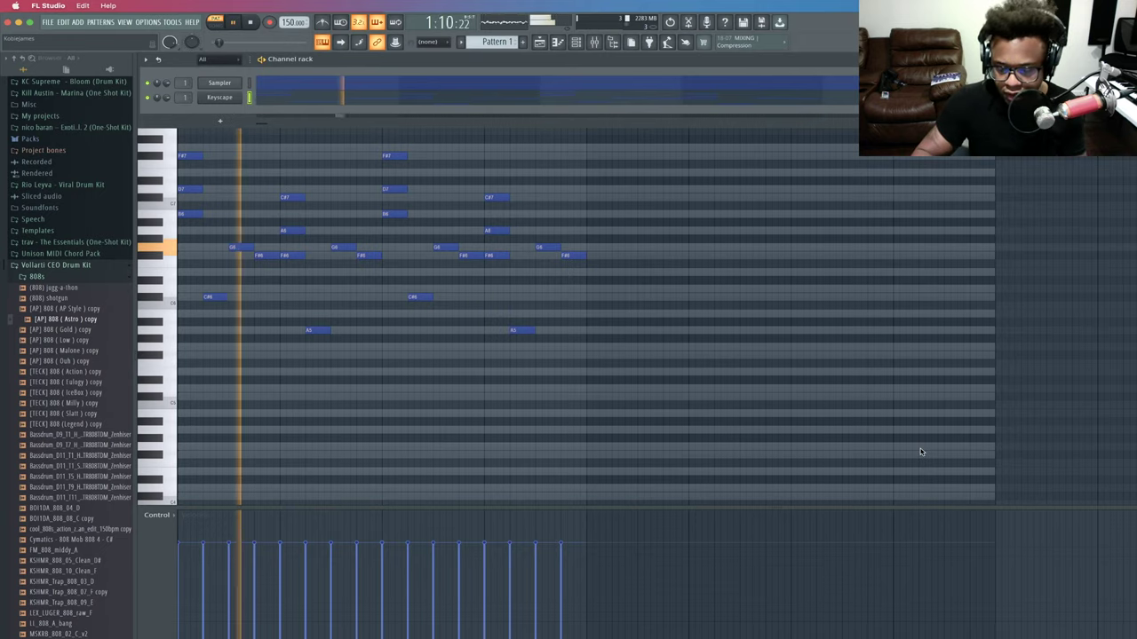
Play back the Keyscape melody in Pattern 1 and hide the channel rack covering the piano roll.
{"action": "key", "text": "space"}
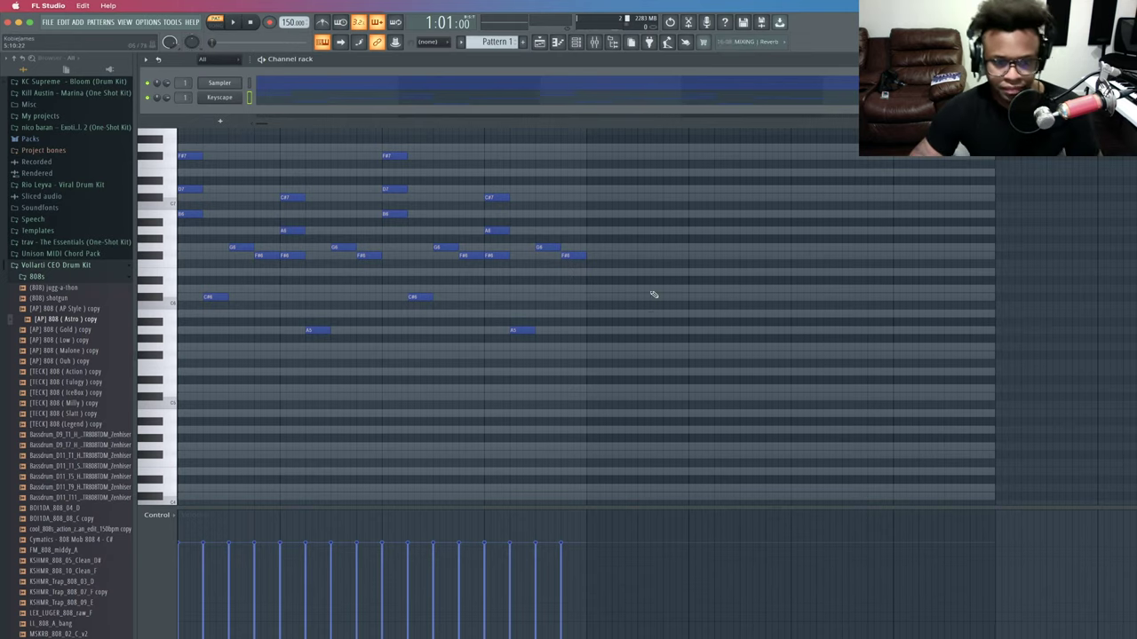
{"action": "key", "text": "space"}
{"action": "key", "text": "F6"}
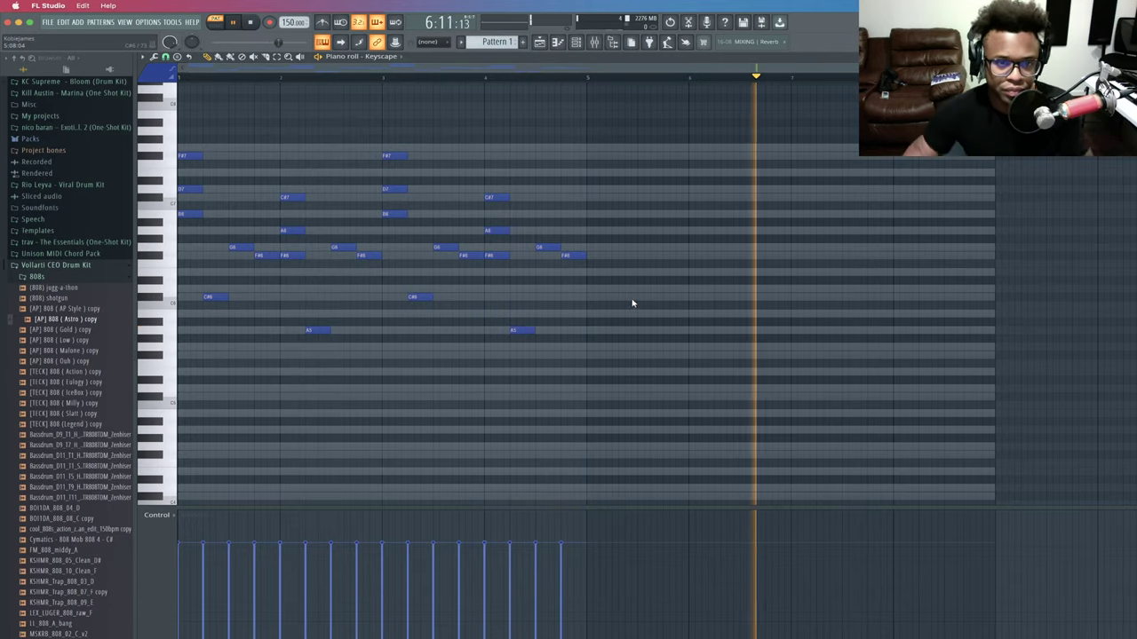
{"action": "key", "text": "space"}
{"action": "key", "text": "space"}
Select all the melody notes and duplicate them into bars 5 to 8.
{"action": "key", "text": "ctrl+a"}
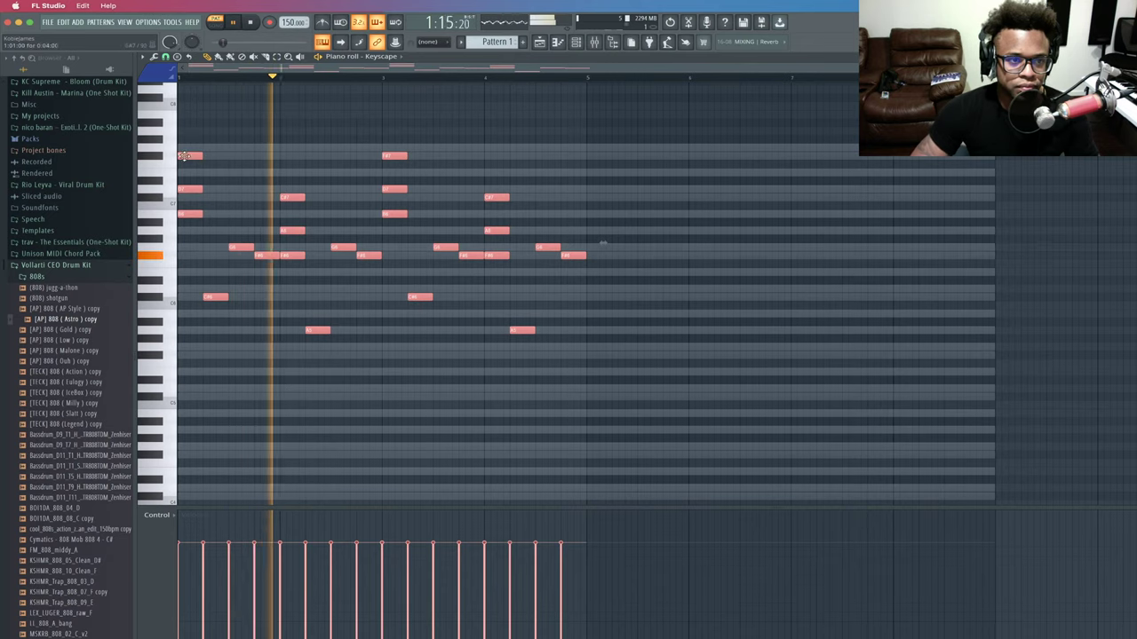
{"action": "key", "text": "ctrl+b"}
{"action": "left_click_drag", "start_coordinate": [574, 135], "coordinate": [599, 135]}
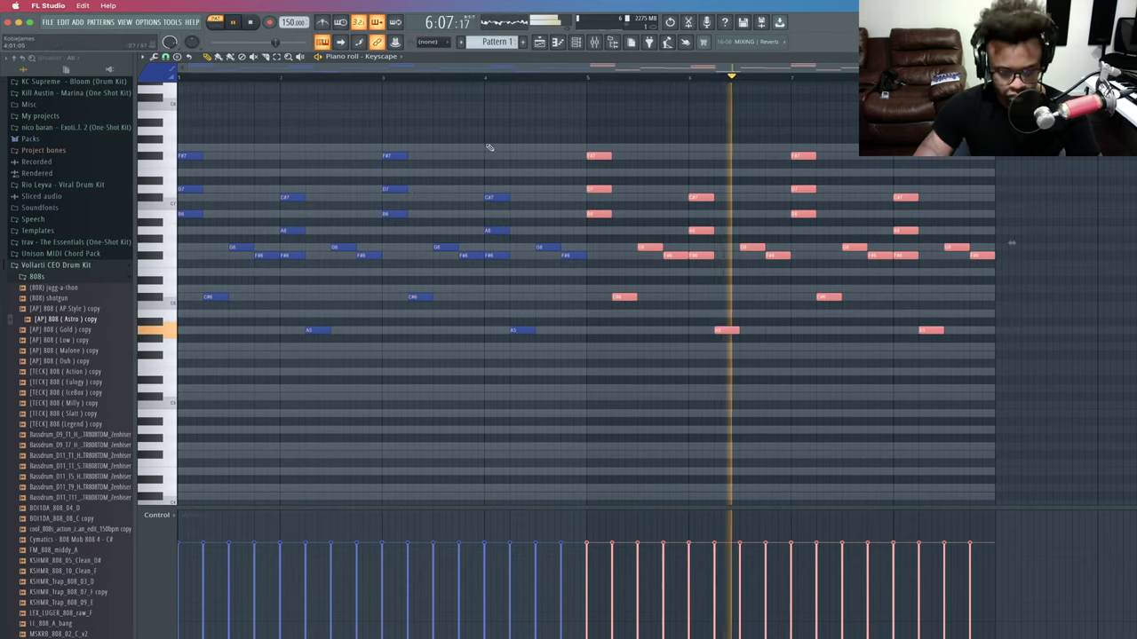
Try transposing the C#7 note at bar 2 down one octave during playback.
{"action": "left_click", "coordinate": [329, 213]}
{"action": "key", "text": "space"}
{"action": "left_click", "coordinate": [297, 196]}
{"action": "key", "text": "ctrl+Down"}
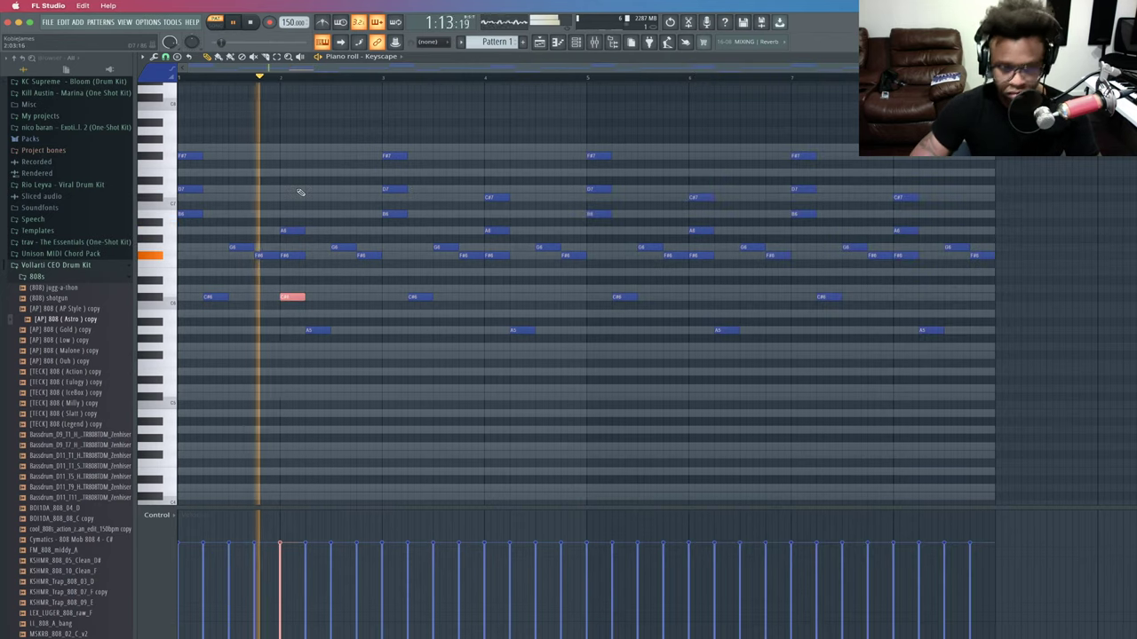
{"action": "key", "text": "ctrl+z"}
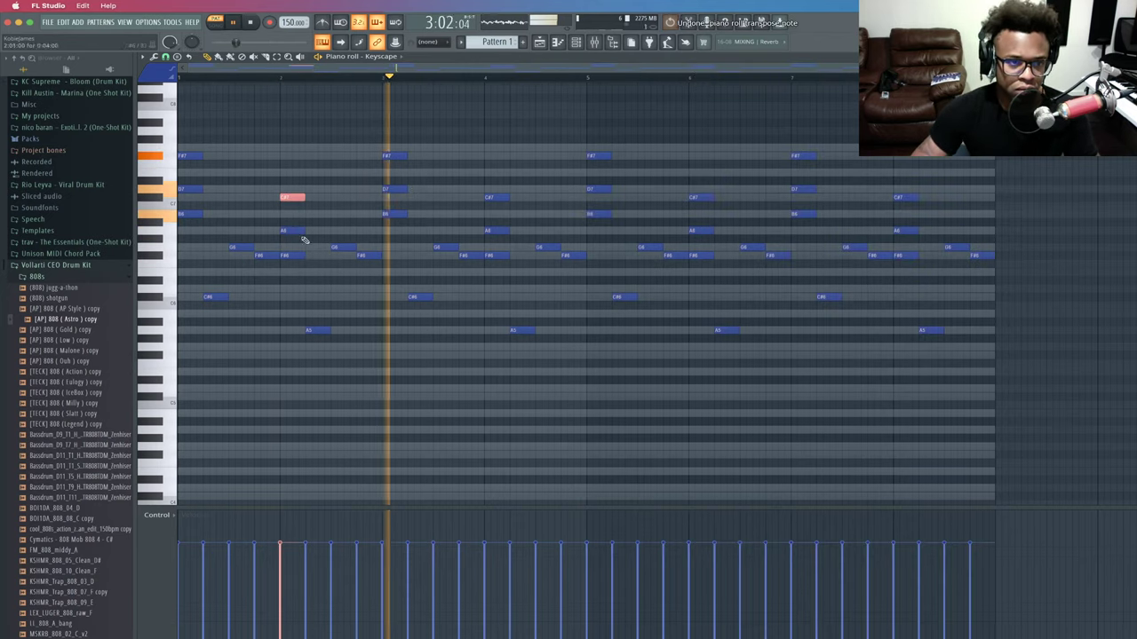
Add an A5 note at the start of bar 2 and transpose the C#7 note there down one octave.
{"action": "left_click", "coordinate": [284, 330]}
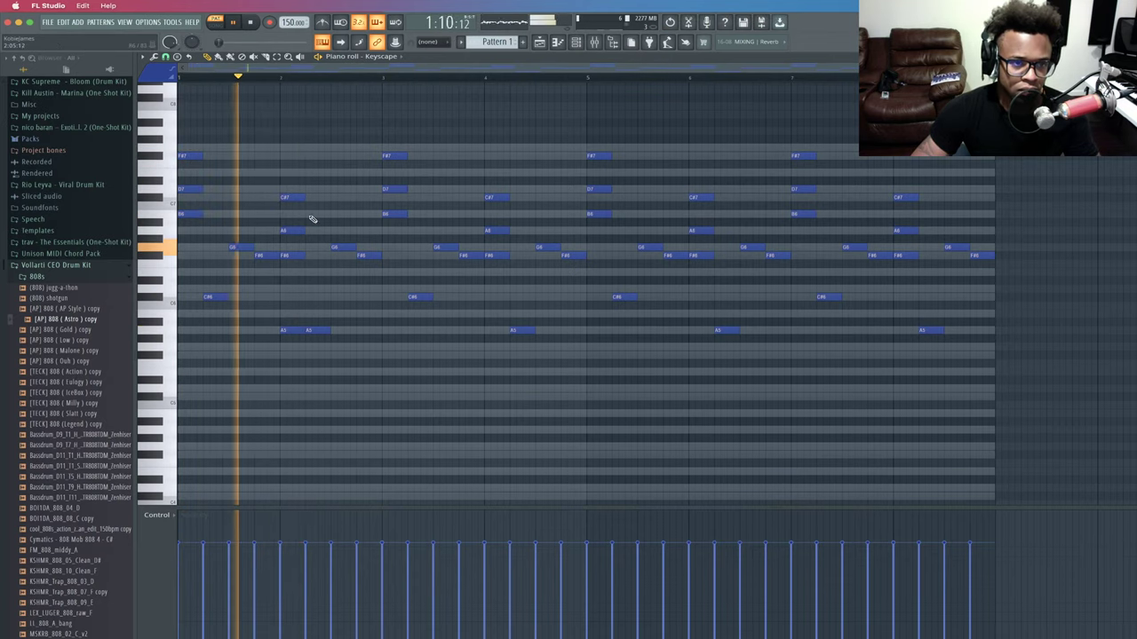
{"action": "left_click", "coordinate": [293, 197]}
{"action": "key", "text": "ctrl+Down"}
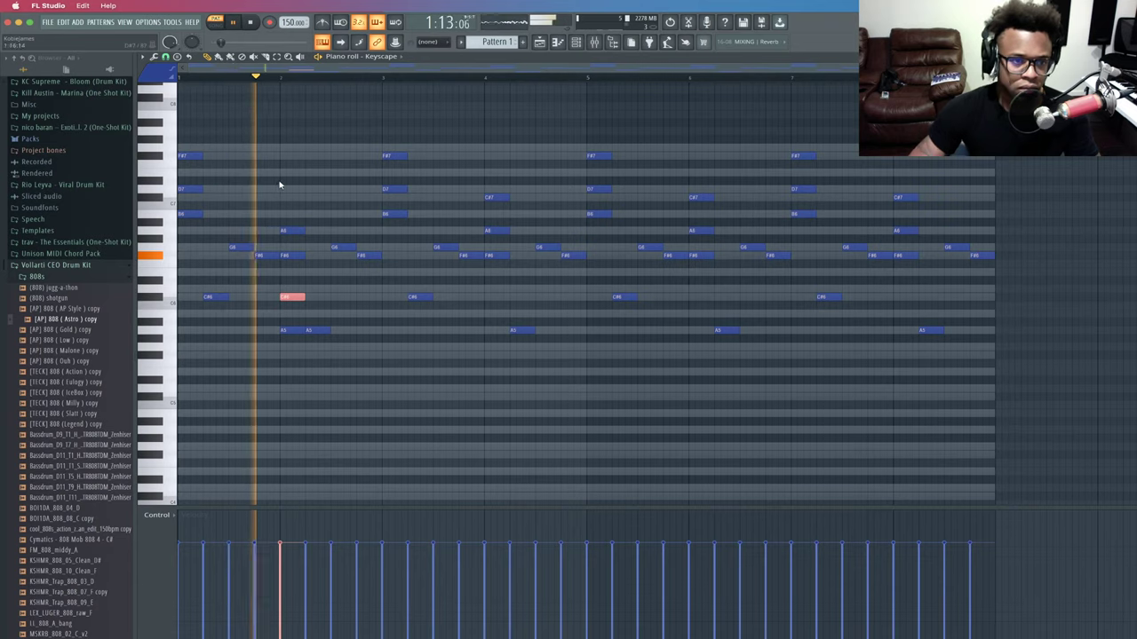
Transpose the D7 note at bar 3 down one octave and play the pattern.
{"action": "left_click", "coordinate": [396, 189]}
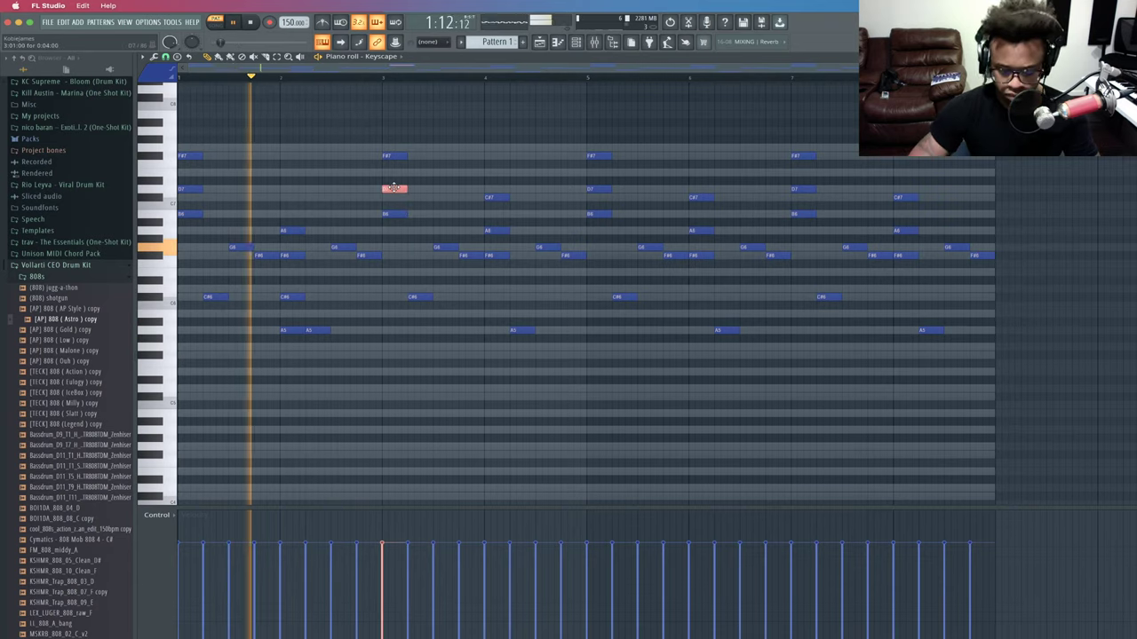
{"action": "key", "text": "ctrl+Down"}
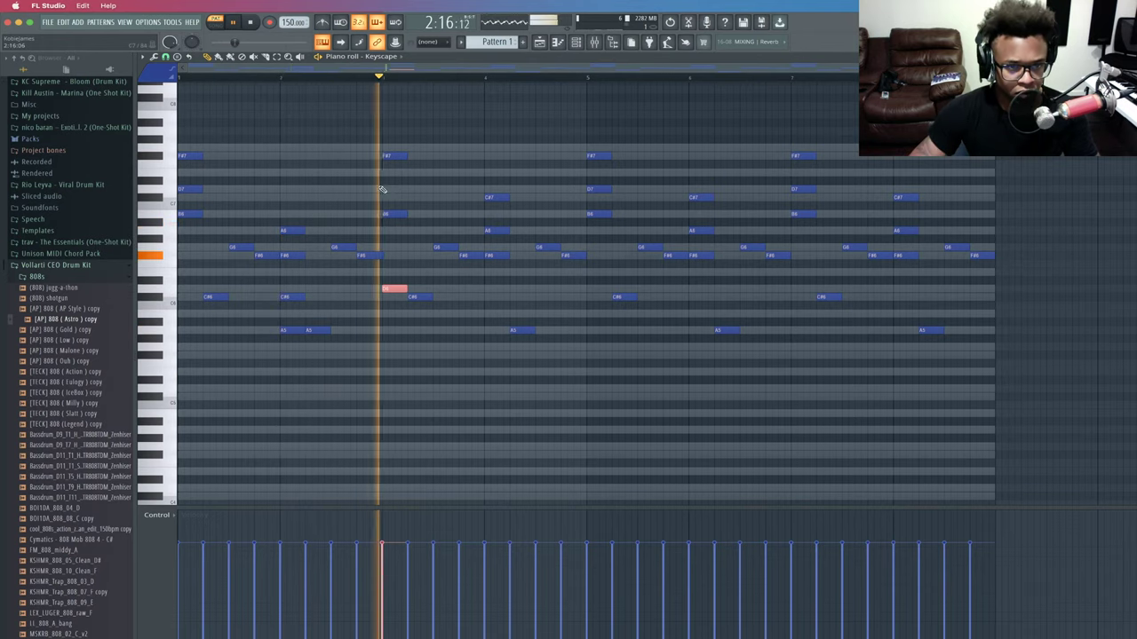
{"action": "key", "text": "space"}
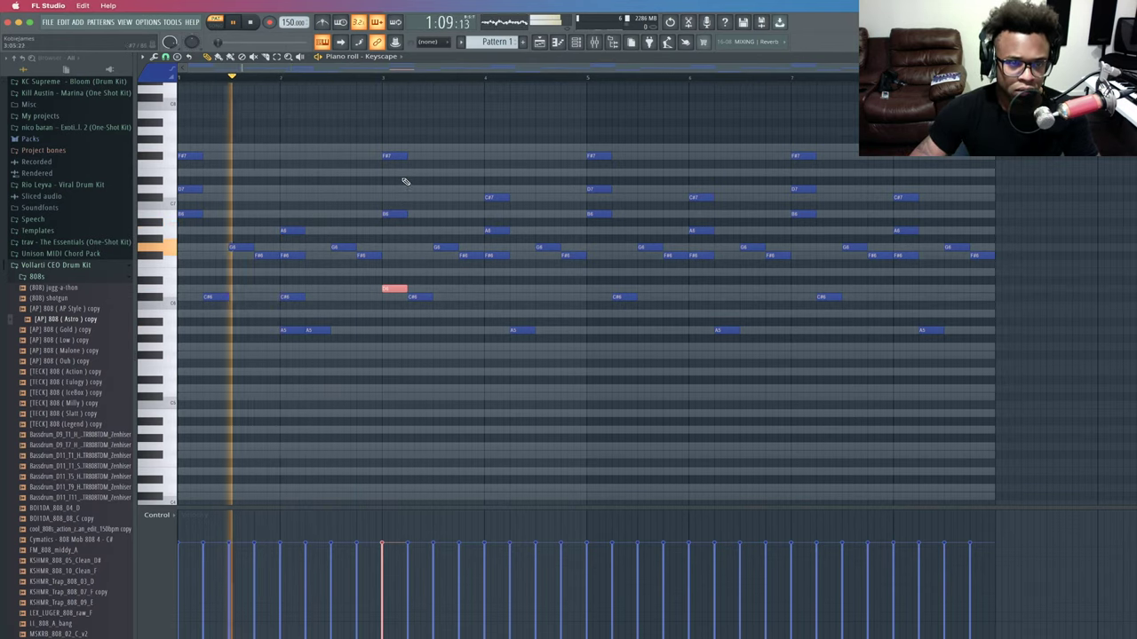
{"action": "key", "text": "space"}
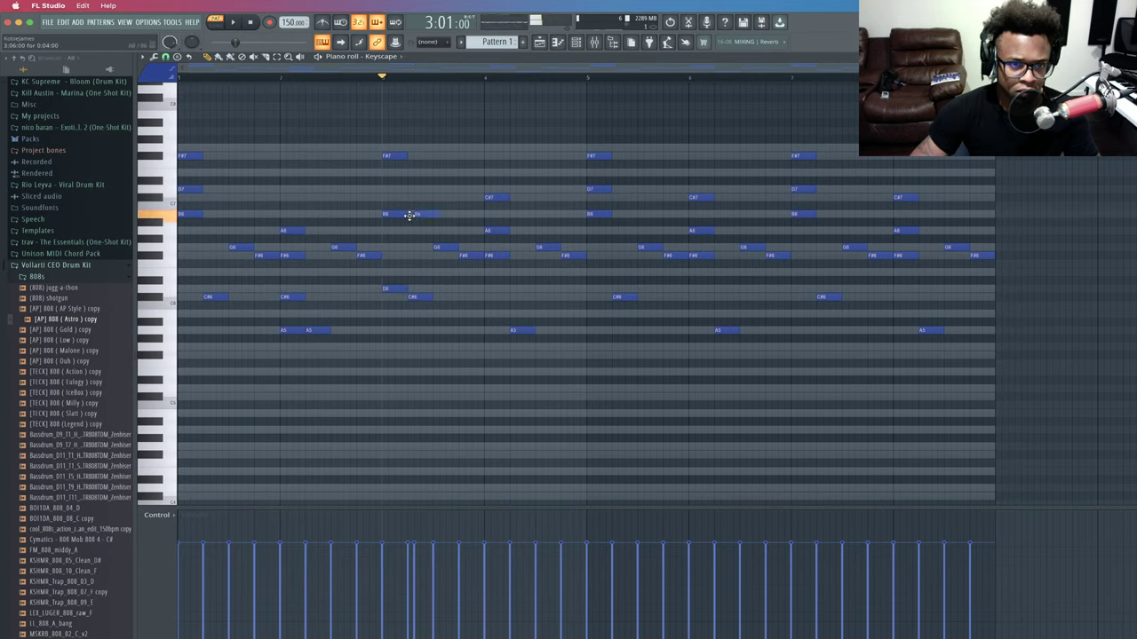
Add a B note right after the bar 3 chord and transpose it down to B5.
{"action": "left_click", "coordinate": [419, 213]}
{"action": "key", "text": "ctrl+Down"}
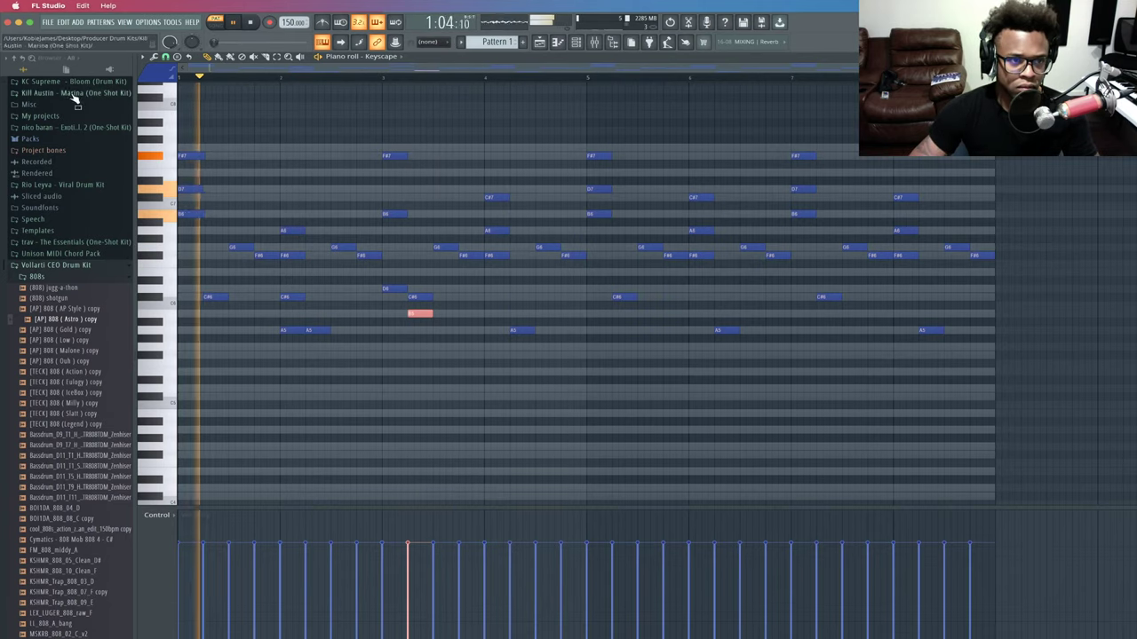
Undo the octave changes in bars 2 and 3 and delete the added A5 note at bar 2.
{"action": "key", "text": "space"}
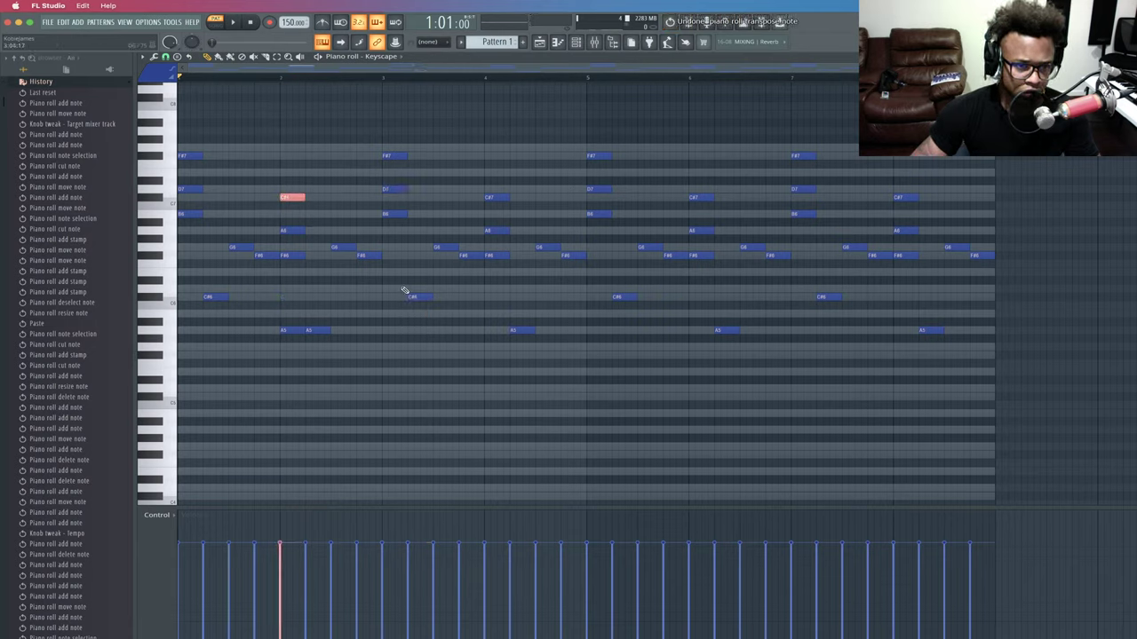
{"action": "key", "text": "space"}
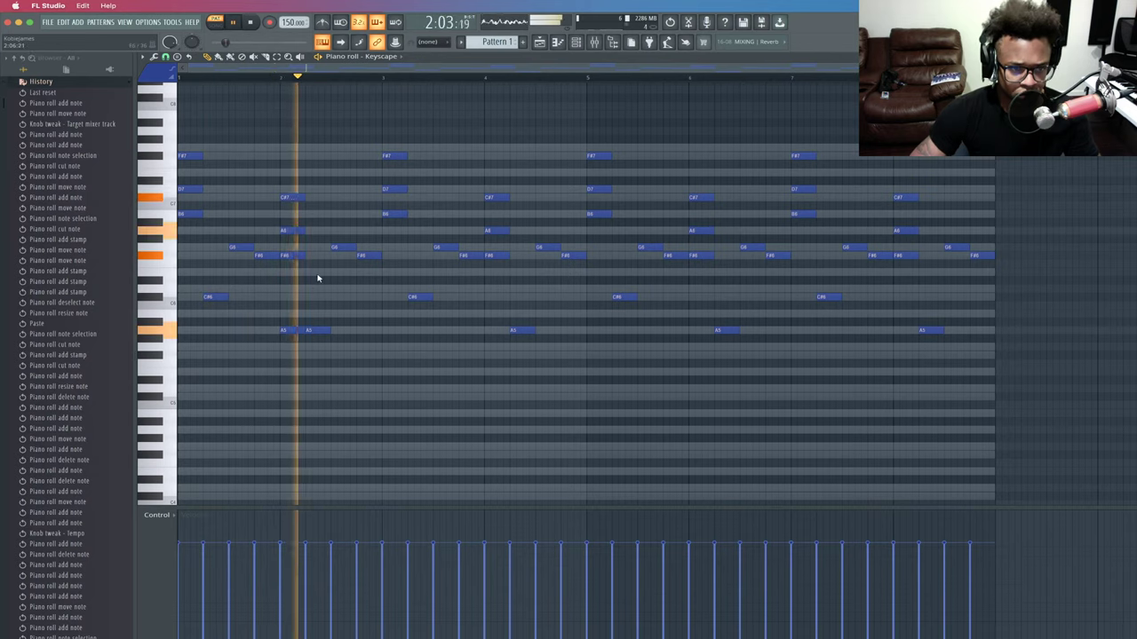
{"action": "right_click", "coordinate": [288, 330]}
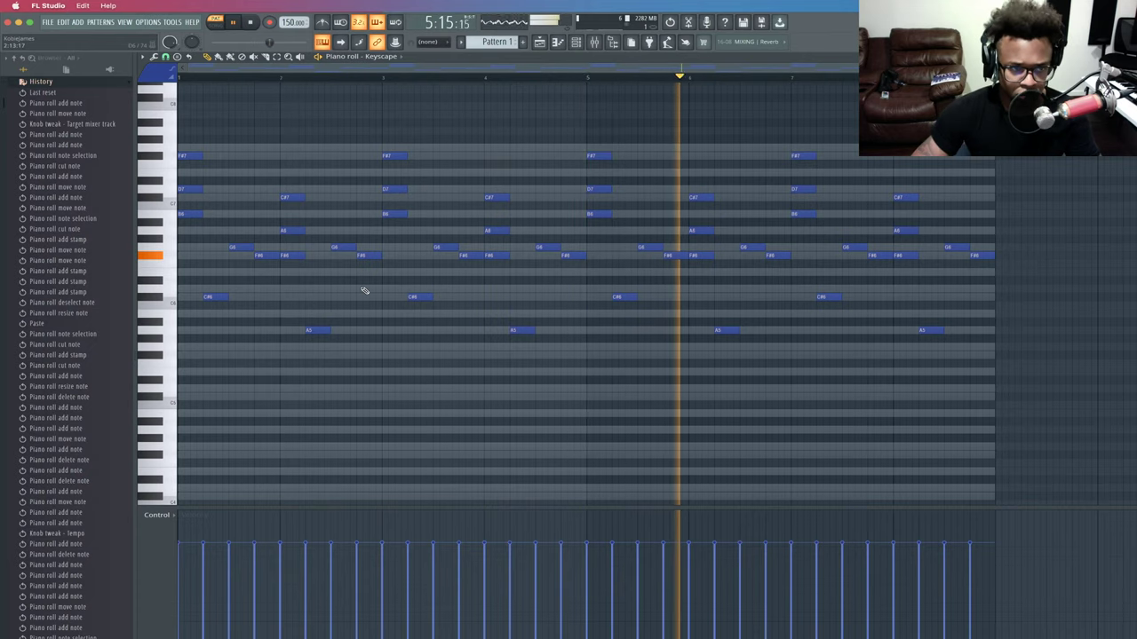
Play the pattern and transpose the whole melody down one octave.
{"action": "scroll", "coordinate": [201, 160], "scroll_direction": "up", "scroll_amount": 3}
{"action": "key", "text": "space"}
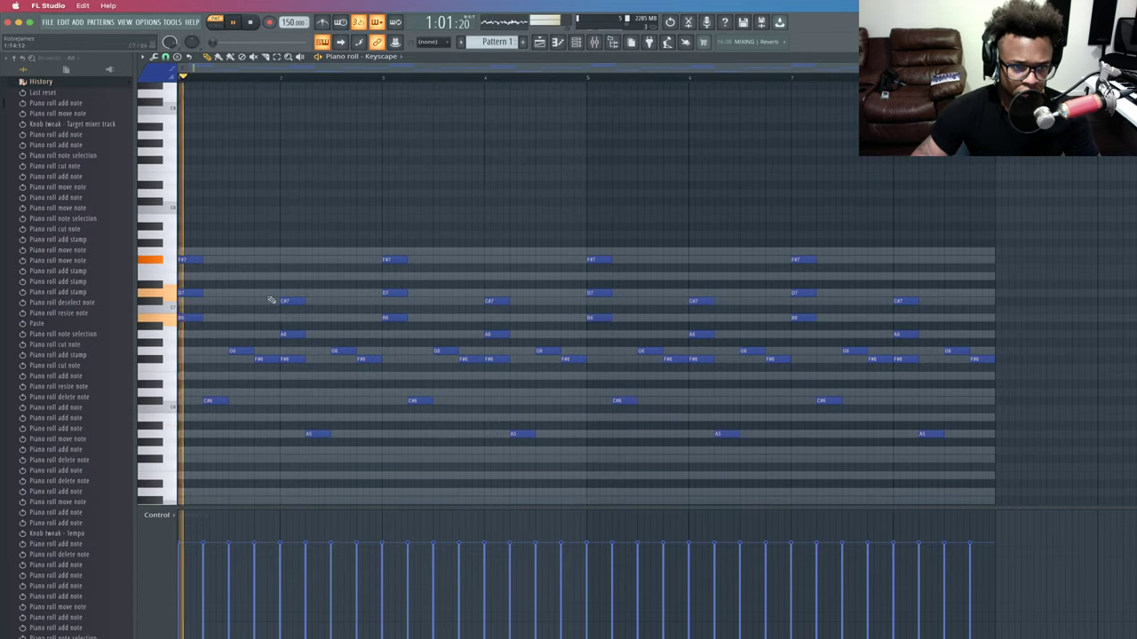
{"action": "key", "text": "ctrl+a"}
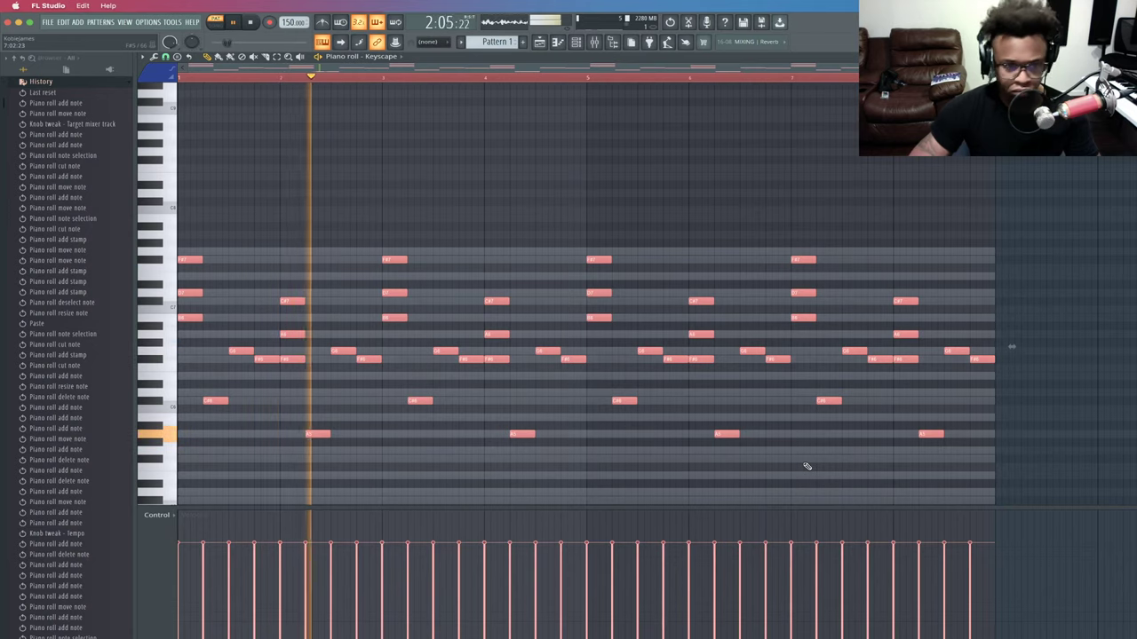
{"action": "key", "text": "ctrl+Down"}
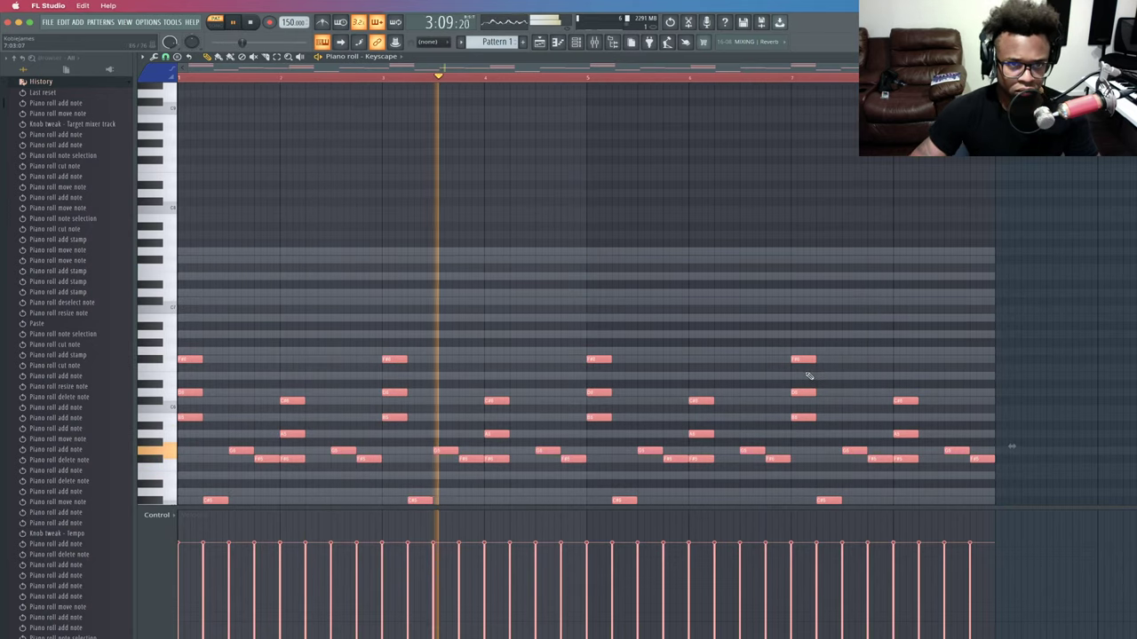
{"action": "key", "text": "ctrl+Up"}
{"action": "key", "text": "ctrl+Up"}
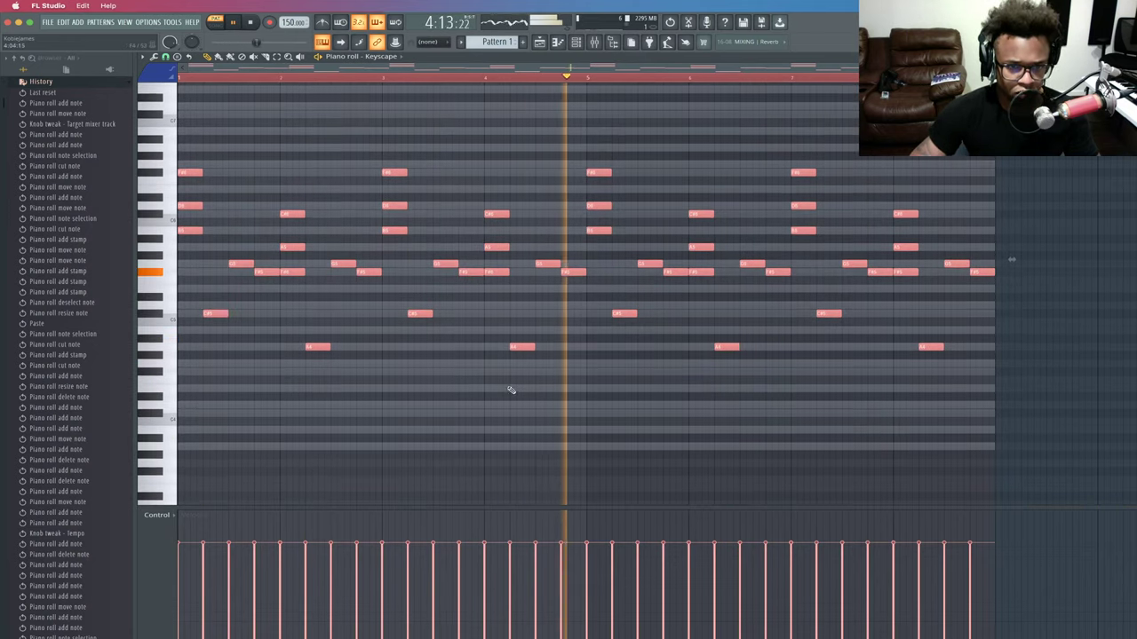
Transpose the whole melody back up one octave and clear the selection.
{"action": "left_click", "coordinate": [501, 374], "text": "super"}
{"action": "key", "text": "super+a"}
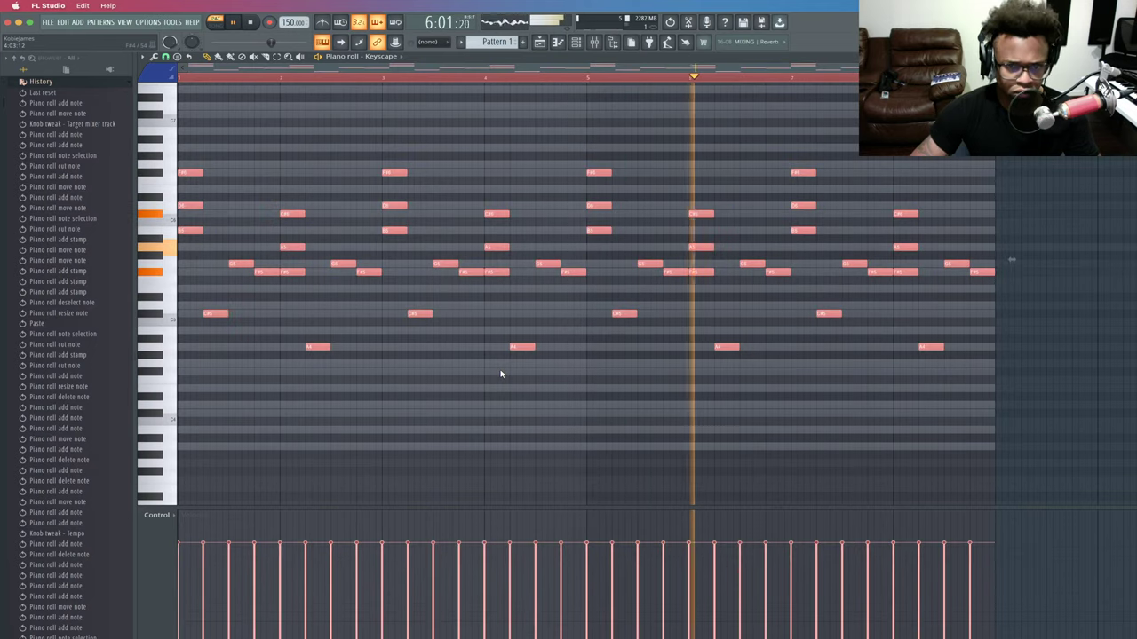
{"action": "key", "text": "ctrl+Down"}
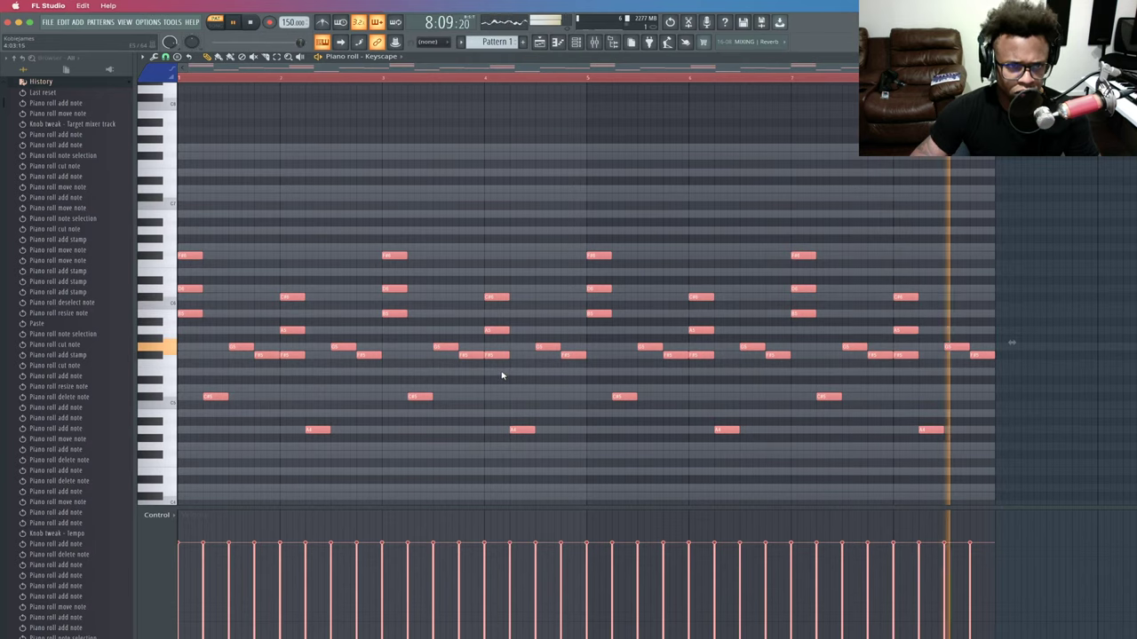
{"action": "key", "text": "ctrl+Up"}
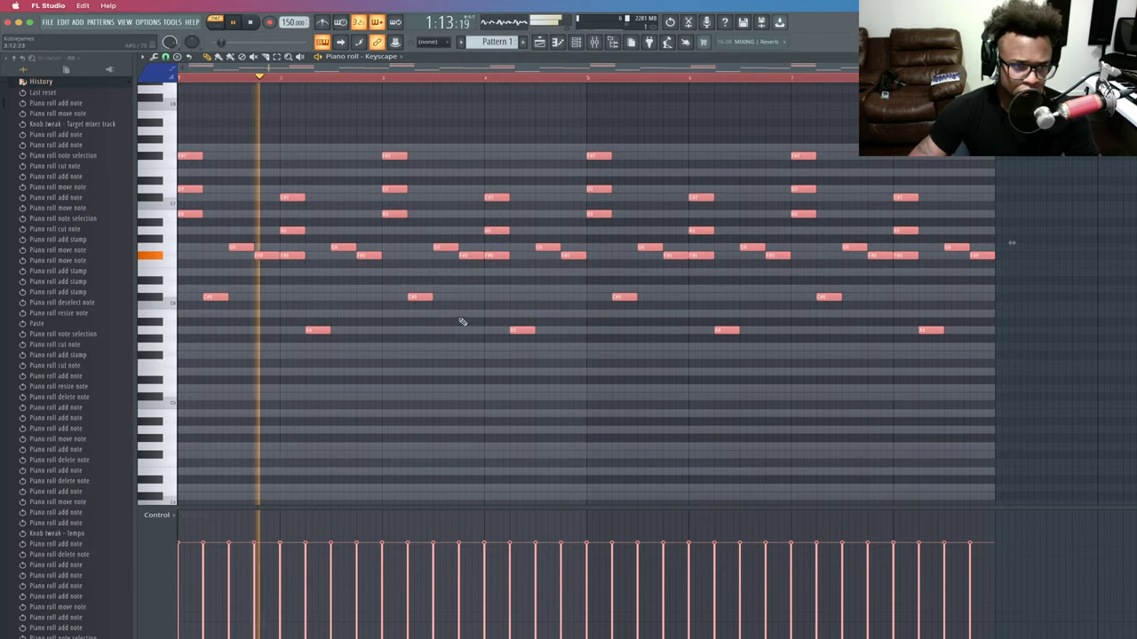
{"action": "left_click", "coordinate": [181, 117]}
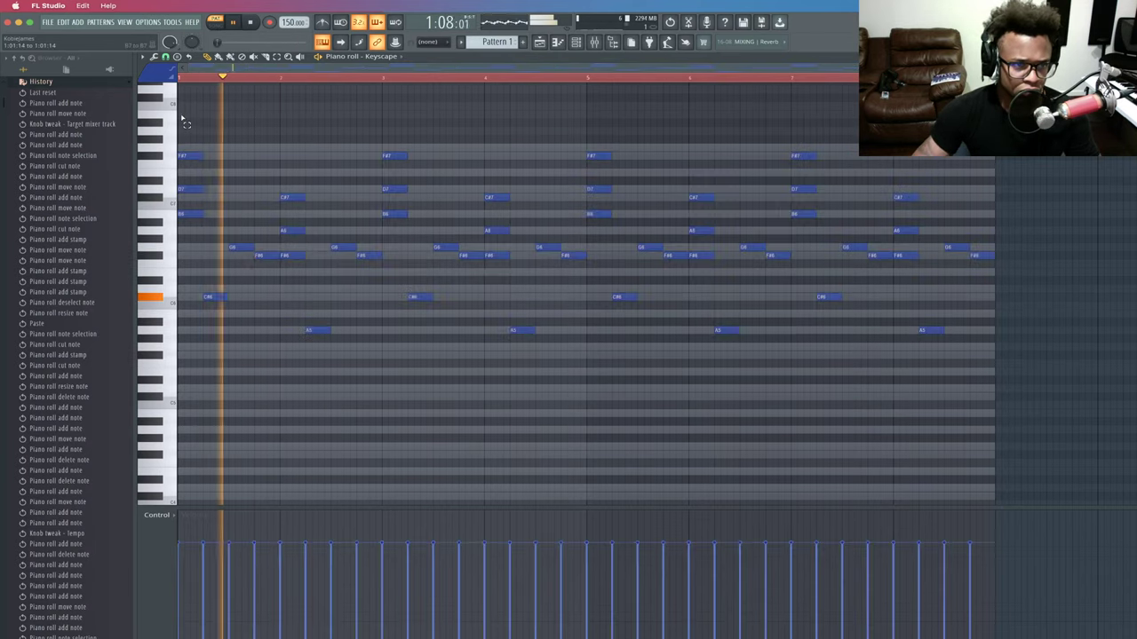
Try a B7 note above the chord at the start of bar 1 and play it.
{"action": "key", "text": "space"}
{"action": "key", "text": "space"}
{"action": "left_click", "coordinate": [182, 114]}
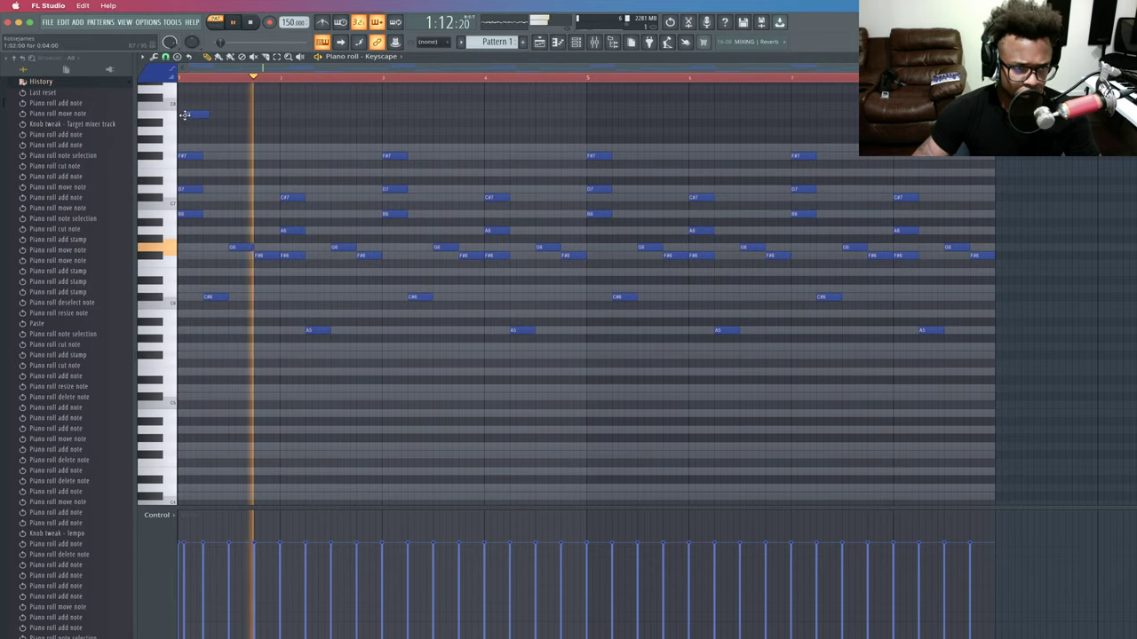
{"action": "key", "text": "space"}
{"action": "left_click", "coordinate": [172, 115]}
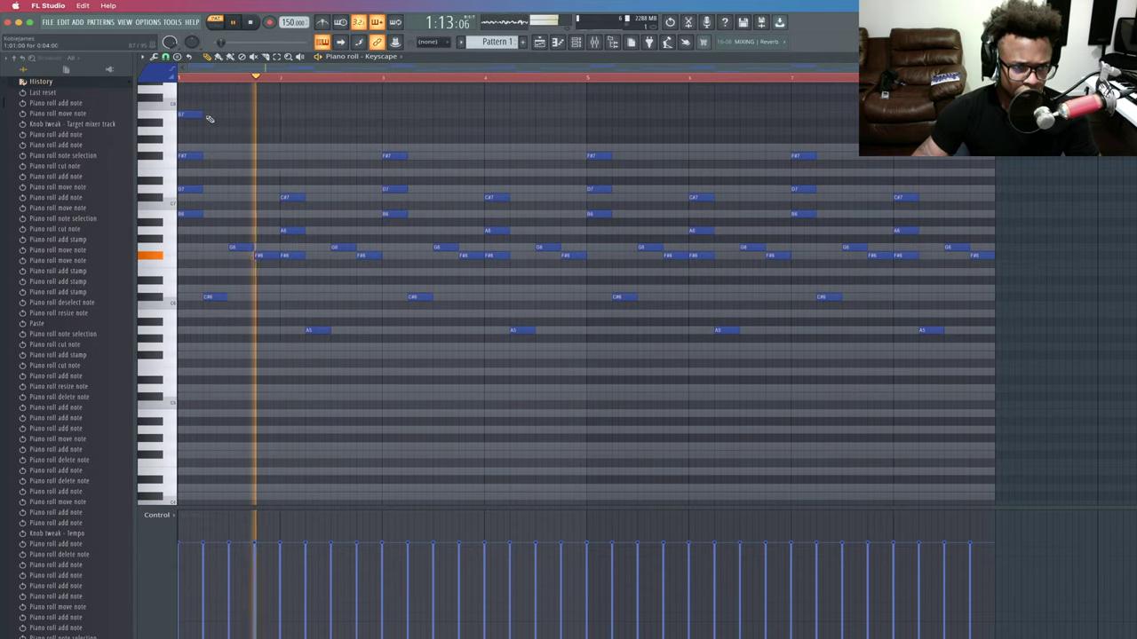
{"action": "key", "text": "space"}
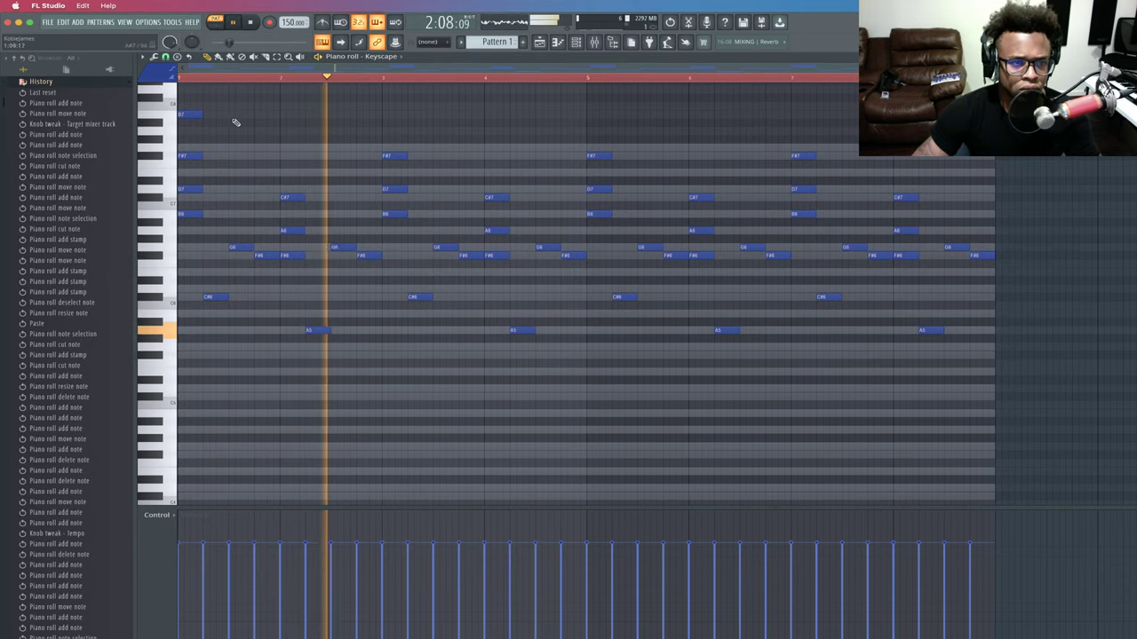
{"action": "right_click", "coordinate": [190, 114]}
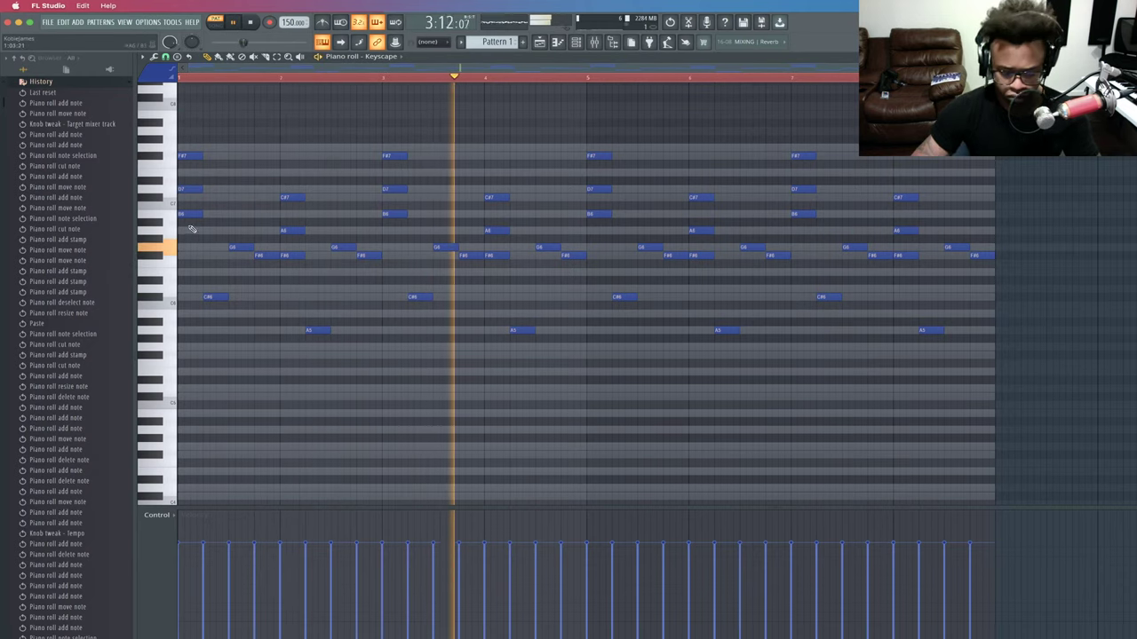
Transpose all the melody notes down one octave, deselect them and restart playback.
{"action": "key", "text": "ctrl+a"}
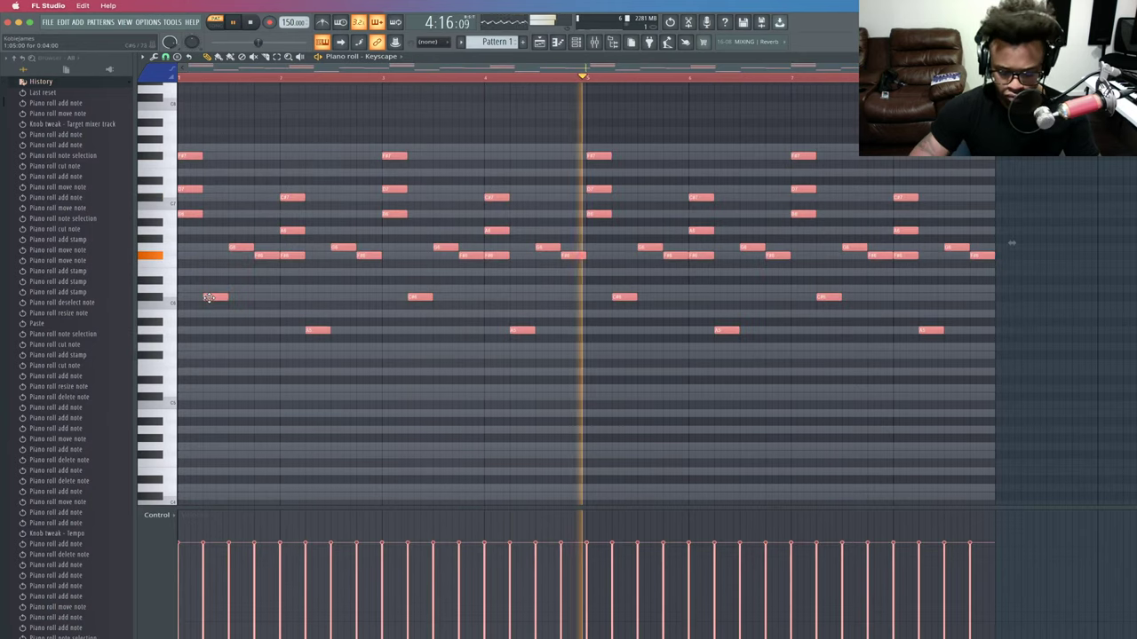
{"action": "key", "text": "ctrl+Down"}
{"action": "key", "text": "space"}
{"action": "key", "text": "ctrl+d"}
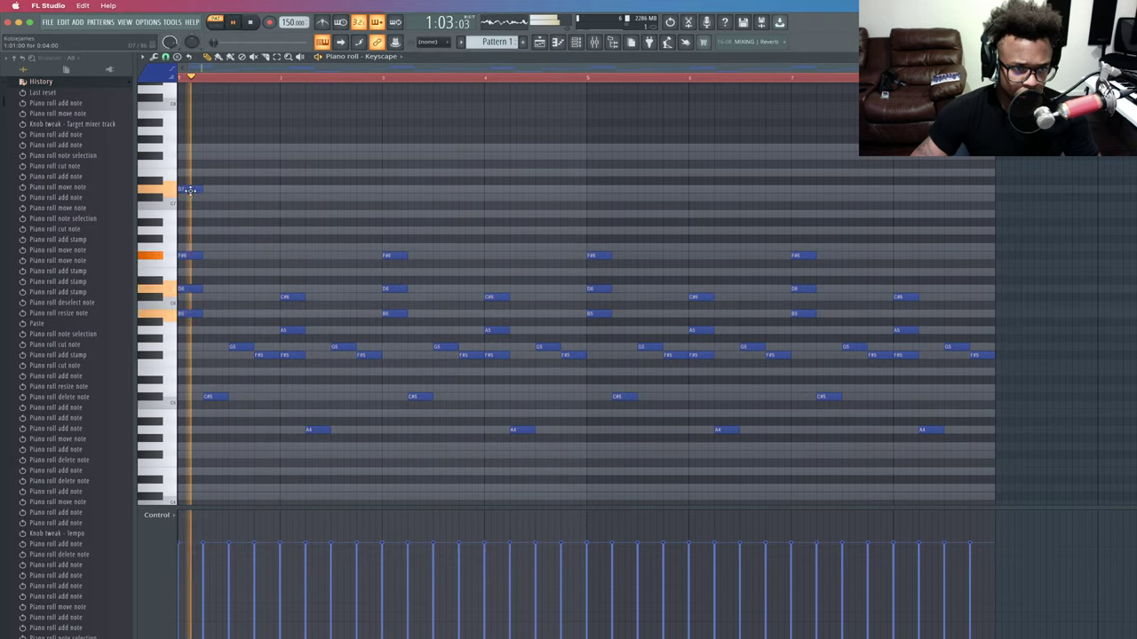
Add a high line with D7 at the start of bars 1 and 3 and C#7 at bars 2 and 4.
{"action": "left_click", "coordinate": [280, 197]}
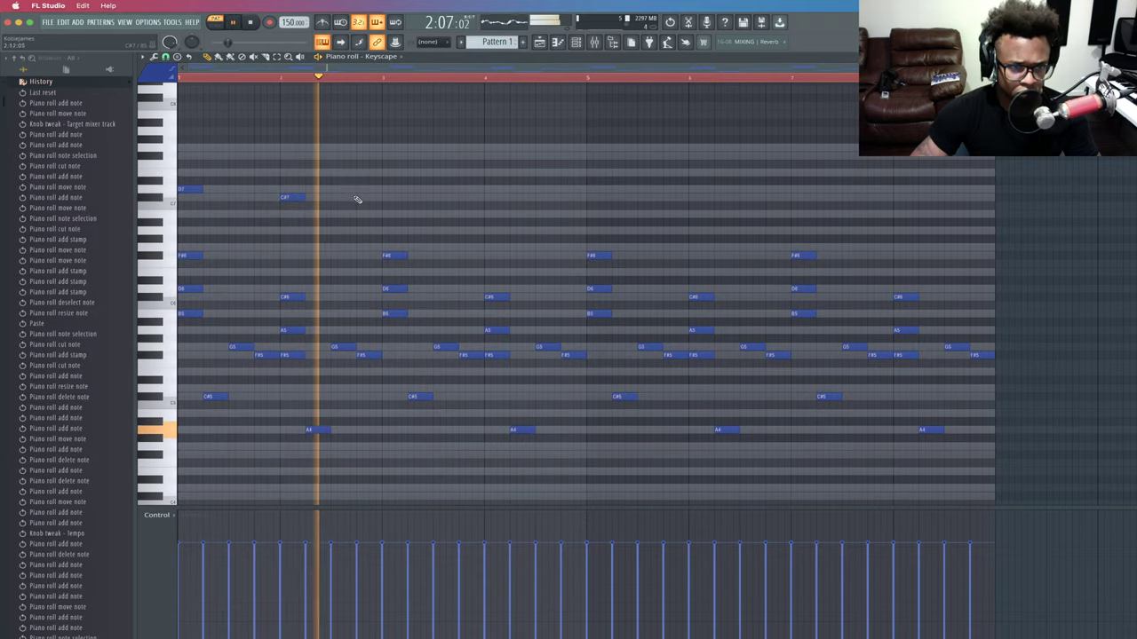
{"action": "left_click", "coordinate": [388, 189]}
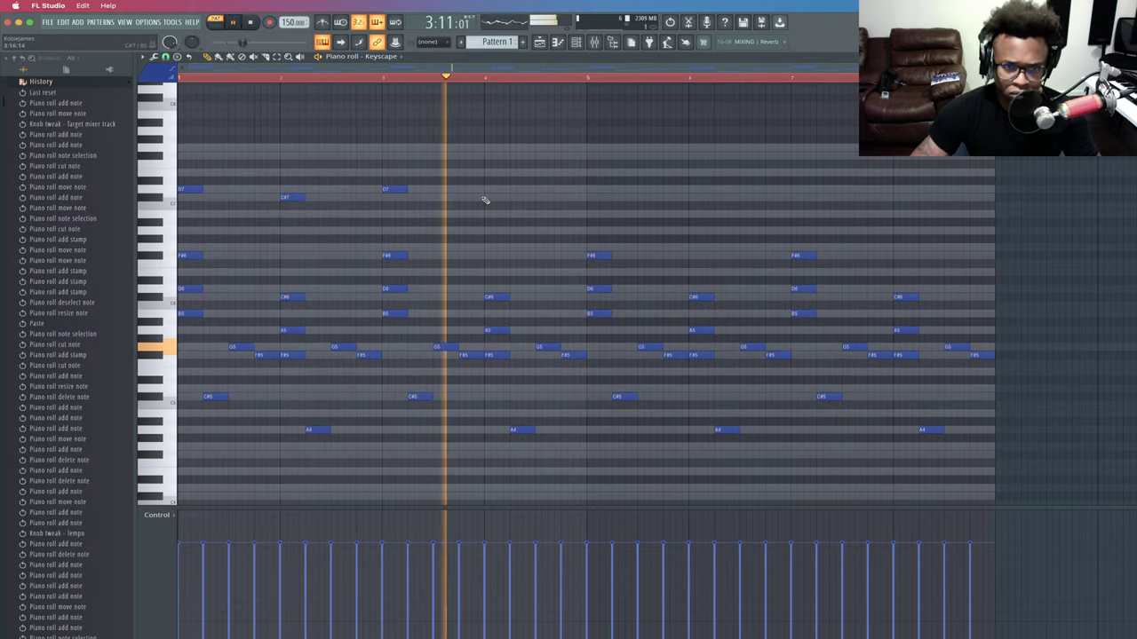
{"action": "left_click", "coordinate": [487, 197]}
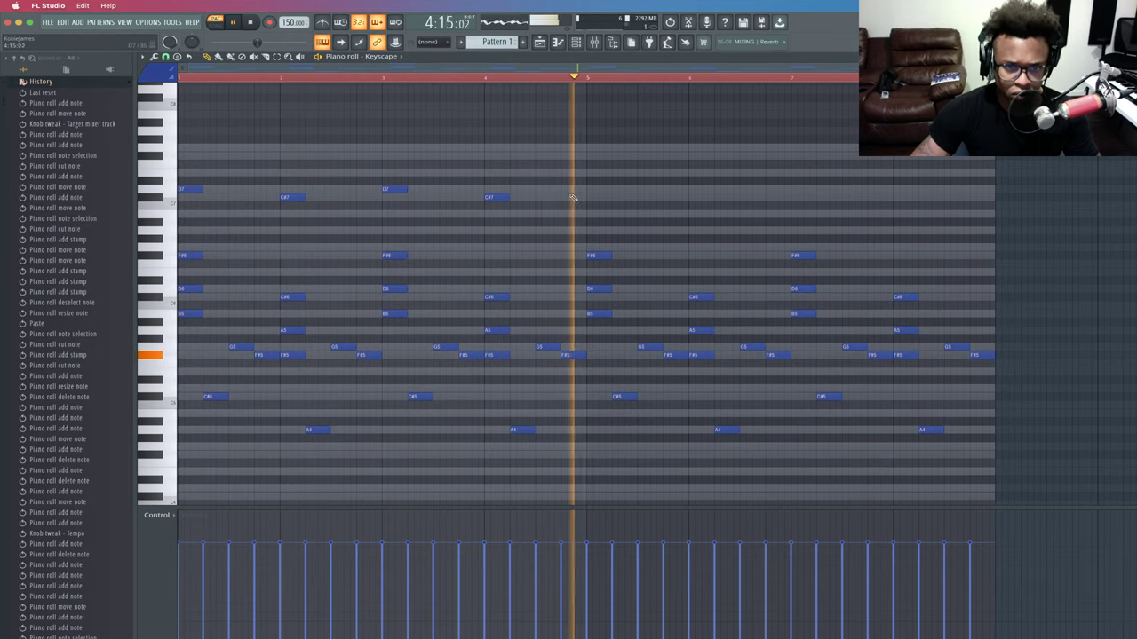
Duplicate the four high notes into bars 5 to 8 and lengthen all eight to a full bar each.
{"action": "left_click_drag", "start_coordinate": [547, 215], "coordinate": [179, 176]}
{"action": "key", "text": "ctrl+b"}
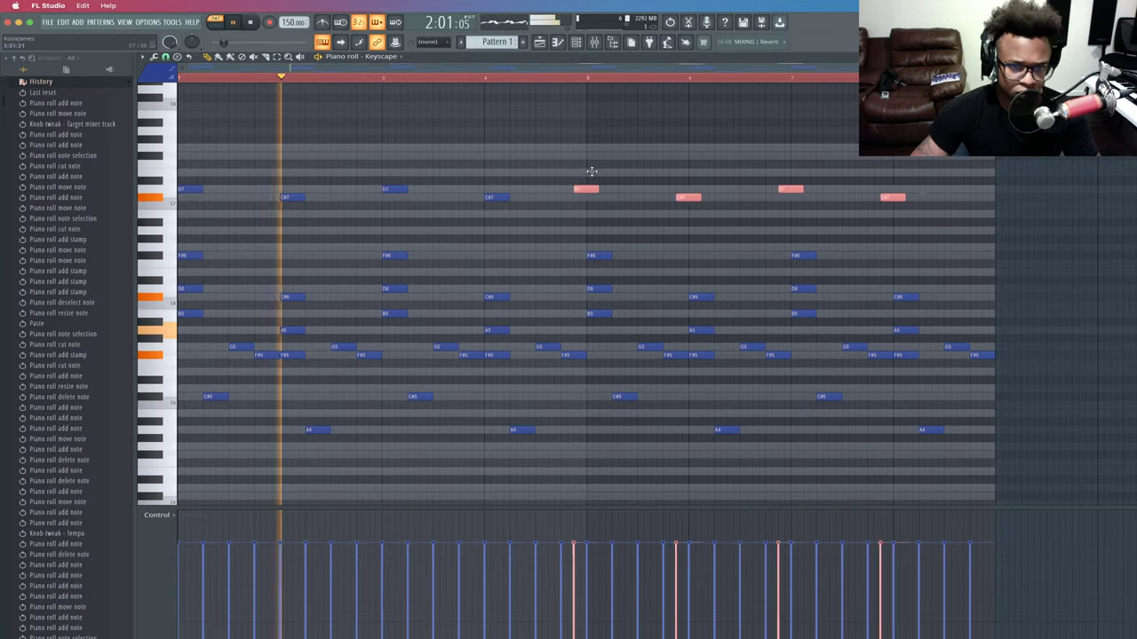
{"action": "left_click_drag", "start_coordinate": [1039, 218], "coordinate": [287, 181]}
{"action": "key", "text": "space"}
{"action": "key", "text": "space"}
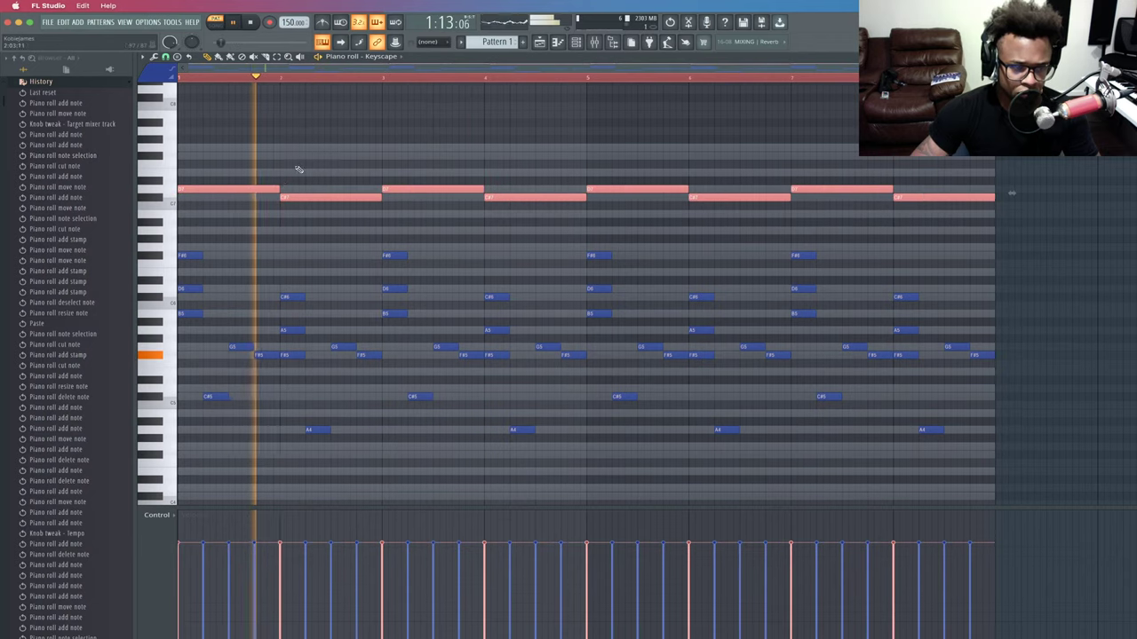
Deselect the high notes and play through the whole eight-bar melody.
{"action": "left_click", "coordinate": [300, 170], "text": "ctrl"}
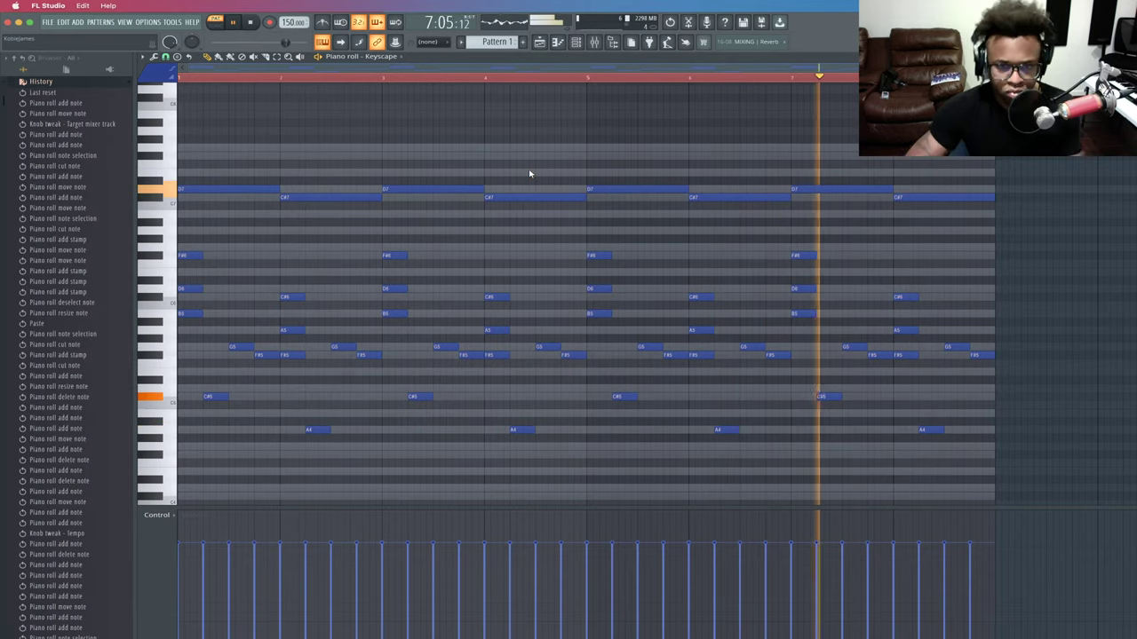
{"action": "scroll", "coordinate": [347, 175], "scroll_direction": "down", "scroll_amount": 3}
{"action": "scroll", "coordinate": [347, 175], "scroll_direction": "down", "scroll_amount": 1}
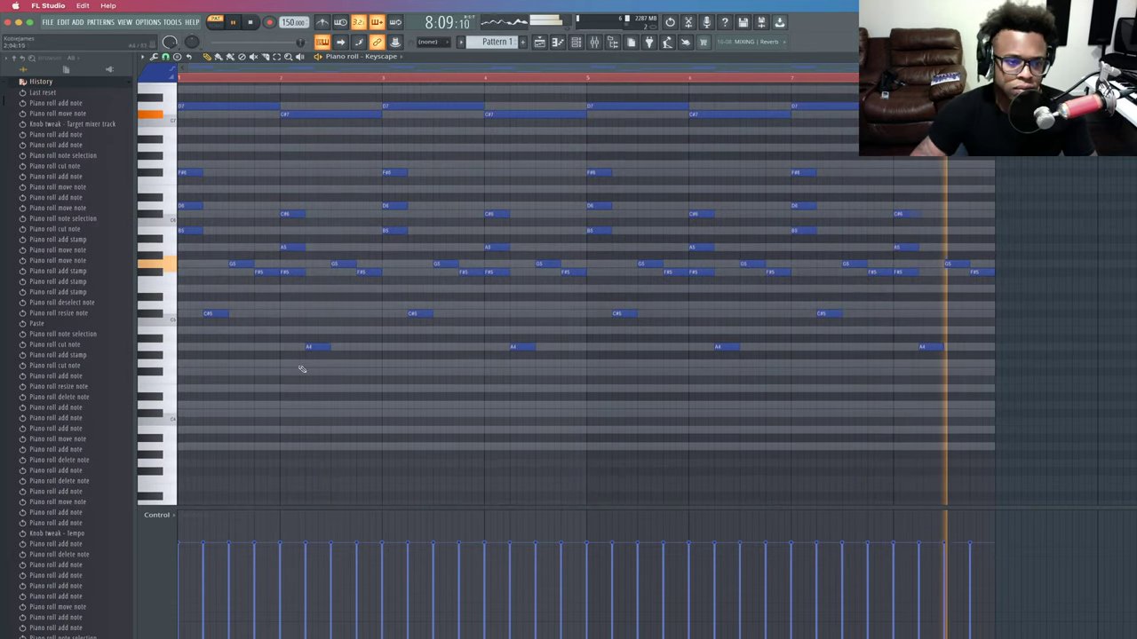
{"action": "key", "text": "space"}
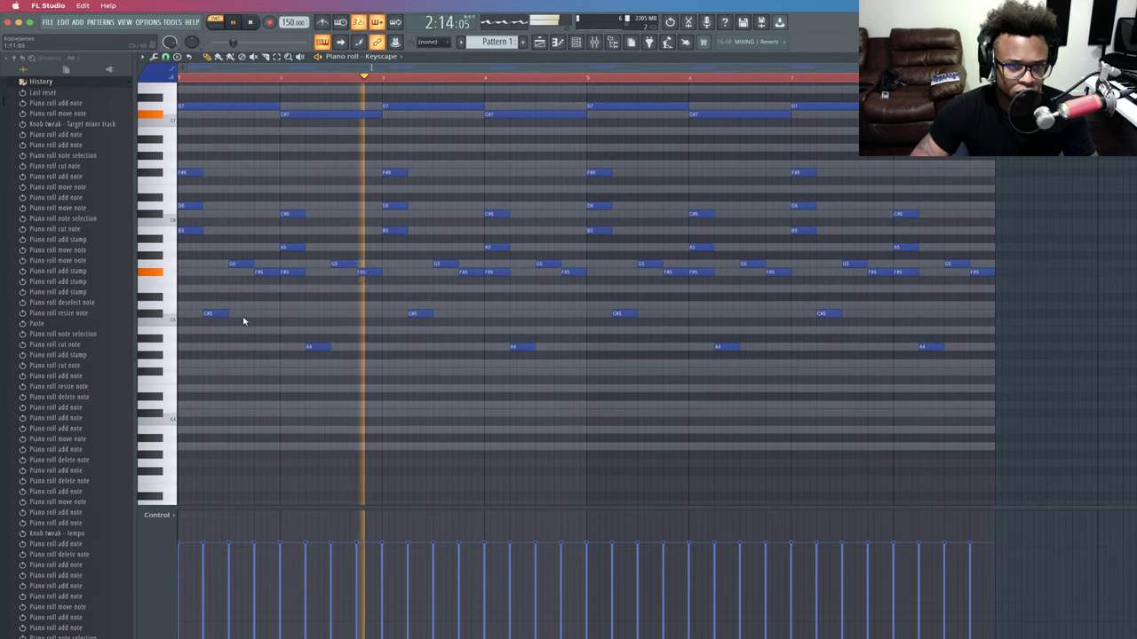
{"action": "key", "text": "space"}
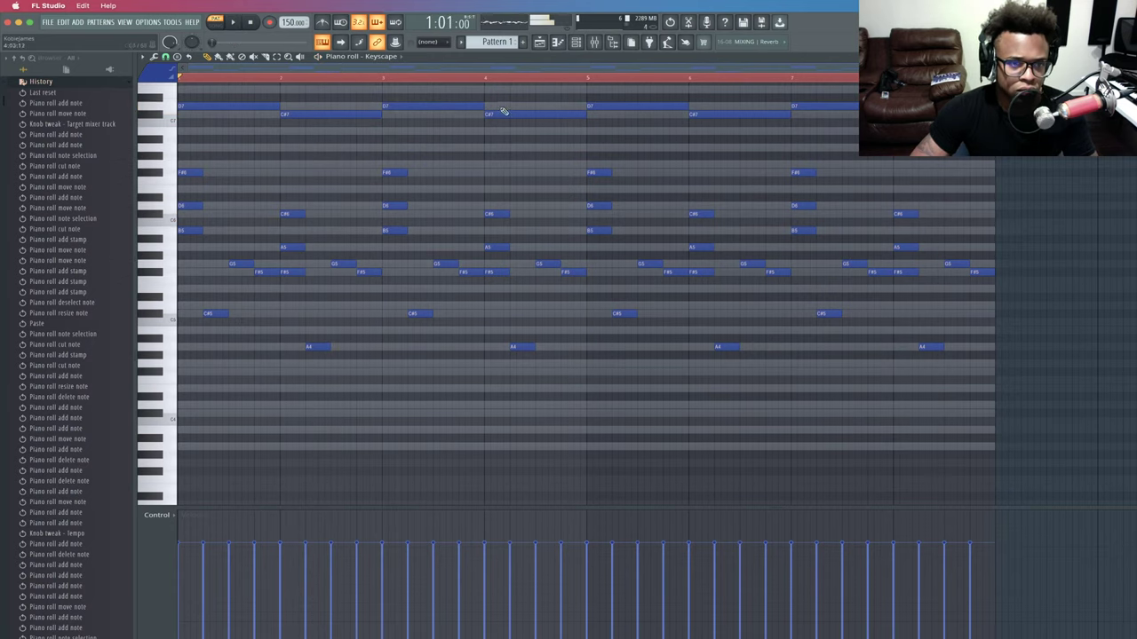
Save the project as Mystica in the Projects folder as an FL Studio song file.
{"action": "left_click", "coordinate": [577, 42]}
{"action": "left_click", "coordinate": [54, 23]}
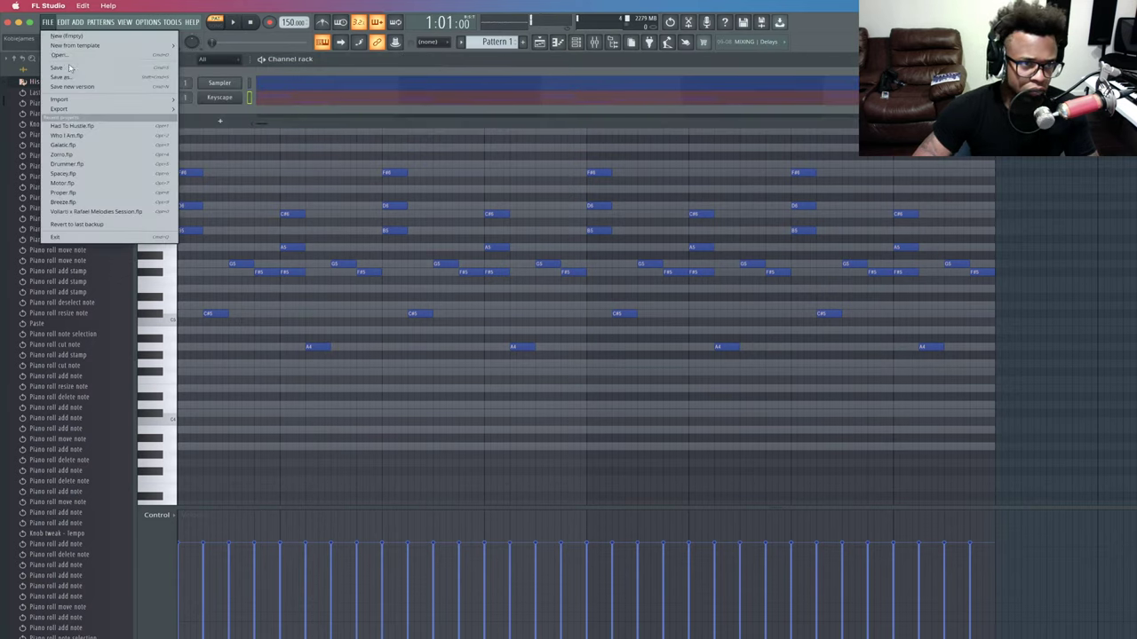
{"action": "left_click", "coordinate": [71, 77]}
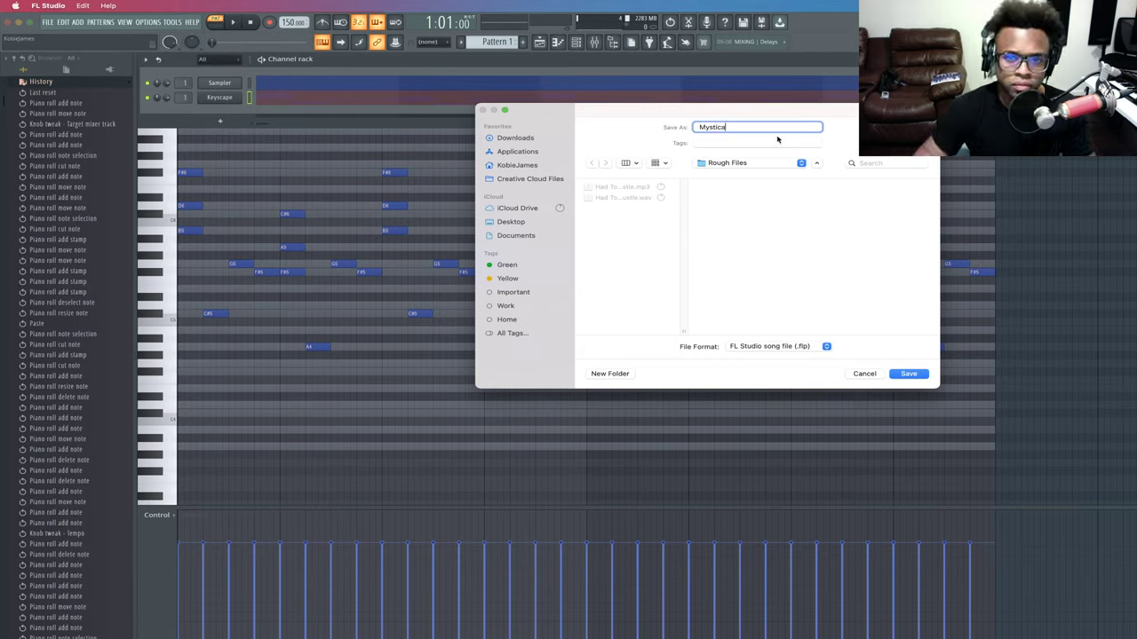
{"action": "left_click", "coordinate": [767, 167]}
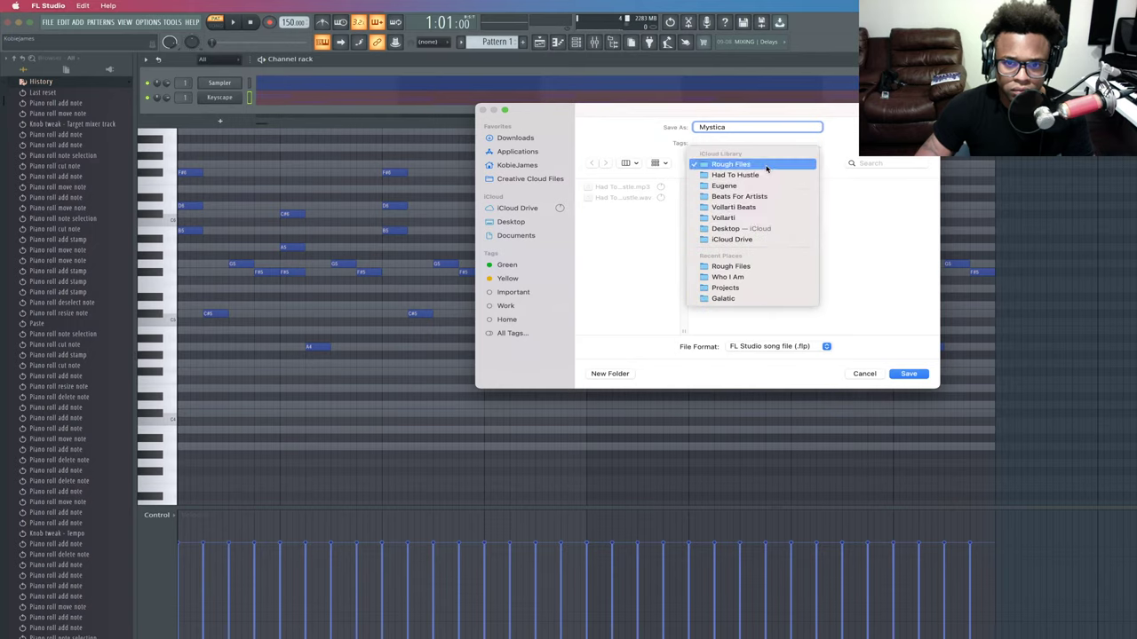
{"action": "left_click", "coordinate": [752, 289]}
{"action": "left_click", "coordinate": [908, 373]}
Play the pattern and add an Omnisphere instrument channel below Keyscape.
{"action": "key", "text": "space"}
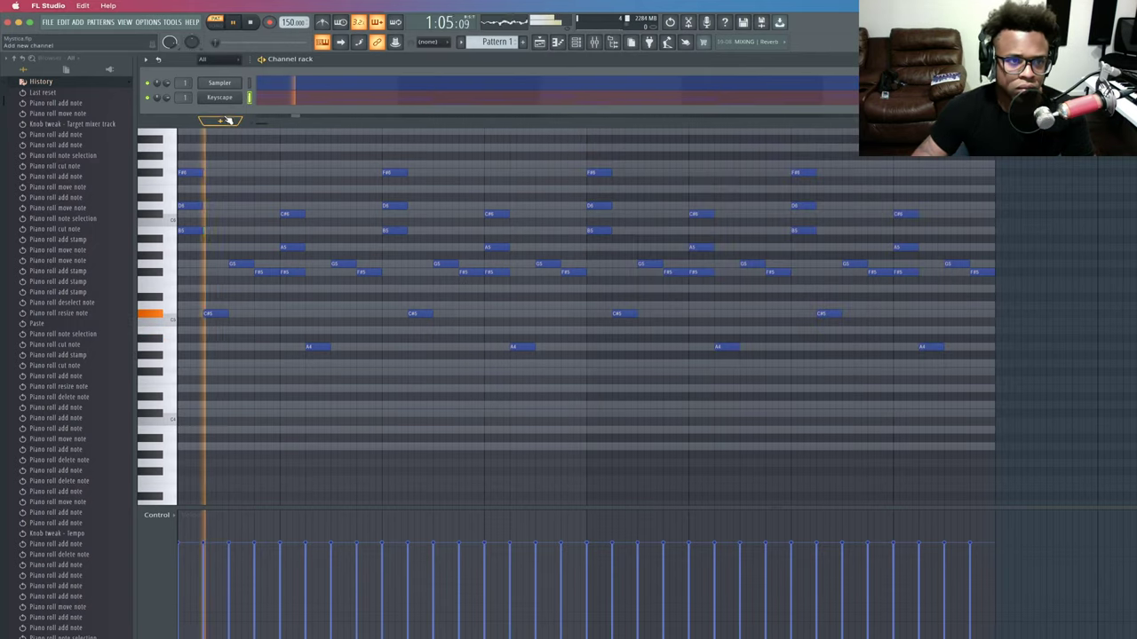
{"action": "left_click", "coordinate": [222, 120]}
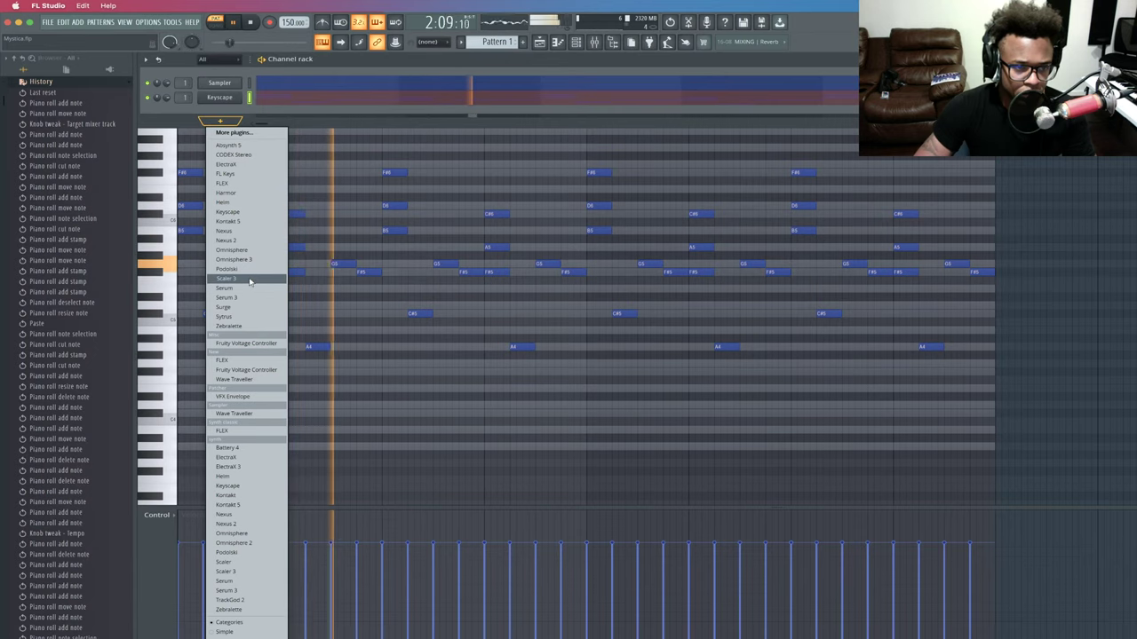
{"action": "left_click", "coordinate": [239, 250]}
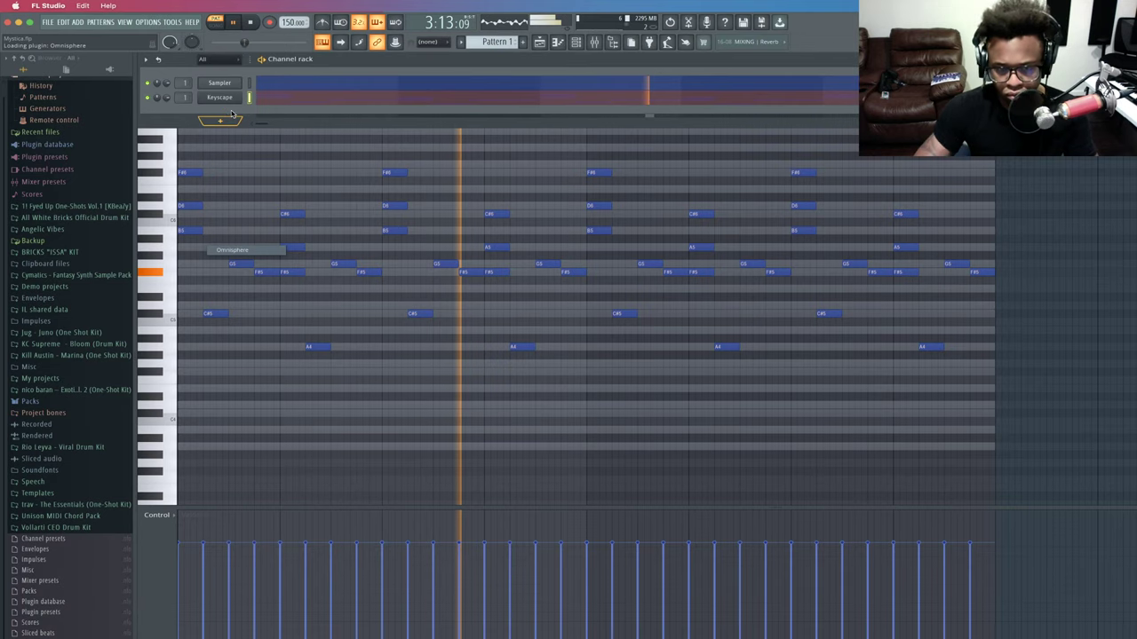
{"action": "key", "text": "space"}
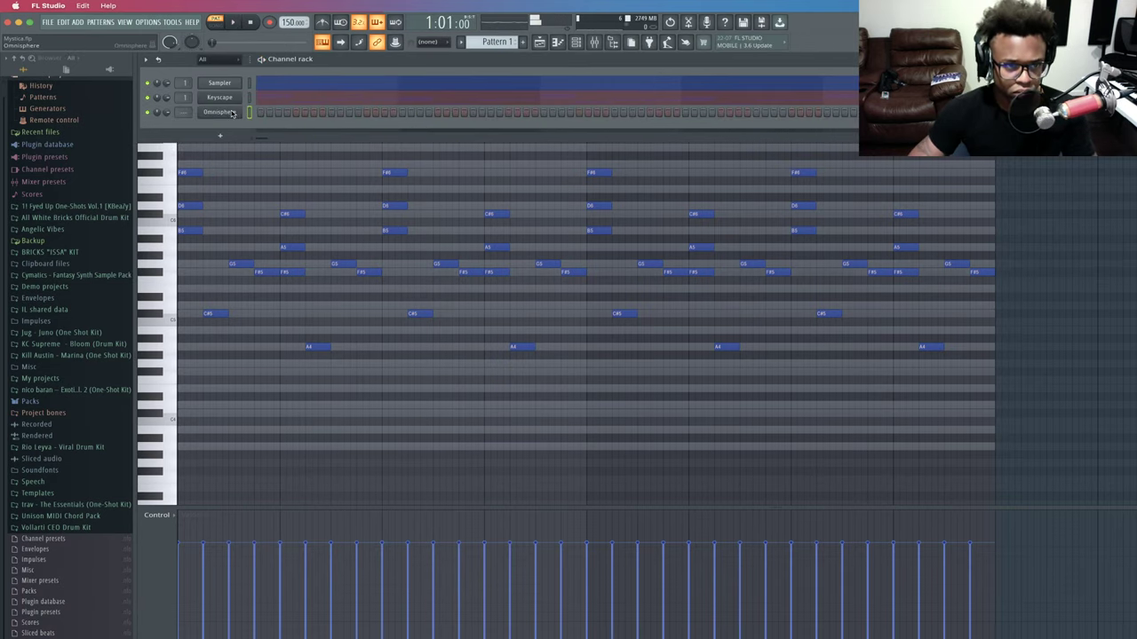
Open the Omnisphere instrument, filter its patches to the Guitars category and close the plugin window.
{"action": "left_click", "coordinate": [220, 112]}
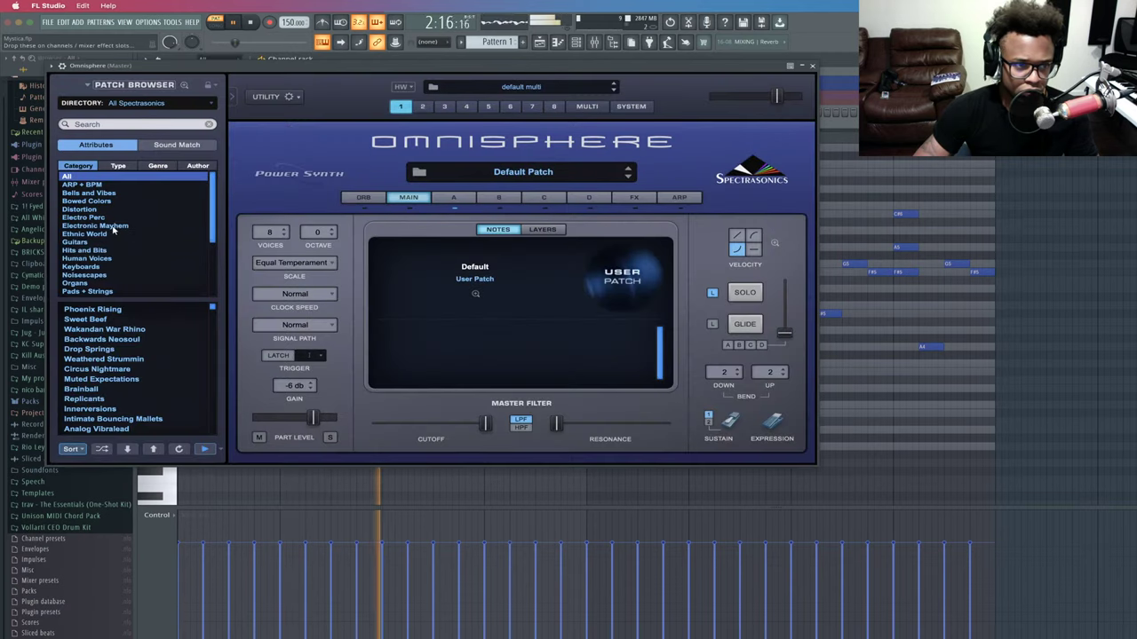
{"action": "left_click", "coordinate": [75, 241]}
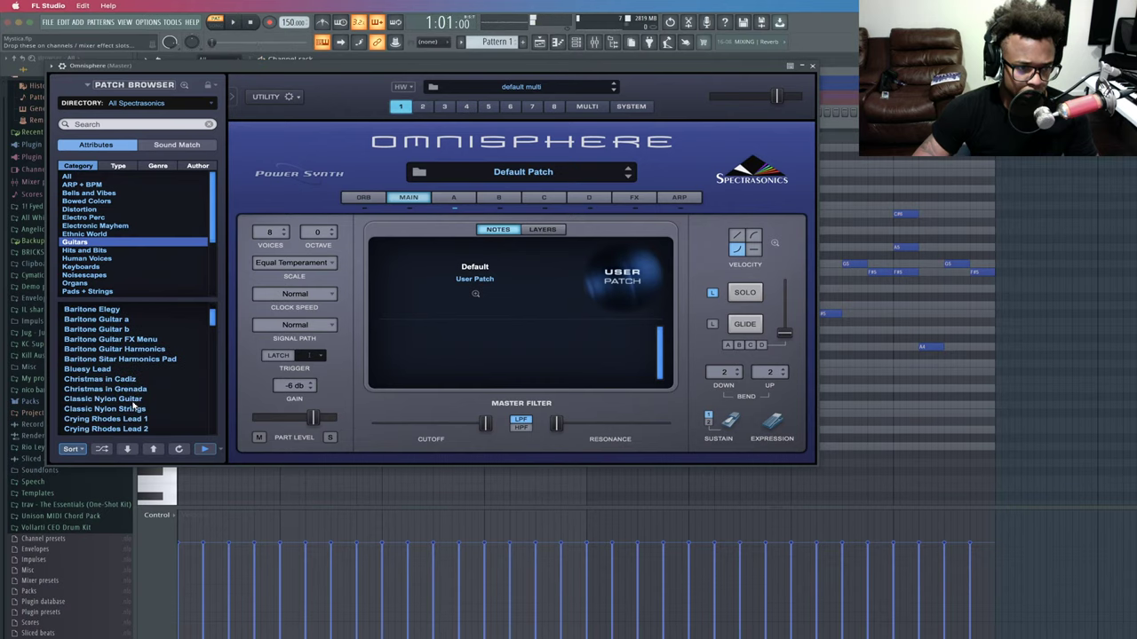
{"action": "left_click", "coordinate": [812, 66]}
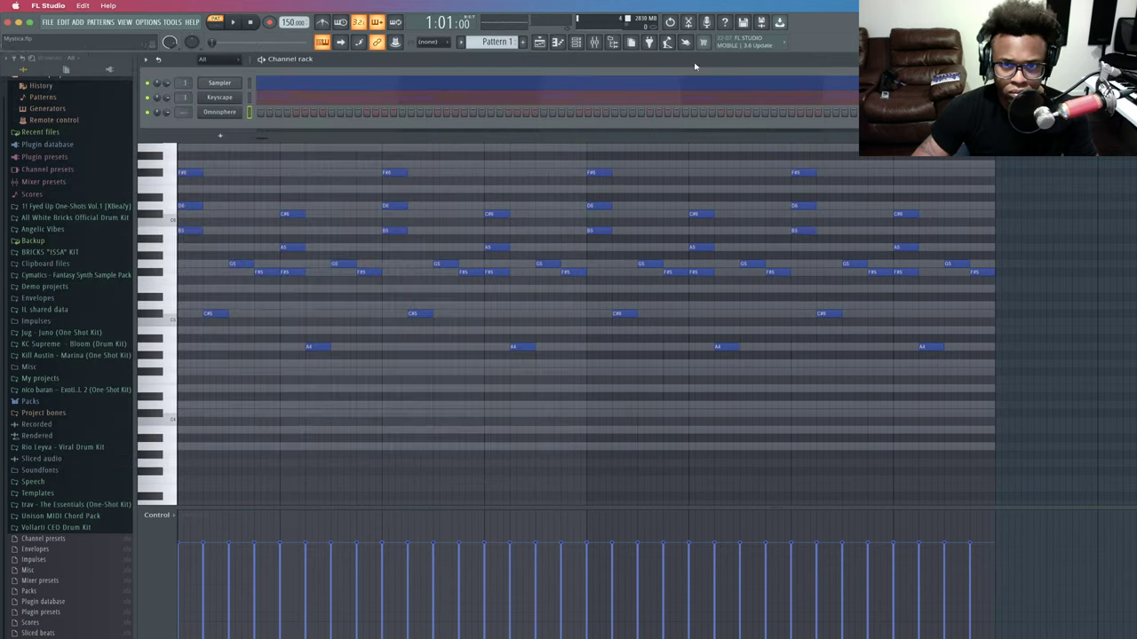
Open the empty Omnisphere piano roll and place a one-bar G6 note starting halfway through bar 1.
{"action": "left_click", "coordinate": [560, 43]}
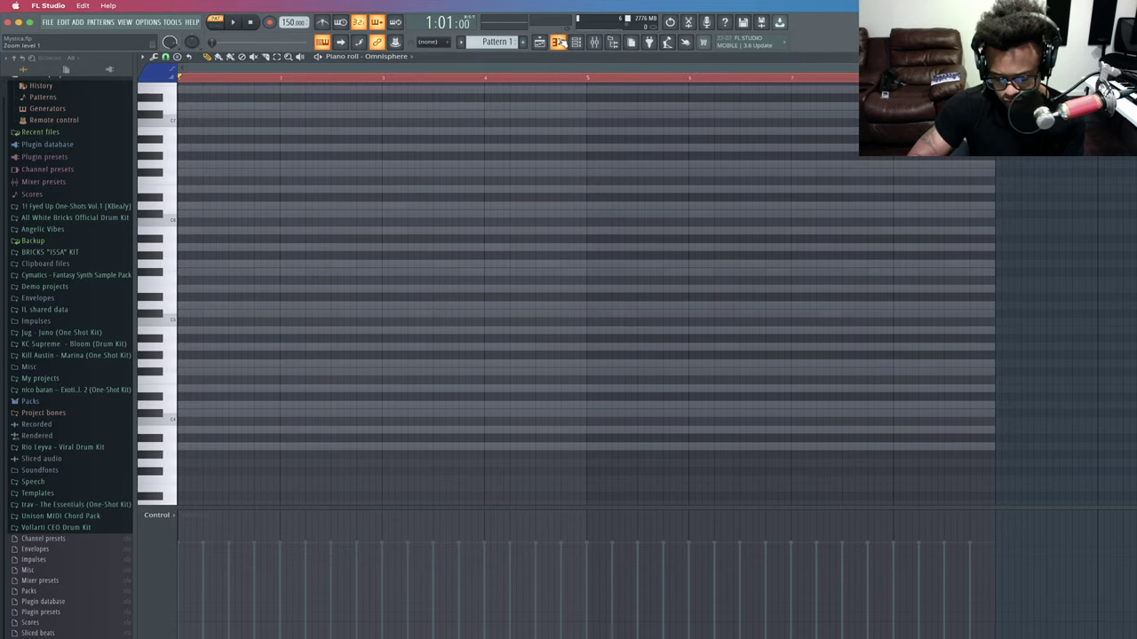
{"action": "key", "text": "space"}
{"action": "scroll", "coordinate": [293, 203], "scroll_direction": "up", "scroll_amount": 5}
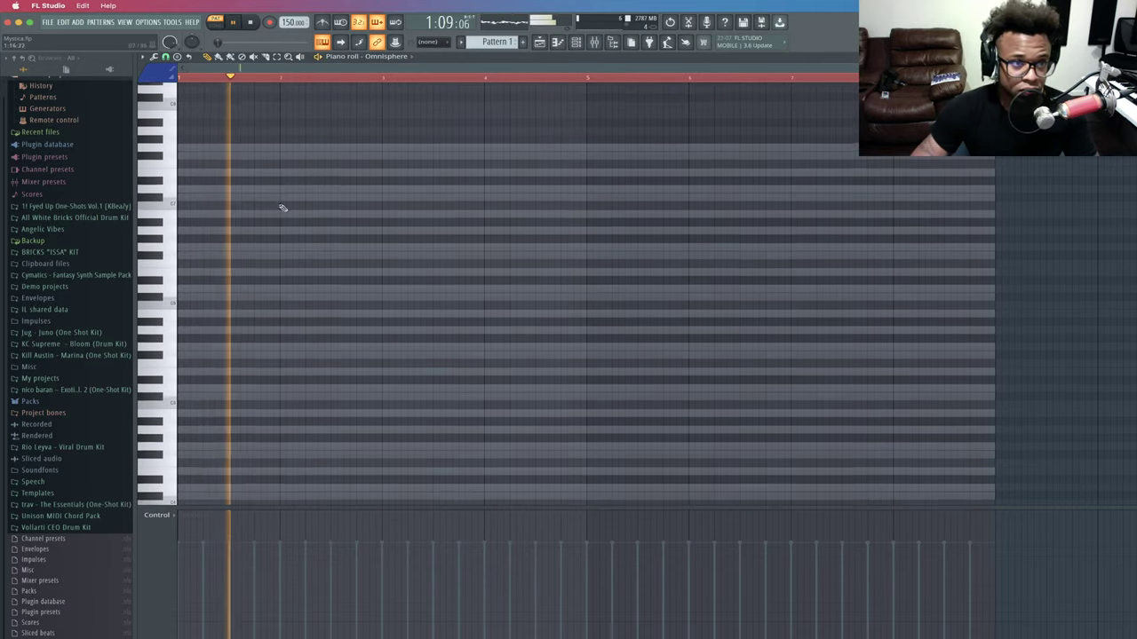
{"action": "scroll", "coordinate": [279, 282], "scroll_direction": "down", "scroll_amount": 1}
{"action": "key", "text": "space"}
{"action": "left_click", "coordinate": [227, 234]}
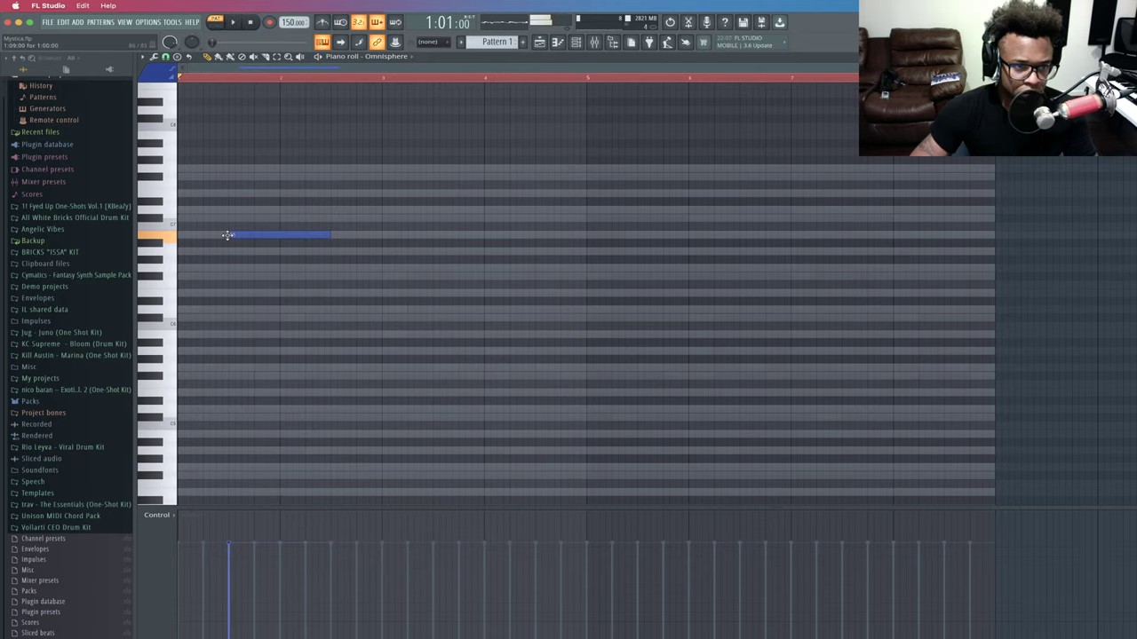
{"action": "right_click", "coordinate": [232, 237]}
{"action": "key", "text": "space"}
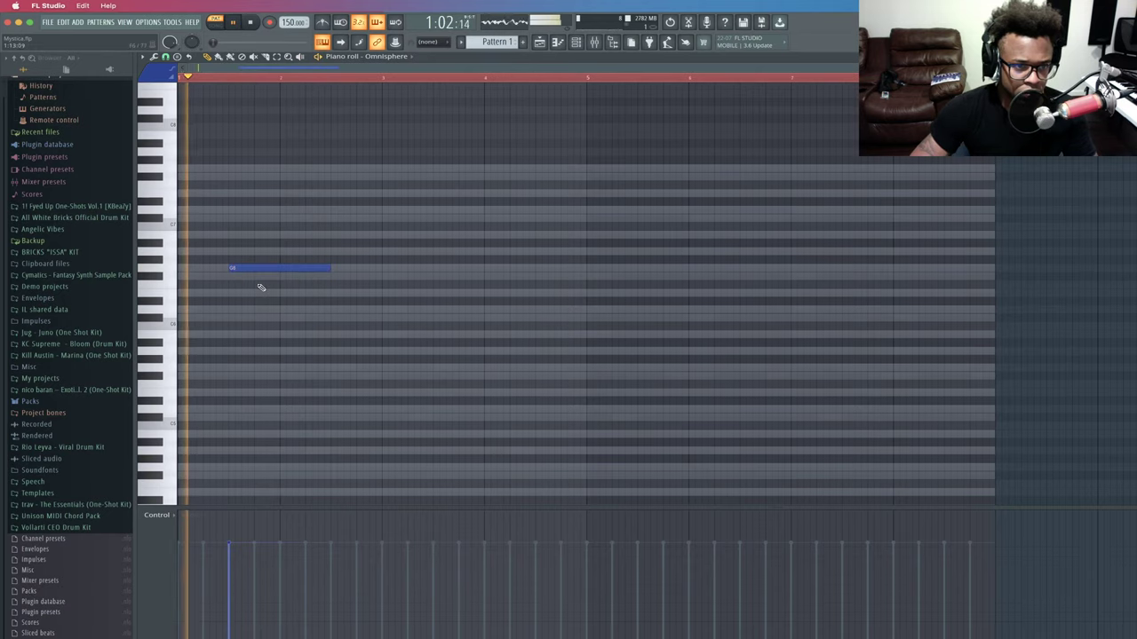
Add a one-bar note at the start of bar 2 and set its pitch to A6.
{"action": "scroll", "coordinate": [261, 287], "scroll_direction": "down", "scroll_amount": 4}
{"action": "key", "text": "space"}
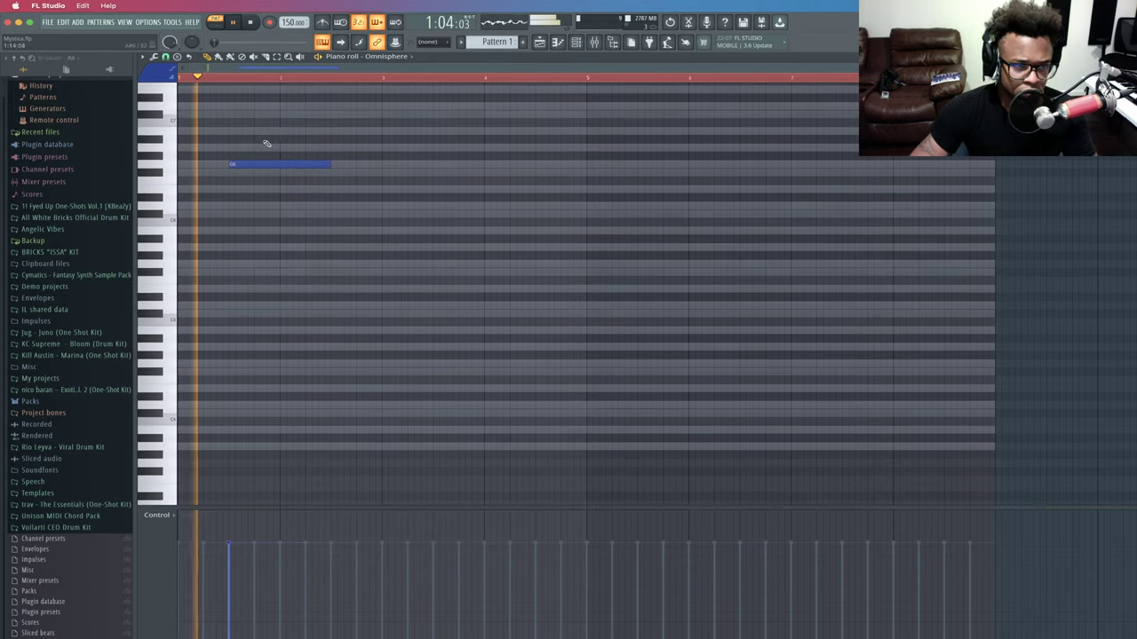
{"action": "left_click", "coordinate": [280, 132]}
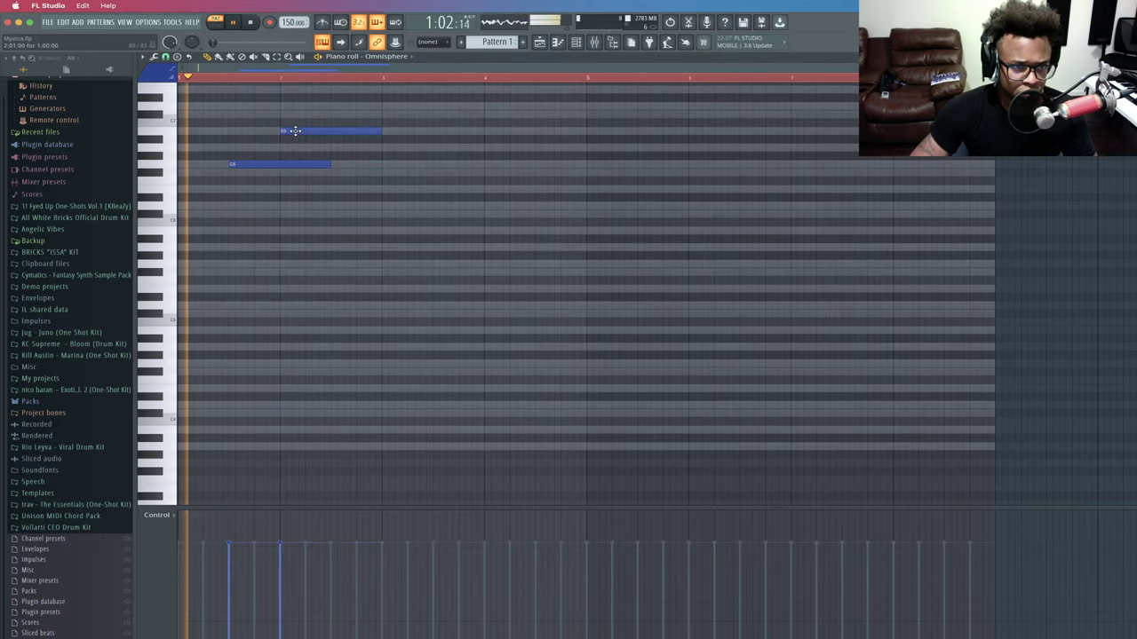
{"action": "left_click_drag", "start_coordinate": [295, 131], "coordinate": [294, 150]}
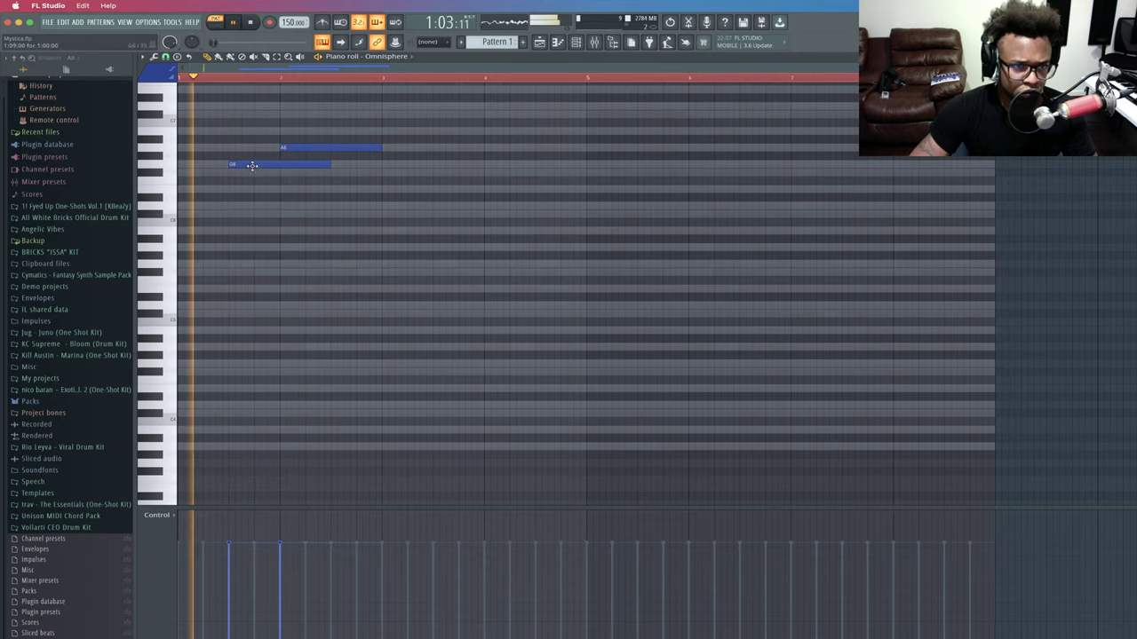
Replace G6 with D7, shift A6 to the middle of bar 2 and place a one-bar C#7 at the start of bar 2.
{"action": "left_click", "coordinate": [231, 113]}
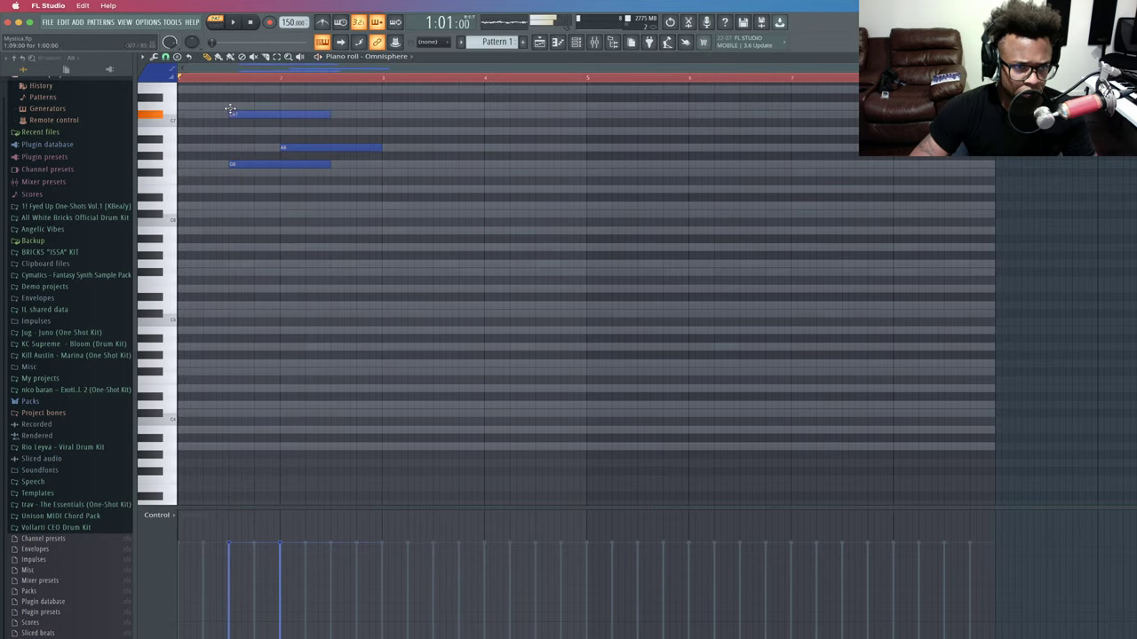
{"action": "right_click", "coordinate": [258, 164]}
{"action": "scroll", "coordinate": [293, 204], "scroll_direction": "up", "scroll_amount": 2}
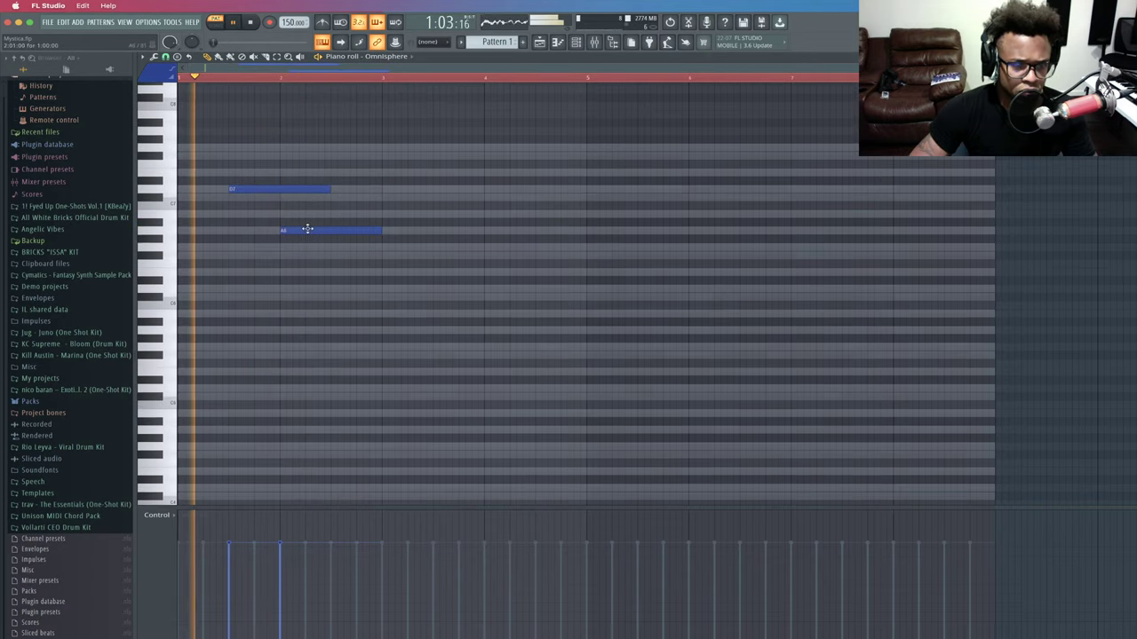
{"action": "left_click_drag", "start_coordinate": [308, 229], "coordinate": [353, 232]}
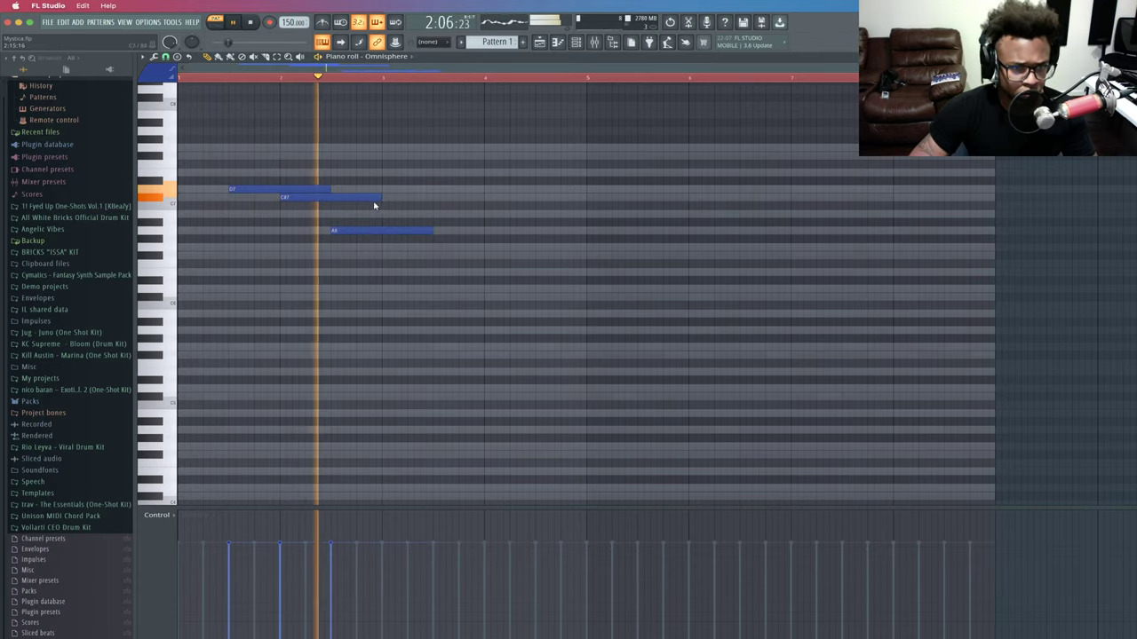
Add a one-bar E7 note at step 15 of bar 1, just before the C#7.
{"action": "left_click", "coordinate": [257, 172]}
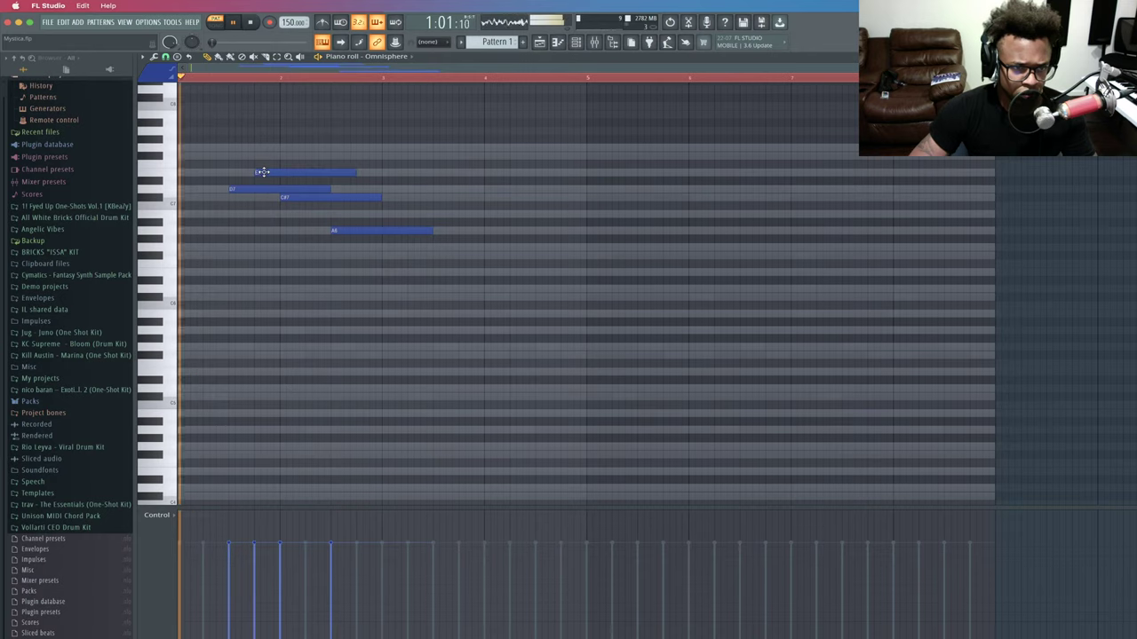
{"action": "left_click_drag", "start_coordinate": [263, 171], "coordinate": [279, 172]}
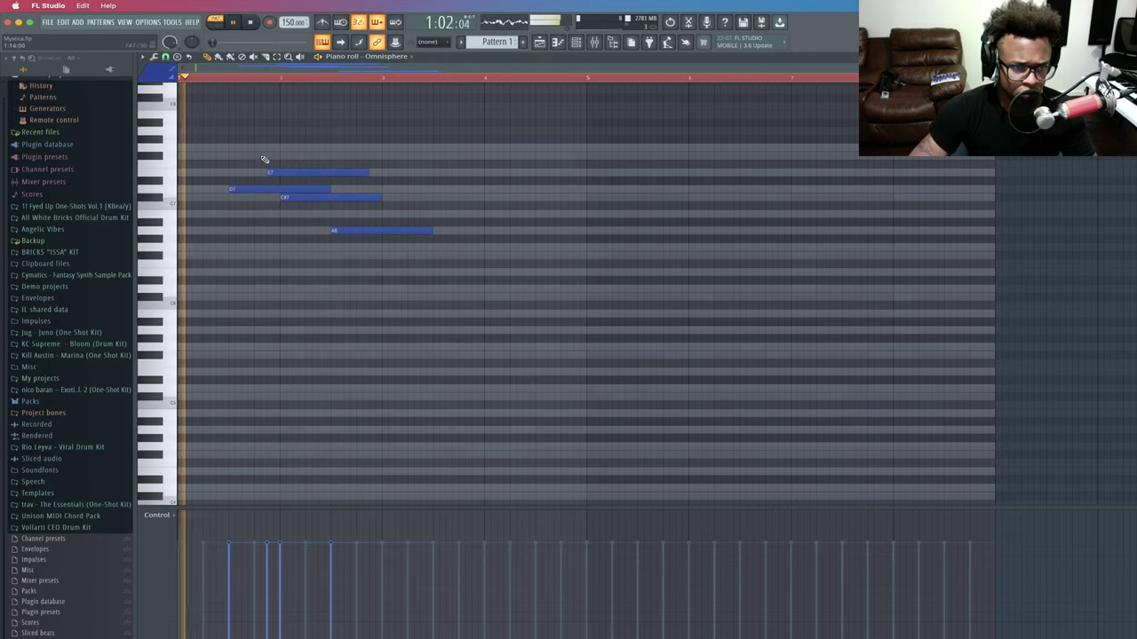
{"action": "key", "text": "space"}
Add a one-bar note at step 13 of bar 1 and try it on F#7, E7 and D#7 with playback.
{"action": "left_click", "coordinate": [255, 152]}
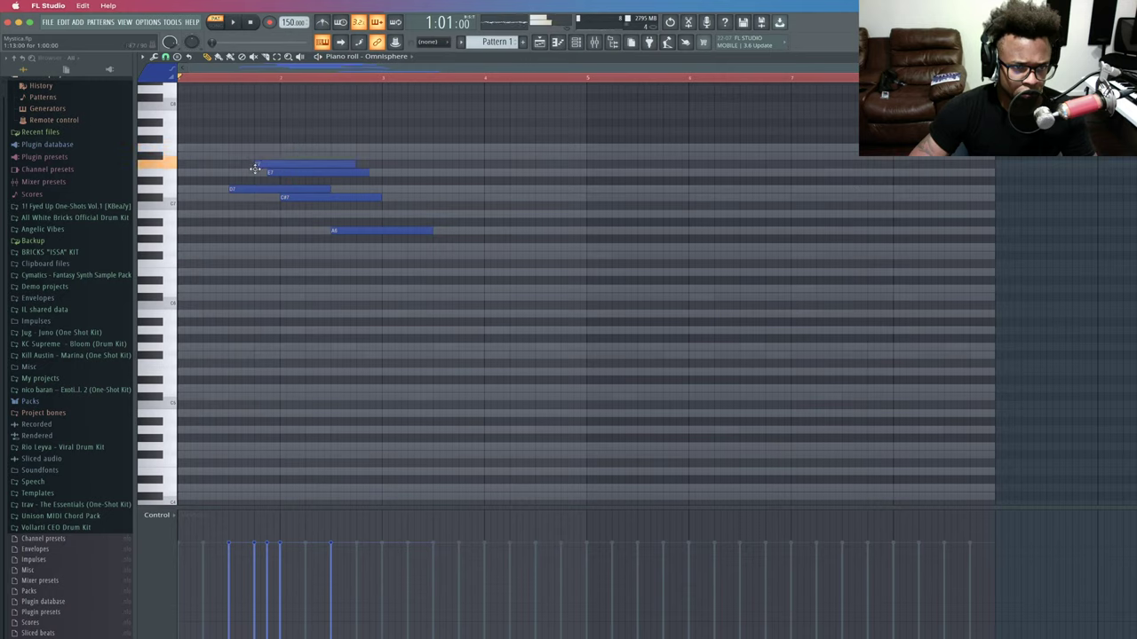
{"action": "key", "text": "space"}
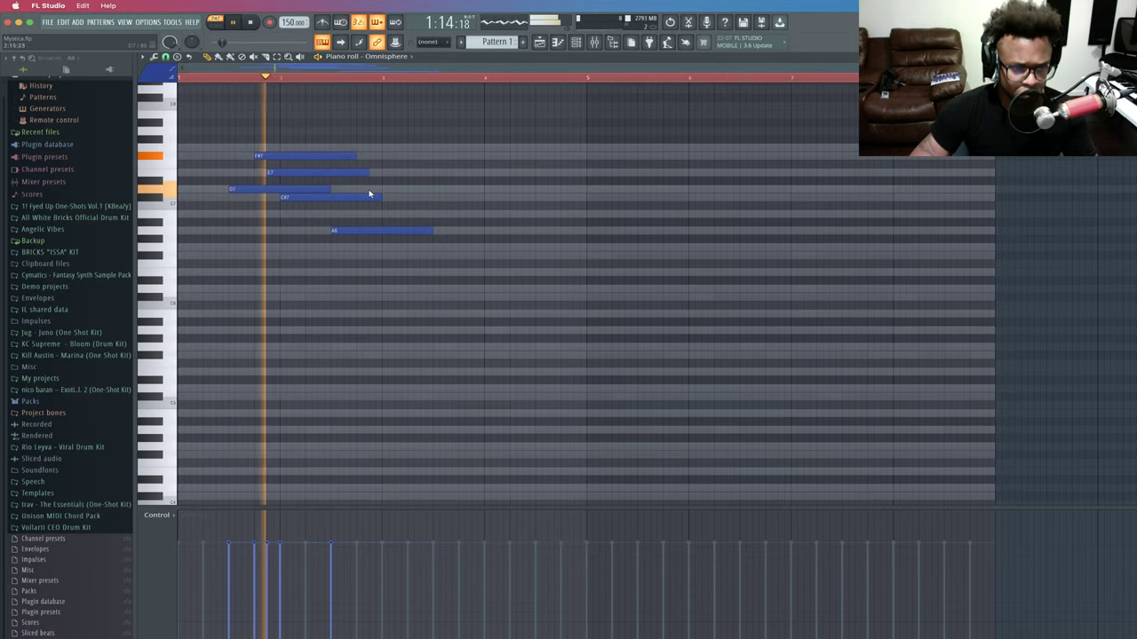
{"action": "left_click_drag", "start_coordinate": [293, 157], "coordinate": [297, 176]}
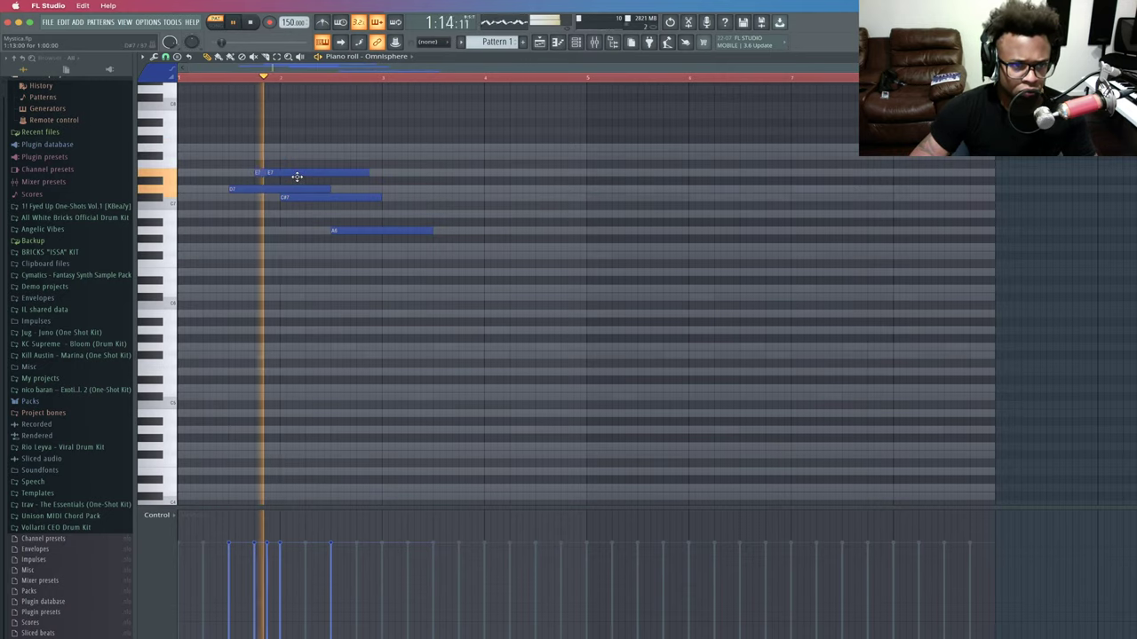
{"action": "key", "text": "space"}
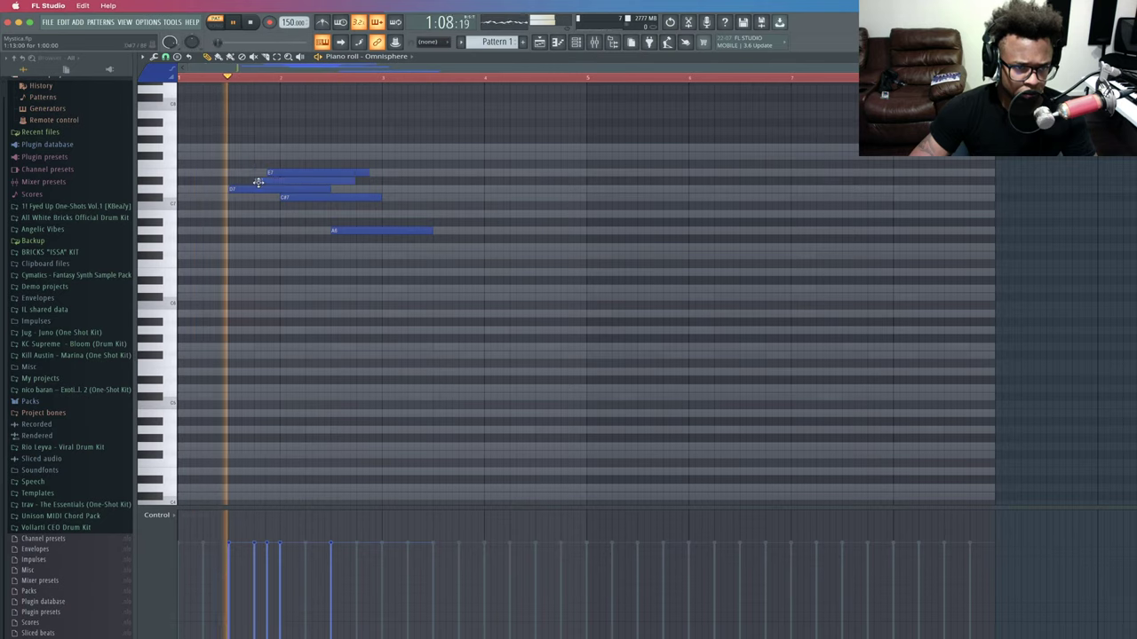
{"action": "left_click_drag", "start_coordinate": [255, 171], "coordinate": [260, 177]}
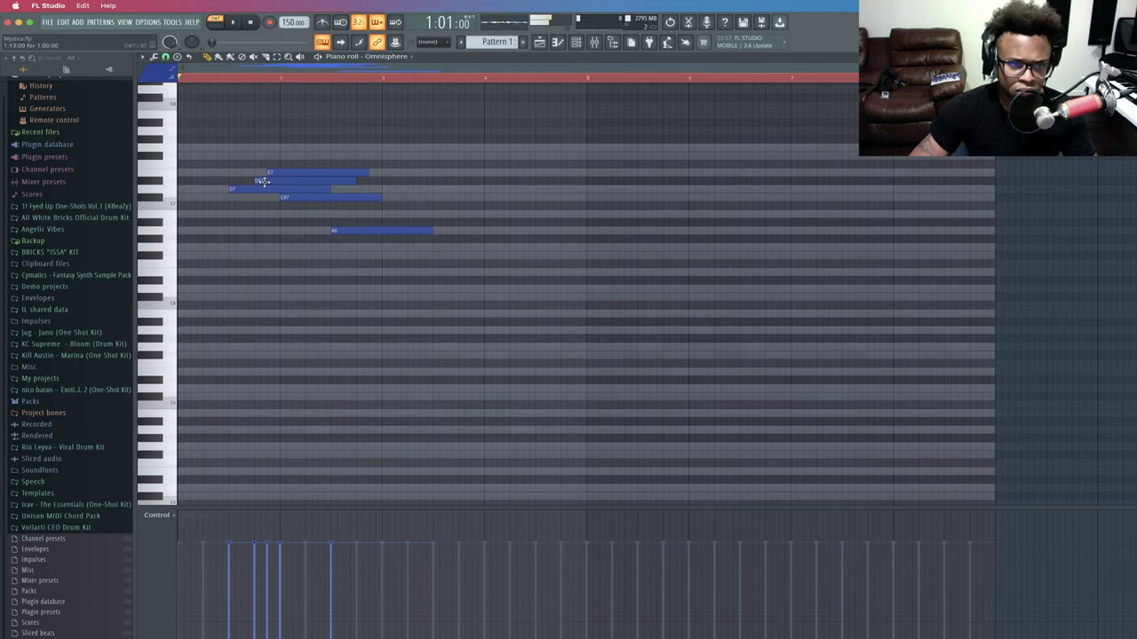
Lower the note at step 13 of bar 1 to D7 and delete the A6 note in bar 2.
{"action": "double_click", "coordinate": [257, 187]}
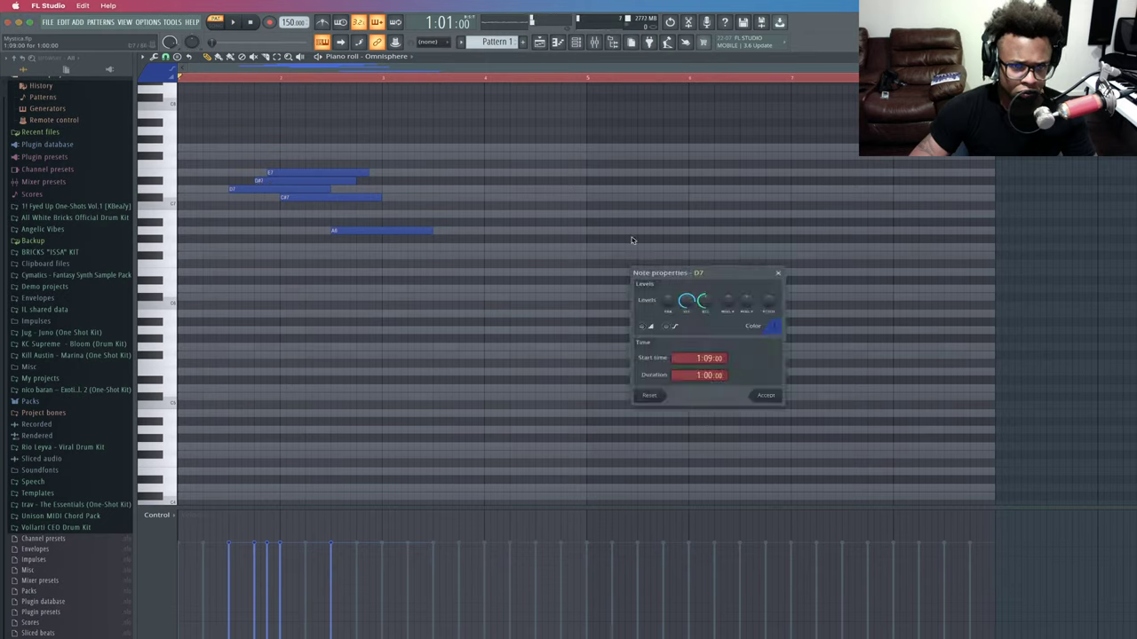
{"action": "left_click", "coordinate": [777, 275]}
{"action": "key", "text": "space"}
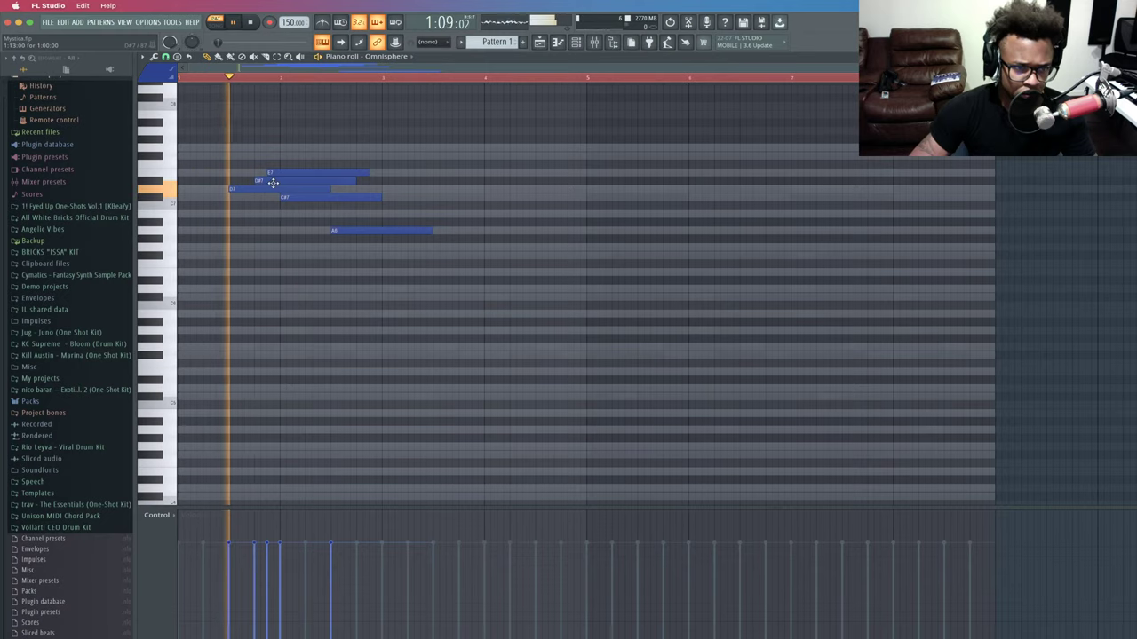
{"action": "left_click_drag", "start_coordinate": [376, 198], "coordinate": [391, 196]}
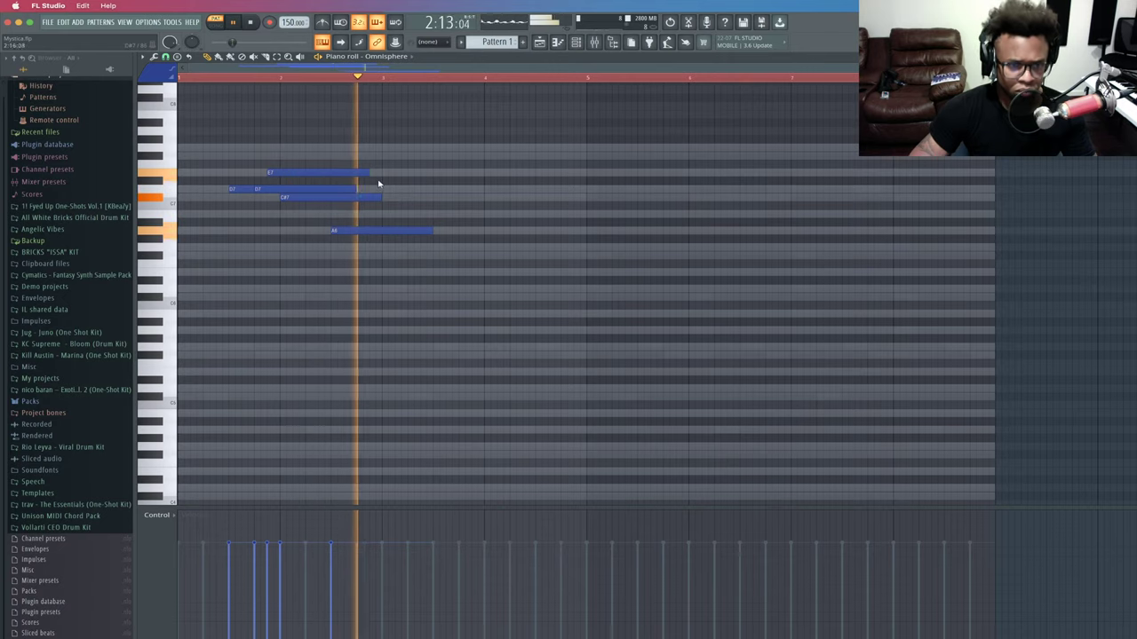
{"action": "right_click", "coordinate": [360, 231]}
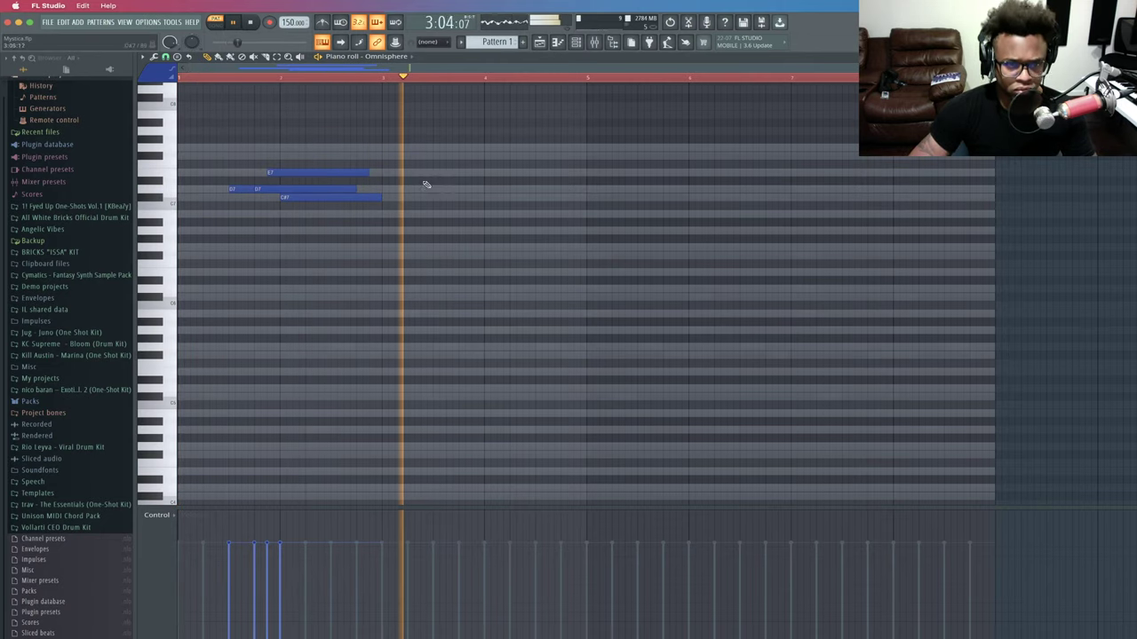
Add one-bar notes G7, F#7 and D7 at steps 9, 13 and 15 of bar 3, and A6 at the start of bar 4.
{"action": "key", "text": "space"}
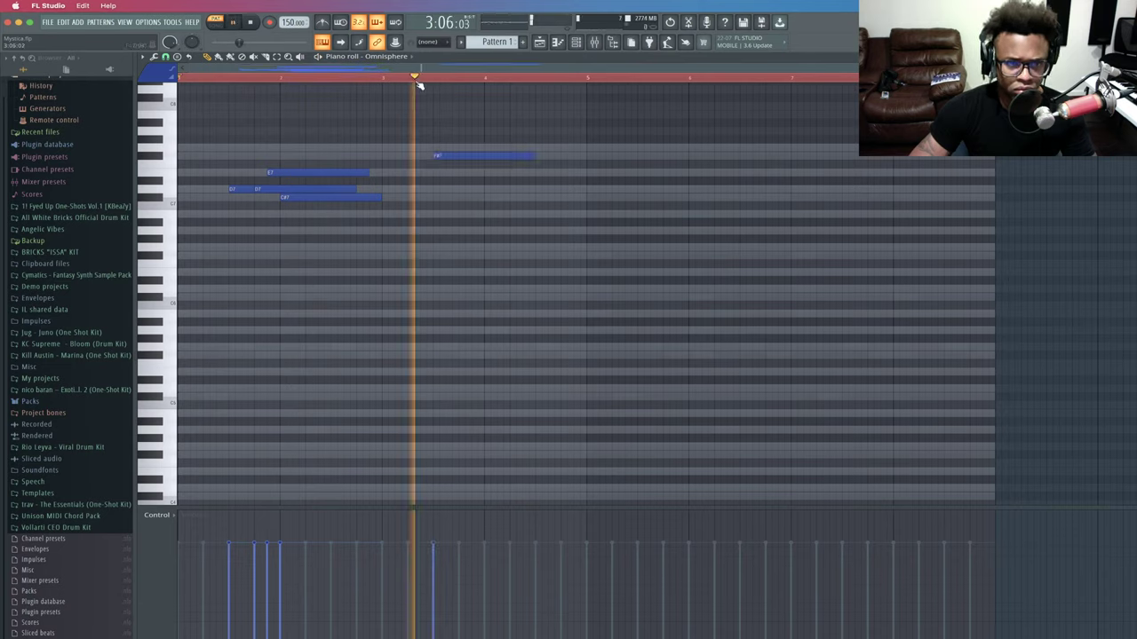
{"action": "key", "text": "space"}
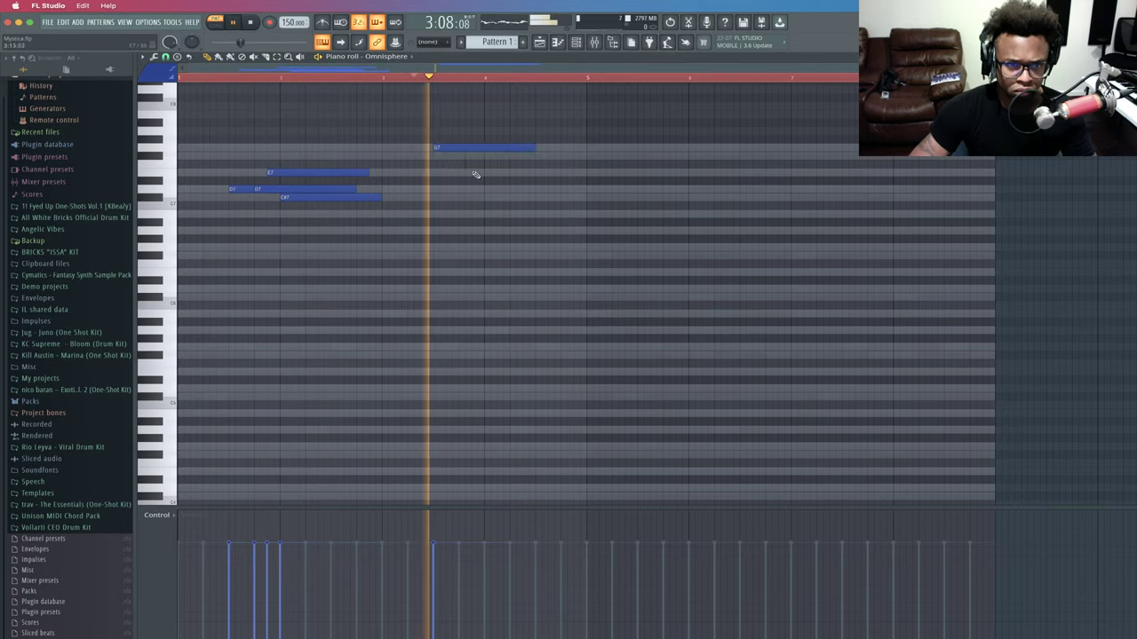
{"action": "key", "text": "space"}
{"action": "key", "text": "space"}
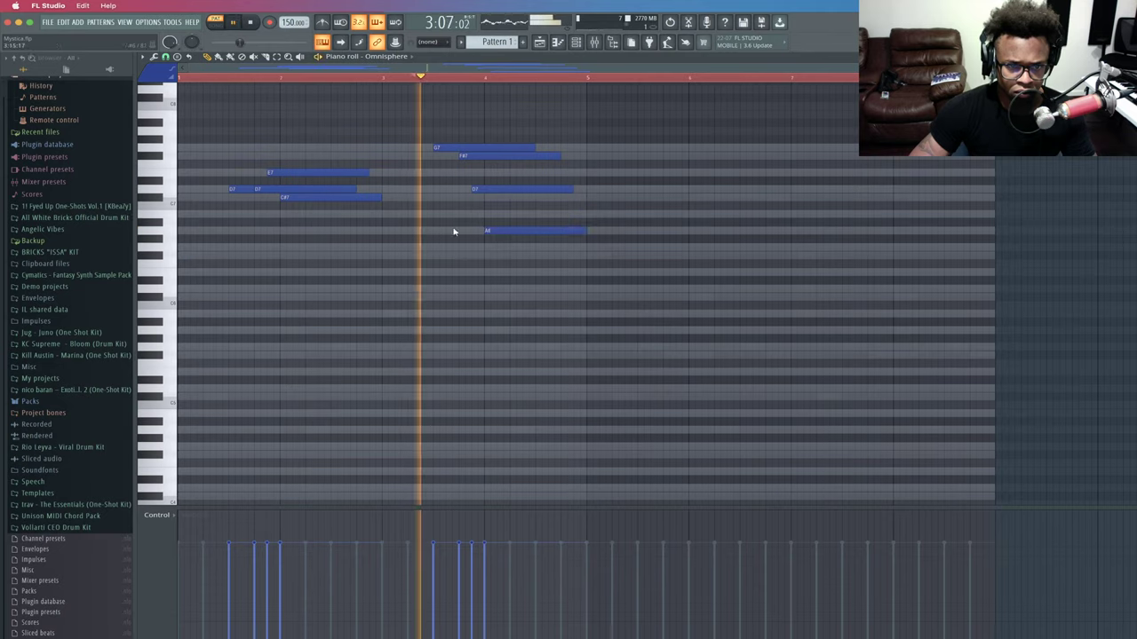
{"action": "key", "text": "space"}
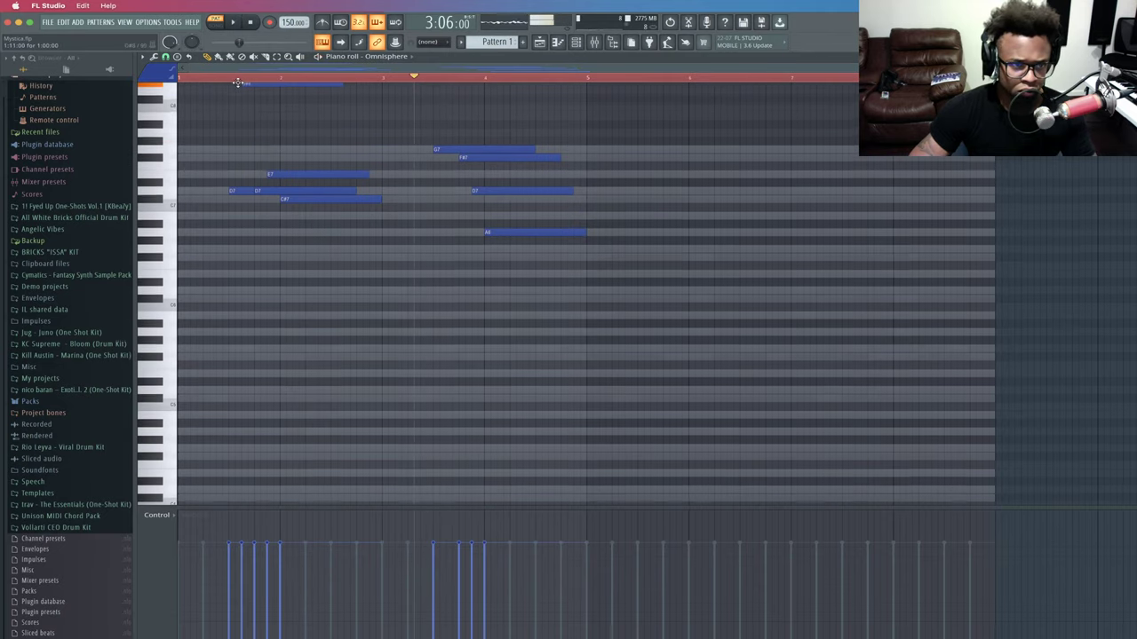
Undo the stray high note in bar 1, clear the timeline selection and replay the pattern from the start.
{"action": "key", "text": "ctrl+z"}
{"action": "key", "text": "ctrl+z"}
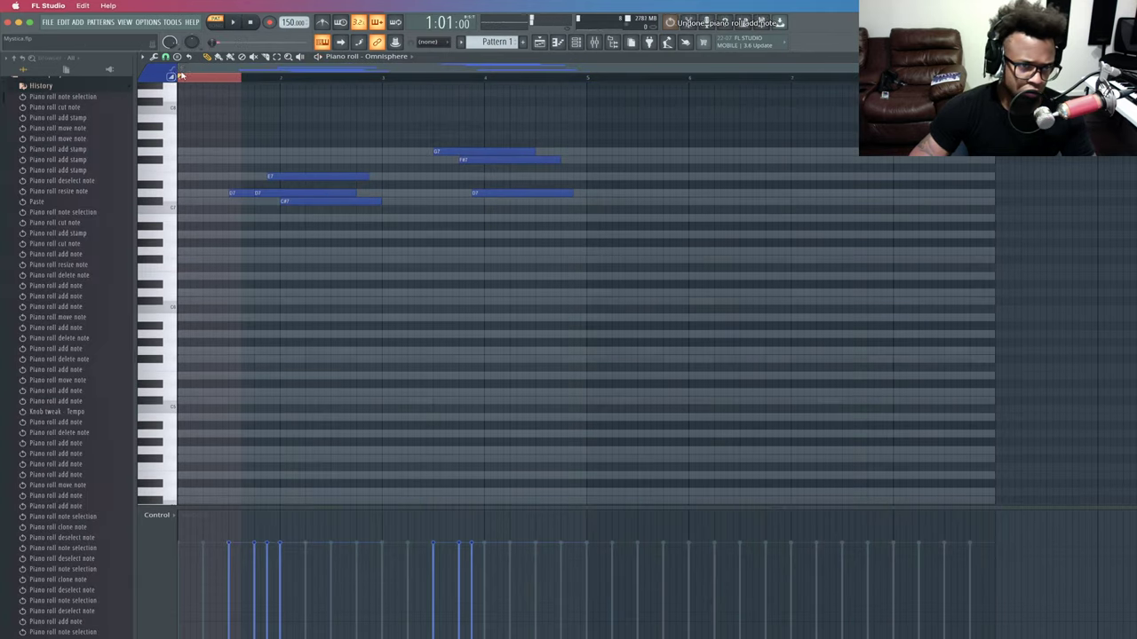
{"action": "left_click", "coordinate": [188, 78]}
{"action": "key", "text": "space"}
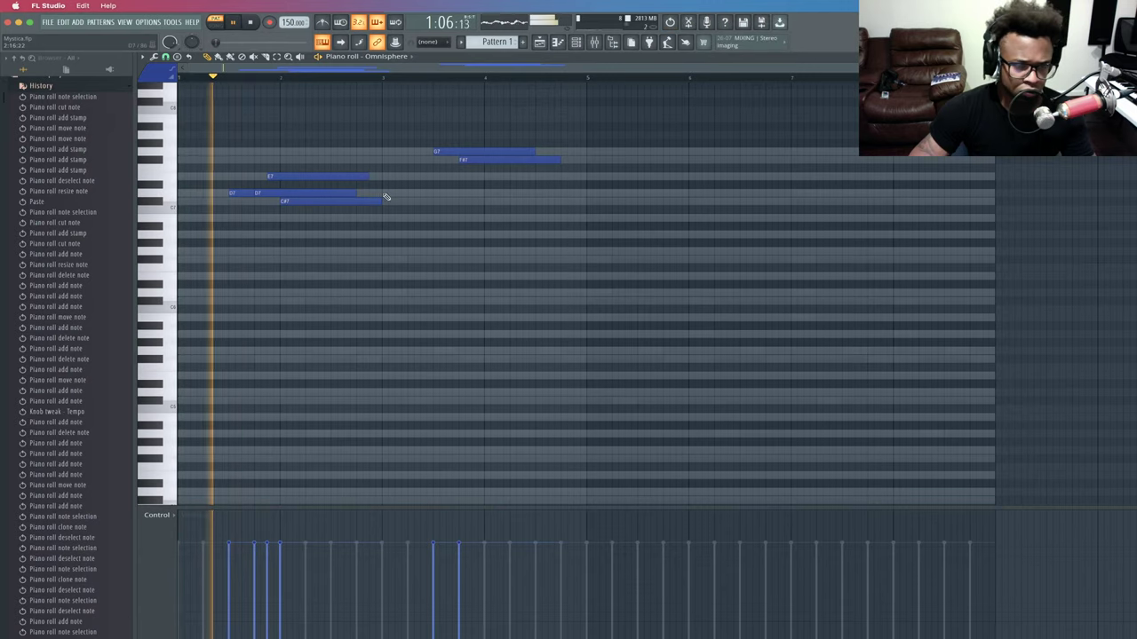
Redo the undone D7 in bar 3 and A6 in bar 4, and clear the note selection.
{"action": "left_click", "coordinate": [64, 21]}
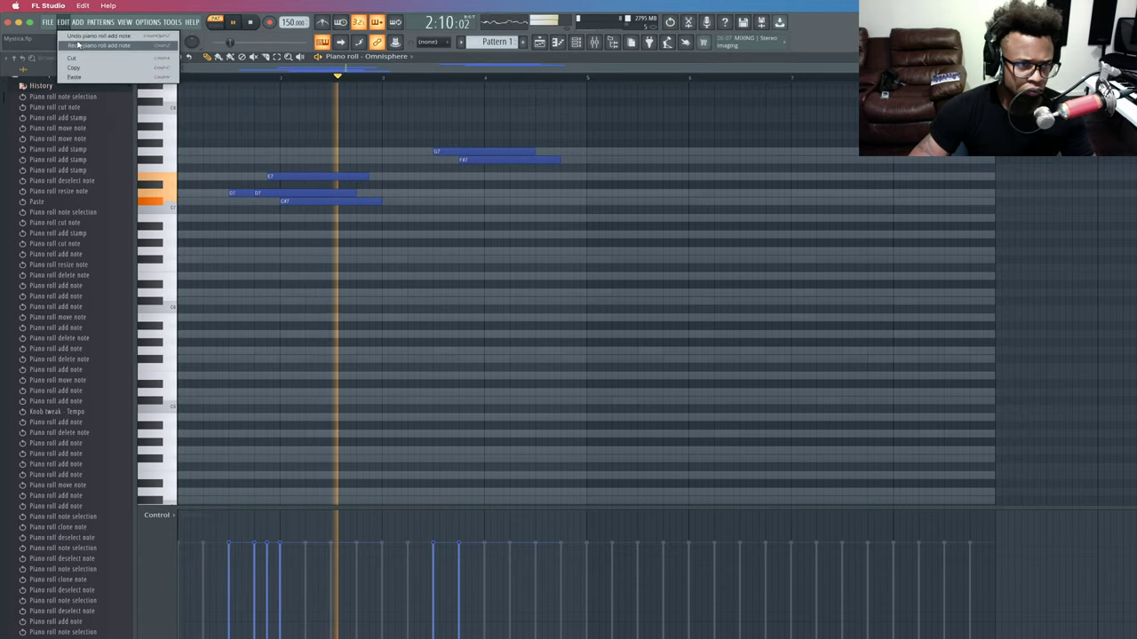
{"action": "left_click", "coordinate": [75, 45]}
{"action": "left_click", "coordinate": [66, 23]}
{"action": "left_click", "coordinate": [76, 45]}
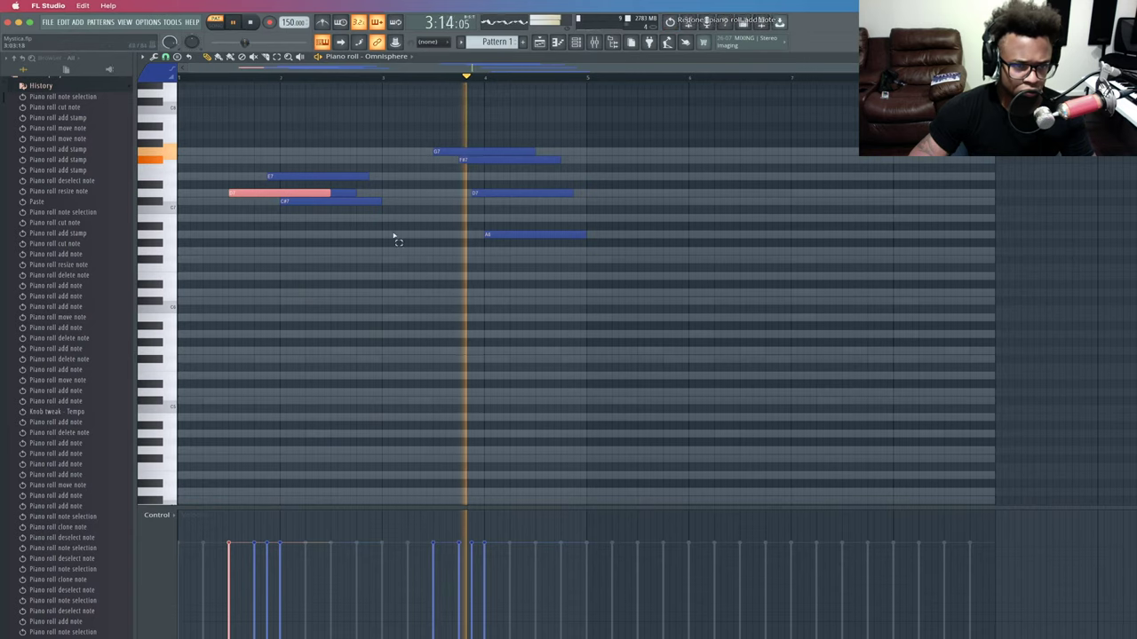
{"action": "key", "text": "ctrl+d"}
{"action": "key", "text": "space"}
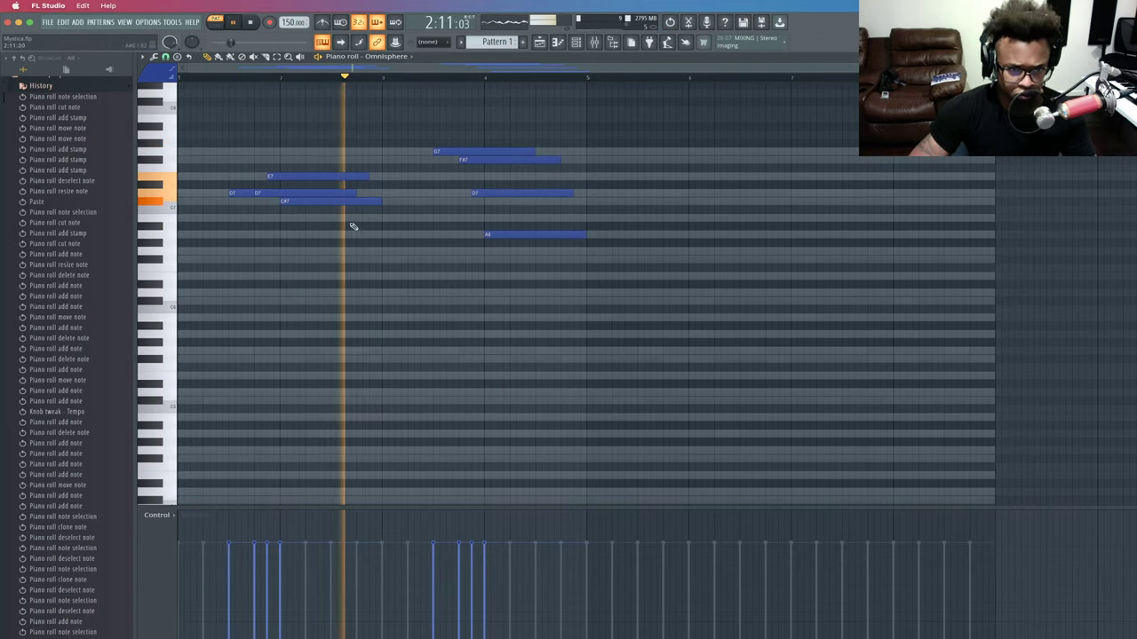
Add a one-bar F#7 note in the middle of bar 2 and a one-bar D7 at the start of bar 3.
{"action": "key", "text": "space"}
{"action": "key", "text": "space"}
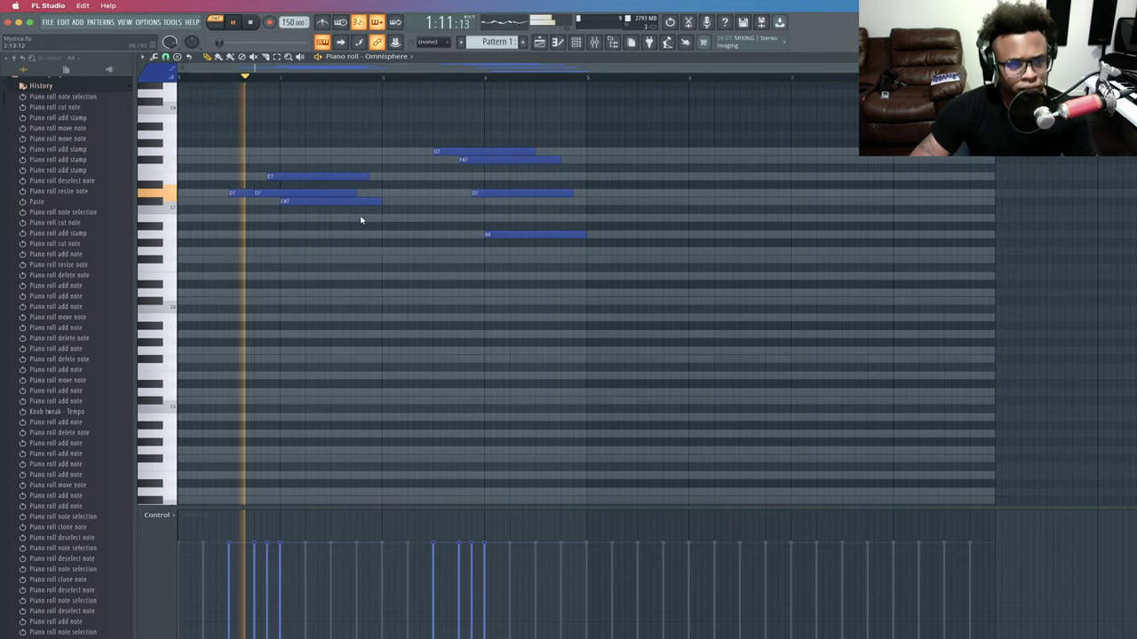
{"action": "left_click", "coordinate": [348, 151]}
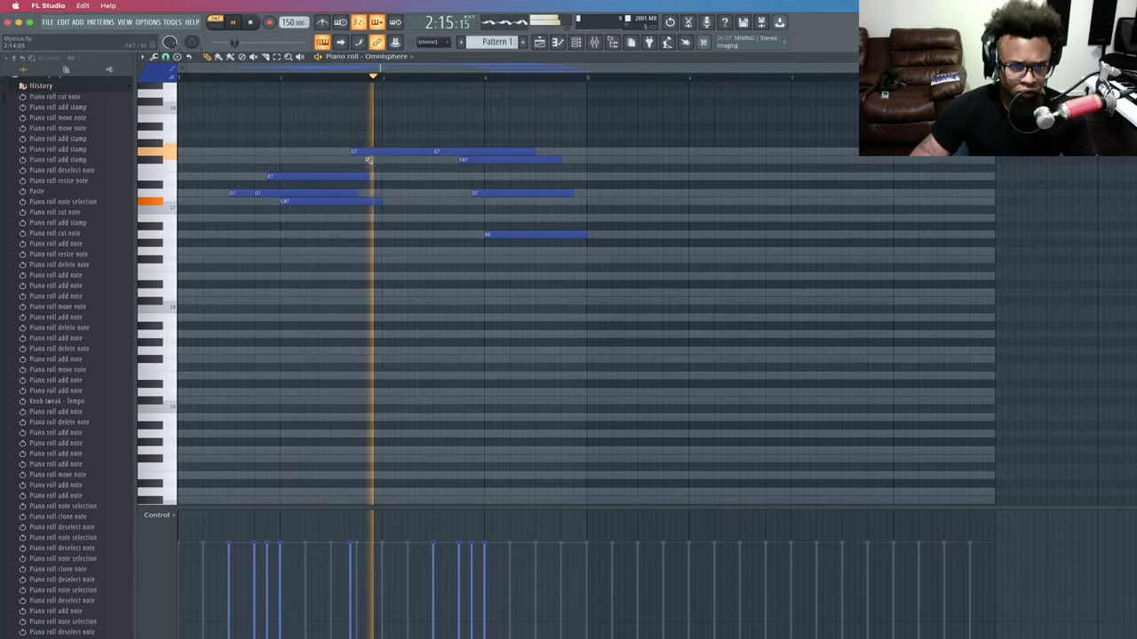
{"action": "key", "text": "space"}
{"action": "mouse_move", "coordinate": [348, 151]}
{"action": "left_mouse_down"}
{"action": "mouse_move", "coordinate": [375, 165]}
{"action": "mouse_move", "coordinate": [363, 159]}
{"action": "left_mouse_up"}
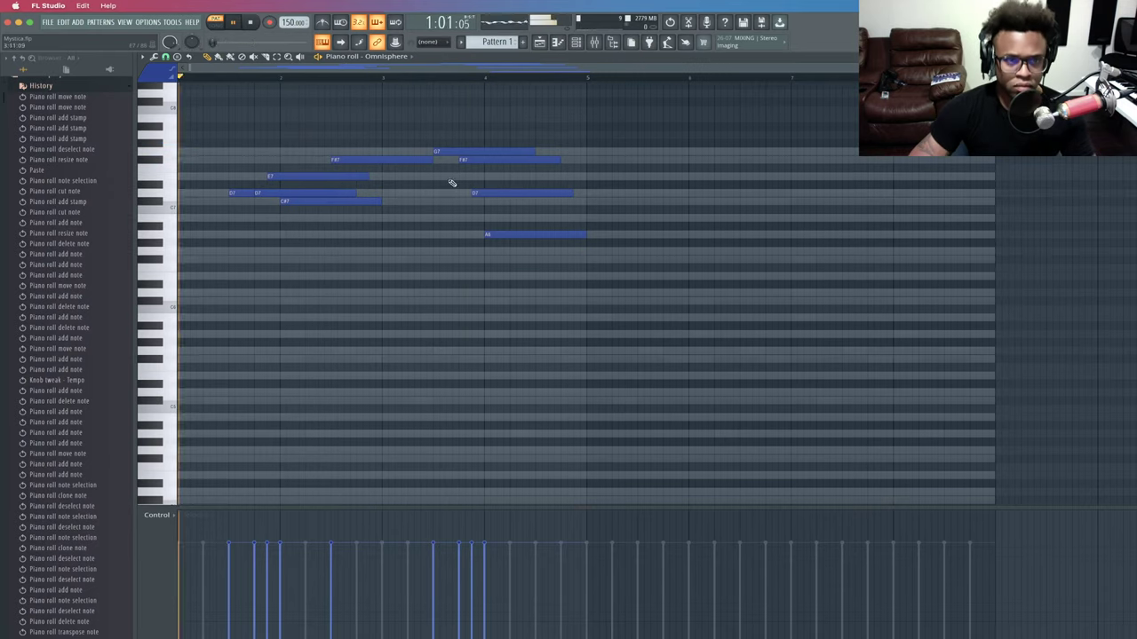
{"action": "left_click", "coordinate": [382, 185]}
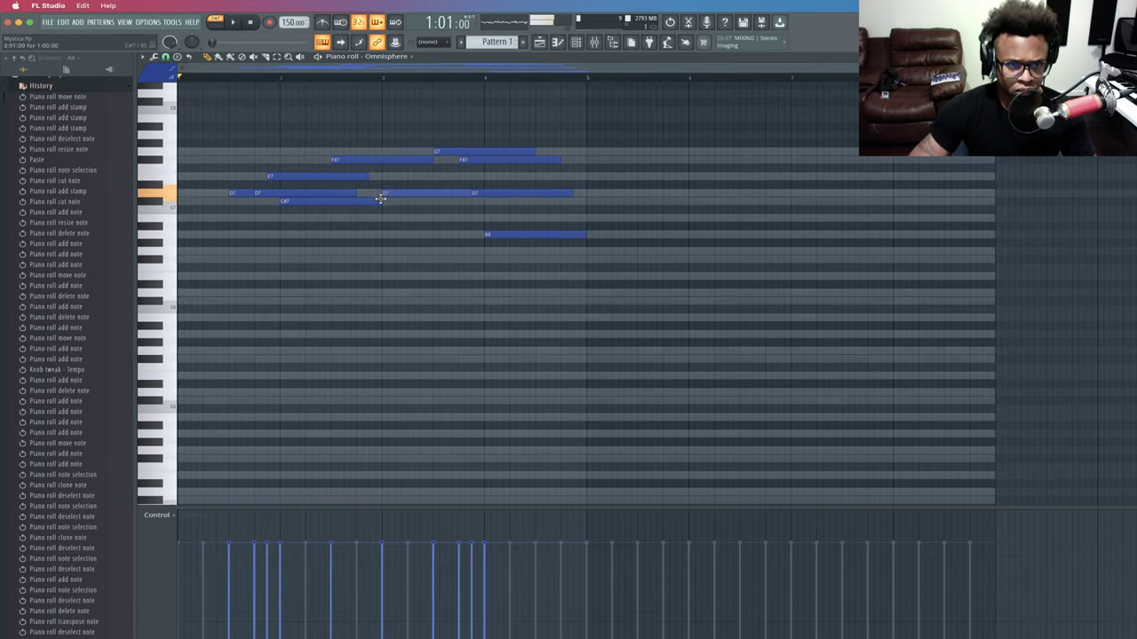
Apply quick legato to all notes so each one ends where the following note starts.
{"action": "left_click_drag", "start_coordinate": [566, 279], "coordinate": [234, 104]}
{"action": "key", "text": "super+l"}
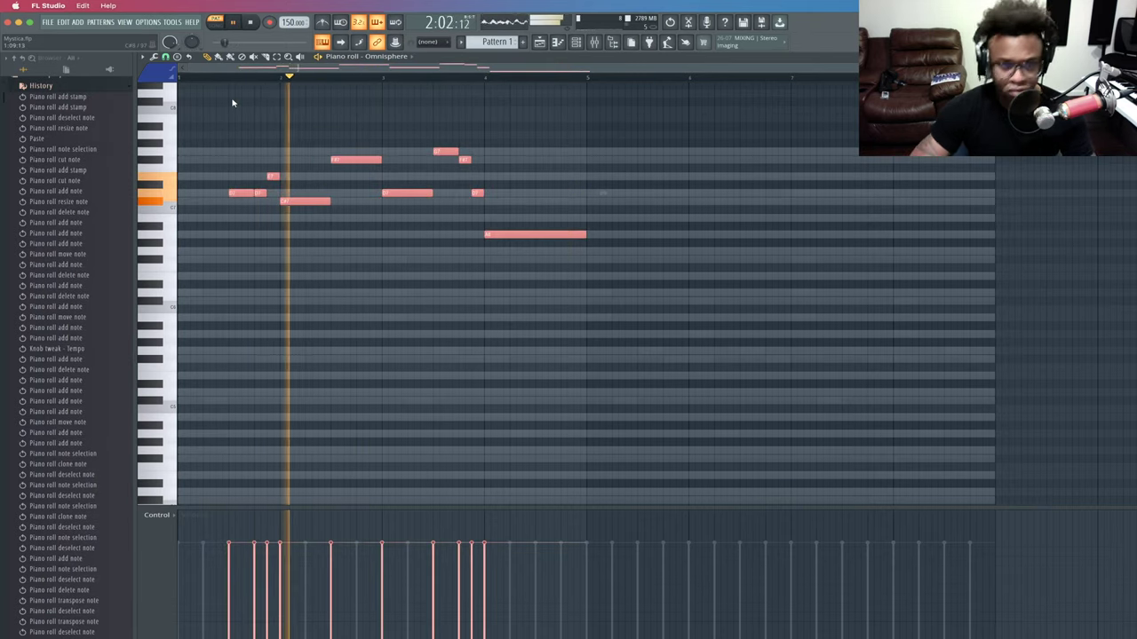
{"action": "left_click", "coordinate": [551, 159]}
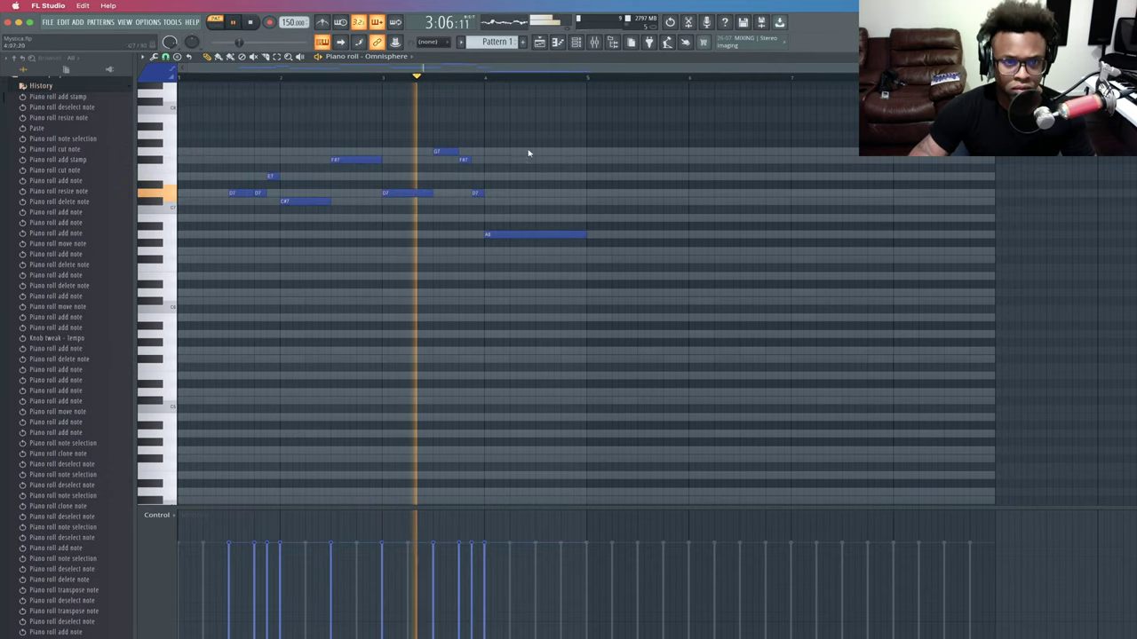
Add a half-bar F#7 note in the middle of bar 4 and shorten the A6 before it to half a bar.
{"action": "left_click_drag", "start_coordinate": [548, 188], "coordinate": [551, 193]}
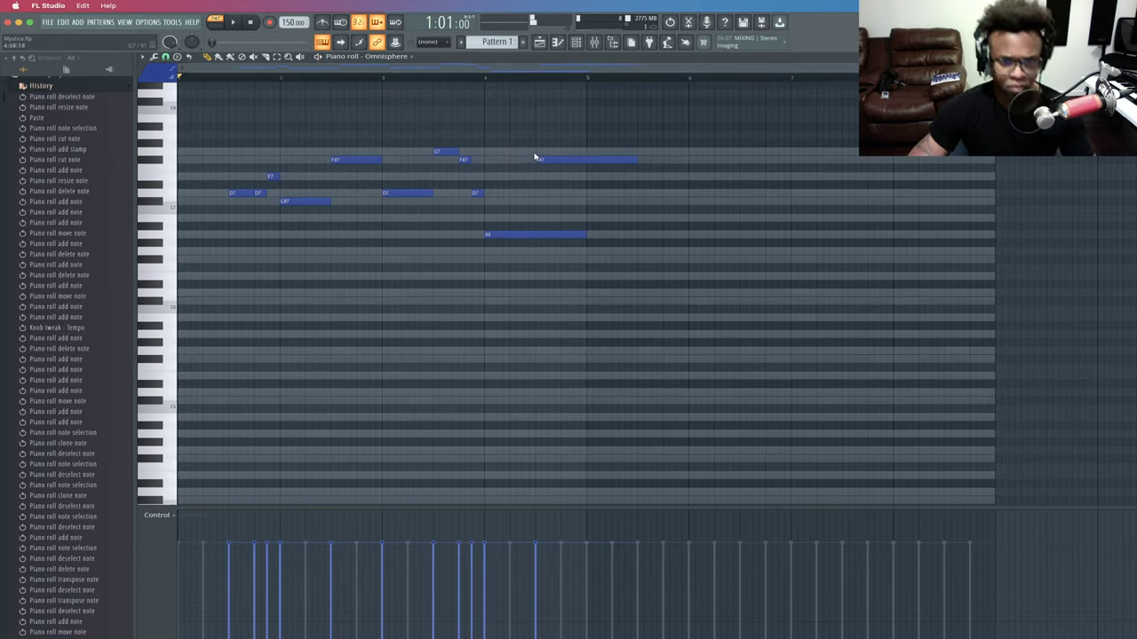
{"action": "left_click_drag", "start_coordinate": [640, 158], "coordinate": [587, 165]}
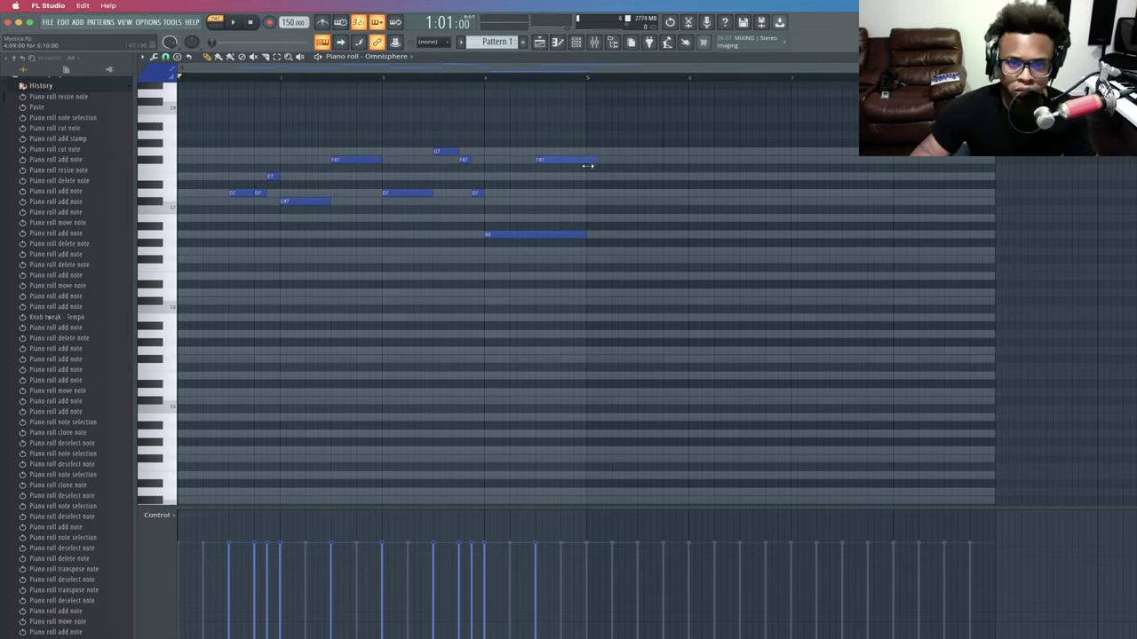
{"action": "key", "text": "space"}
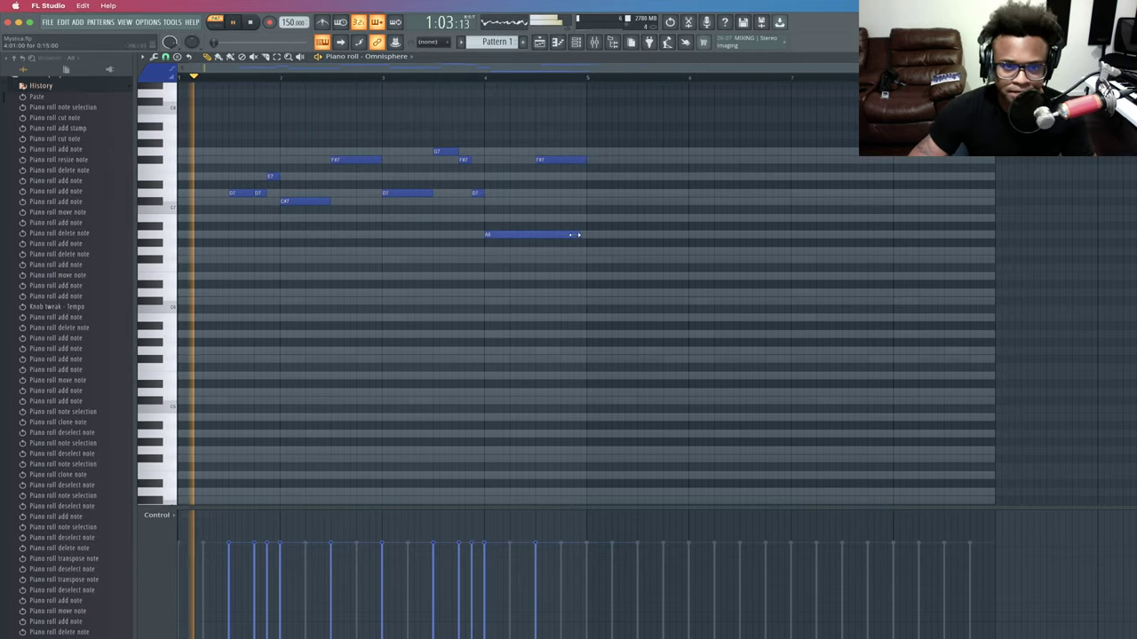
{"action": "left_click_drag", "start_coordinate": [583, 236], "coordinate": [534, 235]}
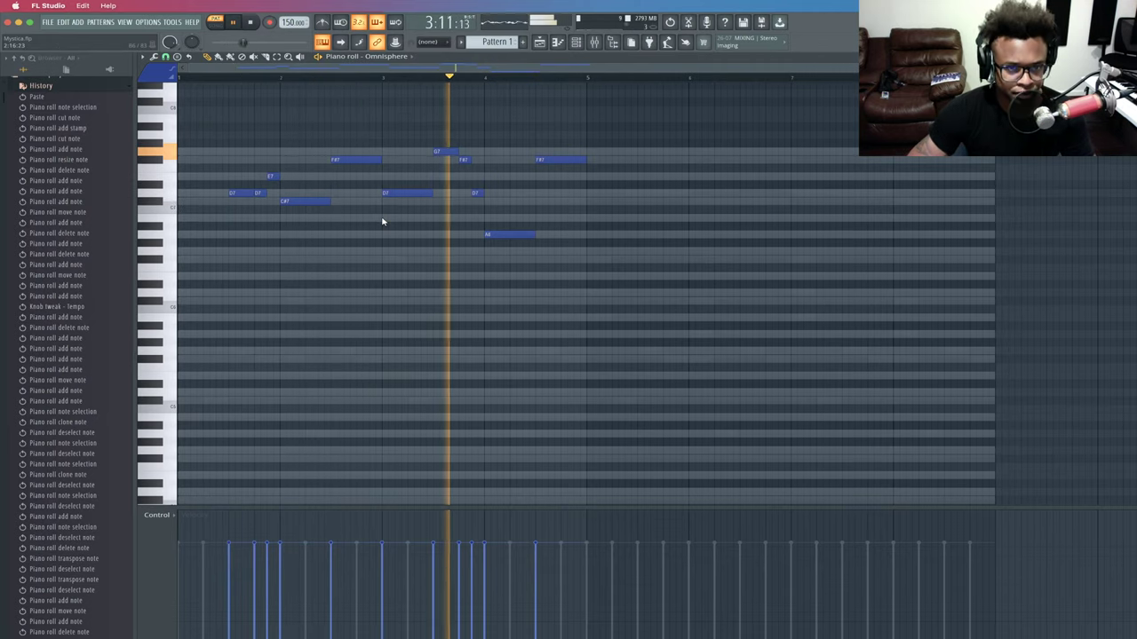
Duplicate the whole four-bar Omnisphere phrase into bars 5 to 8.
{"action": "left_click_drag", "start_coordinate": [645, 329], "coordinate": [254, 132]}
{"action": "left_click_drag", "start_coordinate": [241, 195], "coordinate": [645, 193]}
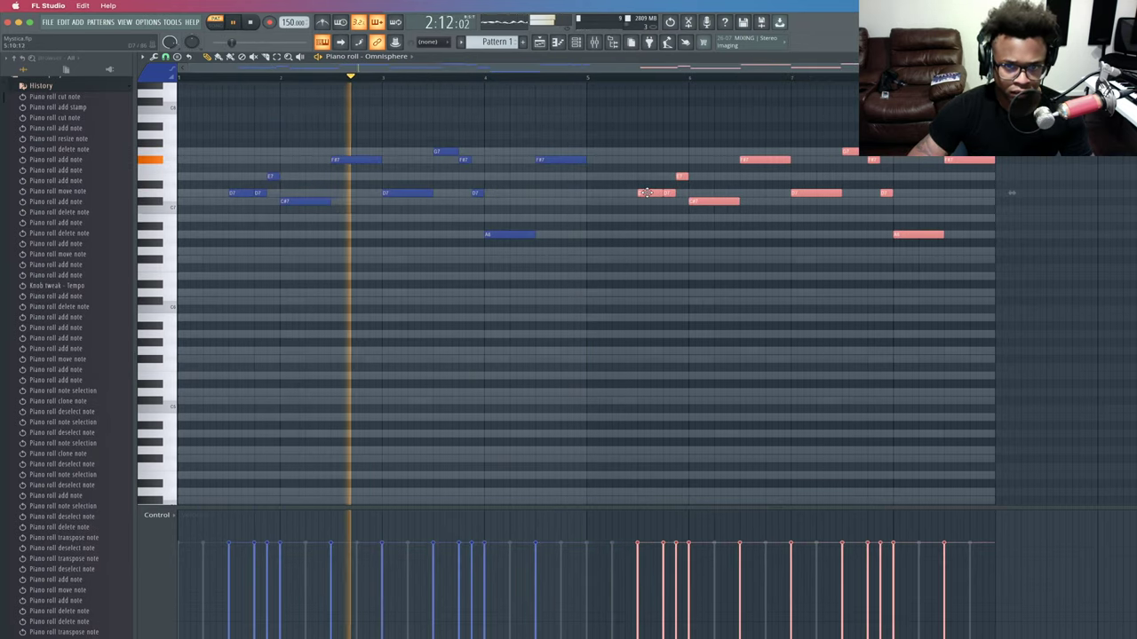
{"action": "left_click", "coordinate": [616, 175]}
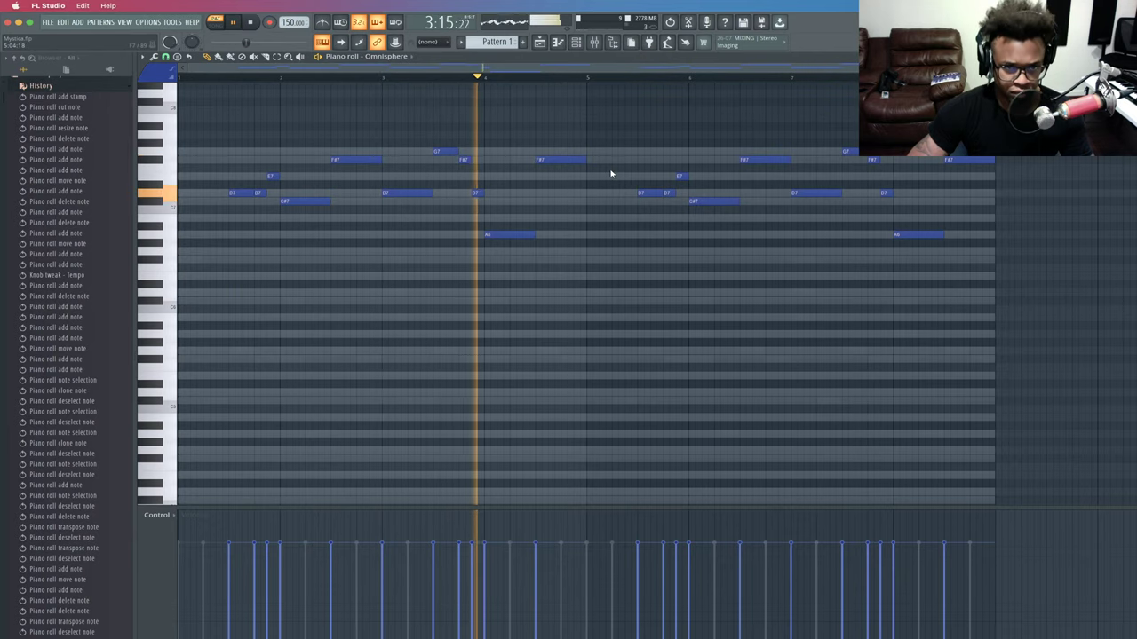
Add a half-bar D7 note at the start of bar 5 and play the pattern.
{"action": "key", "text": "space"}
{"action": "left_click", "coordinate": [585, 186]}
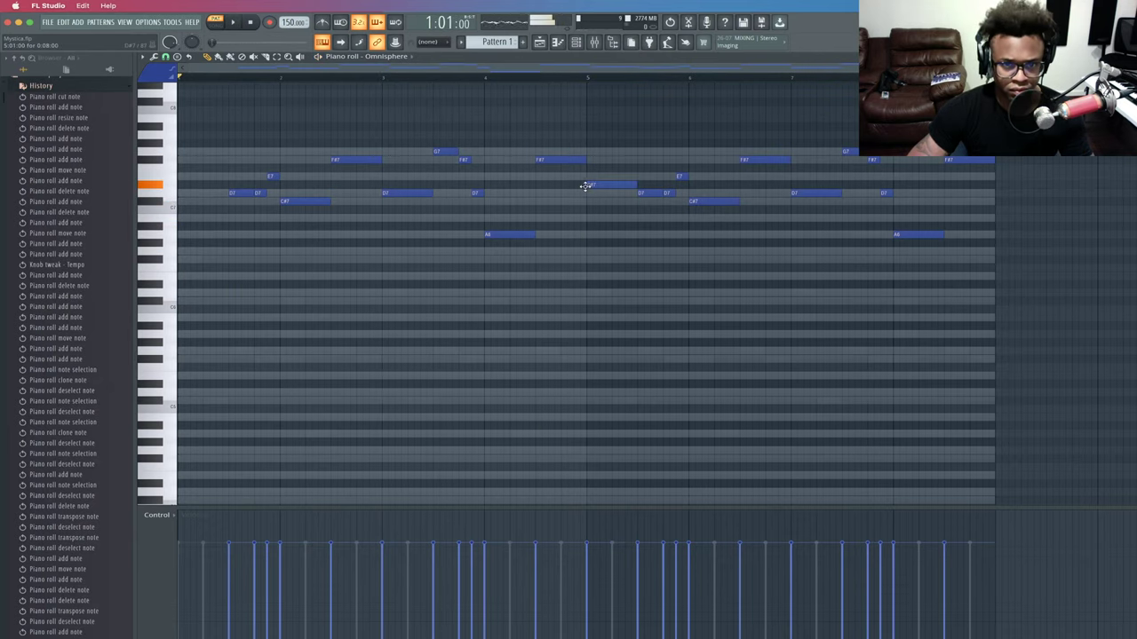
{"action": "key", "text": "space"}
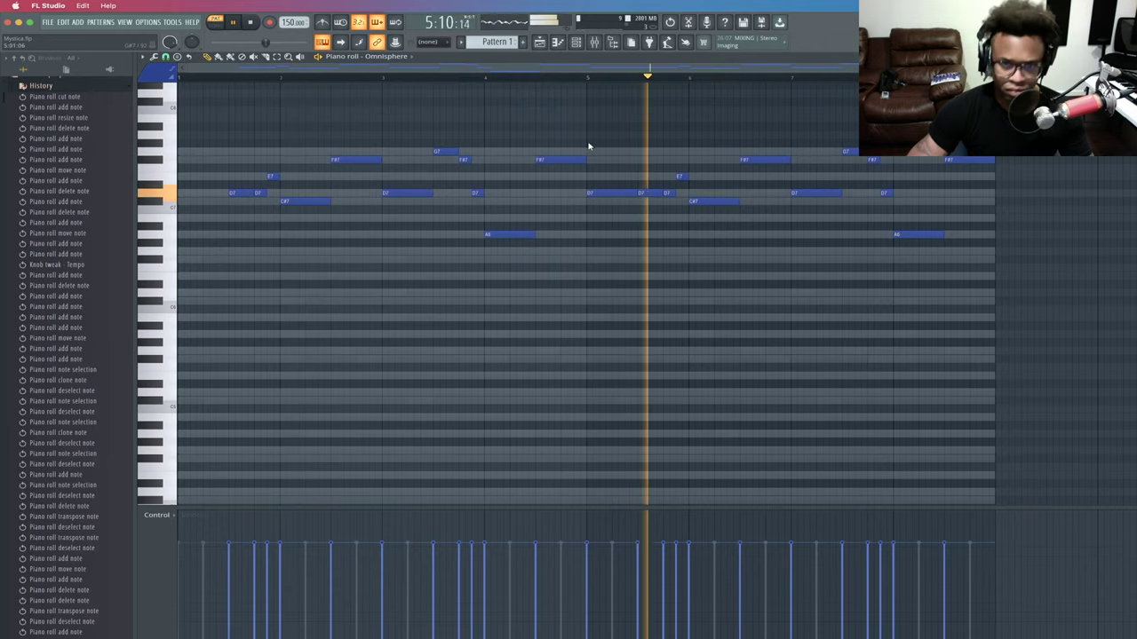
Show the channel rack and save the project as Mystica, replacing the existing file.
{"action": "left_click", "coordinate": [578, 43]}
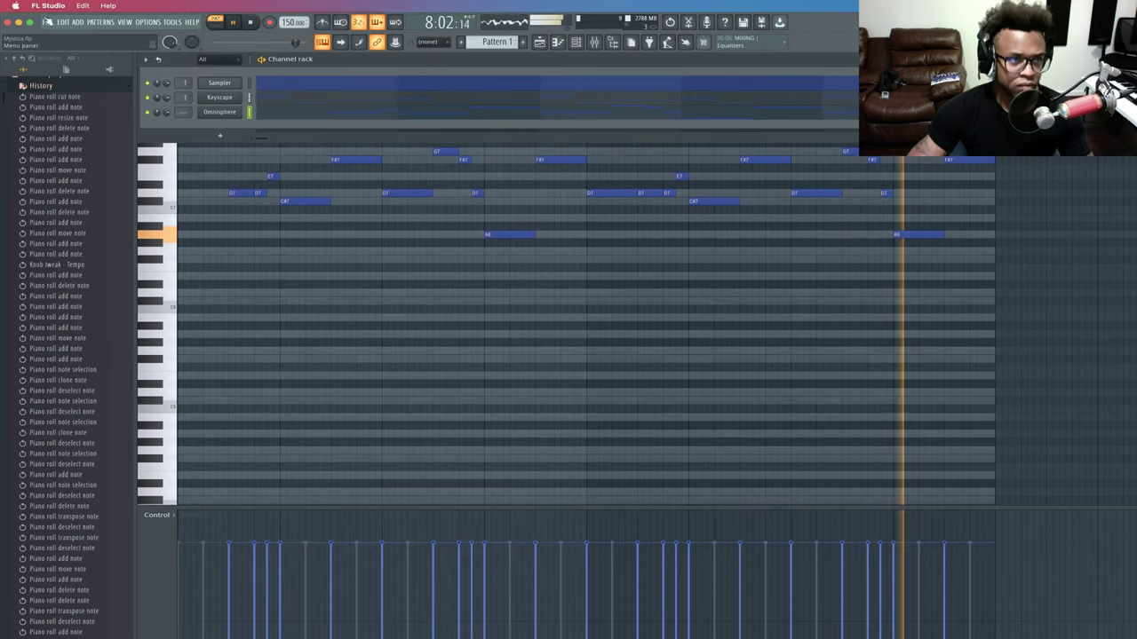
{"action": "left_click", "coordinate": [49, 22]}
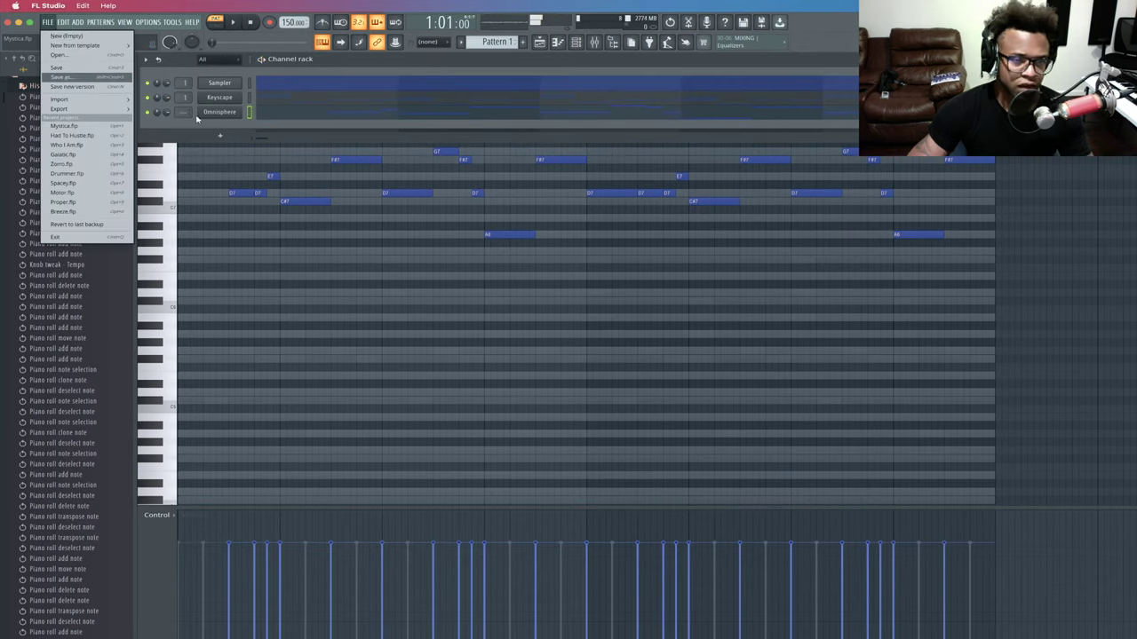
{"action": "left_click", "coordinate": [901, 375]}
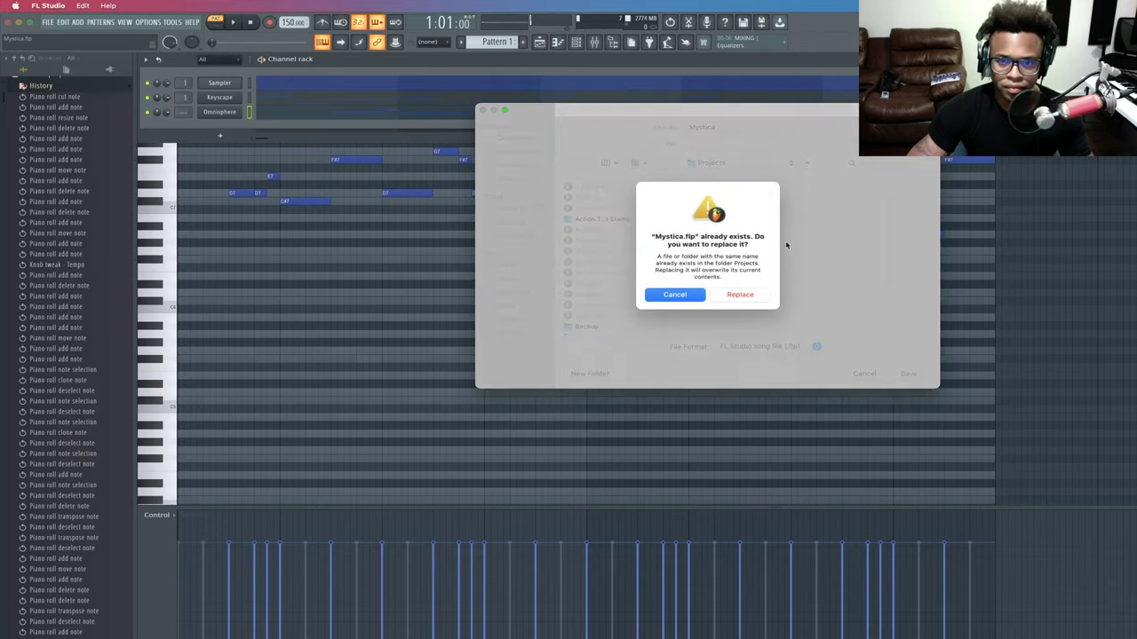
{"action": "left_click", "coordinate": [740, 295]}
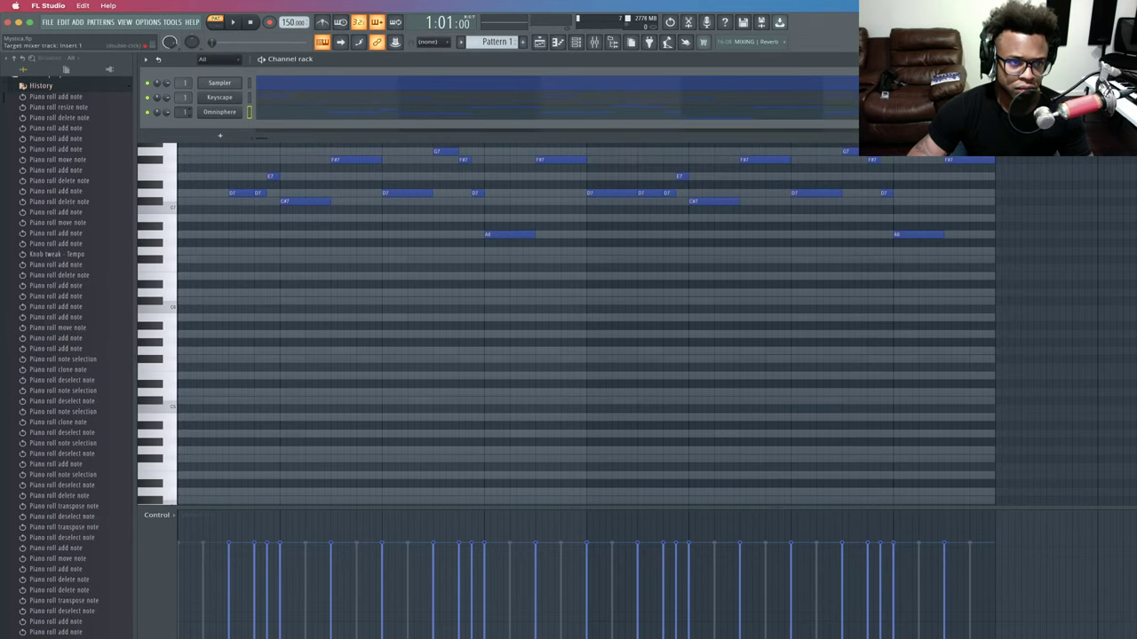
Add a Serum instrument channel to the project.
{"action": "left_click", "coordinate": [219, 135]}
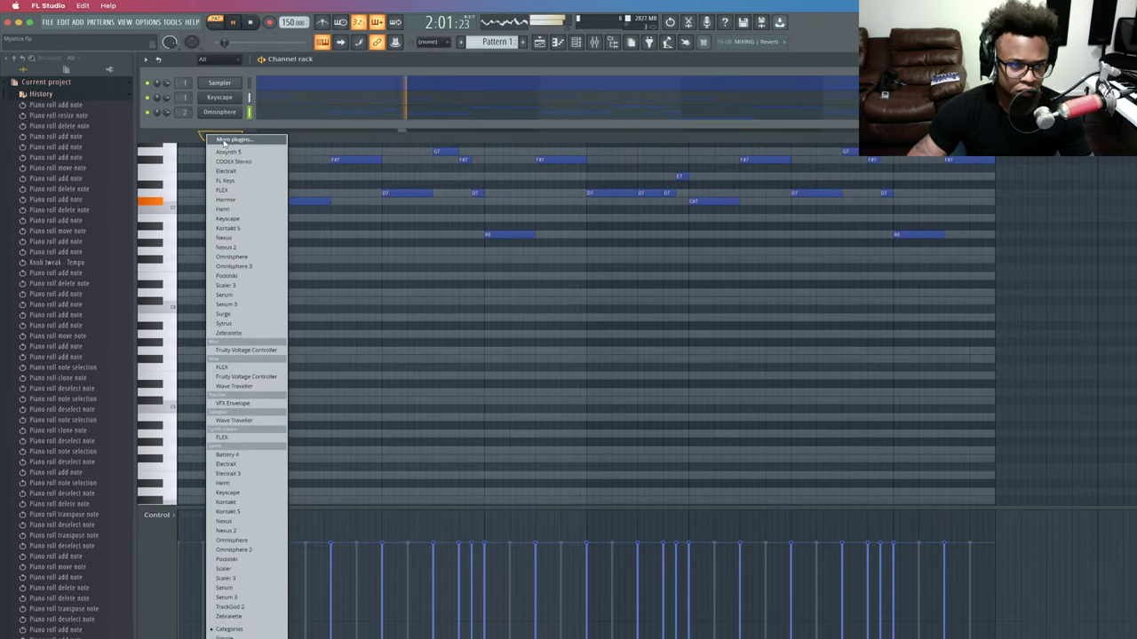
{"action": "left_click", "coordinate": [242, 296]}
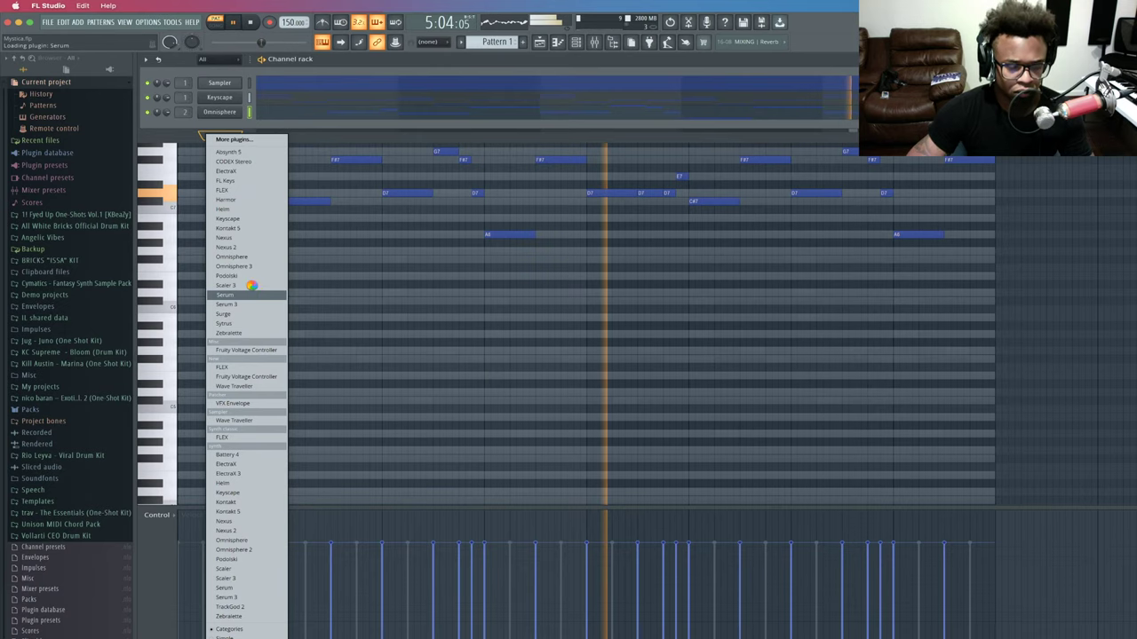
Browse Serum's user presets in the Studio Sounds - Euphoria bank and close the plugin window.
{"action": "left_click", "coordinate": [392, 93]}
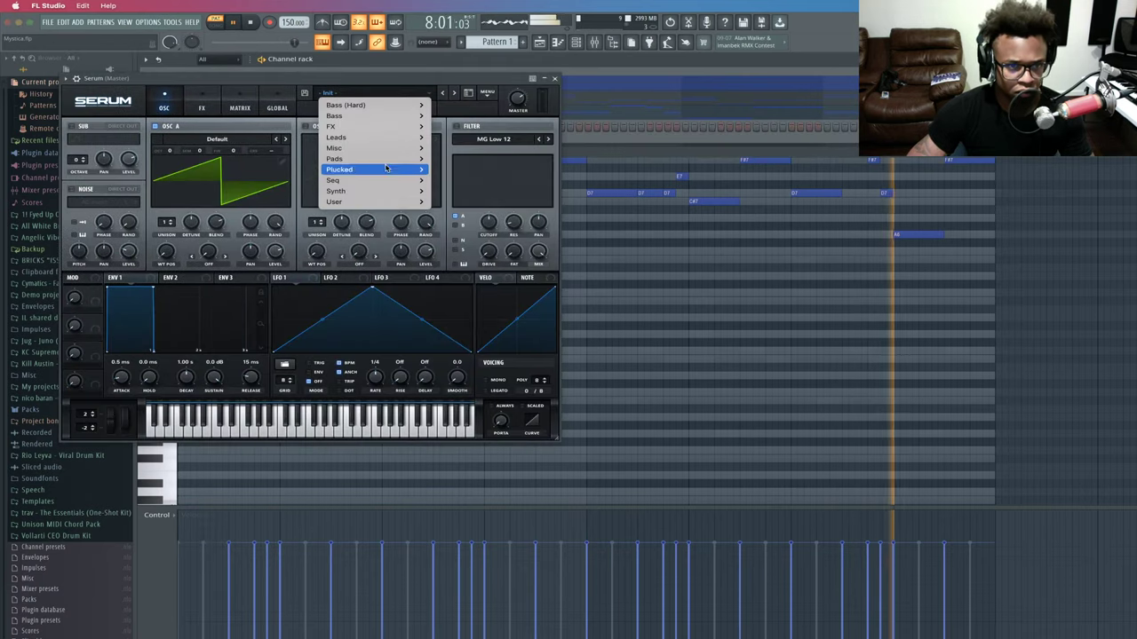
{"action": "mouse_move", "coordinate": [373, 202]}
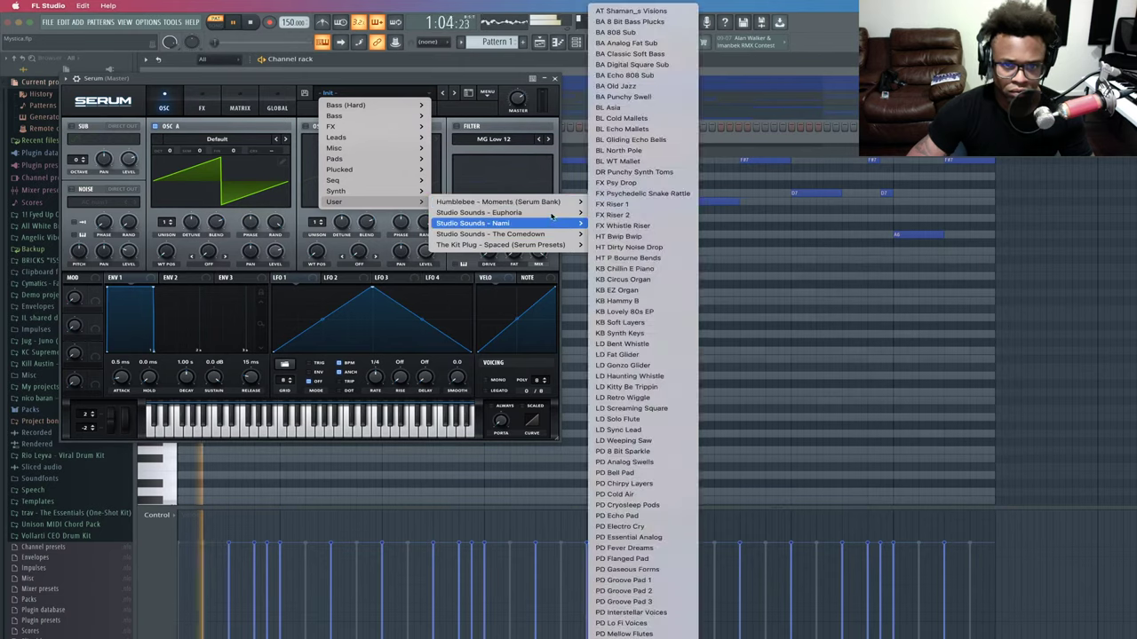
{"action": "mouse_move", "coordinate": [551, 214]}
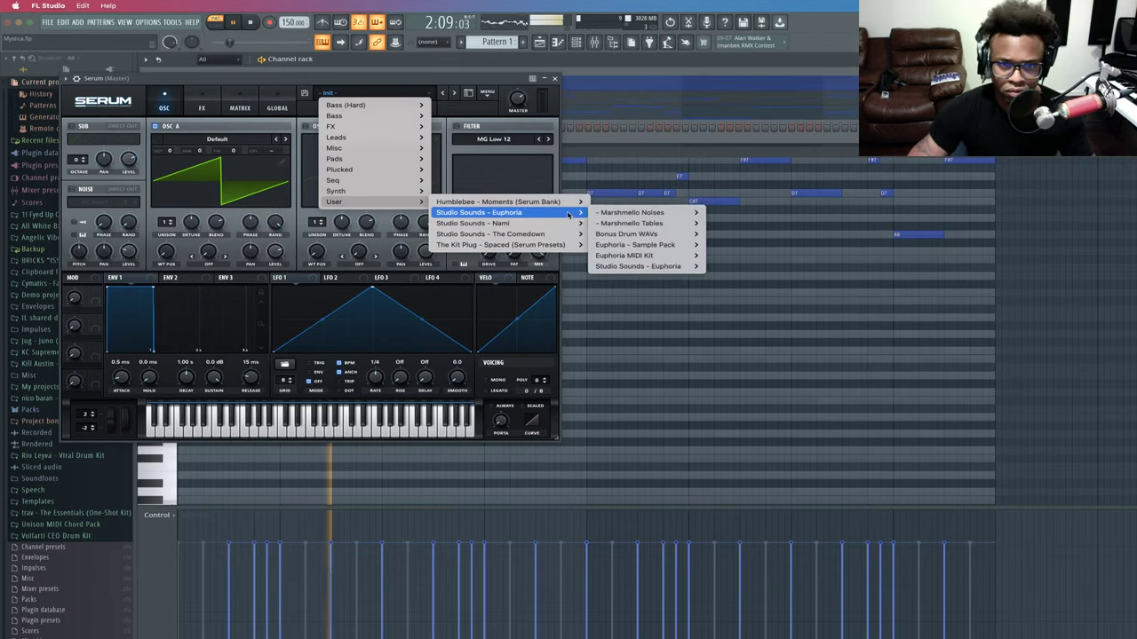
{"action": "mouse_move", "coordinate": [688, 267]}
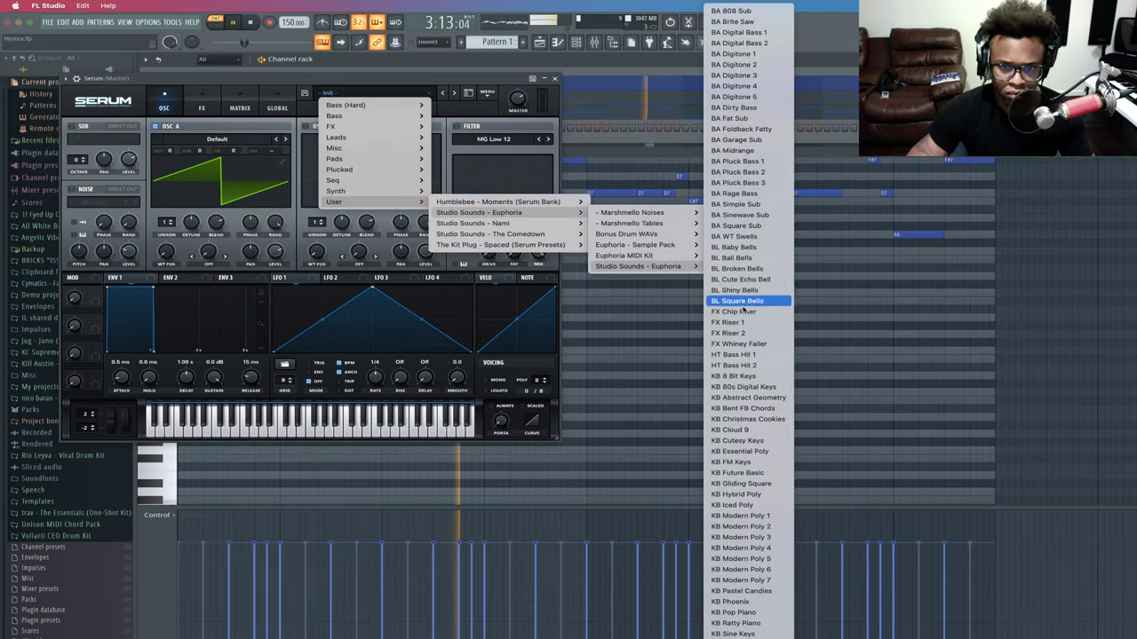
{"action": "left_click", "coordinate": [740, 418]}
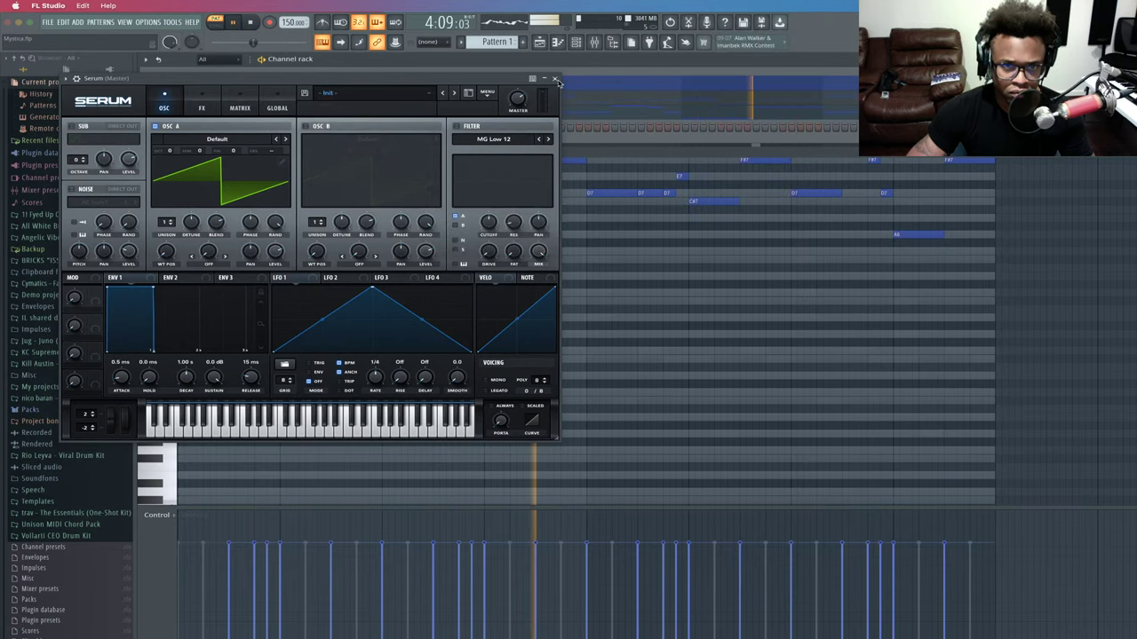
{"action": "left_click", "coordinate": [555, 78]}
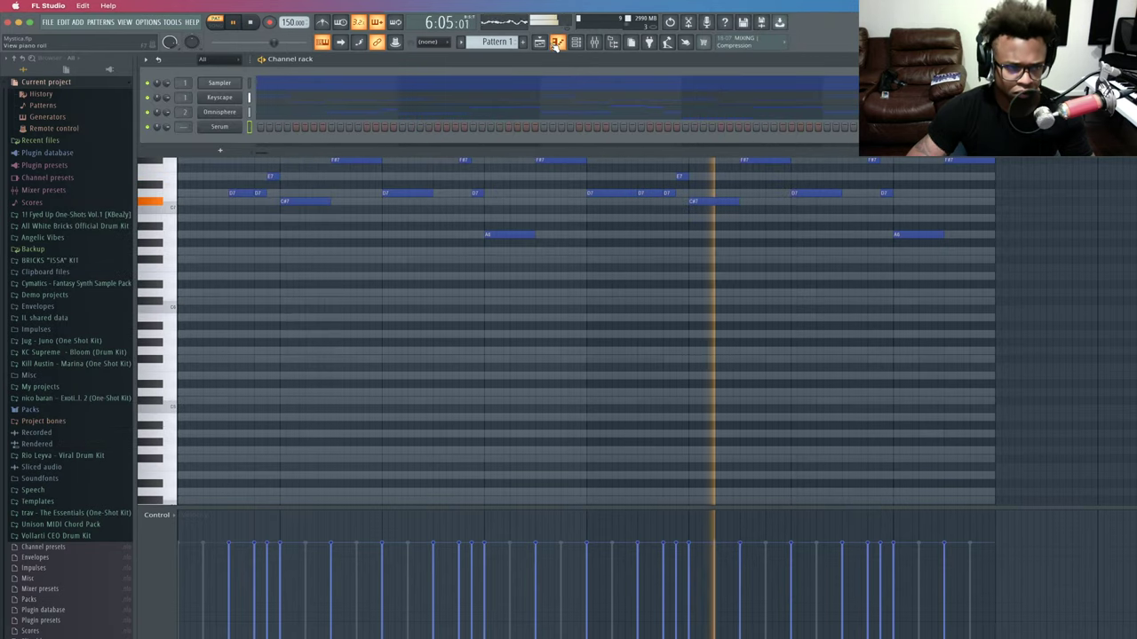
Open Serum's piano roll and place half-bar notes at F#5 in bar 1 and A5 in bar 2.
{"action": "left_click", "coordinate": [554, 43]}
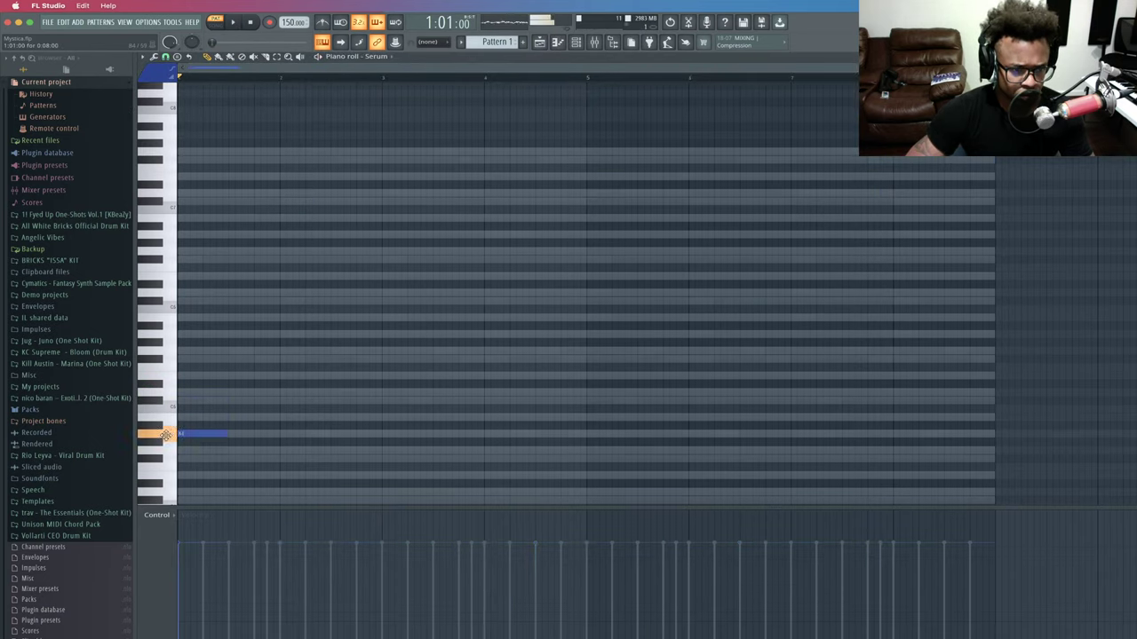
{"action": "scroll", "coordinate": [236, 423], "scroll_direction": "down", "scroll_amount": 3}
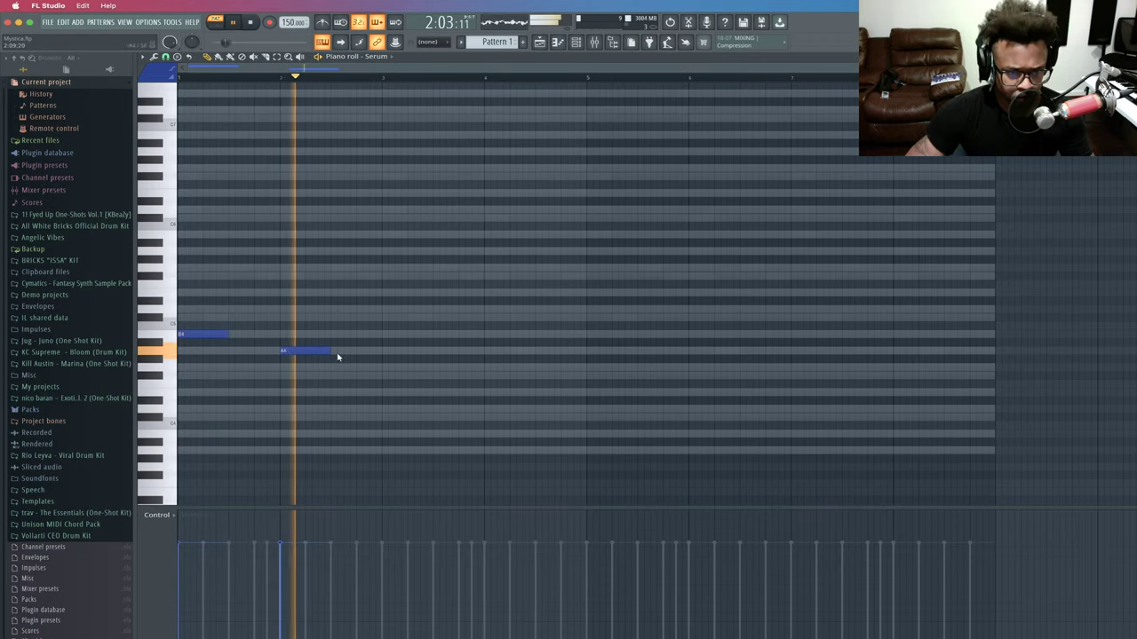
{"action": "left_click", "coordinate": [384, 334]}
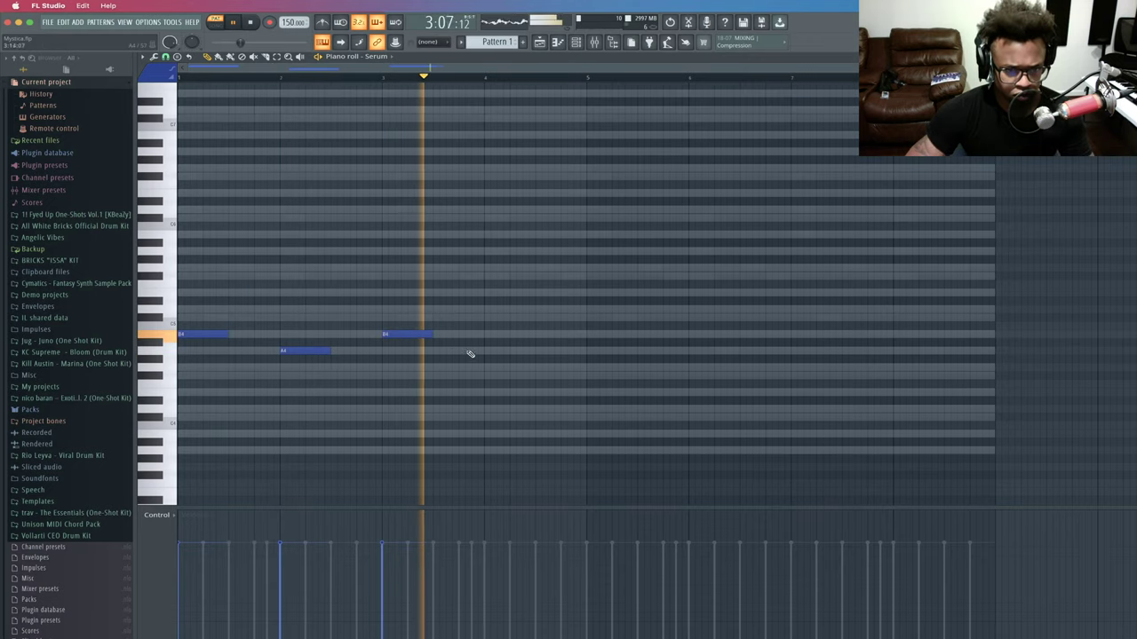
{"action": "right_click", "coordinate": [413, 334]}
{"action": "left_click_drag", "start_coordinate": [308, 350], "coordinate": [308, 293]}
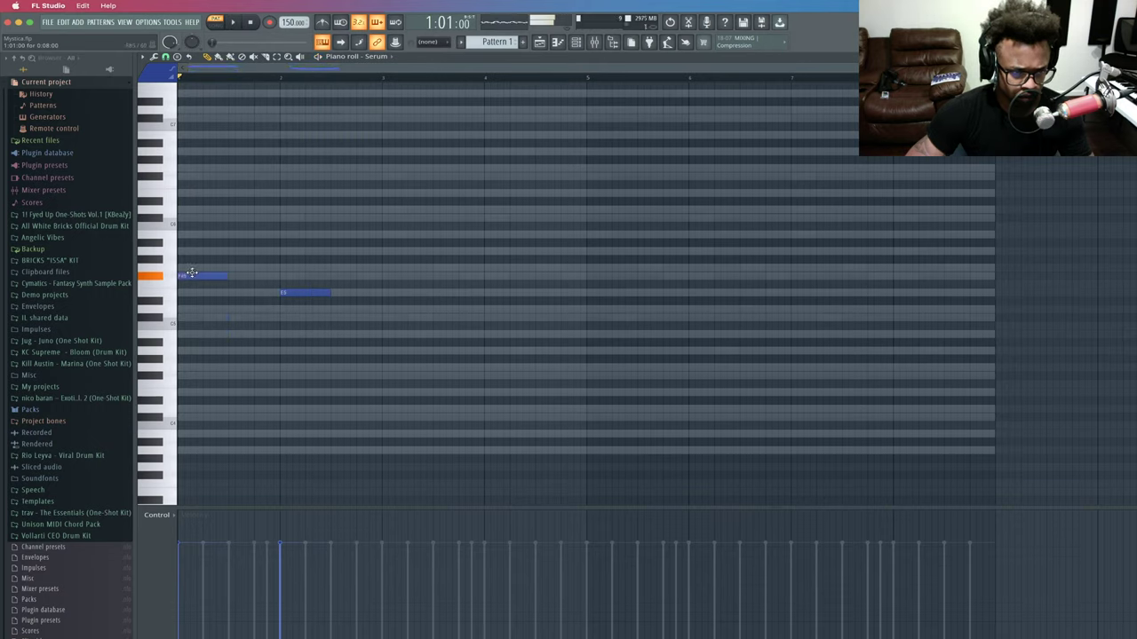
{"action": "left_click_drag", "start_coordinate": [286, 289], "coordinate": [290, 249]}
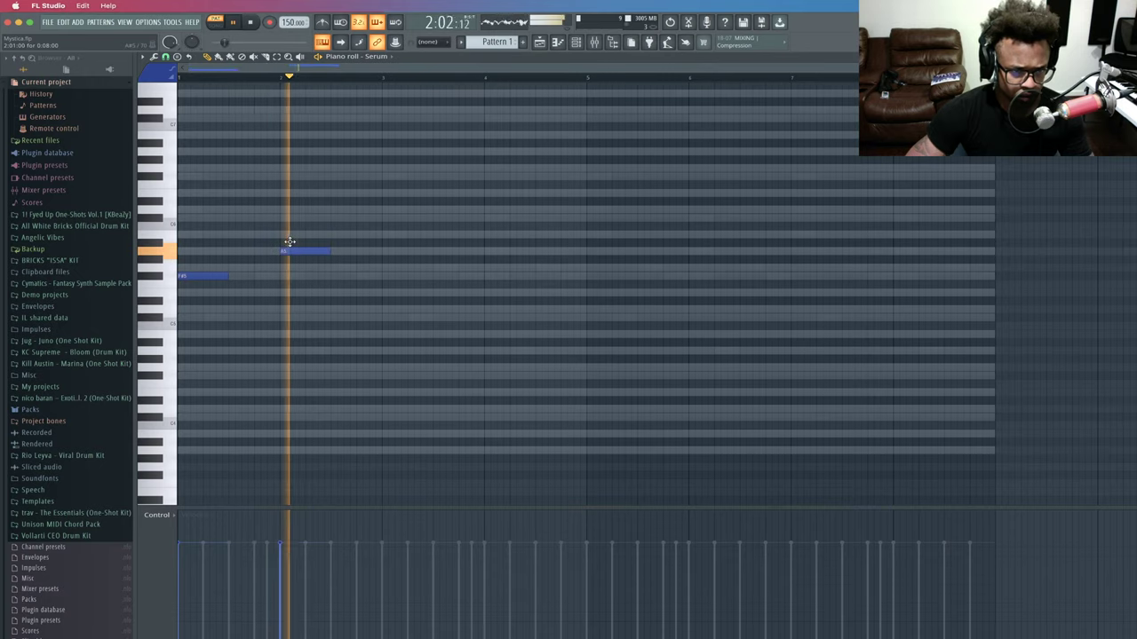
{"action": "key", "text": "space"}
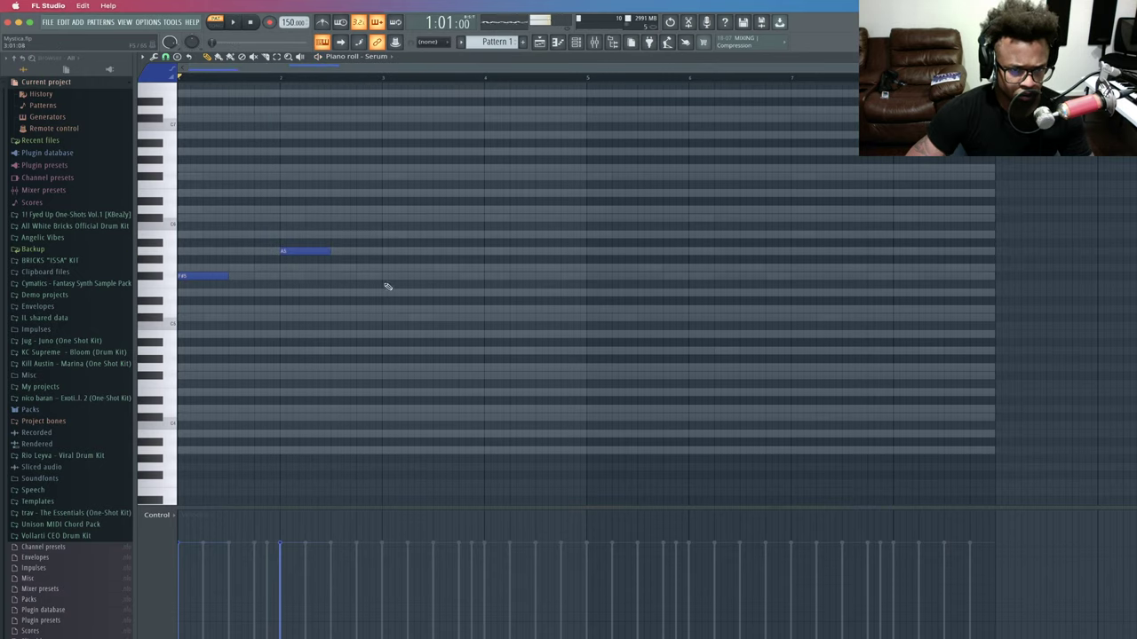
Continue the rising line with half-bar notes at B5 in bar 3 and C#6 in bar 4.
{"action": "key", "text": "space"}
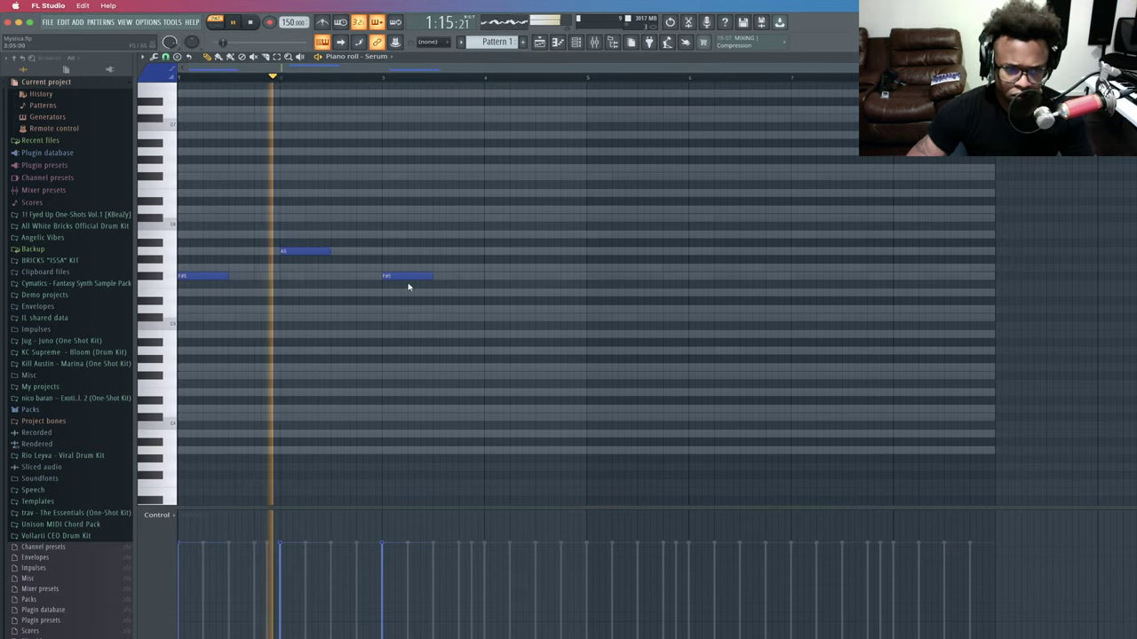
{"action": "left_click_drag", "start_coordinate": [410, 276], "coordinate": [412, 231]}
{"action": "key", "text": "space"}
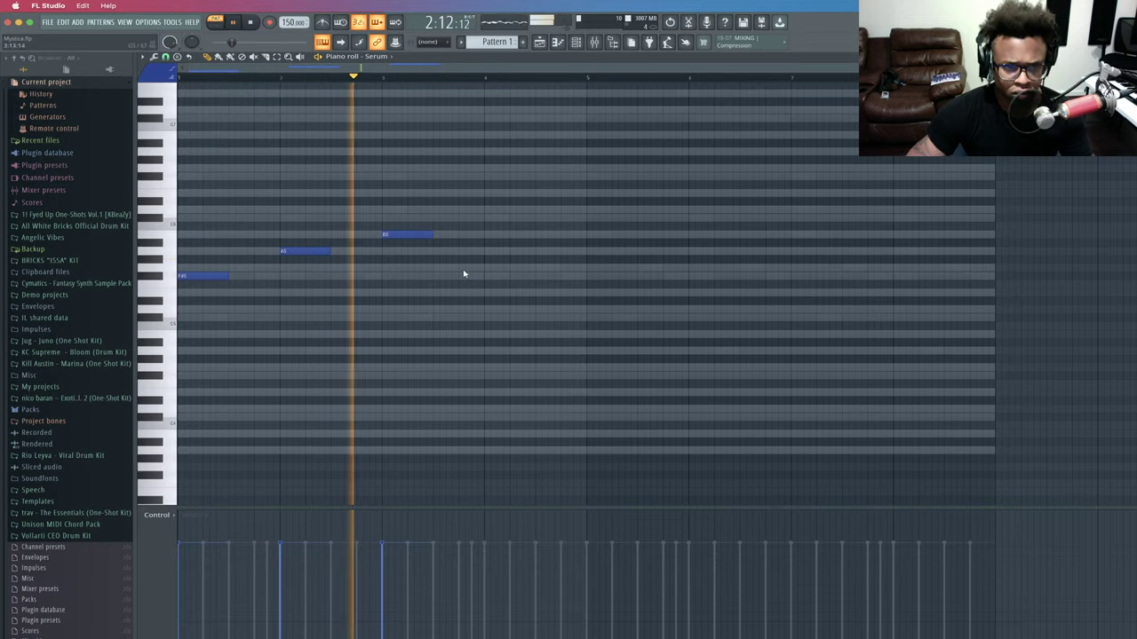
{"action": "left_click", "coordinate": [490, 218]}
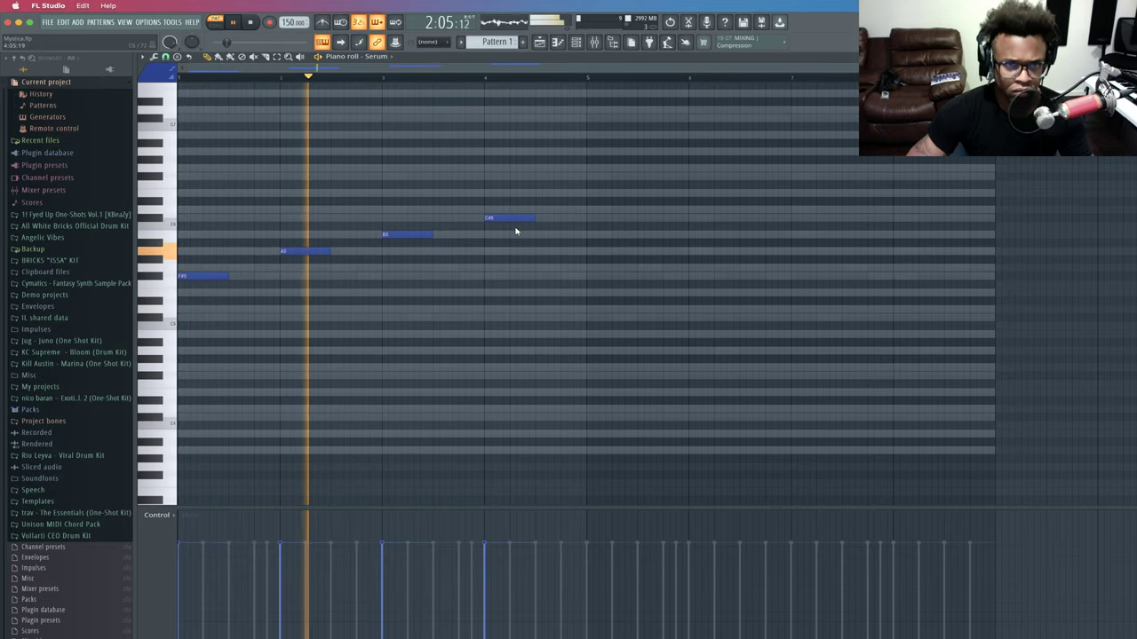
Try an ascending run from D6 through E6 and F#6 across bars 5 to 8, and delete those four notes.
{"action": "left_click", "coordinate": [587, 193]}
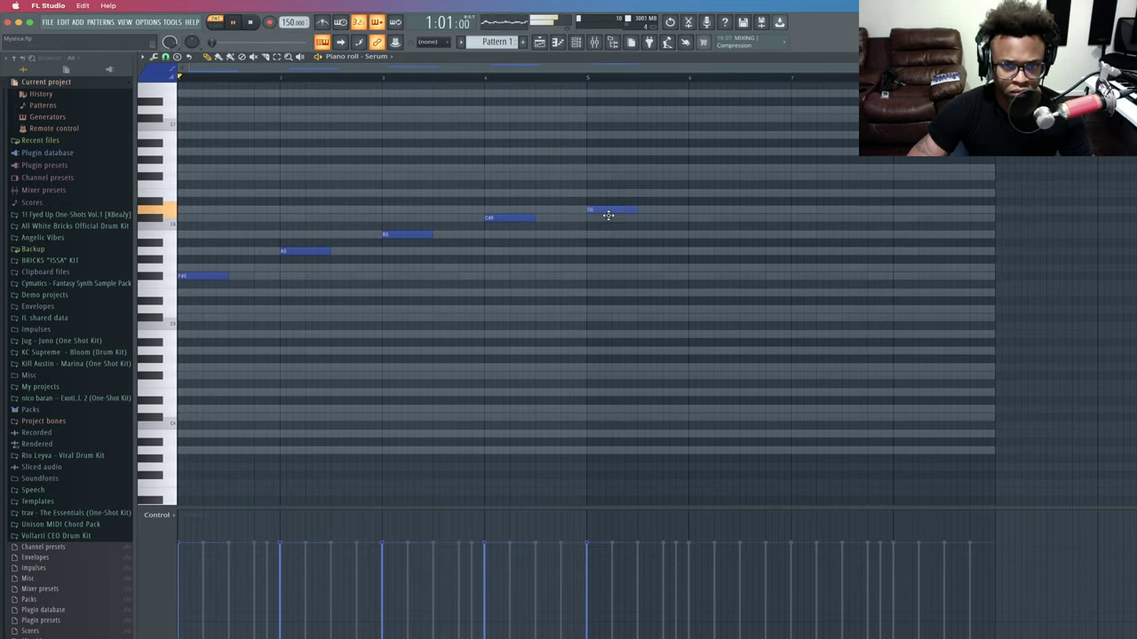
{"action": "left_click", "coordinate": [689, 192]}
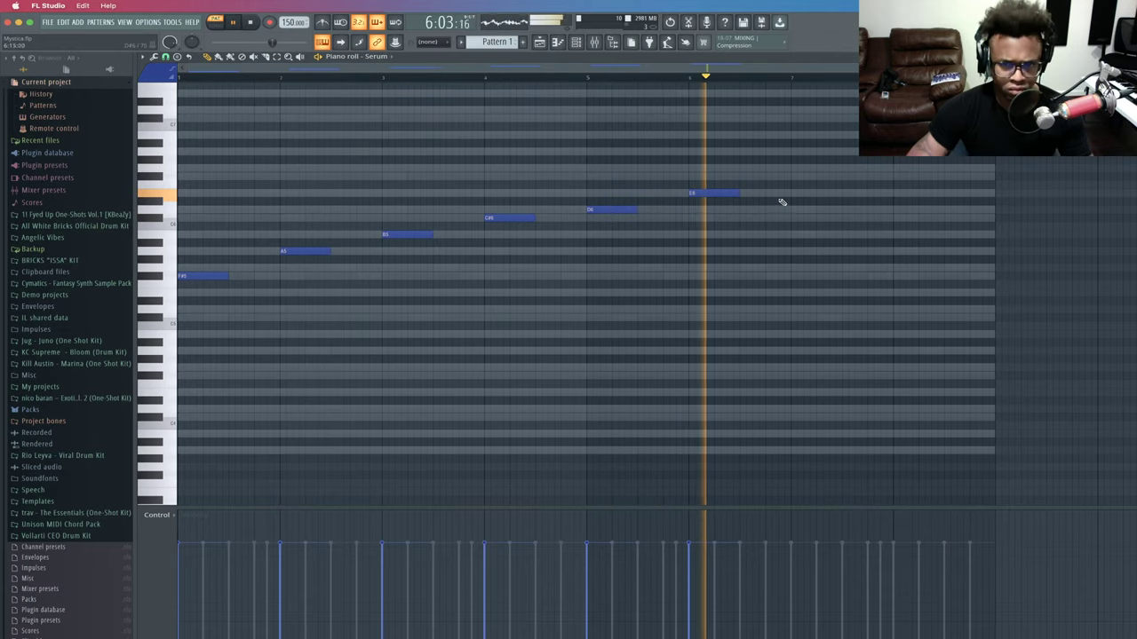
{"action": "left_click", "coordinate": [794, 176]}
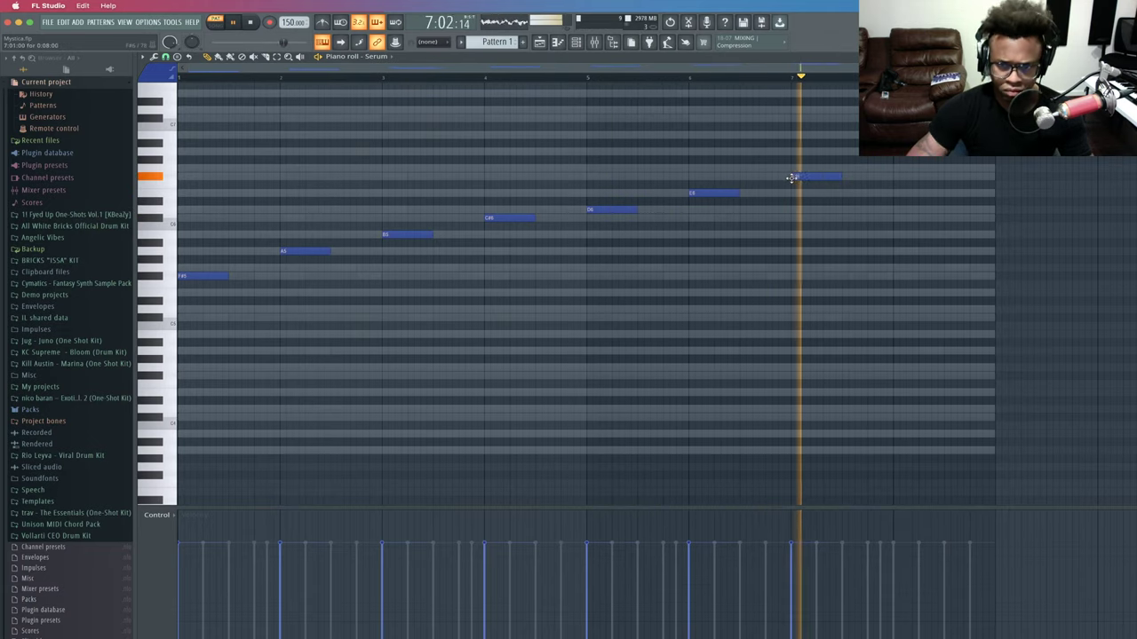
{"action": "left_click", "coordinate": [892, 167]}
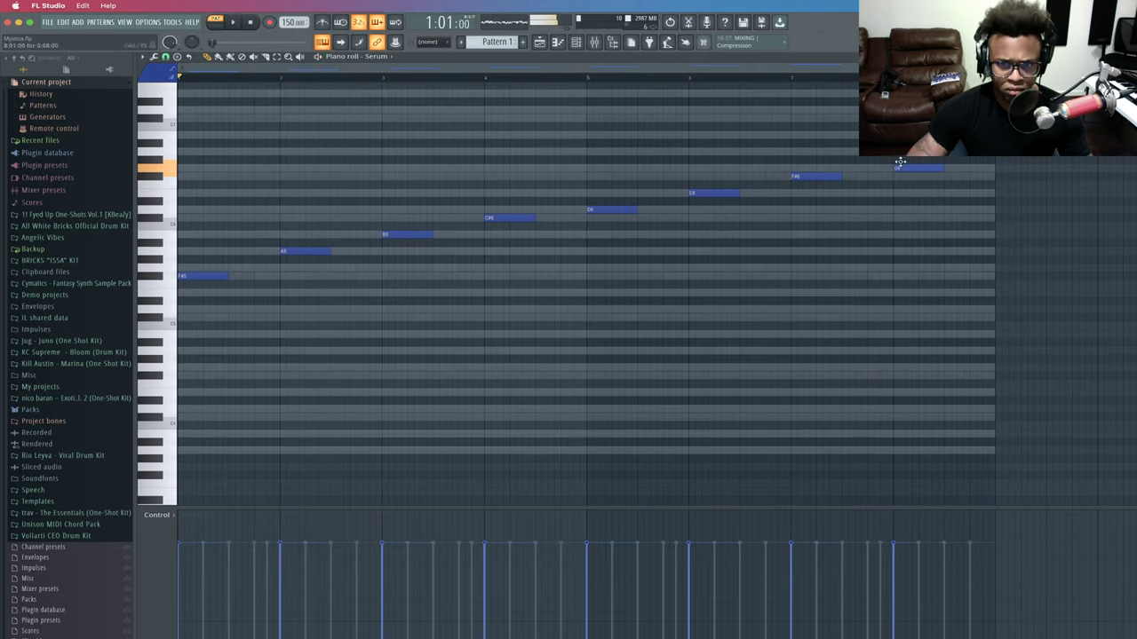
{"action": "left_click_drag", "start_coordinate": [900, 160], "coordinate": [900, 153]}
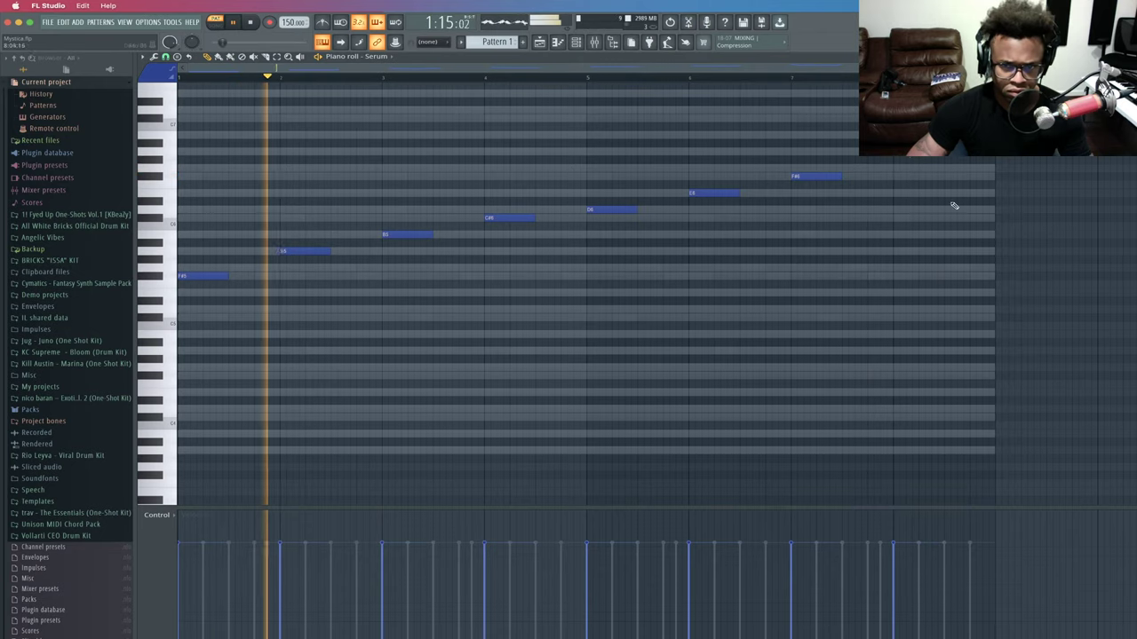
{"action": "left_click_drag", "start_coordinate": [952, 212], "coordinate": [587, 133]}
{"action": "key", "text": "Delete"}
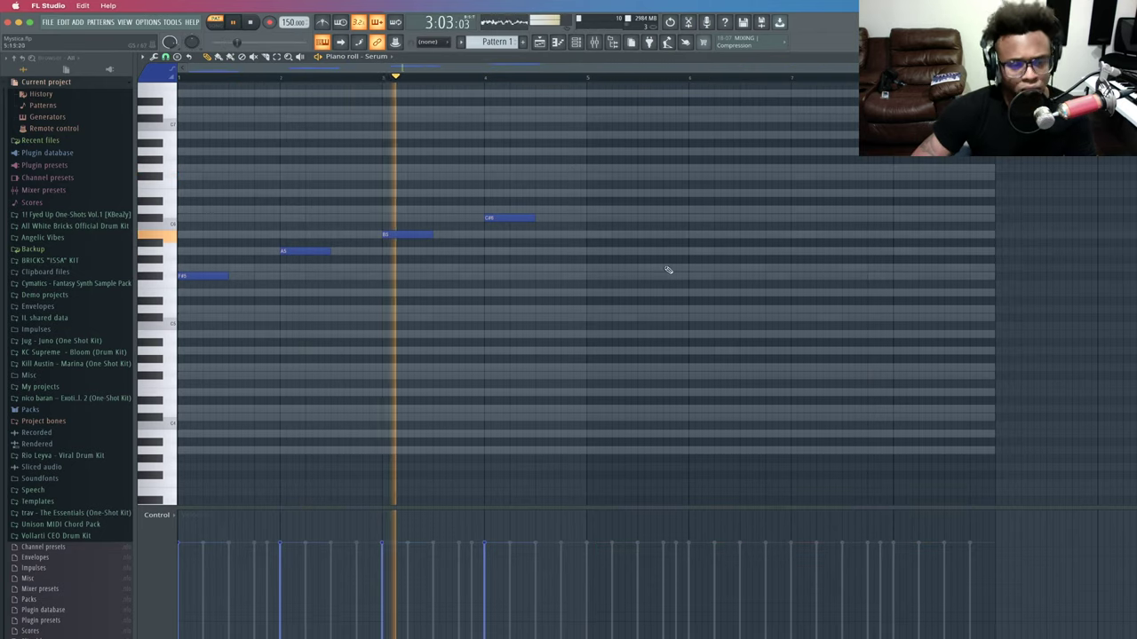
Duplicate the four-bar phrase into bars 5 to 8 and add a quarter-bar A5 note at the end of bar 8.
{"action": "left_click_drag", "start_coordinate": [637, 325], "coordinate": [178, 121]}
{"action": "key", "text": "ctrl+b"}
{"action": "left_click_drag", "start_coordinate": [570, 256], "coordinate": [621, 255]}
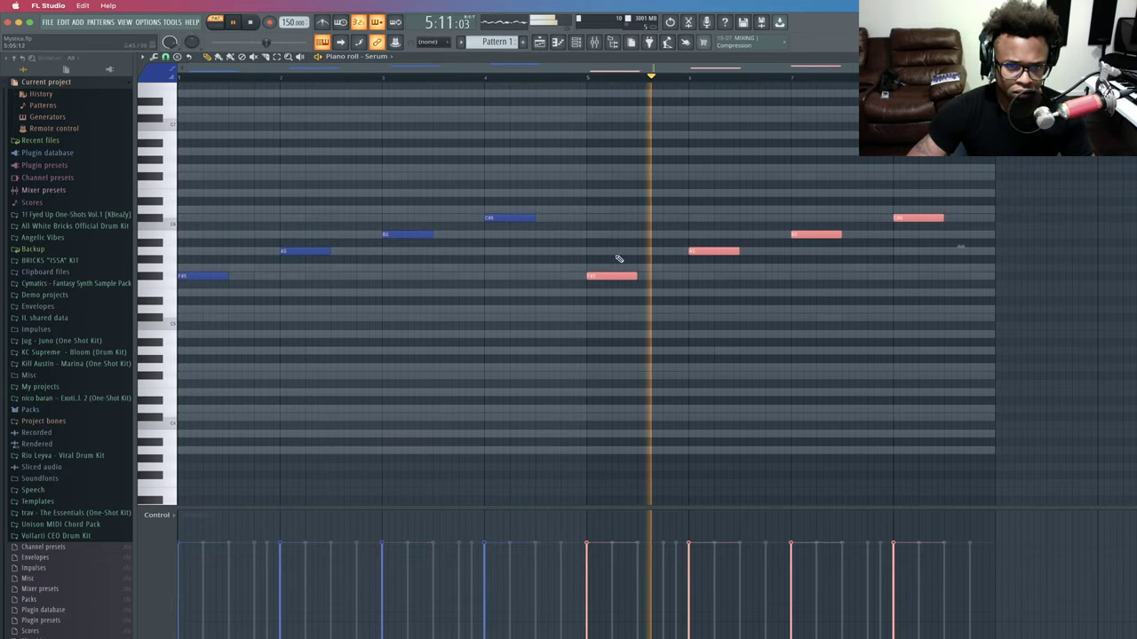
{"action": "left_click", "coordinate": [609, 244]}
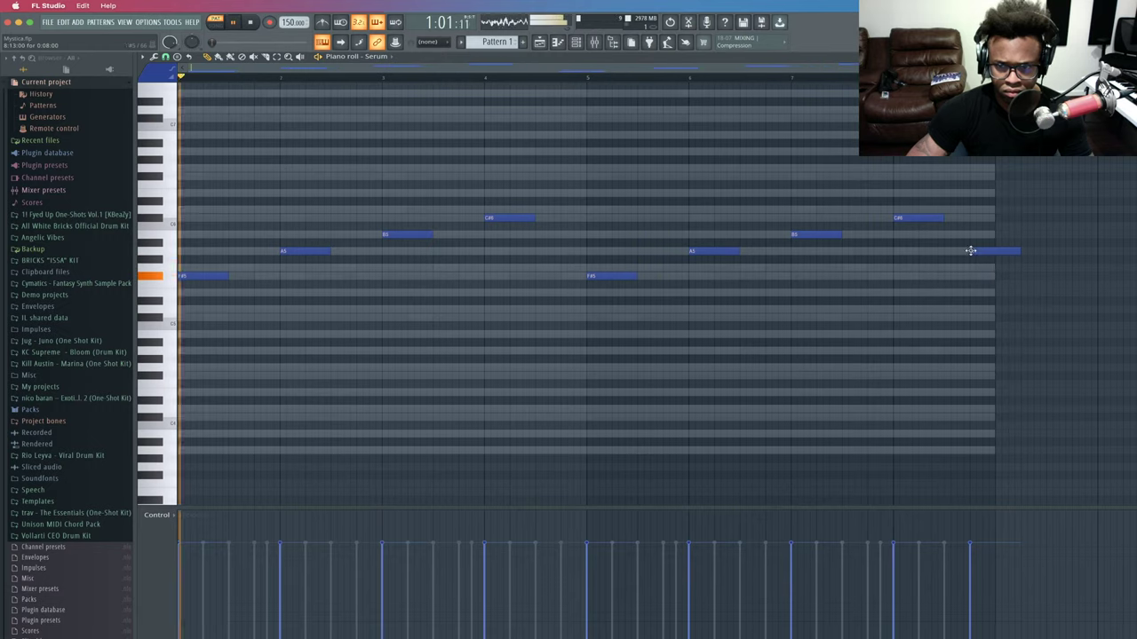
{"action": "left_click_drag", "start_coordinate": [1017, 251], "coordinate": [995, 251]}
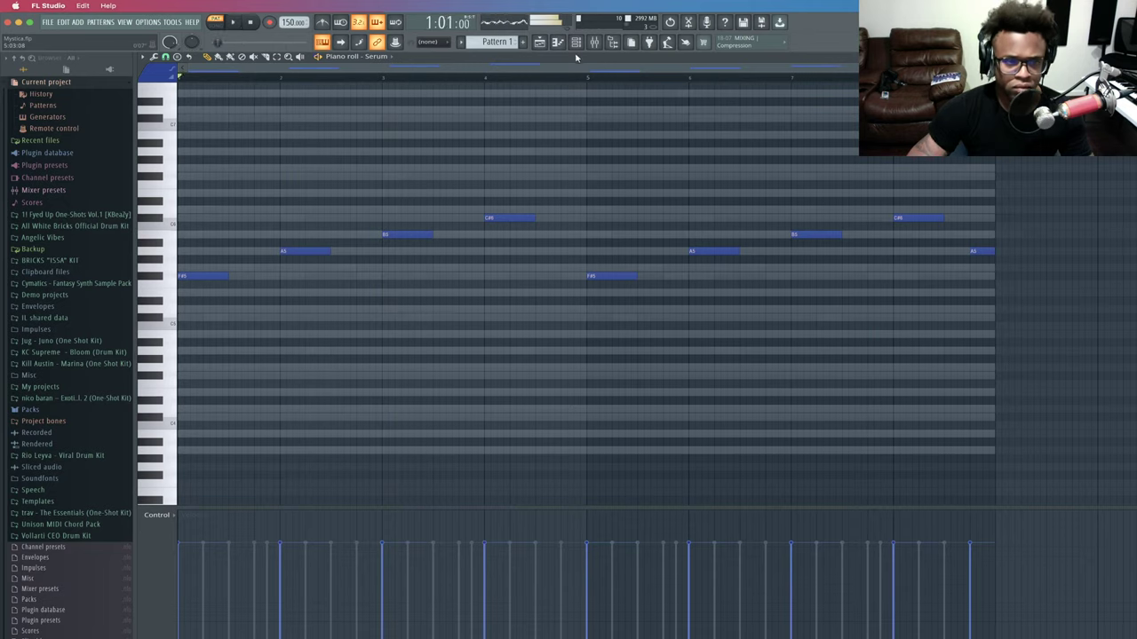
Try legato on all notes, undo it, and delete the notes in bars 5 to 8.
{"action": "left_click_drag", "start_coordinate": [1027, 348], "coordinate": [142, 189]}
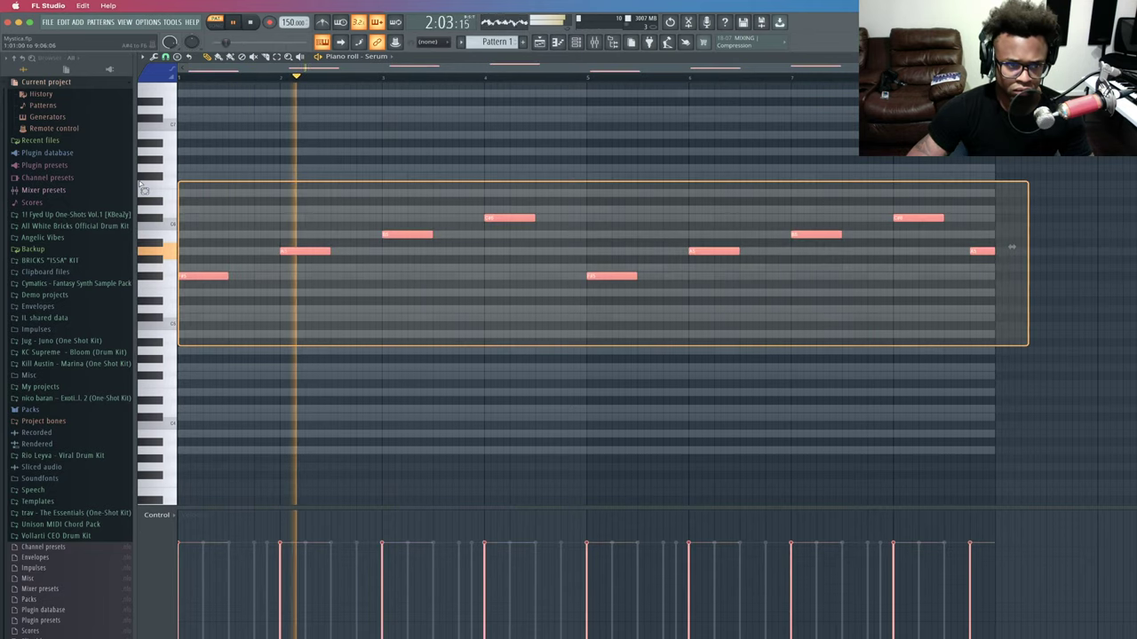
{"action": "key", "text": "ctrl+l"}
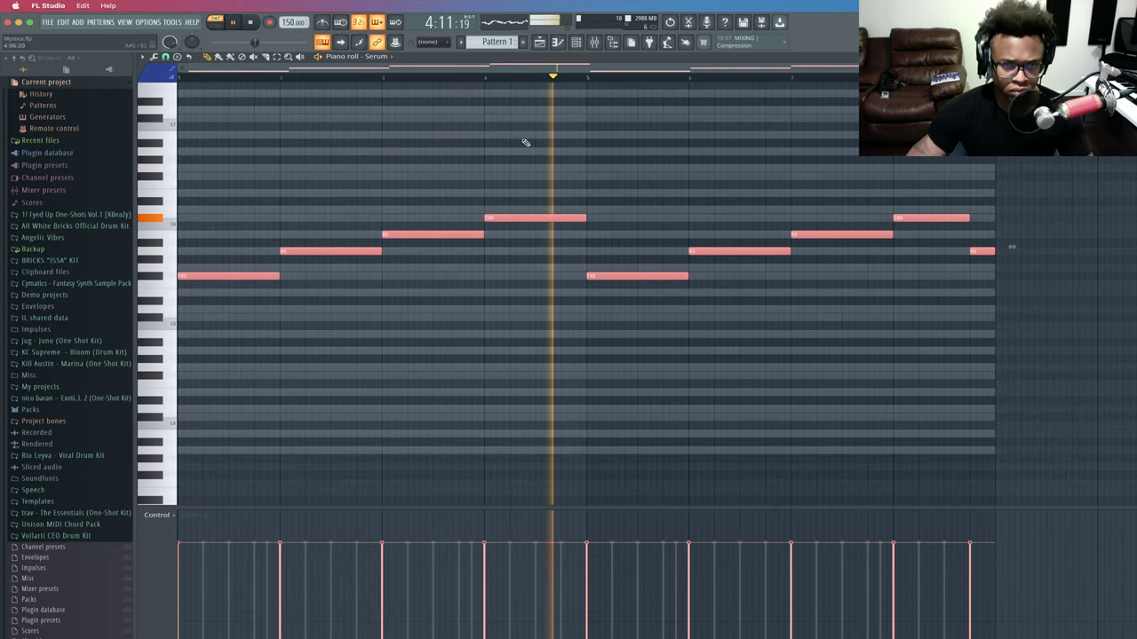
{"action": "key", "text": "ctrl+z"}
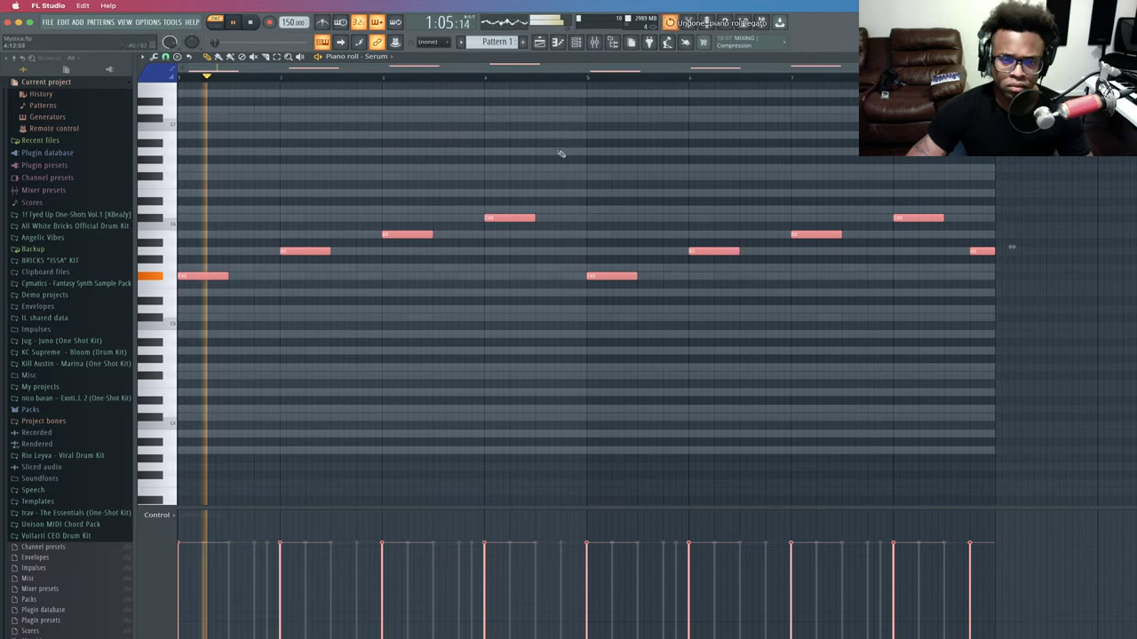
{"action": "left_click_drag", "start_coordinate": [1085, 361], "coordinate": [595, 186]}
{"action": "key", "text": "Delete"}
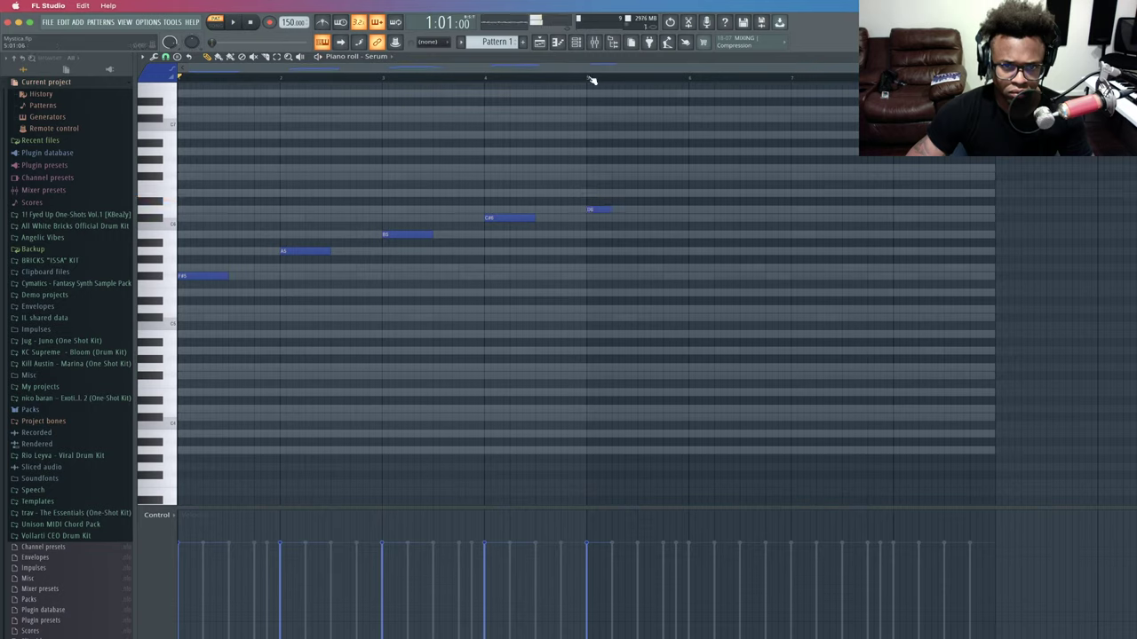
Add half-bar notes D6, C#6, D6 and C#6 at the starts of bars 5, 6, 7 and 8.
{"action": "left_click", "coordinate": [688, 233]}
{"action": "key", "text": "space"}
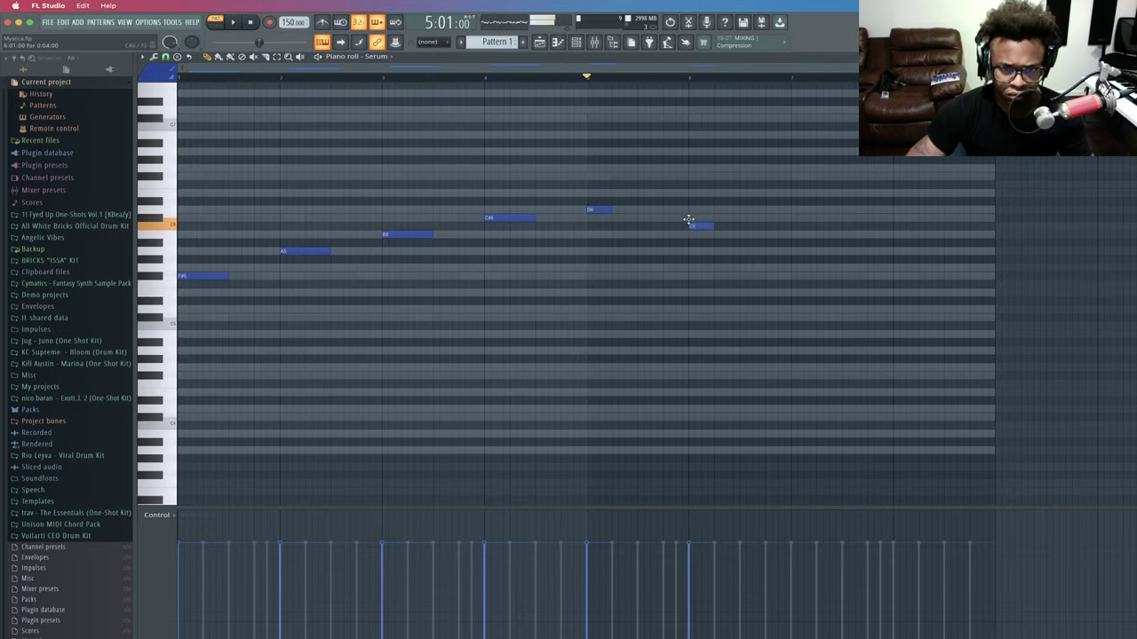
{"action": "key", "text": "space"}
{"action": "left_click_drag", "start_coordinate": [781, 275], "coordinate": [636, 209]}
{"action": "left_click", "coordinate": [666, 191]}
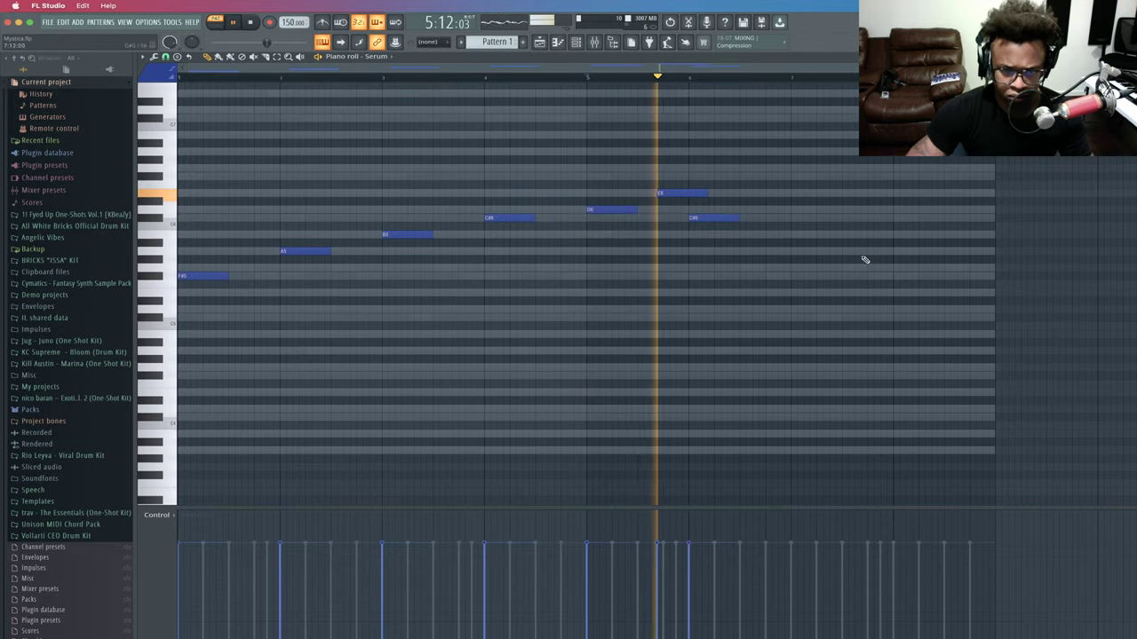
{"action": "right_click", "coordinate": [679, 193]}
{"action": "left_click_drag", "start_coordinate": [714, 254], "coordinate": [672, 227]}
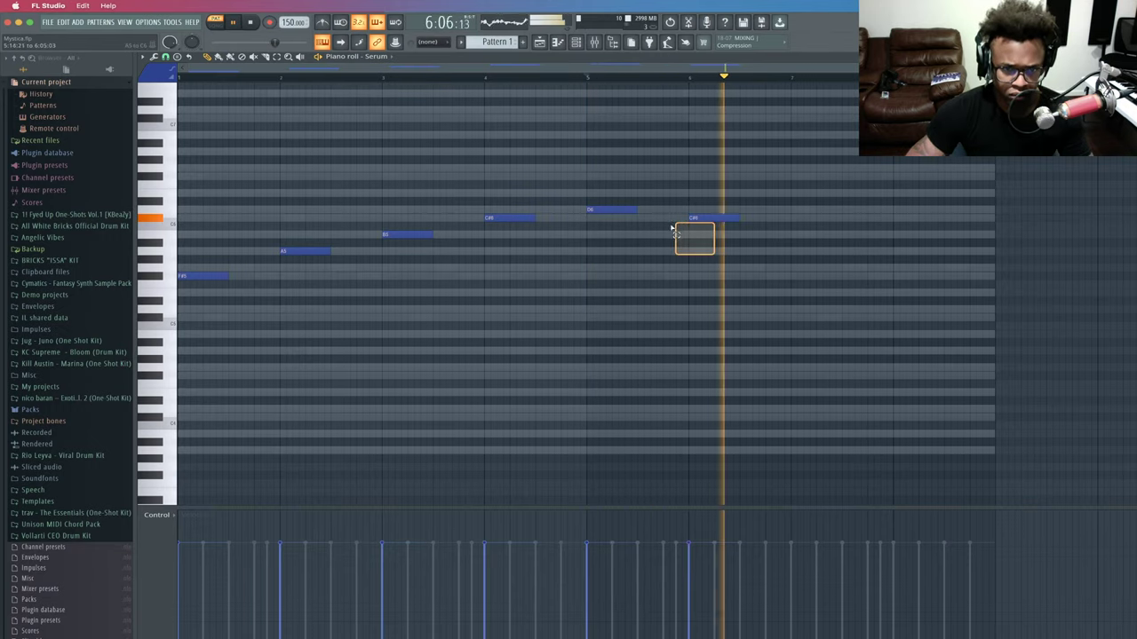
{"action": "key", "text": "space"}
{"action": "left_click", "coordinate": [793, 208]}
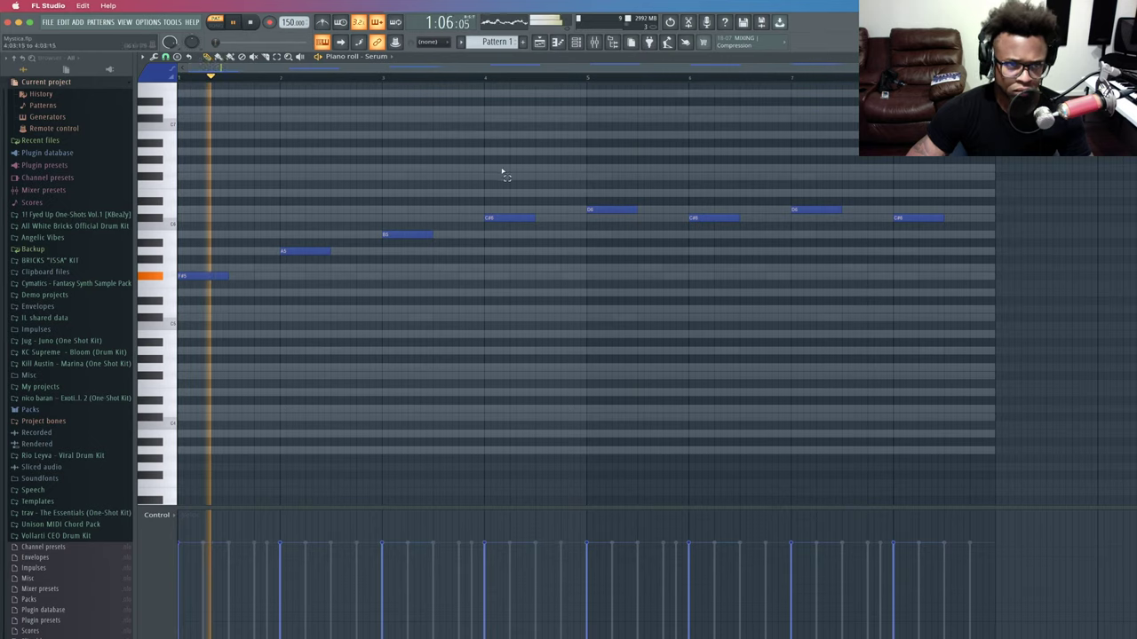
Open the Serum plugin from the channel rack, advance its preset to KB Cloud 9, and close the plugin window.
{"action": "key", "text": "F6"}
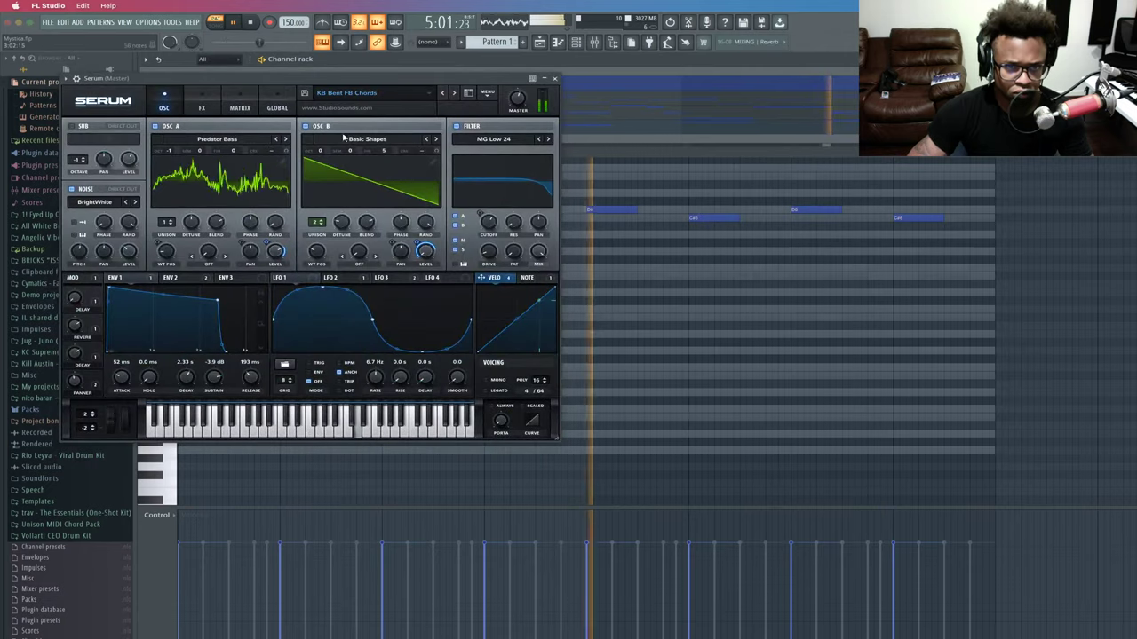
{"action": "key", "text": "space"}
{"action": "left_click", "coordinate": [453, 93]}
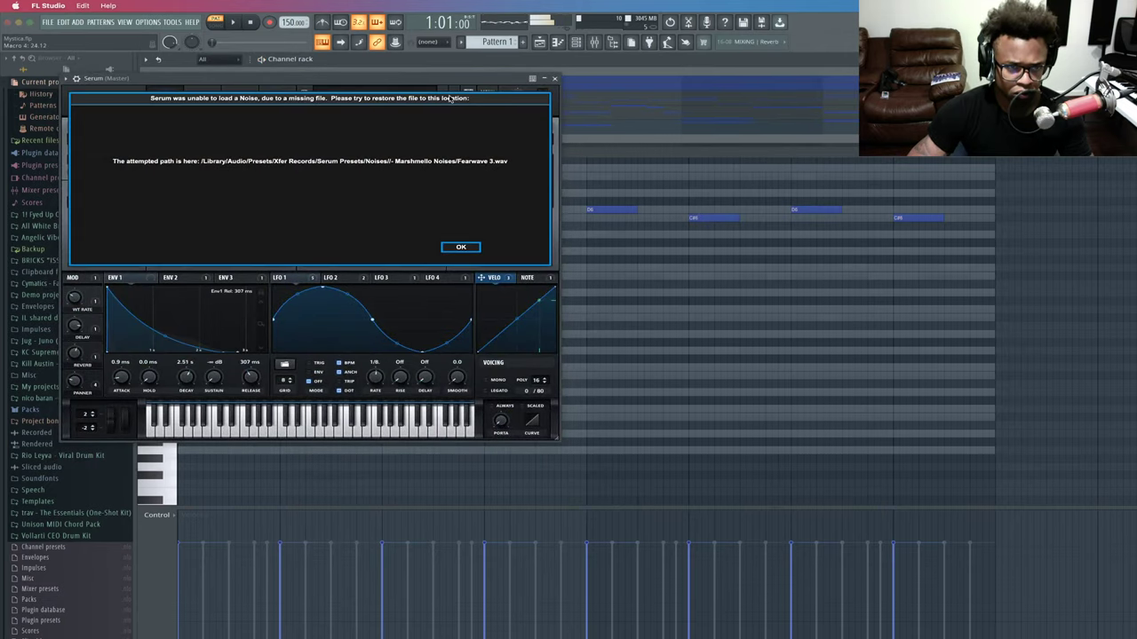
{"action": "left_click", "coordinate": [469, 246]}
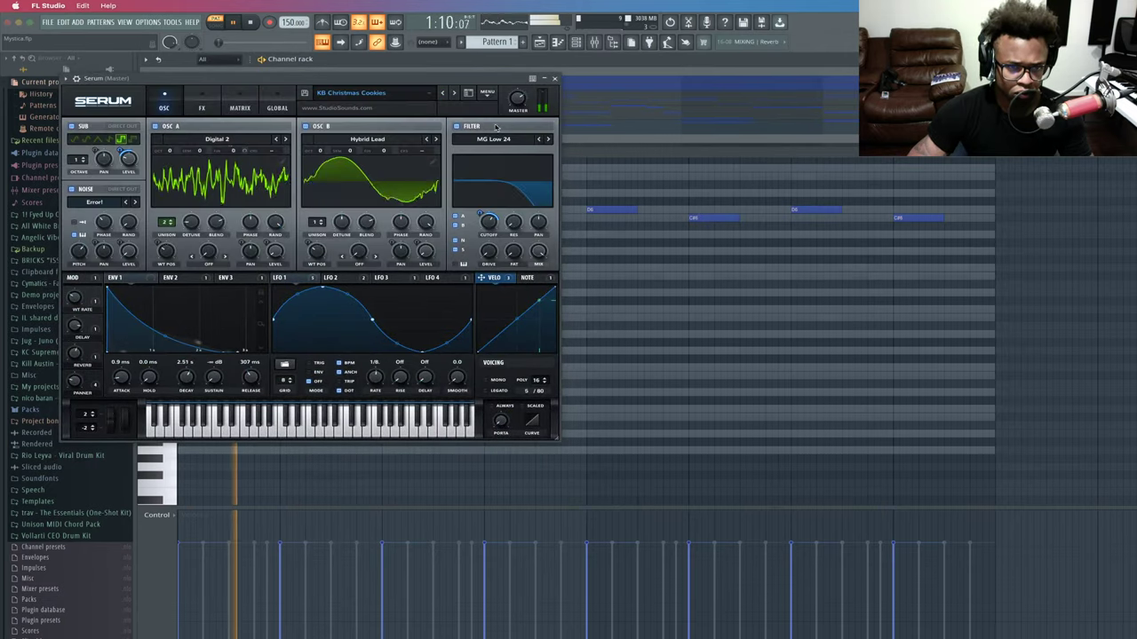
{"action": "left_click", "coordinate": [454, 93]}
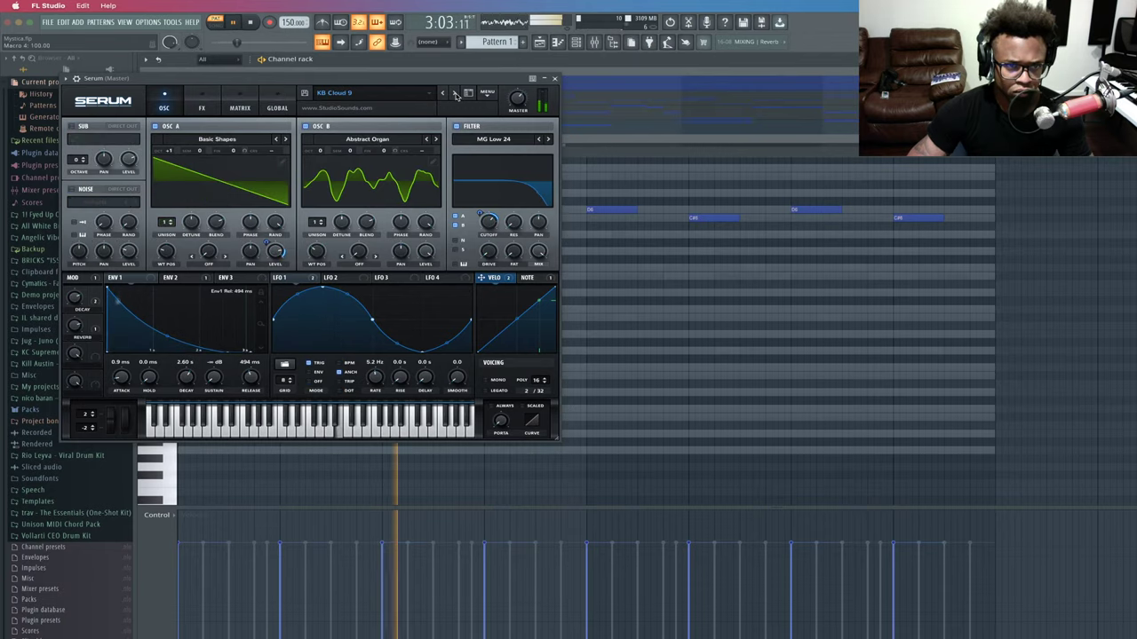
{"action": "left_click", "coordinate": [554, 79]}
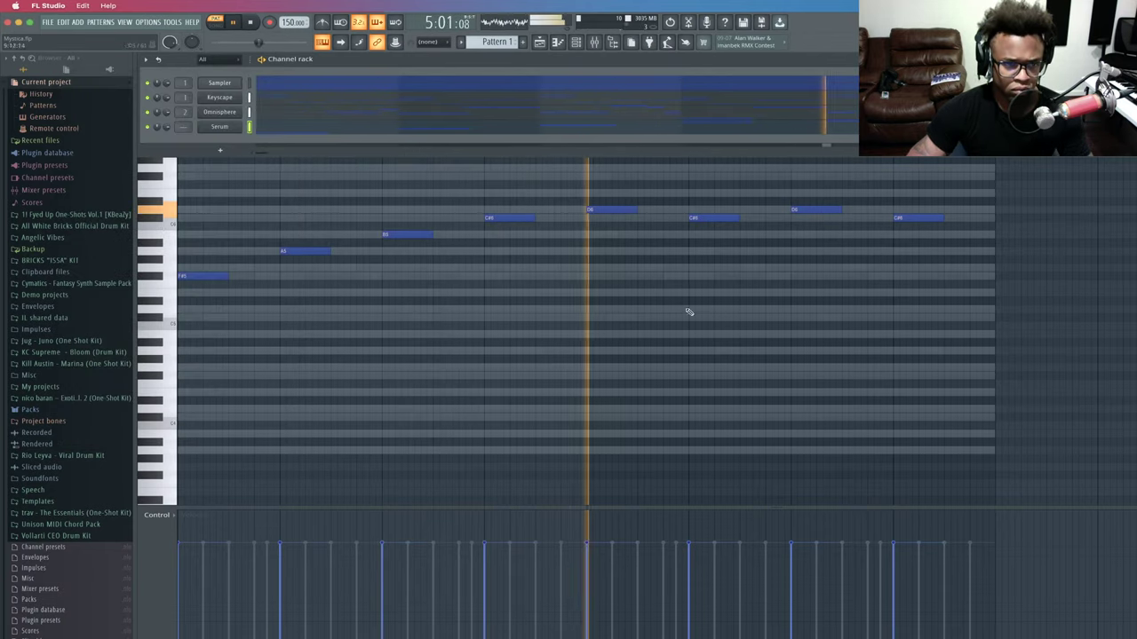
Transpose all Serum notes down three octaves and apply legato so each note extends to the next.
{"action": "left_click", "coordinate": [576, 271]}
{"action": "key", "text": "ctrl+a"}
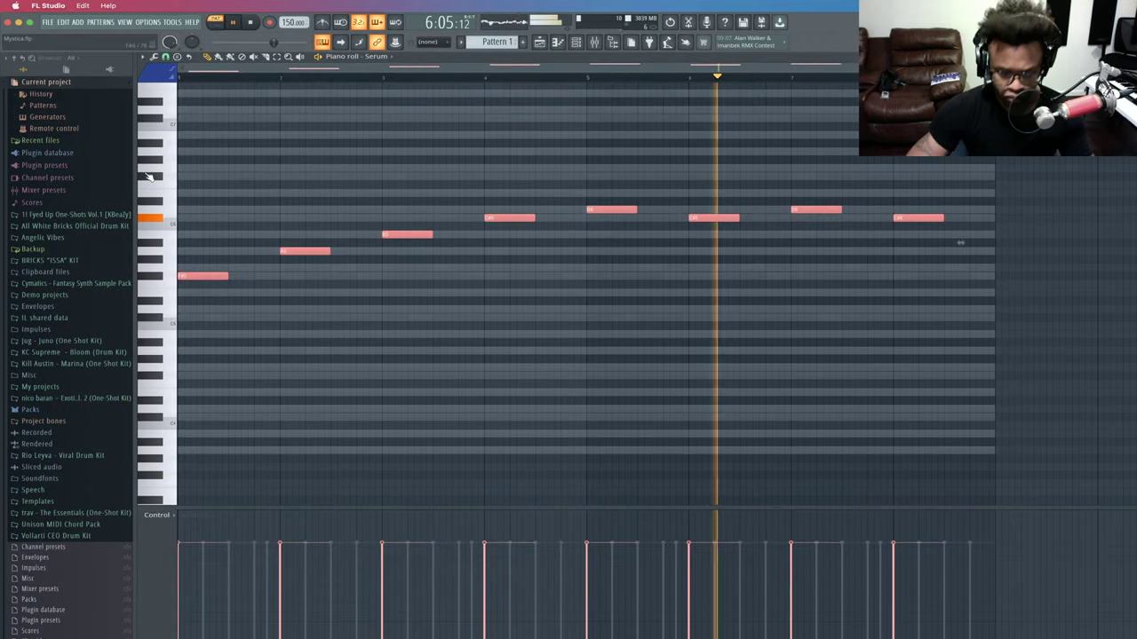
{"action": "key", "text": "ctrl+Down"}
{"action": "key", "text": "space"}
{"action": "key", "text": "space"}
{"action": "key", "text": "ctrl+Down"}
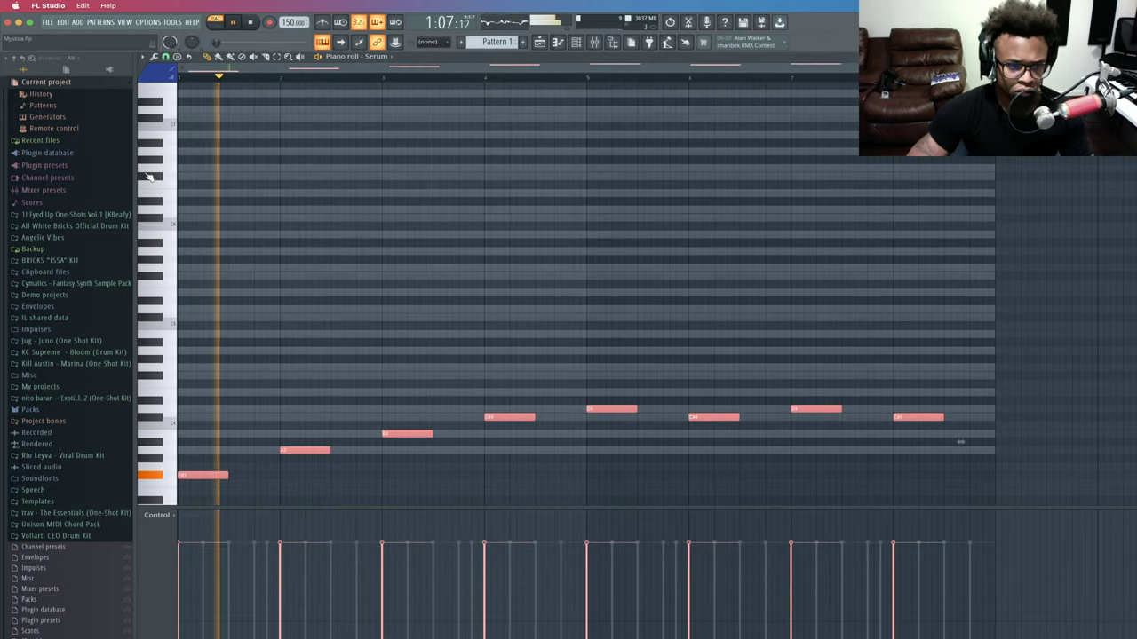
{"action": "key", "text": "ctrl+Down"}
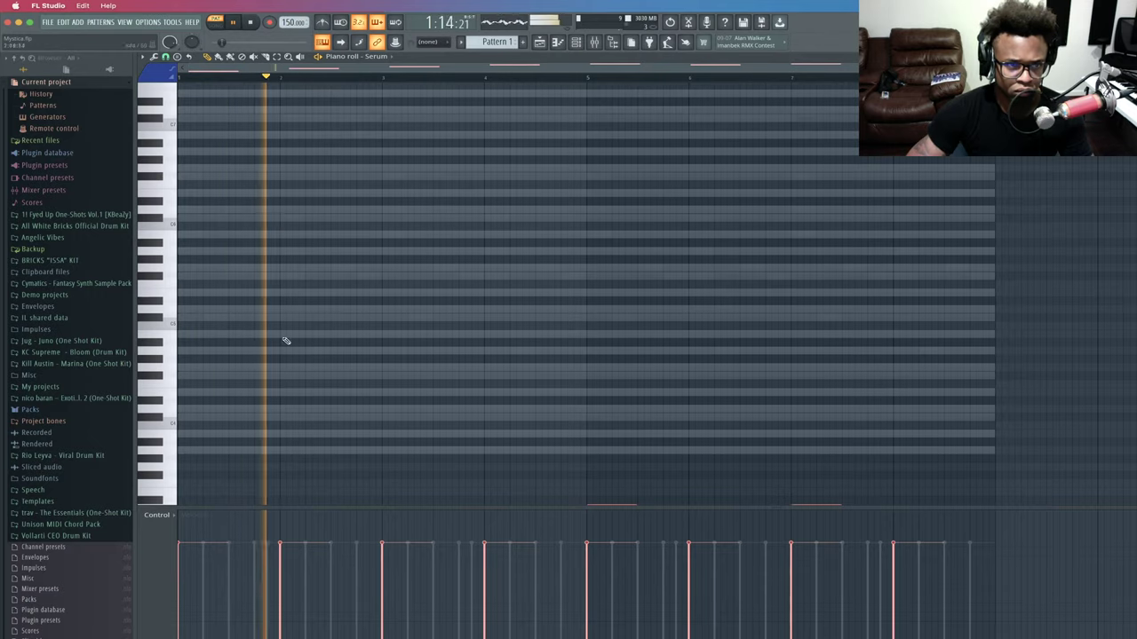
{"action": "scroll", "coordinate": [284, 337], "scroll_direction": "down", "scroll_amount": 10}
{"action": "left_click_drag", "start_coordinate": [1104, 328], "coordinate": [145, 222]}
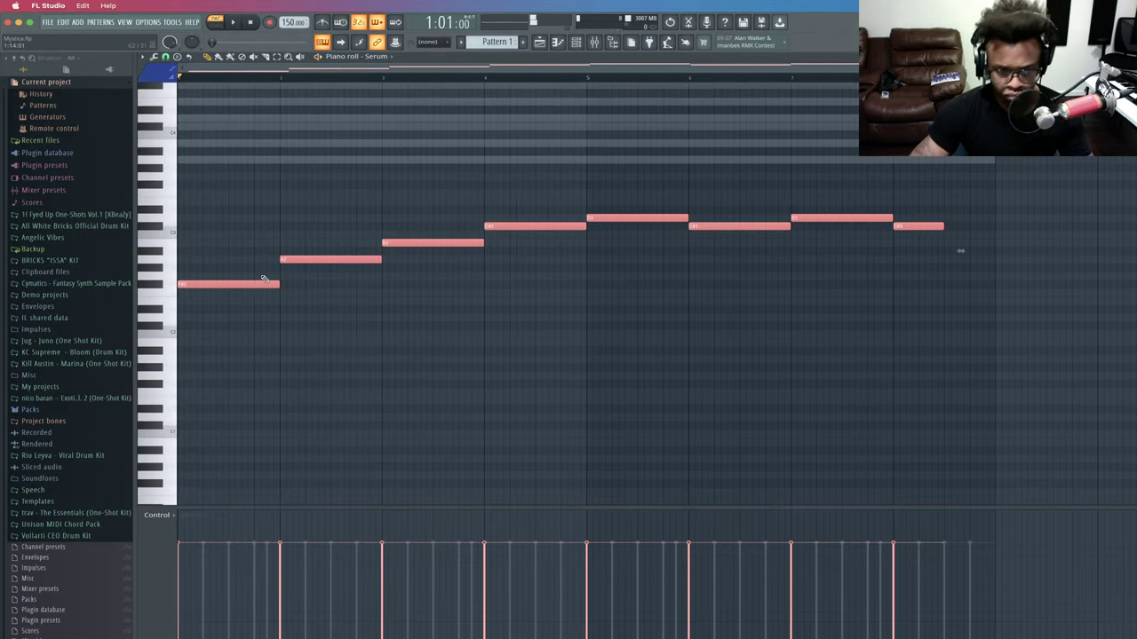
Extend the last Serum note to the end of bar 8, and lower the bar 2 note one octave to A1.
{"action": "left_click", "coordinate": [451, 203], "text": "super"}
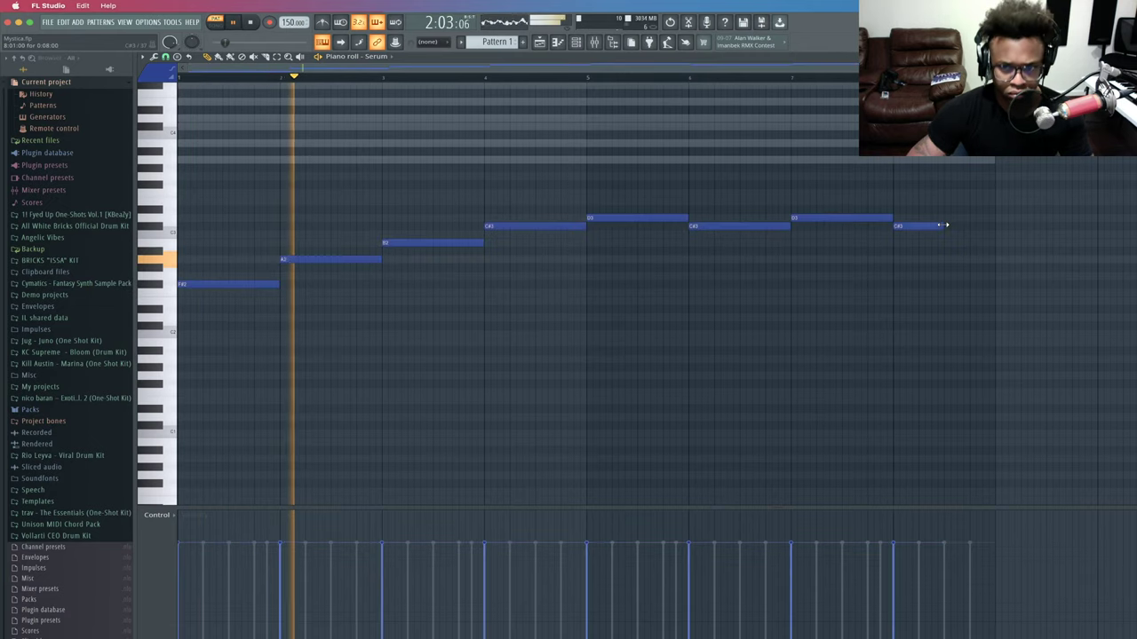
{"action": "left_click_drag", "start_coordinate": [944, 226], "coordinate": [994, 224]}
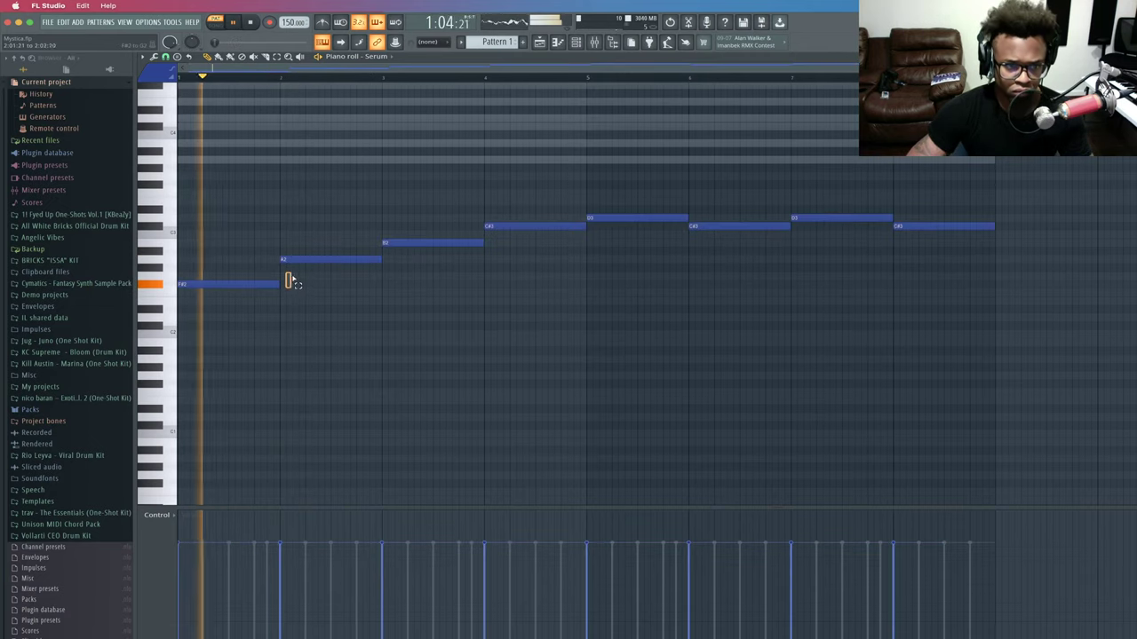
{"action": "left_click", "coordinate": [295, 259], "text": "super"}
{"action": "key", "text": "shift+Down"}
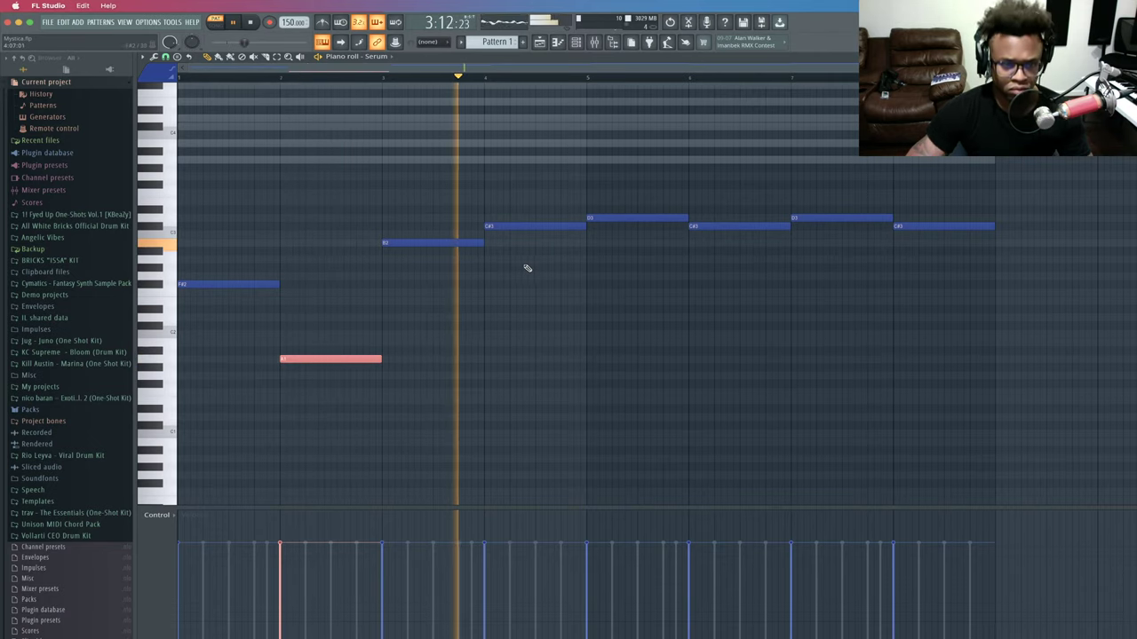
Lower the Serum notes in bars 5 and 6 by one octave, to D2 and C#2.
{"action": "left_click", "coordinate": [646, 249], "text": "super"}
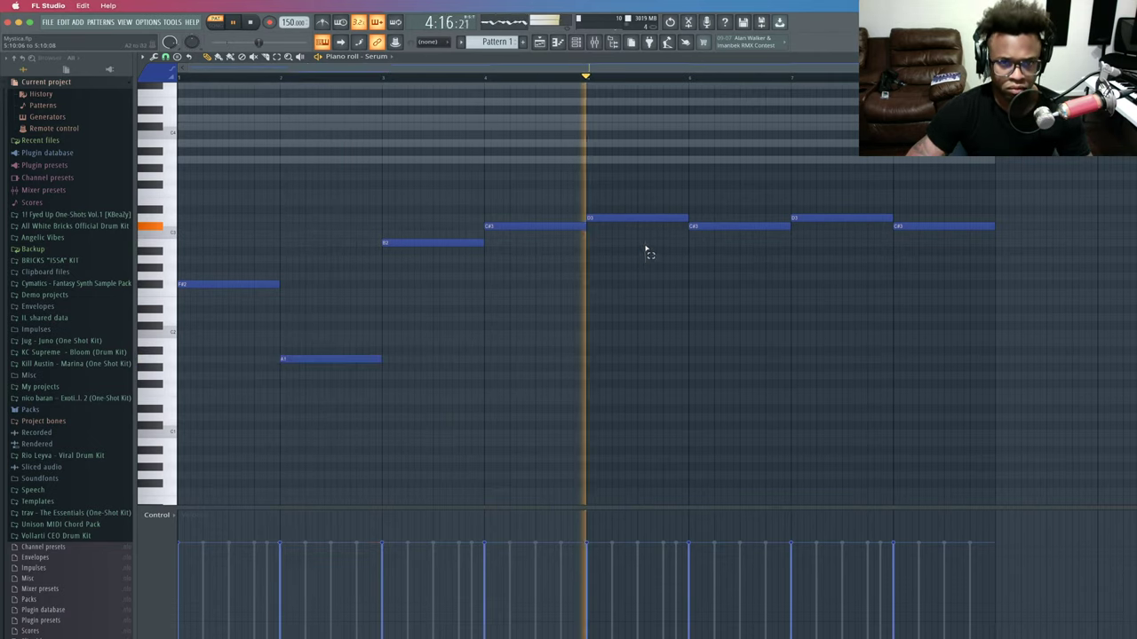
{"action": "left_click_drag", "start_coordinate": [645, 251], "coordinate": [638, 211]}
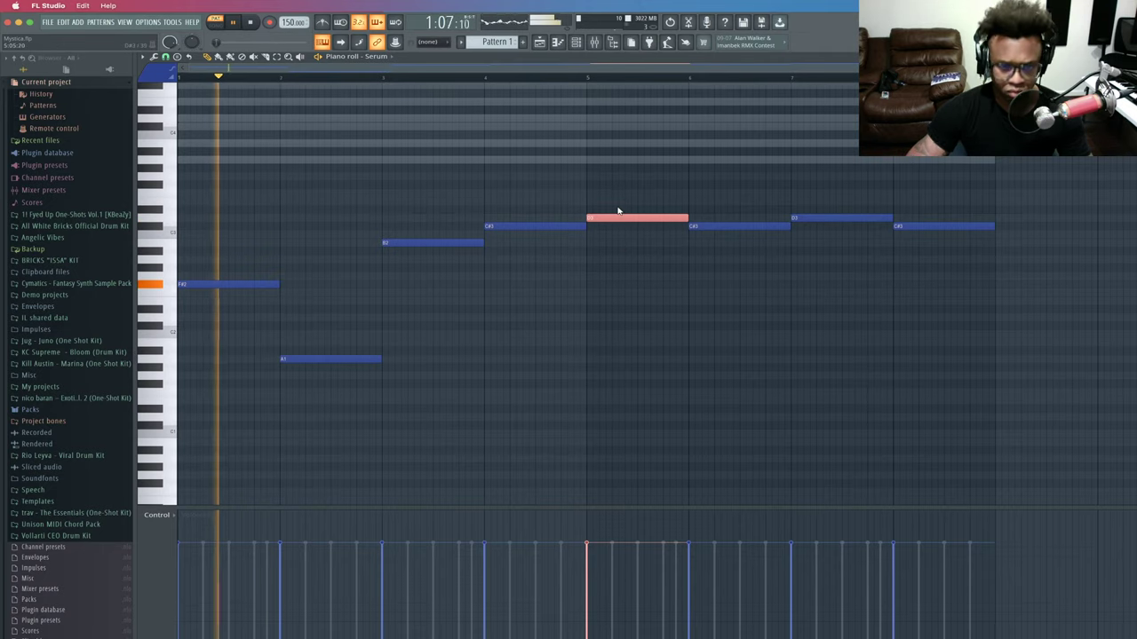
{"action": "key", "text": "super+Down"}
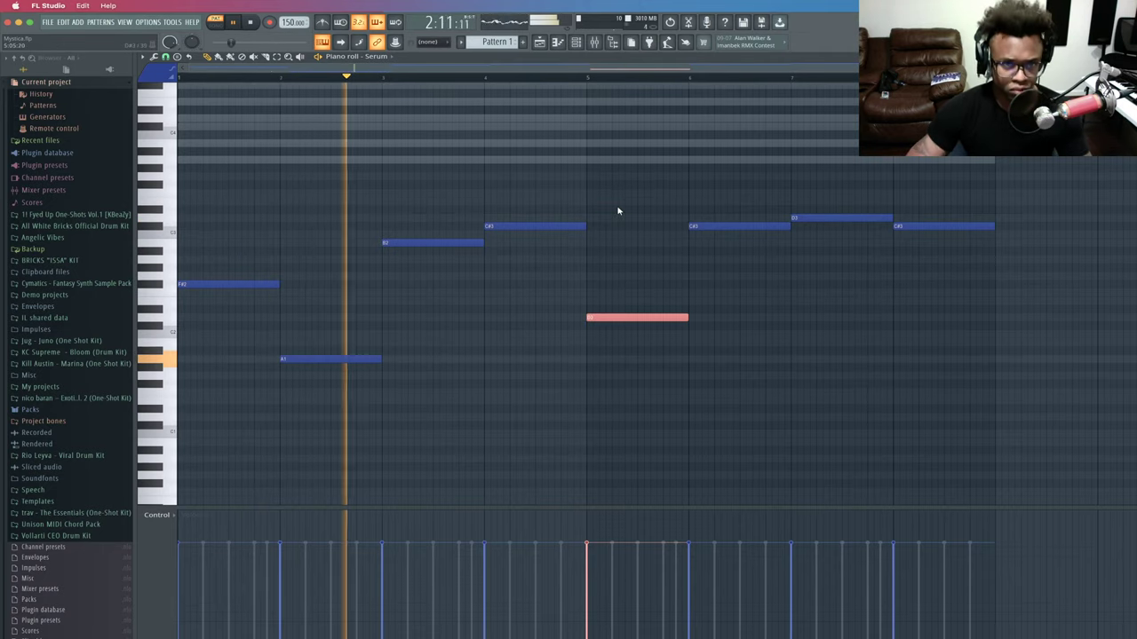
{"action": "left_click", "coordinate": [616, 212], "text": "super"}
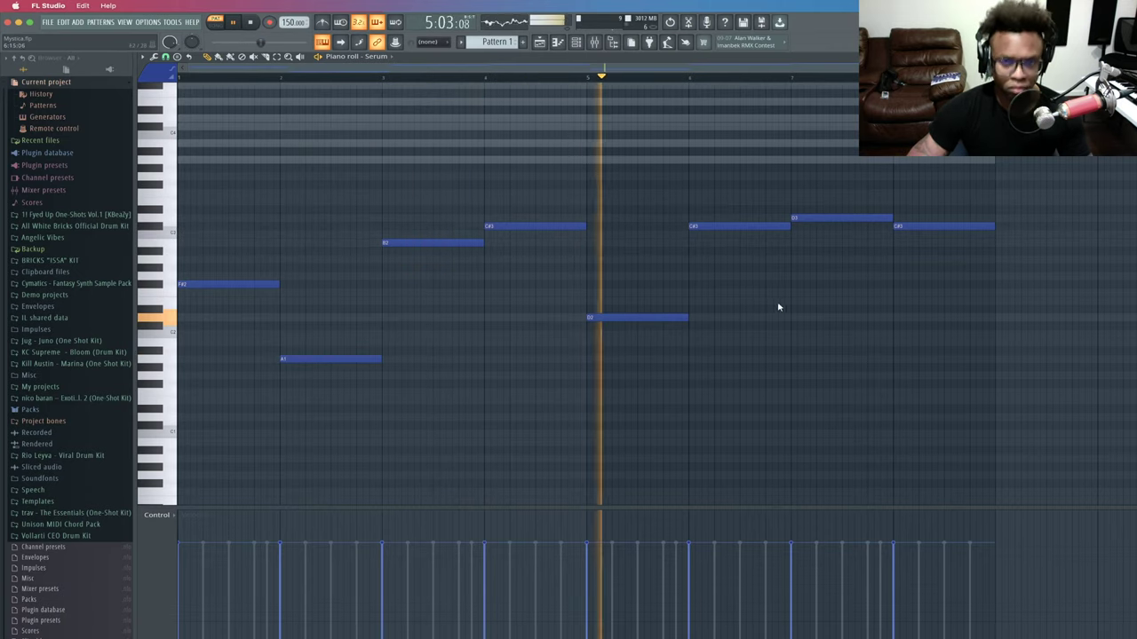
{"action": "left_click", "coordinate": [721, 226]}
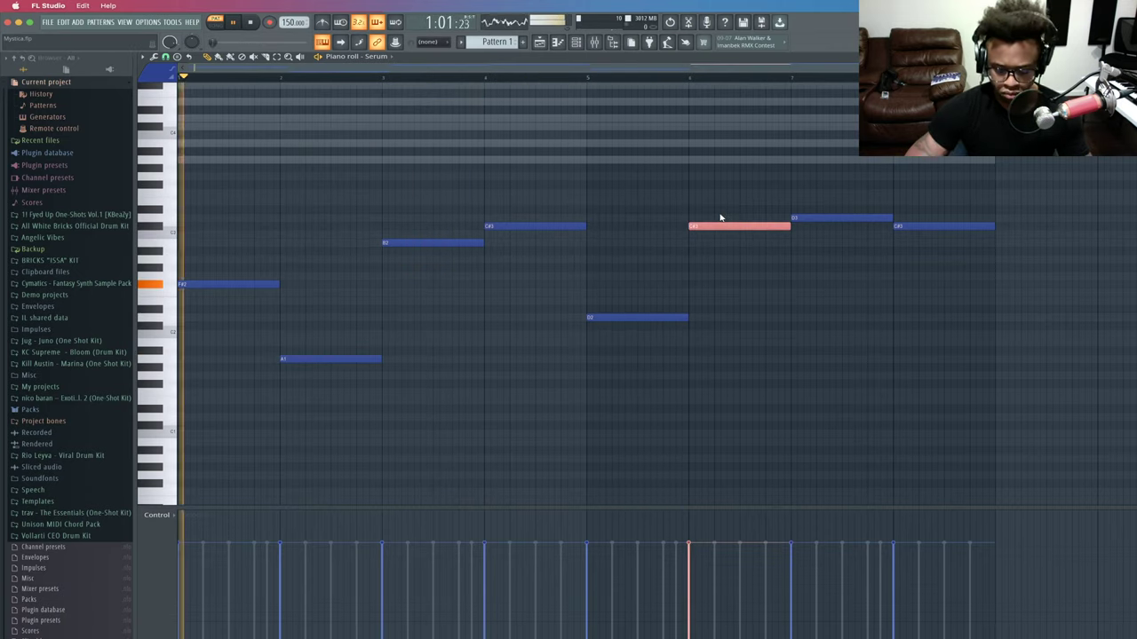
{"action": "key", "text": "ctrl+Down"}
{"action": "key", "text": "ctrl+d"}
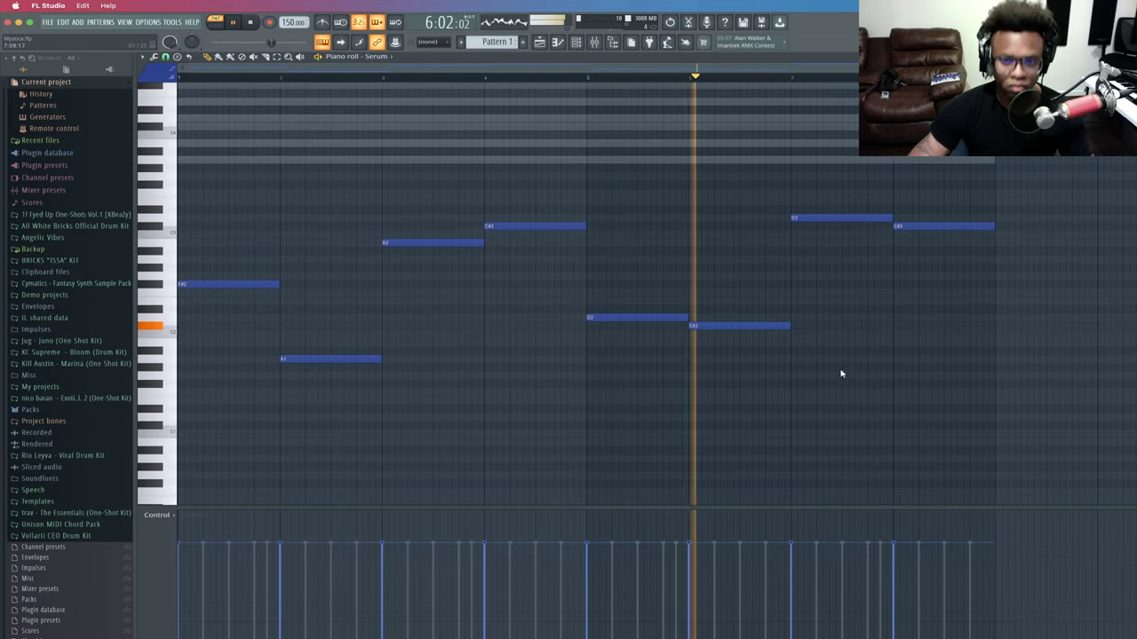
Play back the pattern to judge how the Serum line moves from the lowered bars 5 and 6 into bars 7 and 8.
{"action": "left_click_drag", "start_coordinate": [853, 328], "coordinate": [844, 192]}
{"action": "key", "text": "space"}
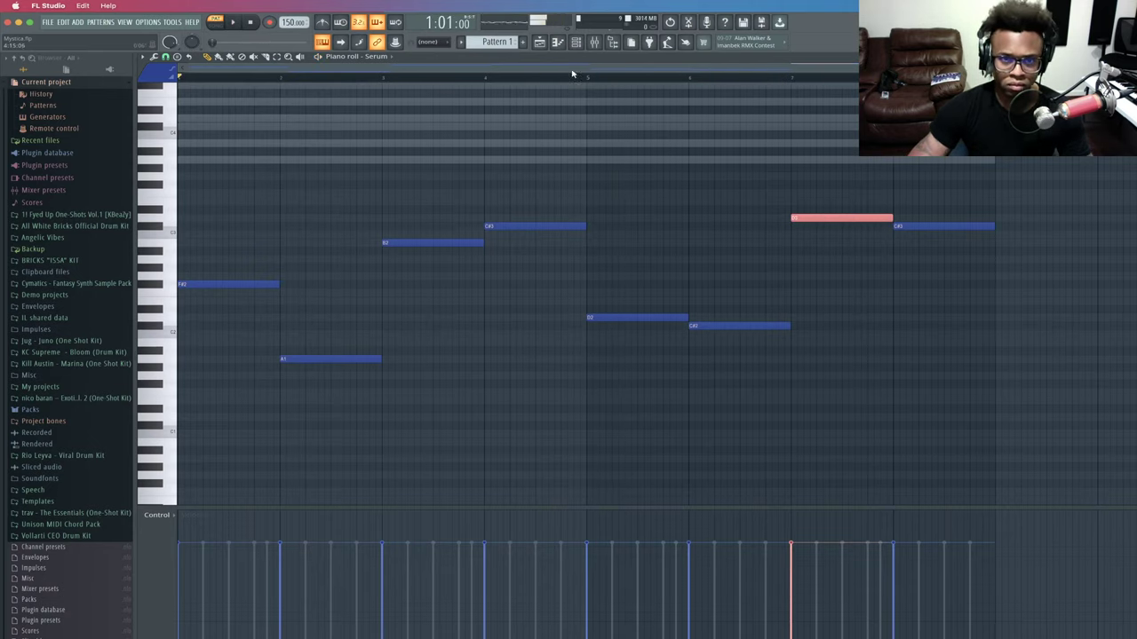
{"action": "key", "text": "space"}
{"action": "left_click", "coordinate": [807, 309], "text": "super"}
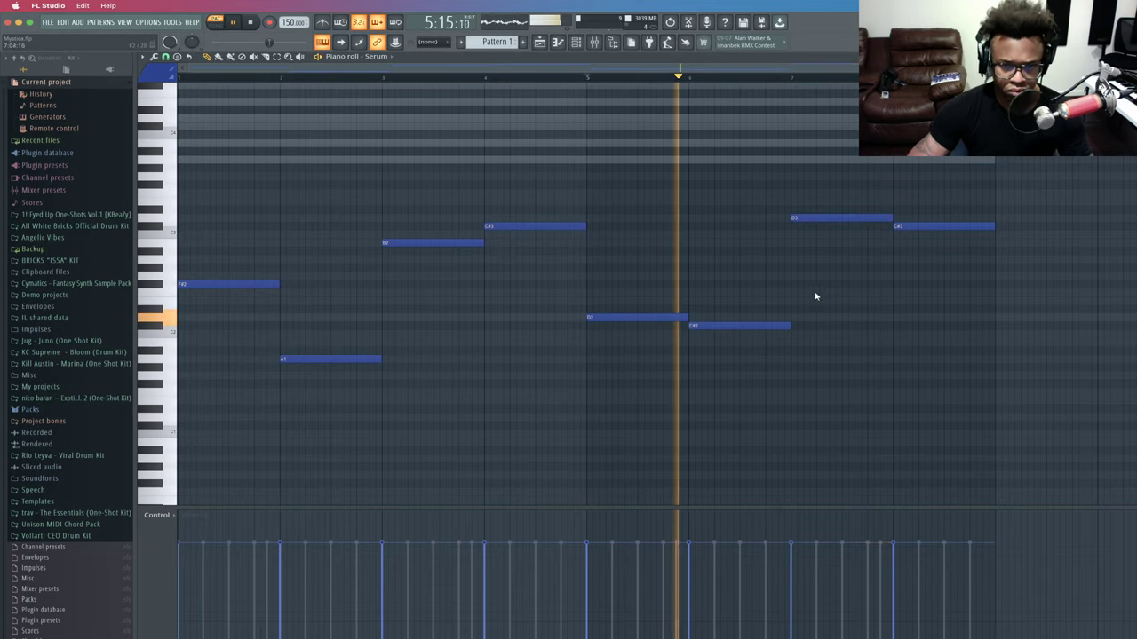
{"action": "left_click_drag", "start_coordinate": [815, 296], "coordinate": [811, 224]}
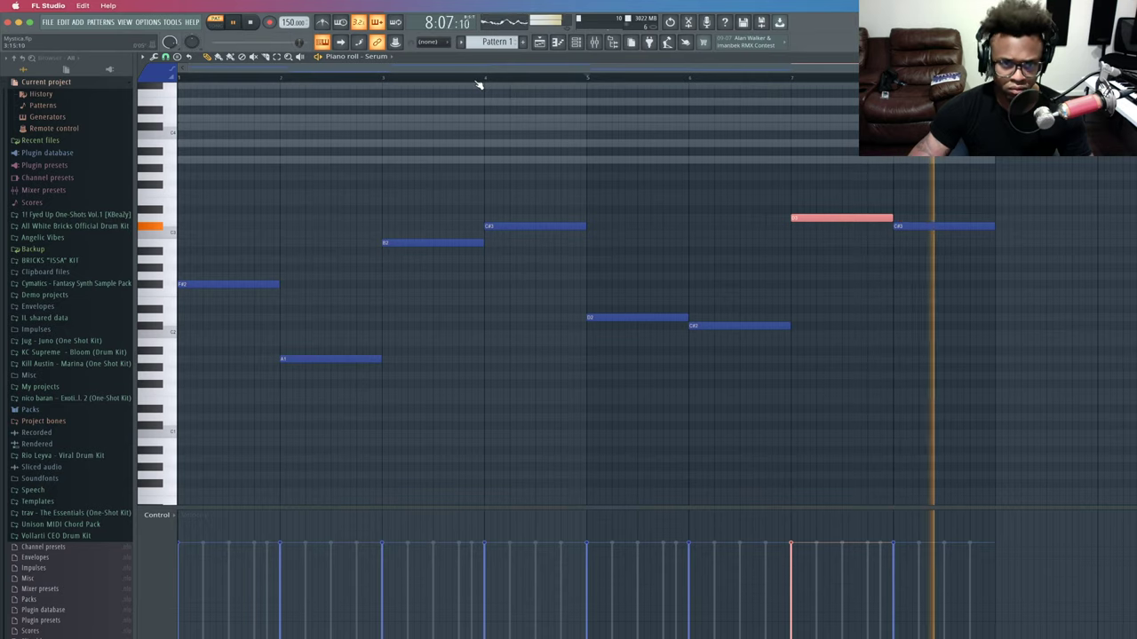
{"action": "left_click", "coordinate": [517, 138], "text": "super"}
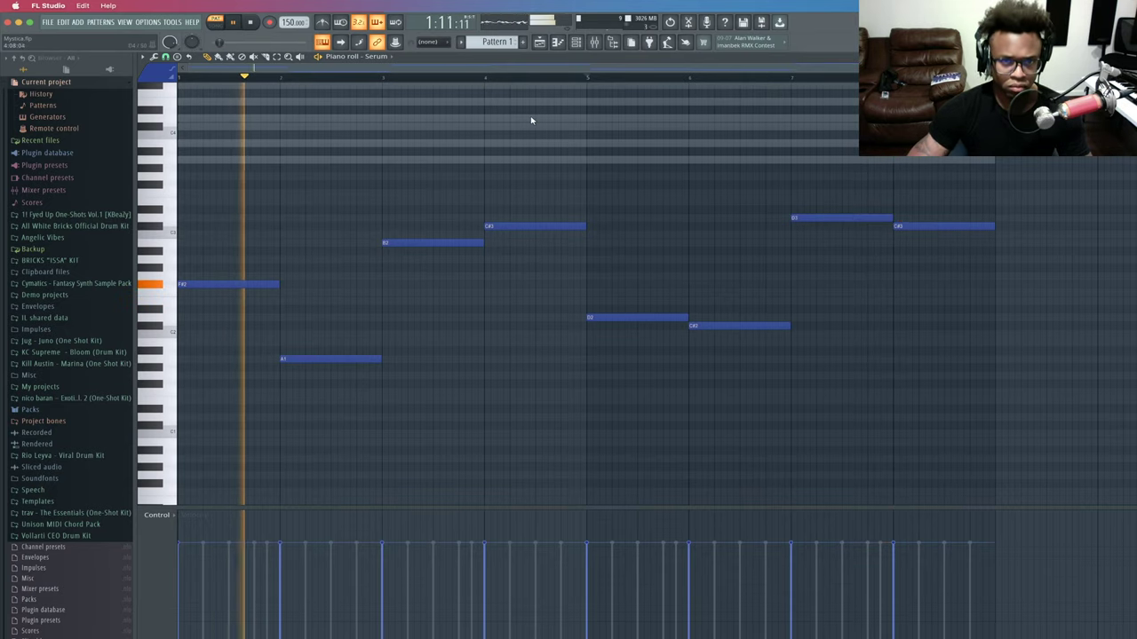
{"action": "left_click", "coordinate": [575, 43]}
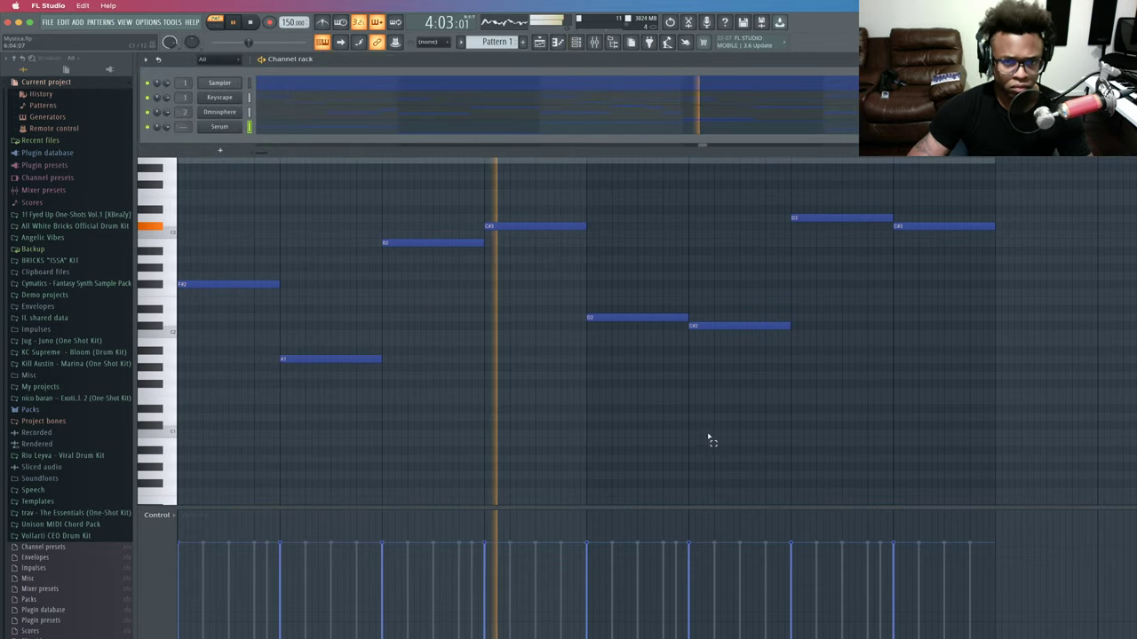
{"action": "left_click_drag", "start_coordinate": [708, 436], "coordinate": [645, 343]}
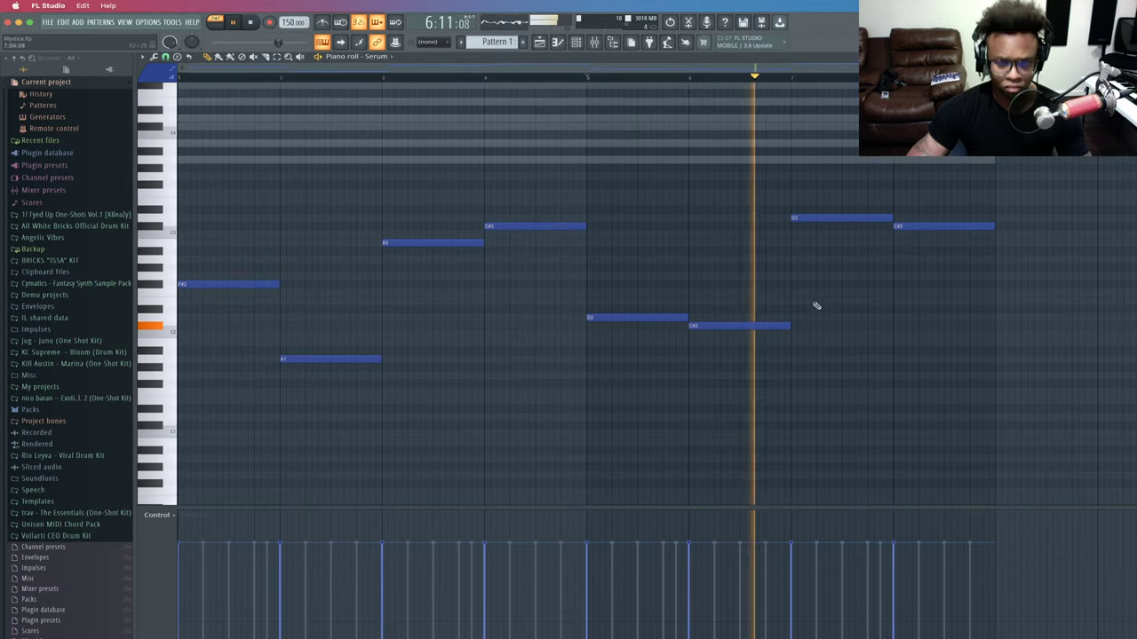
Lower the Serum notes in bars 7 and 8 by one octave, to D2 and C#2.
{"action": "left_click_drag", "start_coordinate": [849, 278], "coordinate": [829, 204]}
{"action": "key", "text": "shift+Down"}
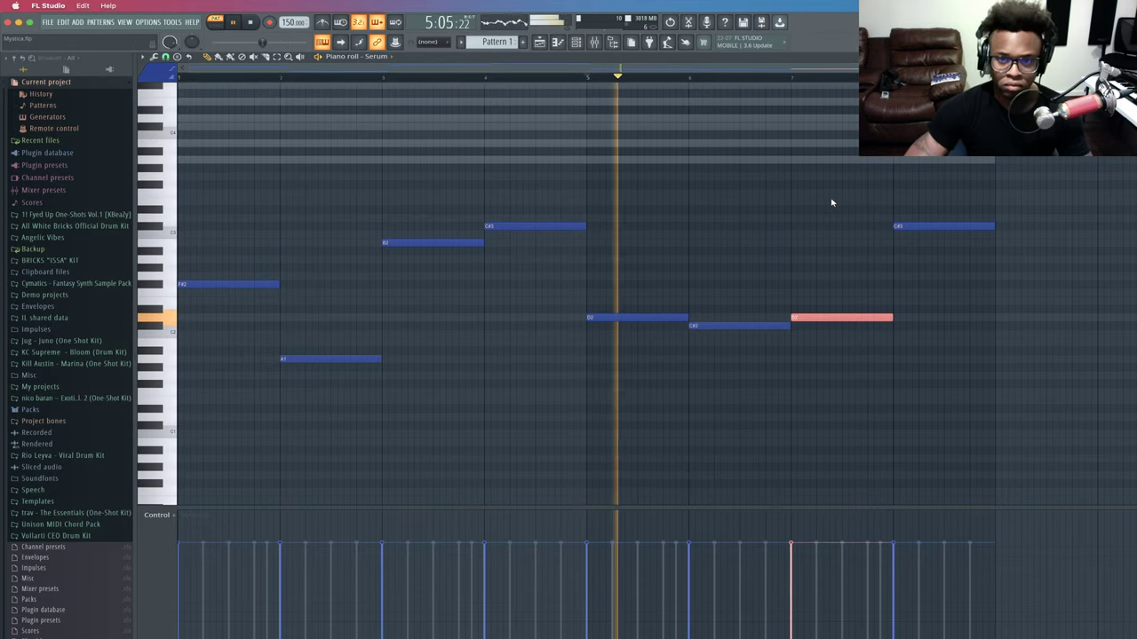
{"action": "left_click", "coordinate": [769, 157]}
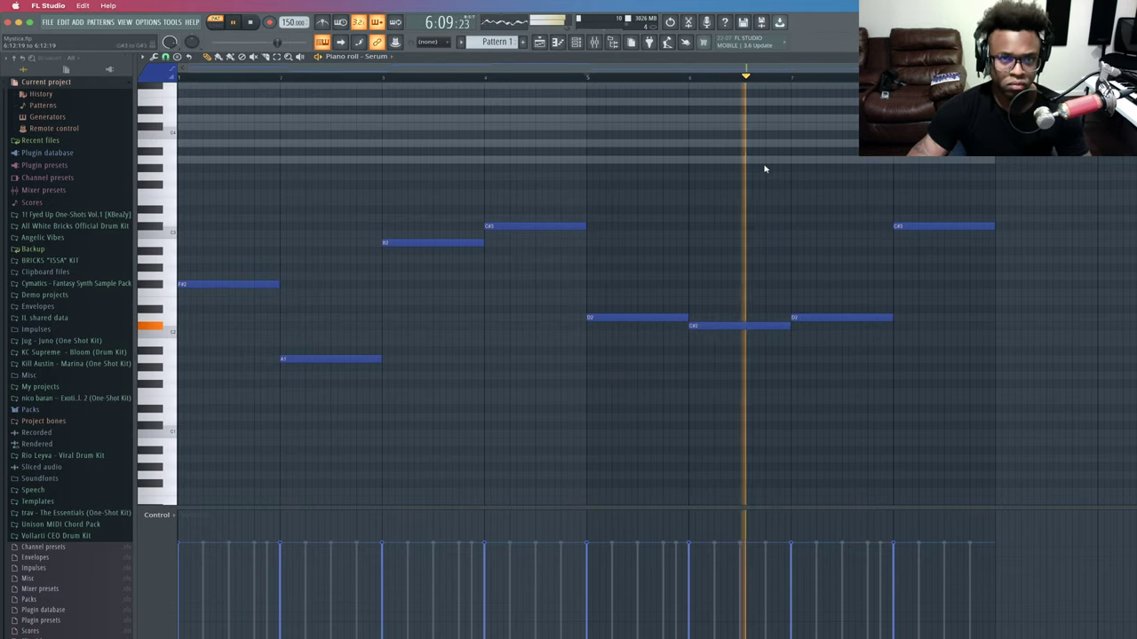
{"action": "left_click_drag", "start_coordinate": [956, 263], "coordinate": [931, 193]}
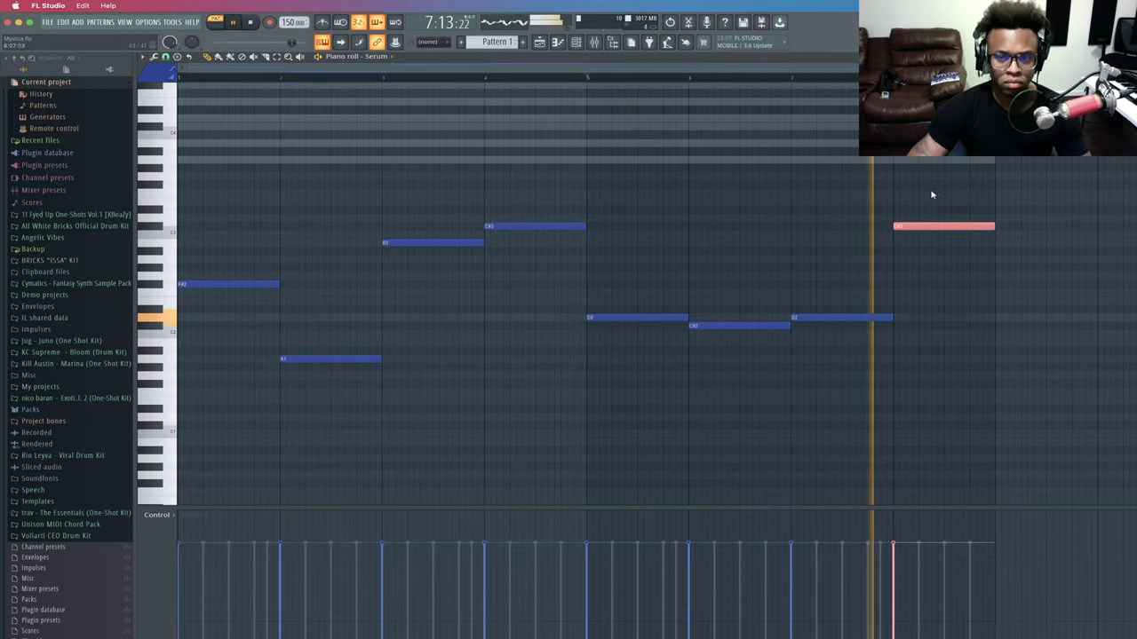
{"action": "key", "text": "shift+Down"}
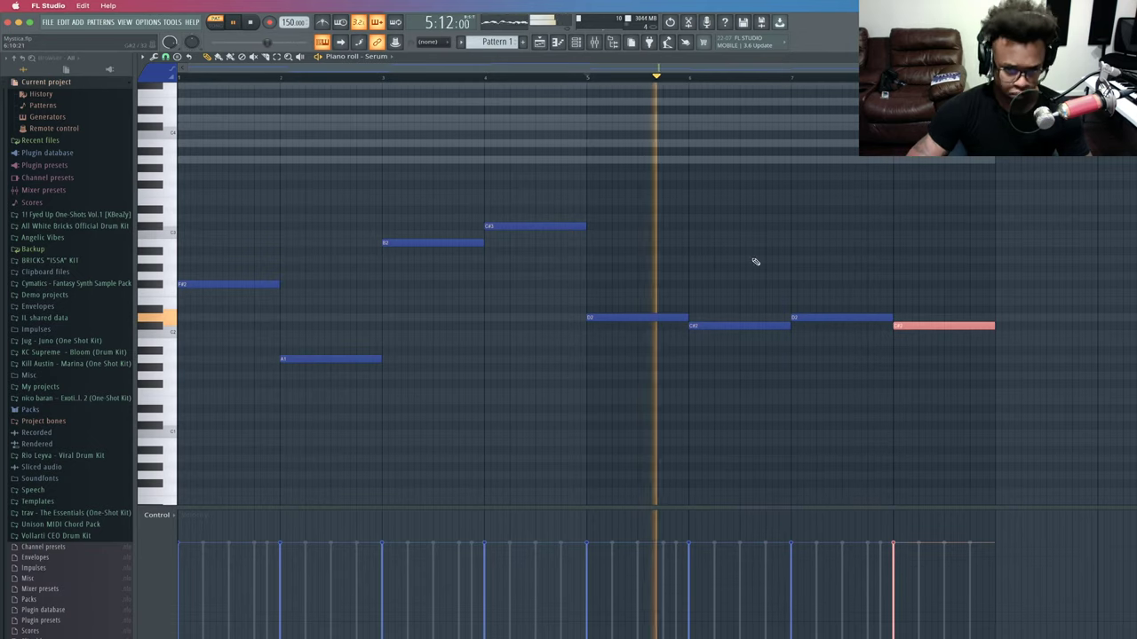
{"action": "left_click", "coordinate": [753, 228]}
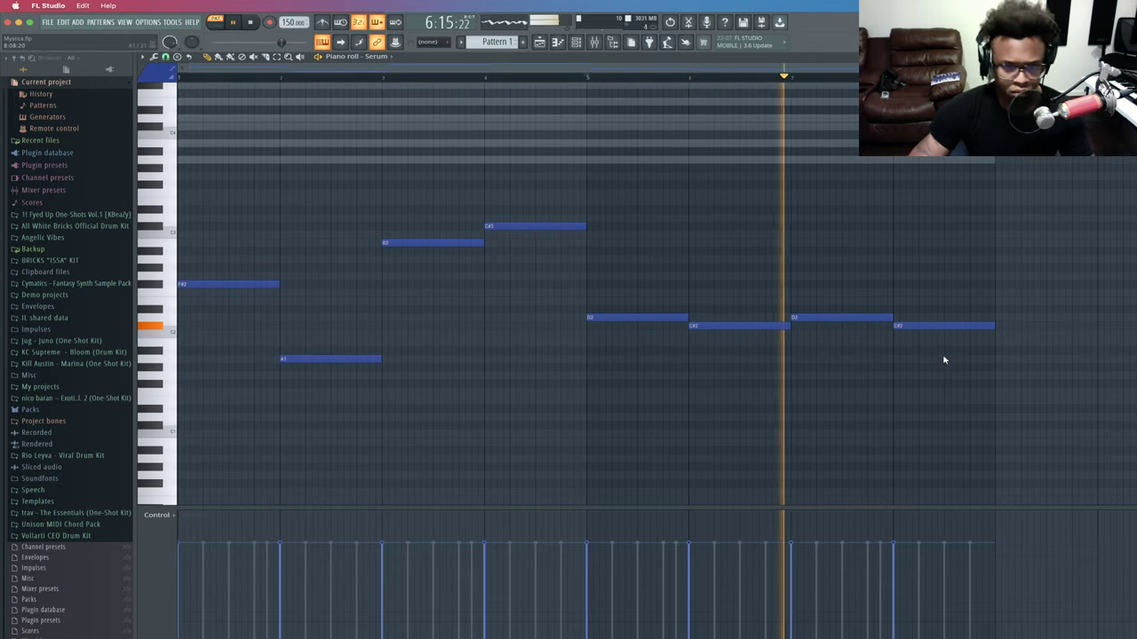
Move the bar 8 Serum note up to A2, keep it aligned to the bar, and audition the change.
{"action": "key", "text": "space"}
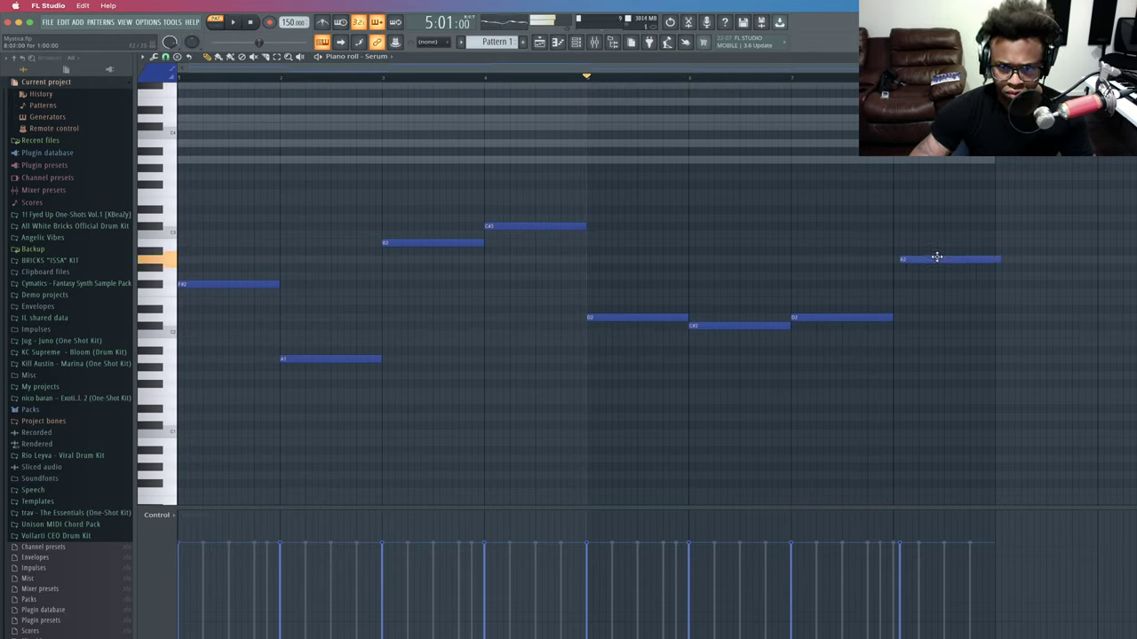
{"action": "key", "text": "space"}
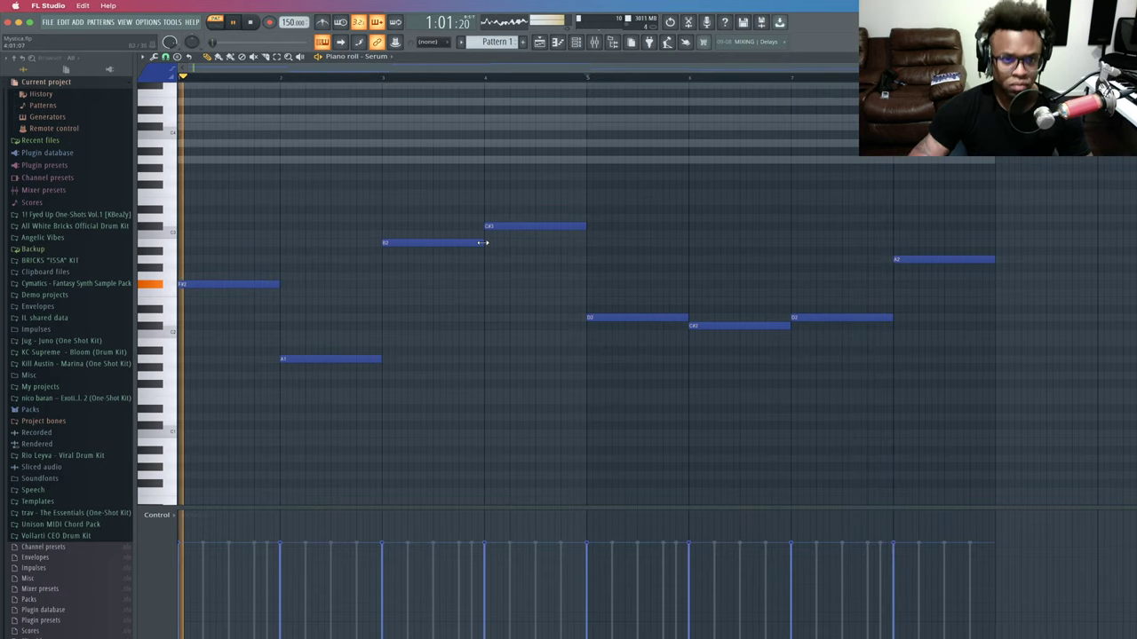
{"action": "key", "text": "space"}
Save the project as Mystica in the Projects folder as an FL Studio song file, replacing the existing version.
{"action": "left_click", "coordinate": [47, 21]}
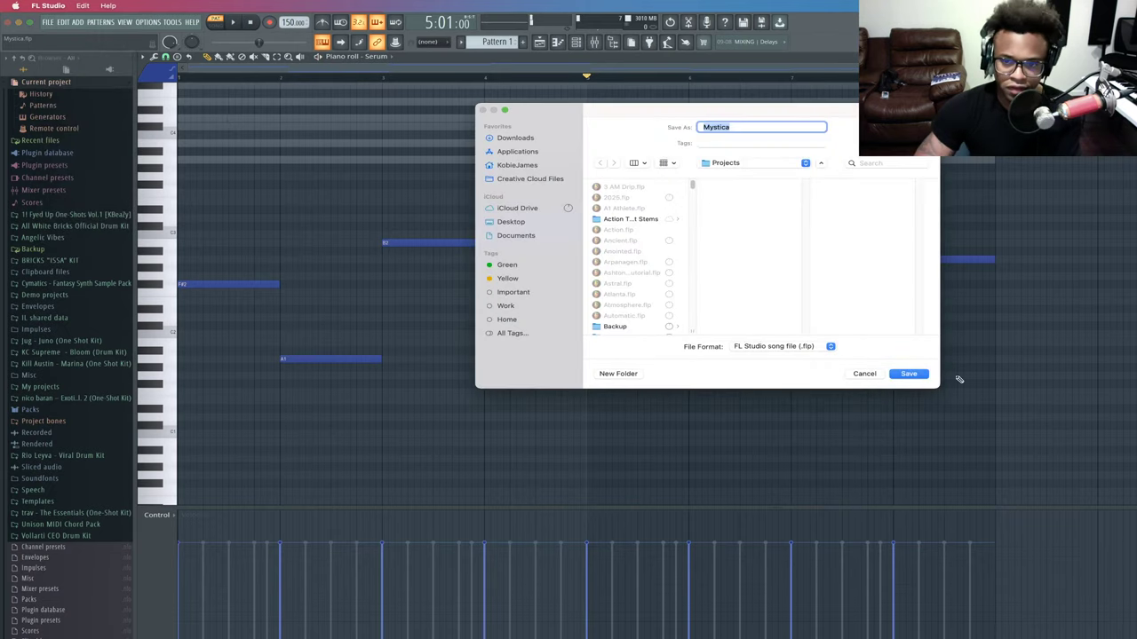
{"action": "left_click", "coordinate": [908, 374]}
{"action": "left_click", "coordinate": [755, 294]}
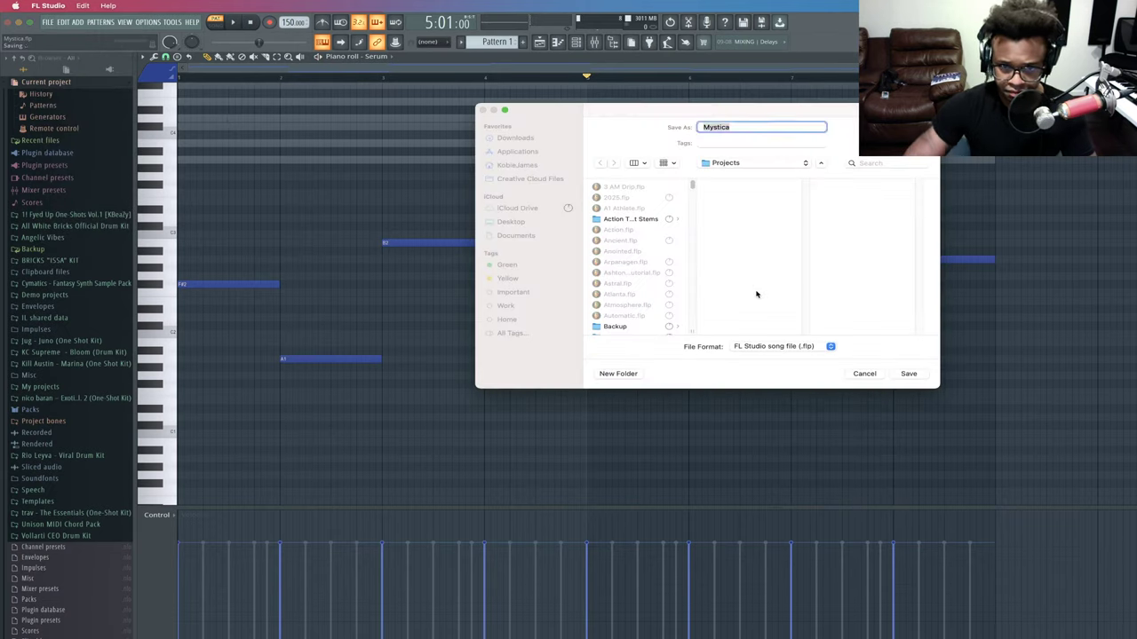
Play the pattern from the start to listen to the finished Serum line with the other layers.
{"action": "key", "text": "space"}
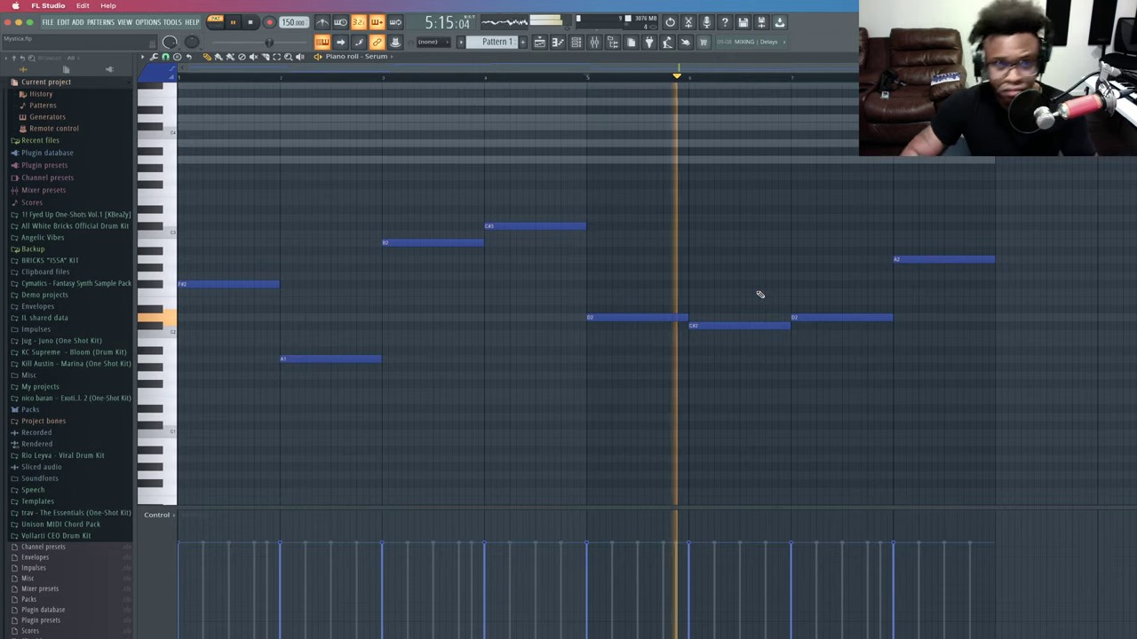
{"action": "key", "text": "space"}
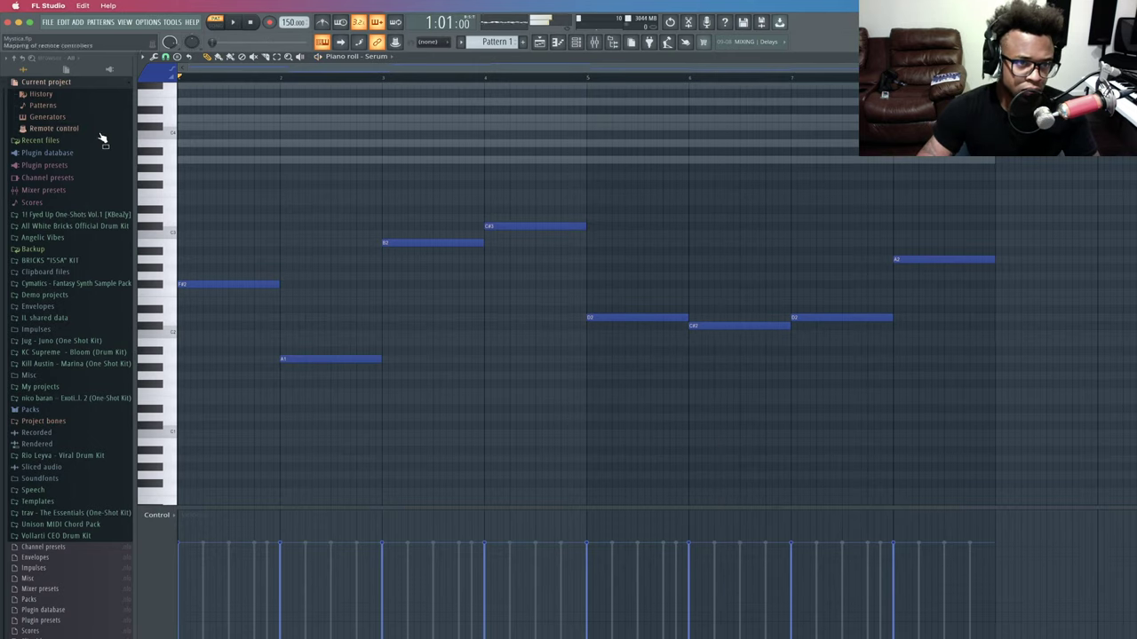
{"action": "key", "text": "space"}
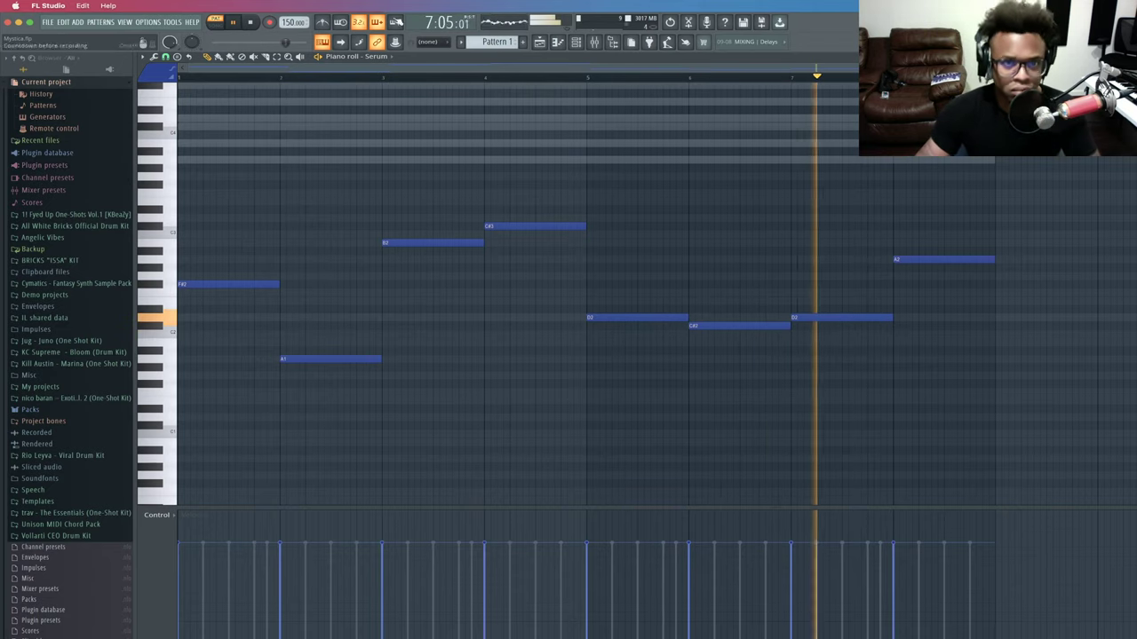
Add a second Serum channel, load the LD Angry Bots preset from Studio Sounds - The Comedown, and close the plugin window.
{"action": "key", "text": "F6"}
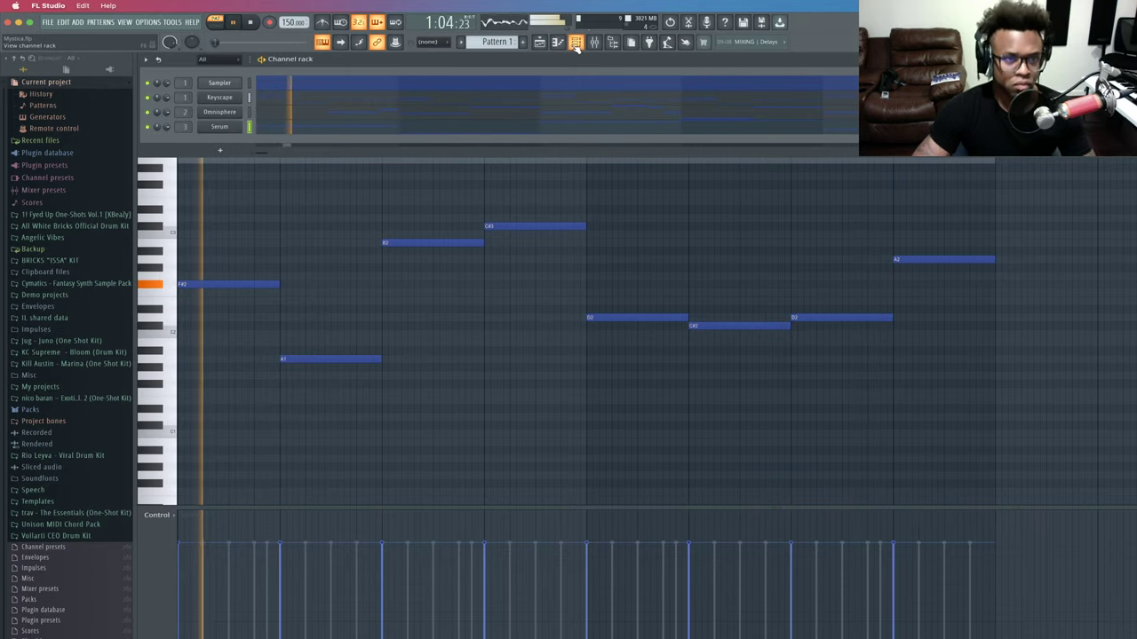
{"action": "left_click", "coordinate": [223, 143]}
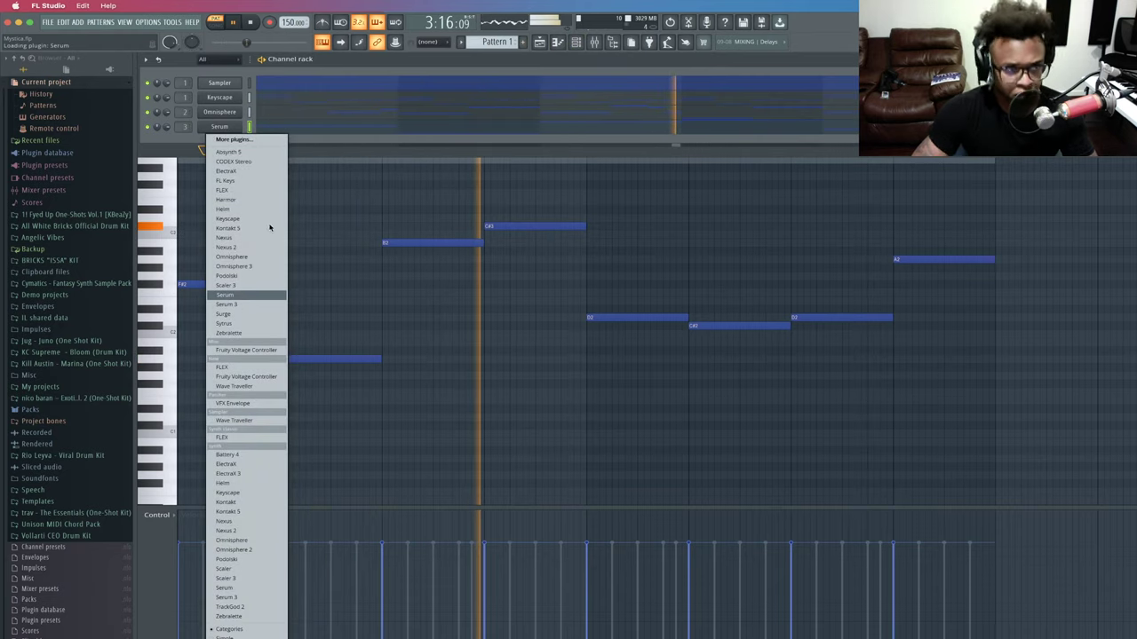
{"action": "left_click", "coordinate": [34, 7]}
{"action": "left_click", "coordinate": [64, 76]}
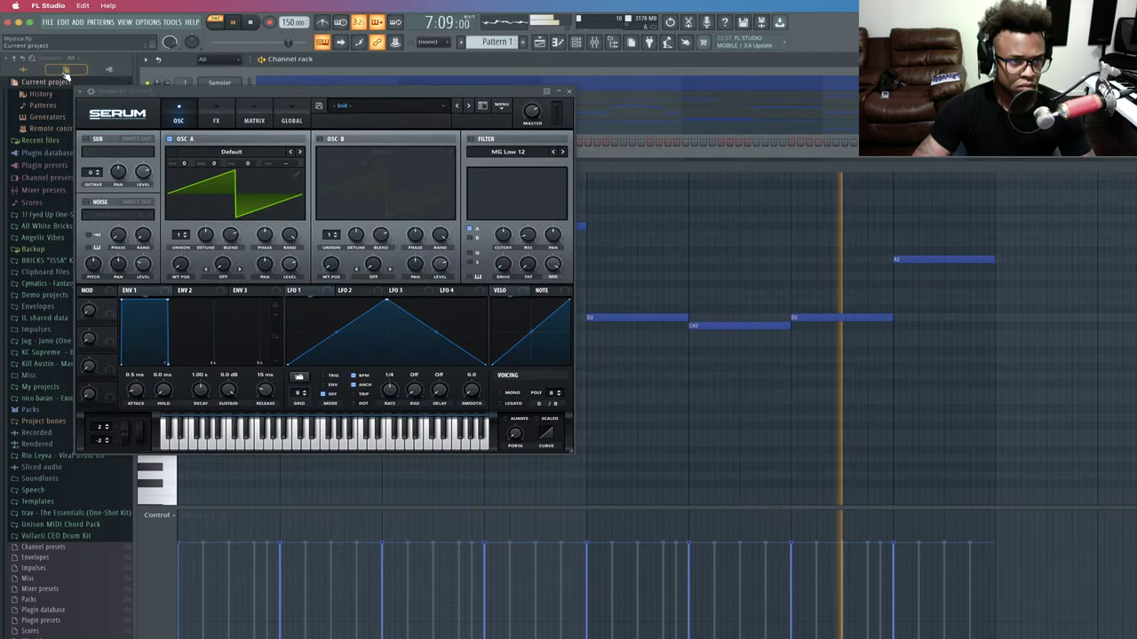
{"action": "left_click", "coordinate": [342, 105]}
{"action": "mouse_move", "coordinate": [355, 214]}
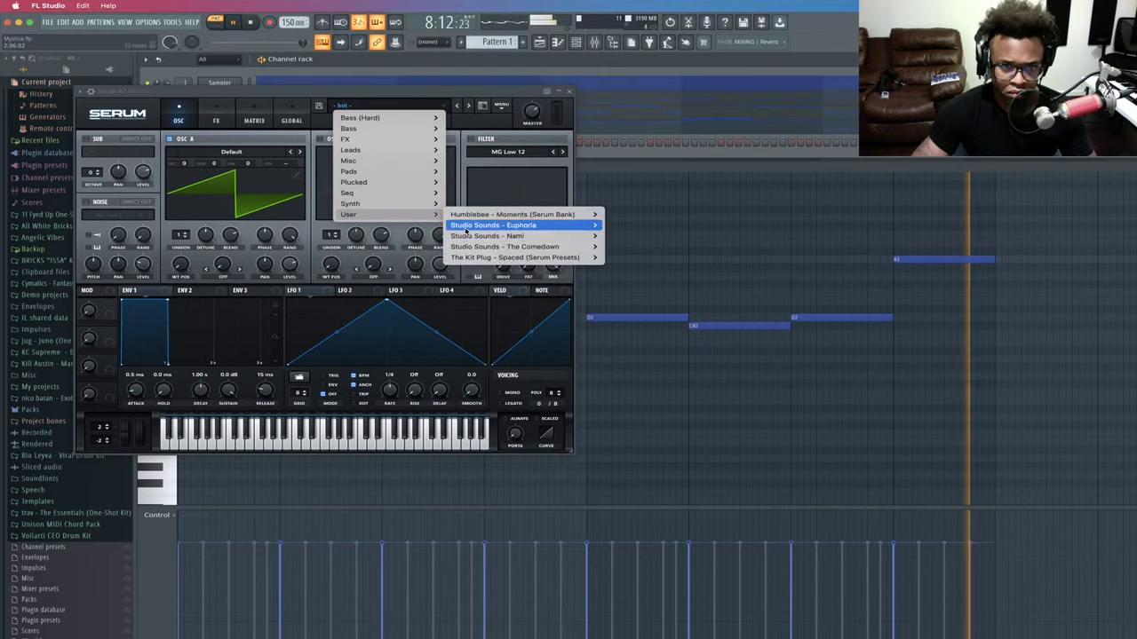
{"action": "mouse_move", "coordinate": [514, 248]}
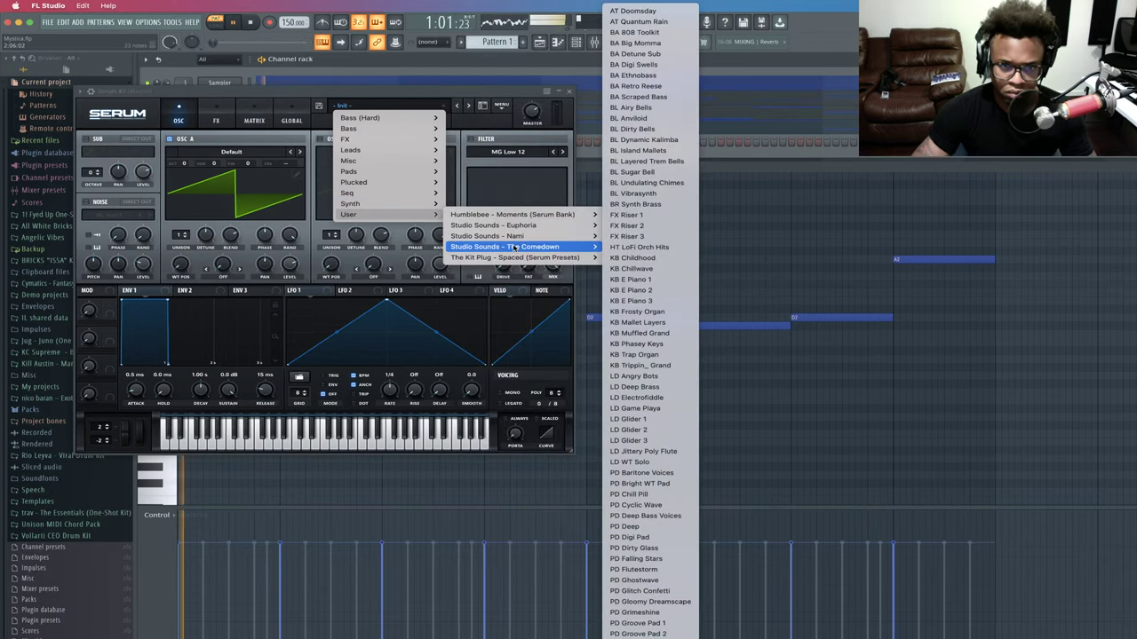
{"action": "left_click", "coordinate": [636, 380]}
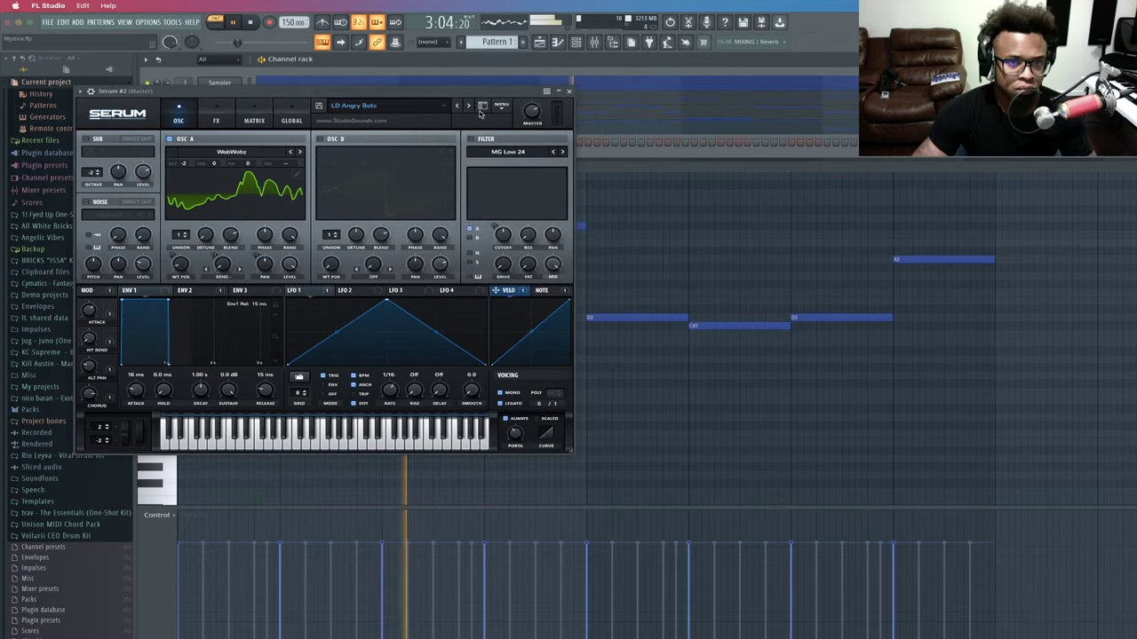
{"action": "left_click", "coordinate": [570, 92]}
Open the piano roll for Serum #2 and place a one-bar B3 note starting halfway through bar 1.
{"action": "key", "text": "space"}
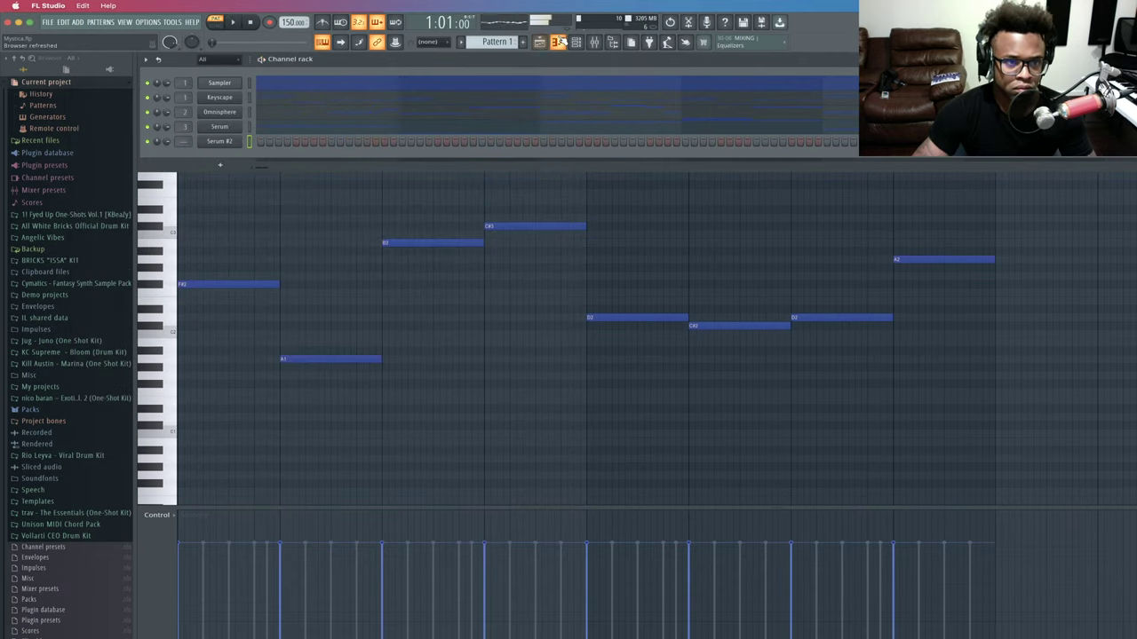
{"action": "key", "text": "F7"}
{"action": "key", "text": "space"}
{"action": "left_click", "coordinate": [234, 142]}
{"action": "left_click_drag", "start_coordinate": [234, 142], "coordinate": [231, 142]}
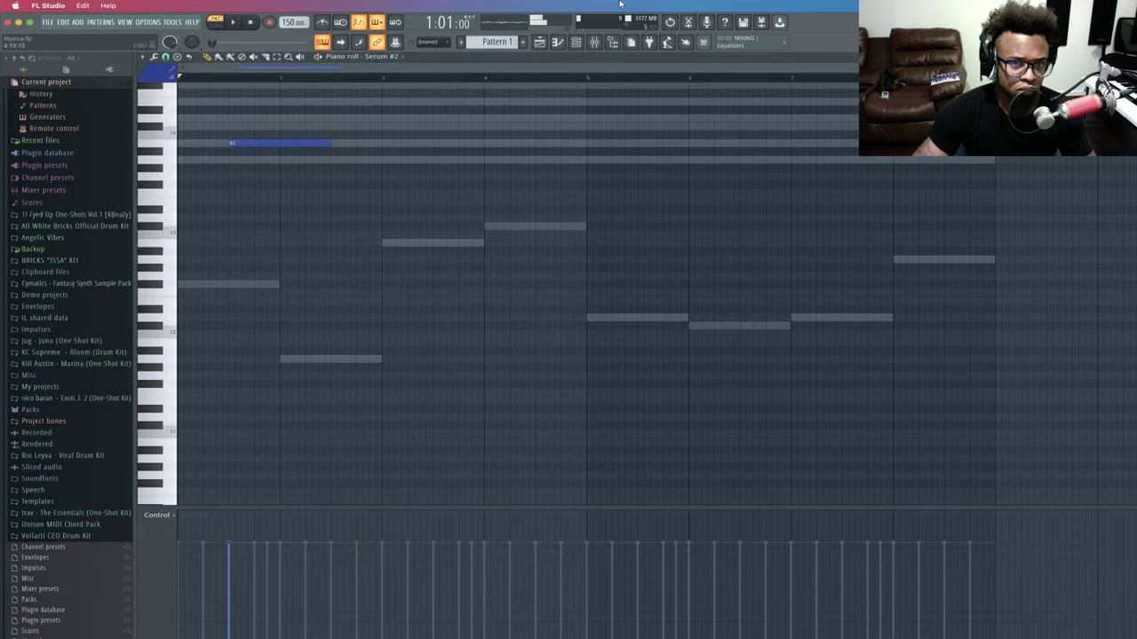
Step the Serum #2 preset forward from LD Angry Bots to LD Game Playa, audition it, and close the plugin window.
{"action": "left_click", "coordinate": [585, 42]}
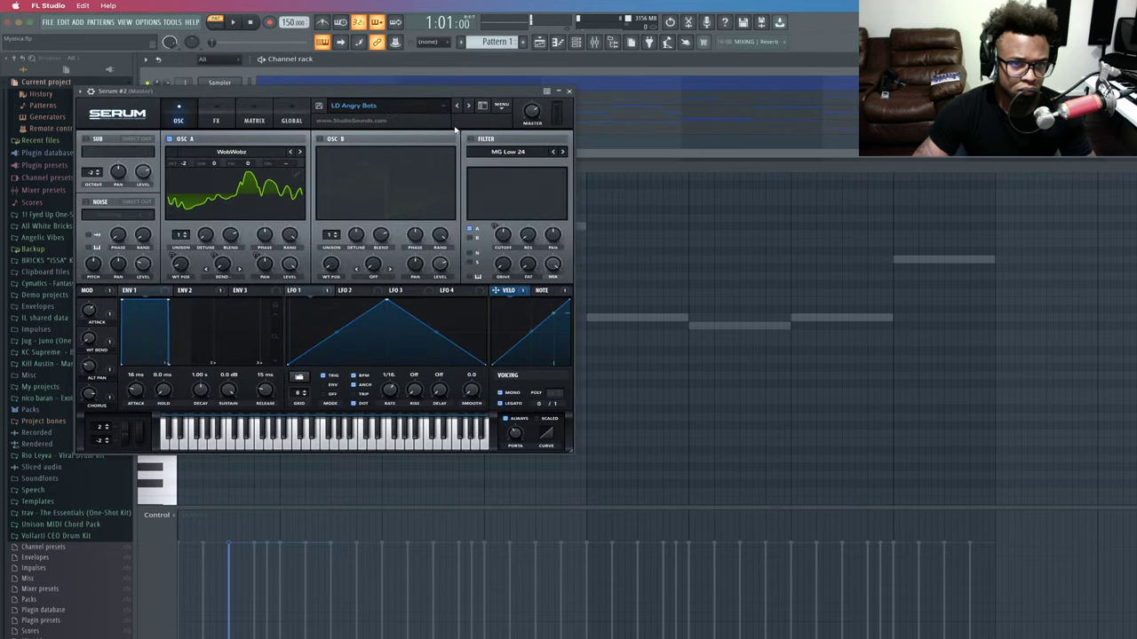
{"action": "left_click", "coordinate": [468, 105]}
{"action": "left_click", "coordinate": [468, 105]}
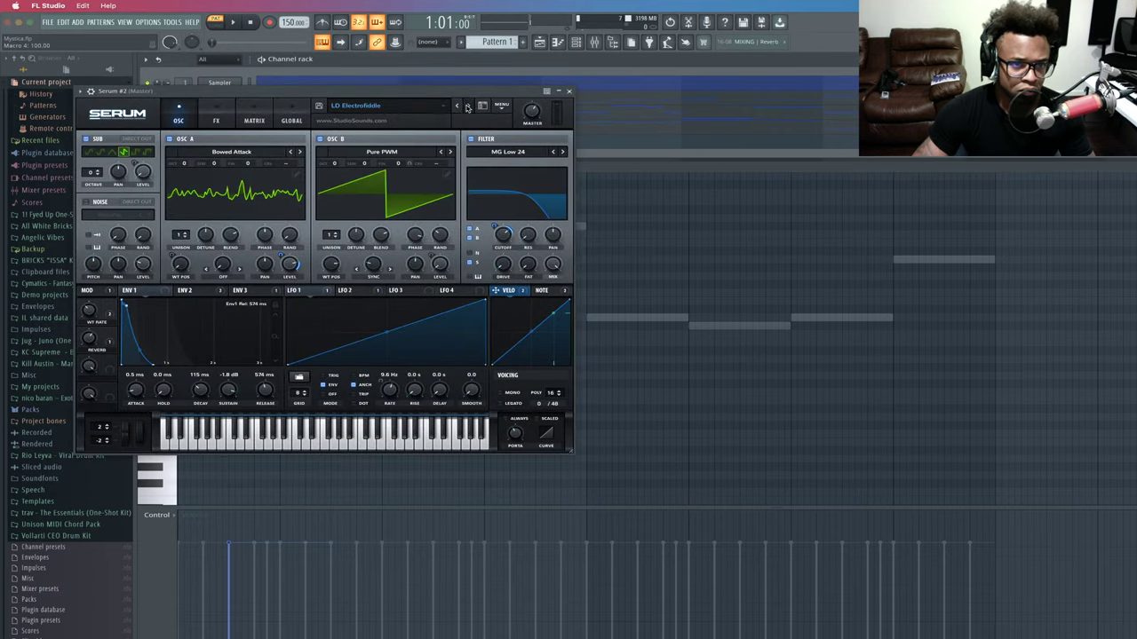
{"action": "left_click", "coordinate": [468, 106]}
{"action": "key", "text": "space"}
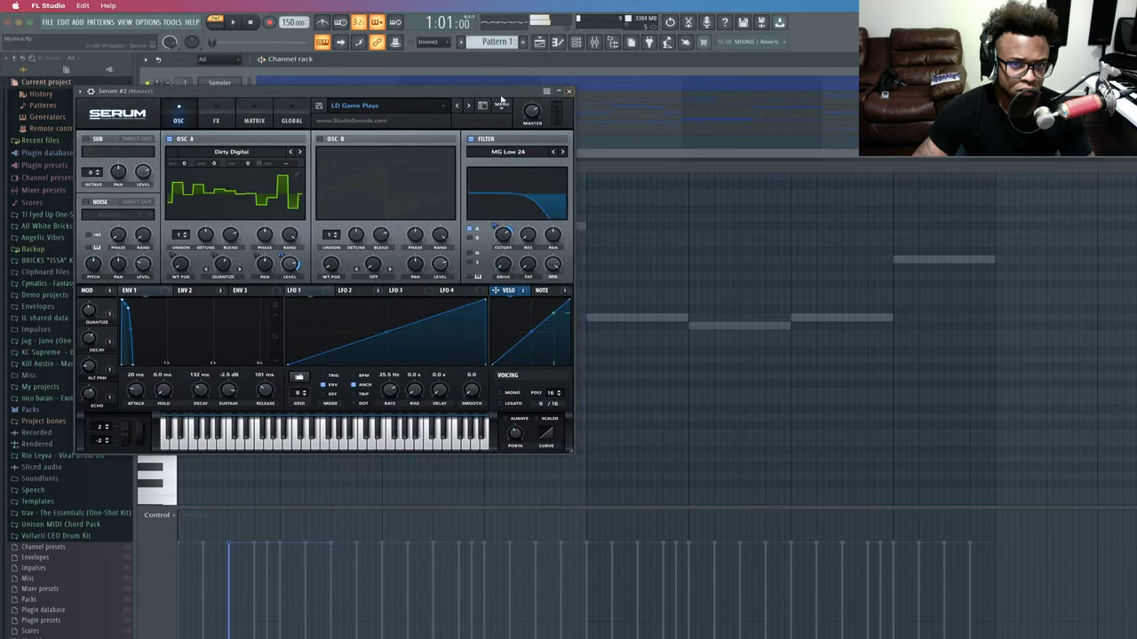
{"action": "left_click", "coordinate": [570, 93]}
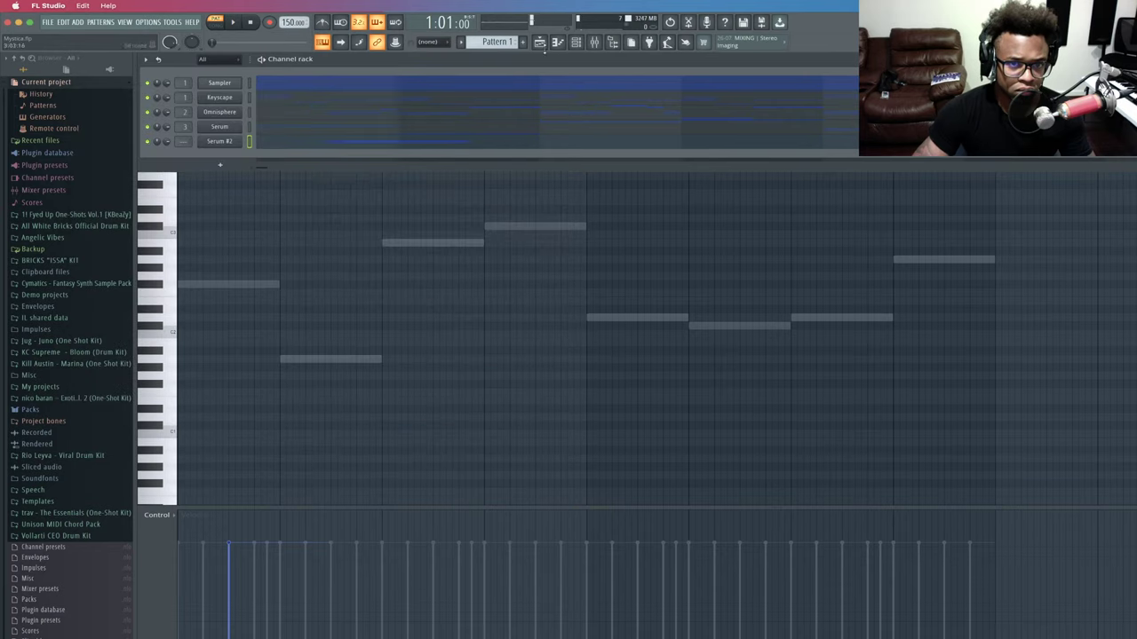
Try the Serum #2 note in bar 1 at C4 with an extra higher note while playing the pattern, then clear the notes.
{"action": "left_click", "coordinate": [233, 142]}
{"action": "scroll", "coordinate": [238, 217], "scroll_direction": "up", "scroll_amount": 4}
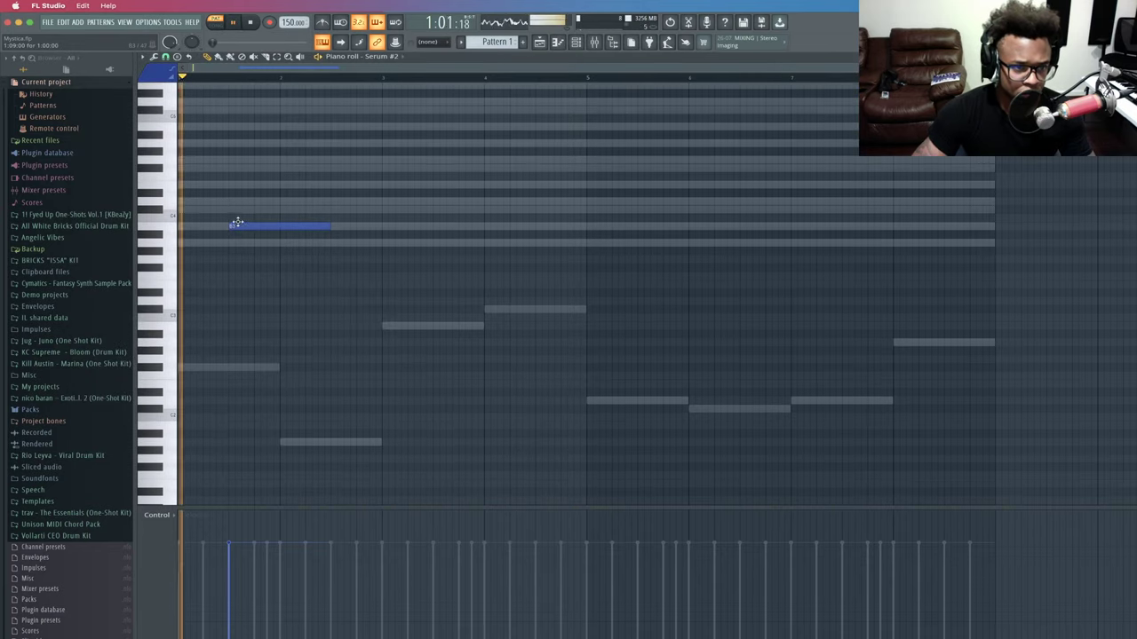
{"action": "left_click_drag", "start_coordinate": [237, 222], "coordinate": [241, 216]}
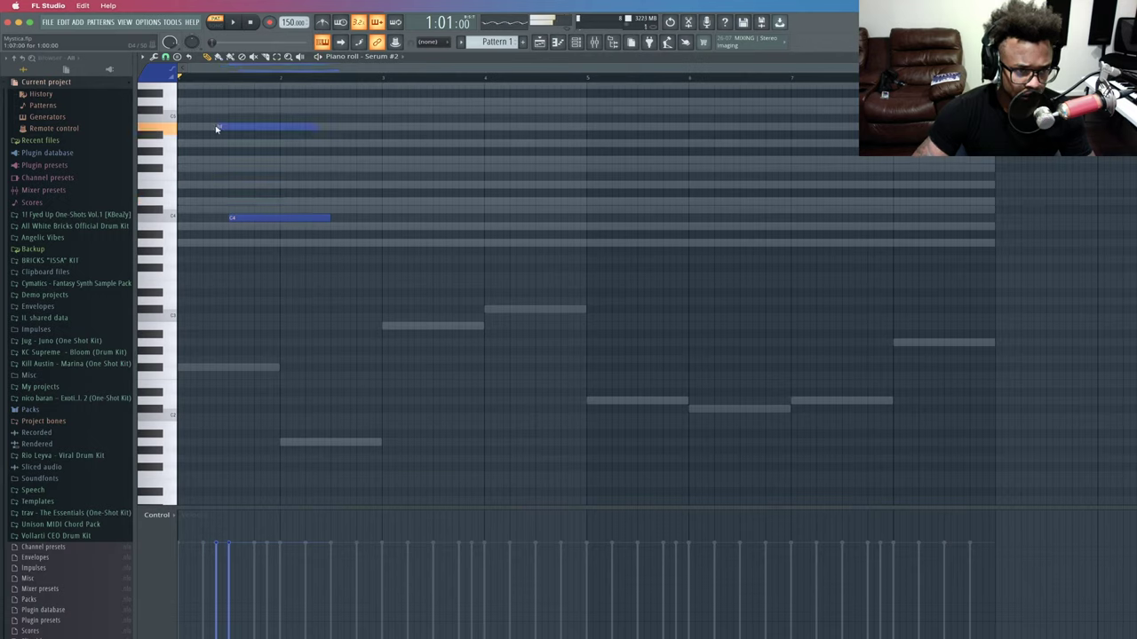
{"action": "key", "text": "space"}
{"action": "key", "text": "space"}
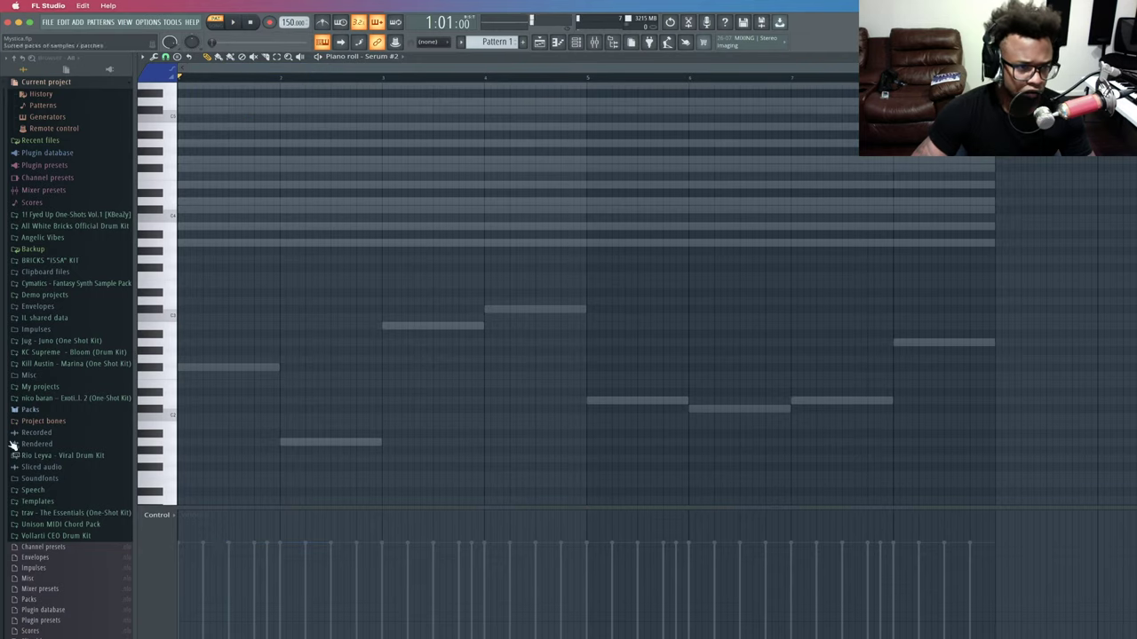
Browse the Synths folder of Jug - Juno (One Shot Kit) and add Jug - Leverage Synth as a new channel below Serum #2.
{"action": "left_click", "coordinate": [69, 342]}
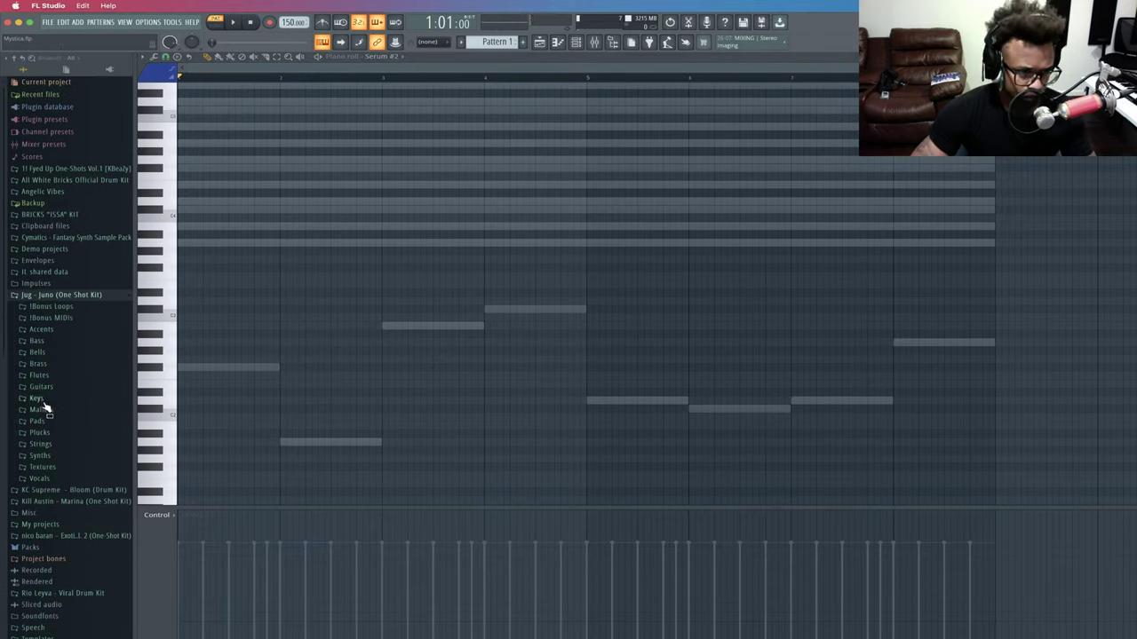
{"action": "left_click", "coordinate": [50, 456]}
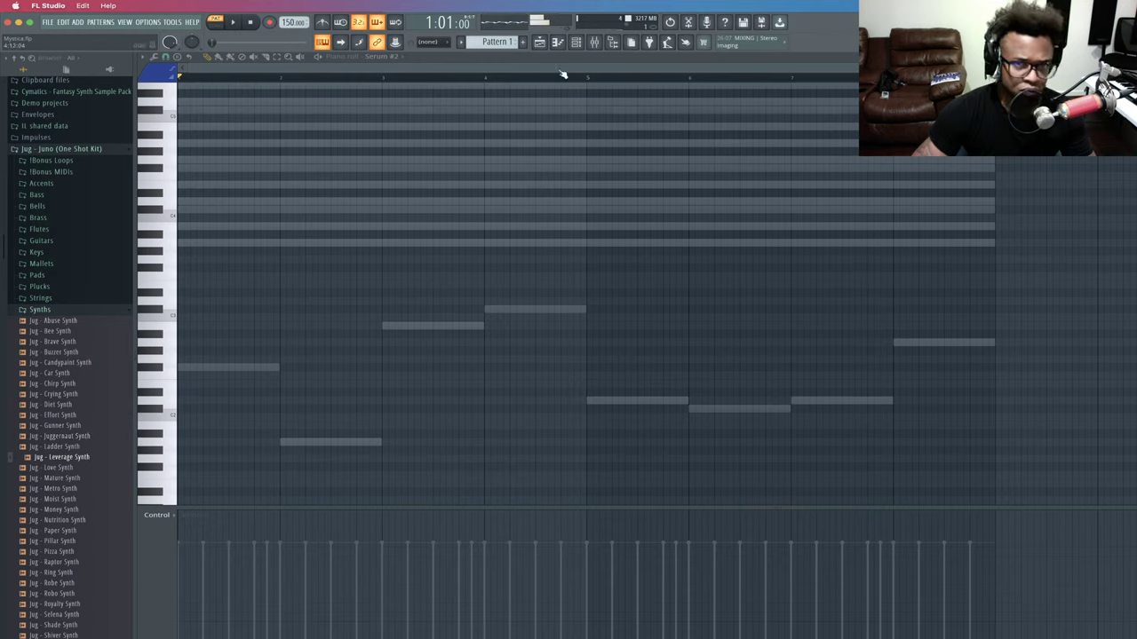
{"action": "left_click", "coordinate": [577, 42]}
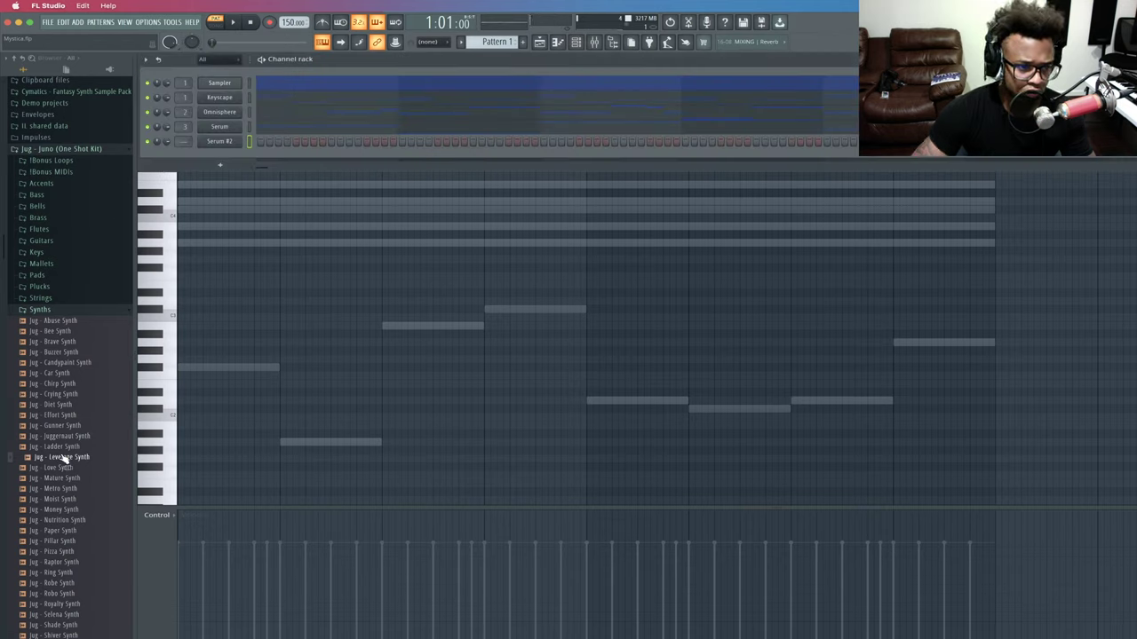
{"action": "left_click_drag", "start_coordinate": [236, 156], "coordinate": [228, 157]}
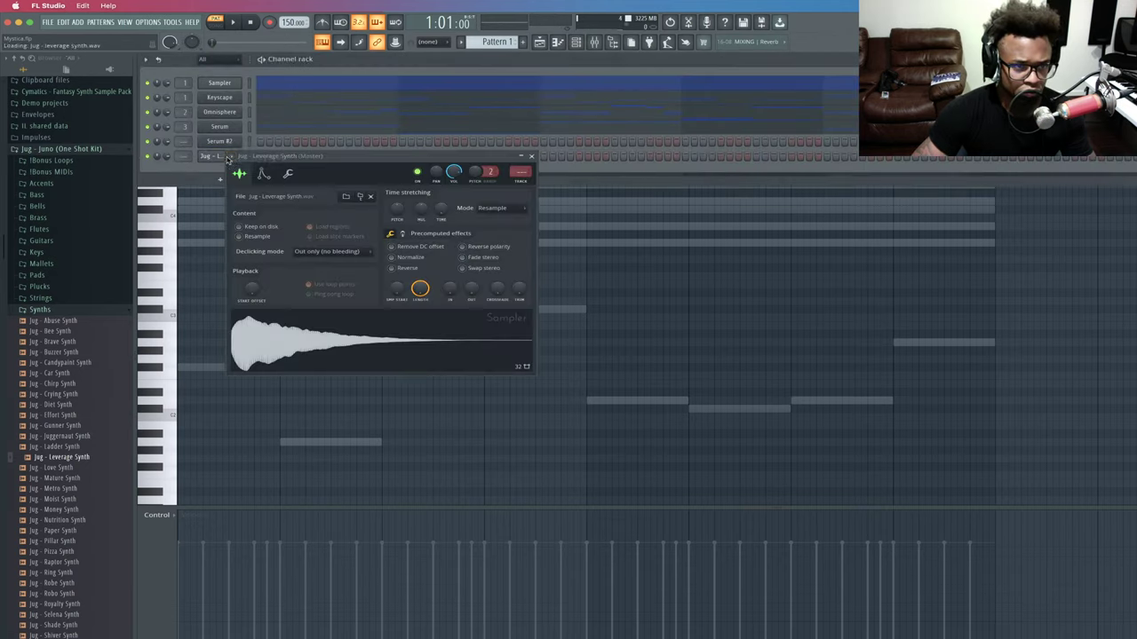
Open the Leverage Synth sample in the Edison audio editor, detect its pitch, and close the editor.
{"action": "right_click", "coordinate": [297, 357]}
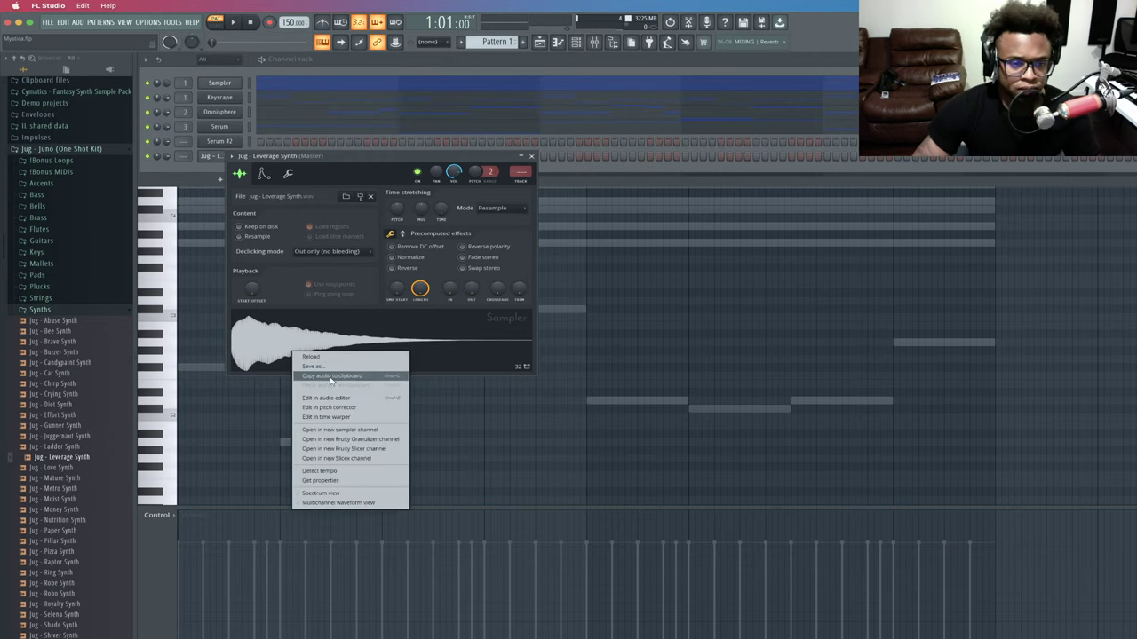
{"action": "left_click", "coordinate": [326, 398]}
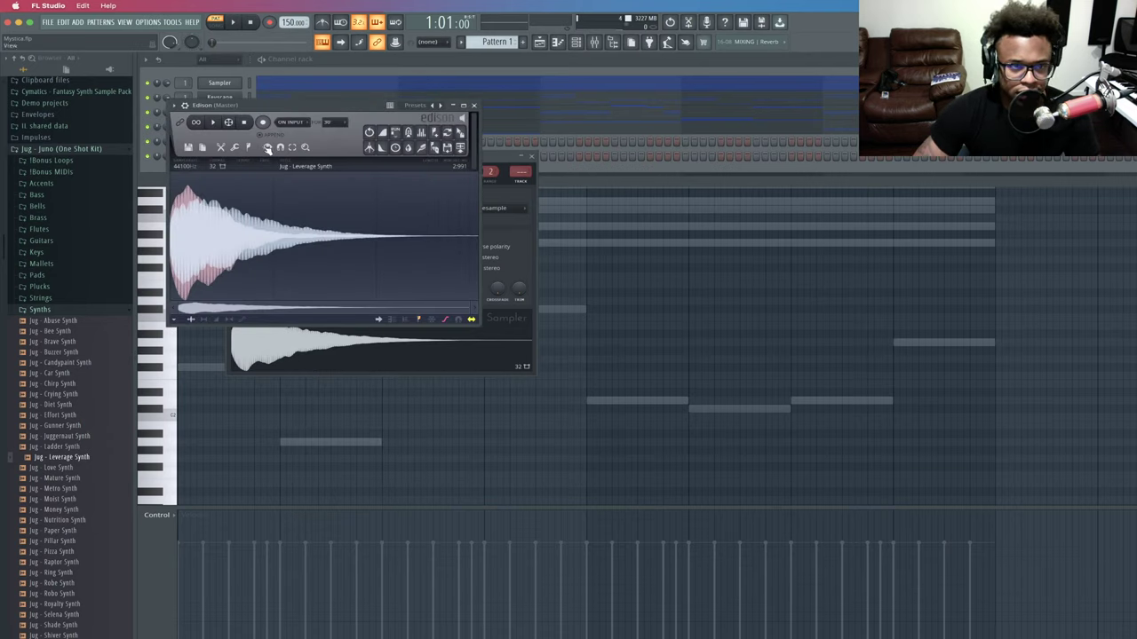
{"action": "left_click", "coordinate": [250, 148]}
{"action": "left_click", "coordinate": [299, 288]}
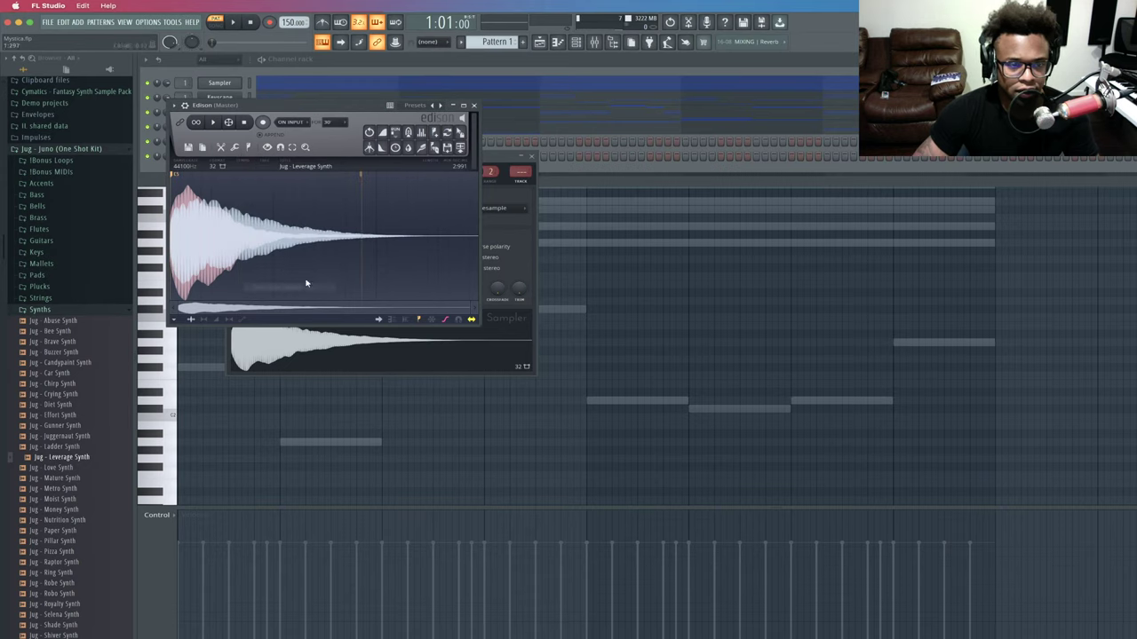
{"action": "left_click", "coordinate": [474, 106]}
Check the root note in the Leverage Synth's envelope settings, return to the sample settings, and close the channel window.
{"action": "key", "text": "F9"}
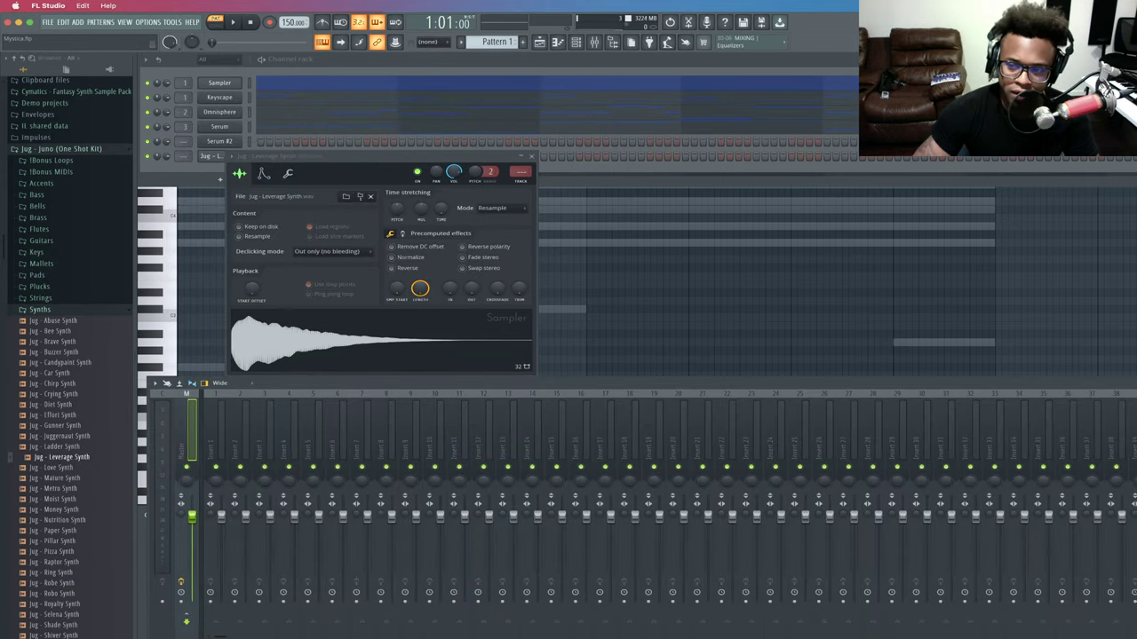
{"action": "left_click", "coordinate": [754, 374]}
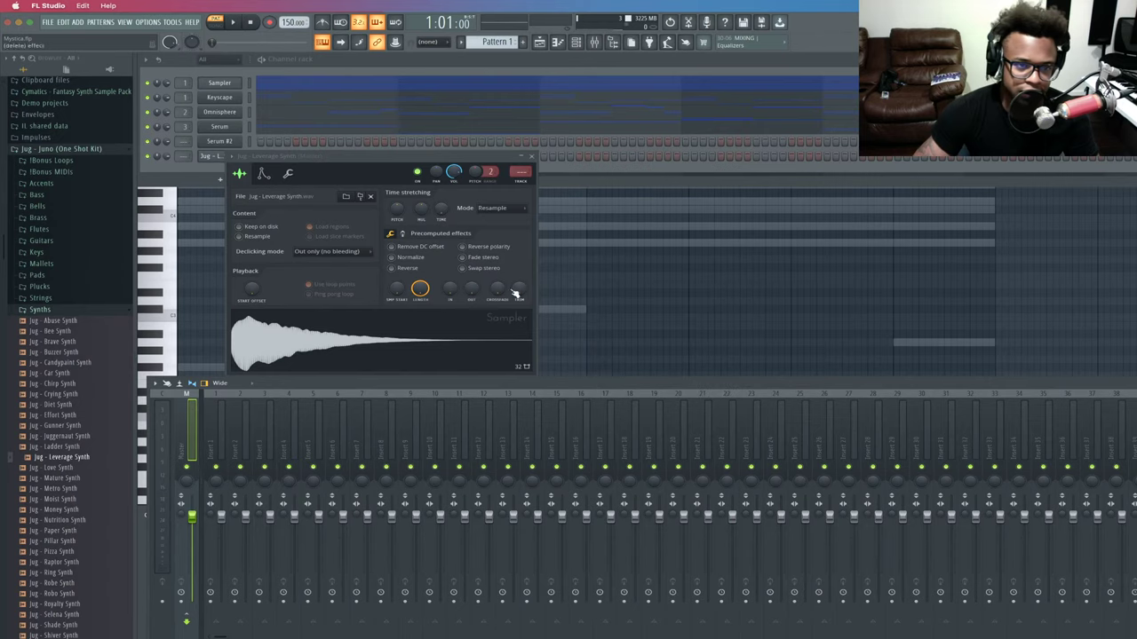
{"action": "left_click", "coordinate": [271, 177]}
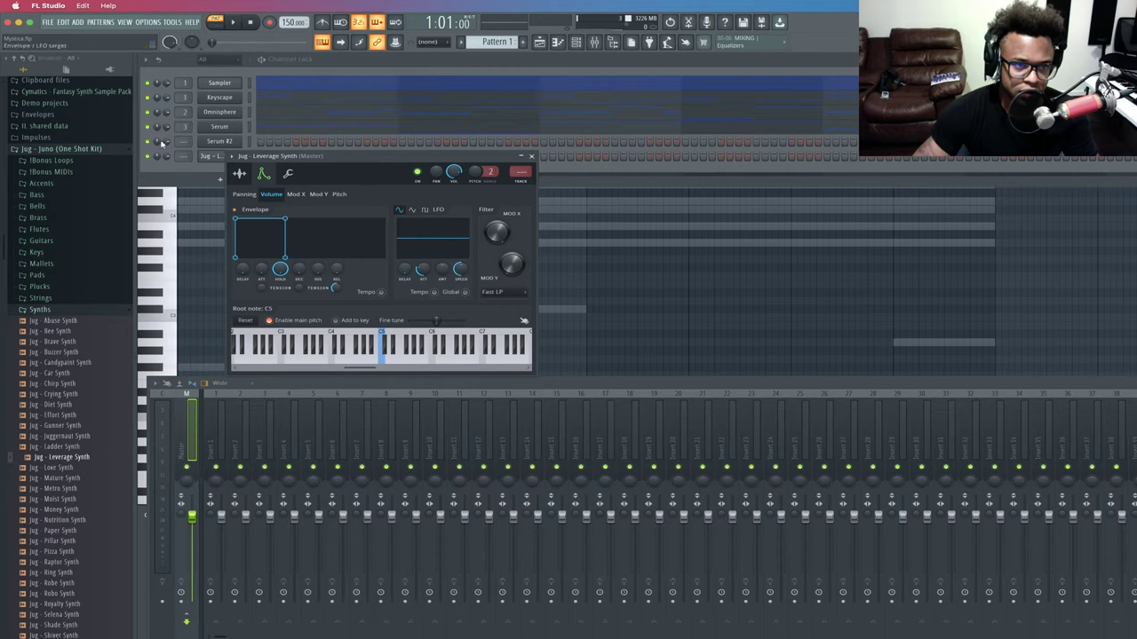
{"action": "left_click", "coordinate": [239, 172]}
{"action": "left_click", "coordinate": [531, 157]}
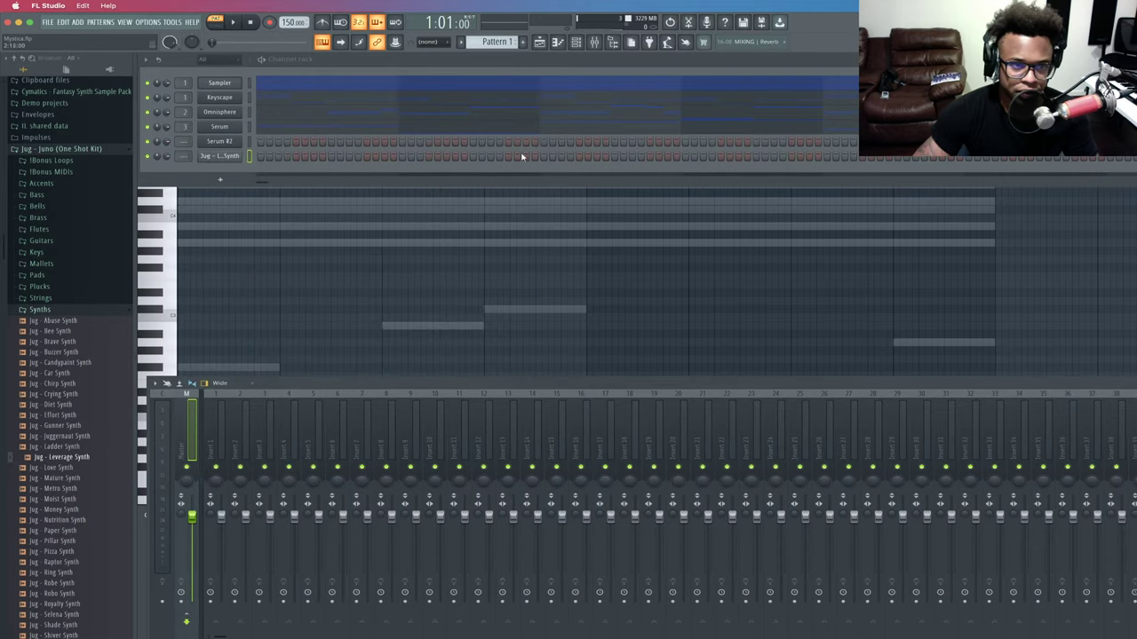
Open the piano roll for Jug - Leverage Synth and place a one-bar F#4 note starting at 1:05, auditioning it with the pattern.
{"action": "left_click", "coordinate": [555, 46]}
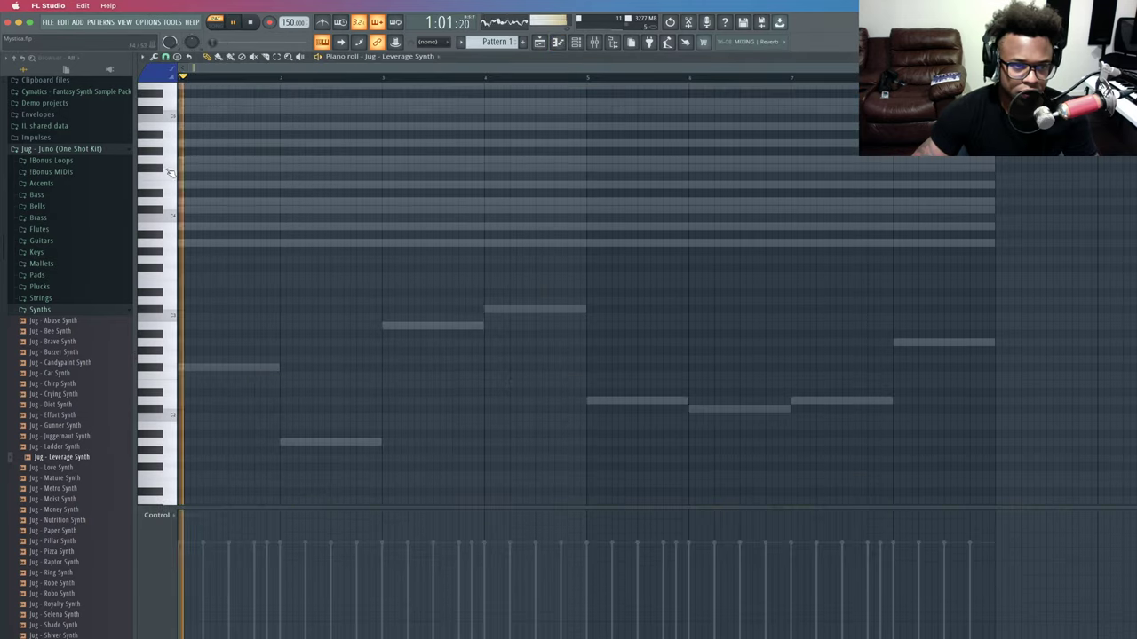
{"action": "key", "text": "space"}
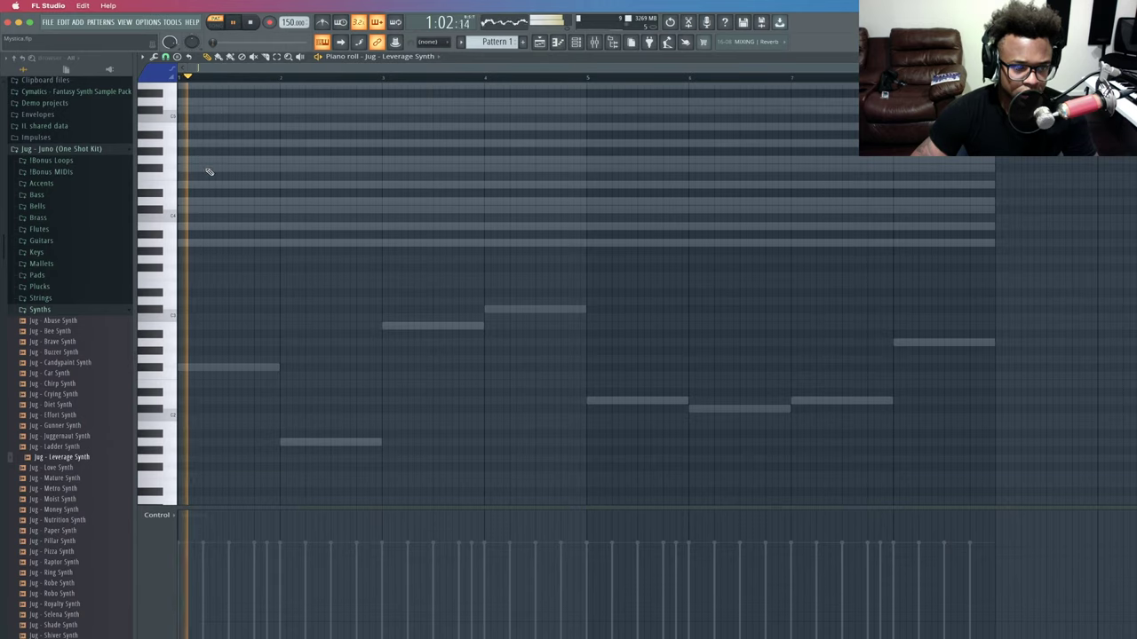
{"action": "key", "text": "space"}
{"action": "left_click", "coordinate": [204, 168]}
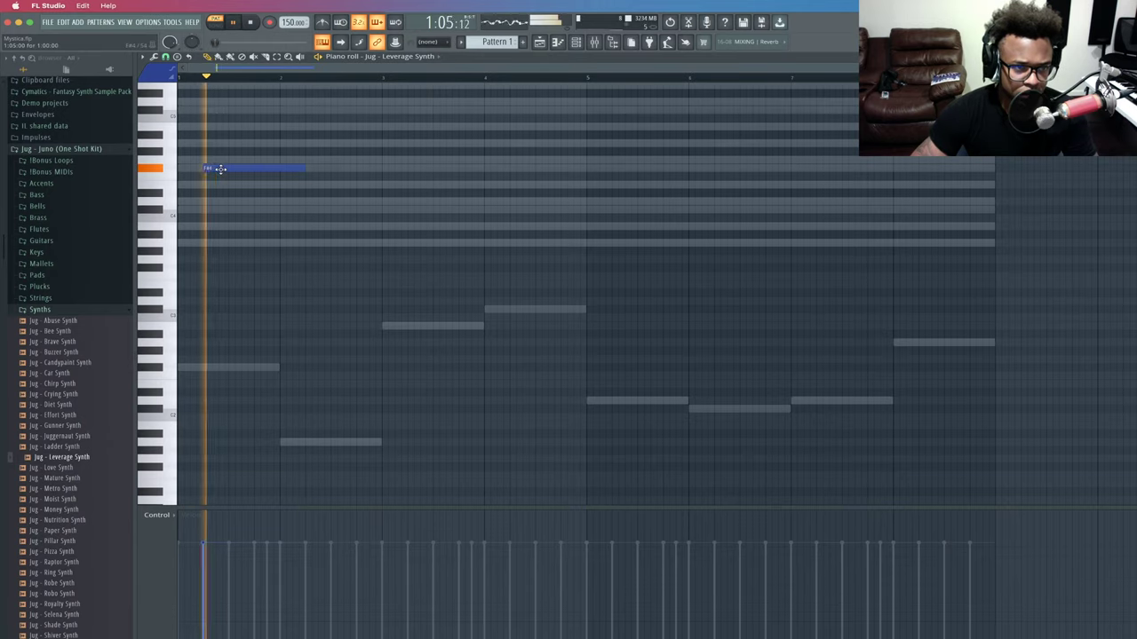
{"action": "key", "text": "space"}
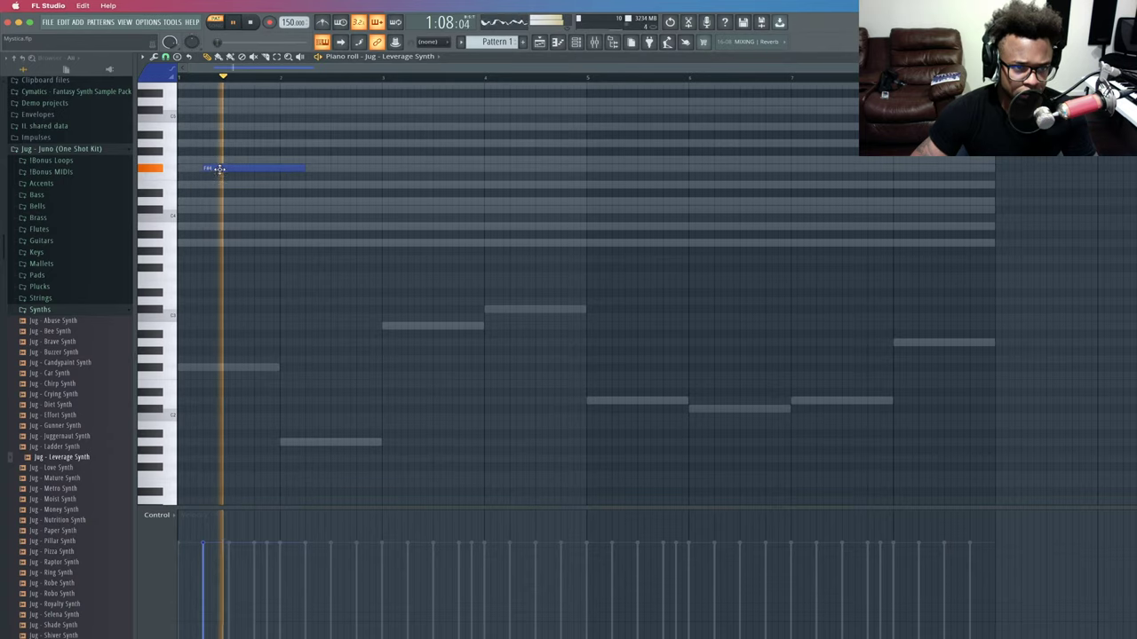
Add a one-bar A4 note starting at 1:09, turn it into a slide note in its properties, and audition it.
{"action": "key", "text": "space"}
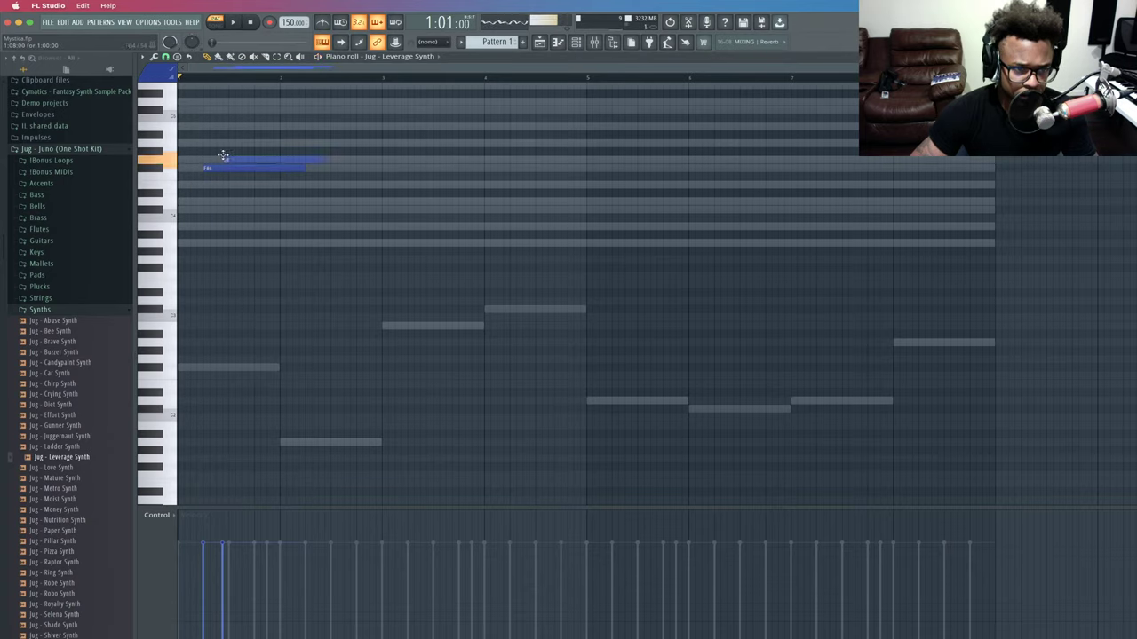
{"action": "key", "text": "space"}
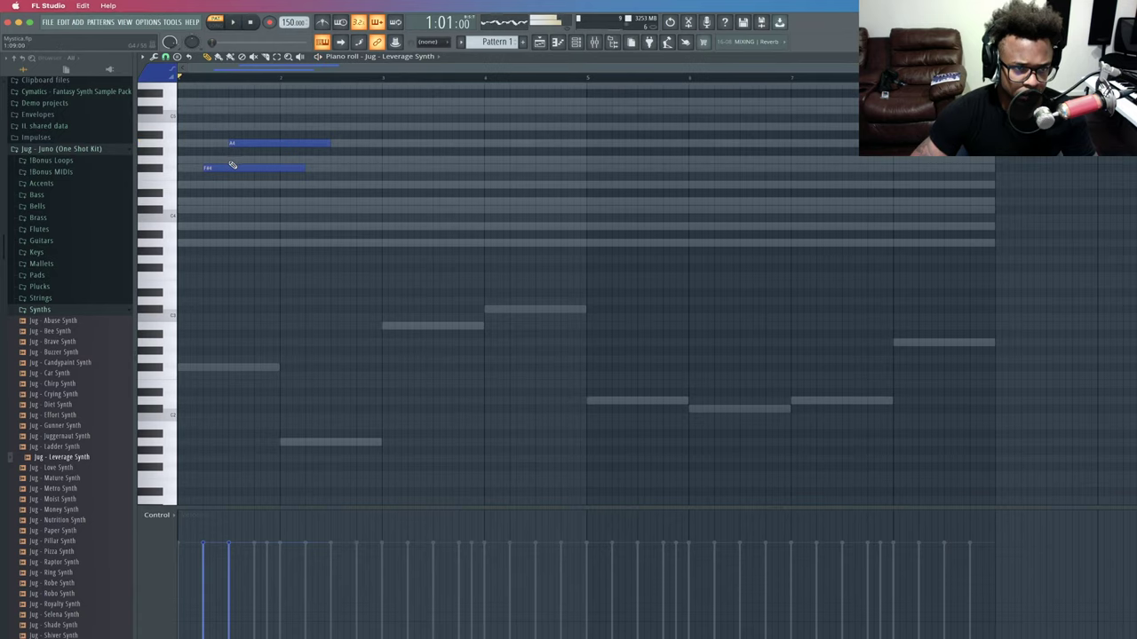
{"action": "double_click", "coordinate": [235, 145]}
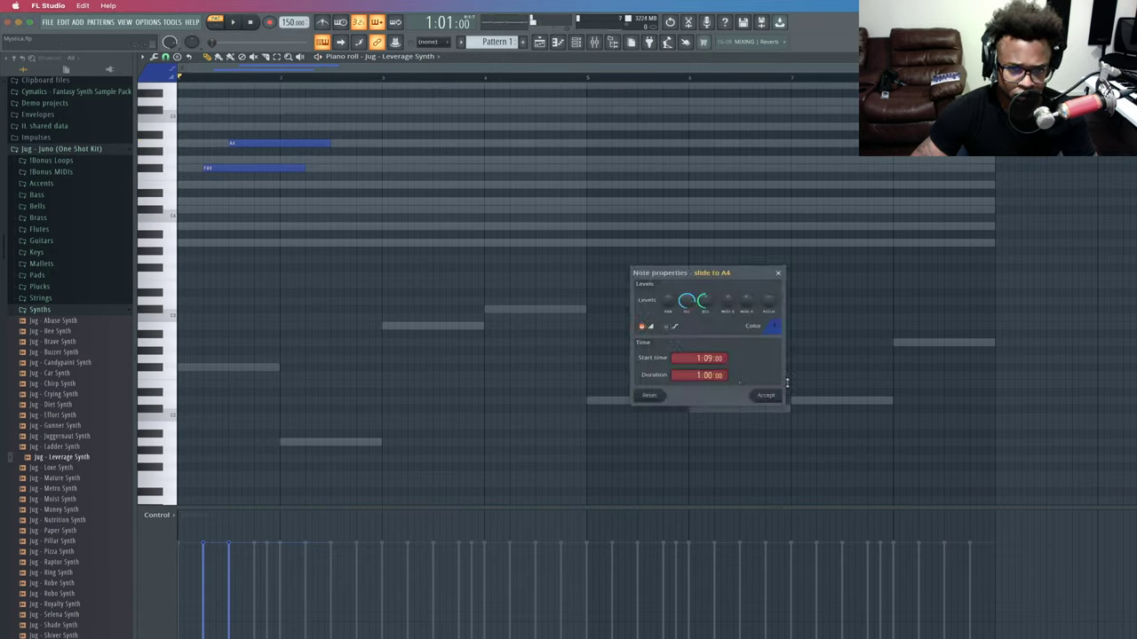
{"action": "left_click", "coordinate": [766, 396]}
{"action": "key", "text": "space"}
{"action": "key", "text": "space"}
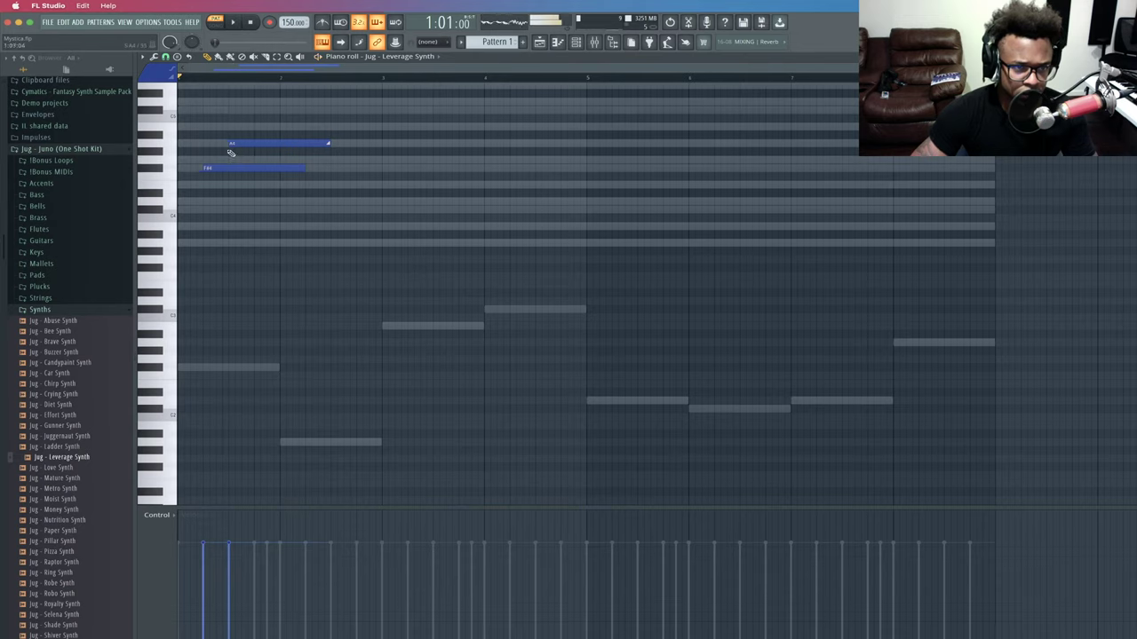
Move the A4 slide note to start at 1:05 and shorten it to about six steps, auditioning the slide between adjustments.
{"action": "left_click_drag", "start_coordinate": [229, 145], "coordinate": [227, 149]}
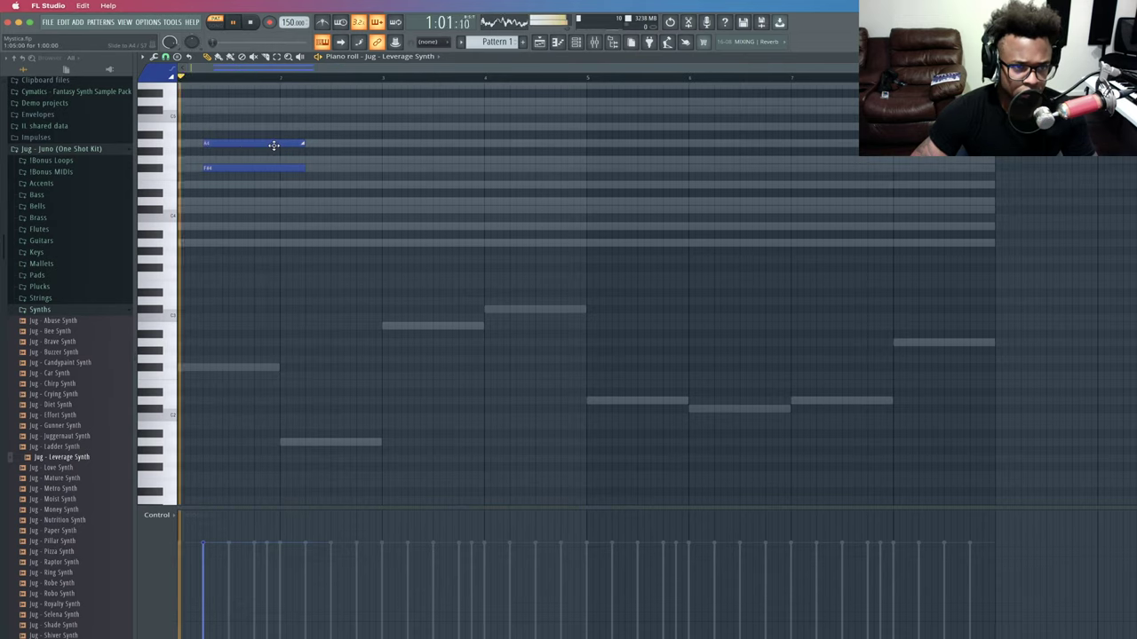
{"action": "key", "text": "space"}
{"action": "left_click_drag", "start_coordinate": [281, 146], "coordinate": [277, 146]}
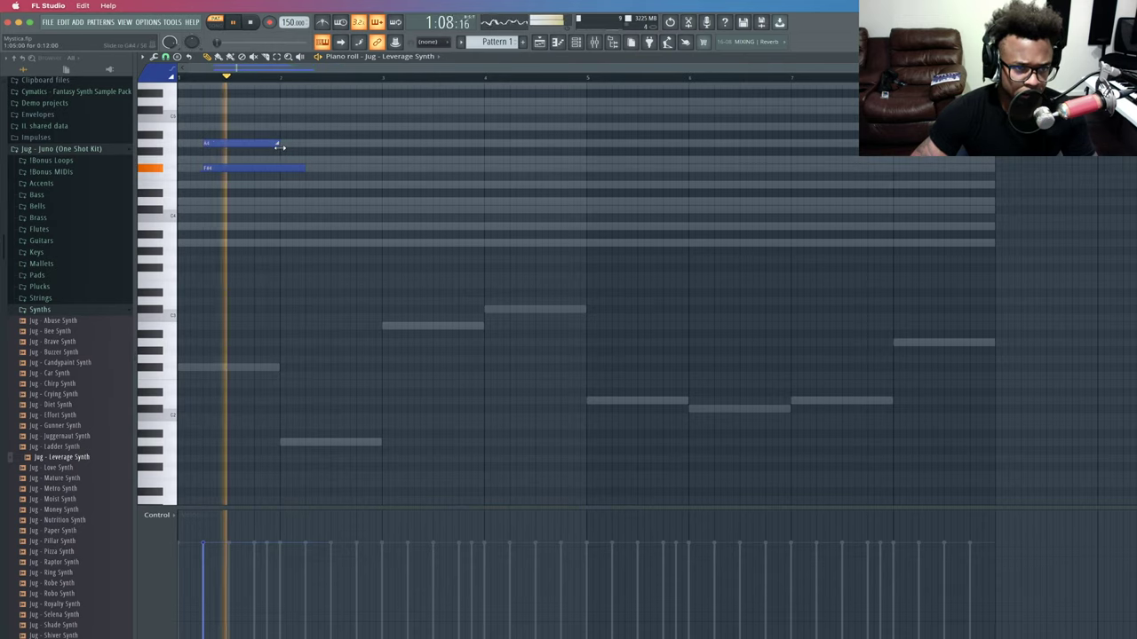
{"action": "key", "text": "space"}
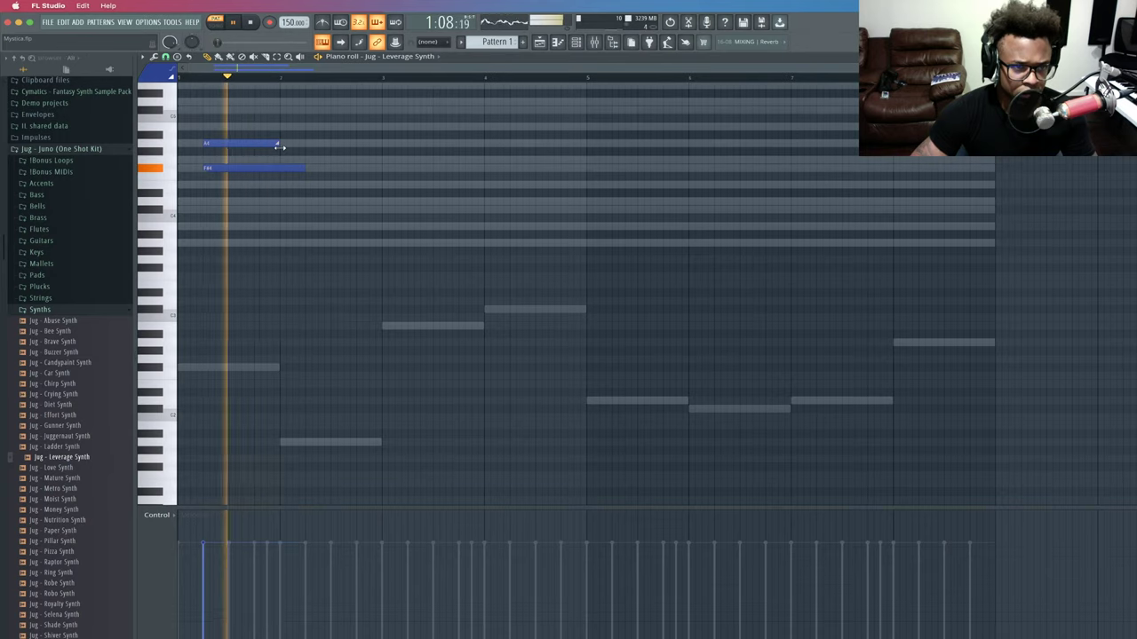
{"action": "left_click_drag", "start_coordinate": [279, 146], "coordinate": [254, 147]}
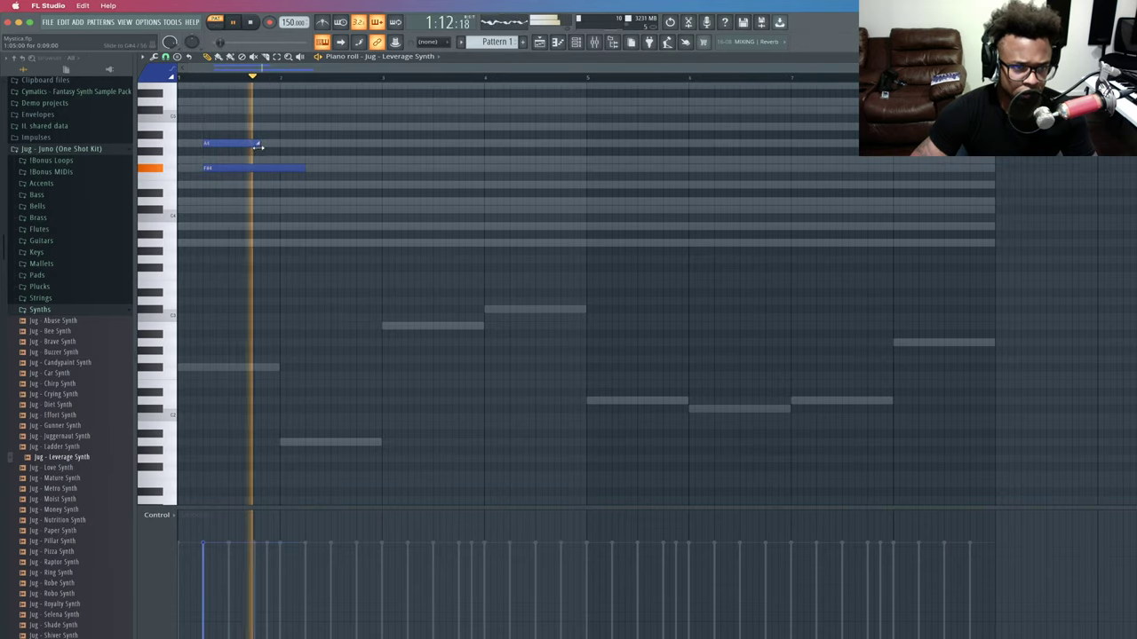
{"action": "key", "text": "space"}
{"action": "key", "text": "space"}
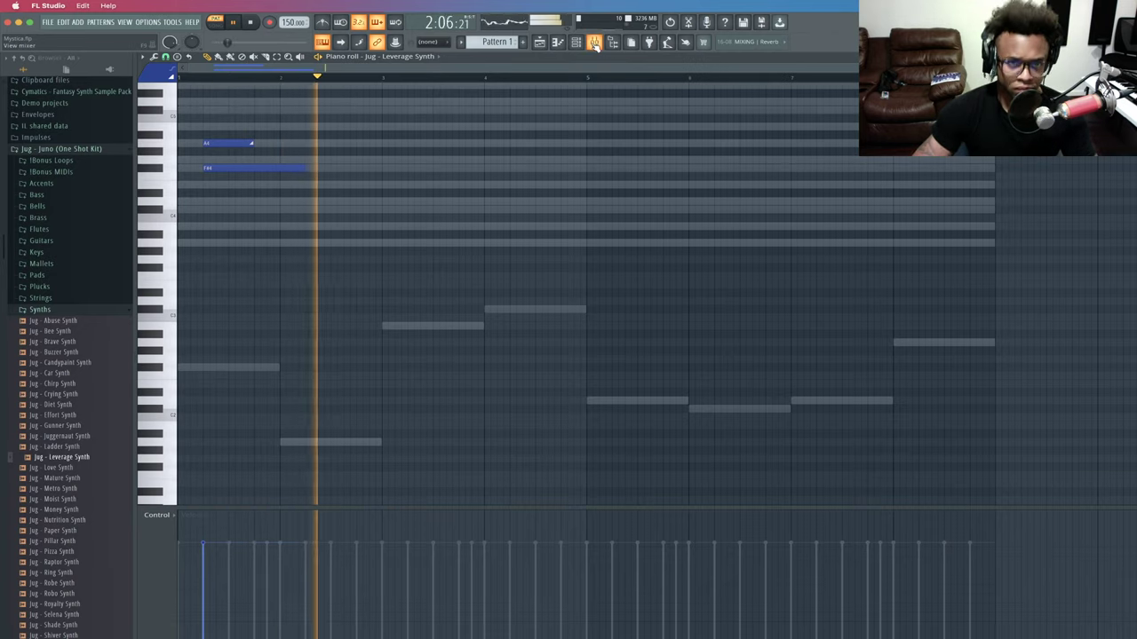
{"action": "left_click_drag", "start_coordinate": [251, 144], "coordinate": [241, 144]}
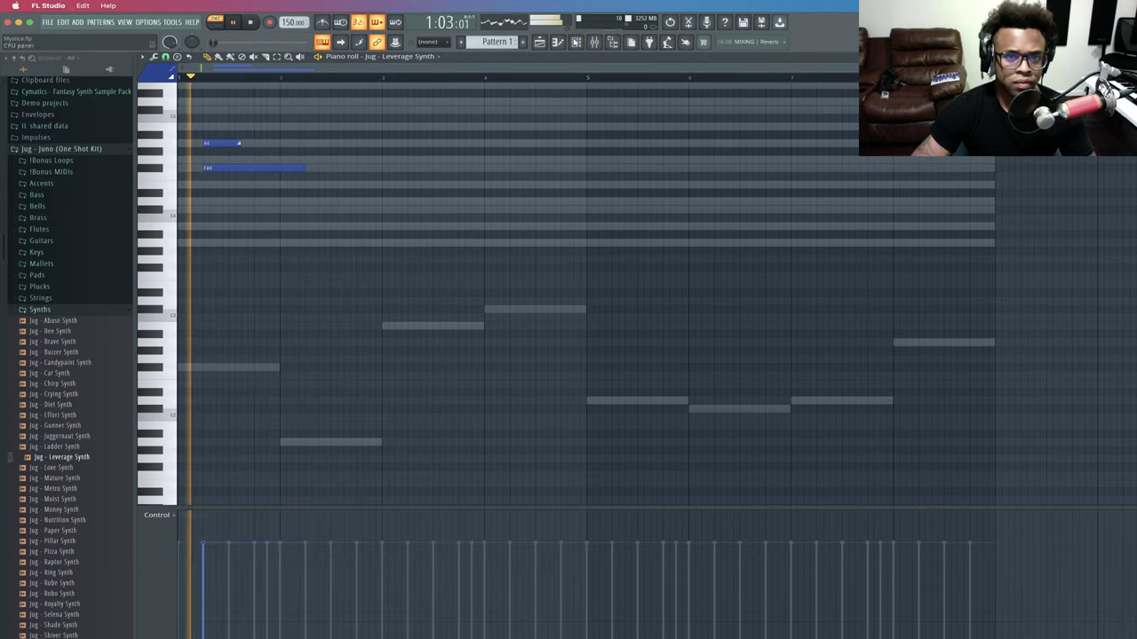
{"action": "key", "text": "space"}
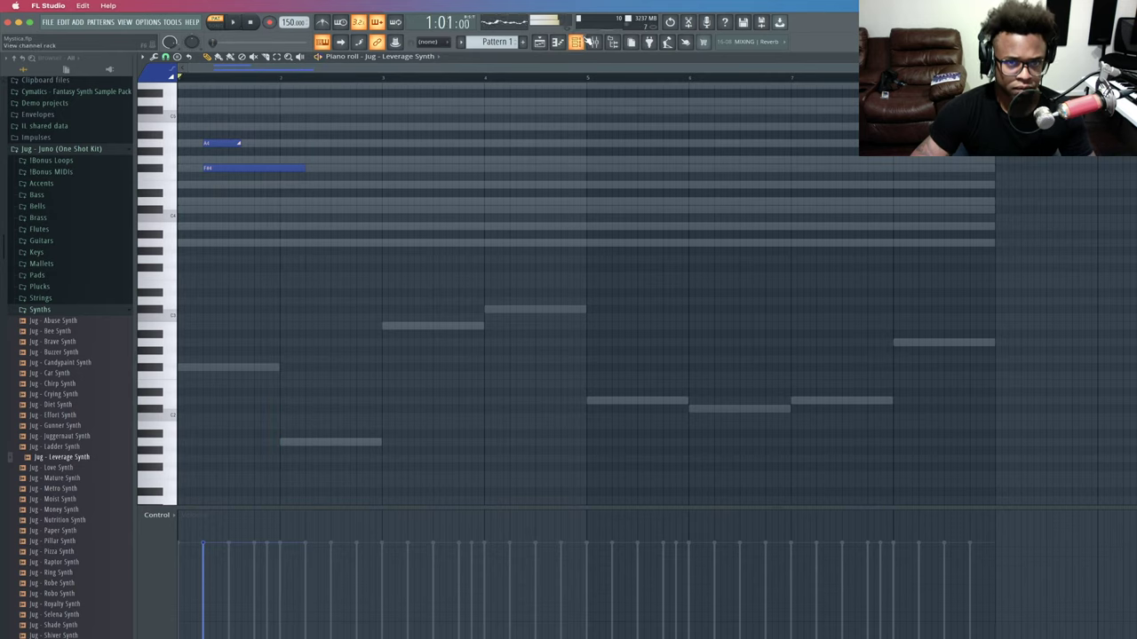
Play the pattern from the start and bring up the mixer and the channel rack during playback.
{"action": "key", "text": "space"}
{"action": "left_click", "coordinate": [577, 42]}
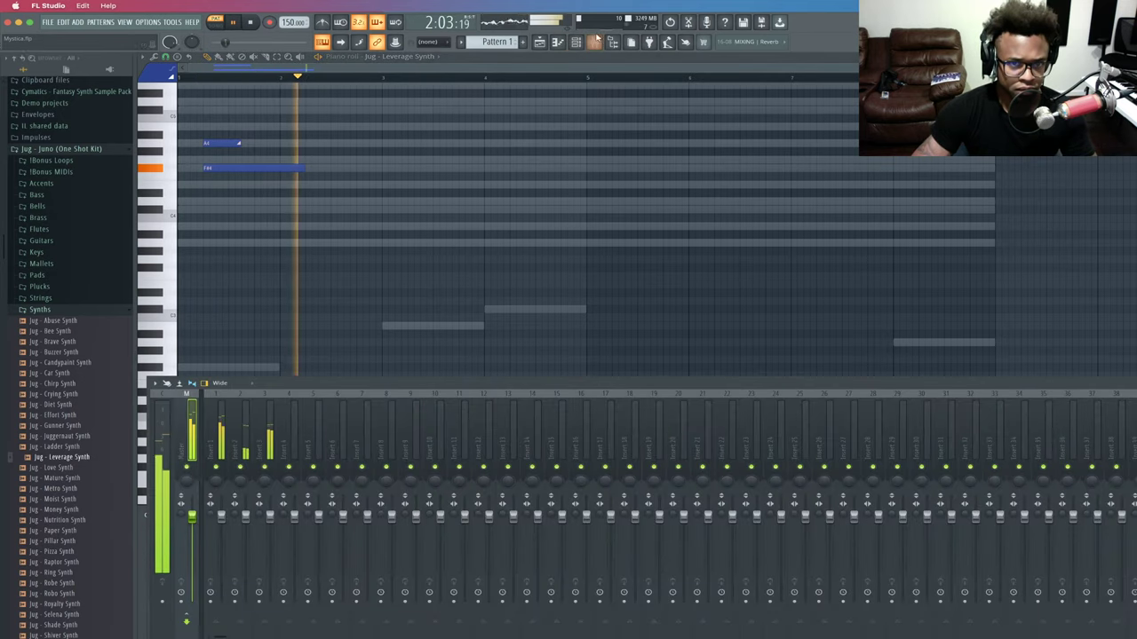
{"action": "left_click", "coordinate": [577, 43]}
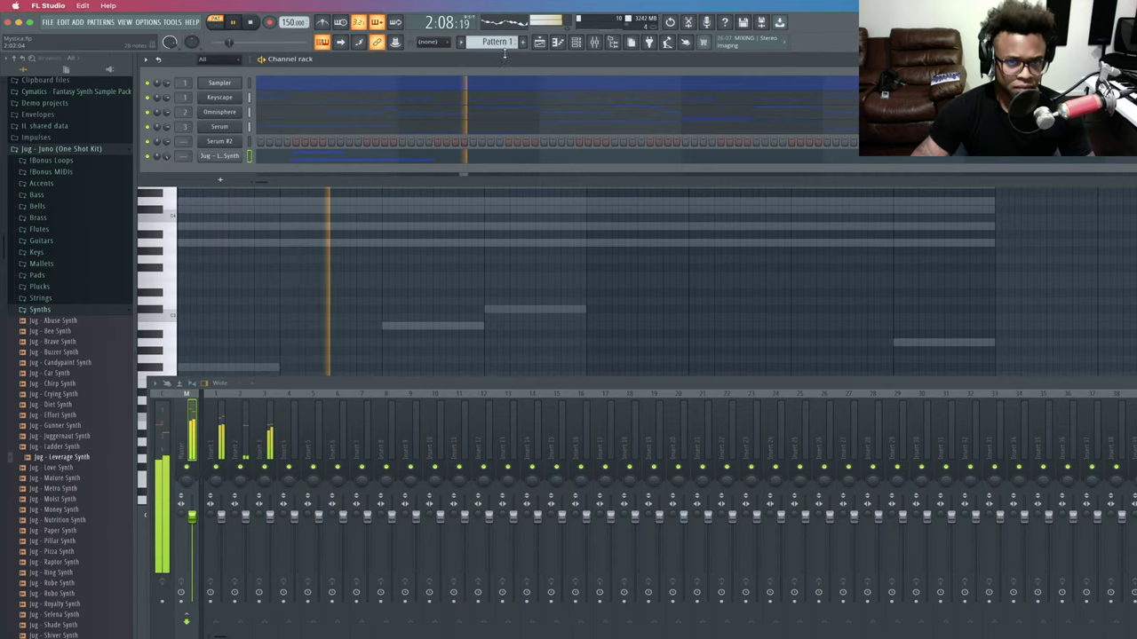
Add a one-bar A4 note and a six-step B4 slide note to Jug - Leverage Synth, both starting at 3:05, and audition them.
{"action": "left_click", "coordinate": [563, 43]}
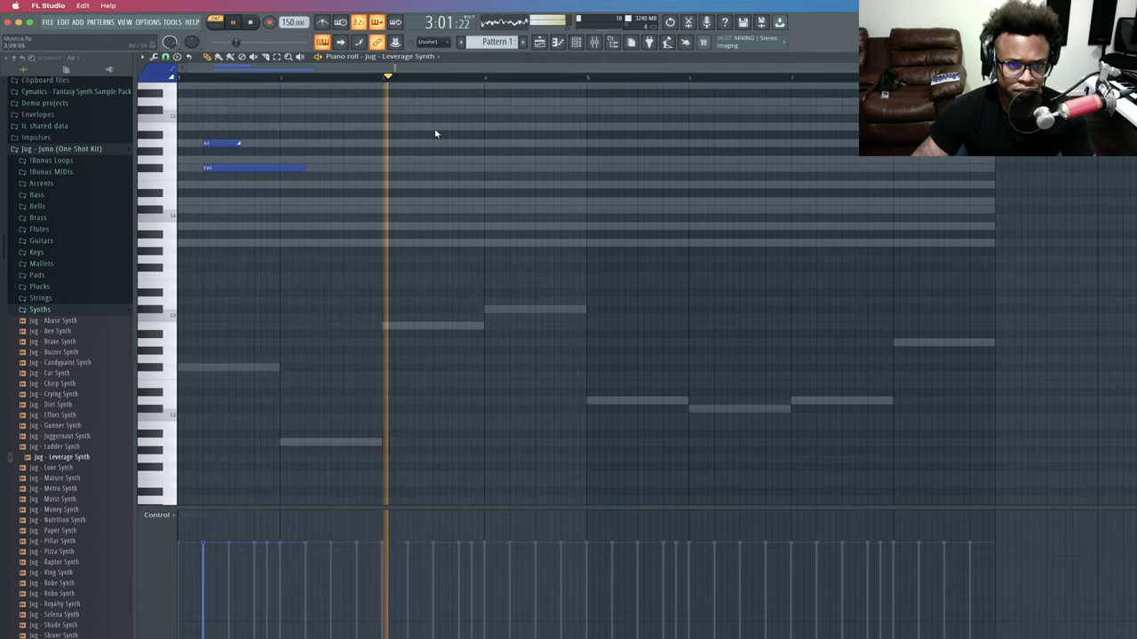
{"action": "key", "text": "space"}
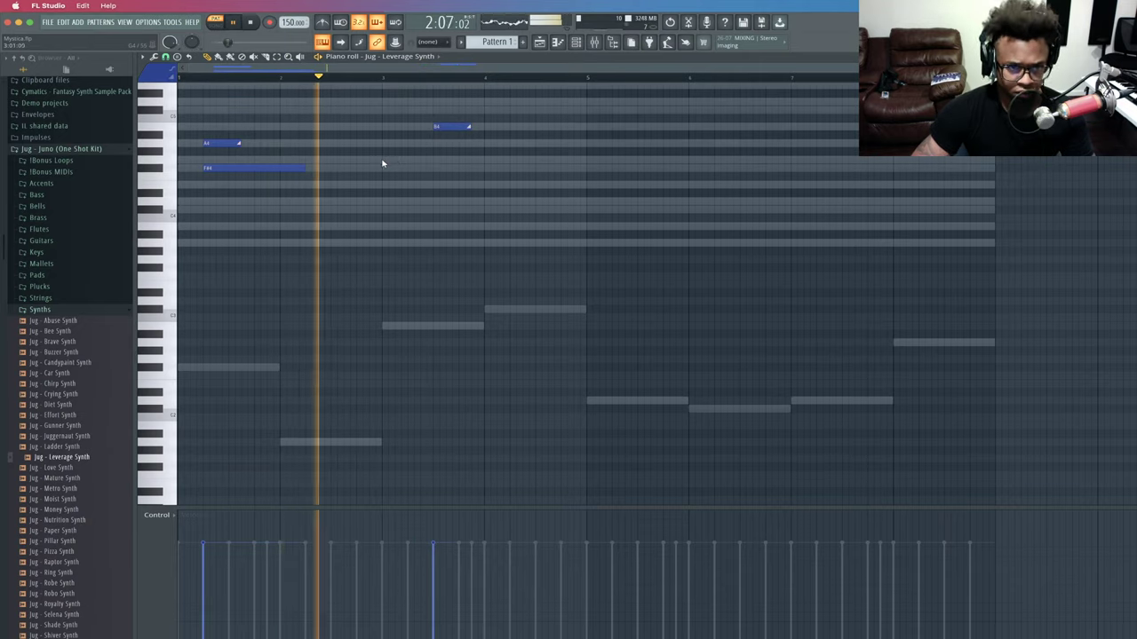
{"action": "key", "text": "space"}
{"action": "left_click", "coordinate": [406, 159]}
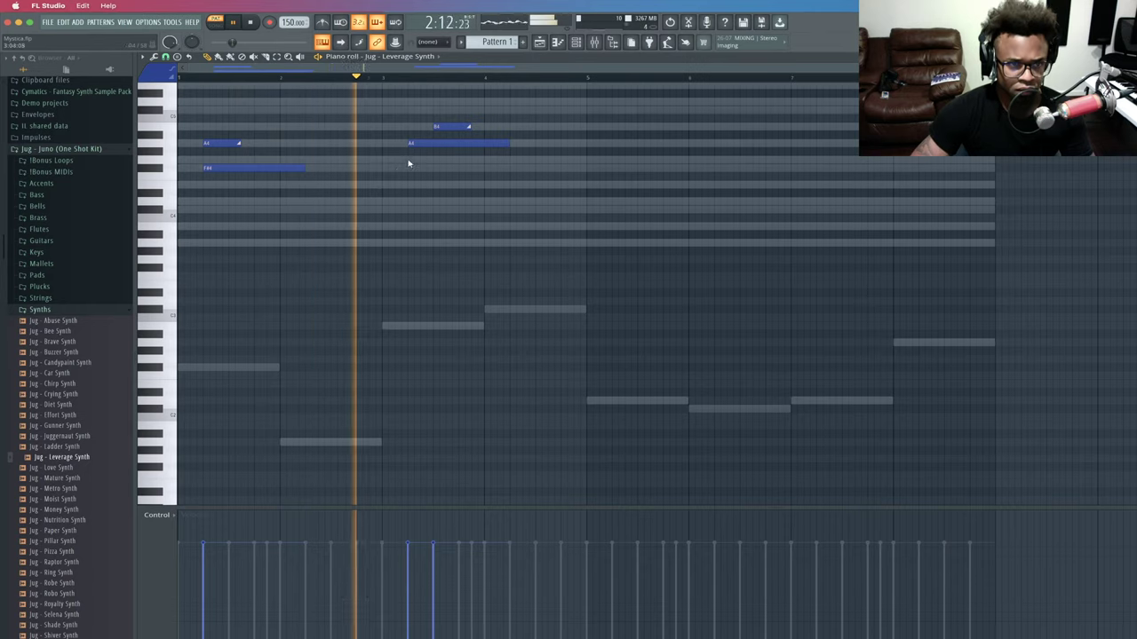
{"action": "key", "text": "space"}
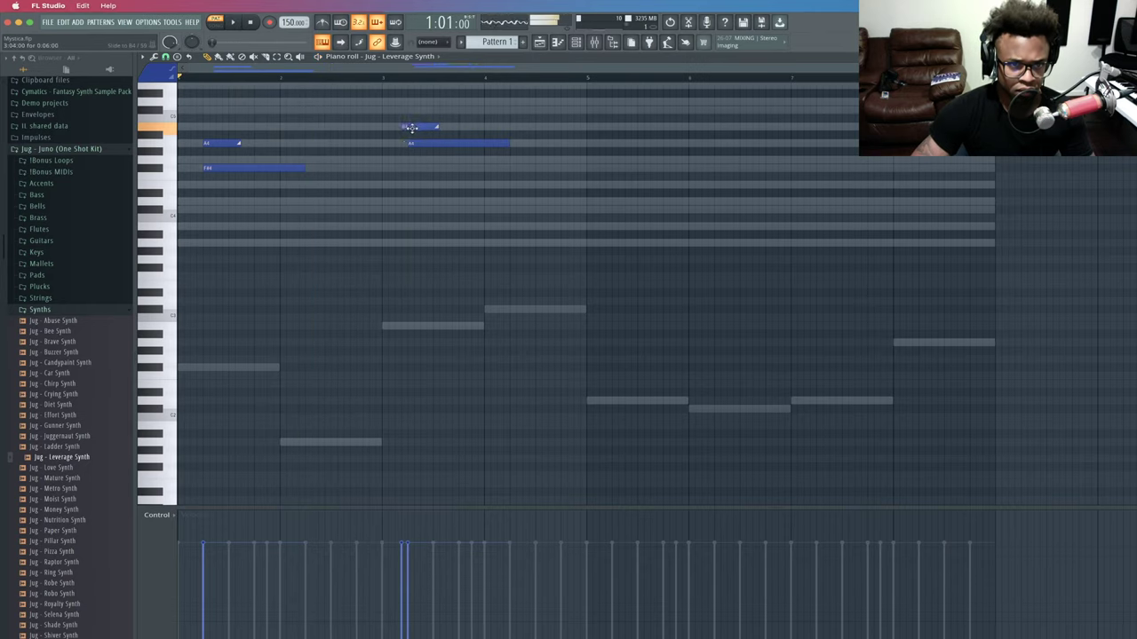
{"action": "left_click_drag", "start_coordinate": [412, 128], "coordinate": [417, 127]}
{"action": "key", "text": "space"}
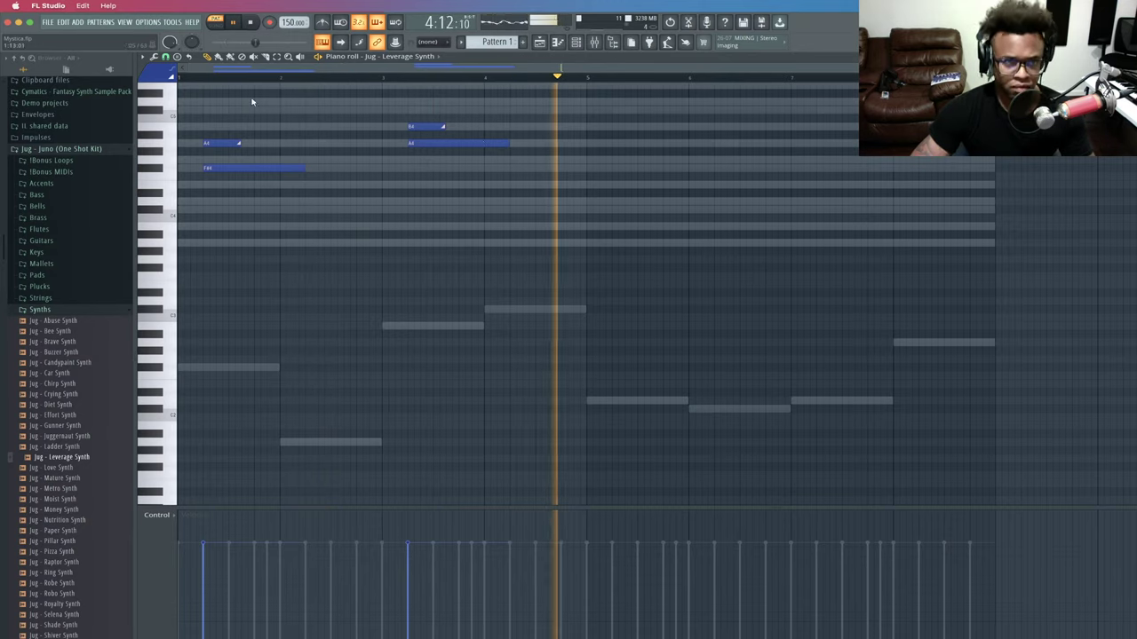
Move the A4 slide note to start at 1:06 and the B4 slide note to start at 3:06, auditioning the pattern.
{"action": "left_click_drag", "start_coordinate": [230, 144], "coordinate": [238, 143]}
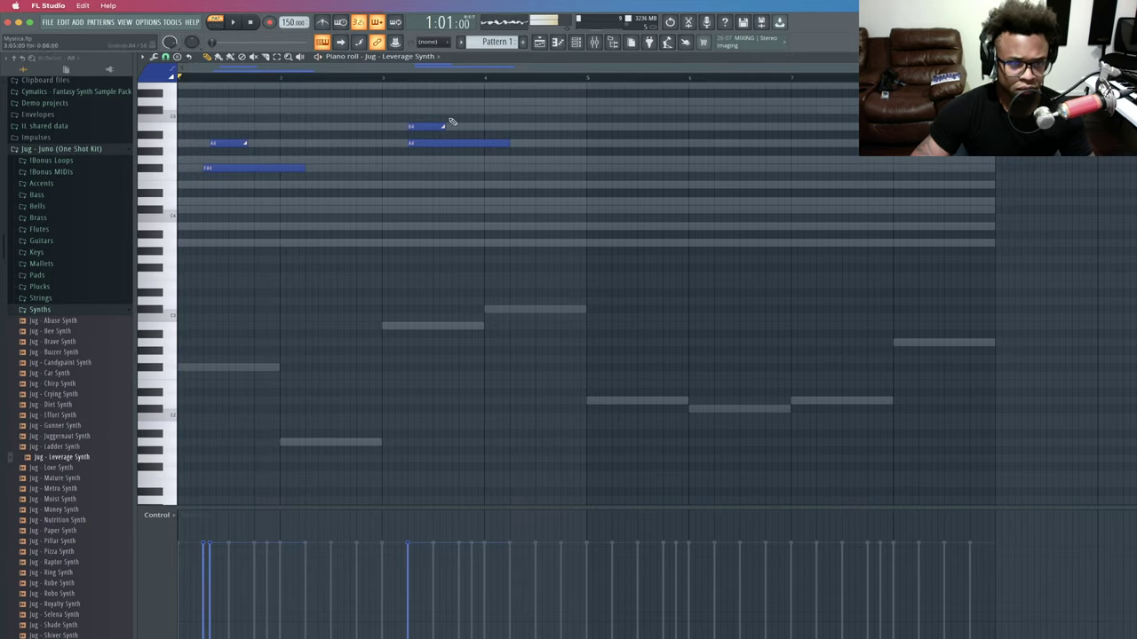
{"action": "left_click", "coordinate": [592, 42]}
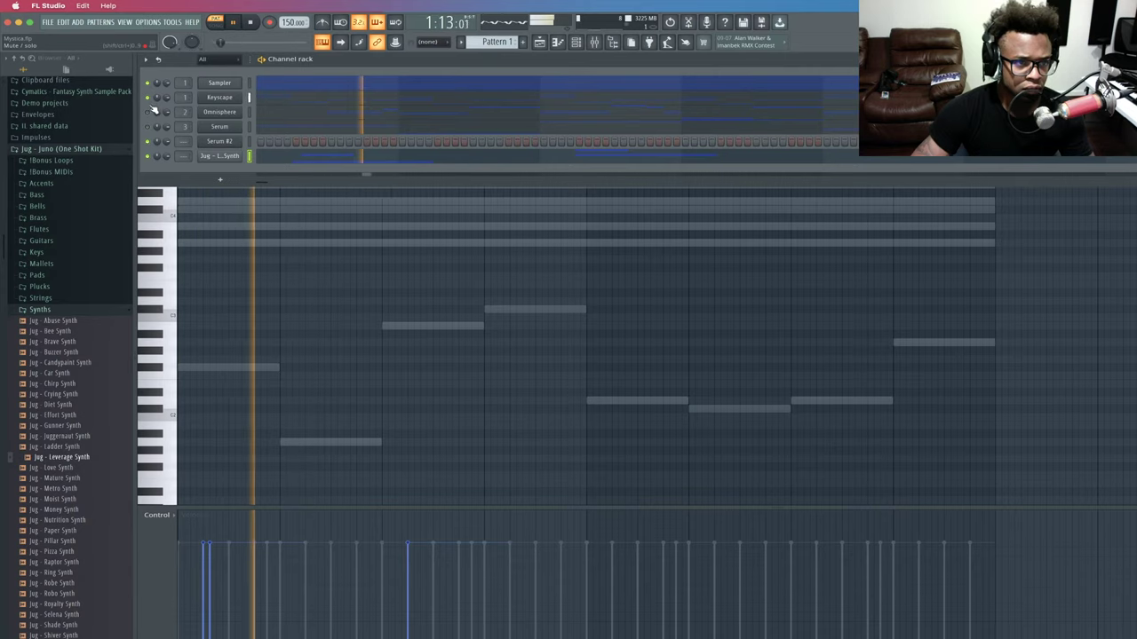
{"action": "key", "text": "space"}
{"action": "key", "text": "space"}
{"action": "key", "text": "F5"}
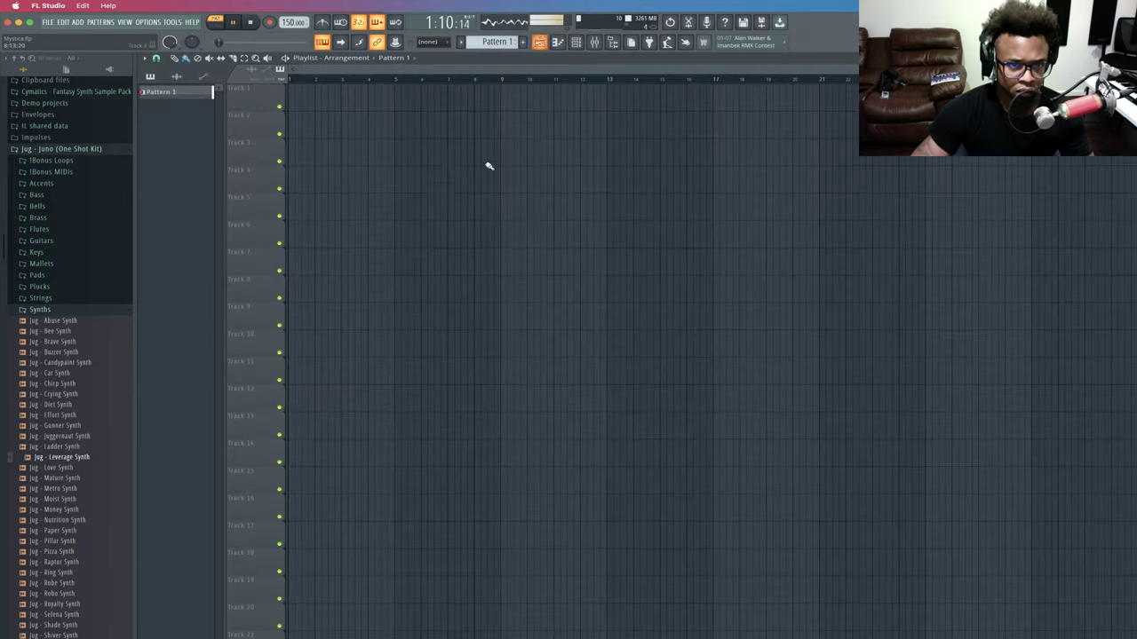
{"action": "left_click", "coordinate": [560, 43]}
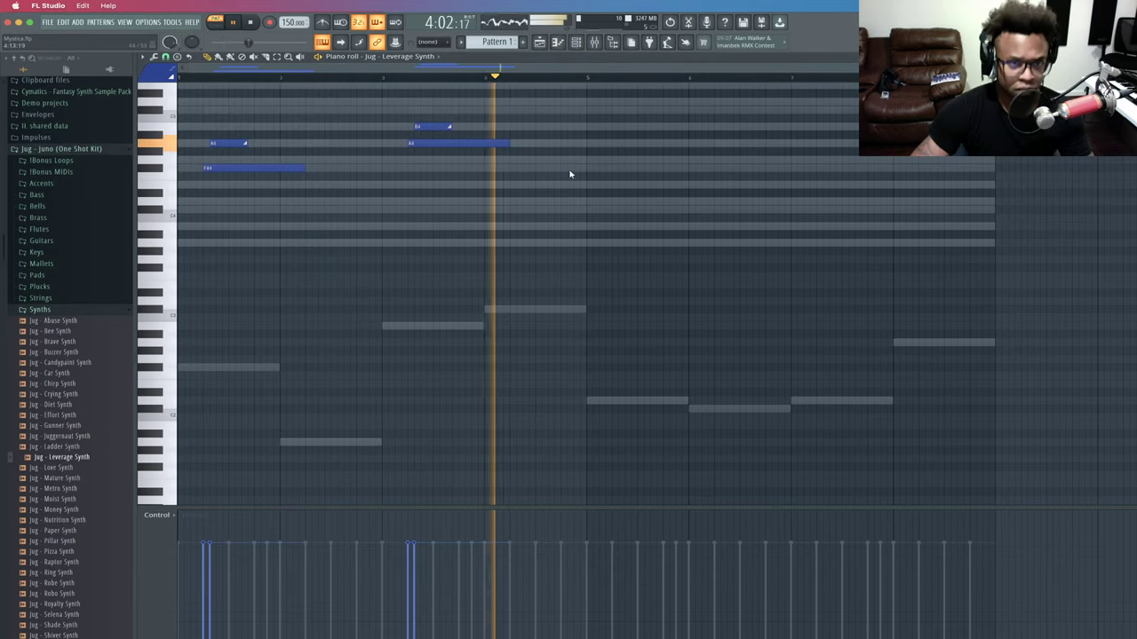
{"action": "key", "text": "space"}
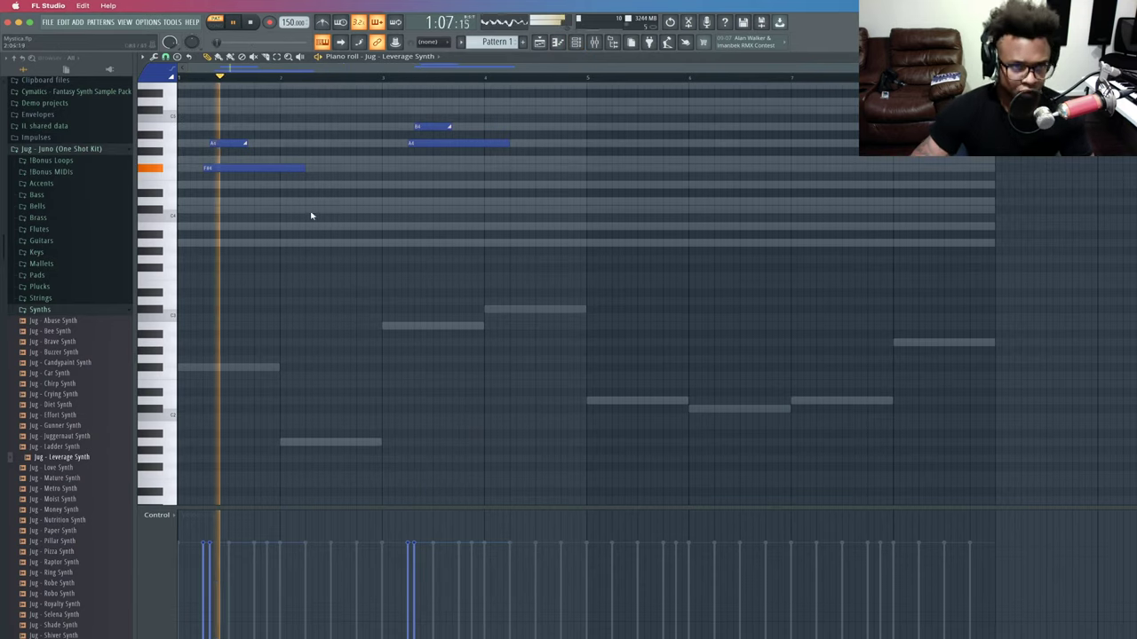
Add half-bar C#5 notes starting at 2:09 and 4:09, auditioning the lead between pitch and length adjustments.
{"action": "left_click", "coordinate": [331, 128]}
{"action": "key", "text": "space"}
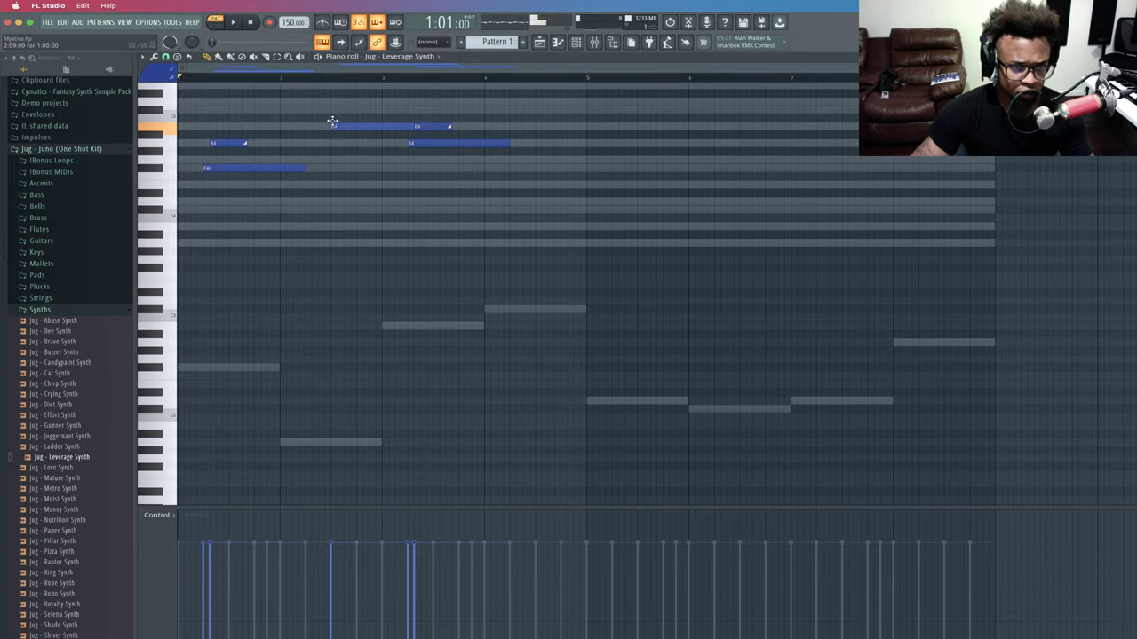
{"action": "left_click_drag", "start_coordinate": [332, 121], "coordinate": [331, 112]}
{"action": "key", "text": "space"}
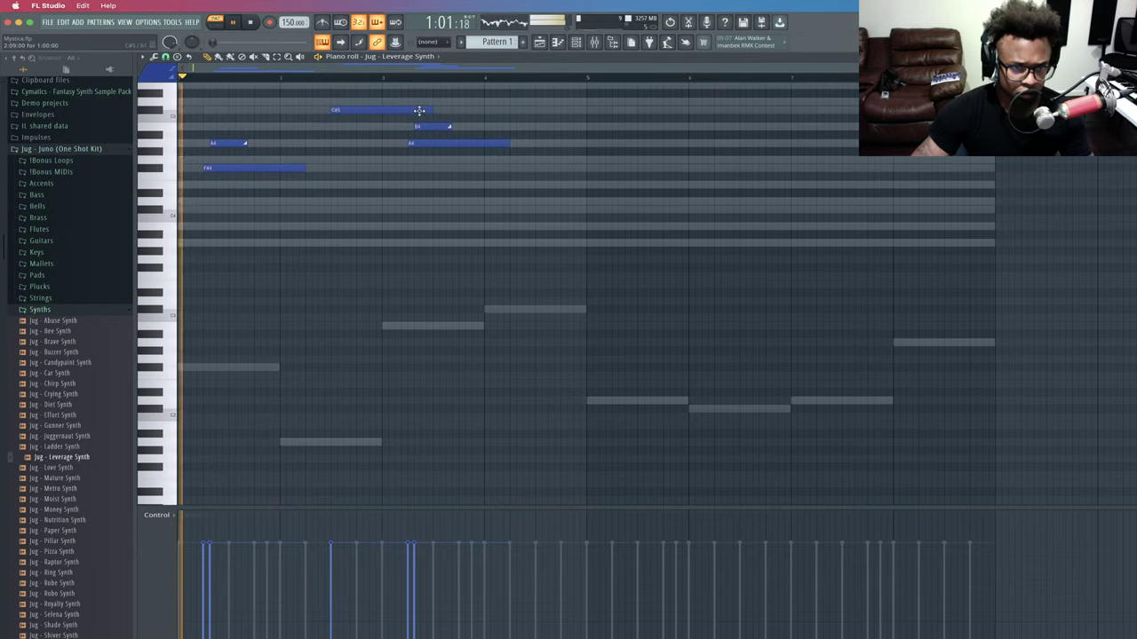
{"action": "left_click_drag", "start_coordinate": [430, 111], "coordinate": [364, 127]}
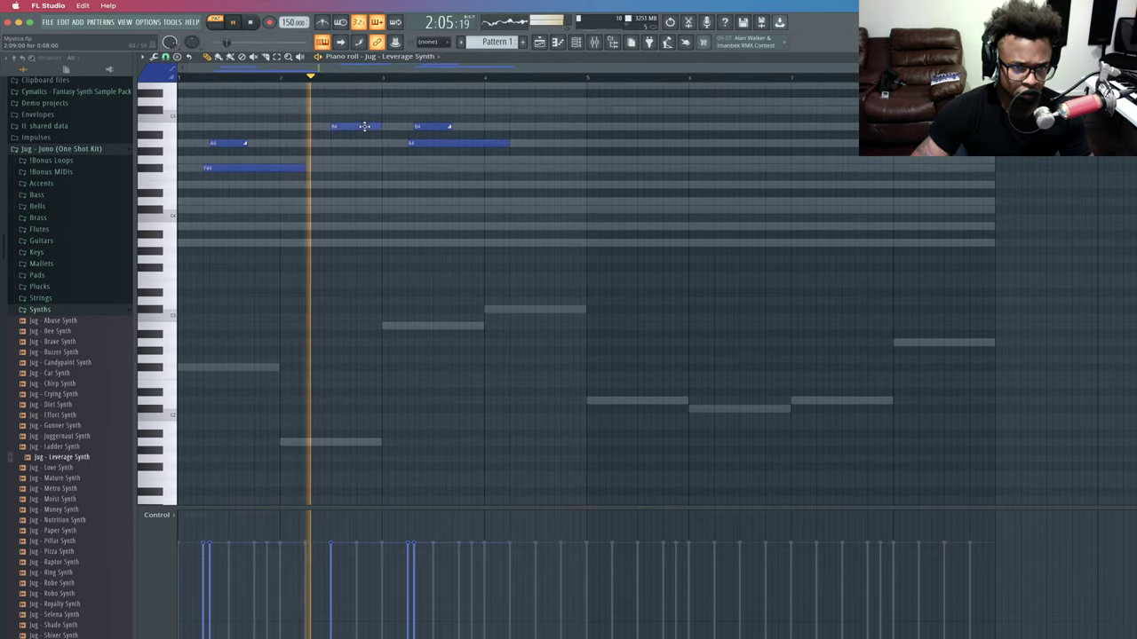
{"action": "key", "text": "space"}
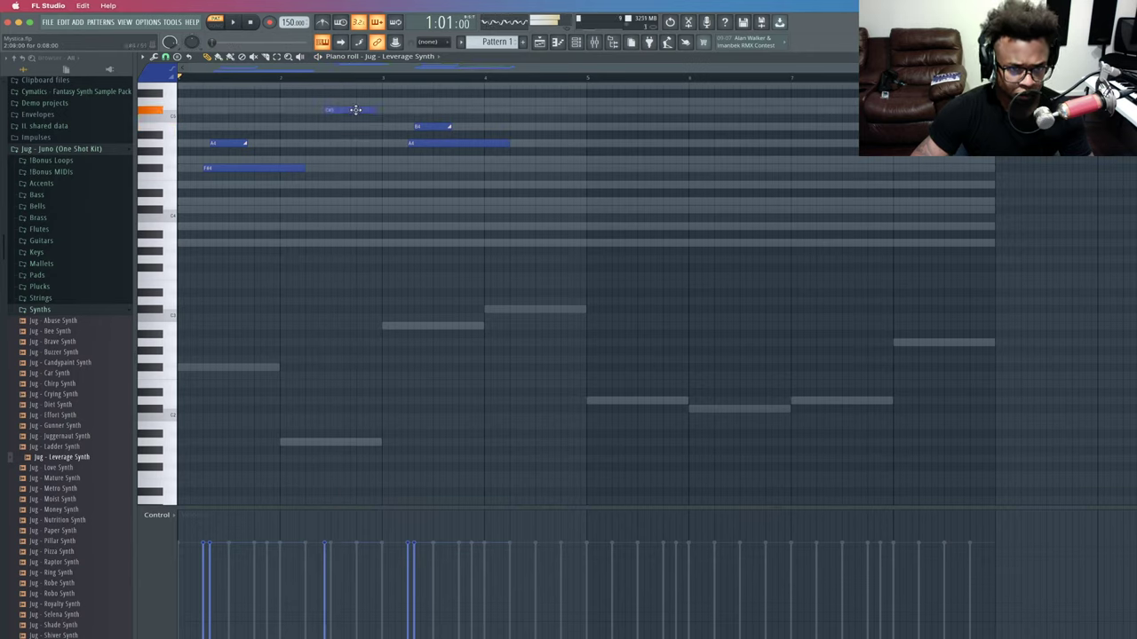
{"action": "key", "text": "space"}
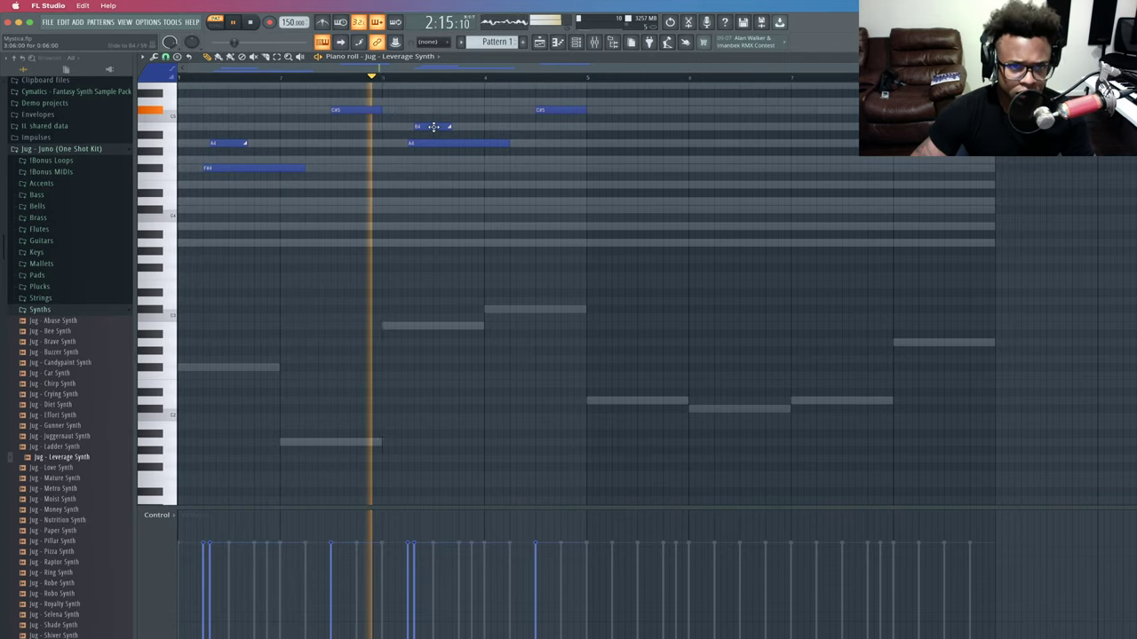
Raise the bar 3 A4 note to B4 and its slide note to D5, then audition playback from bar 5.
{"action": "key", "text": "space"}
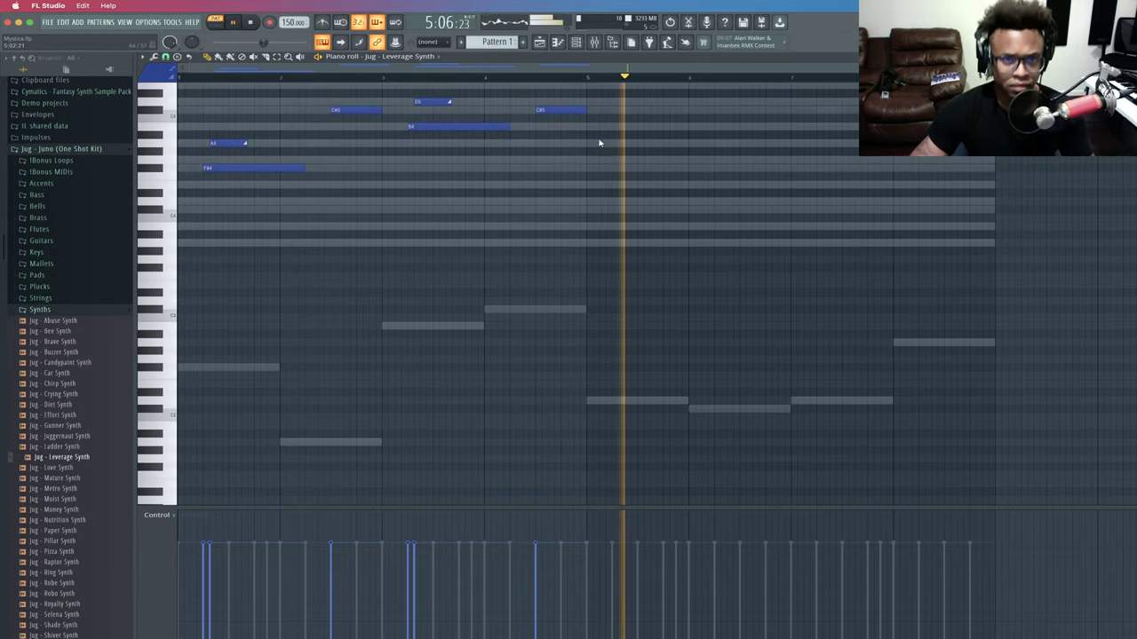
{"action": "key", "text": "space"}
{"action": "key", "text": "space"}
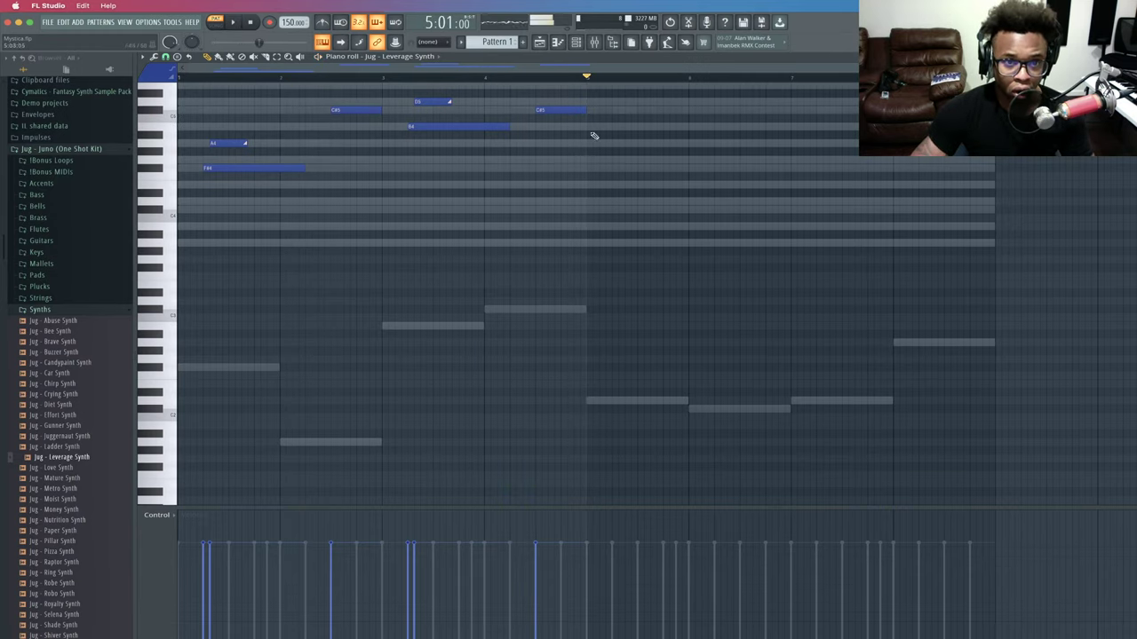
Copy the bar 3 B4 note and its D5 slide note to bar 5, starting at 5:05 and 5:06, and deselect them.
{"action": "left_click_drag", "start_coordinate": [451, 149], "coordinate": [442, 102]}
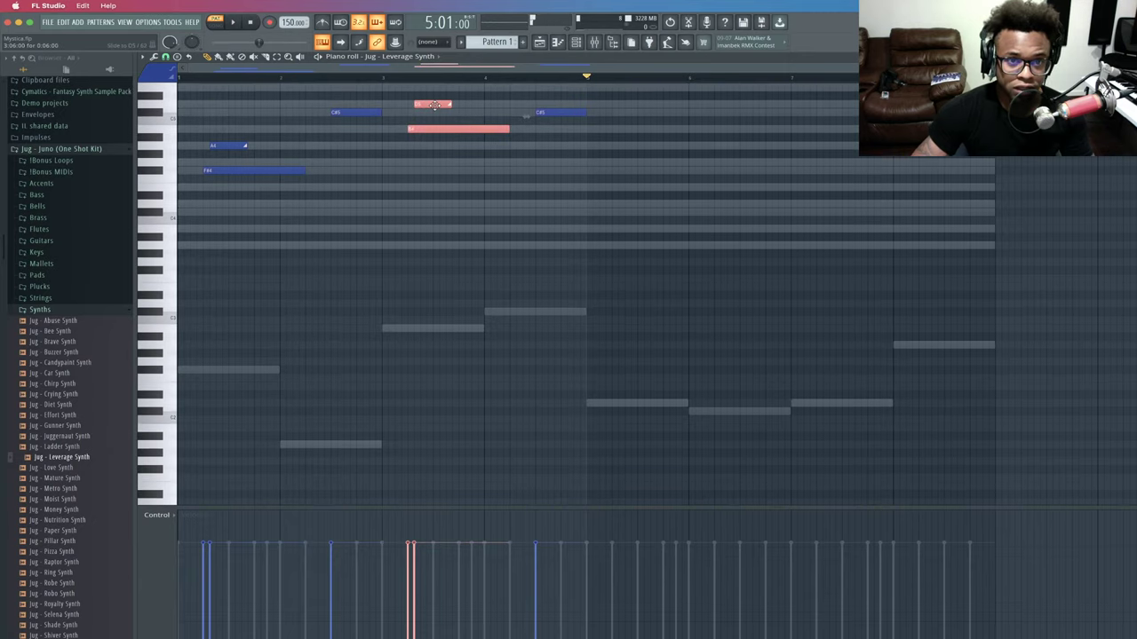
{"action": "key", "text": "space"}
{"action": "key", "text": "space"}
{"action": "left_click", "coordinate": [465, 167], "text": "super"}
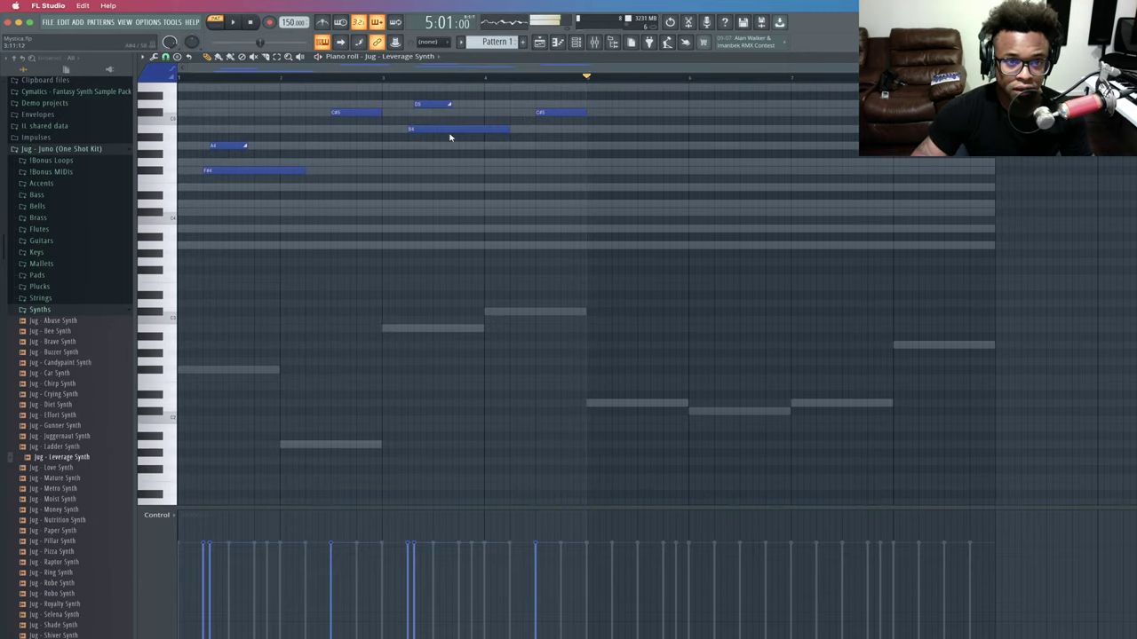
{"action": "key", "text": "space"}
{"action": "key", "text": "space"}
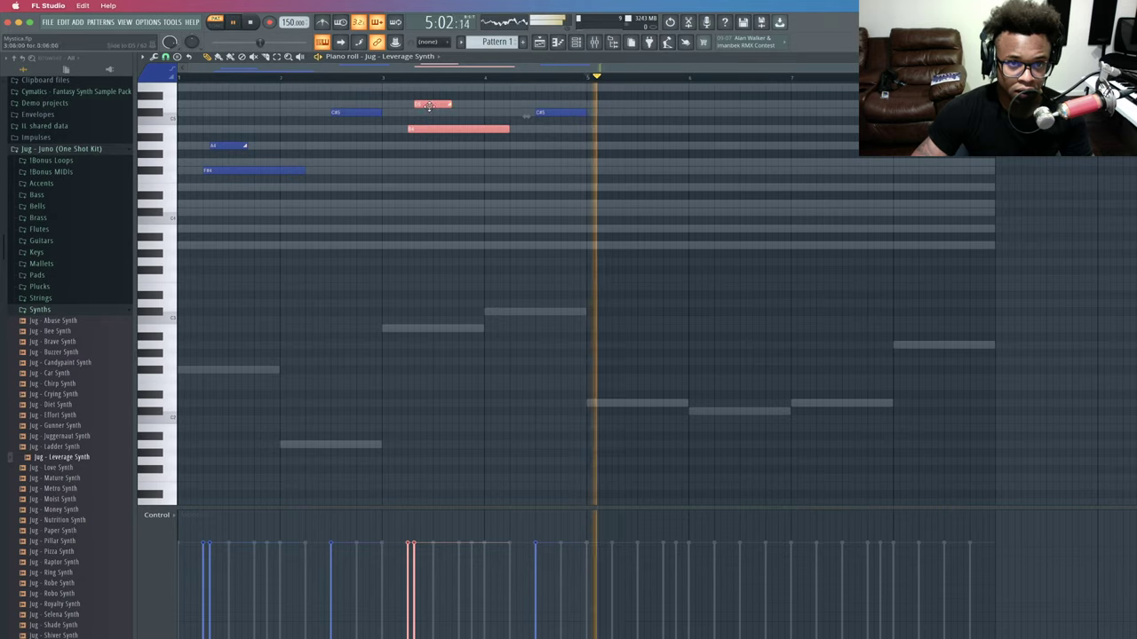
{"action": "left_click_drag", "start_coordinate": [429, 105], "coordinate": [632, 107]}
{"action": "key", "text": "space"}
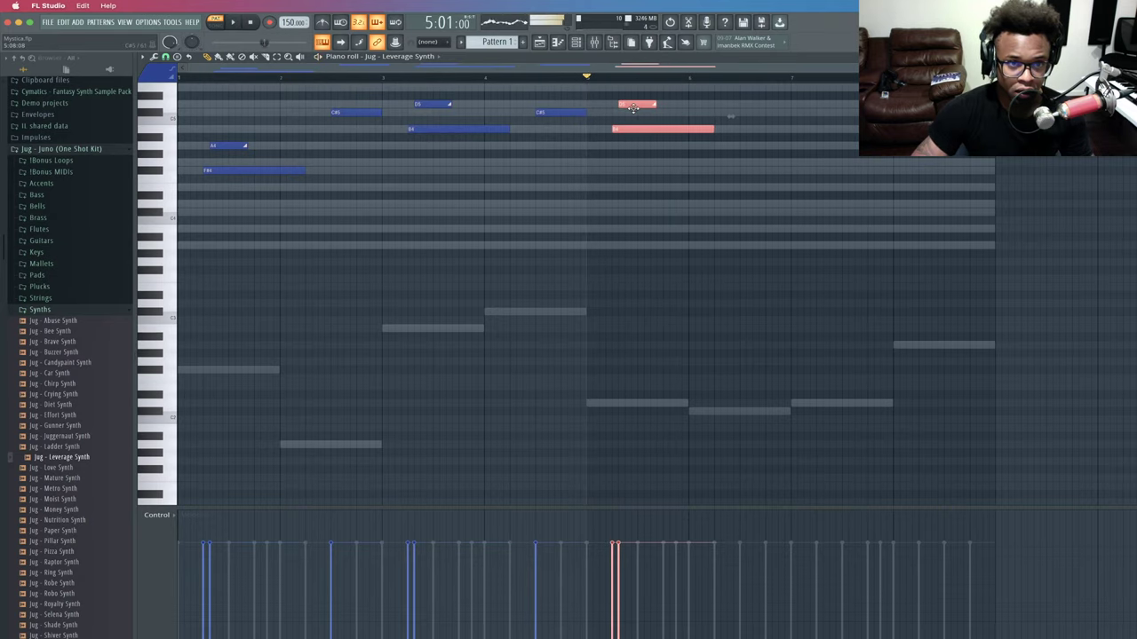
{"action": "key", "text": "space"}
{"action": "left_click", "coordinate": [666, 166], "text": "super"}
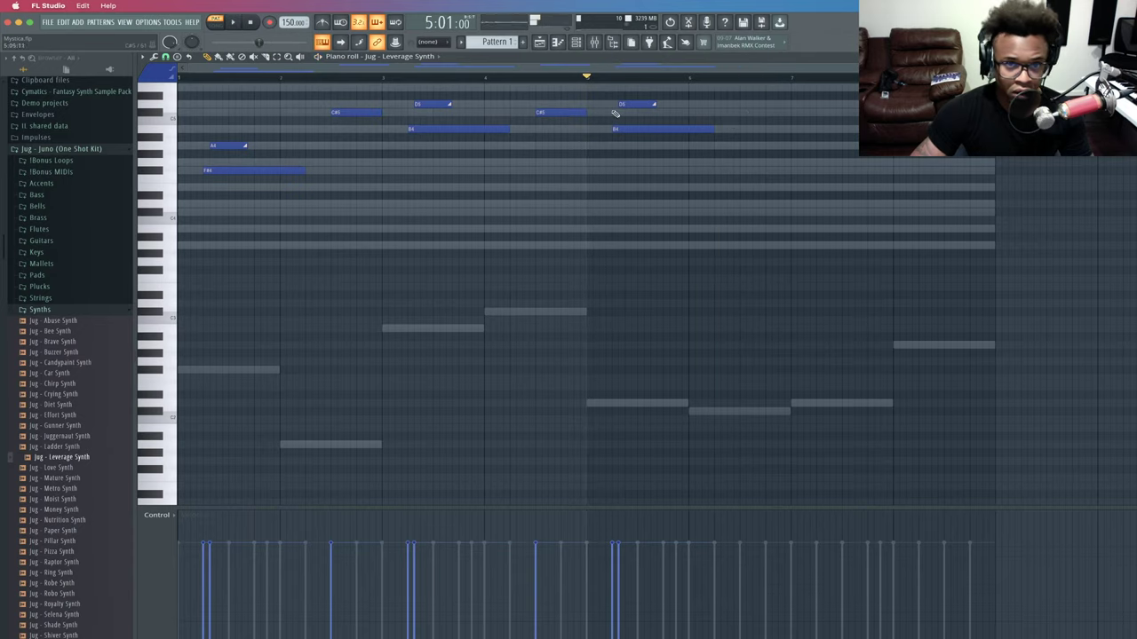
Add a half-bar C#5 note starting at 6:09 while auditioning the pattern from bar 5.
{"action": "key", "text": "space"}
{"action": "left_click", "coordinate": [743, 113]}
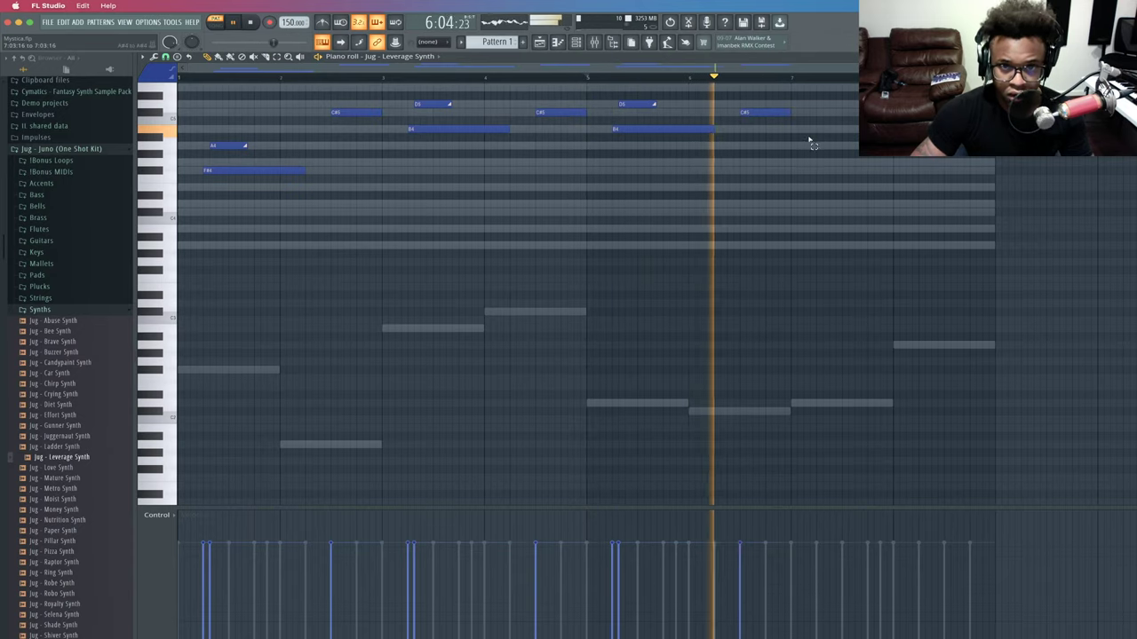
{"action": "key", "text": "space"}
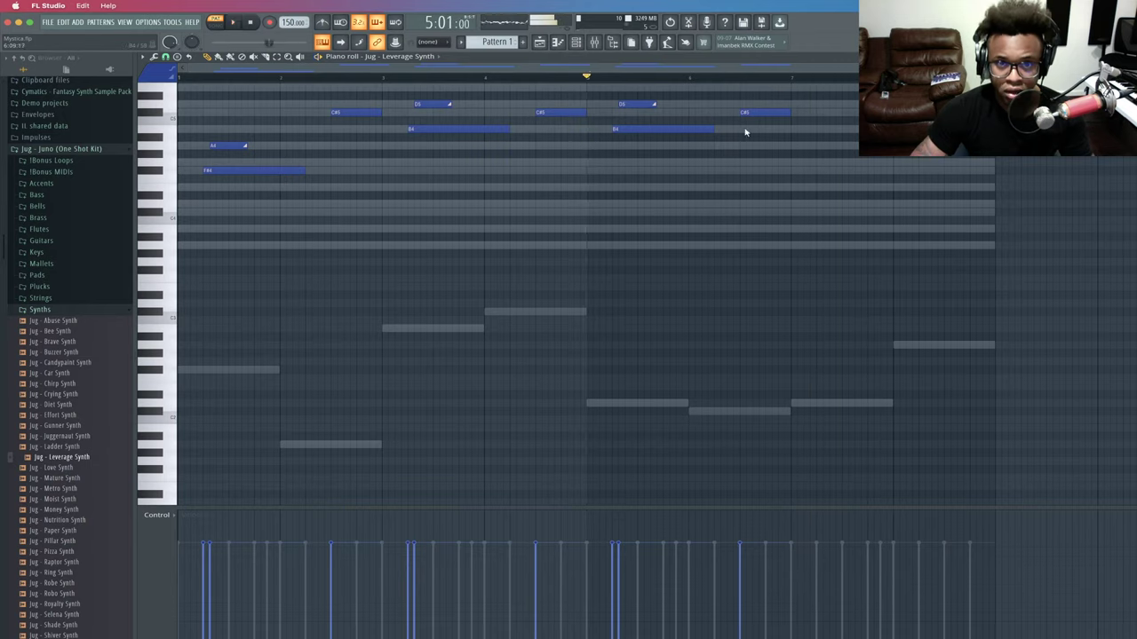
Duplicate the bar 5 B4 and D5 slide notes into bar 7 and add a half-bar C#5 note at 8:09.
{"action": "key", "text": "space"}
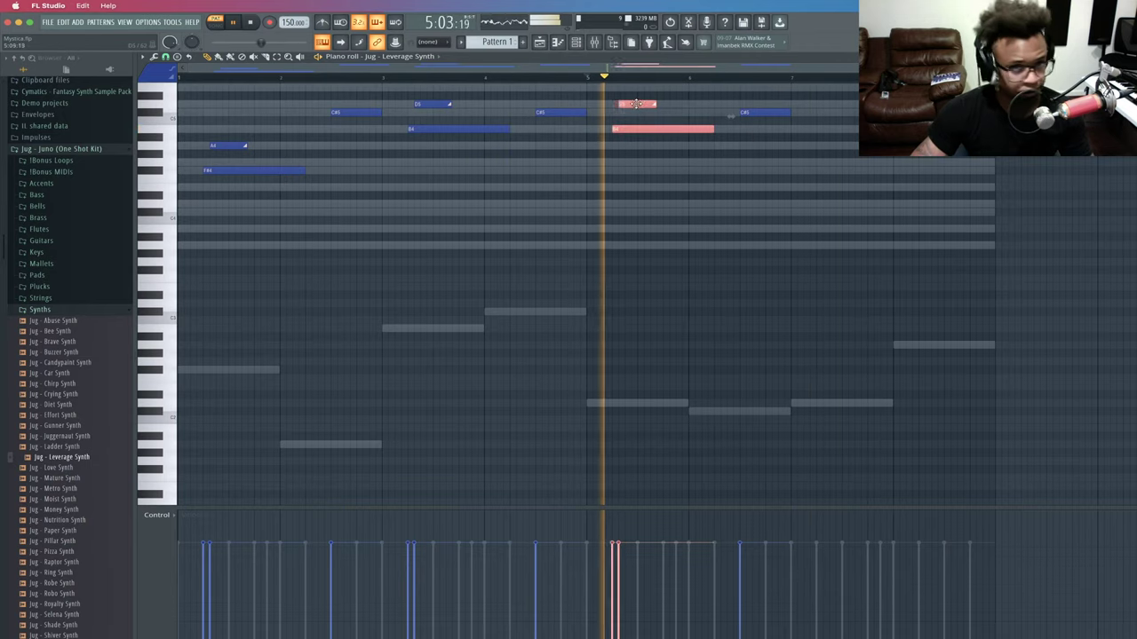
{"action": "key", "text": "ctrl+b"}
{"action": "left_click", "coordinate": [822, 145], "text": "ctrl"}
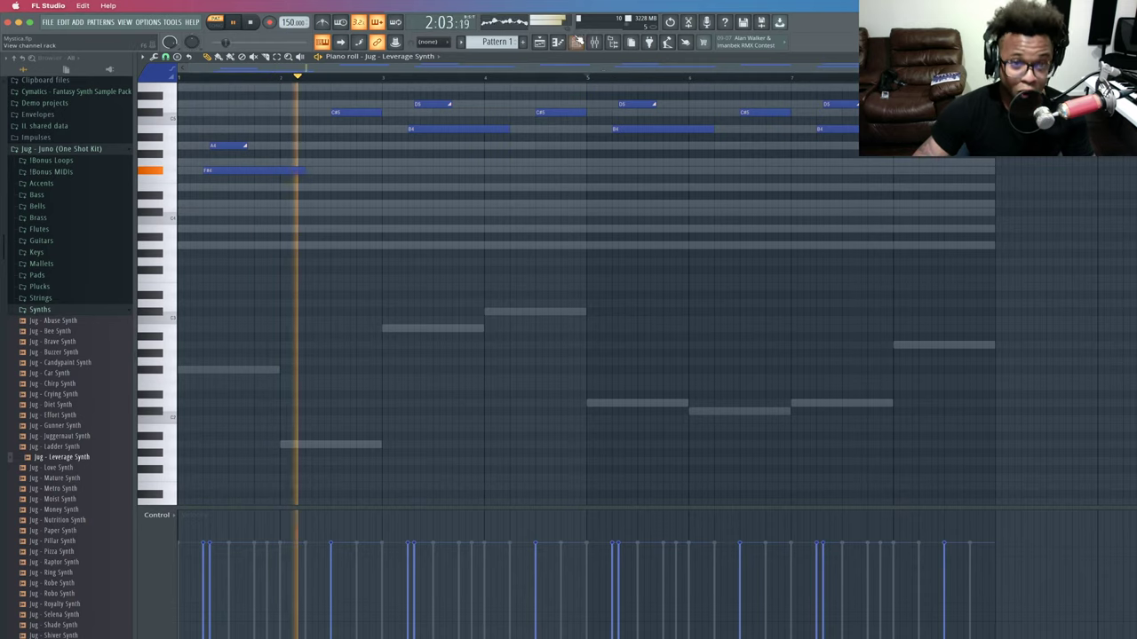
Delete the Serum #2 channel and route Jug - Leverage Synth to mixer insert 4.
{"action": "left_click", "coordinate": [576, 42]}
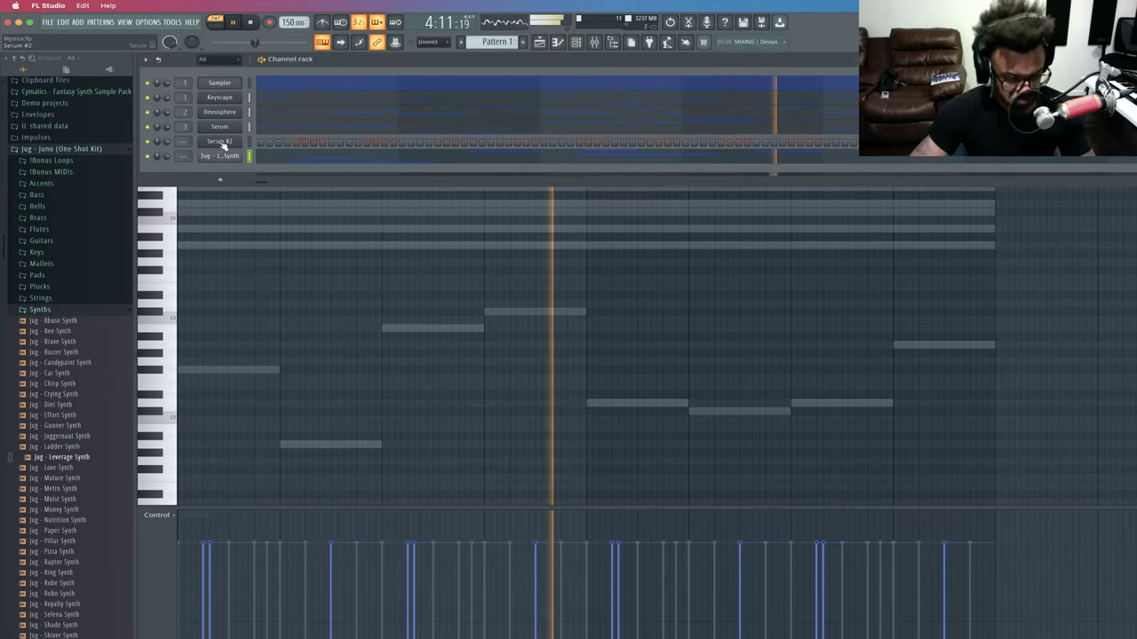
{"action": "right_click", "coordinate": [222, 144]}
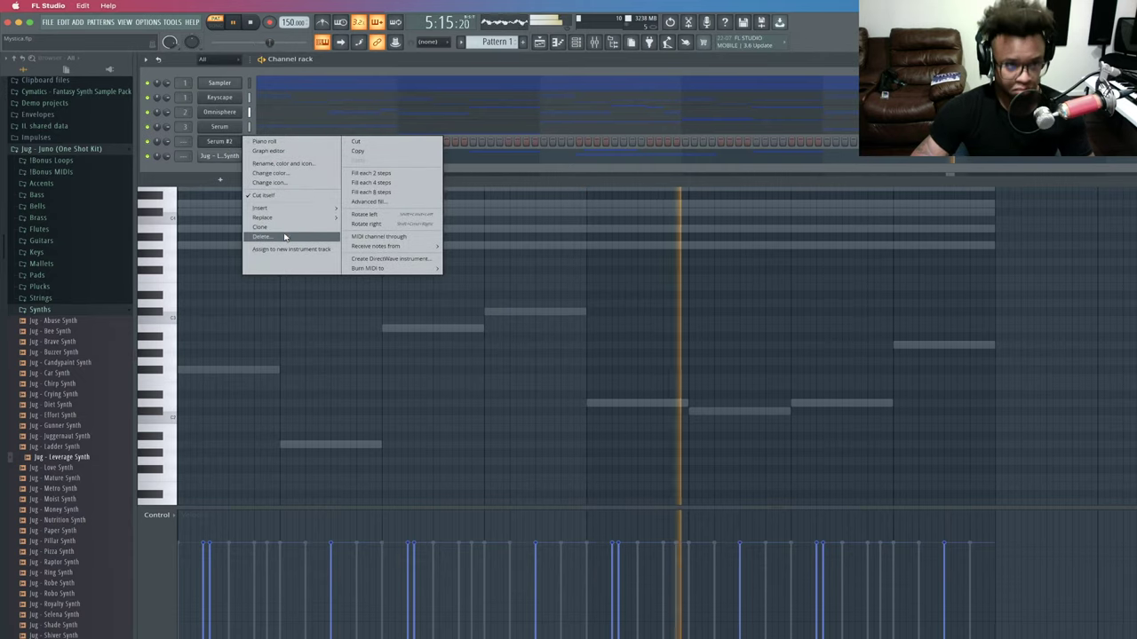
{"action": "left_click", "coordinate": [284, 237]}
{"action": "left_click", "coordinate": [756, 370]}
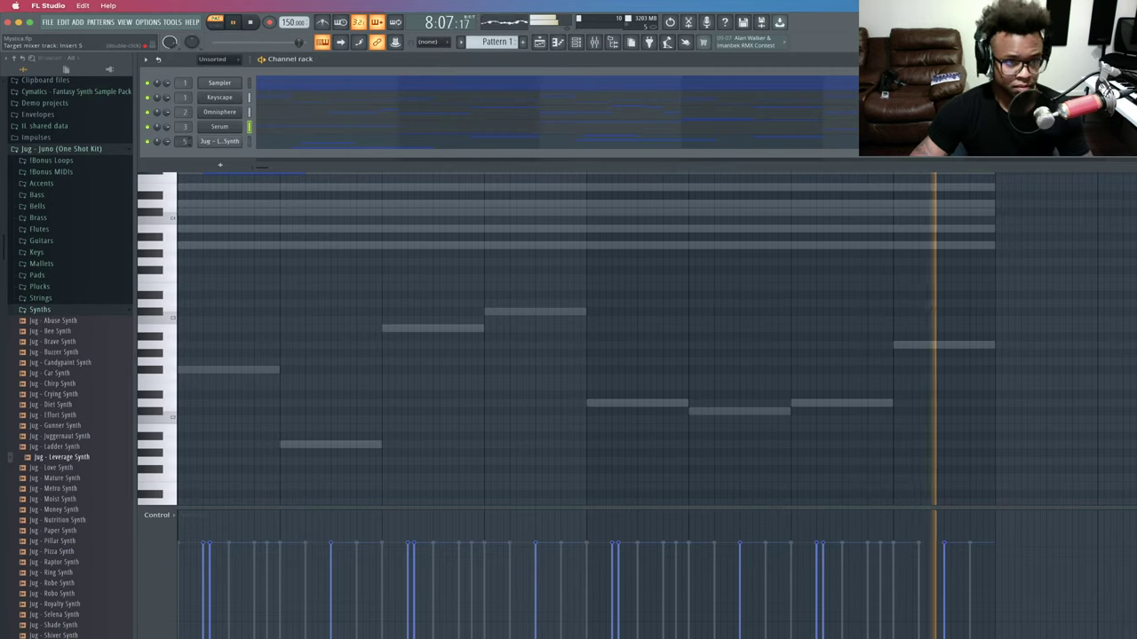
Save the project as Mystica in the Projects folder, replacing the existing file.
{"action": "left_click", "coordinate": [51, 24]}
{"action": "left_click", "coordinate": [71, 77]}
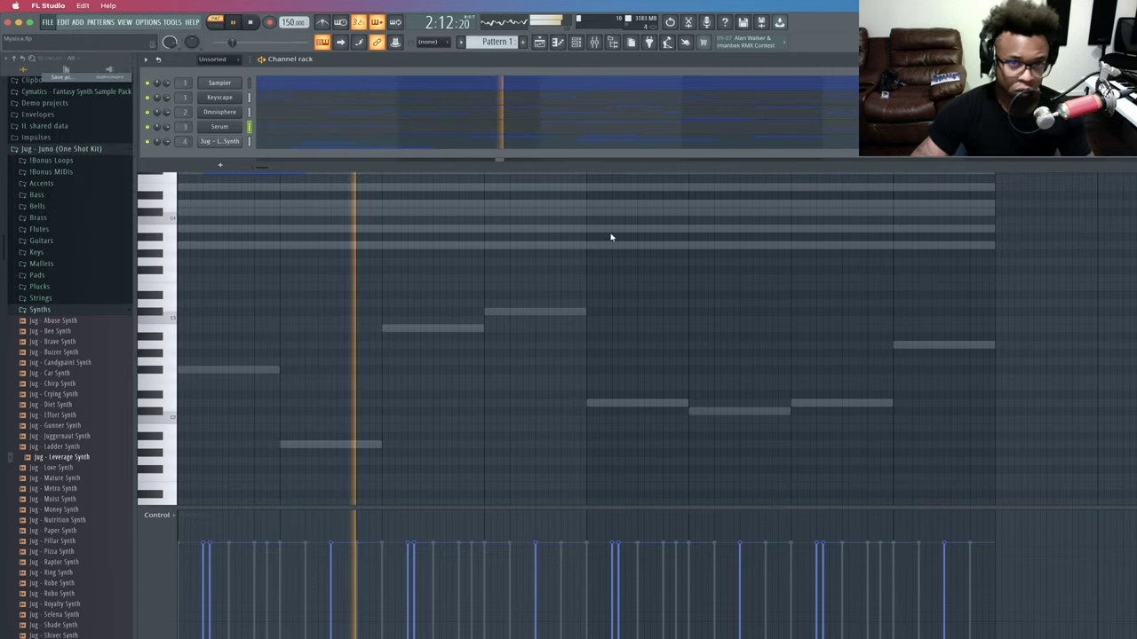
{"action": "key", "text": "Return"}
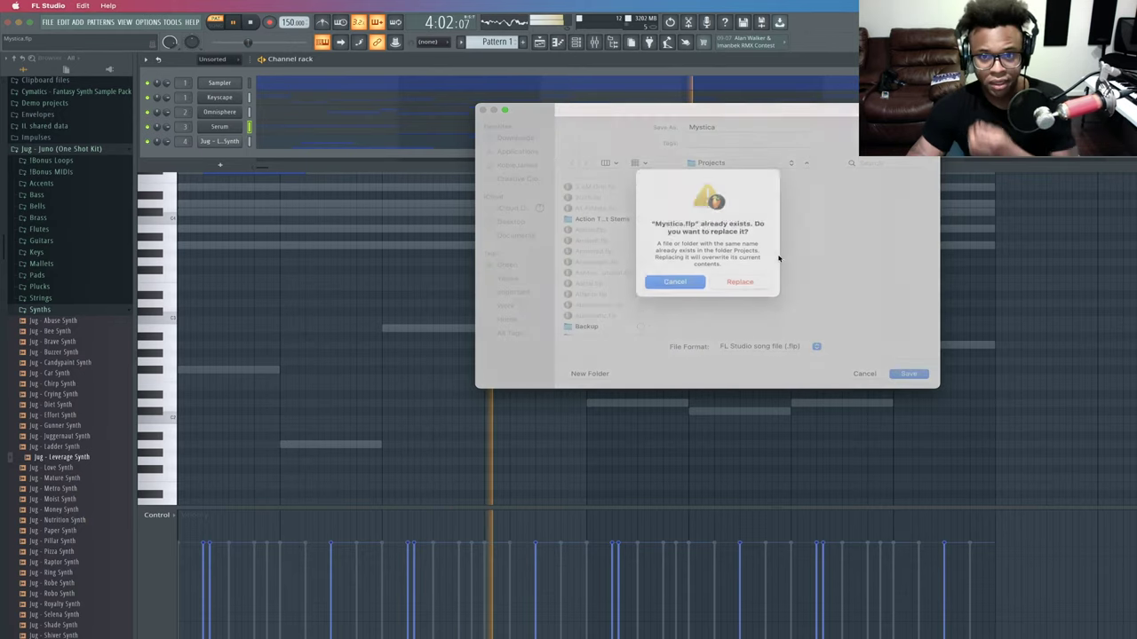
{"action": "left_click", "coordinate": [740, 295]}
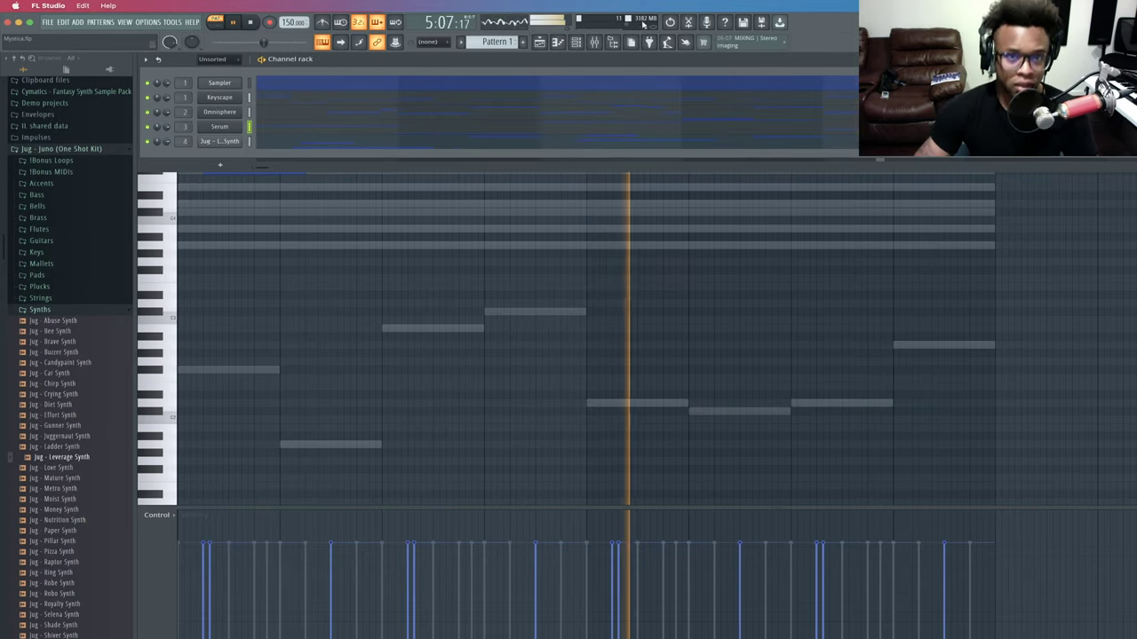
Bring up the mixer to check the channel levels and replay the pattern from the start.
{"action": "left_click", "coordinate": [594, 43]}
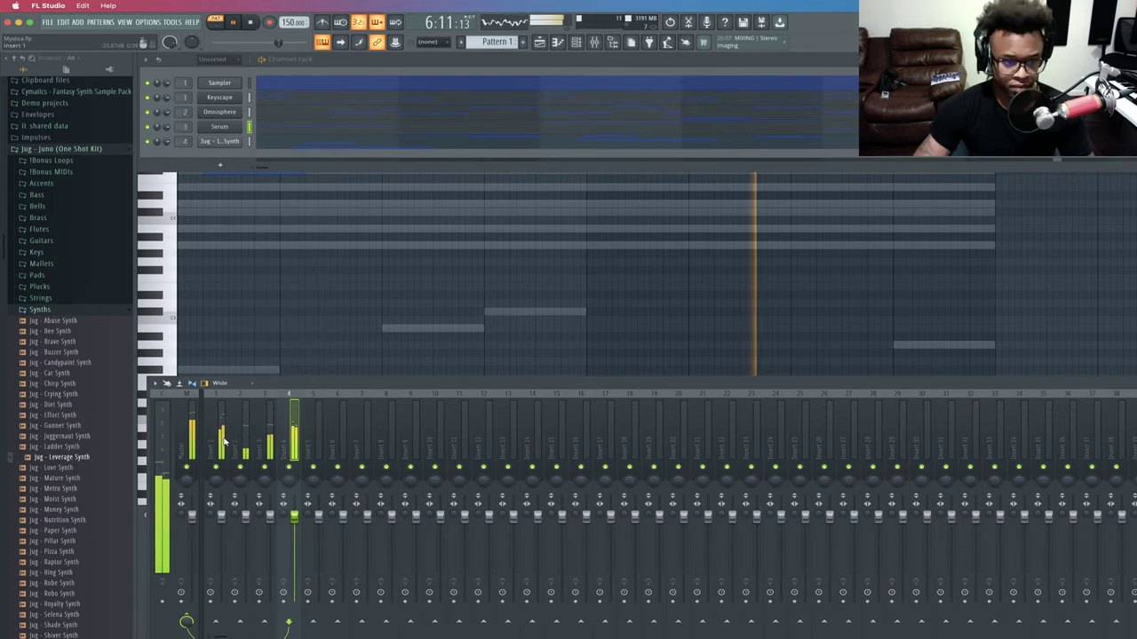
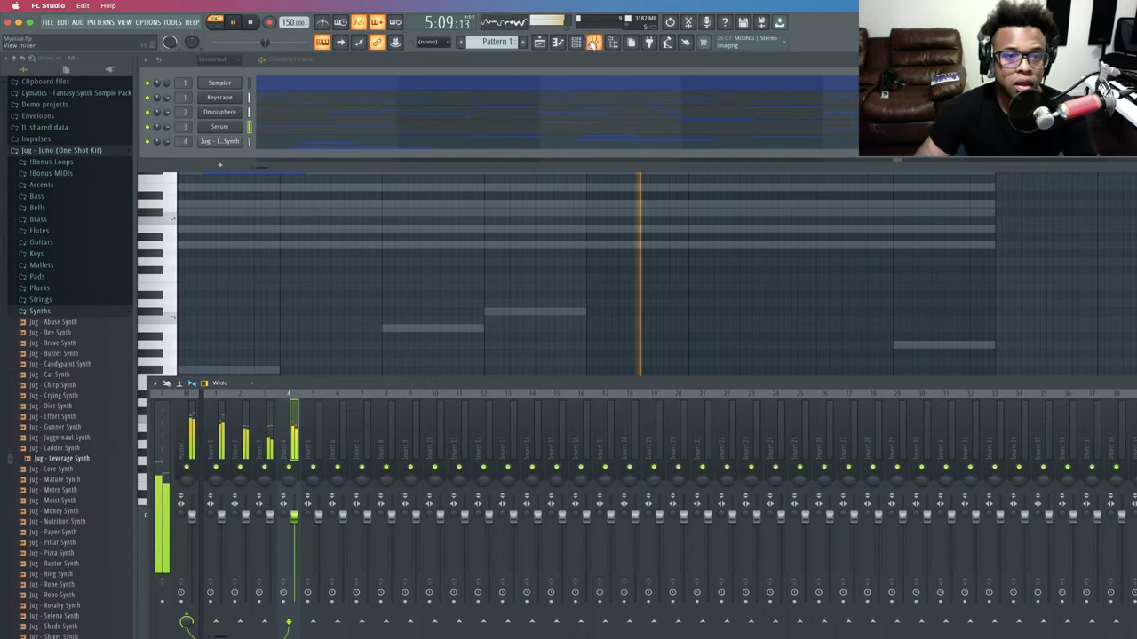
{"action": "key", "text": "space"}
{"action": "key", "text": "space"}
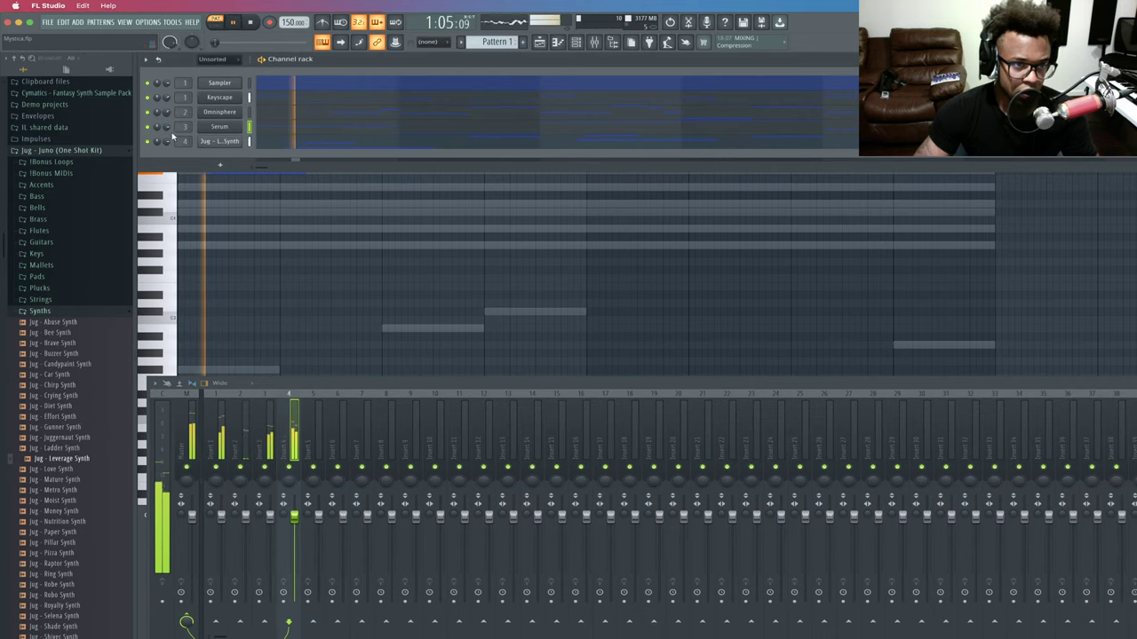
Replay the pattern while trying different channel volumes for Jug - Leverage Synth, and undo the volume tweak.
{"action": "key", "text": "space"}
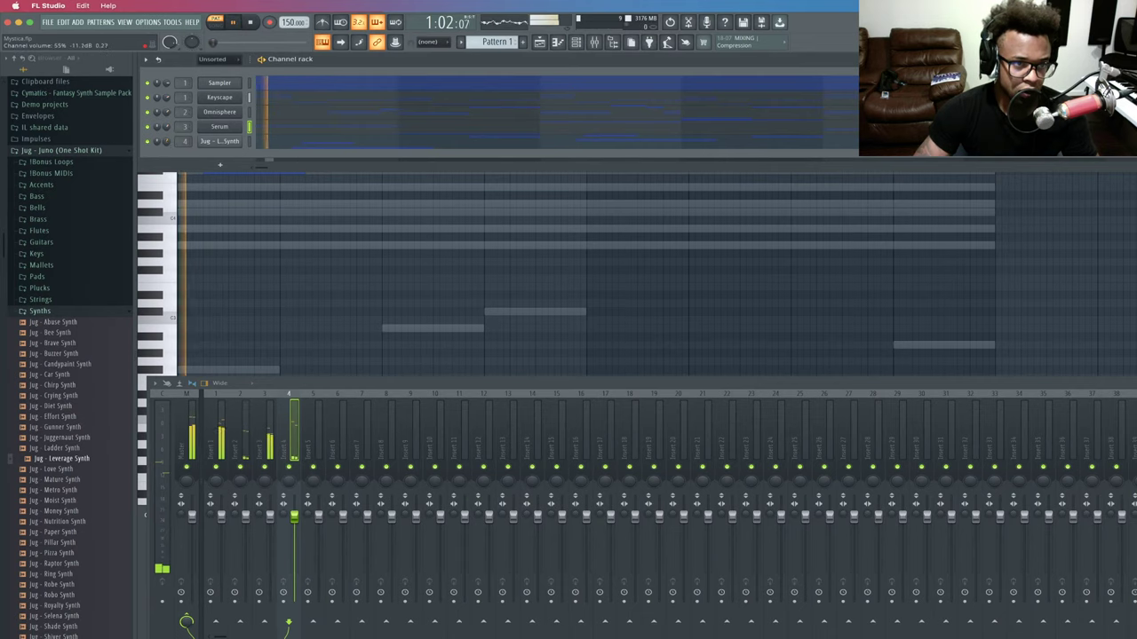
{"action": "key", "text": "space"}
{"action": "key", "text": "space"}
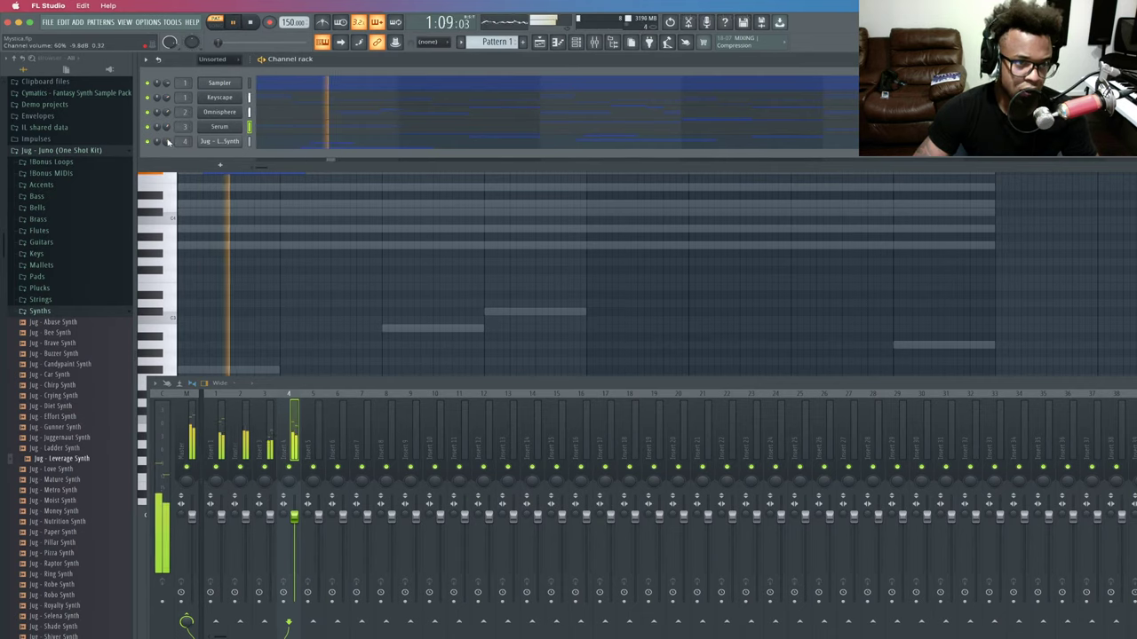
{"action": "key", "text": "space"}
{"action": "key", "text": "space"}
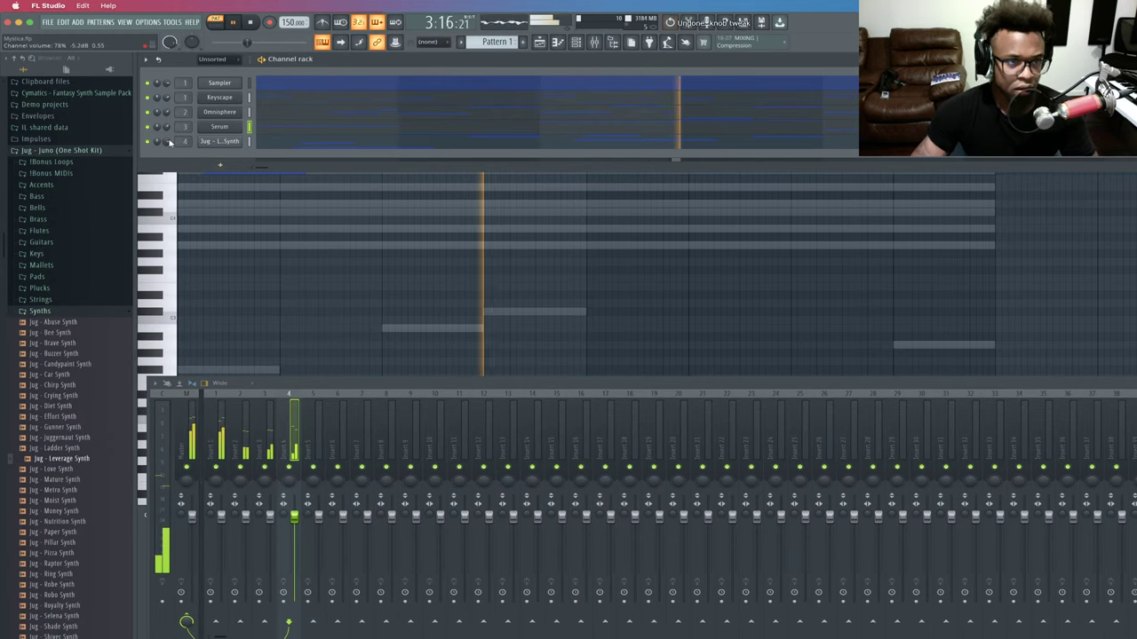
{"action": "key", "text": "space"}
{"action": "key", "text": "space"}
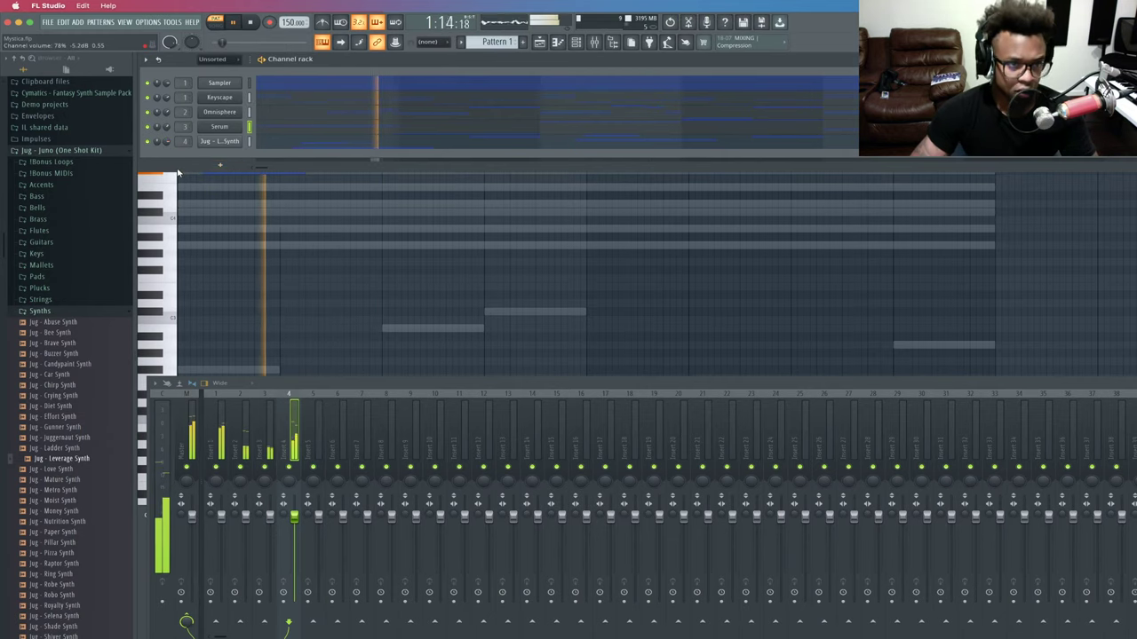
{"action": "key", "text": "super+z"}
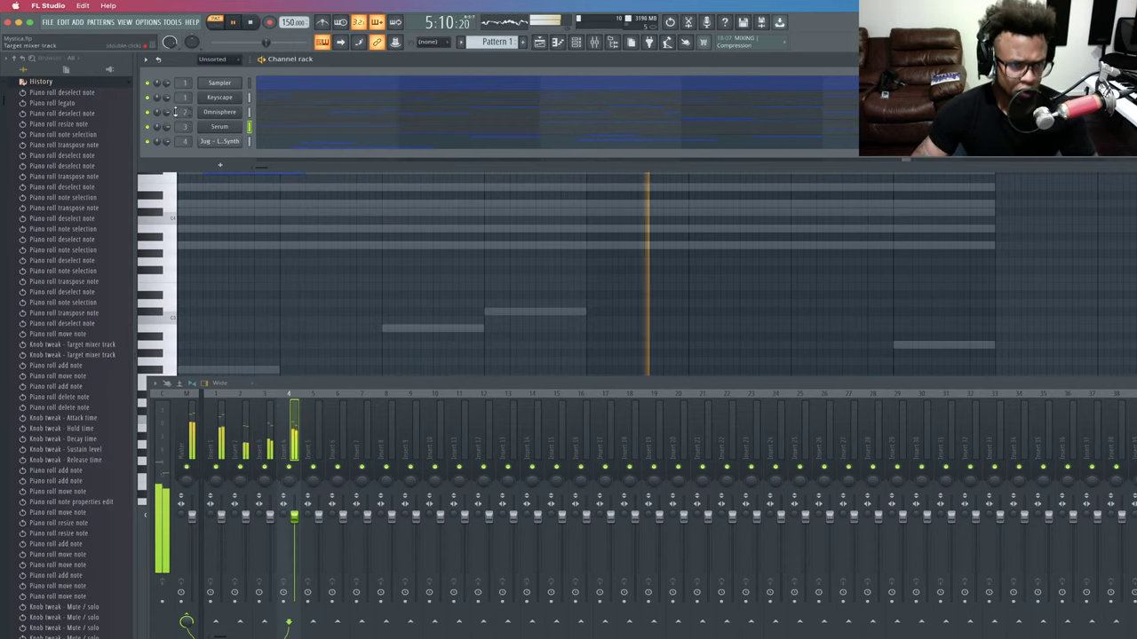
Expand the Vollarti CEO Drum Kit folder in the sample browser and restart playback of the pattern.
{"action": "left_click", "coordinate": [32, 82]}
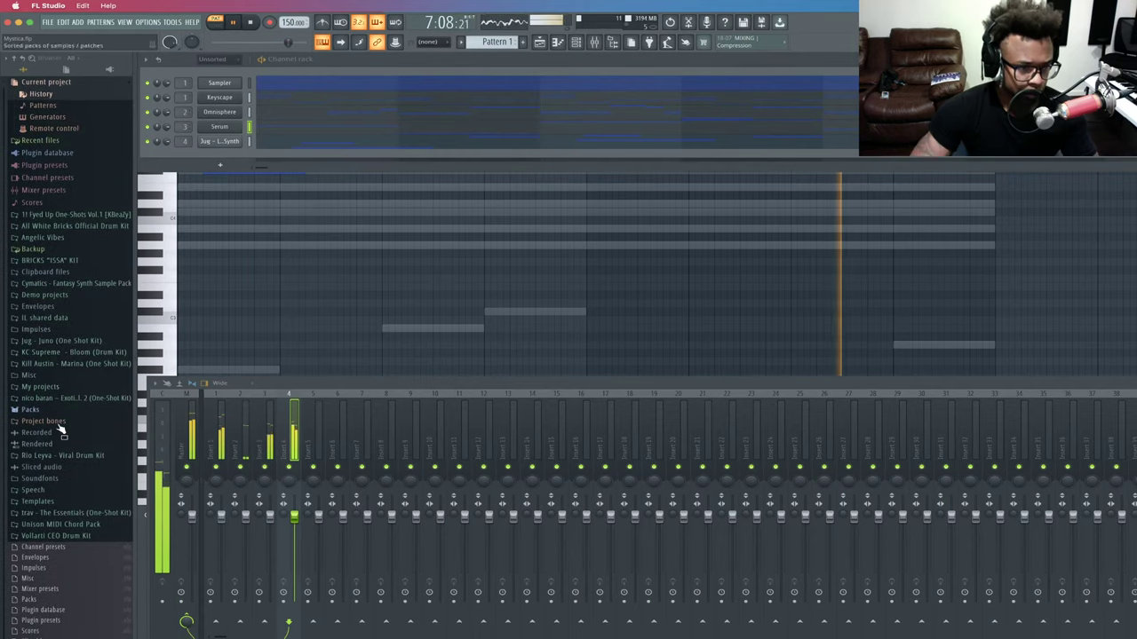
{"action": "left_click", "coordinate": [64, 535]}
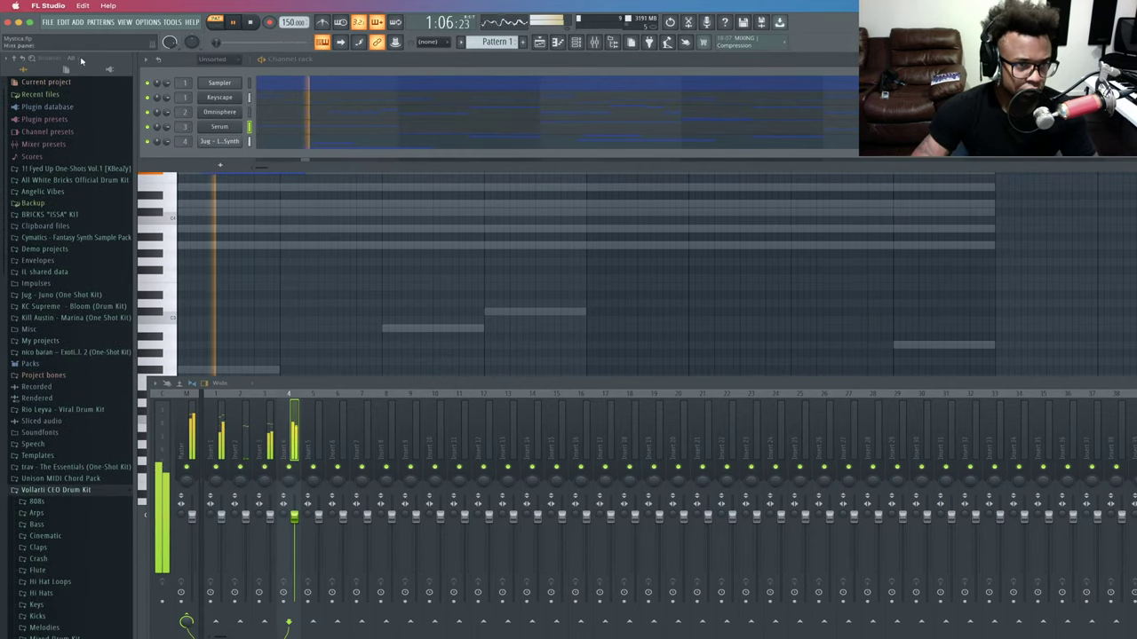
{"action": "key", "text": "space"}
{"action": "key", "text": "space"}
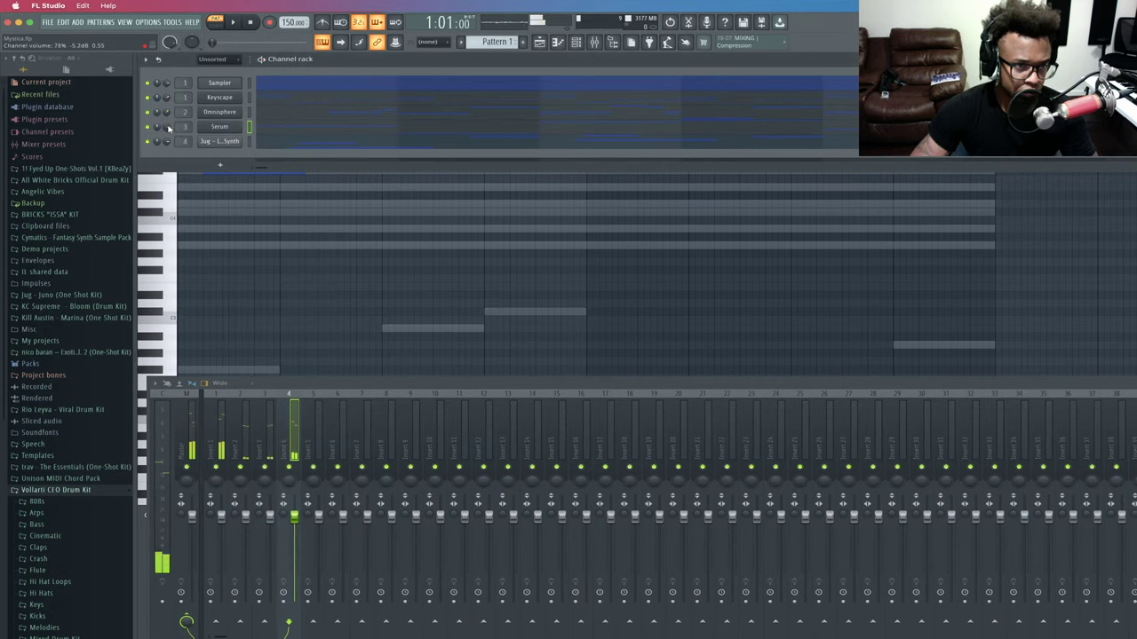
Try a lower volume on the Serum channel while replaying the pattern, and undo the knob tweak.
{"action": "key", "text": "space"}
{"action": "key", "text": "space"}
{"action": "left_click_drag", "start_coordinate": [167, 127], "coordinate": [167, 130]}
{"action": "key", "text": "space"}
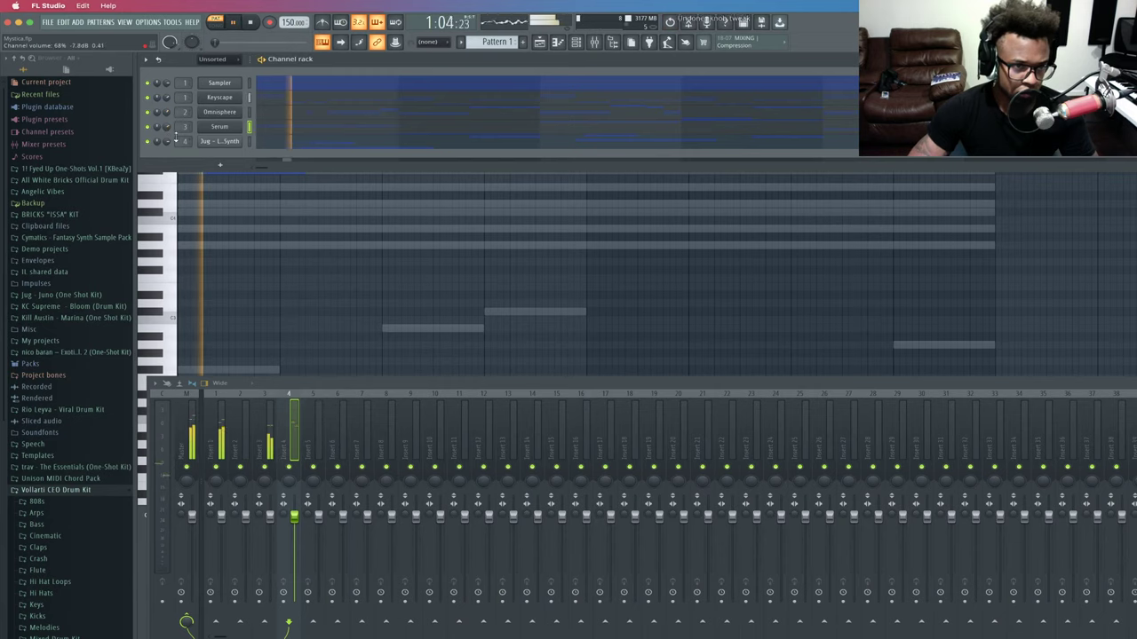
{"action": "key", "text": "space"}
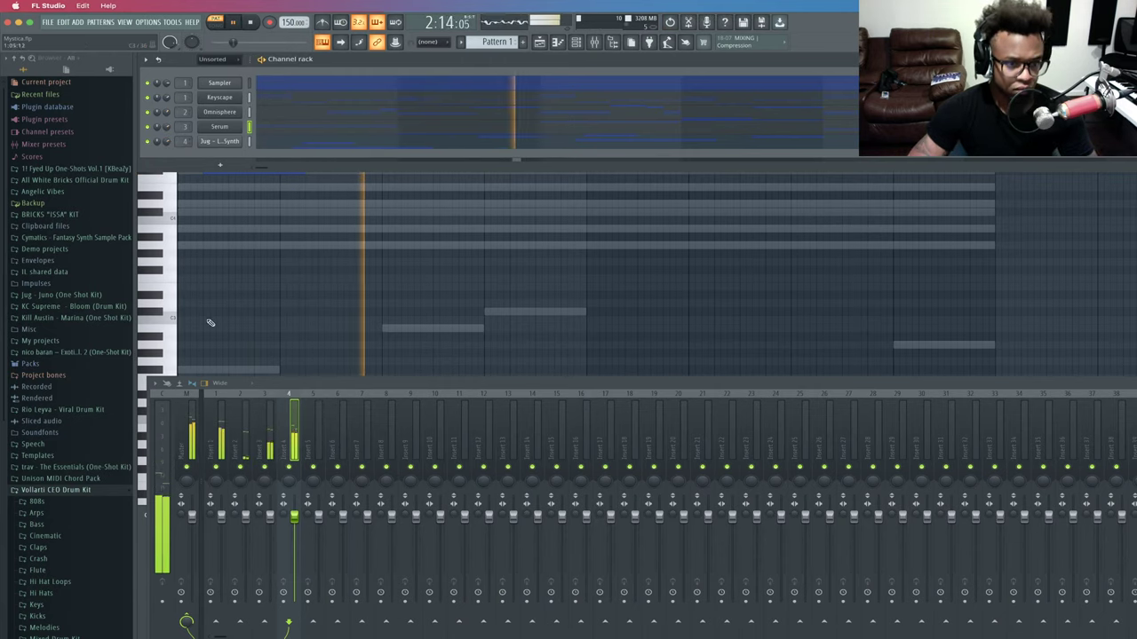
Add the [AP] 808 ( Astro ) sample from the drum kit's 808s folder as a new channel below Jug - Leverage Synth.
{"action": "left_click", "coordinate": [56, 502]}
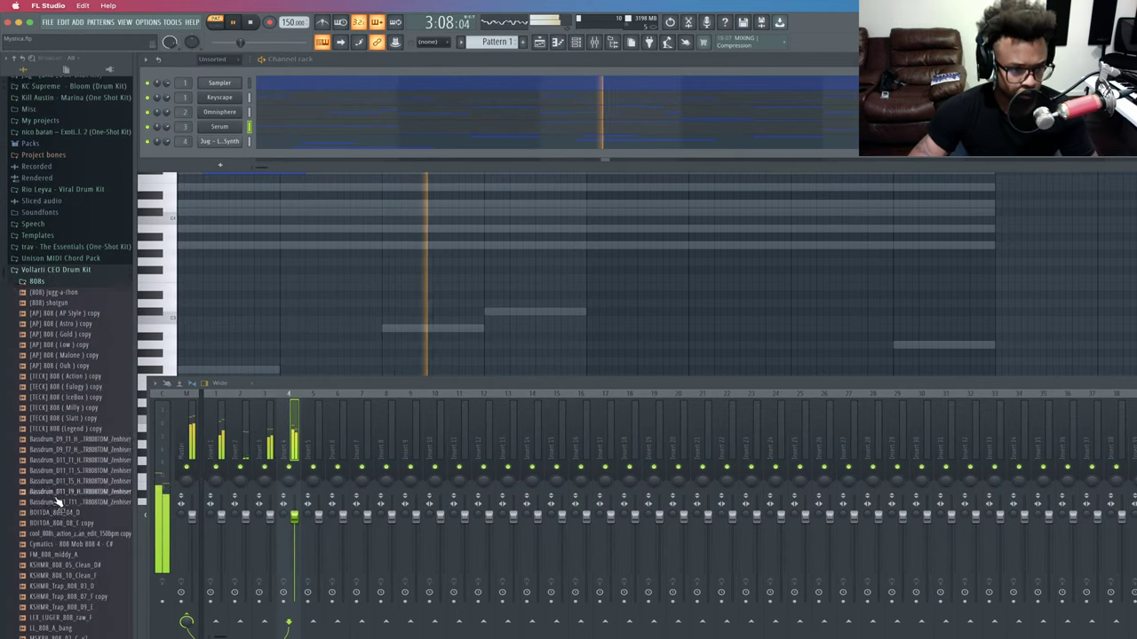
{"action": "left_click", "coordinate": [79, 318]}
{"action": "left_click_drag", "start_coordinate": [80, 325], "coordinate": [216, 152]}
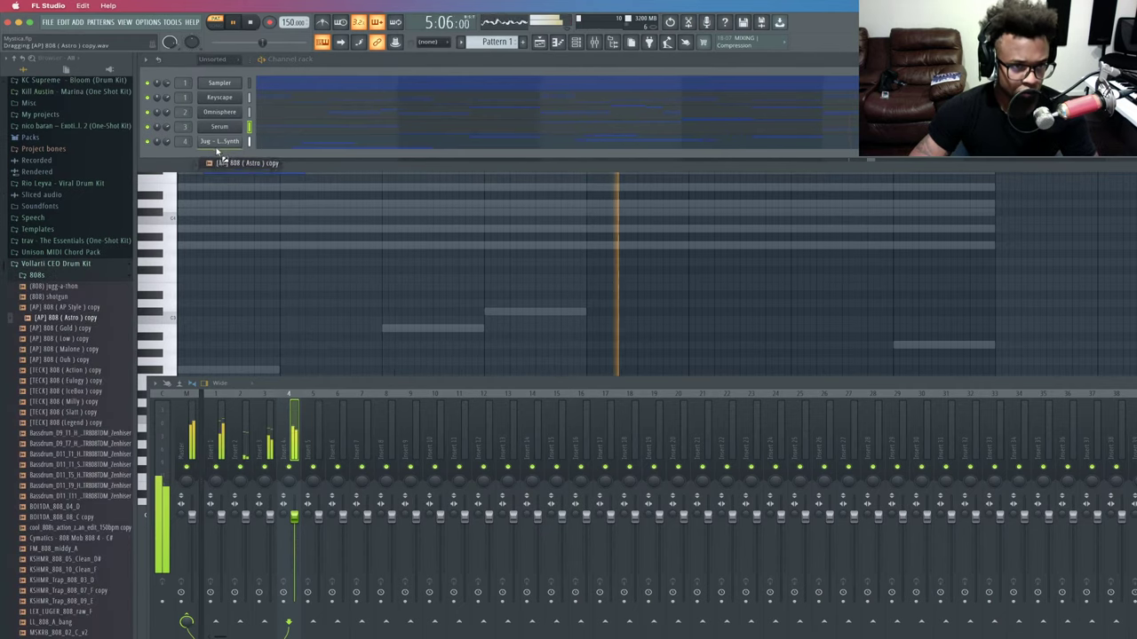
{"action": "right_click", "coordinate": [235, 156]}
{"action": "left_click", "coordinate": [228, 157]}
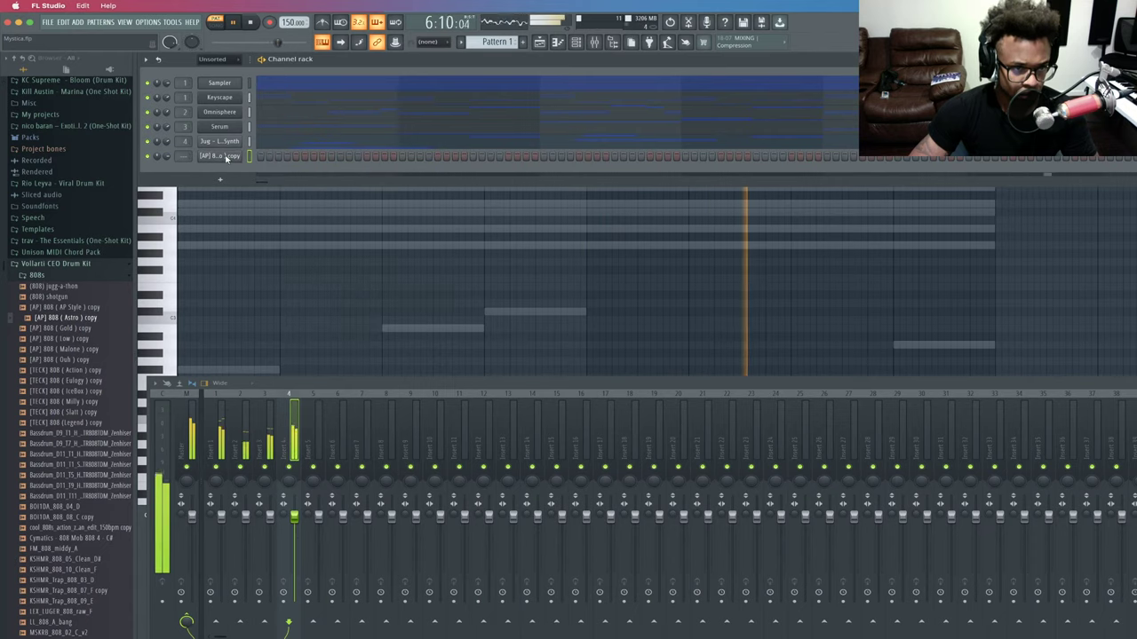
Enable the volume envelope on the 808 Astro channel, raising its hold and lowering decay, sustain and release.
{"action": "left_click", "coordinate": [227, 157]}
{"action": "left_click", "coordinate": [276, 188]}
{"action": "left_click_drag", "start_coordinate": [276, 282], "coordinate": [294, 233]}
{"action": "left_click_drag", "start_coordinate": [312, 283], "coordinate": [332, 322]}
{"action": "left_click_drag", "start_coordinate": [350, 283], "coordinate": [351, 322]}
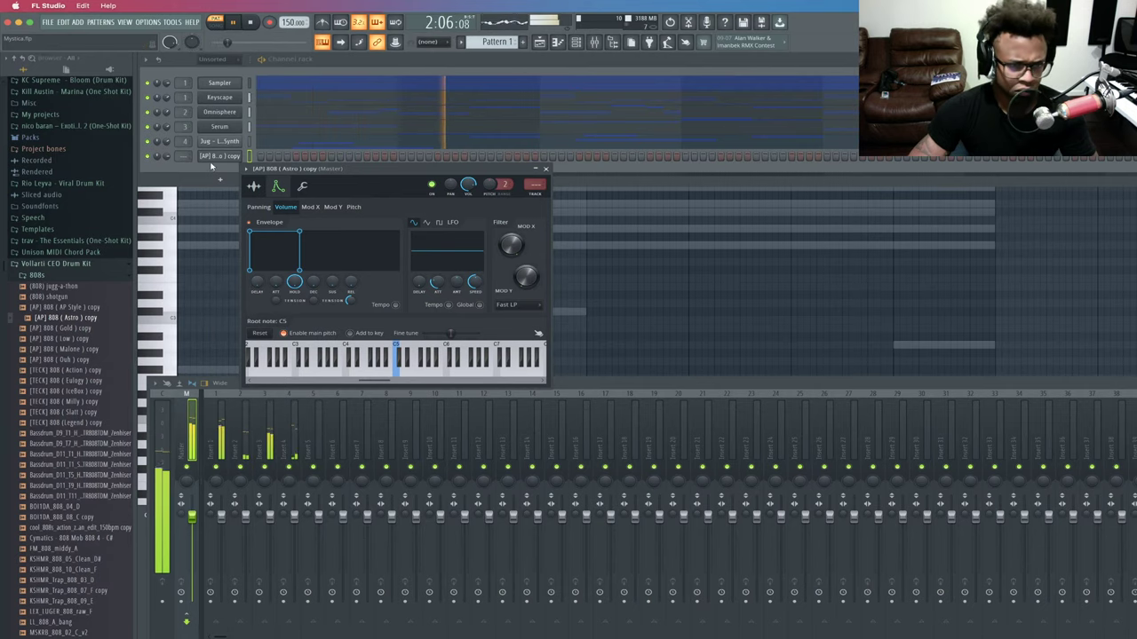
{"action": "left_click", "coordinate": [211, 166]}
{"action": "left_click", "coordinate": [257, 191]}
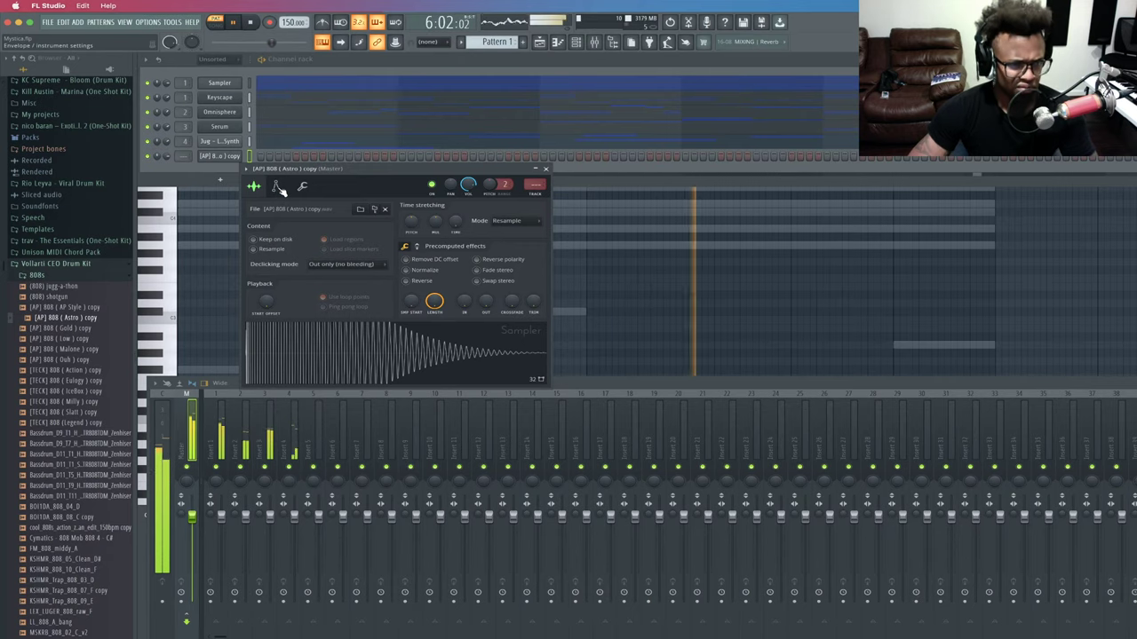
{"action": "left_click", "coordinate": [545, 168]}
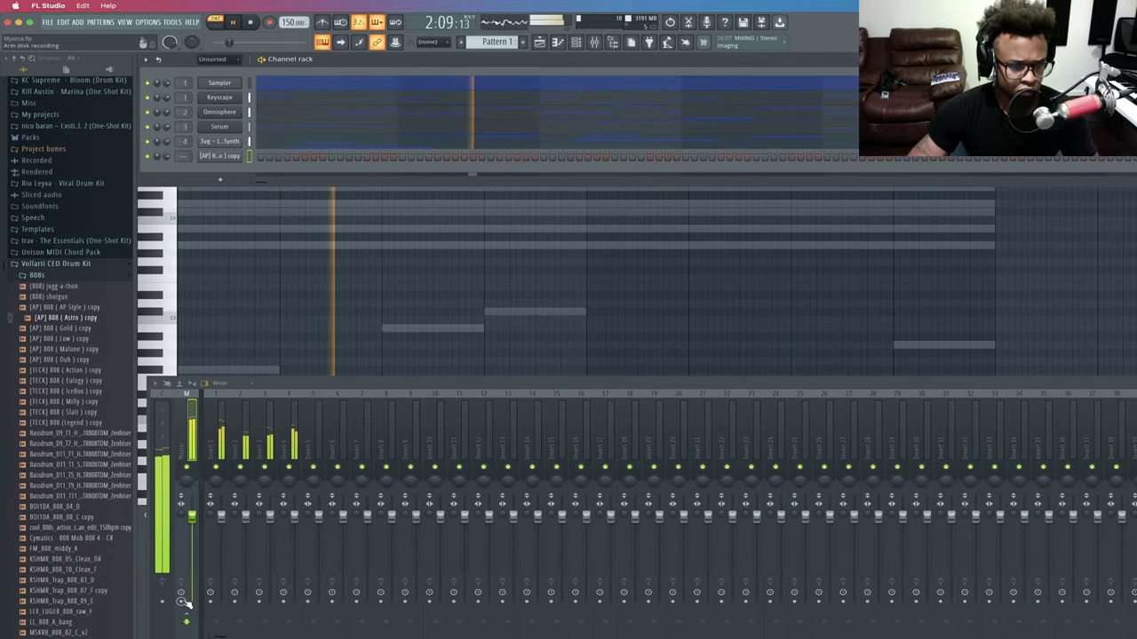
Route mixer inserts 1 to 4 to insert 5 only and select insert 5.
{"action": "left_click", "coordinate": [228, 433]}
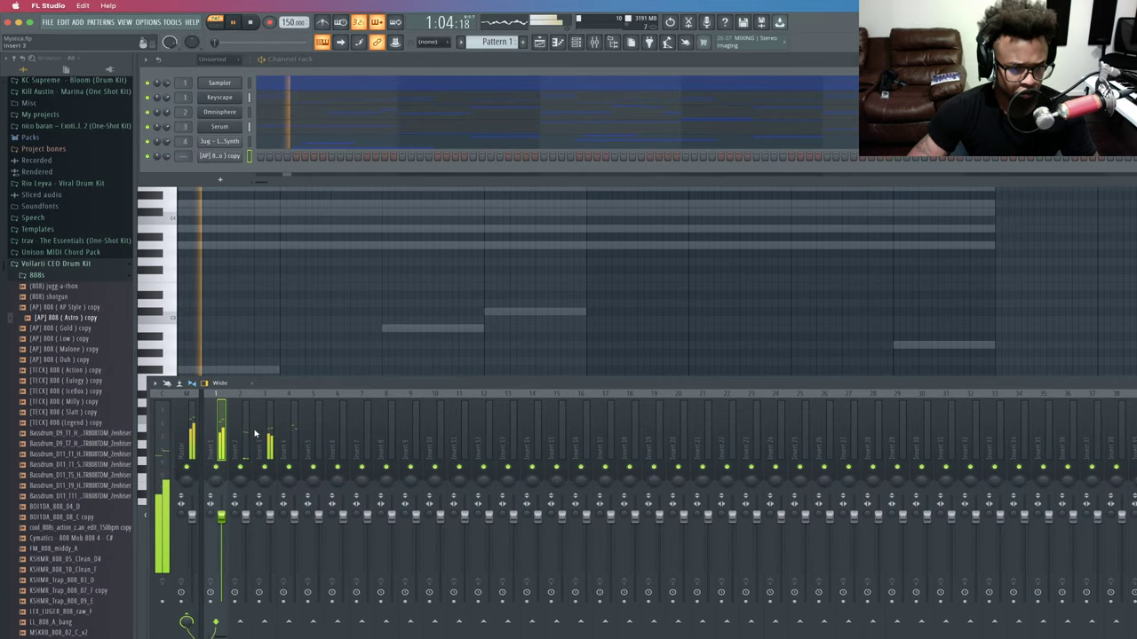
{"action": "left_click", "coordinate": [288, 432], "text": "shift"}
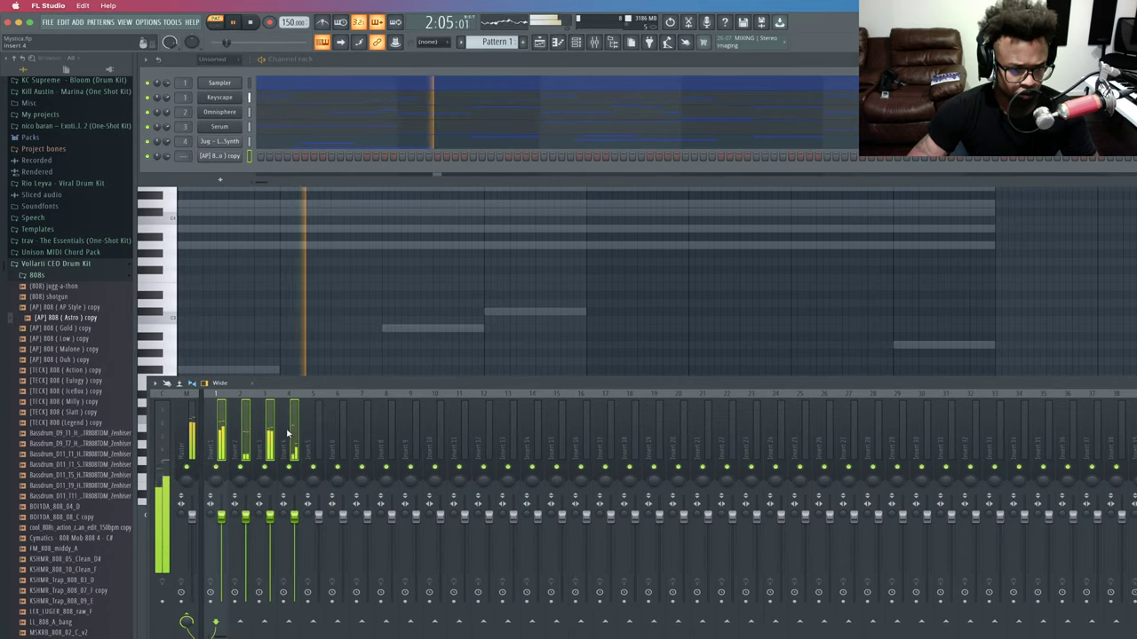
{"action": "right_click", "coordinate": [315, 622]}
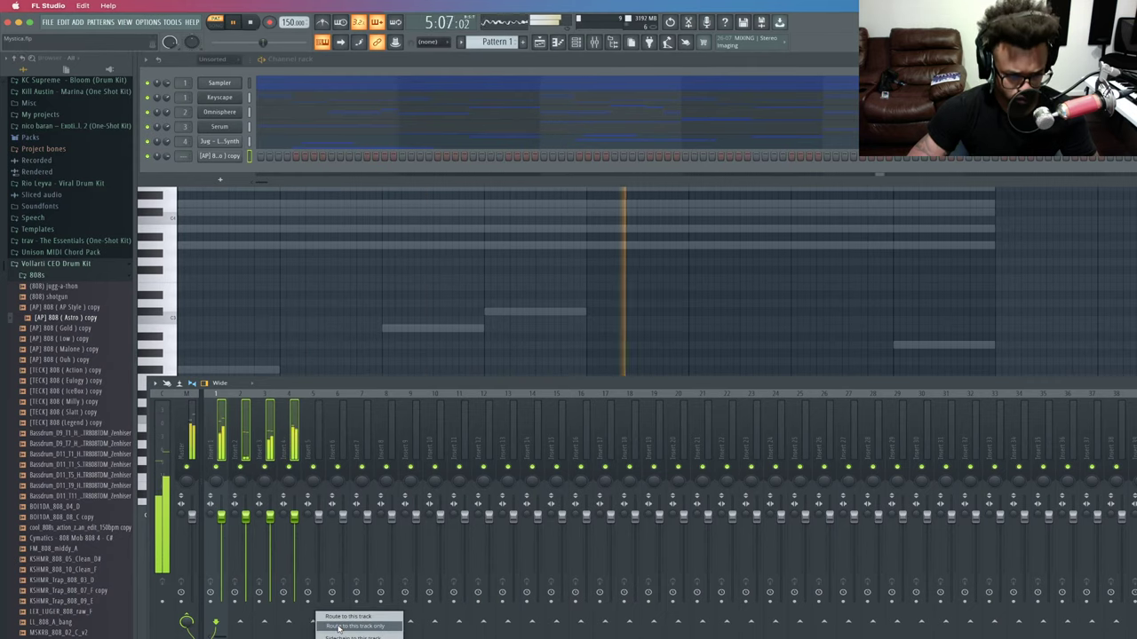
{"action": "left_click", "coordinate": [338, 626]}
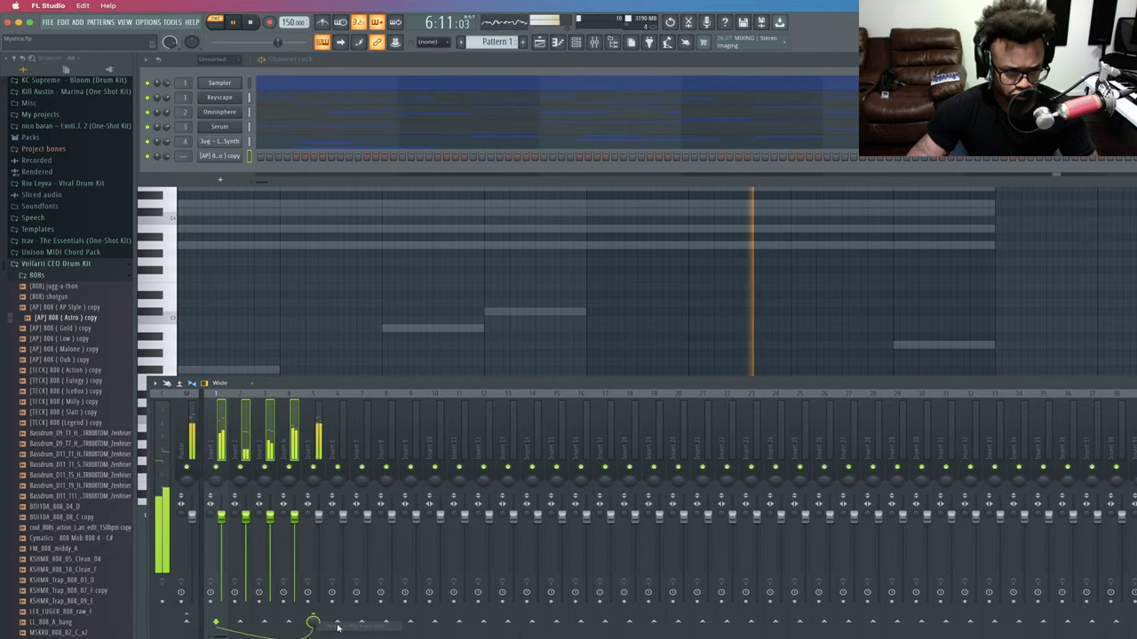
{"action": "left_click", "coordinate": [317, 442]}
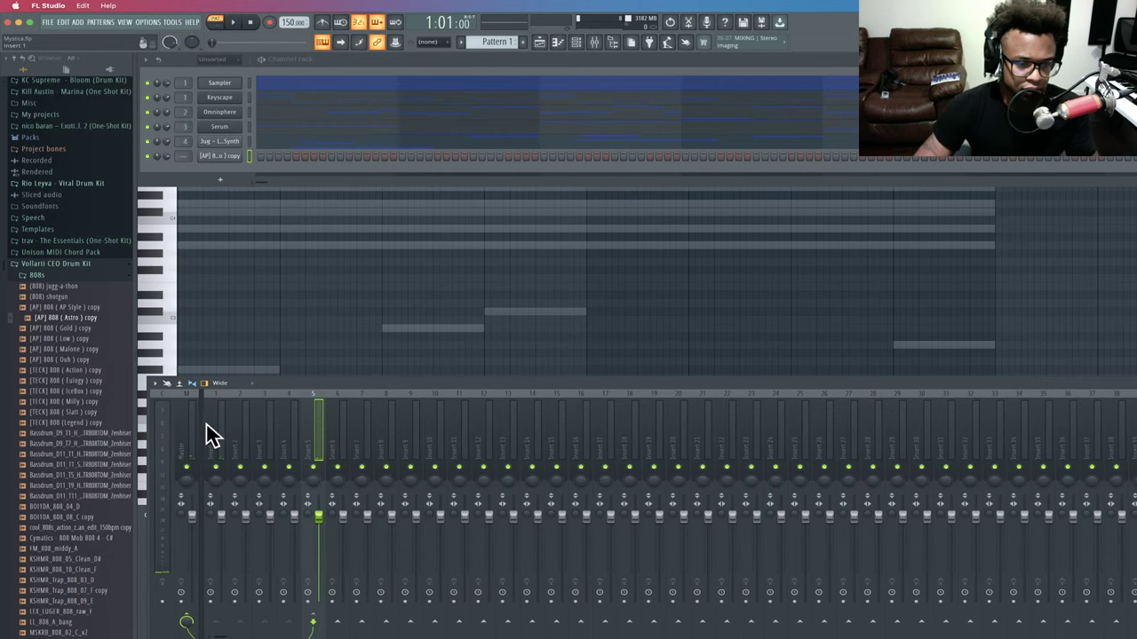
Check the routing of inserts 1 and 5 and play the pattern to hear the melody through insert 5.
{"action": "left_click", "coordinate": [216, 442]}
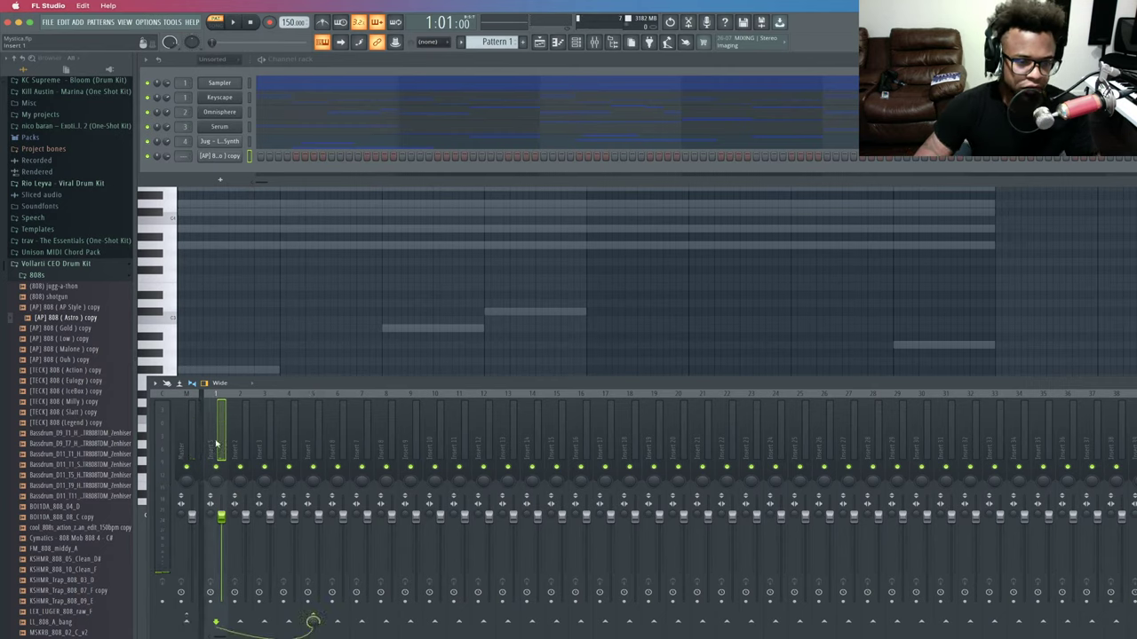
{"action": "left_click", "coordinate": [311, 435]}
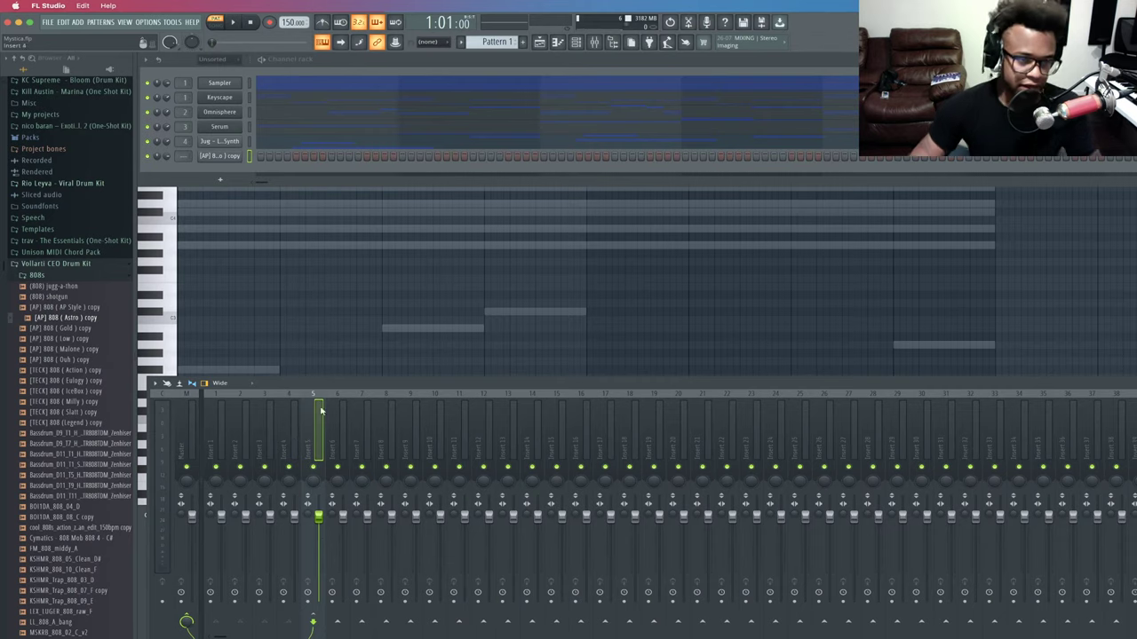
{"action": "key", "text": "space"}
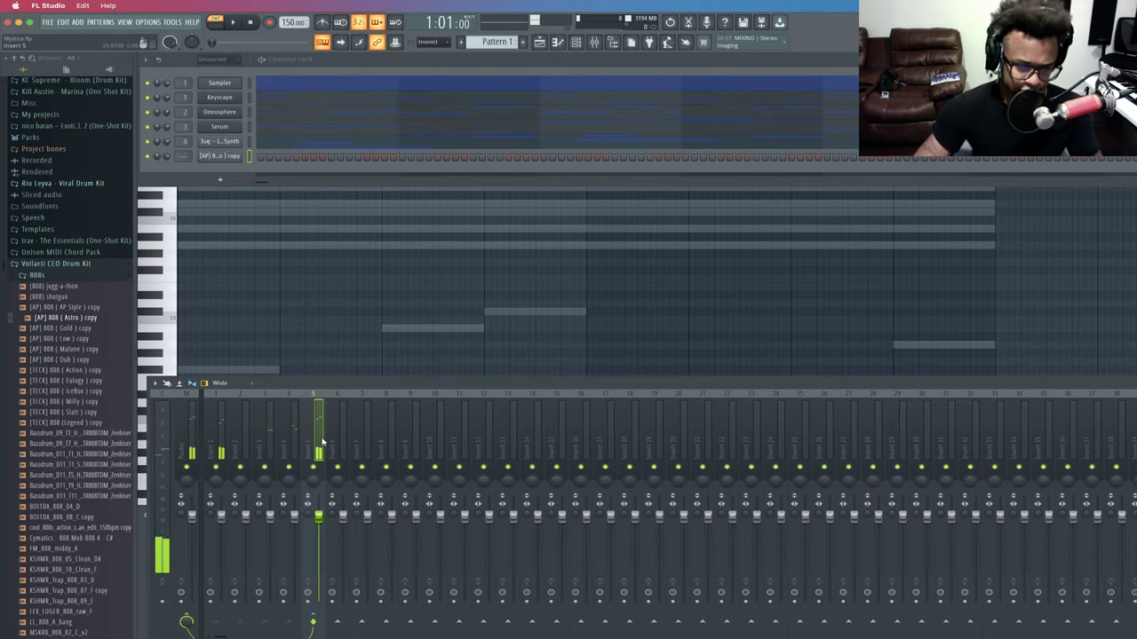
{"action": "key", "text": "space"}
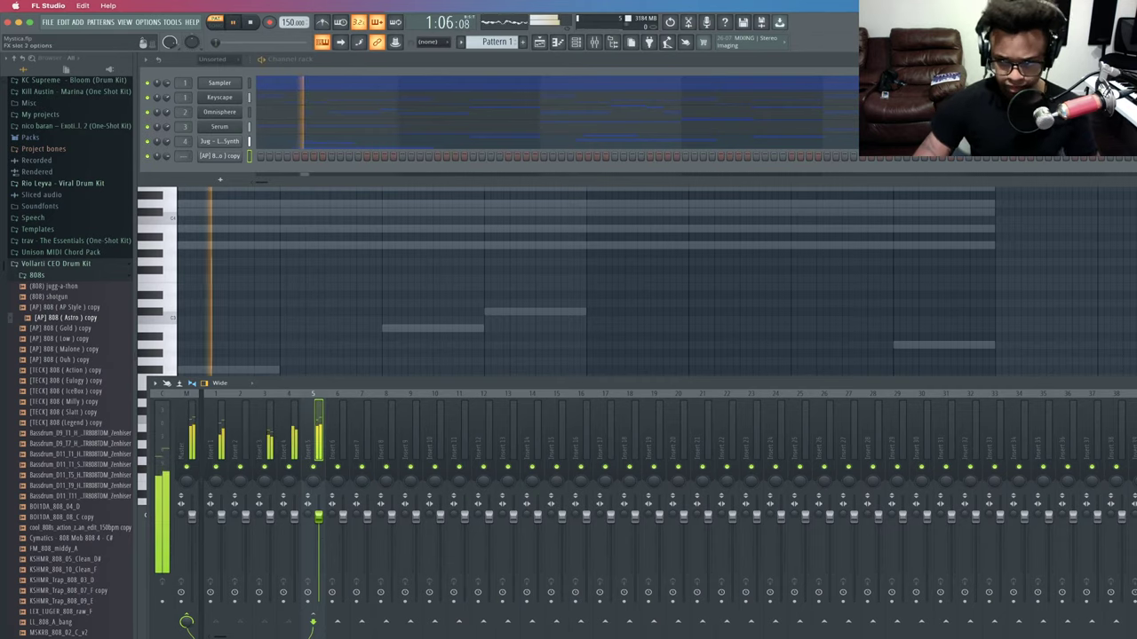
{"action": "key", "text": "space"}
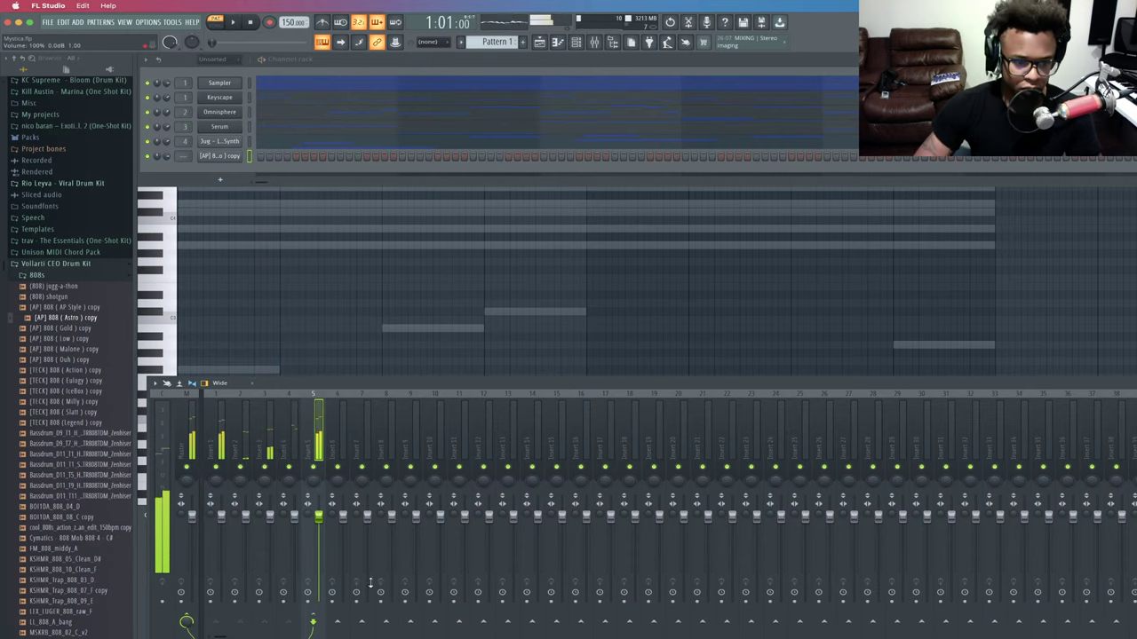
Render the armed mixer insert 5 to an audio clip and place it at bar 1 of Track 1 in the playlist.
{"action": "left_click", "coordinate": [539, 42]}
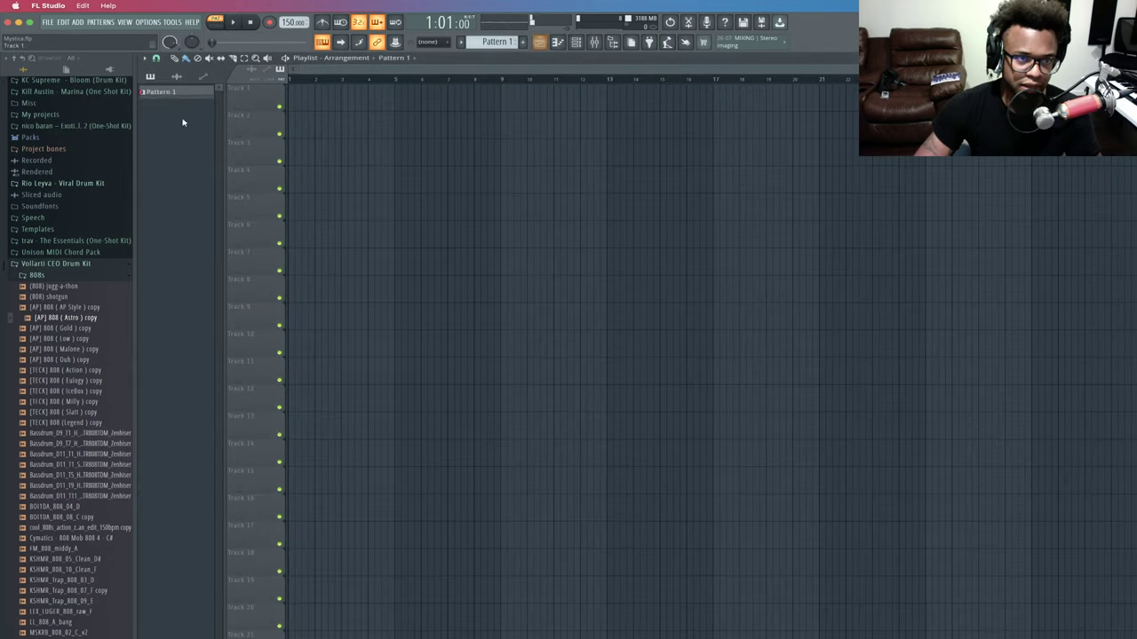
{"action": "left_click", "coordinate": [575, 42]}
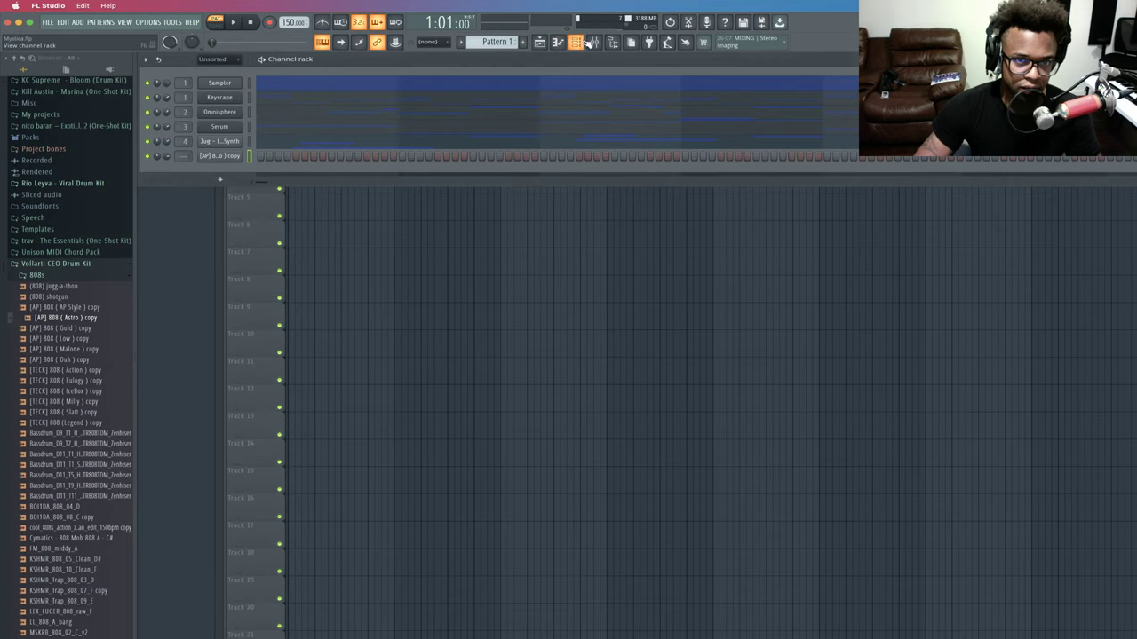
{"action": "left_click", "coordinate": [594, 43]}
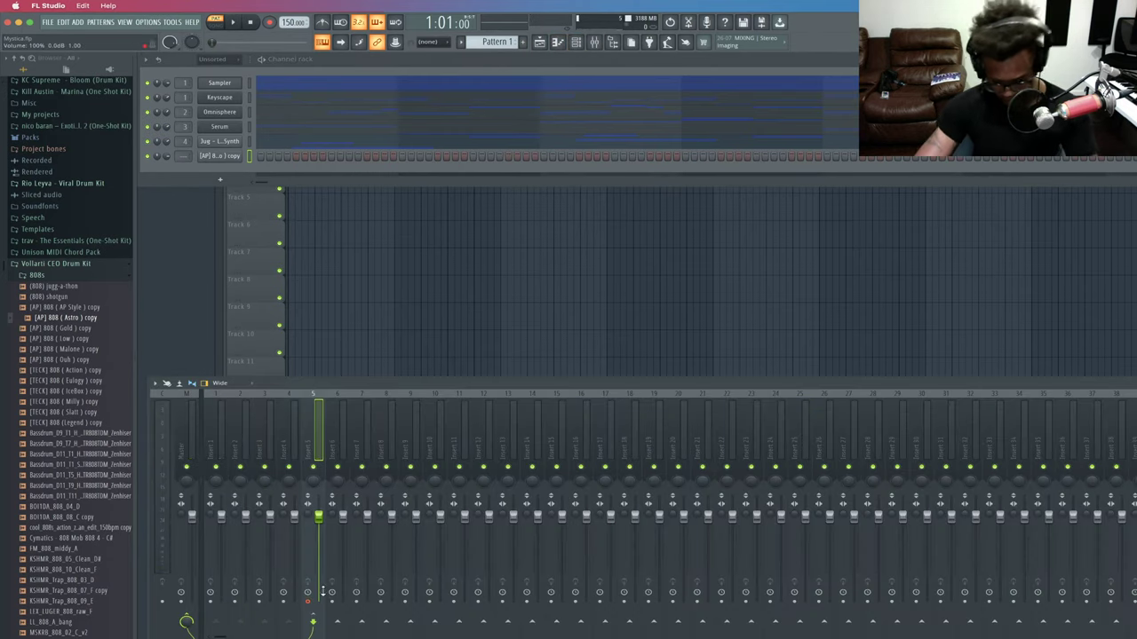
{"action": "key", "text": "ctrl+alt+r"}
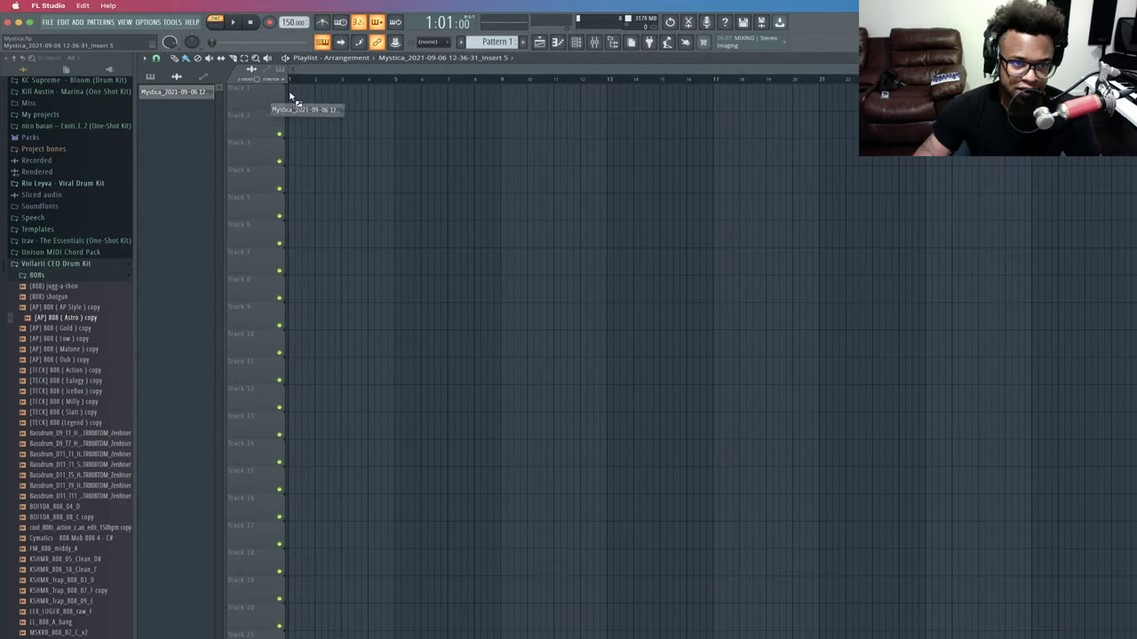
{"action": "left_click_drag", "start_coordinate": [290, 96], "coordinate": [293, 95]}
{"action": "key", "text": "space"}
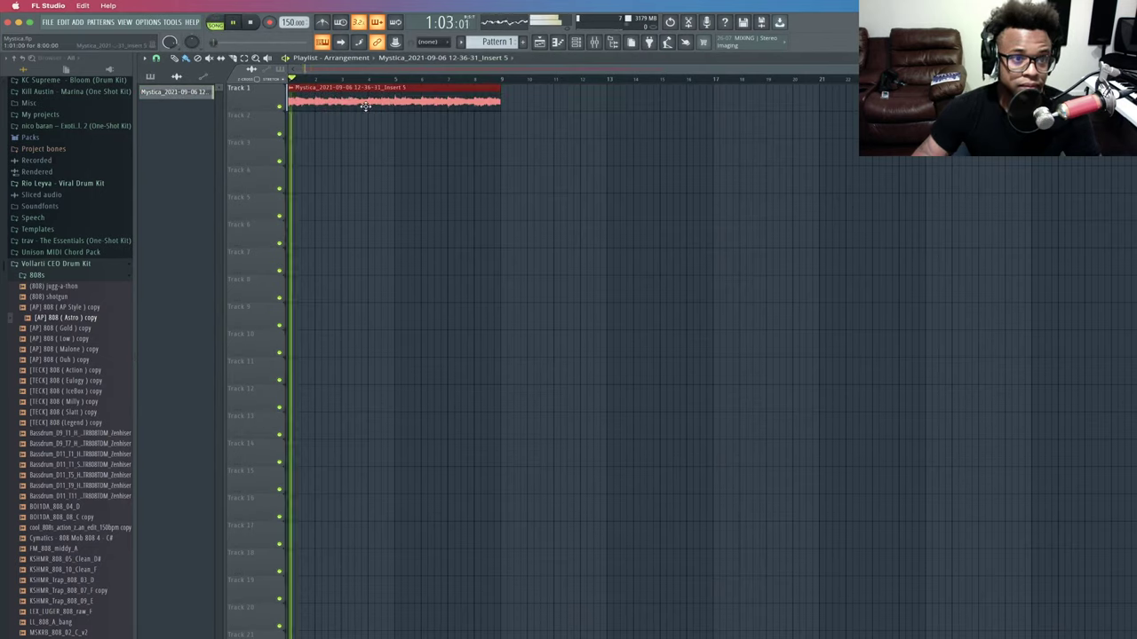
Open the sample settings of the rendered Insert 5 audio clip and turn on Reverse.
{"action": "left_click", "coordinate": [576, 42]}
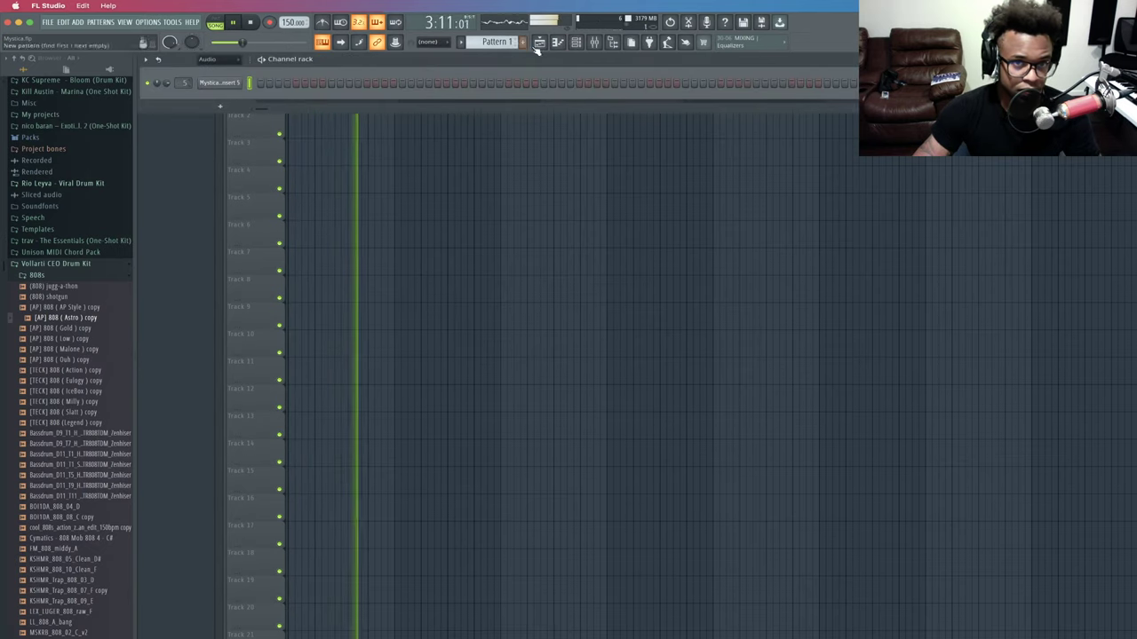
{"action": "left_click", "coordinate": [595, 43]}
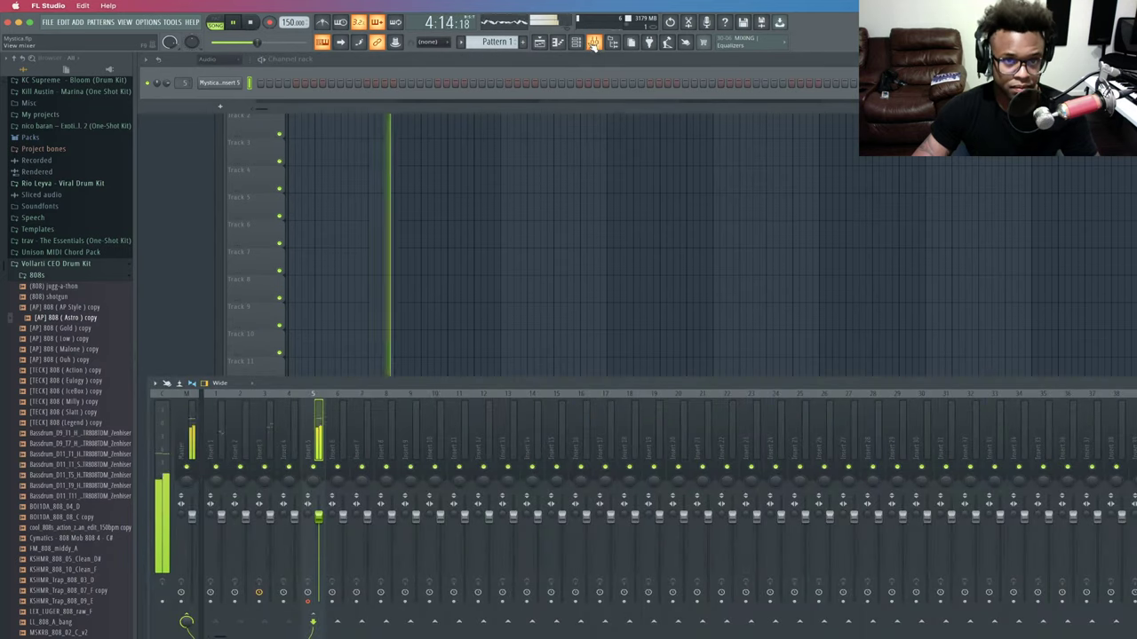
{"action": "left_click", "coordinate": [204, 86]}
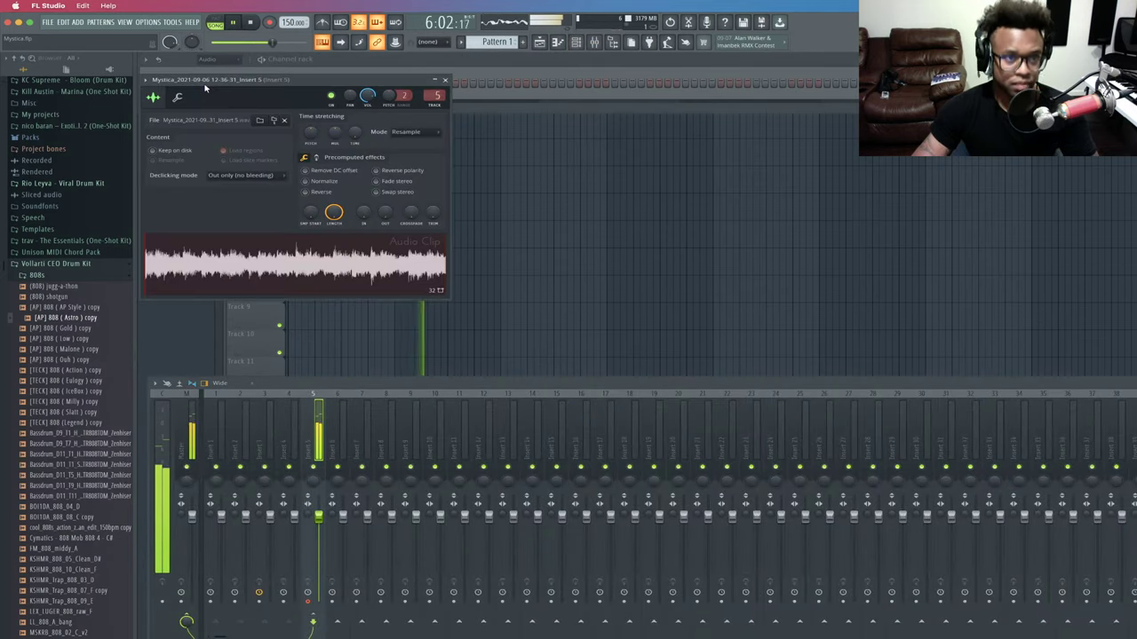
{"action": "left_click", "coordinate": [315, 193]}
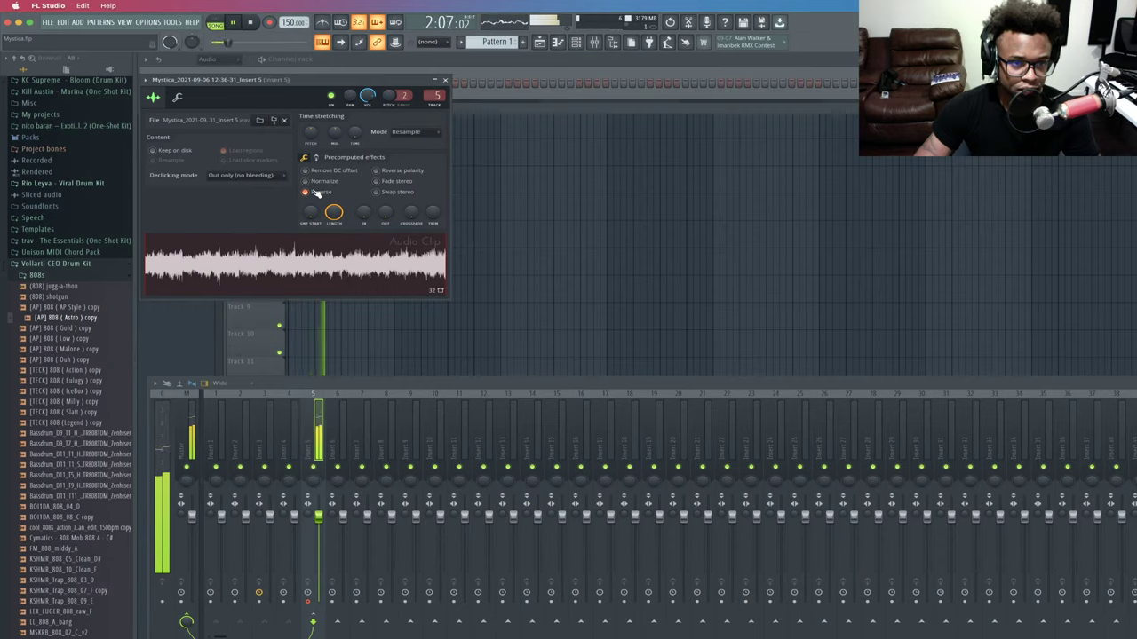
Turn off Reverse in the Insert 5 audio clip's sample settings and close them.
{"action": "left_click", "coordinate": [316, 193]}
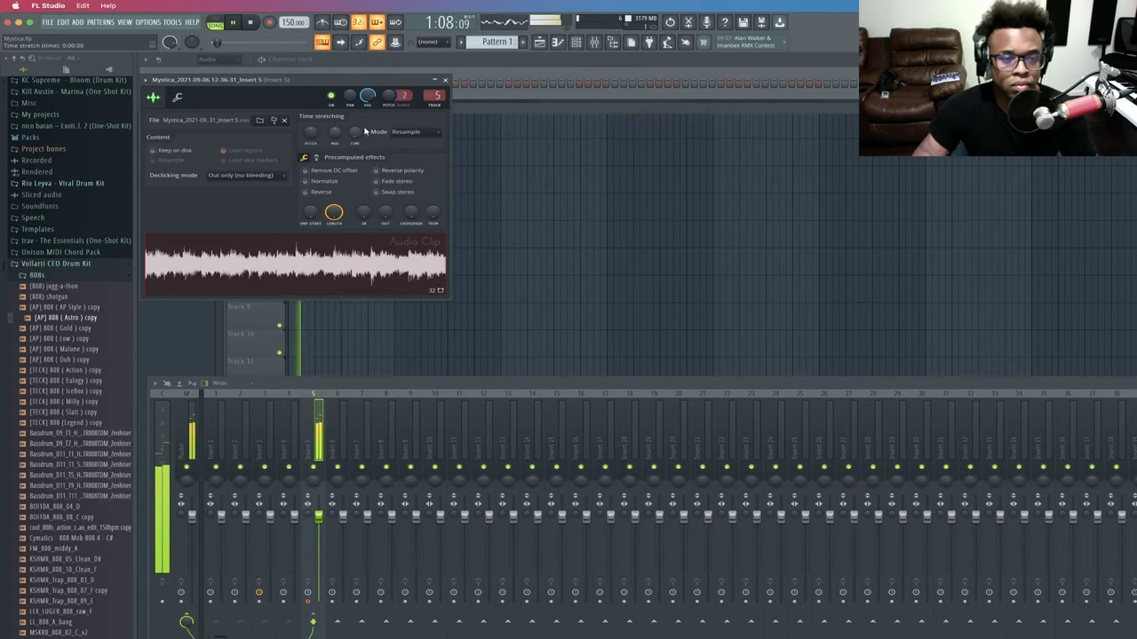
{"action": "left_click", "coordinate": [446, 80]}
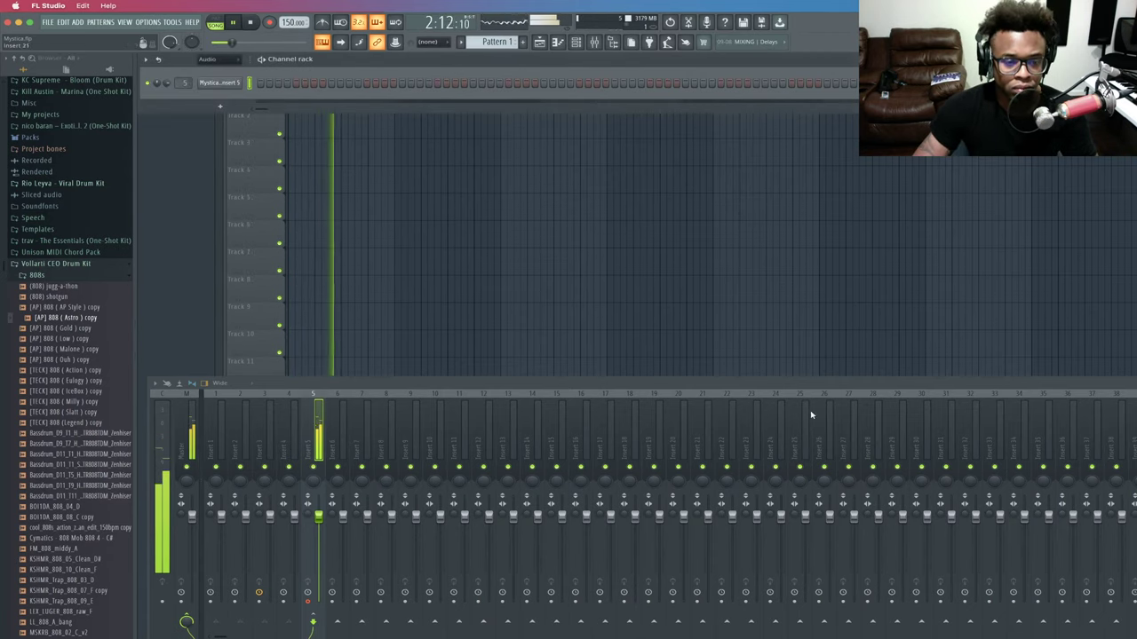
Reopen the Insert 5 clip's sample settings, raise its time-stretching pitch to +300 cents and copy that value.
{"action": "left_click", "coordinate": [218, 83]}
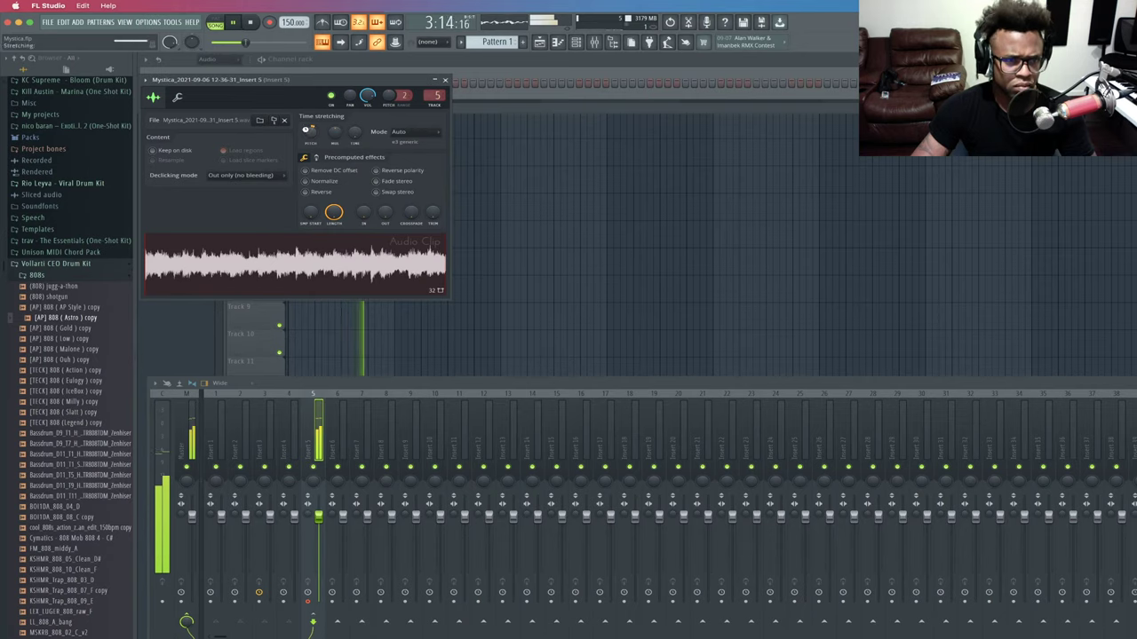
{"action": "scroll", "coordinate": [308, 132], "scroll_direction": "up", "scroll_amount": 1}
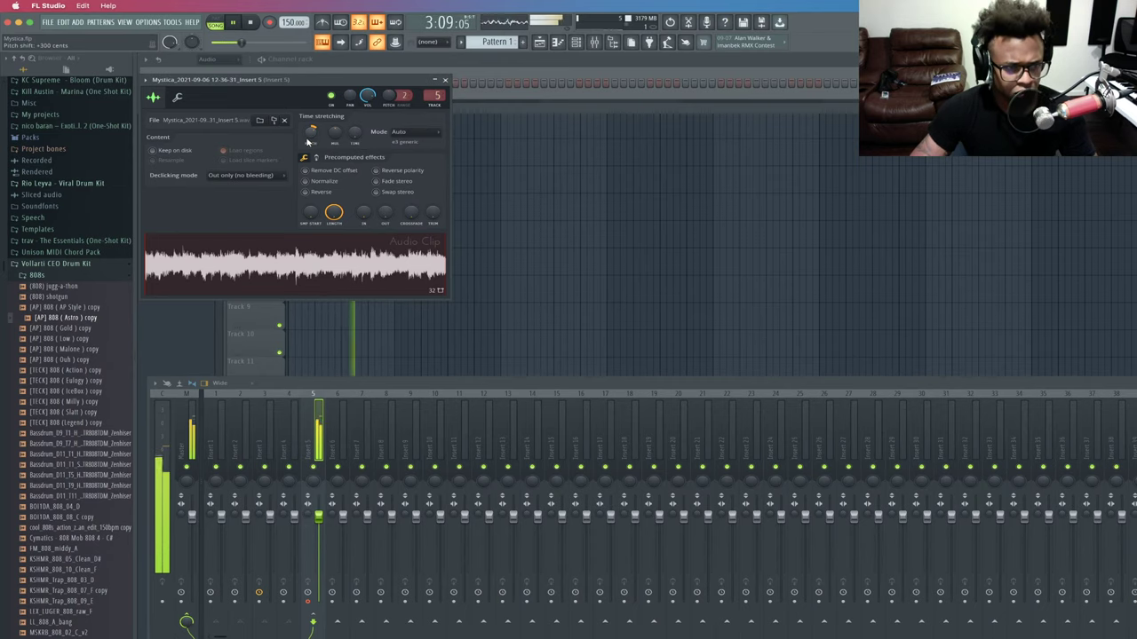
{"action": "right_click", "coordinate": [313, 132]}
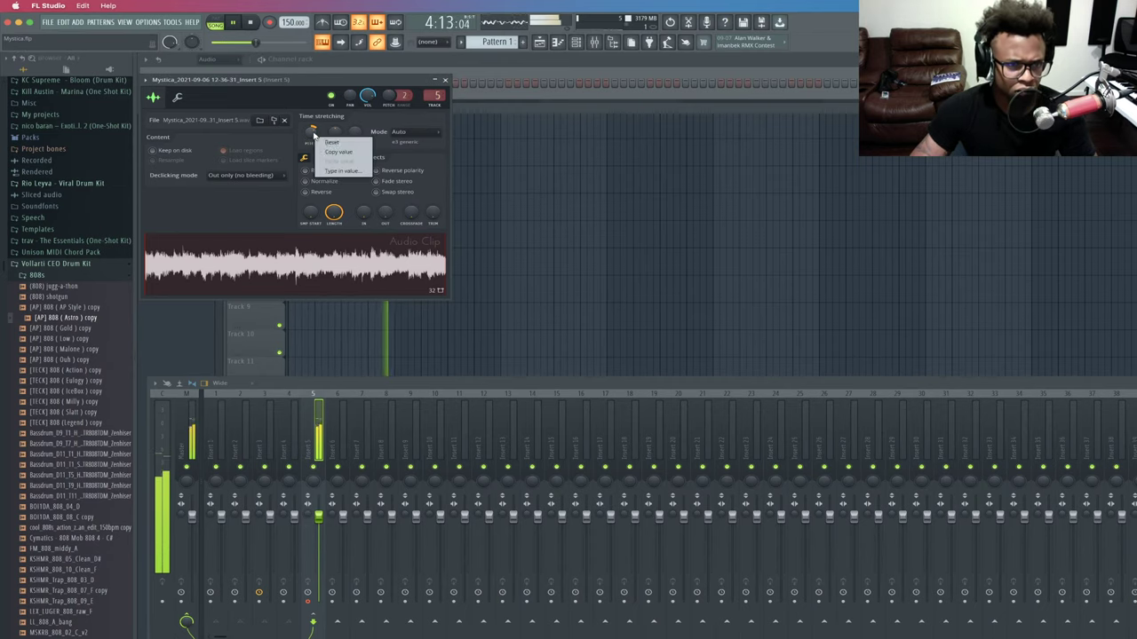
{"action": "left_click", "coordinate": [324, 151]}
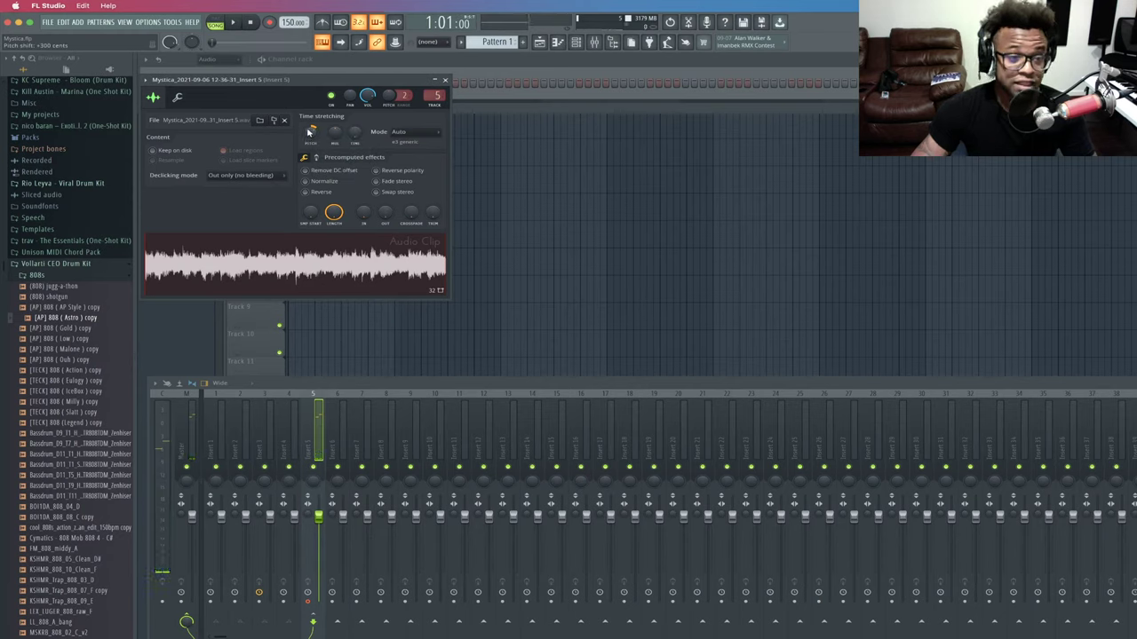
Undo the pitch shift to compare the sound, paste the copied pitch value back and close the sample settings.
{"action": "key", "text": "ctrl+z"}
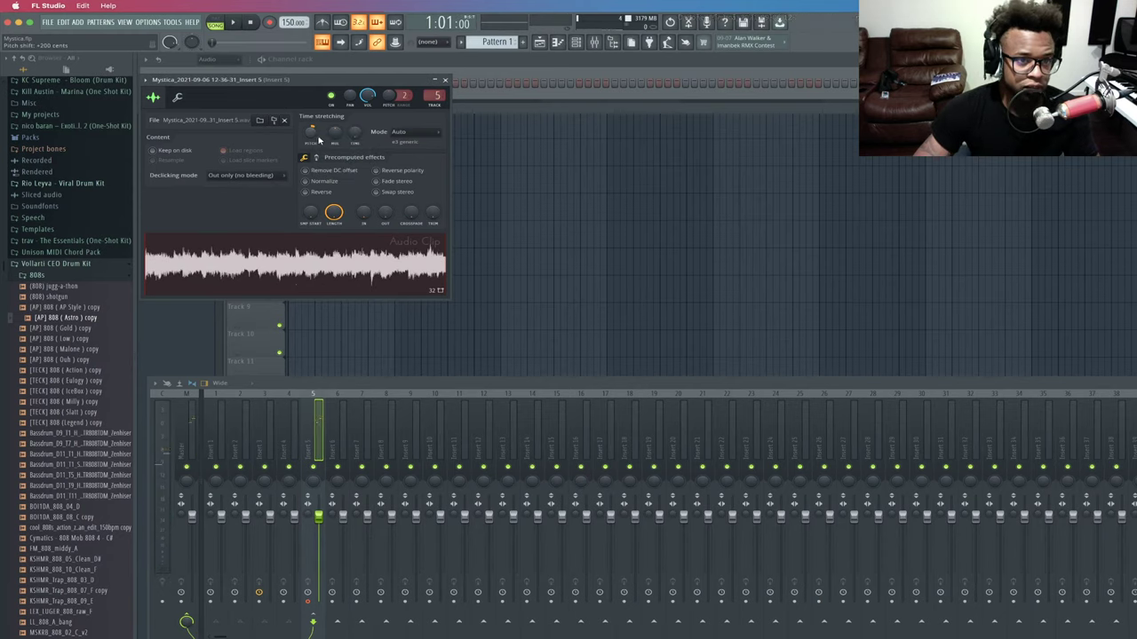
{"action": "key", "text": "ctrl+z"}
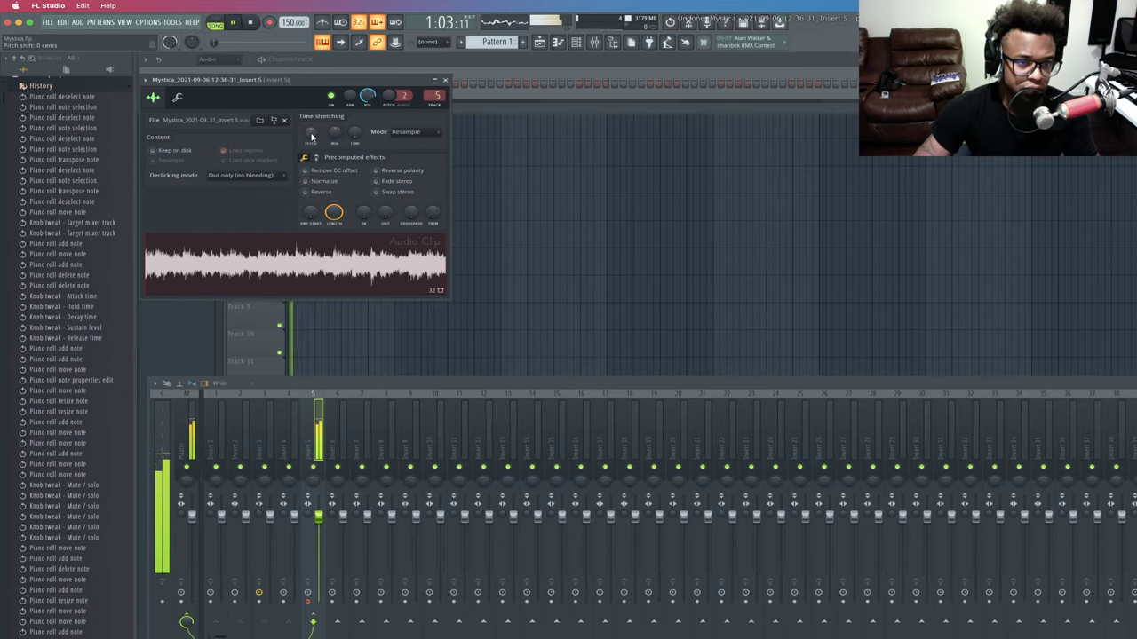
{"action": "right_click", "coordinate": [308, 136]}
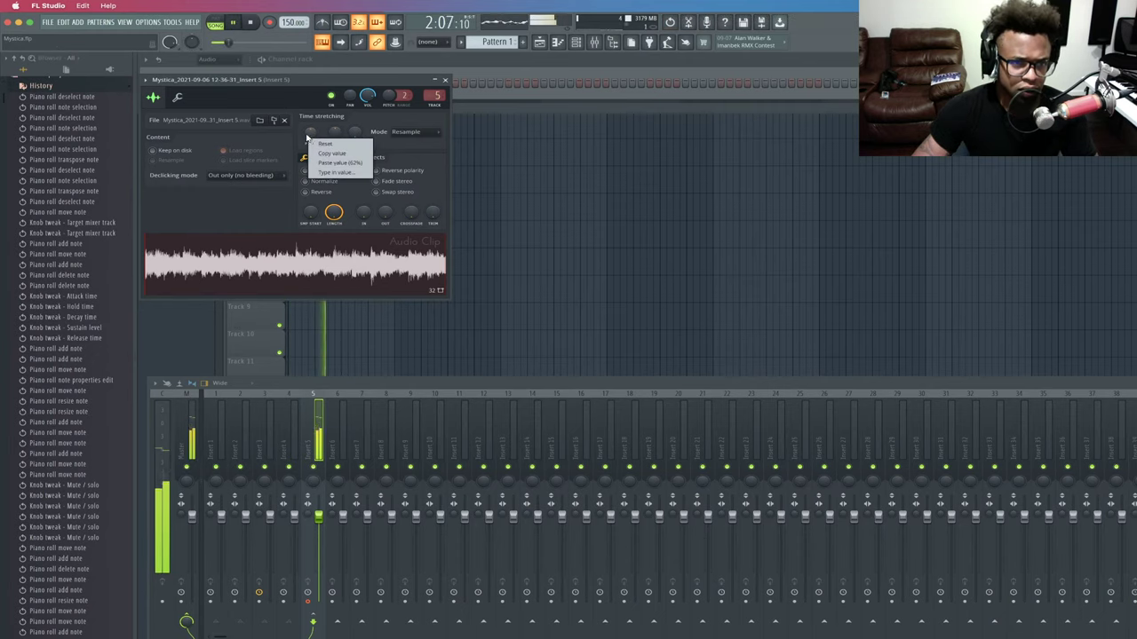
{"action": "left_click", "coordinate": [329, 163]}
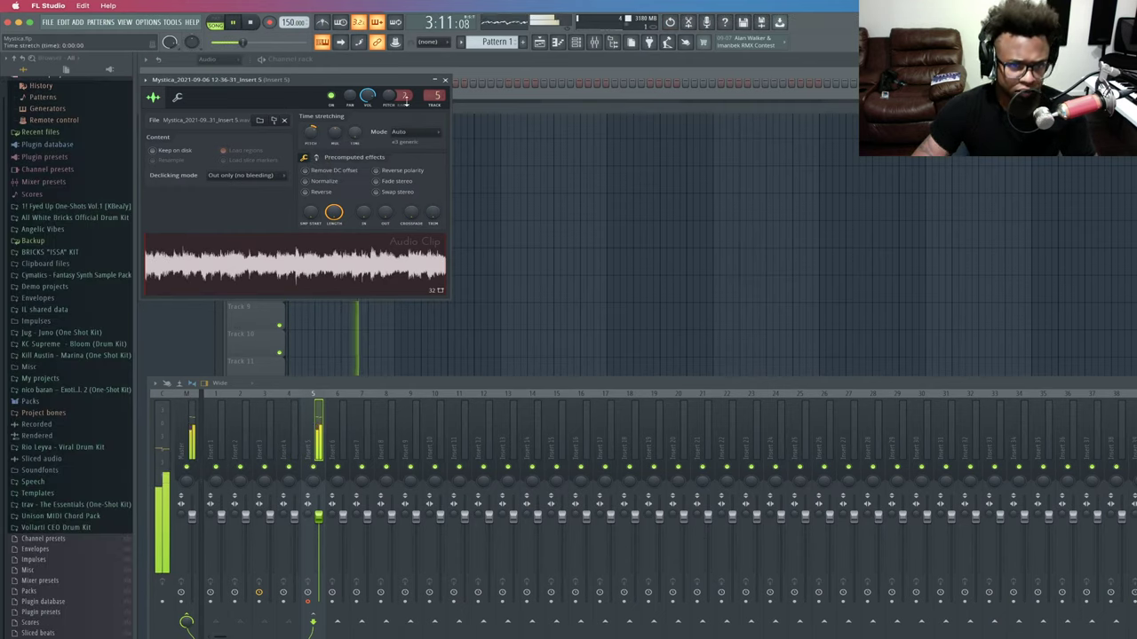
{"action": "left_click", "coordinate": [446, 80]}
Show the playlist and restart playback to hear the pitched Insert 5 clip on Track 1.
{"action": "left_click", "coordinate": [539, 44]}
{"action": "key", "text": "space"}
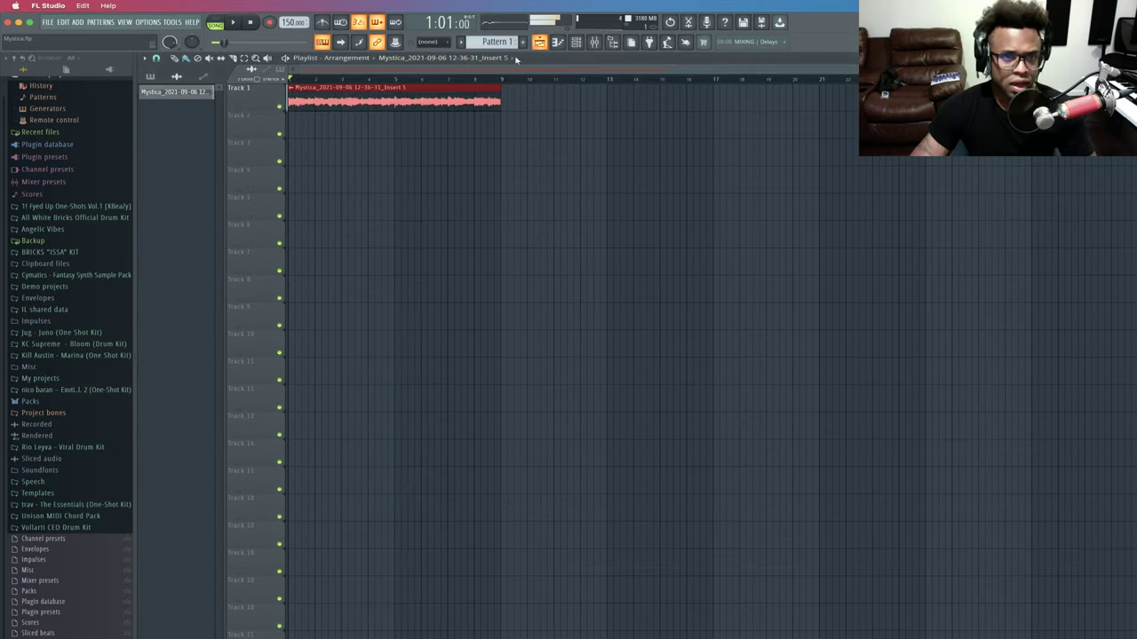
{"action": "key", "text": "space"}
Load Gross Beat into an effect slot on mixer insert 5.
{"action": "left_click", "coordinate": [575, 42]}
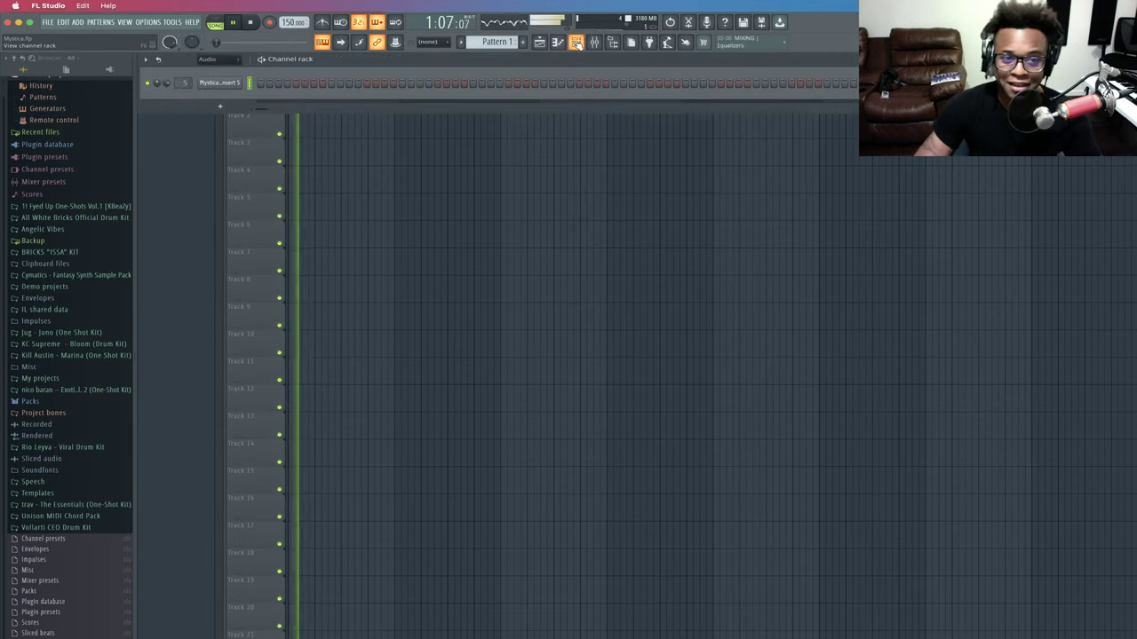
{"action": "left_click", "coordinate": [593, 43]}
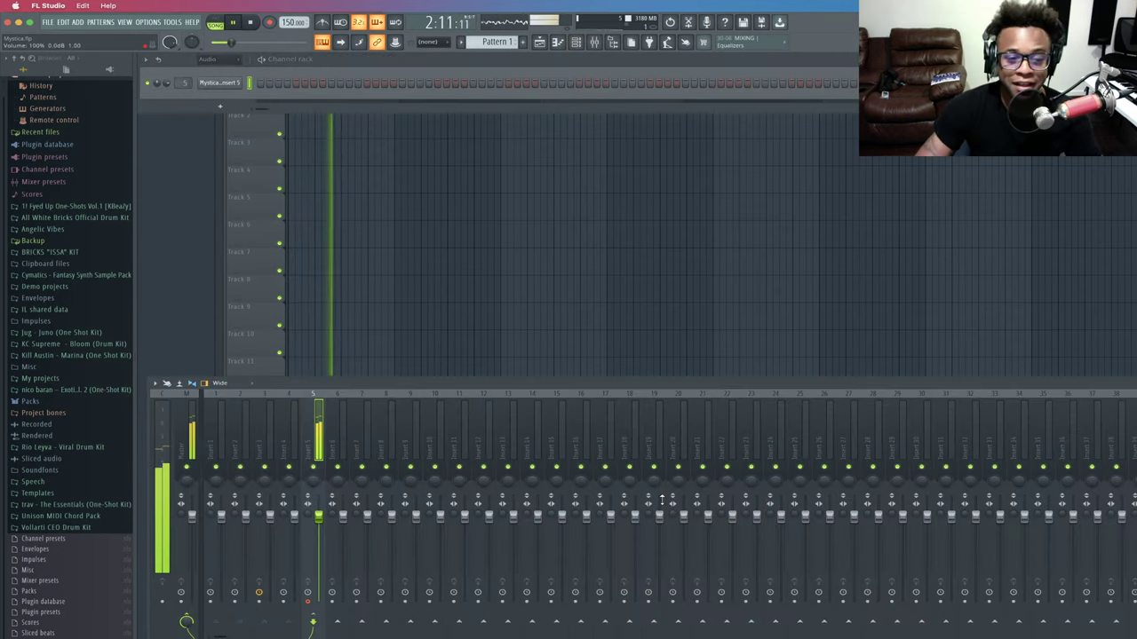
{"action": "left_click", "coordinate": [1134, 415]}
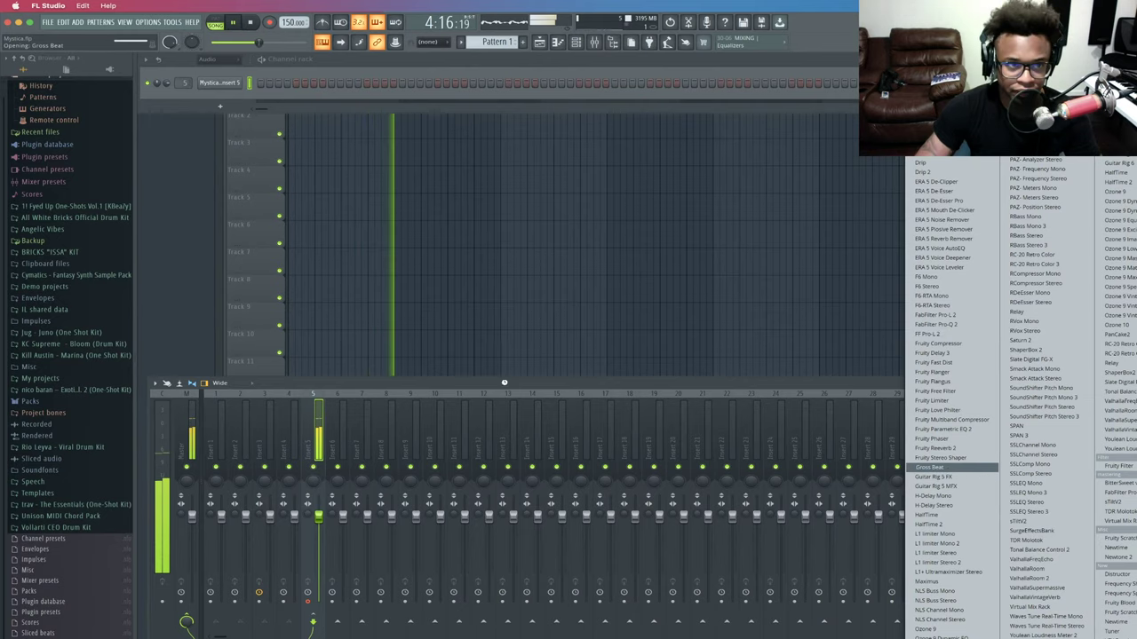
{"action": "left_click", "coordinate": [949, 468]}
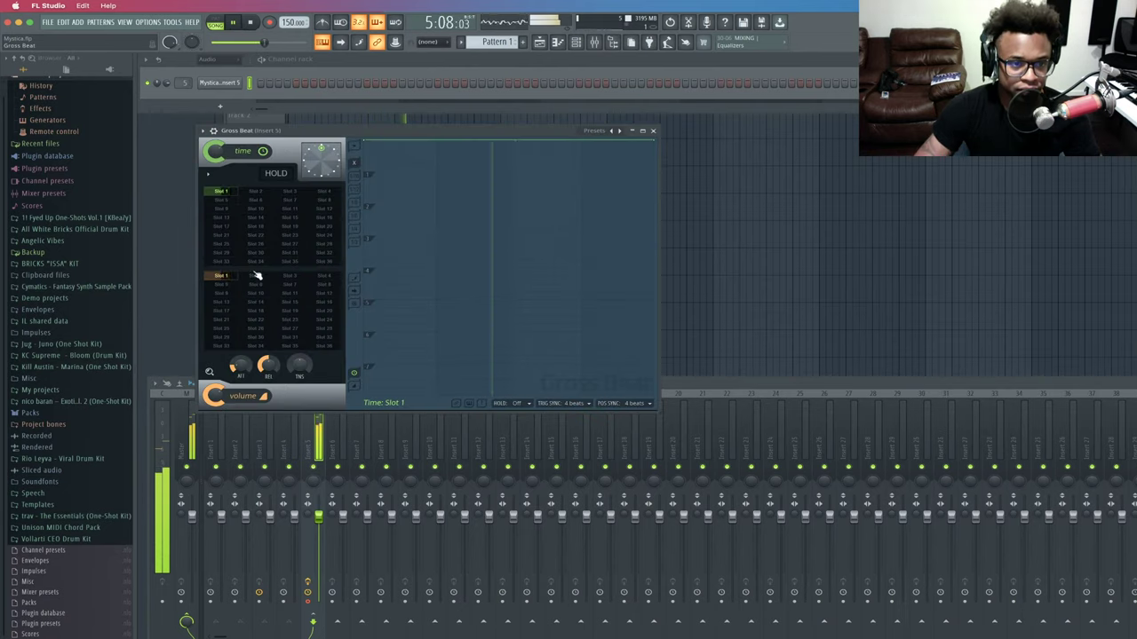
Load Gross Beat's Flanging preset and audition its Flange 1 and Flange 2 time slots during playback.
{"action": "left_click", "coordinate": [622, 132]}
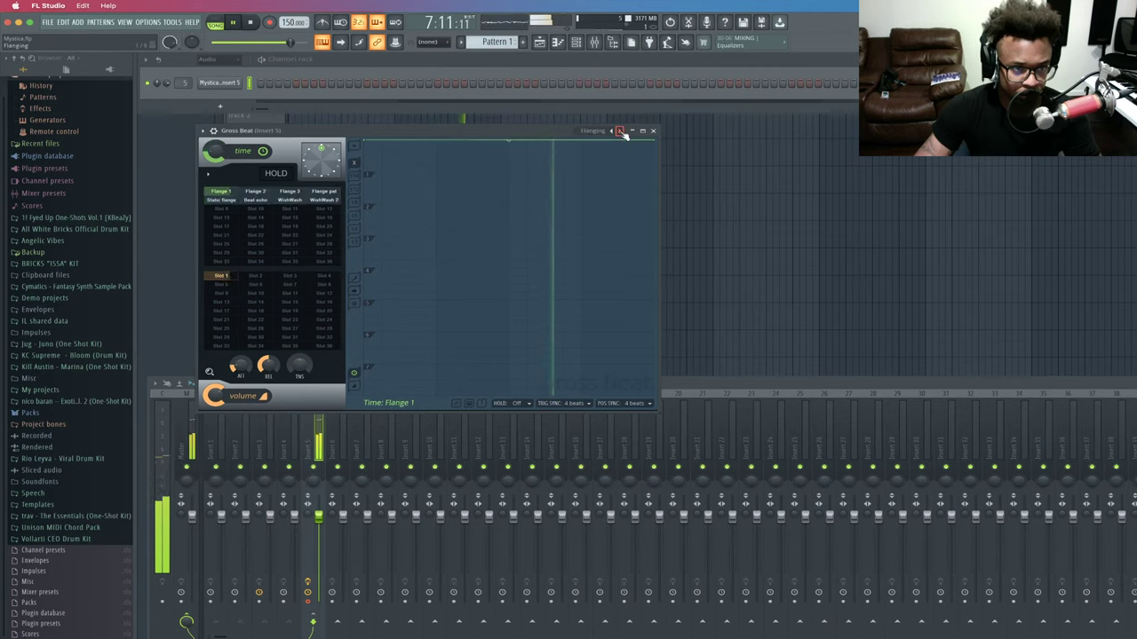
{"action": "left_click", "coordinate": [256, 193]}
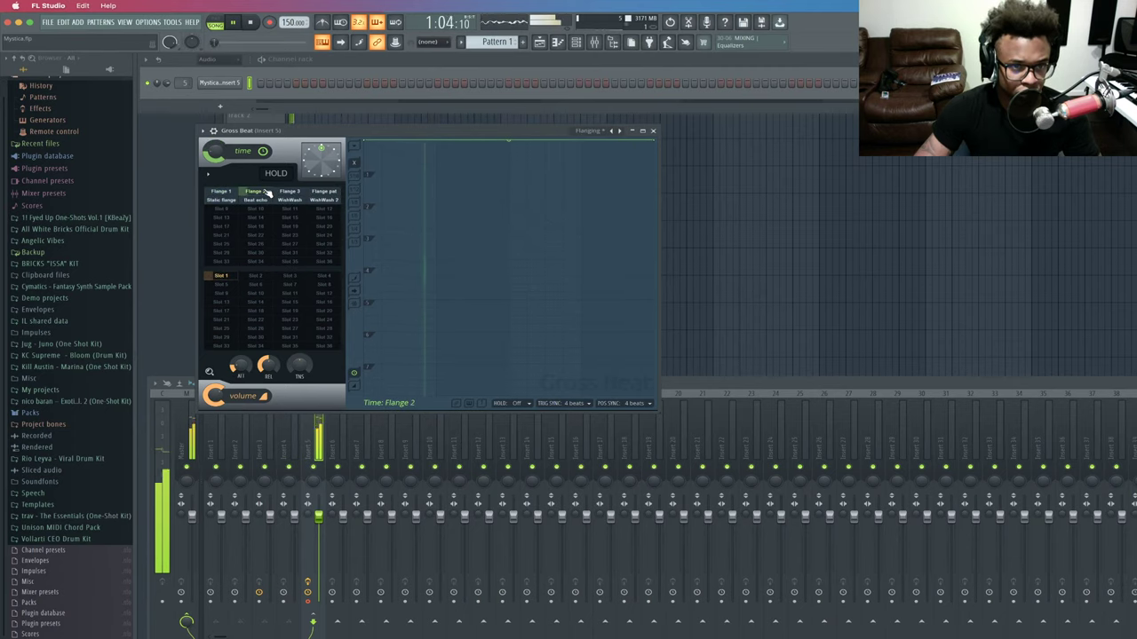
{"action": "left_click", "coordinate": [622, 131]}
{"action": "left_click", "coordinate": [612, 131]}
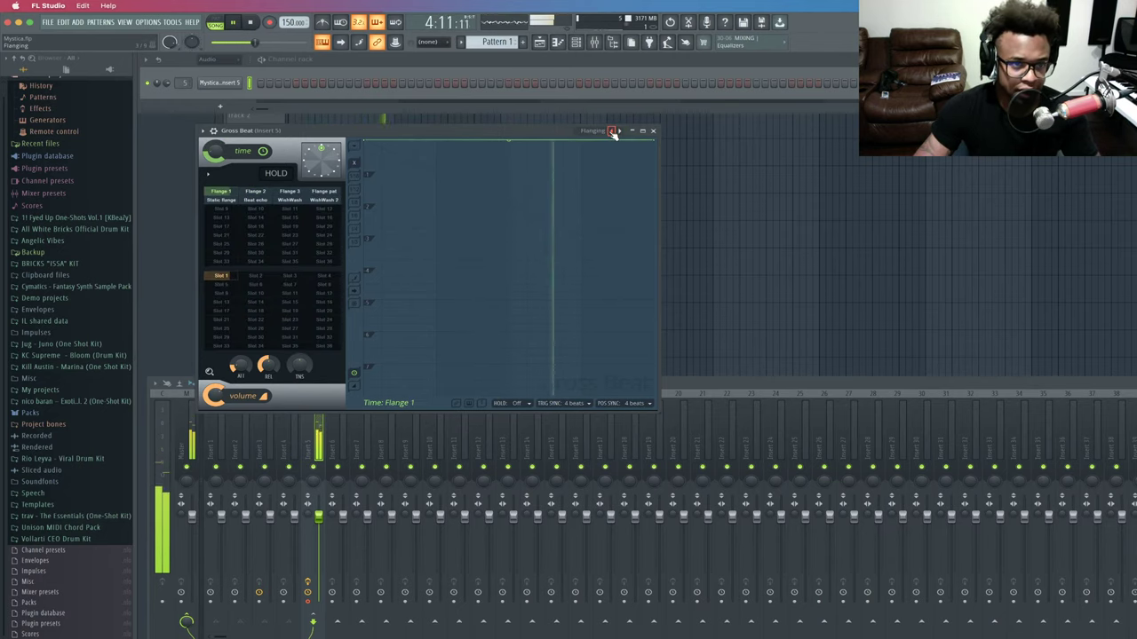
{"action": "left_click", "coordinate": [256, 192]}
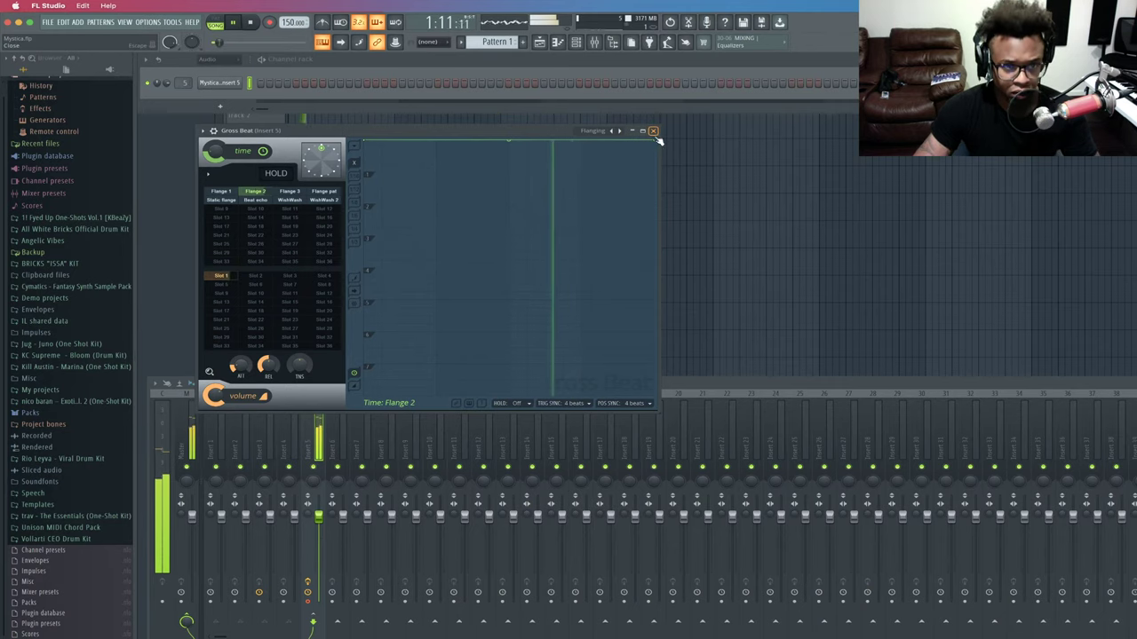
{"action": "left_click", "coordinate": [222, 192]}
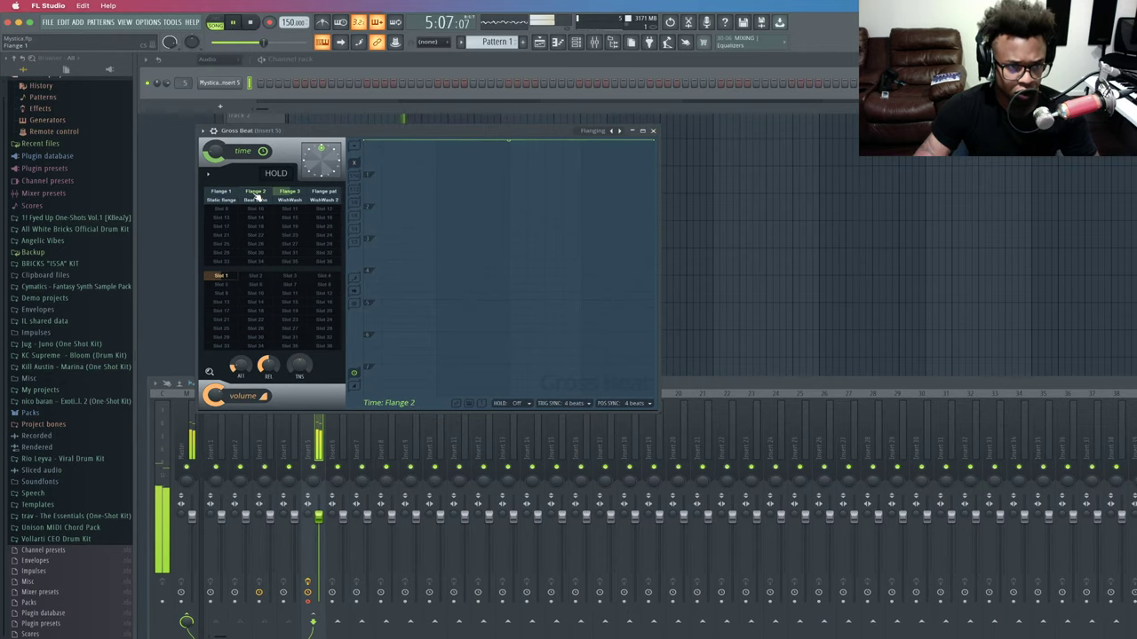
{"action": "left_click", "coordinate": [256, 193]}
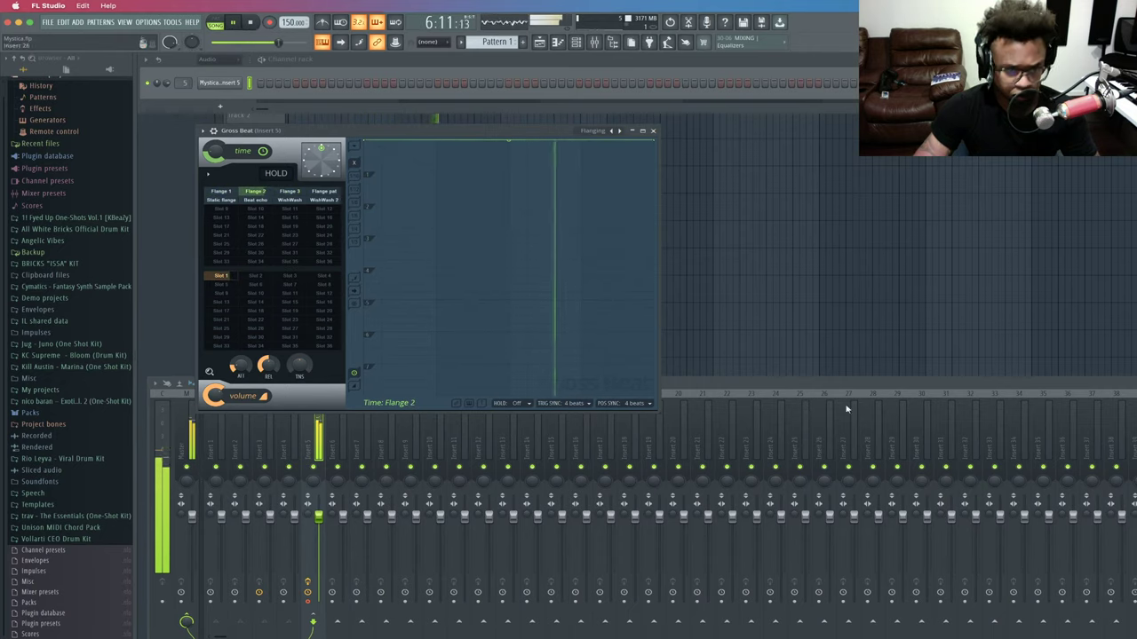
Switch Gross Beat to the Nick Mira - Flux bank and select the Medieval time slot.
{"action": "left_click", "coordinate": [621, 131]}
{"action": "left_click", "coordinate": [620, 132]}
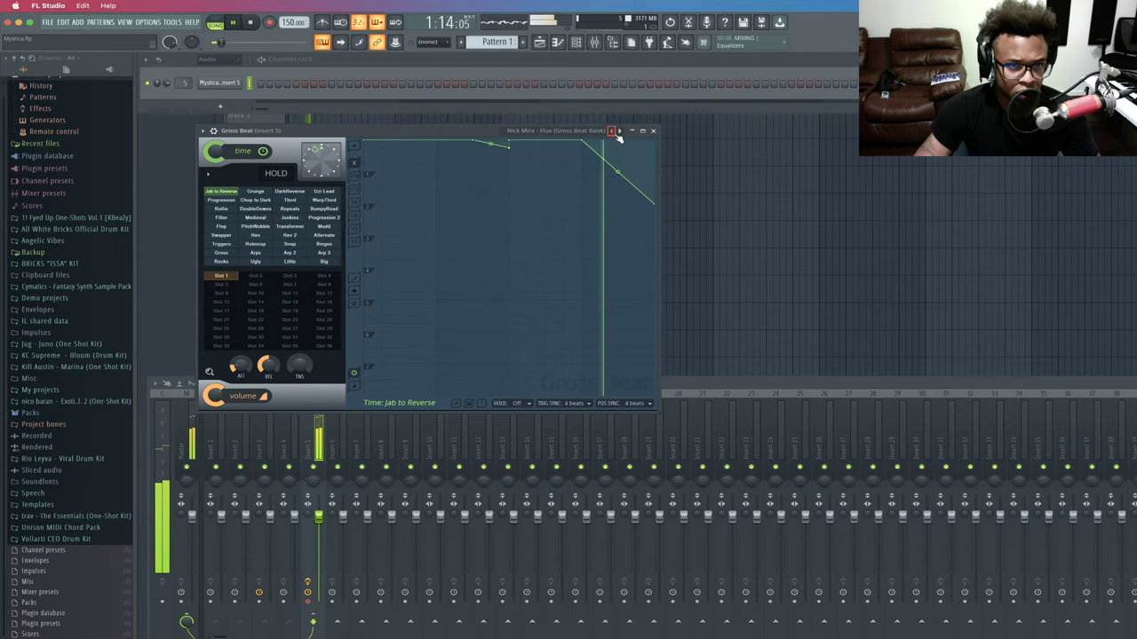
{"action": "left_click", "coordinate": [260, 220]}
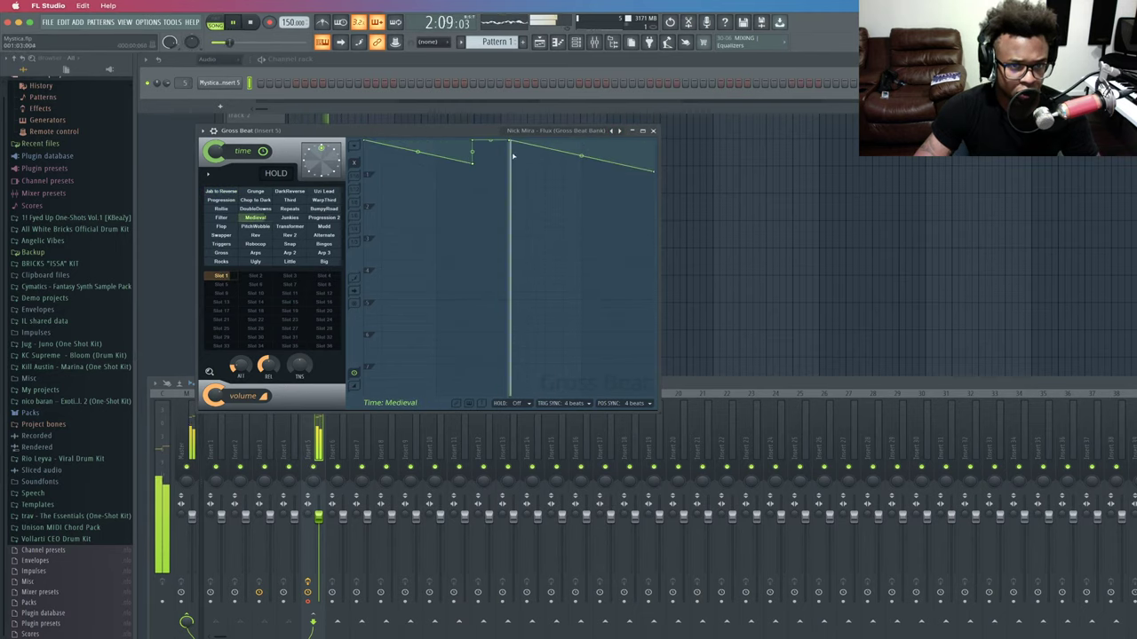
Try holding the dip in the Medieval time envelope up to beat 3, then move the point back up to the top line.
{"action": "key", "text": "space"}
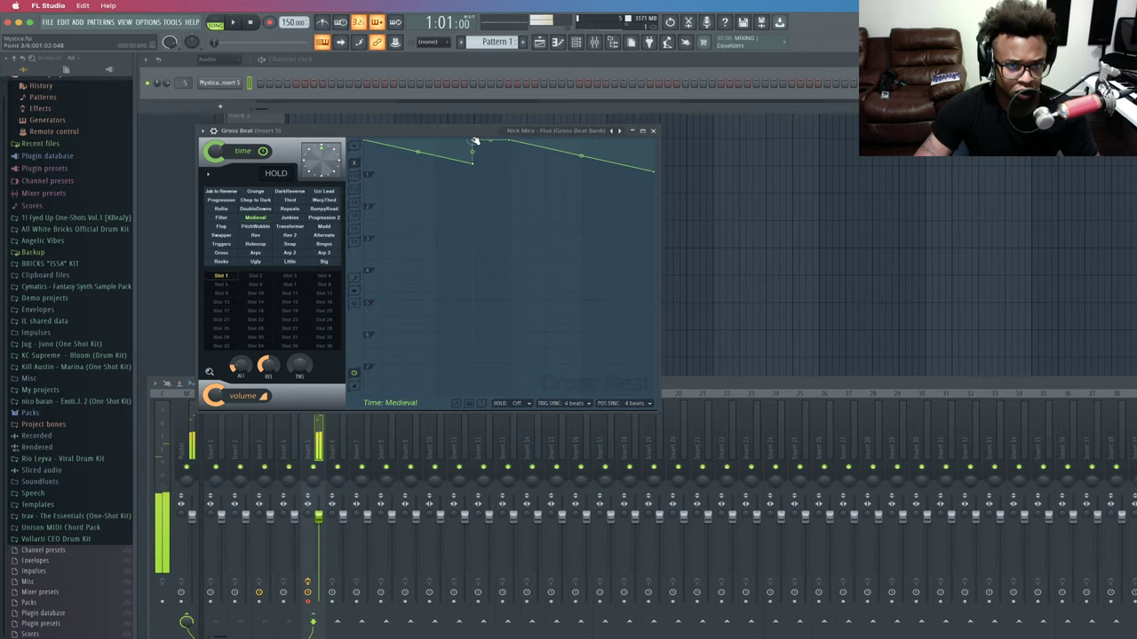
{"action": "key", "text": "space"}
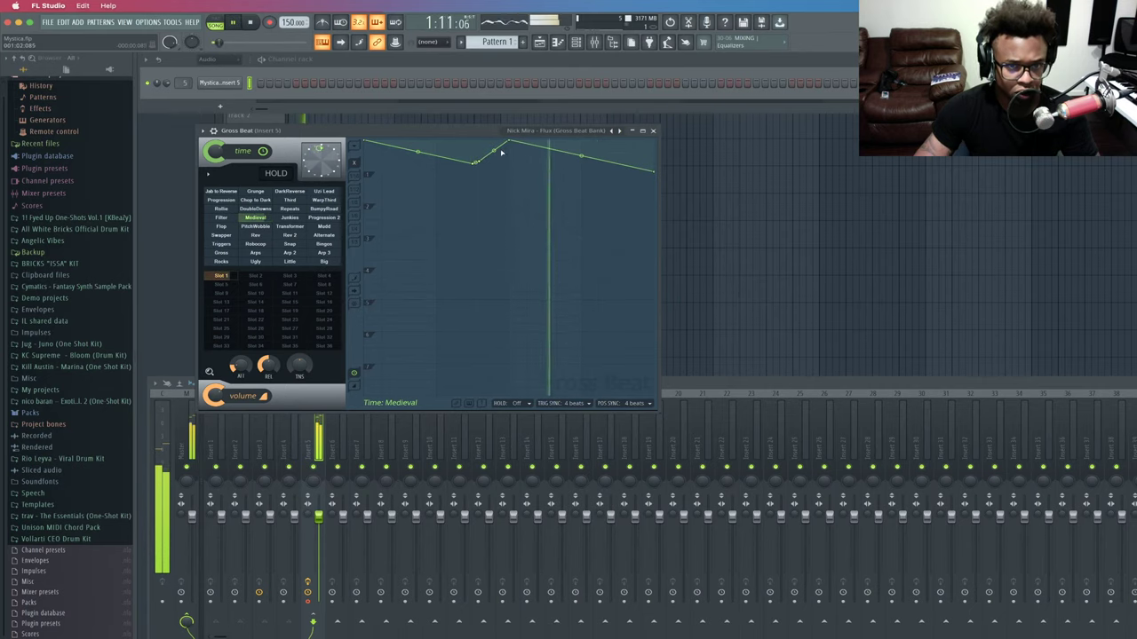
{"action": "left_click_drag", "start_coordinate": [510, 168], "coordinate": [511, 163]}
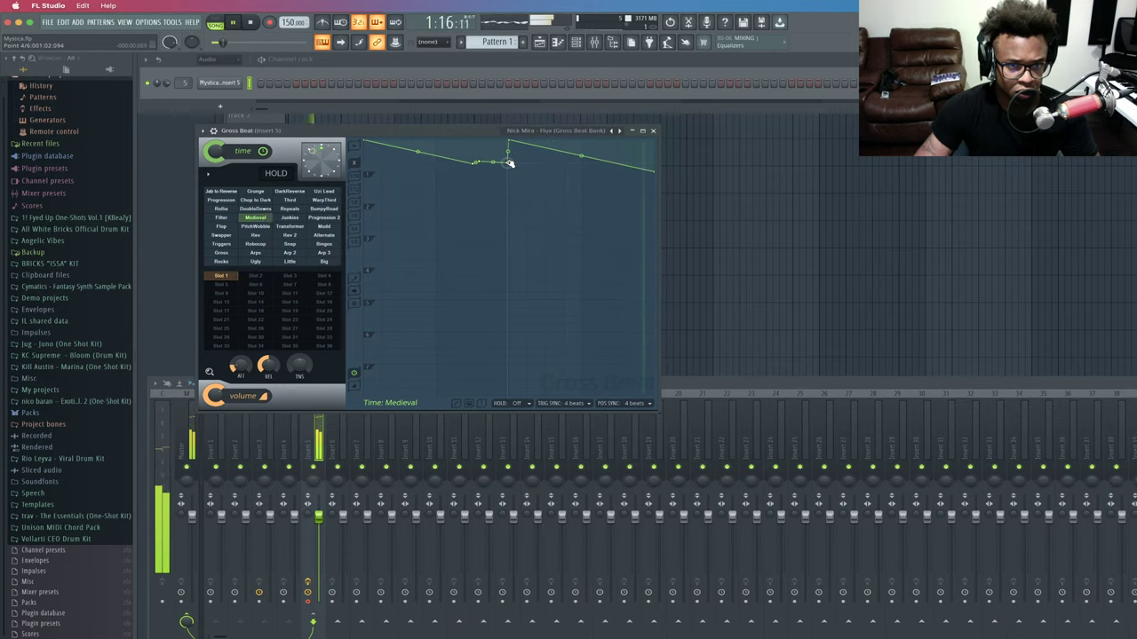
{"action": "key", "text": "space"}
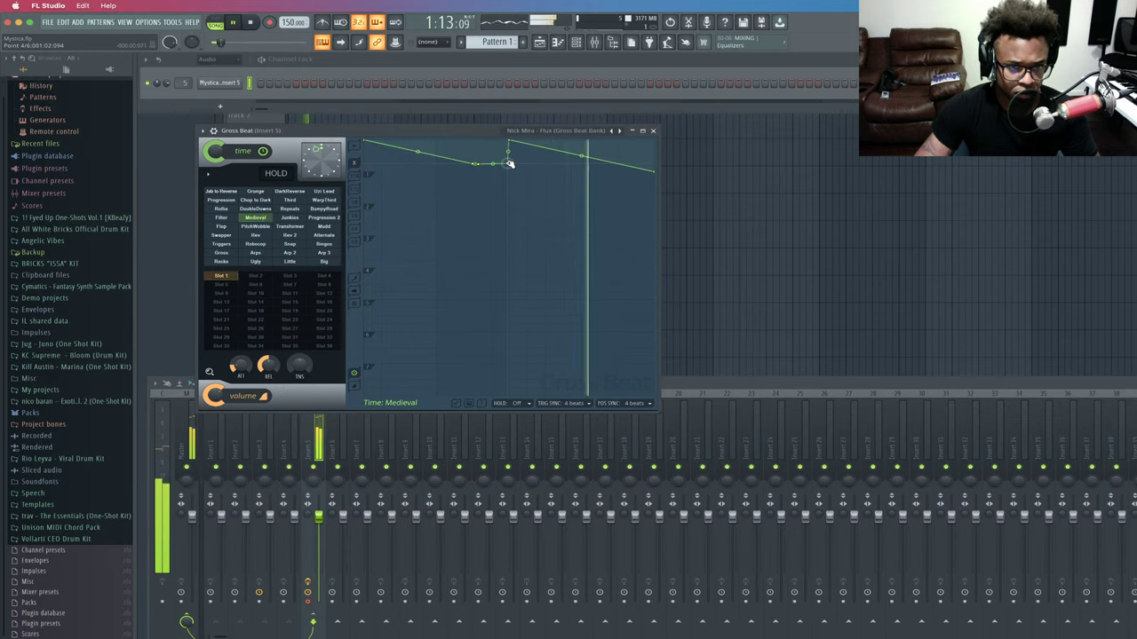
{"action": "key", "text": "space"}
{"action": "key", "text": "space"}
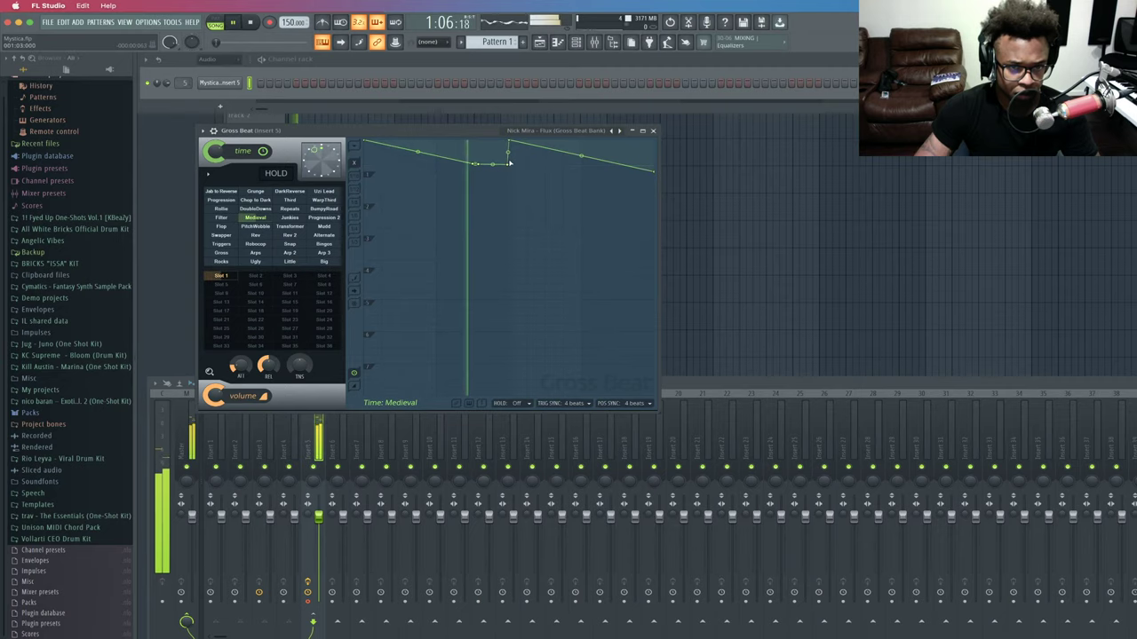
{"action": "left_click_drag", "start_coordinate": [510, 162], "coordinate": [479, 139]}
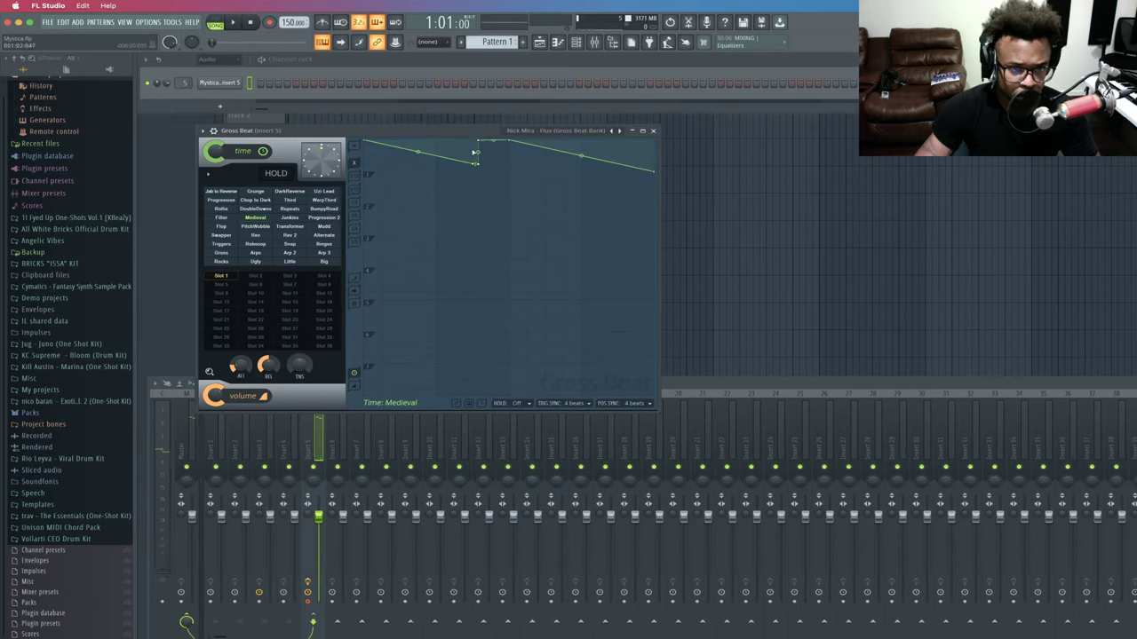
Play the song, try an added point near beat 4 at the top of the Medieval envelope, and undo it.
{"action": "key", "text": "space"}
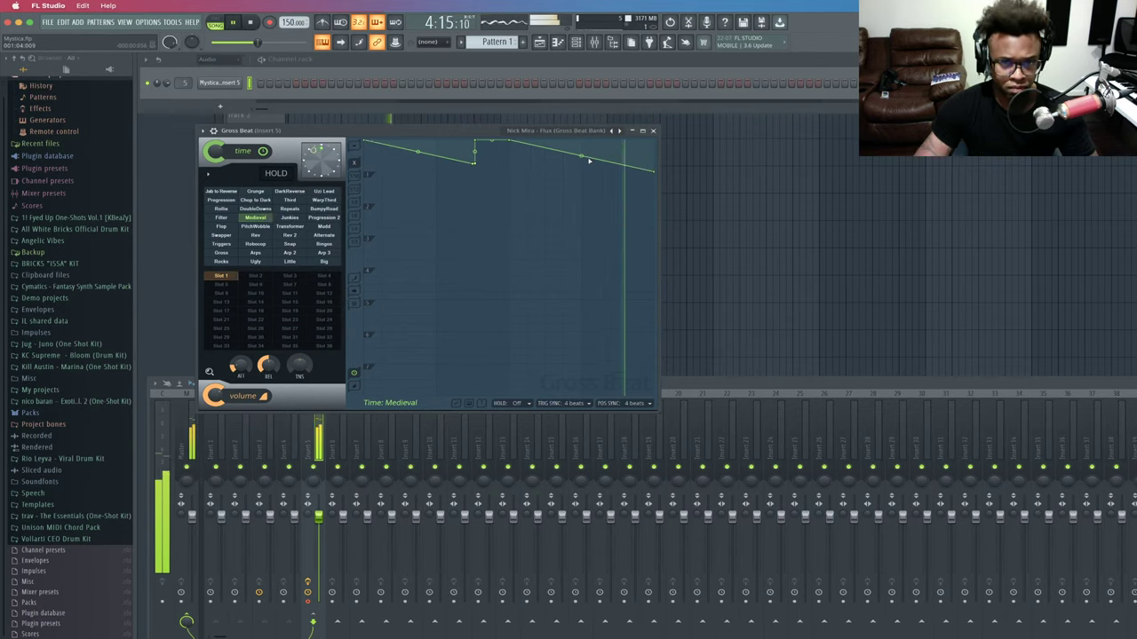
{"action": "left_click_drag", "start_coordinate": [589, 161], "coordinate": [586, 142]}
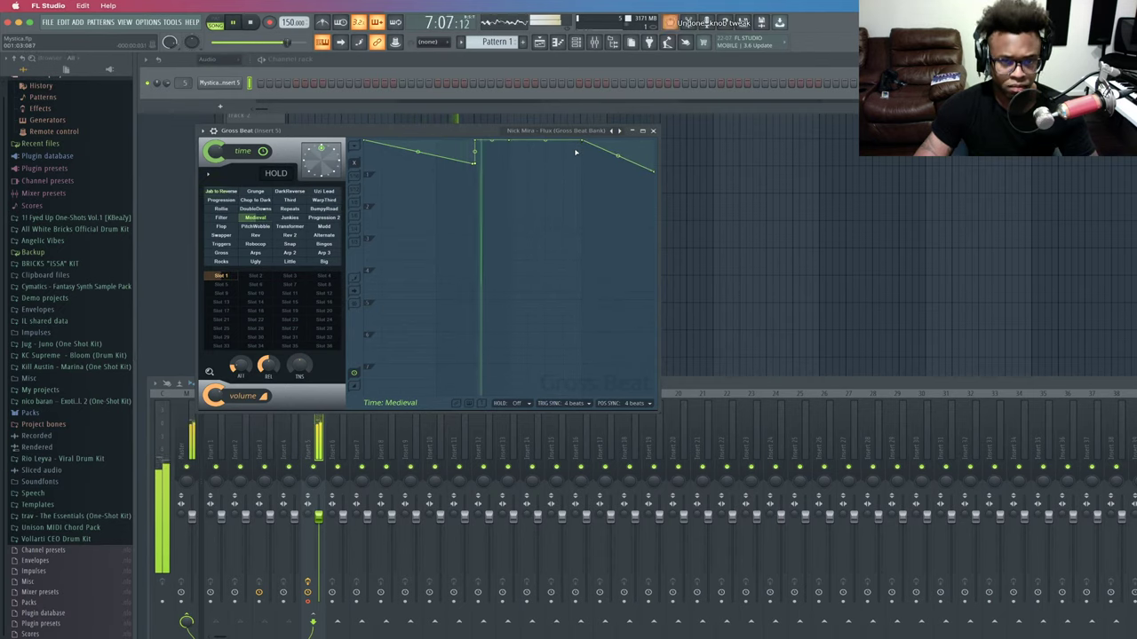
{"action": "key", "text": "super+alt+z"}
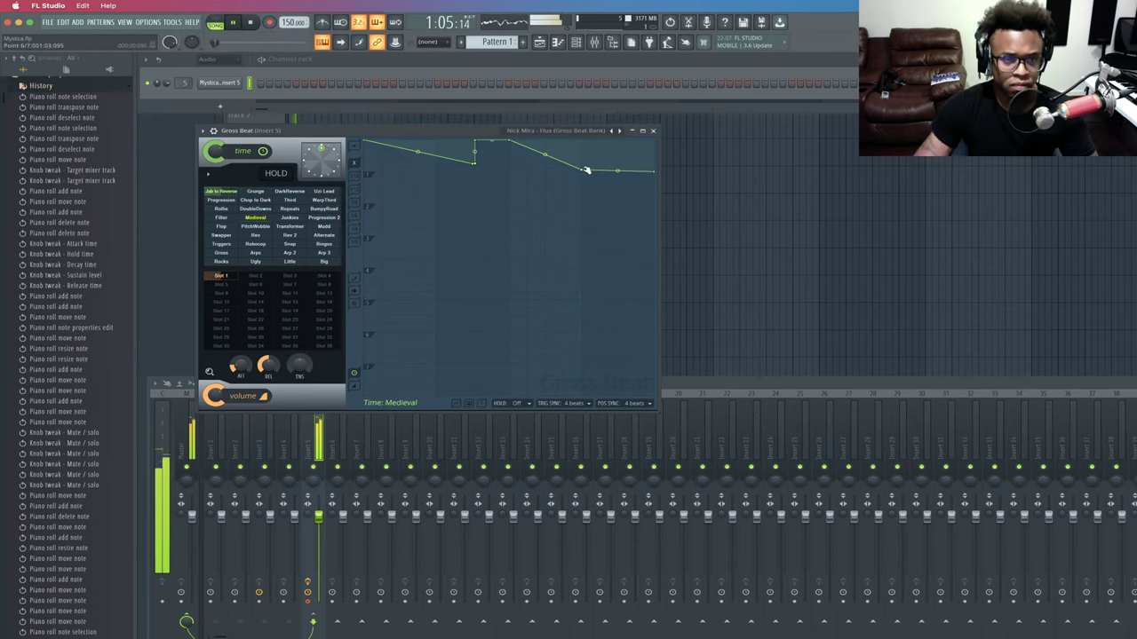
Select the Jab to Reverse time slot and try extending the dip in its envelope past beat 3, replaying the song.
{"action": "left_click", "coordinate": [223, 192]}
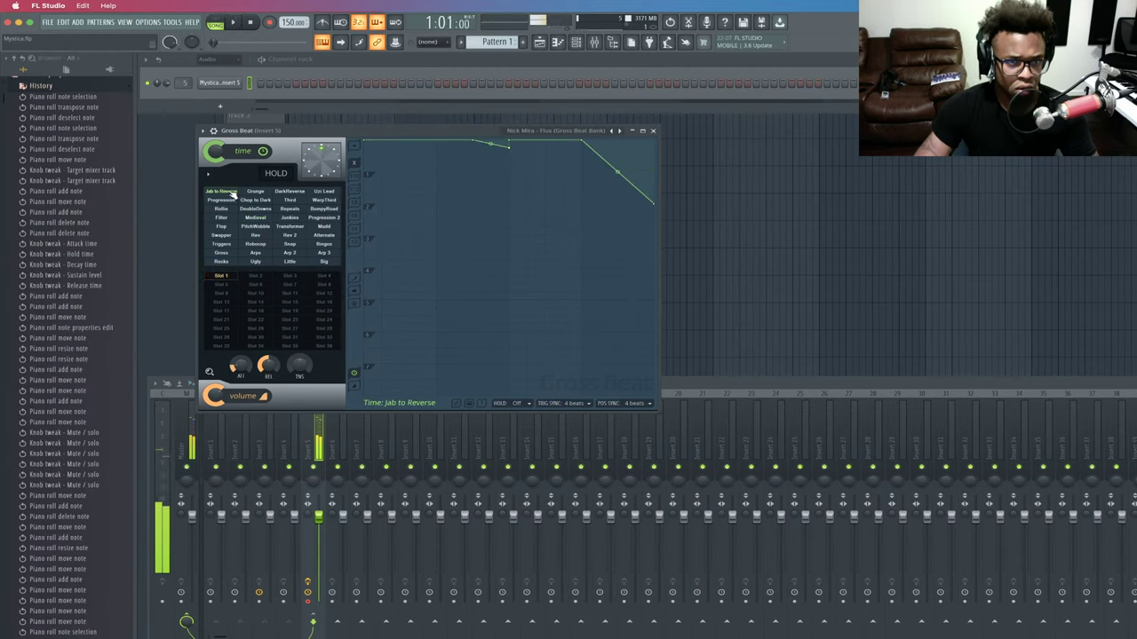
{"action": "key", "text": "space"}
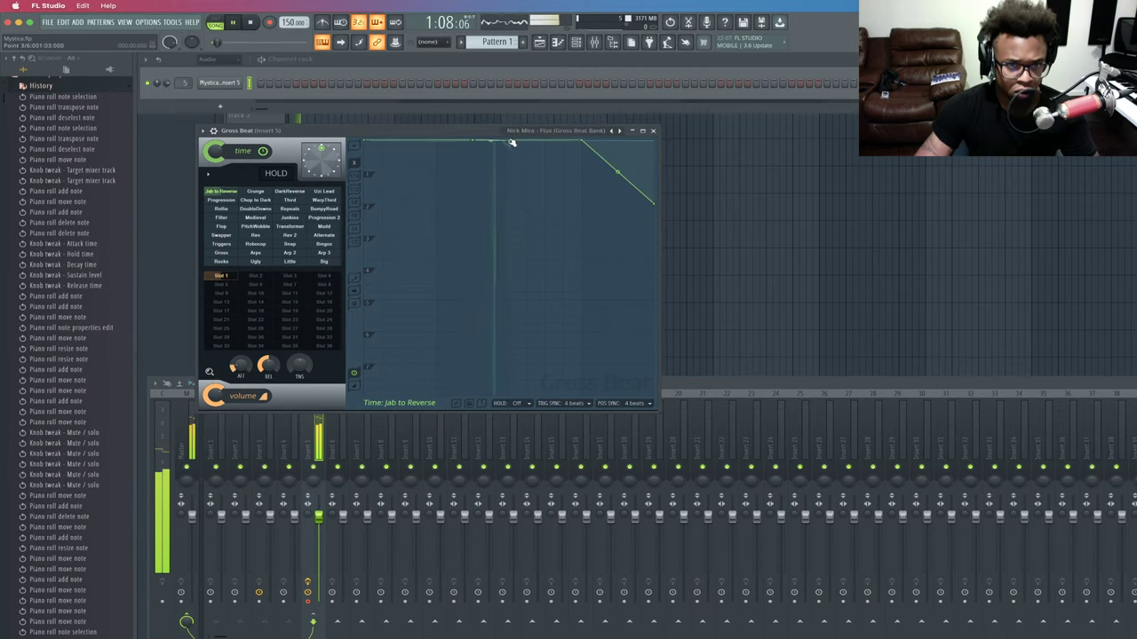
{"action": "mouse_move", "coordinate": [509, 140]}
{"action": "left_mouse_down"}
{"action": "mouse_move", "coordinate": [507, 167]}
{"action": "mouse_move", "coordinate": [509, 140]}
{"action": "left_mouse_up"}
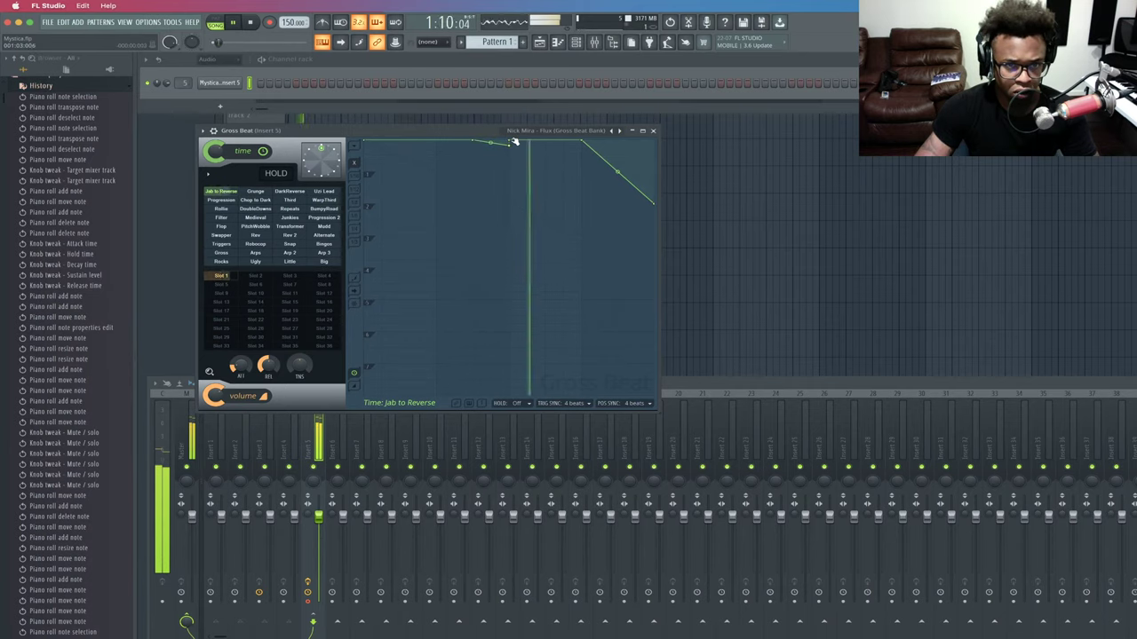
{"action": "key", "text": "space"}
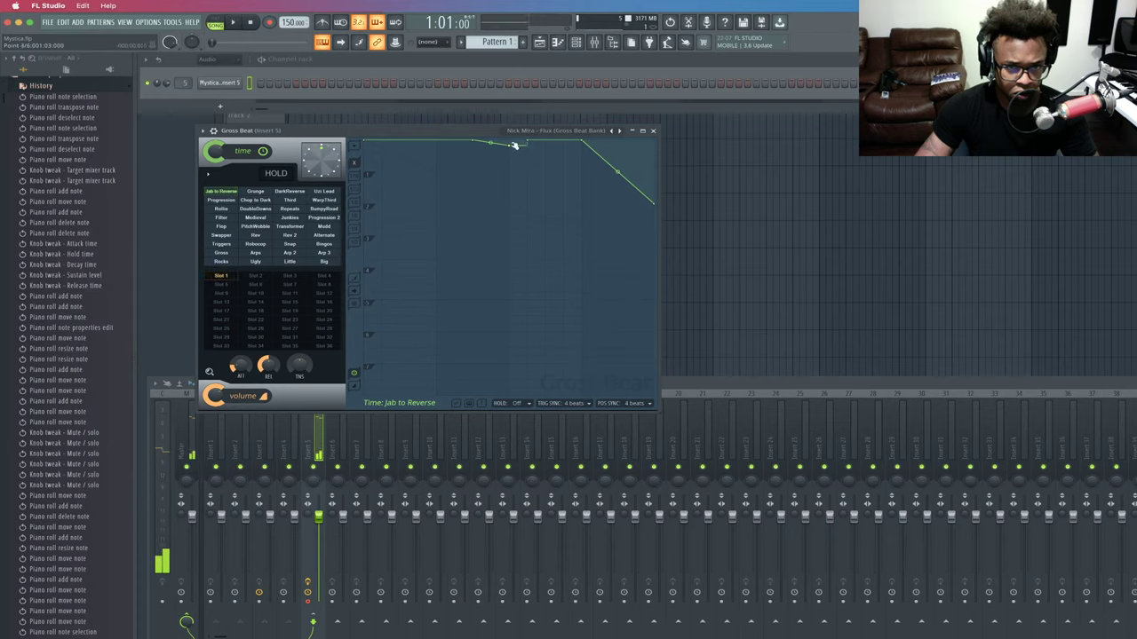
{"action": "key", "text": "space"}
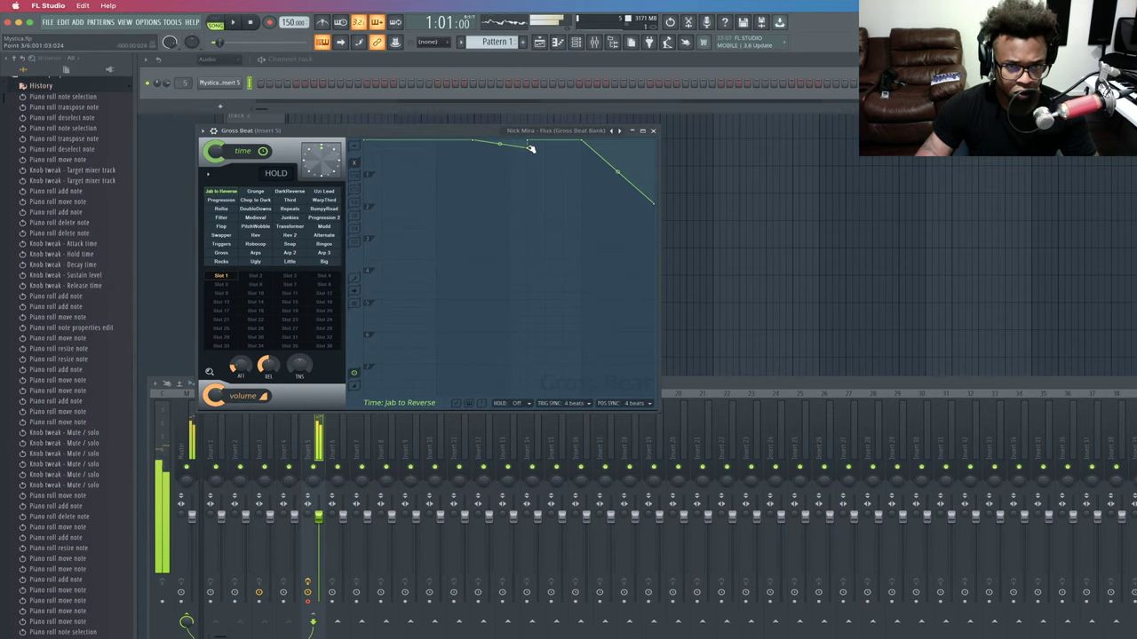
{"action": "key", "text": "space"}
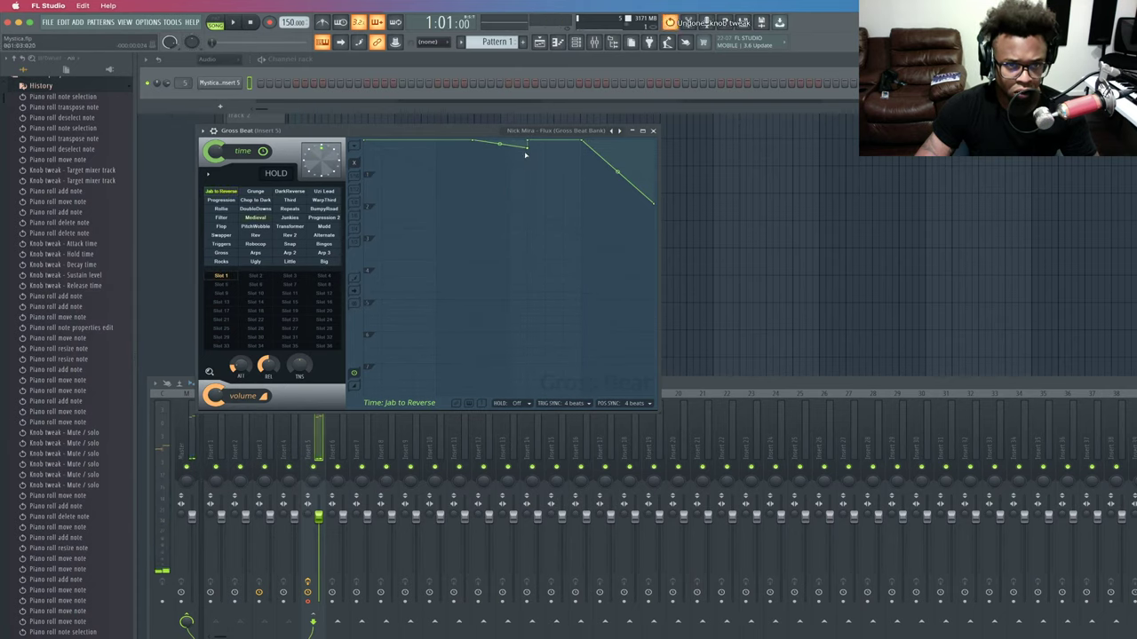
Audition the Junkies and Progression 2 time slots of the Flux bank.
{"action": "left_click", "coordinate": [293, 219]}
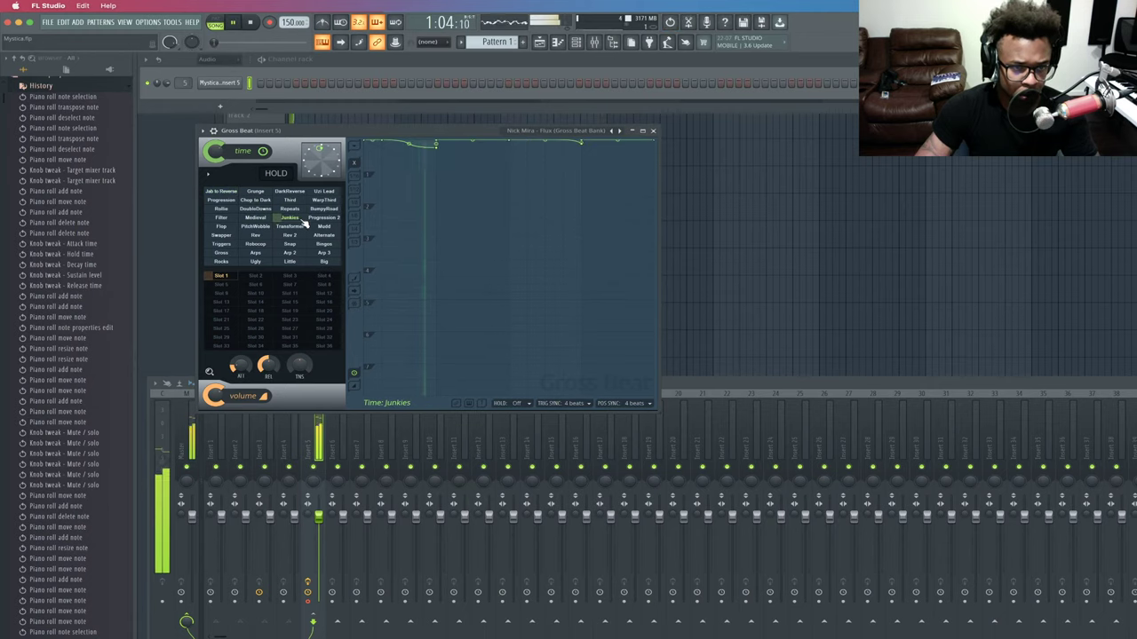
{"action": "left_click", "coordinate": [327, 218]}
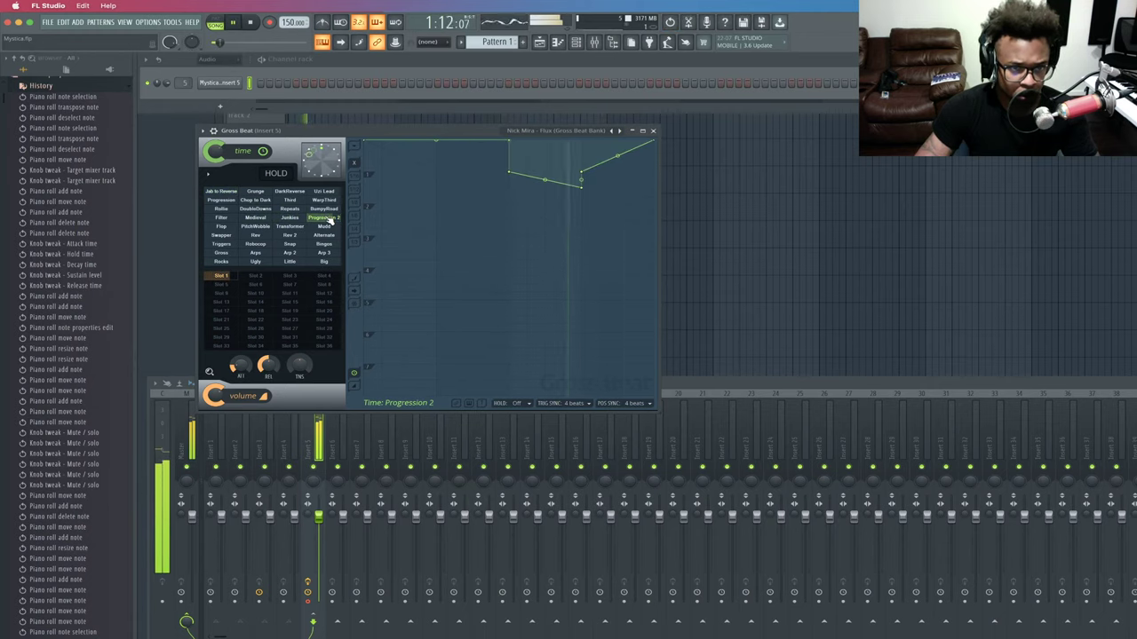
Audition the Gross Beat time slots Mudd, Alternate, Rev, Rev 2, PitchWobble and Flop during playback.
{"action": "left_click", "coordinate": [324, 226]}
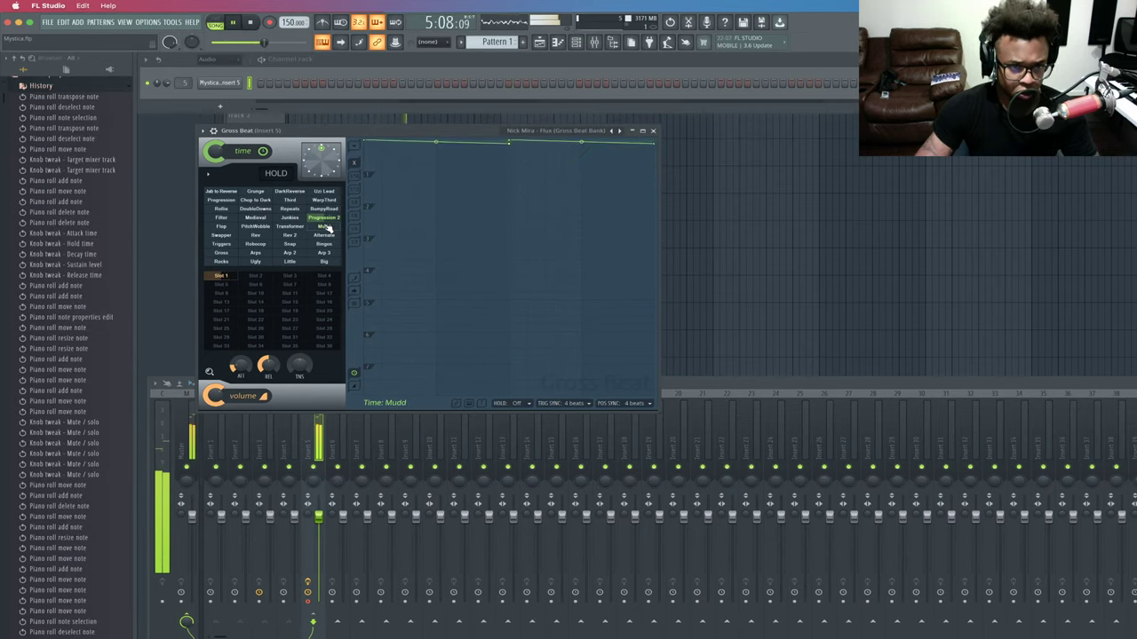
{"action": "left_click", "coordinate": [325, 235]}
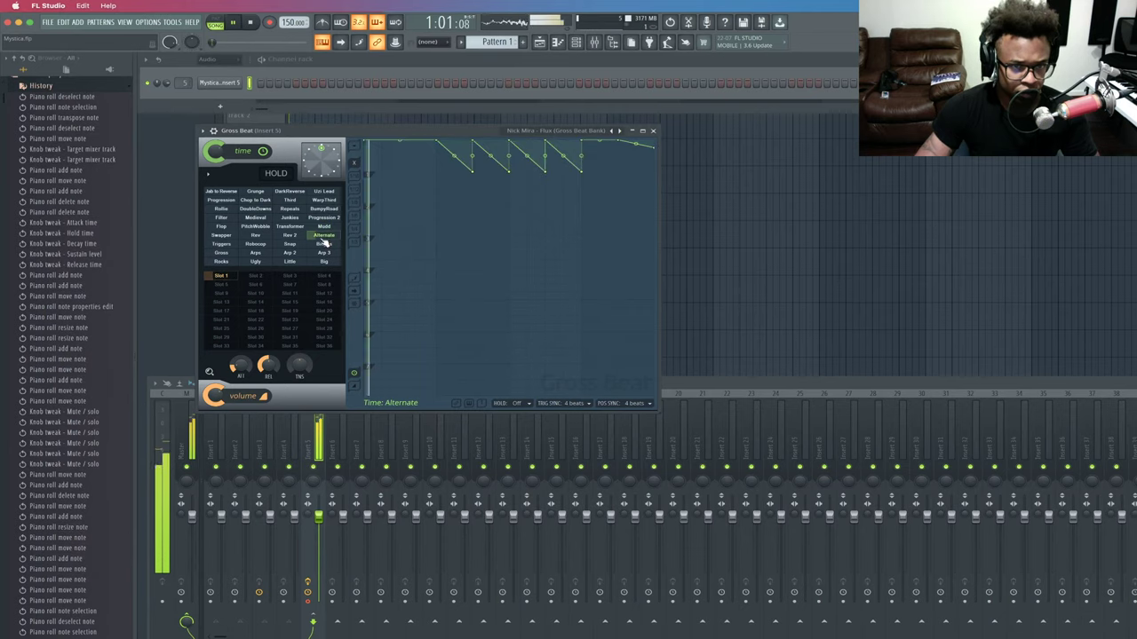
{"action": "left_click", "coordinate": [256, 236]}
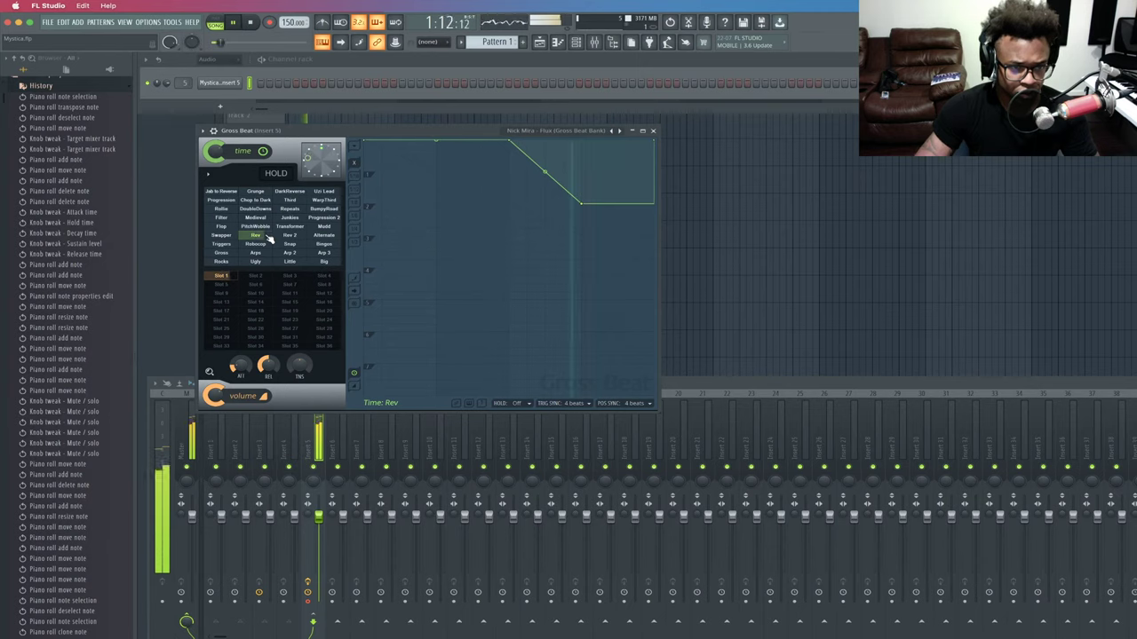
{"action": "left_click", "coordinate": [277, 236]}
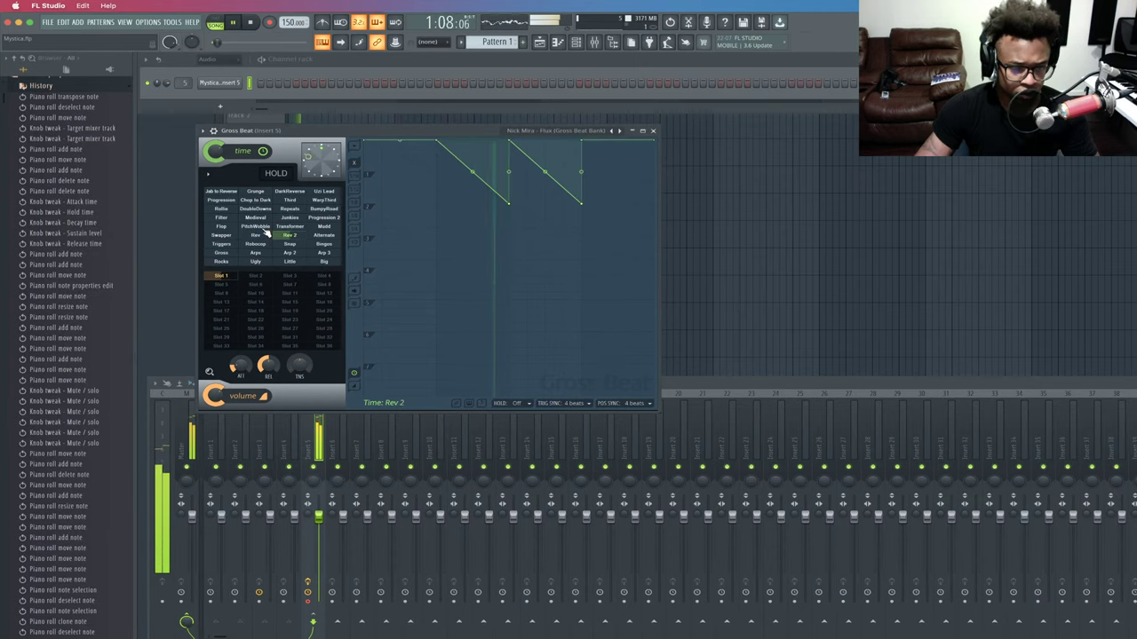
{"action": "left_click", "coordinate": [261, 228]}
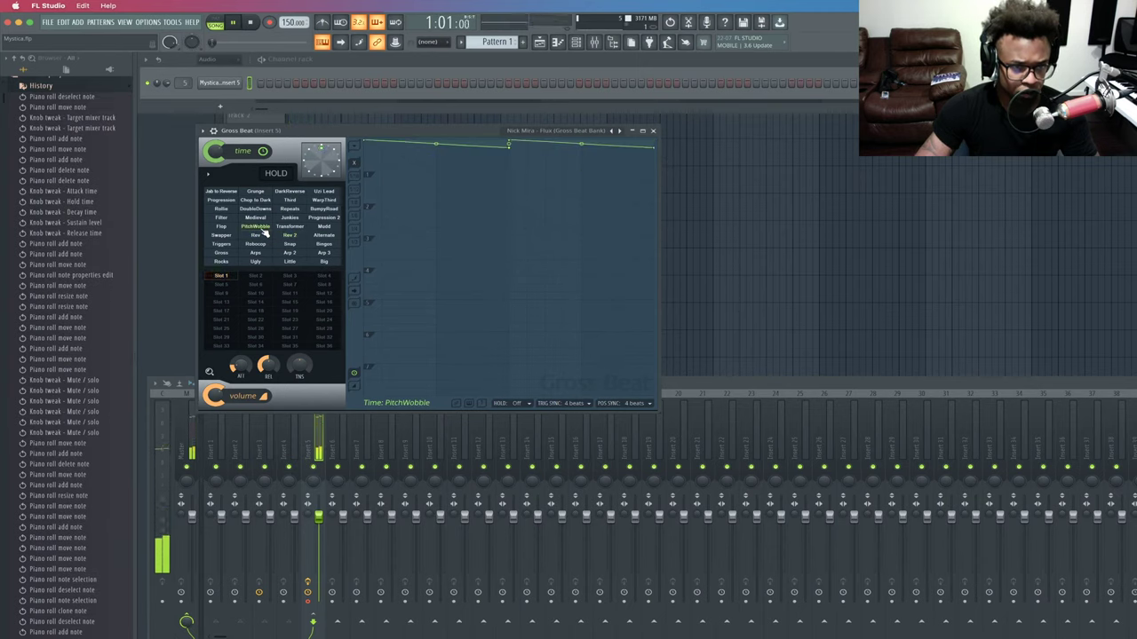
{"action": "left_click", "coordinate": [222, 227]}
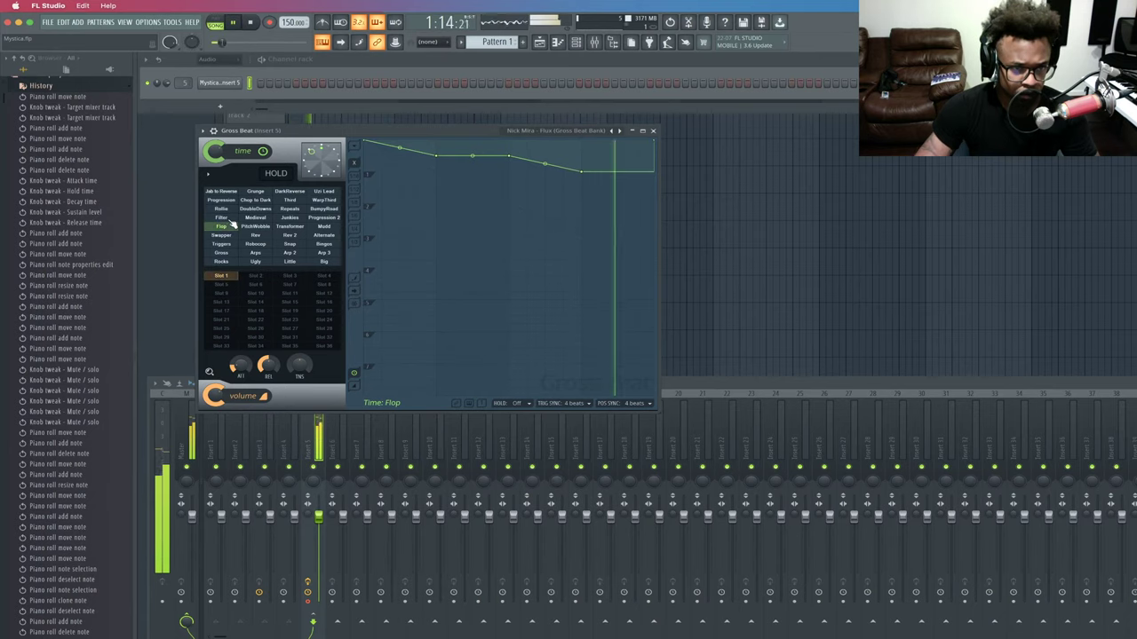
Audition the Gross Beat time slots Filter, Medieval, Repeats, DoubleDowns and Chop to Dark during playback.
{"action": "left_click", "coordinate": [221, 218]}
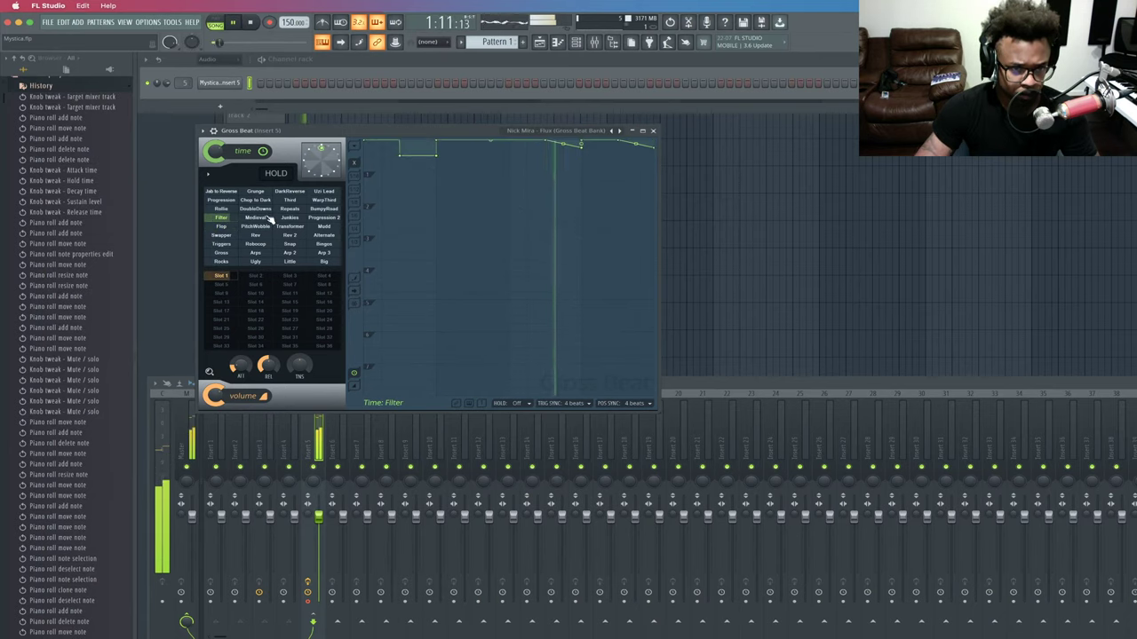
{"action": "left_click", "coordinate": [267, 219]}
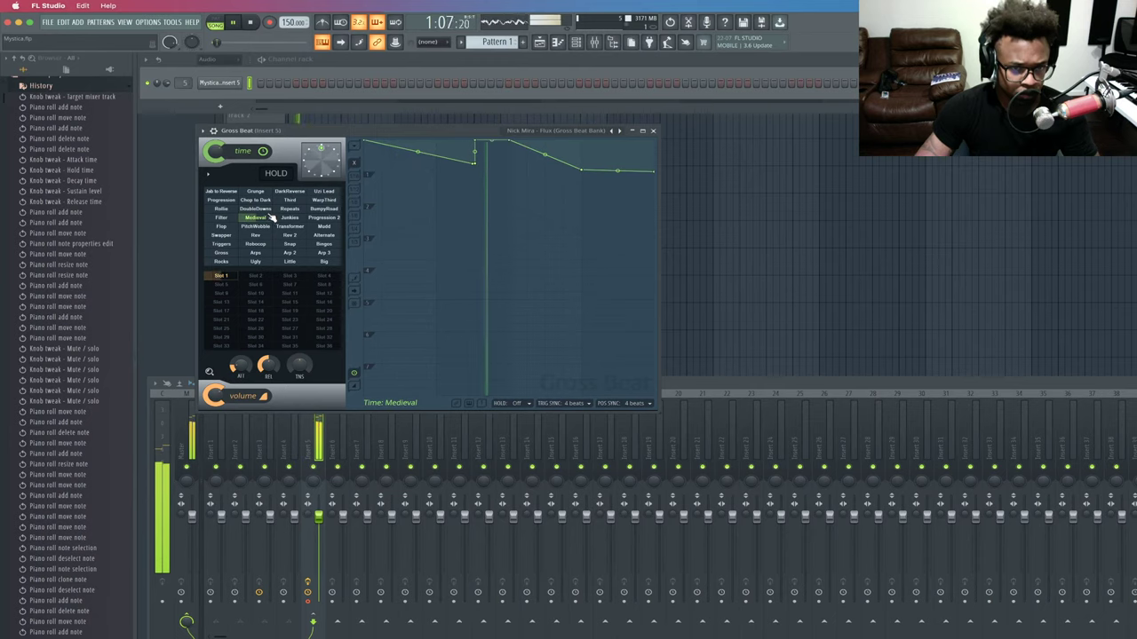
{"action": "left_click", "coordinate": [298, 211]}
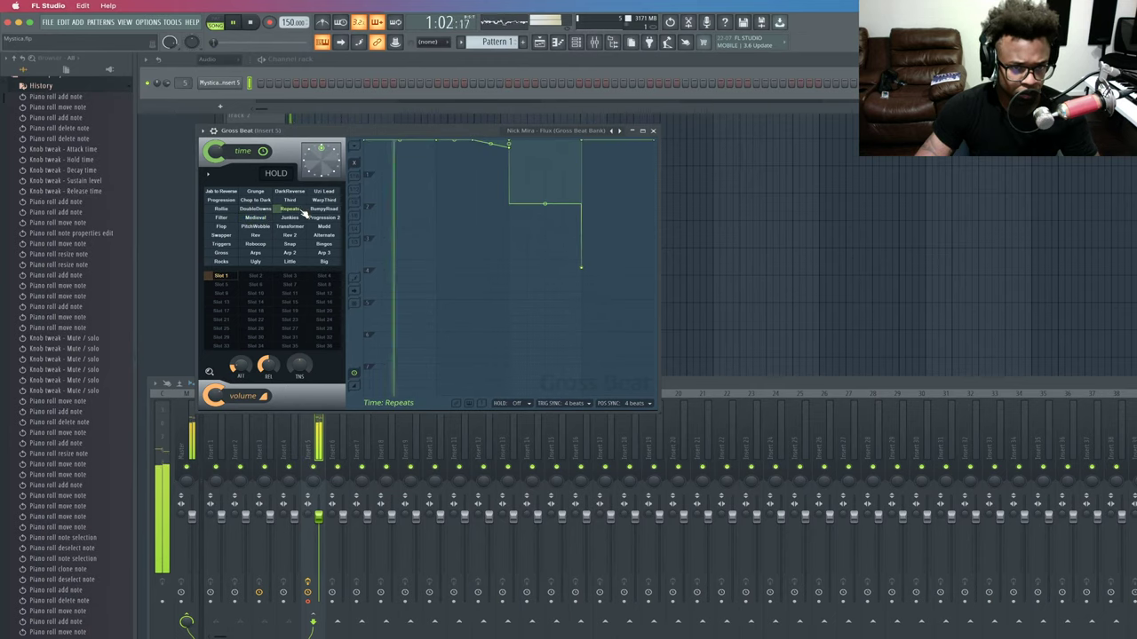
{"action": "left_click", "coordinate": [259, 209]}
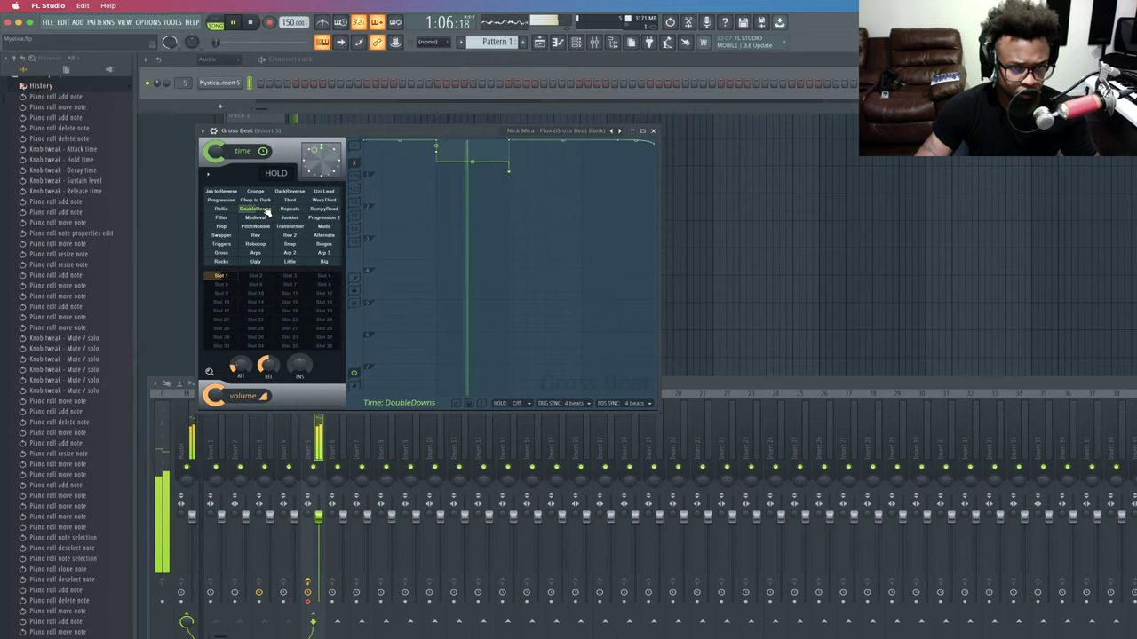
{"action": "left_click", "coordinate": [255, 201]}
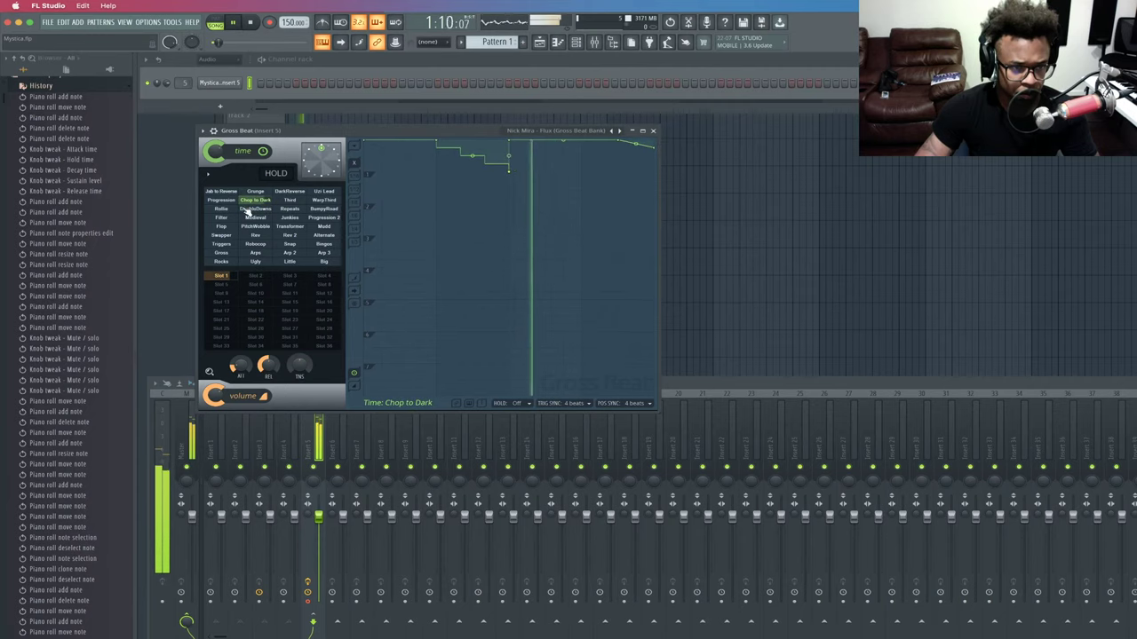
Select the Jab to Reverse time slot and try reshaping and flattening the small dip midway through its envelope.
{"action": "left_click", "coordinate": [222, 191]}
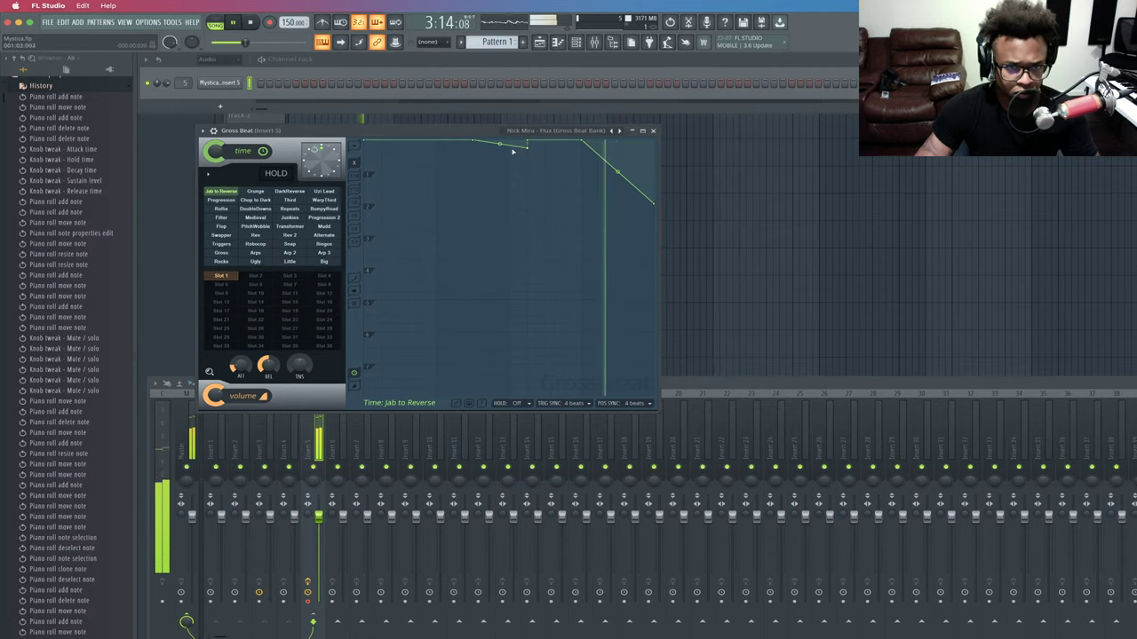
{"action": "left_click_drag", "start_coordinate": [500, 144], "coordinate": [500, 115]}
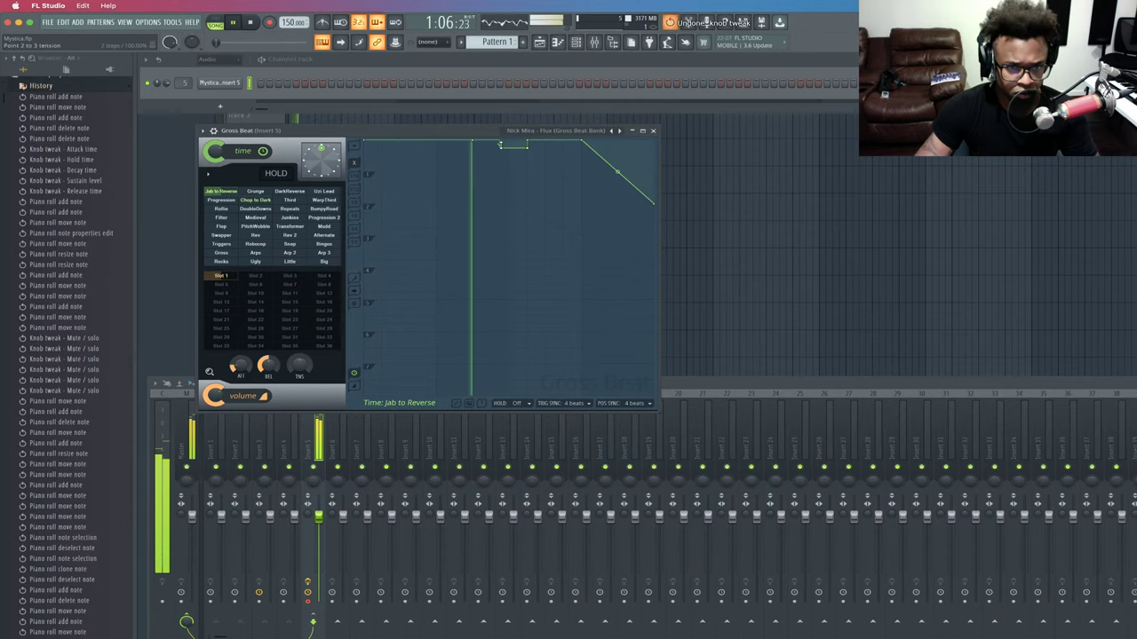
{"action": "key", "text": "ctrl+z"}
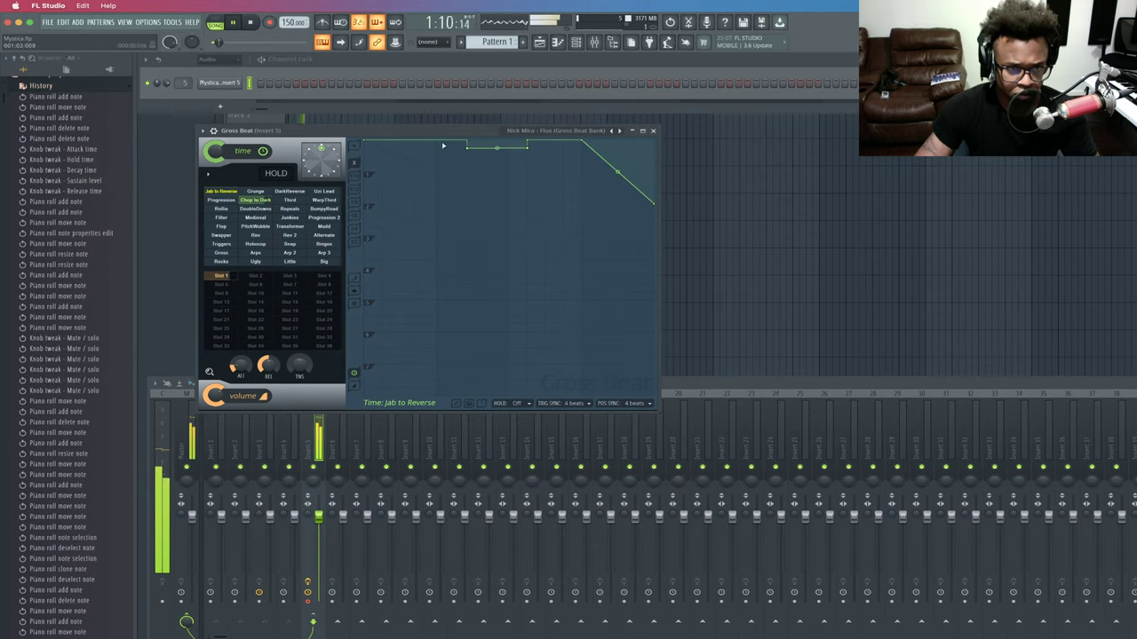
{"action": "key", "text": "space"}
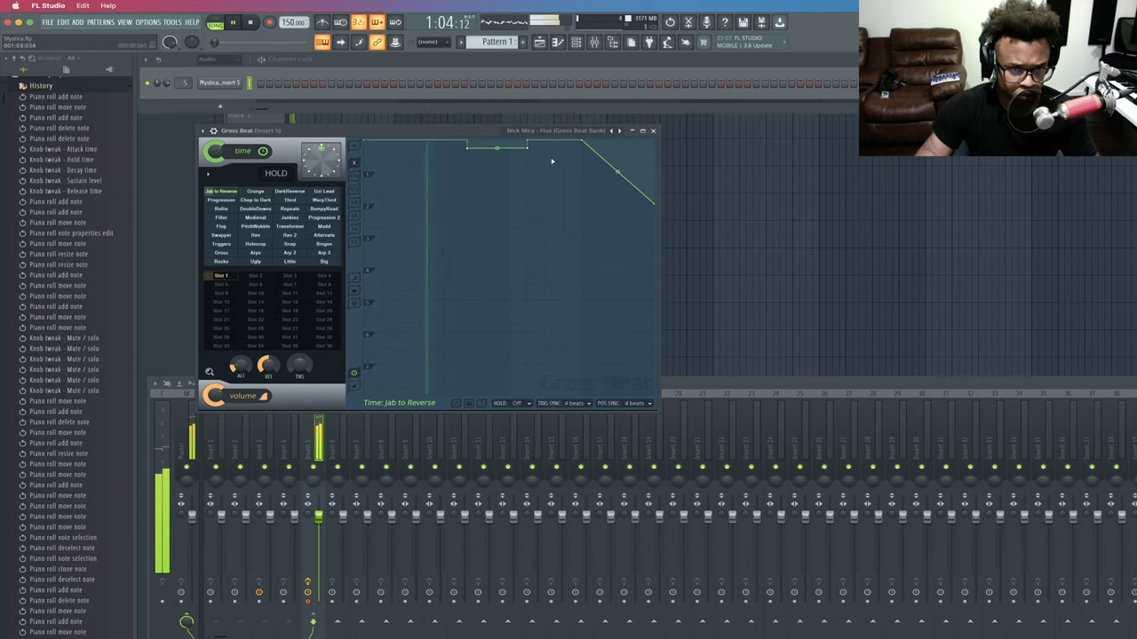
{"action": "left_click_drag", "start_coordinate": [461, 150], "coordinate": [528, 148]}
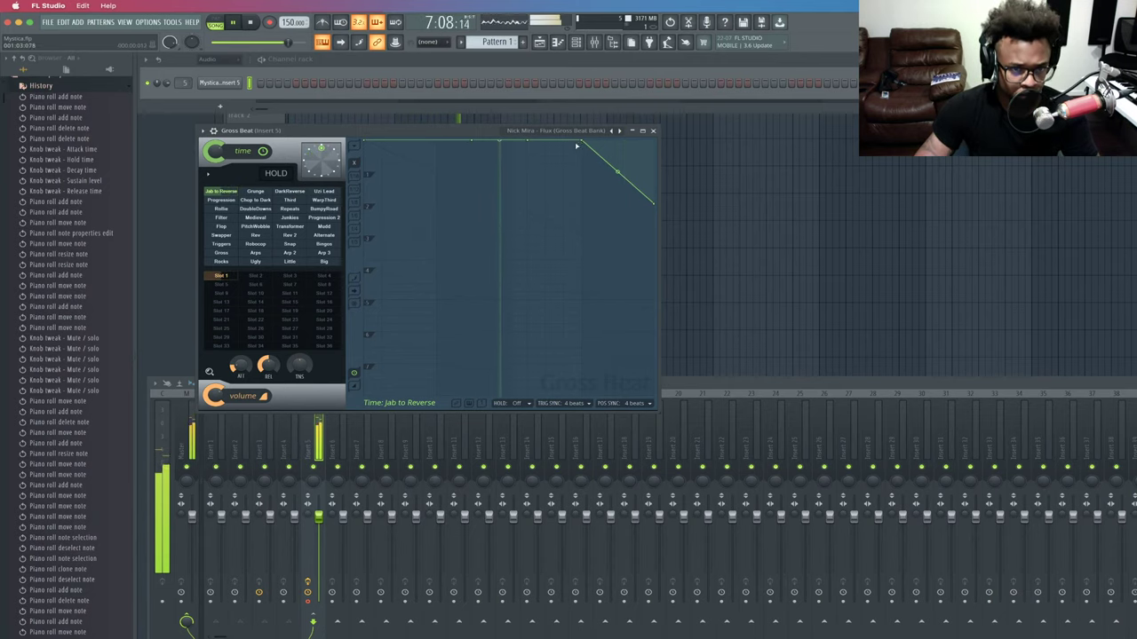
Audition the DarkReverse time slot and stop playback.
{"action": "left_click", "coordinate": [287, 192]}
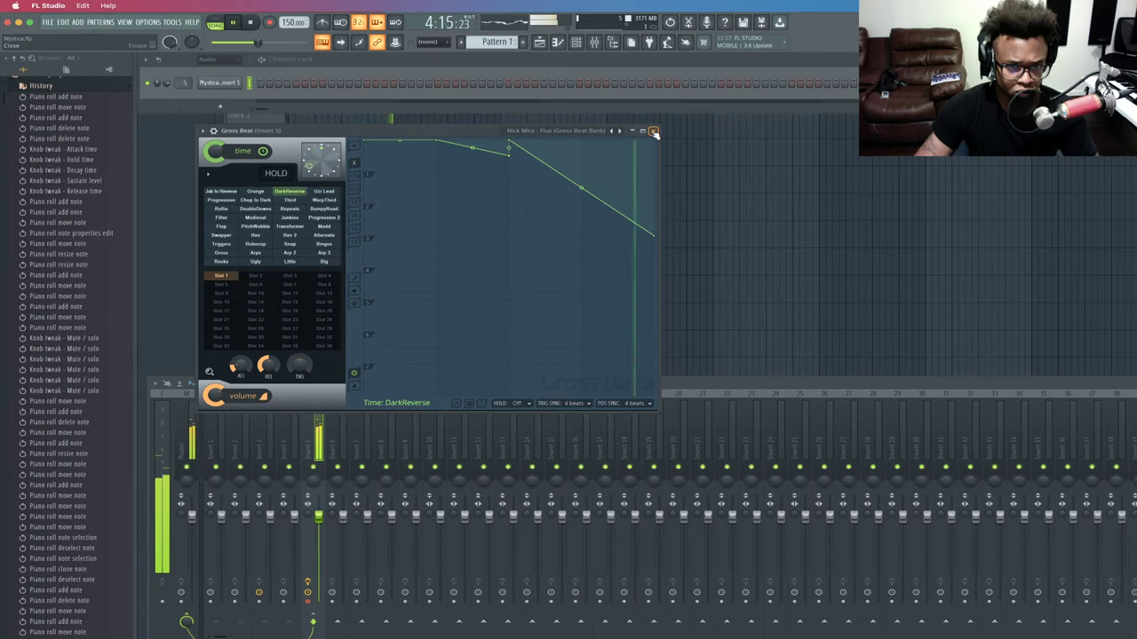
{"action": "key", "text": "space"}
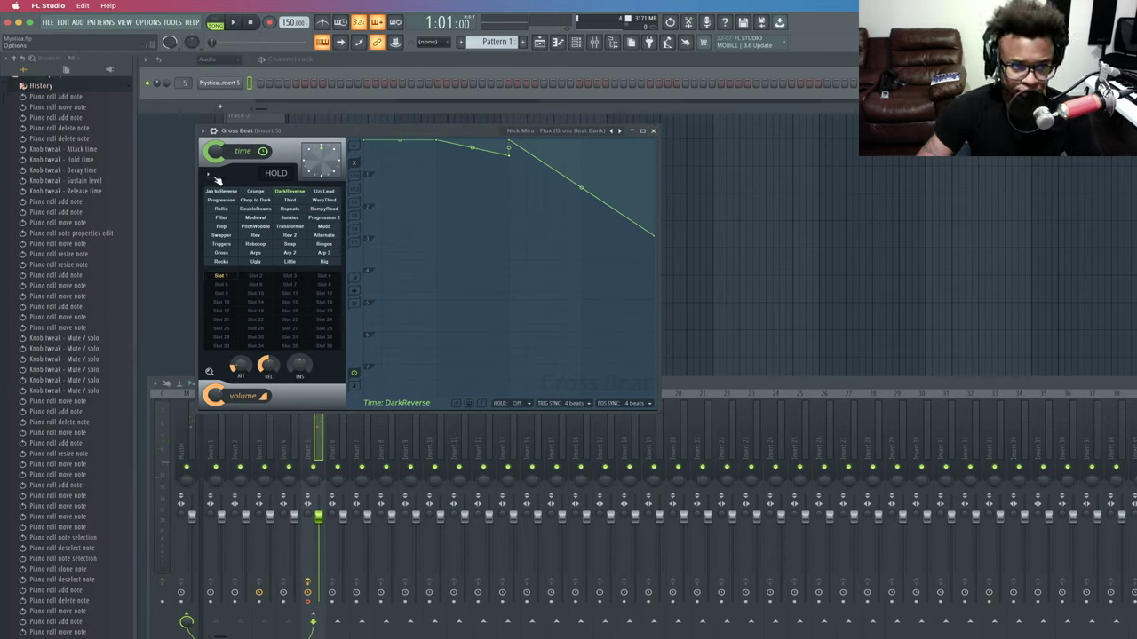
Load the Flanging preset in Gross Beat and start playback.
{"action": "left_click", "coordinate": [611, 131]}
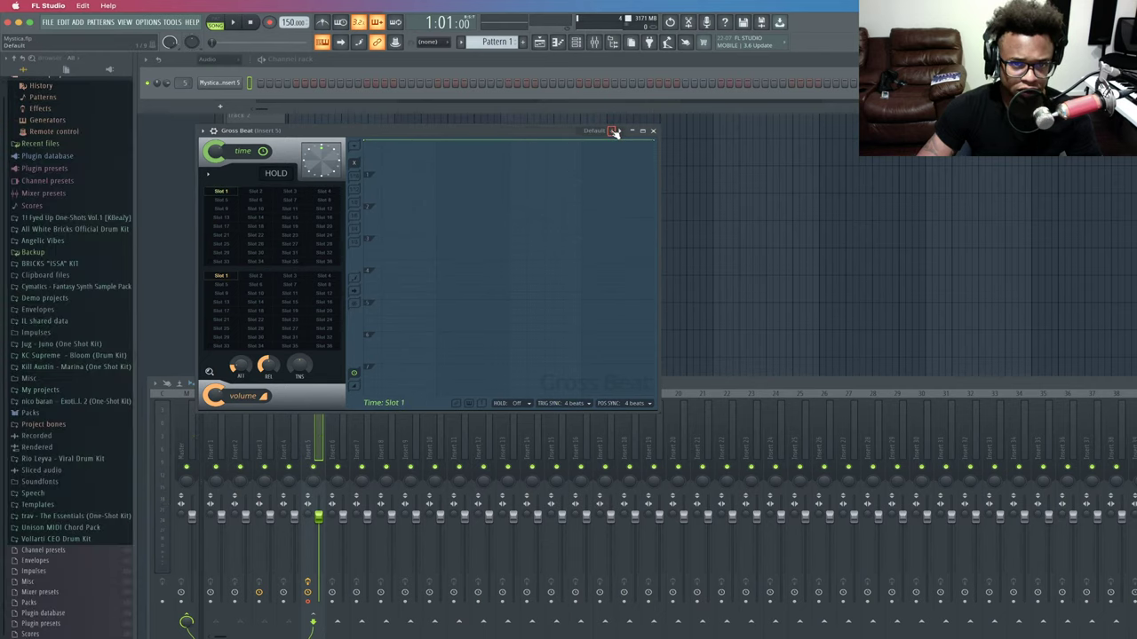
{"action": "left_click", "coordinate": [621, 132]}
{"action": "key", "text": "space"}
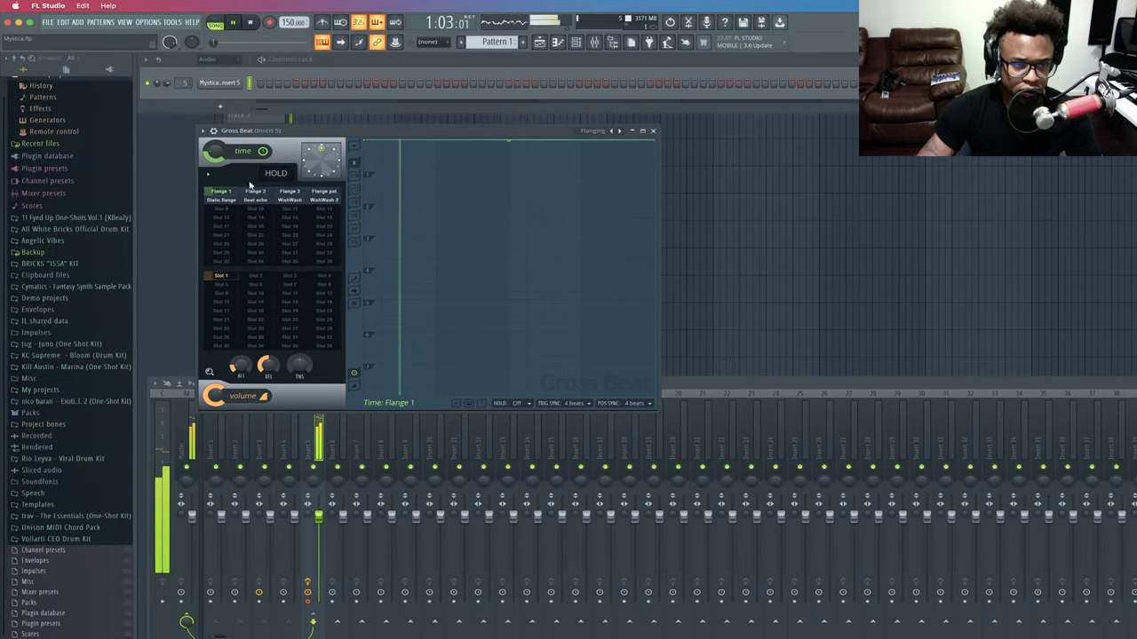
Compare the Flange 1 and Flange 2 time slots, keep Flange 1 and stop playback.
{"action": "left_click", "coordinate": [256, 192]}
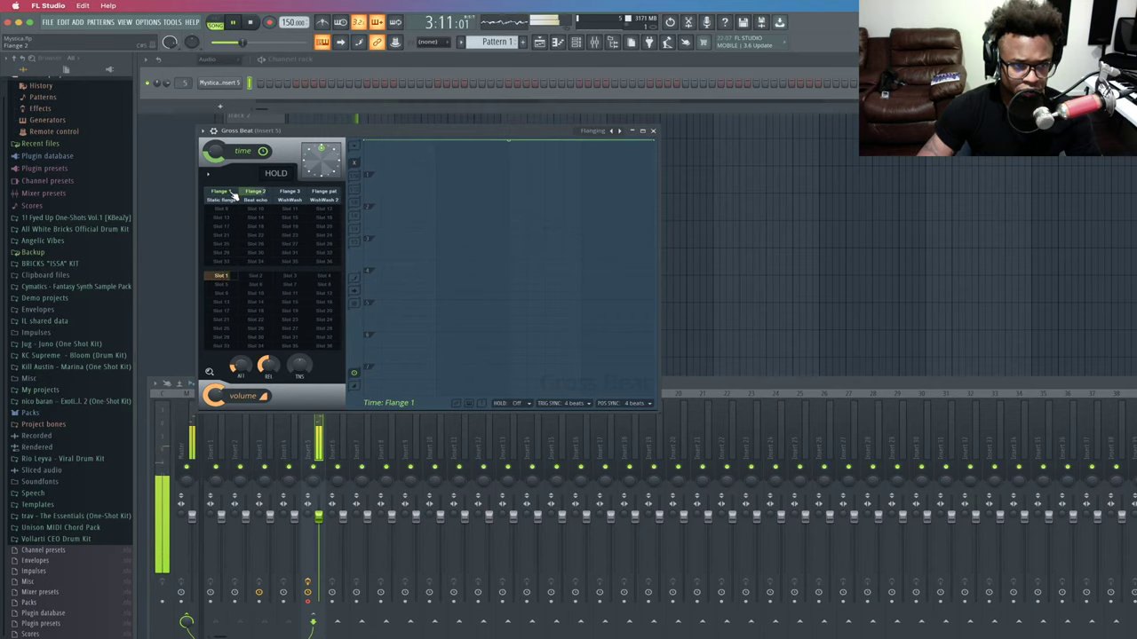
{"action": "left_click", "coordinate": [229, 194]}
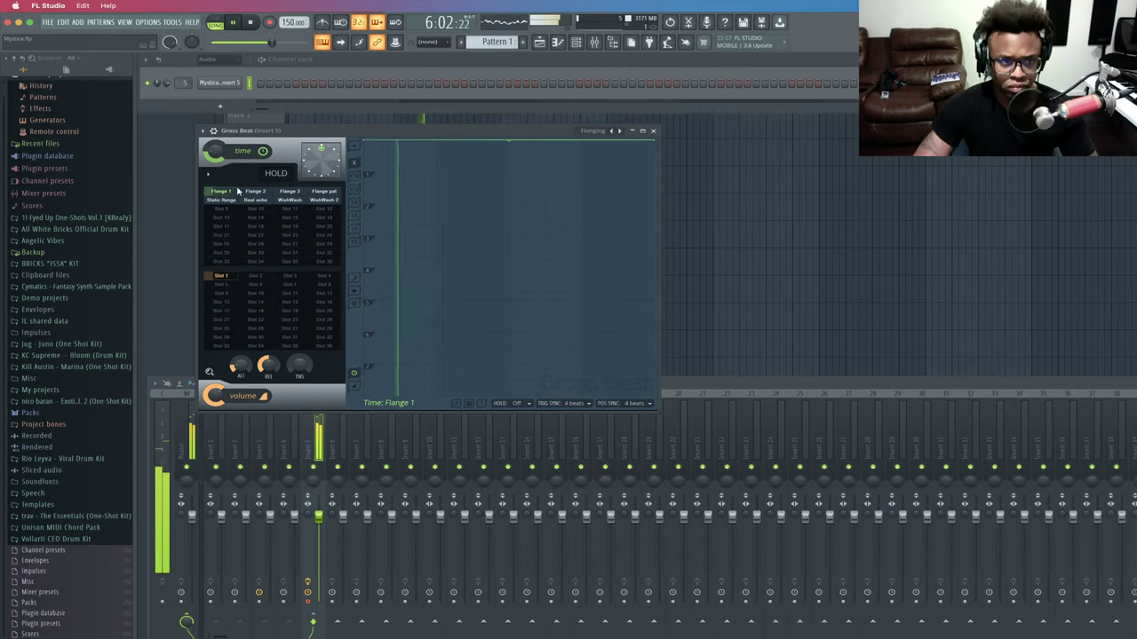
{"action": "left_click", "coordinate": [257, 193]}
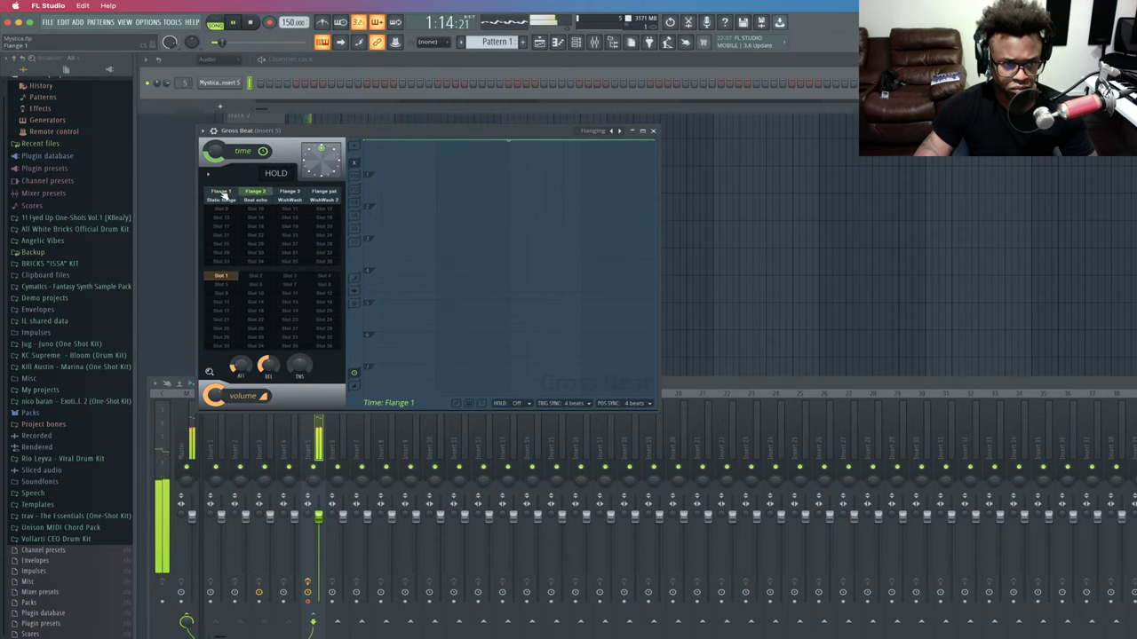
{"action": "left_click", "coordinate": [221, 193]}
{"action": "key", "text": "space"}
Add a second Gross Beat effect to a free slot on mixer track Insert 5.
{"action": "left_click", "coordinate": [1129, 453]}
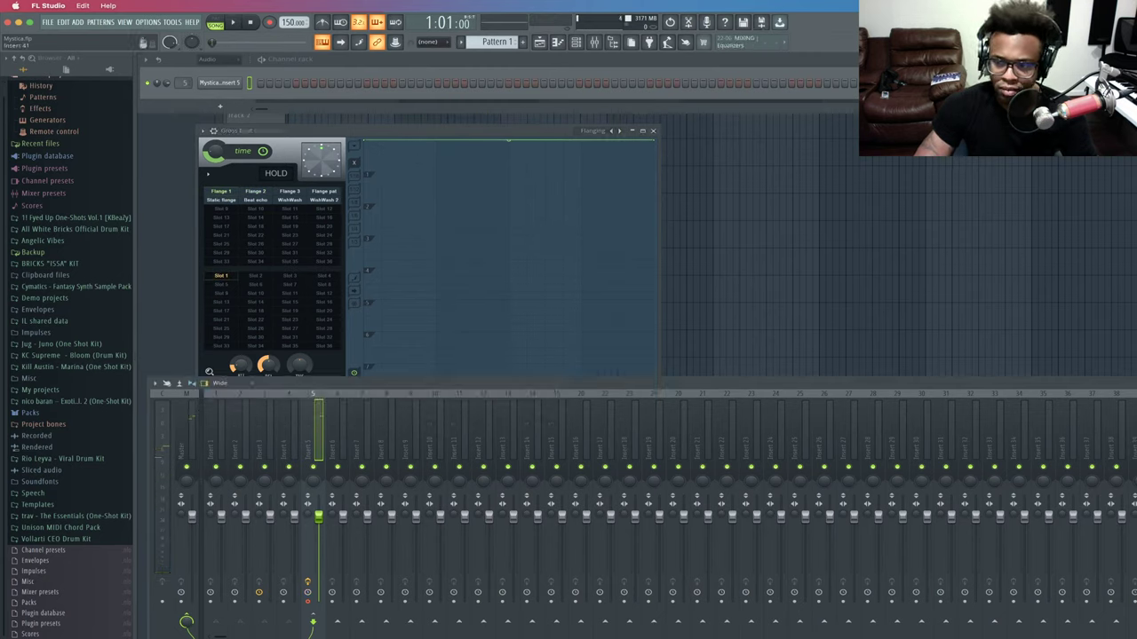
{"action": "left_click", "coordinate": [1133, 435]}
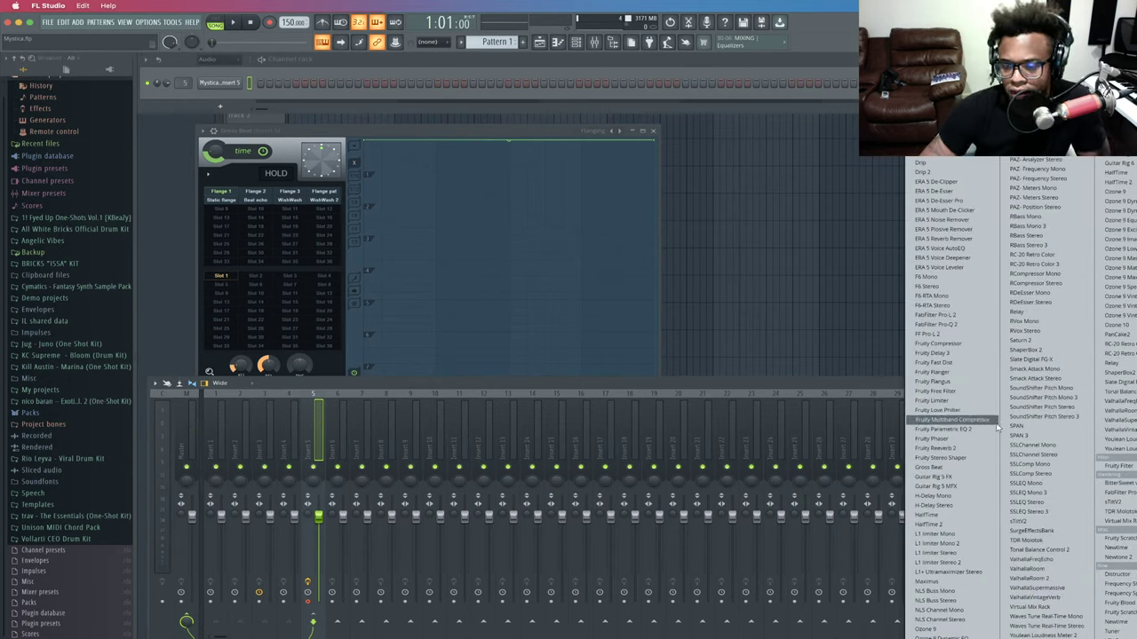
{"action": "left_click", "coordinate": [934, 467]}
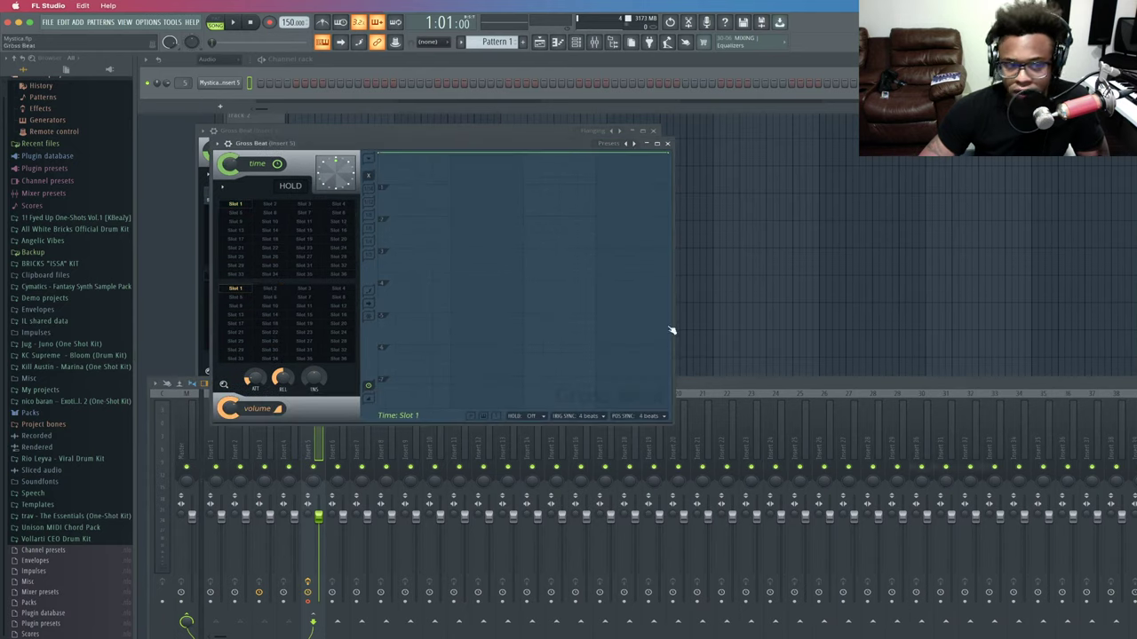
Load the Momentary preset in the new Gross Beat and audition the Vinyl Stop and Bar Scratch time slots during playback.
{"action": "key", "text": "space"}
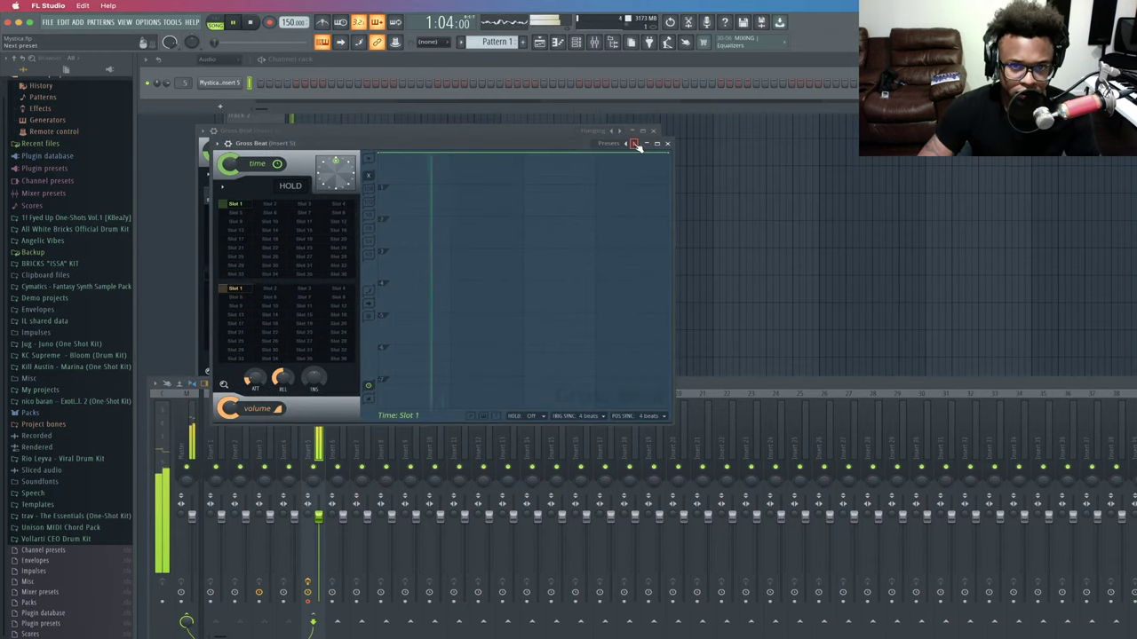
{"action": "left_click", "coordinate": [634, 143]}
{"action": "left_click", "coordinate": [634, 144]}
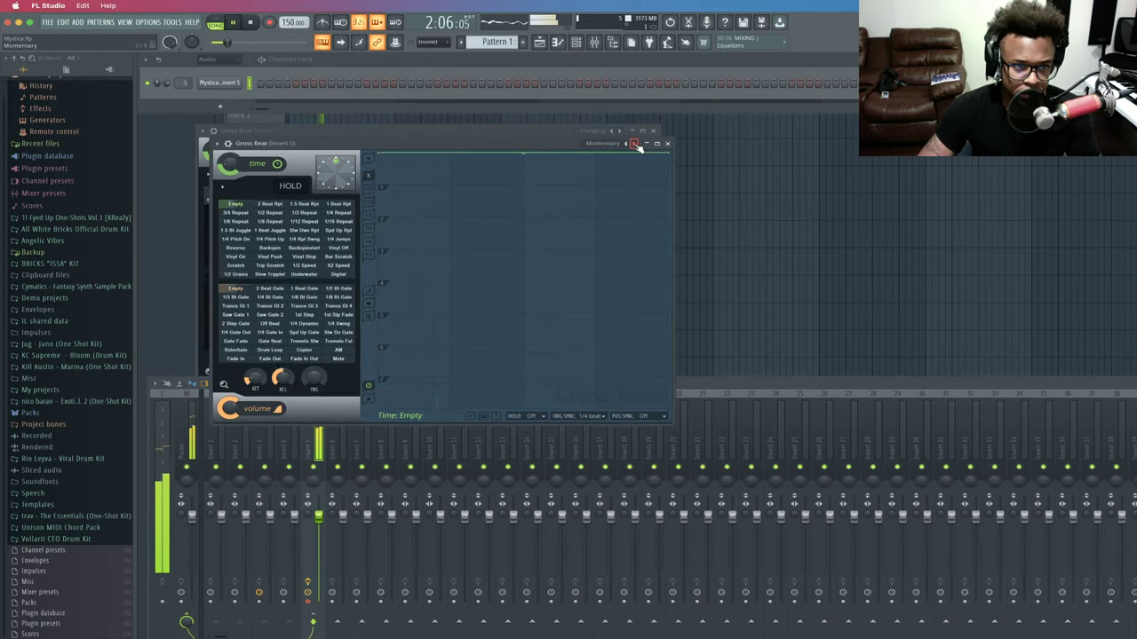
{"action": "left_click", "coordinate": [313, 258]}
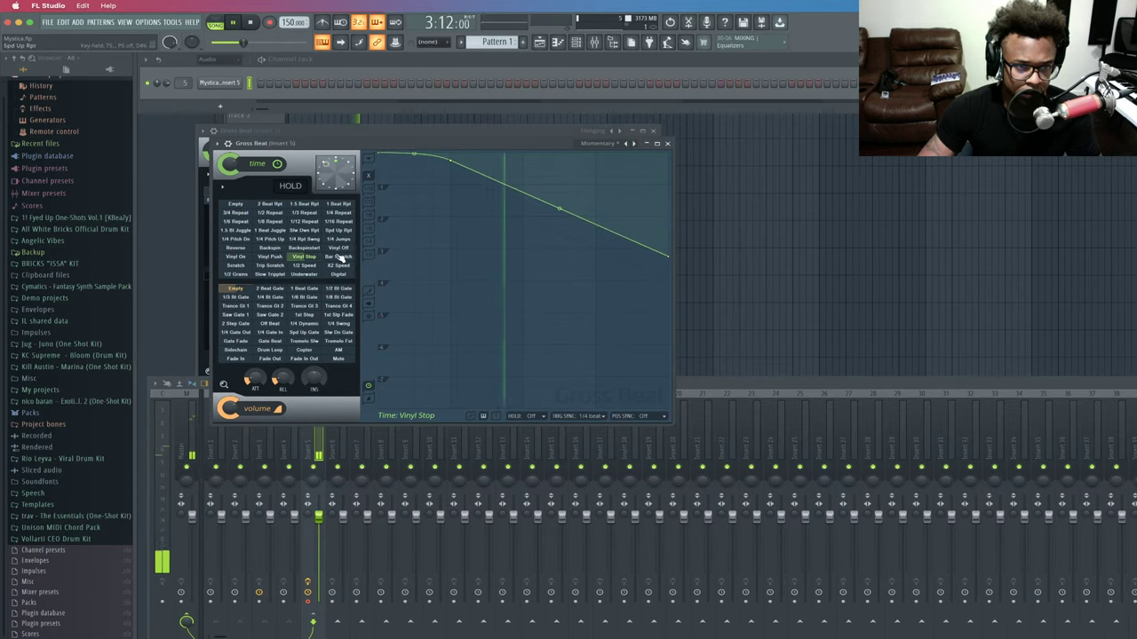
{"action": "left_click", "coordinate": [337, 257]}
Load the Patterns preset in the new Gross Beat, try the Basic 10 time slot and select Basic 7.
{"action": "left_click", "coordinate": [634, 144]}
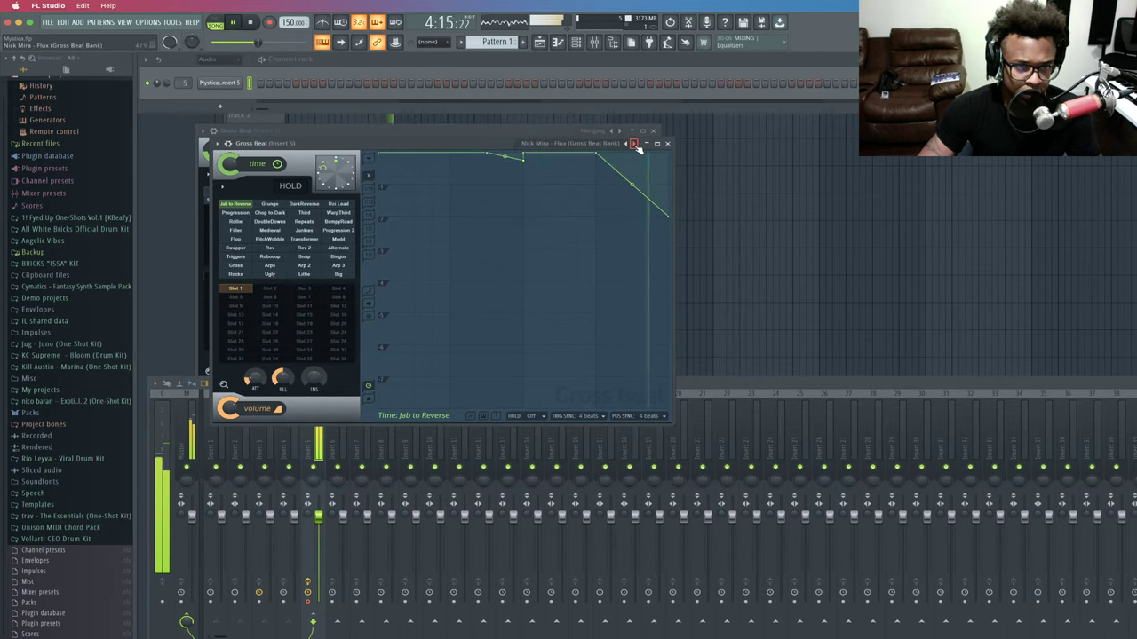
{"action": "left_click", "coordinate": [634, 144]}
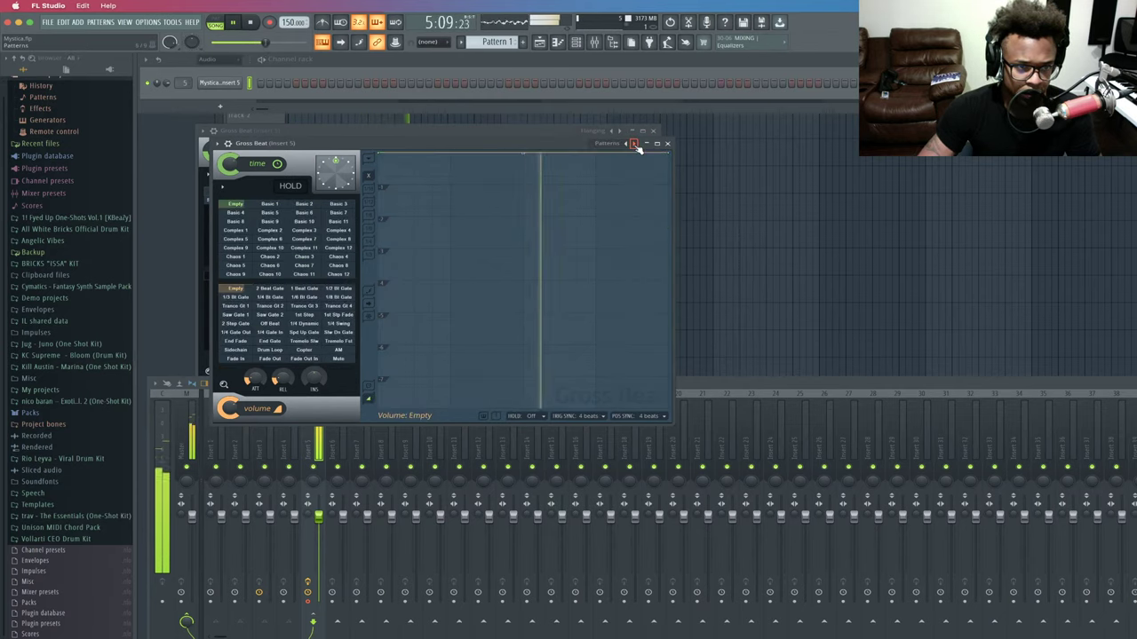
{"action": "left_click", "coordinate": [302, 222]}
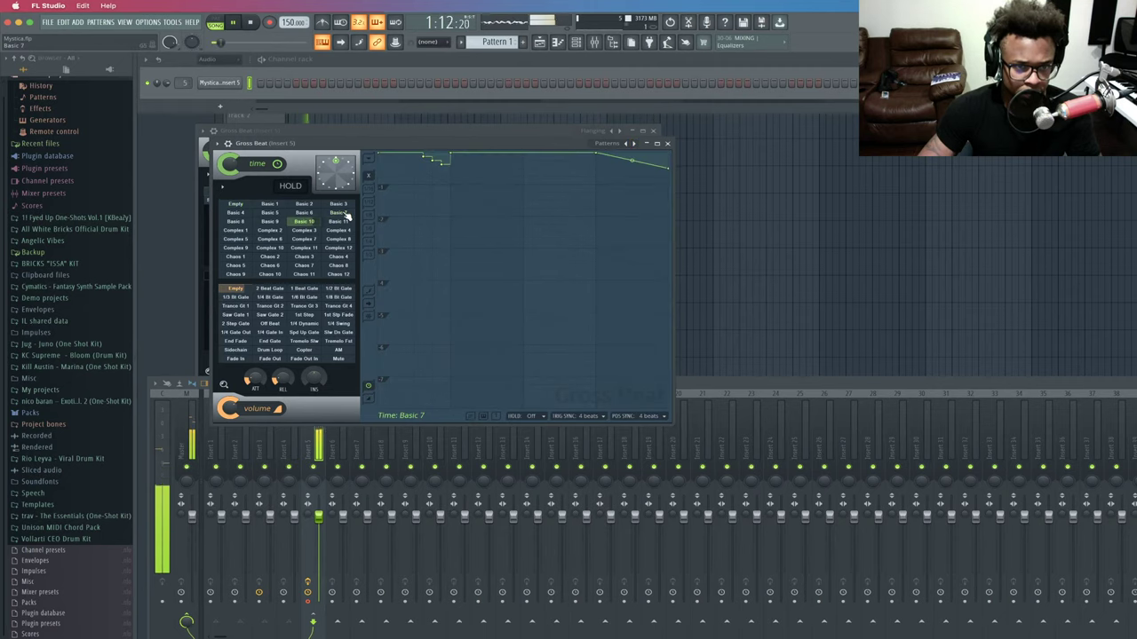
Add a shallow step down across the third beat of the Basic 7 time envelope, starting at 1:03:000, and check it with playback.
{"action": "key", "text": "space"}
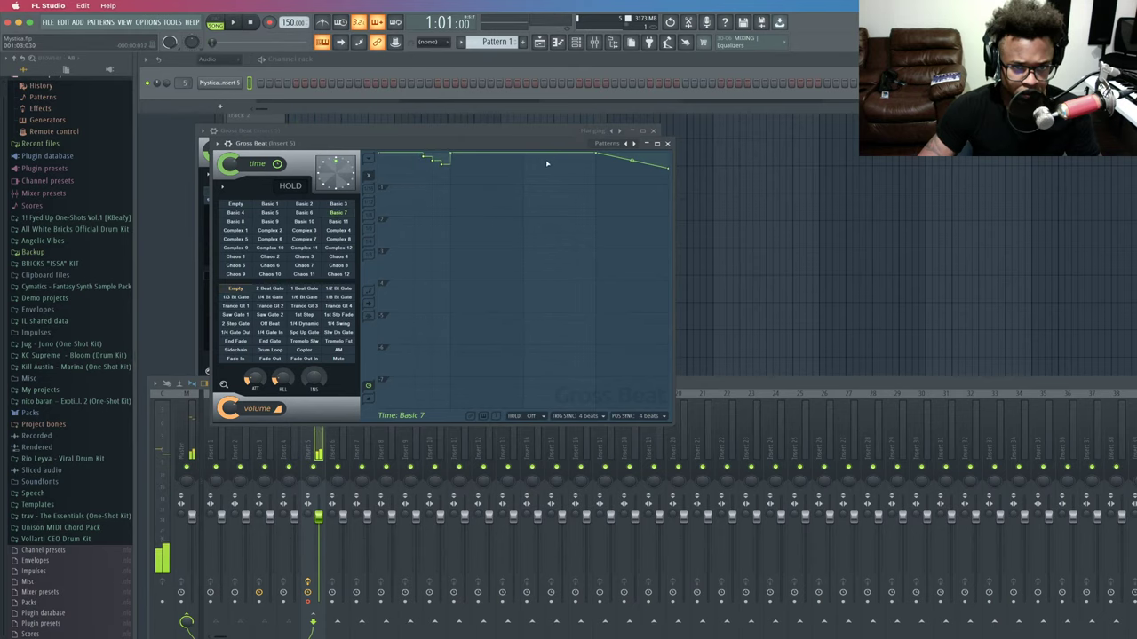
{"action": "key", "text": "space"}
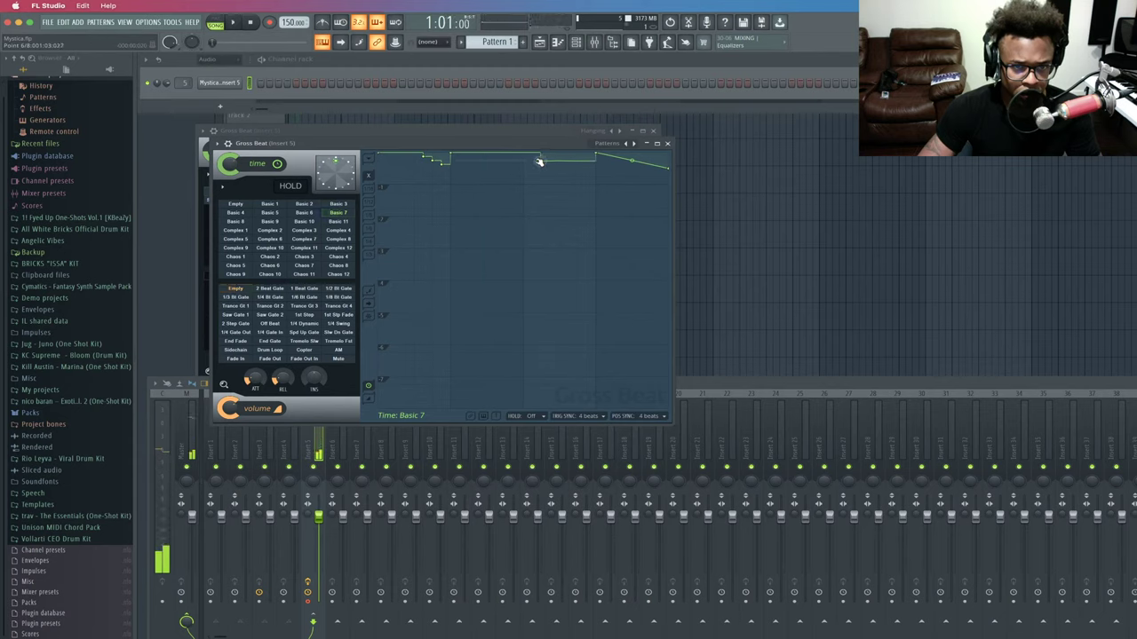
{"action": "key", "text": "space"}
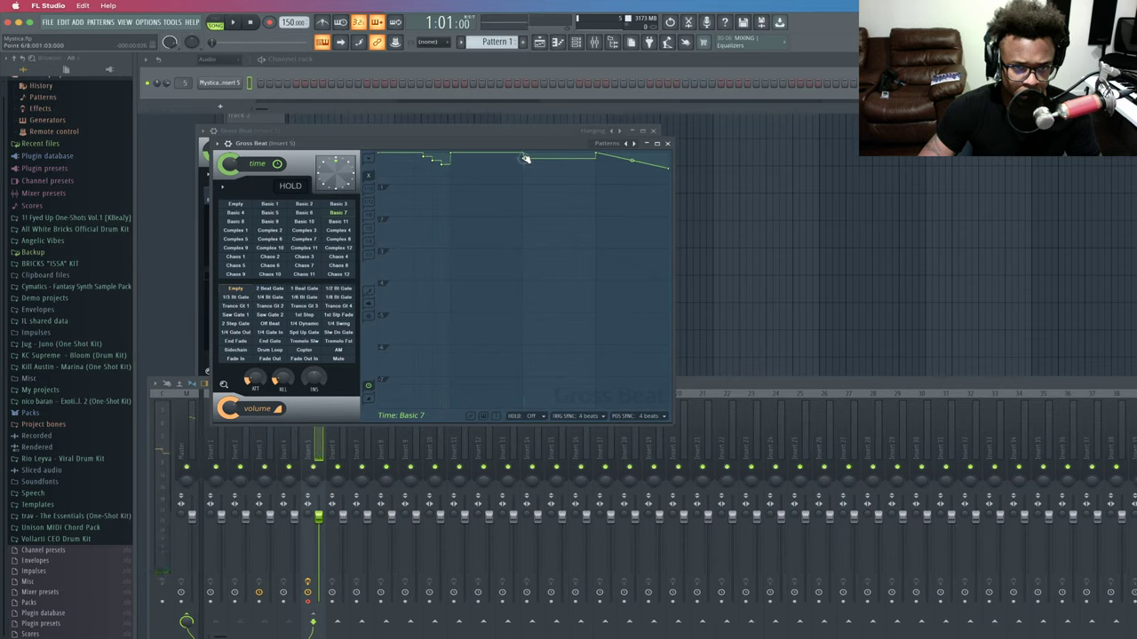
Shape the third beat of the Basic 7 time envelope into a descending three-level staircase, checking the edits with playback.
{"action": "key", "text": "space"}
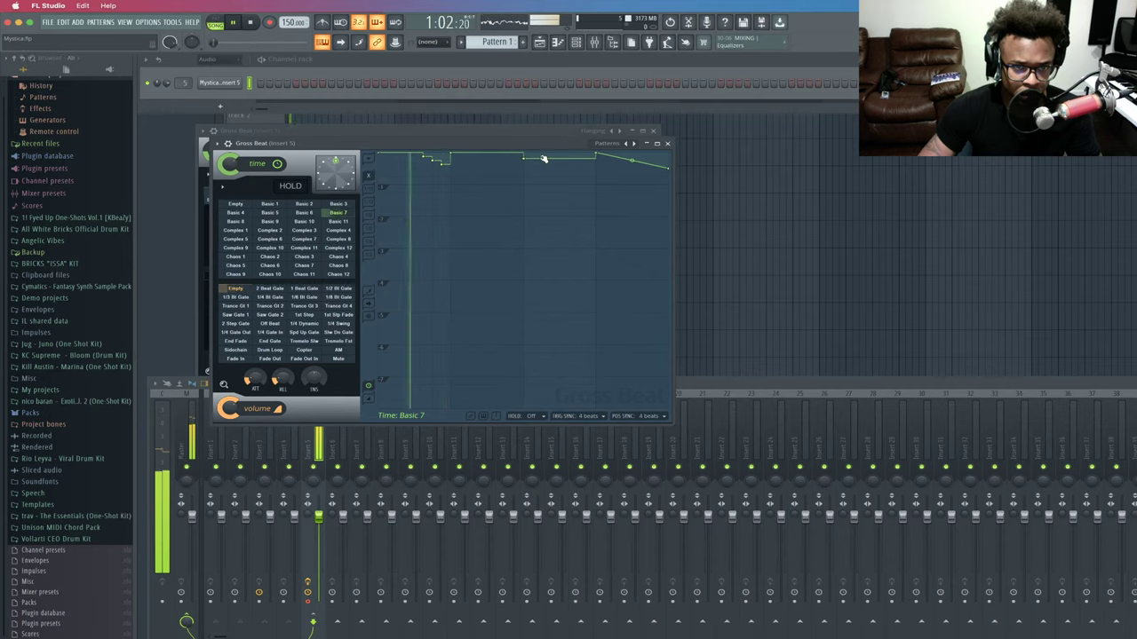
{"action": "key", "text": "space"}
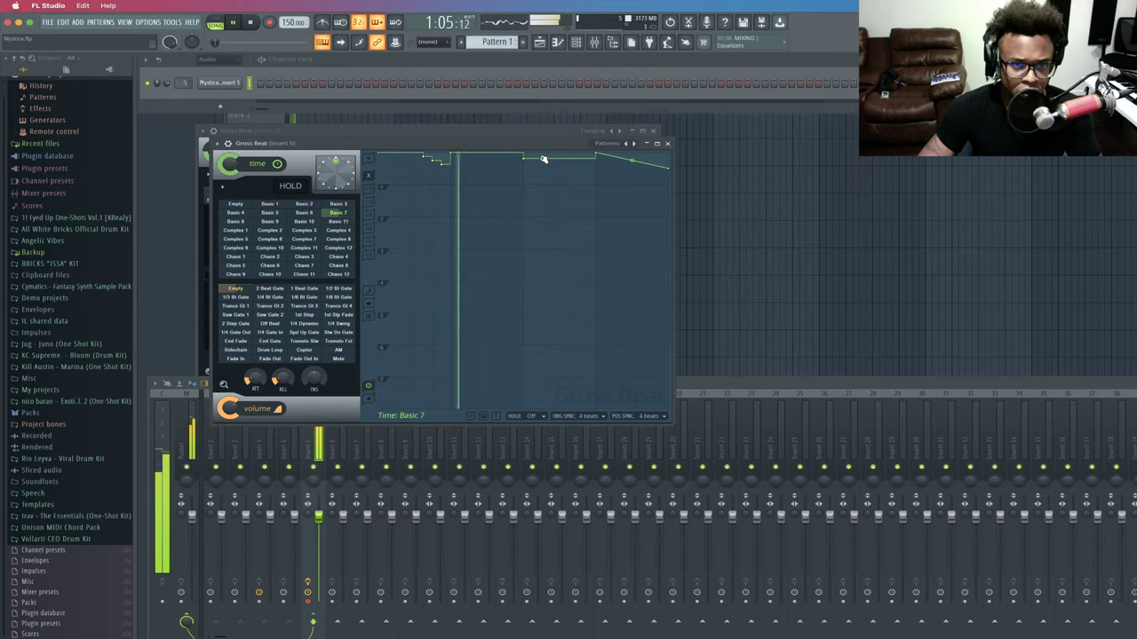
{"action": "key", "text": "space"}
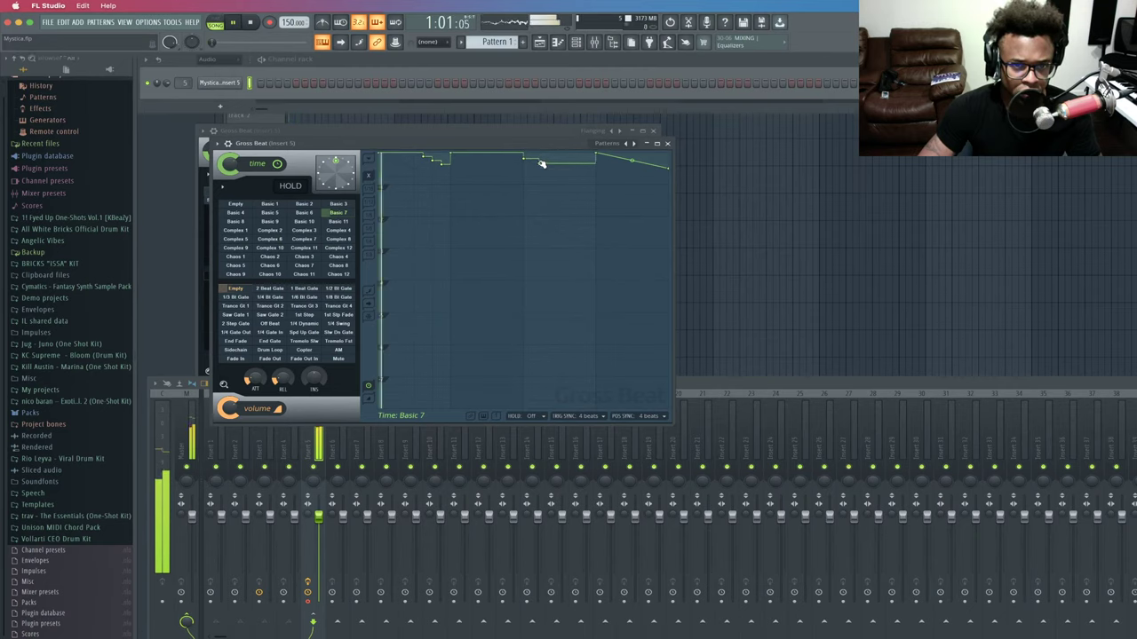
{"action": "key", "text": "space"}
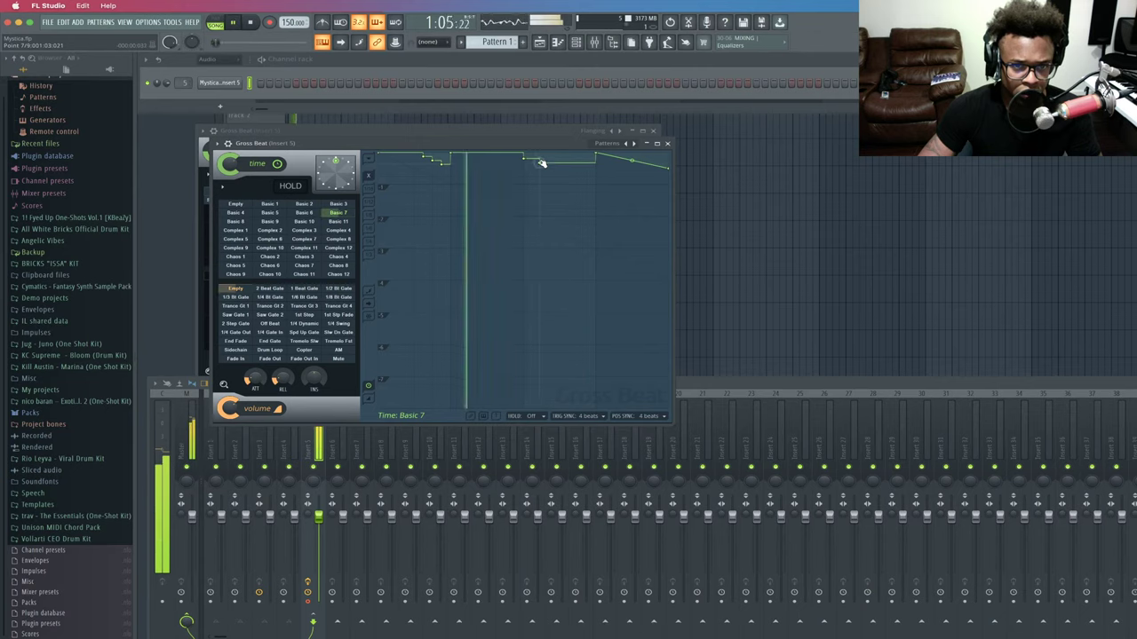
{"action": "left_click_drag", "start_coordinate": [531, 163], "coordinate": [537, 164]}
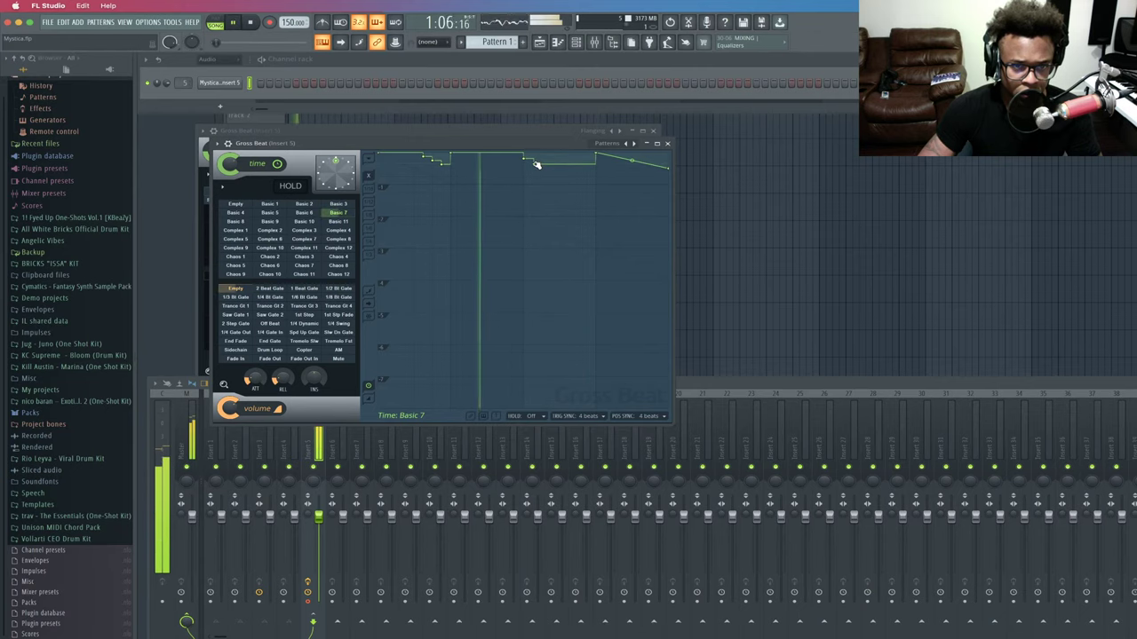
{"action": "key", "text": "space"}
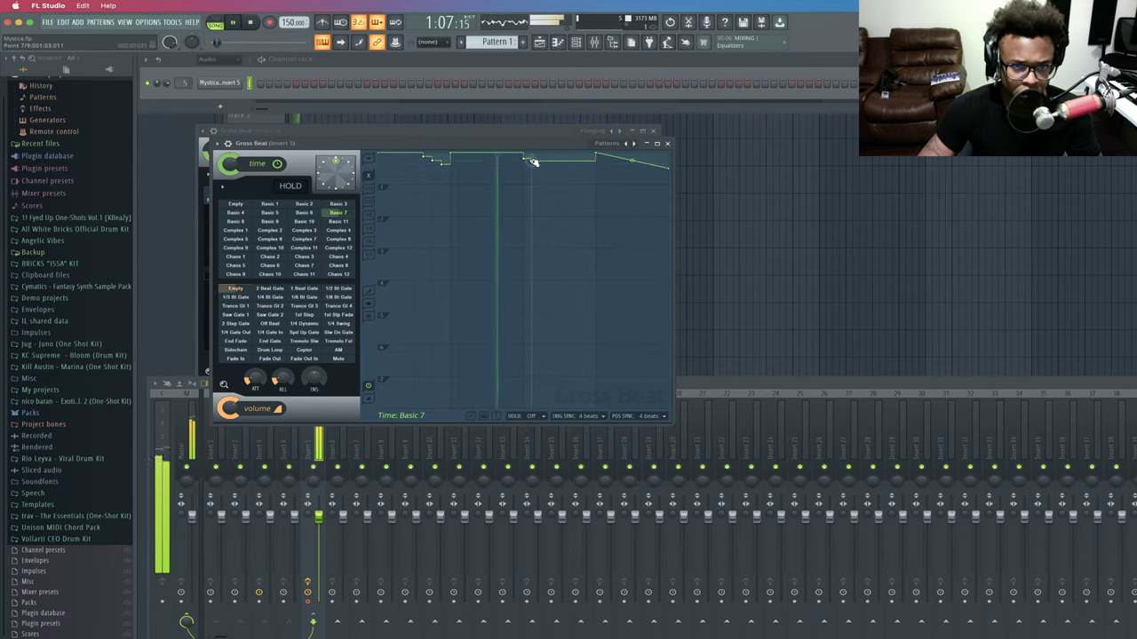
{"action": "key", "text": "space"}
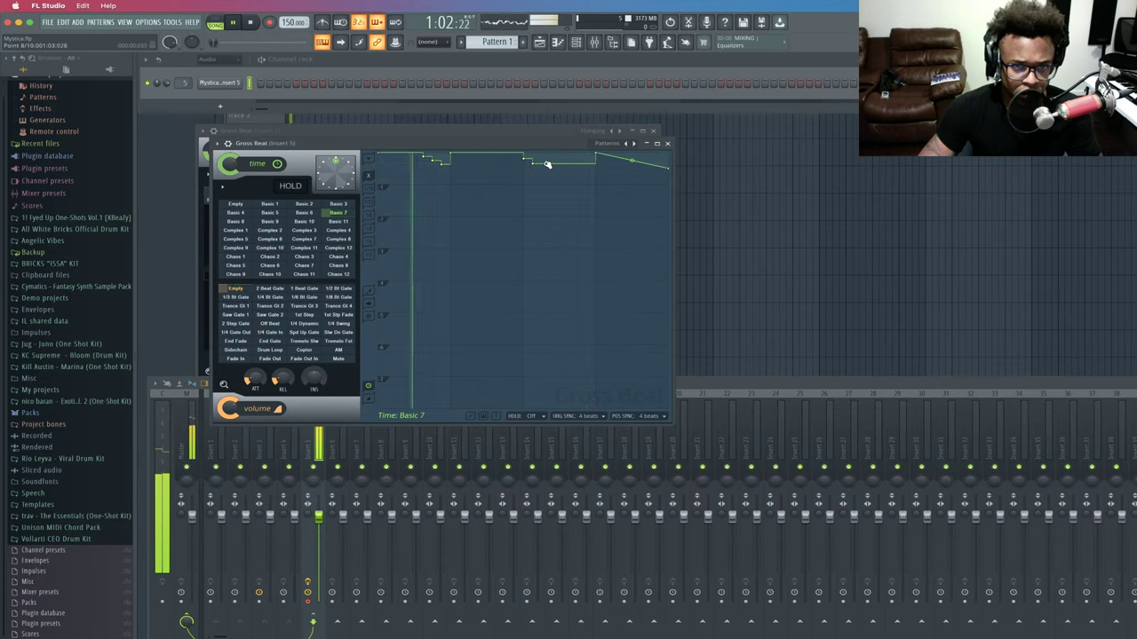
{"action": "key", "text": "space"}
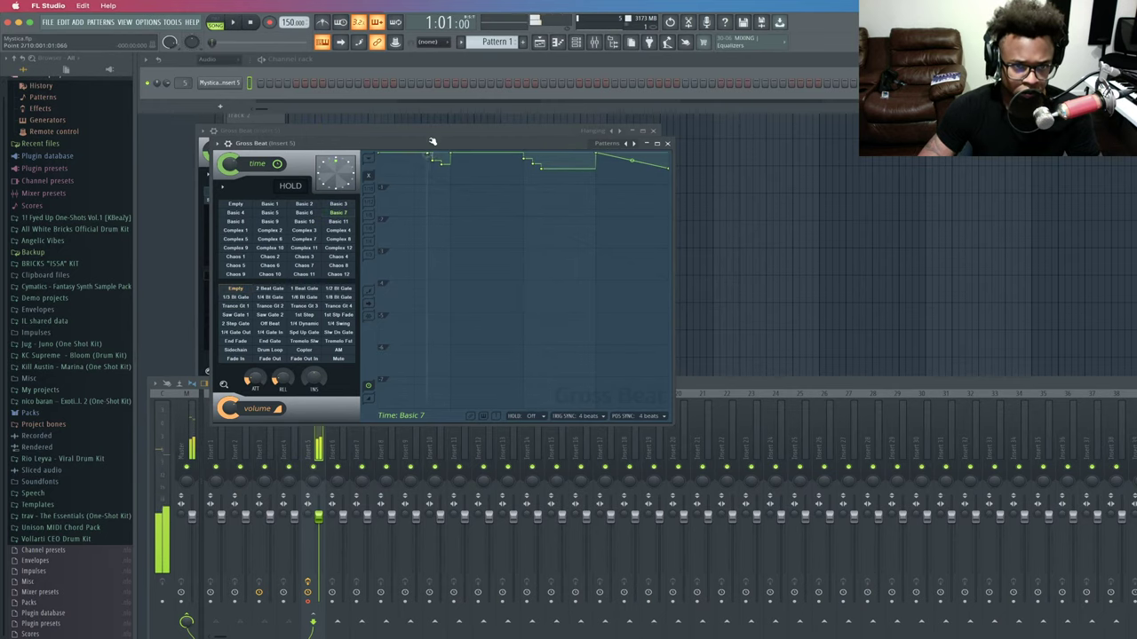
Flatten the small steps at the end of the first beat in the Basic 7 time envelope and play it back.
{"action": "key", "text": "space"}
{"action": "key", "text": "space"}
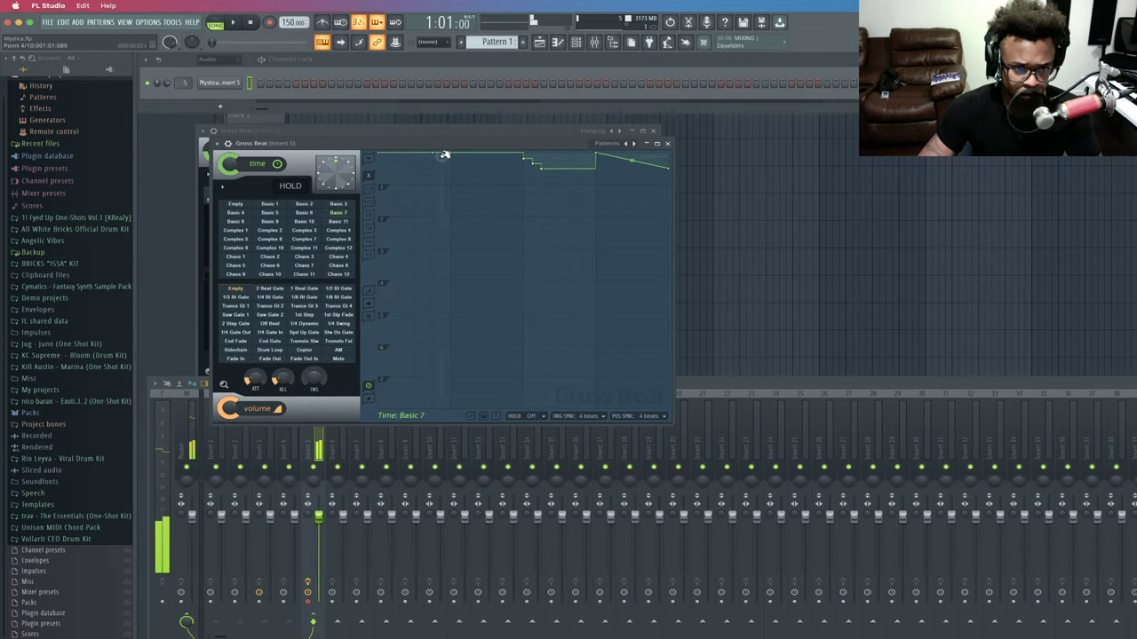
{"action": "key", "text": "space"}
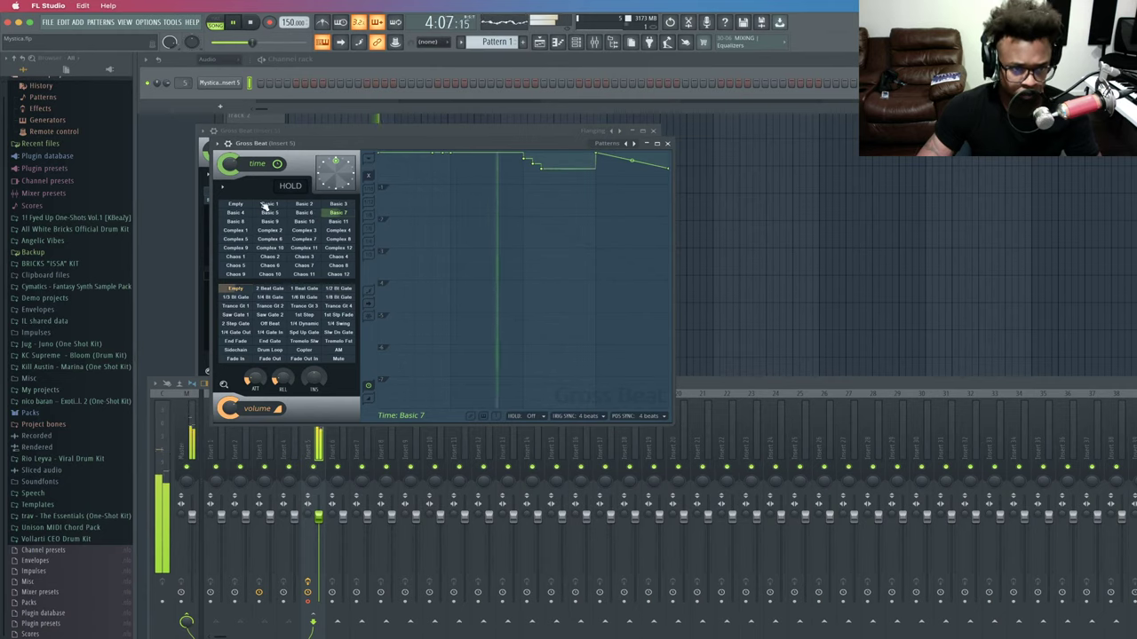
Shorten the third-beat dip so the Basic 7 time envelope returns to the top about midway through the beat, then audition it.
{"action": "key", "text": "space"}
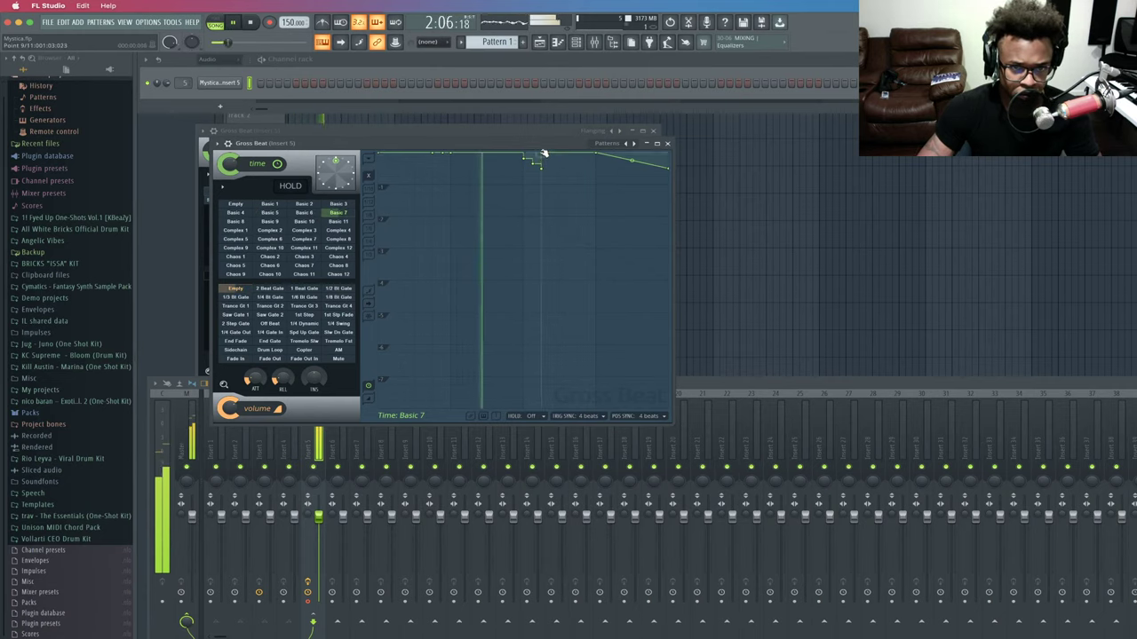
{"action": "key", "text": "space"}
{"action": "key", "text": "space"}
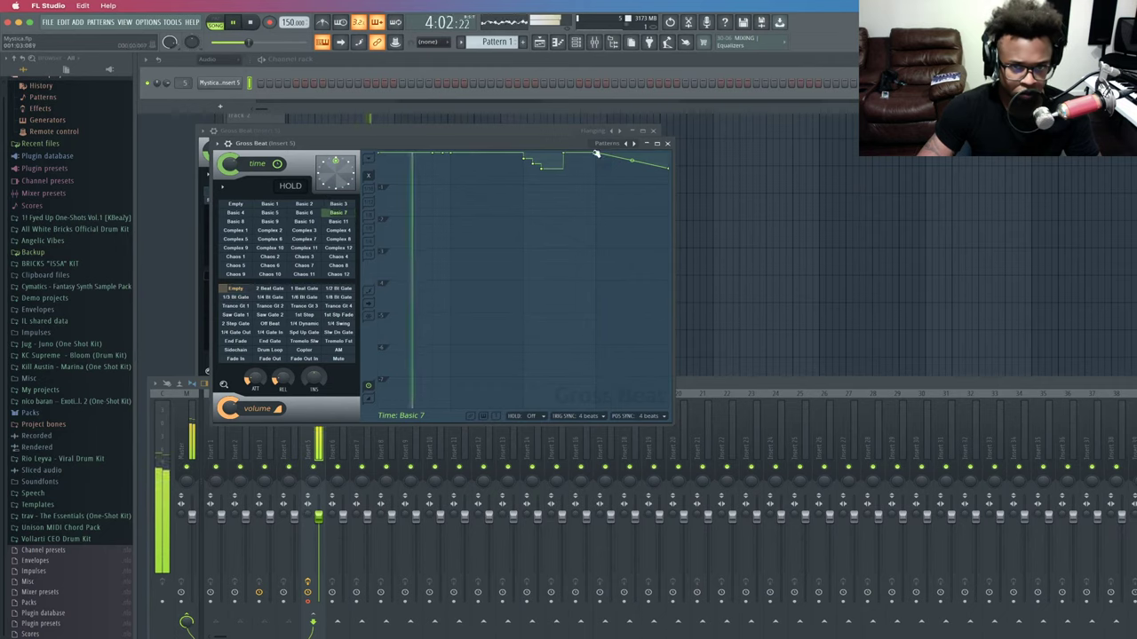
{"action": "key", "text": "space"}
Load the Nick Mira - Flux (Gross Beat Bank) preset in the second Gross Beat and play the Jab to Reverse time slot.
{"action": "left_click", "coordinate": [634, 144]}
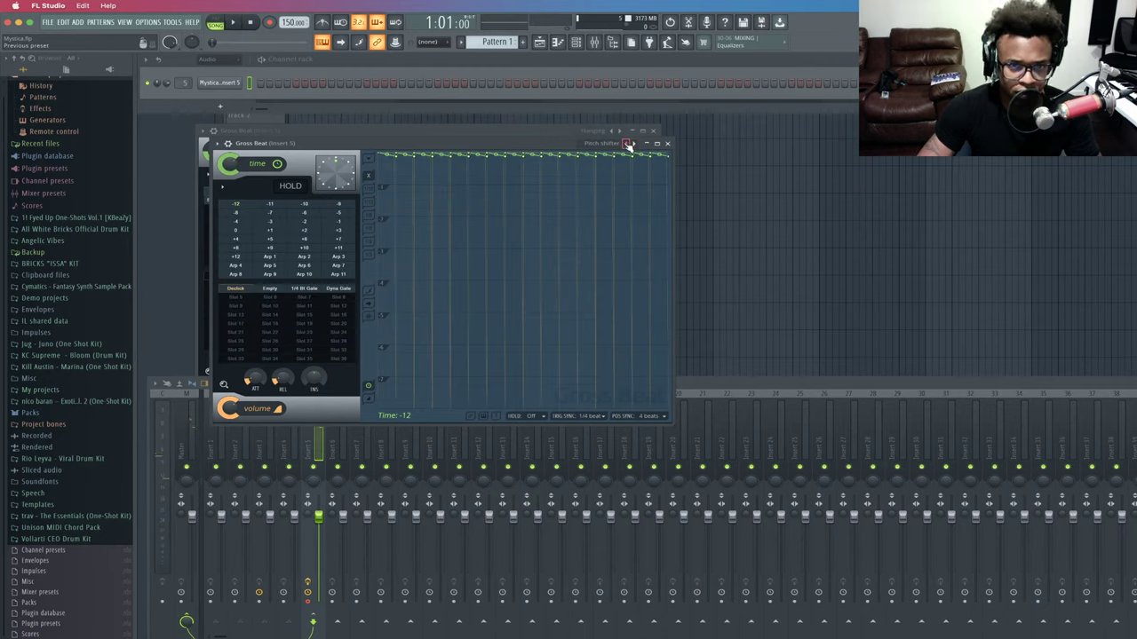
{"action": "left_click", "coordinate": [627, 144]}
{"action": "key", "text": "space"}
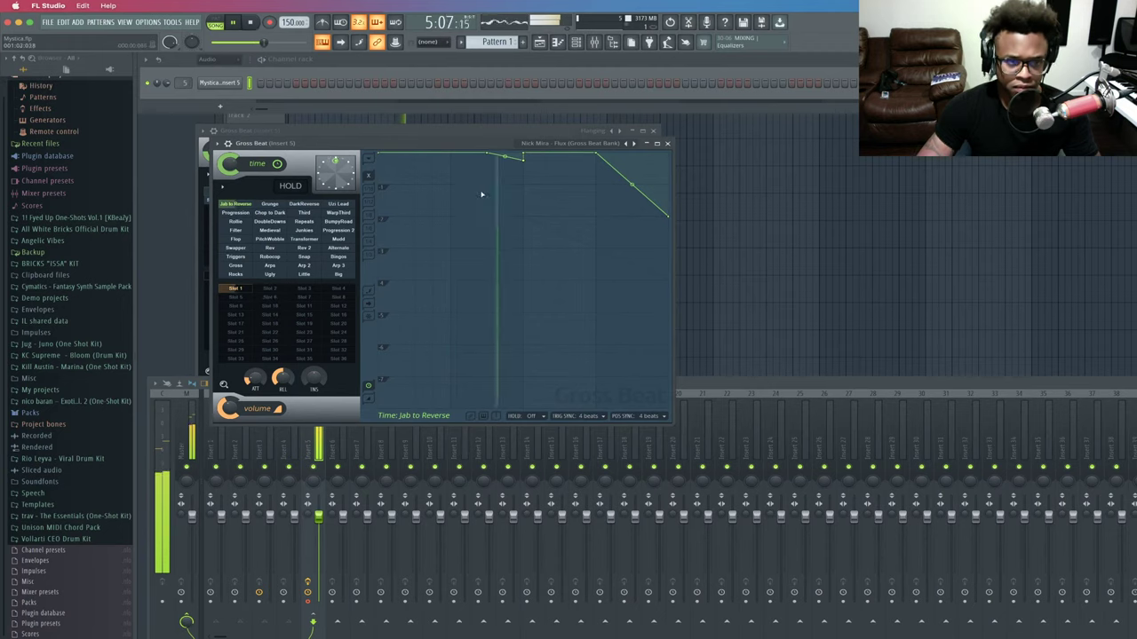
Audition the Snap, Arp 3, Little and Big time slots during playback and select Rocks.
{"action": "left_click", "coordinate": [304, 258]}
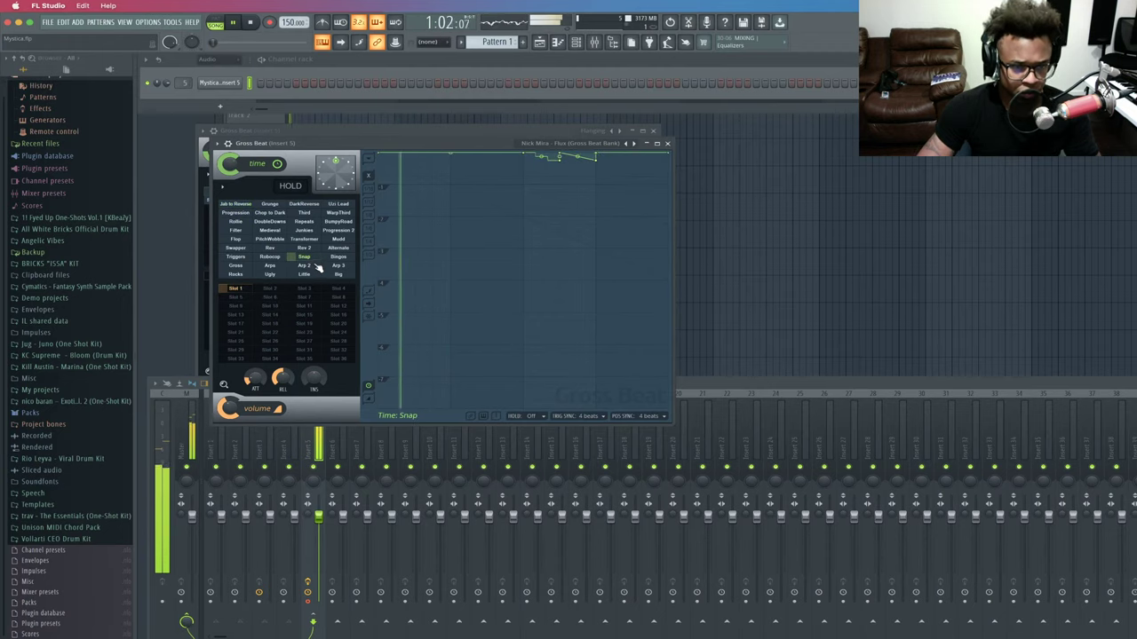
{"action": "left_click", "coordinate": [338, 267]}
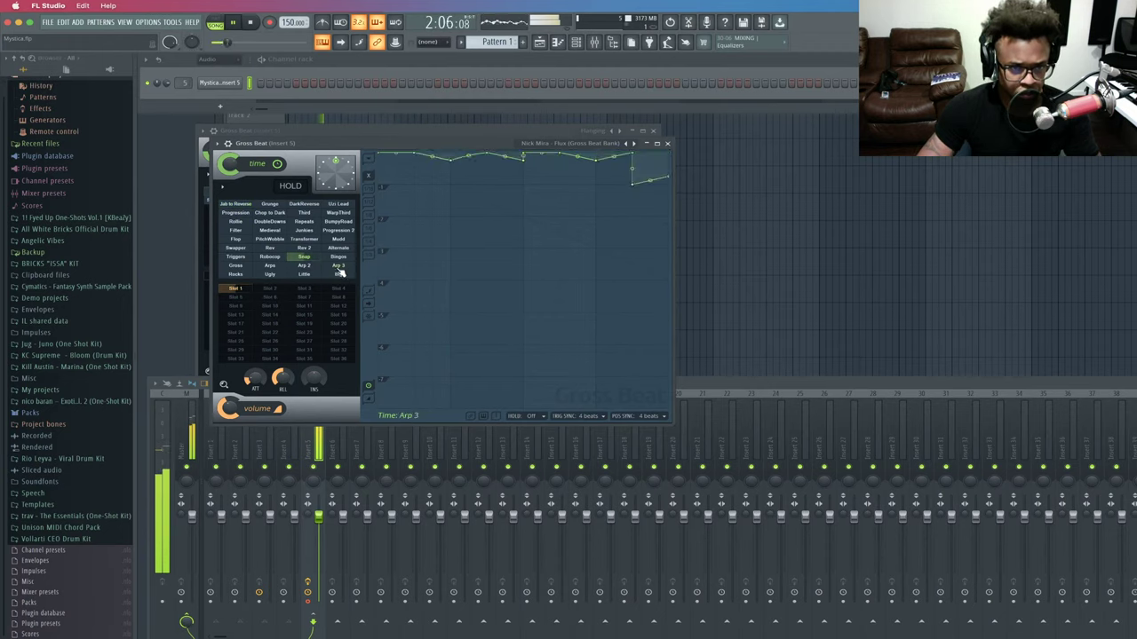
{"action": "left_click", "coordinate": [304, 275]}
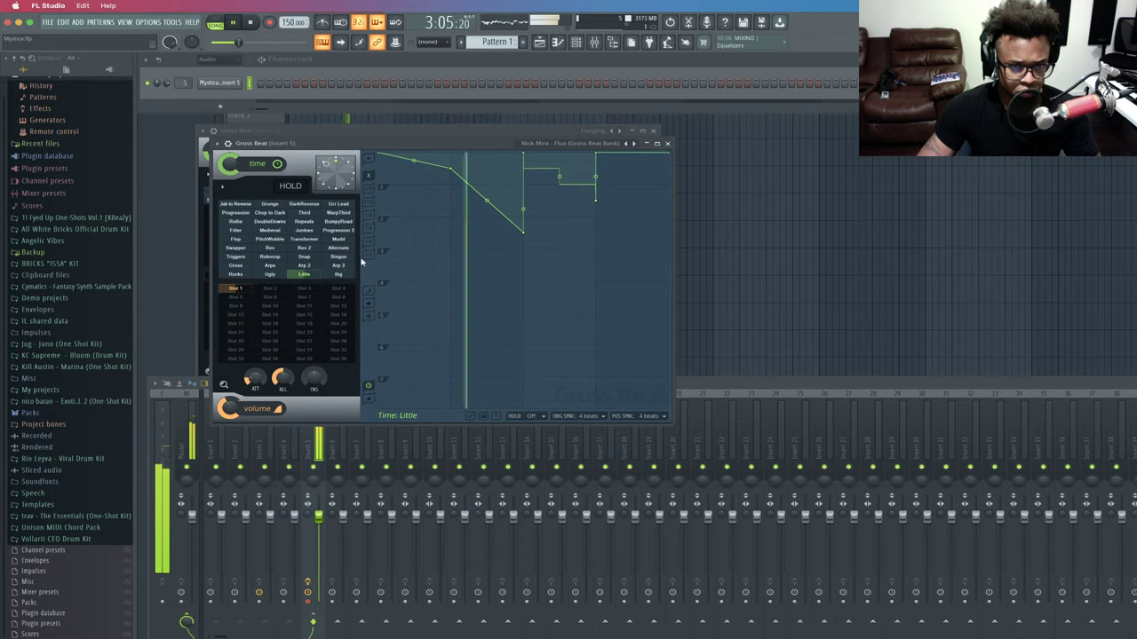
{"action": "left_click", "coordinate": [340, 274]}
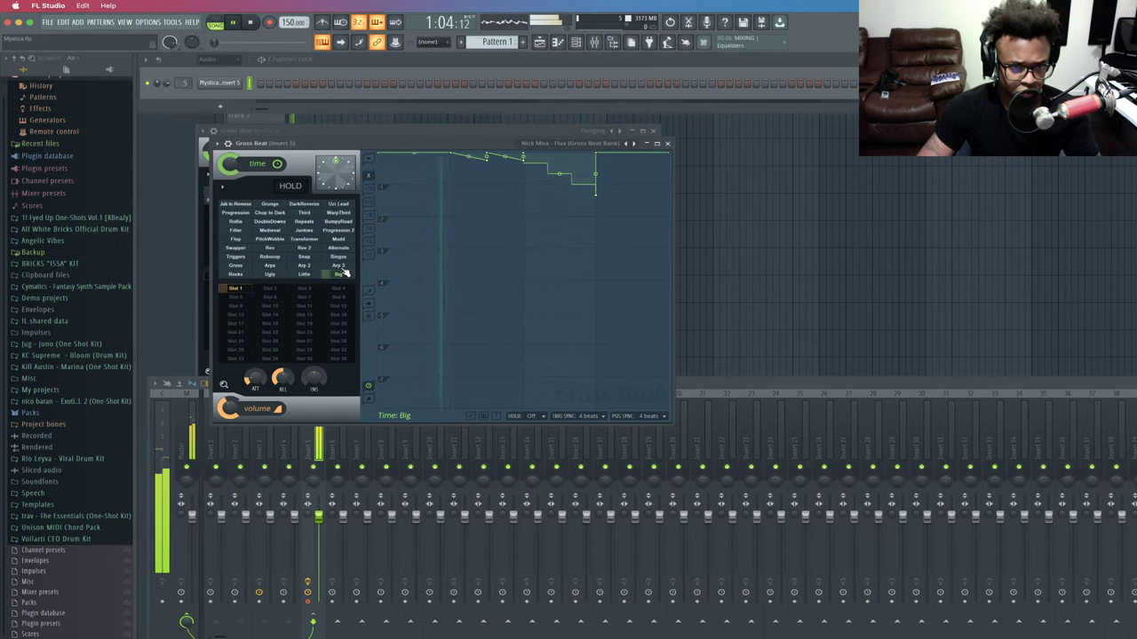
{"action": "left_click", "coordinate": [249, 275]}
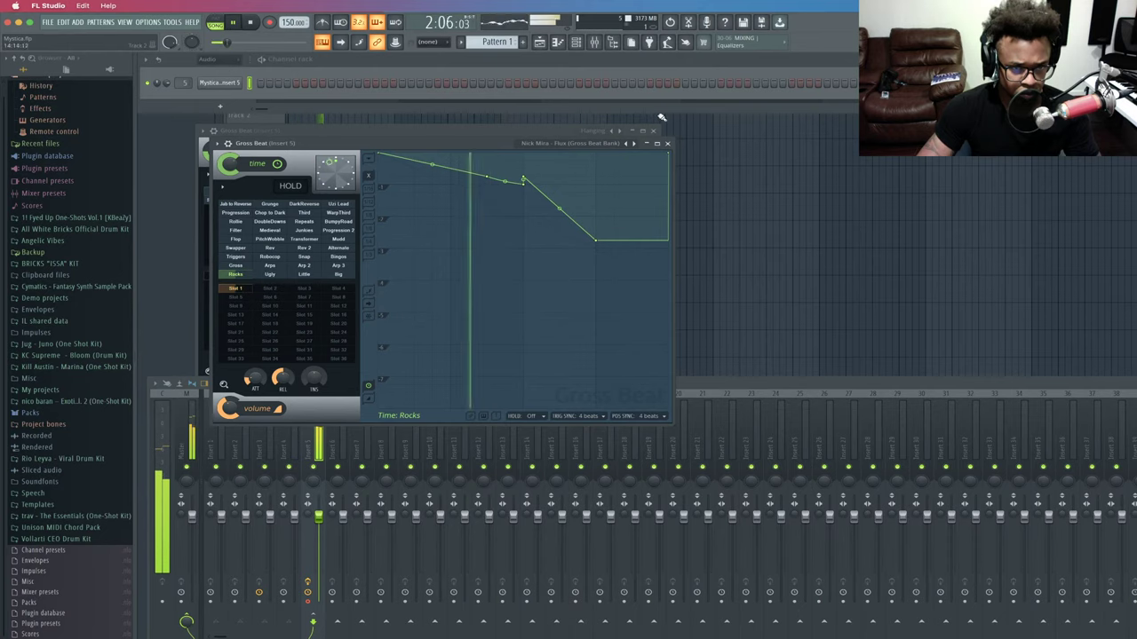
Close both Gross Beat windows, bring up the playlist with the Insert 5 audio clip and restart playback from the beginning.
{"action": "left_click", "coordinate": [667, 143]}
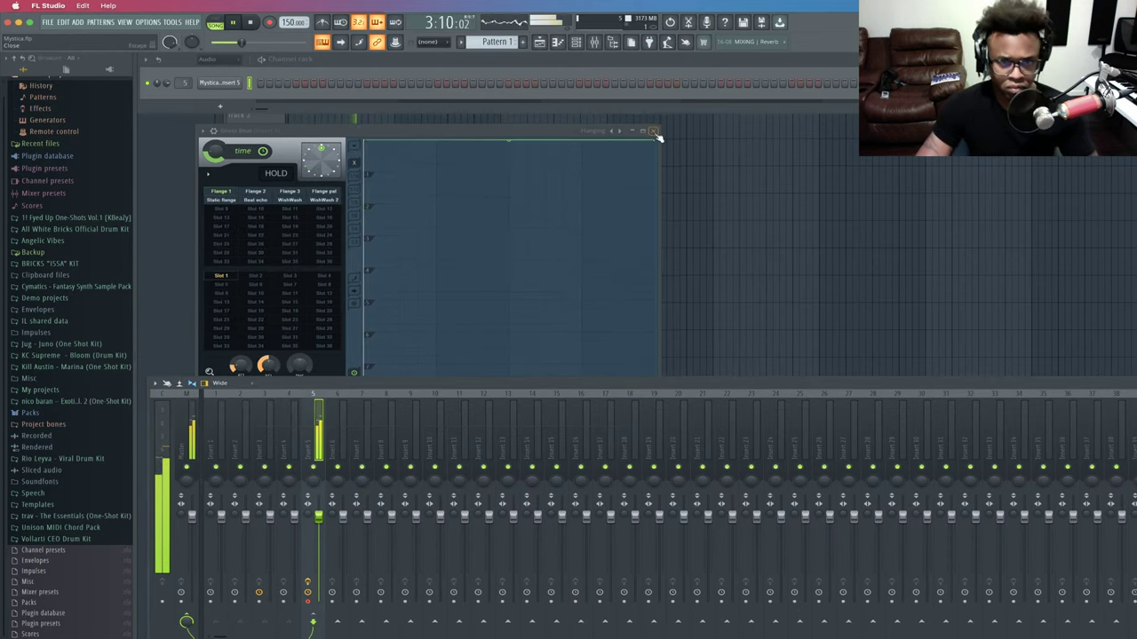
{"action": "left_click", "coordinate": [654, 133]}
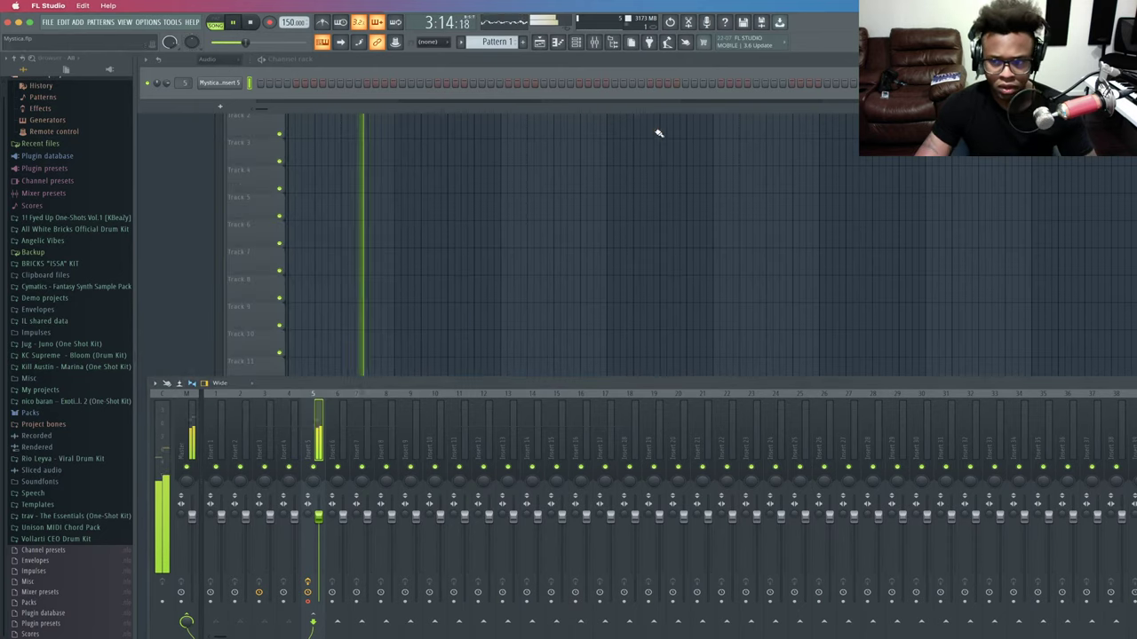
{"action": "left_click", "coordinate": [220, 83]}
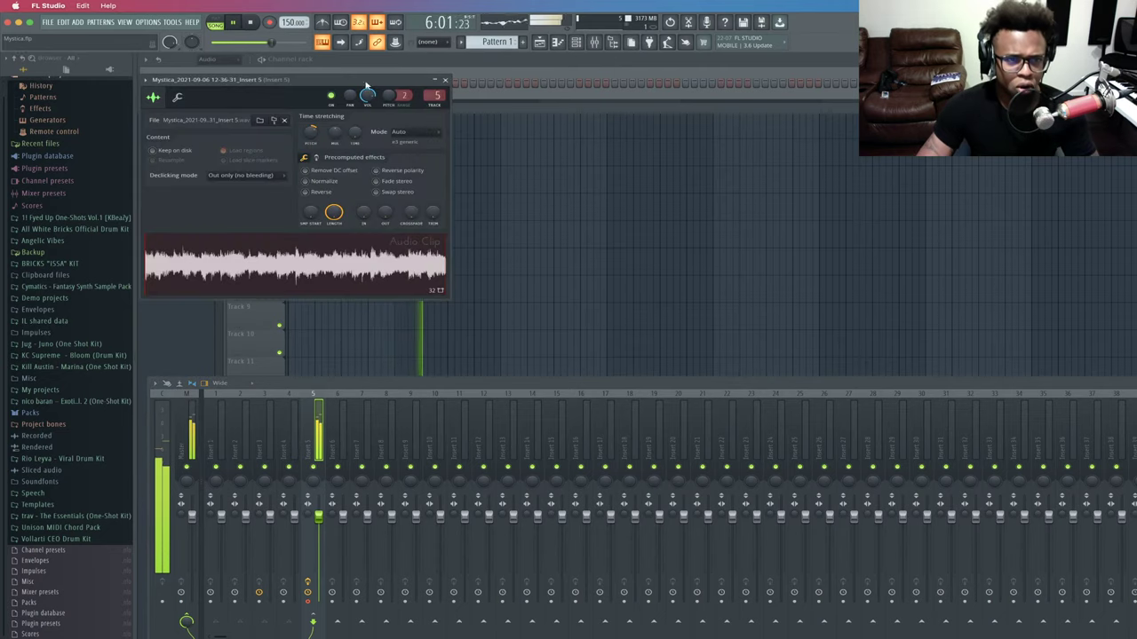
{"action": "left_click", "coordinate": [539, 43]}
{"action": "key", "text": "super+d"}
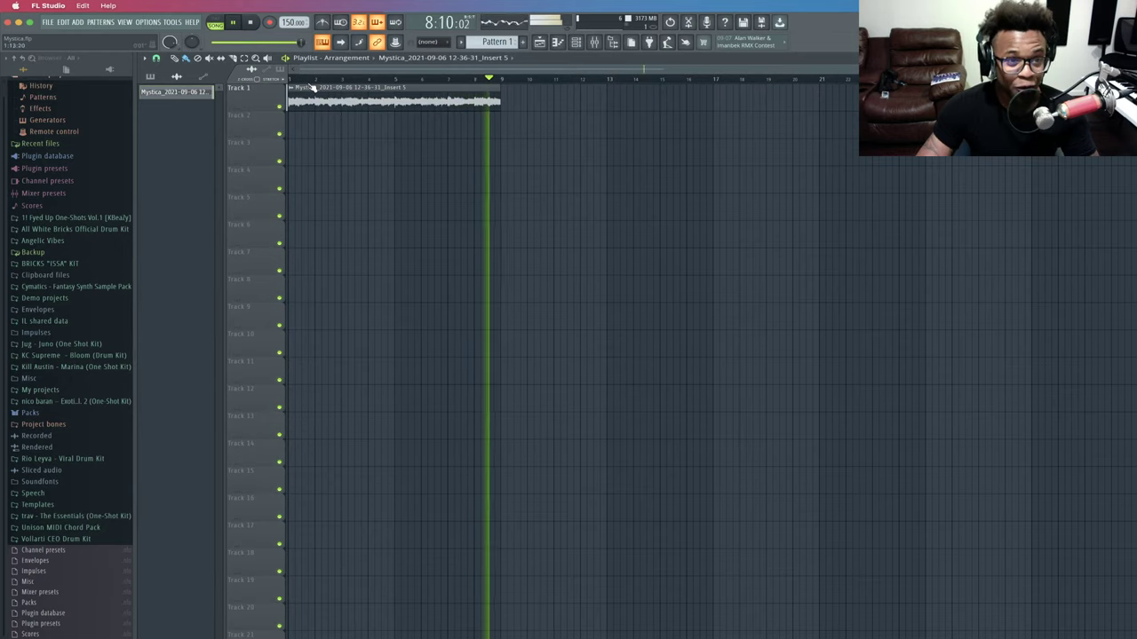
{"action": "key", "text": "space"}
{"action": "key", "text": "space"}
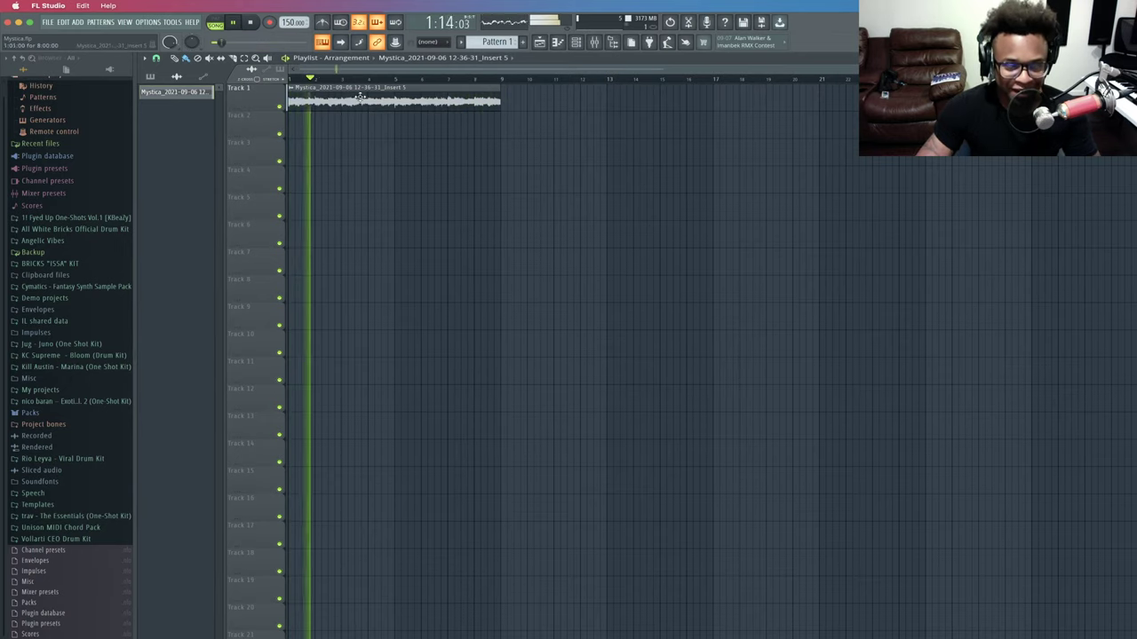
Copy the Insert 5 audio clip to Track 2 starting at bar 9, make the copy unique and stop playback.
{"action": "left_click_drag", "start_coordinate": [353, 102], "coordinate": [567, 131]}
{"action": "right_click", "coordinate": [504, 122]}
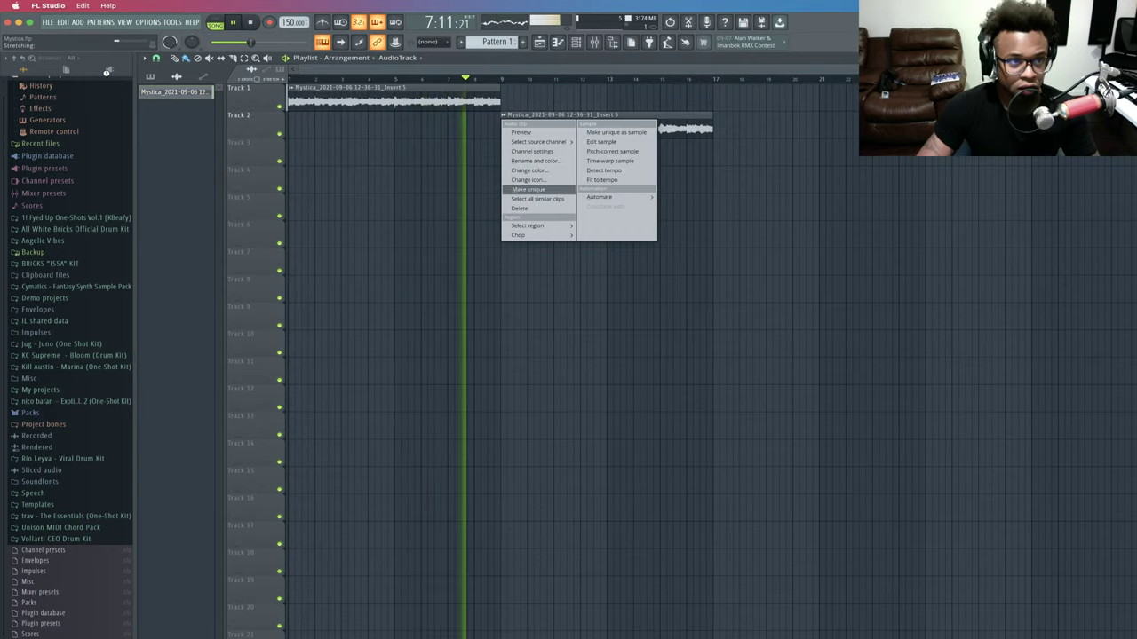
{"action": "left_click", "coordinate": [536, 190]}
{"action": "key", "text": "space"}
Save the project under the name Mystica as an FL Studio song file (.flp) in the Projects folder.
{"action": "left_click", "coordinate": [51, 24]}
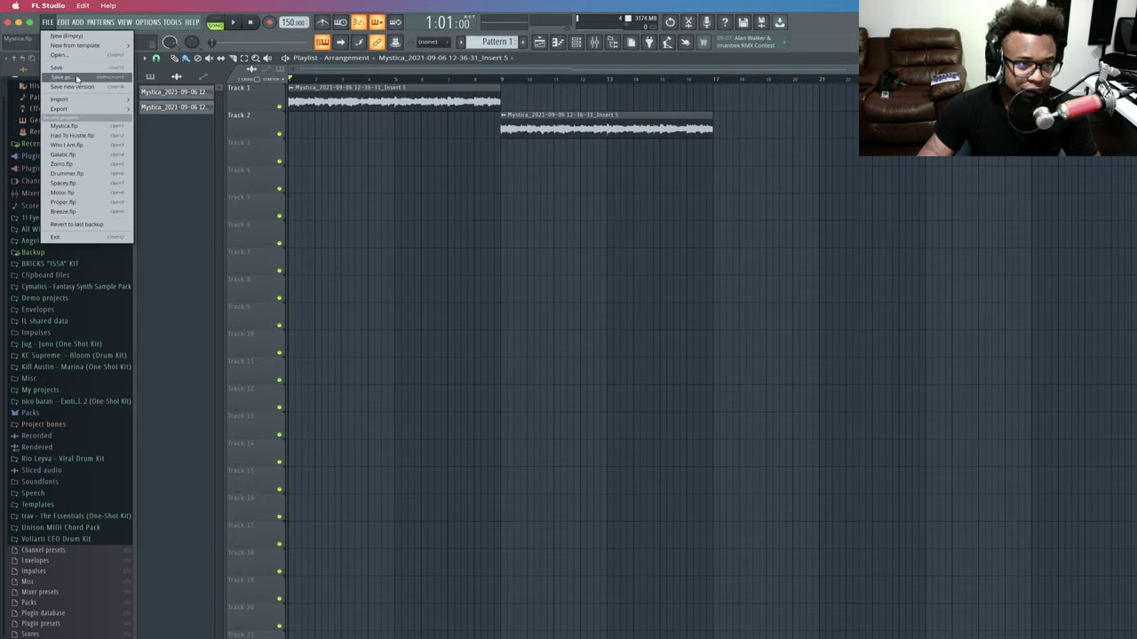
{"action": "key", "text": "super+shift+s"}
{"action": "left_click", "coordinate": [895, 373]}
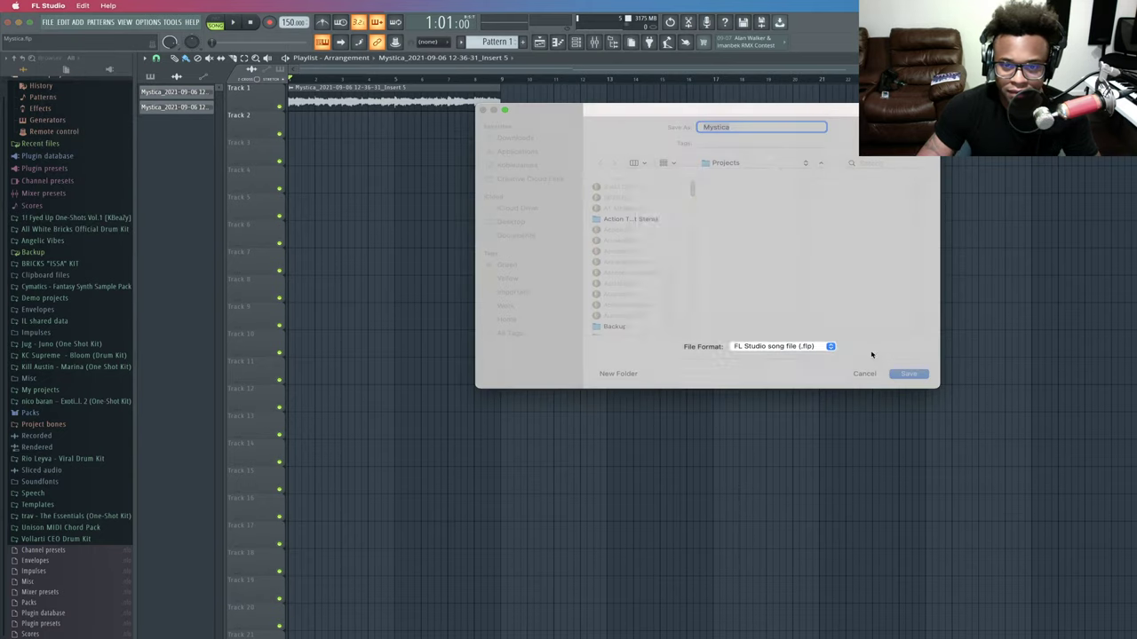
{"action": "left_click", "coordinate": [739, 294]}
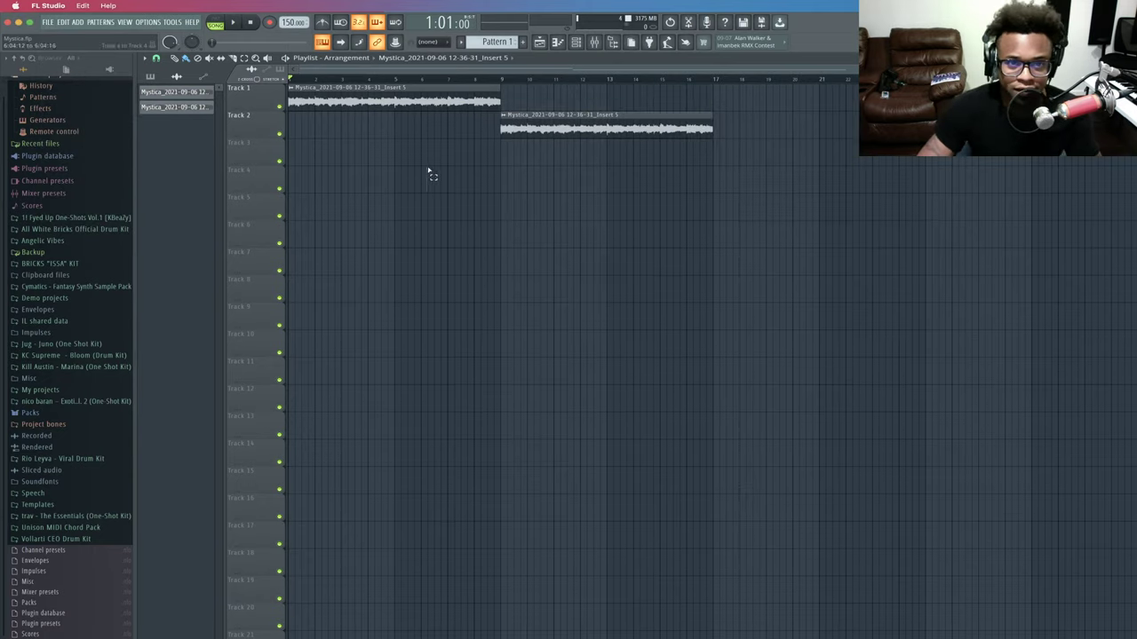
Play from the end of bar 8 and raise the Track 2 clip's time-stretching pitch shift to +600 cents.
{"action": "left_click", "coordinate": [497, 80]}
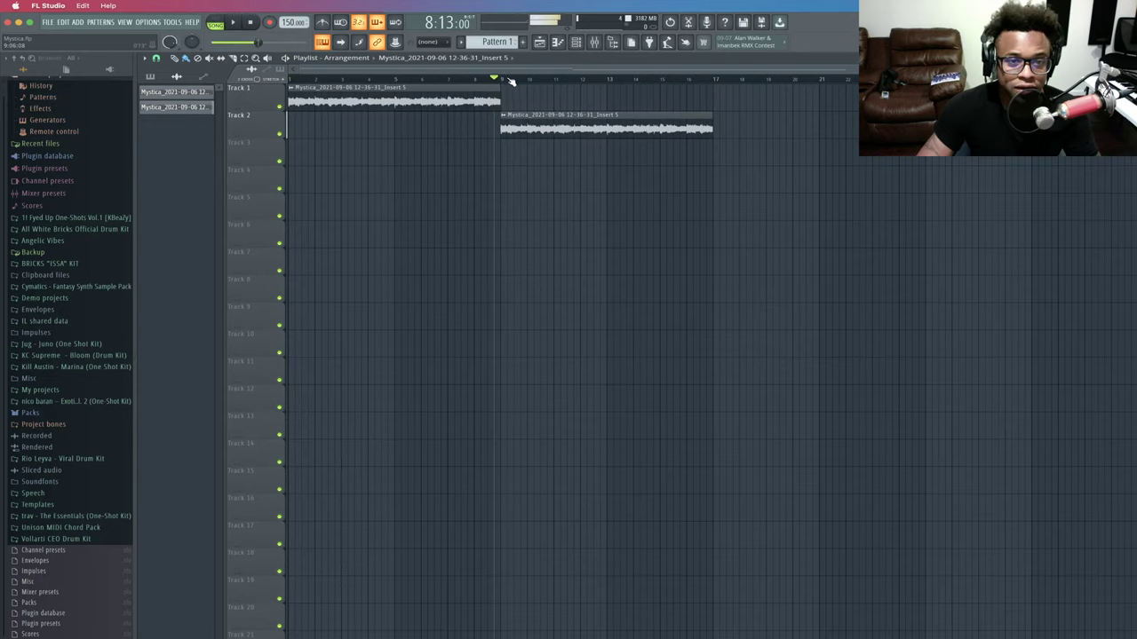
{"action": "key", "text": "space"}
{"action": "double_click", "coordinate": [535, 116]}
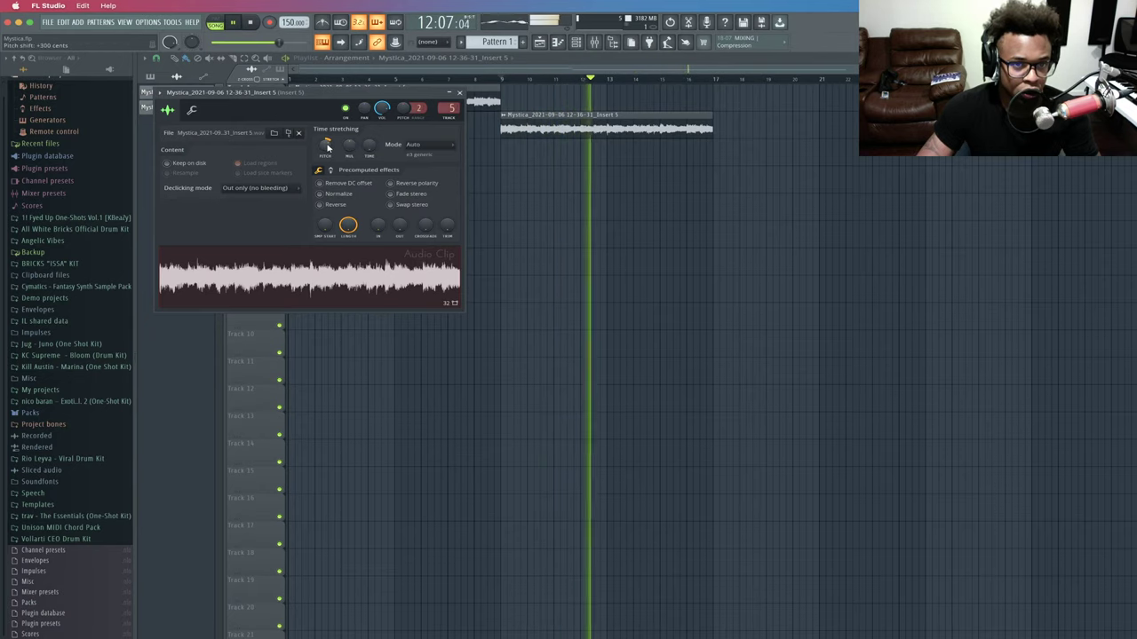
{"action": "left_click_drag", "start_coordinate": [327, 146], "coordinate": [326, 138]}
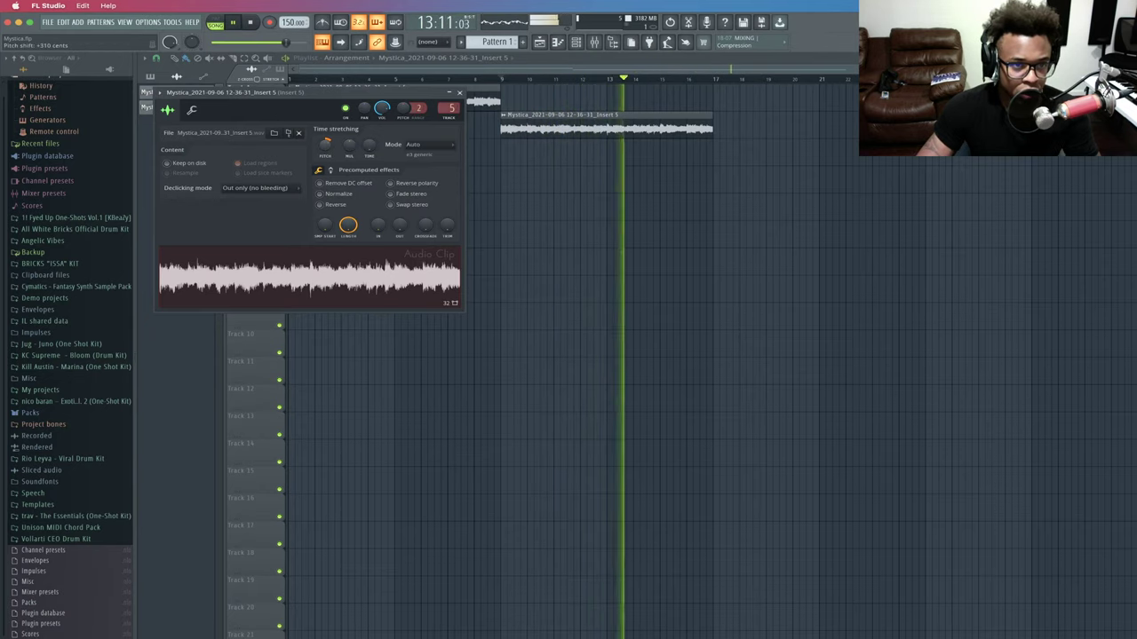
{"action": "left_click_drag", "start_coordinate": [329, 152], "coordinate": [329, 142]}
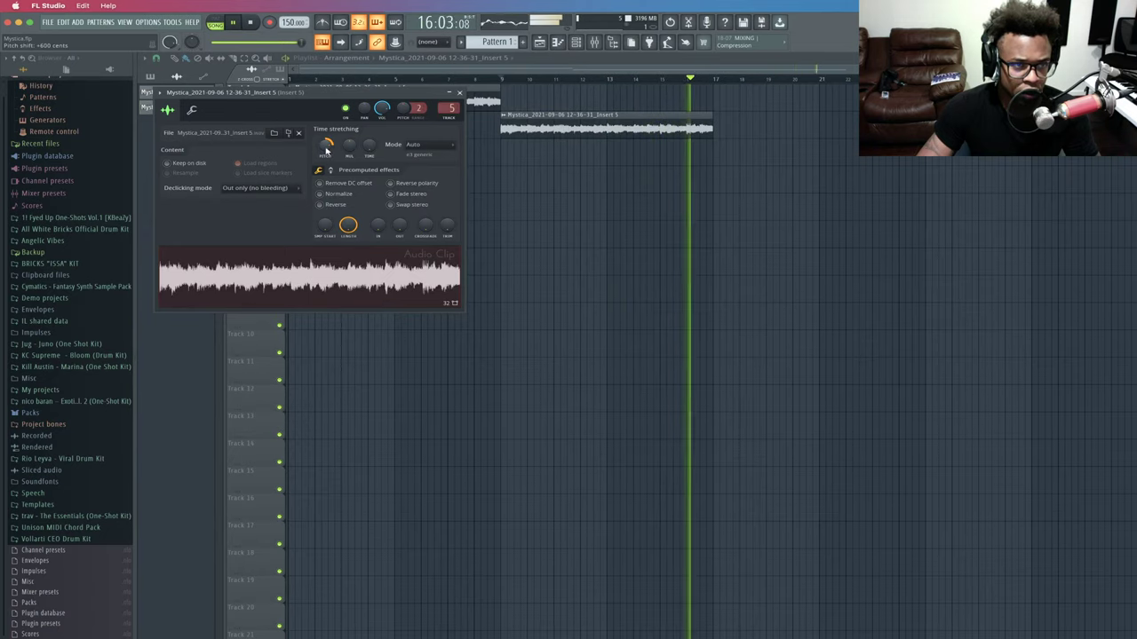
{"action": "left_click", "coordinate": [459, 92]}
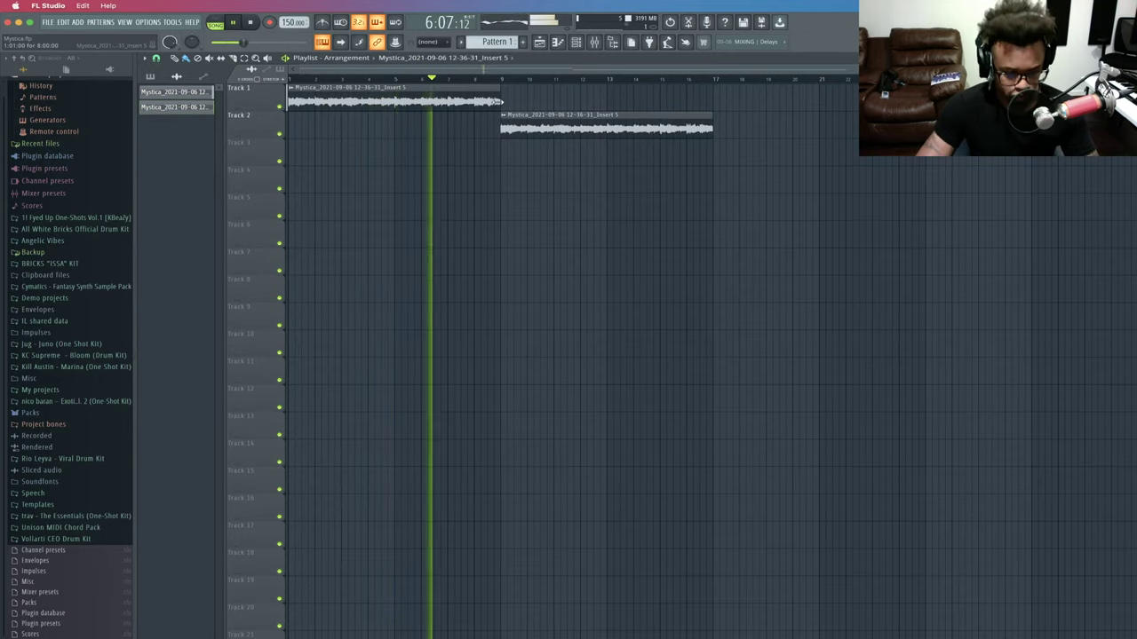
Reopen the Track 2 clip's channel settings from the channel rack and readjust its pitch shift to +600 cents.
{"action": "left_click", "coordinate": [582, 46]}
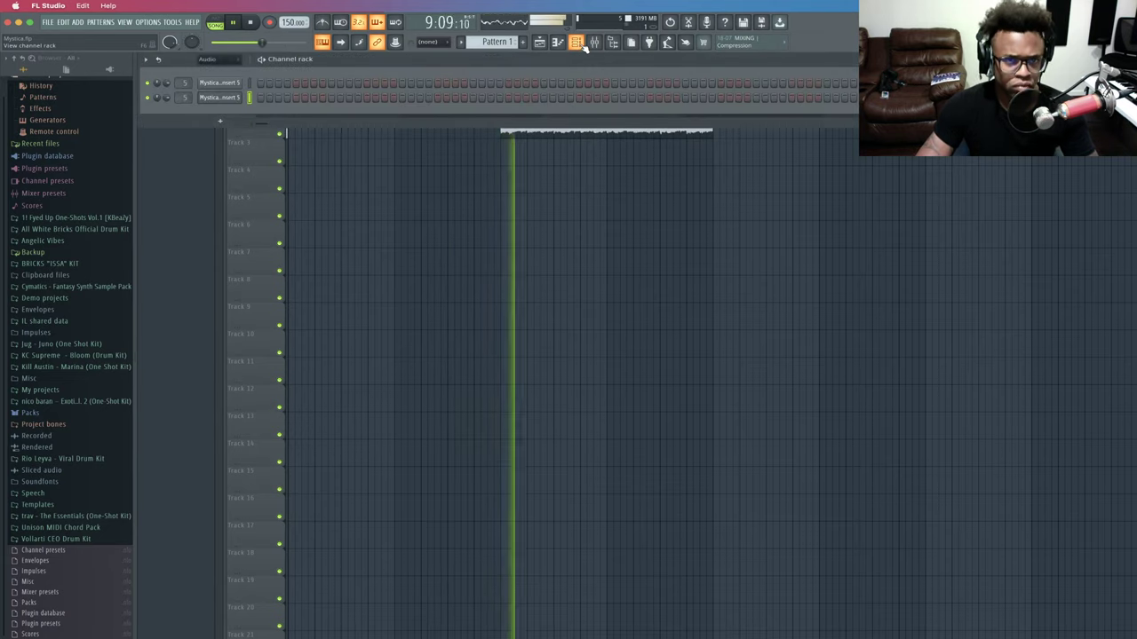
{"action": "left_click", "coordinate": [219, 96]}
{"action": "left_click_drag", "start_coordinate": [327, 145], "coordinate": [327, 124]}
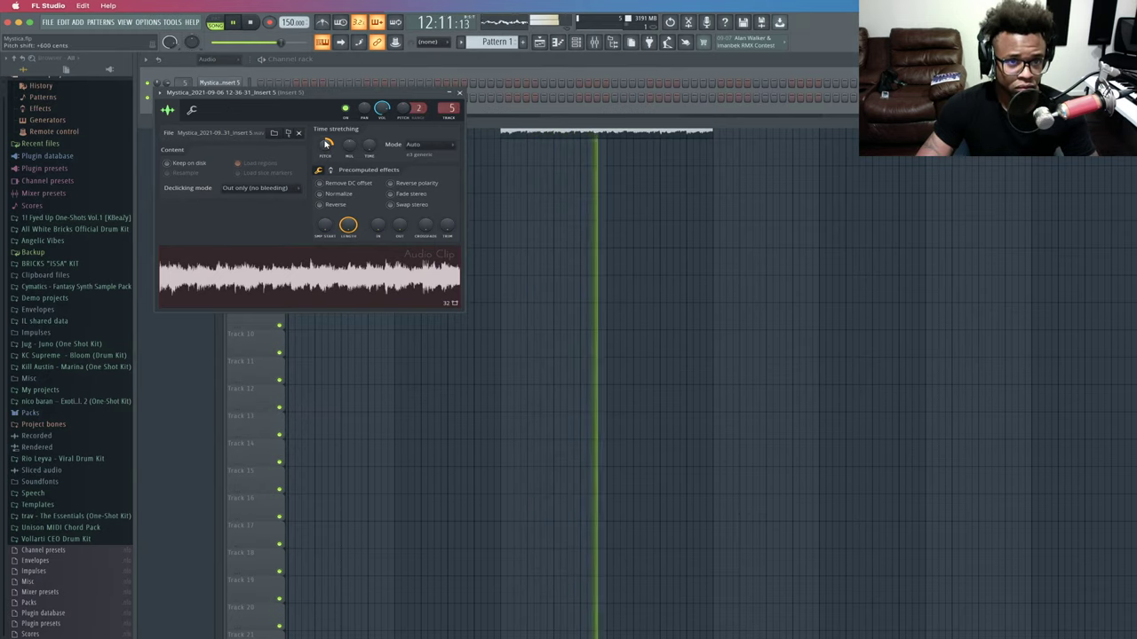
Stop playback, leave the audio clip's channel settings and delete the pitched copy from Track 2.
{"action": "key", "text": "space"}
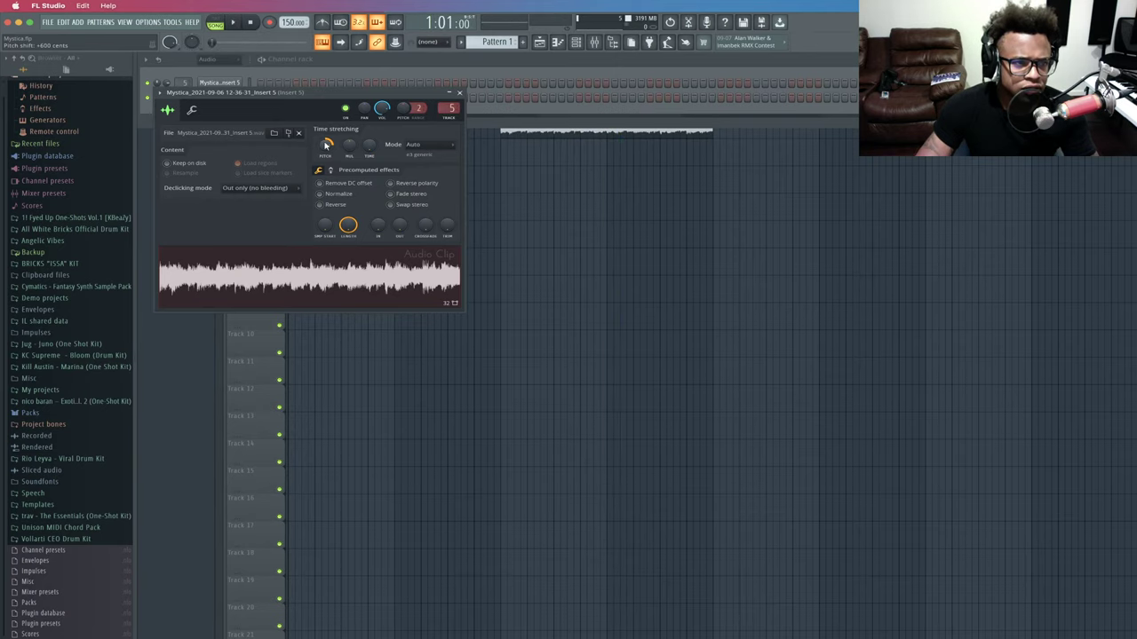
{"action": "right_click", "coordinate": [327, 145]}
{"action": "left_click", "coordinate": [347, 166]}
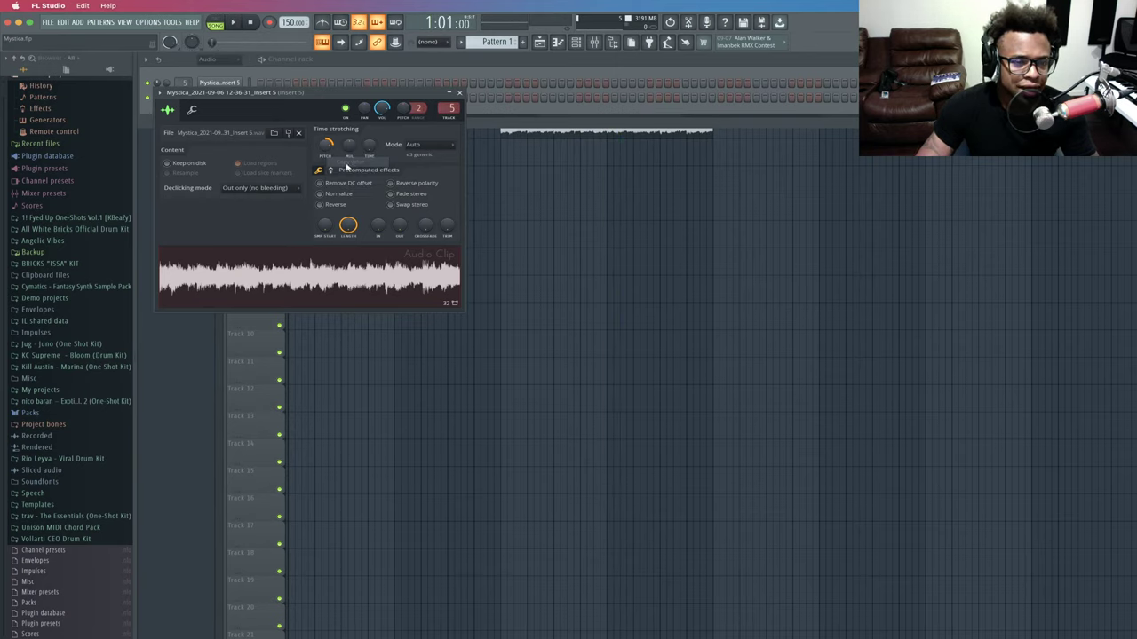
{"action": "right_click", "coordinate": [646, 197]}
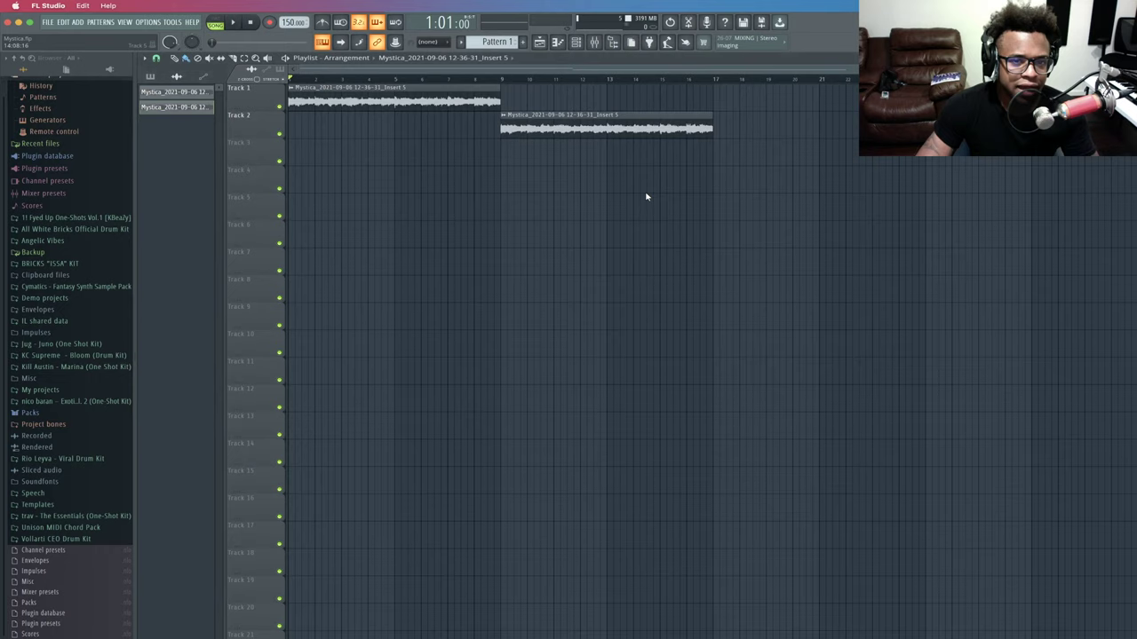
{"action": "right_click", "coordinate": [611, 131]}
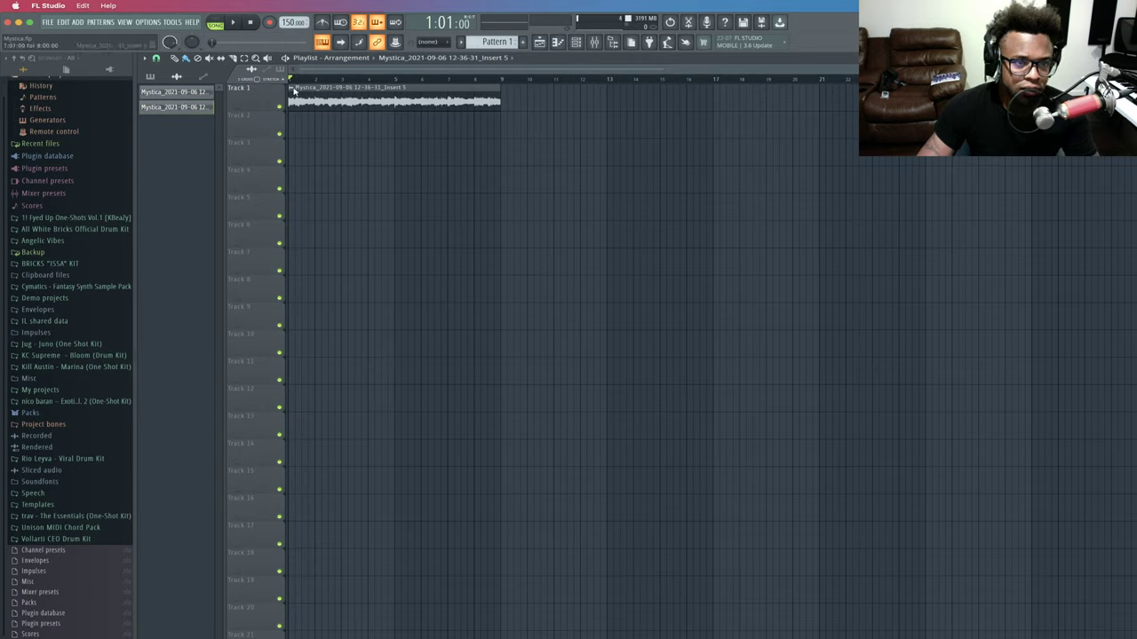
Make the Track 1 audio clip unique, place the pitched Insert 5 clip on Track 2 at bar 9 and open its settings.
{"action": "left_click", "coordinate": [294, 89]}
{"action": "key", "text": "Return"}
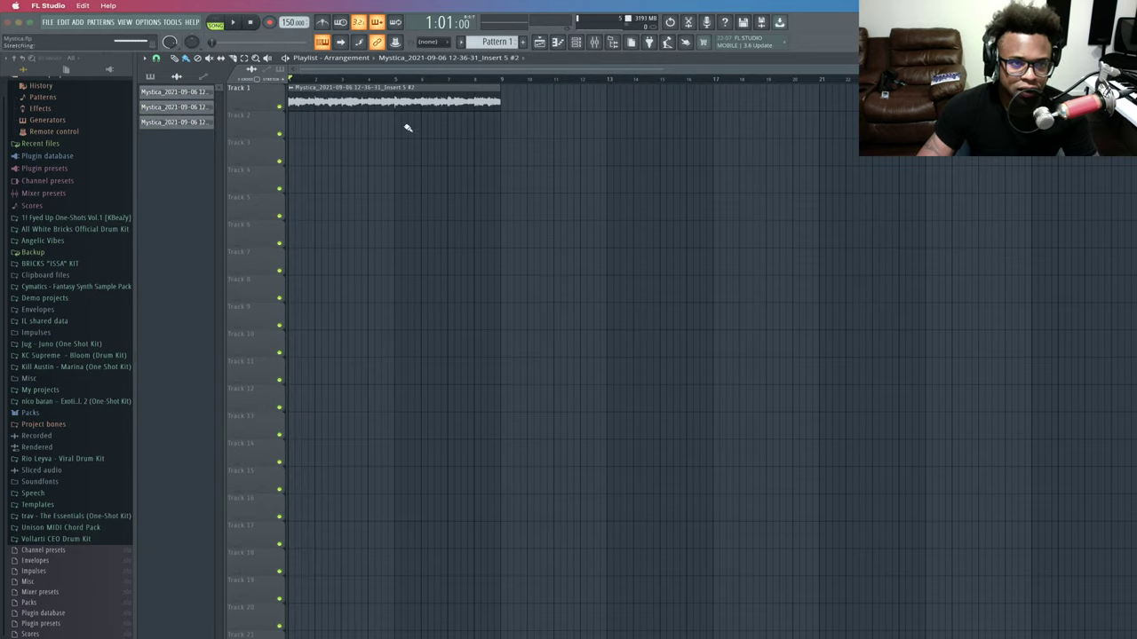
{"action": "left_click_drag", "start_coordinate": [147, 122], "coordinate": [502, 127]}
{"action": "double_click", "coordinate": [526, 127]}
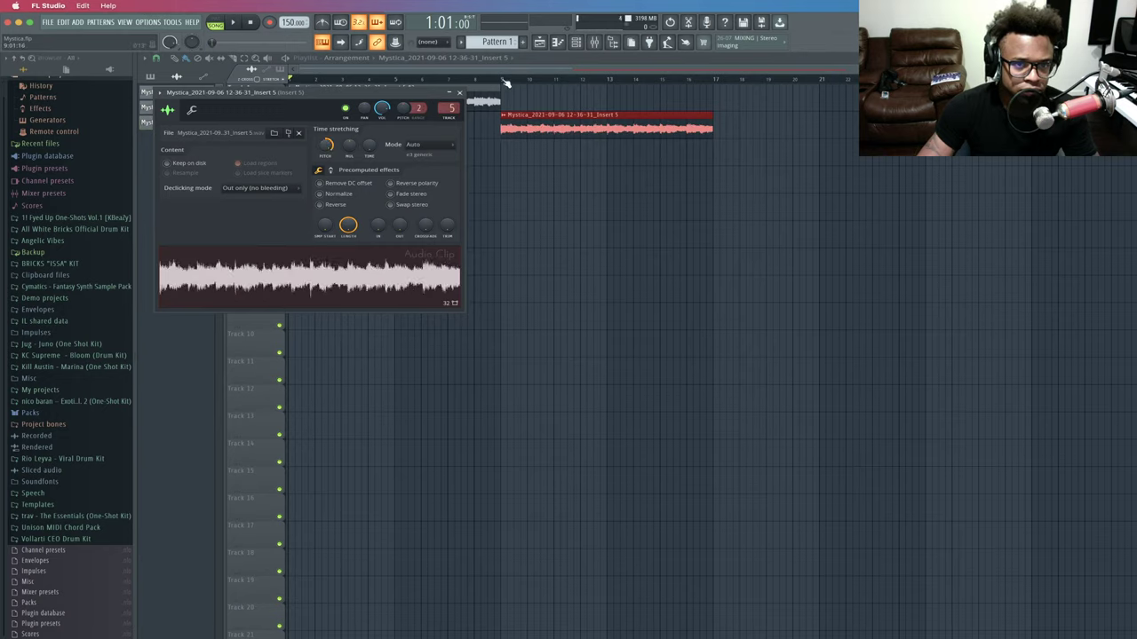
Play the transition from bar 8 and raise the Track 2 clip's time-stretching pitch shift further.
{"action": "left_click_drag", "start_coordinate": [505, 83], "coordinate": [400, 83]}
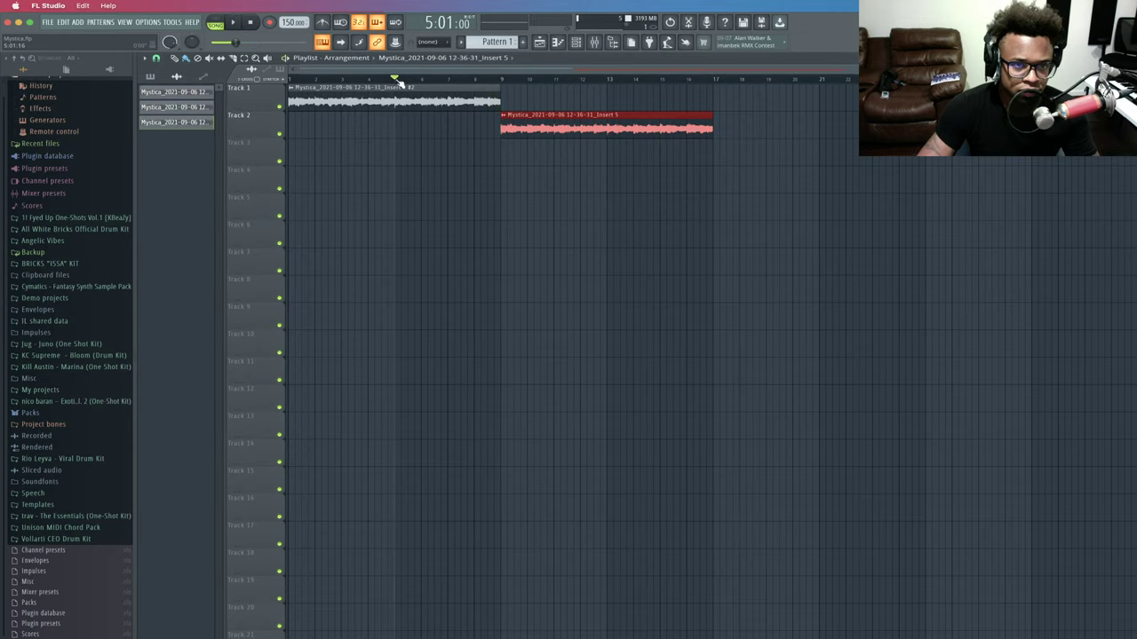
{"action": "key", "text": "space"}
{"action": "left_click", "coordinate": [477, 81]}
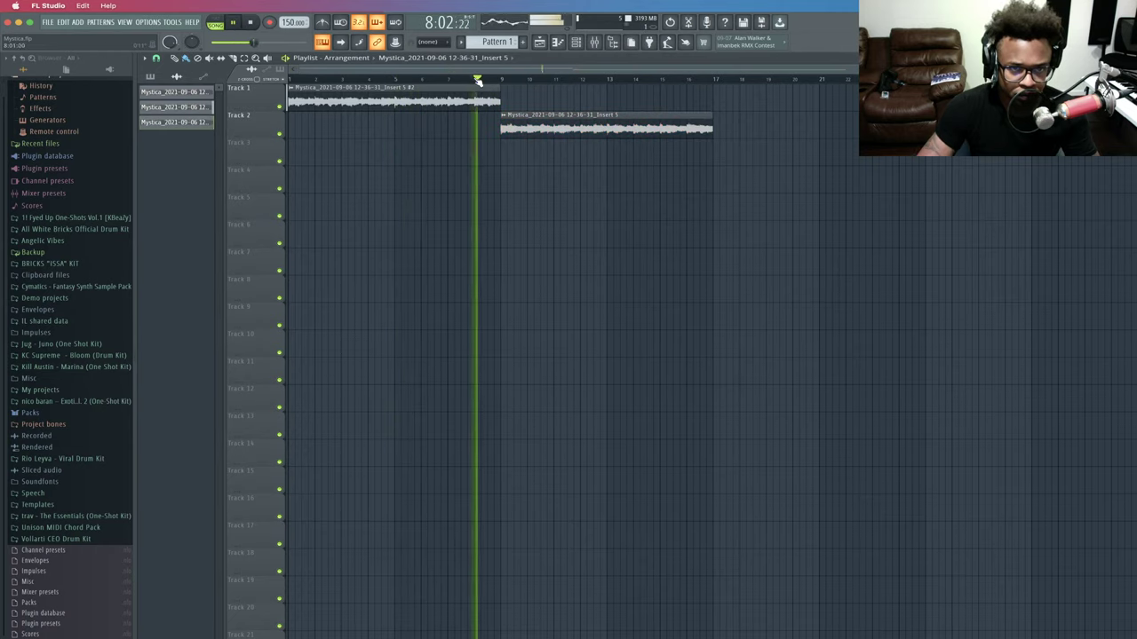
{"action": "double_click", "coordinate": [507, 127]}
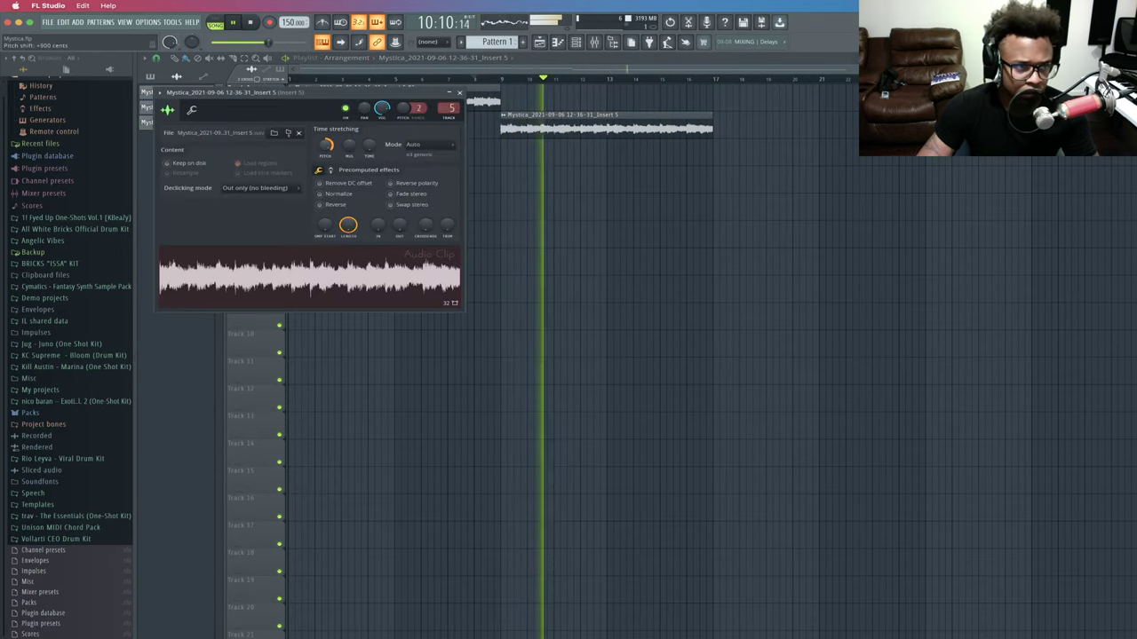
{"action": "left_click_drag", "start_coordinate": [325, 144], "coordinate": [325, 129]}
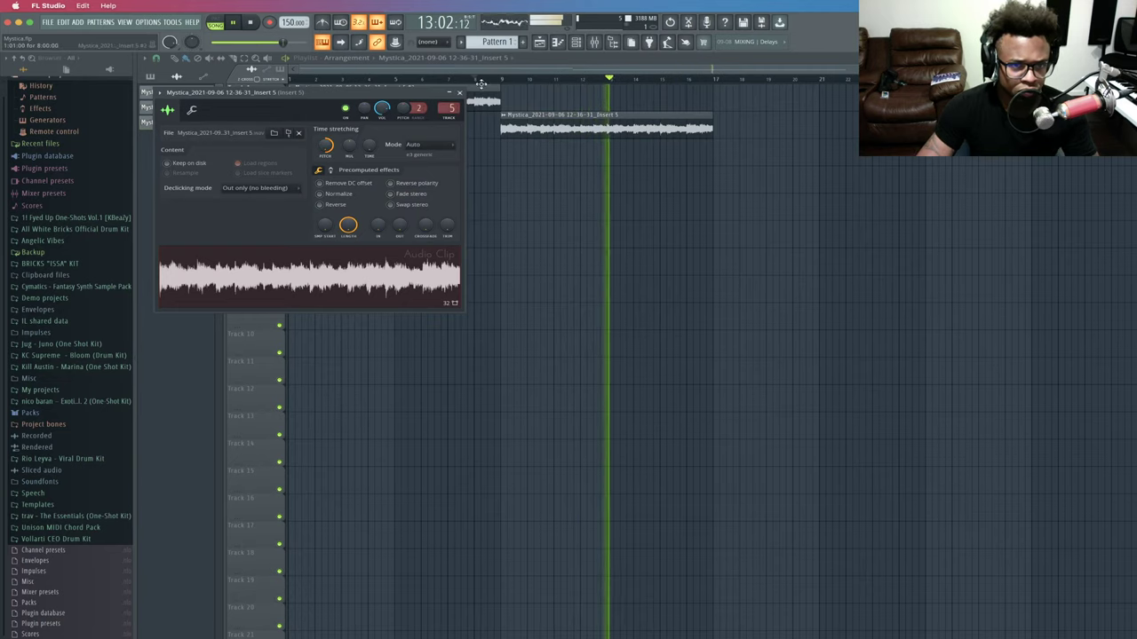
Audition the pitched Track 2 clip layered under Track 1 at bar 1, return it to bar 9 and stop playback.
{"action": "left_click", "coordinate": [419, 80]}
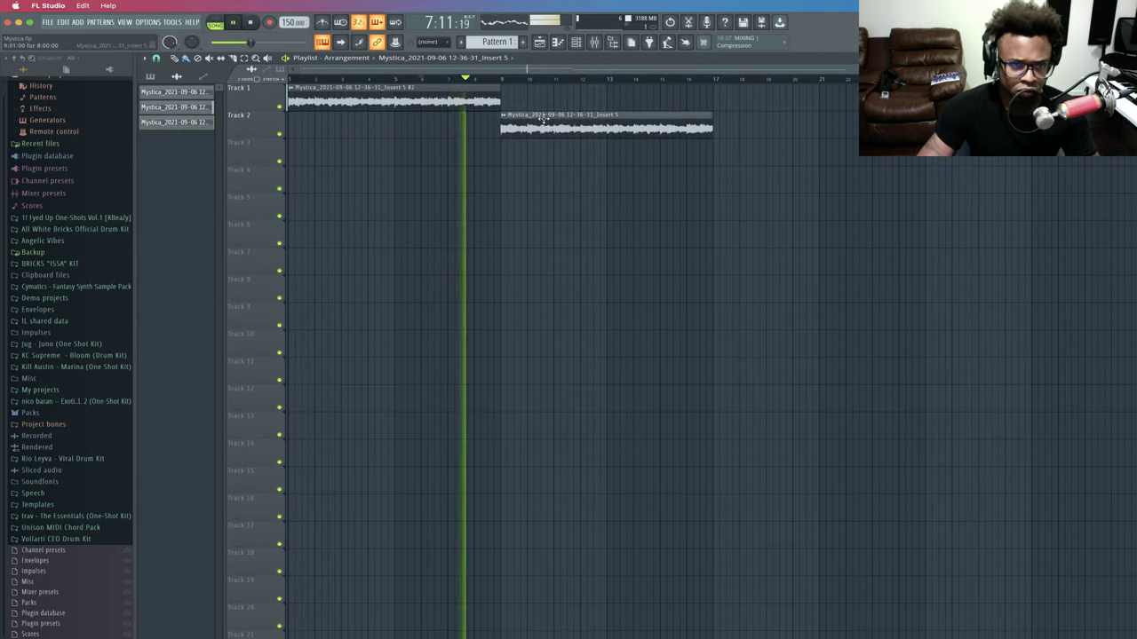
{"action": "left_click_drag", "start_coordinate": [544, 118], "coordinate": [330, 118]}
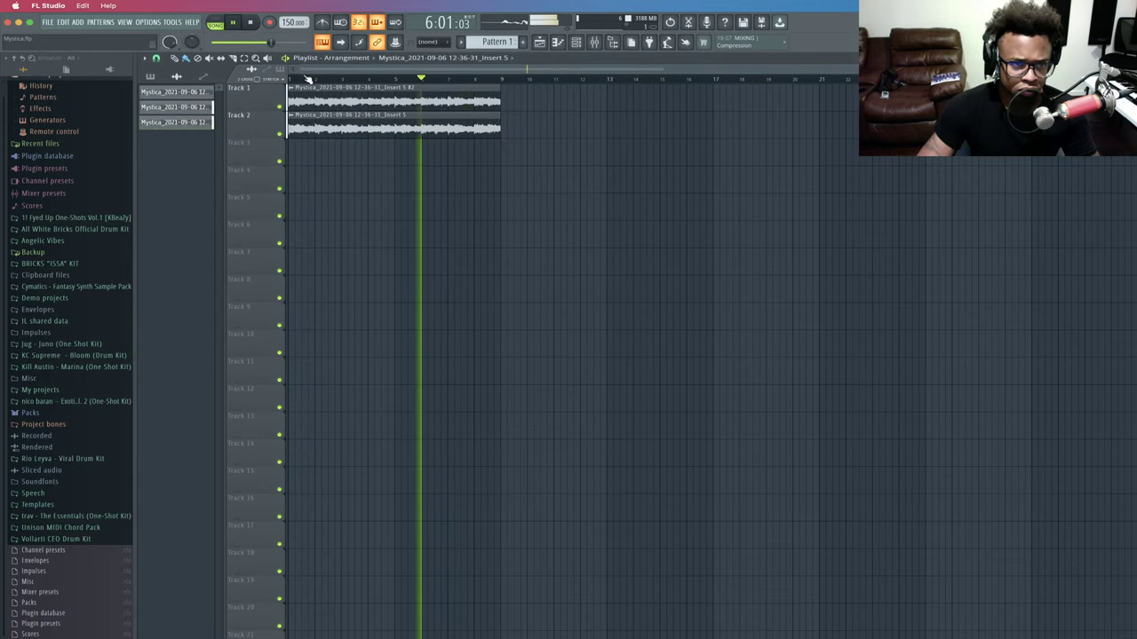
{"action": "left_click", "coordinate": [305, 79]}
{"action": "left_click_drag", "start_coordinate": [438, 115], "coordinate": [619, 104]}
{"action": "key", "text": "space"}
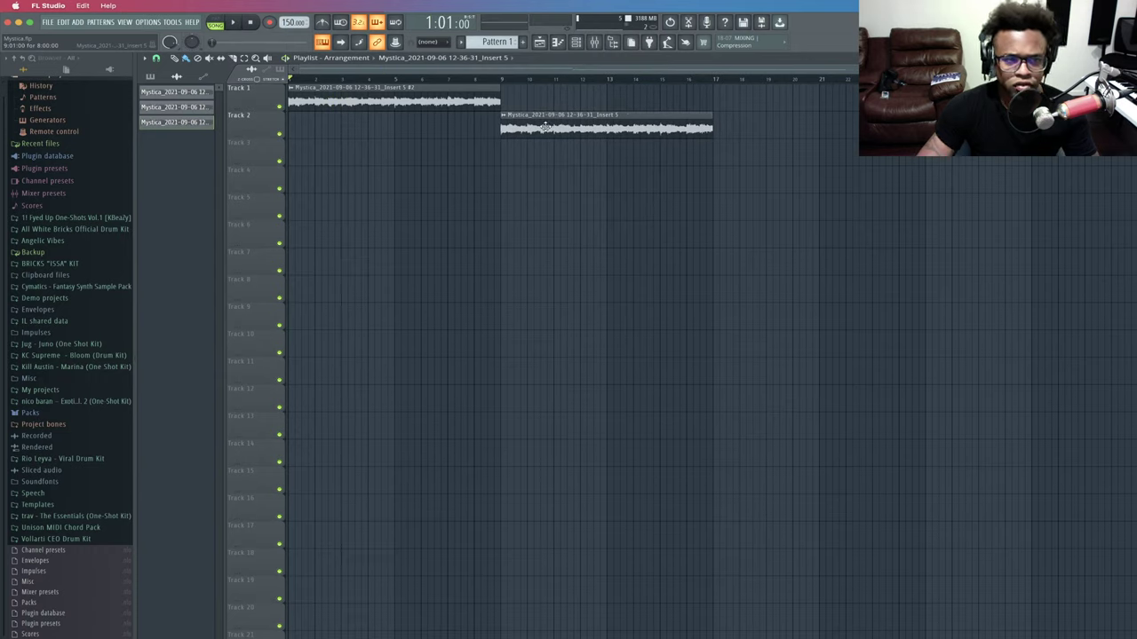
Delete the pitched clip from Track 2 and remove its unused channel from the project.
{"action": "right_click", "coordinate": [544, 128]}
{"action": "key", "text": "space"}
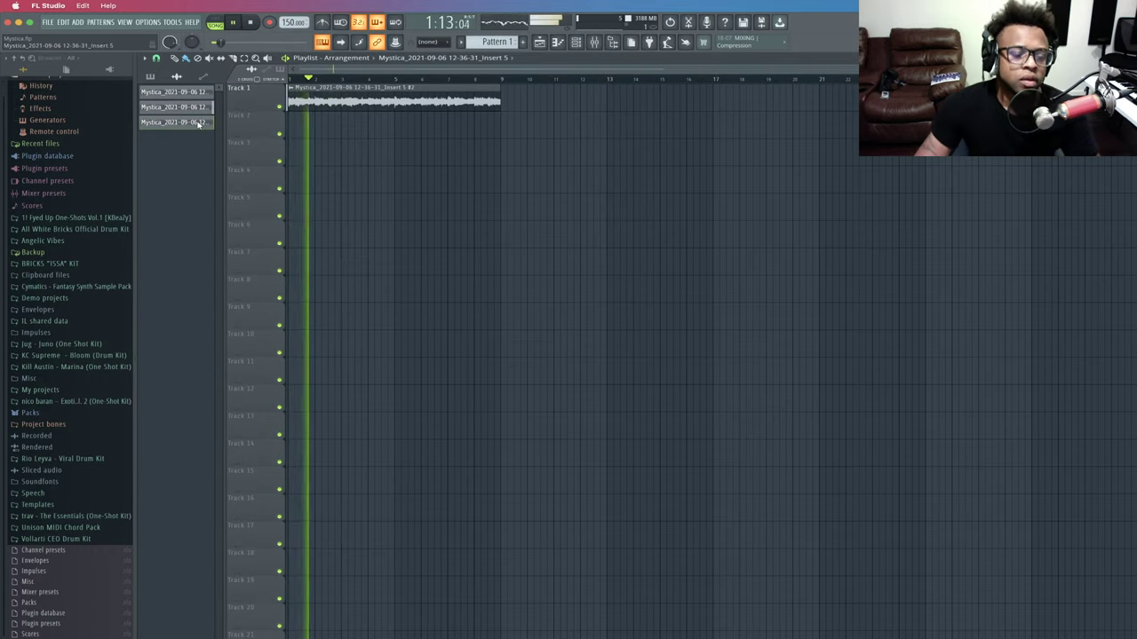
{"action": "right_click", "coordinate": [183, 122]}
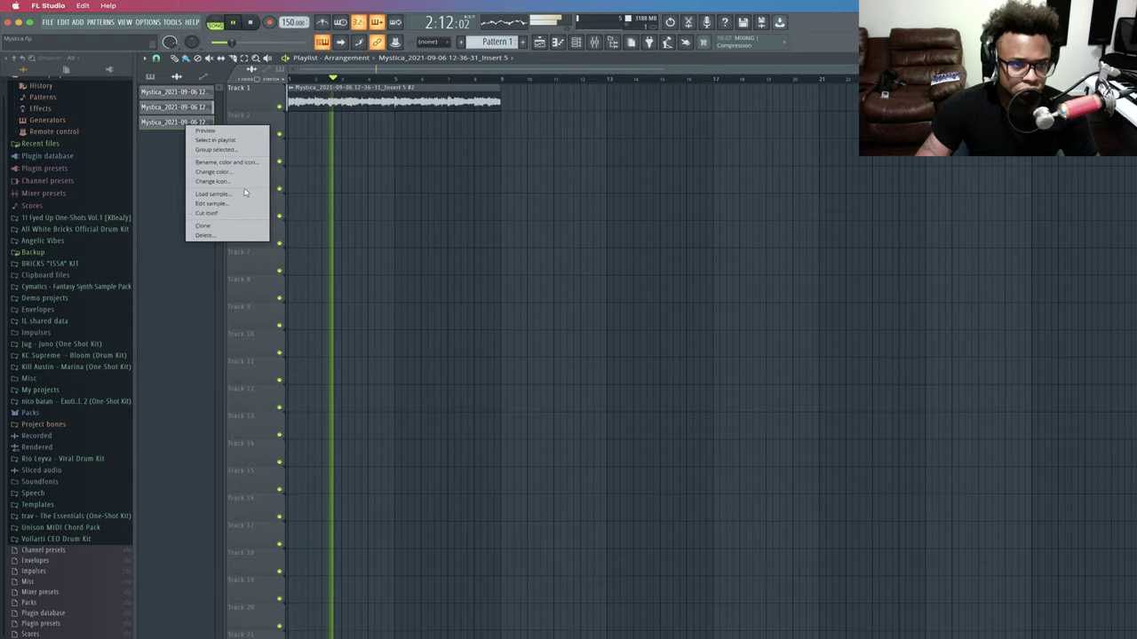
{"action": "left_click", "coordinate": [225, 236]}
{"action": "left_click", "coordinate": [757, 372]}
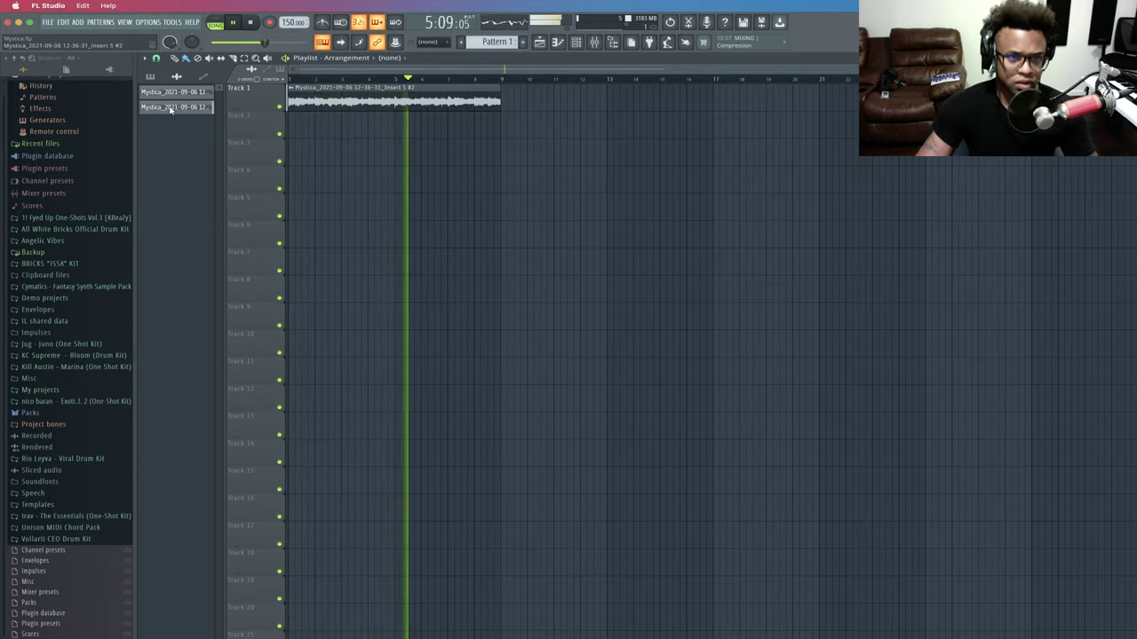
{"action": "left_click_drag", "start_coordinate": [181, 110], "coordinate": [501, 128]}
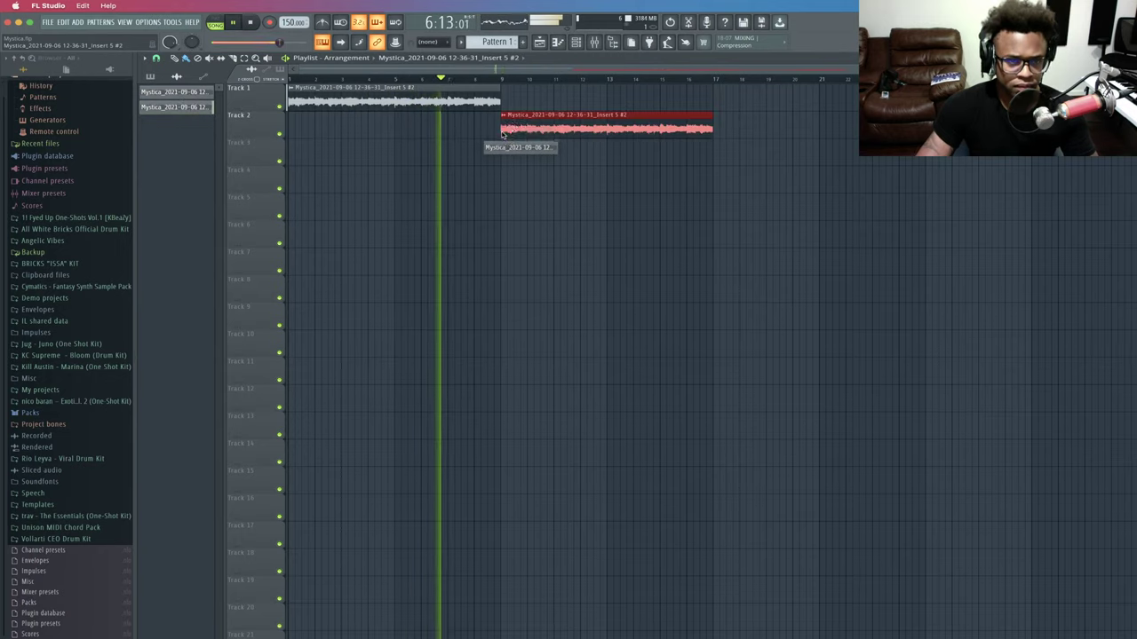
{"action": "right_click", "coordinate": [515, 127]}
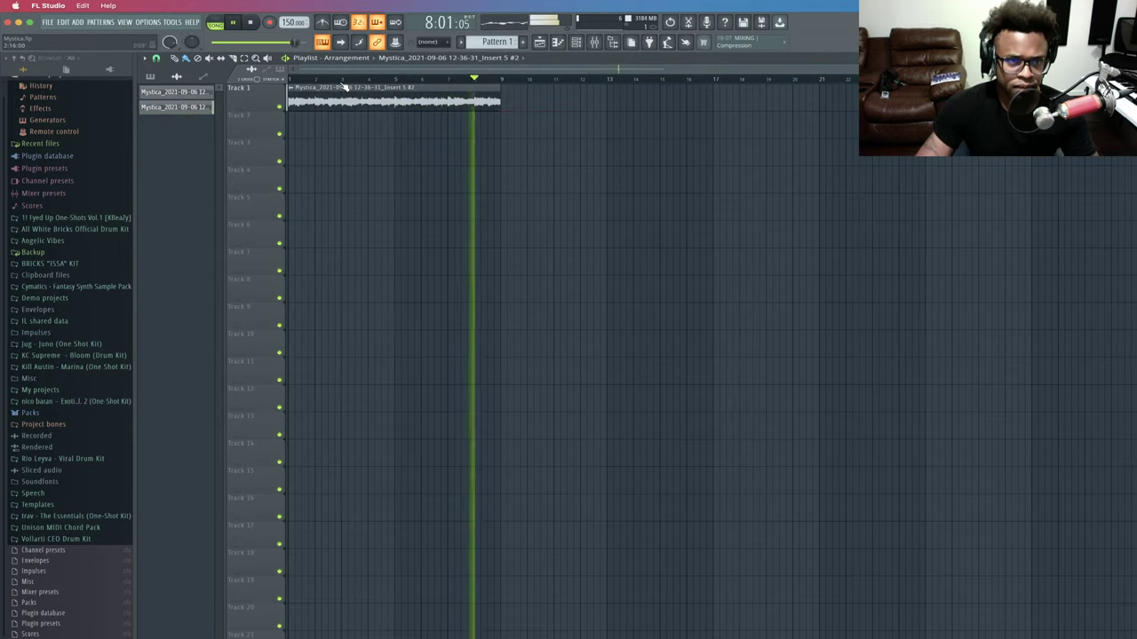
{"action": "key", "text": "space"}
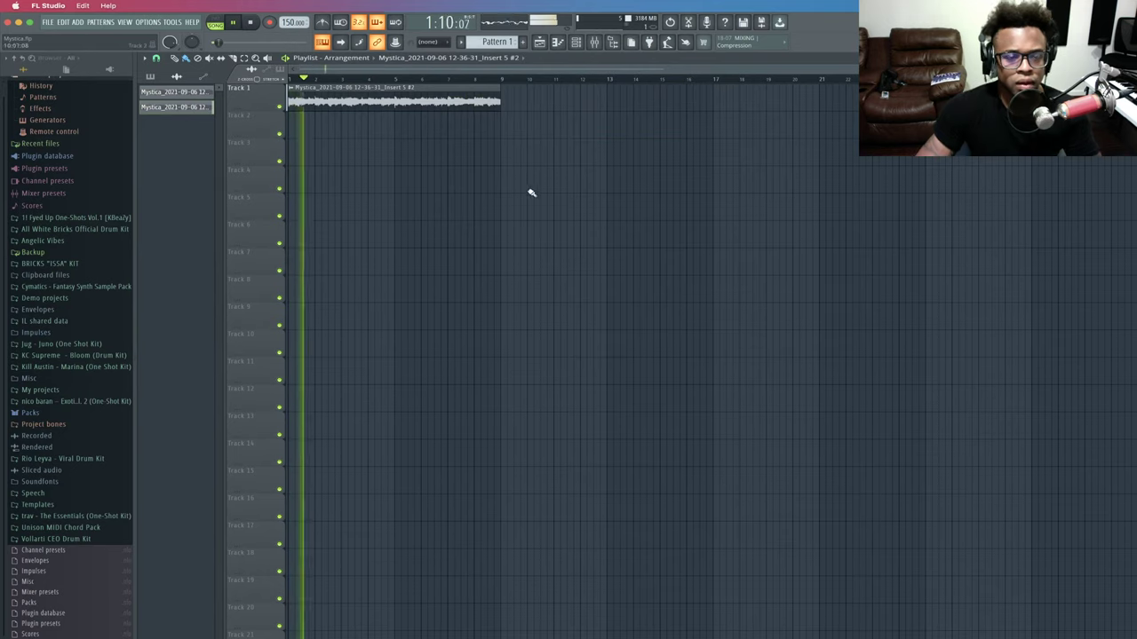
Shift the Track 1 clip to bar 9 and open the mixer at Insert 5.
{"action": "mouse_move", "coordinate": [368, 90]}
{"action": "left_mouse_down"}
{"action": "mouse_move", "coordinate": [638, 90]}
{"action": "mouse_move", "coordinate": [373, 91]}
{"action": "left_mouse_up"}
{"action": "left_click", "coordinate": [592, 42]}
{"action": "key", "text": "F9"}
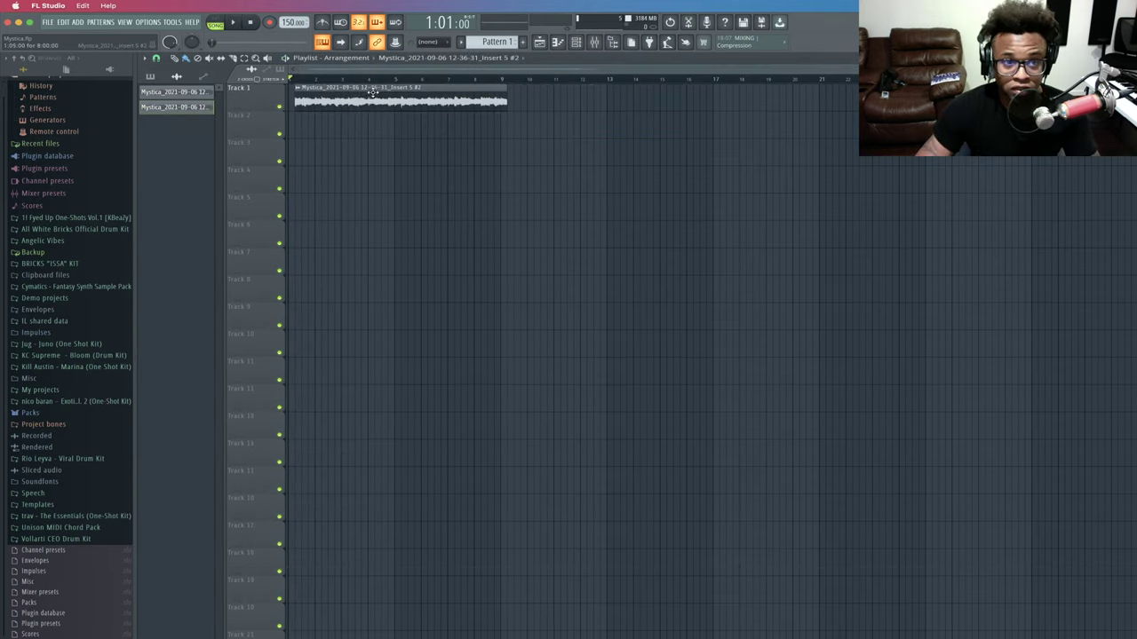
{"action": "key", "text": "F6"}
{"action": "left_click", "coordinate": [577, 45]}
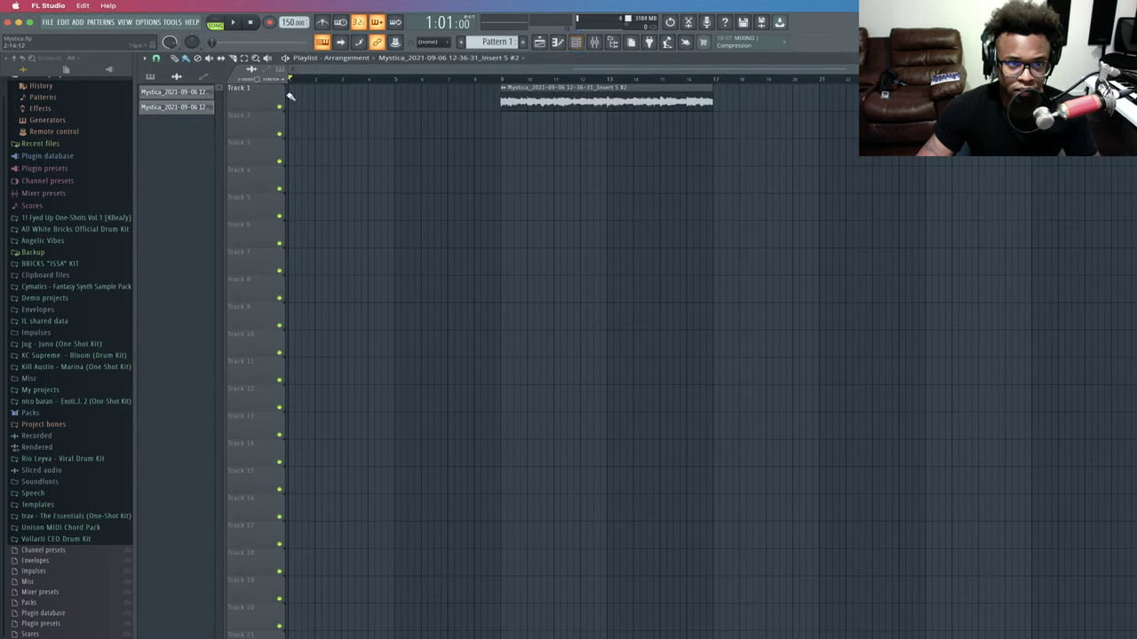
{"action": "left_click", "coordinate": [595, 43]}
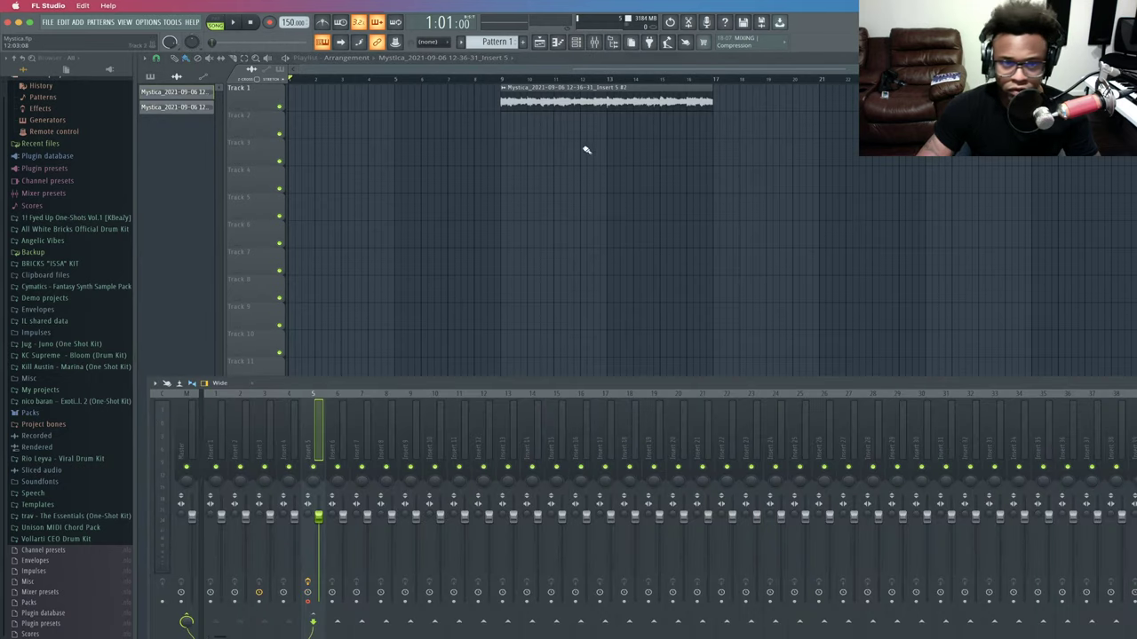
Move the Track 1 clip back to bar 1 and copy it to Track 2 starting at bar 9.
{"action": "left_click_drag", "start_coordinate": [561, 99], "coordinate": [111, 86]}
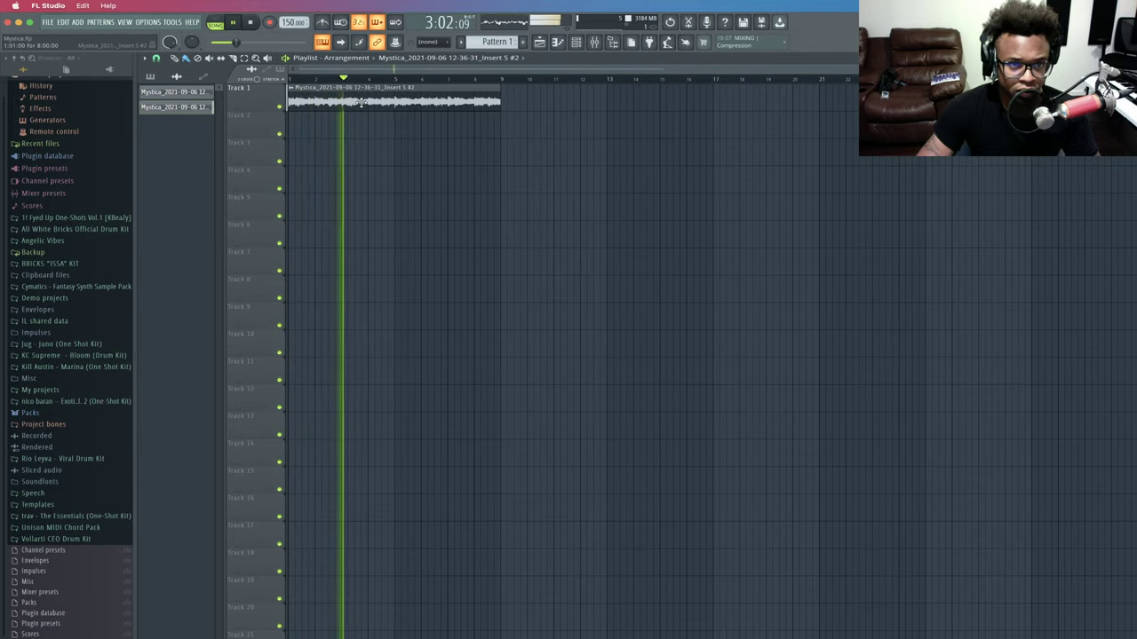
{"action": "mouse_move", "coordinate": [341, 100]}
{"action": "left_mouse_down"}
{"action": "mouse_move", "coordinate": [553, 106]}
{"action": "mouse_move", "coordinate": [543, 106]}
{"action": "mouse_move", "coordinate": [541, 133]}
{"action": "left_mouse_up"}
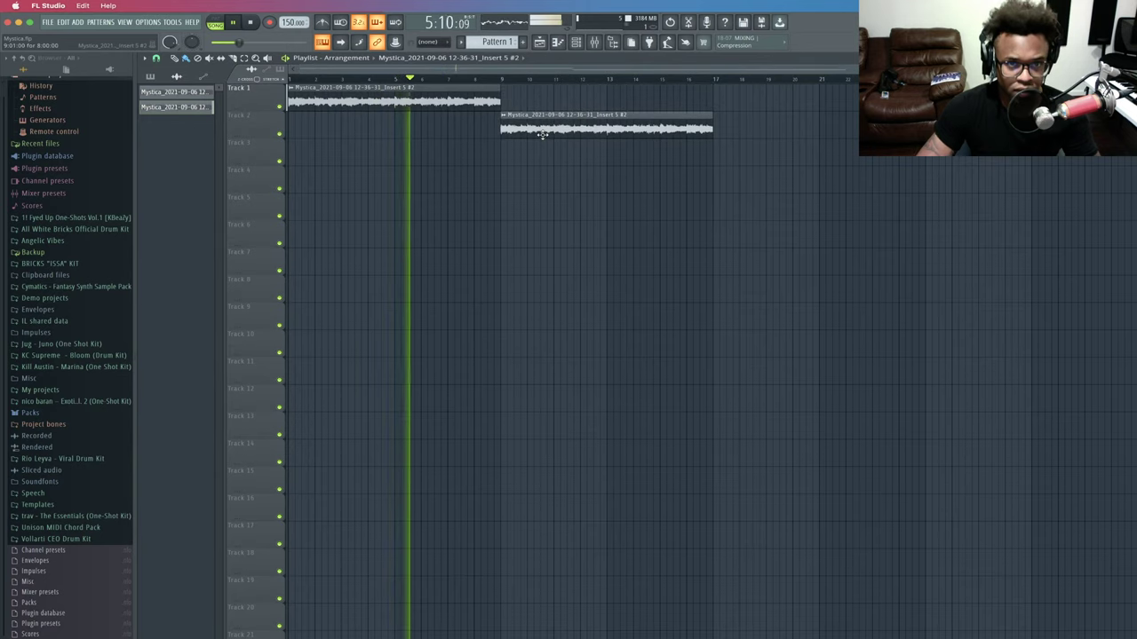
{"action": "scroll", "coordinate": [224, 143], "scroll_direction": "up", "scroll_amount": 1}
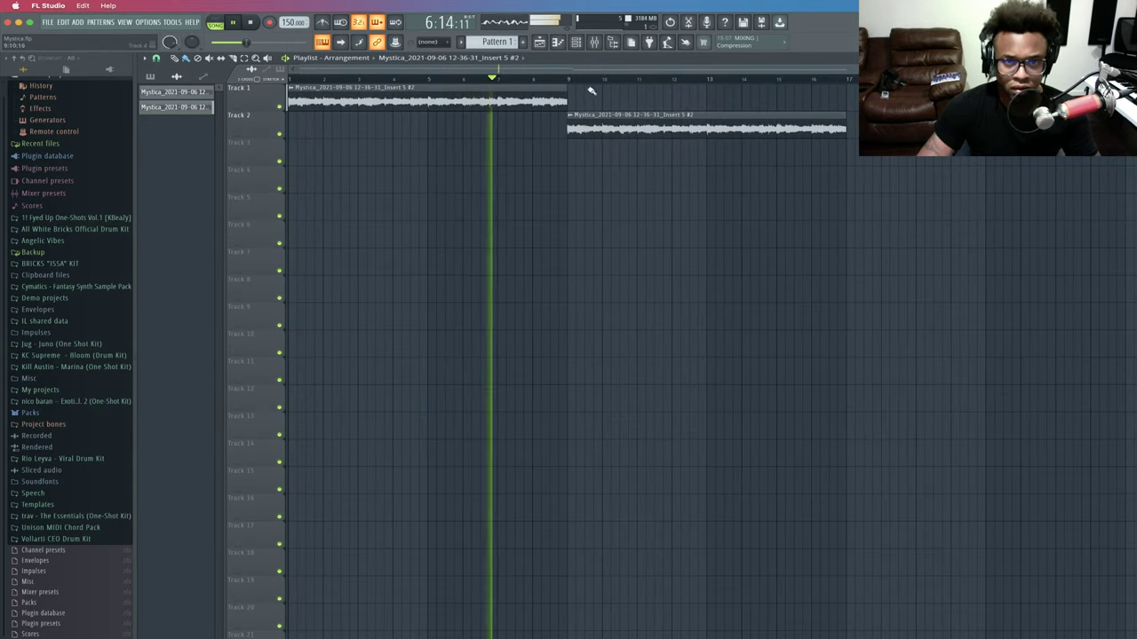
Create an automation clip for Insert 5's Gross Beat mix level on Track 3 and lower its start point to 0%.
{"action": "left_click", "coordinate": [595, 42]}
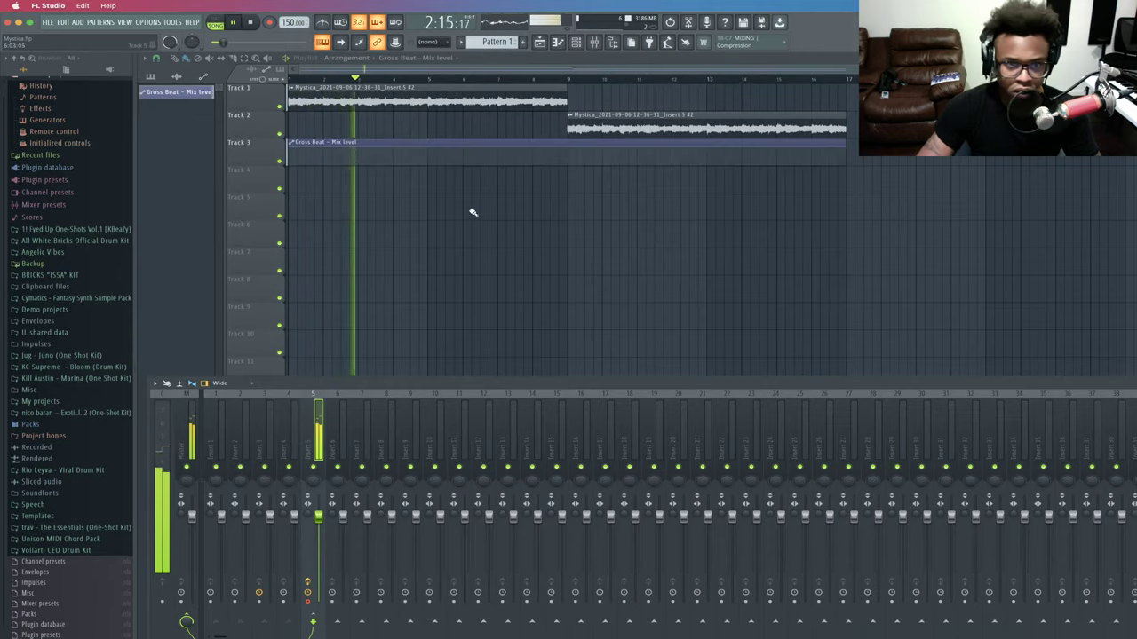
{"action": "key", "text": "F9"}
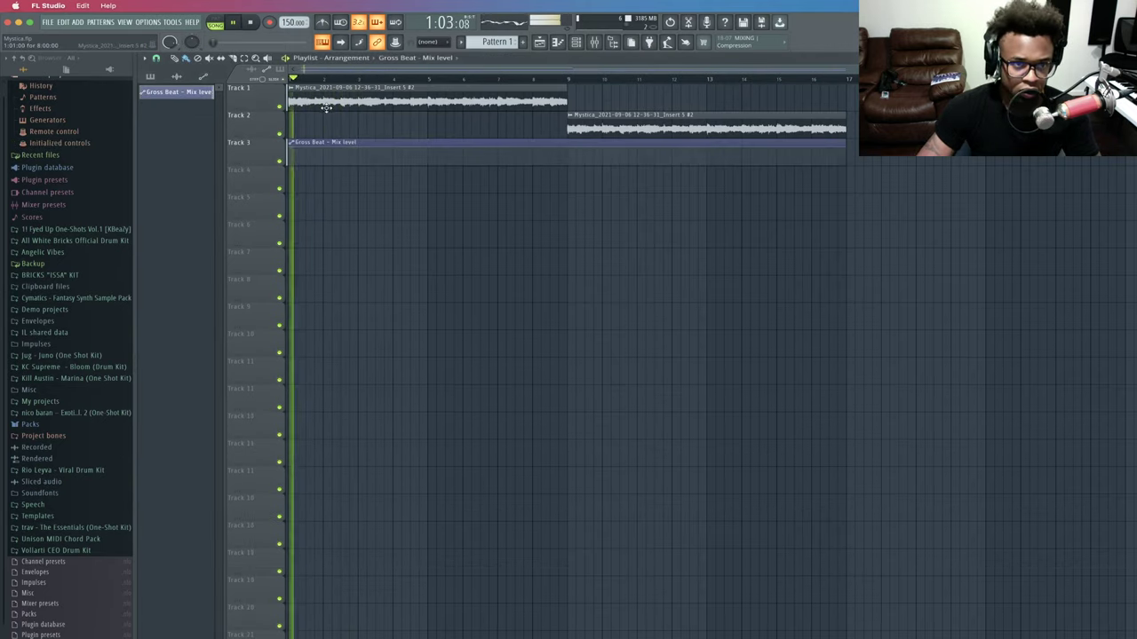
{"action": "right_click", "coordinate": [289, 149]}
{"action": "left_click", "coordinate": [295, 146]}
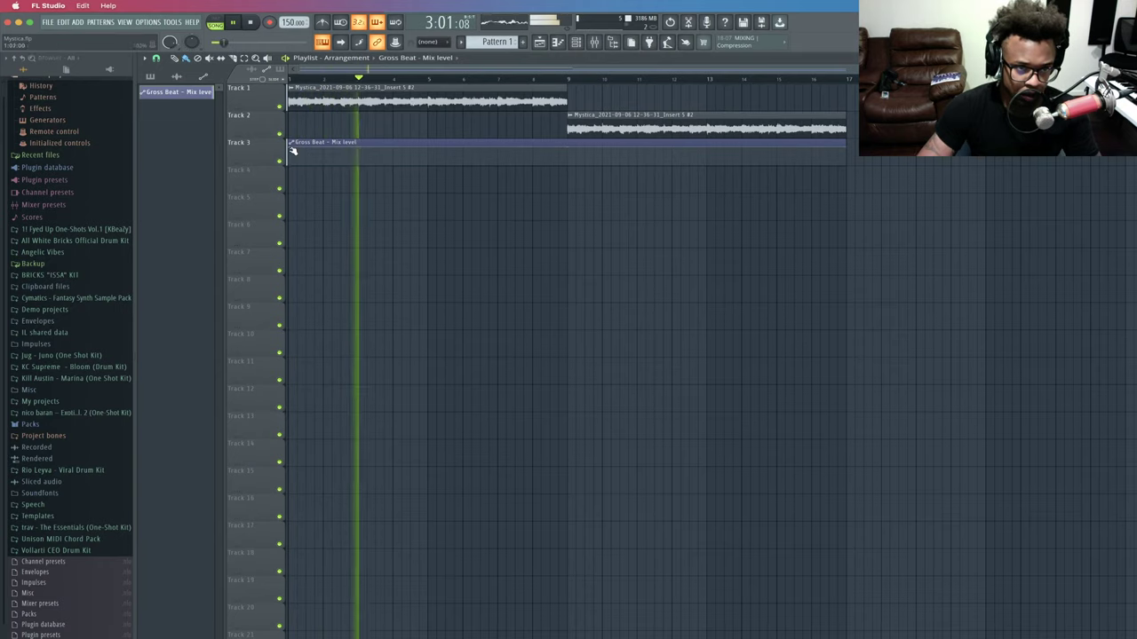
{"action": "left_click_drag", "start_coordinate": [289, 150], "coordinate": [287, 175]}
Copy the automation's 0% start value, add a control point at bar 9 and paste the value onto it.
{"action": "right_click", "coordinate": [289, 164]}
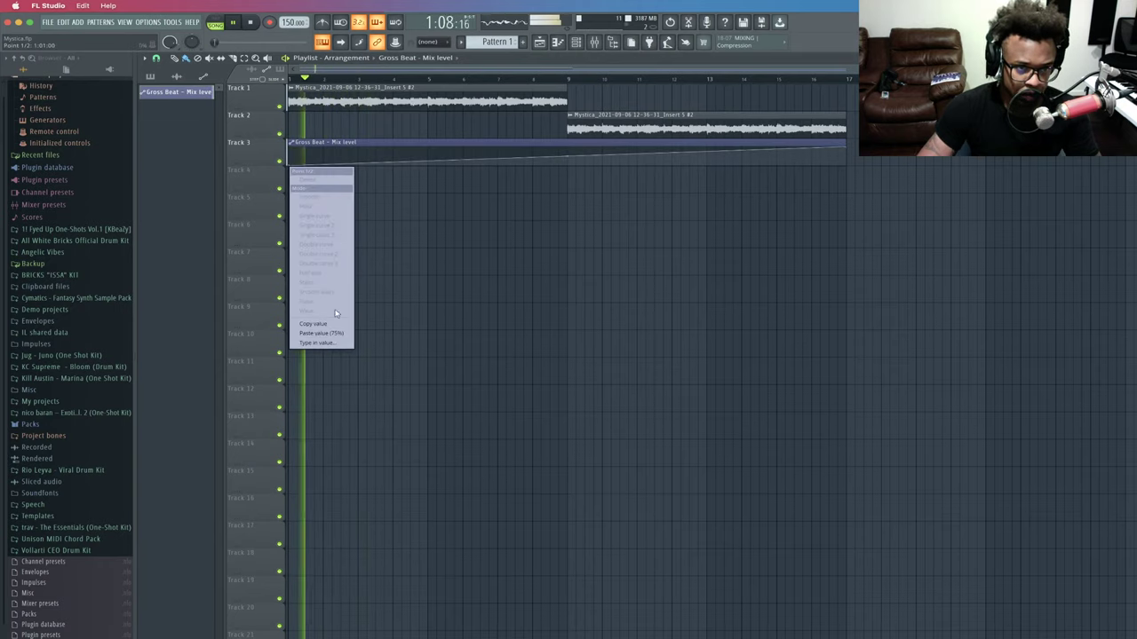
{"action": "left_click", "coordinate": [317, 325]}
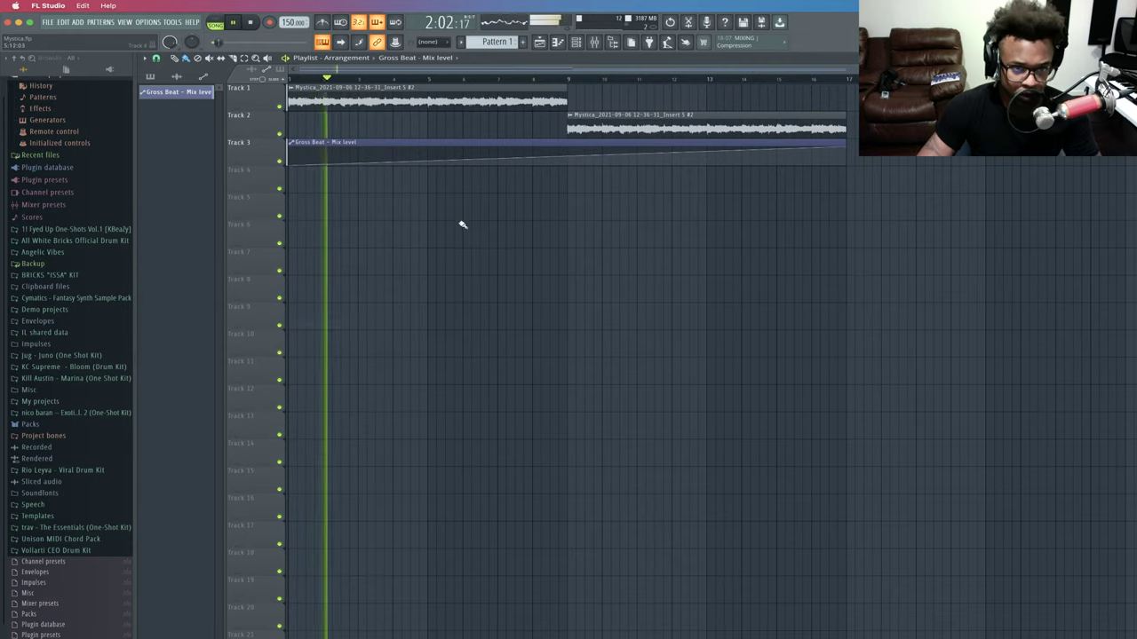
{"action": "right_click", "coordinate": [568, 162]}
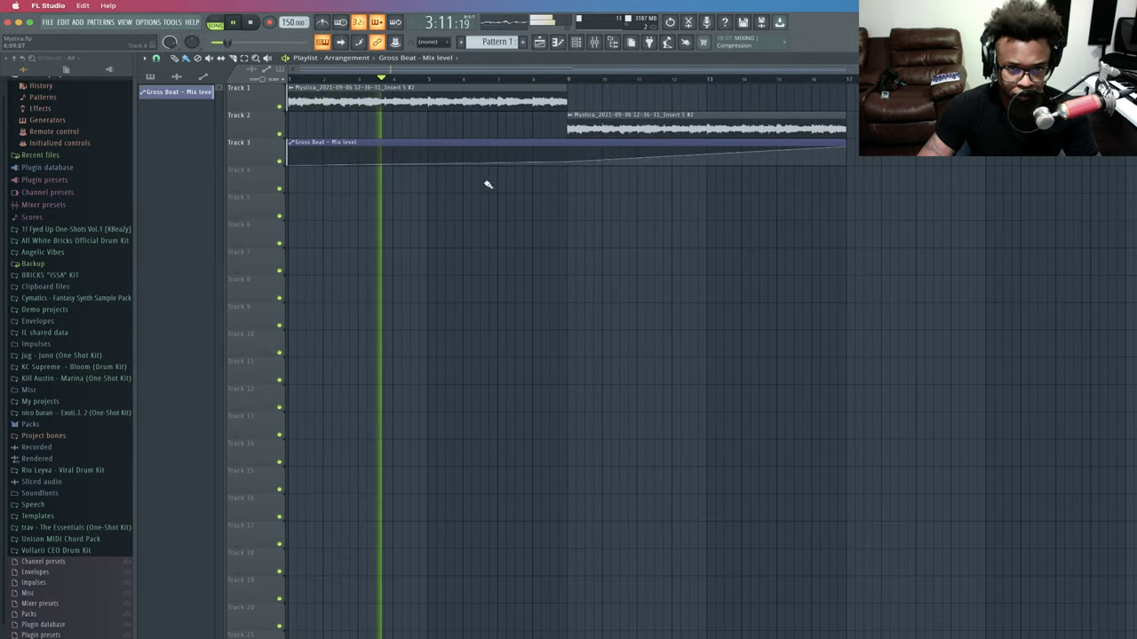
{"action": "right_click", "coordinate": [568, 163]}
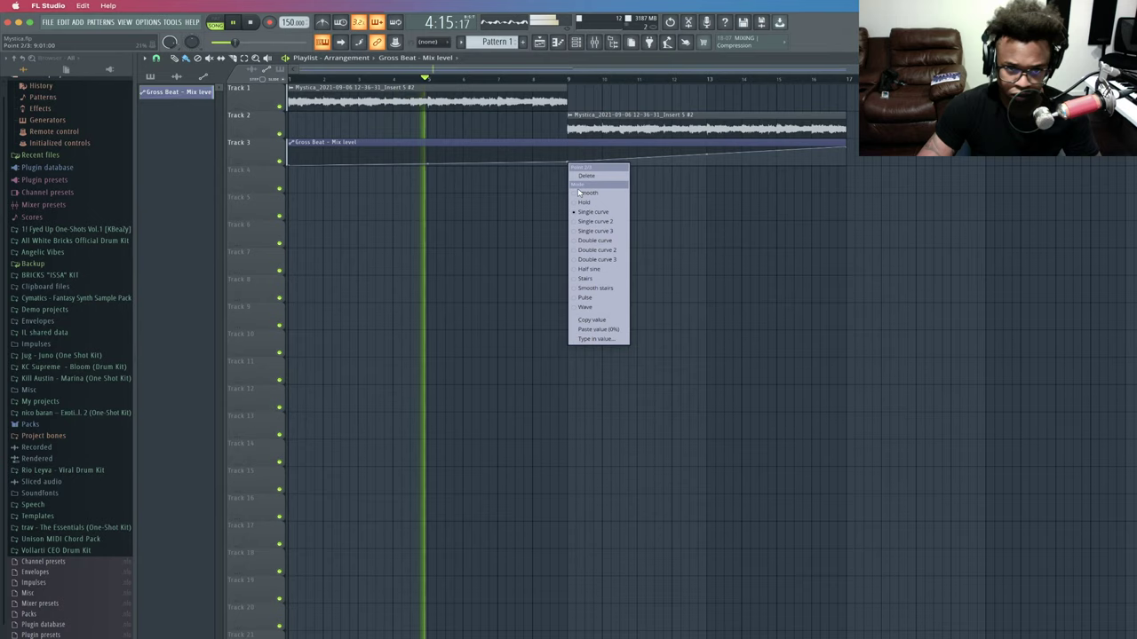
{"action": "left_click", "coordinate": [615, 330]}
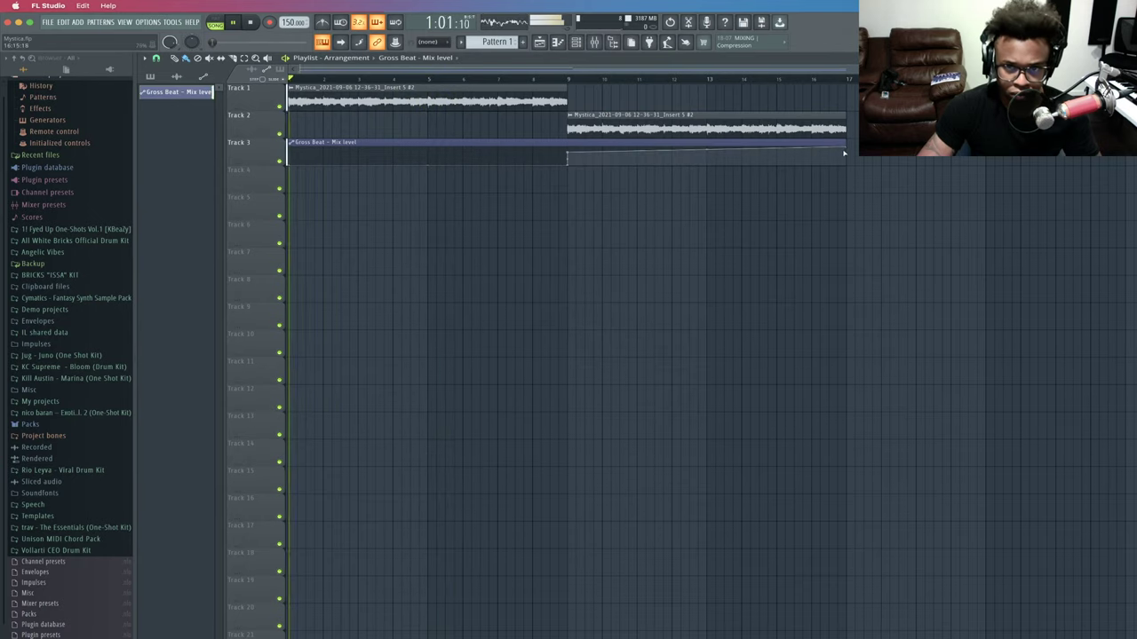
Copy the automation's end-point value and paste it onto the upper bar 9 point to level bars 9 to 17.
{"action": "right_click", "coordinate": [846, 149]}
{"action": "left_click", "coordinate": [869, 305]}
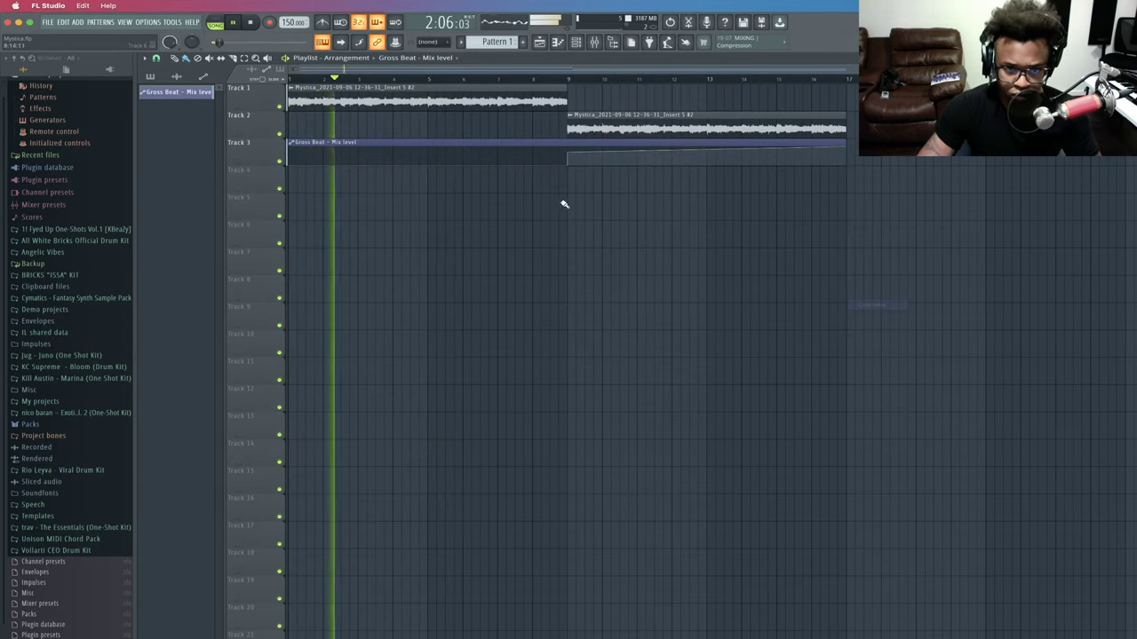
{"action": "right_click", "coordinate": [569, 157]}
{"action": "left_click", "coordinate": [618, 324]}
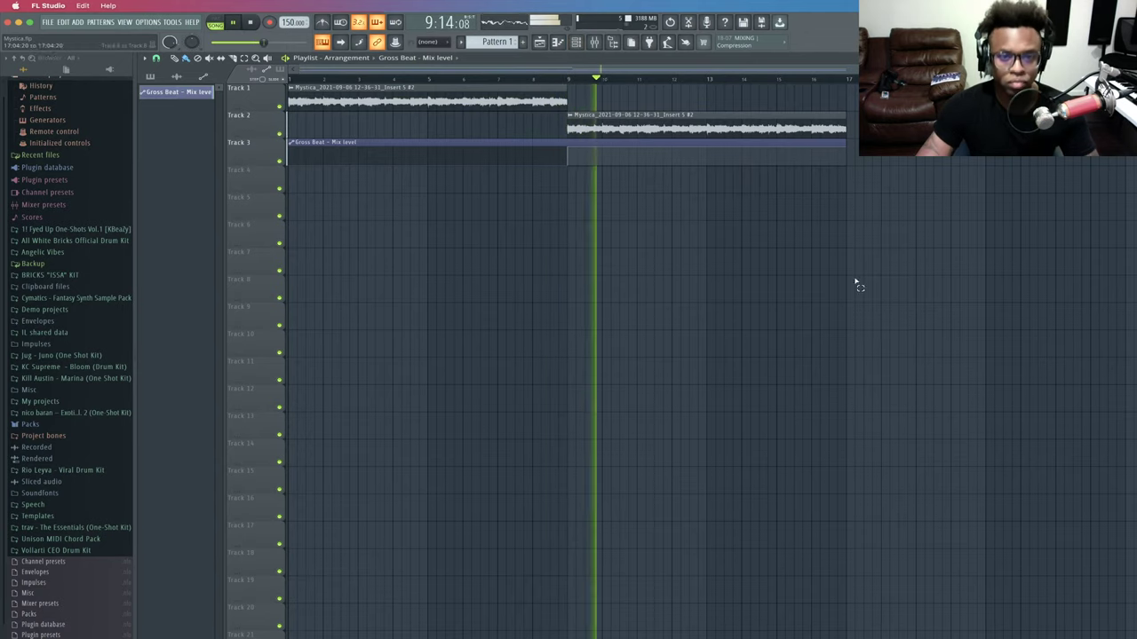
Copy the Insert 5 melody clip from the start of Track 1 to bar 17 on the same track.
{"action": "left_click_drag", "start_coordinate": [597, 102], "coordinate": [391, 97]}
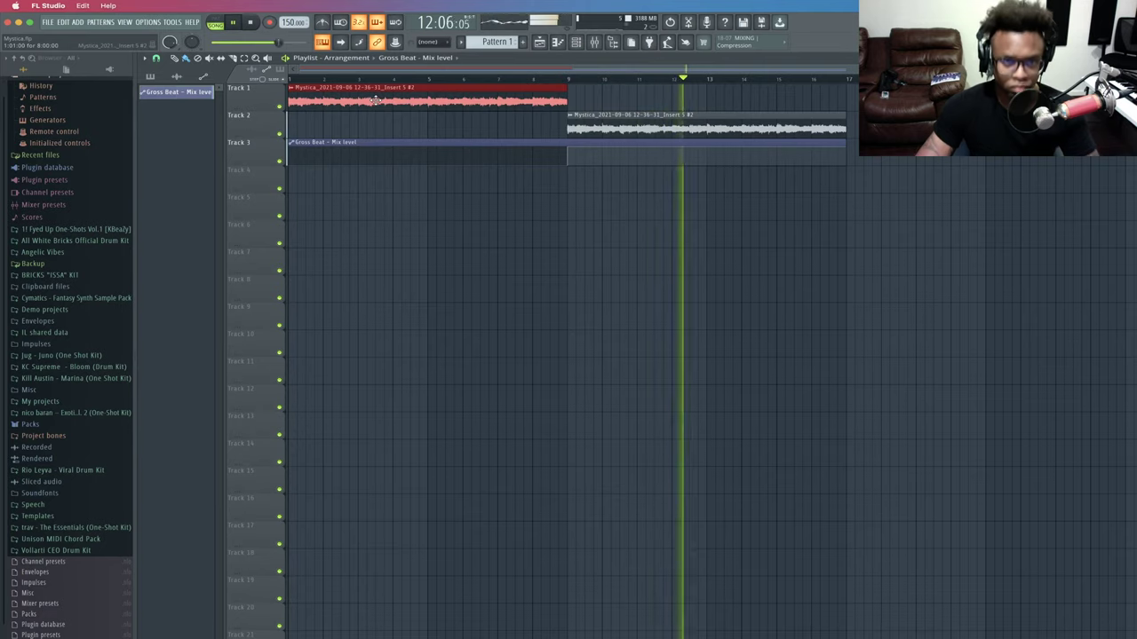
{"action": "left_click_drag", "start_coordinate": [367, 100], "coordinate": [925, 101]}
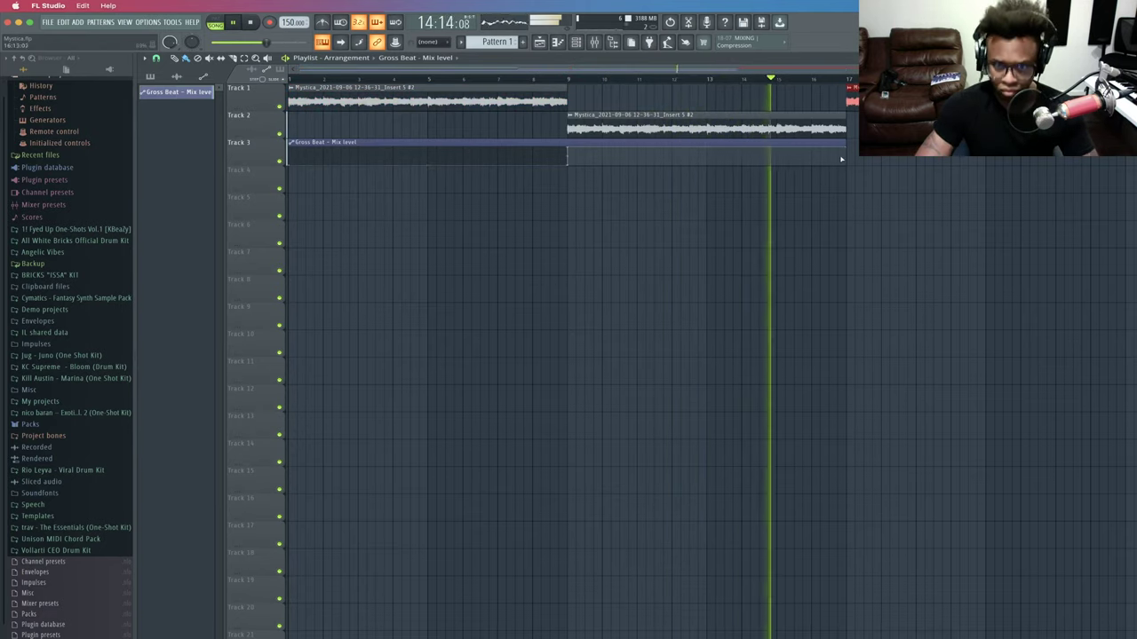
{"action": "key", "text": "super+d"}
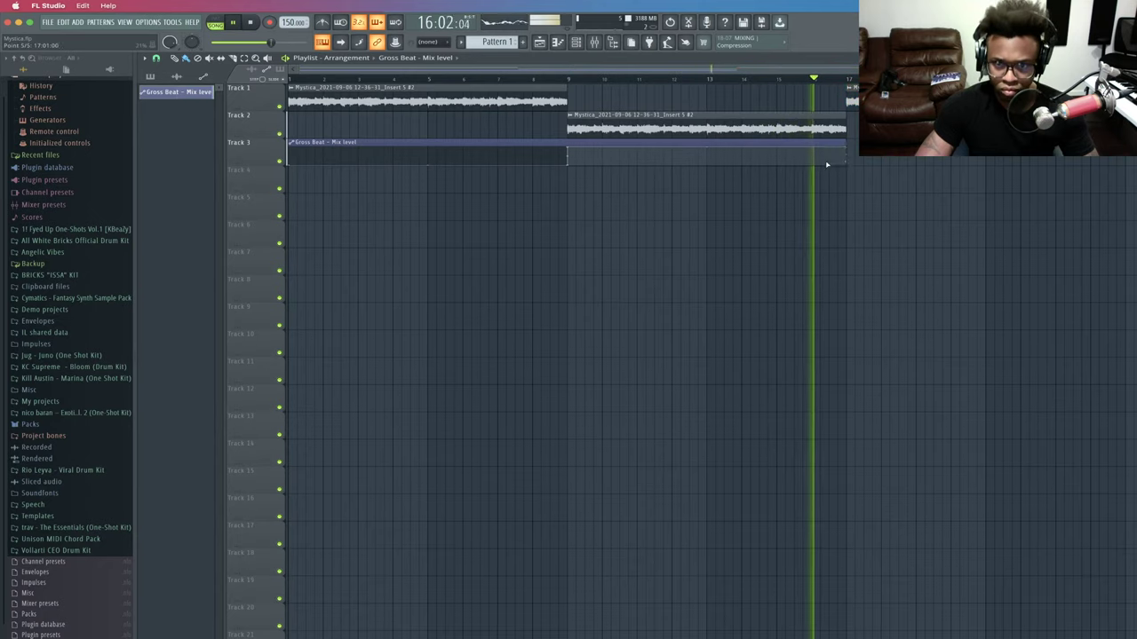
Copy the 0% value of the lower bar 9 Gross Beat automation point and paste it onto the point at bar 17.
{"action": "right_click", "coordinate": [569, 163]}
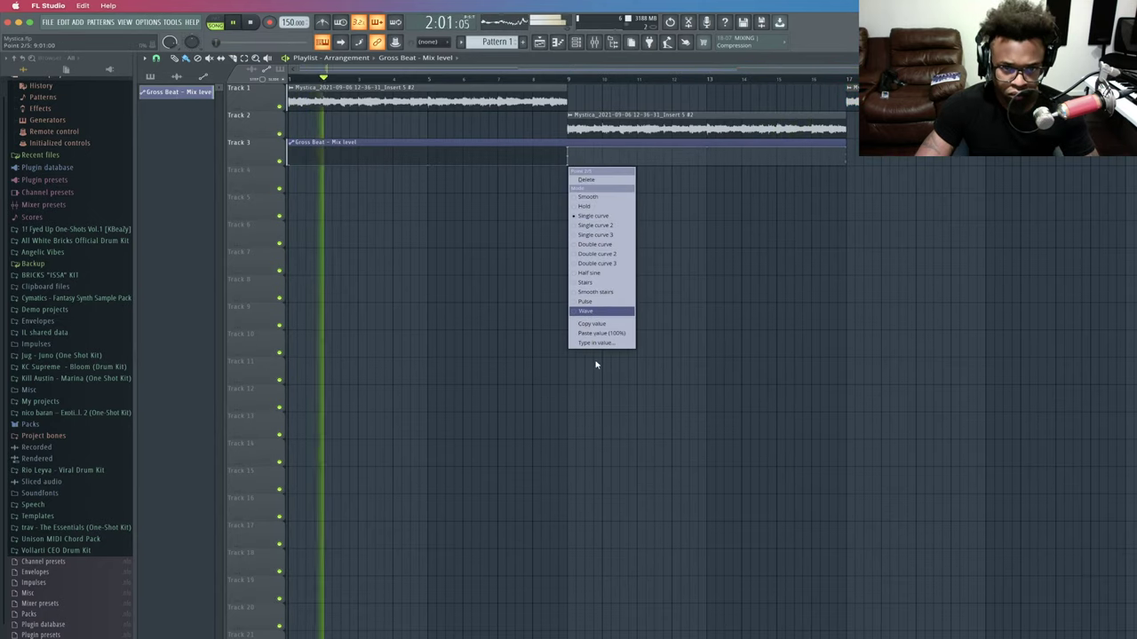
{"action": "left_click", "coordinate": [609, 334]}
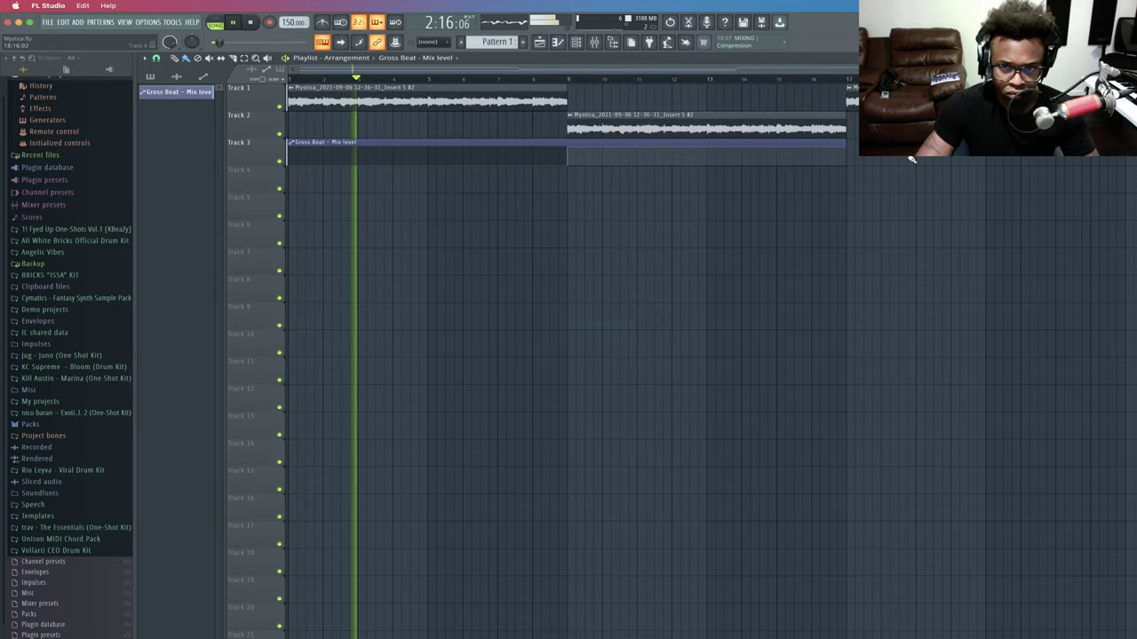
{"action": "right_click", "coordinate": [850, 165]}
{"action": "left_click", "coordinate": [876, 329]}
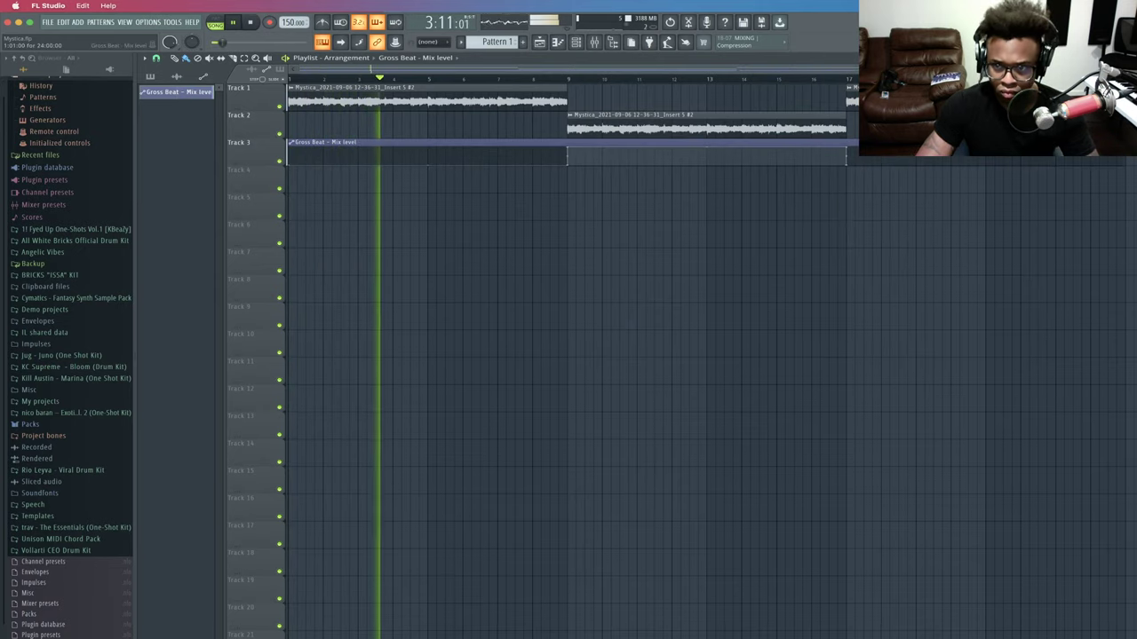
Extend the Gross Beat mix automation with points at bars 25 and 33, pasting the 0% value onto each.
{"action": "scroll", "coordinate": [853, 246], "scroll_direction": "down", "scroll_amount": 1}
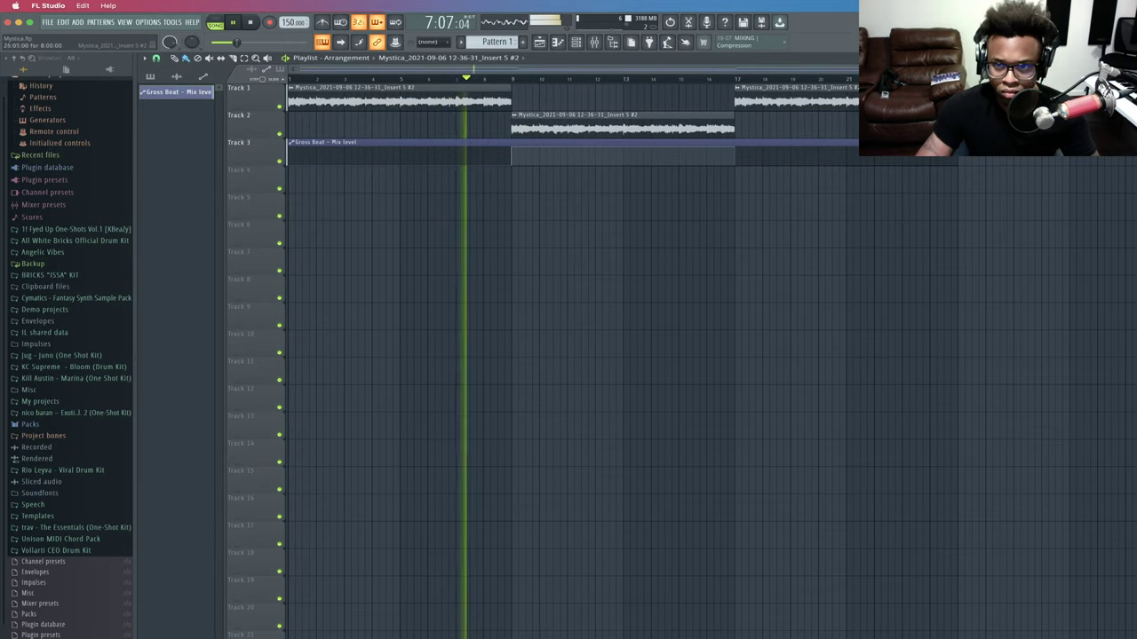
{"action": "scroll", "coordinate": [746, 256], "scroll_direction": "down", "scroll_amount": 1}
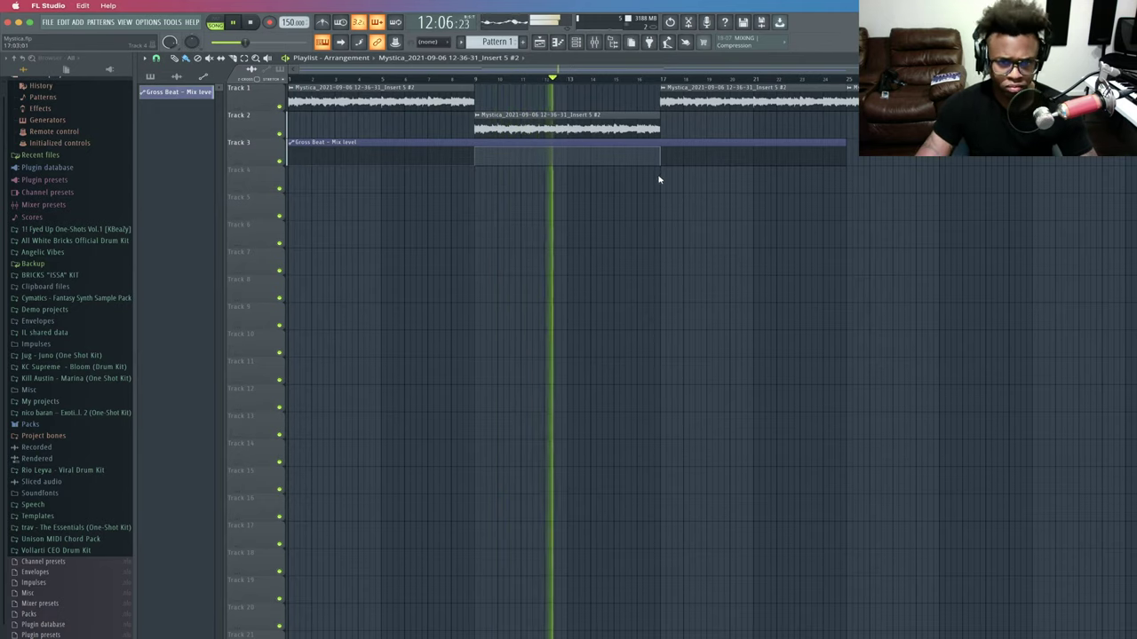
{"action": "right_click", "coordinate": [846, 166]}
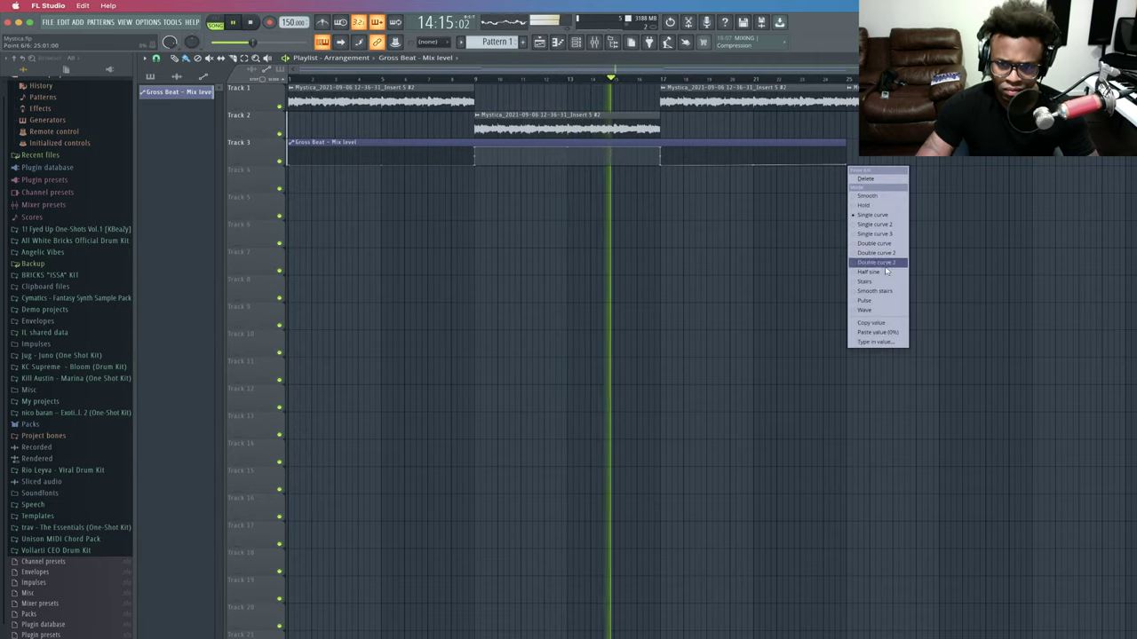
{"action": "left_click", "coordinate": [904, 332]}
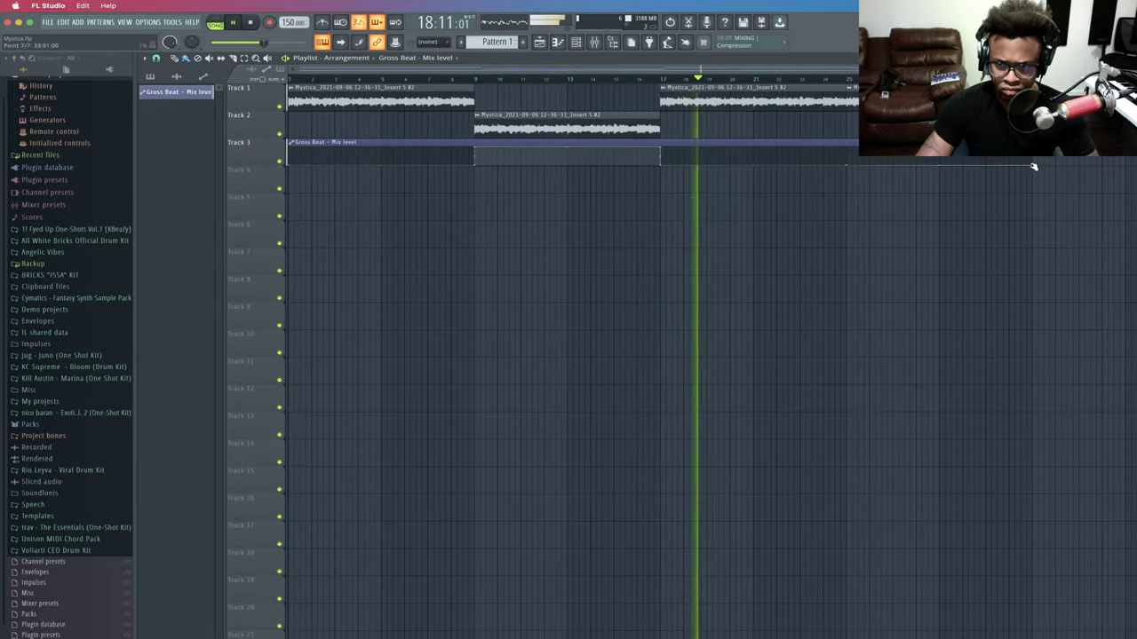
{"action": "right_click", "coordinate": [1033, 166]}
{"action": "left_click", "coordinate": [1061, 333]}
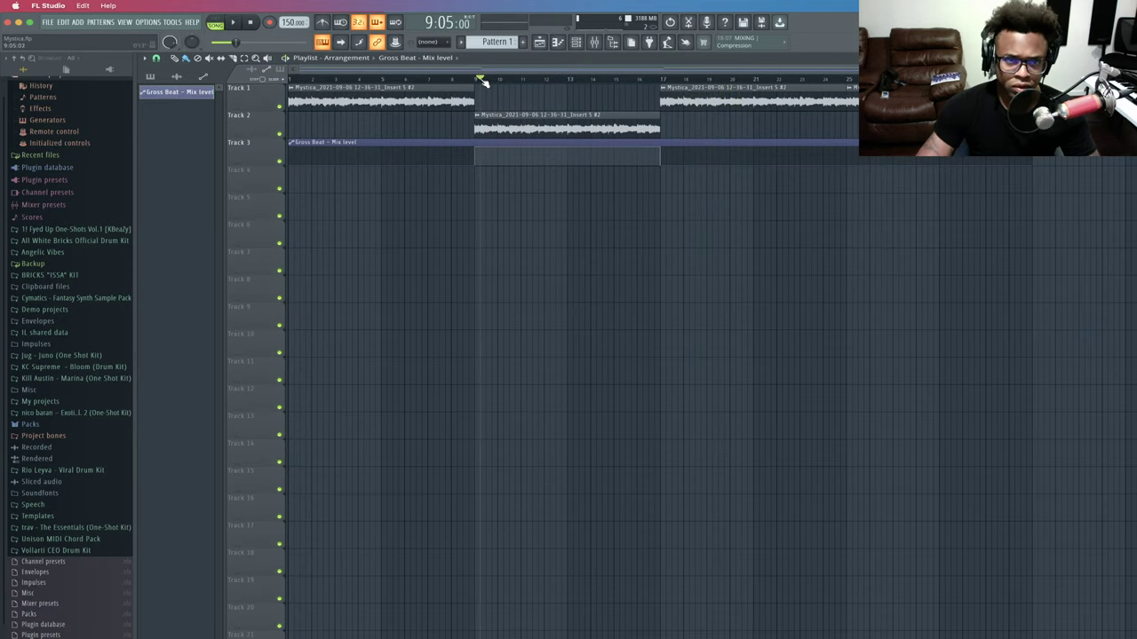
Create Pattern 2 and place a clip of it on Track 4 at bar 17.
{"action": "left_click", "coordinate": [522, 42]}
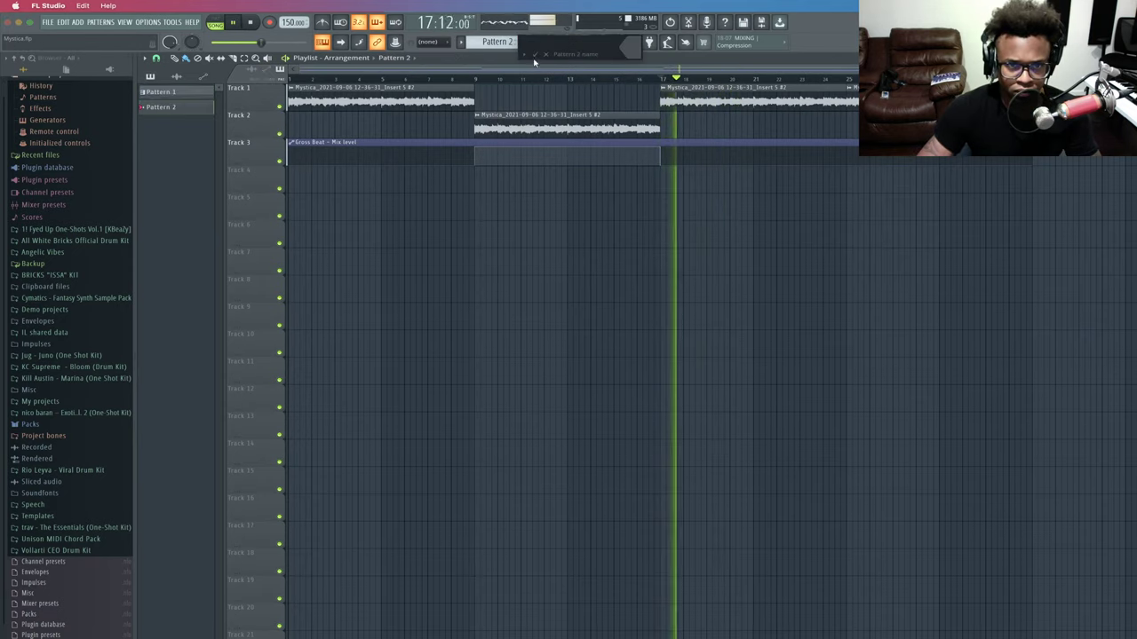
{"action": "left_click", "coordinate": [668, 180]}
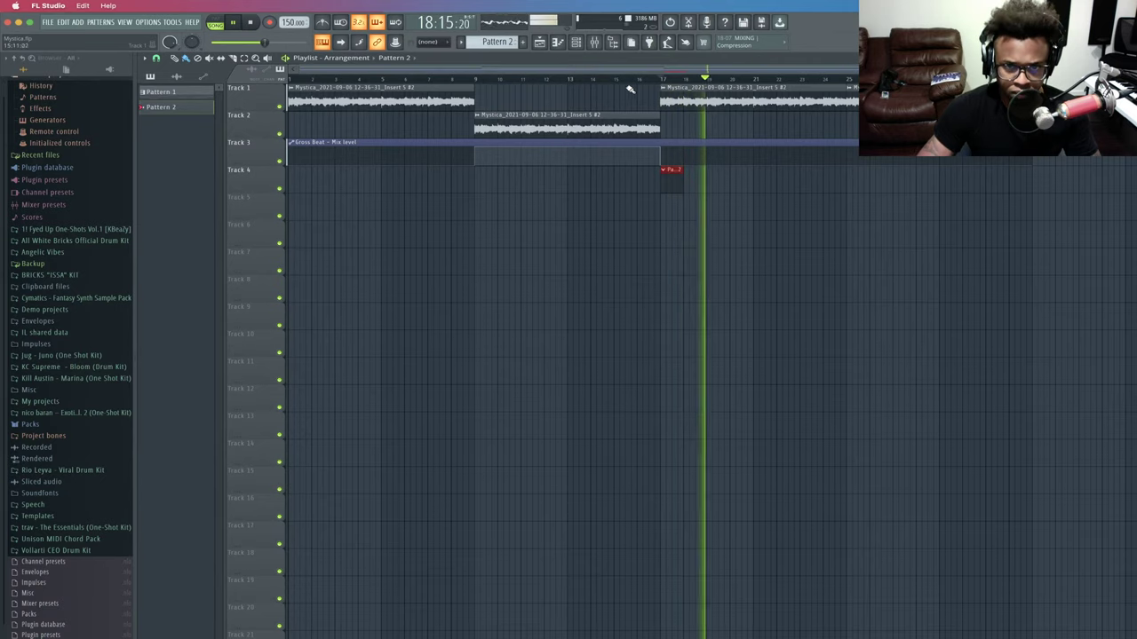
Check the audio and unsorted channel groups and route the [AP] 808 (Astro) copy channel to mixer Insert 6.
{"action": "left_click", "coordinate": [575, 42]}
{"action": "left_click", "coordinate": [217, 59]}
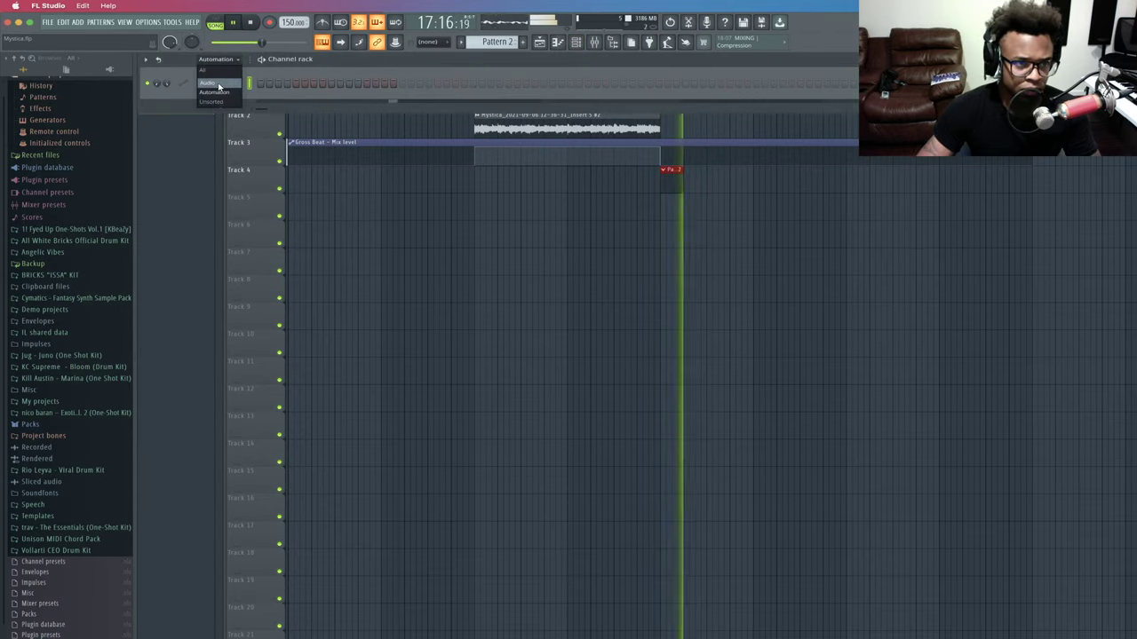
{"action": "left_click", "coordinate": [218, 84]}
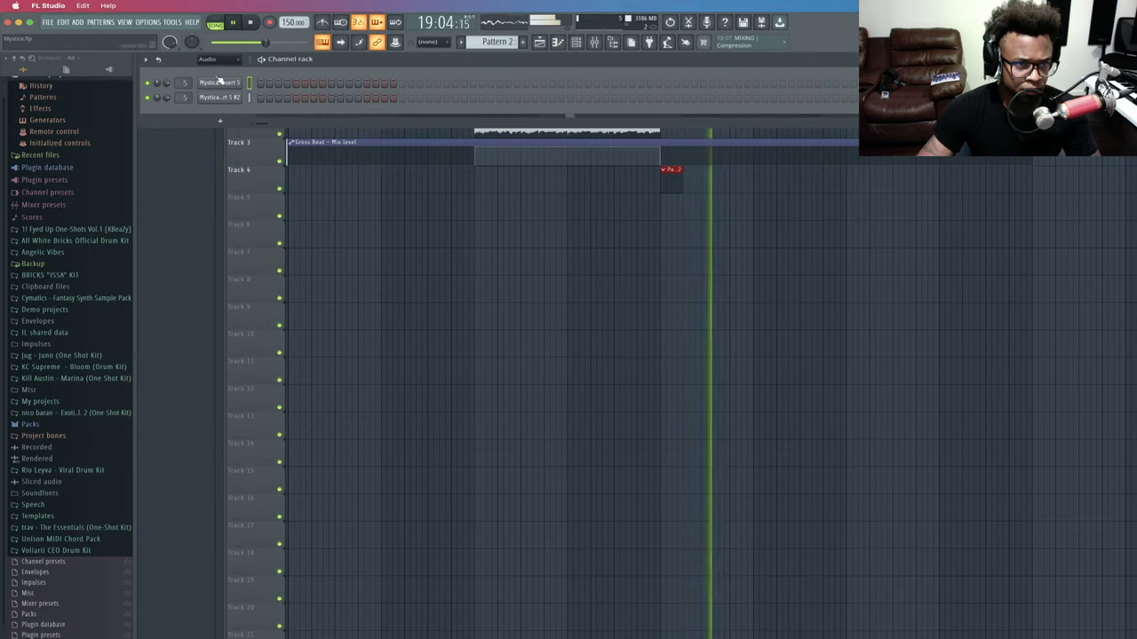
{"action": "left_click", "coordinate": [213, 59]}
{"action": "left_click", "coordinate": [218, 109]}
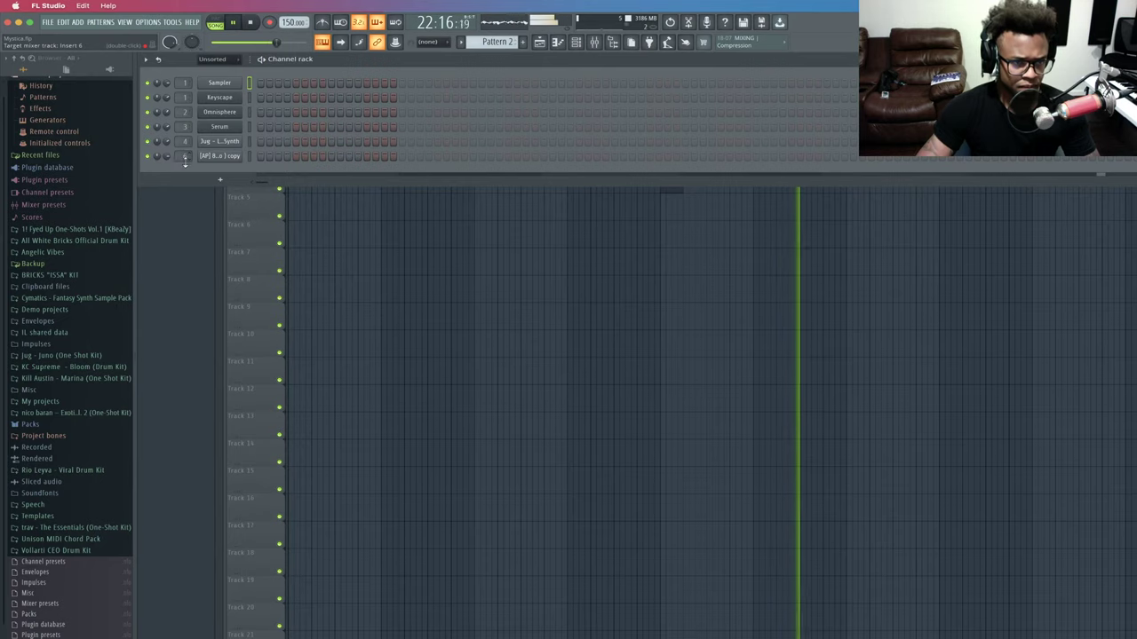
{"action": "left_click", "coordinate": [213, 59]}
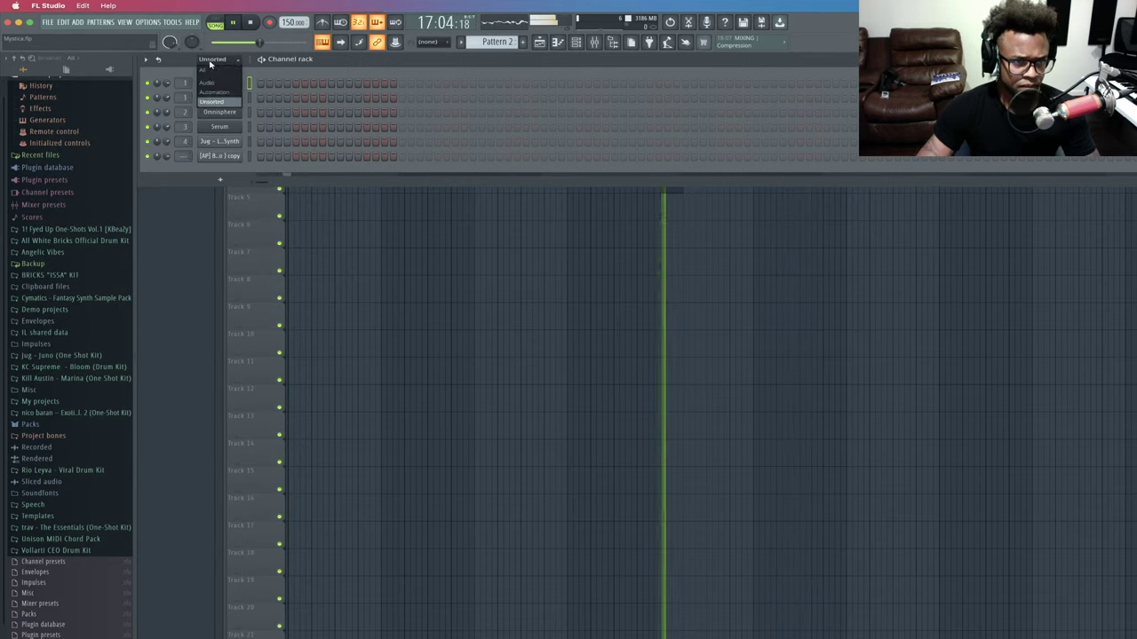
{"action": "left_click", "coordinate": [219, 81]}
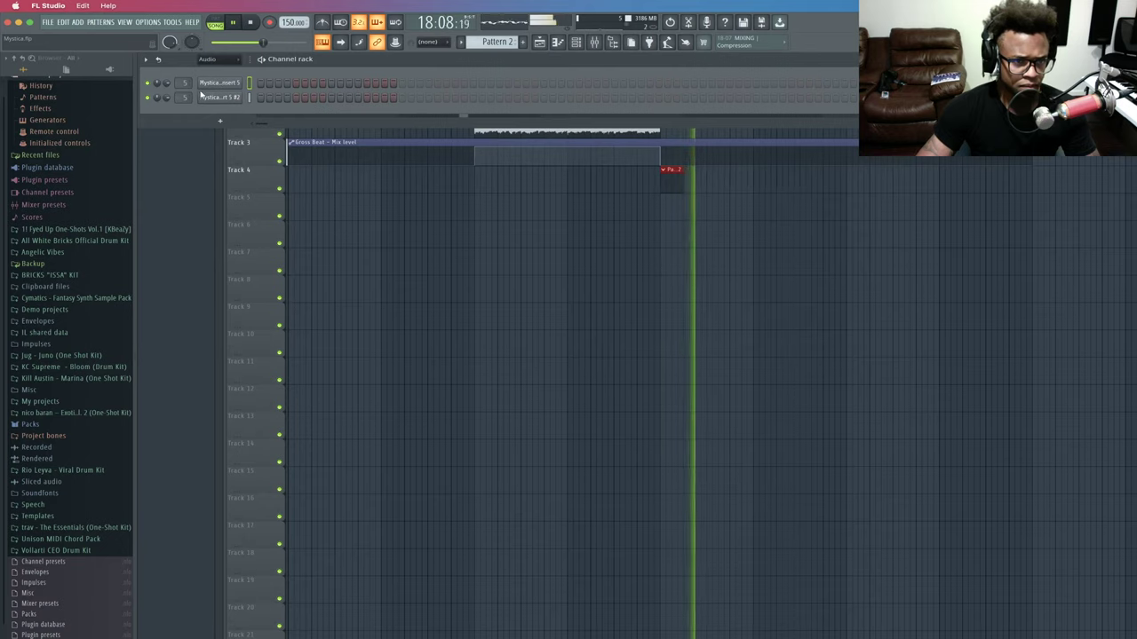
{"action": "left_click", "coordinate": [218, 59]}
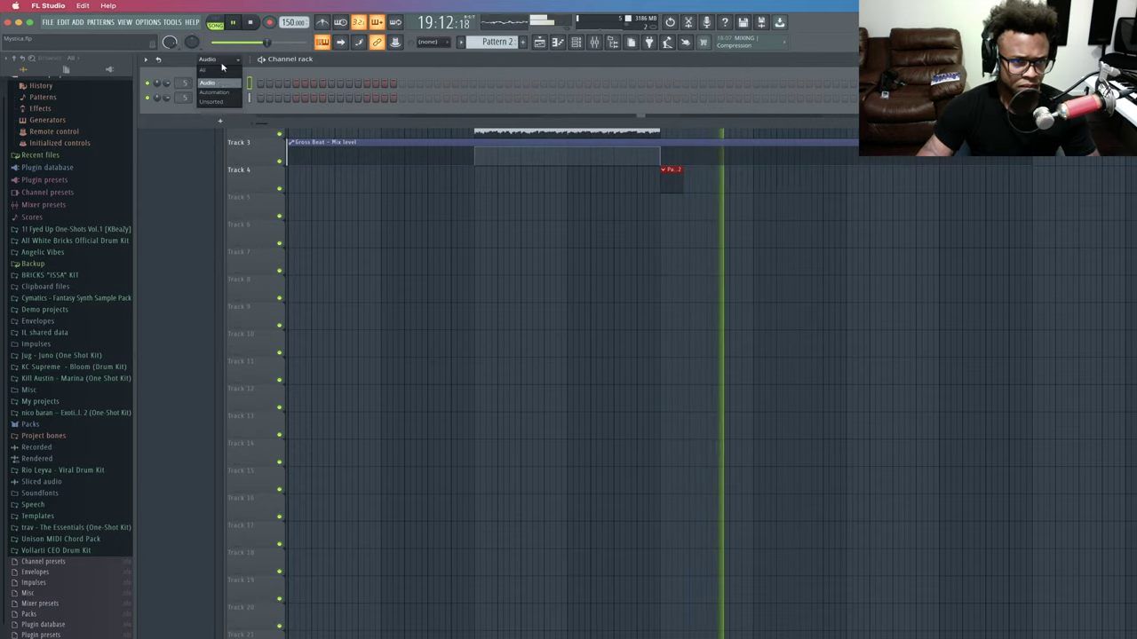
{"action": "left_click", "coordinate": [225, 104]}
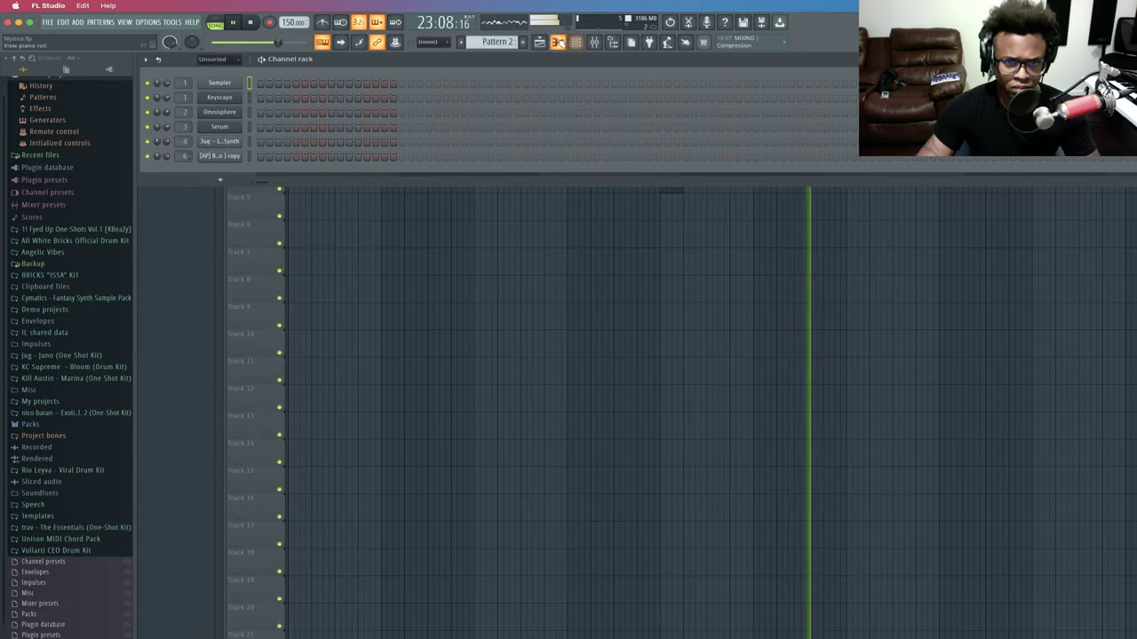
Move the song position to bar 17 and show the [AP] 808 (Astro) copy channel in the piano roll.
{"action": "left_click", "coordinate": [558, 42]}
{"action": "left_click", "coordinate": [661, 82]}
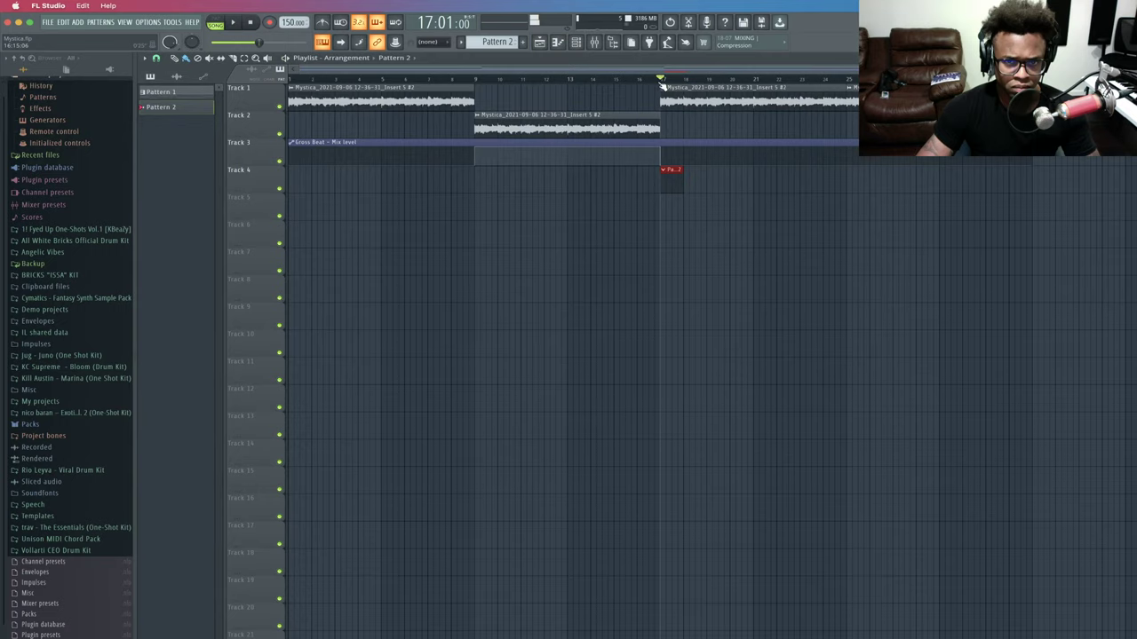
{"action": "left_click", "coordinate": [562, 41]}
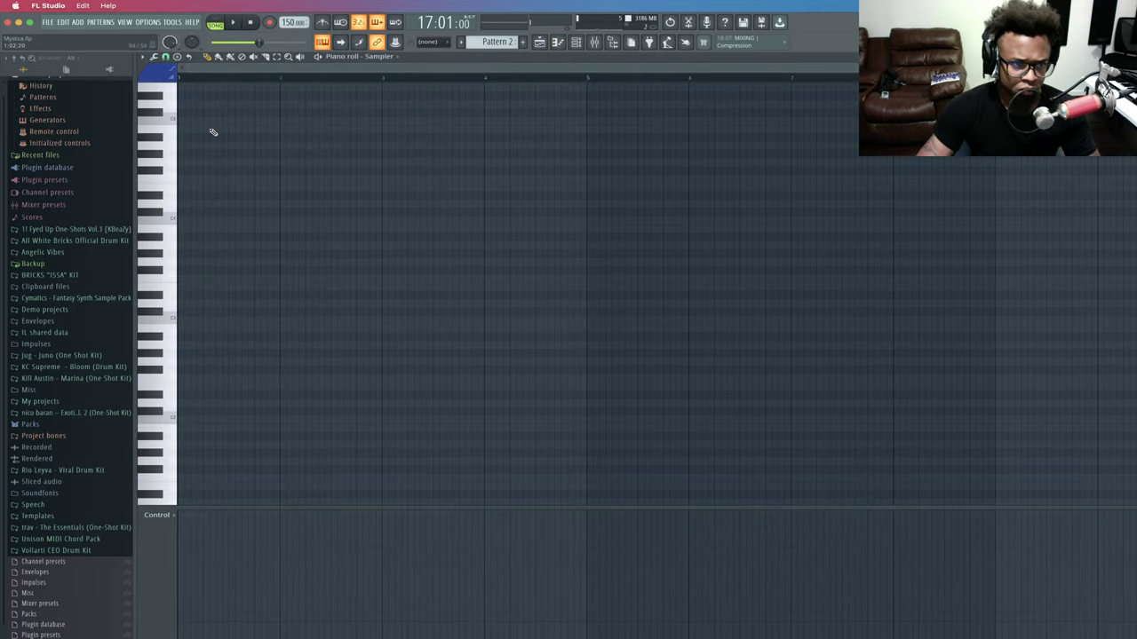
{"action": "left_click", "coordinate": [385, 57]}
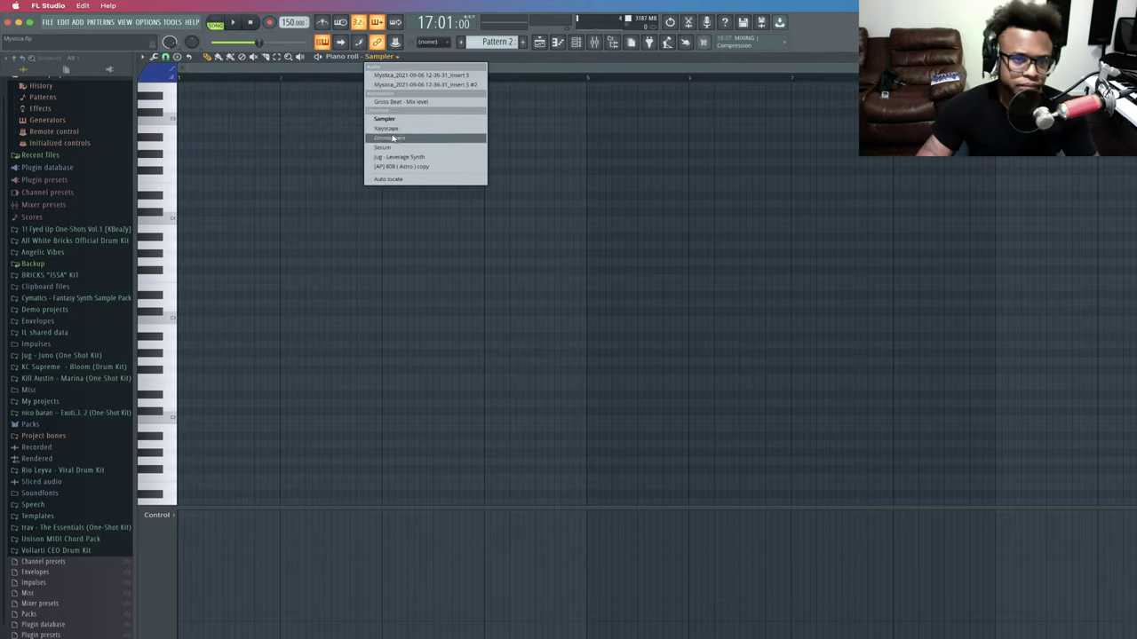
{"action": "left_click", "coordinate": [398, 167]}
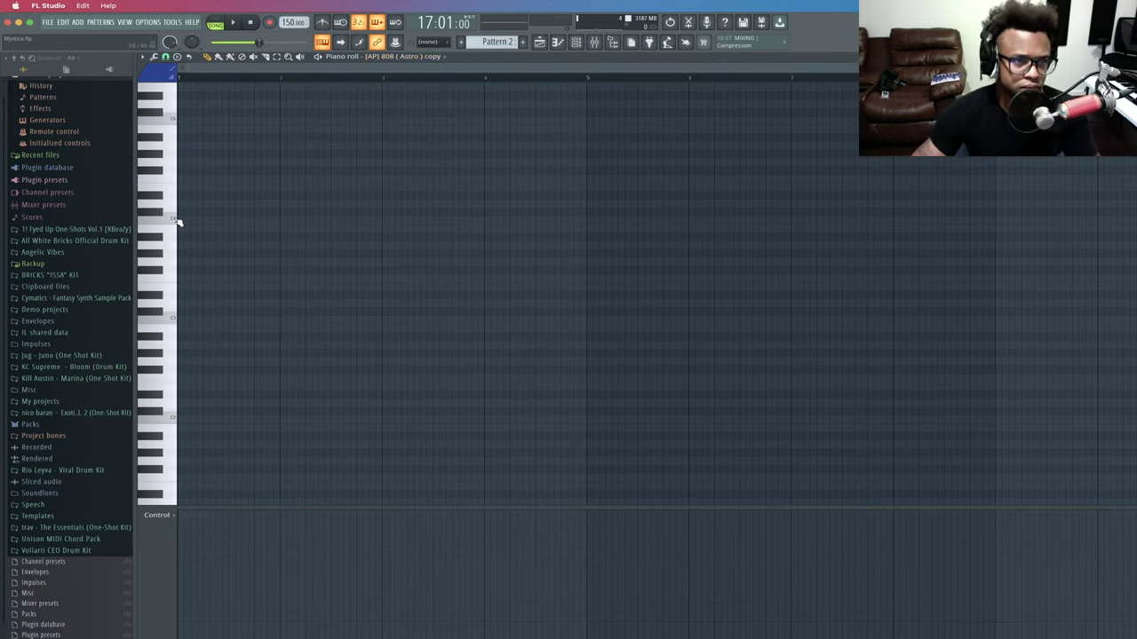
Try a half-bar 808 note at the start of Pattern 2 at several pitches, removing it again.
{"action": "key", "text": "space"}
{"action": "left_click_drag", "start_coordinate": [176, 141], "coordinate": [177, 171]}
{"action": "key", "text": "space"}
{"action": "left_click", "coordinate": [181, 130]}
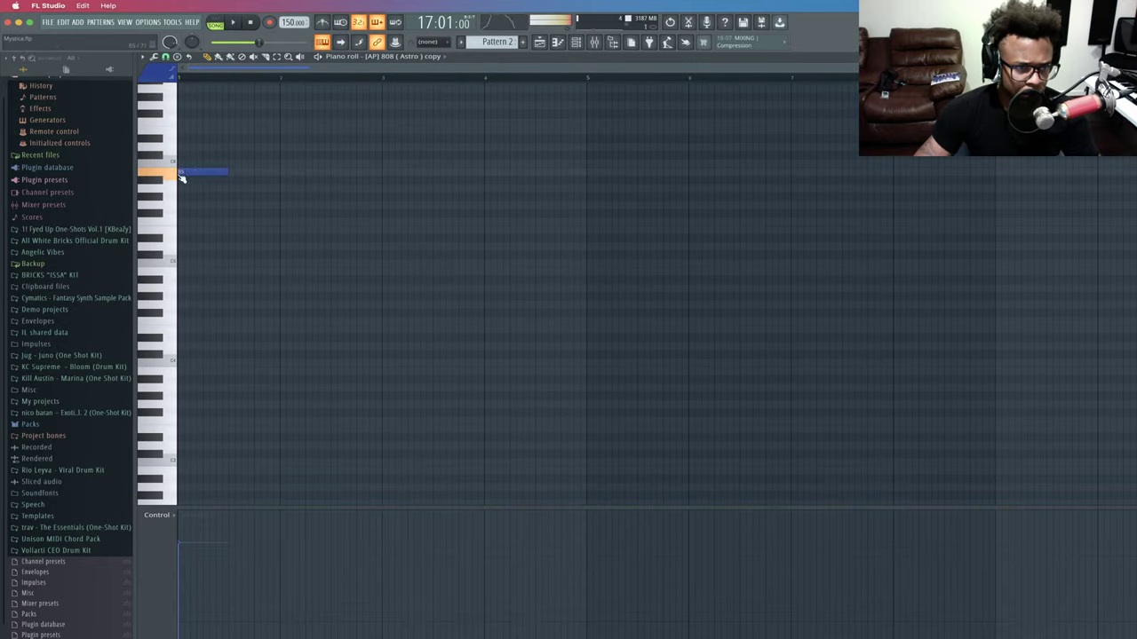
{"action": "key", "text": "space"}
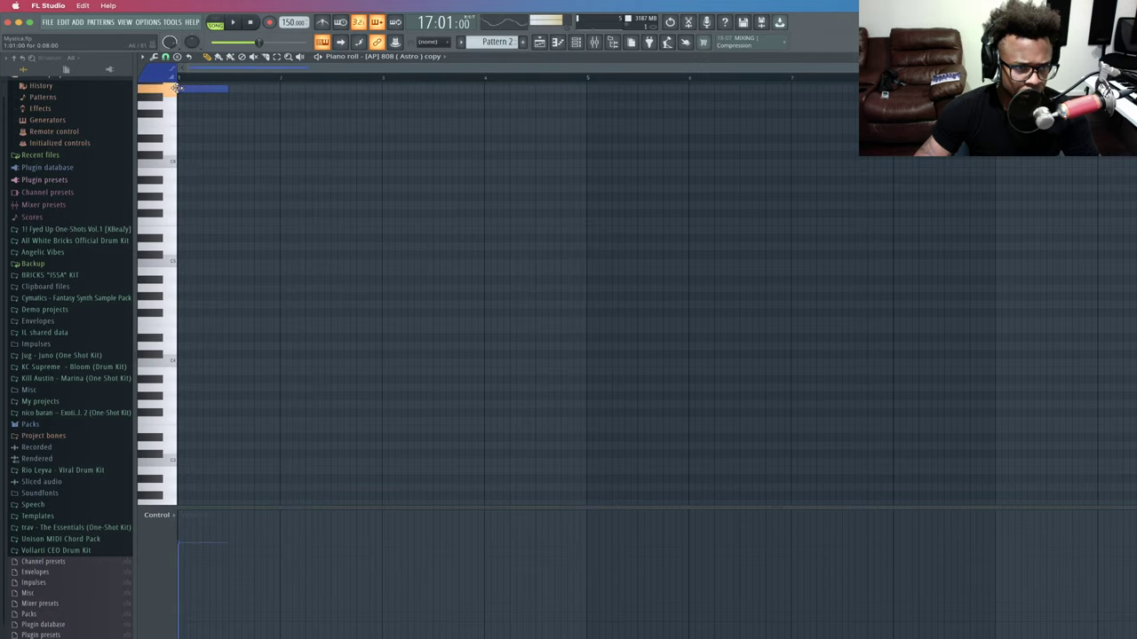
{"action": "left_click_drag", "start_coordinate": [177, 81], "coordinate": [178, 82]}
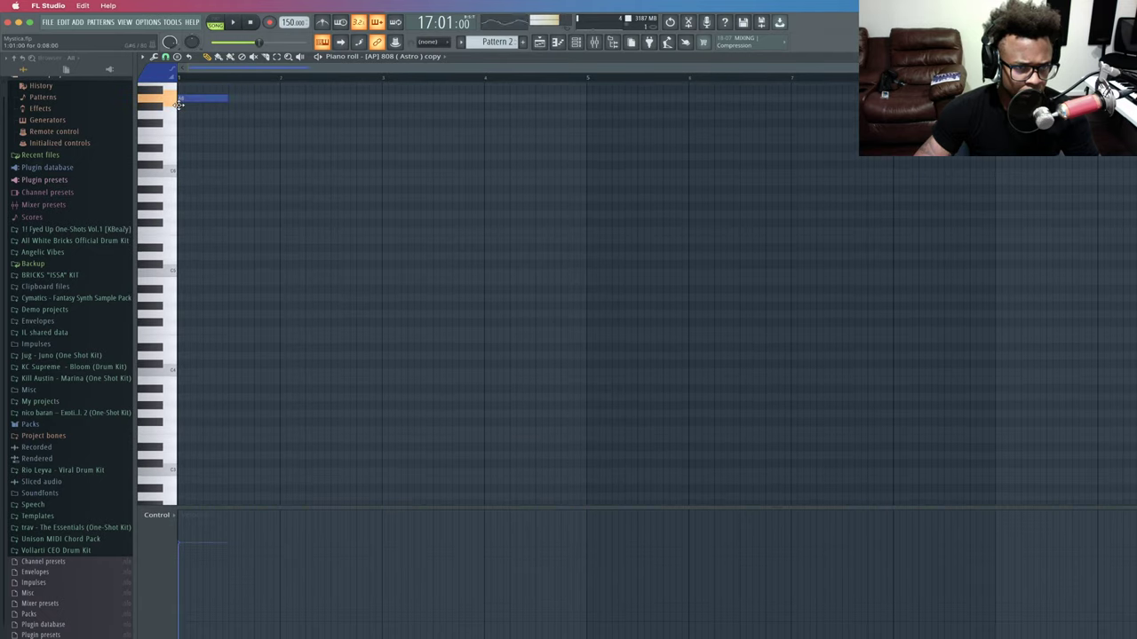
{"action": "scroll", "coordinate": [206, 121], "scroll_direction": "up", "scroll_amount": 3}
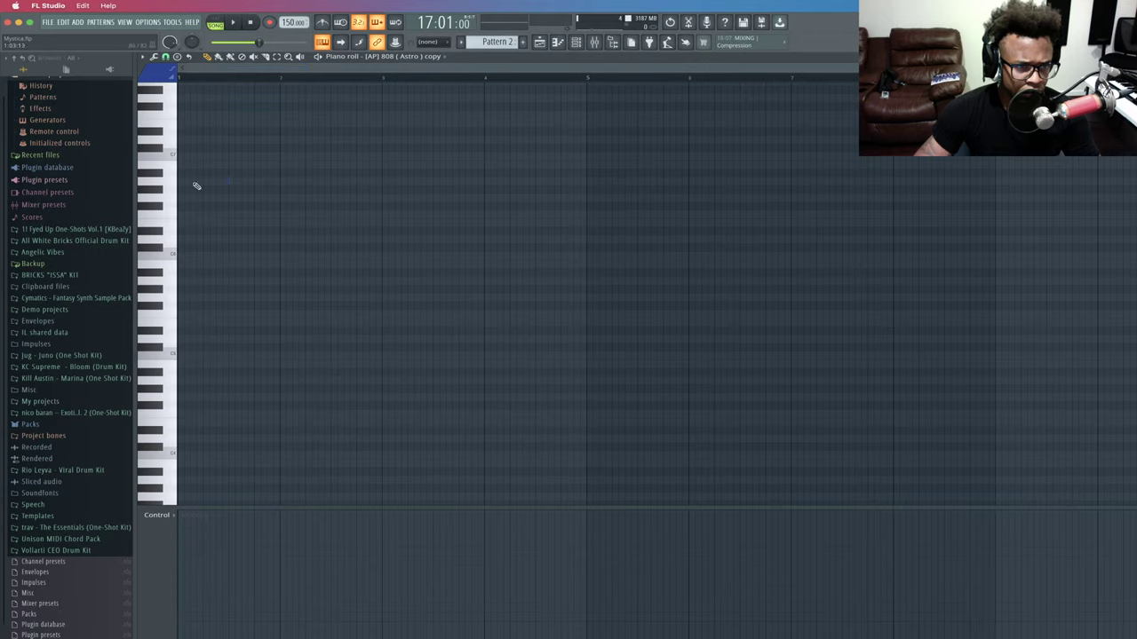
{"action": "left_click", "coordinate": [179, 109]}
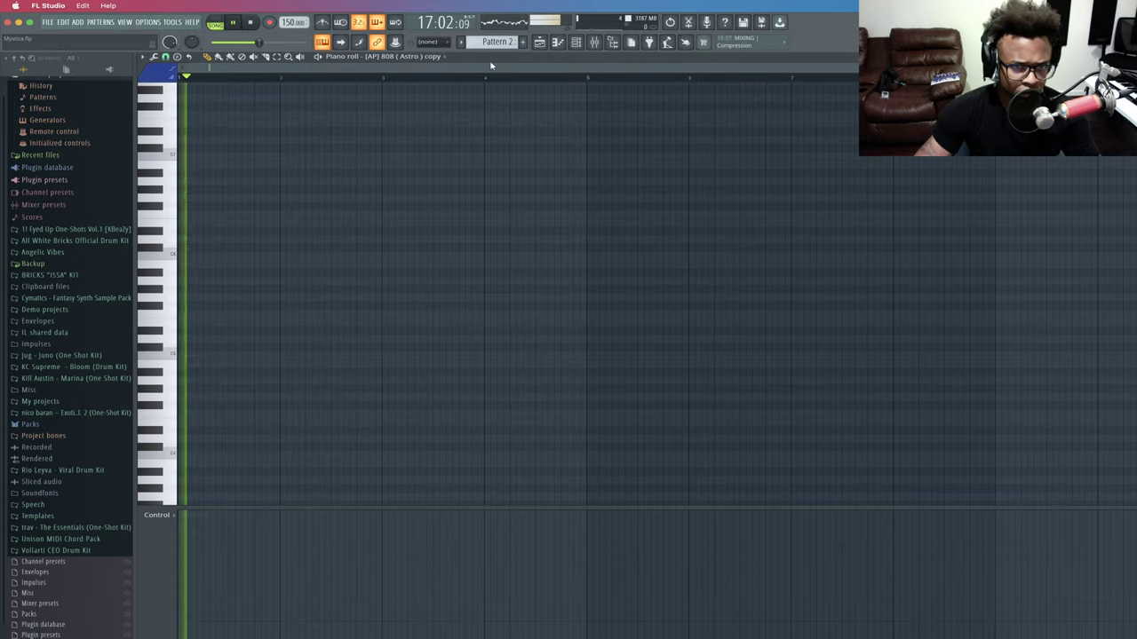
{"action": "scroll", "coordinate": [216, 122], "scroll_direction": "up", "scroll_amount": 4}
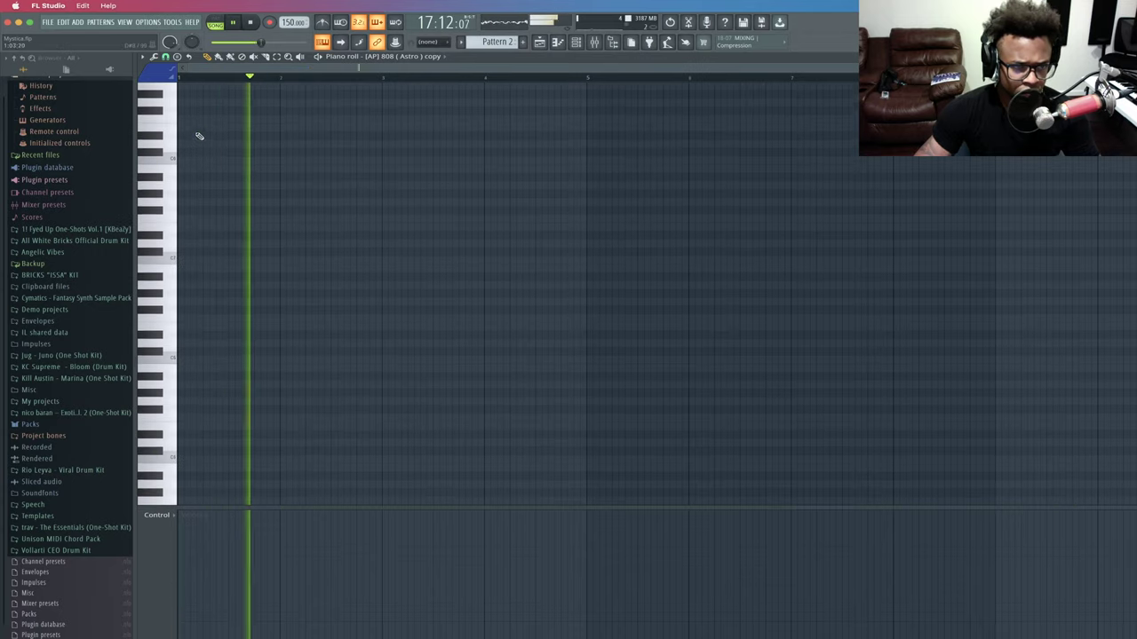
Split Pattern 1 by channel into separate instrument patterns.
{"action": "left_click", "coordinate": [540, 42]}
{"action": "right_click", "coordinate": [168, 93]}
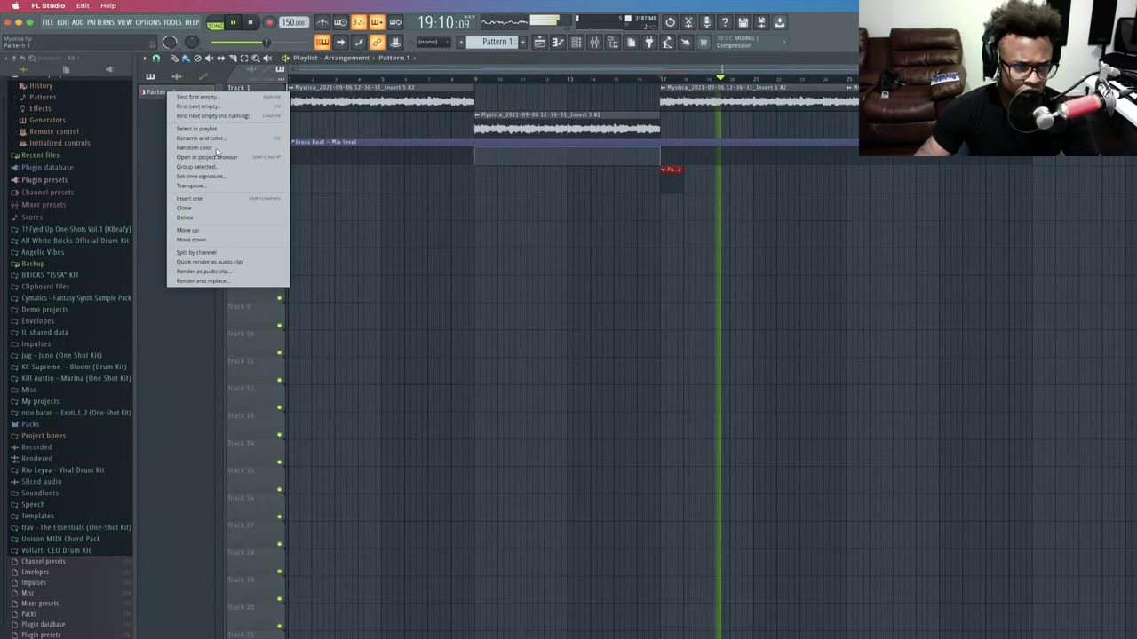
{"action": "left_click", "coordinate": [492, 263]}
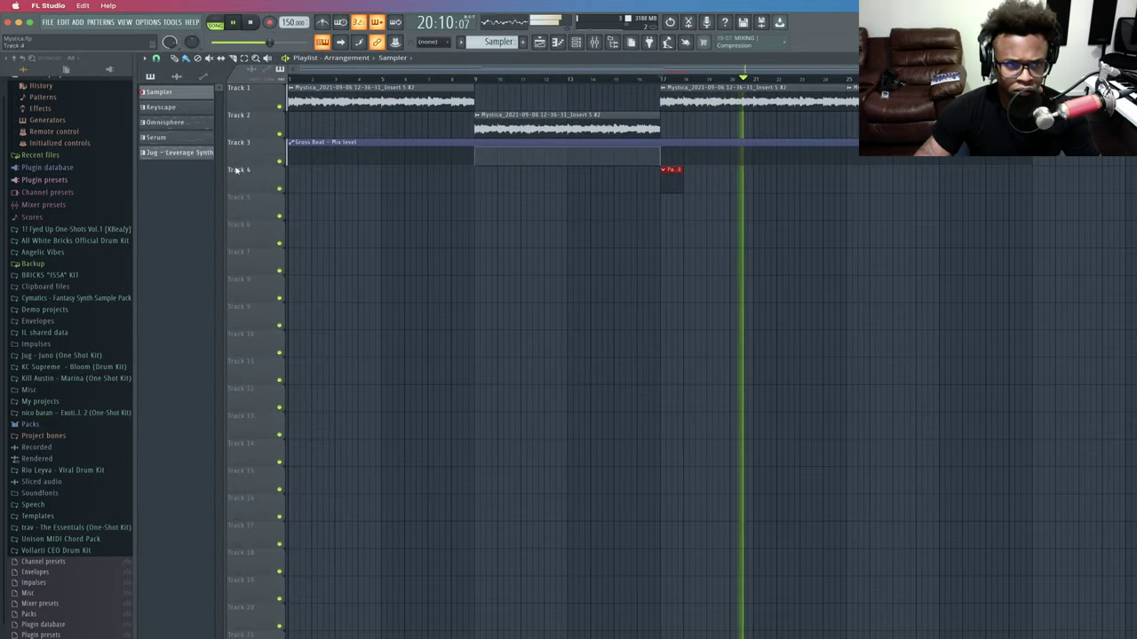
Place the Keyscape, Omnisphere, Serum and Jug - Leverage Synth patterns on Tracks 5 to 8 at bar 17, and undo the placement.
{"action": "left_click_drag", "start_coordinate": [182, 152], "coordinate": [660, 219]}
{"action": "key", "text": "space"}
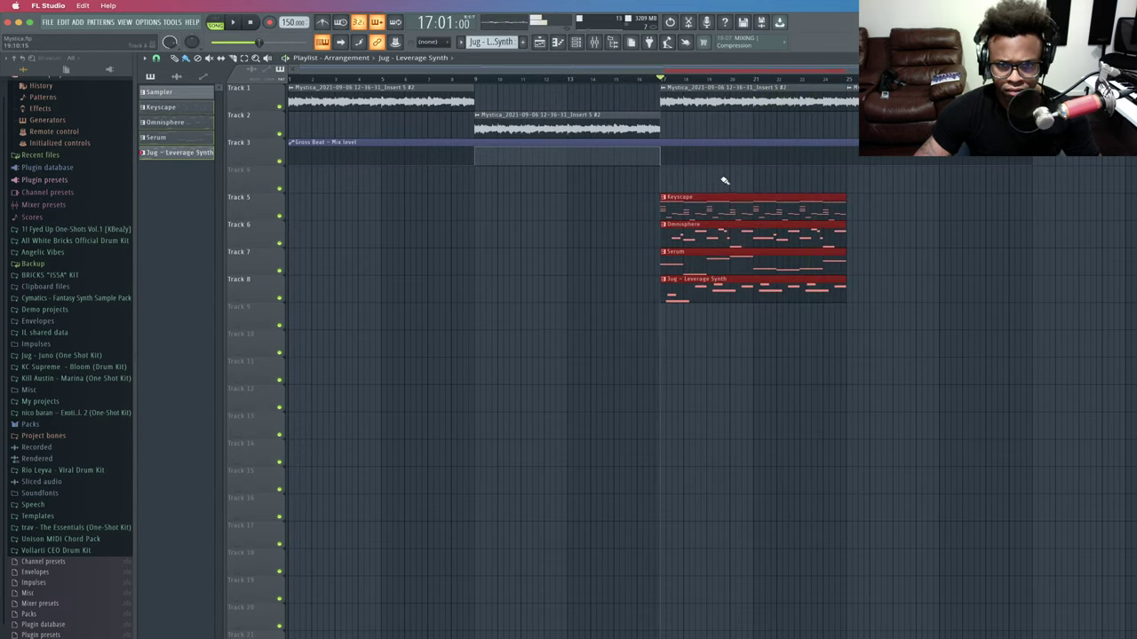
{"action": "key", "text": "ctrl+z"}
{"action": "key", "text": "space"}
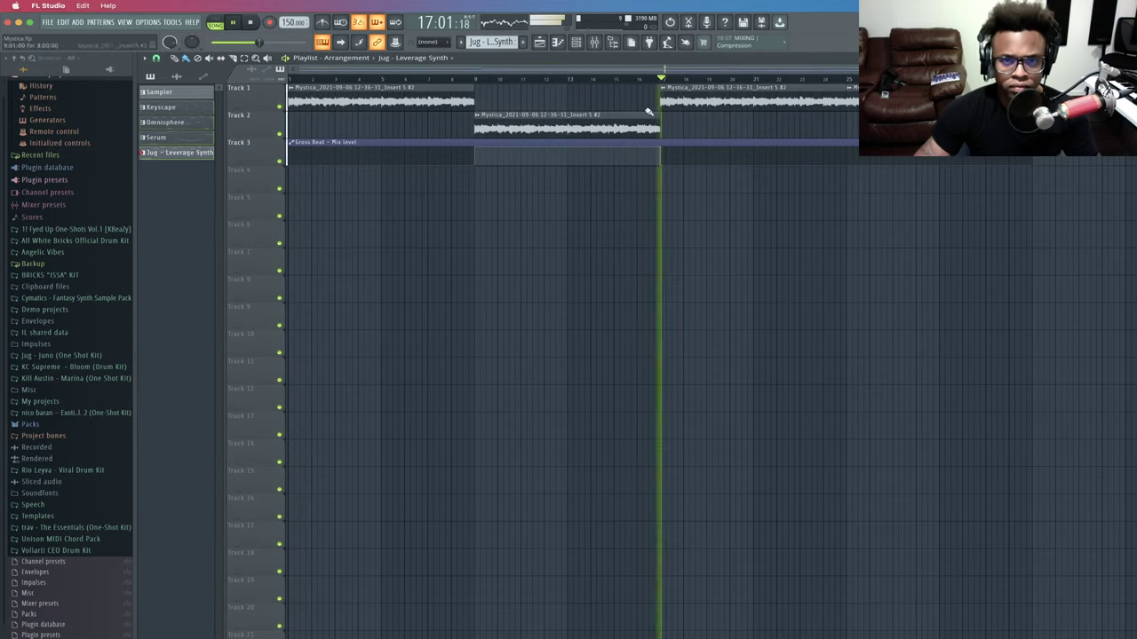
Create an empty Pattern 6 and place it on Track 4 at bar 17 of the playlist.
{"action": "left_click", "coordinate": [525, 45]}
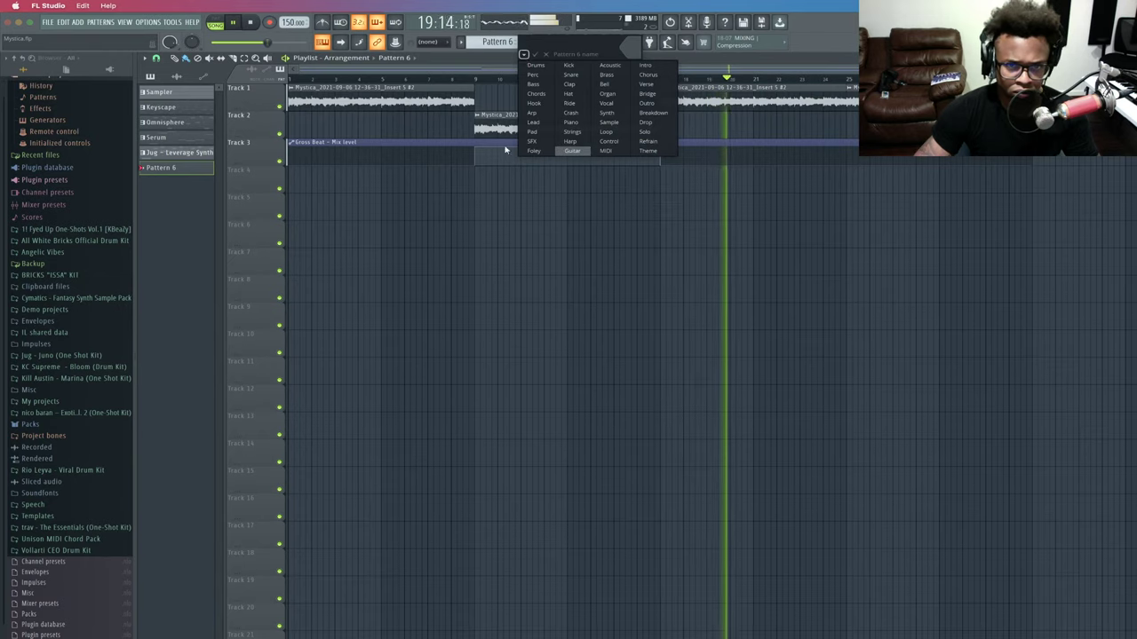
{"action": "key", "text": "Return"}
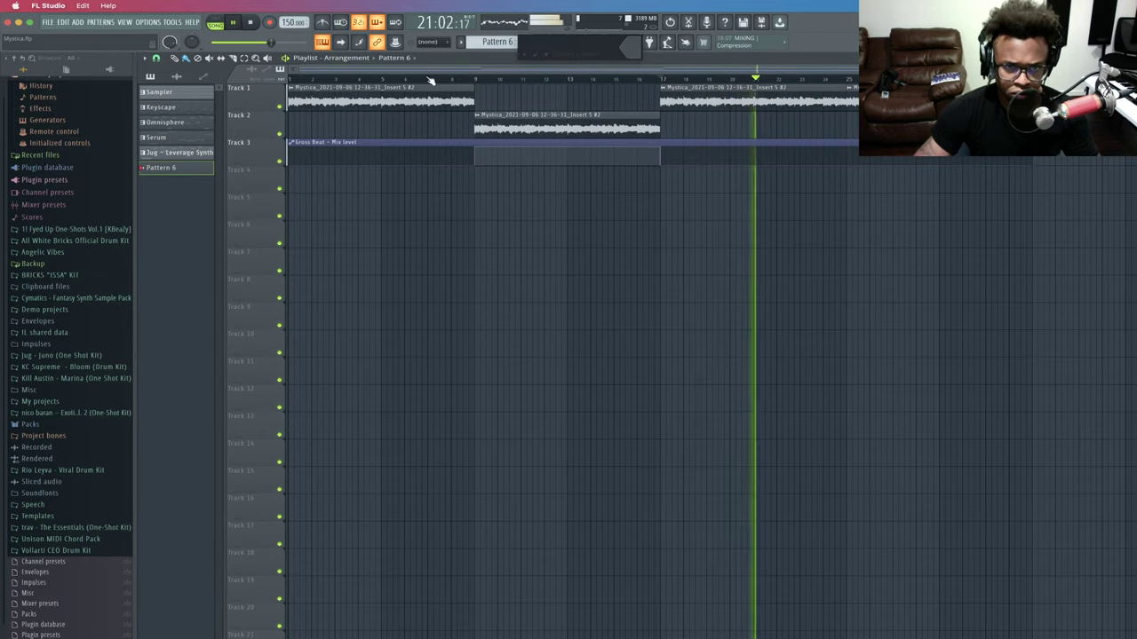
{"action": "left_click", "coordinate": [667, 174]}
Place a half-bar D8 note at the start of Pattern 6 in the [AP] 808 (Astro) copy channel's piano roll.
{"action": "left_click", "coordinate": [577, 44]}
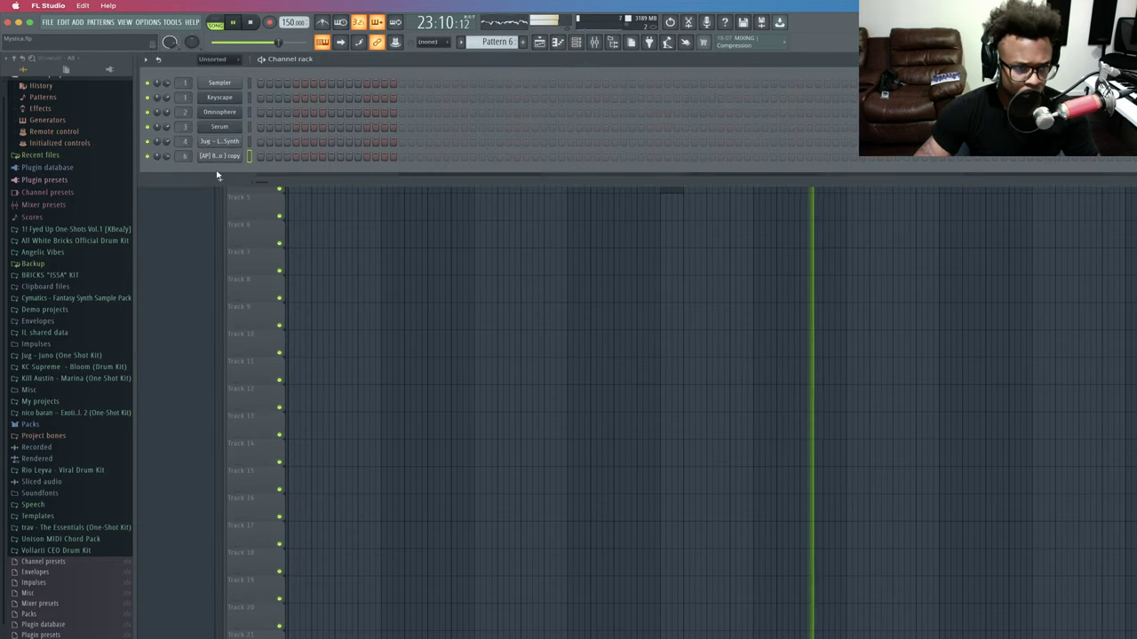
{"action": "left_click", "coordinate": [558, 43]}
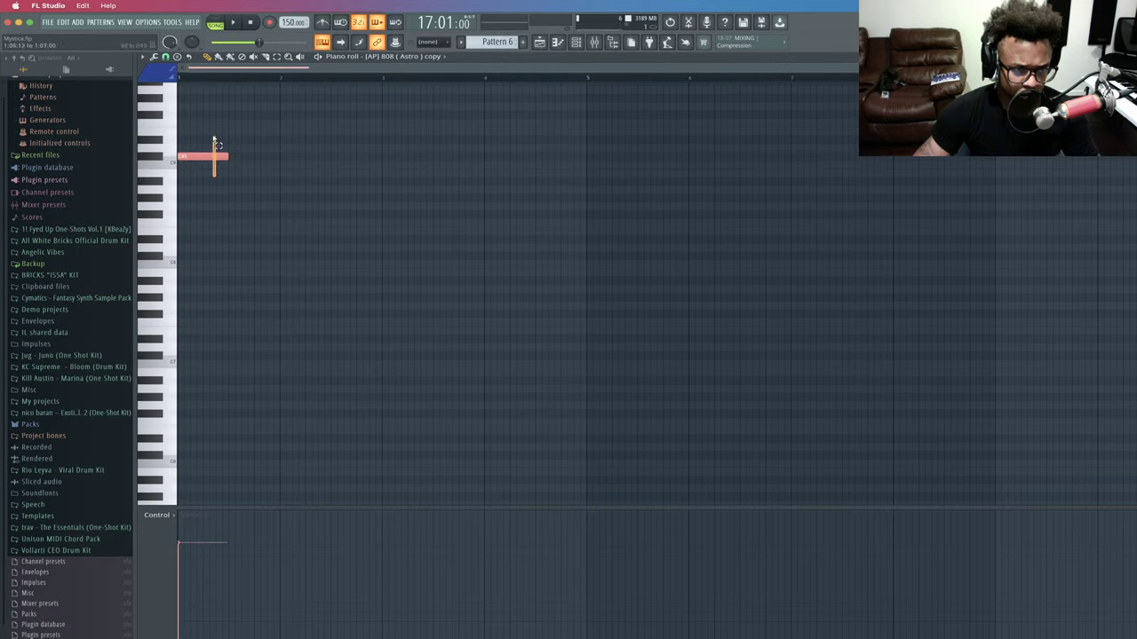
{"action": "key", "text": "space"}
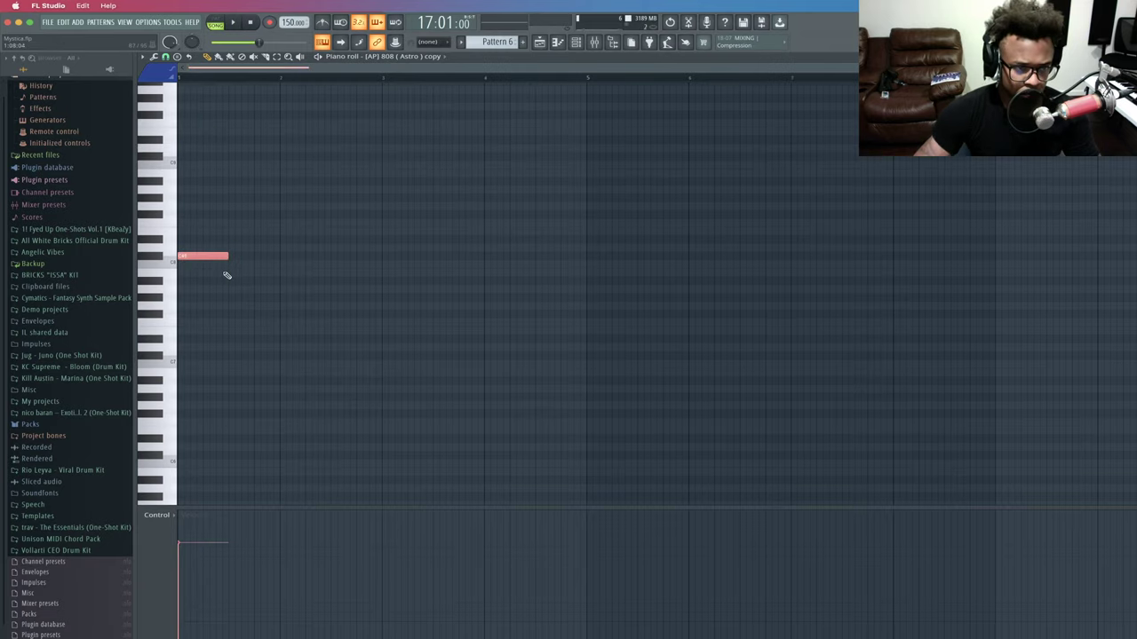
{"action": "scroll", "coordinate": [205, 260], "scroll_direction": "down", "scroll_amount": 3}
{"action": "key", "text": "space"}
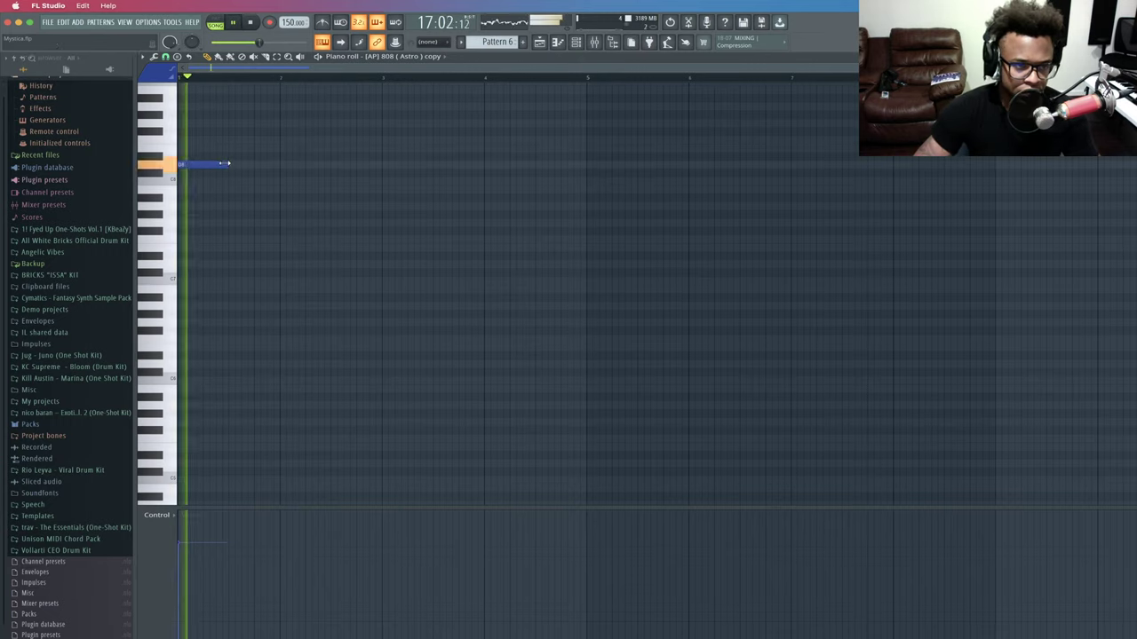
Add four-step C8 notes at steps 5 and 11 of bar 2, and a D8 note at the start of bar 3.
{"action": "left_click", "coordinate": [309, 197]}
{"action": "key", "text": "space"}
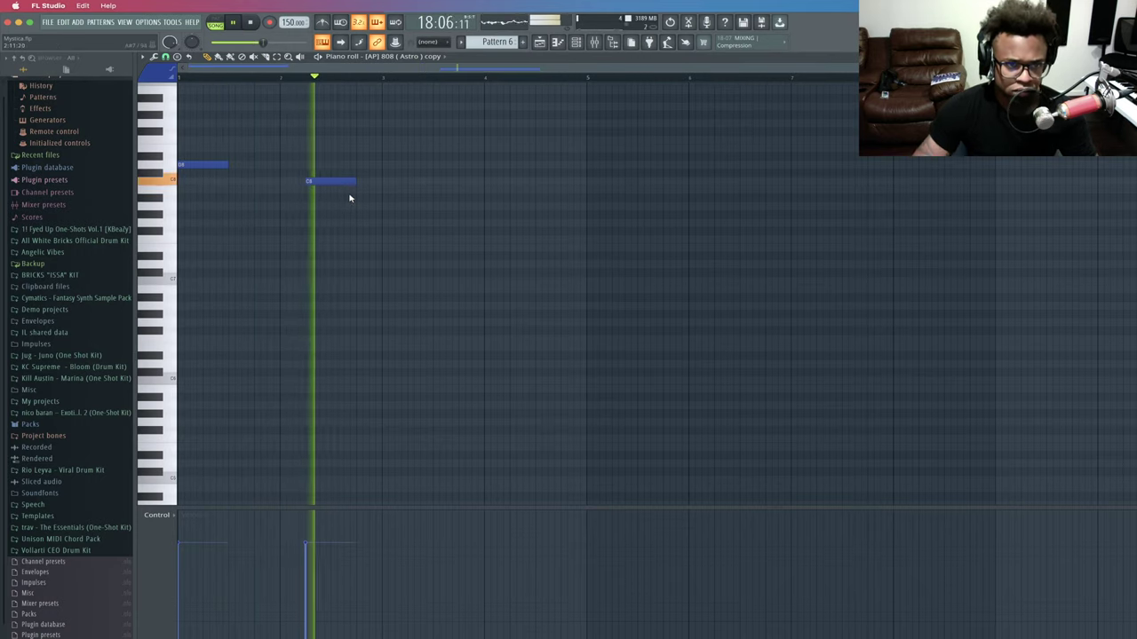
{"action": "left_click_drag", "start_coordinate": [356, 182], "coordinate": [330, 182]}
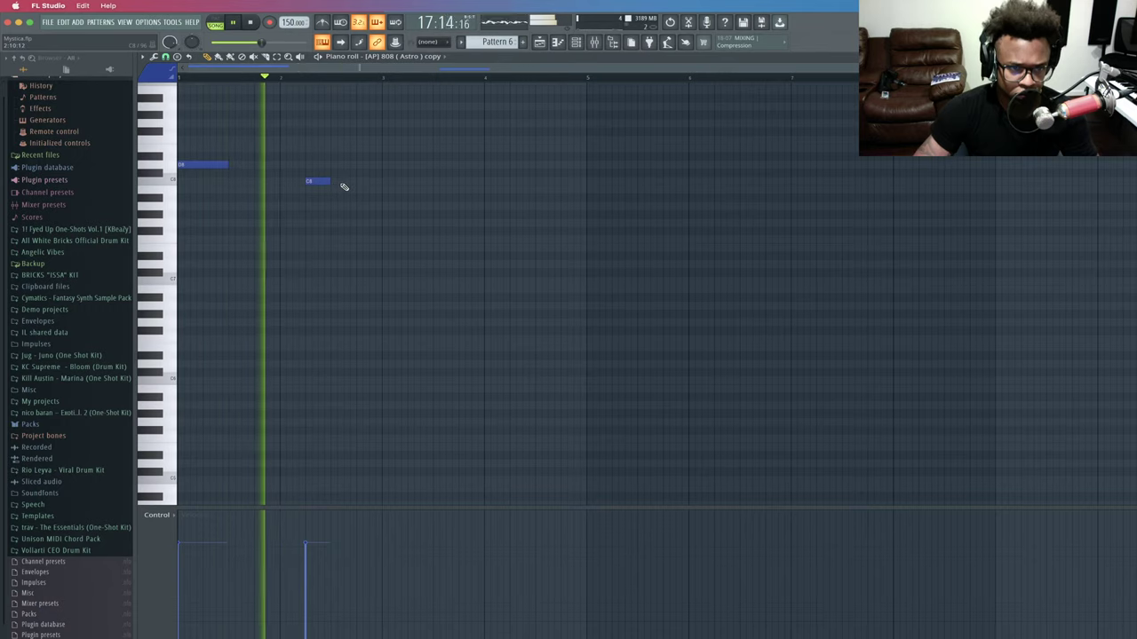
{"action": "left_click", "coordinate": [349, 182]}
{"action": "key", "text": "space"}
{"action": "left_click", "coordinate": [379, 165]}
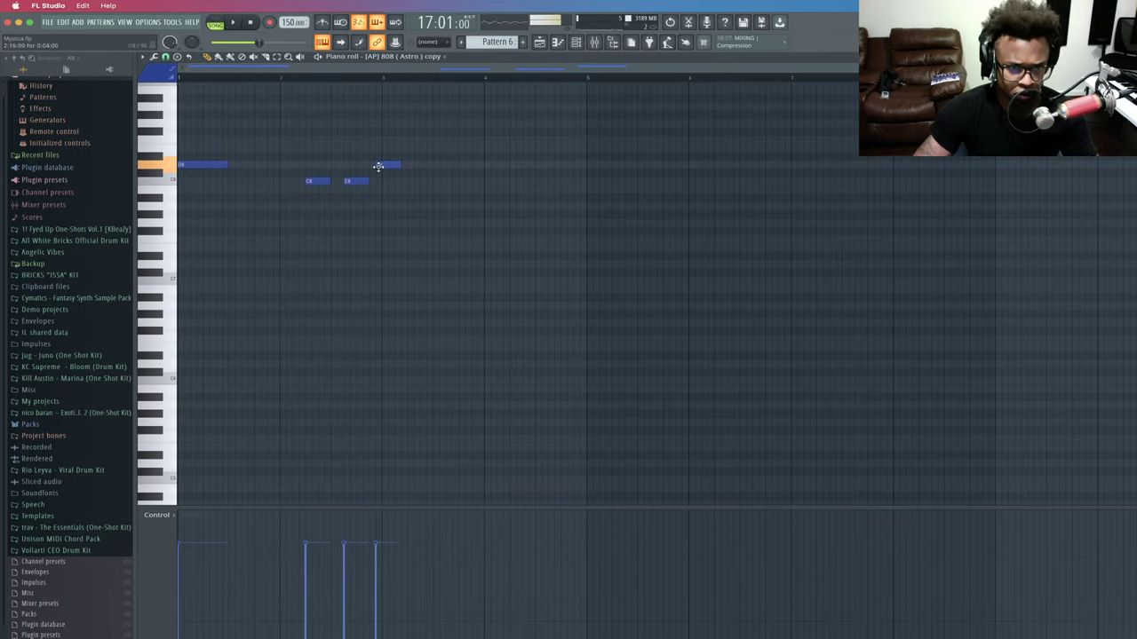
{"action": "key", "text": "space"}
{"action": "left_click_drag", "start_coordinate": [382, 165], "coordinate": [388, 165]}
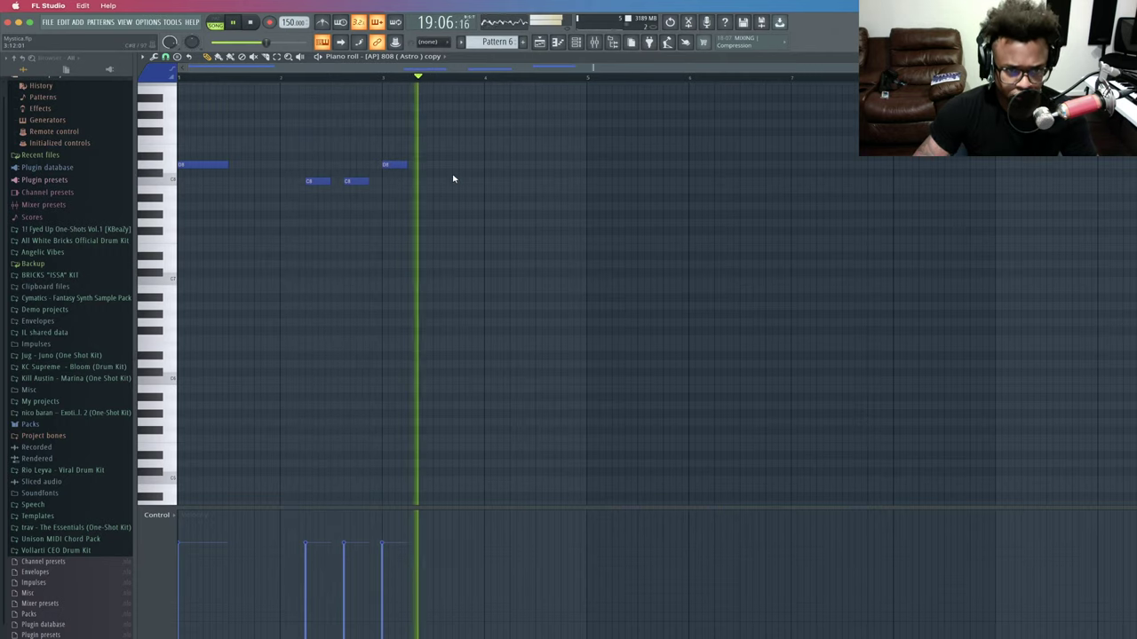
Add four-step E8 notes at steps 5 and 11 of bar 4 while playing the pattern back.
{"action": "key", "text": "space"}
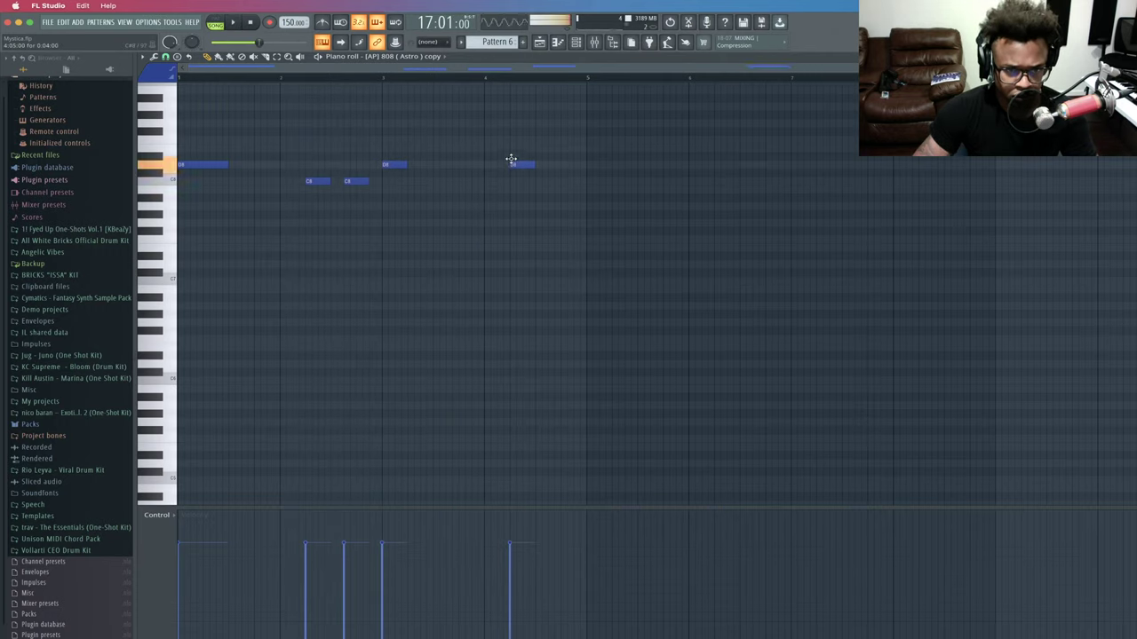
{"action": "key", "text": "space"}
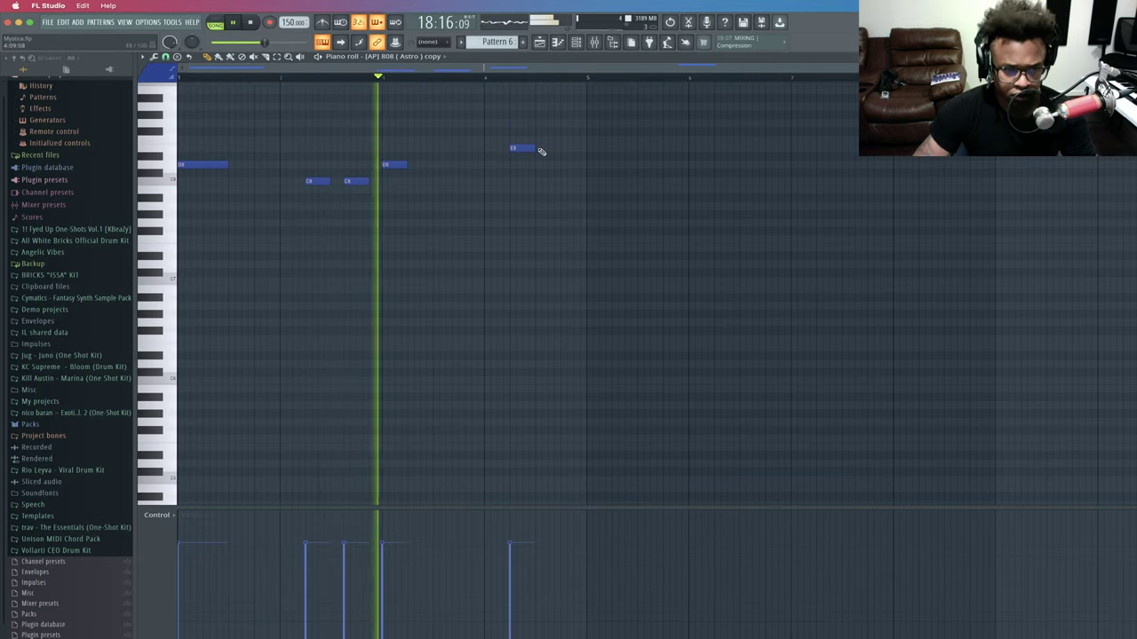
{"action": "left_click", "coordinate": [541, 150]}
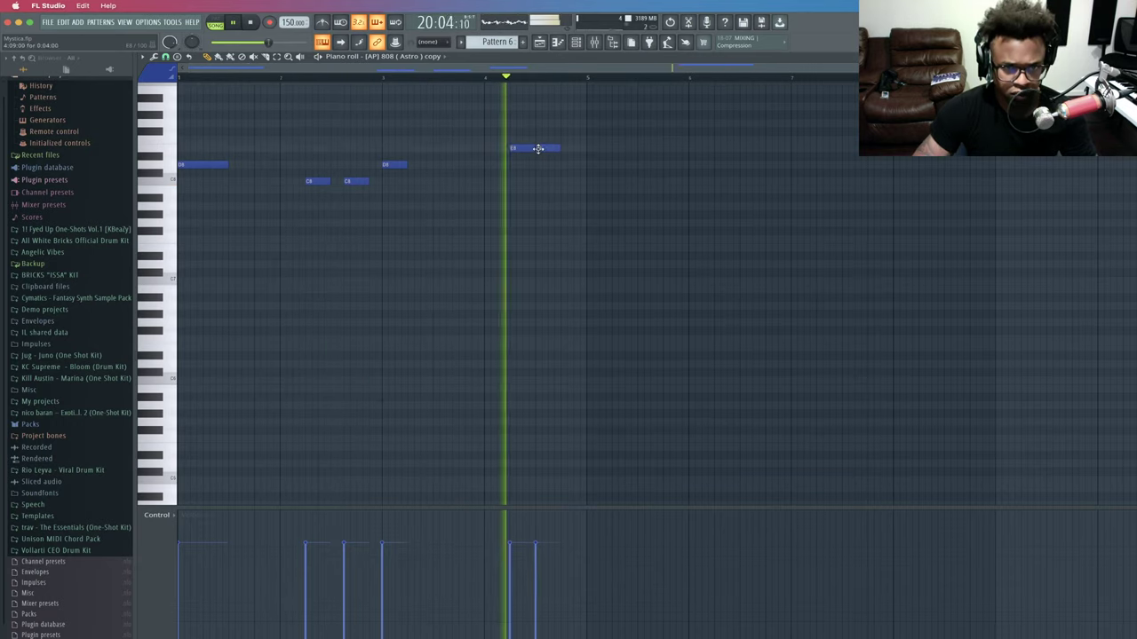
{"action": "key", "text": "space"}
{"action": "key", "text": "space"}
{"action": "left_click_drag", "start_coordinate": [550, 149], "coordinate": [562, 149]}
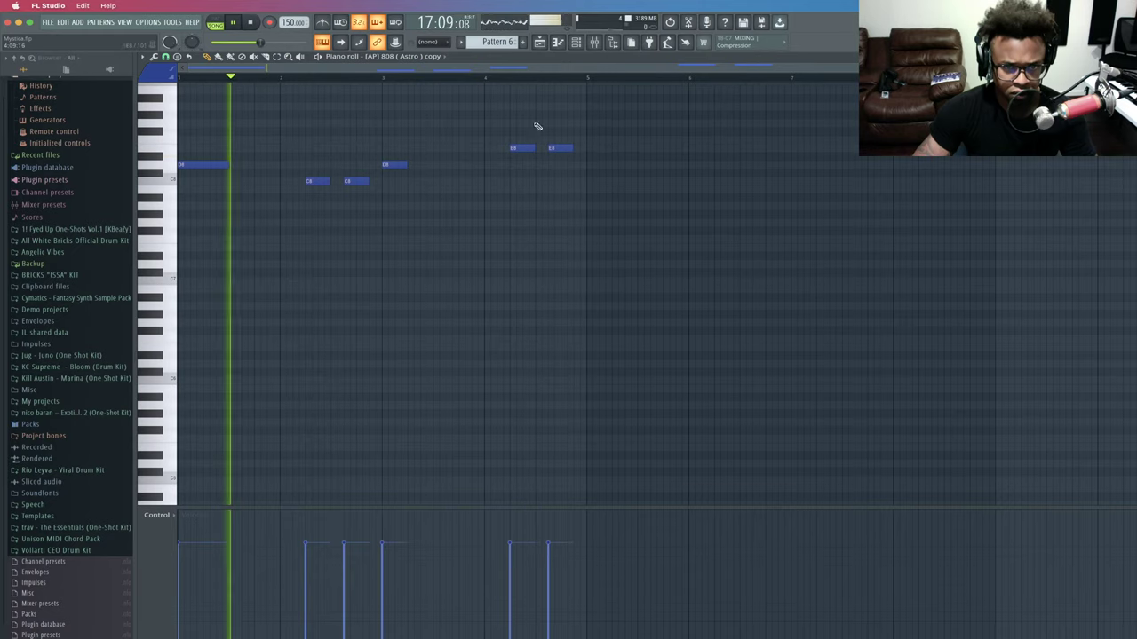
Remove the trial F8 note at bar 5 and add four-step E8 notes at steps 5 and 11 of bar 6.
{"action": "left_click", "coordinate": [497, 79]}
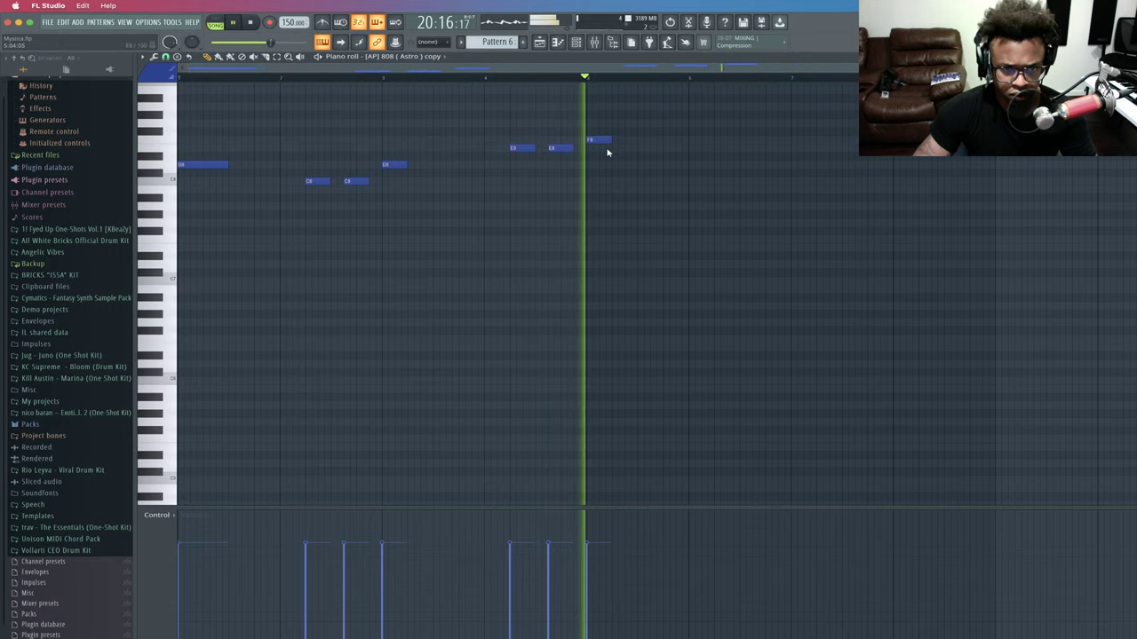
{"action": "right_click", "coordinate": [591, 140]}
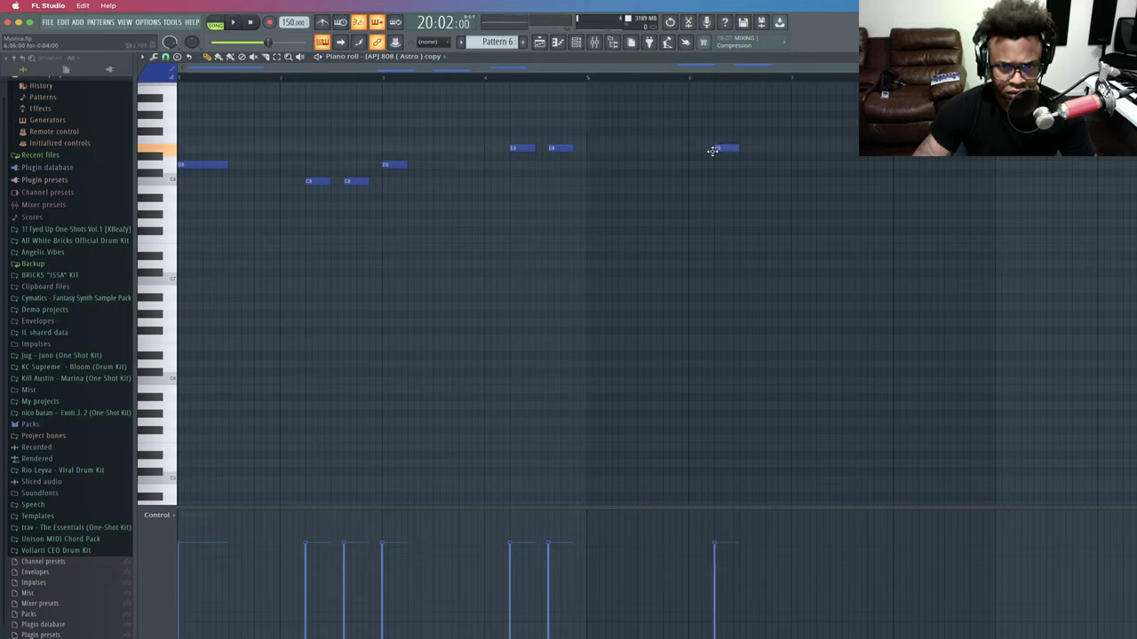
{"action": "key", "text": "space"}
{"action": "left_click", "coordinate": [746, 147]}
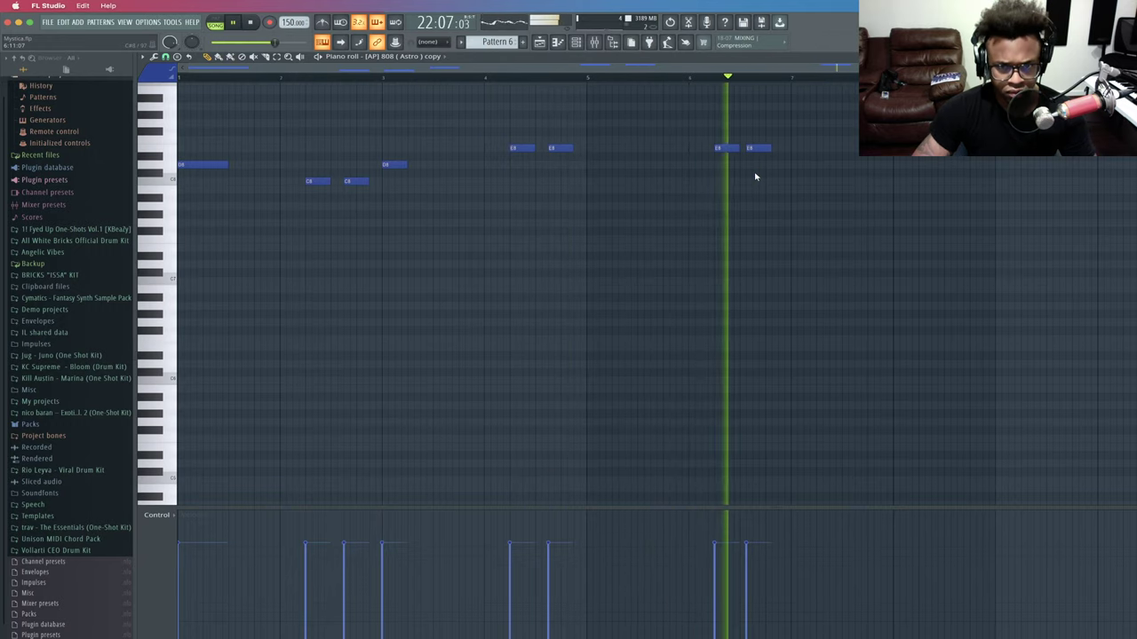
{"action": "left_click_drag", "start_coordinate": [750, 149], "coordinate": [756, 147]}
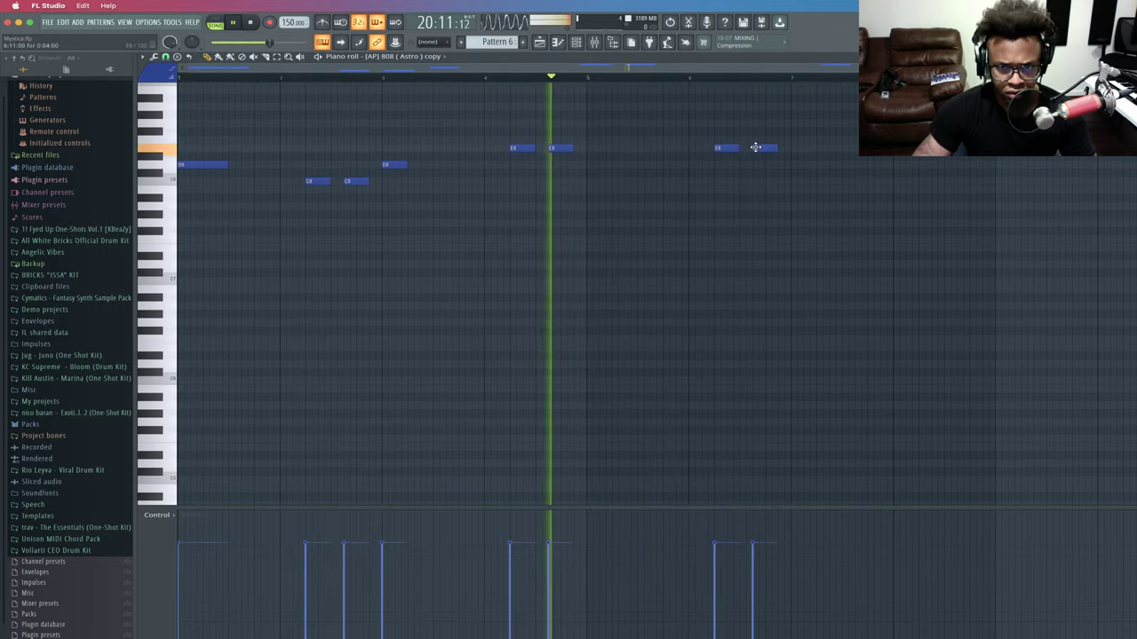
{"action": "scroll", "coordinate": [710, 124], "scroll_direction": "up", "scroll_amount": 1}
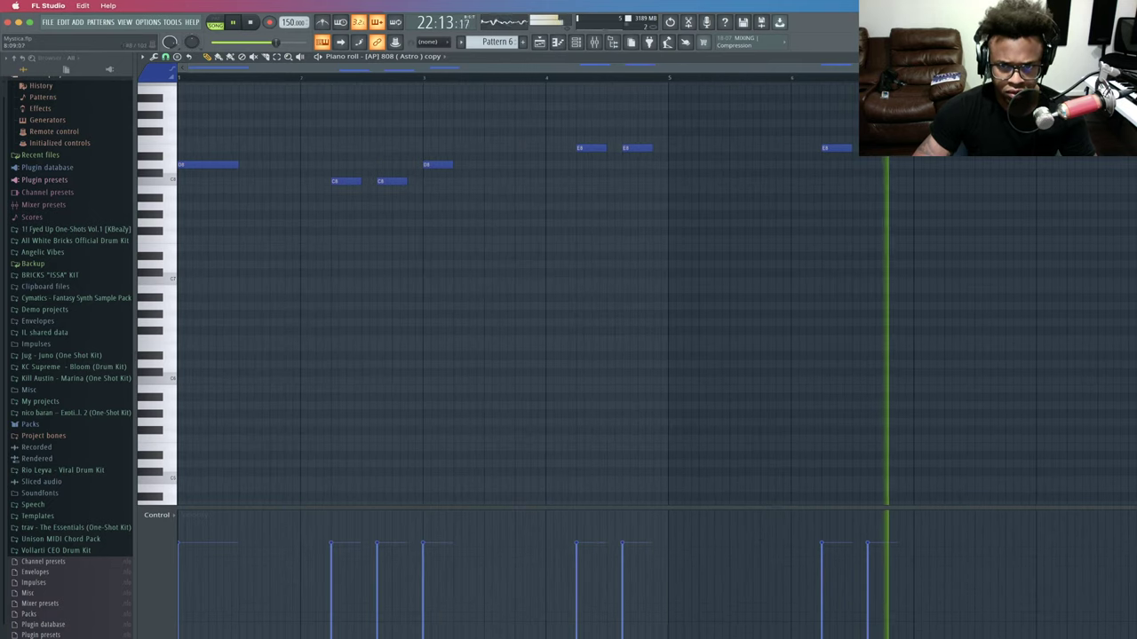
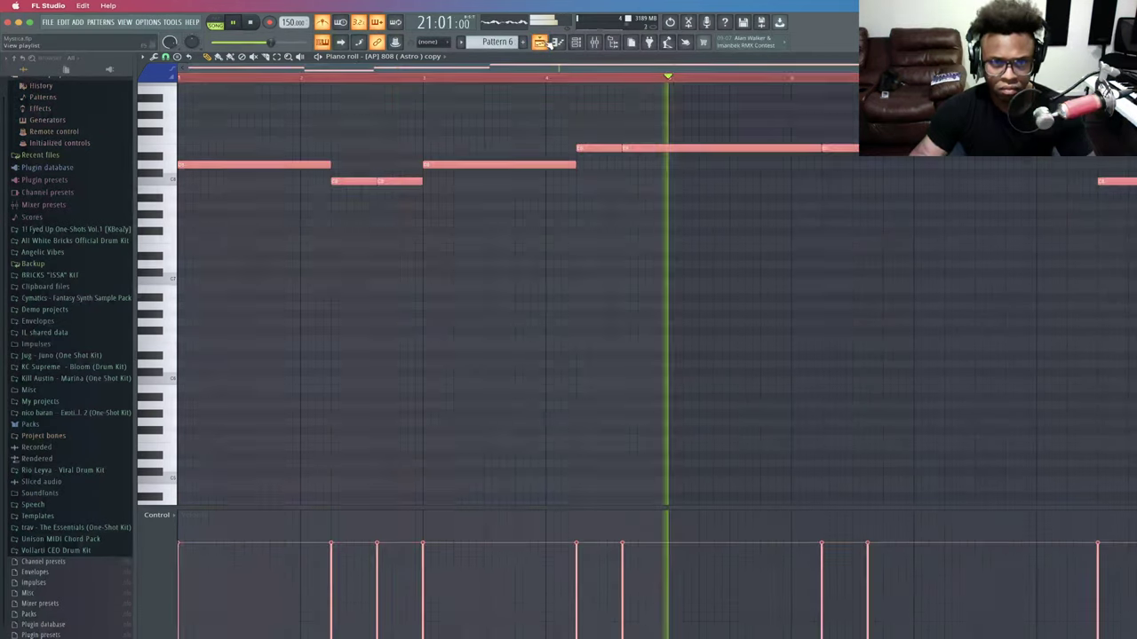
Move the closing C8 note to step 5 of bar 8 and add another C8 note at step 11.
{"action": "left_click", "coordinate": [558, 42]}
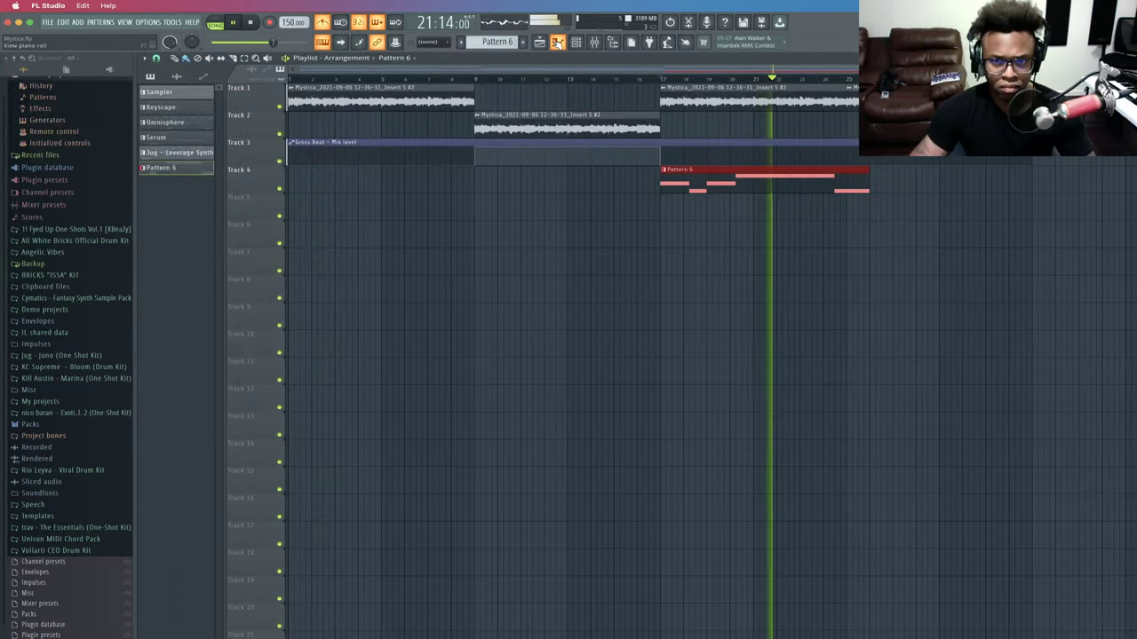
{"action": "left_click", "coordinate": [557, 42]}
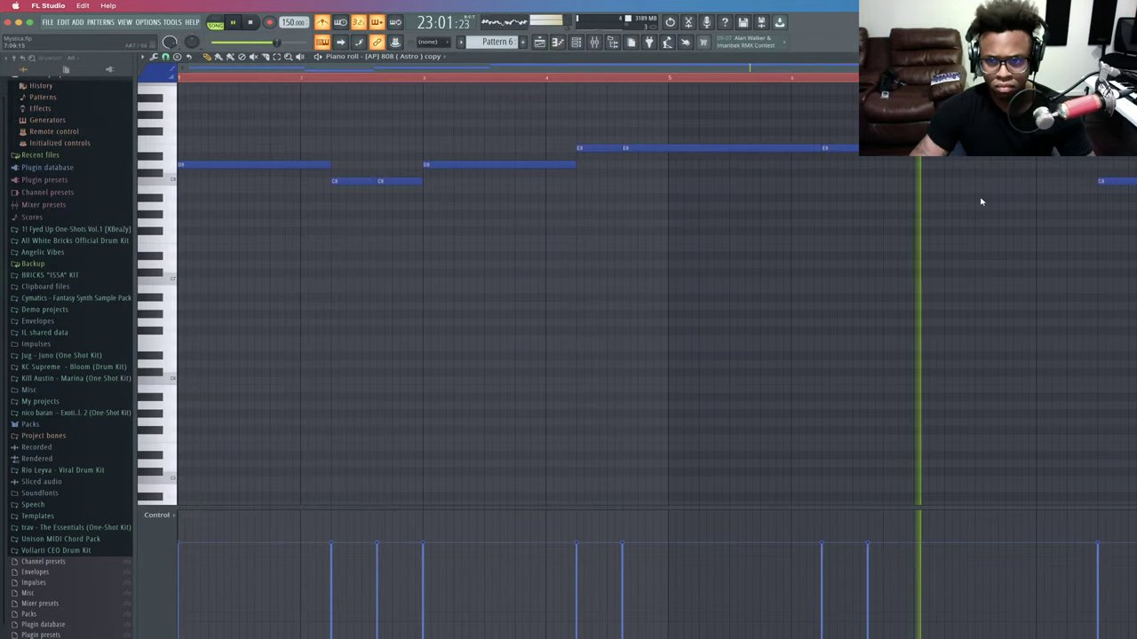
{"action": "left_click", "coordinate": [1122, 180]}
{"action": "key", "text": "space"}
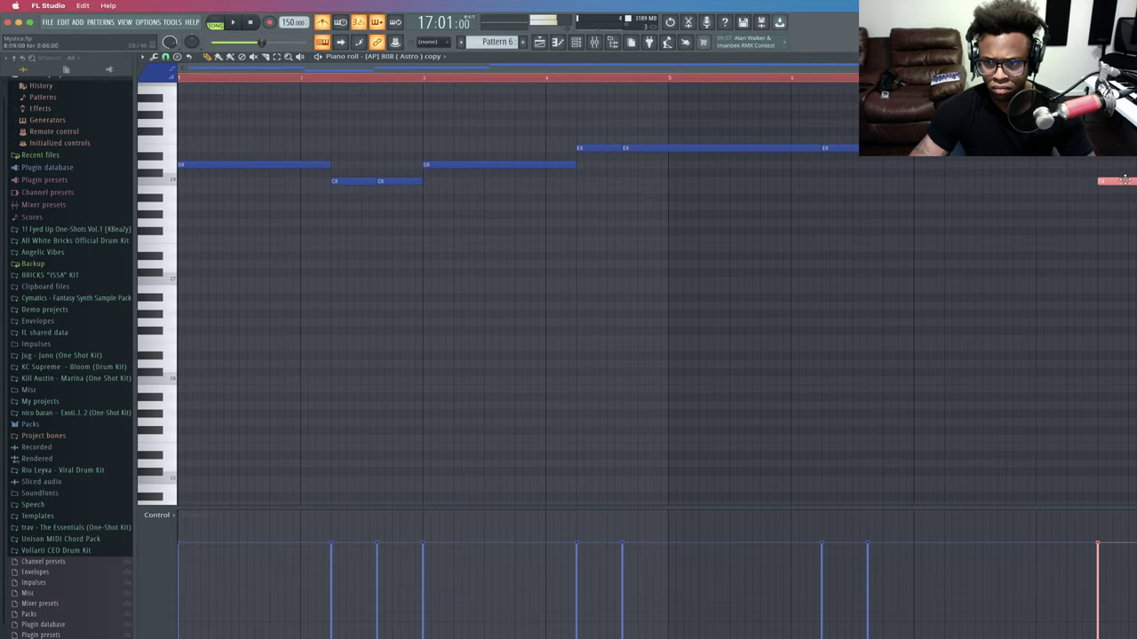
{"action": "left_click_drag", "start_coordinate": [1127, 222], "coordinate": [189, 129]}
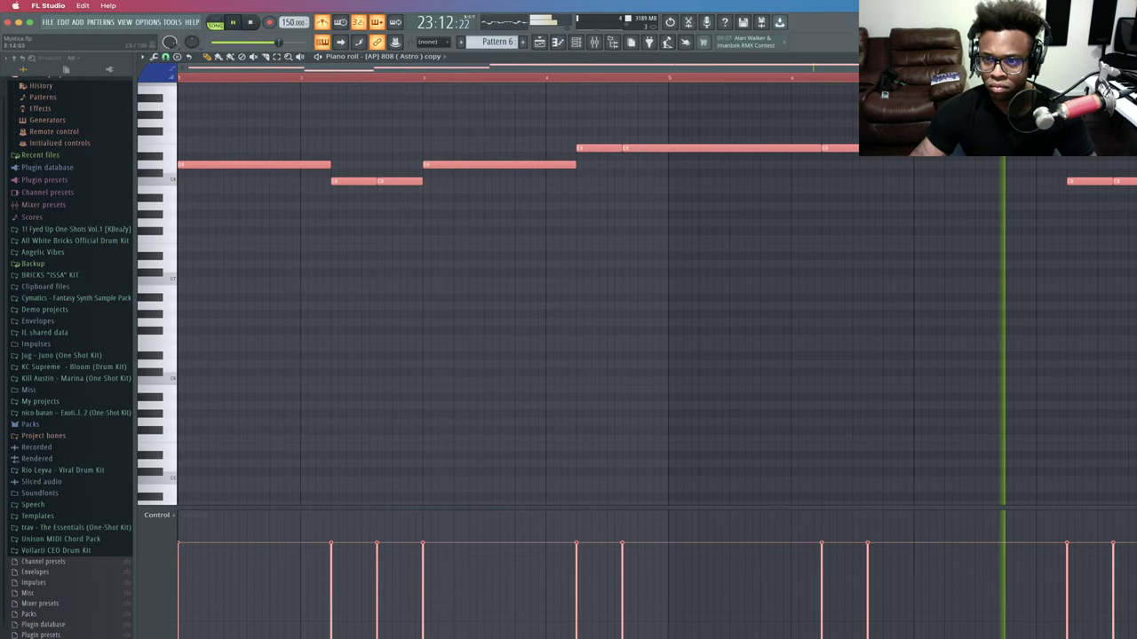
{"action": "key", "text": "ctrl+d"}
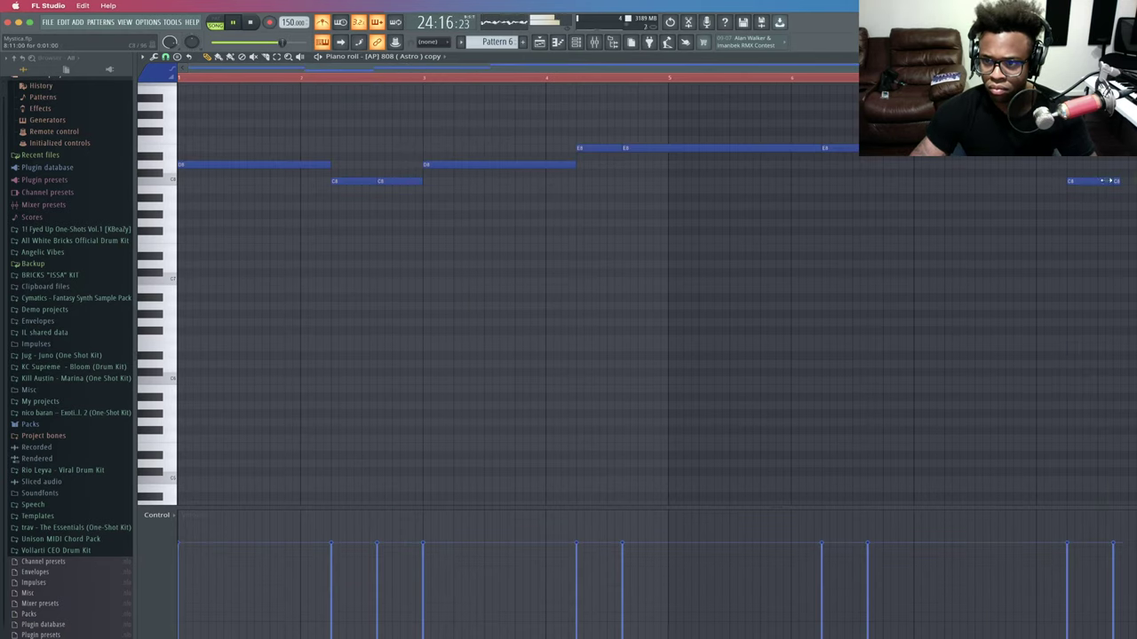
Transpose all the 808 notes in Pattern 6 down three octaves.
{"action": "key", "text": "ctrl+a"}
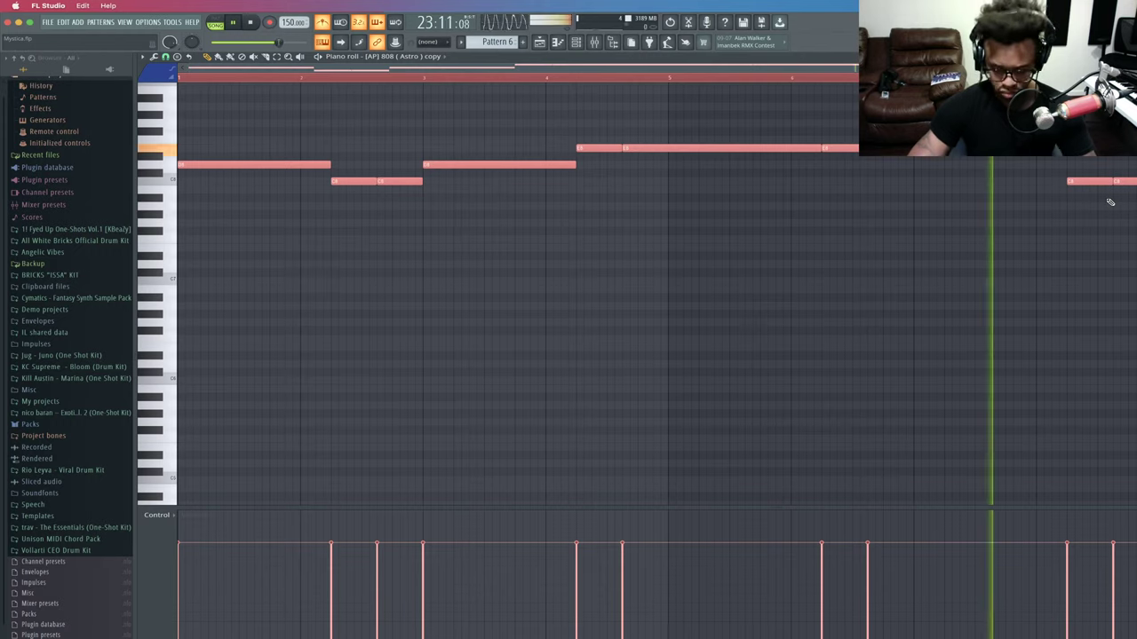
{"action": "key", "text": "ctrl+Down"}
{"action": "key", "text": "ctrl+Down"}
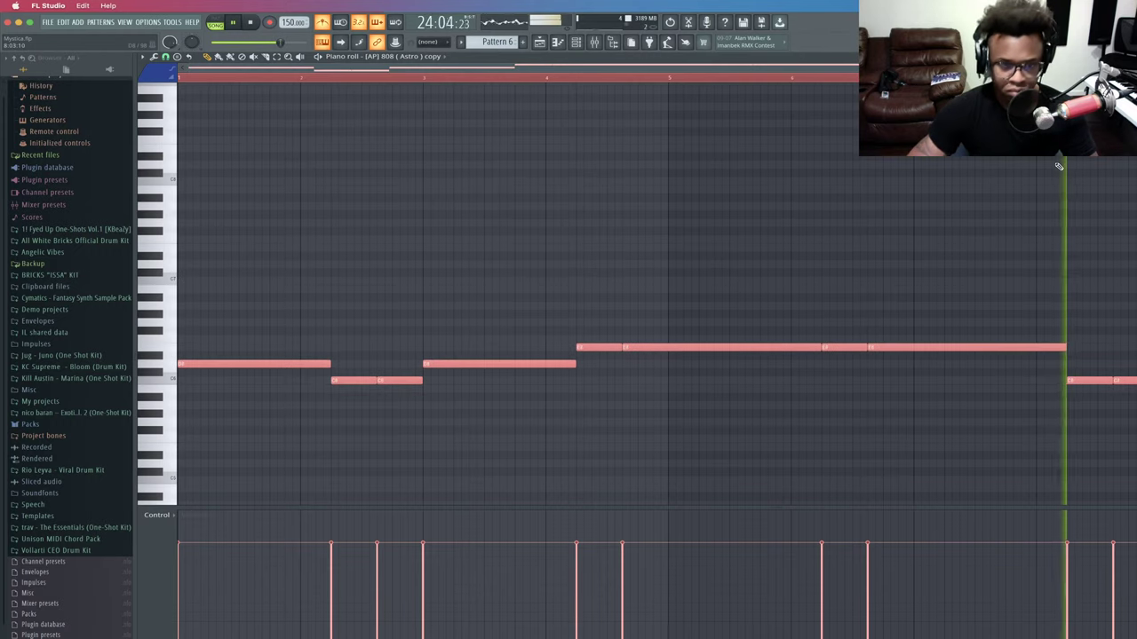
{"action": "key", "text": "ctrl+Down"}
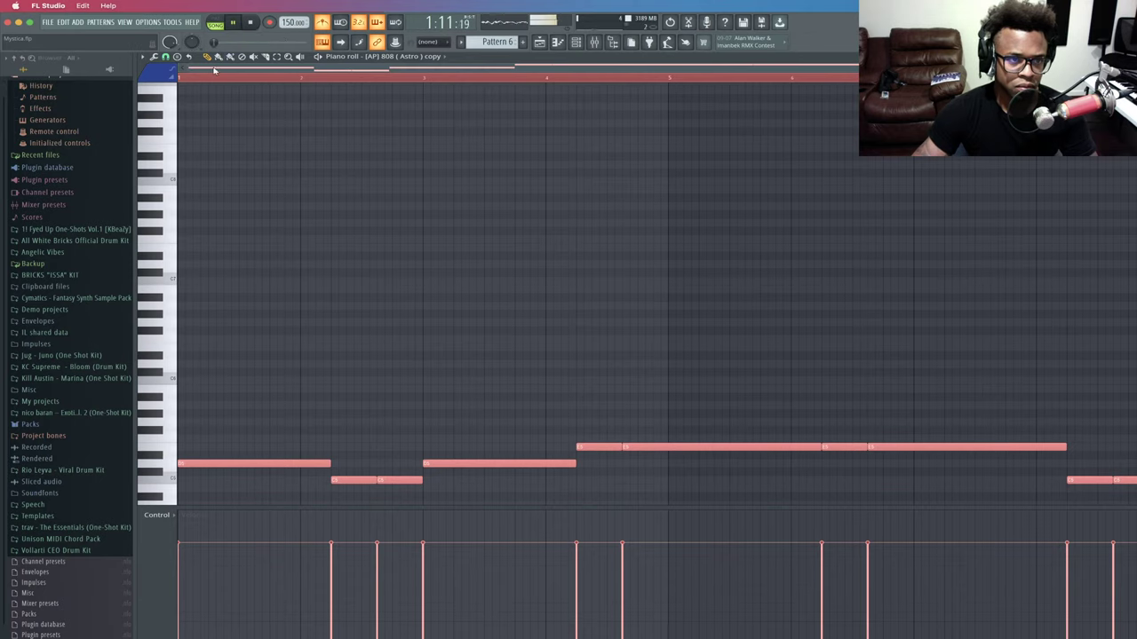
Clear the time selection in the playlist and add an E5 note at the start of bar 5 in the 808 pattern.
{"action": "key", "text": "F5"}
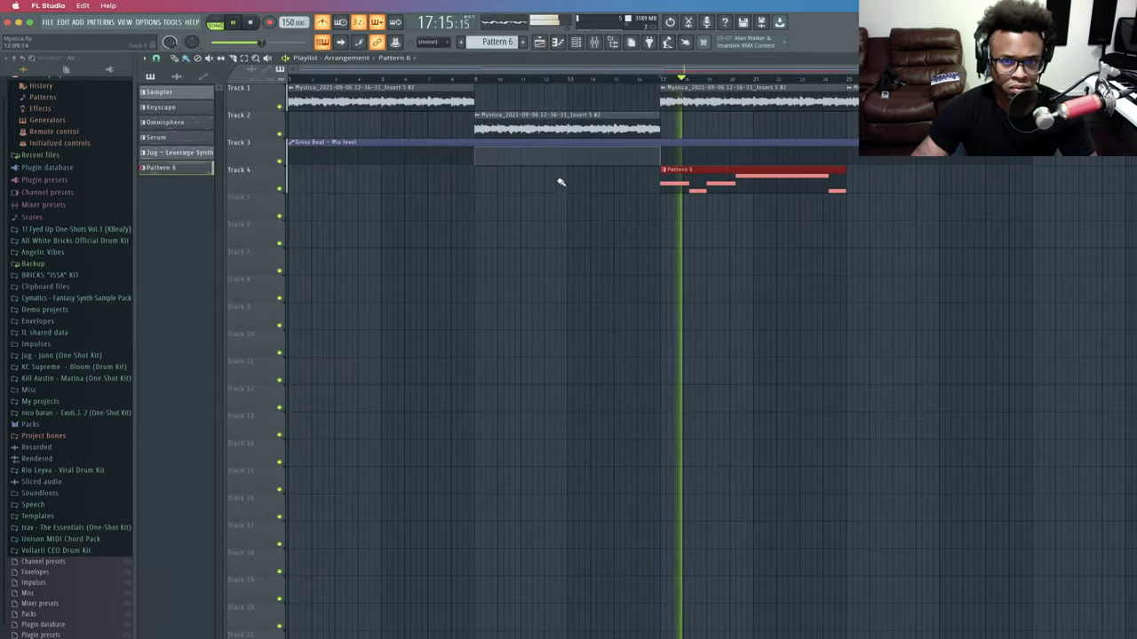
{"action": "left_click", "coordinate": [857, 201], "text": "super"}
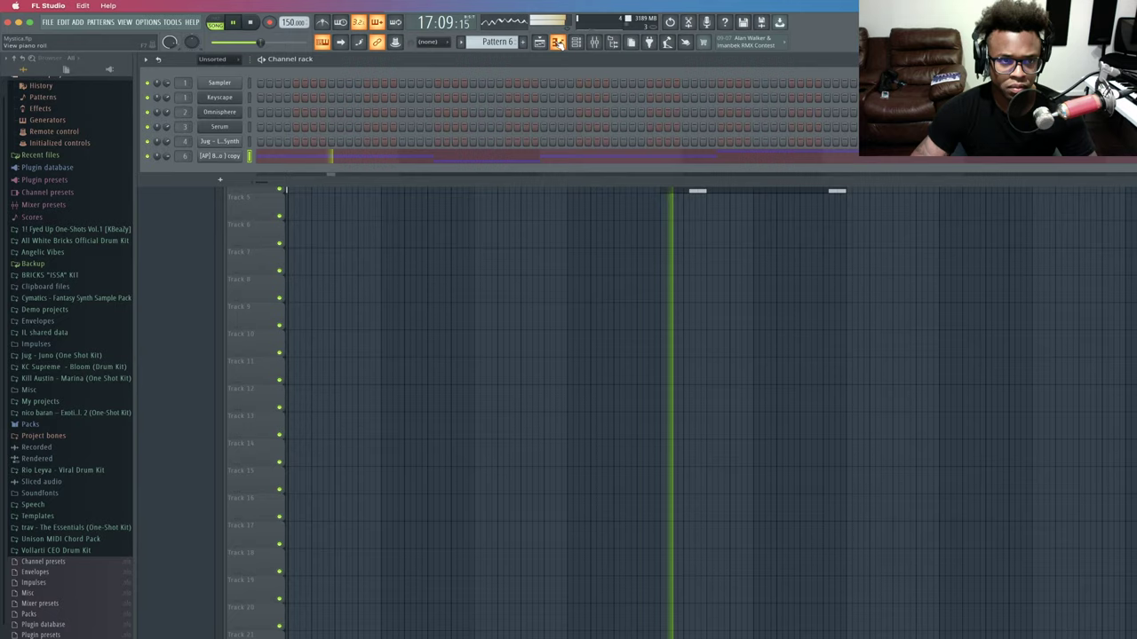
{"action": "key", "text": "F7"}
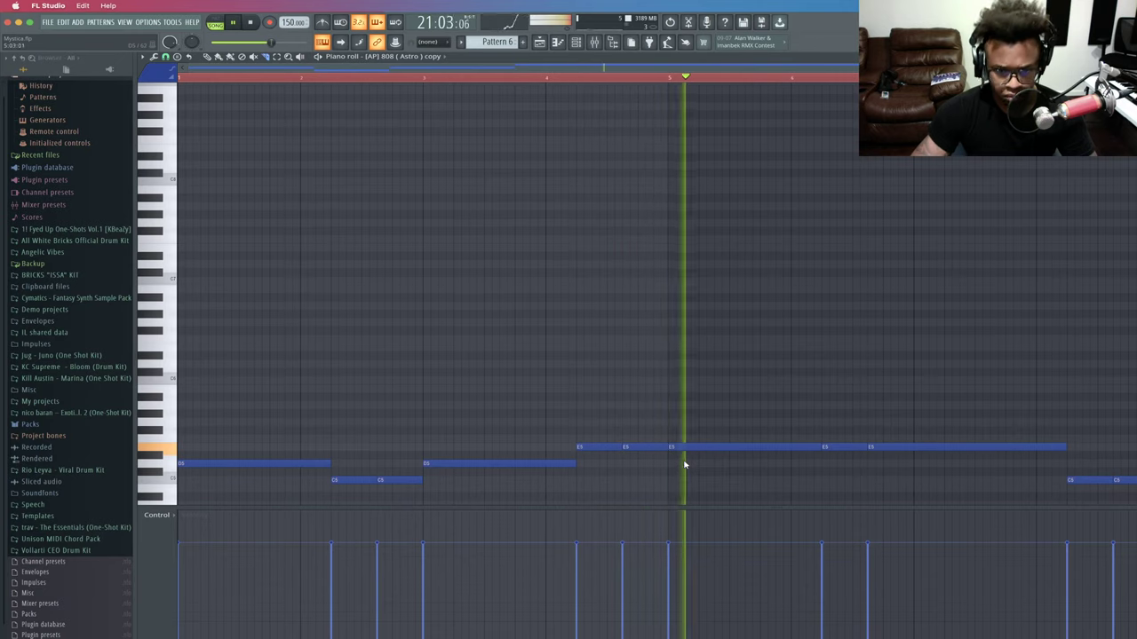
{"action": "key", "text": "space"}
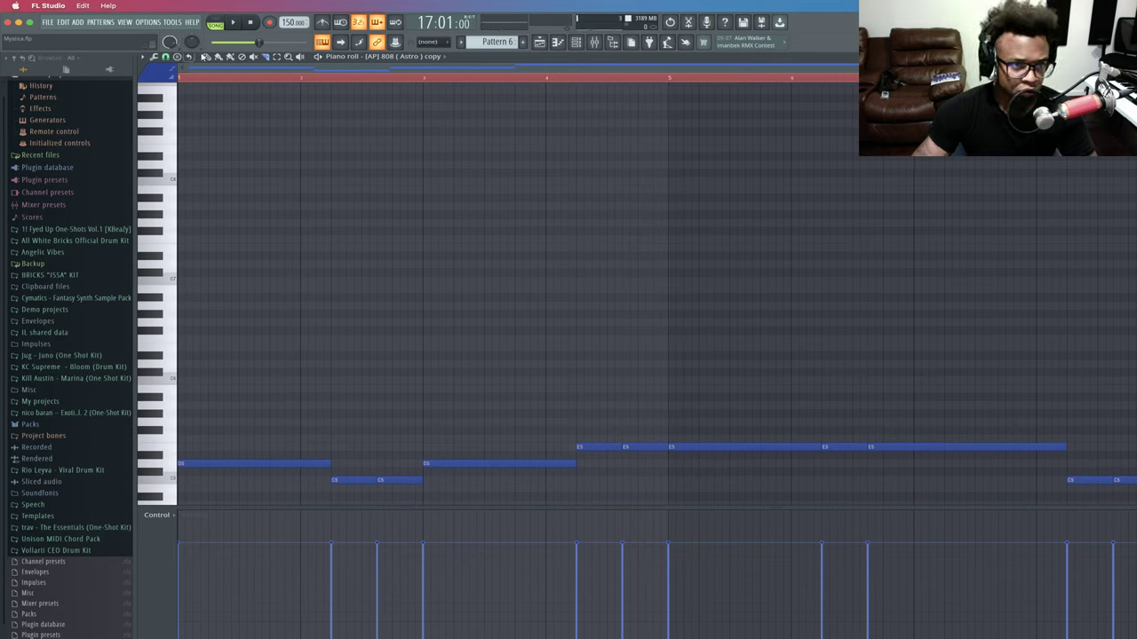
Transpose all the 808 notes up two octaves and raise the note at bar 5 to F#7.
{"action": "key", "text": "ctrl+a"}
{"action": "key", "text": "ctrl+Up"}
{"action": "key", "text": "ctrl+Up"}
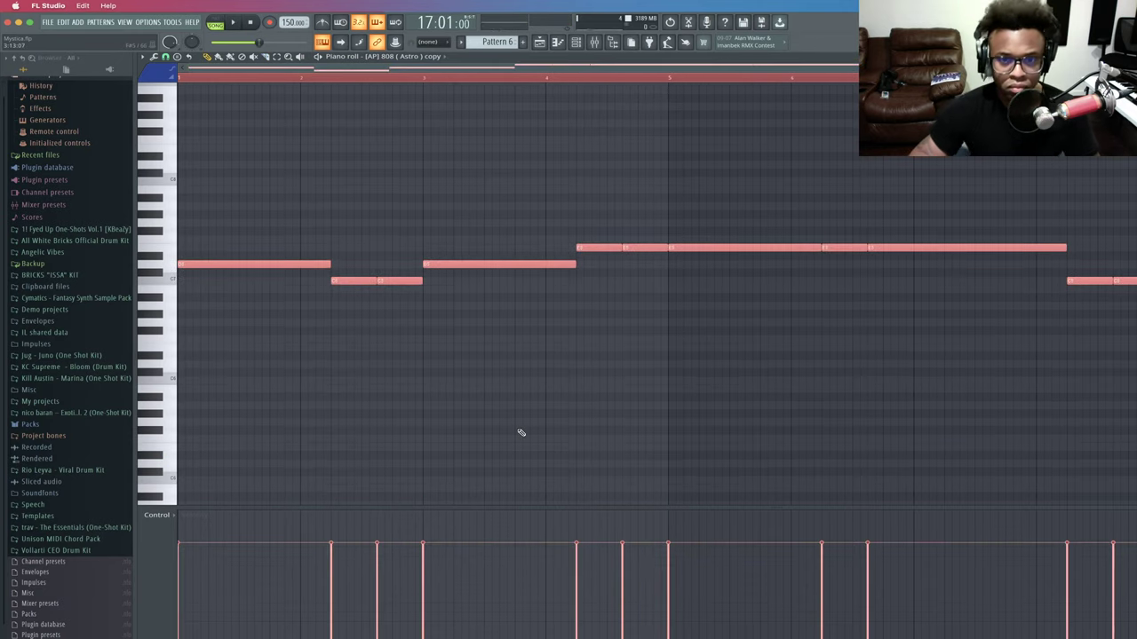
{"action": "key", "text": "ctrl+d"}
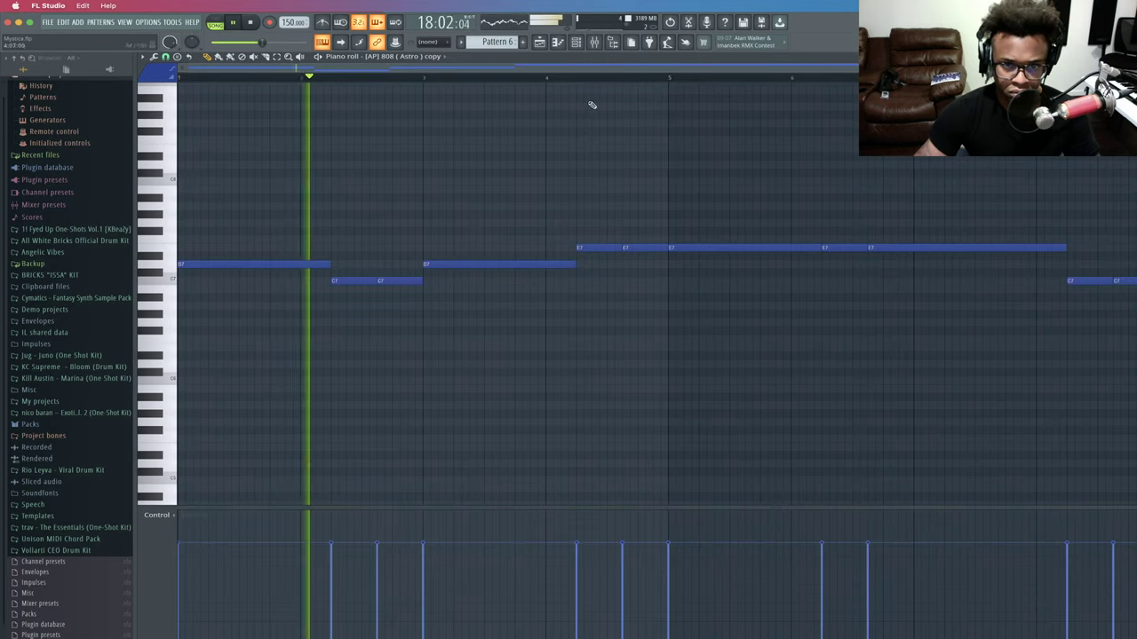
{"action": "left_click", "coordinate": [579, 78]}
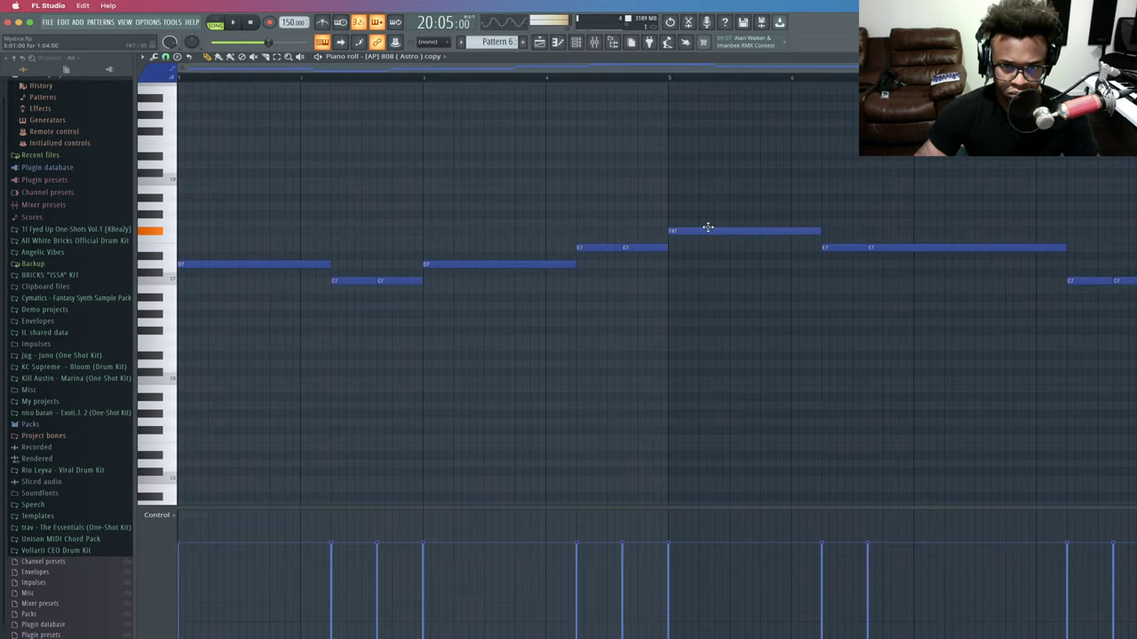
Lower the note at bar 5 to F and transpose all the 808 notes in Pattern 6 down two octaves.
{"action": "key", "text": "ctrl+a"}
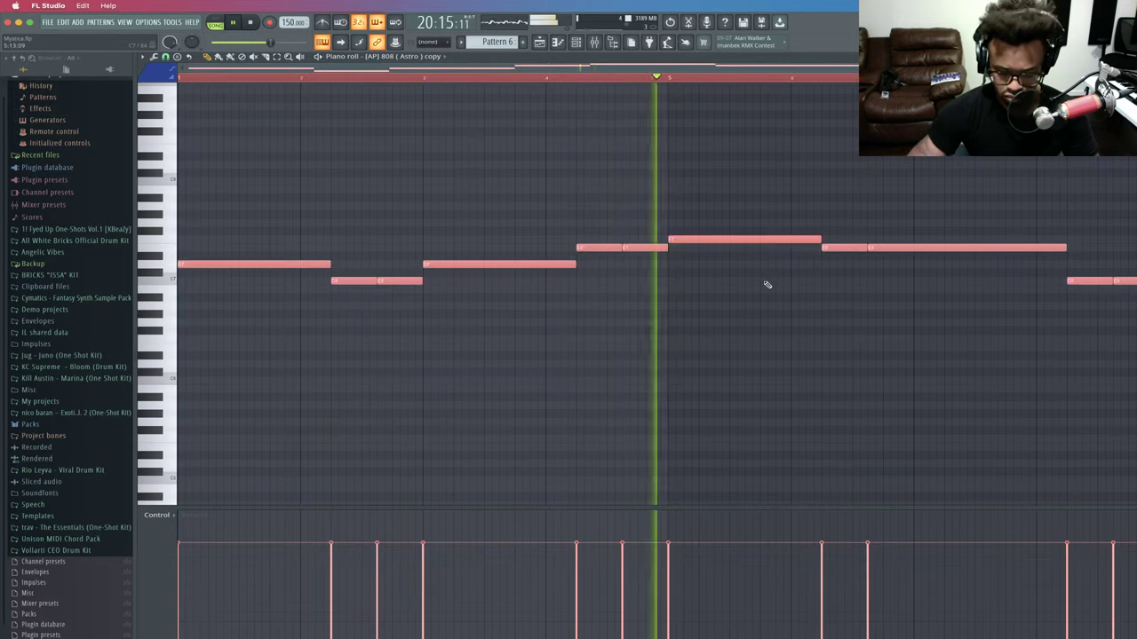
{"action": "key", "text": "ctrl+Down"}
{"action": "key", "text": "ctrl+Down"}
{"action": "key", "text": "space"}
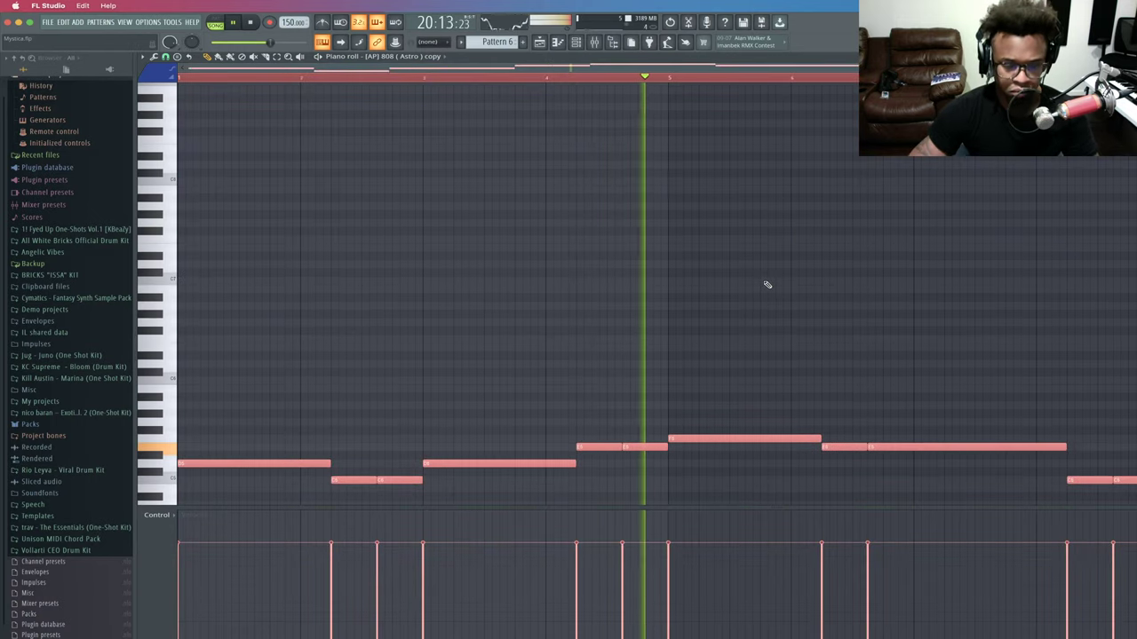
{"action": "key", "text": "space"}
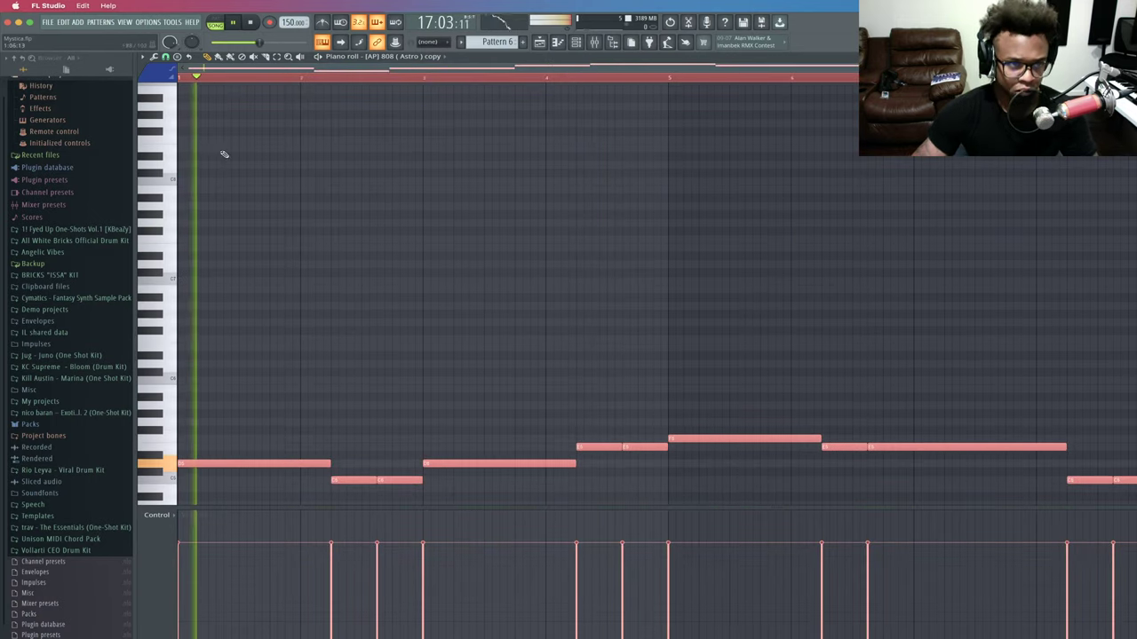
{"action": "key", "text": "ctrl+d"}
{"action": "key", "text": "ctrl+Up"}
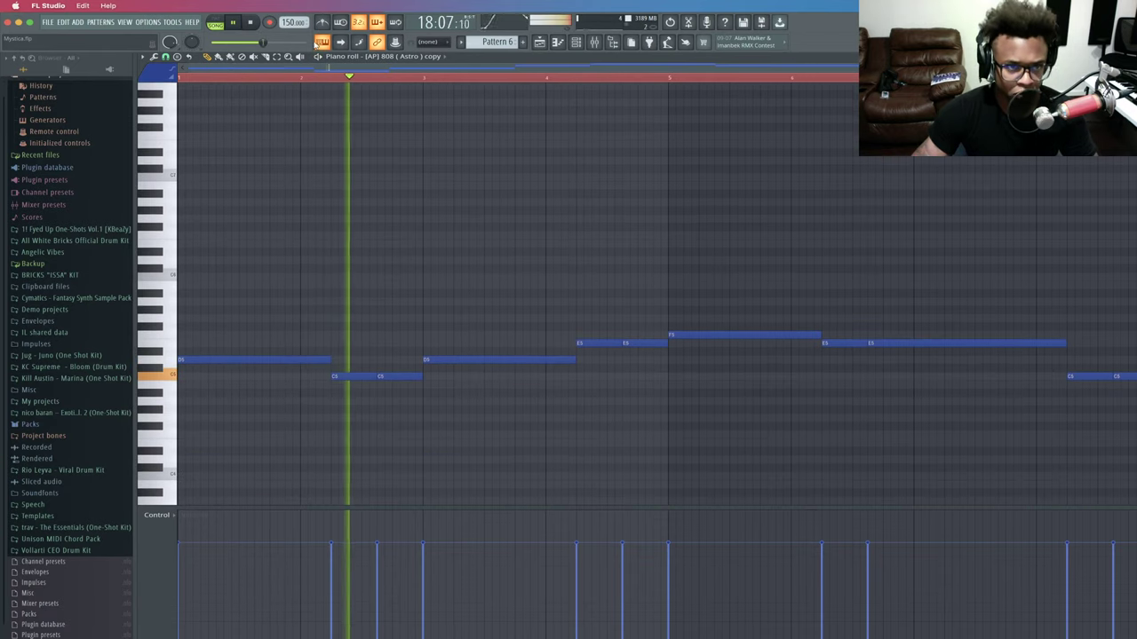
Show the channel rack and audition the [AP] and [TECK] samples in the Vollarti CEO Drum Kit's Hi Hats folder.
{"action": "left_click", "coordinate": [321, 42]}
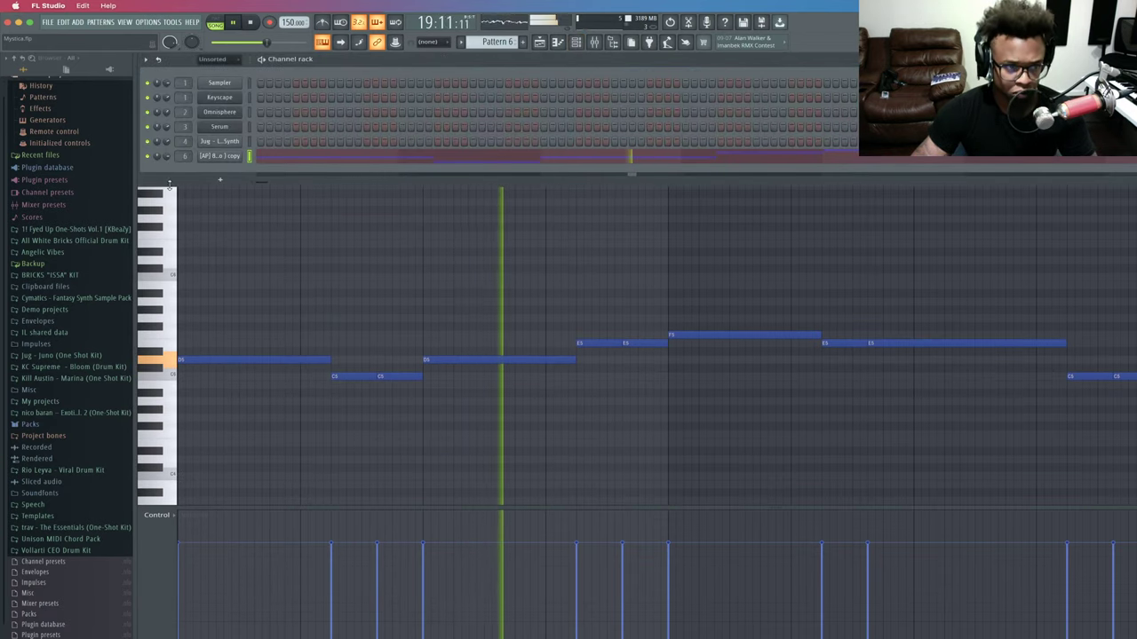
{"action": "left_click", "coordinate": [53, 551]}
{"action": "left_click", "coordinate": [54, 562]}
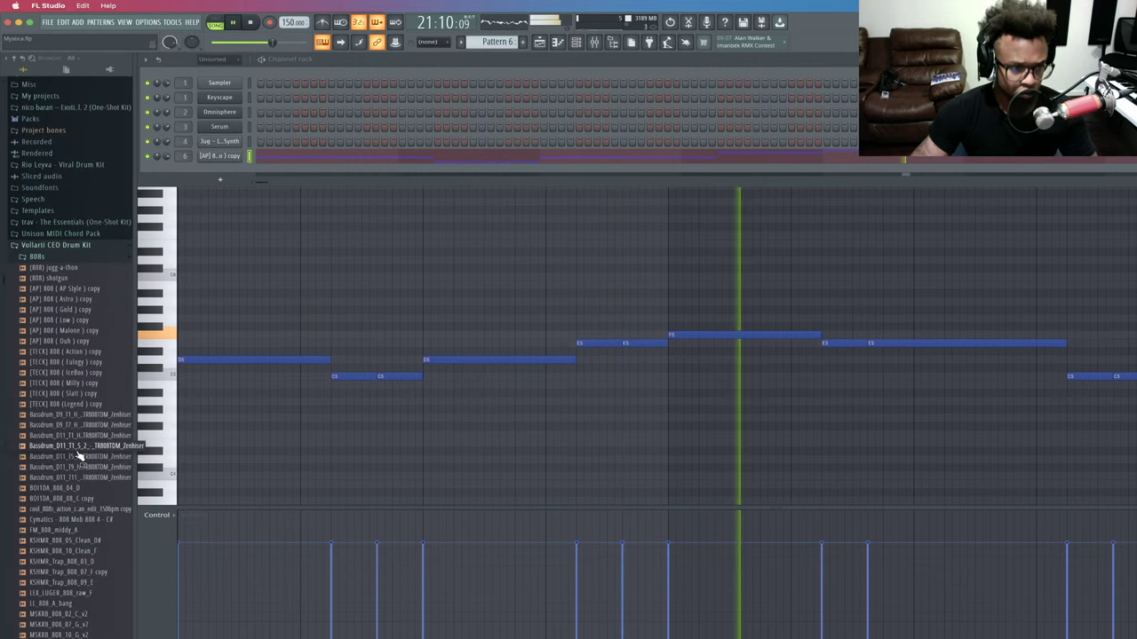
{"action": "left_click", "coordinate": [37, 256]}
{"action": "left_click", "coordinate": [40, 367]}
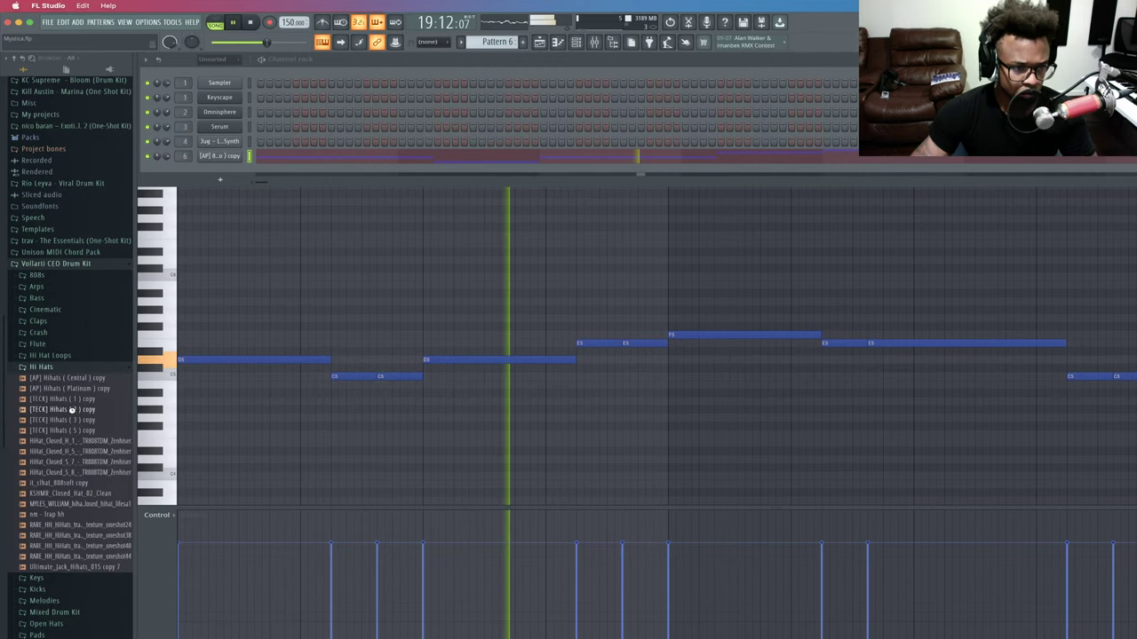
{"action": "left_click", "coordinate": [73, 410]}
{"action": "left_click", "coordinate": [80, 399]}
{"action": "left_click", "coordinate": [79, 380]}
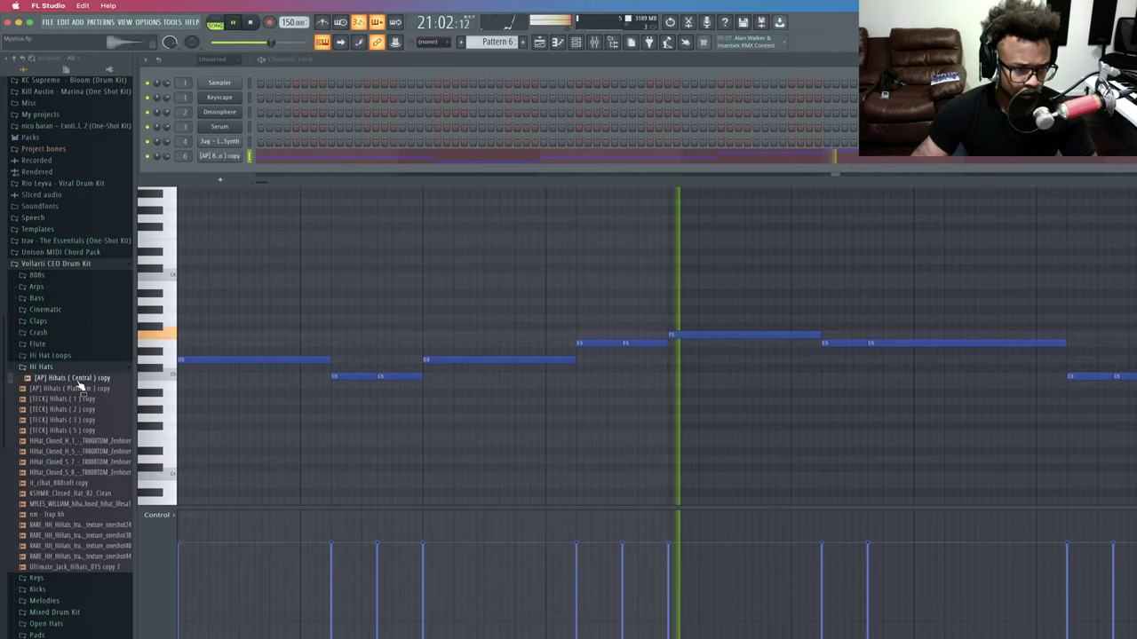
{"action": "left_click", "coordinate": [80, 399]}
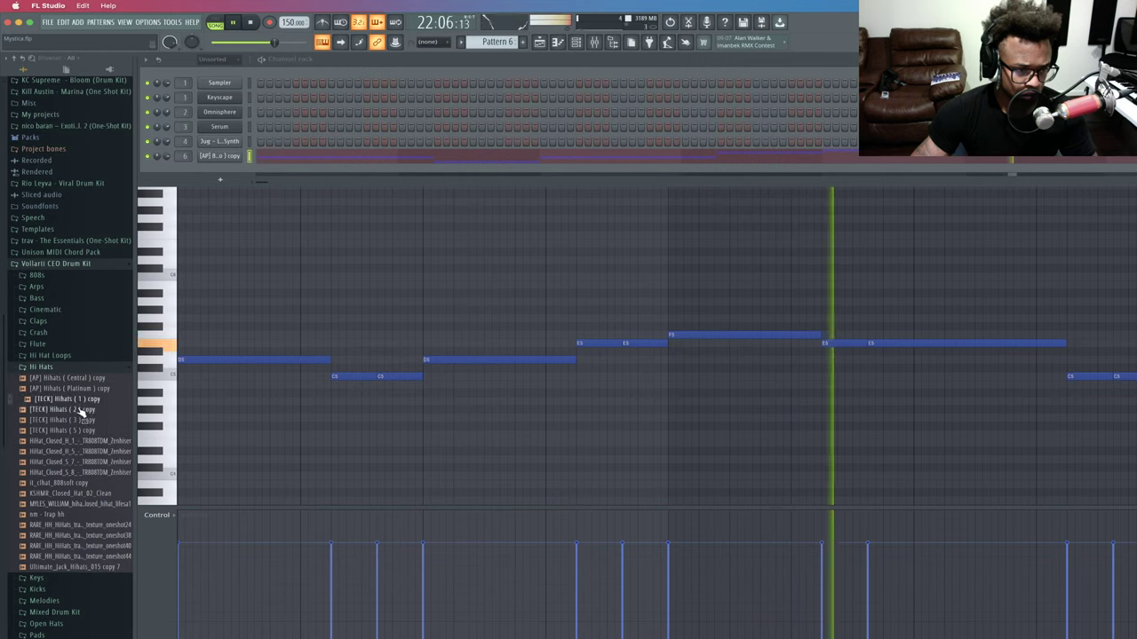
Add [TECK] Hihats ( 2 ) copy as a new channel in Pattern 6 and fill every second step.
{"action": "left_click_drag", "start_coordinate": [78, 415], "coordinate": [212, 170]}
{"action": "right_click", "coordinate": [213, 171]}
{"action": "left_click", "coordinate": [347, 203]}
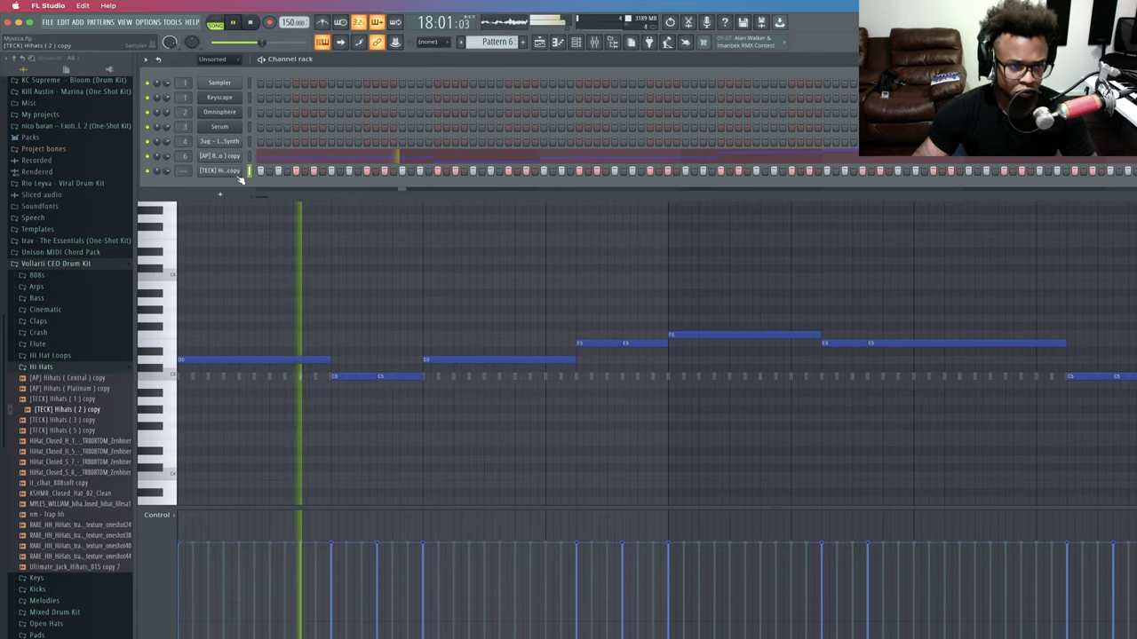
Play the arrangement into bar 17 and review how the melody, 808 and hi-hats sound together in the playlist and mixer.
{"action": "left_click", "coordinate": [577, 44]}
{"action": "left_click", "coordinate": [539, 44]}
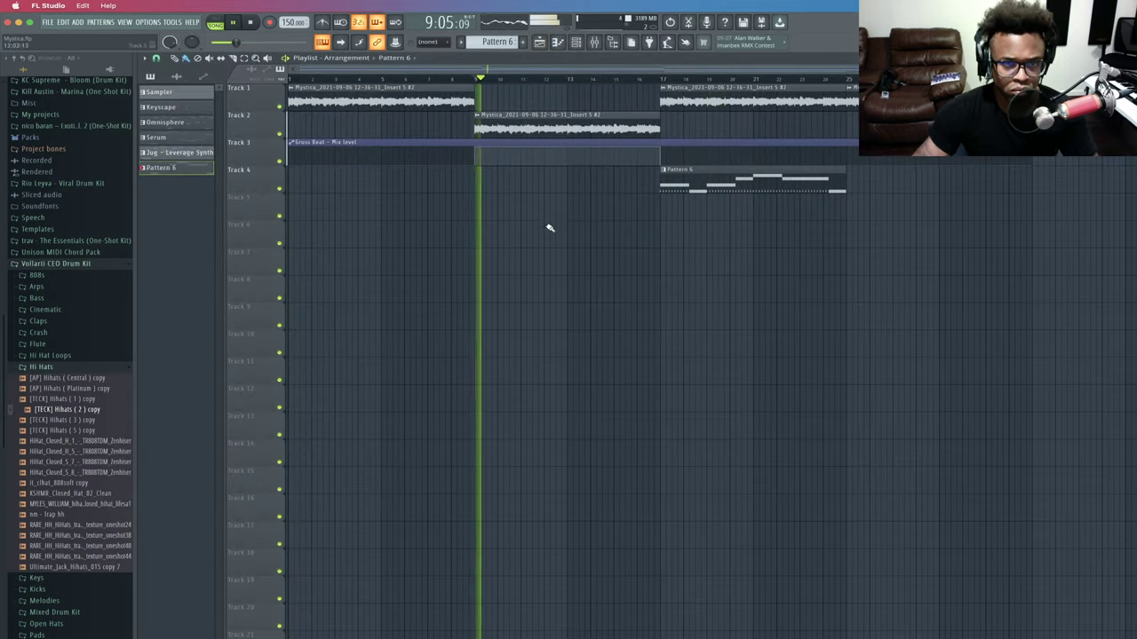
{"action": "left_click", "coordinate": [592, 80]}
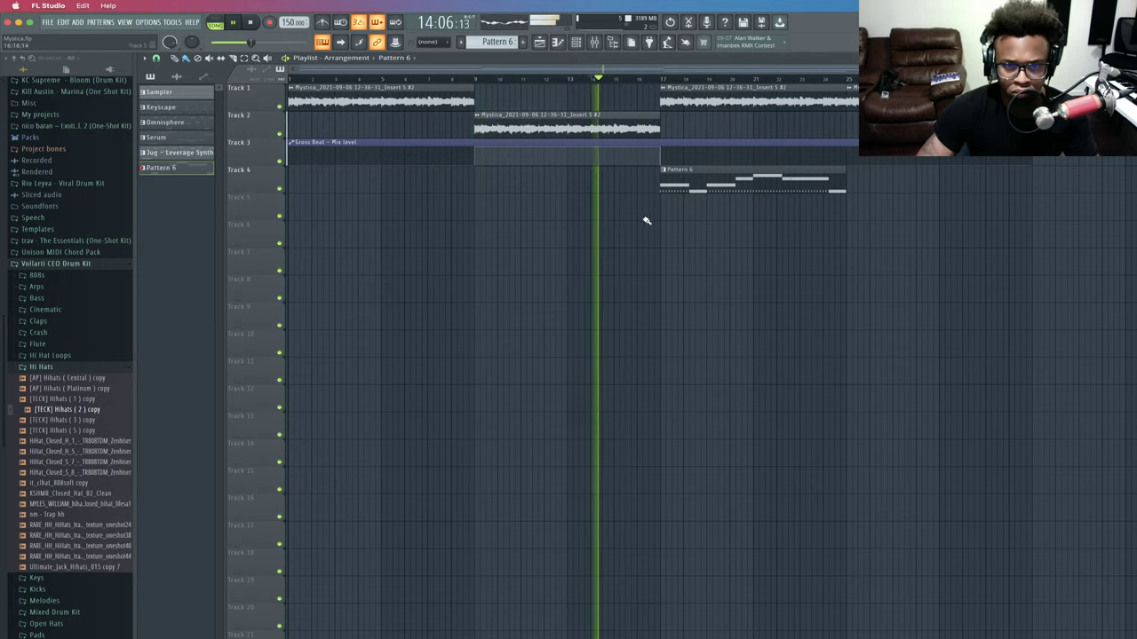
{"action": "left_click", "coordinate": [584, 48]}
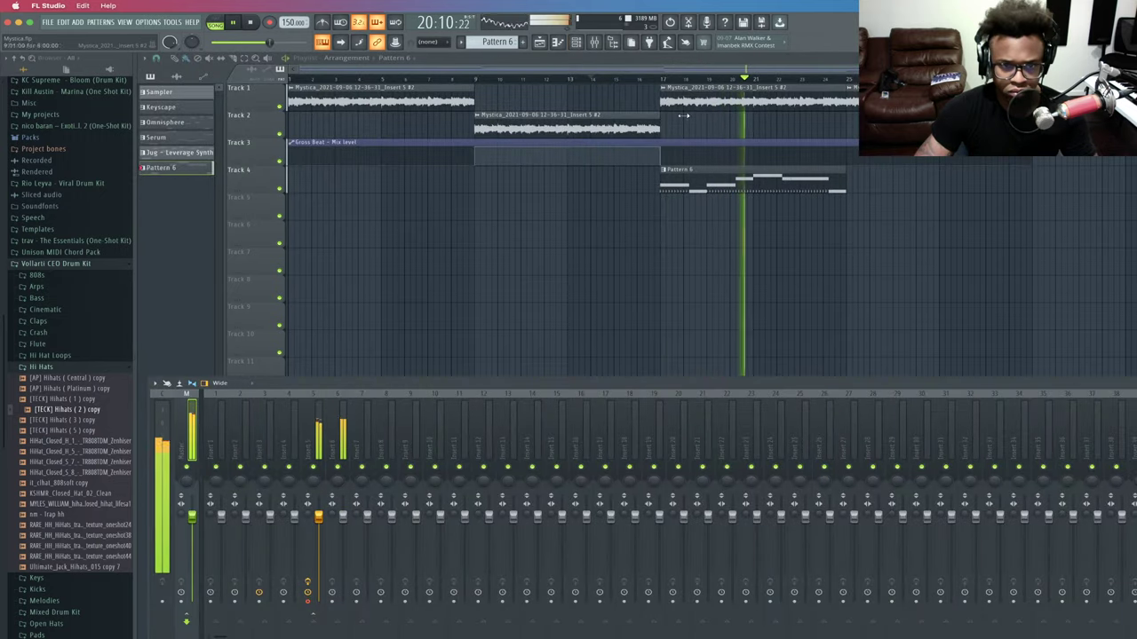
{"action": "left_click", "coordinate": [594, 41]}
{"action": "left_click", "coordinate": [575, 42]}
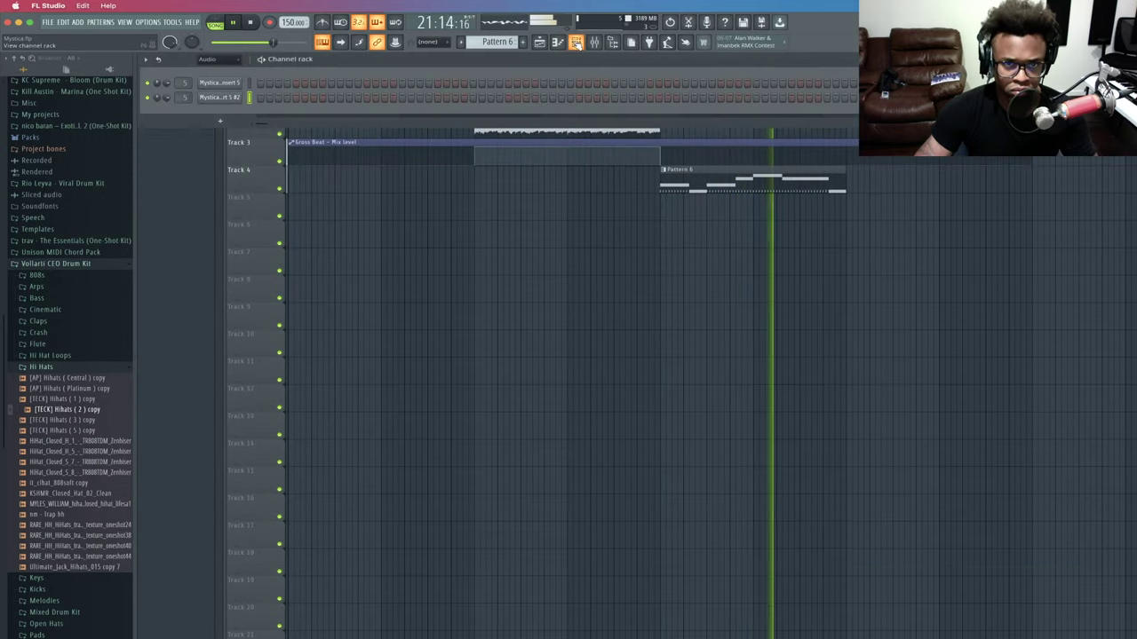
{"action": "left_click", "coordinate": [594, 42]}
{"action": "key", "text": "space"}
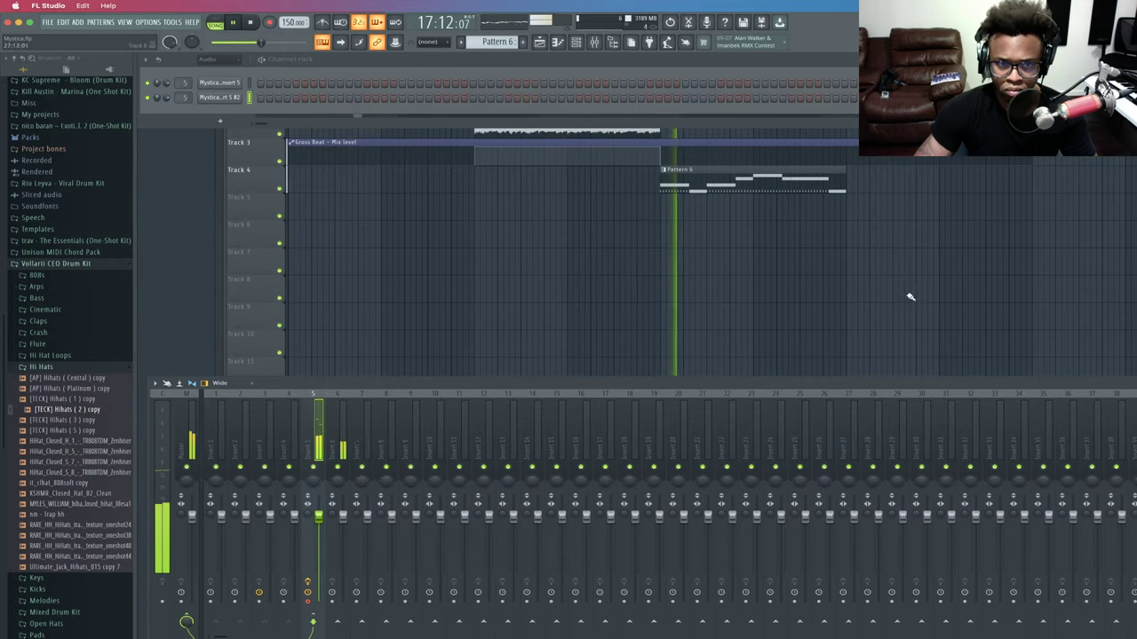
{"action": "key", "text": "F5"}
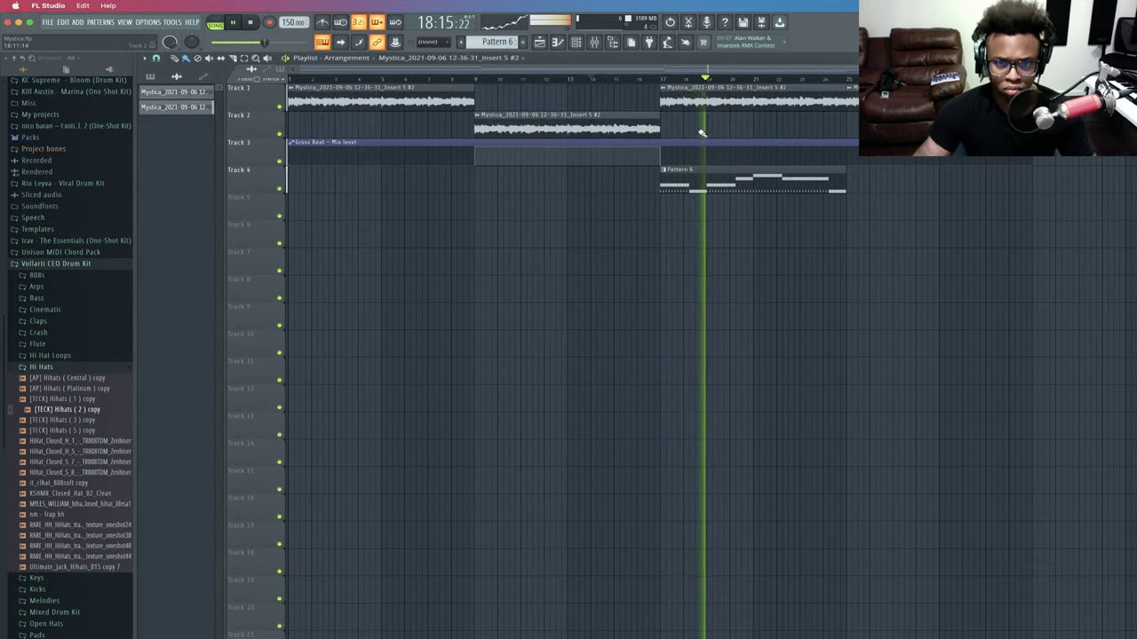
{"action": "left_click", "coordinate": [664, 81]}
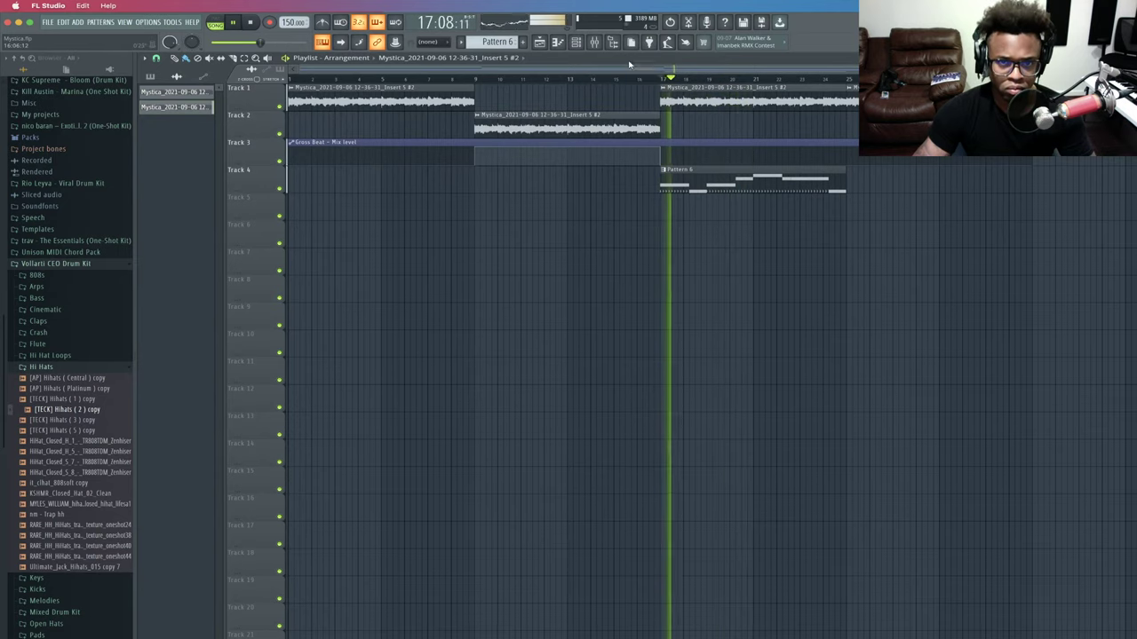
Add a second Gross Beat to mixer Insert 5 and load the Nick Mira - Flux (Gross Beat Bank) preset after trying Momentary's 1/8 Repeat.
{"action": "key", "text": "F9"}
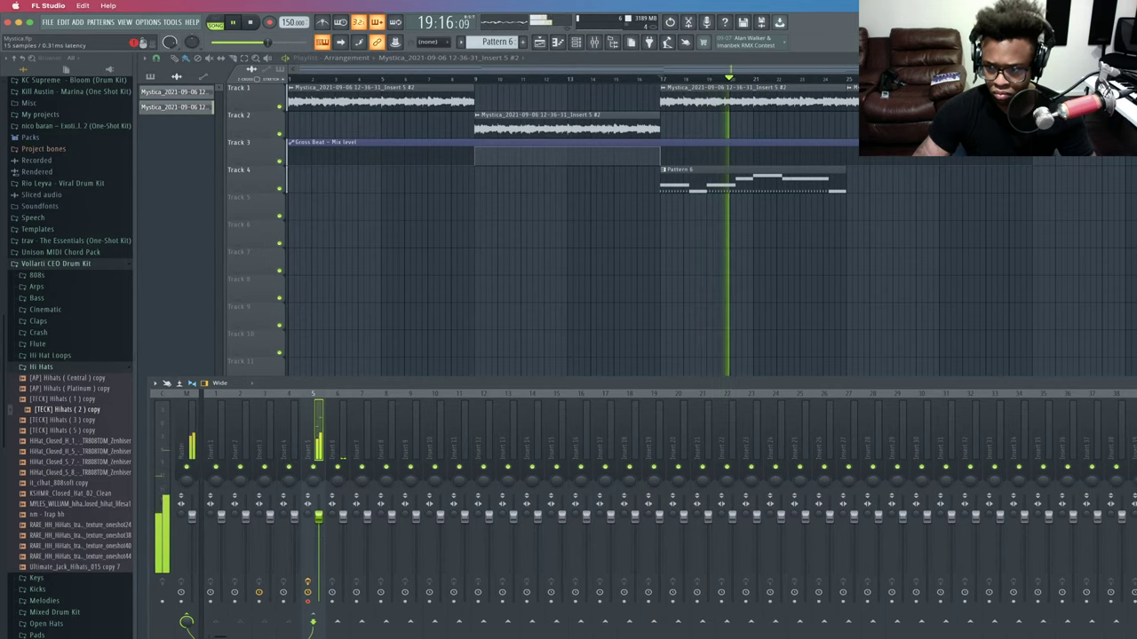
{"action": "left_click", "coordinate": [1133, 428]}
{"action": "key", "text": "space"}
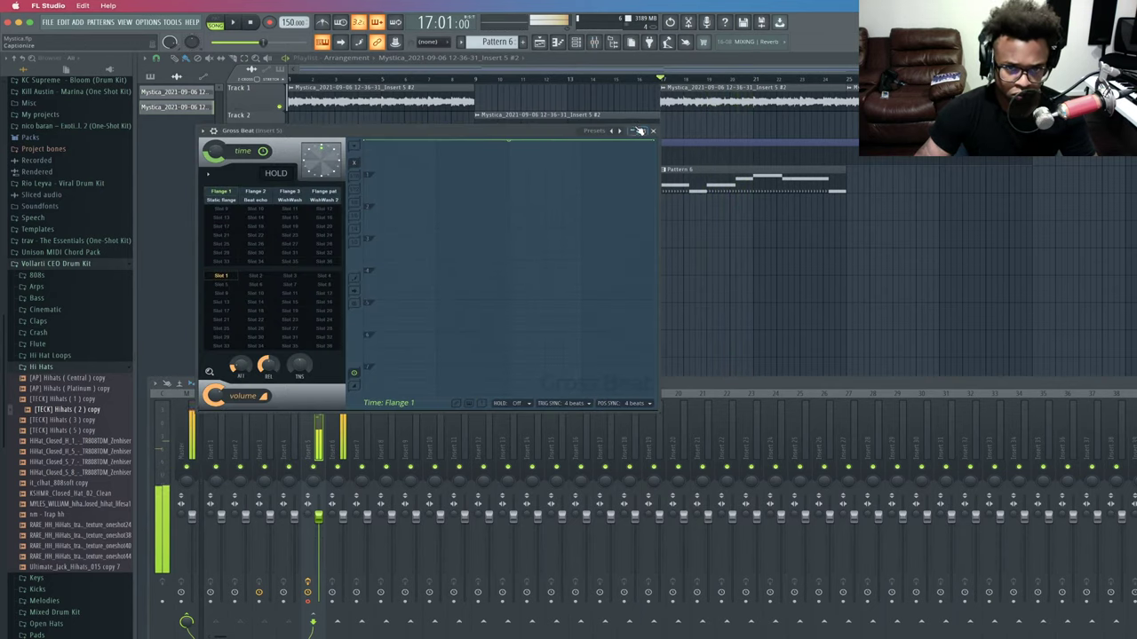
{"action": "left_click", "coordinate": [625, 132]}
{"action": "left_click", "coordinate": [256, 209]}
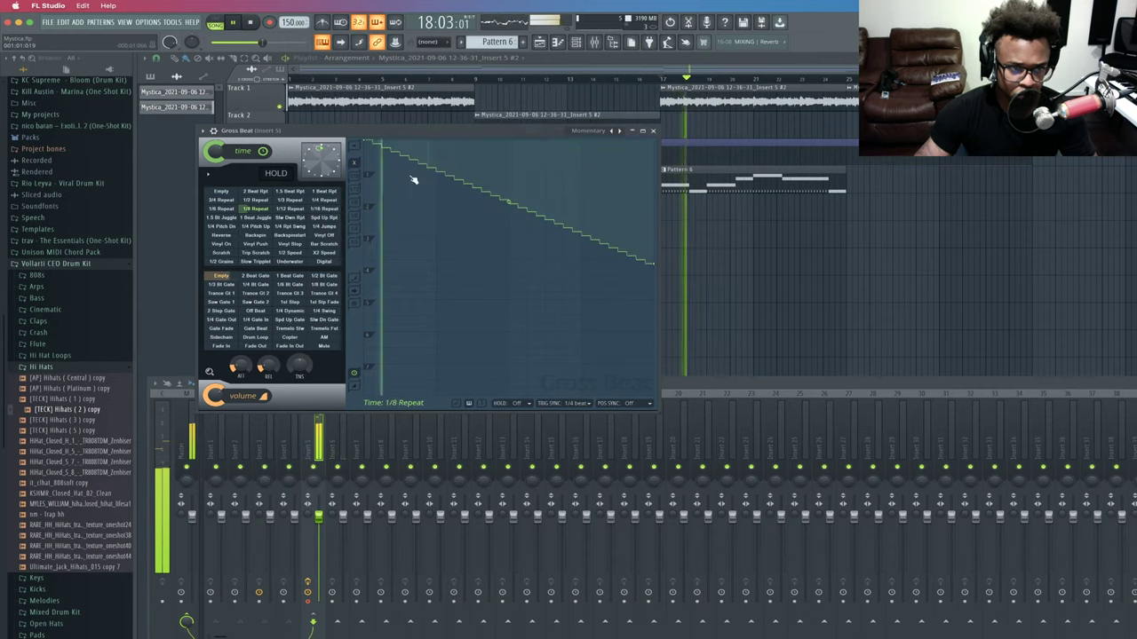
{"action": "left_click", "coordinate": [619, 131]}
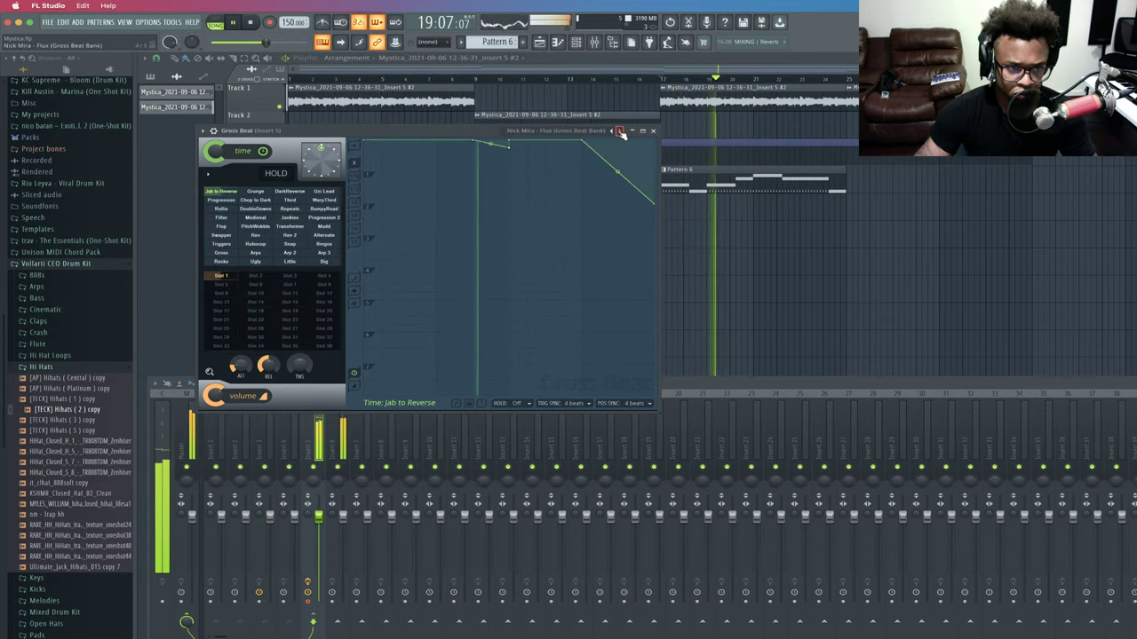
Audition the Junkies, Repeats, Uzi Lead and DarkReverse time slots, settle on Progression 2, and replay from just before bar 17.
{"action": "left_click", "coordinate": [288, 217]}
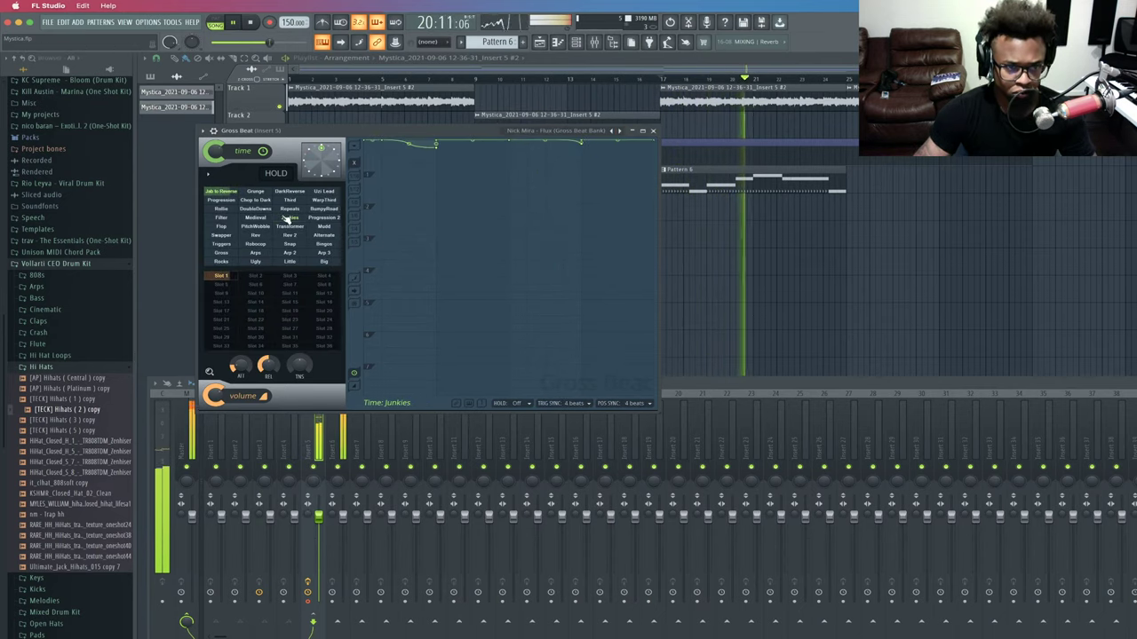
{"action": "left_click", "coordinate": [296, 210]}
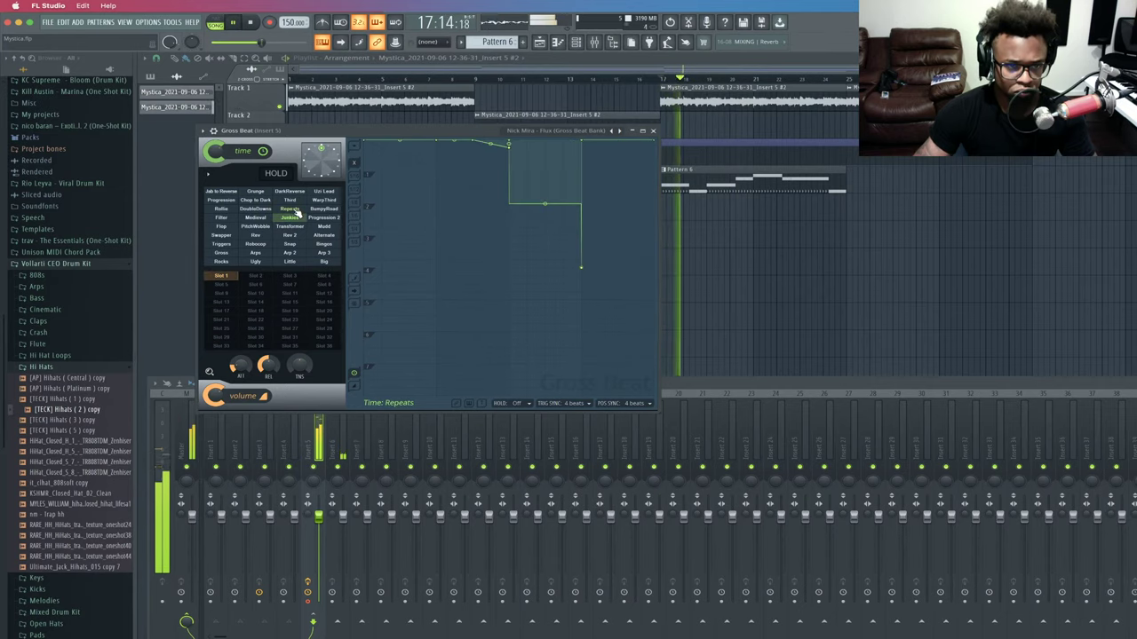
{"action": "left_click", "coordinate": [323, 192]}
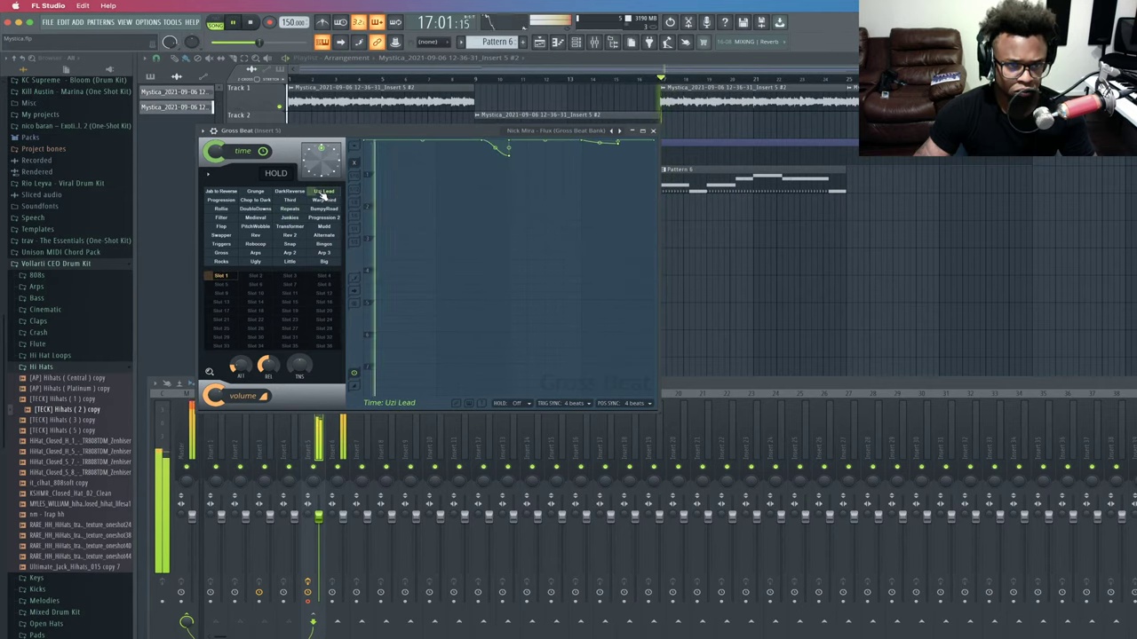
{"action": "left_click", "coordinate": [290, 192]}
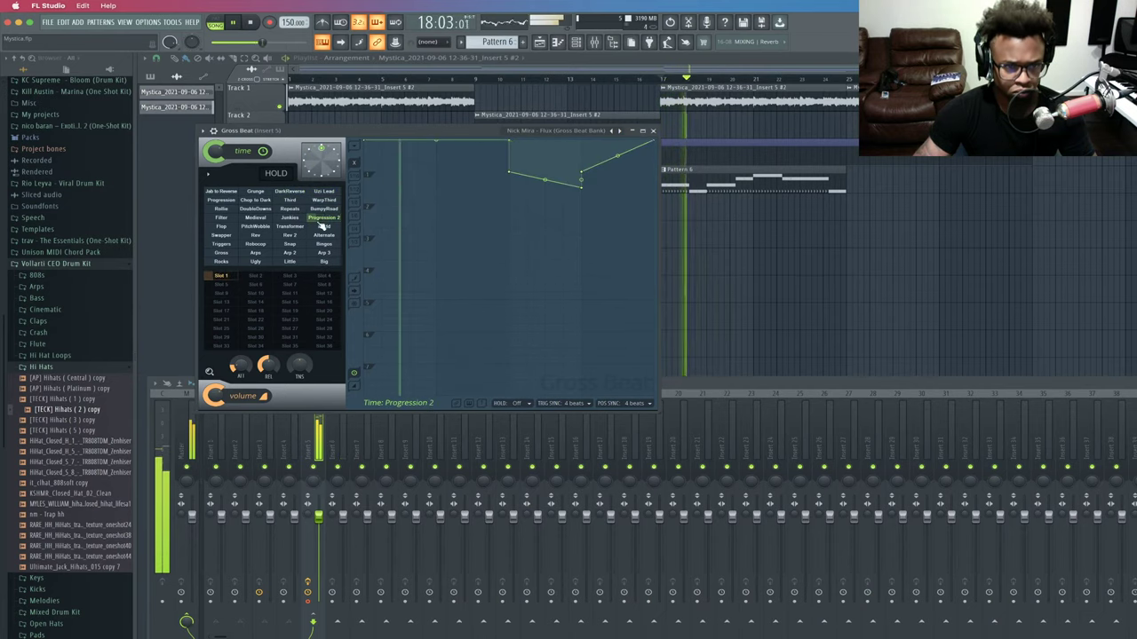
{"action": "left_click", "coordinate": [653, 131]}
{"action": "left_click", "coordinate": [647, 82]}
{"action": "key", "text": "F9"}
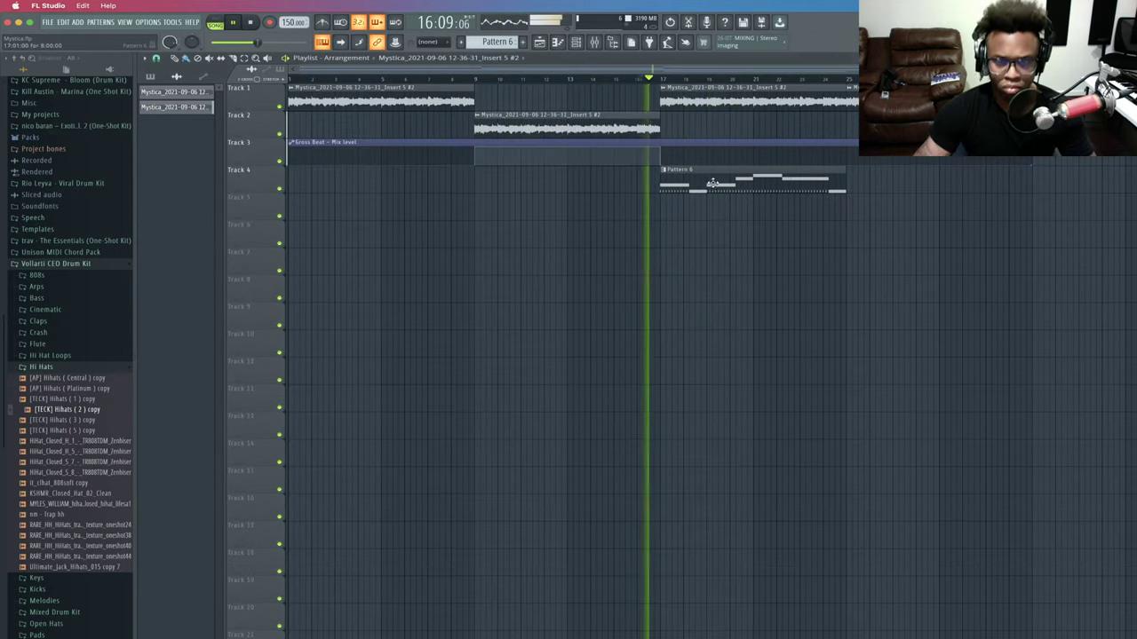
Create a second Gross Beat mix level automation clip on Track 5 with a low point at bar 17, and copy its end point's value.
{"action": "left_click", "coordinate": [610, 45]}
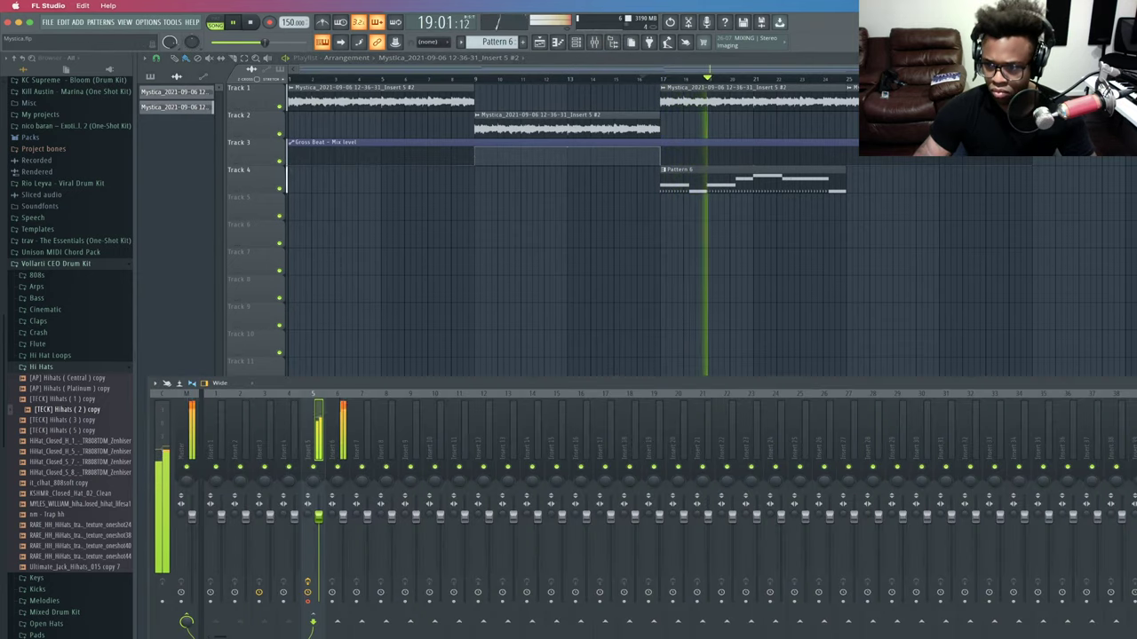
{"action": "key", "text": "F9"}
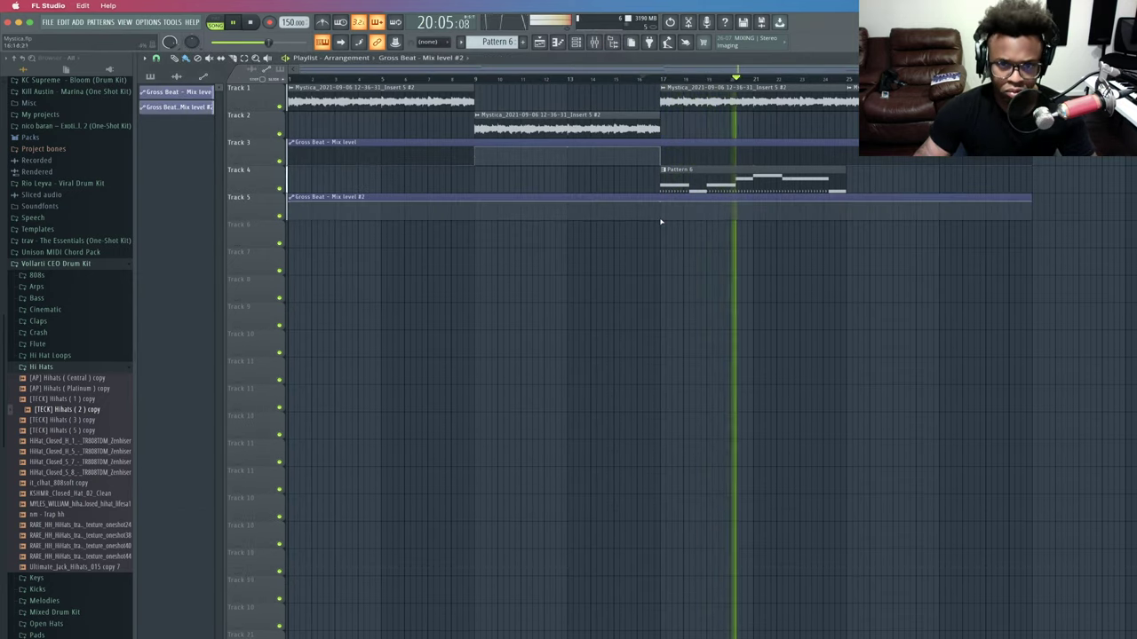
{"action": "right_click", "coordinate": [664, 218]}
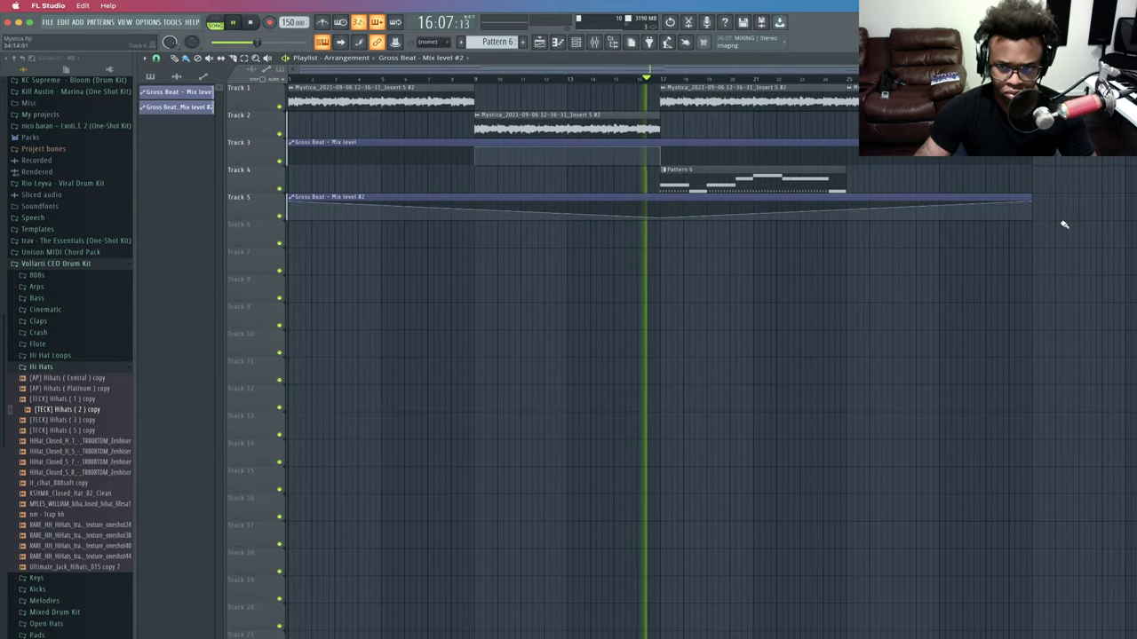
{"action": "right_click", "coordinate": [1032, 204]}
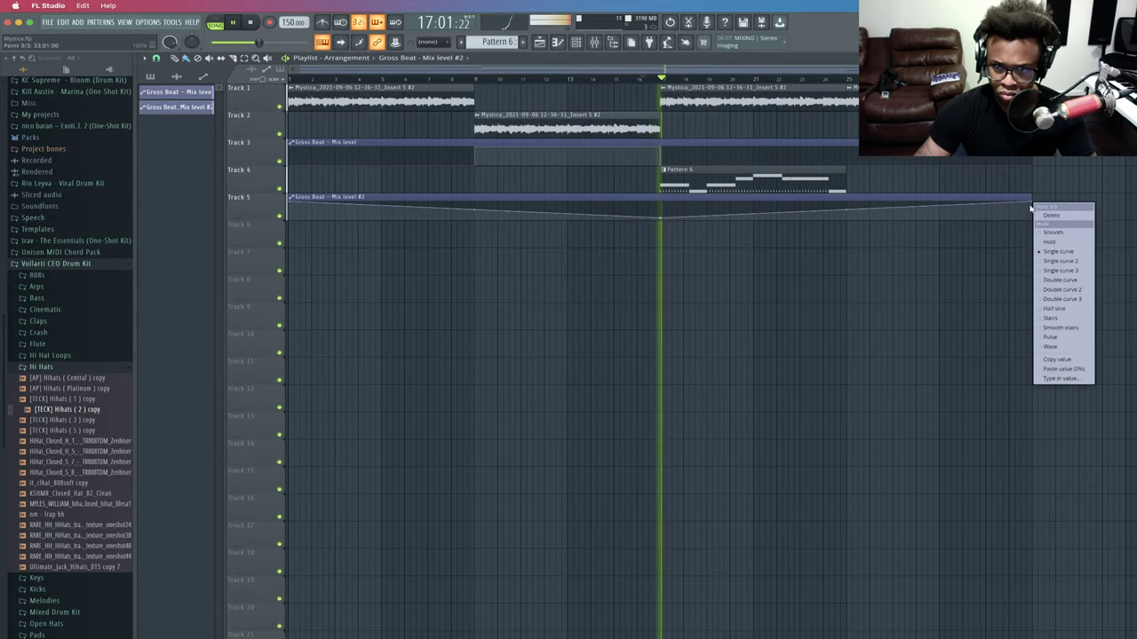
{"action": "left_click", "coordinate": [1049, 360]}
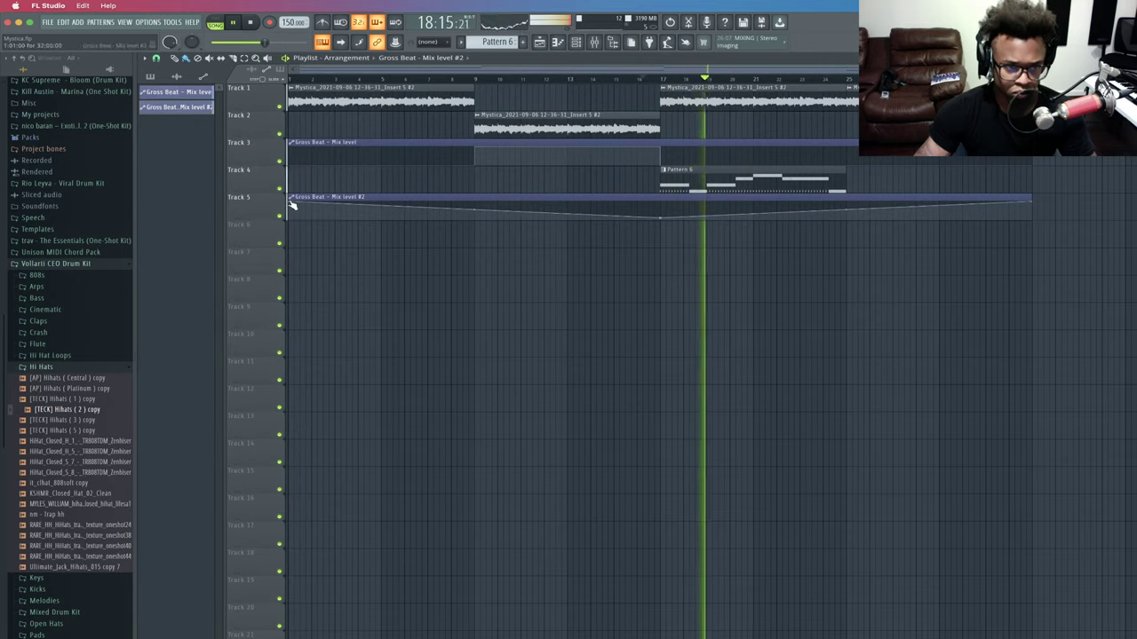
Lower the starting point of the second Gross Beat mix level automation clip to the minimum, undoing and repeating the move once.
{"action": "left_click_drag", "start_coordinate": [284, 203], "coordinate": [279, 224]}
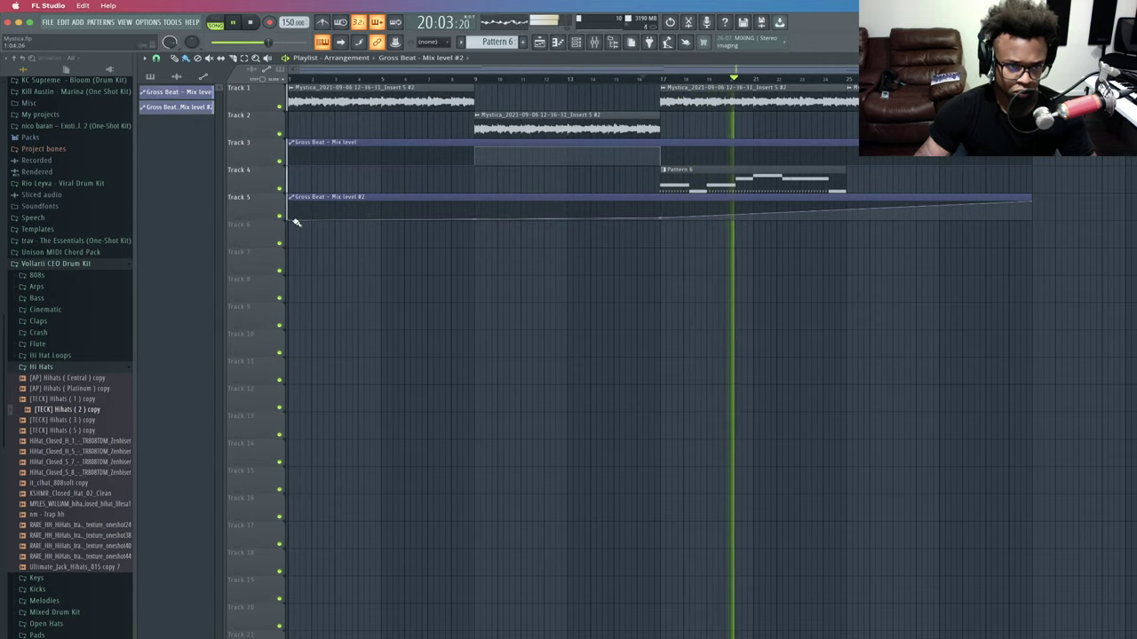
{"action": "right_click", "coordinate": [291, 220]}
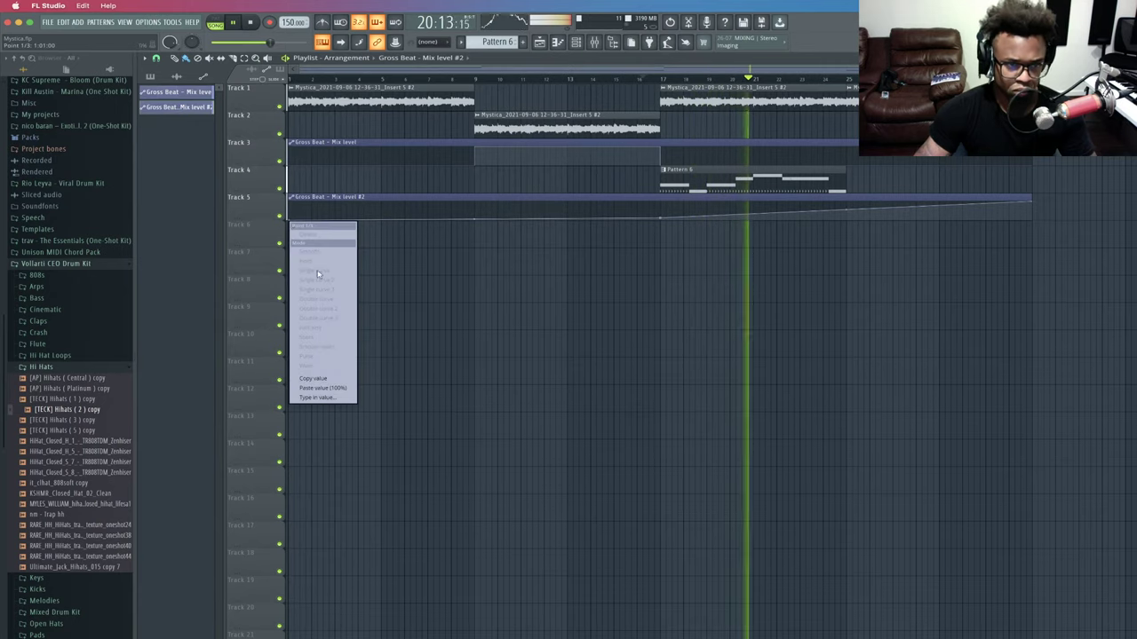
{"action": "left_click", "coordinate": [319, 377]}
{"action": "key", "text": "super+z"}
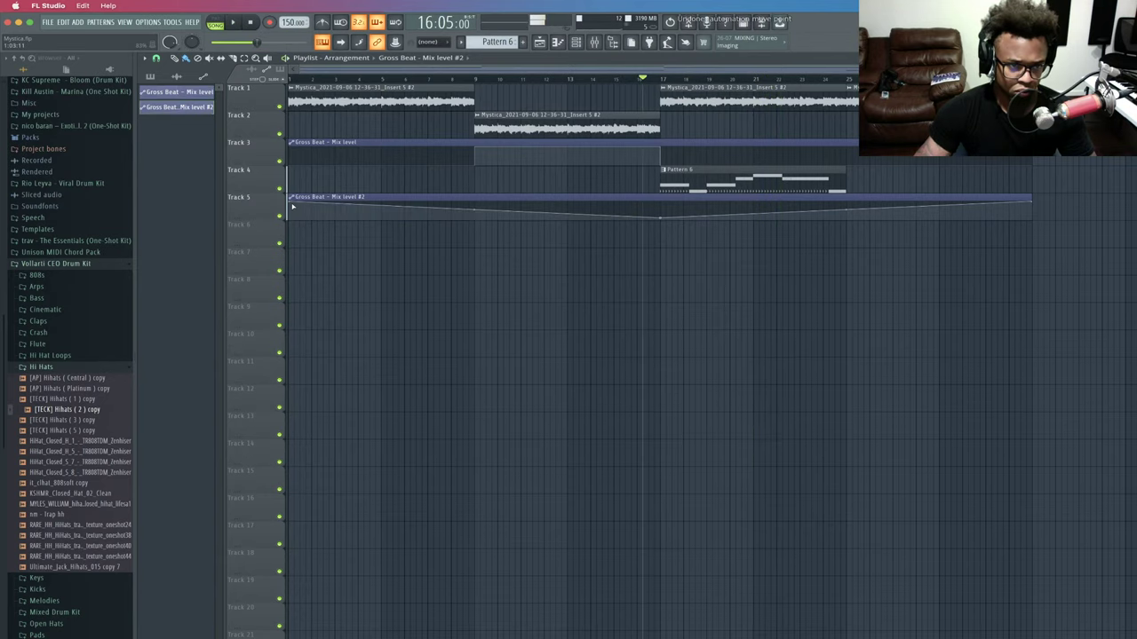
{"action": "left_click_drag", "start_coordinate": [292, 204], "coordinate": [288, 239]}
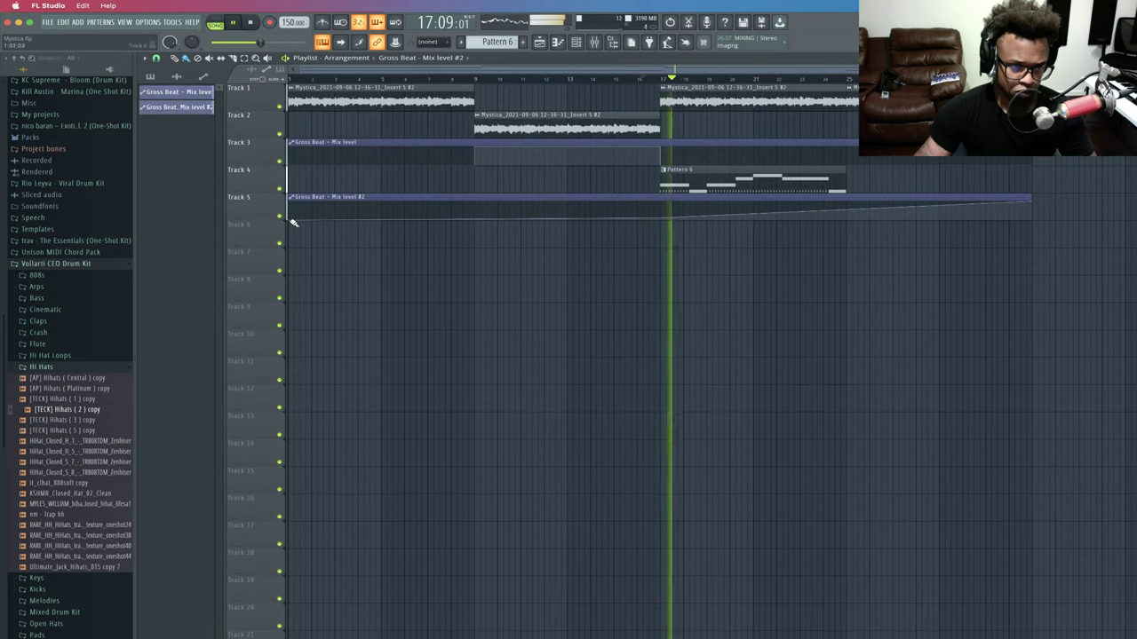
Copy the start point's value in the second Gross Beat mix level clip and paste it onto the automation point at bar 17.
{"action": "key", "text": "space"}
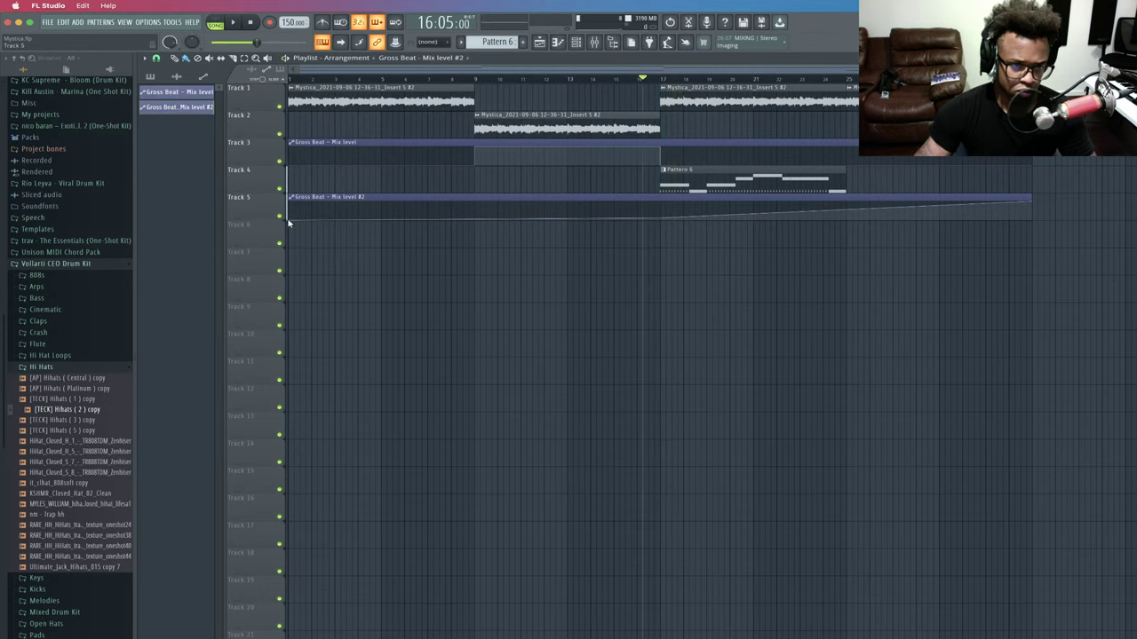
{"action": "right_click", "coordinate": [289, 223]}
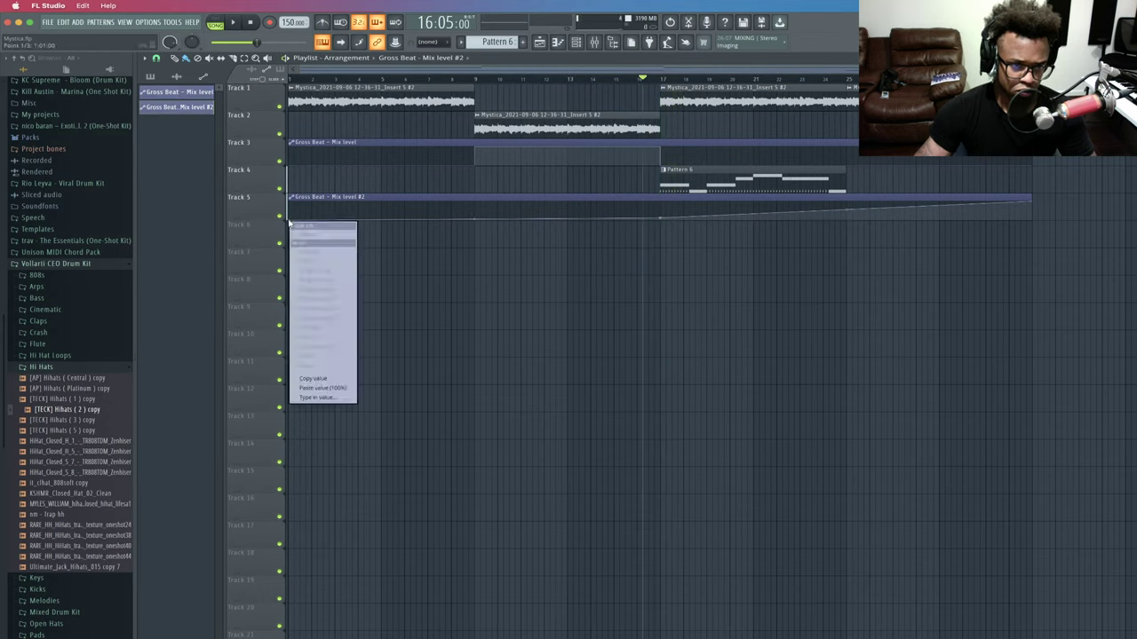
{"action": "left_click", "coordinate": [338, 379]}
{"action": "key", "text": "space"}
{"action": "key", "text": "space"}
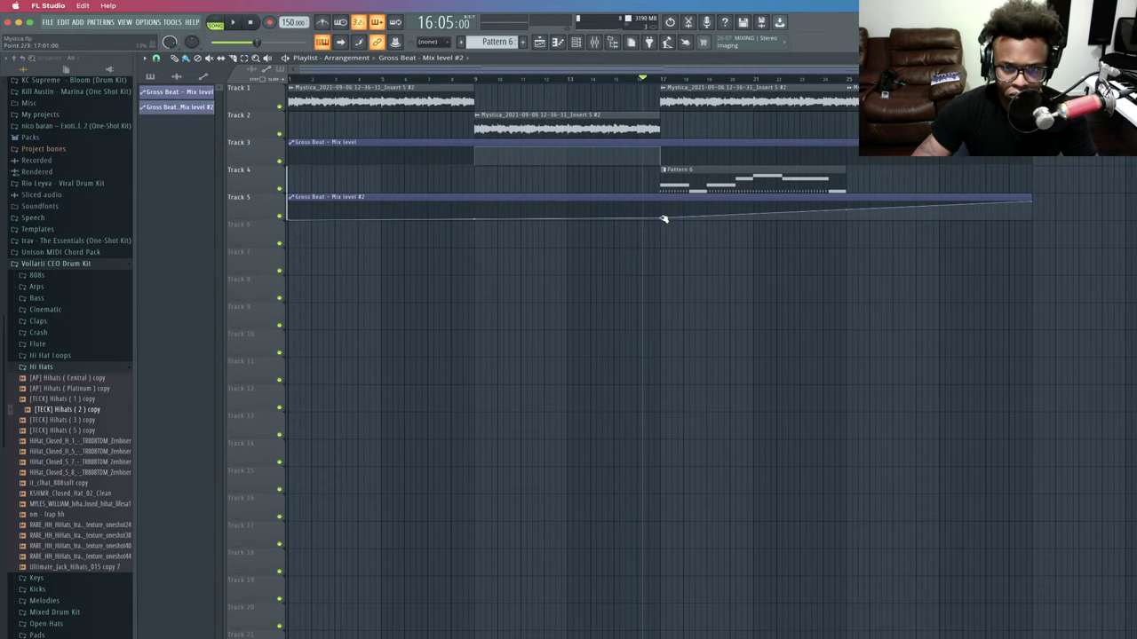
{"action": "right_click", "coordinate": [661, 218]}
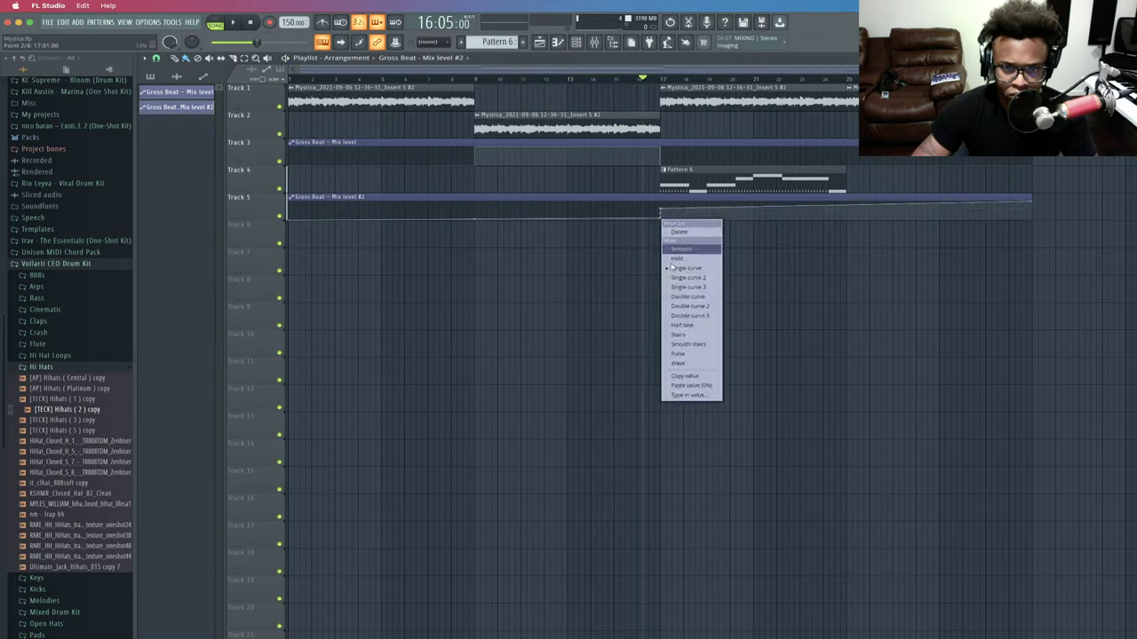
{"action": "left_click", "coordinate": [702, 386]}
{"action": "key", "text": "space"}
Paste the clip's end point value onto the upper automation point at bar 17, and move the second Gross Beat clip to Track 10.
{"action": "right_click", "coordinate": [1033, 206]}
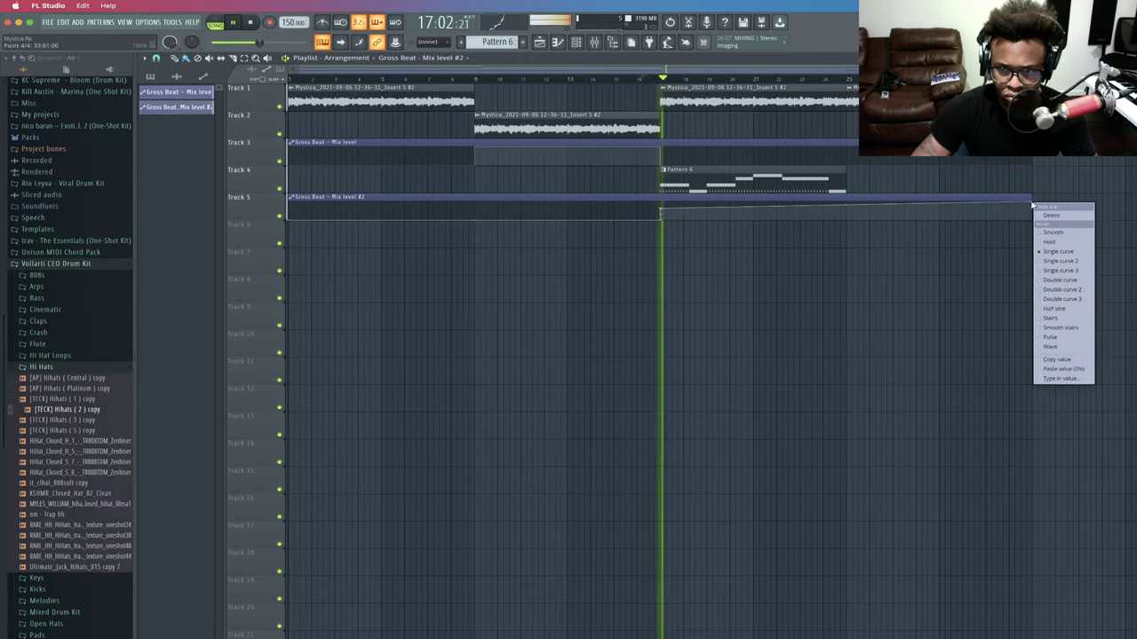
{"action": "left_click", "coordinate": [1063, 369]}
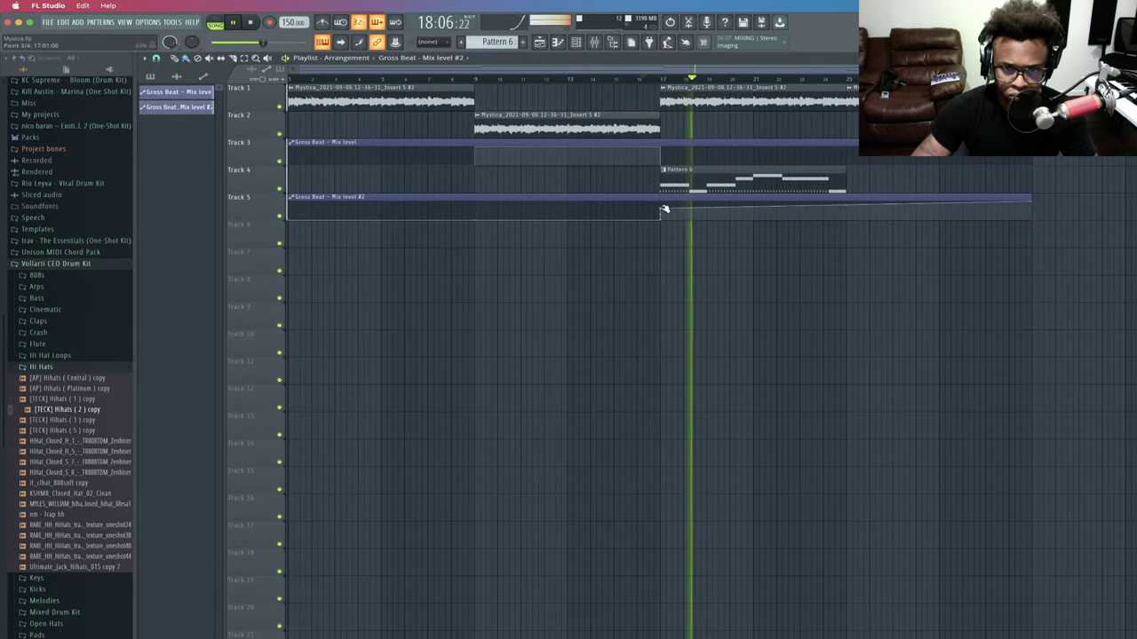
{"action": "right_click", "coordinate": [663, 209]}
{"action": "left_click", "coordinate": [706, 373]}
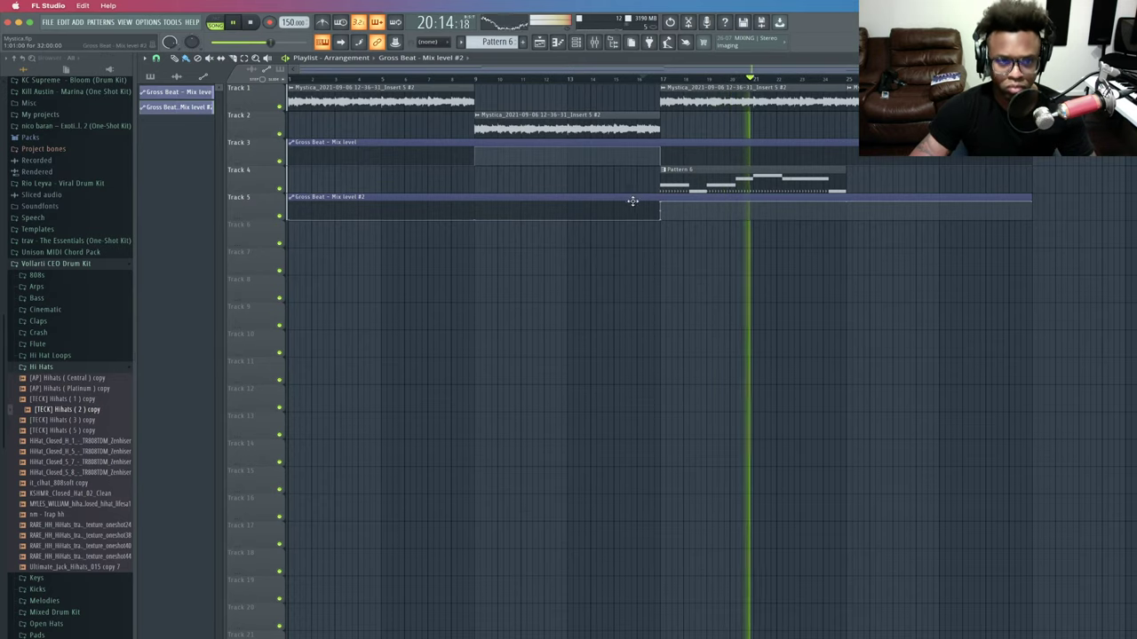
{"action": "left_click_drag", "start_coordinate": [633, 201], "coordinate": [620, 349]}
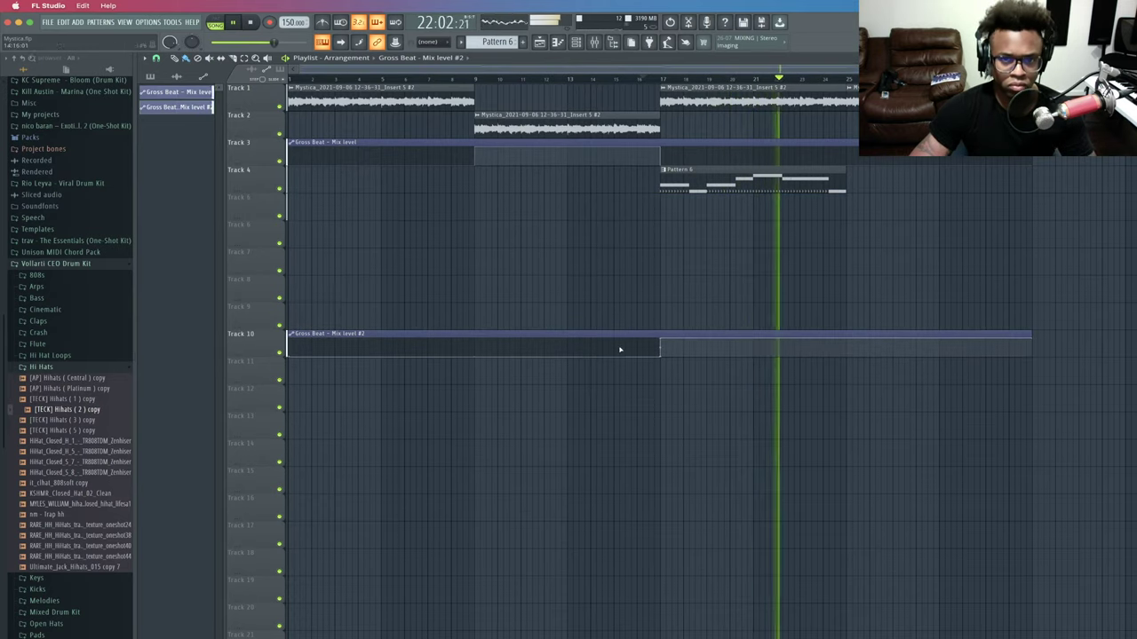
Split Pattern 6 by channel and place the [TECK] Hihats ( 2 ) clip on Track 5, directly below the 808 clip.
{"action": "left_click", "coordinate": [151, 77]}
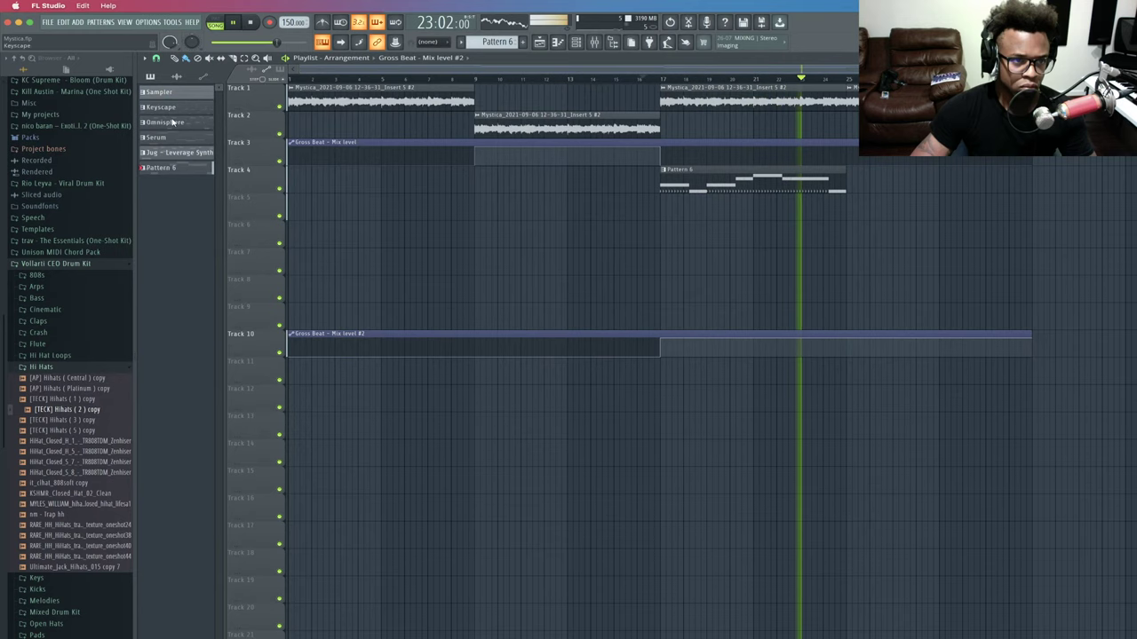
{"action": "right_click", "coordinate": [183, 168]}
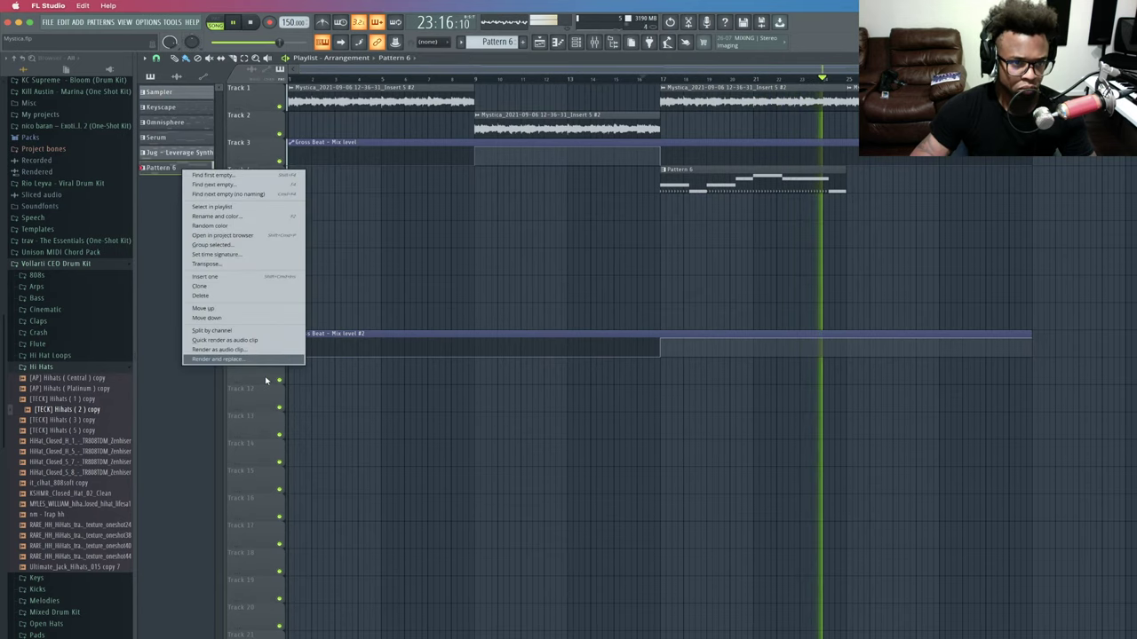
{"action": "left_click", "coordinate": [213, 330]}
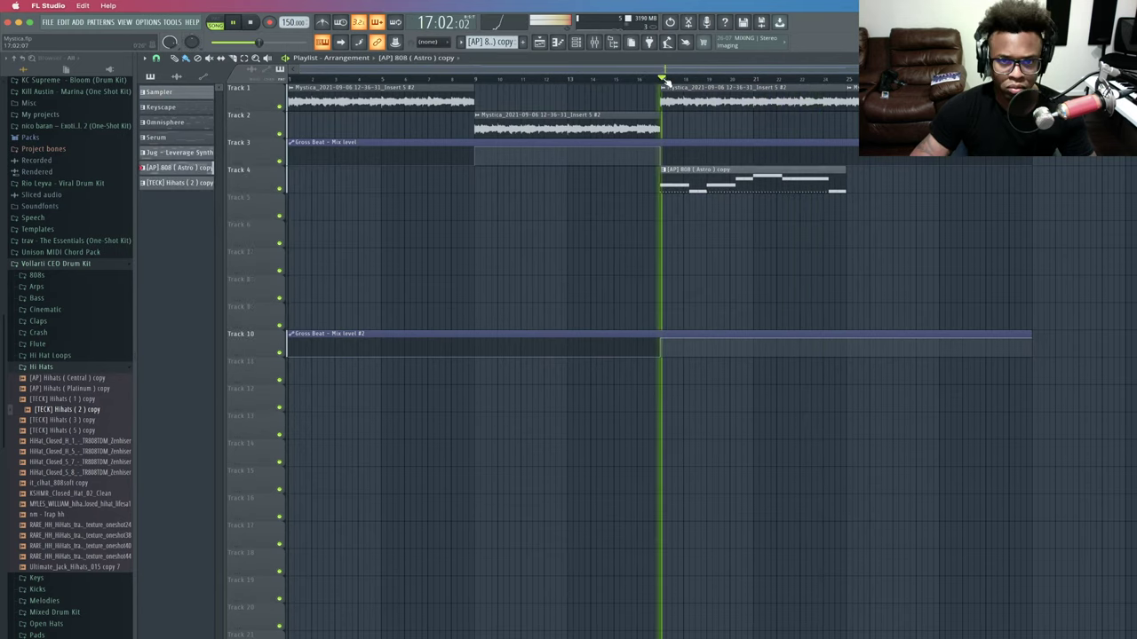
{"action": "mouse_move", "coordinate": [709, 179]}
{"action": "left_mouse_down"}
{"action": "mouse_move", "coordinate": [701, 264]}
{"action": "mouse_move", "coordinate": [708, 175]}
{"action": "left_mouse_up"}
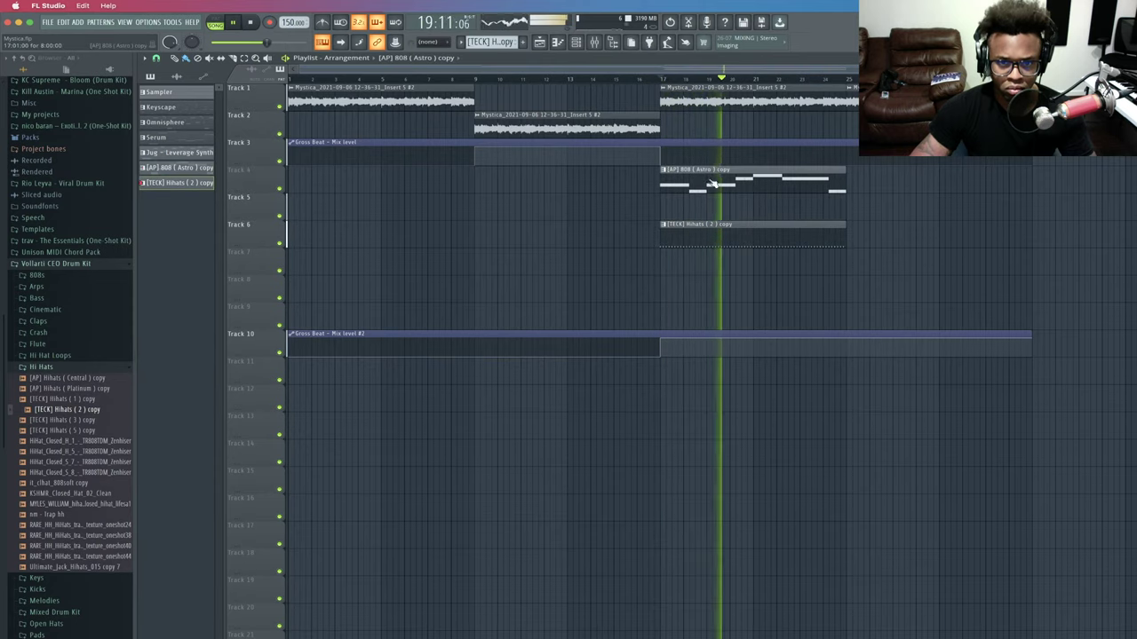
{"action": "left_click_drag", "start_coordinate": [708, 228], "coordinate": [709, 201]}
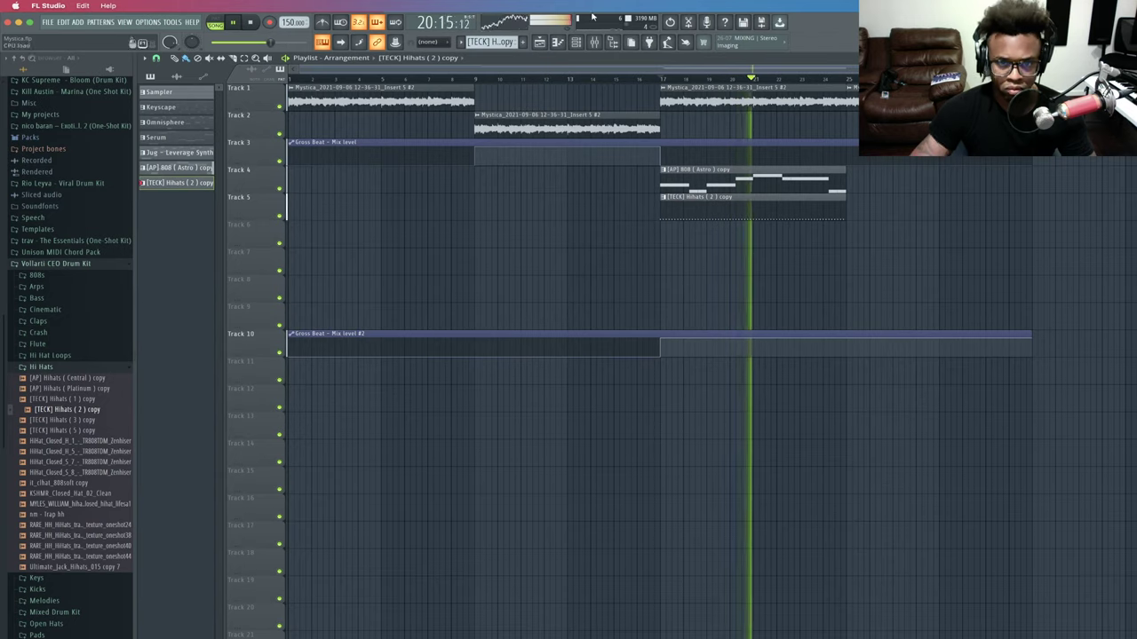
Create the empty Pattern 8, place it on Track 6 at bar 17, and restart playback a few bars before it.
{"action": "left_click", "coordinate": [523, 42]}
{"action": "left_click", "coordinate": [535, 55]}
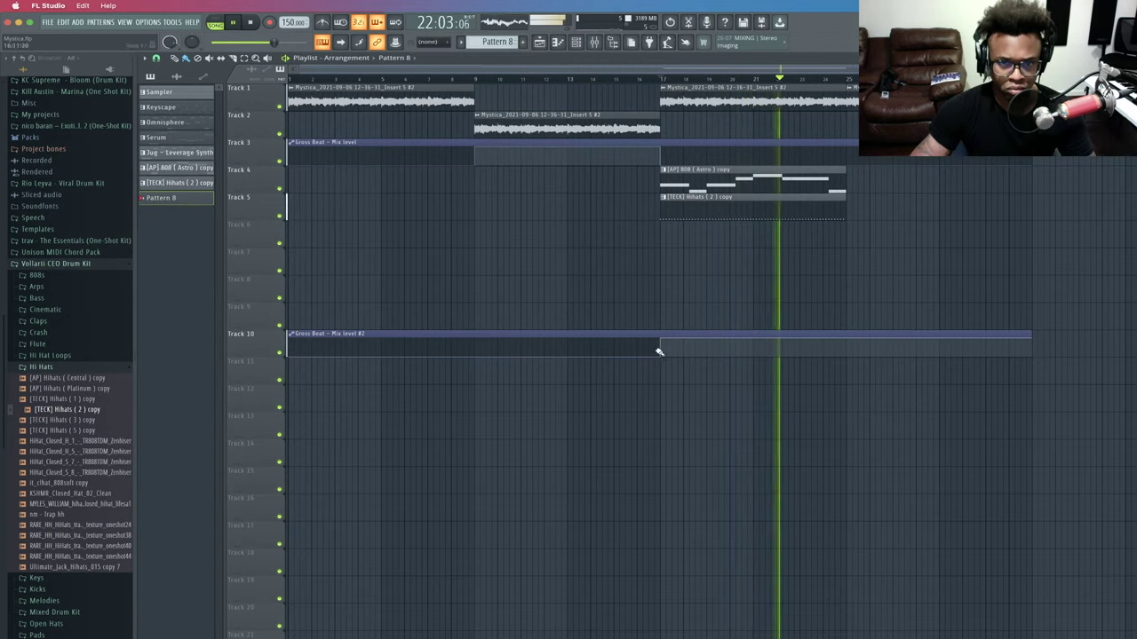
{"action": "left_click", "coordinate": [672, 234]}
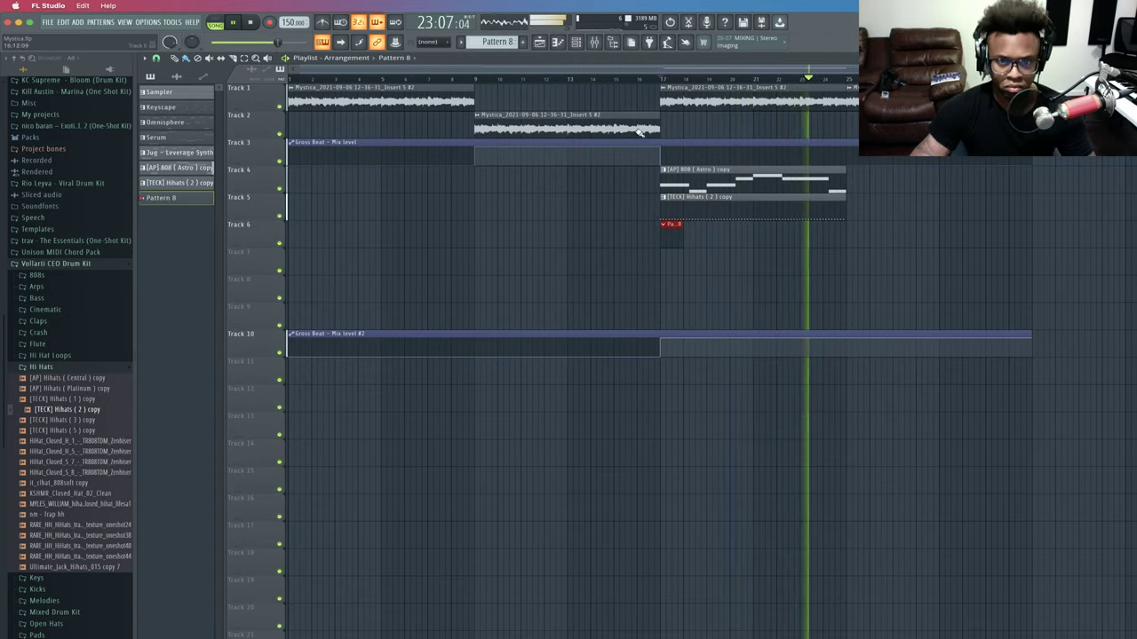
{"action": "left_click", "coordinate": [583, 77]}
Route the [TECK] Hihats ( 2 ) channel to mixer track 7 in the channel rack.
{"action": "key", "text": "F6"}
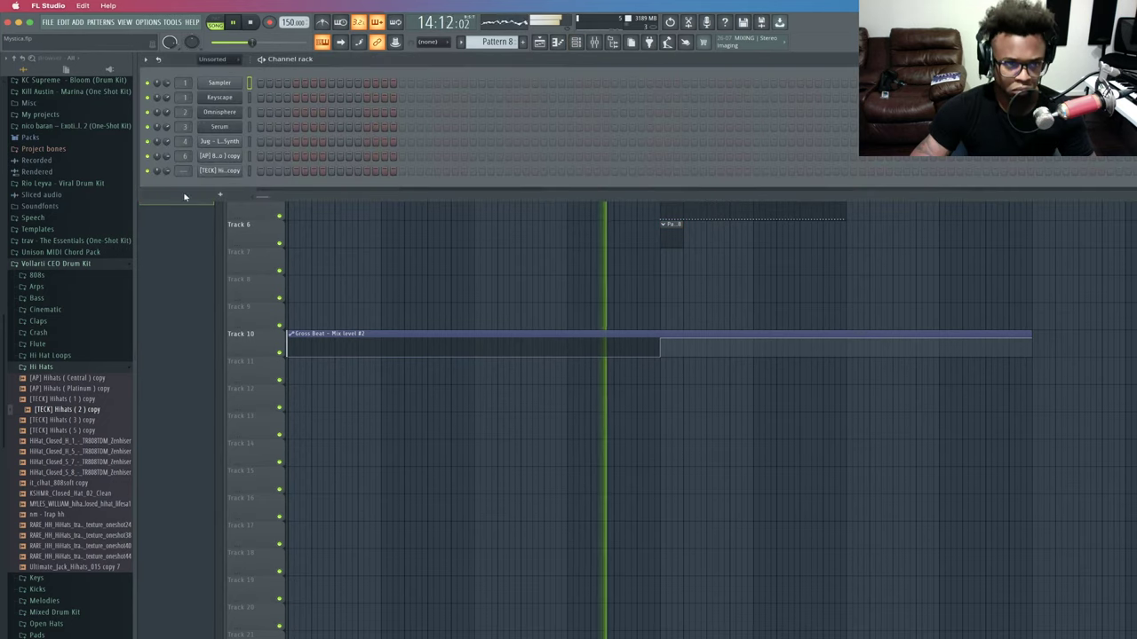
{"action": "left_click", "coordinate": [220, 194]}
{"action": "left_click", "coordinate": [188, 177]}
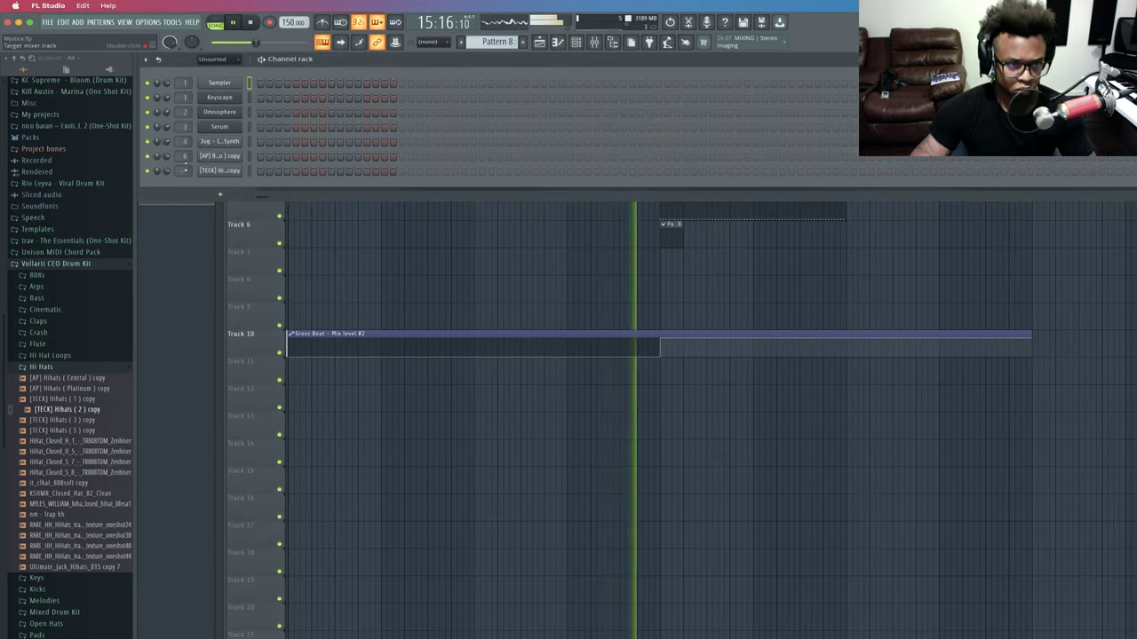
{"action": "left_click_drag", "start_coordinate": [184, 171], "coordinate": [184, 161]}
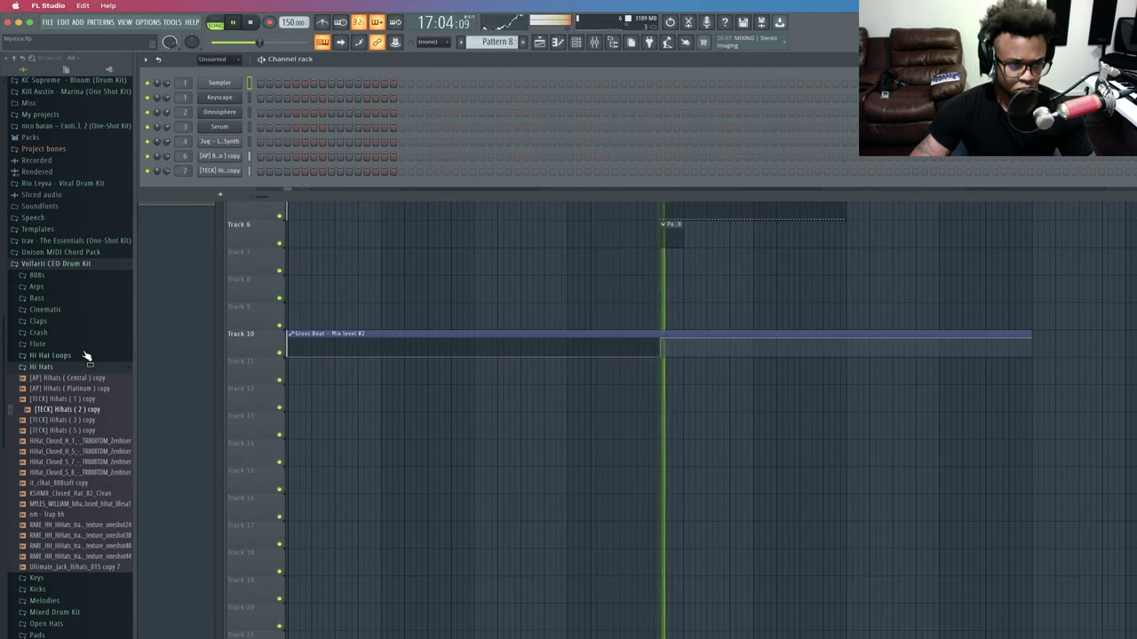
Add the [TECK] Clap ( Clout ) sample from the Claps folder as a new channel below the hi-hats.
{"action": "left_click", "coordinate": [49, 321]}
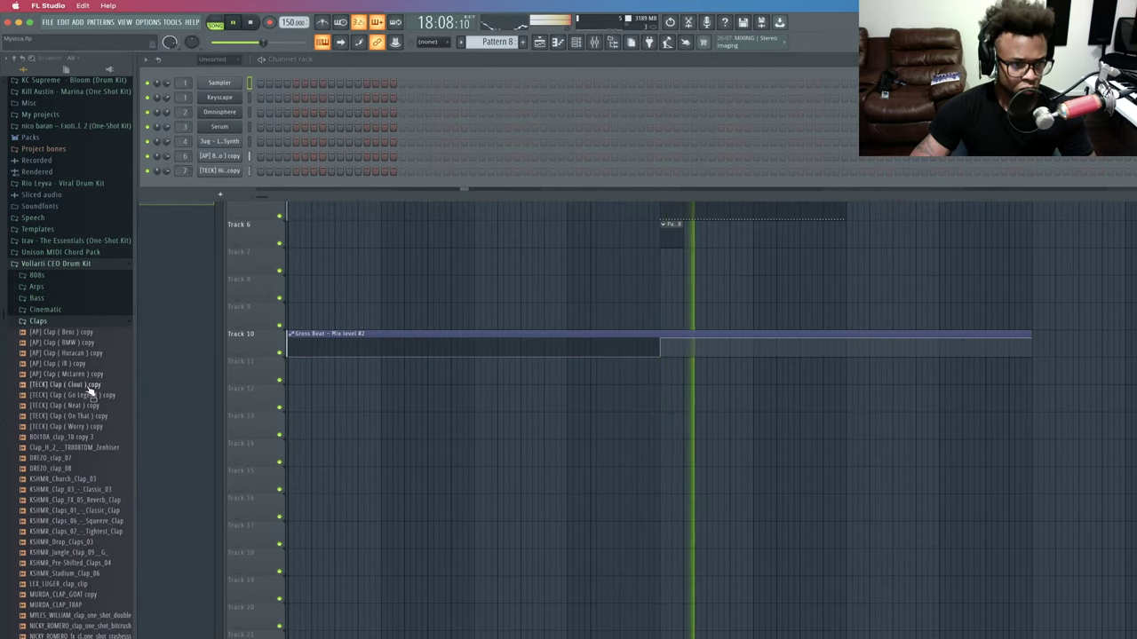
{"action": "left_click_drag", "start_coordinate": [89, 386], "coordinate": [225, 185]}
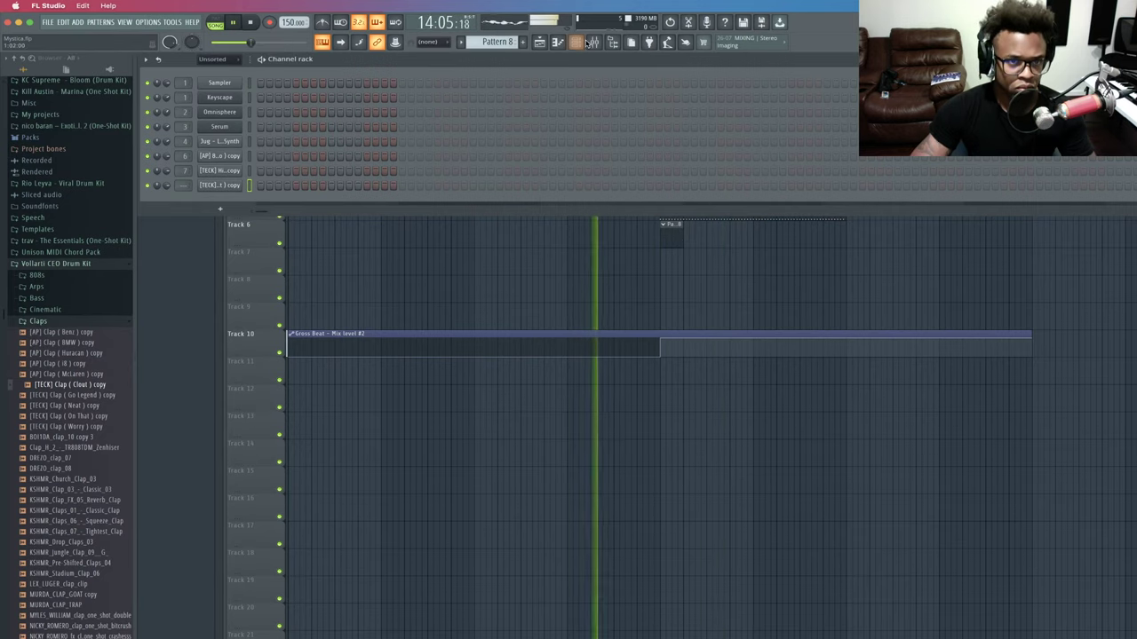
{"action": "left_click", "coordinate": [553, 42]}
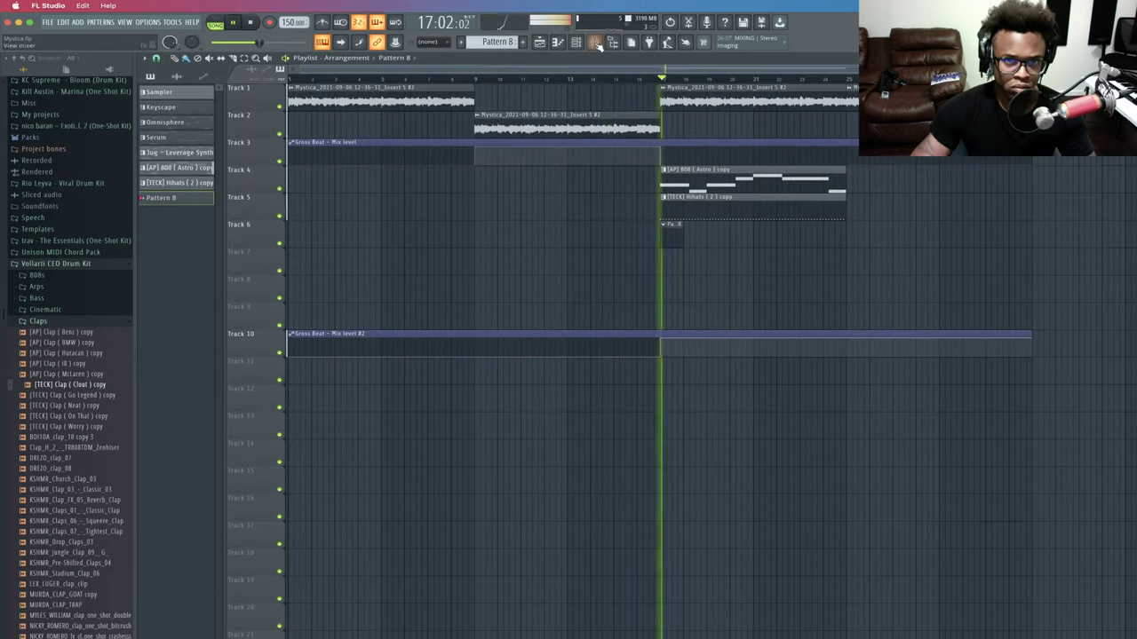
{"action": "left_click", "coordinate": [595, 43]}
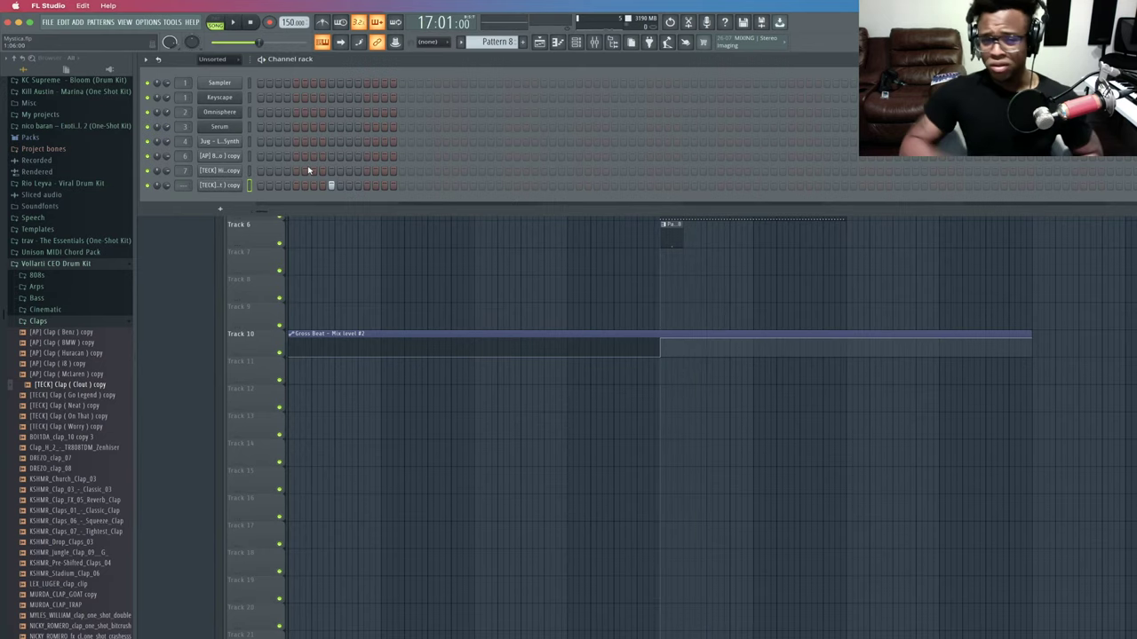
Program a clap on the ninth step of each of Pattern 8's eight bars, and replay the section from bar 17.
{"action": "key", "text": "space"}
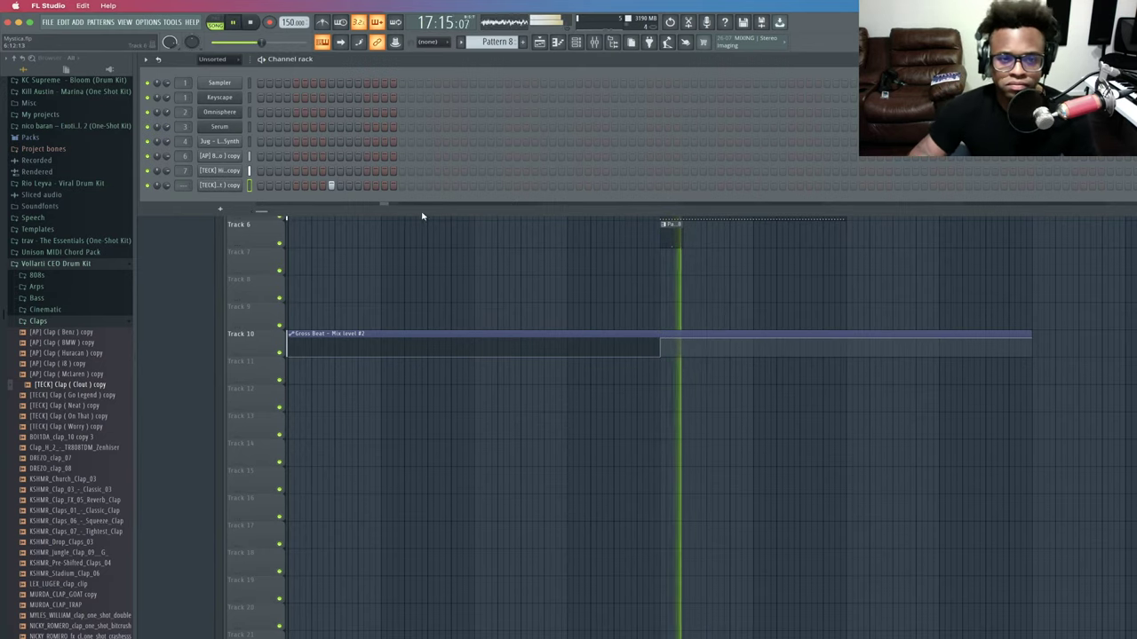
{"action": "left_click", "coordinate": [471, 187]}
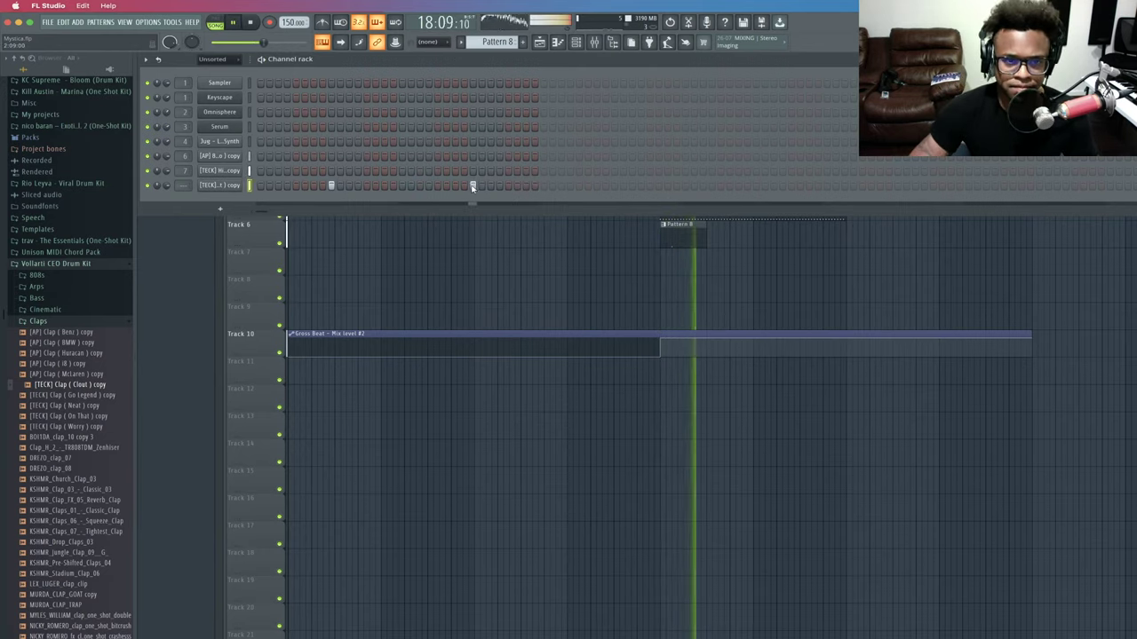
{"action": "left_click", "coordinate": [615, 185]}
{"action": "left_click", "coordinate": [755, 186]}
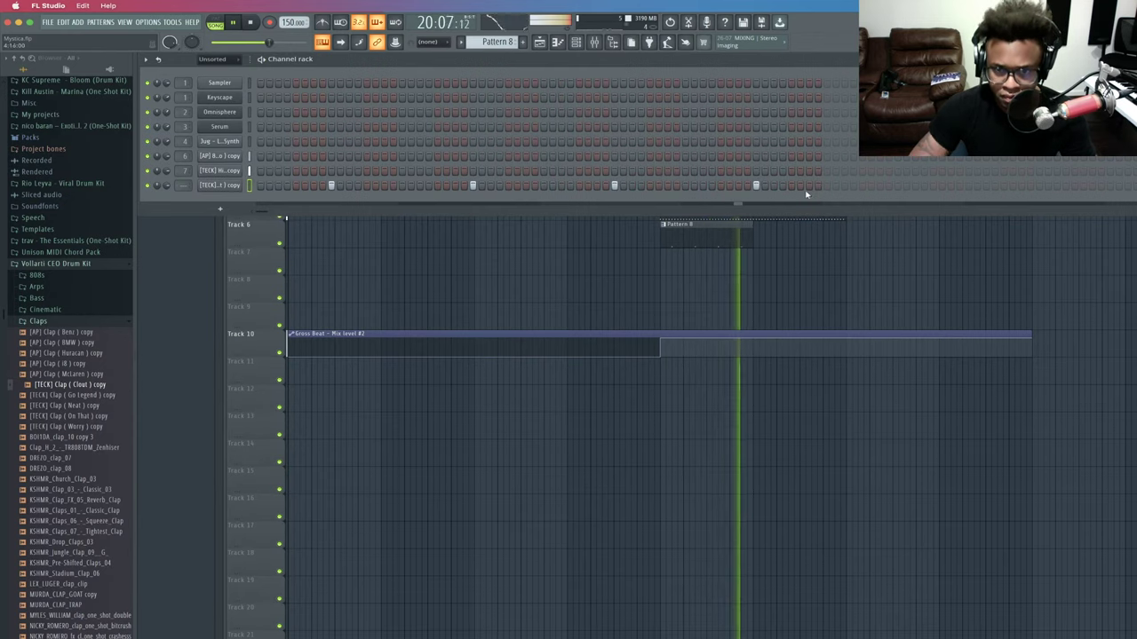
{"action": "left_click", "coordinate": [897, 186]}
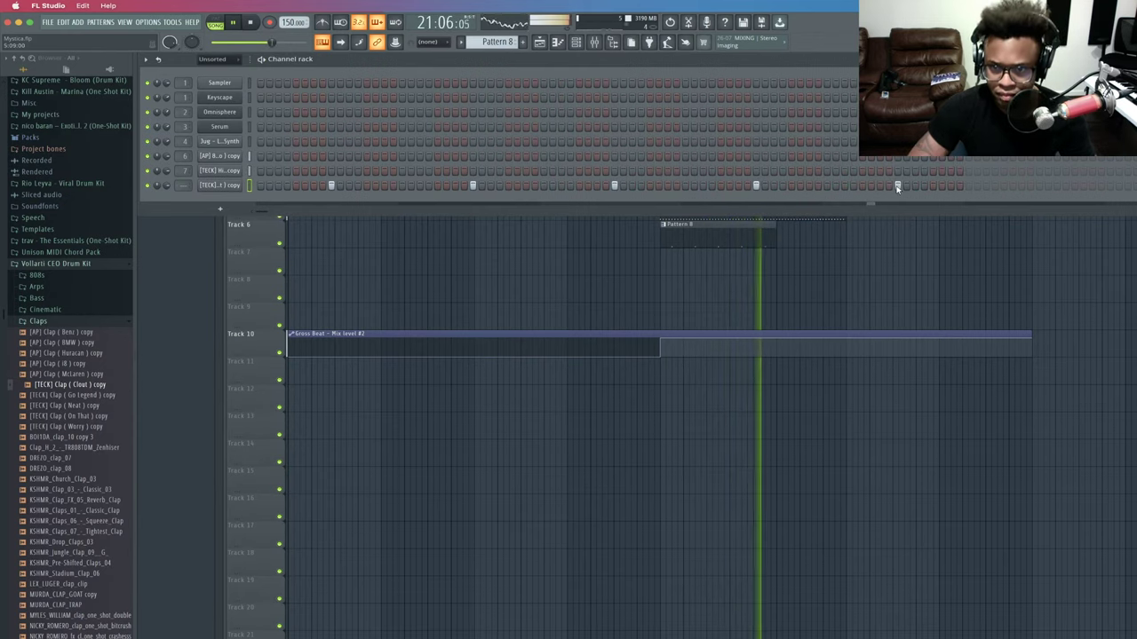
{"action": "left_click", "coordinate": [1040, 187]}
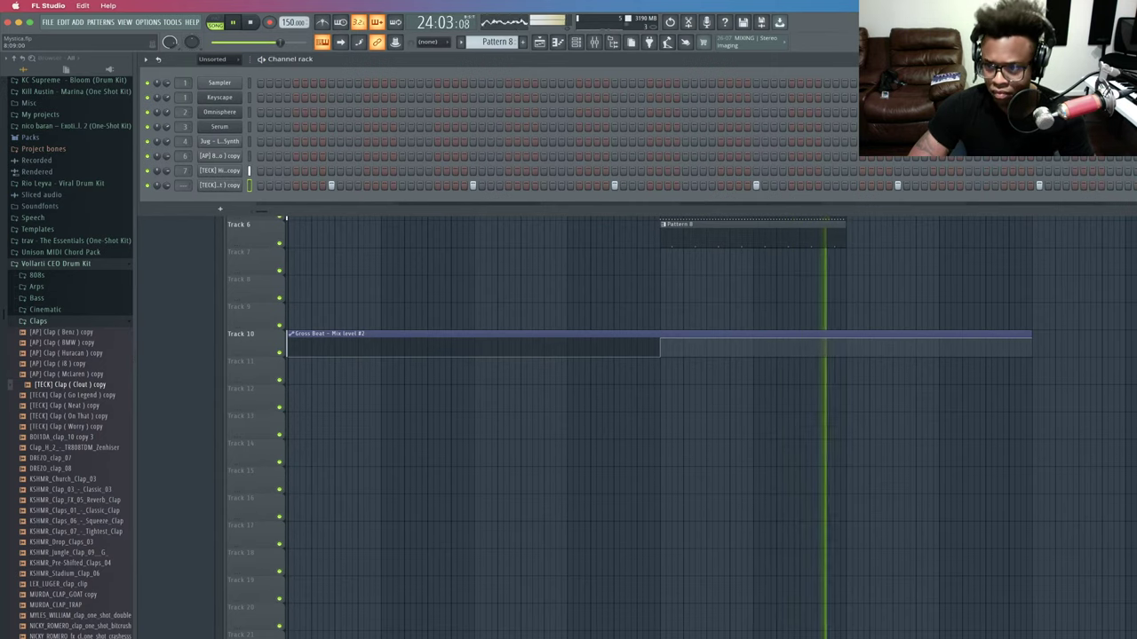
{"action": "left_click", "coordinate": [561, 43]}
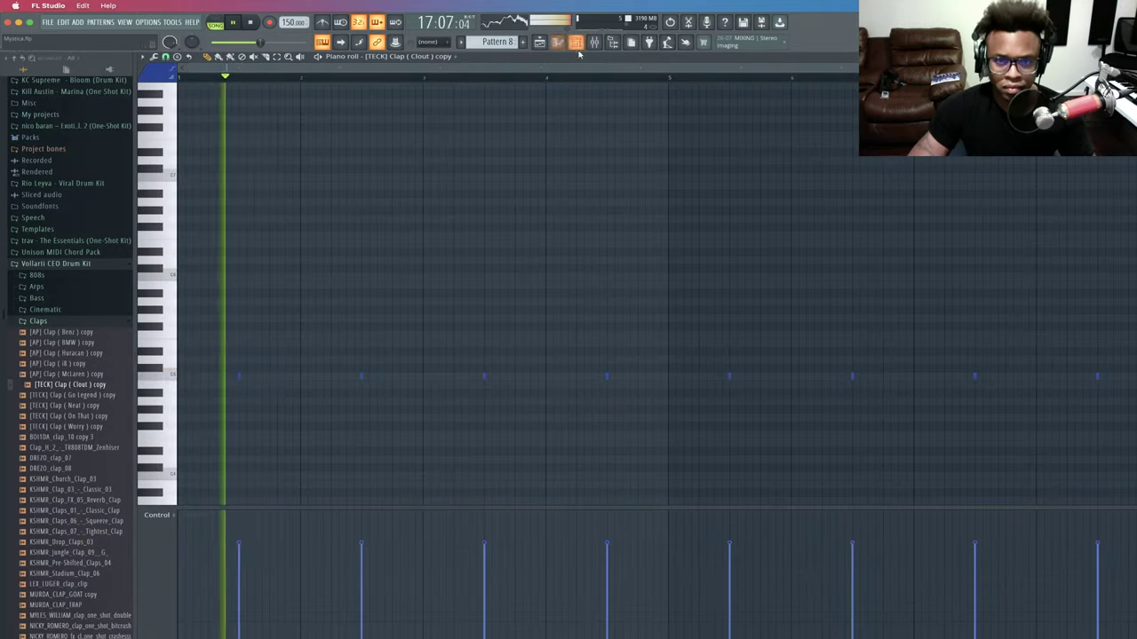
{"action": "left_click", "coordinate": [559, 43]}
{"action": "key", "text": "space"}
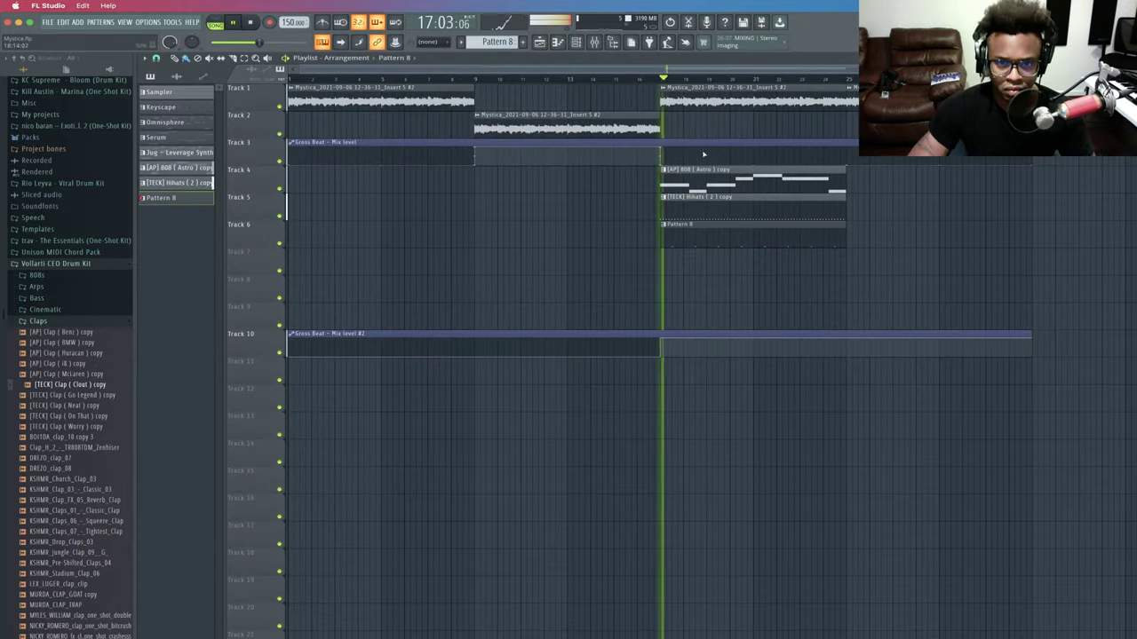
Show the [AP] 808 ( Astro ) notes in the piano roll and split the long E5 note at bar 7.
{"action": "left_click", "coordinate": [710, 185]}
{"action": "left_click", "coordinate": [559, 43]}
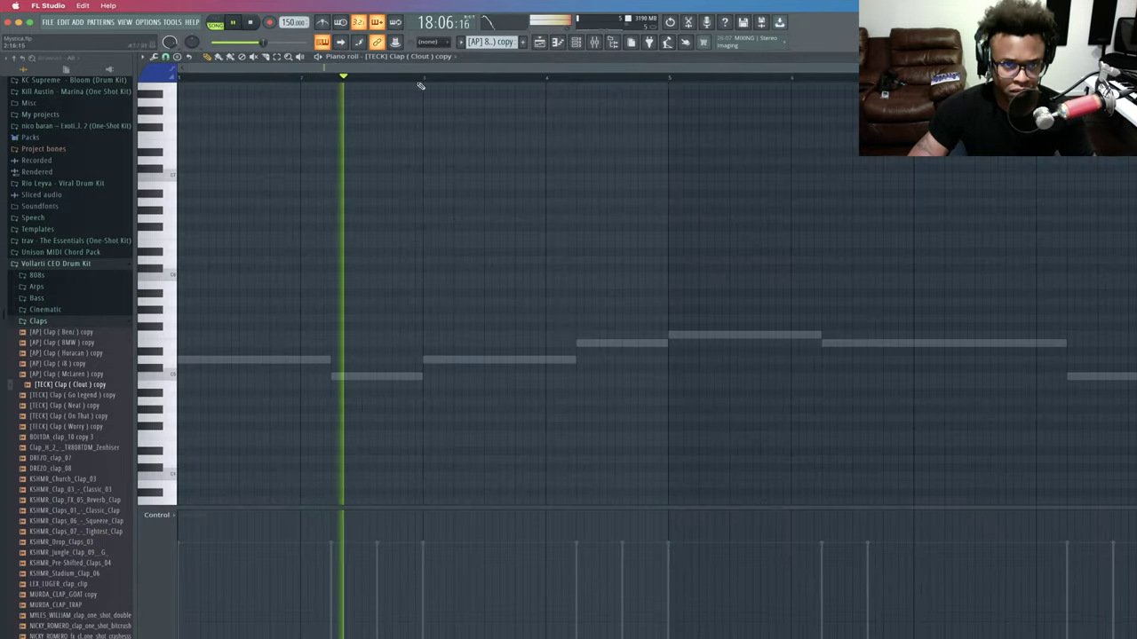
{"action": "left_click", "coordinate": [382, 56]}
{"action": "left_click", "coordinate": [409, 174]}
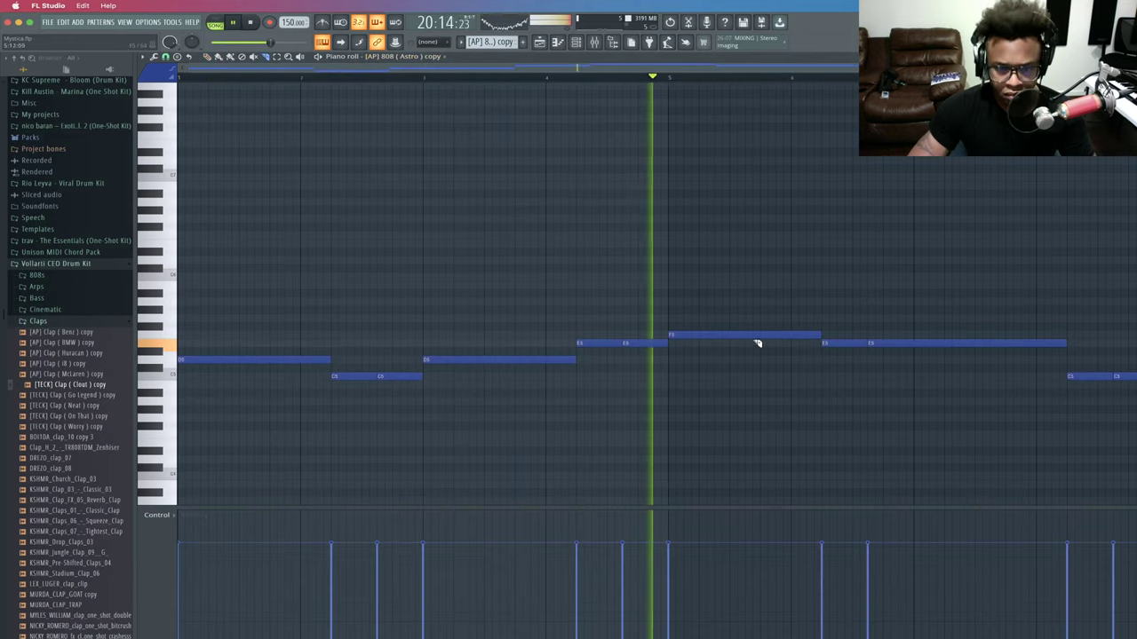
{"action": "left_click", "coordinate": [917, 342]}
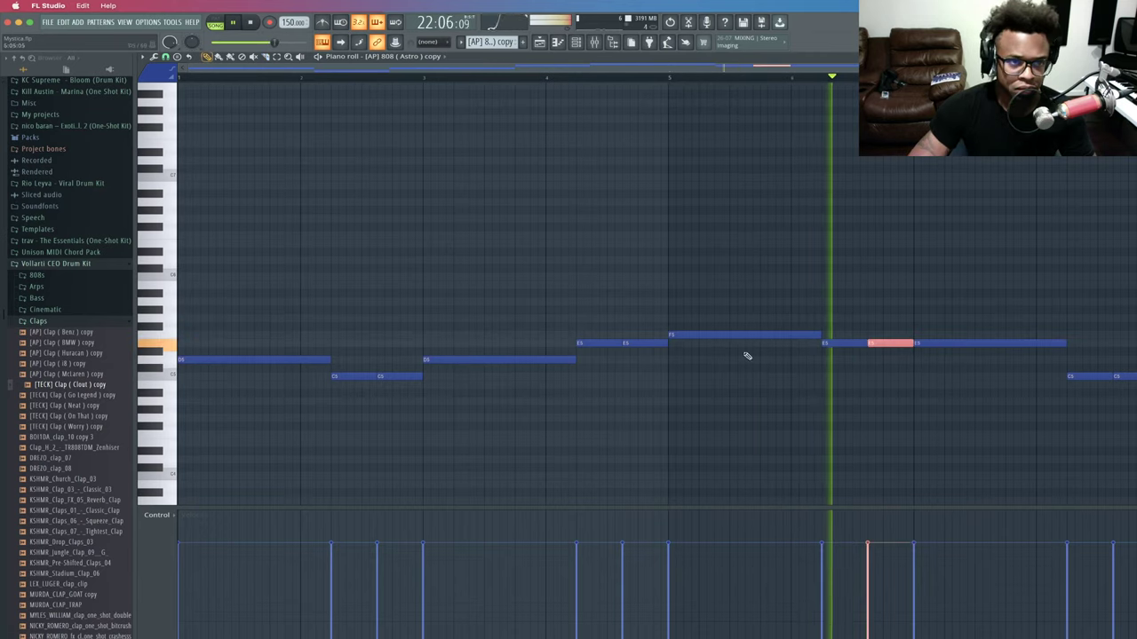
Raise the split-off 808 note starting at bar 7 by three octaves and deselect it.
{"action": "left_click", "coordinate": [952, 343]}
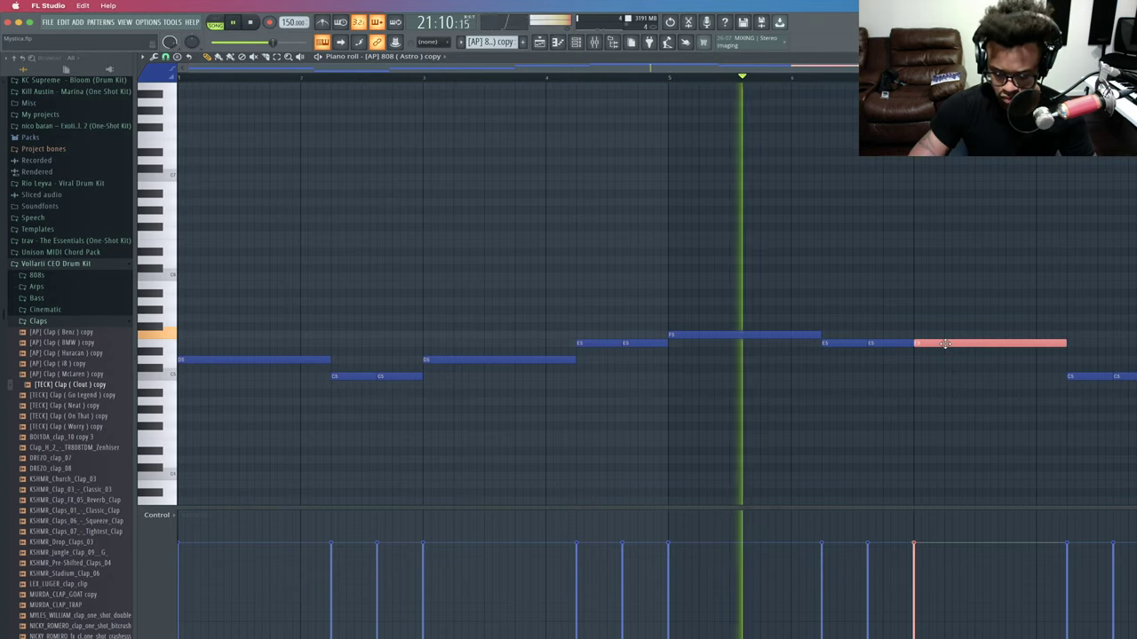
{"action": "key", "text": "ctrl+Up"}
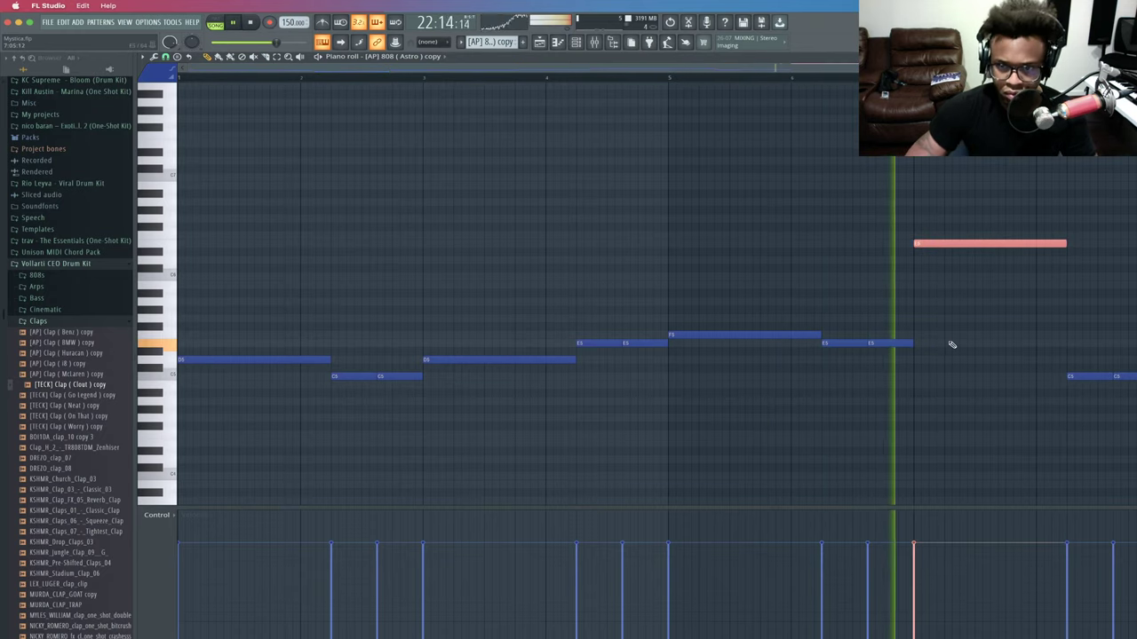
{"action": "key", "text": "ctrl+Up"}
{"action": "key", "text": "ctrl+Up"}
{"action": "key", "text": "ctrl+d"}
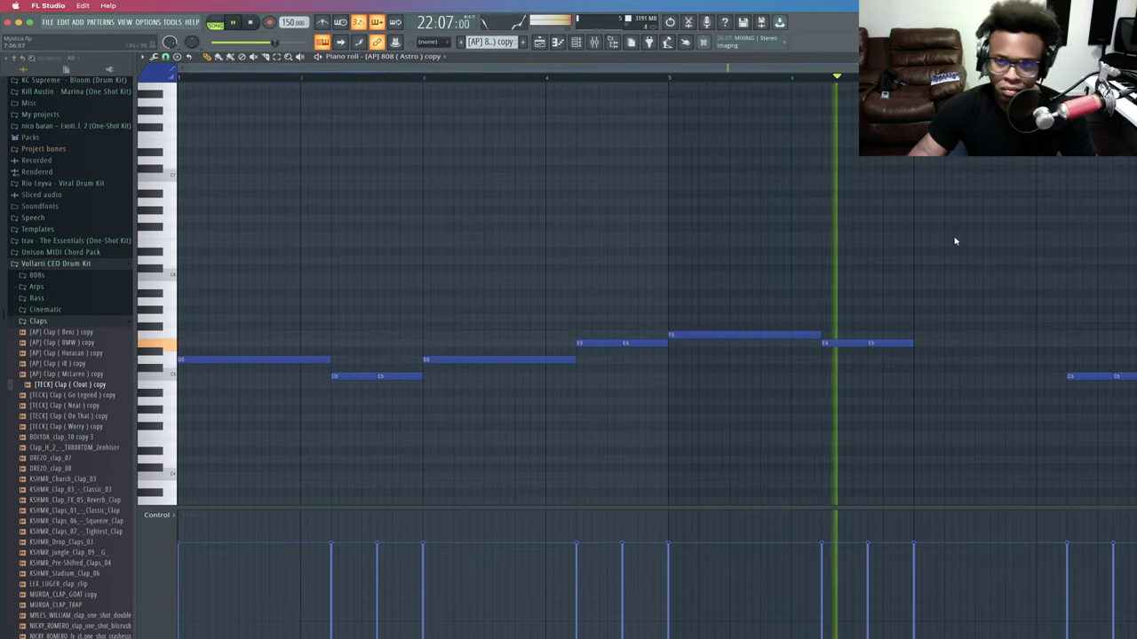
Lower the 808 note starting at bar 7 by two octaves to D5 and deselect it.
{"action": "key", "text": "space"}
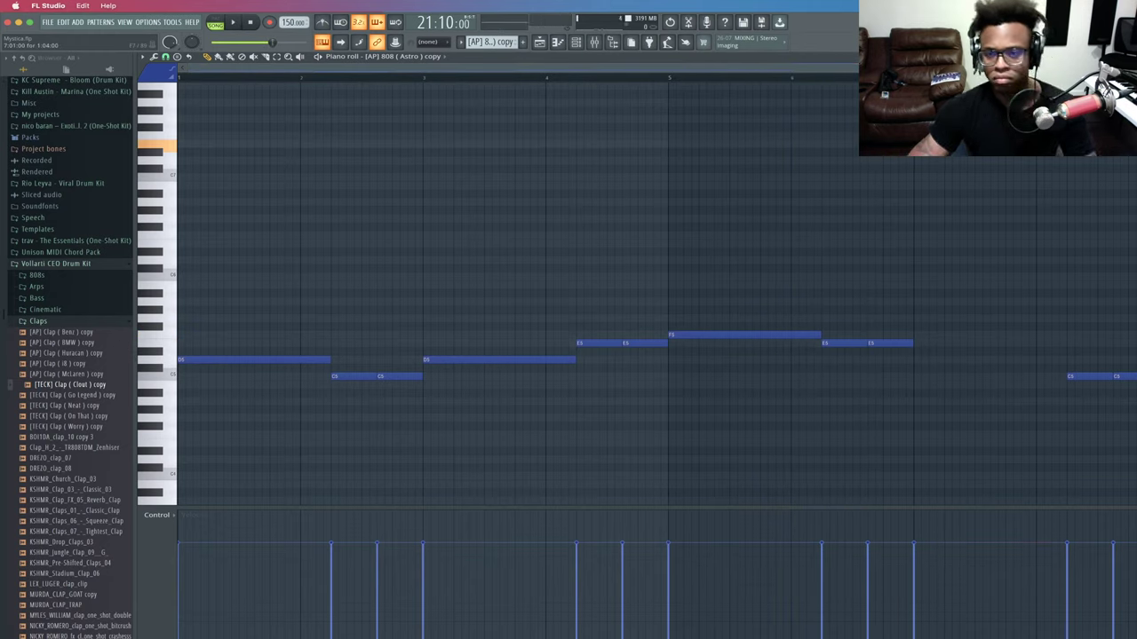
{"action": "key", "text": "space"}
{"action": "mouse_move", "coordinate": [948, 161]}
{"action": "left_mouse_down"}
{"action": "mouse_move", "coordinate": [959, 167]}
{"action": "mouse_move", "coordinate": [946, 160]}
{"action": "left_mouse_up"}
{"action": "key", "text": "space"}
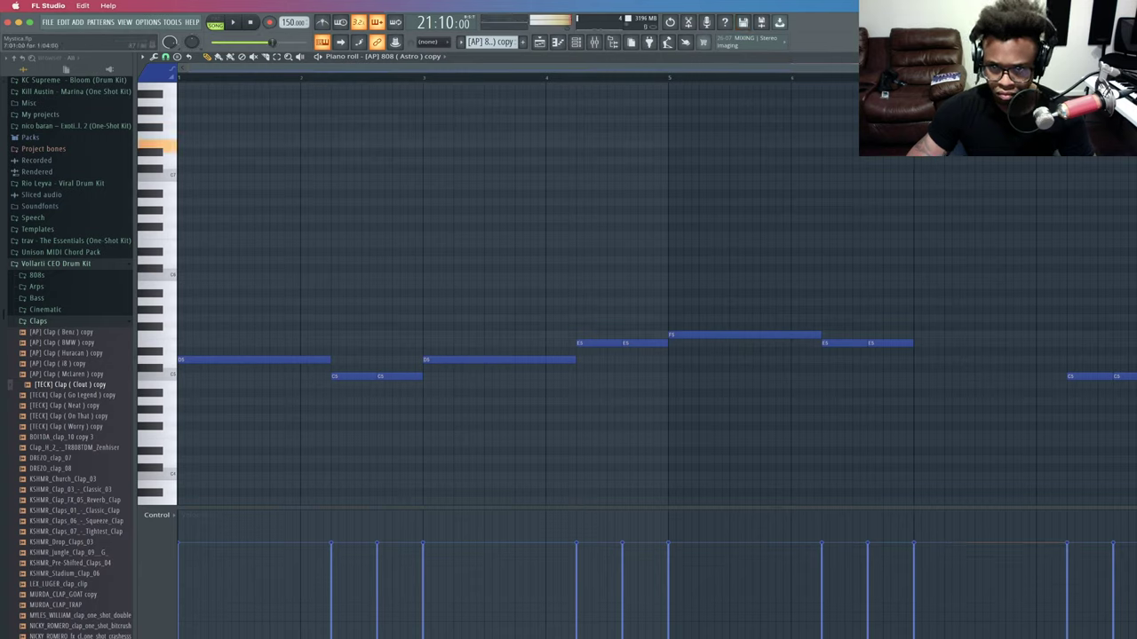
{"action": "left_click_drag", "start_coordinate": [943, 187], "coordinate": [952, 160]}
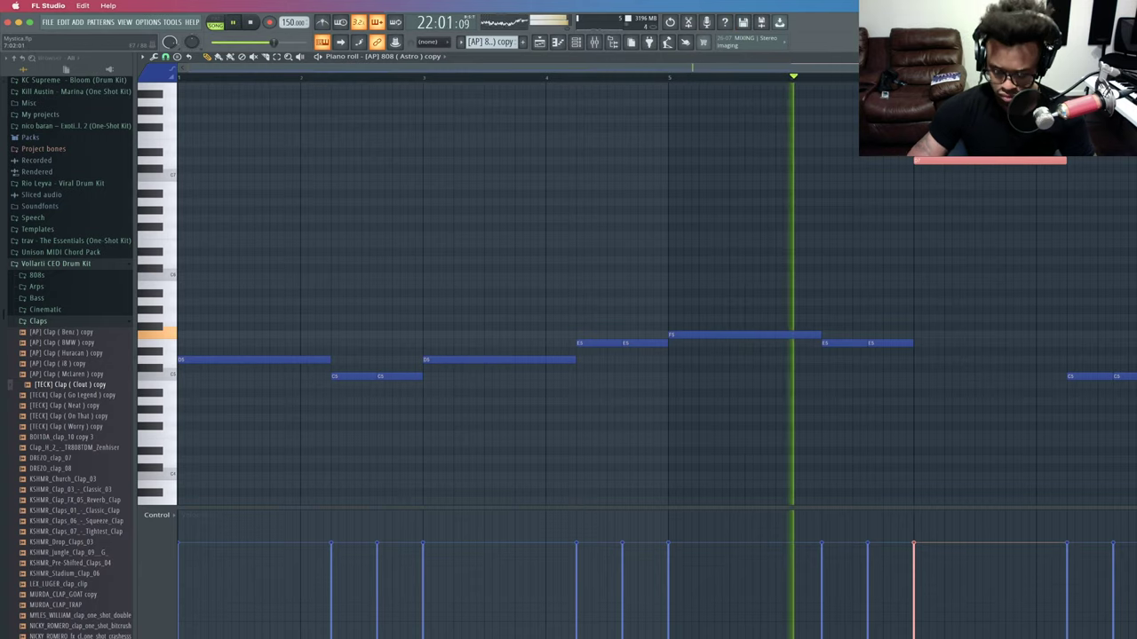
{"action": "key", "text": "ctrl+Down"}
{"action": "key", "text": "ctrl+Down"}
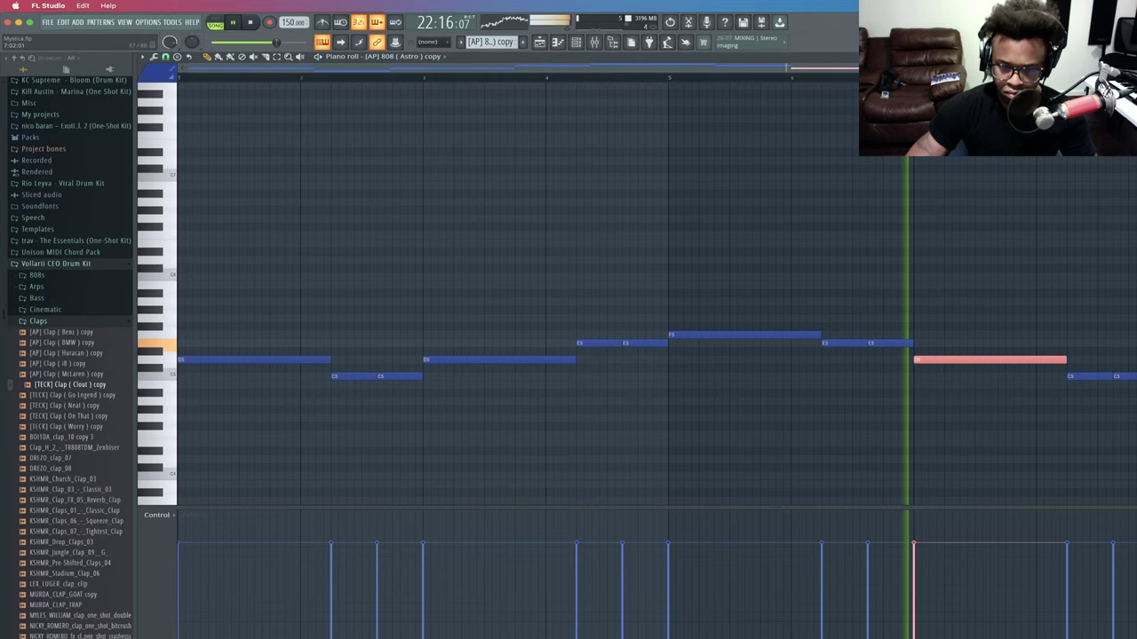
{"action": "left_click", "coordinate": [969, 177]}
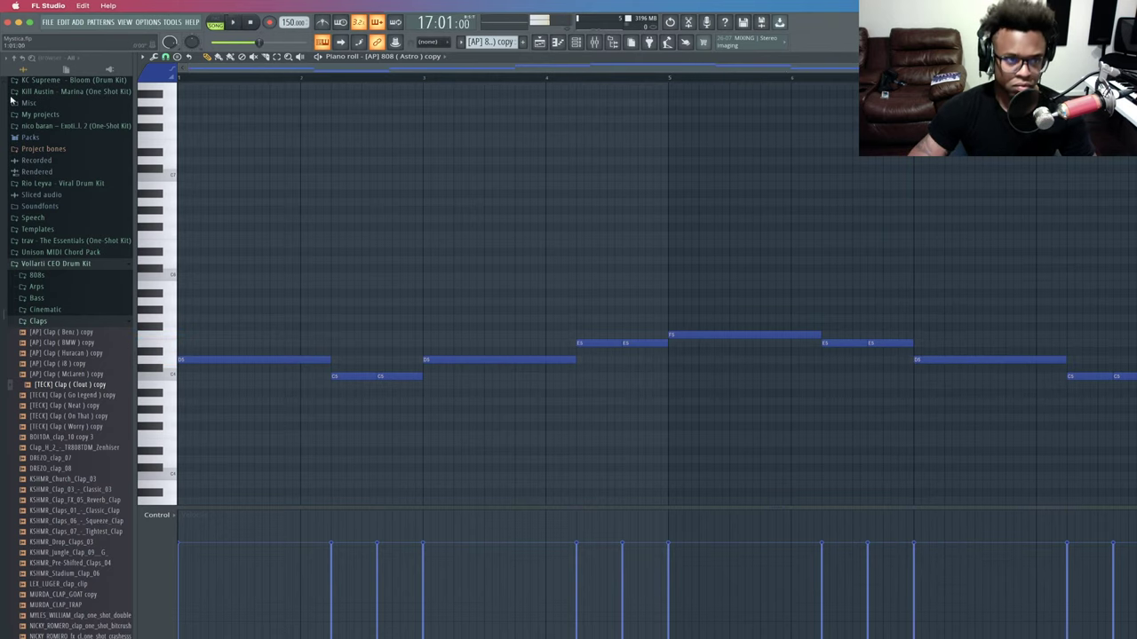
Play the arrangement from bar 17 with the playlist and channel rack shown to review the drums.
{"action": "key", "text": "F5"}
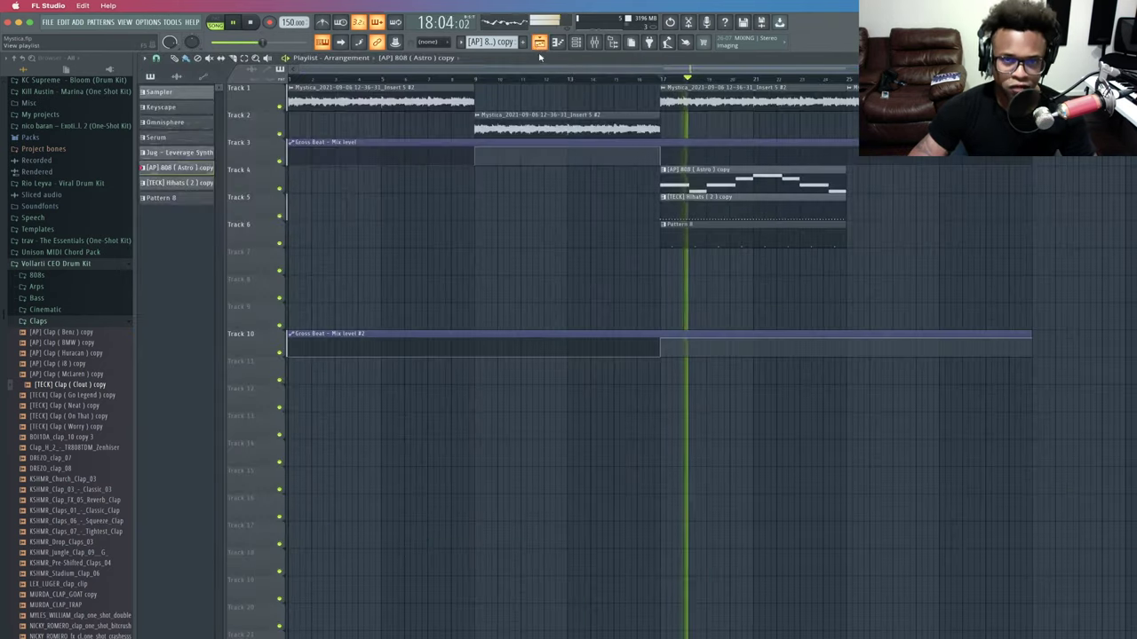
{"action": "key", "text": "space"}
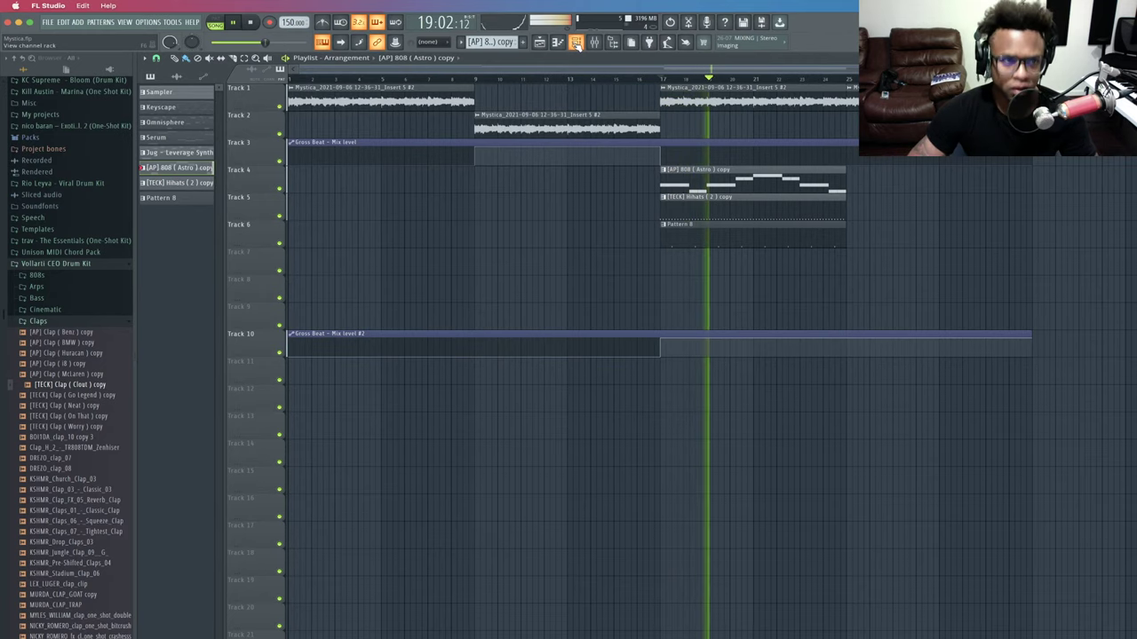
{"action": "left_click", "coordinate": [576, 42]}
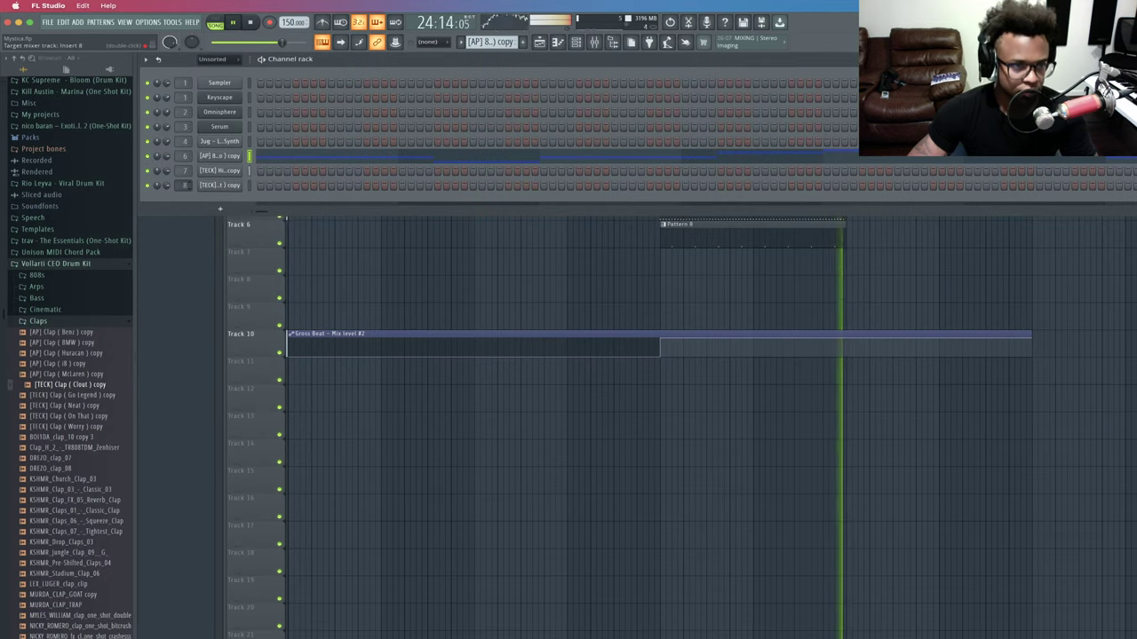
{"action": "key", "text": "space"}
Save the project as Mystica, replacing the existing project file.
{"action": "left_click", "coordinate": [48, 21]}
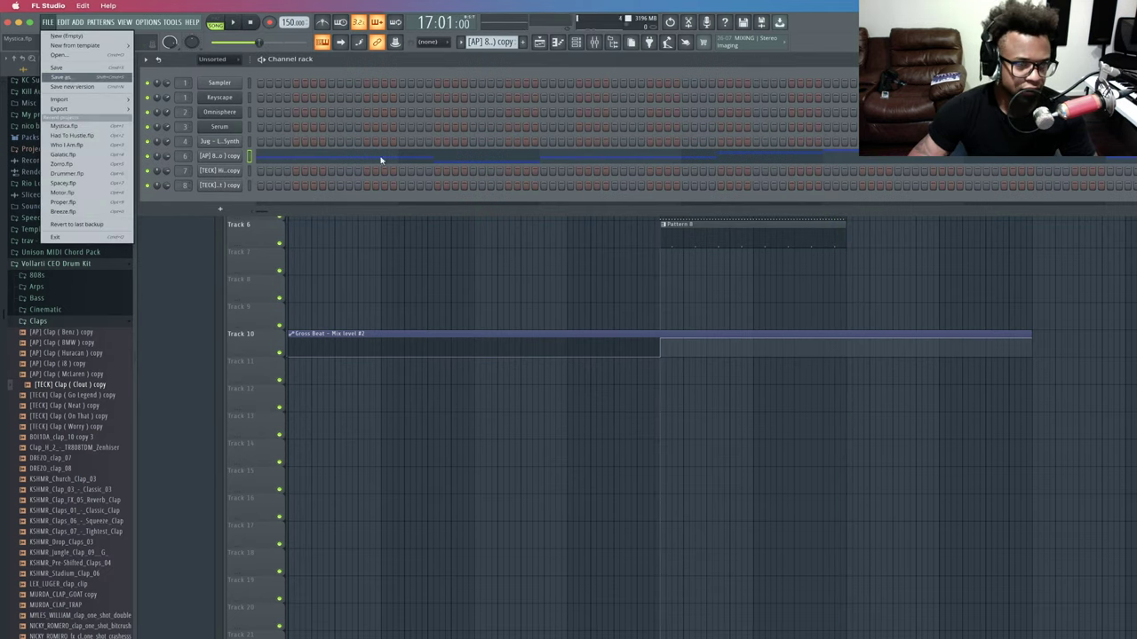
{"action": "left_click", "coordinate": [905, 374]}
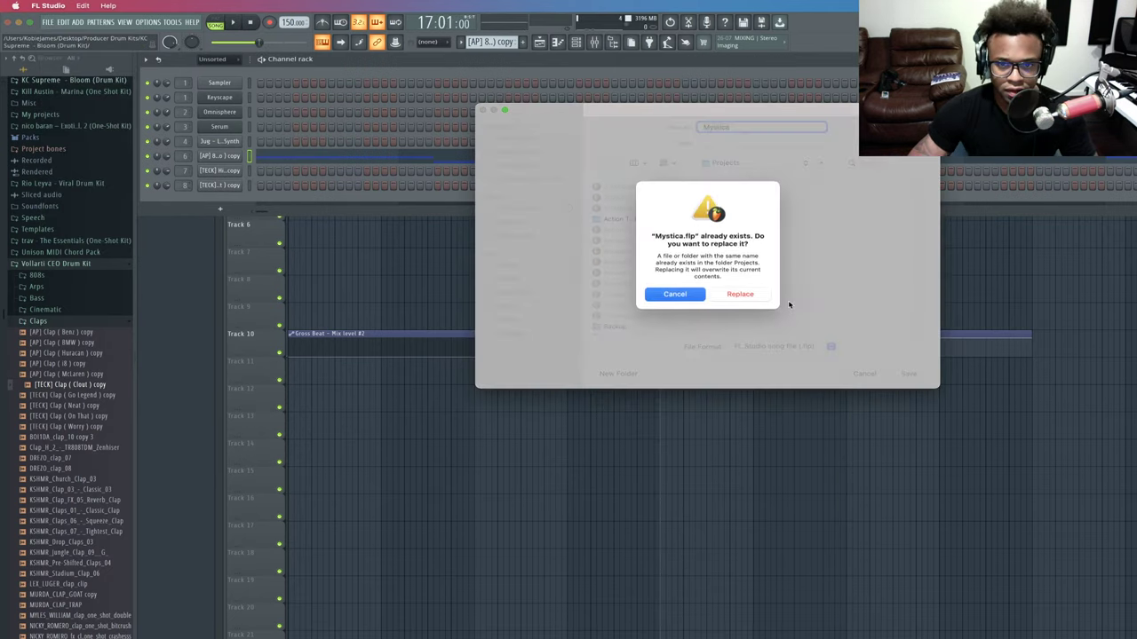
{"action": "left_click", "coordinate": [744, 297]}
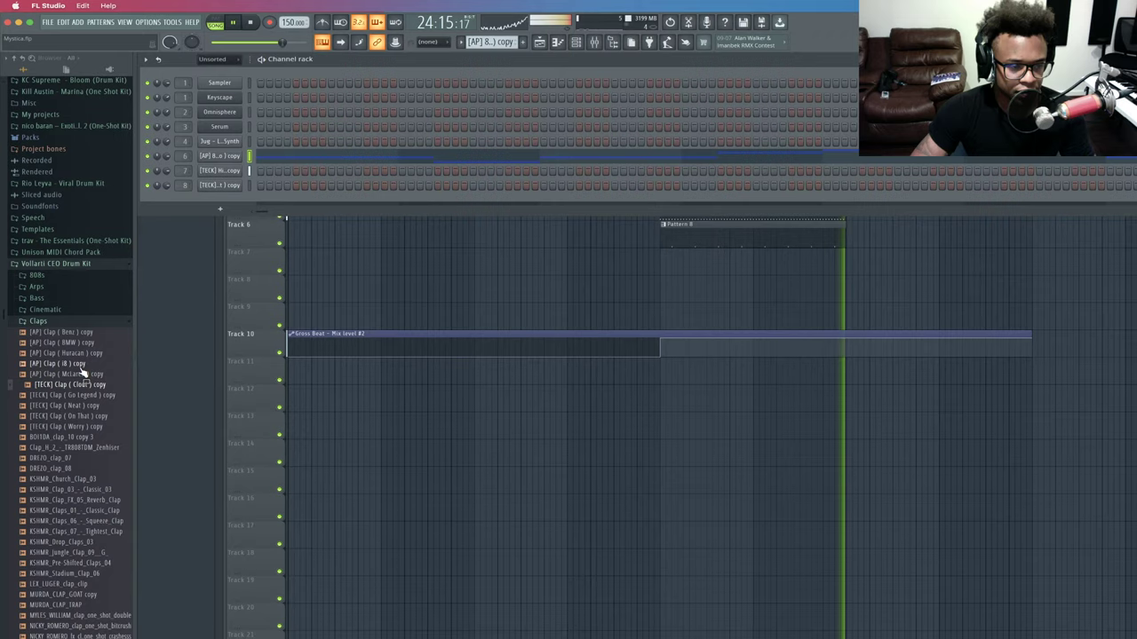
Collapse the Claps folder in the browser and open the [TECK] Hihats ( 2 ) copy pattern in the piano roll.
{"action": "left_click", "coordinate": [94, 322]}
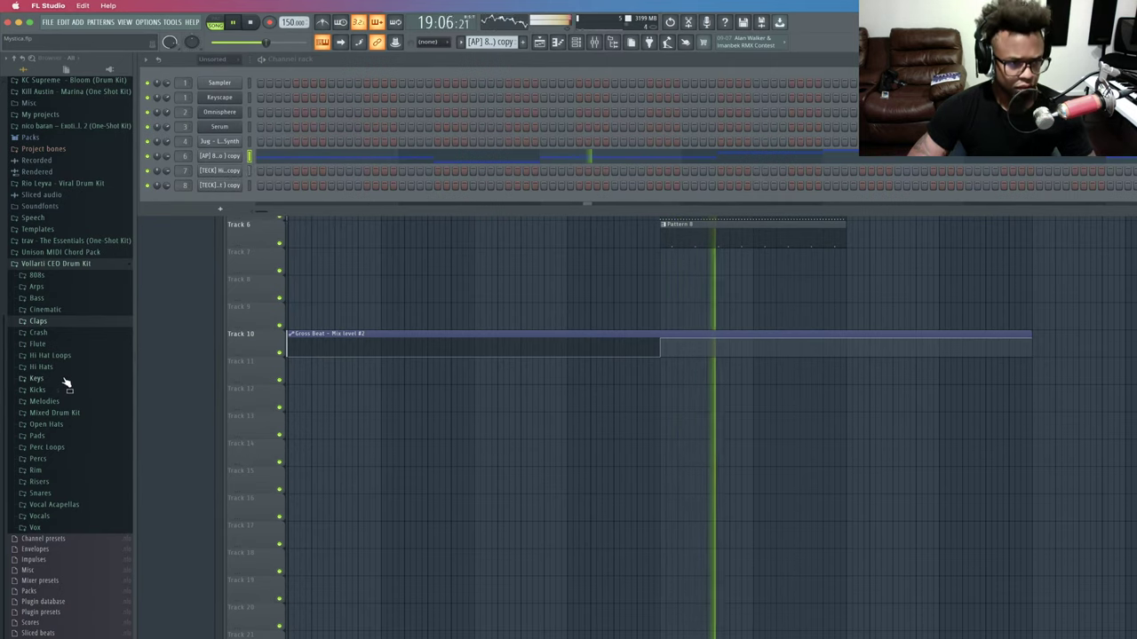
{"action": "key", "text": "F6"}
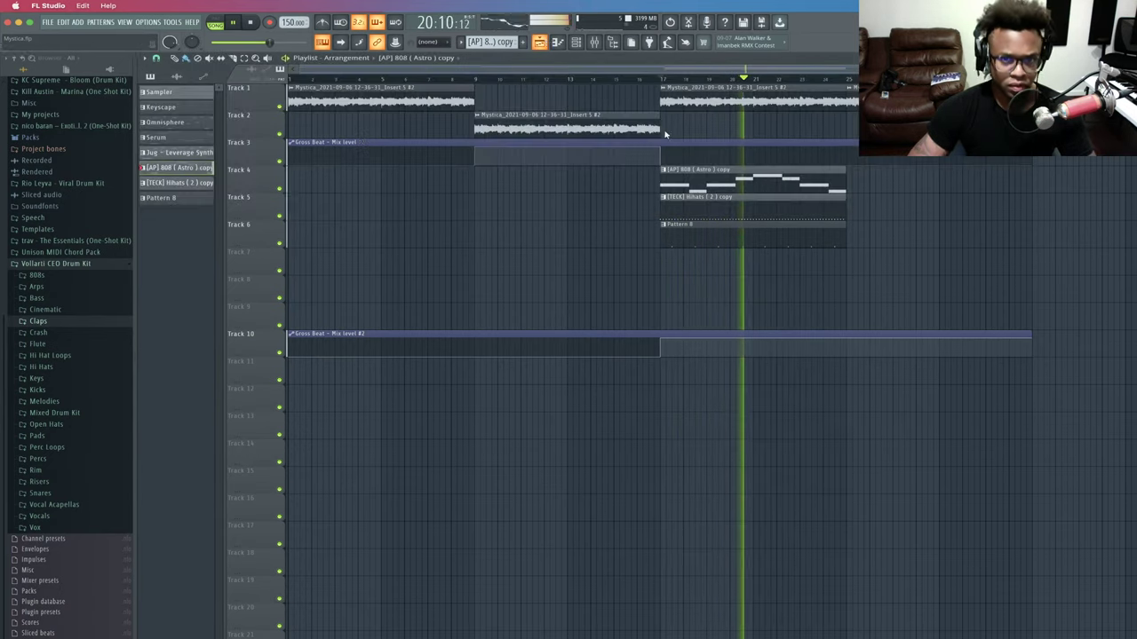
{"action": "left_click", "coordinate": [741, 214]}
{"action": "key", "text": "space"}
{"action": "key", "text": "space"}
{"action": "left_click", "coordinate": [567, 43]}
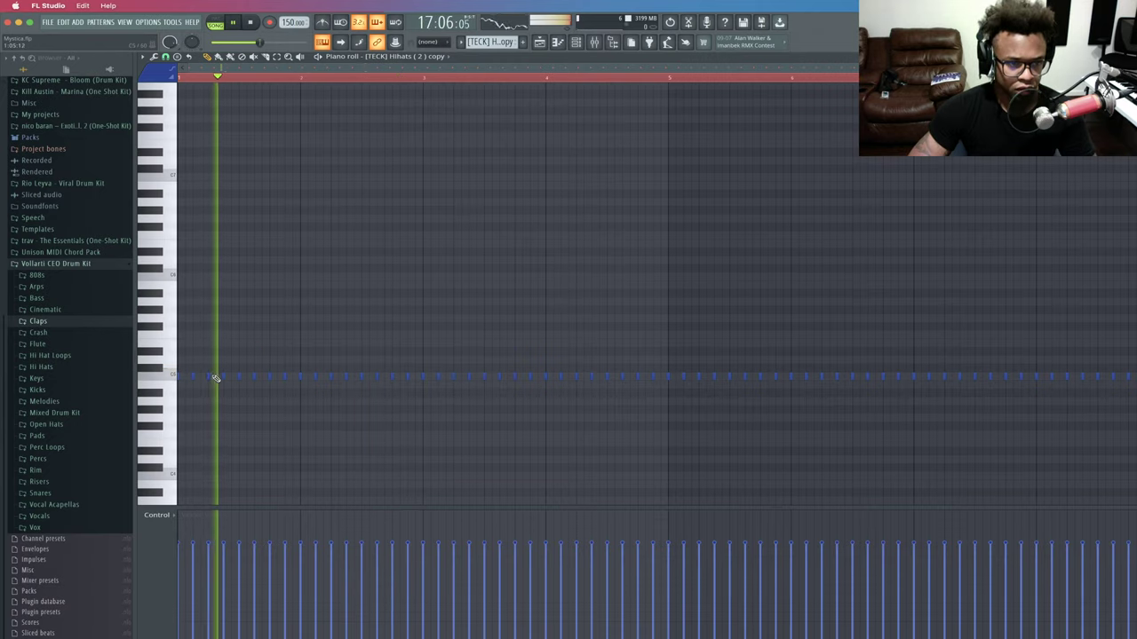
Place a two-step E5 hi-hat note on step 5 of bar 1, above the steady C5 hi-hats.
{"action": "left_click", "coordinate": [213, 362]}
{"action": "key", "text": "space"}
{"action": "key", "text": "space"}
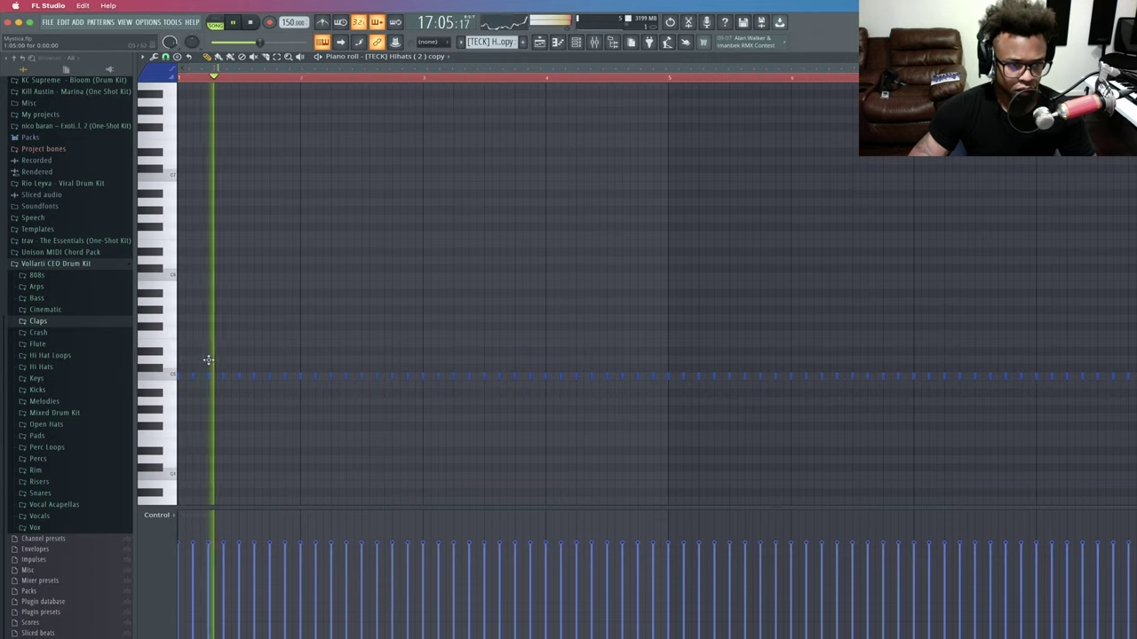
{"action": "left_click_drag", "start_coordinate": [208, 361], "coordinate": [213, 348]}
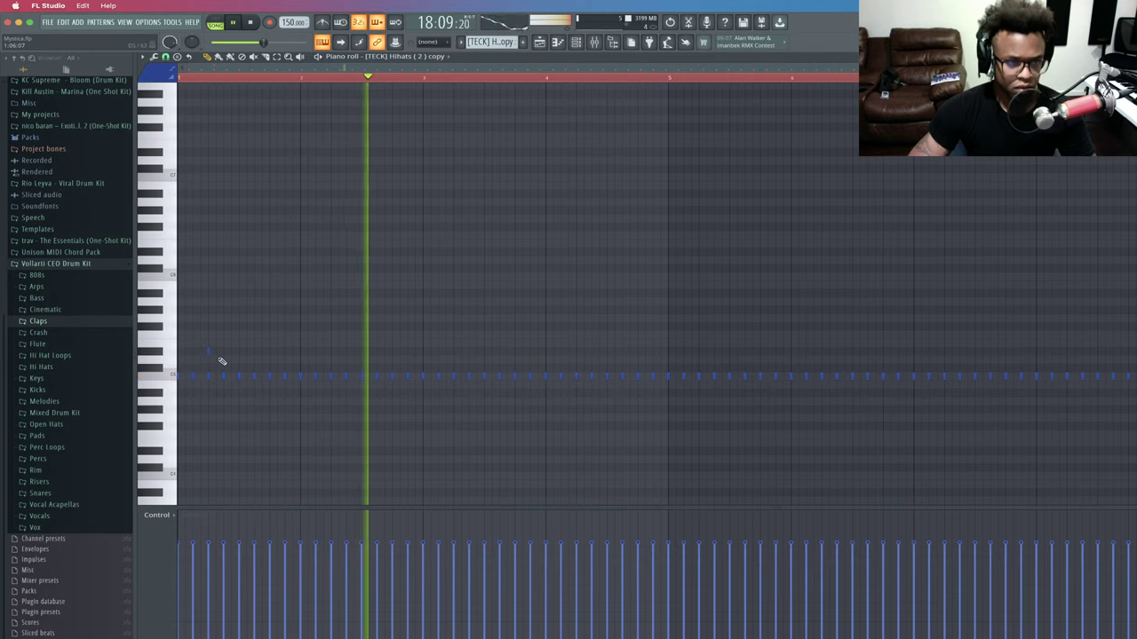
{"action": "left_click", "coordinate": [211, 353]}
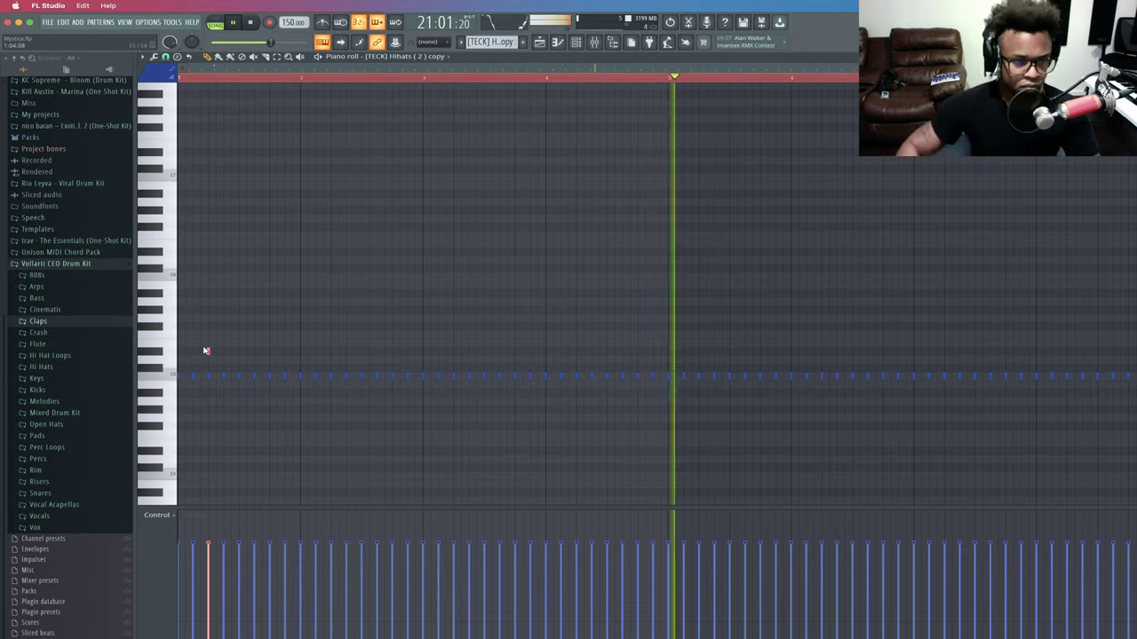
{"action": "left_click", "coordinate": [216, 352]}
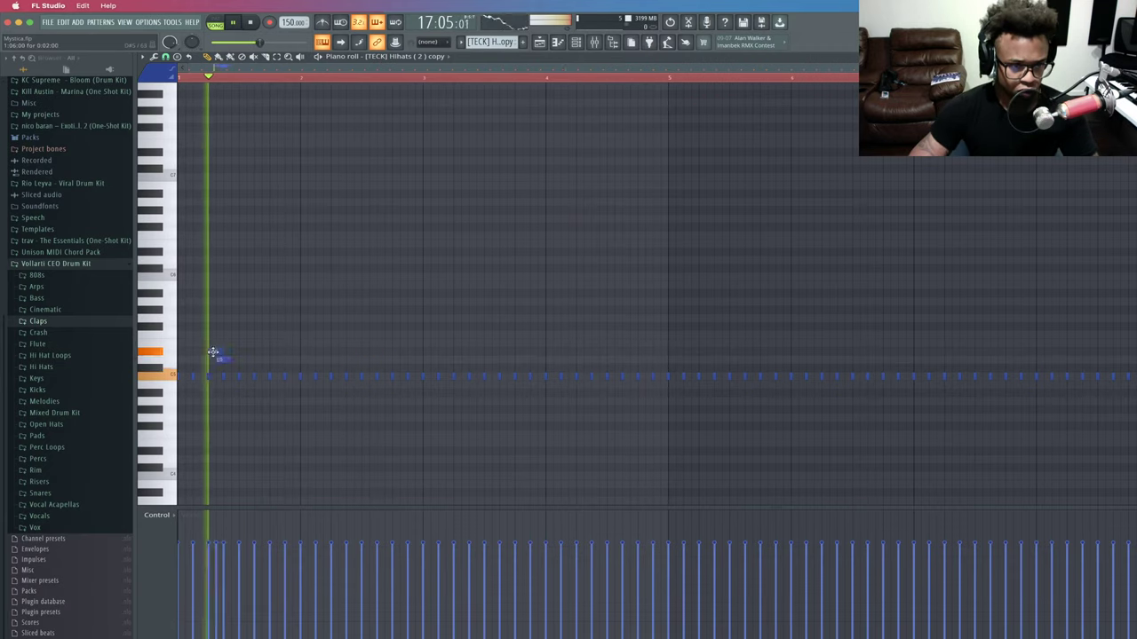
{"action": "left_click", "coordinate": [214, 351]}
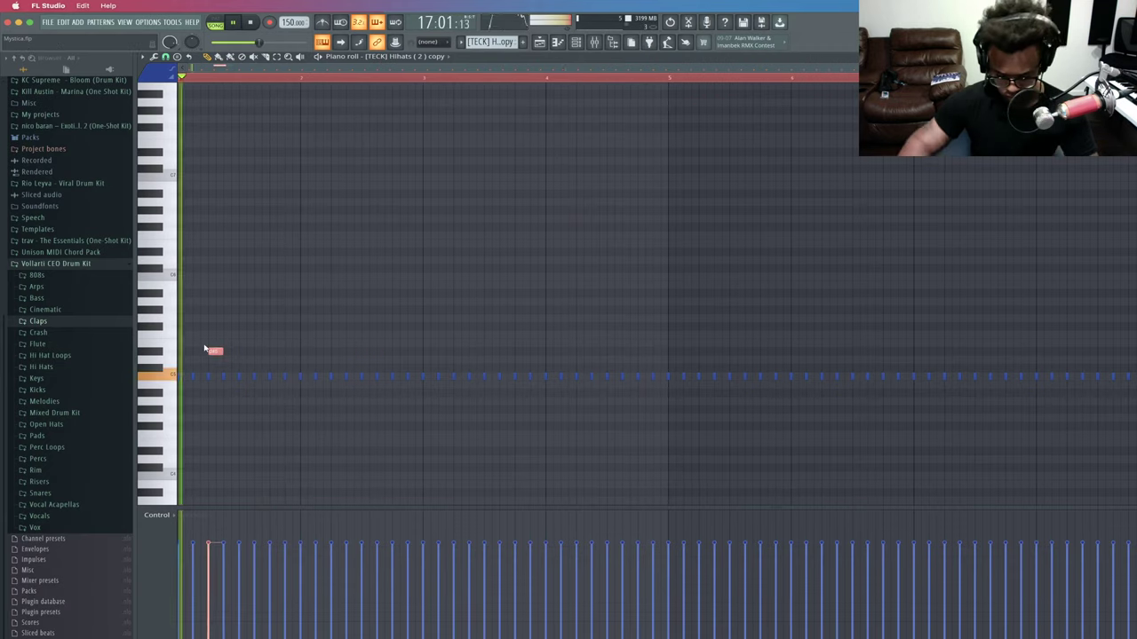
{"action": "key", "text": "alt+u"}
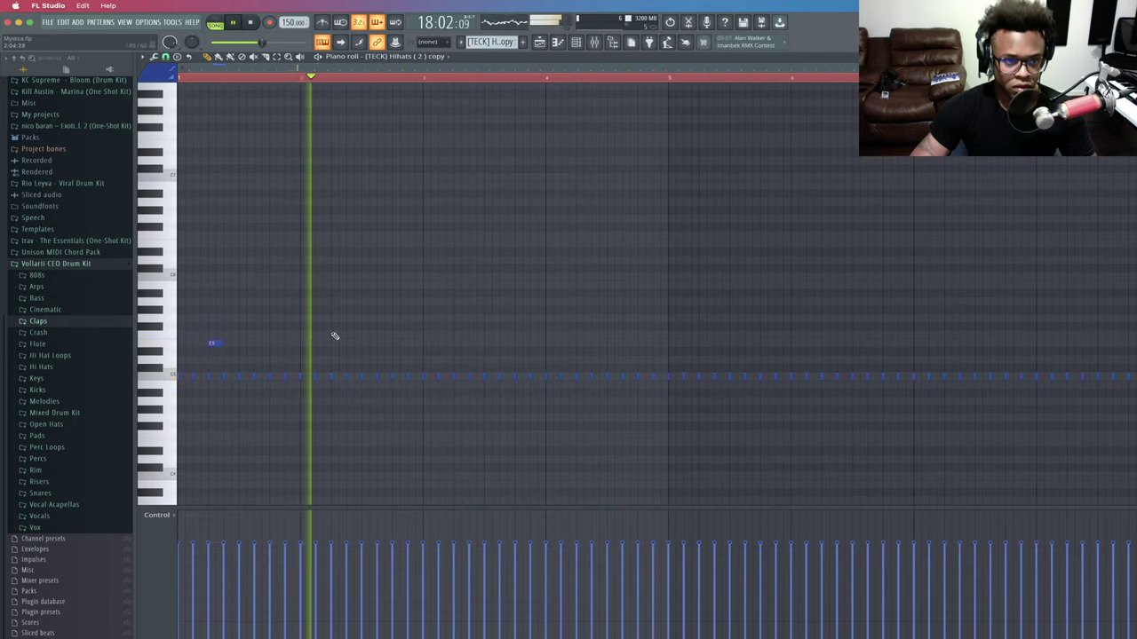
Add an F#5 hi-hat note on step 5 of bar 2 and chop it and the E5 note into rolls with the Default pattern.
{"action": "left_click", "coordinate": [333, 327]}
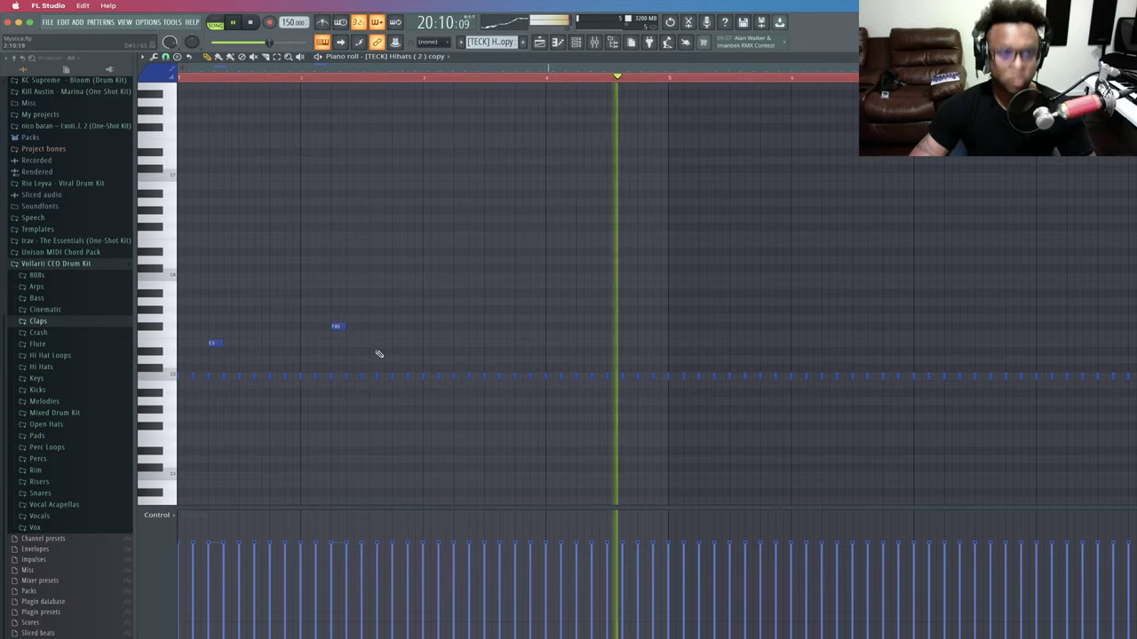
{"action": "left_click_drag", "start_coordinate": [377, 353], "coordinate": [50, 307]}
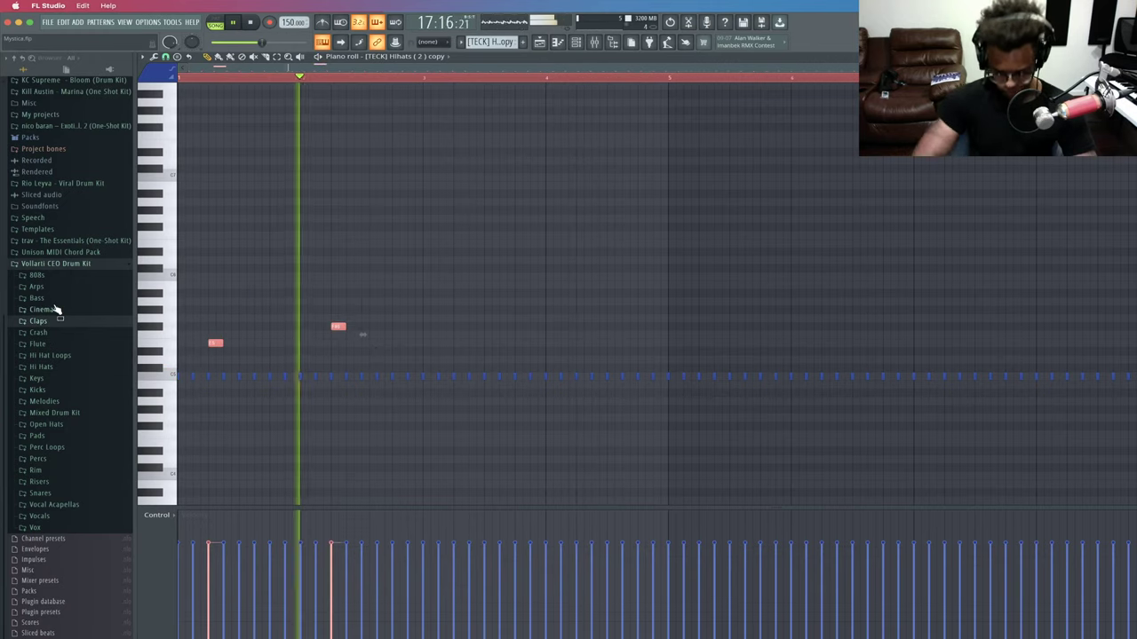
{"action": "key", "text": "alt+u"}
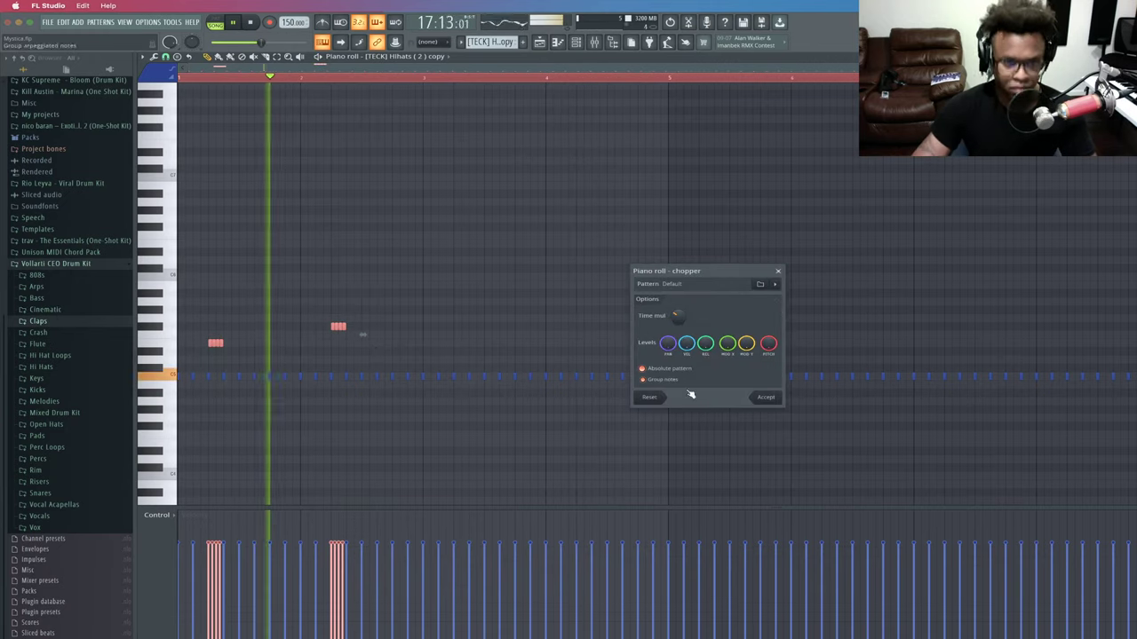
{"action": "left_click", "coordinate": [765, 397]}
{"action": "key", "text": "space"}
{"action": "key", "text": "ctrl+d"}
{"action": "key", "text": "space"}
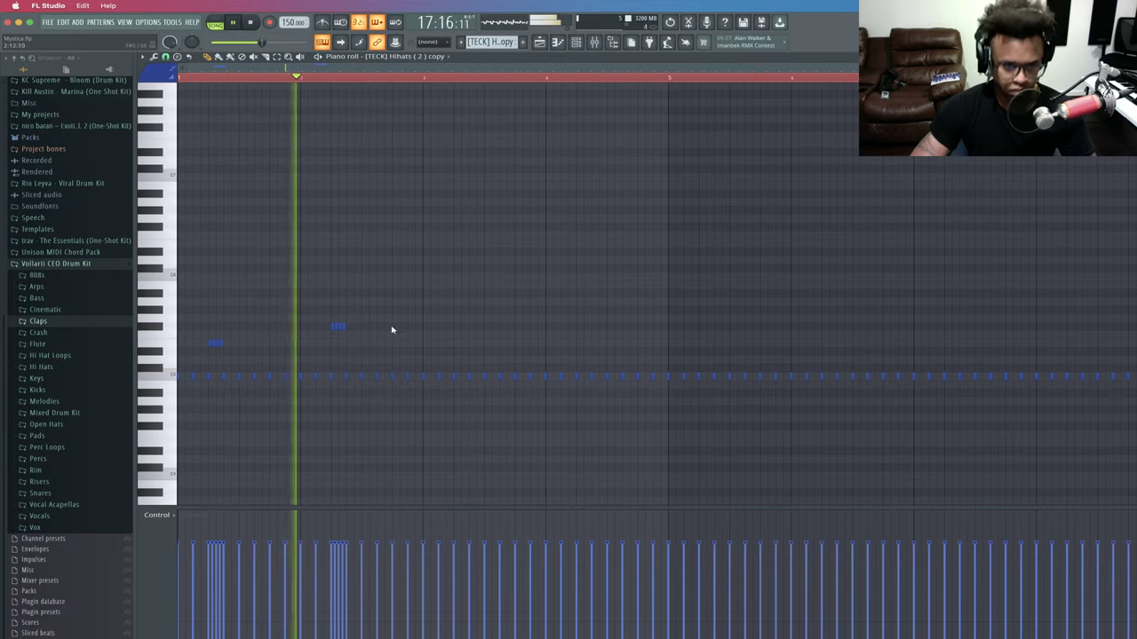
Add hi-hat notes G#5 on step 13 of bar 2 and A4 on step 5 of bar 3, chopping each into a roll.
{"action": "left_click", "coordinate": [394, 309]}
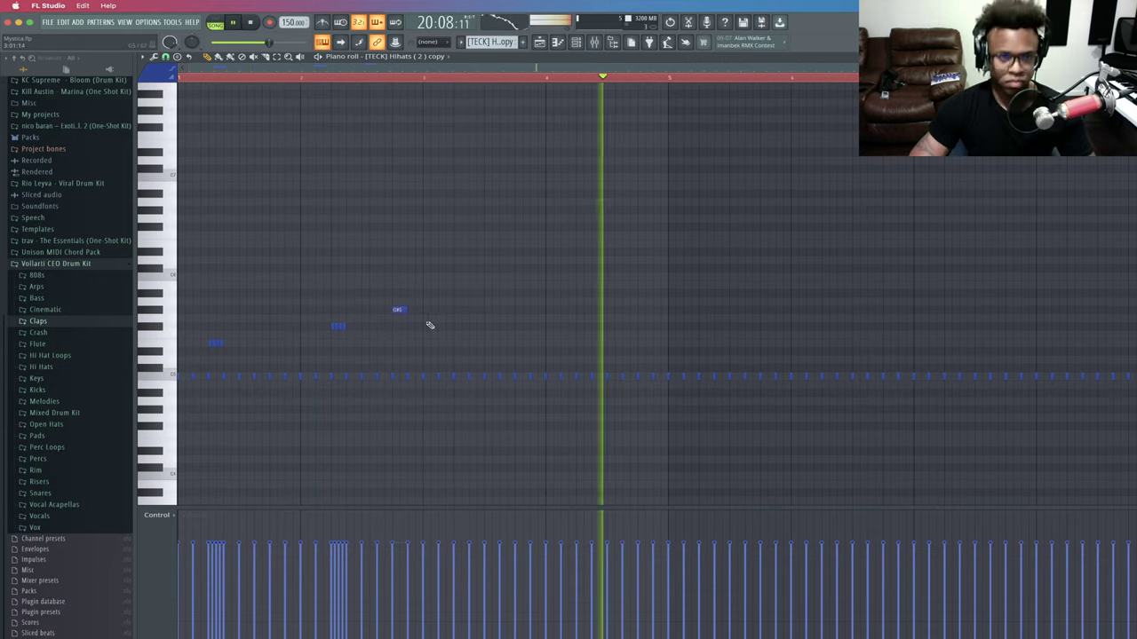
{"action": "left_click_drag", "start_coordinate": [413, 322], "coordinate": [388, 301]}
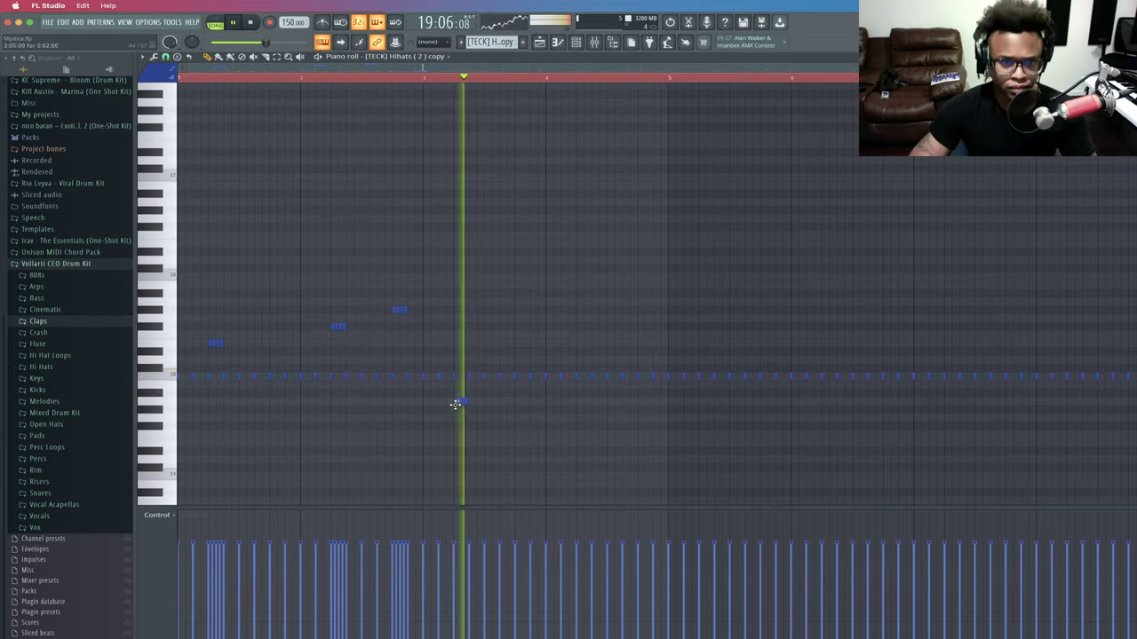
{"action": "left_click", "coordinate": [456, 402]}
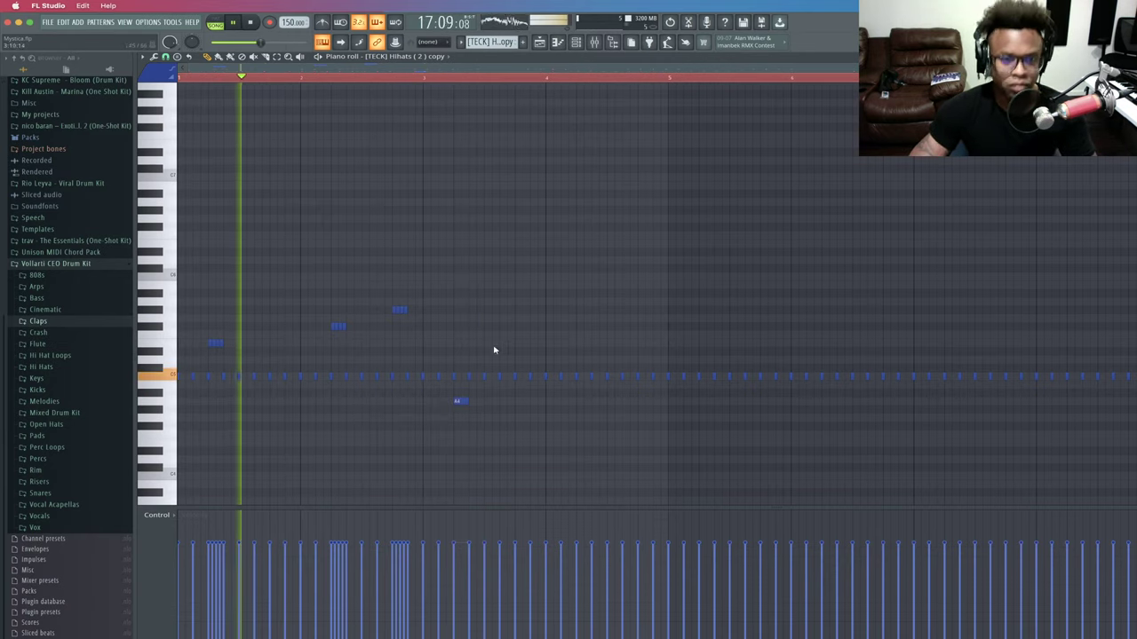
{"action": "left_click", "coordinate": [457, 401], "text": "ctrl"}
{"action": "key", "text": "alt+u"}
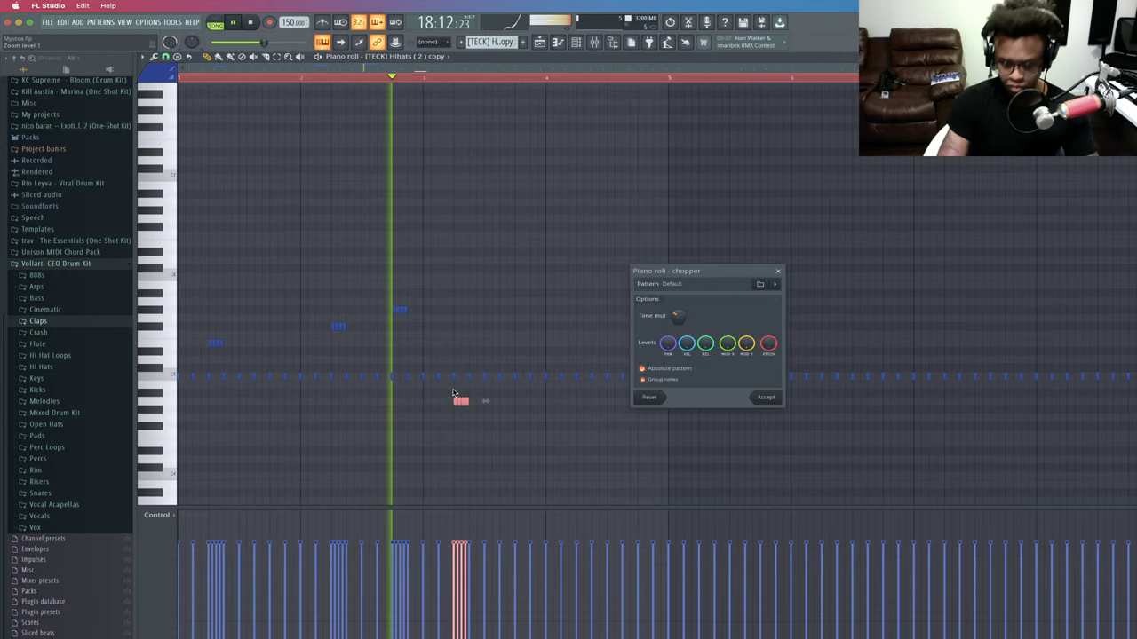
{"action": "key", "text": "Return"}
{"action": "left_click", "coordinate": [465, 327], "text": "ctrl"}
{"action": "key", "text": "space"}
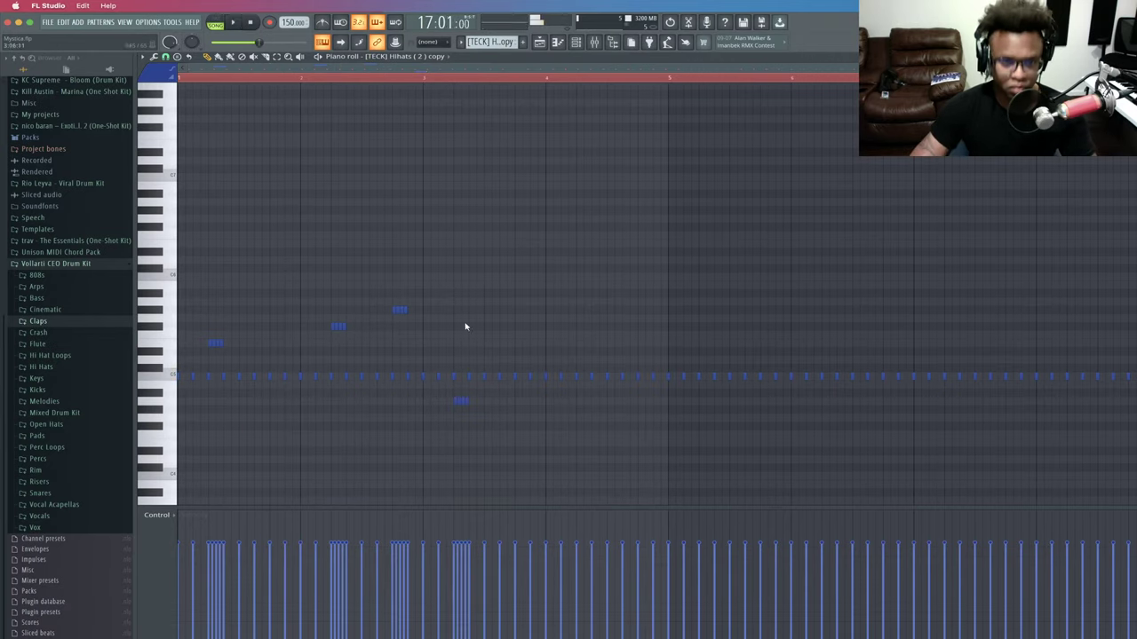
Switch to YouTube Studio in Chrome to check the live stream's analytics, and return to FL Studio to replay the hi-hat pattern.
{"action": "key", "text": "F1"}
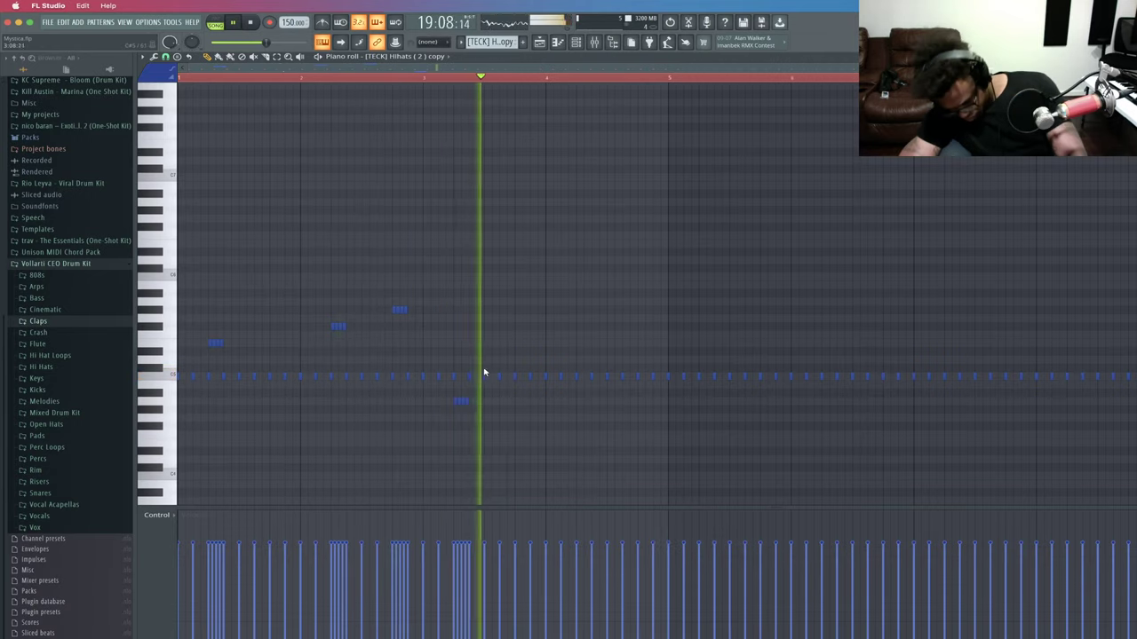
{"action": "key", "text": "F3"}
{"action": "left_click", "coordinate": [488, 375]}
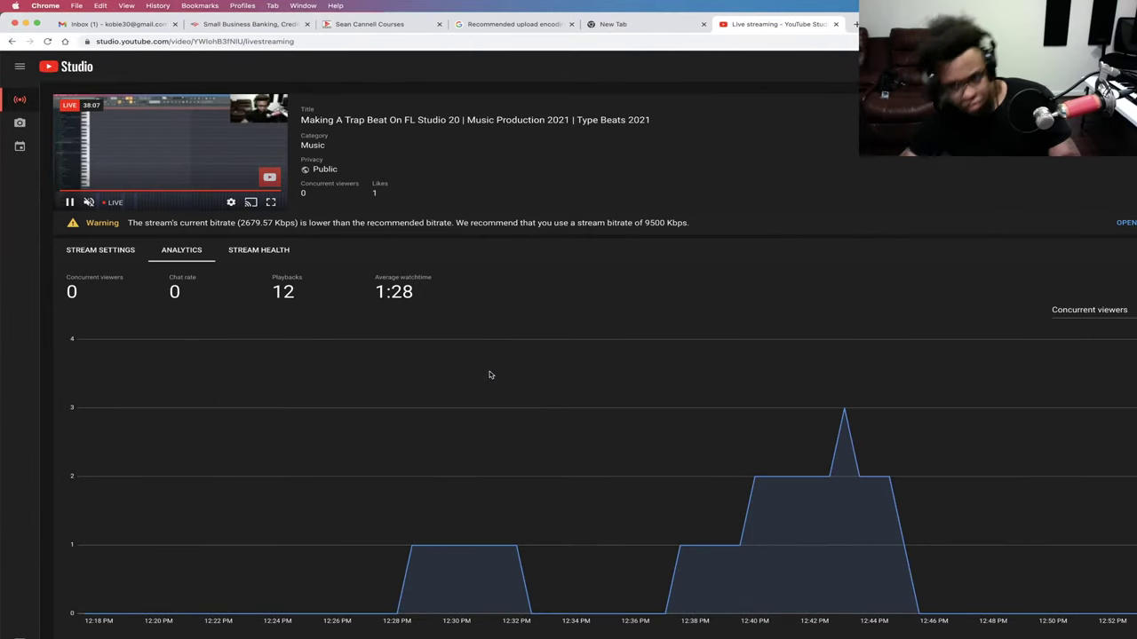
{"action": "key", "text": "super+Tab"}
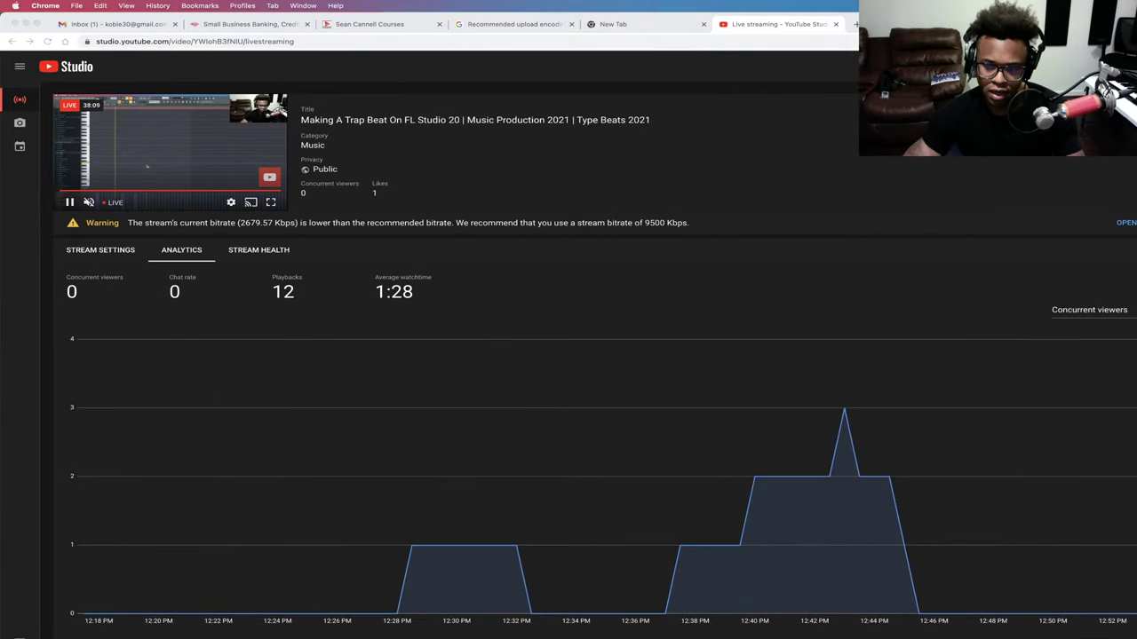
{"action": "key", "text": "F2"}
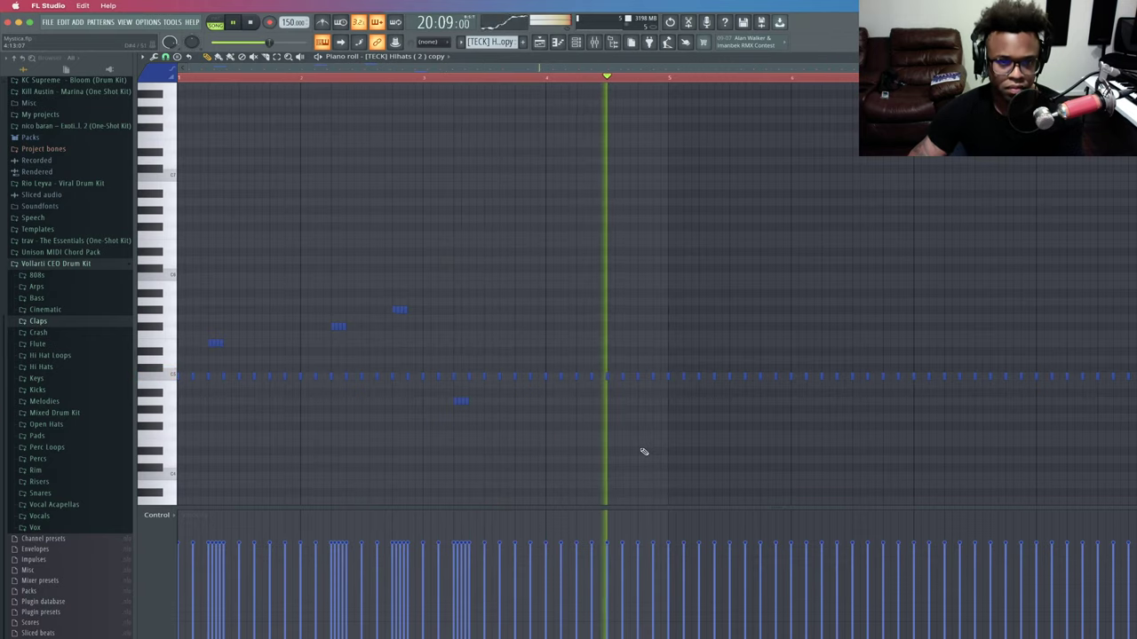
{"action": "key", "text": "F2"}
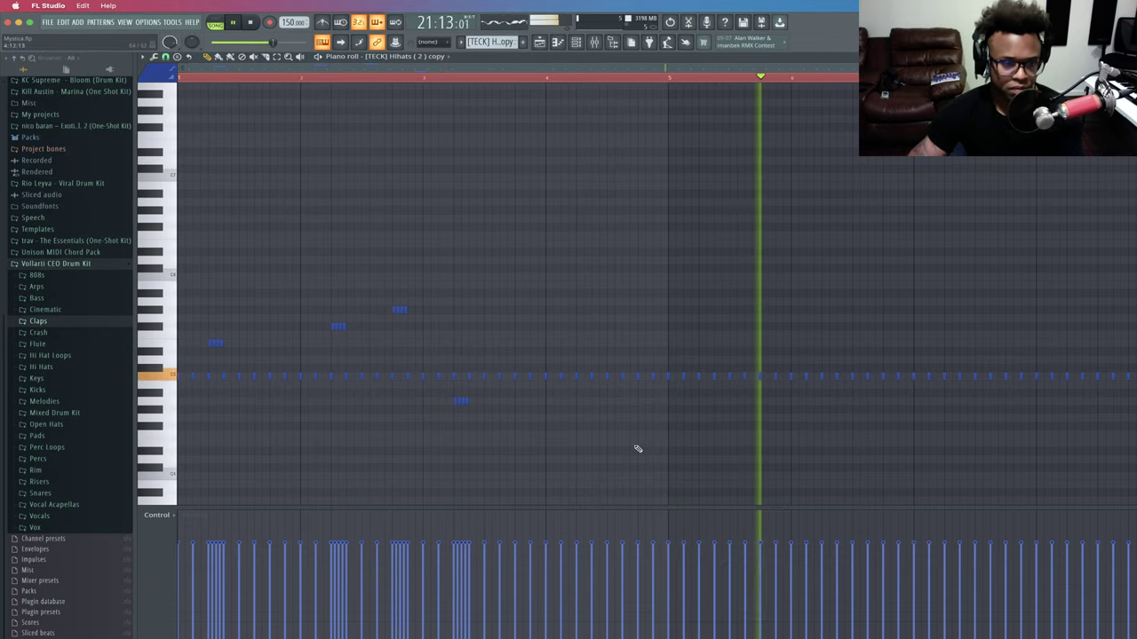
{"action": "key", "text": "space"}
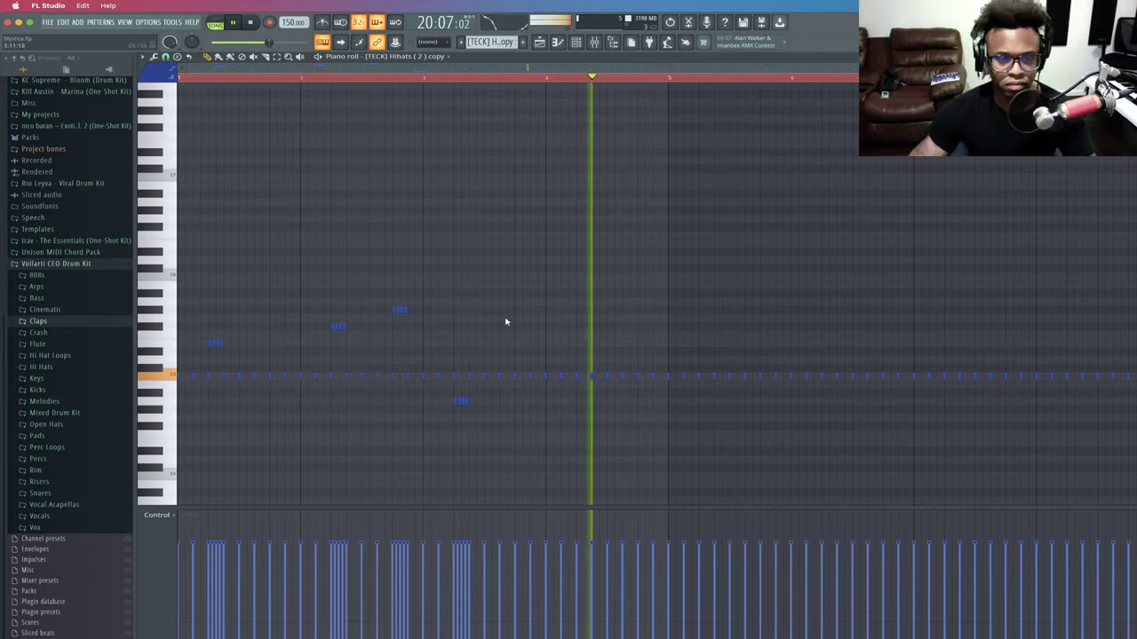
Place two-step G#5 hi-hat notes on steps 9 and 13 of bar 3.
{"action": "key", "text": "space"}
{"action": "key", "text": "space"}
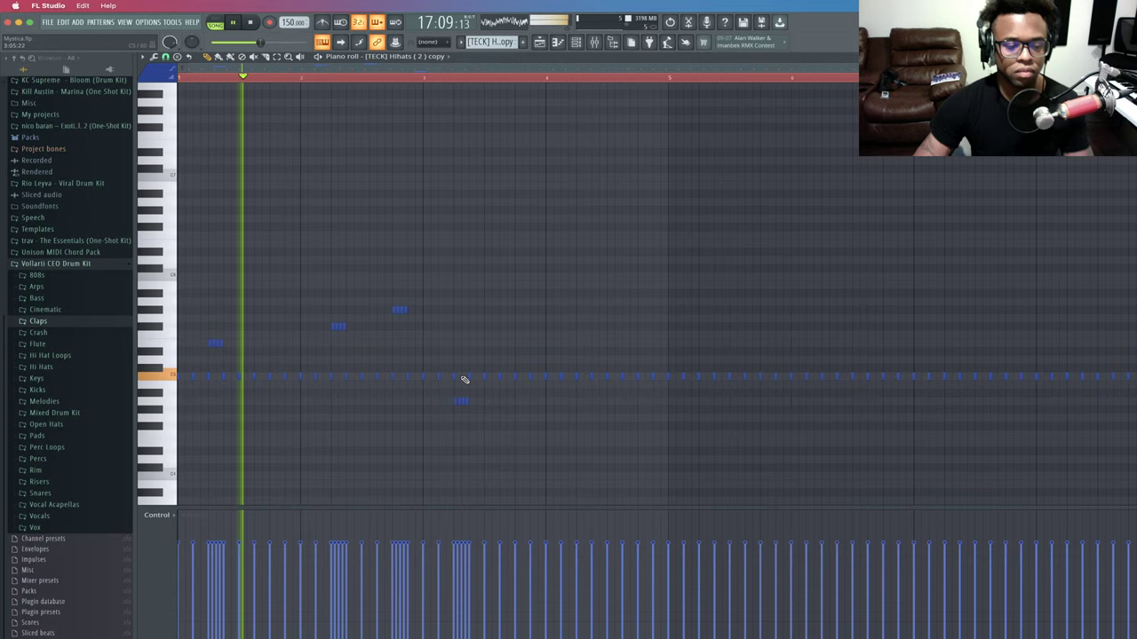
{"action": "left_click", "coordinate": [494, 303]}
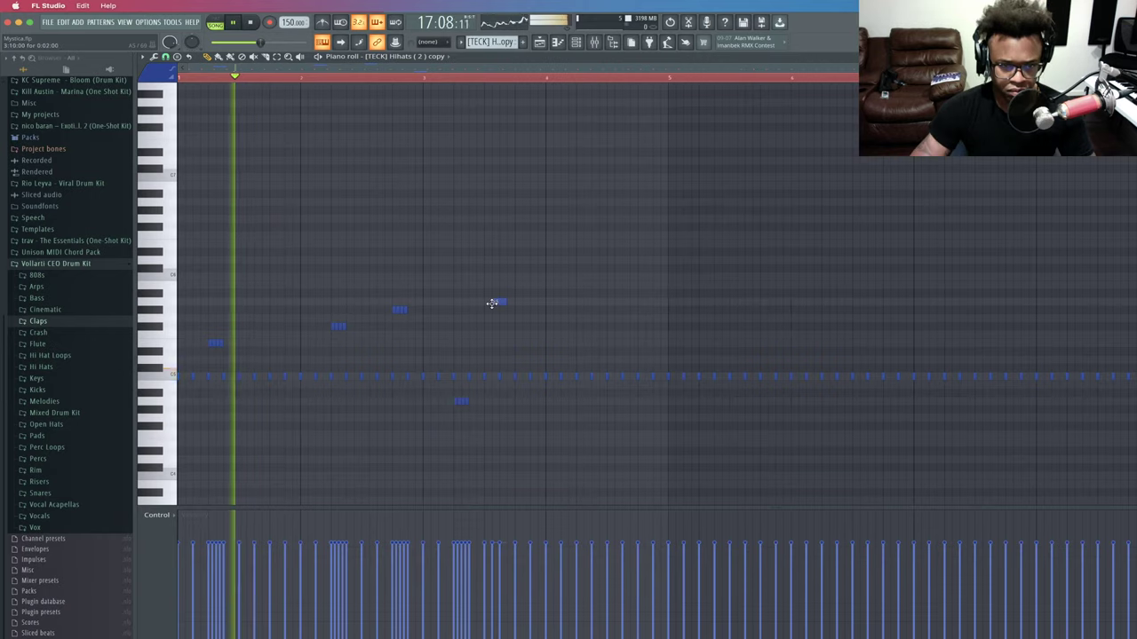
{"action": "right_click", "coordinate": [494, 305]}
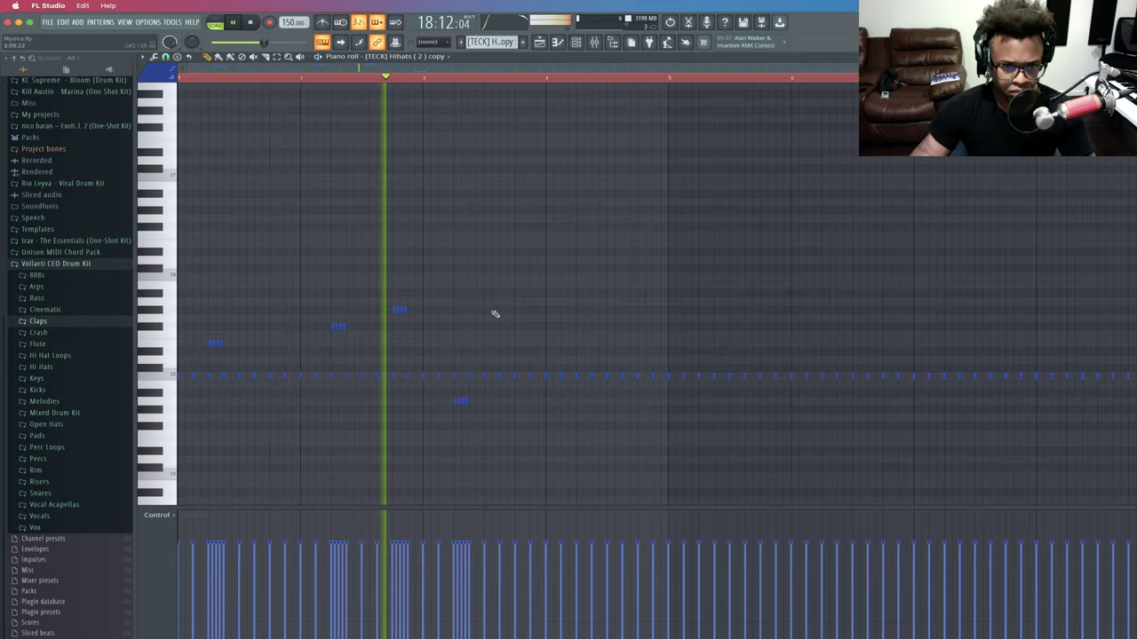
{"action": "left_click", "coordinate": [489, 313]}
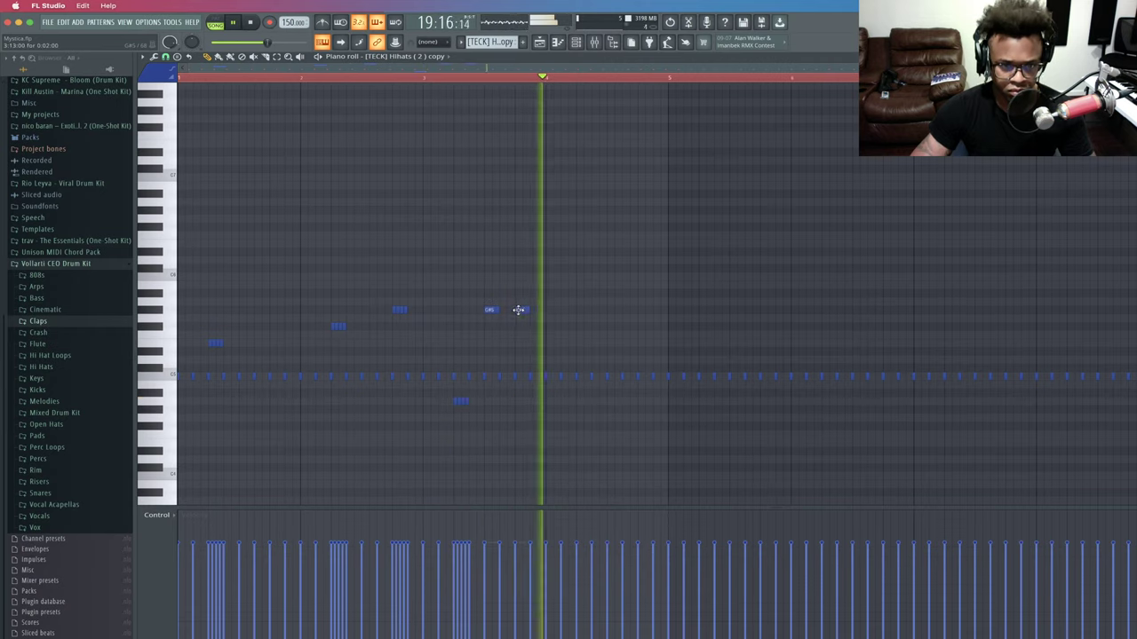
{"action": "left_click", "coordinate": [519, 310]}
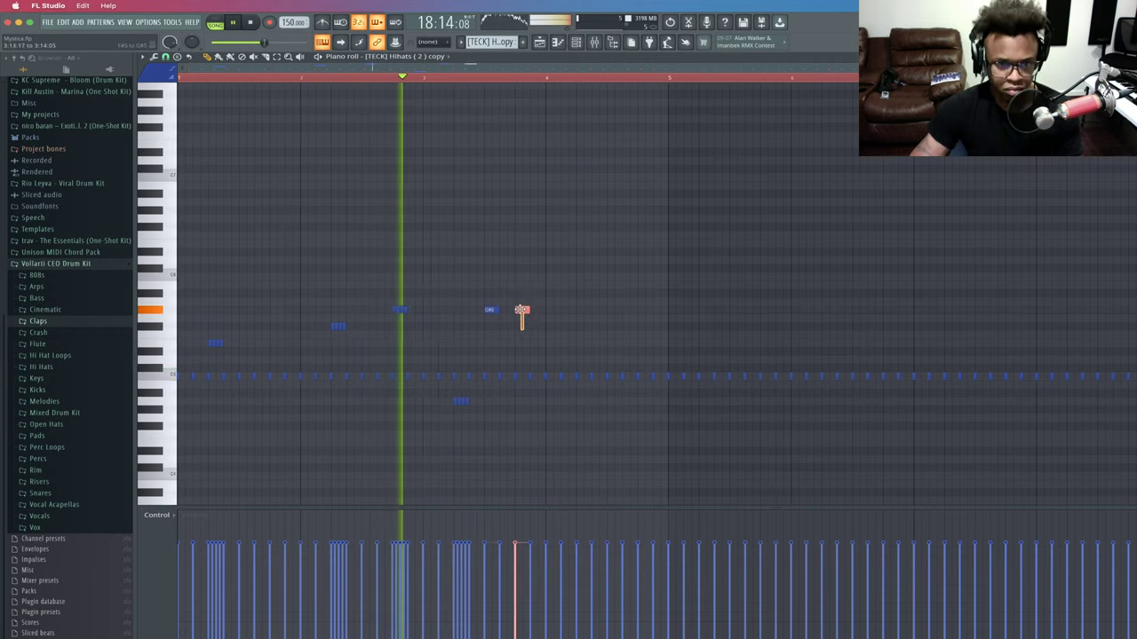
{"action": "left_click", "coordinate": [520, 311]}
{"action": "key", "text": "alt+u"}
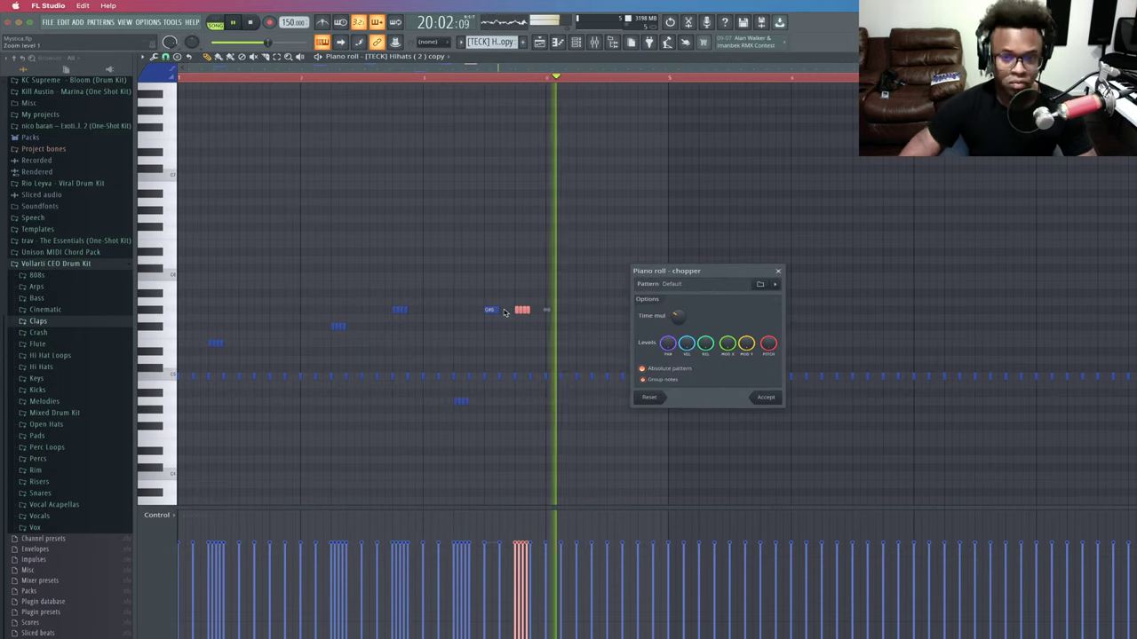
{"action": "left_click", "coordinate": [778, 271]}
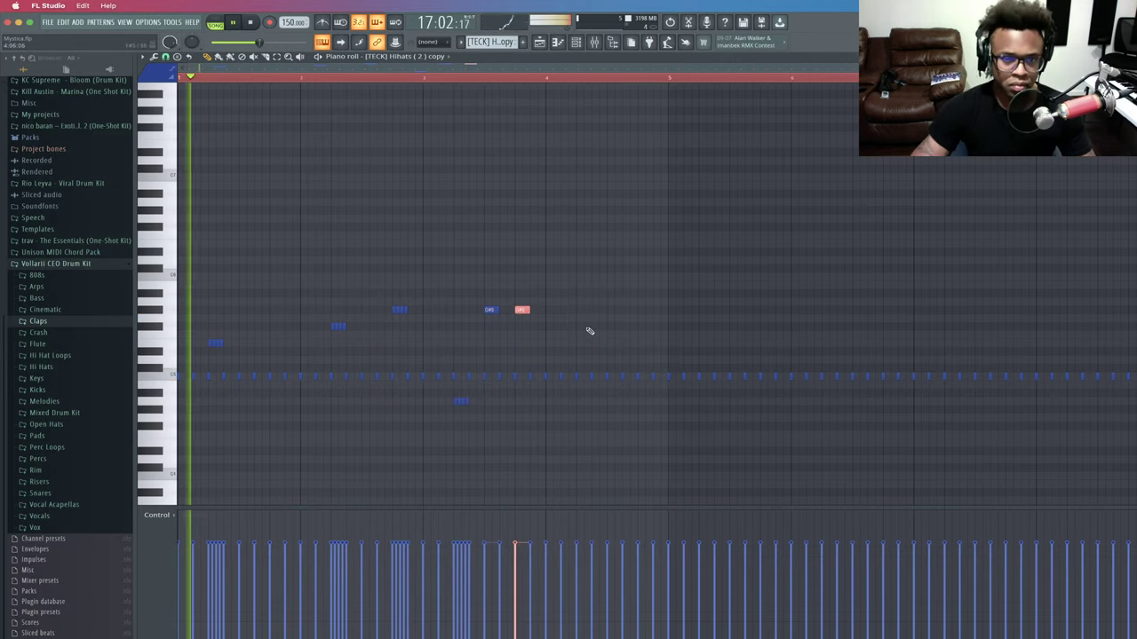
Add hi-hat notes A4 on step 13 and G#5 on step 9 of bar 4, chopping each into a roll with the Default pattern.
{"action": "left_click", "coordinate": [641, 401]}
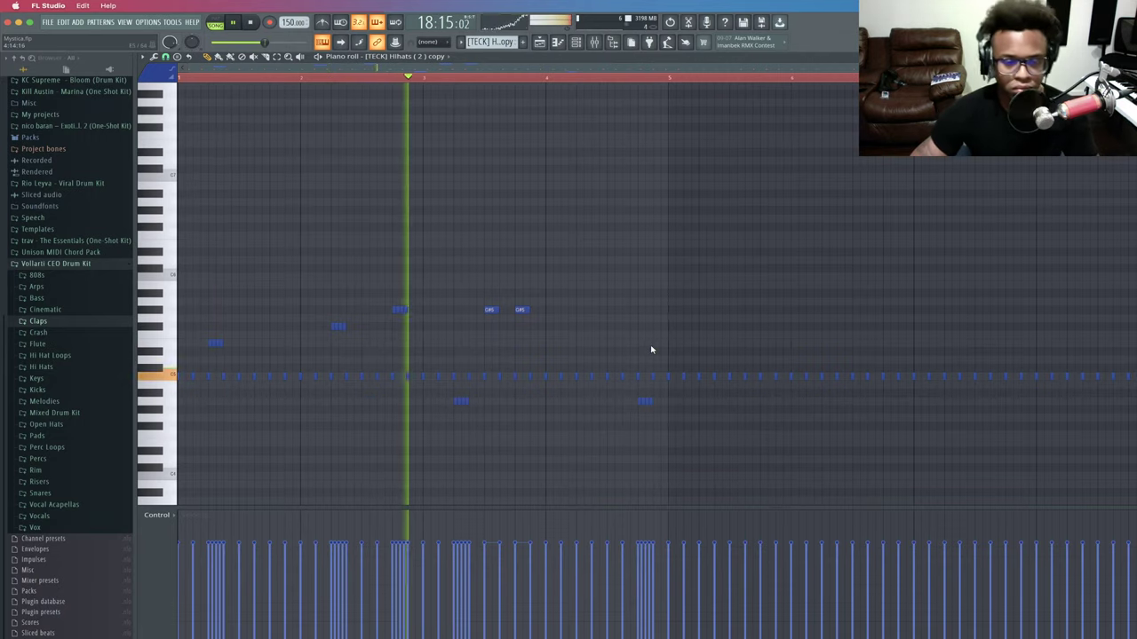
{"action": "left_click", "coordinate": [612, 310]}
{"action": "left_click", "coordinate": [618, 311]}
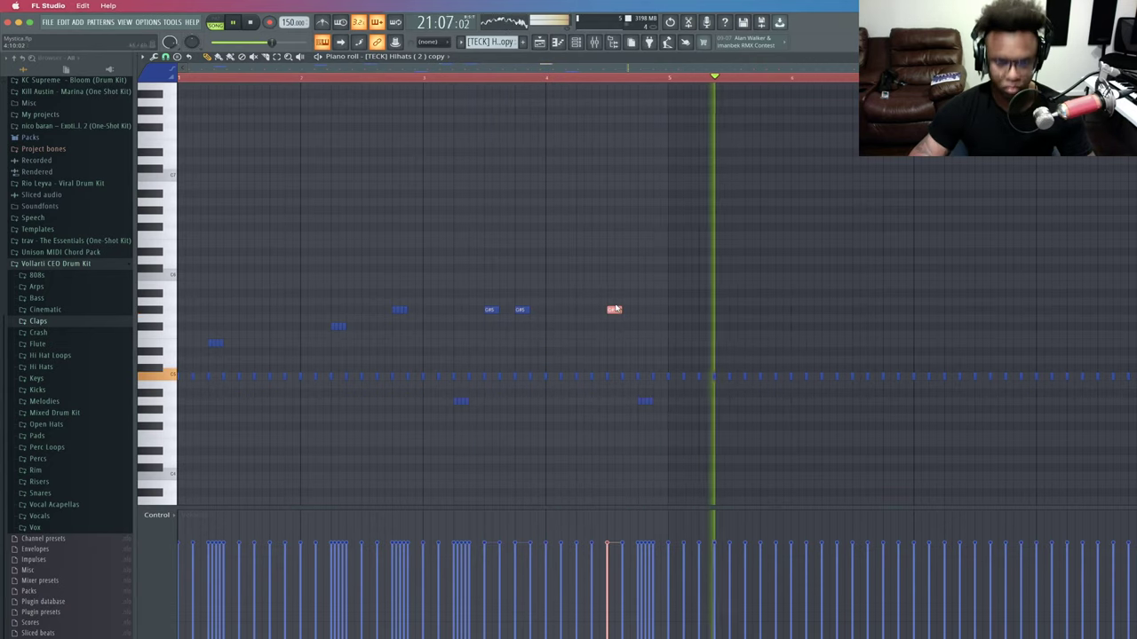
{"action": "key", "text": "alt+u"}
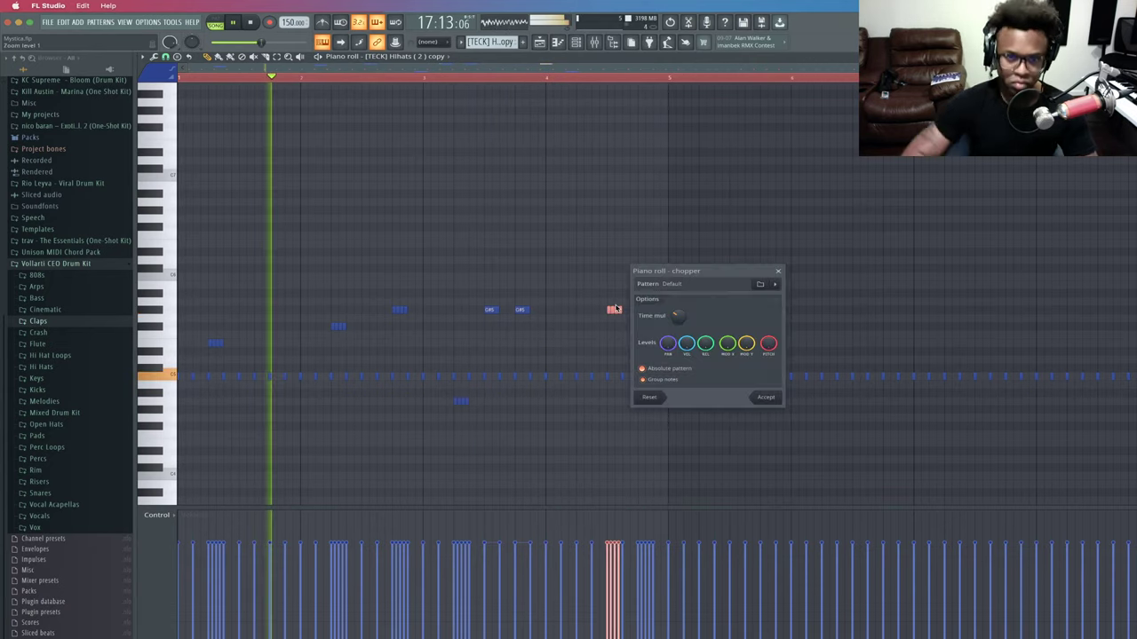
{"action": "left_click", "coordinate": [765, 397]}
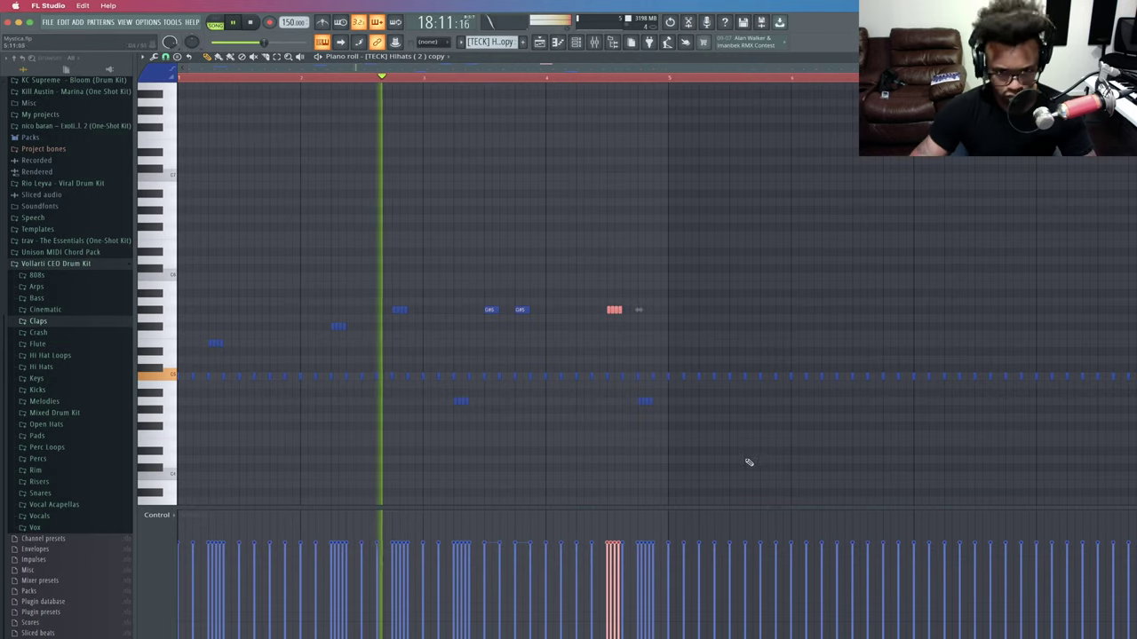
{"action": "left_click", "coordinate": [717, 426], "text": "super"}
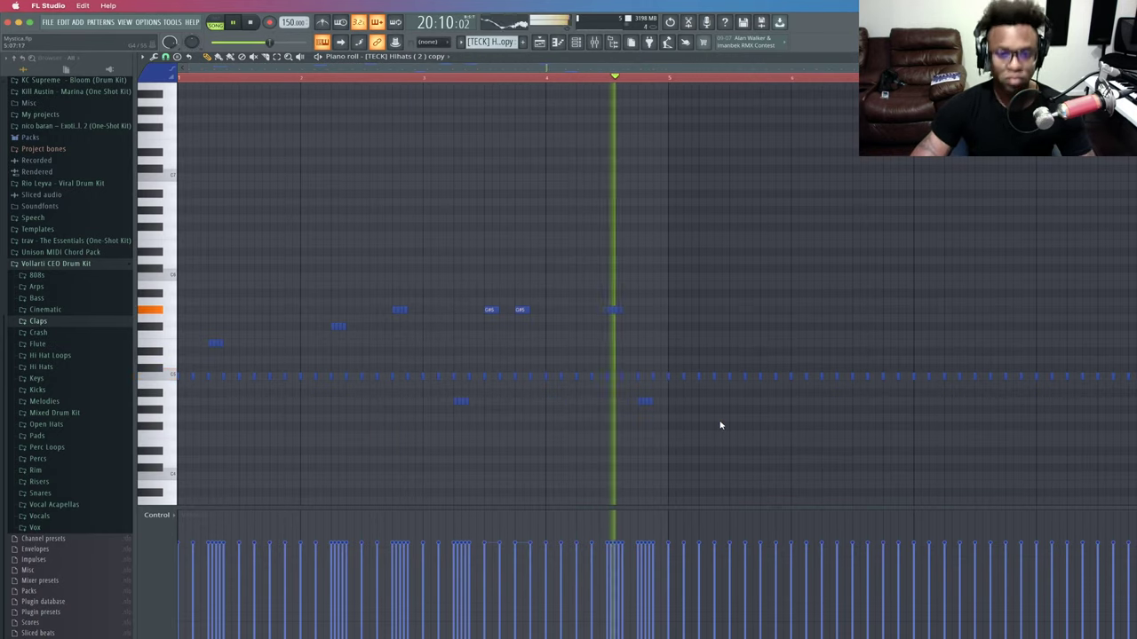
Try a two-step G#5 hi-hat note on step 5 and step 9 of bar 5, and delete it.
{"action": "left_click", "coordinate": [702, 310]}
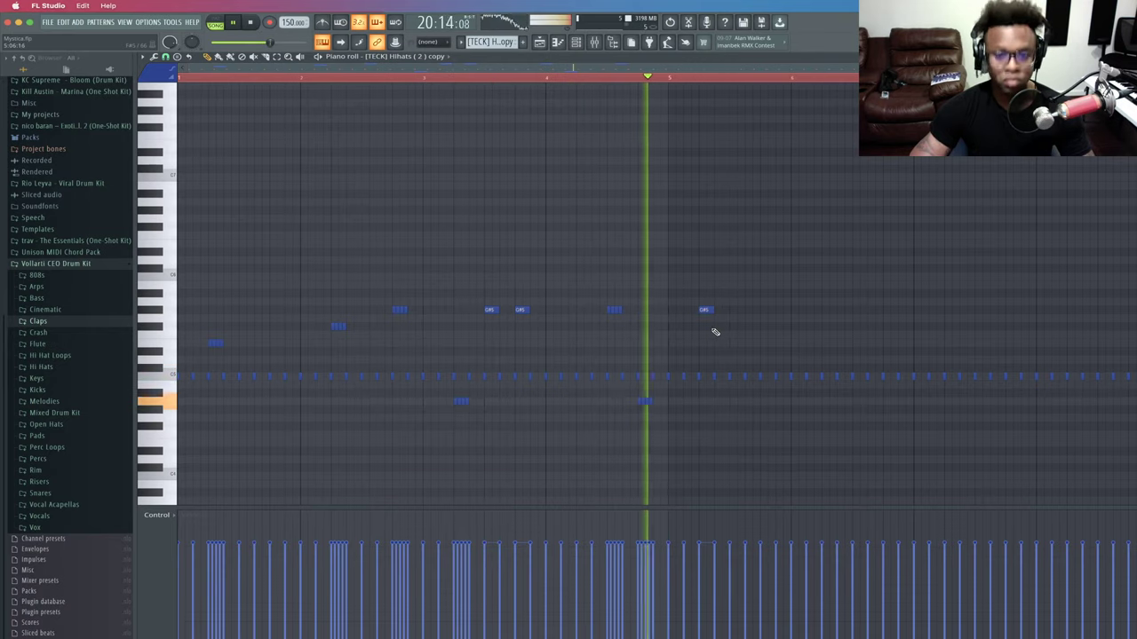
{"action": "left_click_drag", "start_coordinate": [706, 310], "coordinate": [735, 310]}
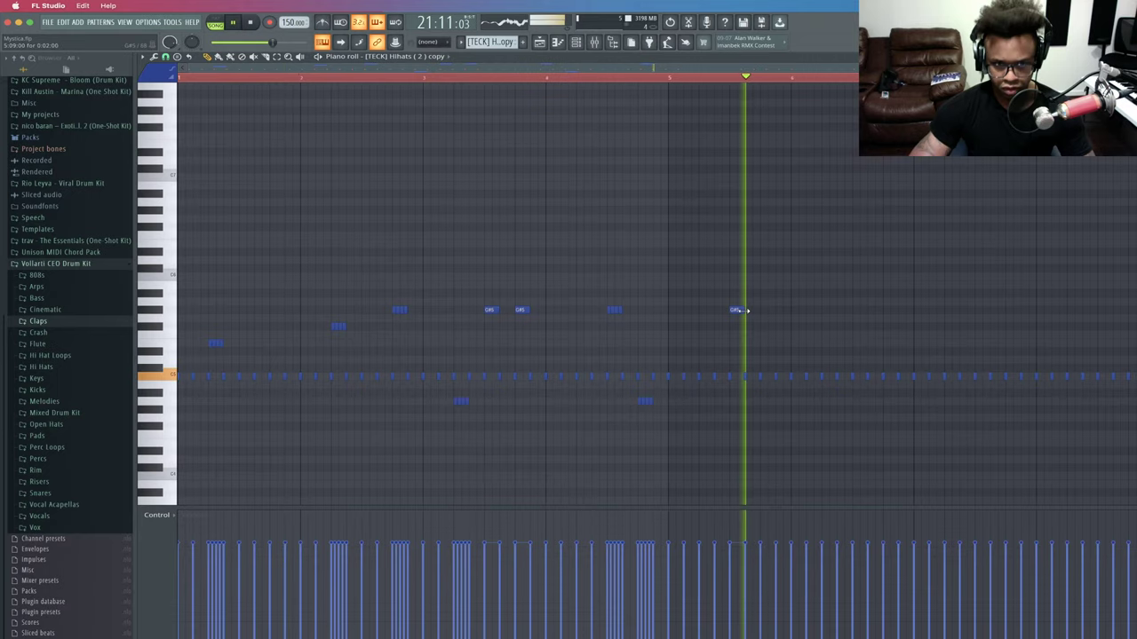
{"action": "right_click", "coordinate": [743, 310]}
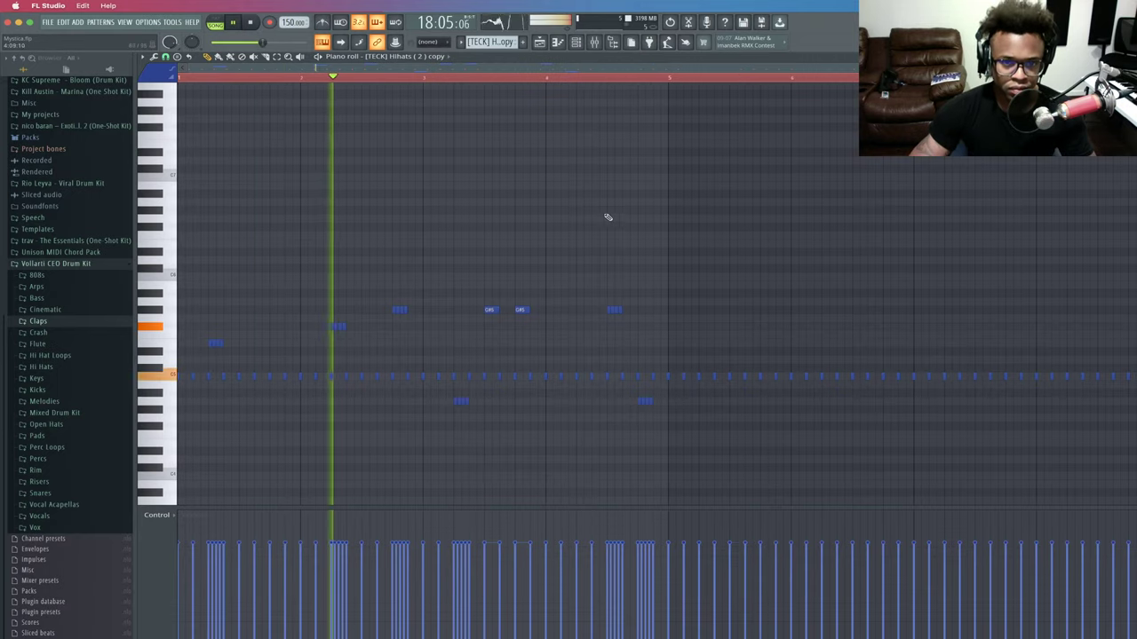
Try removing the G#5 roll on step 9 of bar 4, undo the removal and delete the stray note below it.
{"action": "right_click", "coordinate": [612, 310]}
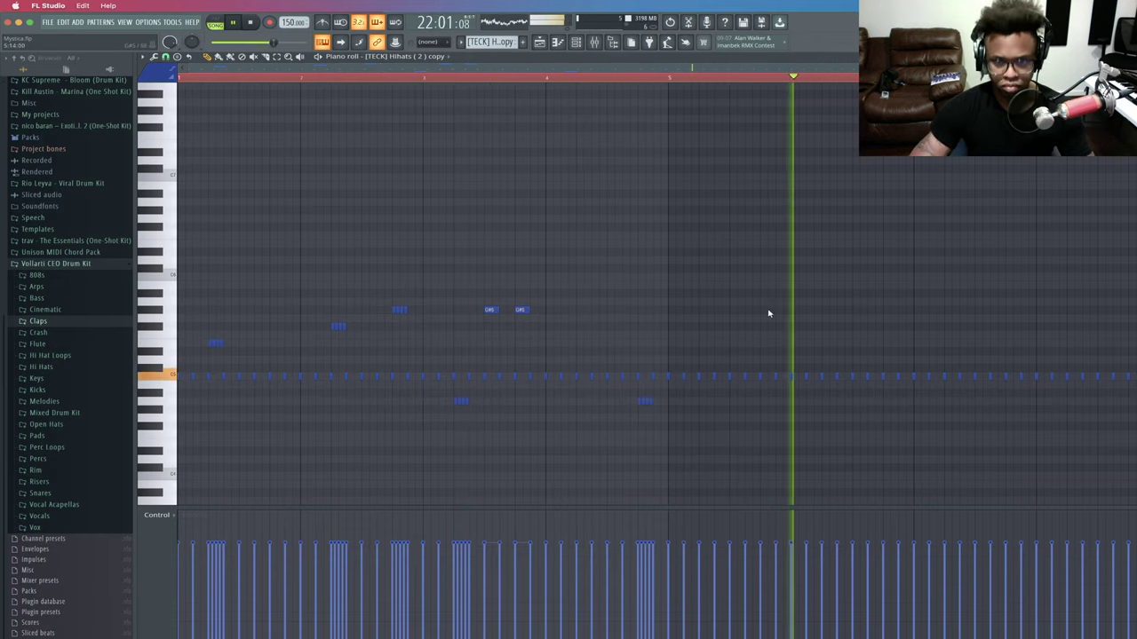
{"action": "key", "text": "super+z"}
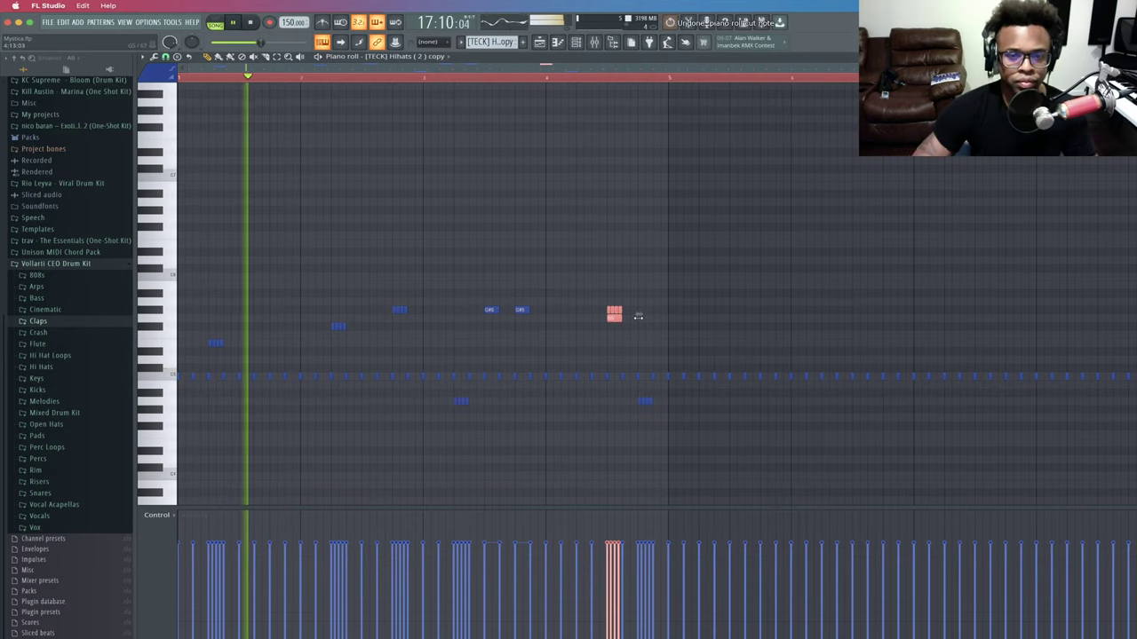
{"action": "left_click", "coordinate": [616, 330]}
{"action": "right_click", "coordinate": [613, 319]}
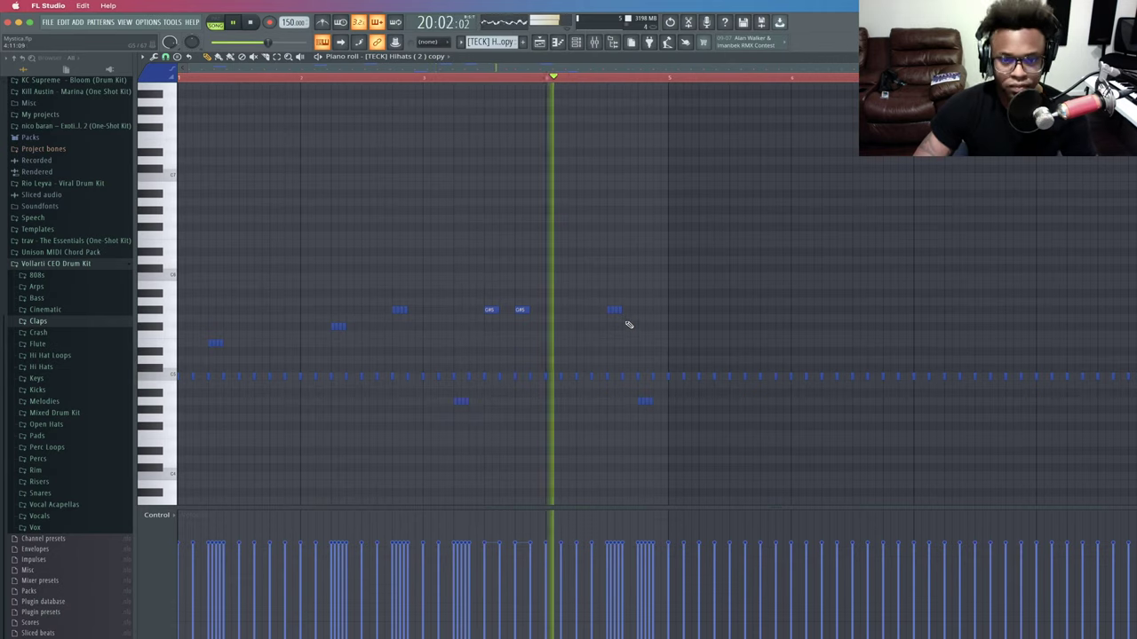
Try a G#5 roll on step 9 and a B5 hi-hat note on step 1 of bar 5, and replay from bar 1.
{"action": "left_click", "coordinate": [736, 311]}
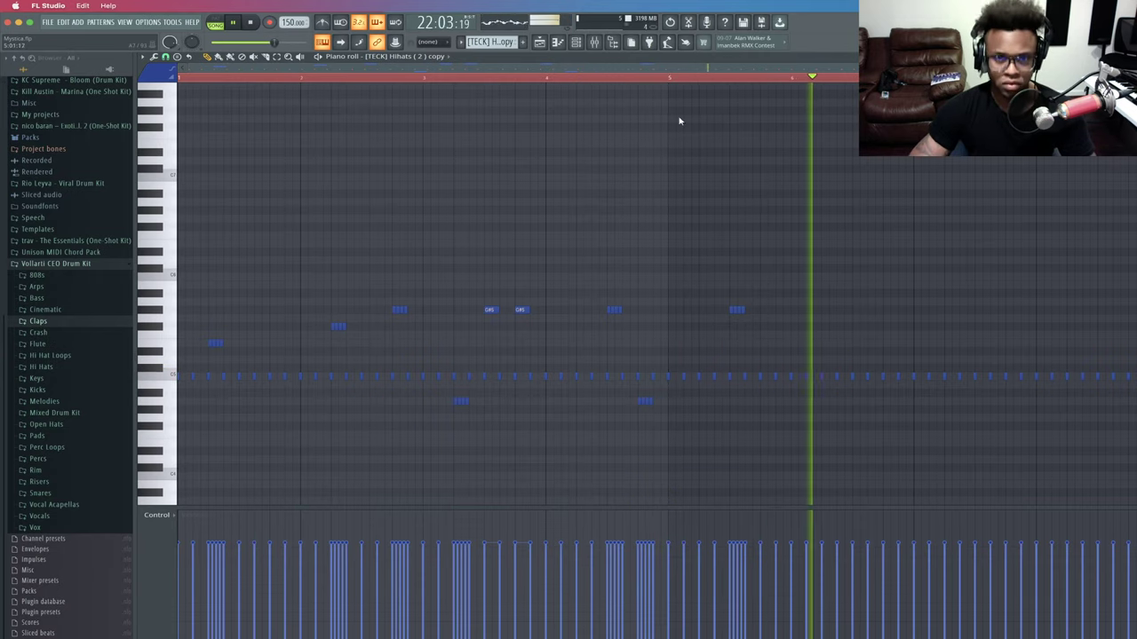
{"action": "left_click", "coordinate": [674, 285]}
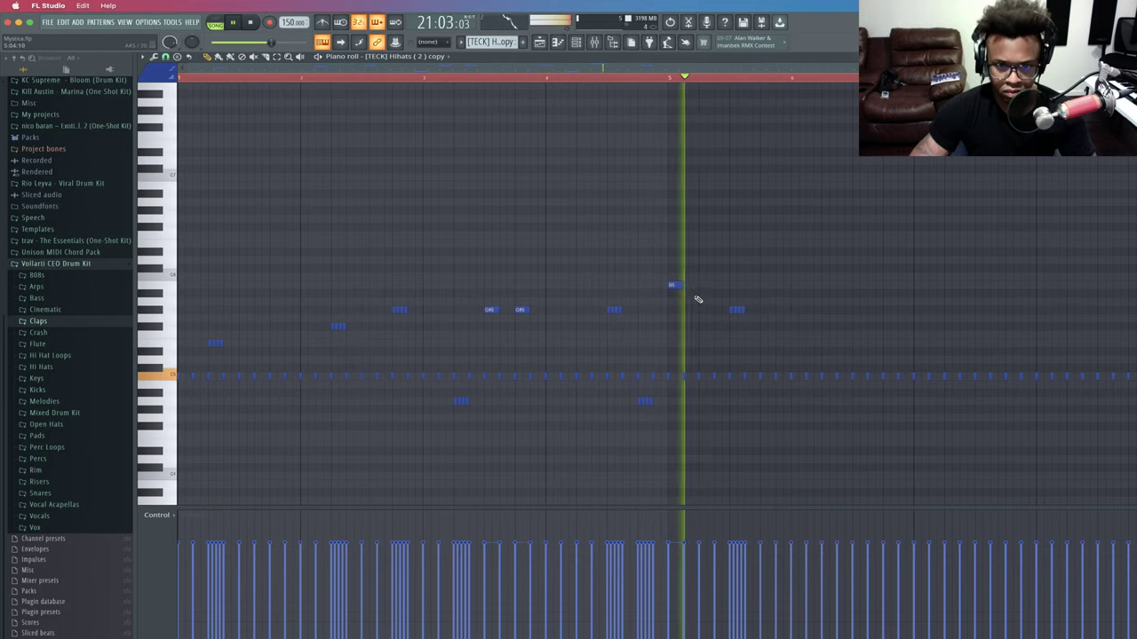
{"action": "left_click", "coordinate": [701, 302]}
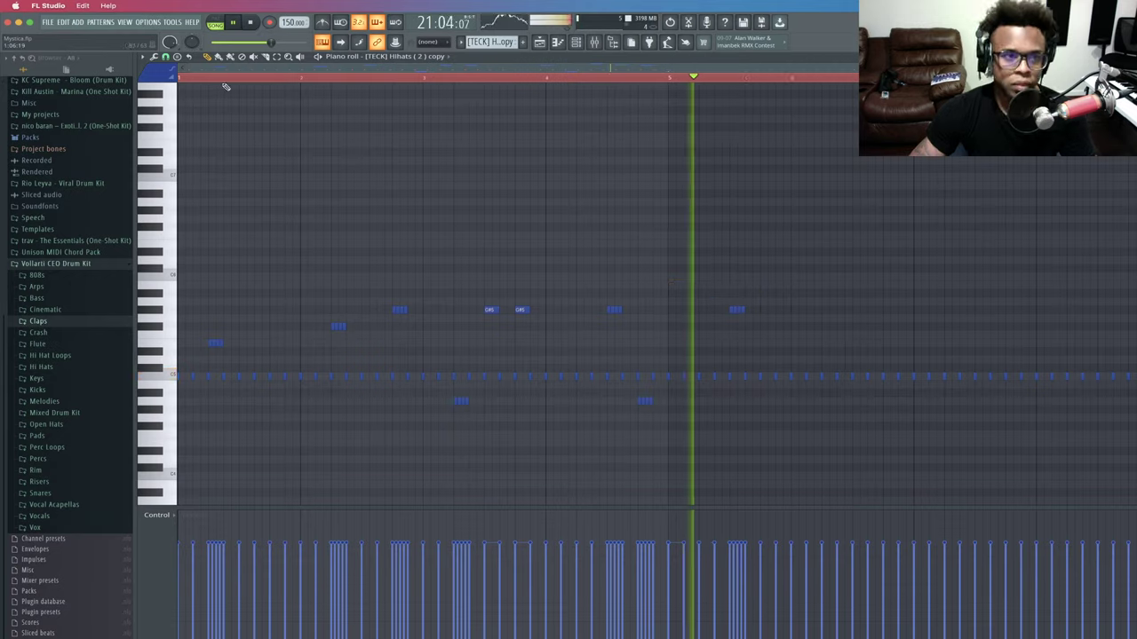
{"action": "left_click", "coordinate": [180, 79]}
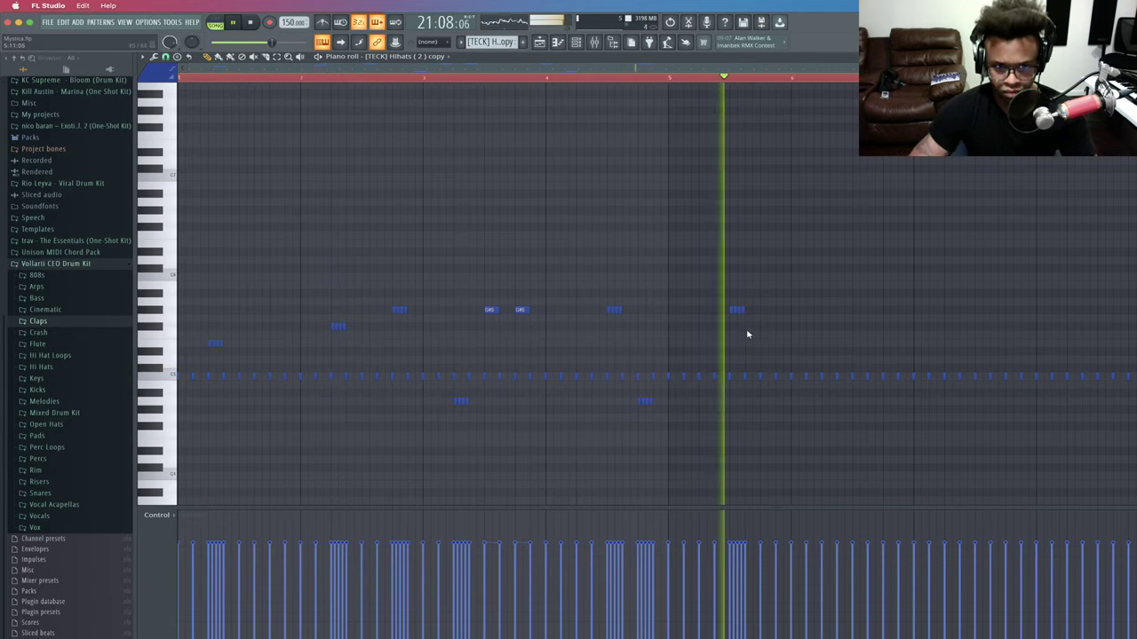
Add a two-step A4 hi-hat note on step 9 of bar 6 and chop it into a roll with the Default pattern.
{"action": "left_click", "coordinate": [854, 402]}
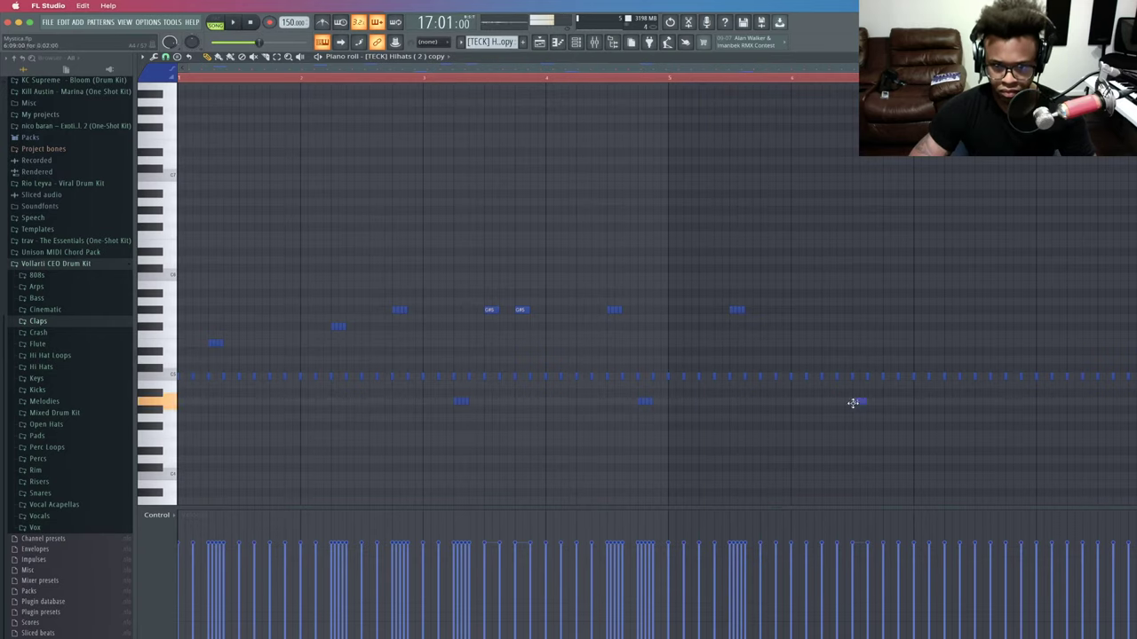
{"action": "key", "text": "space"}
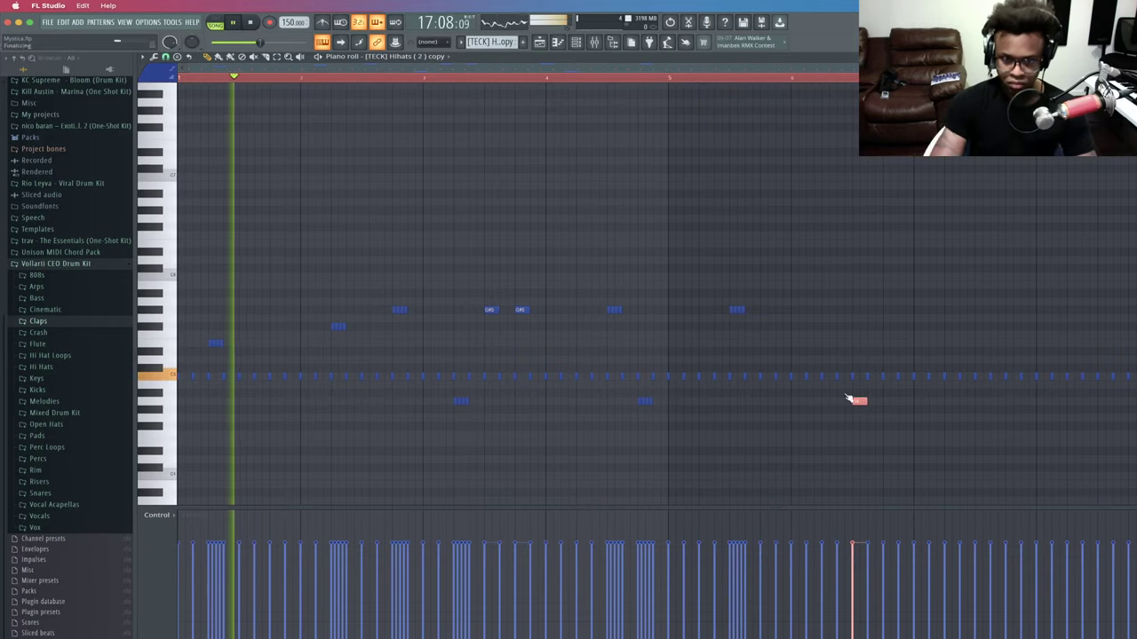
{"action": "key", "text": "alt+u"}
{"action": "left_click", "coordinate": [763, 398]}
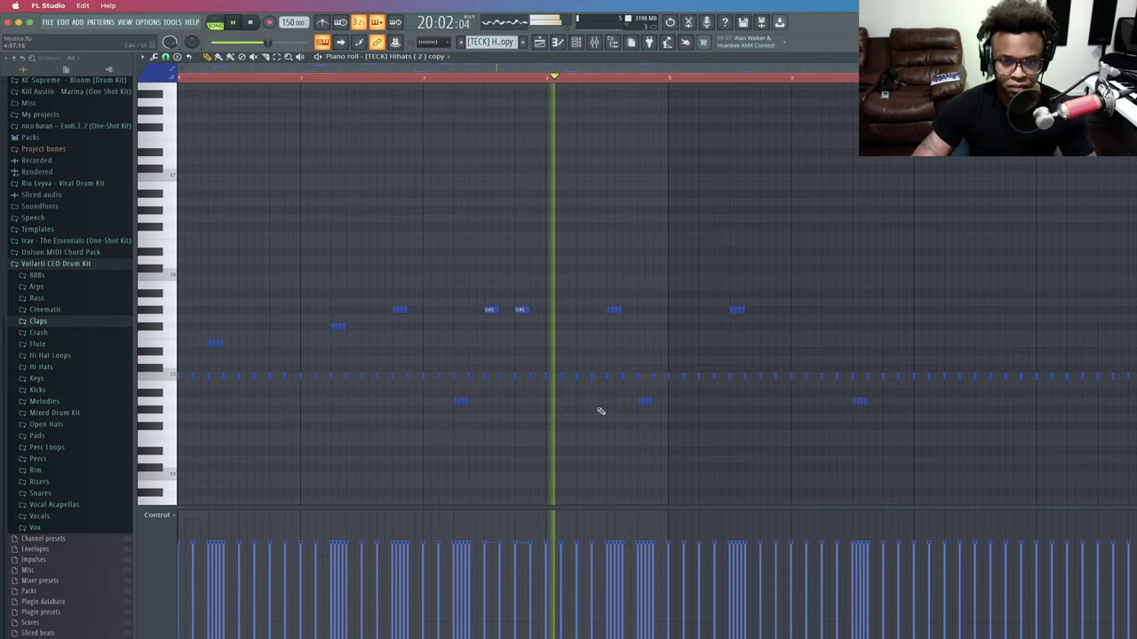
Delete the G#5 hi-hat rolls on step 9 of bars 4 and 5.
{"action": "right_click", "coordinate": [614, 310]}
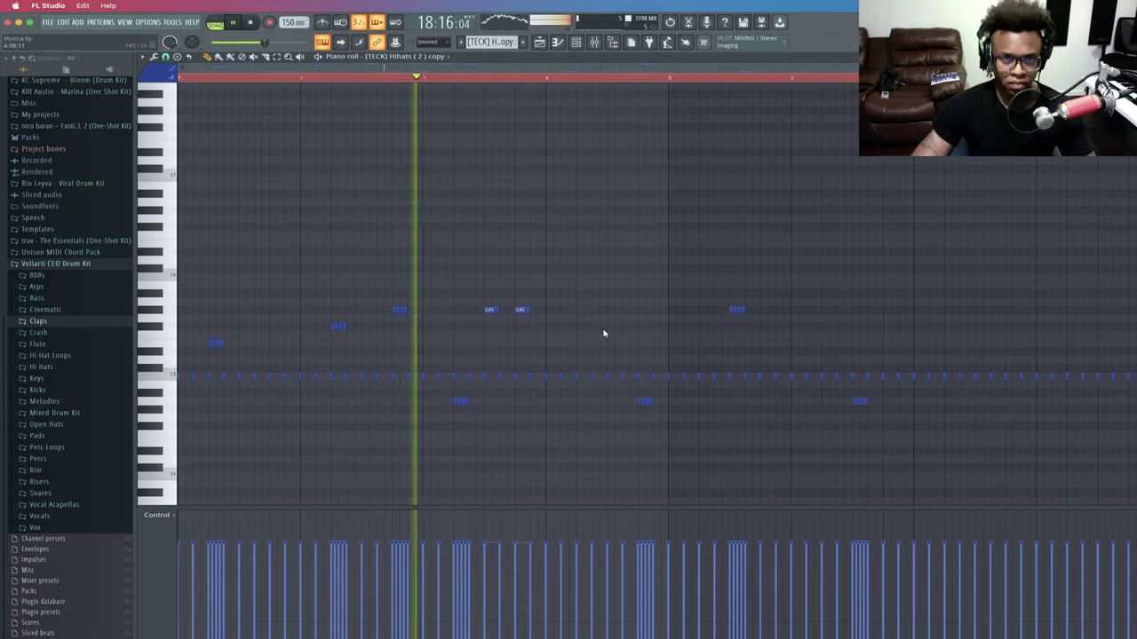
{"action": "right_click", "coordinate": [737, 310]}
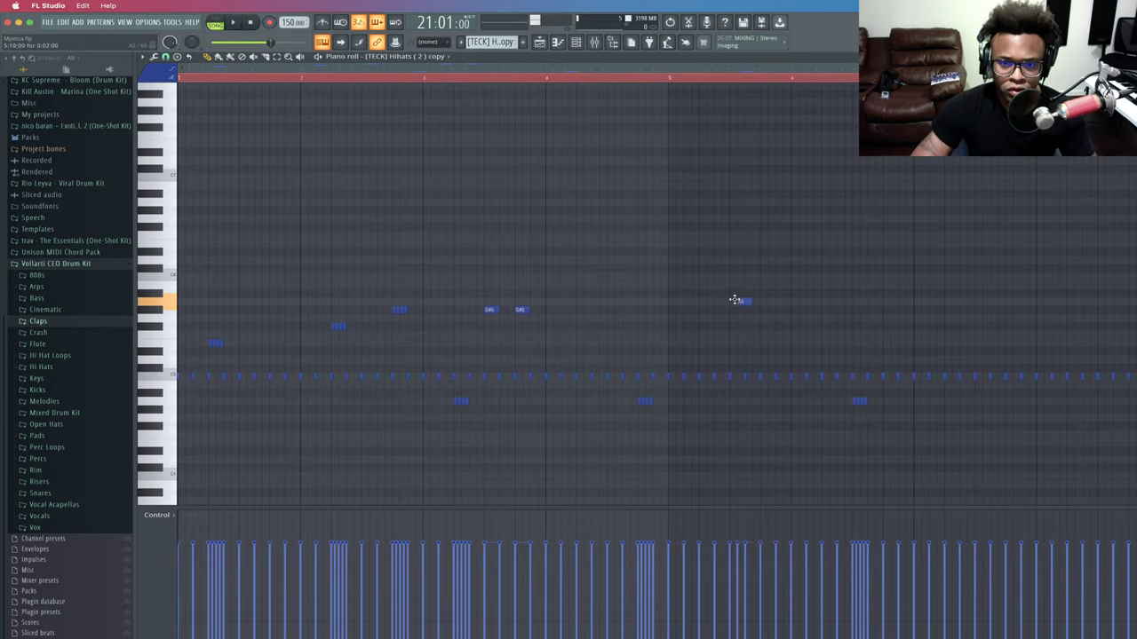
Try a G#5 hi-hat note on steps 11 and 13 of bar 5, and delete it.
{"action": "left_click_drag", "start_coordinate": [733, 310], "coordinate": [742, 310]}
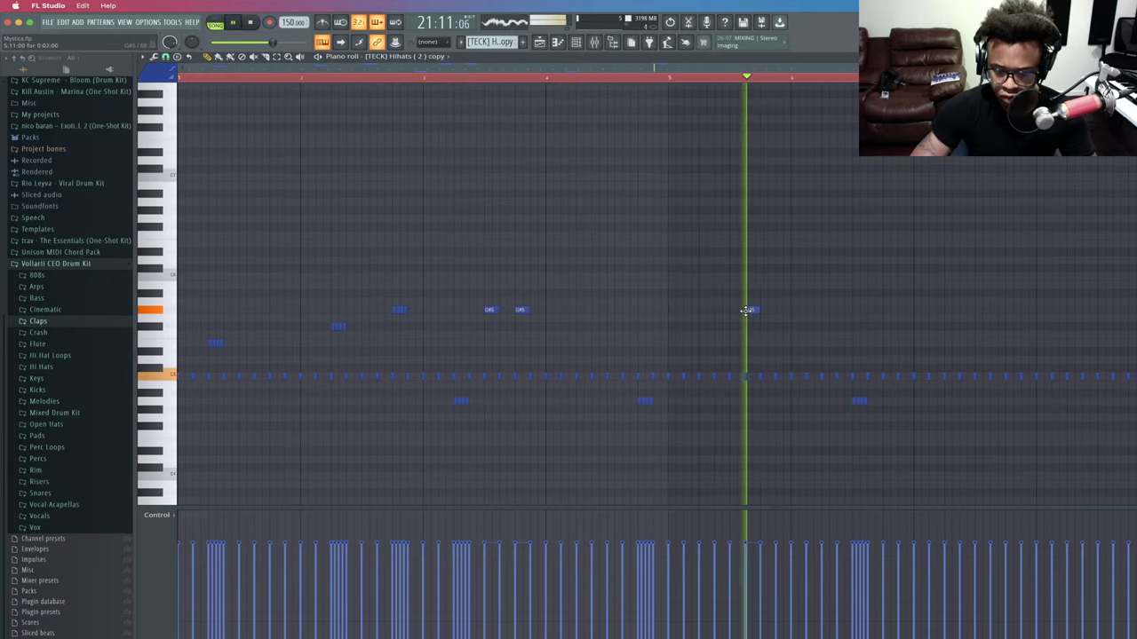
{"action": "left_click_drag", "start_coordinate": [751, 310], "coordinate": [766, 310]}
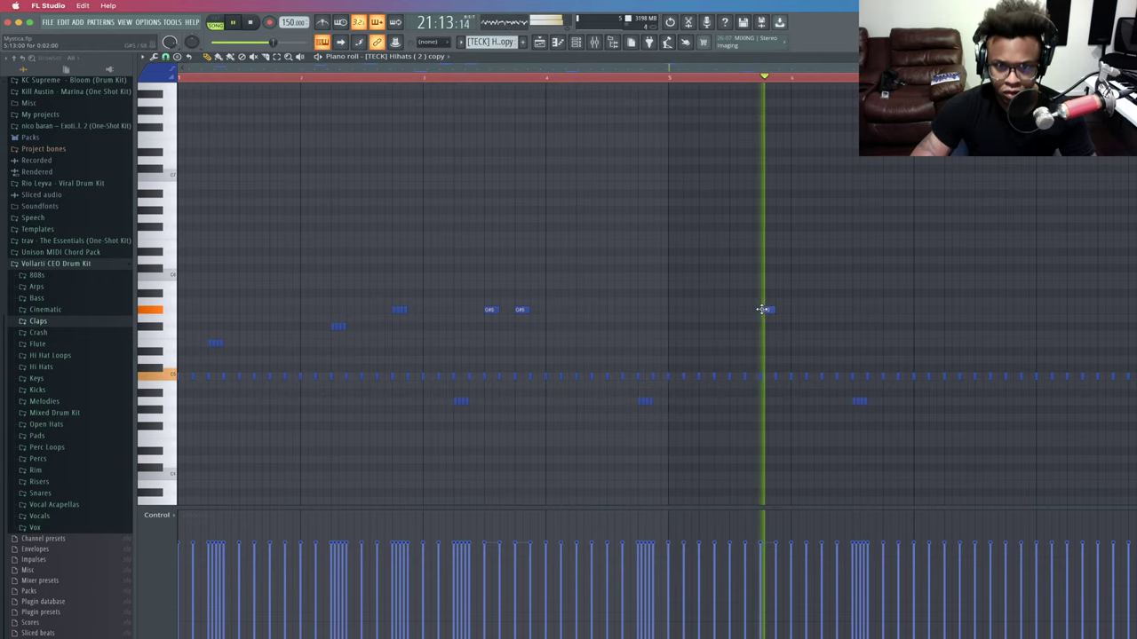
{"action": "right_click", "coordinate": [765, 311]}
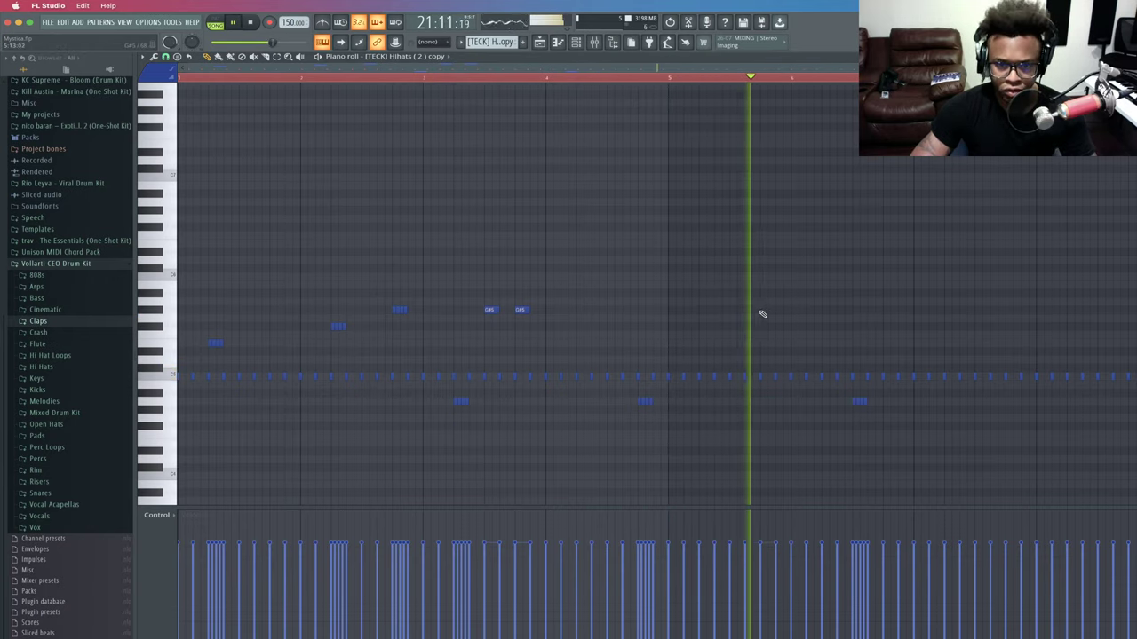
Try a G#5 hi-hat note on step 11 of bar 5 with and without chopping, and delete it after replaying the pattern.
{"action": "left_click_drag", "start_coordinate": [749, 310], "coordinate": [706, 299]}
{"action": "key", "text": "space"}
{"action": "key", "text": "space"}
{"action": "key", "text": "alt+u"}
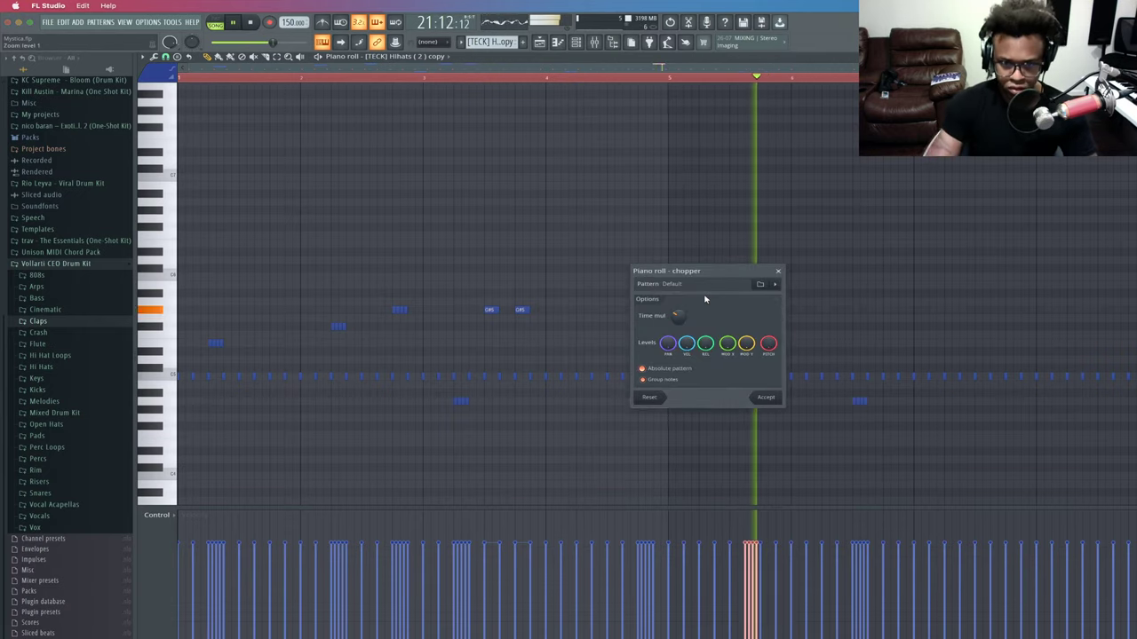
{"action": "left_click", "coordinate": [779, 272]}
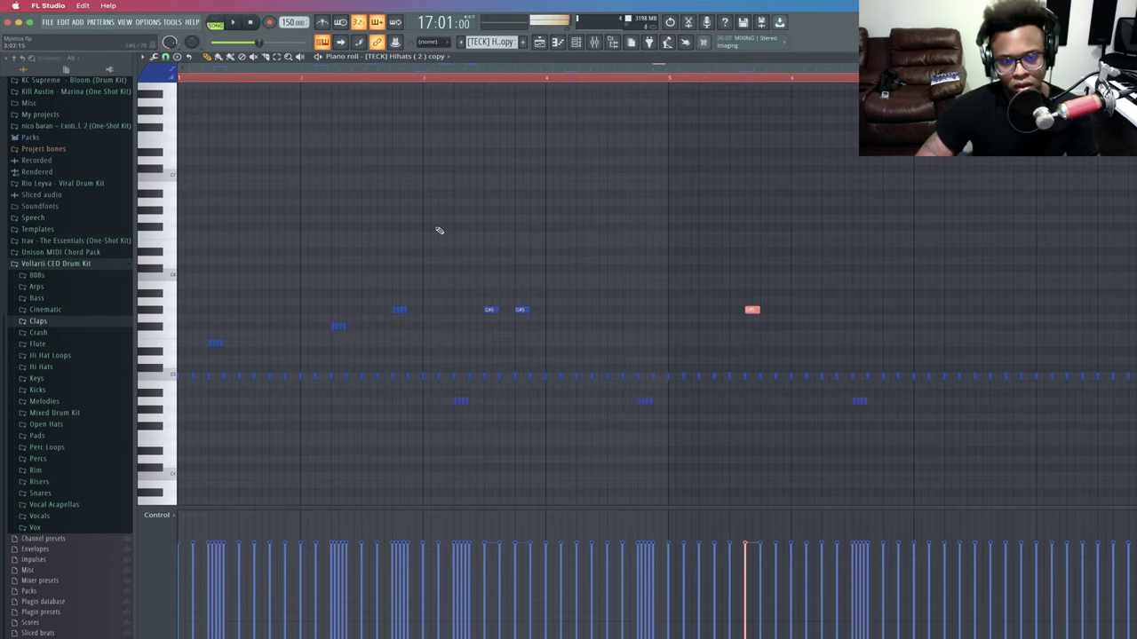
{"action": "key", "text": "space"}
{"action": "right_click", "coordinate": [751, 309]}
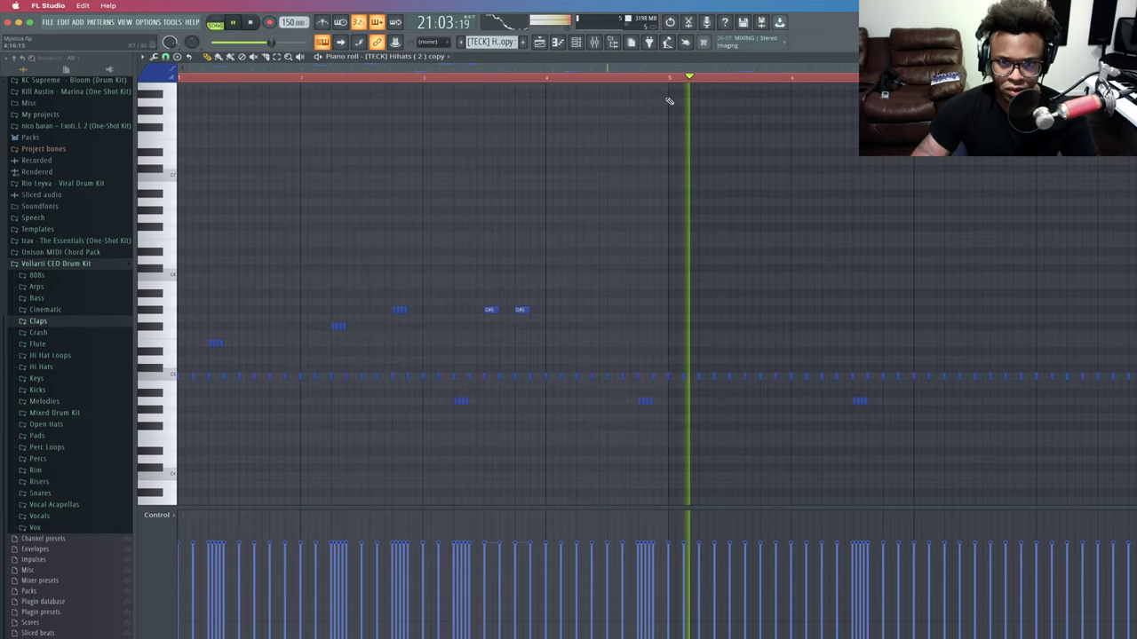
Add a two-step G#5 hi-hat note on step 7 of bar 5, move it to step 9, and replay from bar 3.
{"action": "left_click", "coordinate": [719, 310]}
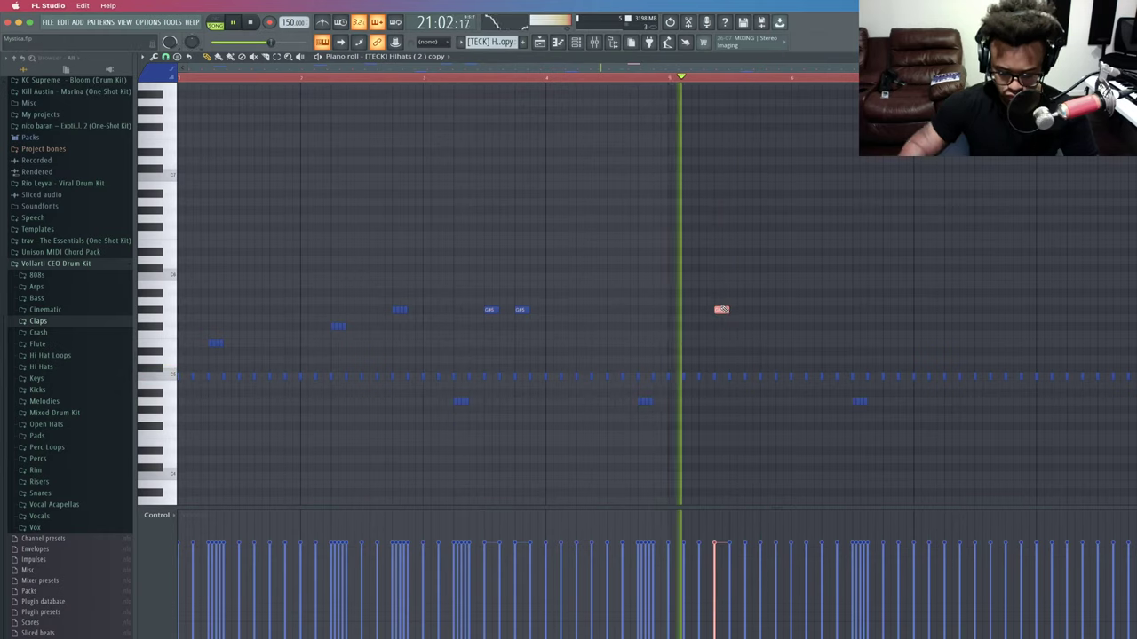
{"action": "key", "text": "alt+u"}
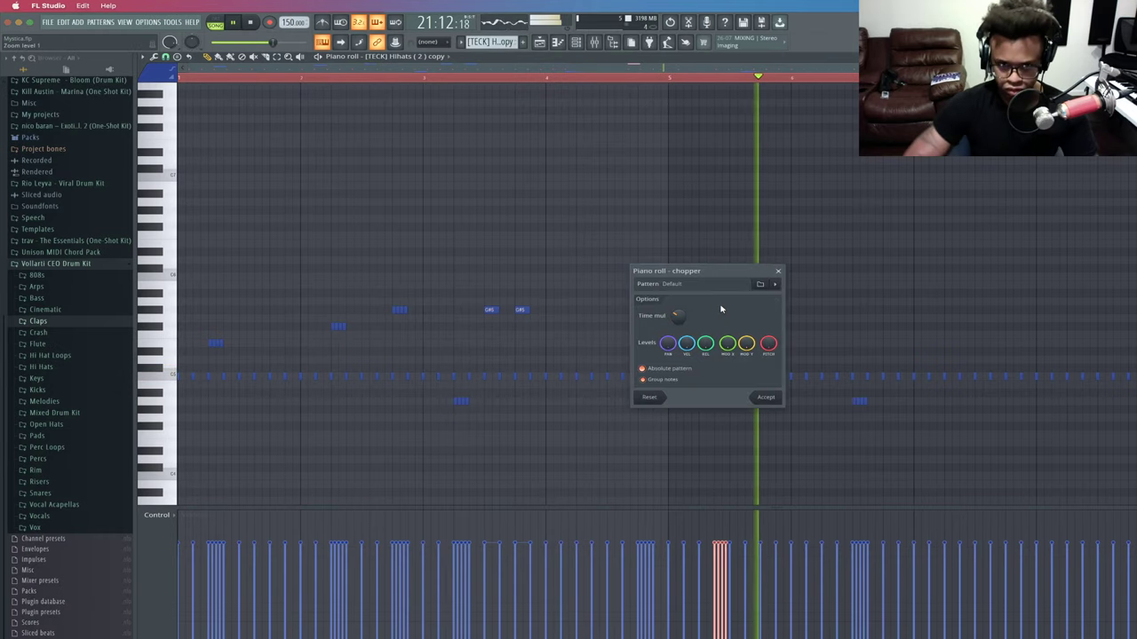
{"action": "left_click", "coordinate": [780, 273]}
{"action": "left_click_drag", "start_coordinate": [719, 309], "coordinate": [737, 310]}
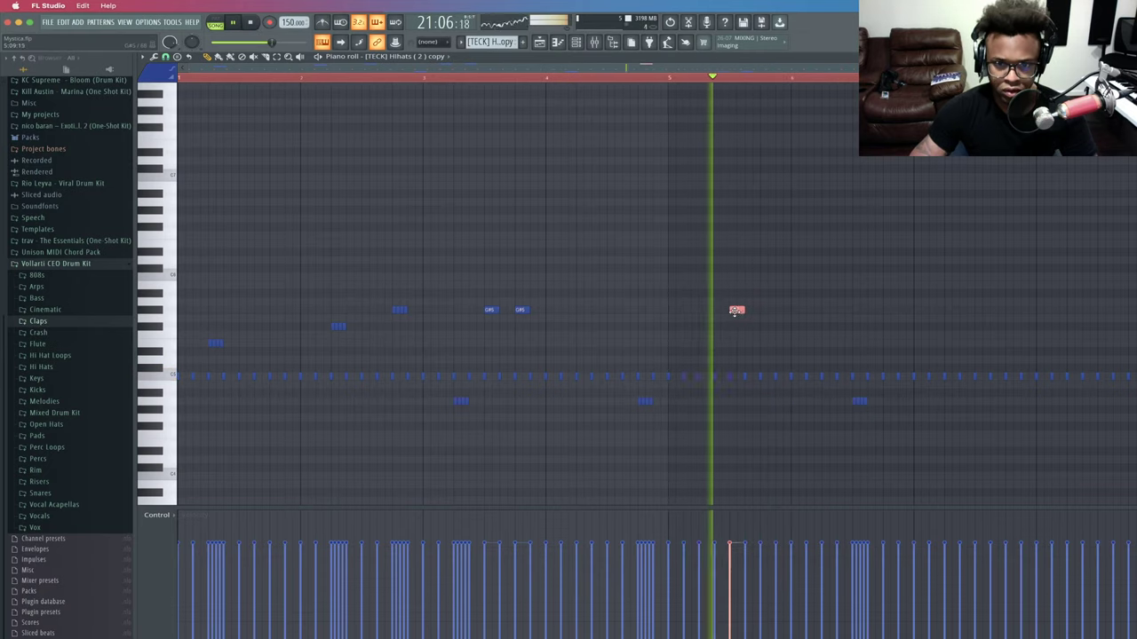
{"action": "left_click", "coordinate": [452, 80]}
{"action": "left_click", "coordinate": [611, 216], "text": "super"}
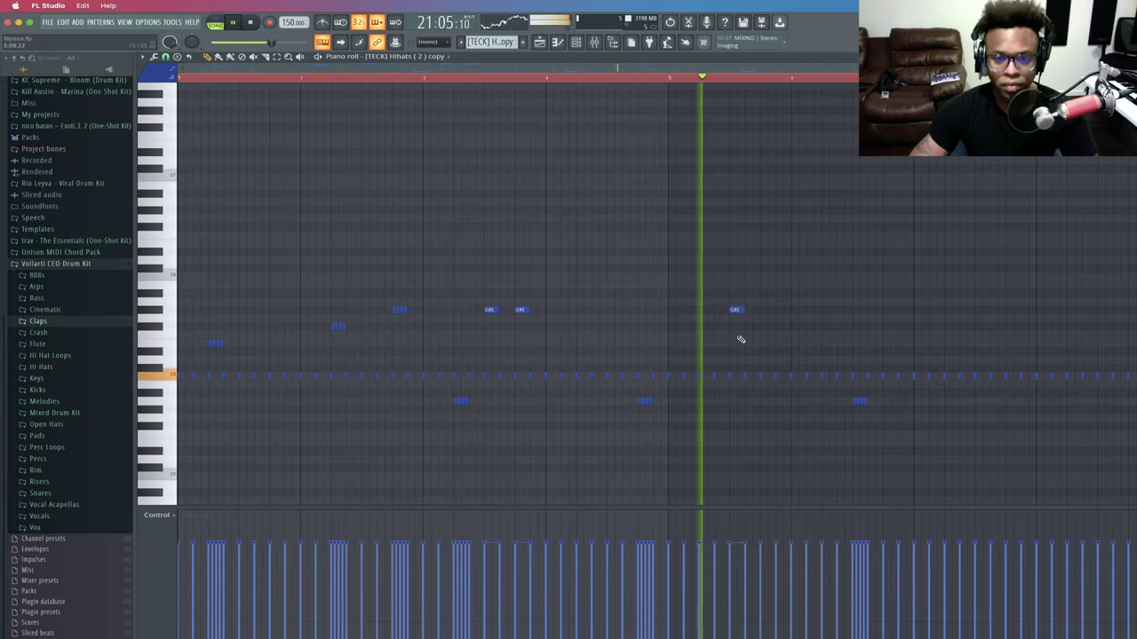
Chop the G#5 hi-hat note on step 9 of bar 5 into a roll with the Default pattern.
{"action": "left_click", "coordinate": [737, 310]}
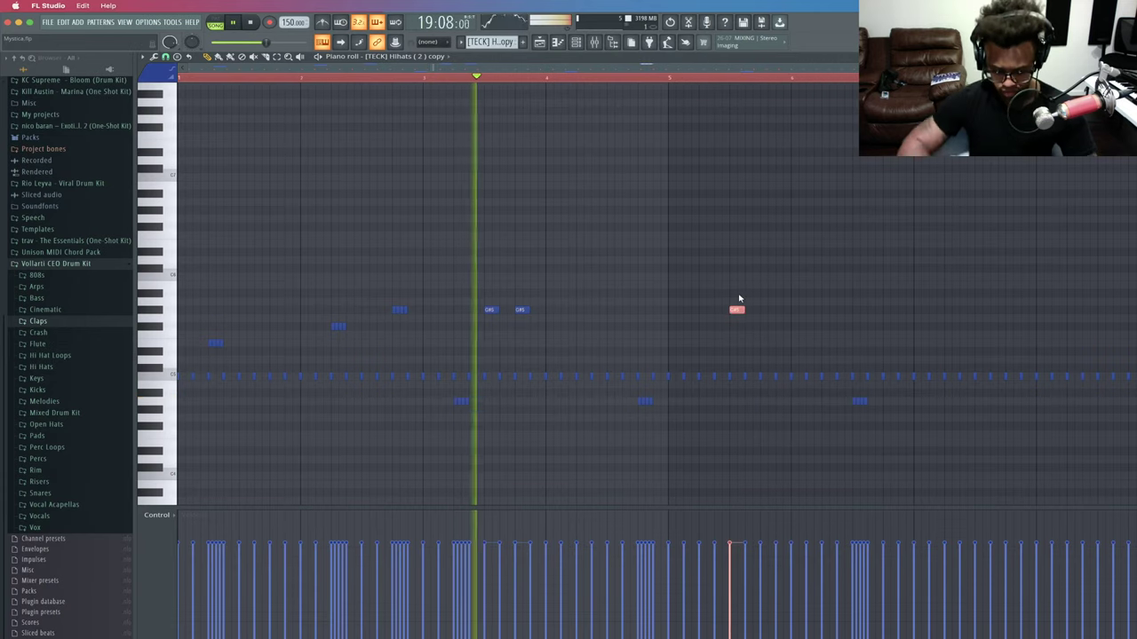
{"action": "key", "text": "alt+u"}
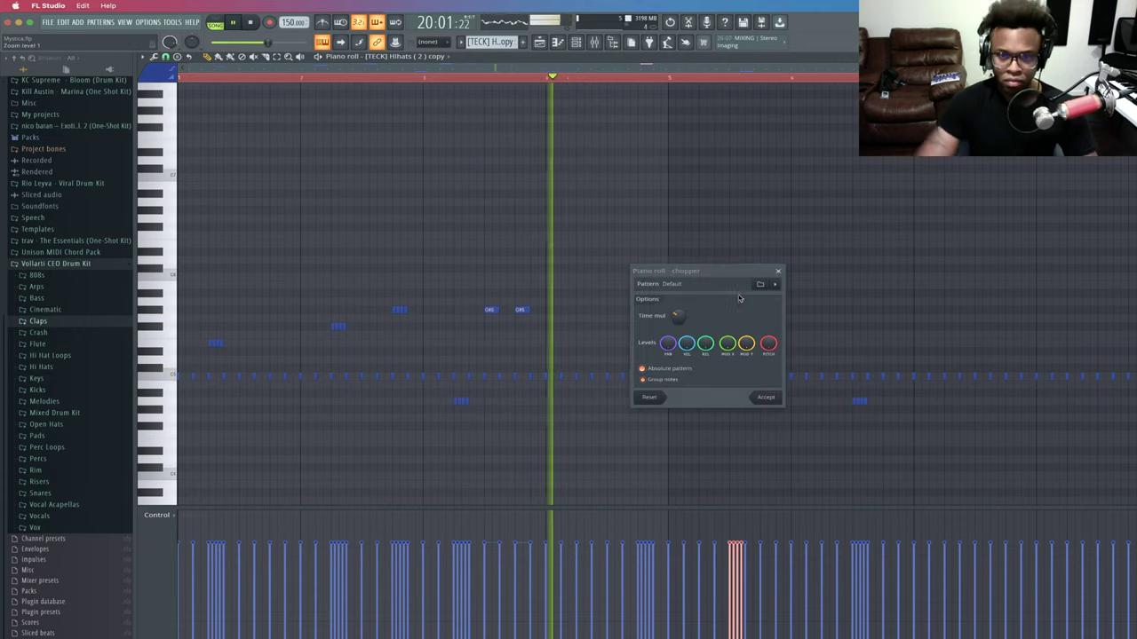
{"action": "left_click", "coordinate": [755, 399]}
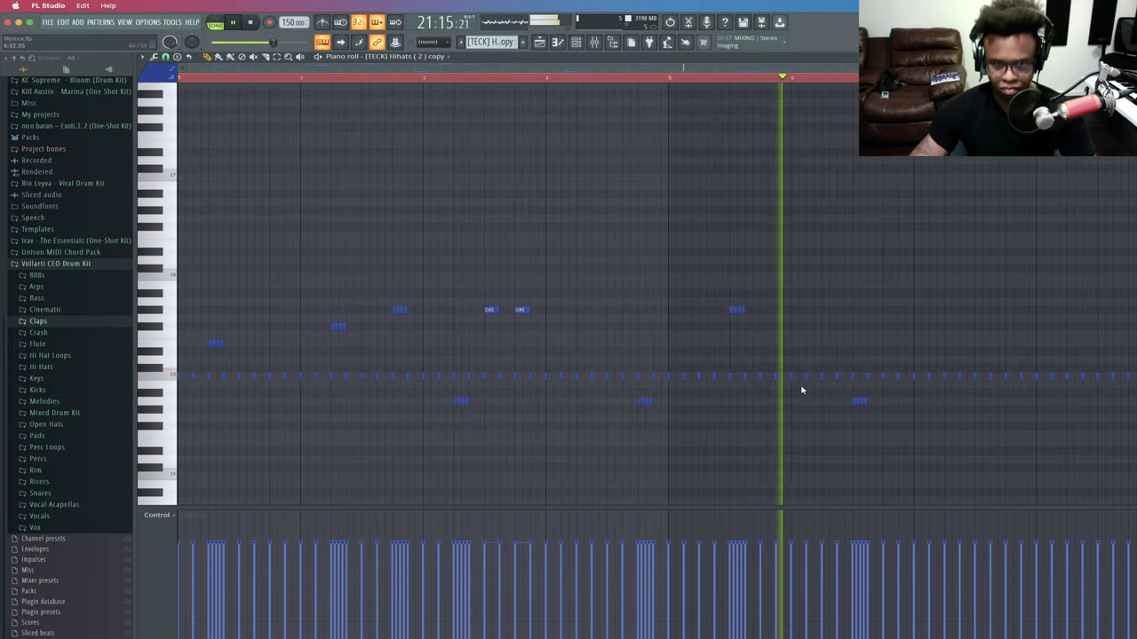
Add a two-step A4 hi-hat note on step 11 of bar 5, replay from there, and try chopping it without keeping the roll.
{"action": "left_click", "coordinate": [750, 401]}
{"action": "left_click", "coordinate": [700, 80]}
{"action": "key", "text": "space"}
{"action": "left_click_drag", "start_coordinate": [759, 423], "coordinate": [744, 386]}
{"action": "key", "text": "space"}
{"action": "key", "text": "space"}
{"action": "key", "text": "alt+u"}
{"action": "key", "text": "space"}
{"action": "left_click", "coordinate": [779, 271]}
Replace the A4 hi-hat roll on step 9 of bar 6 with a two-step G5 note and replay the pattern.
{"action": "key", "text": "space"}
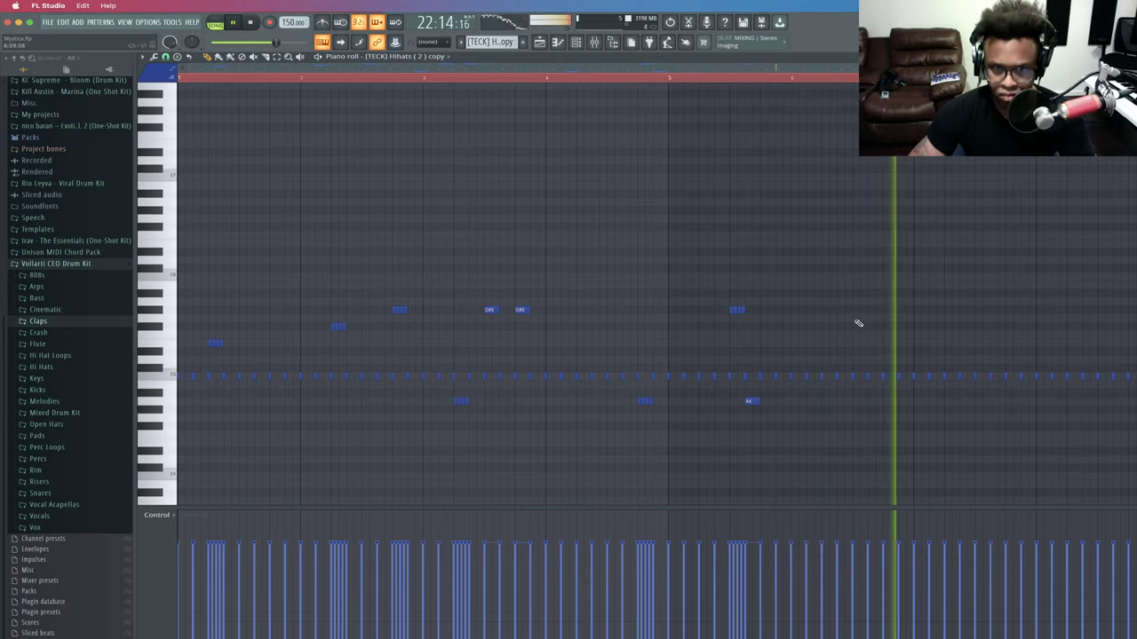
{"action": "key", "text": "space"}
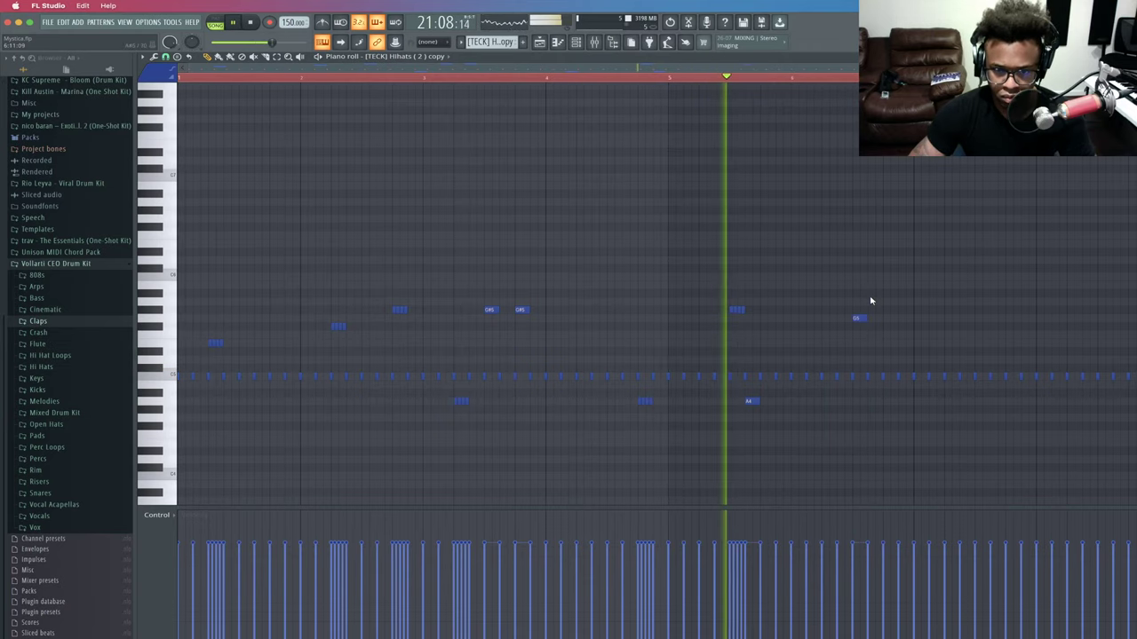
Raise the G5 note in the middle of bar 6 to G#5 and add an E5 note shortly after it.
{"action": "left_click_drag", "start_coordinate": [859, 319], "coordinate": [859, 310]}
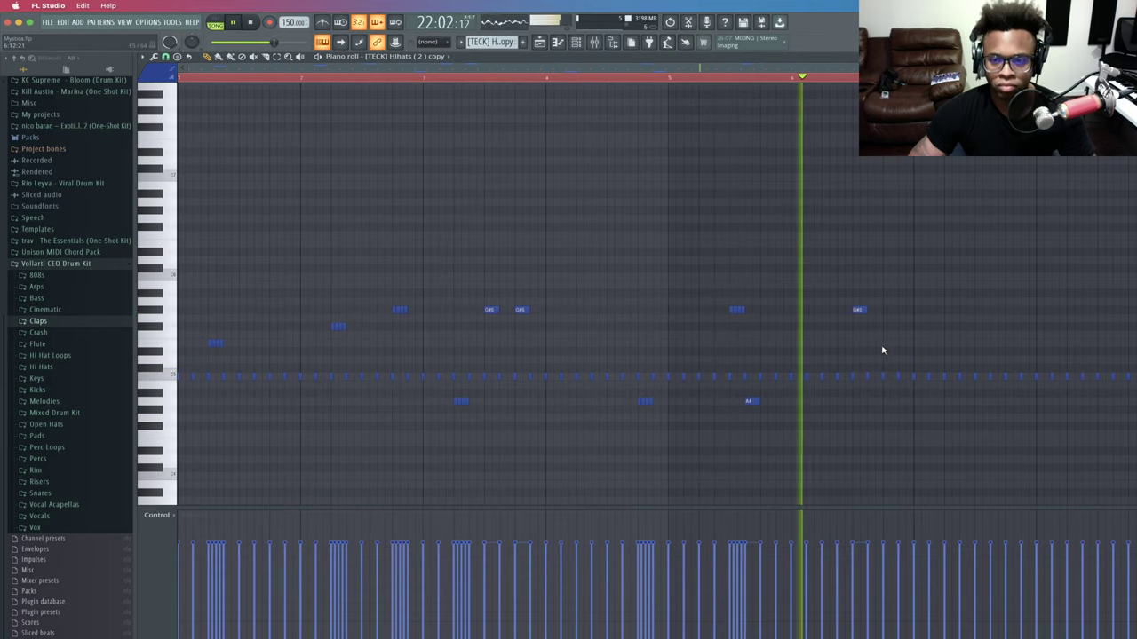
{"action": "left_click", "coordinate": [882, 343]}
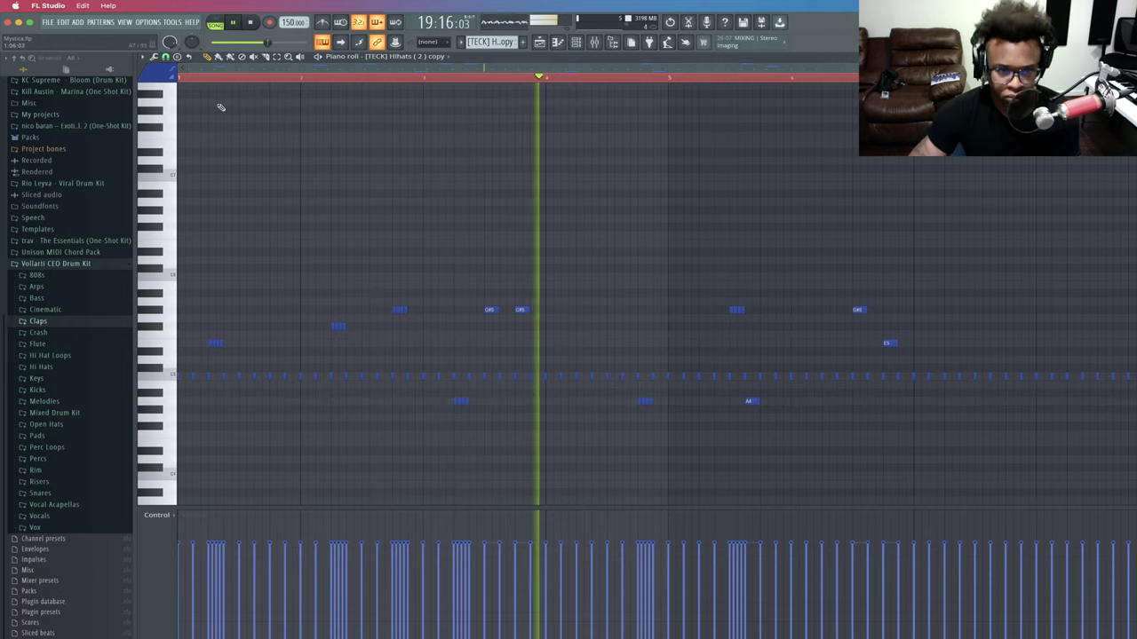
Delete the G#5 and E5 notes in the second half of bar 6 and place a single G5 note at the E5 note's position.
{"action": "left_click_drag", "start_coordinate": [909, 354], "coordinate": [864, 308]}
{"action": "key", "text": "Delete"}
{"action": "left_click", "coordinate": [883, 319]}
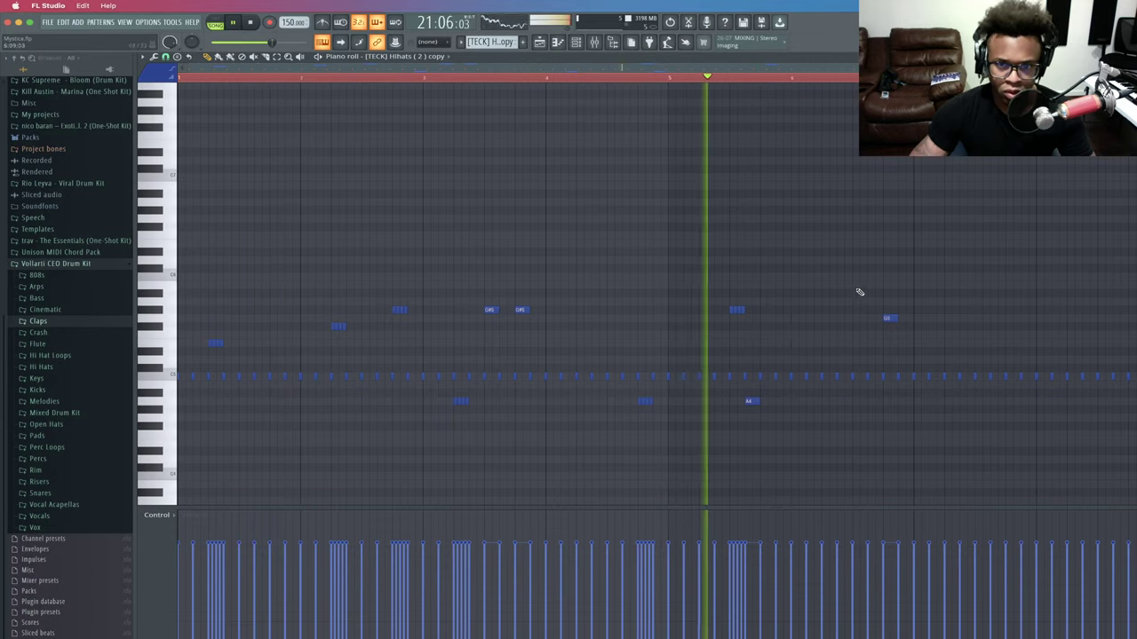
Raise the new bar 6 note to G#5 and chop it into a roll with the Default pattern.
{"action": "right_click", "coordinate": [886, 318]}
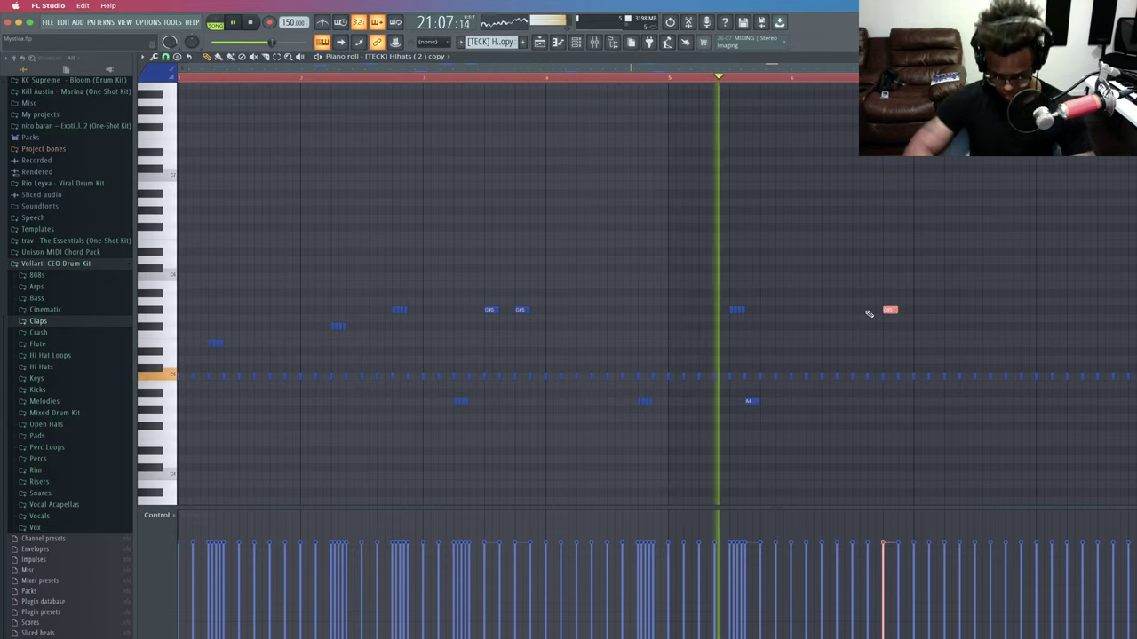
{"action": "key", "text": "ctrl+u"}
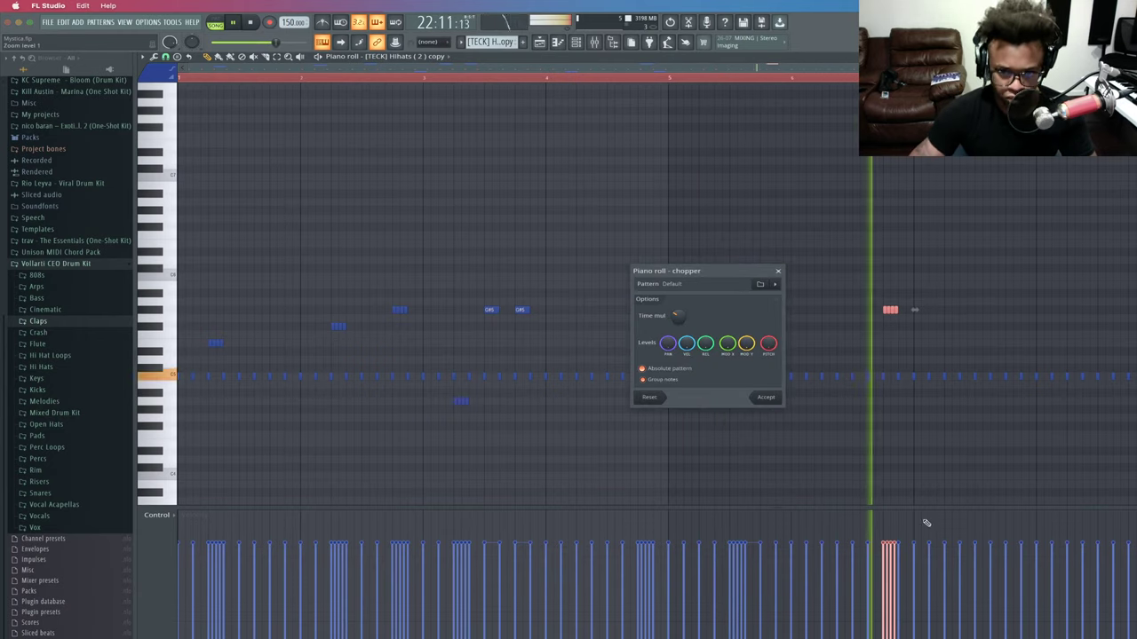
{"action": "left_click", "coordinate": [769, 399]}
Add an A4 note near the end of bar 7 and chop it into a roll with the Default pattern.
{"action": "left_click", "coordinate": [999, 423], "text": "super"}
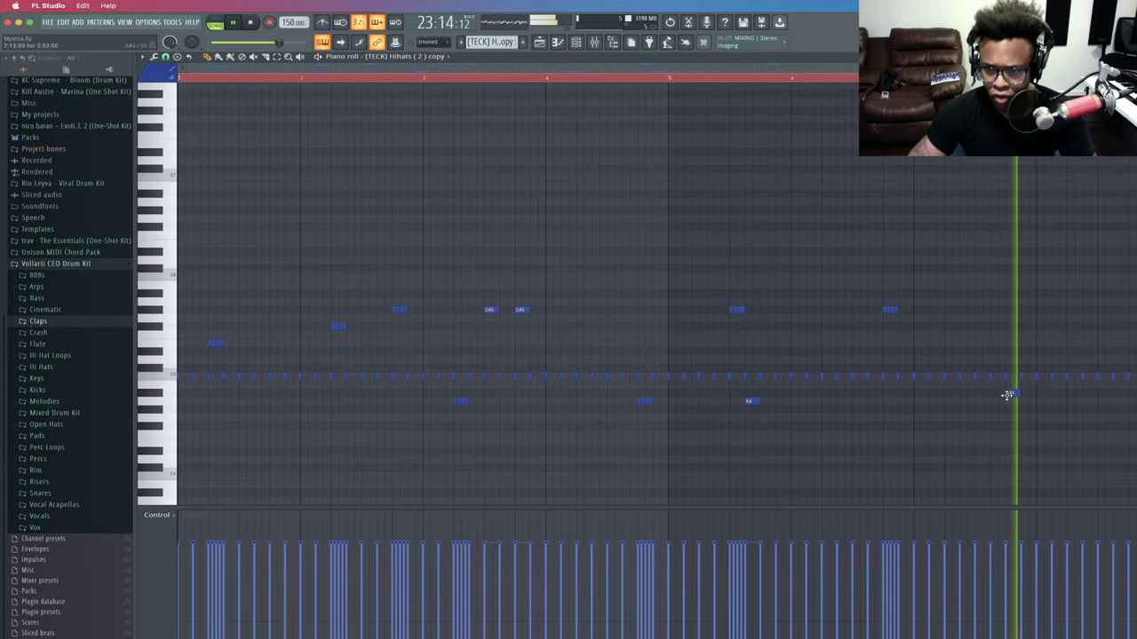
{"action": "key", "text": "space"}
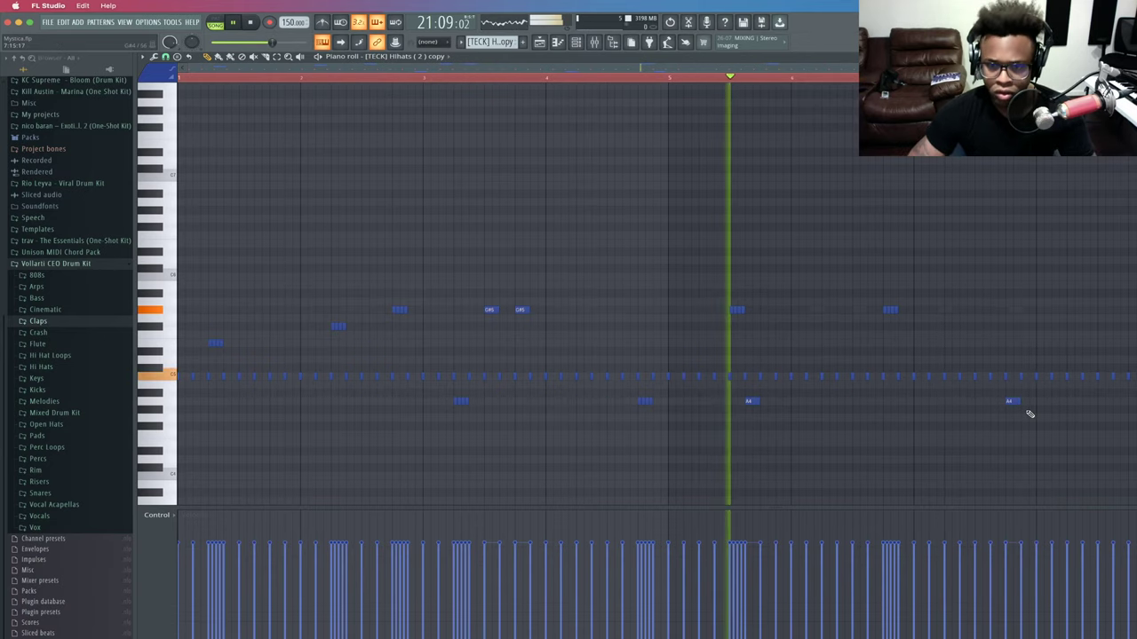
{"action": "left_click", "coordinate": [1013, 401]}
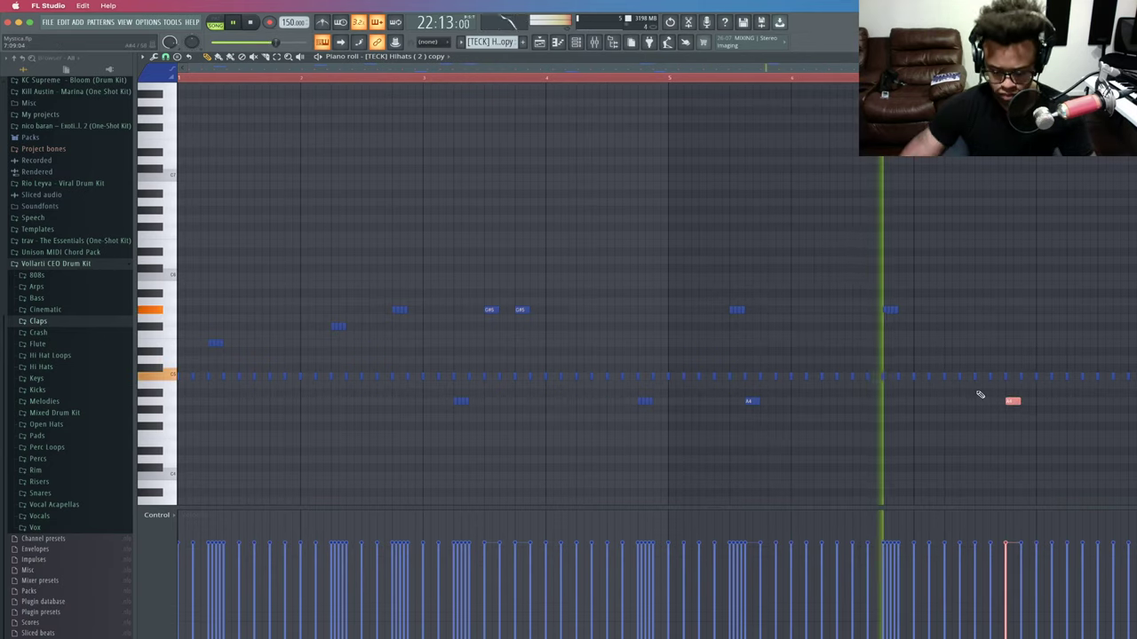
{"action": "key", "text": "alt+u"}
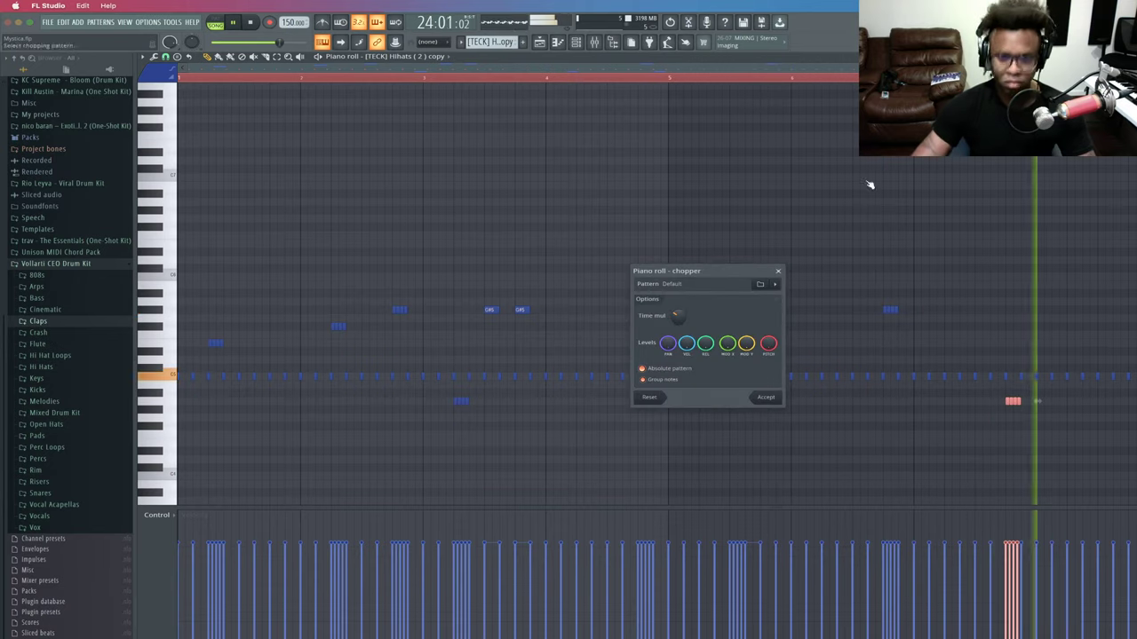
{"action": "left_click", "coordinate": [765, 397]}
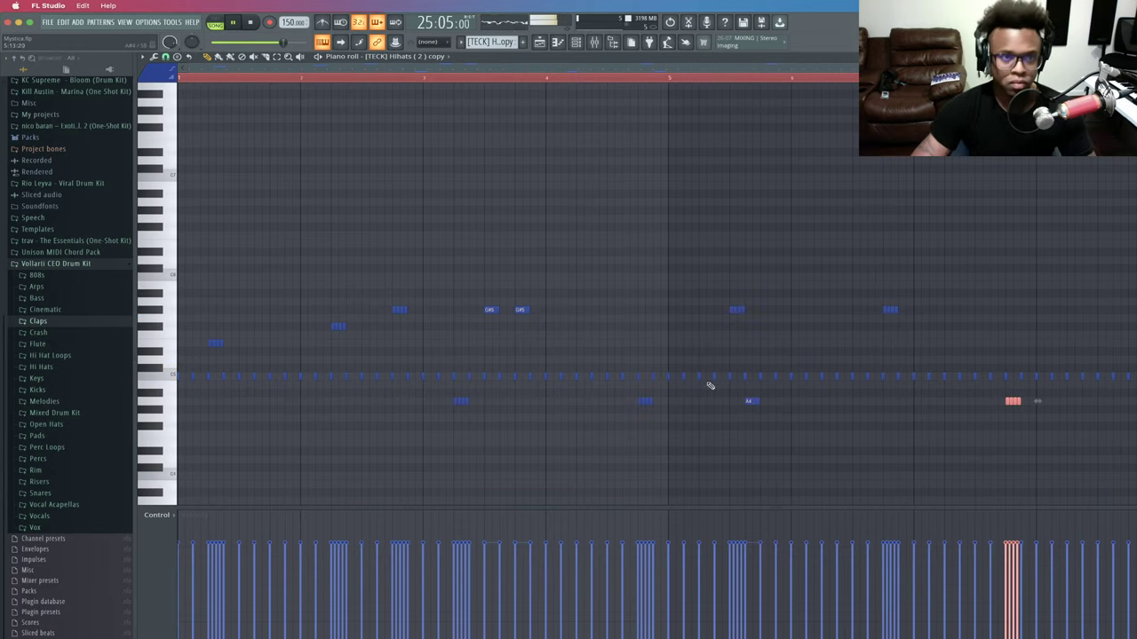
{"action": "key", "text": "space"}
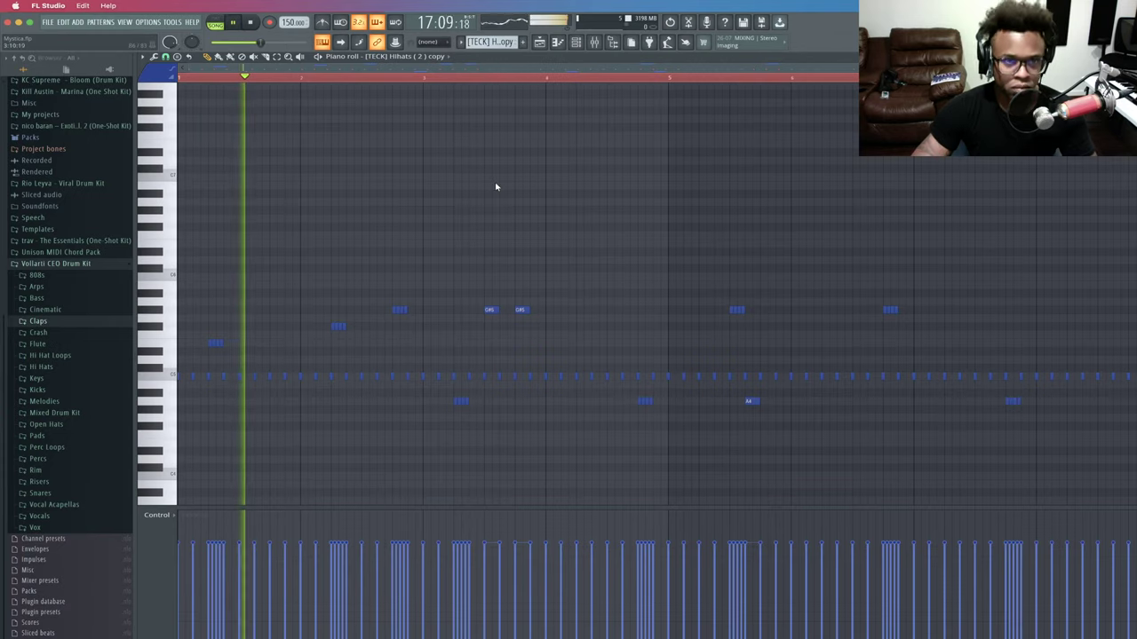
{"action": "left_click_drag", "start_coordinate": [1032, 430], "coordinate": [1001, 401]}
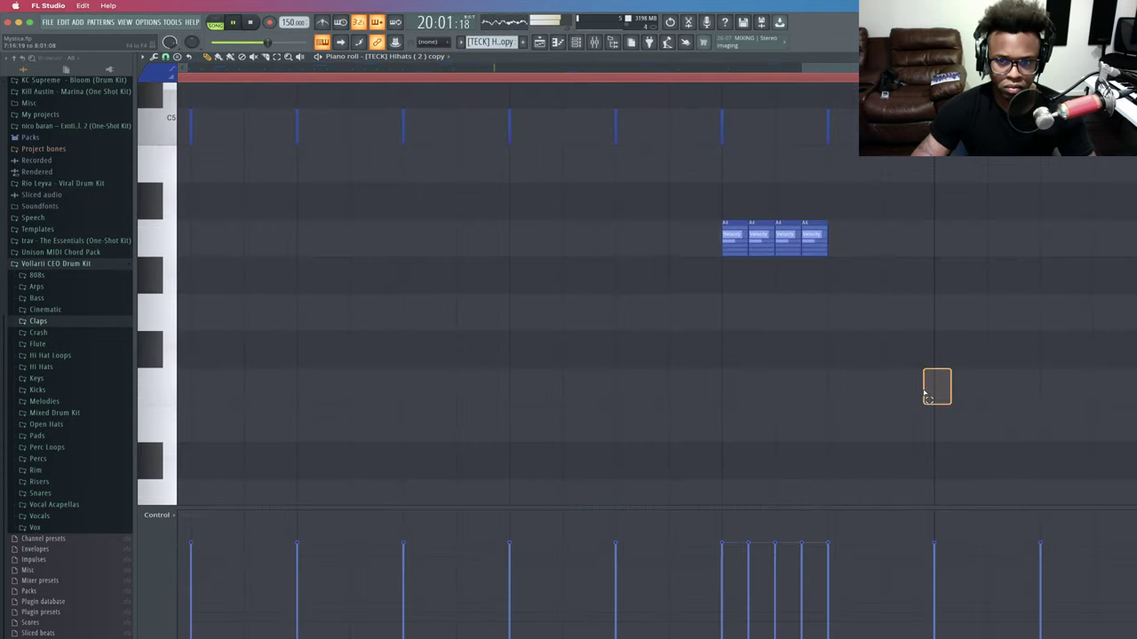
{"action": "left_click_drag", "start_coordinate": [513, 259], "coordinate": [366, 306]}
{"action": "scroll", "coordinate": [405, 311], "scroll_direction": "down", "scroll_amount": 6}
{"action": "scroll", "coordinate": [373, 329], "scroll_direction": "up", "scroll_amount": 10}
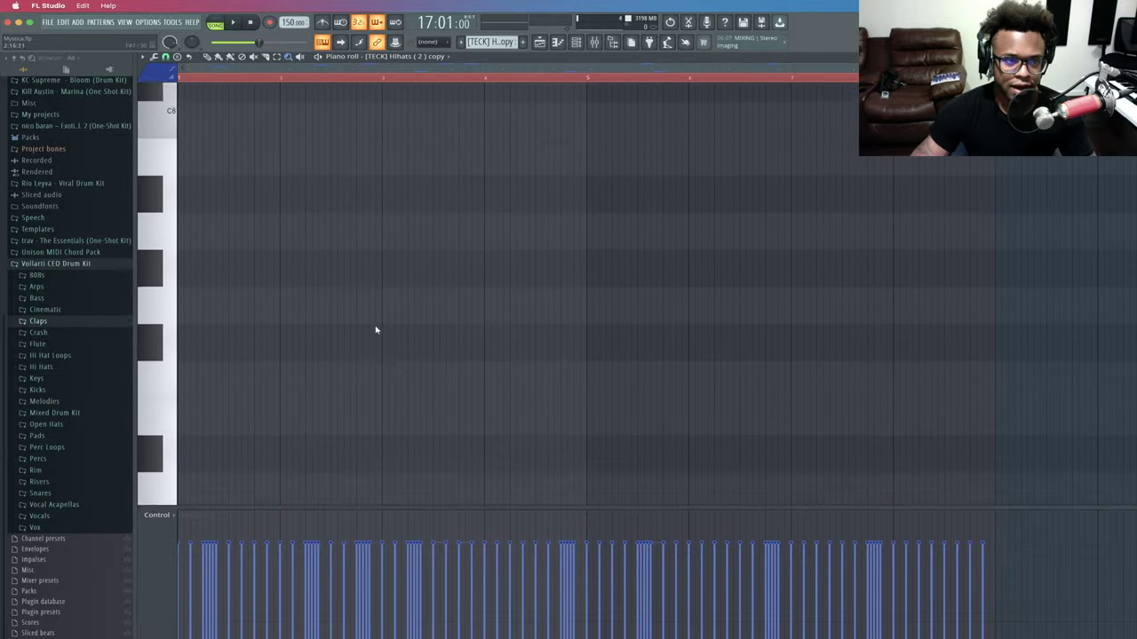
{"action": "scroll", "coordinate": [384, 337], "scroll_direction": "down", "scroll_amount": 2}
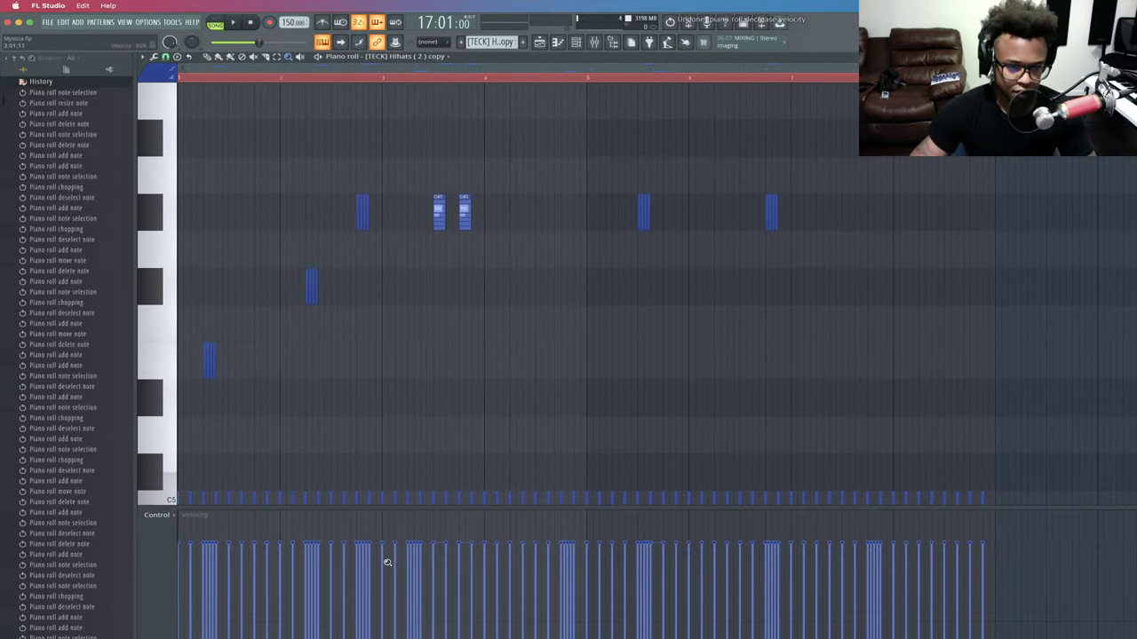
{"action": "scroll", "coordinate": [387, 562], "scroll_direction": "down", "scroll_amount": 3}
{"action": "scroll", "coordinate": [400, 558], "scroll_direction": "down", "scroll_amount": 3}
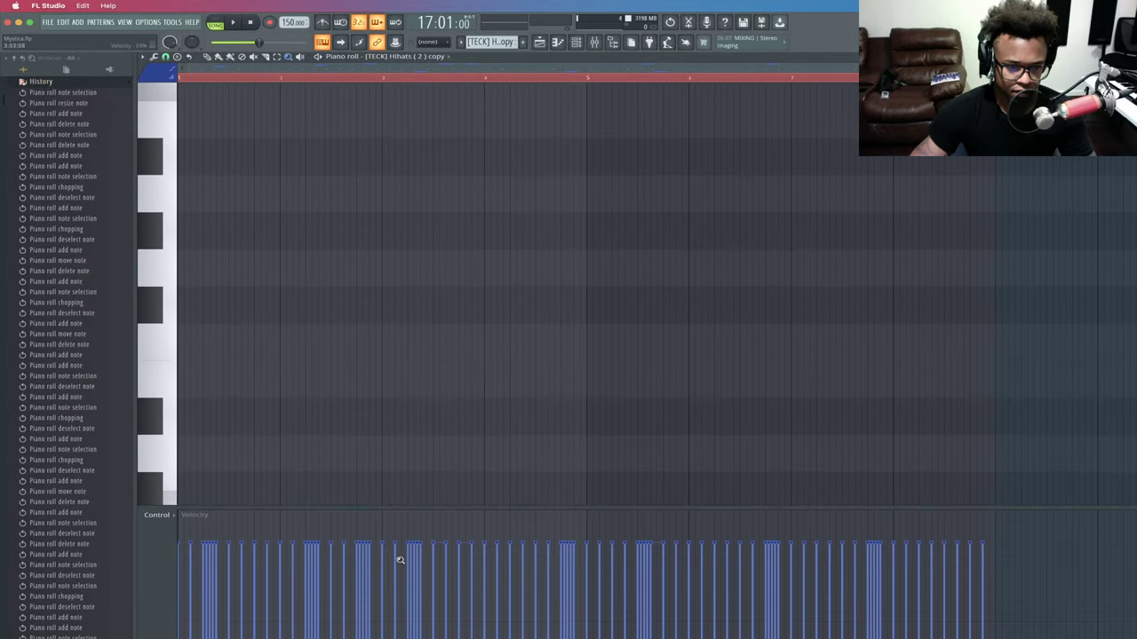
{"action": "scroll", "coordinate": [400, 559], "scroll_direction": "down", "scroll_amount": 6}
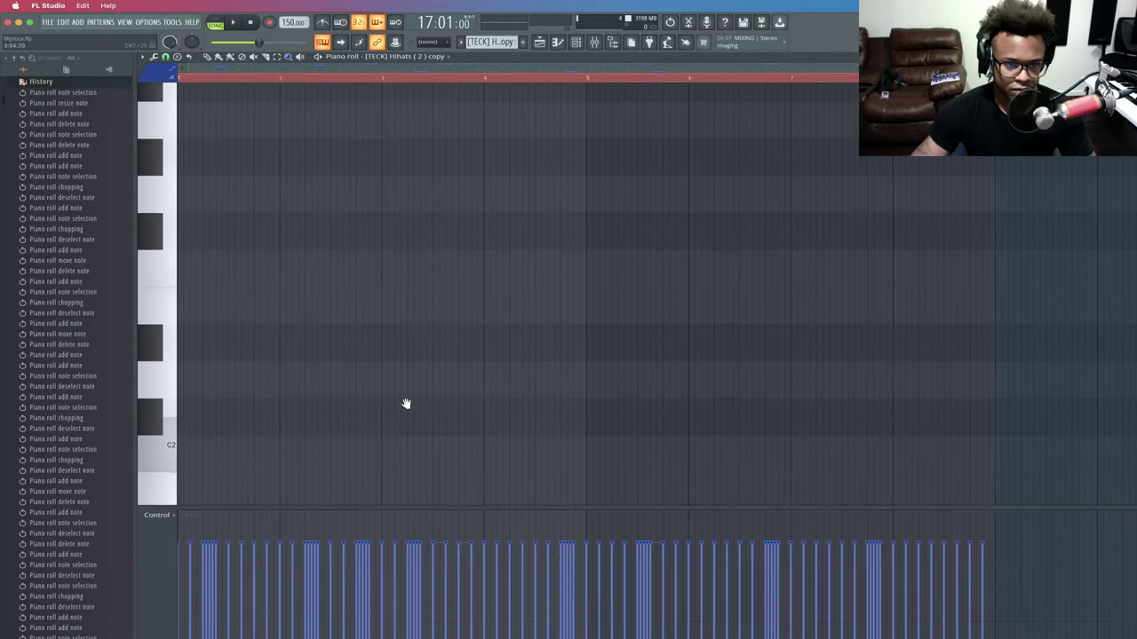
{"action": "scroll", "coordinate": [405, 408], "scroll_direction": "up", "scroll_amount": 1}
{"action": "left_click_drag", "start_coordinate": [351, 371], "coordinate": [360, 365]}
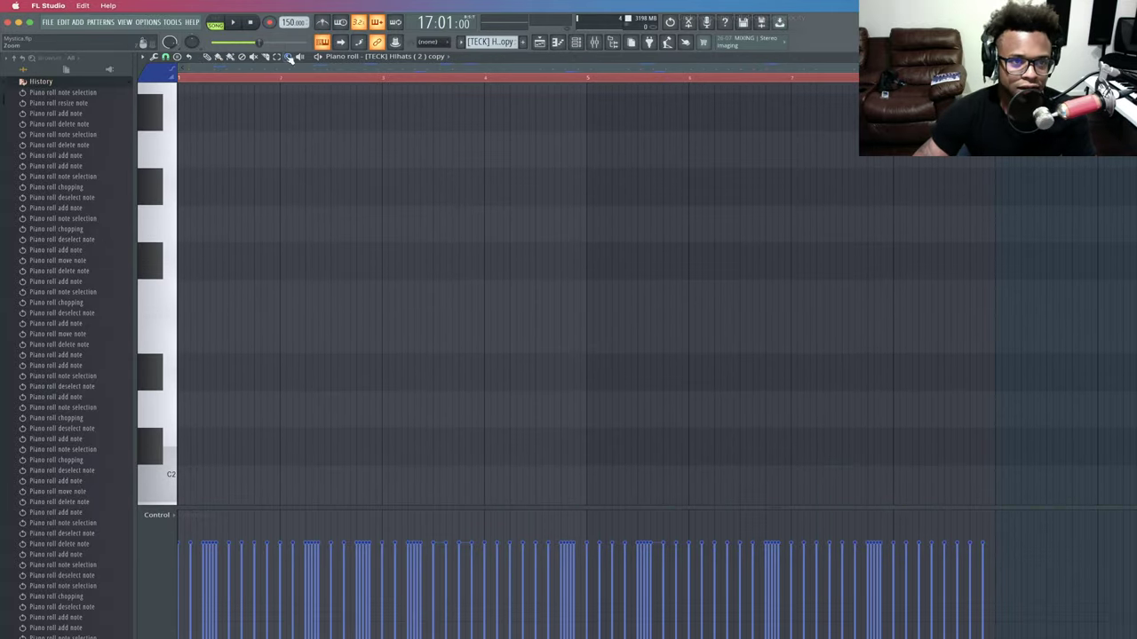
{"action": "left_click_drag", "start_coordinate": [289, 77], "coordinate": [290, 79]}
{"action": "left_click_drag", "start_coordinate": [297, 124], "coordinate": [128, 176]}
{"action": "key", "text": "super+space"}
{"action": "key", "text": "Escape"}
{"action": "right_click", "coordinate": [303, 149]}
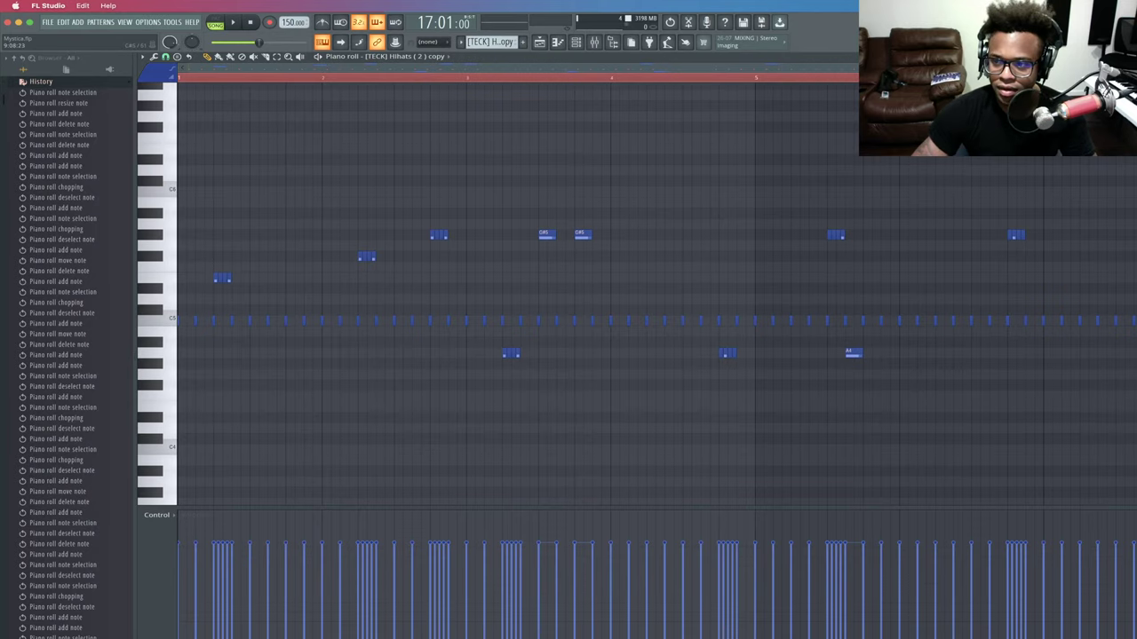
{"action": "scroll", "coordinate": [633, 293], "scroll_direction": "down", "scroll_amount": 1}
{"action": "scroll", "coordinate": [1124, 379], "scroll_direction": "down", "scroll_amount": 15}
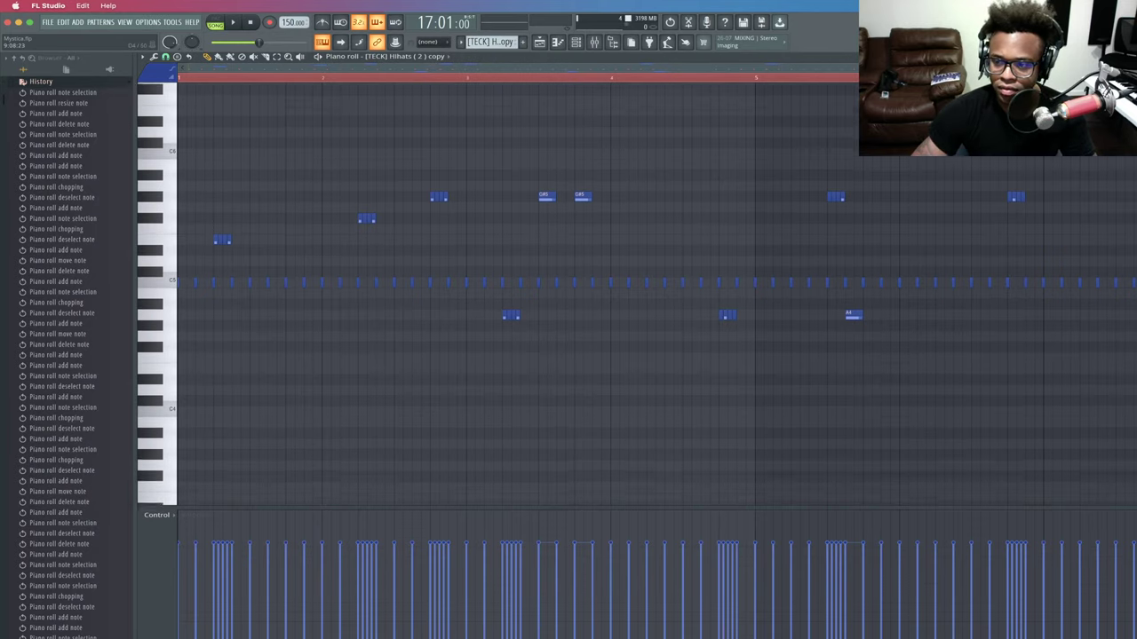
{"action": "scroll", "coordinate": [1124, 379], "scroll_direction": "up", "scroll_amount": 7}
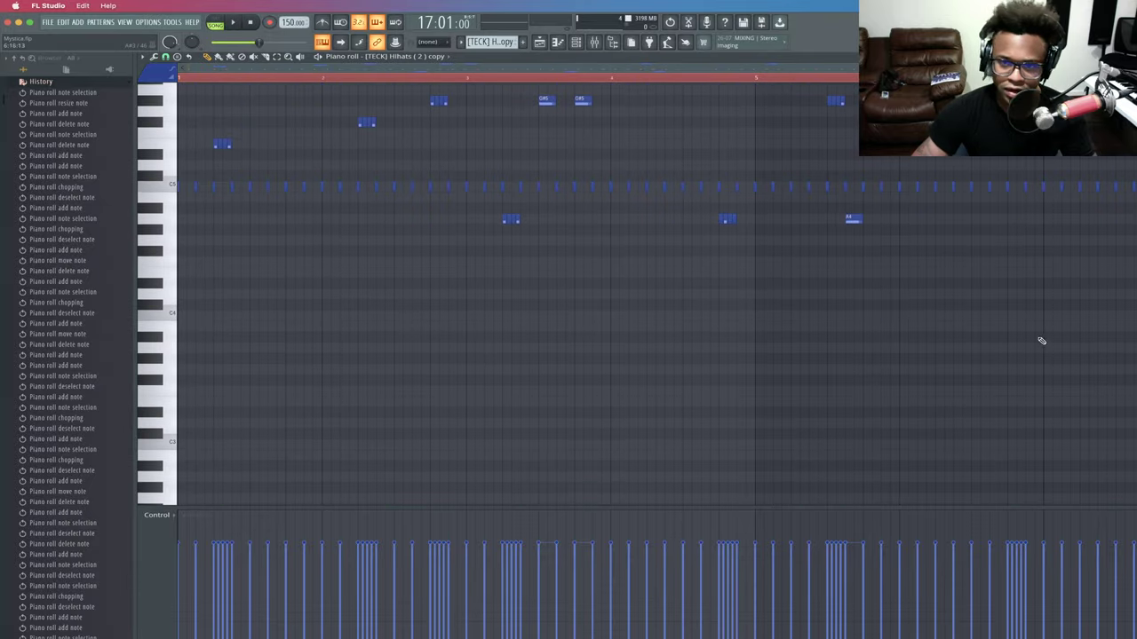
{"action": "scroll", "coordinate": [1008, 334], "scroll_direction": "down", "scroll_amount": 1}
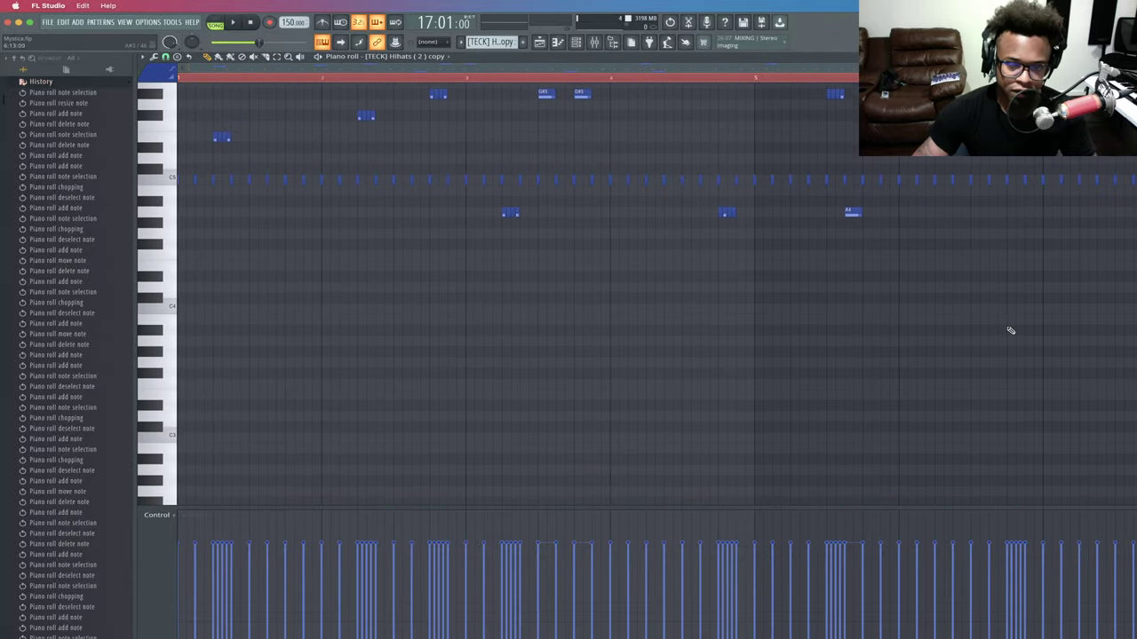
{"action": "scroll", "coordinate": [1009, 327], "scroll_direction": "down", "scroll_amount": 2}
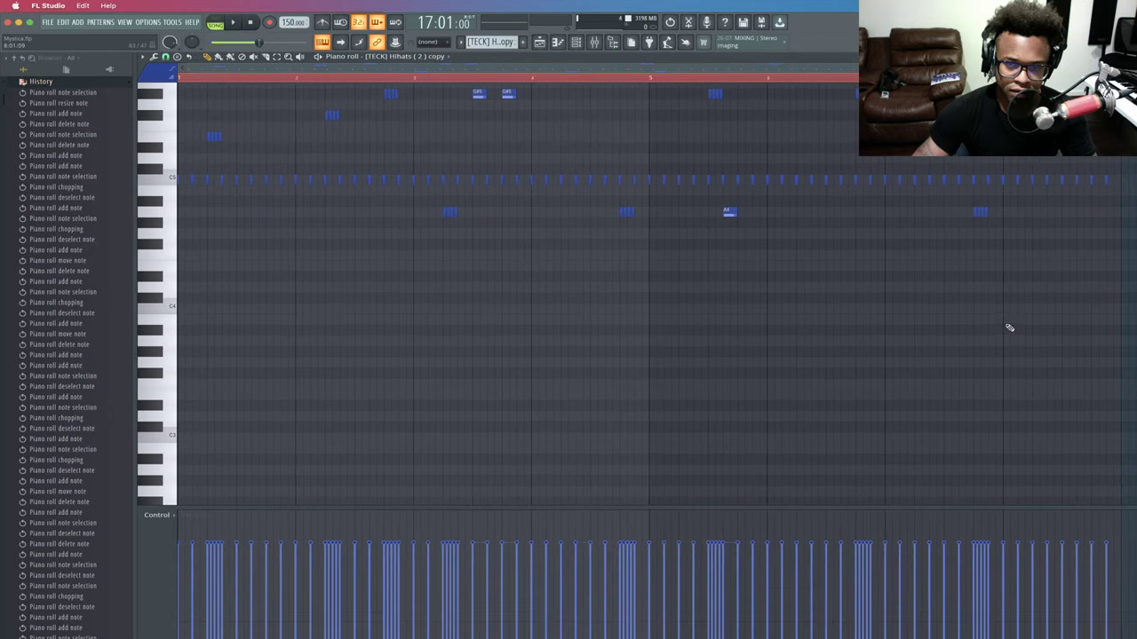
{"action": "scroll", "coordinate": [1010, 331], "scroll_direction": "down", "scroll_amount": 6}
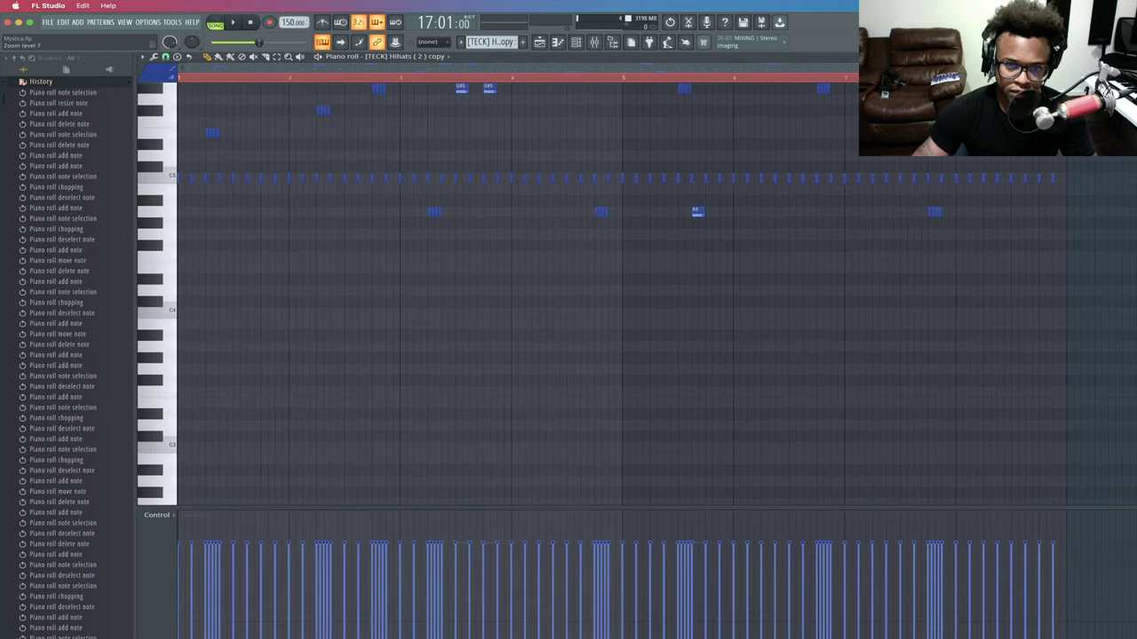
Play back the hi-hat pattern and review its notes and rolls across all eight bars.
{"action": "scroll", "coordinate": [1009, 331], "scroll_direction": "up", "scroll_amount": 12}
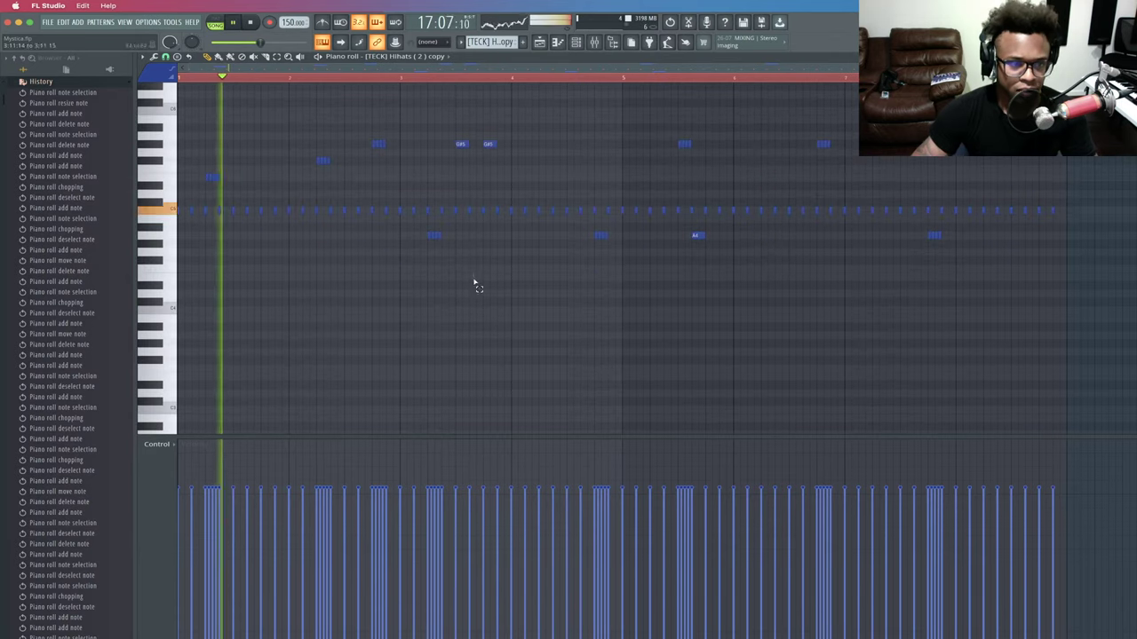
{"action": "scroll", "coordinate": [577, 302], "scroll_direction": "up", "scroll_amount": 3}
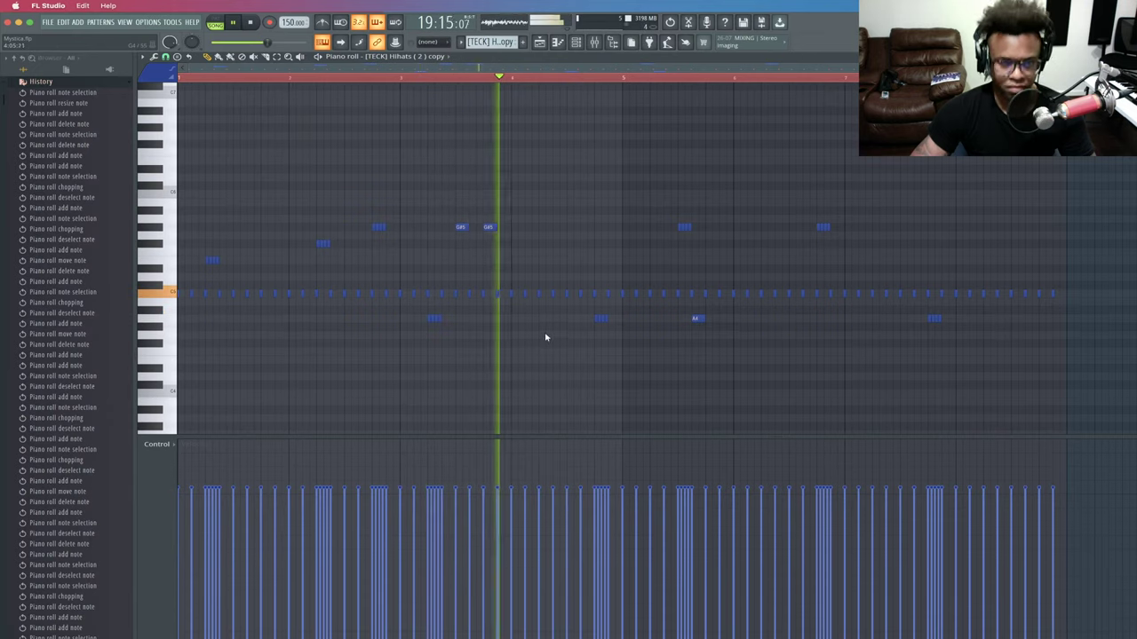
{"action": "scroll", "coordinate": [546, 320], "scroll_direction": "up", "scroll_amount": 3}
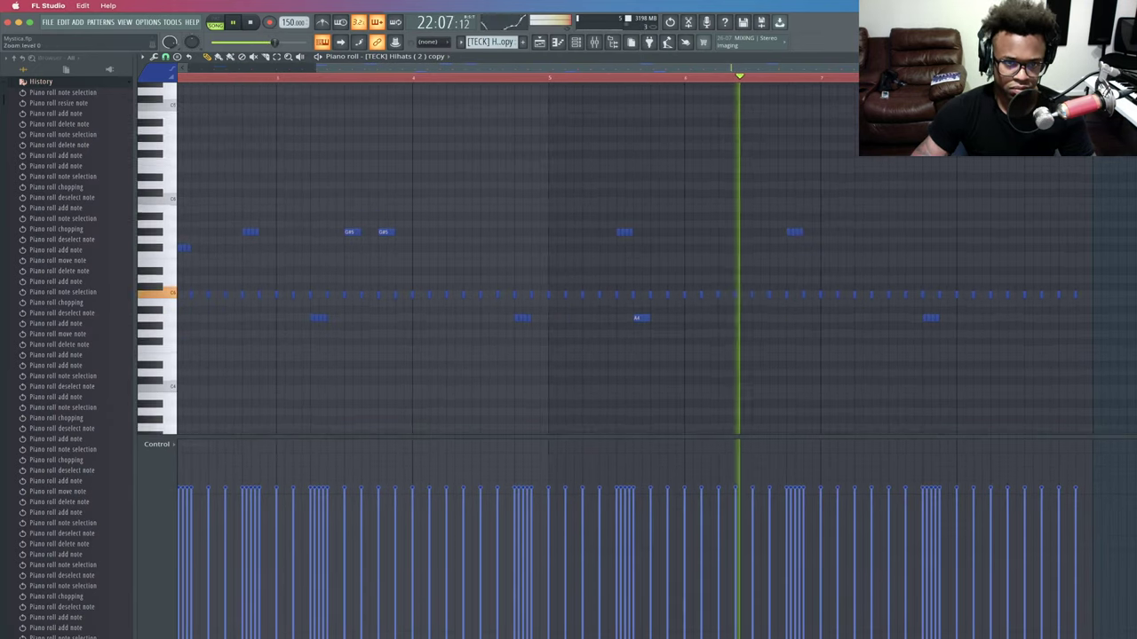
{"action": "scroll", "coordinate": [546, 315], "scroll_direction": "up", "scroll_amount": 2}
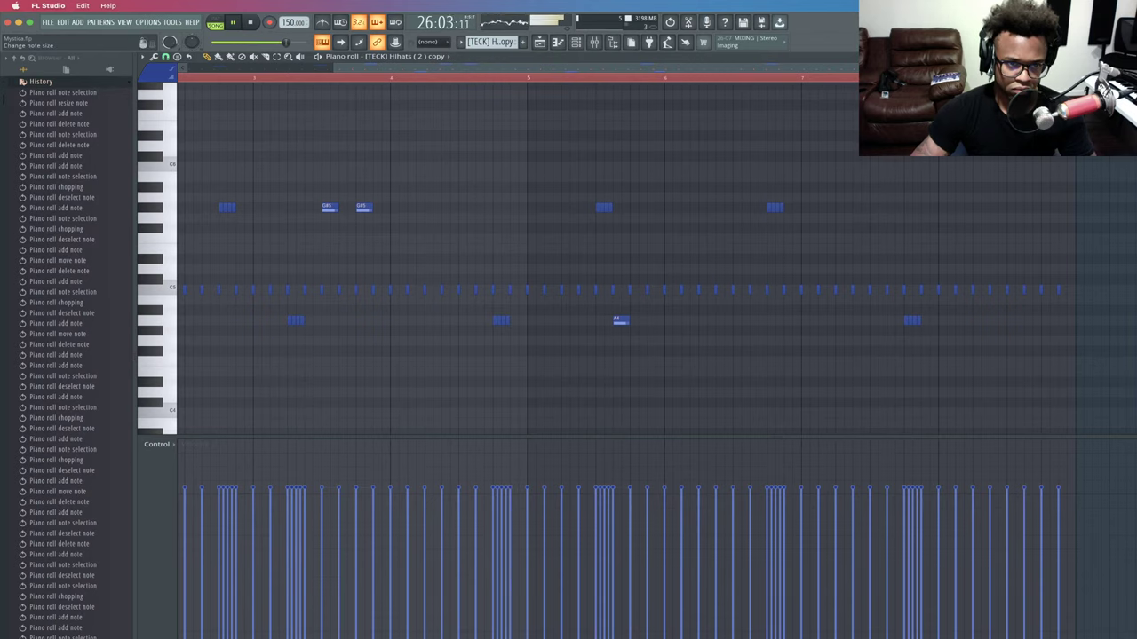
{"action": "scroll", "coordinate": [546, 316], "scroll_direction": "up", "scroll_amount": 1}
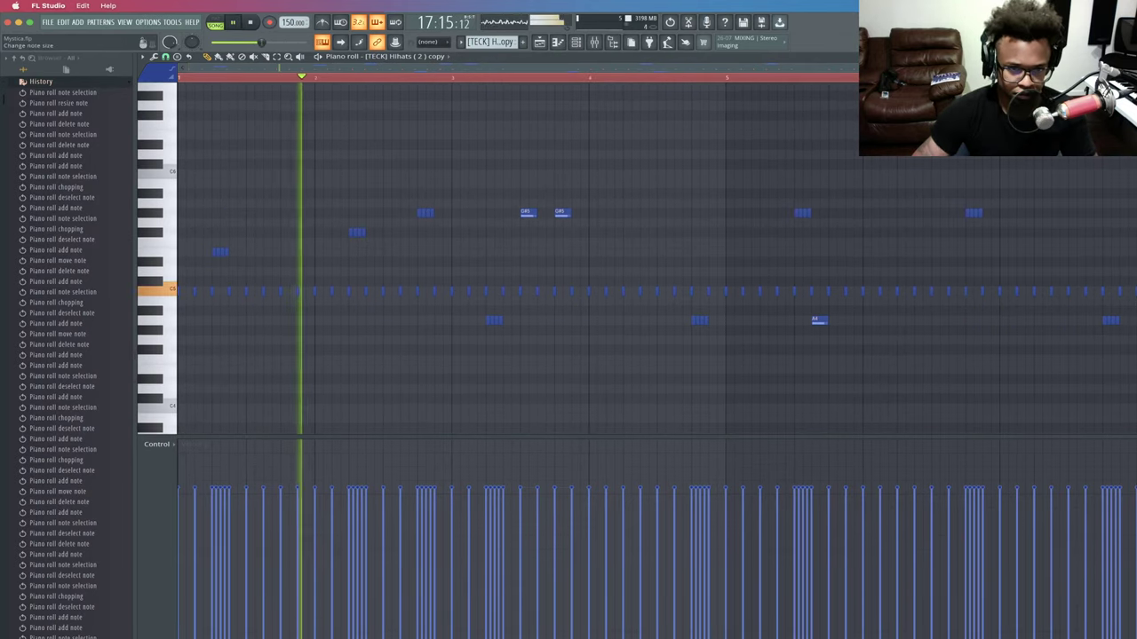
{"action": "scroll", "coordinate": [286, 178], "scroll_direction": "down", "scroll_amount": 1}
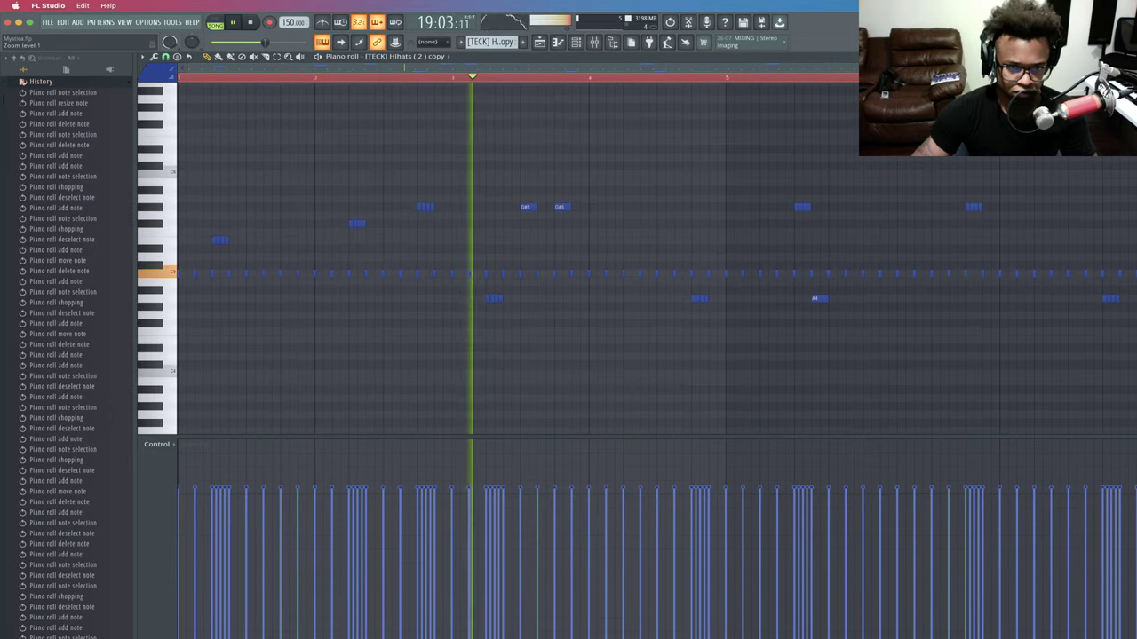
{"action": "scroll", "coordinate": [468, 276], "scroll_direction": "down", "scroll_amount": 1}
{"action": "scroll", "coordinate": [468, 275], "scroll_direction": "down", "scroll_amount": 1}
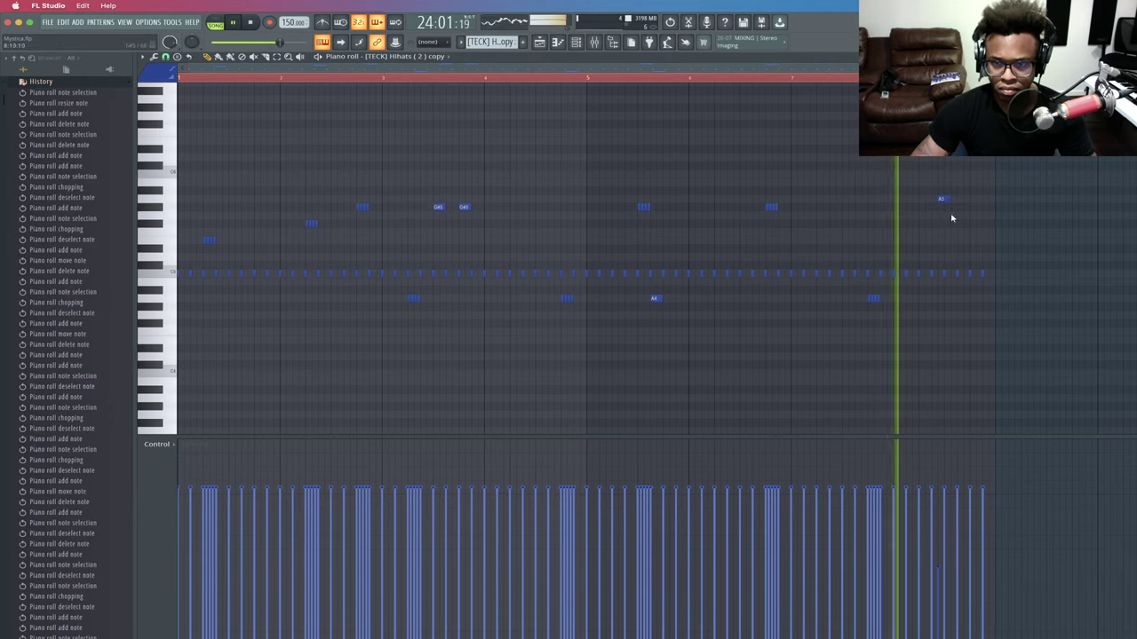
Shift the A5 note in the middle of bar 8 slightly later and add a G5 note after it.
{"action": "right_click", "coordinate": [944, 198]}
{"action": "left_click", "coordinate": [973, 216]}
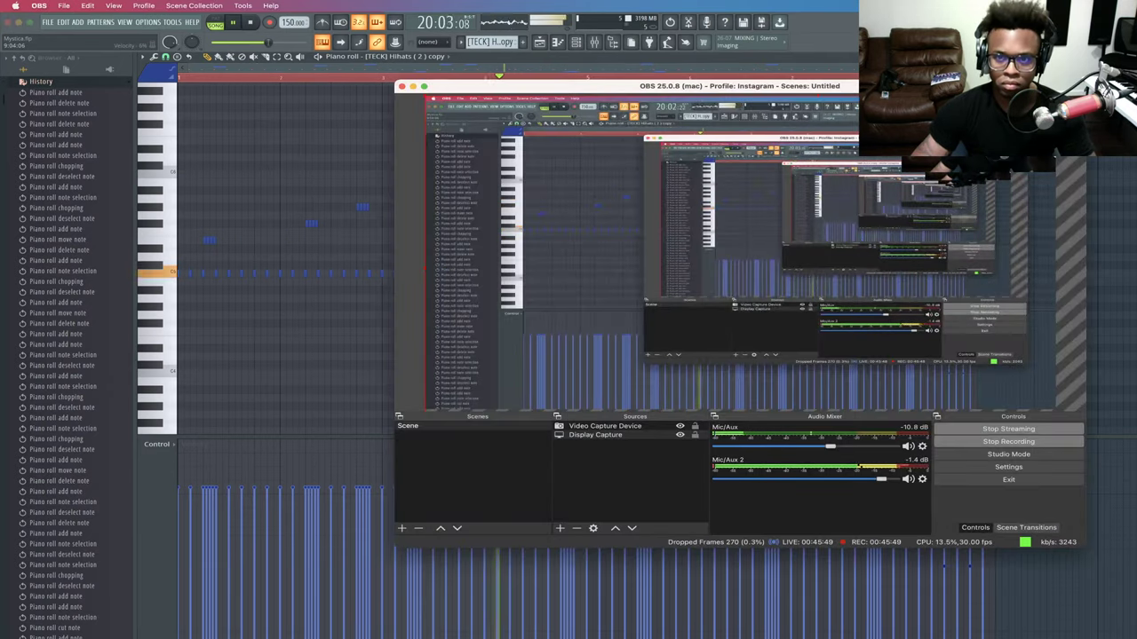
{"action": "key", "text": "super+Tab"}
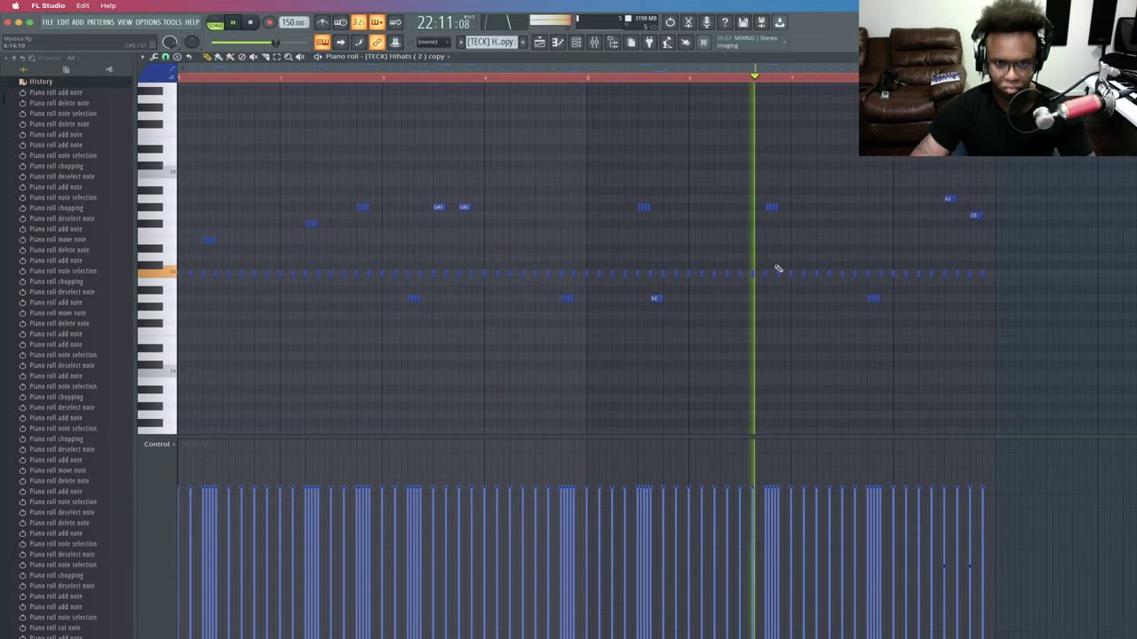
Play the pattern from bar 5 and try an extra F5 note in the first half of bar 6.
{"action": "key", "text": "space"}
{"action": "left_click", "coordinate": [590, 74]}
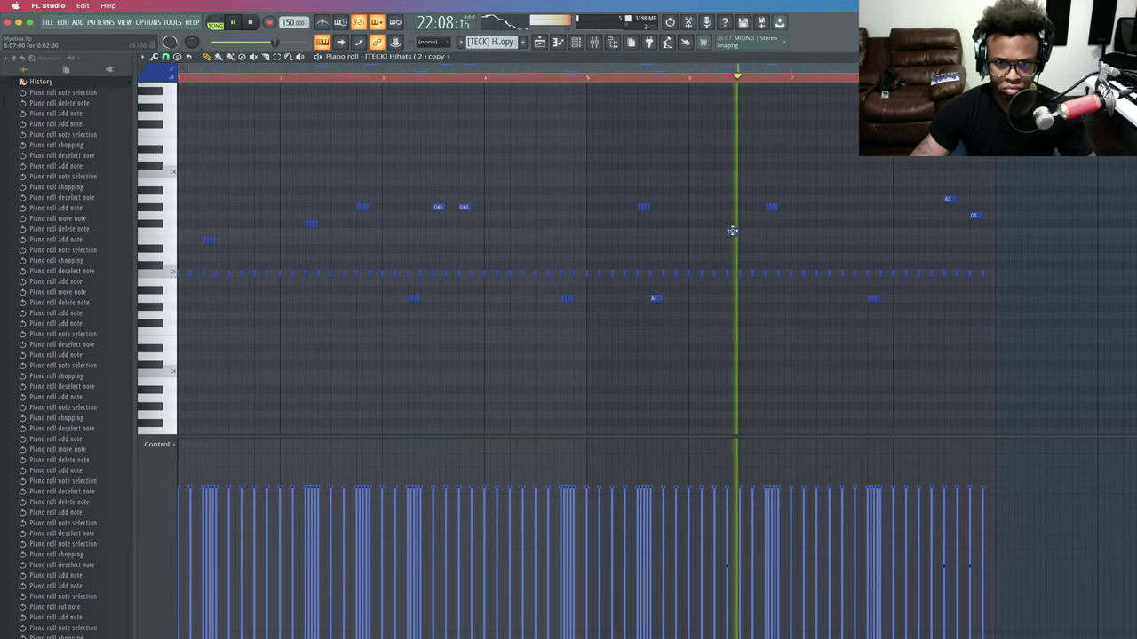
{"action": "left_click", "coordinate": [713, 232]}
{"action": "key", "text": "space"}
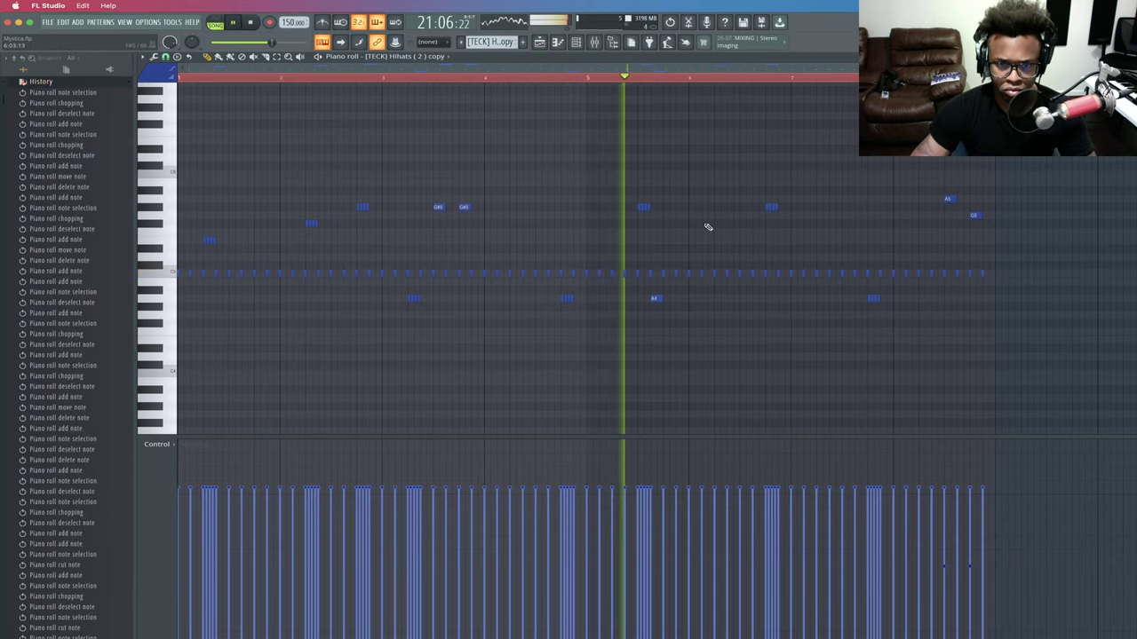
{"action": "right_click", "coordinate": [715, 215]}
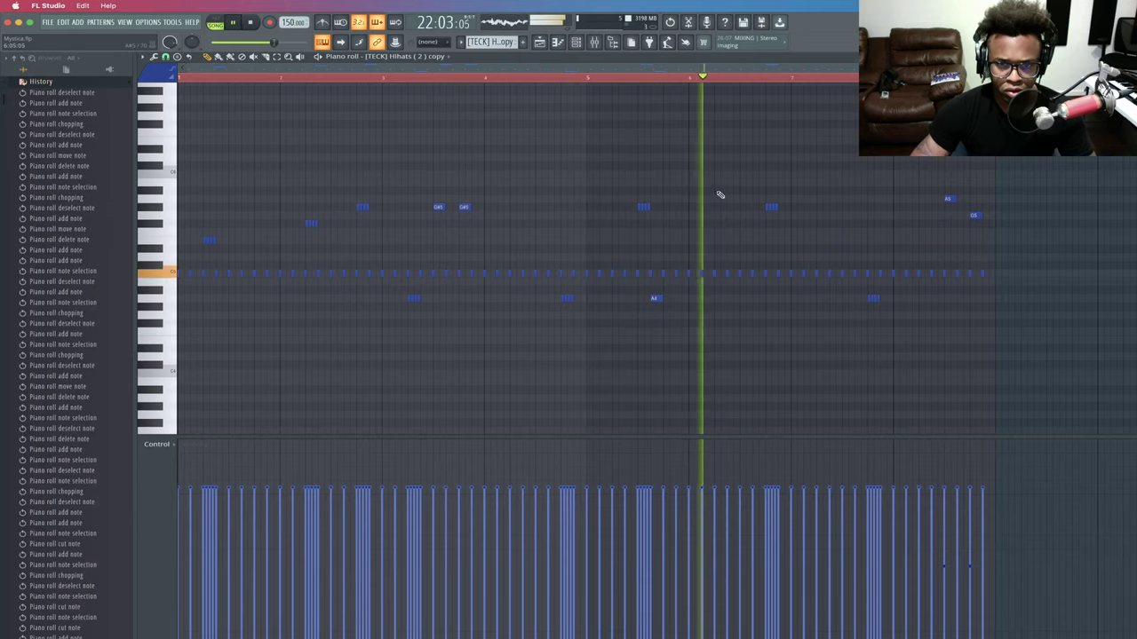
Try an A#5 note chopped into a roll in the first half of bar 6 and delete it again.
{"action": "left_click", "coordinate": [719, 192]}
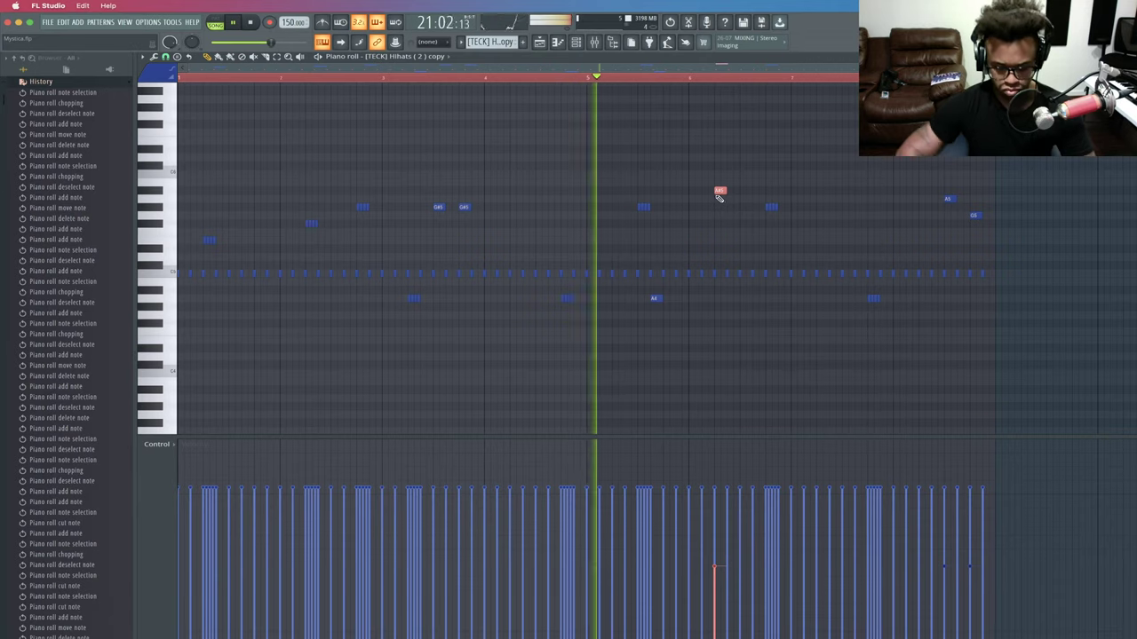
{"action": "key", "text": "ctrl+u"}
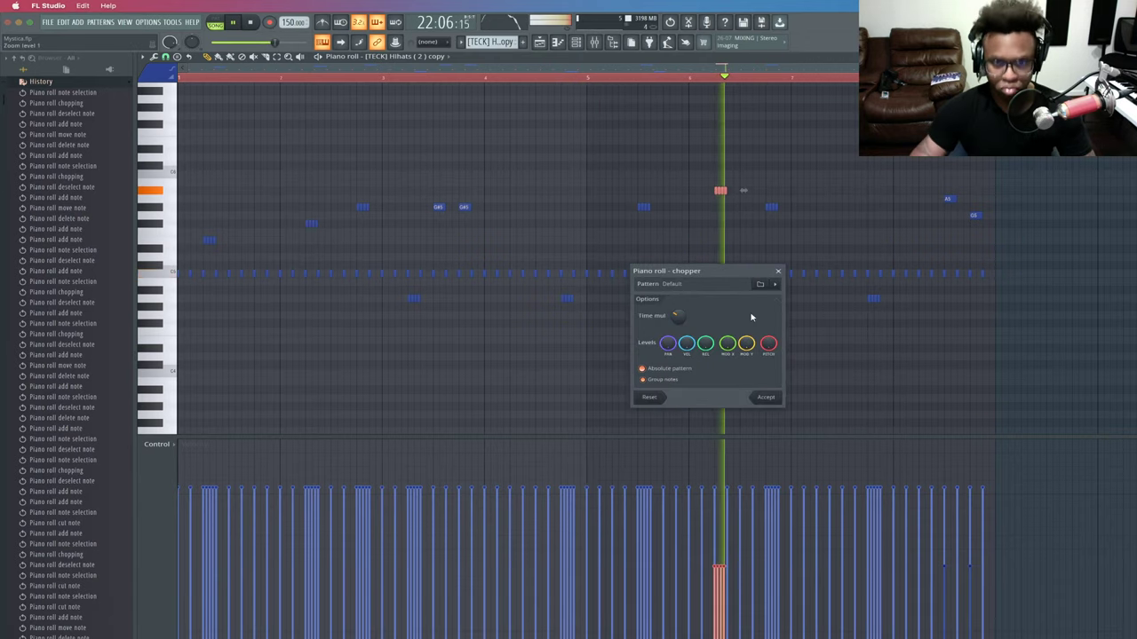
{"action": "left_click", "coordinate": [766, 396]}
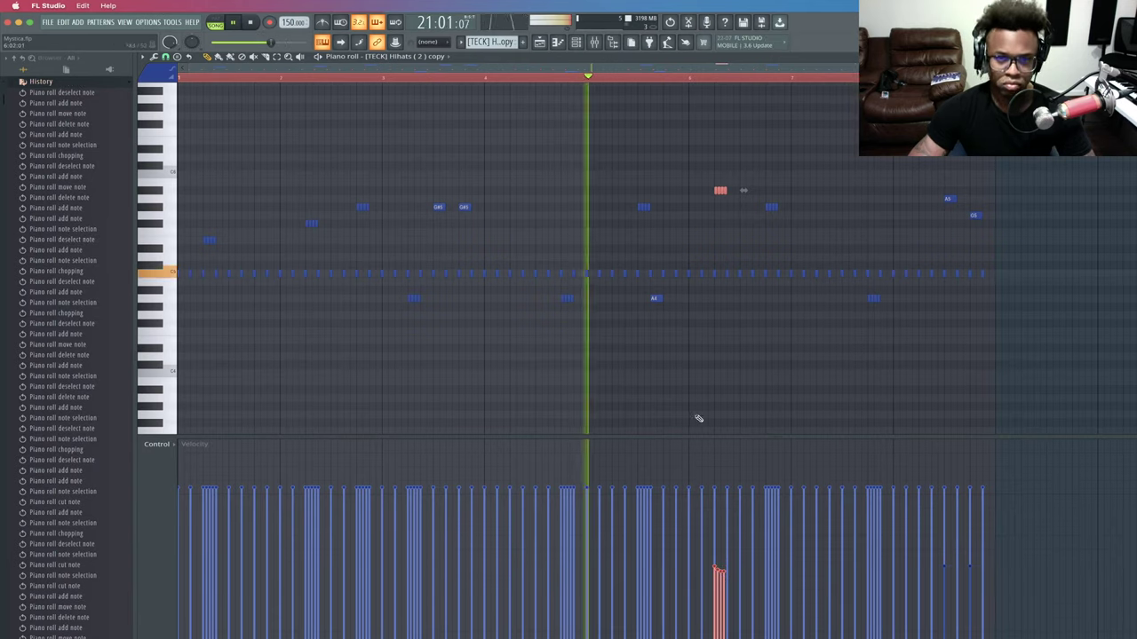
{"action": "left_click", "coordinate": [699, 335], "text": "super"}
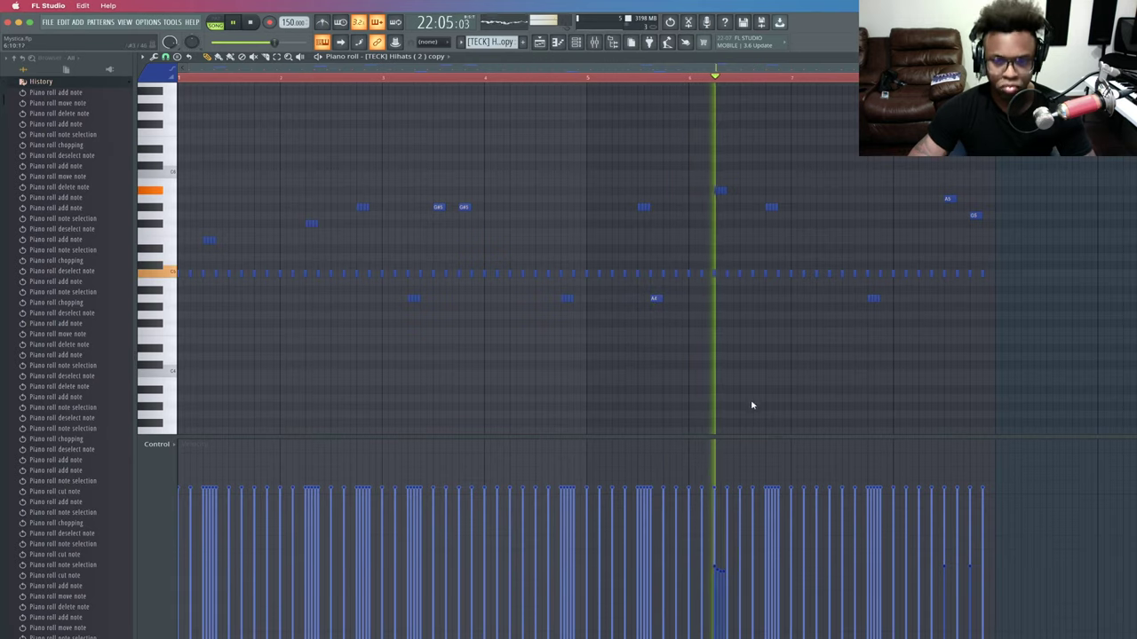
{"action": "left_click", "coordinate": [718, 578], "text": "super"}
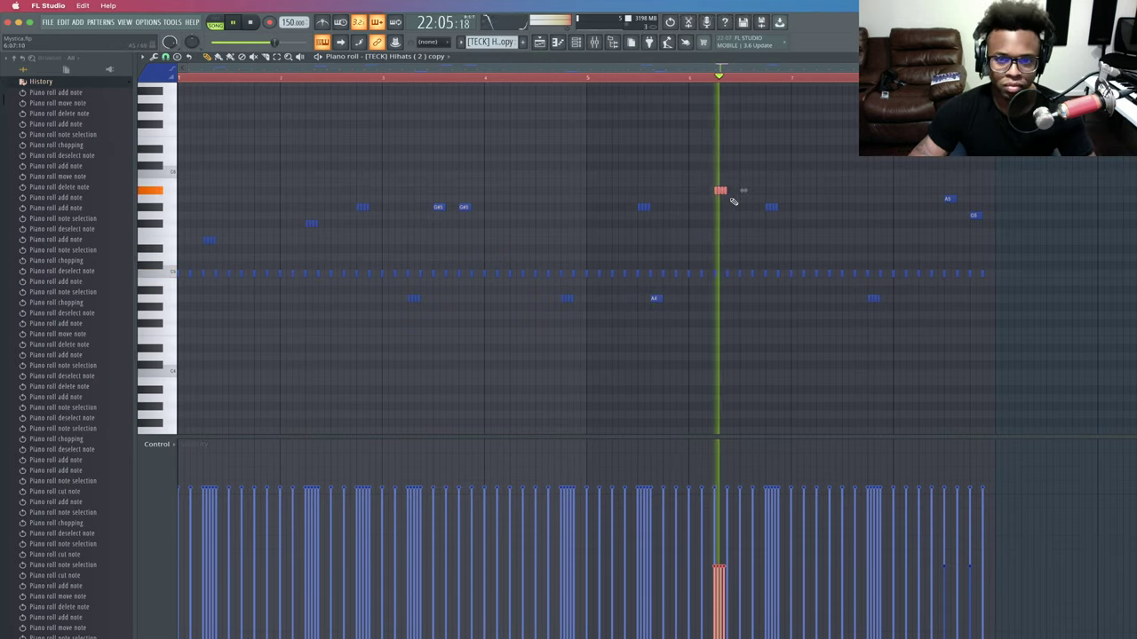
{"action": "key", "text": "Delete"}
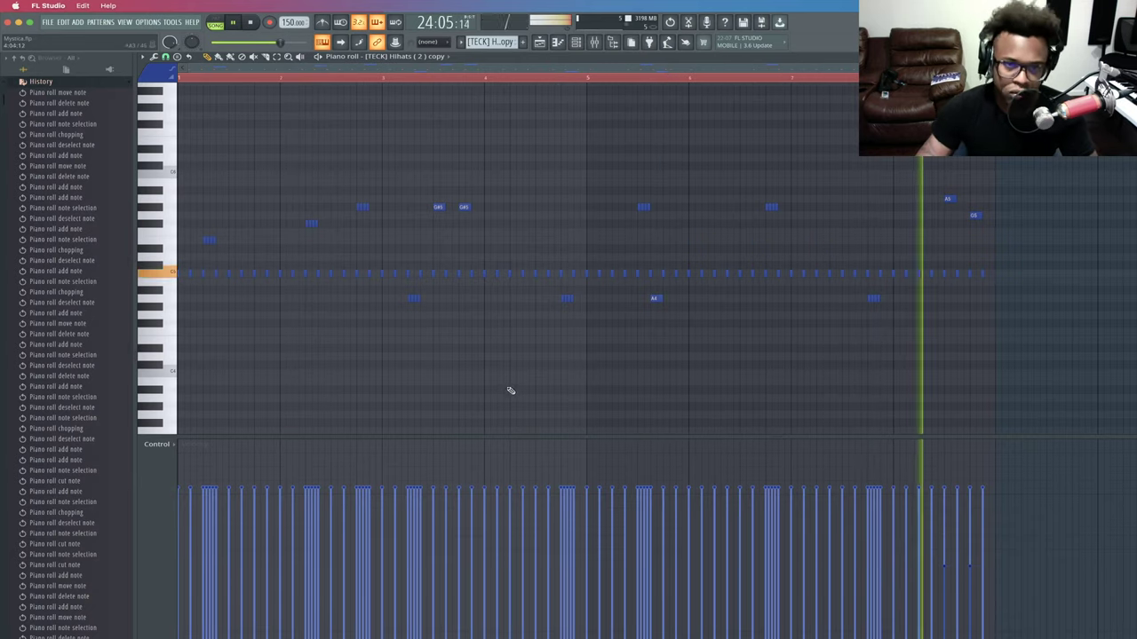
Apply quick legato to all notes of the hi-hat pattern so each one extends to the next.
{"action": "scroll", "coordinate": [530, 351], "scroll_direction": "down", "scroll_amount": 2}
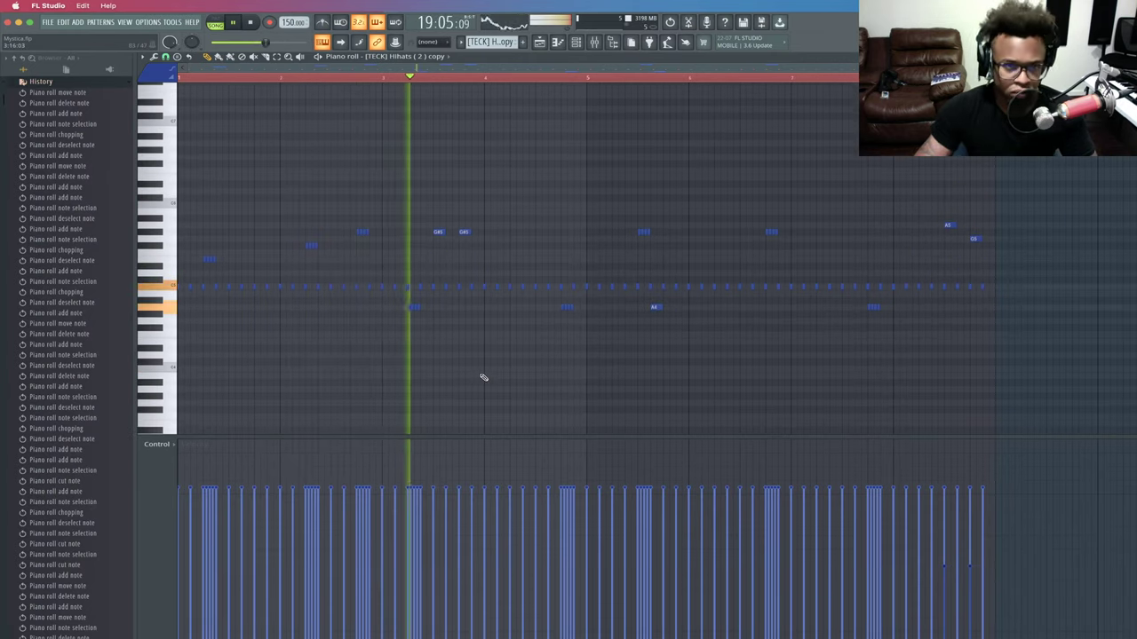
{"action": "scroll", "coordinate": [586, 258], "scroll_direction": "up", "scroll_amount": 2}
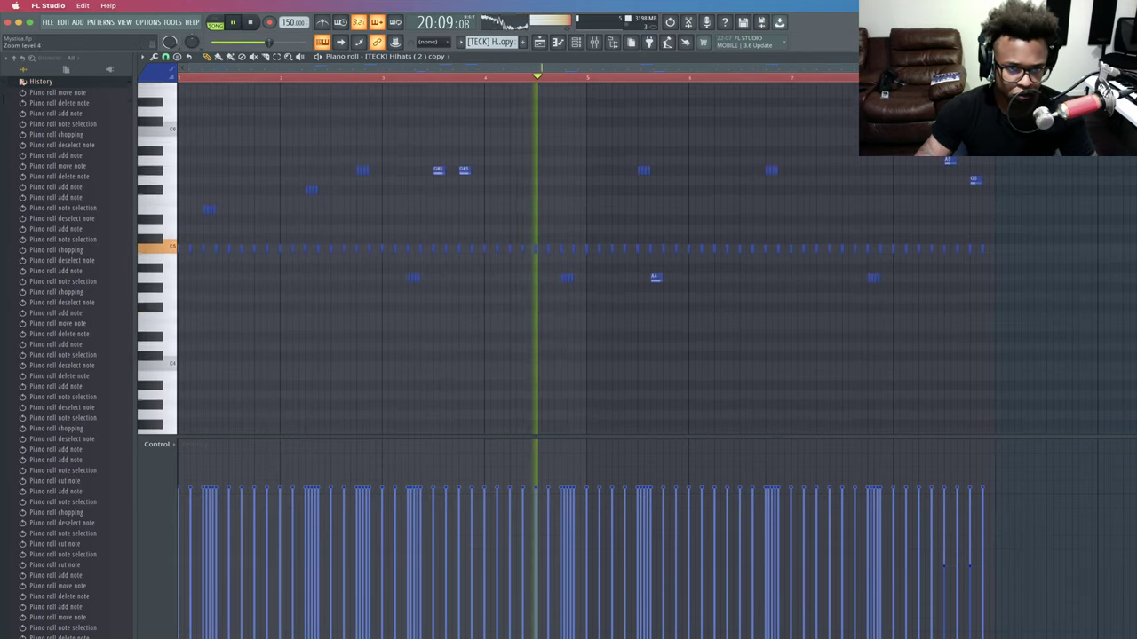
{"action": "scroll", "coordinate": [586, 257], "scroll_direction": "down", "scroll_amount": 4}
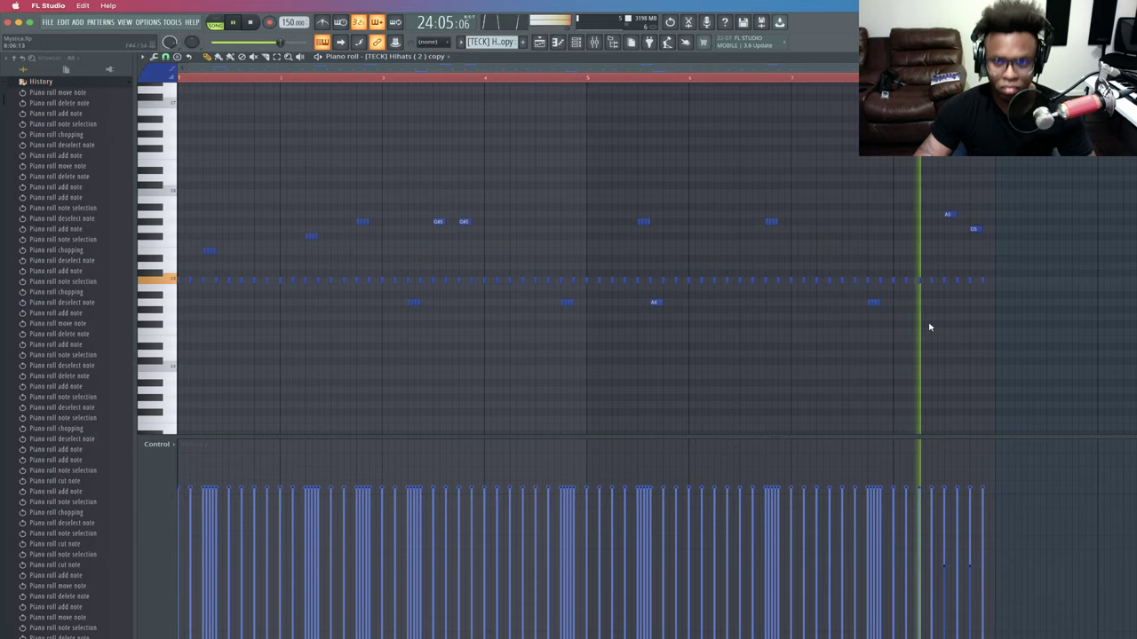
{"action": "key", "text": "ctrl+a"}
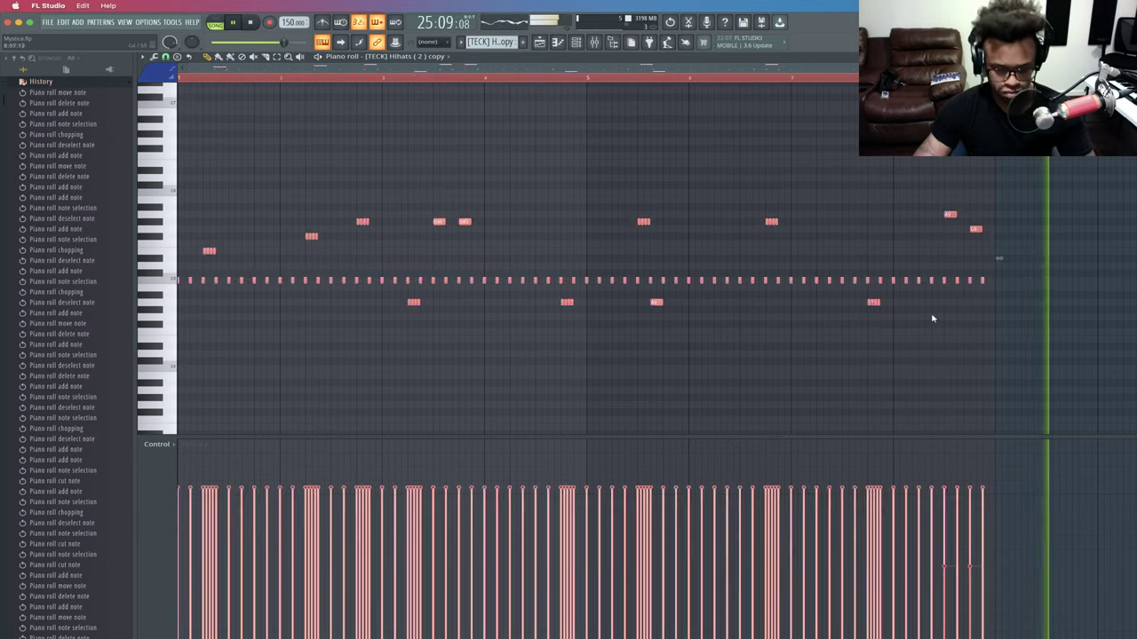
{"action": "key", "text": "ctrl+l"}
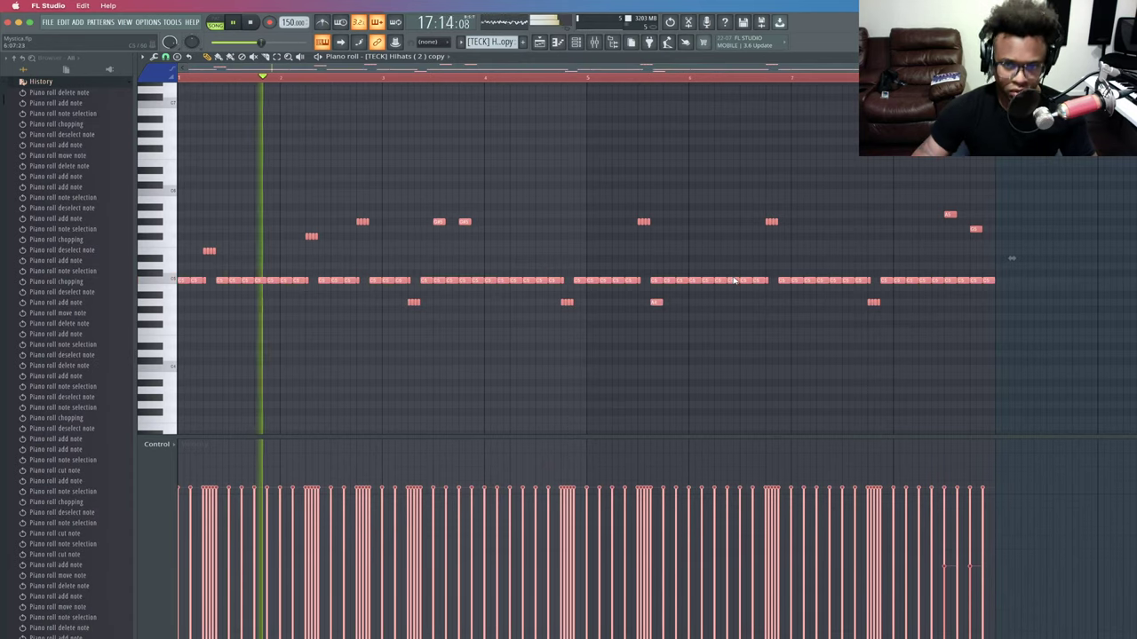
{"action": "left_click", "coordinate": [636, 249]}
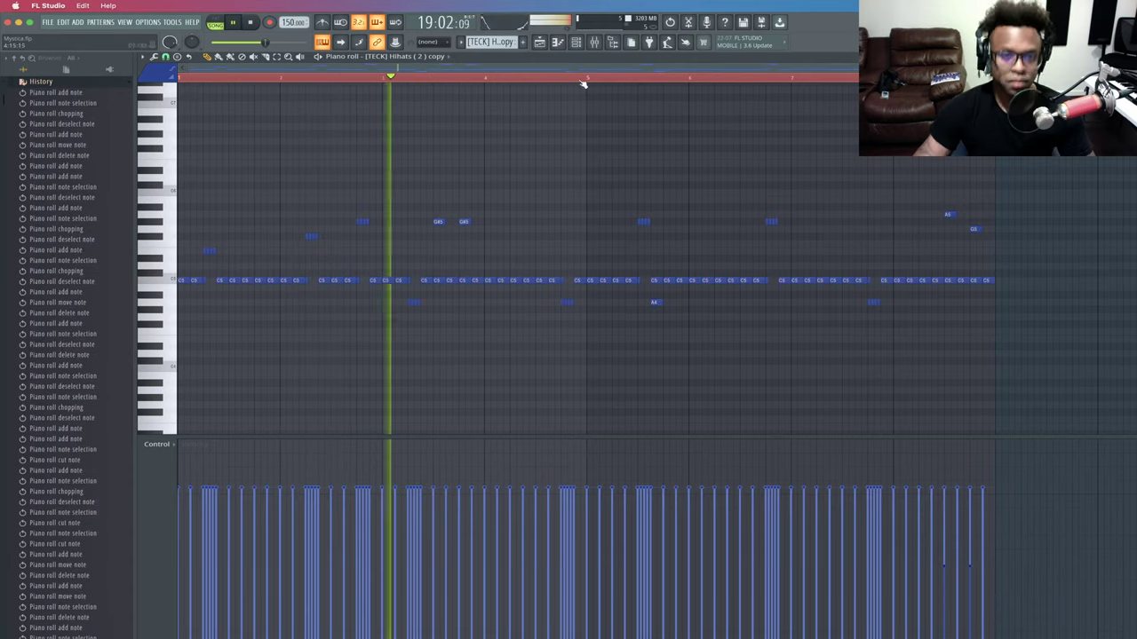
Duplicate the 808, hi-hat and Pattern 8 clips on tracks 4 to 6 so the copies start at bar 25.
{"action": "left_click", "coordinate": [576, 42]}
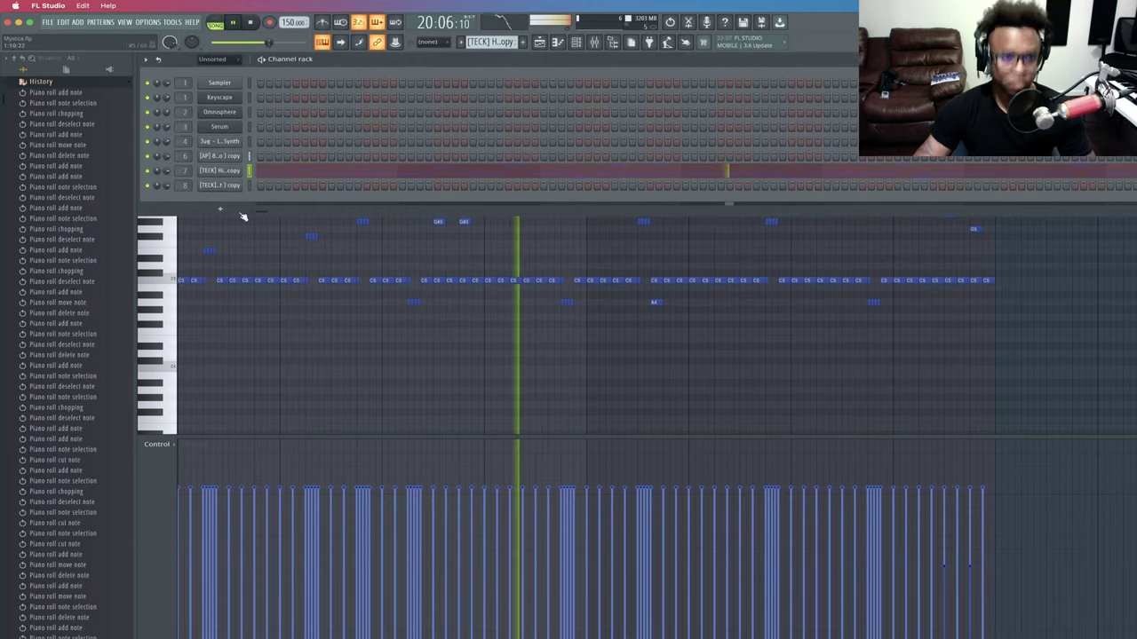
{"action": "left_click", "coordinate": [539, 43]}
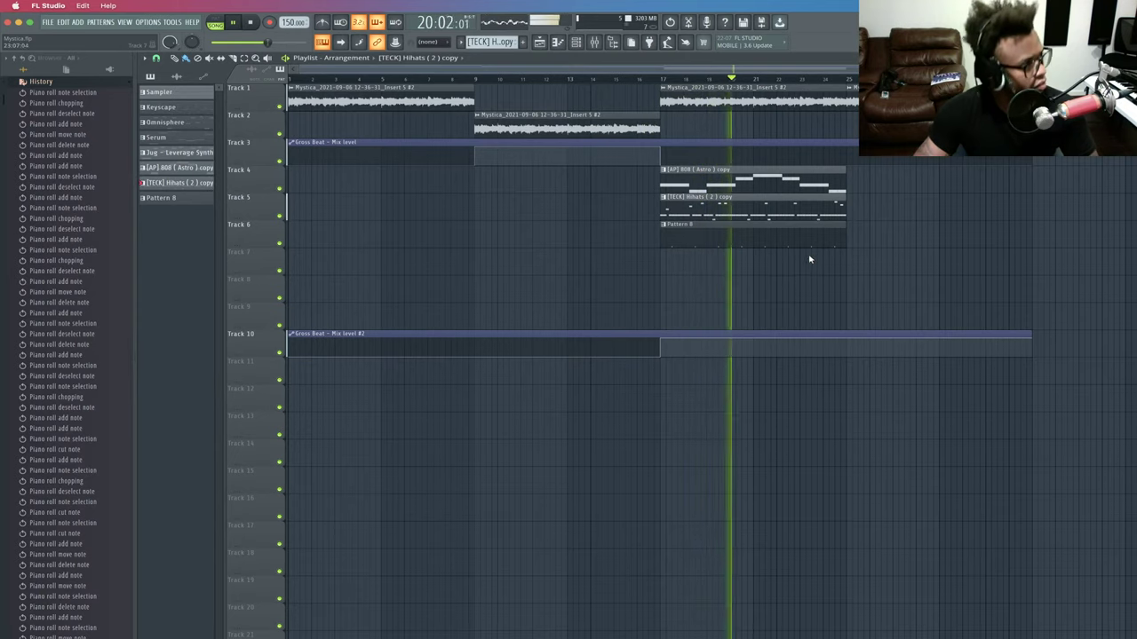
{"action": "left_click_drag", "start_coordinate": [806, 267], "coordinate": [774, 170]}
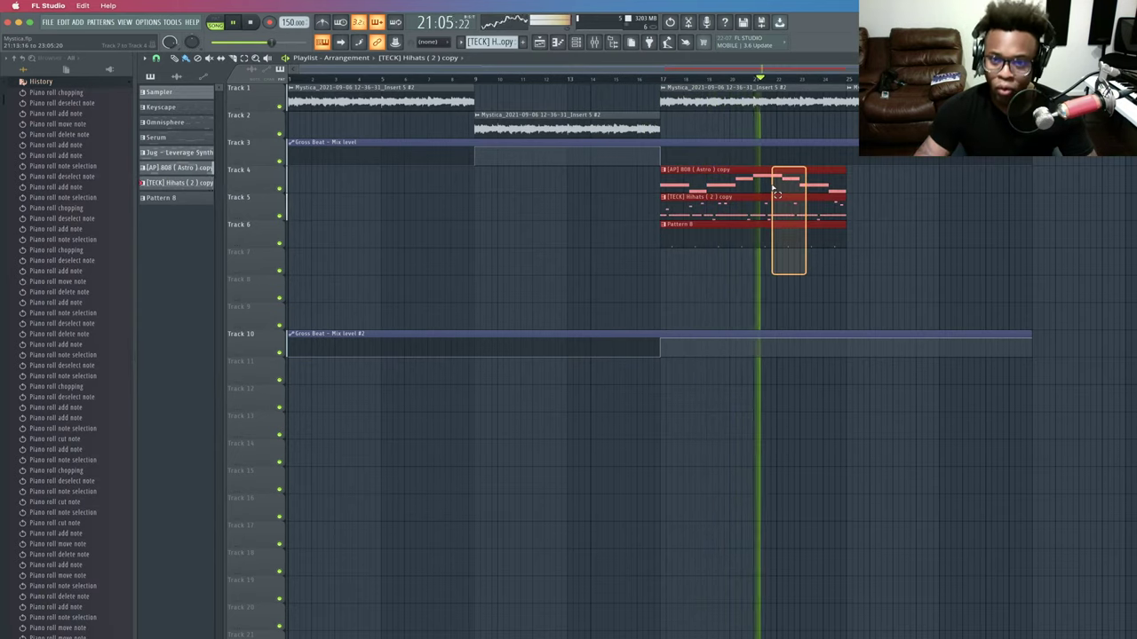
{"action": "key", "text": "ctrl+b"}
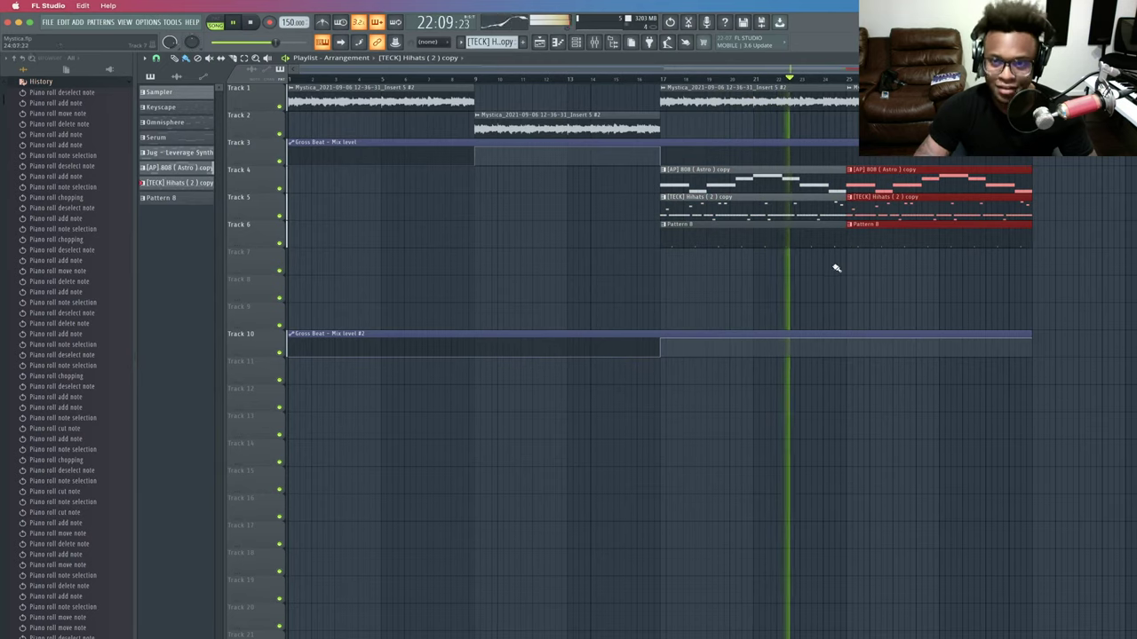
{"action": "left_click", "coordinate": [822, 290]}
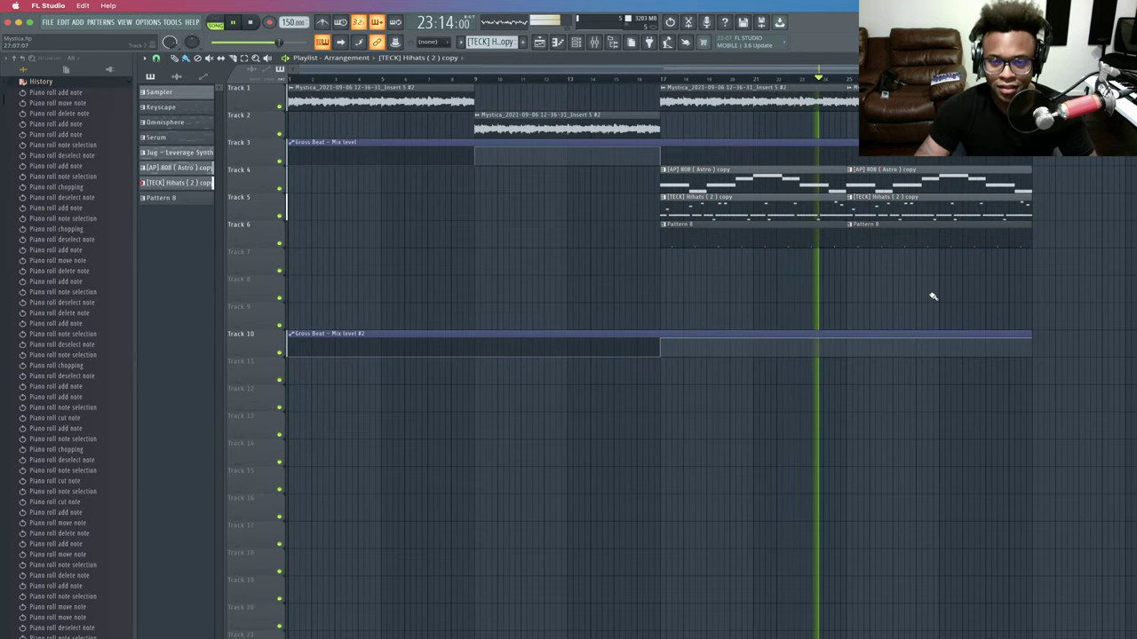
Switch to OBS to check the stream and recording status, and return to FL Studio.
{"action": "key", "text": "super+Tab"}
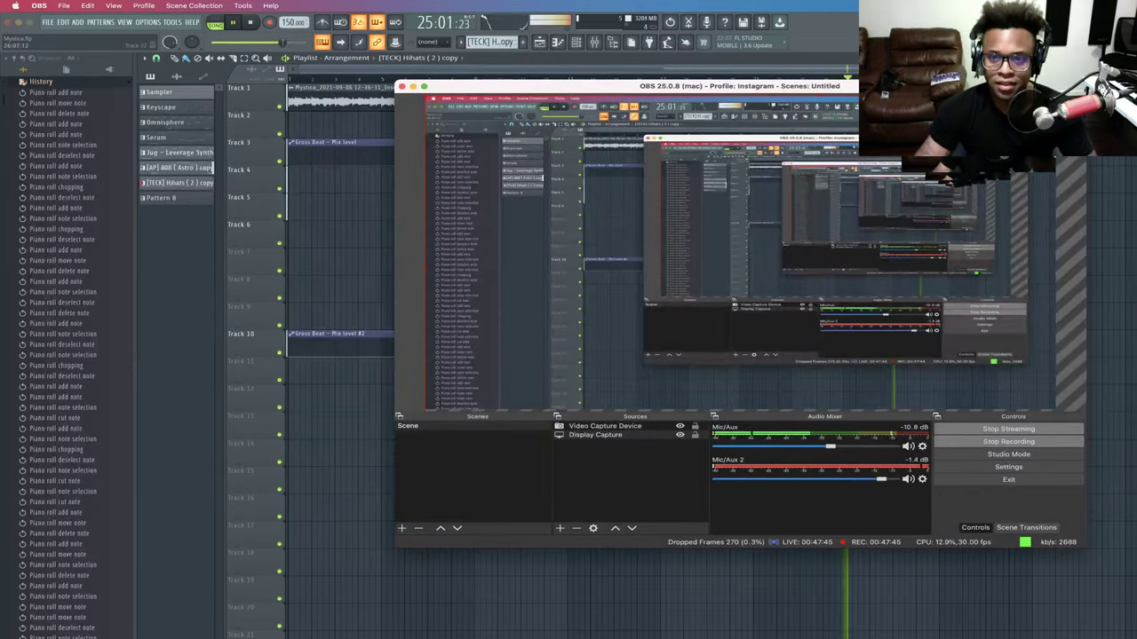
{"action": "key", "text": "super+Tab"}
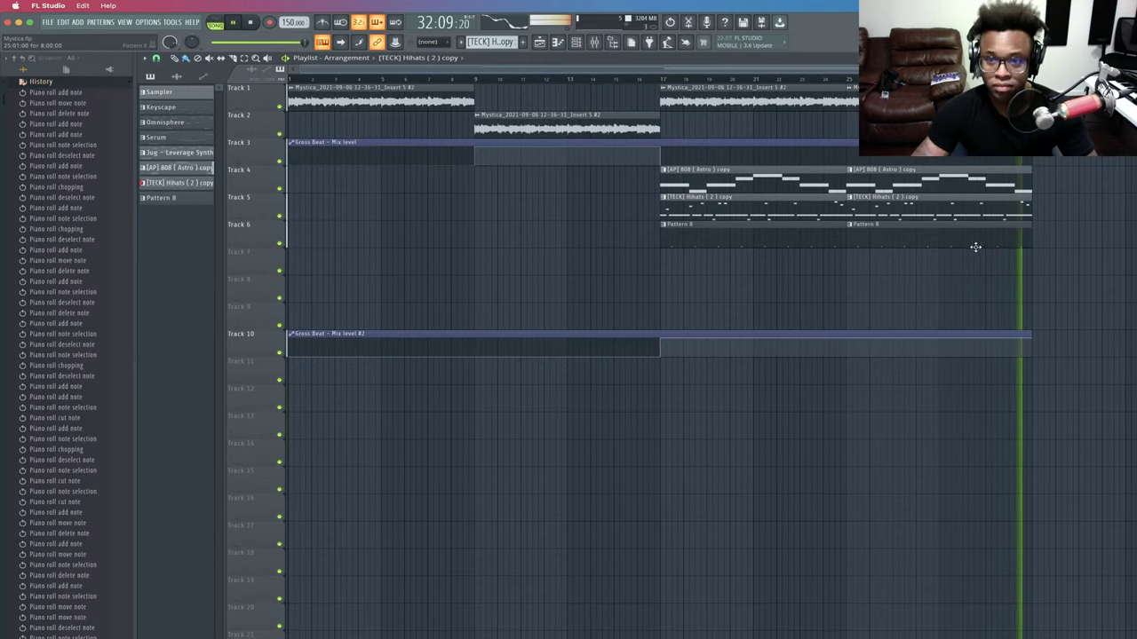
Restart playback from bar 17 and add Bricks Kick 9 from the BRICKS "ISSA" KIT Kicks folder as a new channel.
{"action": "left_click", "coordinate": [663, 80]}
{"action": "left_click", "coordinate": [579, 42]}
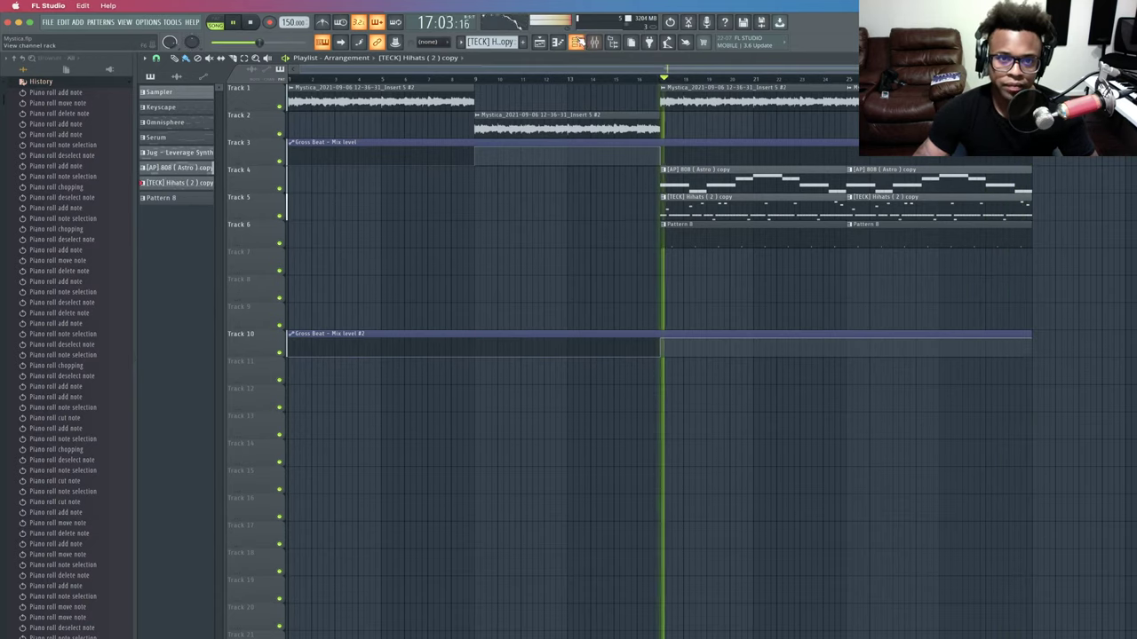
{"action": "left_click", "coordinate": [61, 83]}
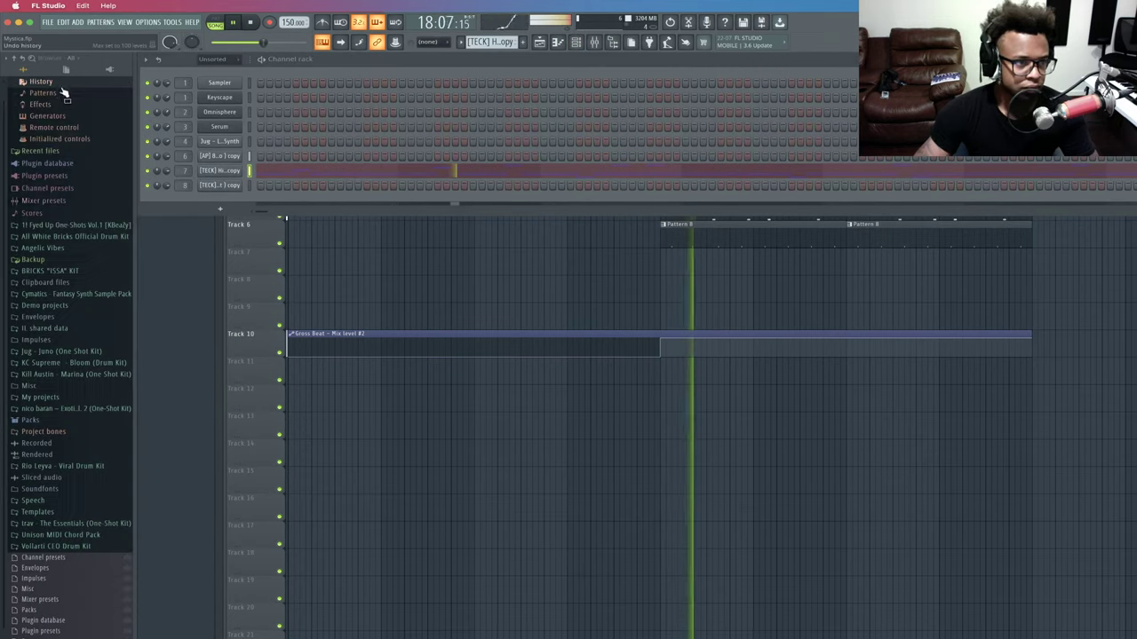
{"action": "left_click", "coordinate": [56, 270]}
{"action": "left_click", "coordinate": [49, 283]}
{"action": "left_click_drag", "start_coordinate": [64, 380], "coordinate": [233, 202]}
{"action": "key", "text": "space"}
{"action": "key", "text": "space"}
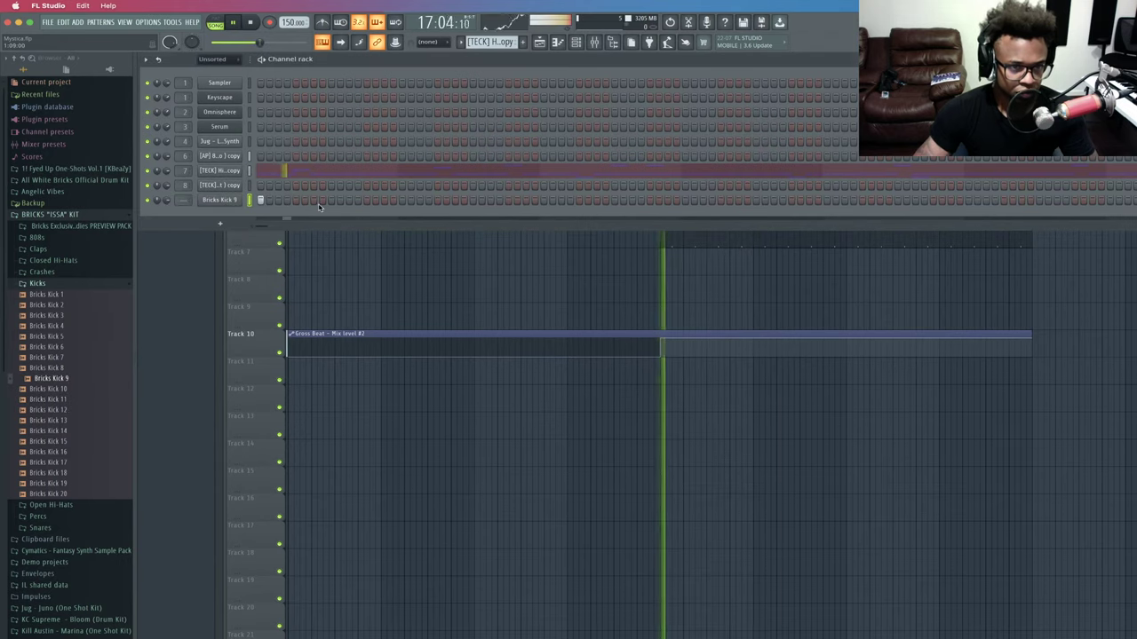
Place Bricks Kick 9 hits on the first step of bars 3, 5 and 7 and listen in the playlist.
{"action": "left_click", "coordinate": [388, 202]}
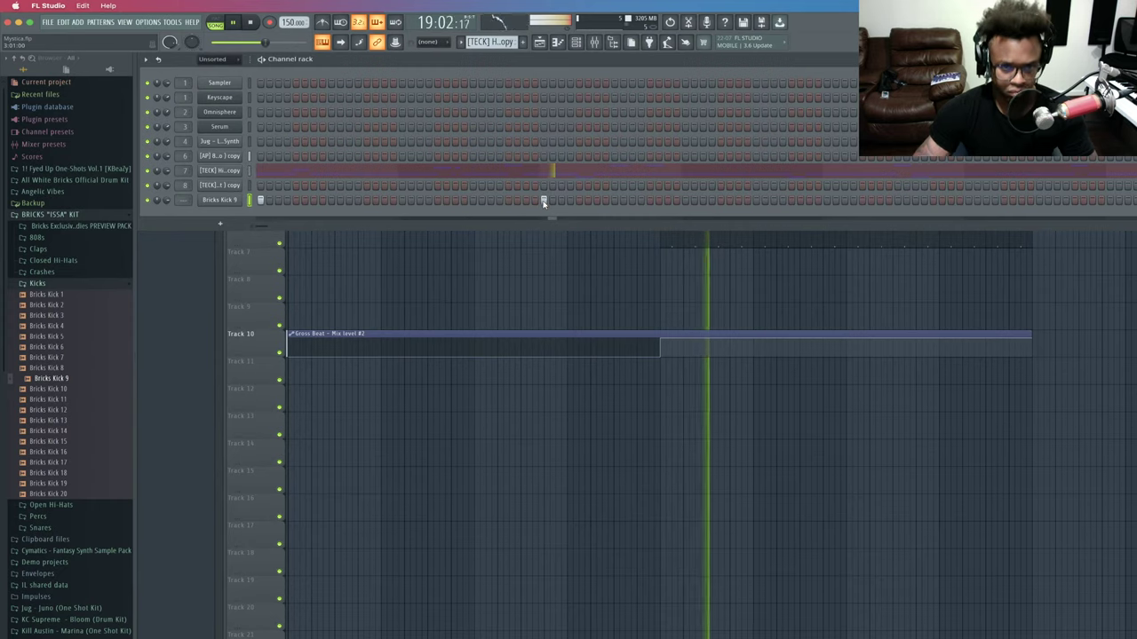
{"action": "left_click", "coordinate": [826, 200]}
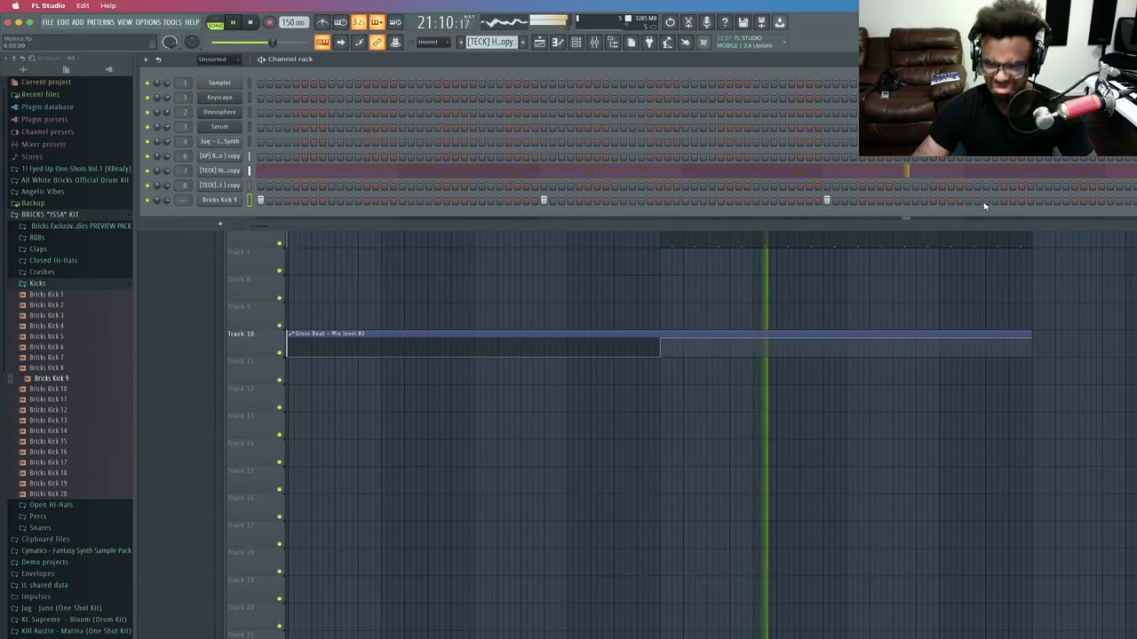
{"action": "left_click", "coordinate": [1109, 199]}
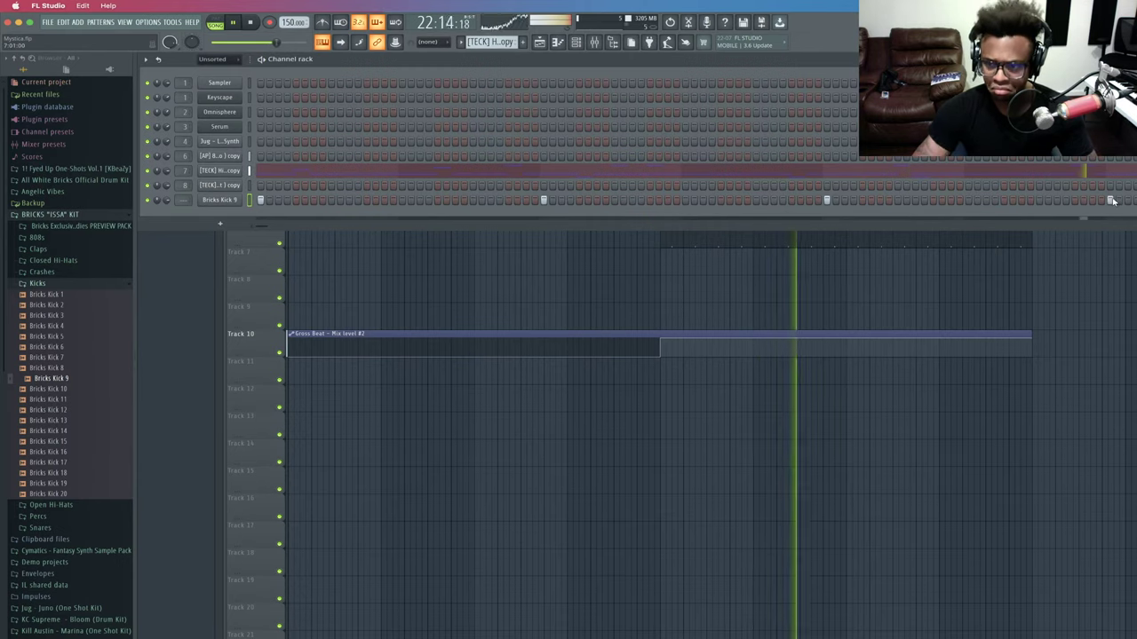
{"action": "left_click", "coordinate": [576, 44]}
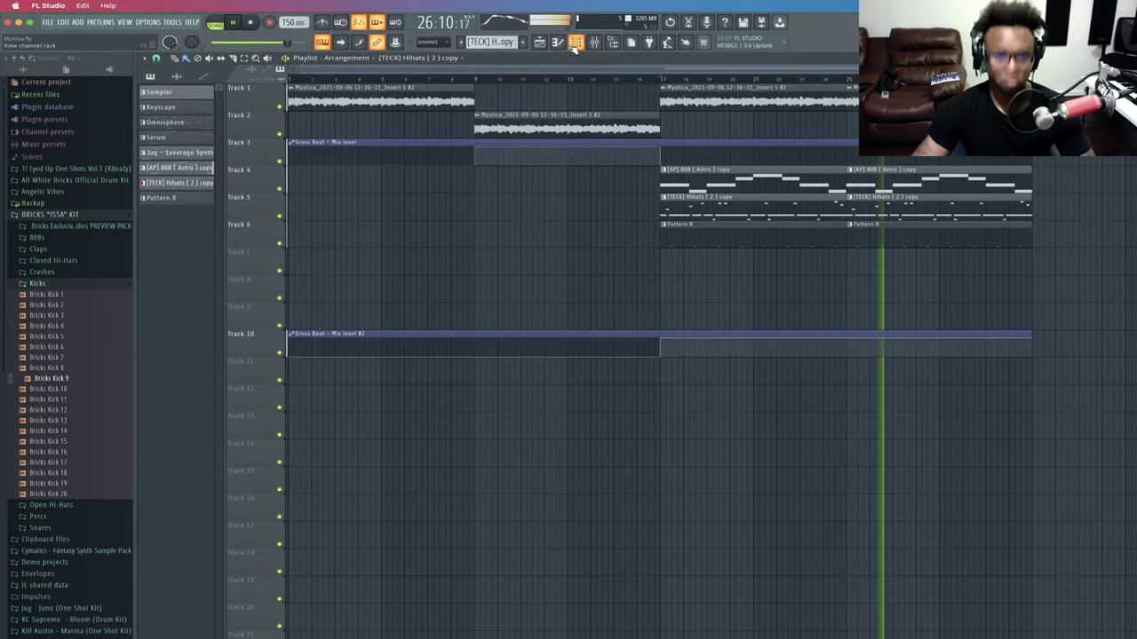
{"action": "left_click", "coordinate": [631, 78]}
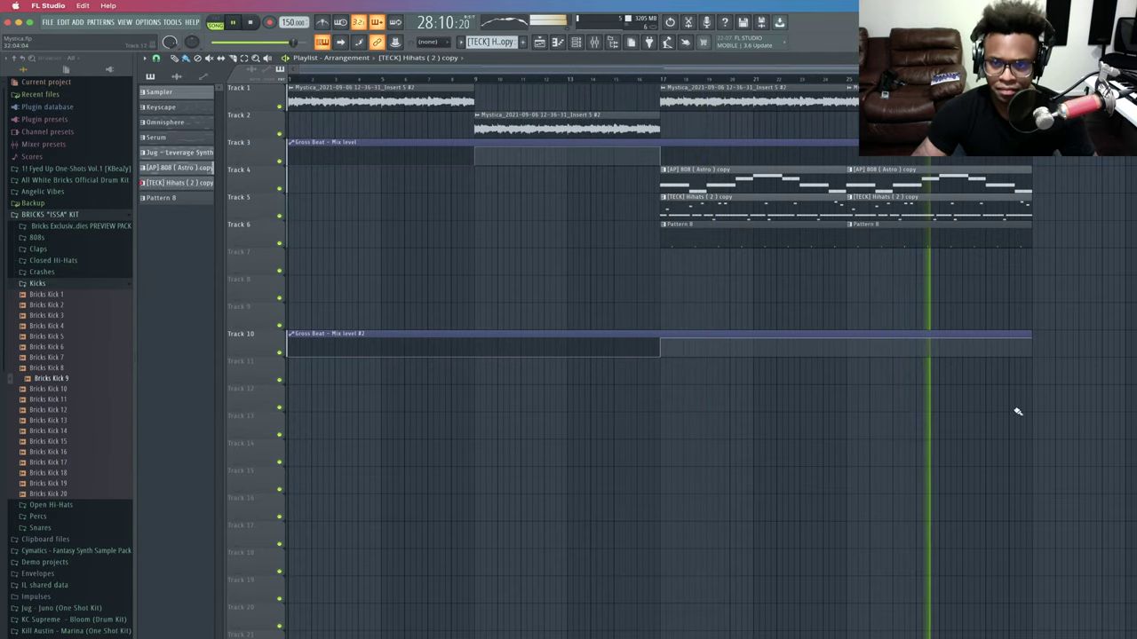
Try duplicating the 808, hi-hat and Pattern 8 clips from bar 25 to bar 33, and undo it.
{"action": "left_click_drag", "start_coordinate": [1004, 269], "coordinate": [910, 181]}
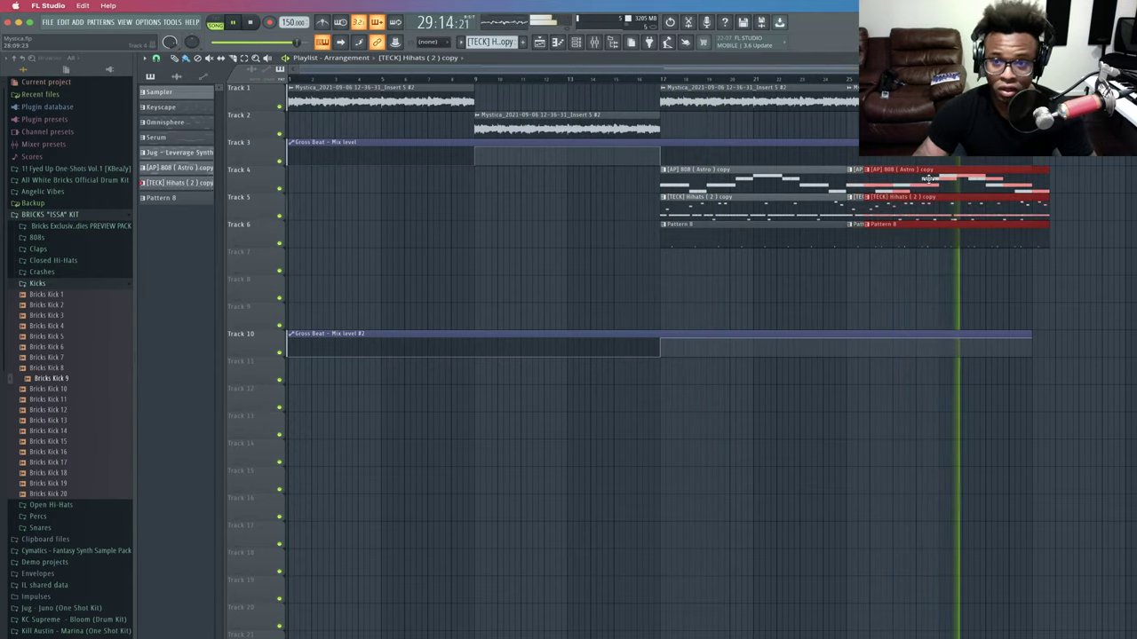
{"action": "key", "text": "ctrl+b"}
{"action": "left_click", "coordinate": [1078, 276], "text": "ctrl"}
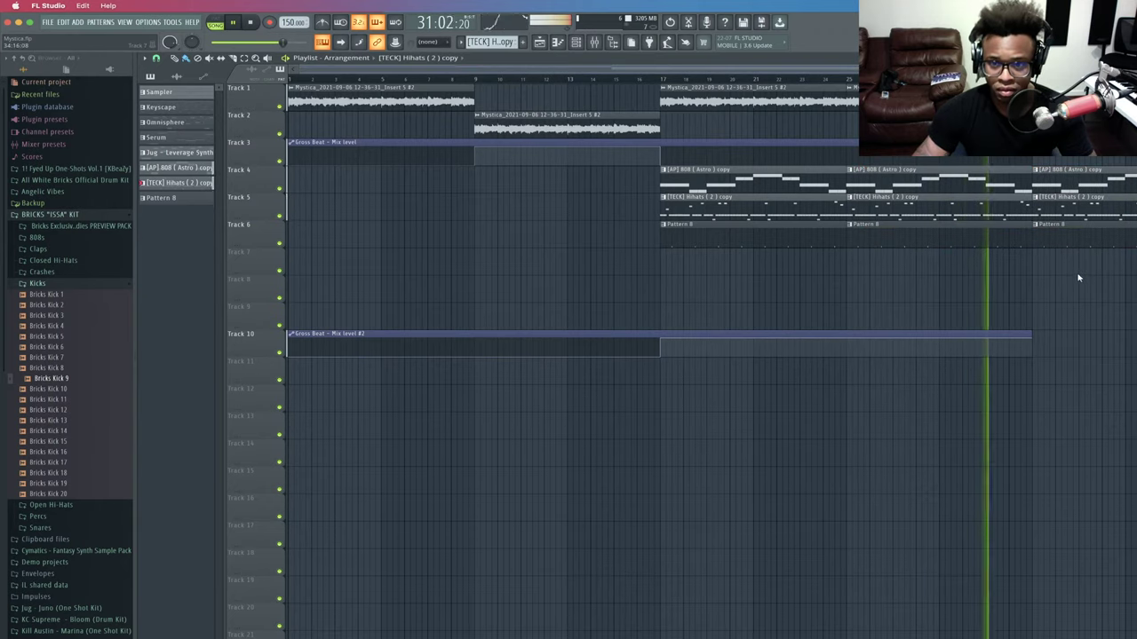
{"action": "key", "text": "super+alt+z"}
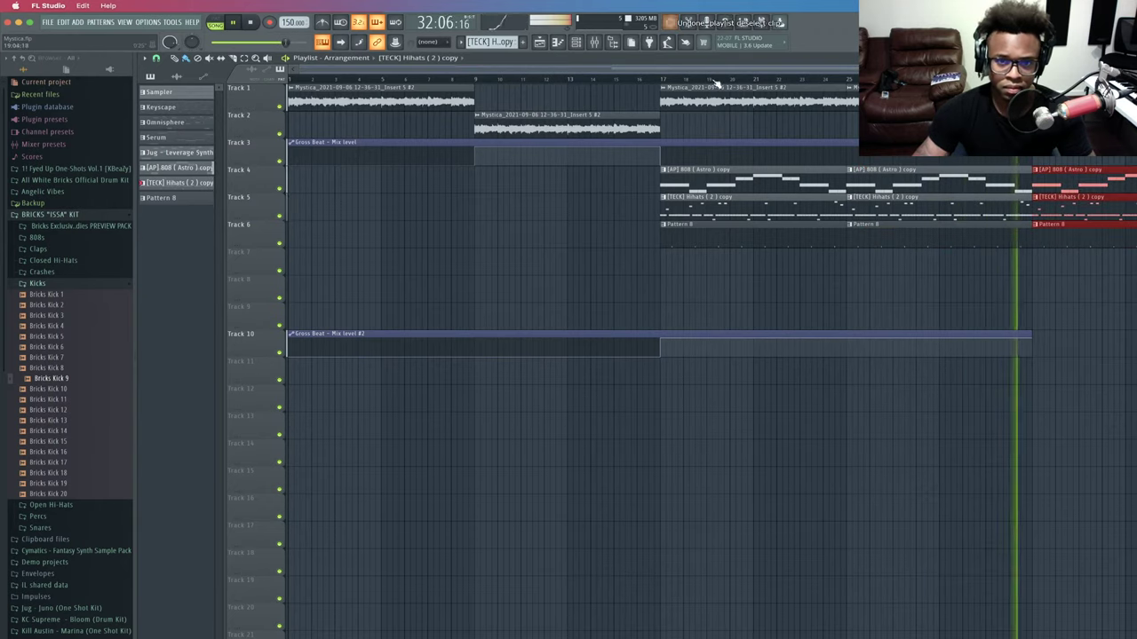
{"action": "key", "text": "super+alt+z"}
{"action": "key", "text": "space"}
{"action": "left_click", "coordinate": [577, 42]}
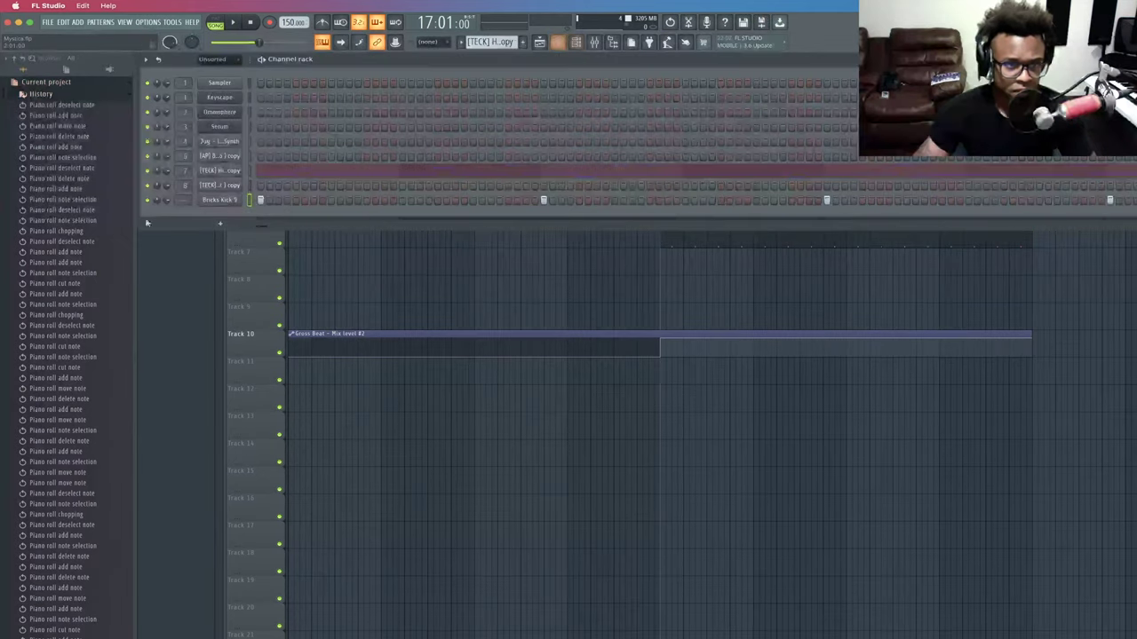
{"action": "left_click", "coordinate": [524, 43]}
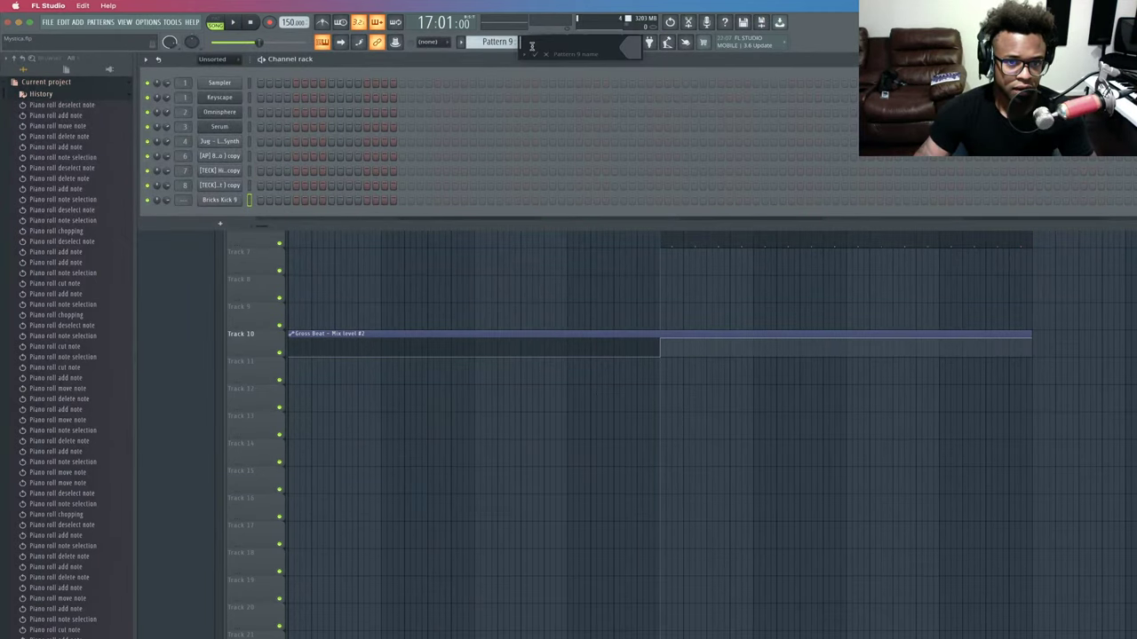
{"action": "key", "text": "F6"}
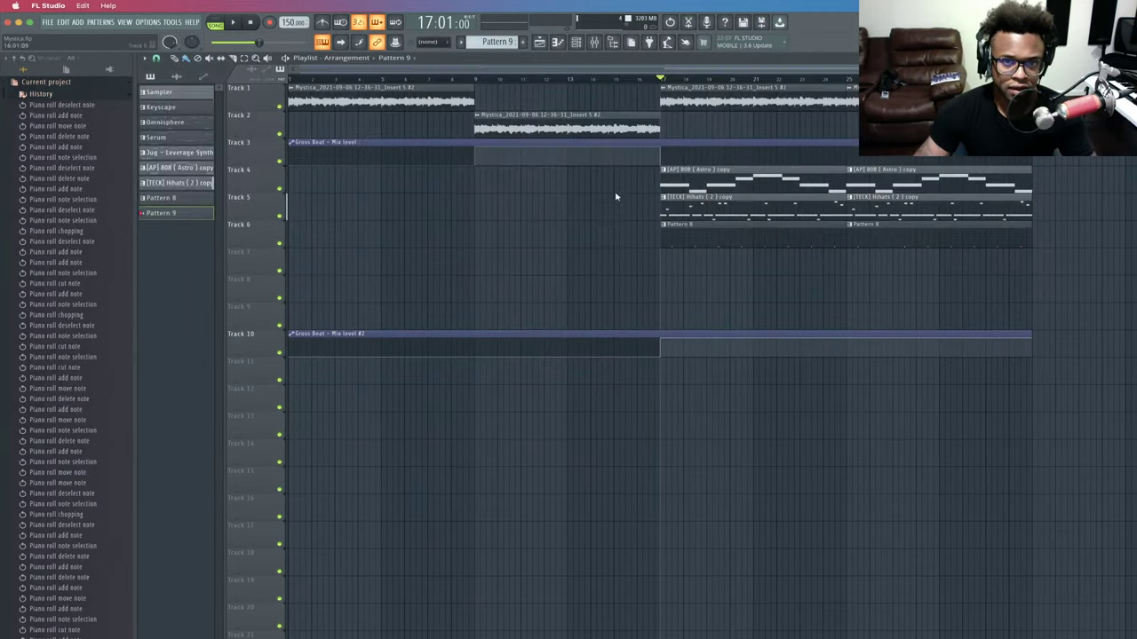
Split the [TECK] Hihats (2) copy pattern by channel so the kick and hi-hats have separate patterns.
{"action": "right_click", "coordinate": [193, 182]}
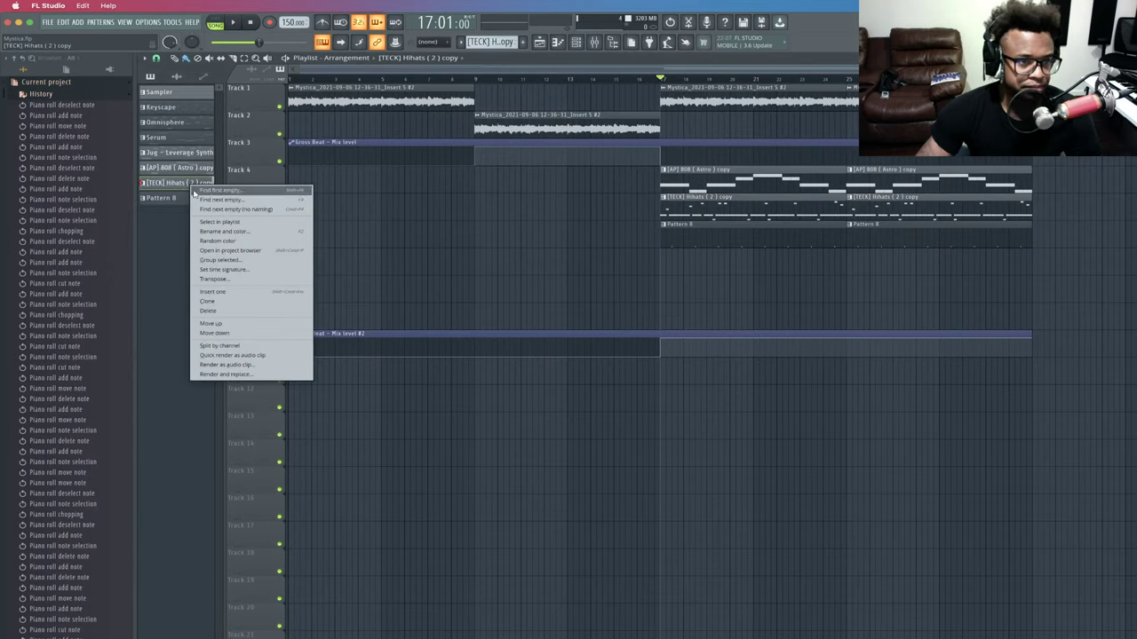
{"action": "left_click", "coordinate": [246, 346]}
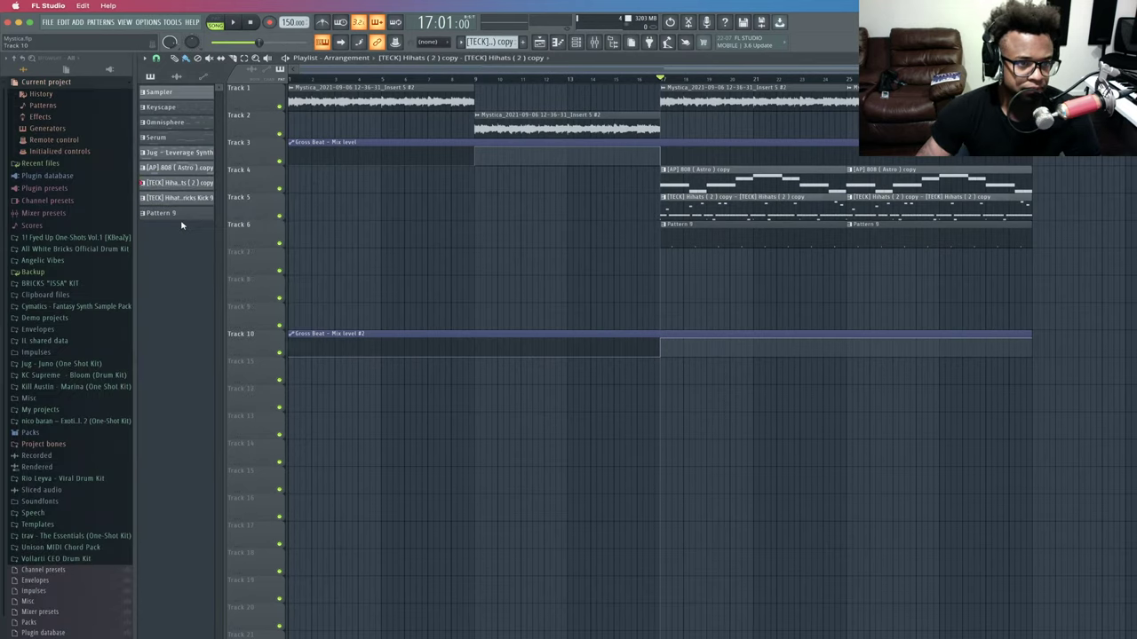
Separate the overlapping clips at bar 17, keeping the hi-hats on Track 5 and moving the Bricks Kick 9 clip to Track 8.
{"action": "key", "text": "space"}
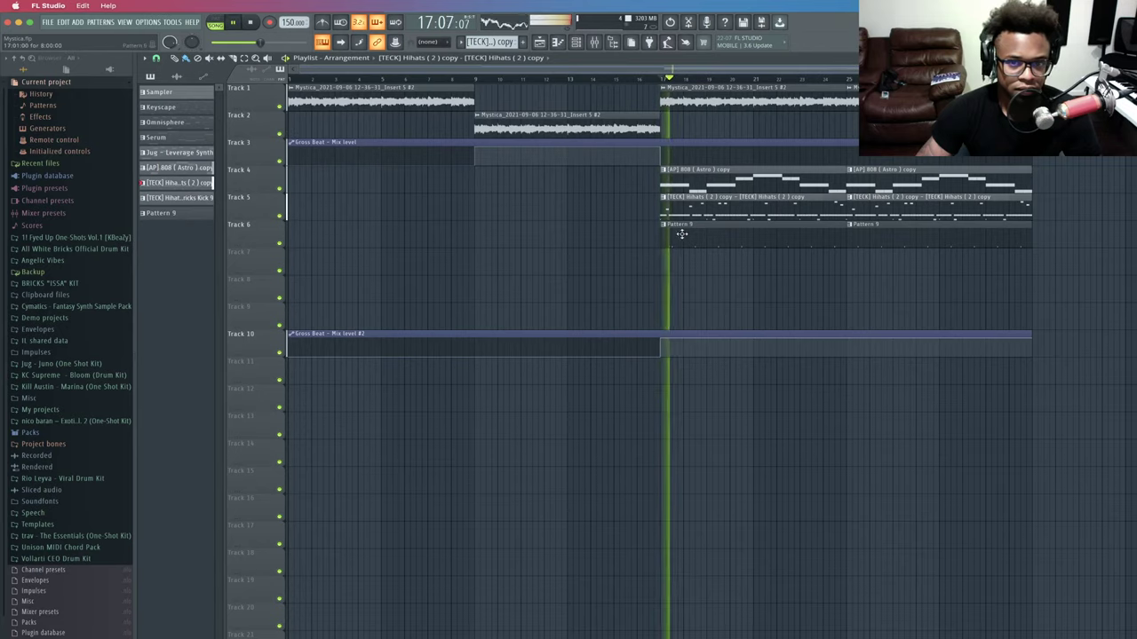
{"action": "key", "text": "space"}
{"action": "left_click", "coordinate": [181, 198]}
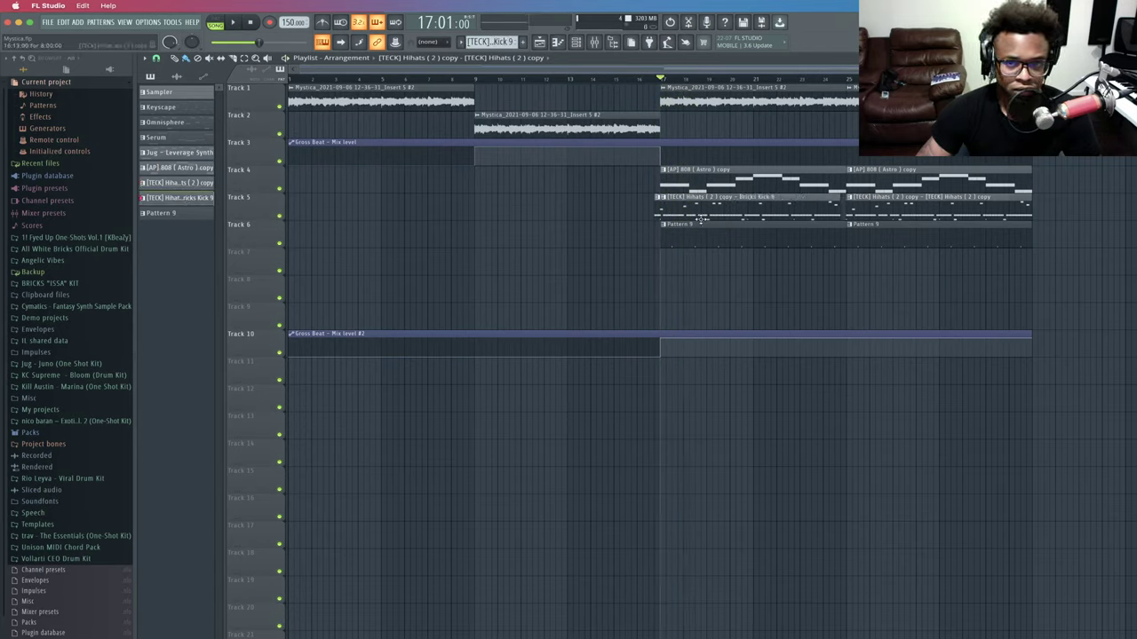
{"action": "left_click_drag", "start_coordinate": [702, 217], "coordinate": [708, 277]}
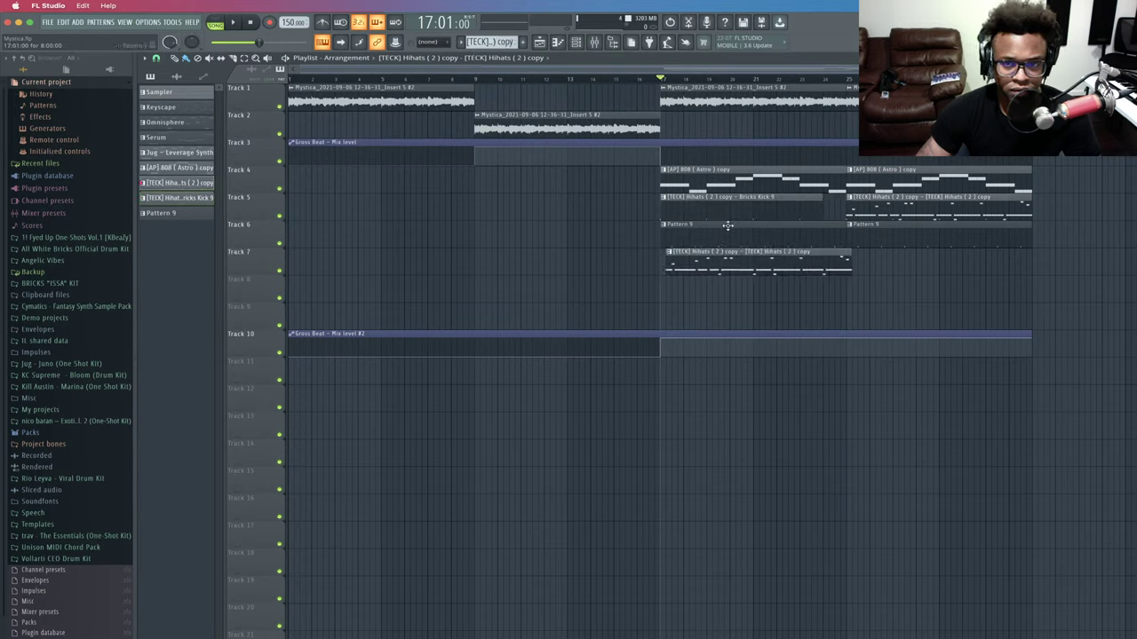
{"action": "left_click_drag", "start_coordinate": [722, 211], "coordinate": [723, 297]}
{"action": "left_click_drag", "start_coordinate": [727, 253], "coordinate": [730, 201]}
{"action": "key", "text": "space"}
Separate the overlapping hi-hat and kick clips at bar 25, and put both kick clips on Track 7 at bars 17 and 25.
{"action": "left_click_drag", "start_coordinate": [948, 209], "coordinate": [934, 265]}
{"action": "key", "text": "space"}
{"action": "mouse_move", "coordinate": [882, 209]}
{"action": "left_mouse_down"}
{"action": "mouse_move", "coordinate": [890, 301]}
{"action": "mouse_move", "coordinate": [887, 207]}
{"action": "left_mouse_up"}
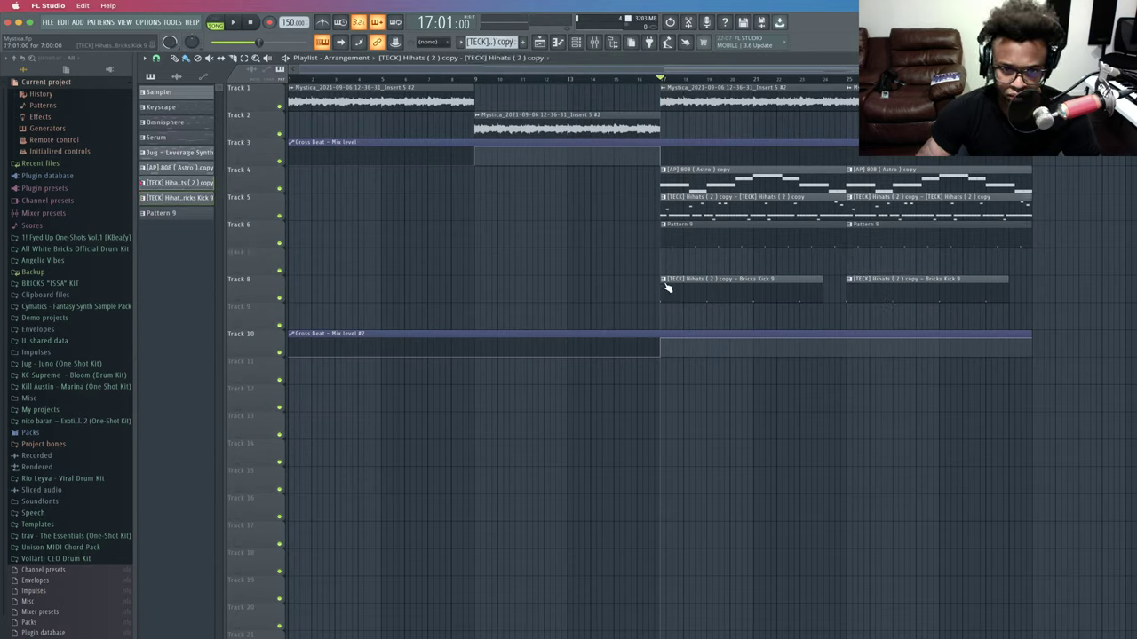
{"action": "left_click_drag", "start_coordinate": [680, 280], "coordinate": [676, 251]}
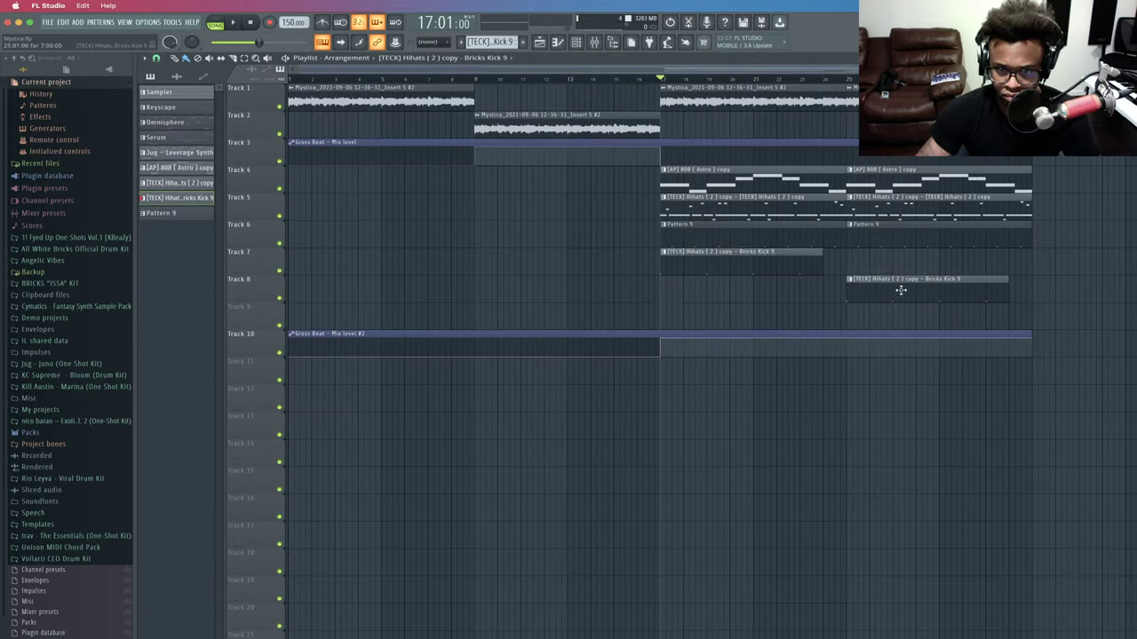
{"action": "left_click_drag", "start_coordinate": [901, 289], "coordinate": [902, 253]}
Rename the kick pattern on Track 7 as Bricks Kick 9.
{"action": "left_click", "coordinate": [664, 253]}
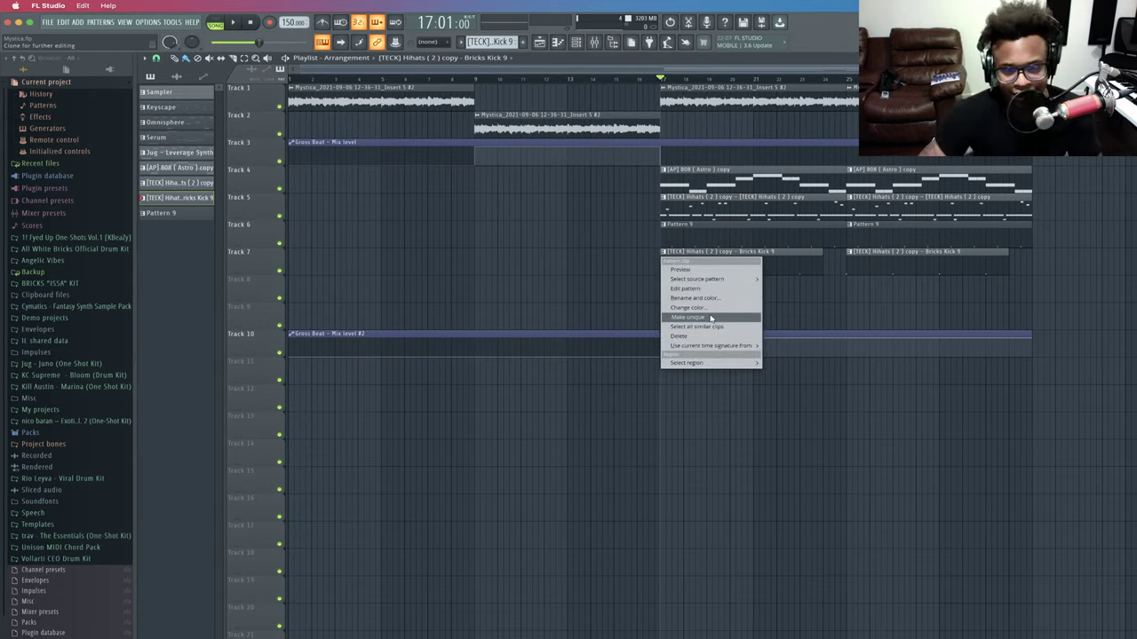
{"action": "left_click", "coordinate": [702, 300]}
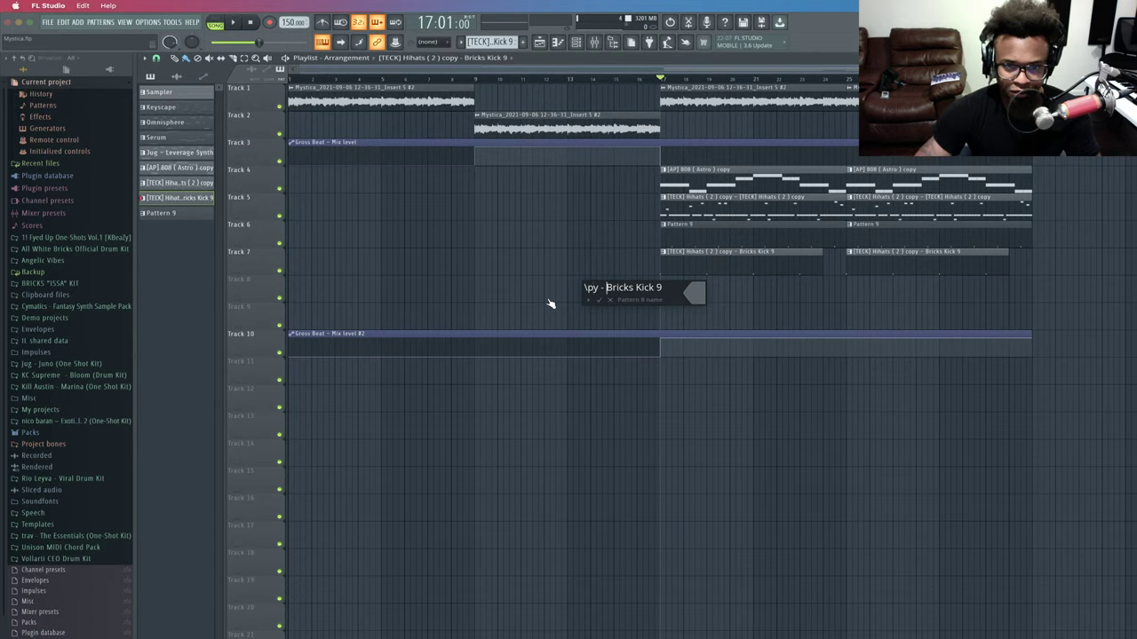
{"action": "key", "text": "Return"}
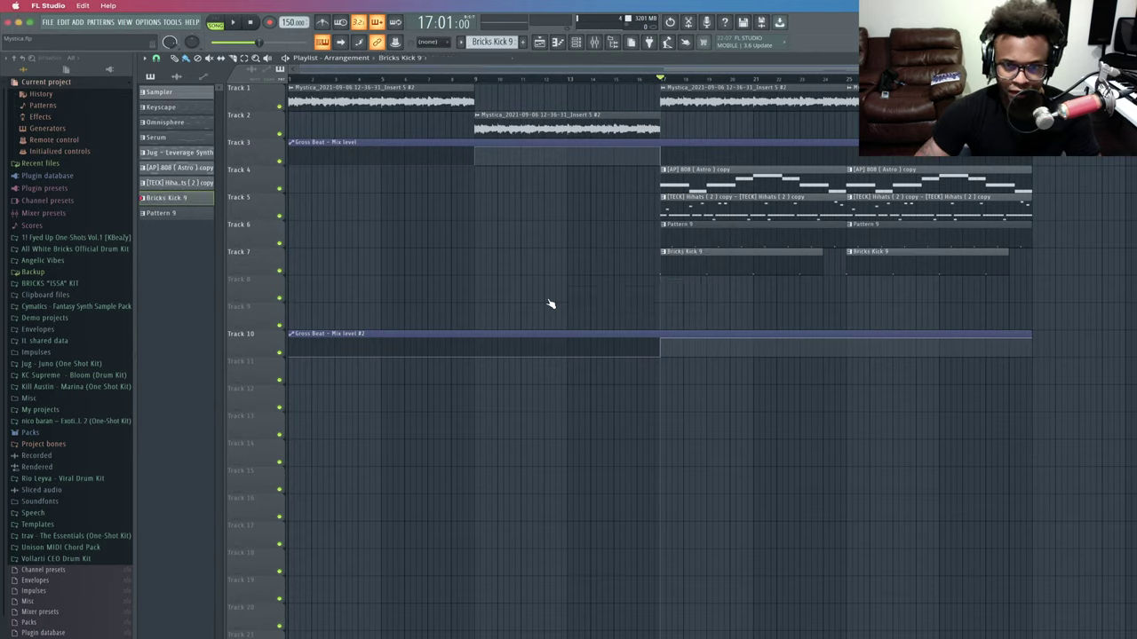
Extend the second Bricks Kick 9 clip to bar 33, and duplicate the bar 25 808, hi-hat, Pattern 9 and kick clips to bar 33.
{"action": "key", "text": "space"}
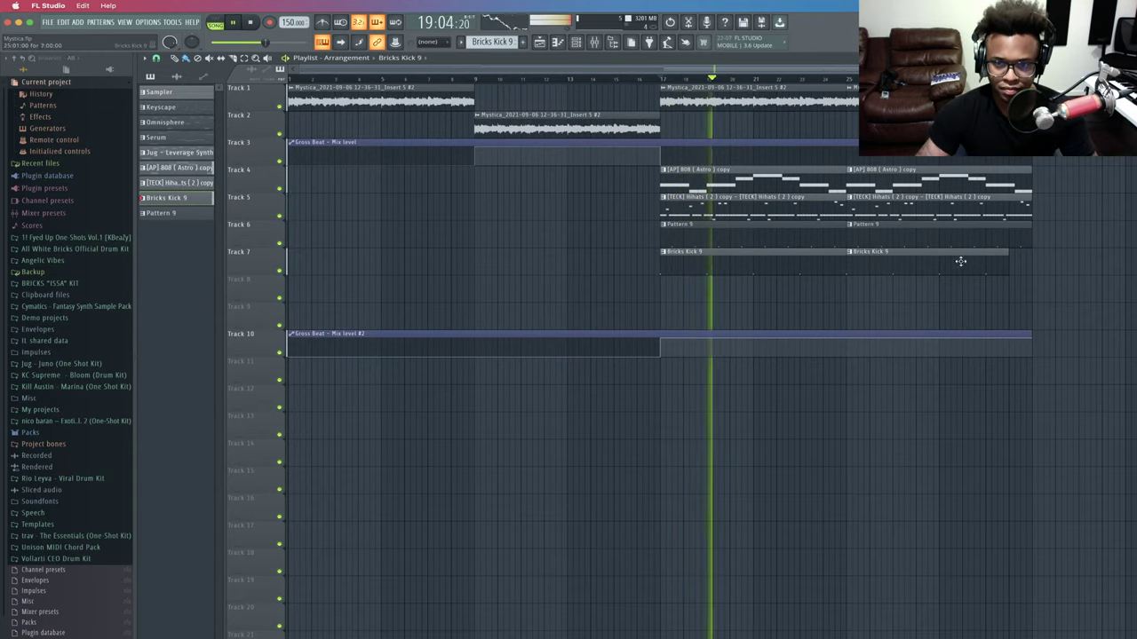
{"action": "left_click_drag", "start_coordinate": [1007, 264], "coordinate": [1032, 263]}
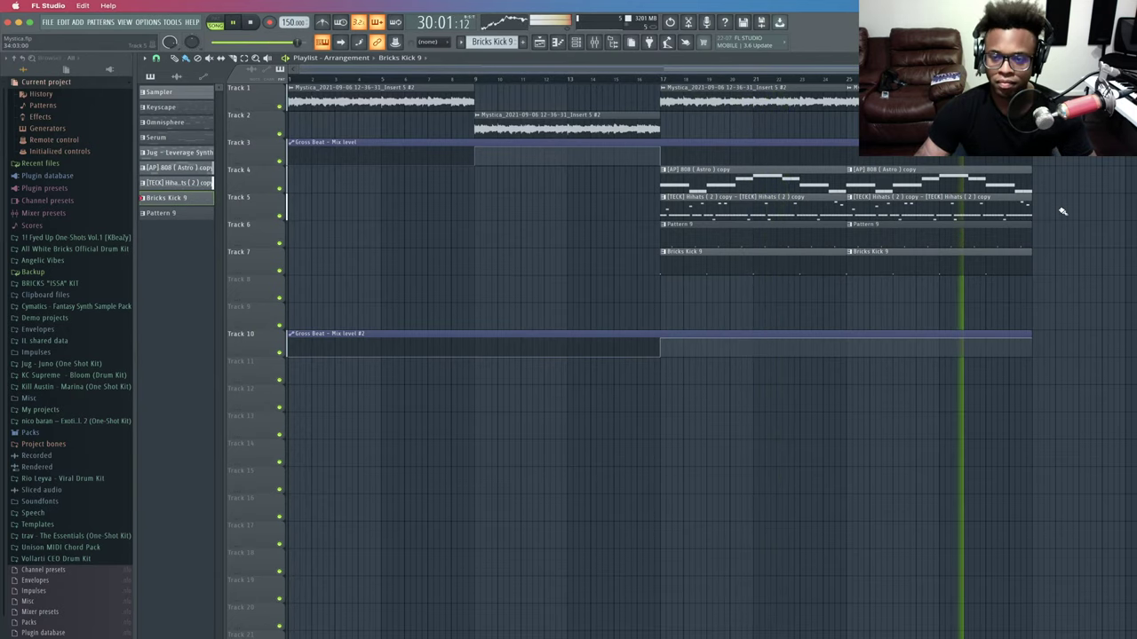
{"action": "left_click_drag", "start_coordinate": [1025, 285], "coordinate": [1101, 186]}
{"action": "left_click", "coordinate": [1101, 228], "text": "super"}
{"action": "key", "text": "super+z"}
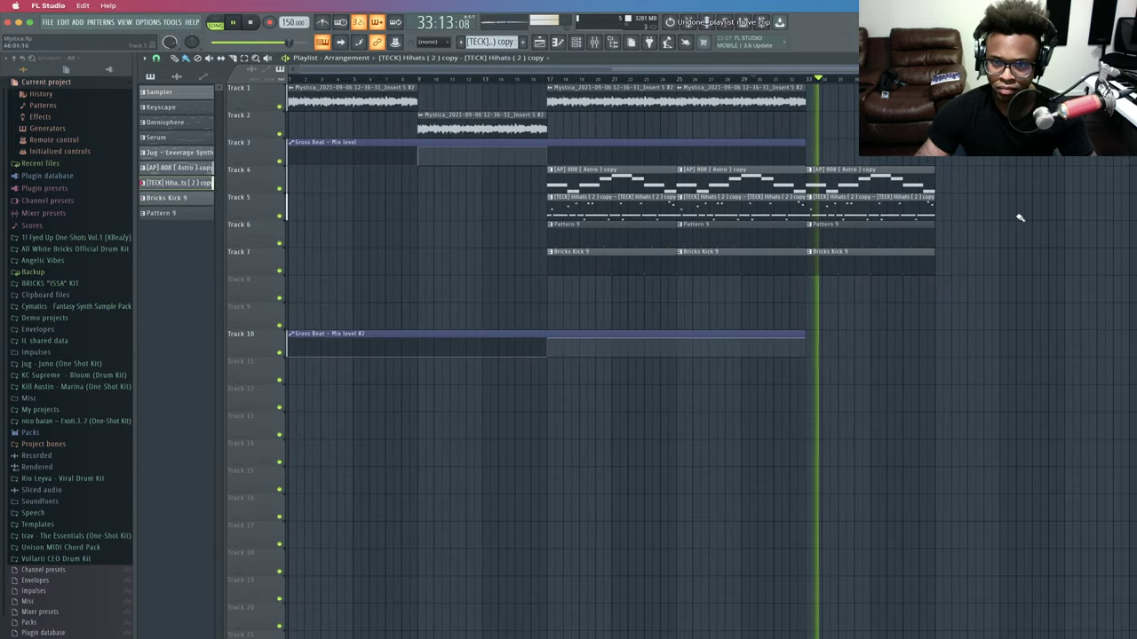
{"action": "left_click", "coordinate": [1073, 212]}
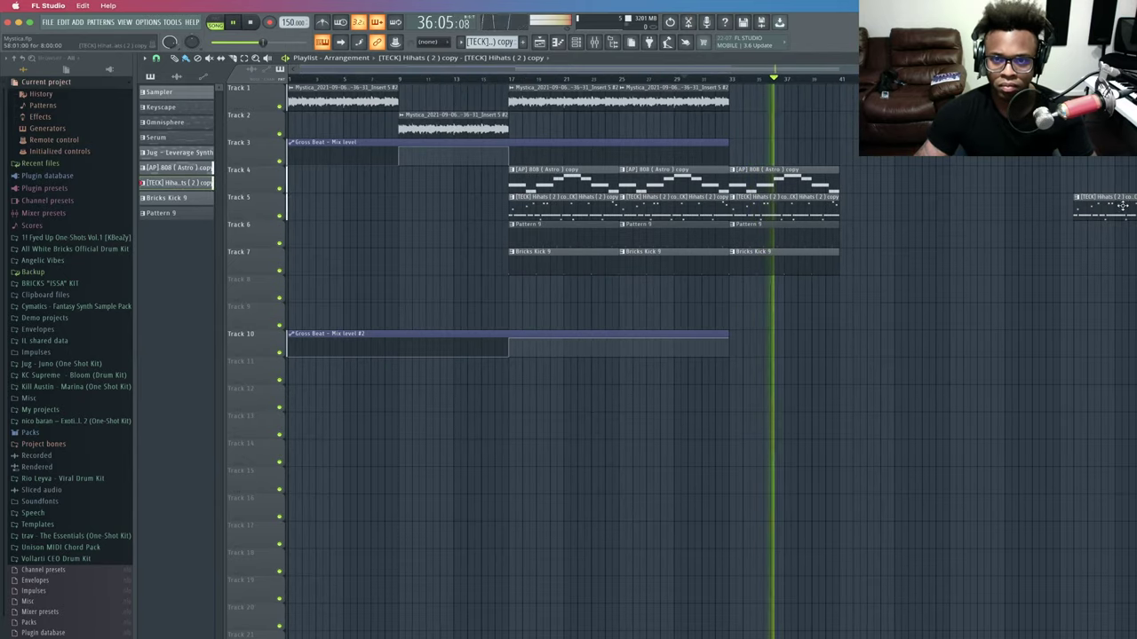
{"action": "left_click", "coordinate": [682, 78]}
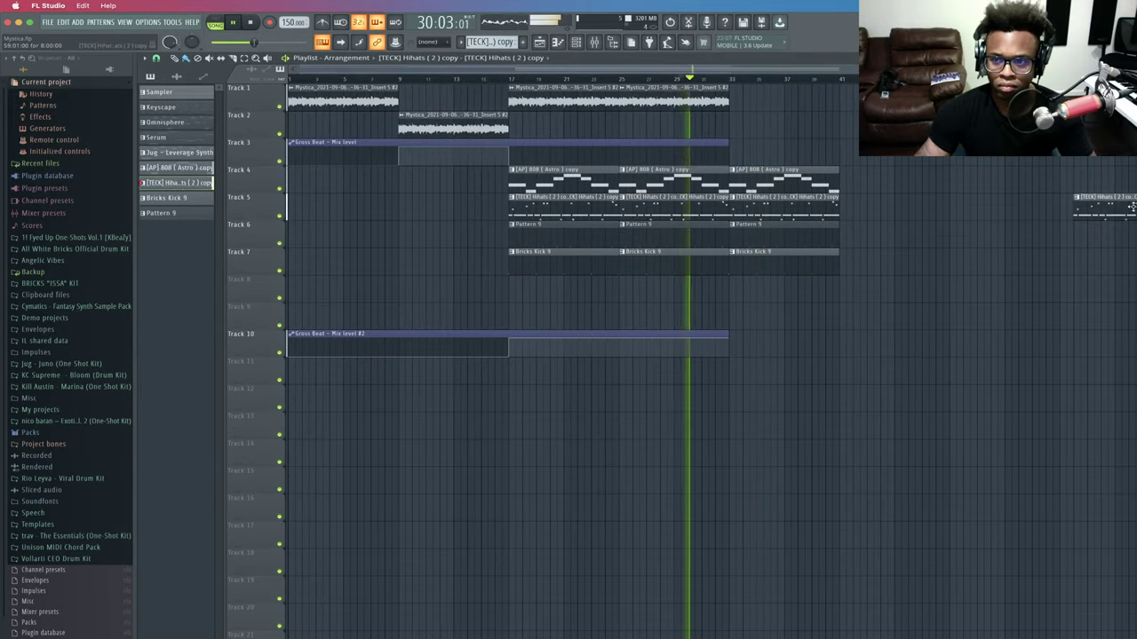
{"action": "right_click", "coordinate": [1123, 210]}
{"action": "scroll", "coordinate": [1128, 209], "scroll_direction": "right", "scroll_amount": 2}
{"action": "scroll", "coordinate": [1127, 209], "scroll_direction": "down", "scroll_amount": 20}
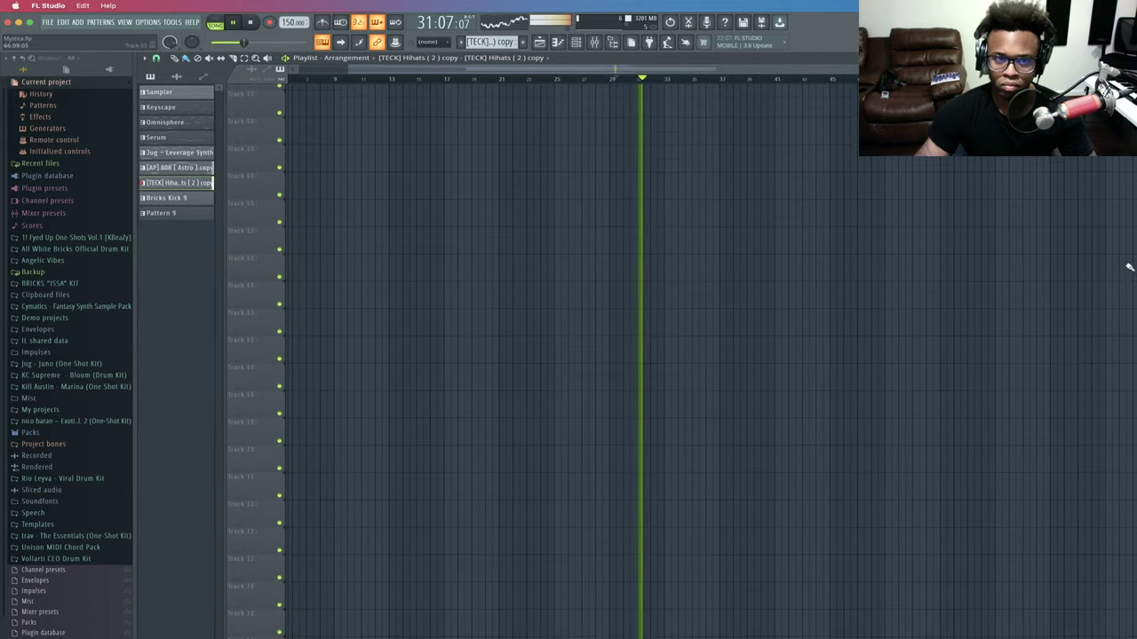
{"action": "scroll", "coordinate": [1128, 261], "scroll_direction": "up", "scroll_amount": 20}
{"action": "scroll", "coordinate": [914, 326], "scroll_direction": "down", "scroll_amount": 2}
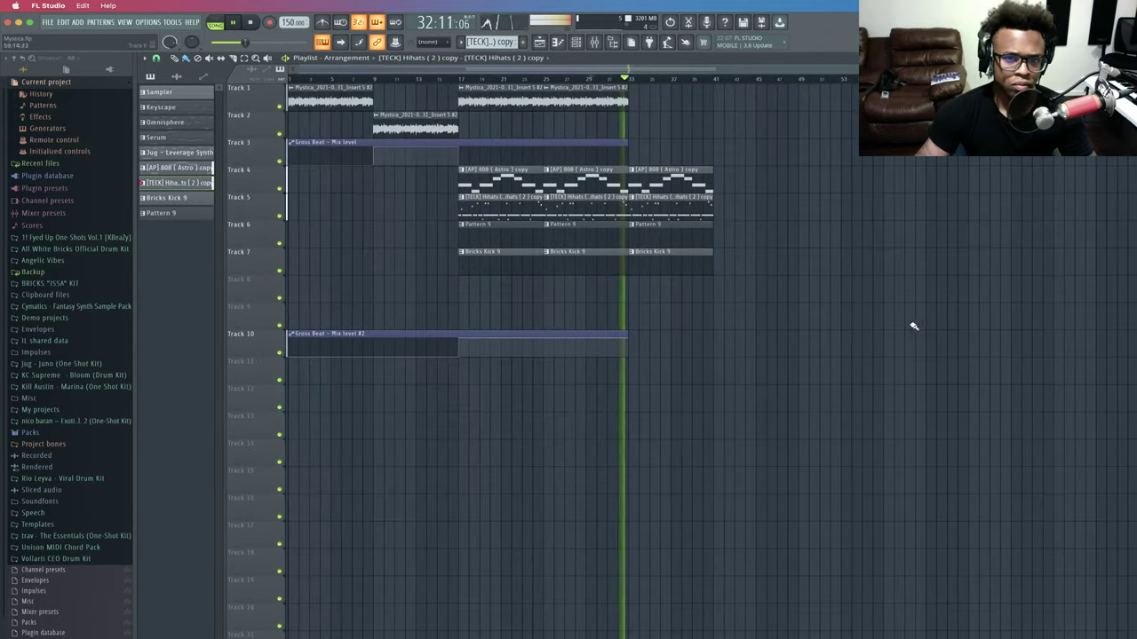
Copy the Track 2 audio clip from bar 9 to bar 33, and extend the Gross Beat - Mix level automation to bar 41.
{"action": "left_click_drag", "start_coordinate": [589, 78], "coordinate": [565, 80]}
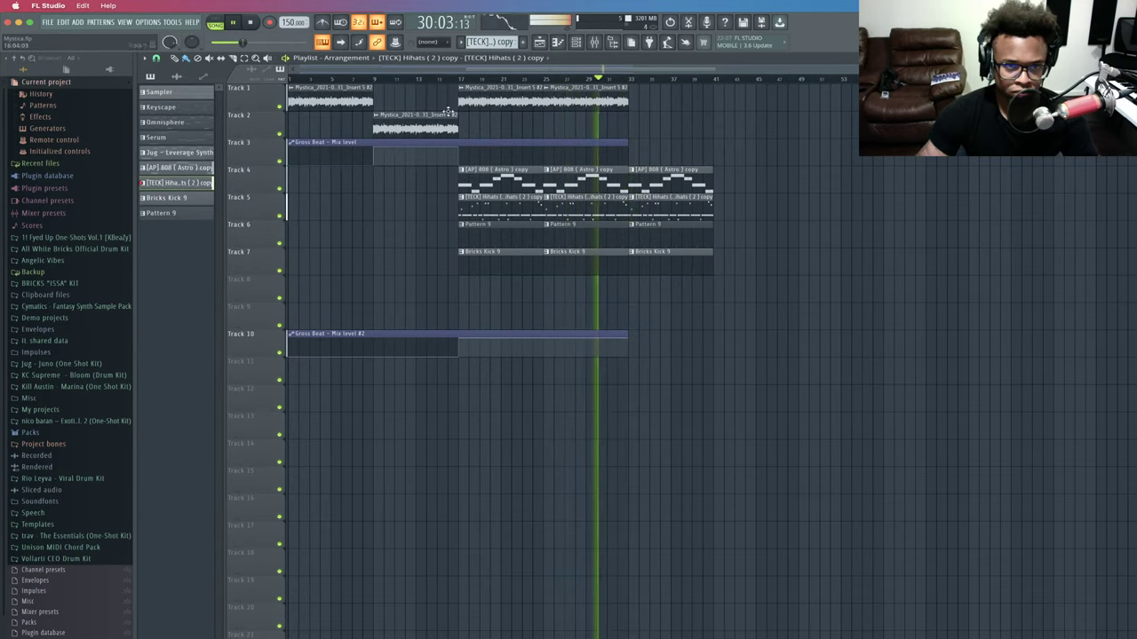
{"action": "left_click_drag", "start_coordinate": [448, 111], "coordinate": [679, 105]}
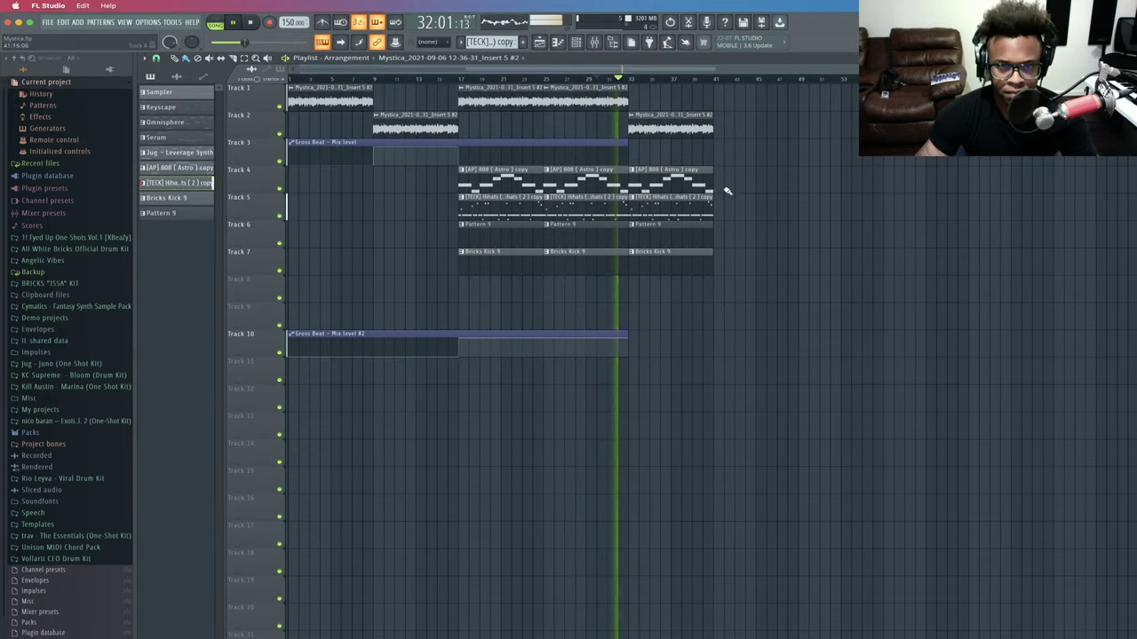
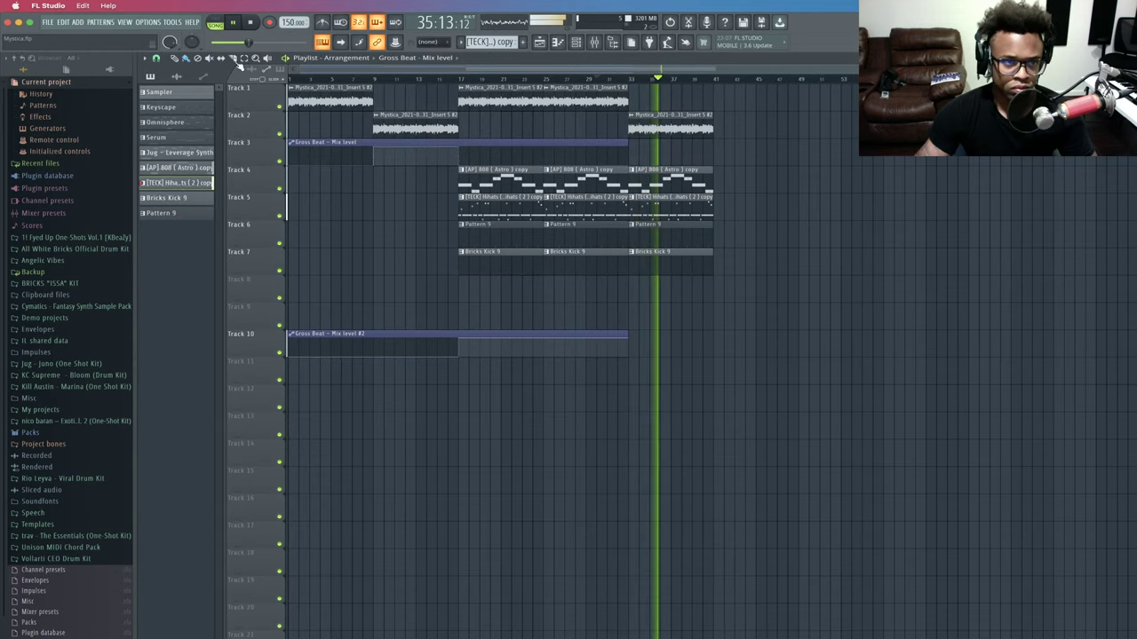
{"action": "left_click_drag", "start_coordinate": [627, 143], "coordinate": [716, 143]}
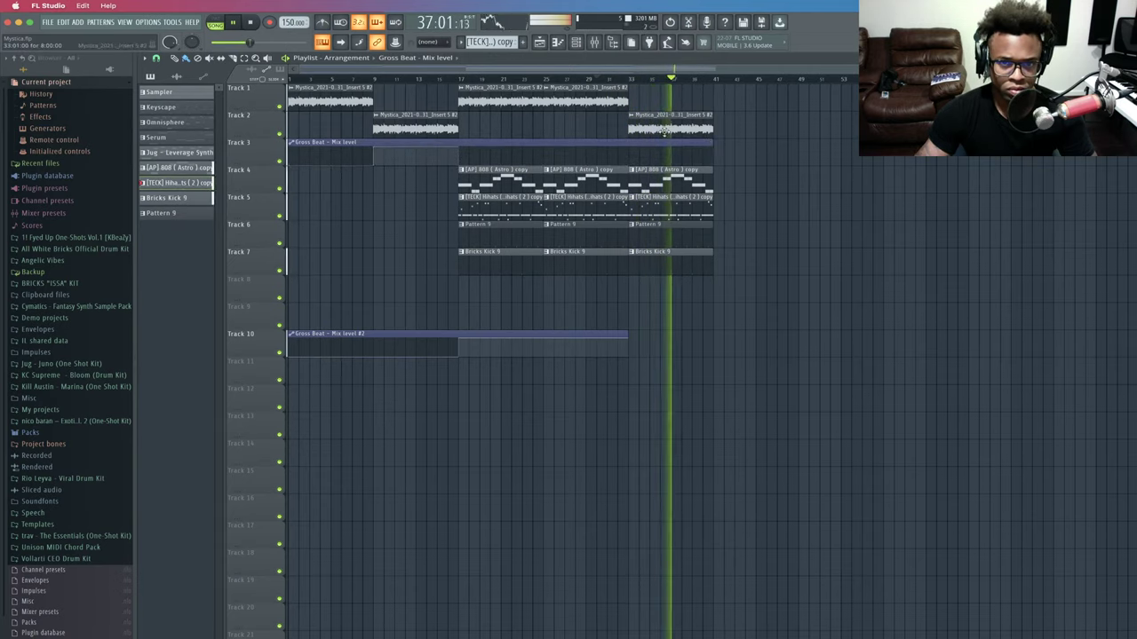
{"action": "left_click", "coordinate": [608, 79]}
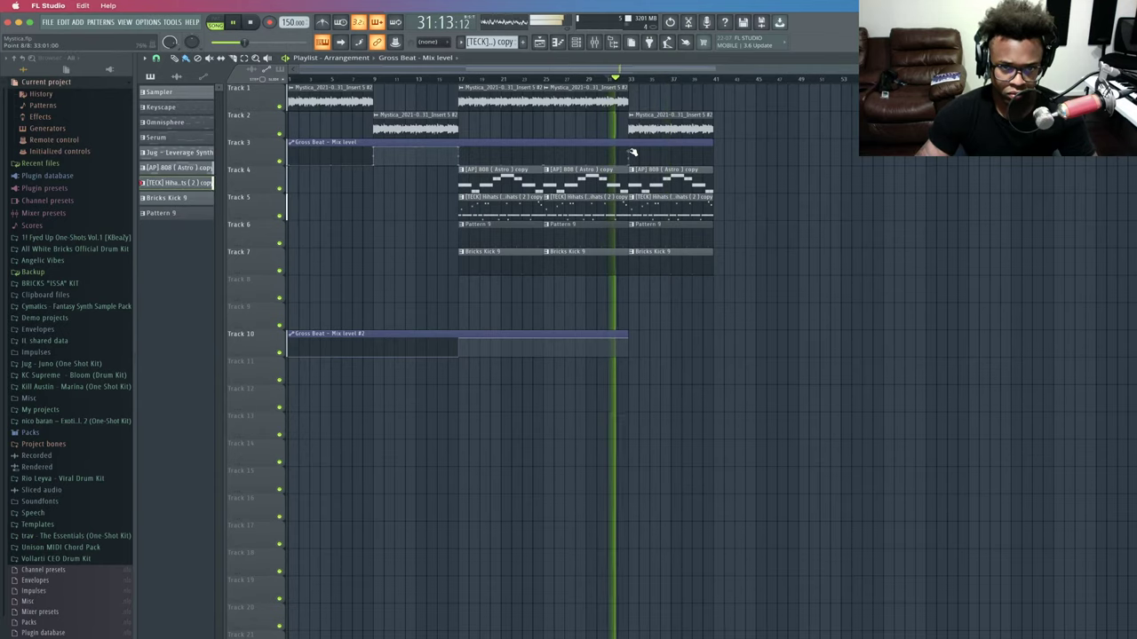
Copy the value of the Gross Beat - Mix level automation point at bar 17 and paste it onto the point at bar 33.
{"action": "right_click", "coordinate": [458, 146]}
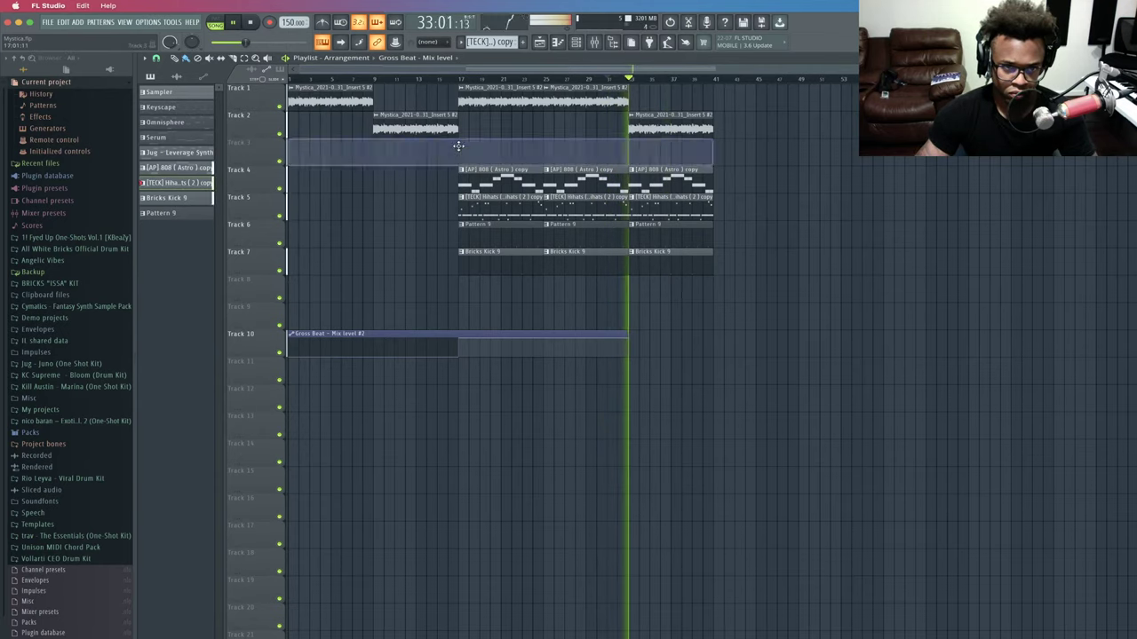
{"action": "key", "text": "super+z"}
{"action": "right_click", "coordinate": [459, 148]}
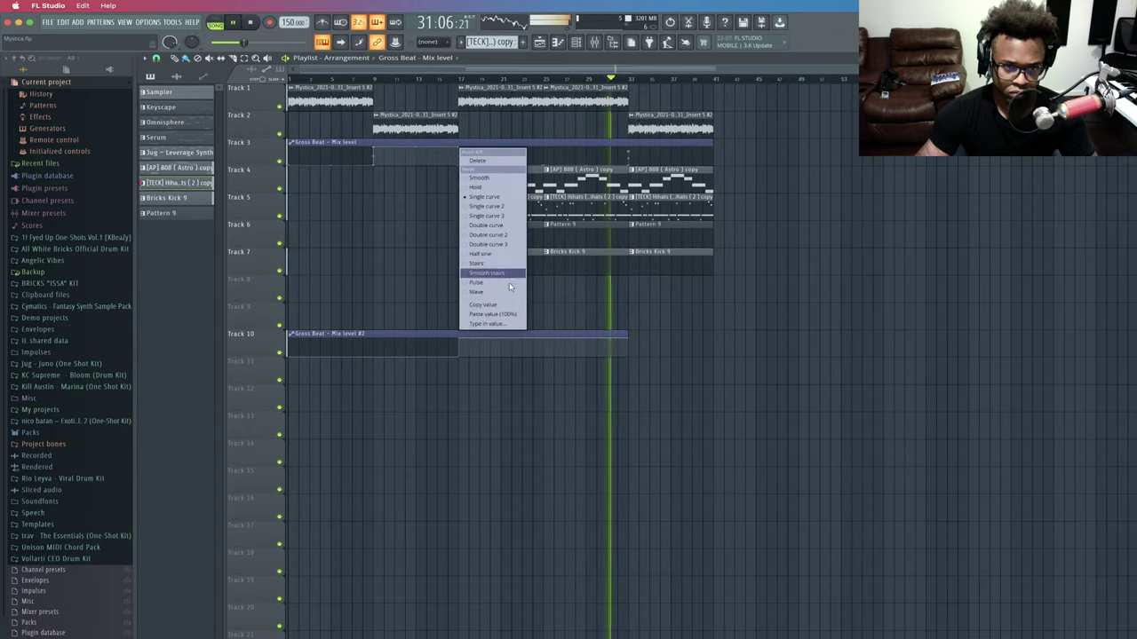
{"action": "left_click", "coordinate": [510, 304]}
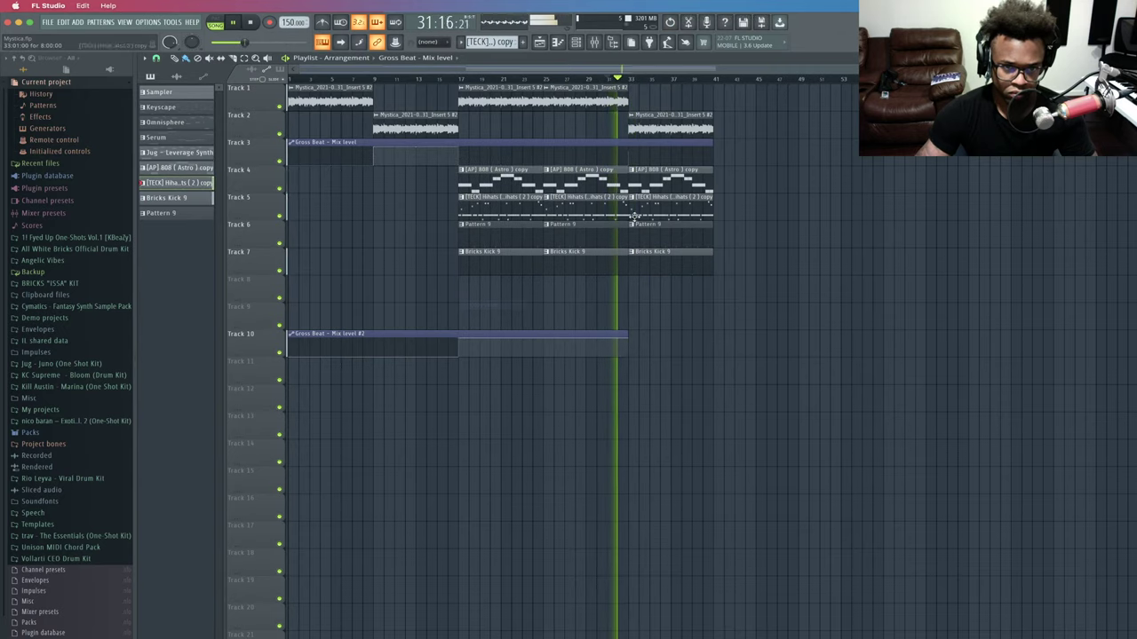
{"action": "right_click", "coordinate": [631, 154]}
{"action": "left_click", "coordinate": [665, 318]}
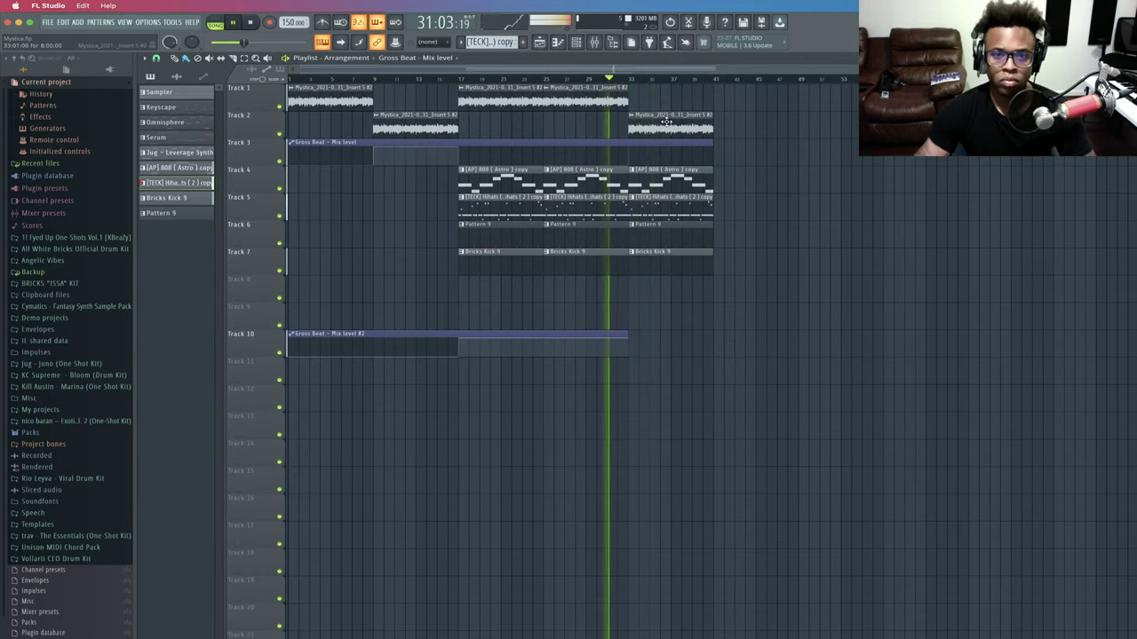
Duplicate the Track 2 audio clip to bar 41, and extend the Gross Beat - Mix level automation to bar 49.
{"action": "left_click_drag", "start_coordinate": [666, 122], "coordinate": [735, 123]}
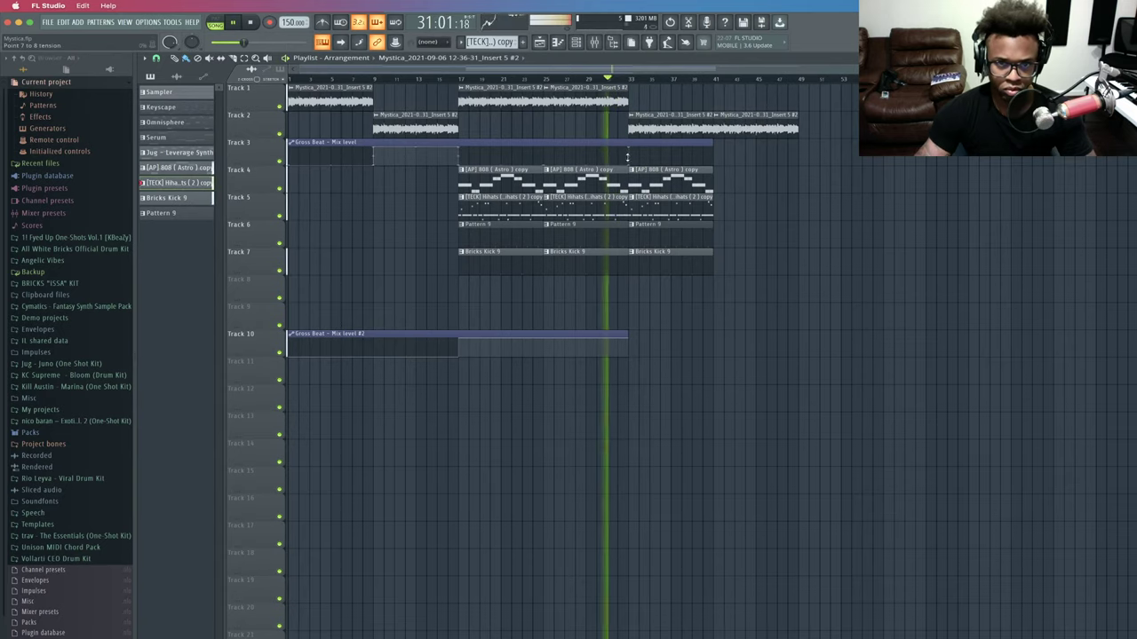
{"action": "right_click", "coordinate": [632, 151]}
{"action": "left_click", "coordinate": [647, 161]}
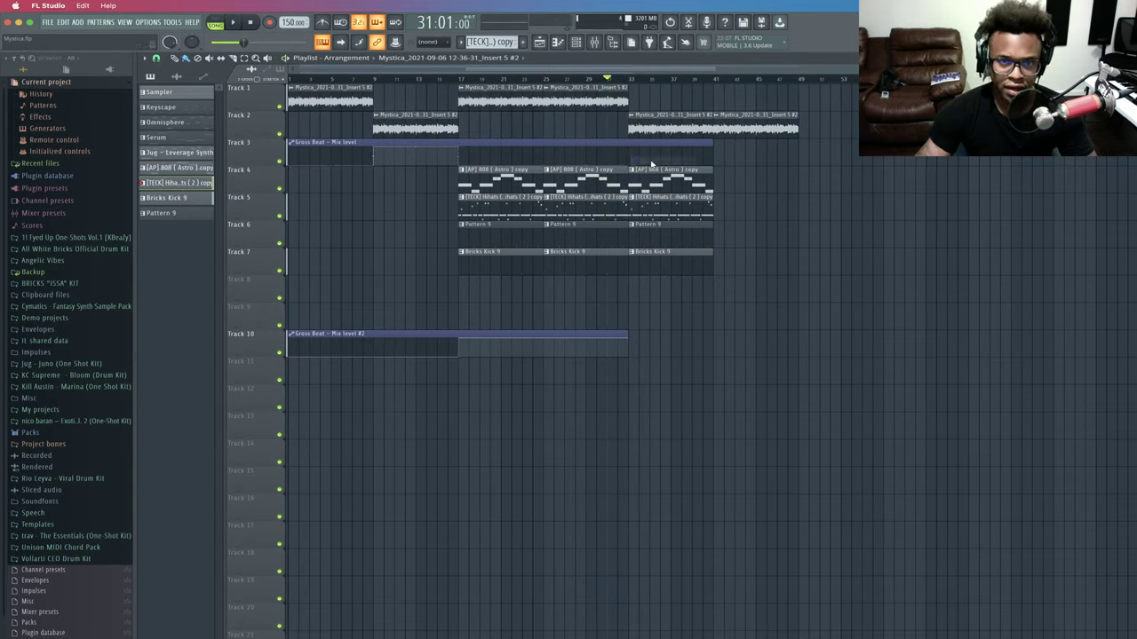
{"action": "left_click_drag", "start_coordinate": [711, 145], "coordinate": [798, 145]}
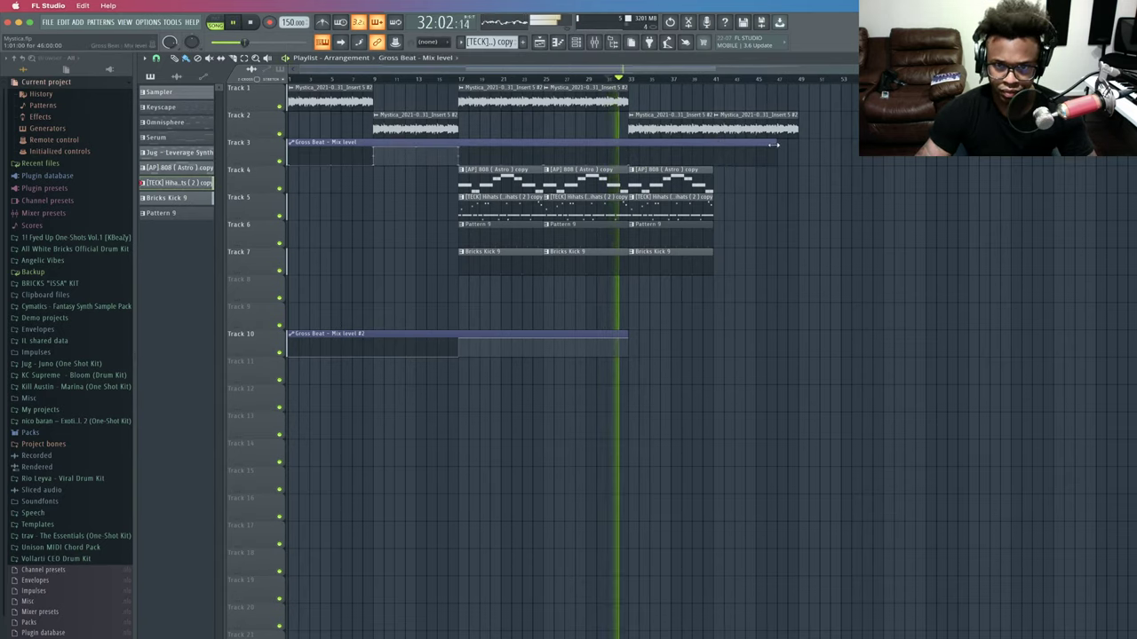
Try deleting and raising the Gross Beat - Mix level automation point at bar 41.
{"action": "right_click", "coordinate": [715, 164]}
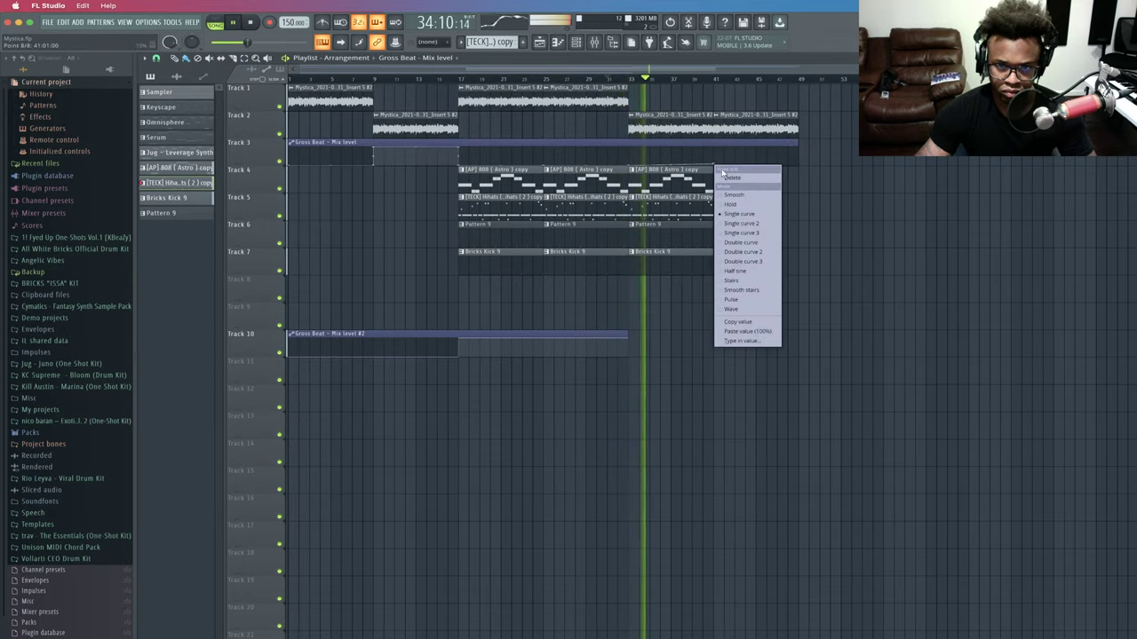
{"action": "left_click", "coordinate": [725, 178]}
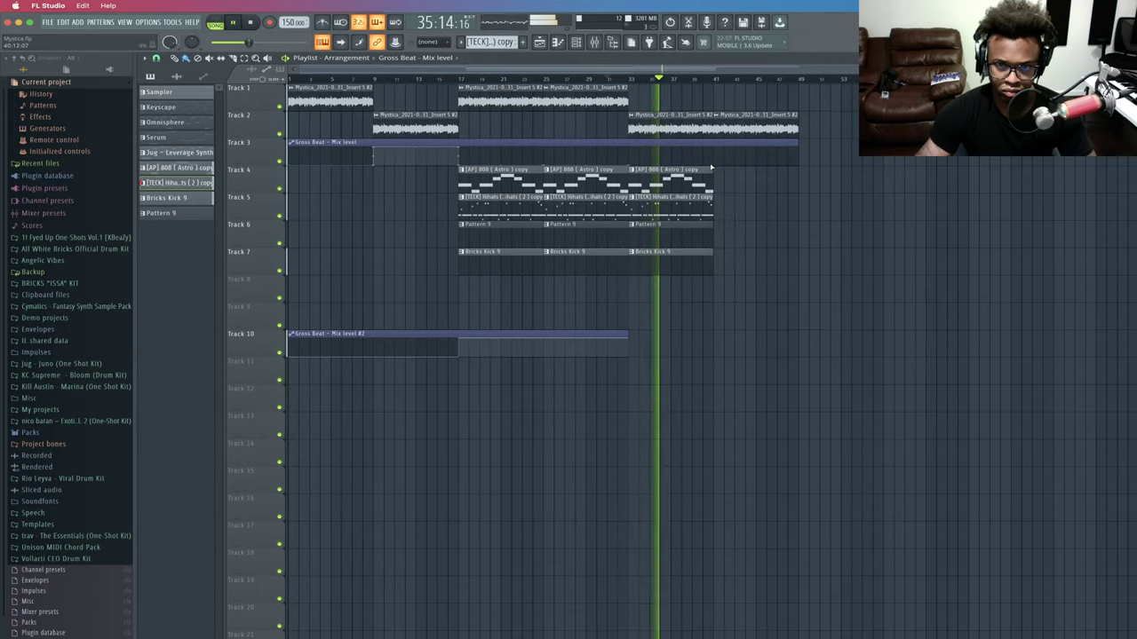
{"action": "left_click_drag", "start_coordinate": [715, 162], "coordinate": [716, 155]}
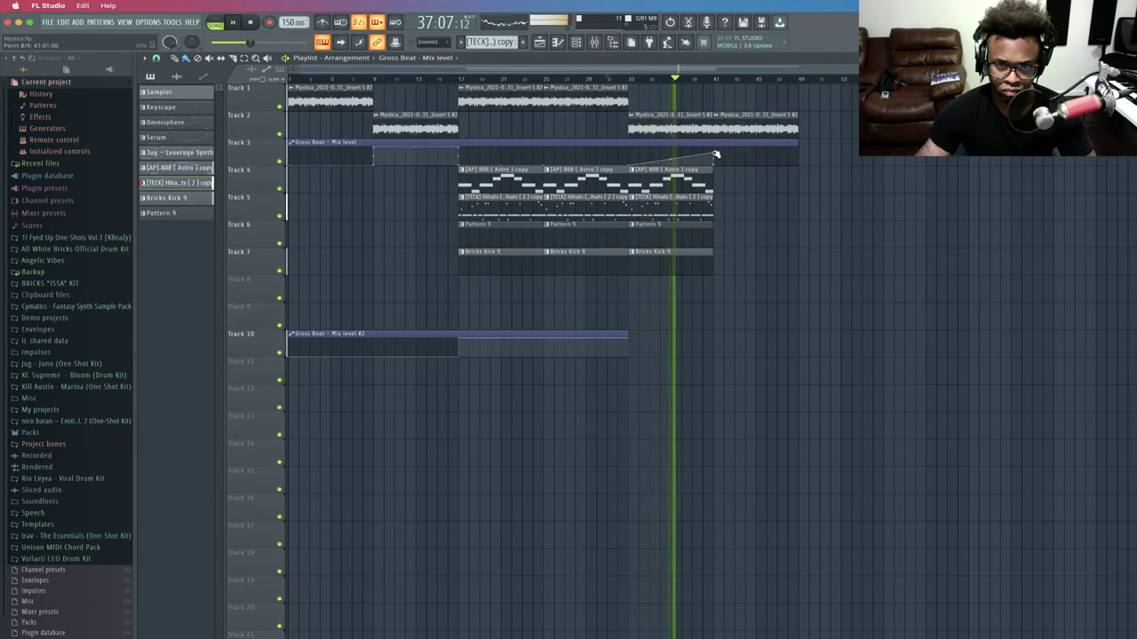
Try pasting a copied point value onto the Gross Beat - Mix level point at bar 41, and undo the change.
{"action": "right_click", "coordinate": [627, 166]}
{"action": "left_click", "coordinate": [666, 323]}
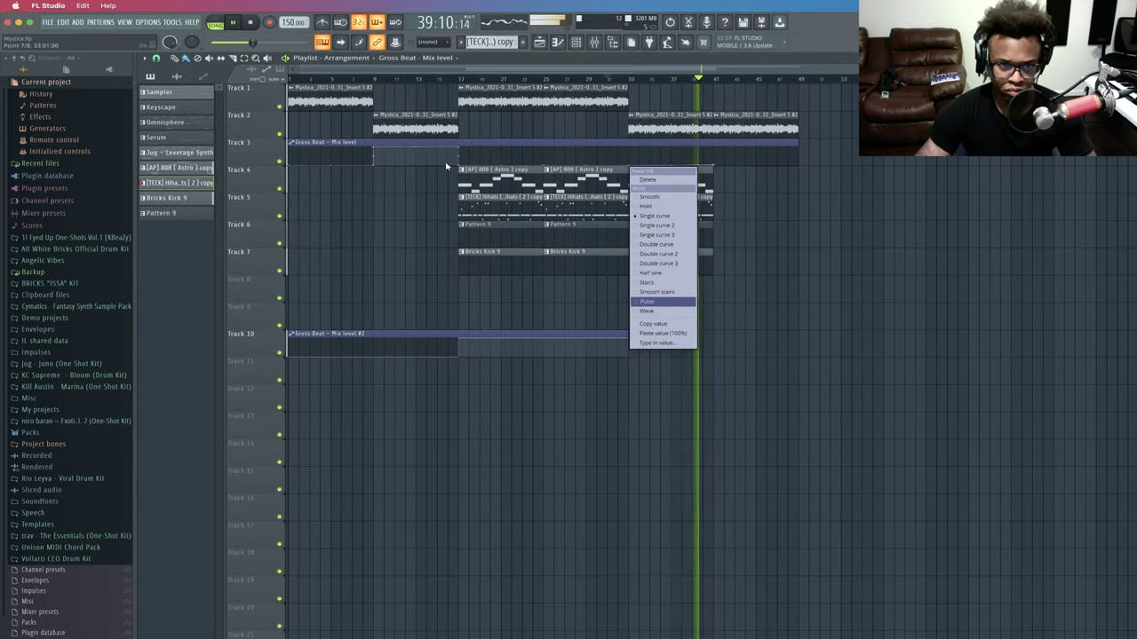
{"action": "right_click", "coordinate": [461, 166]}
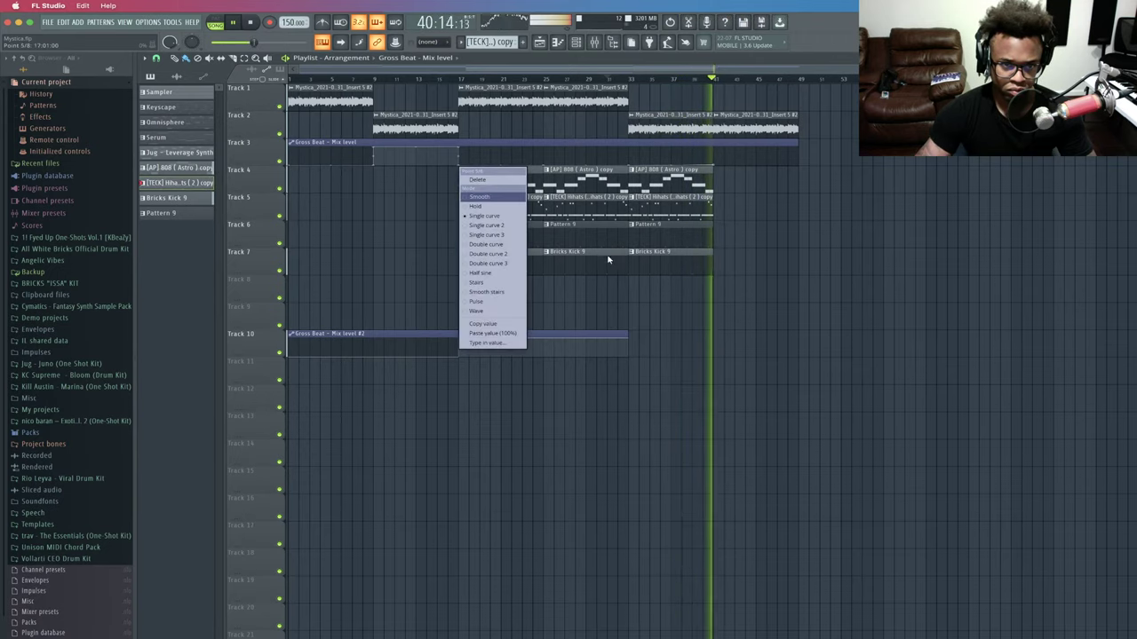
{"action": "left_click", "coordinate": [511, 324]}
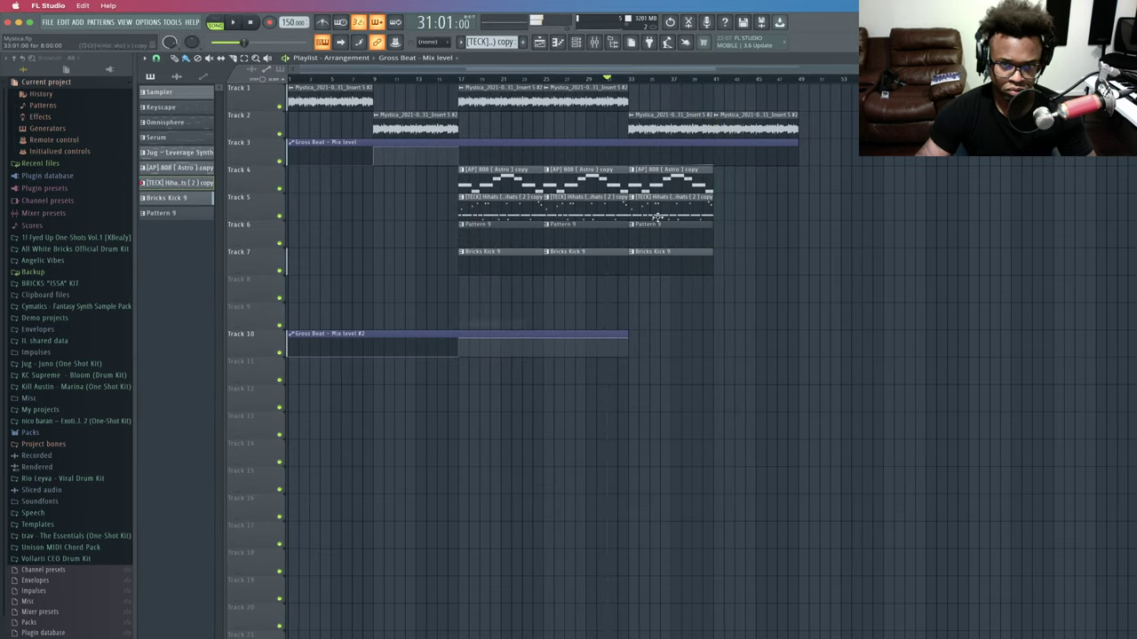
{"action": "right_click", "coordinate": [716, 166]}
{"action": "left_click", "coordinate": [753, 334]}
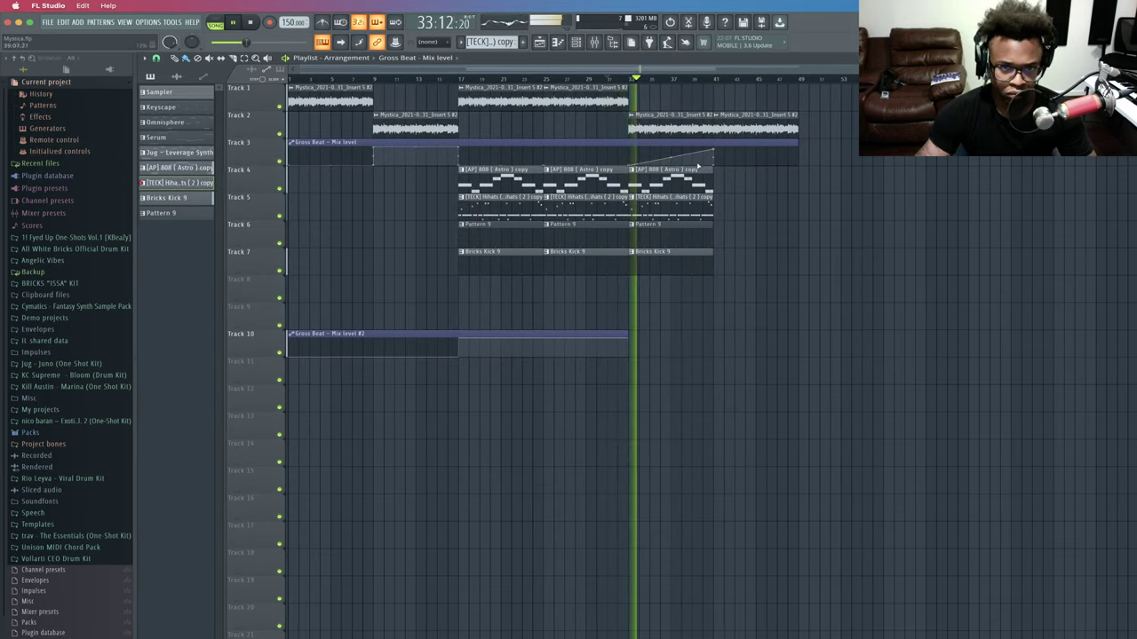
{"action": "key", "text": "super+z"}
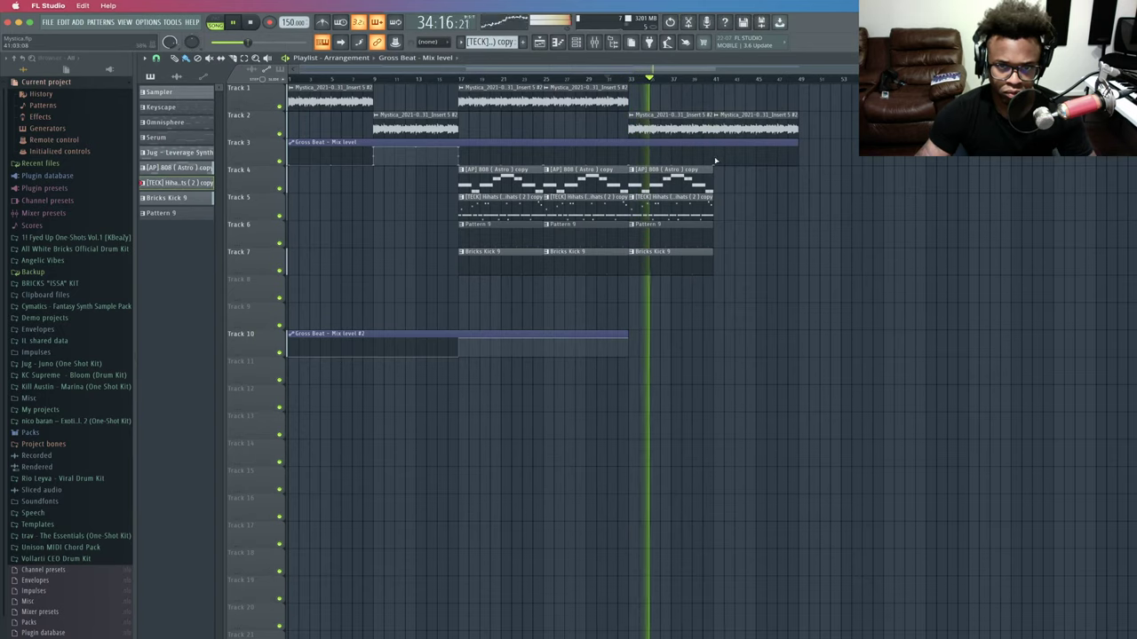
Copy the value of the upper Gross Beat - Mix level point at bar 17 and paste it onto the point at bar 41.
{"action": "left_click", "coordinate": [718, 156]}
{"action": "key", "text": "super+z"}
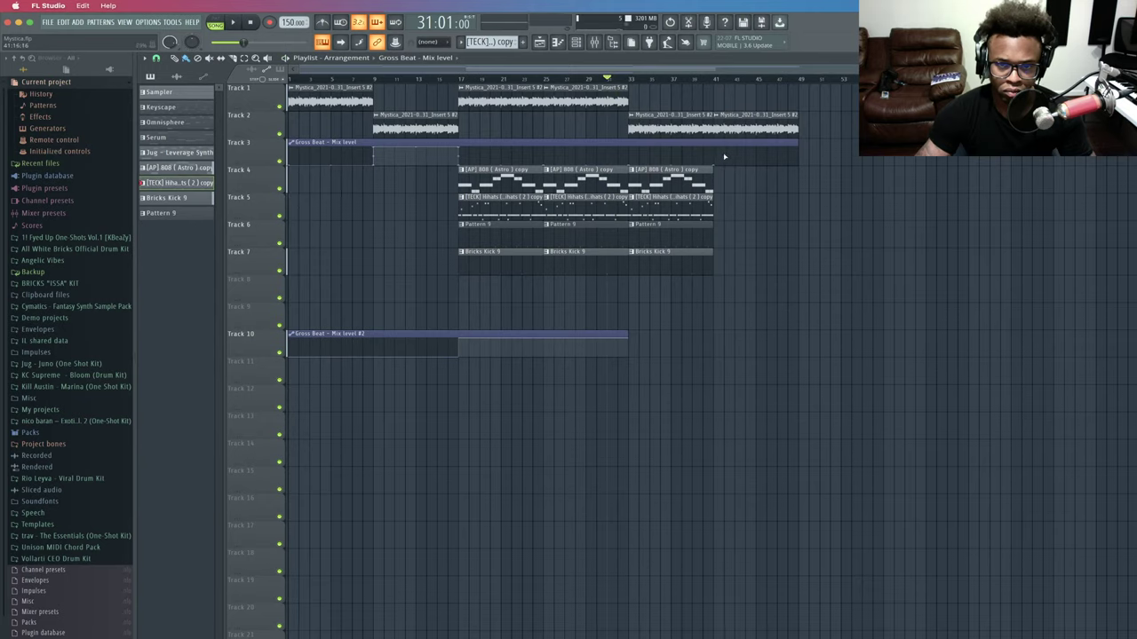
{"action": "key", "text": "space"}
{"action": "right_click", "coordinate": [459, 149]}
{"action": "left_click", "coordinate": [503, 305]}
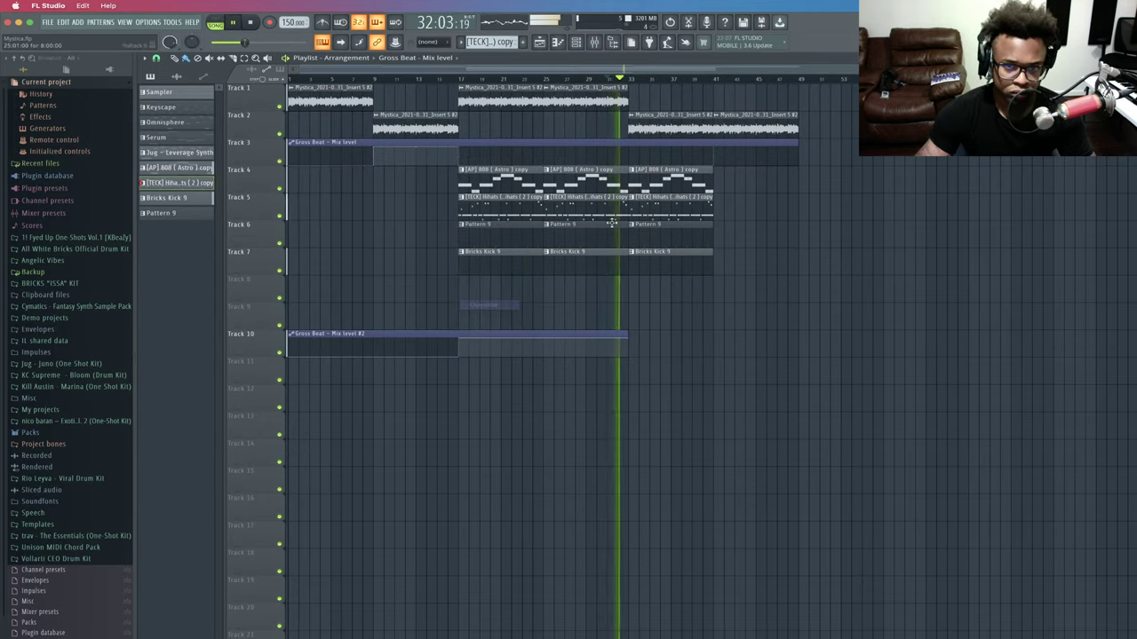
{"action": "right_click", "coordinate": [715, 151]}
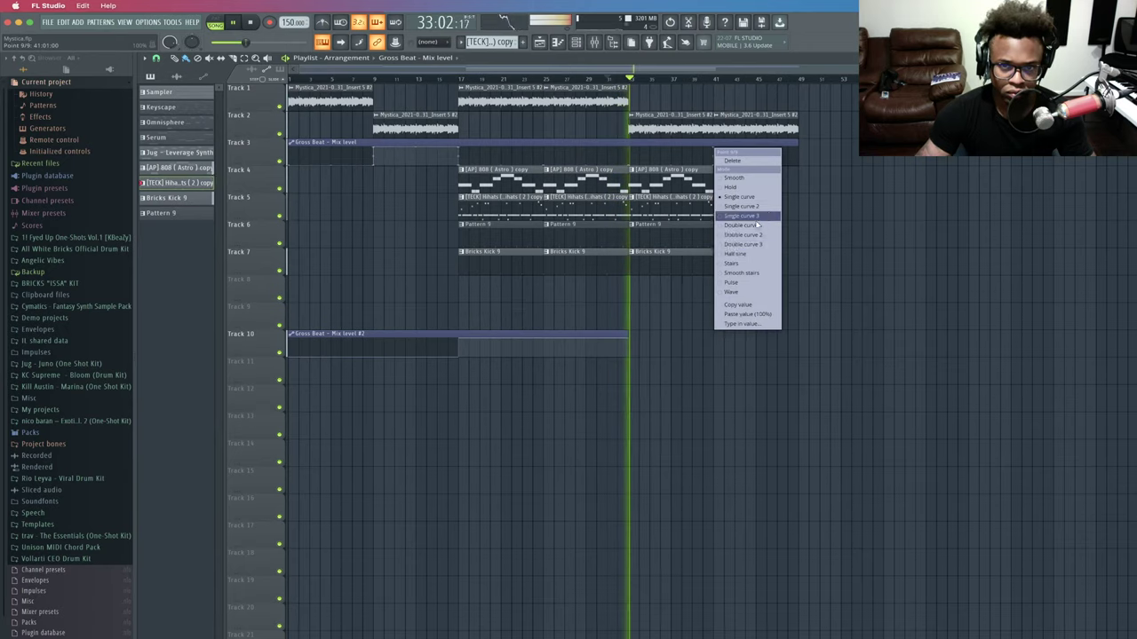
{"action": "left_click", "coordinate": [748, 313]}
{"action": "key", "text": "space"}
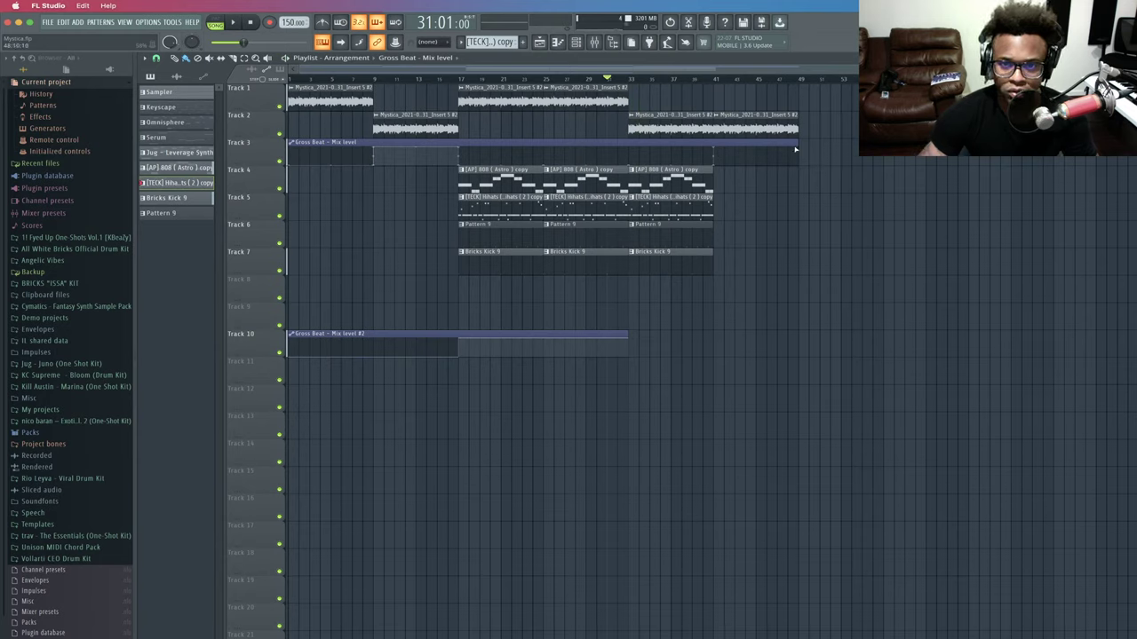
Paste the copied 100% value onto the Gross Beat - Mix level automation point at bar 49 and play the result.
{"action": "key", "text": "space"}
{"action": "right_click", "coordinate": [797, 150]}
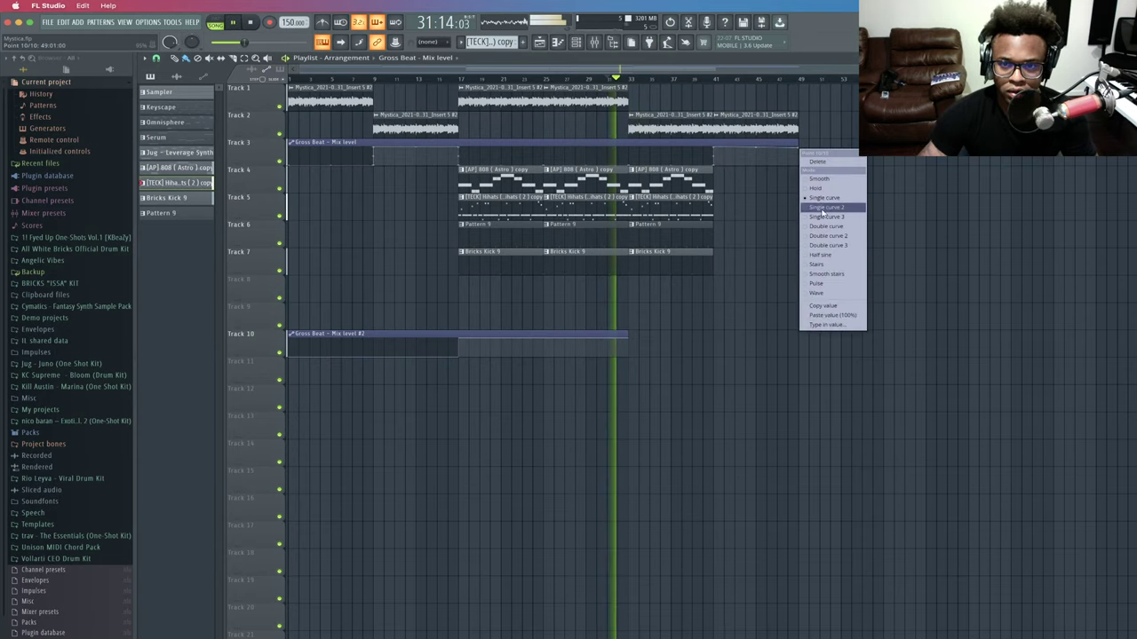
{"action": "left_click", "coordinate": [849, 316]}
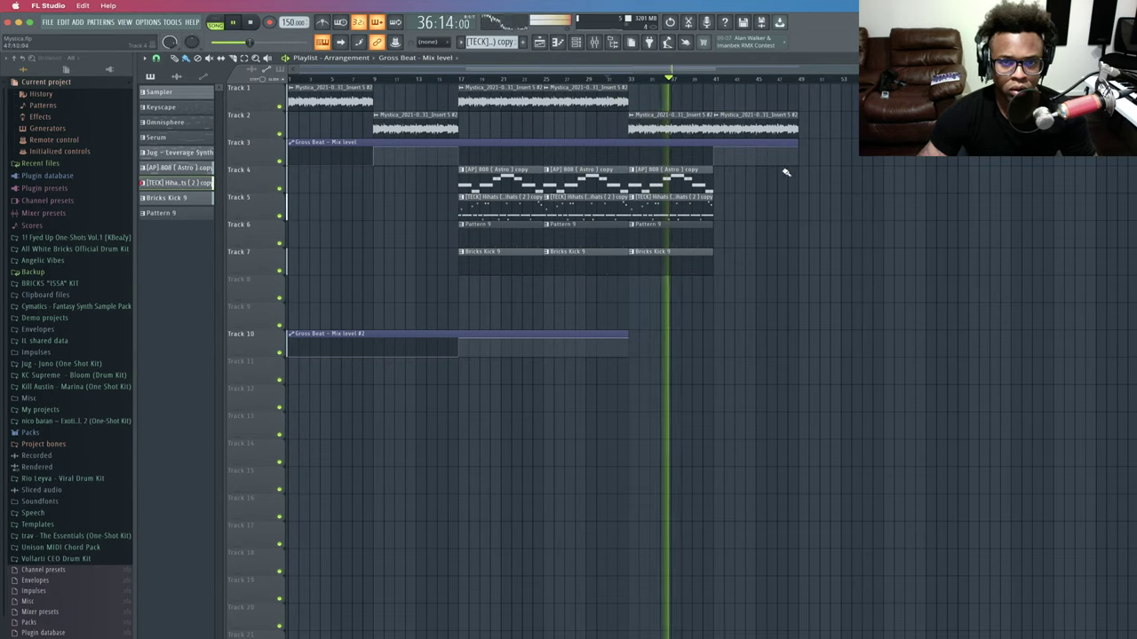
{"action": "key", "text": "space"}
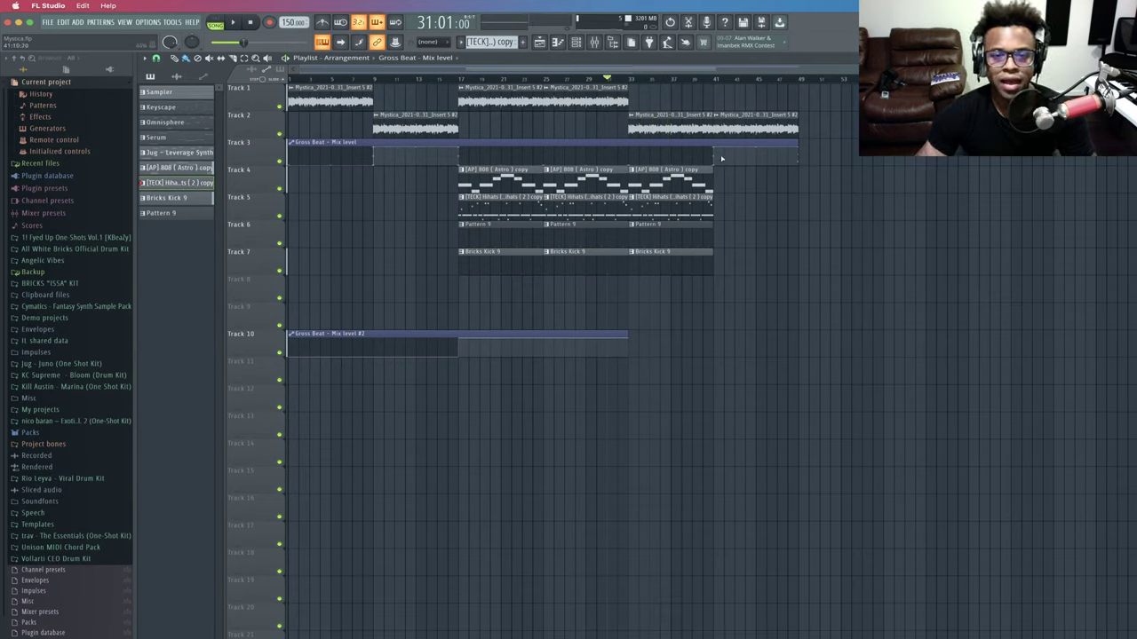
Try moving the 808, hi-hat, Pattern 9 and kick clips at bar 33 and the later Track 2 audio clips to bar 49.
{"action": "key", "text": "space"}
{"action": "left_click_drag", "start_coordinate": [803, 328], "coordinate": [826, 174]}
{"action": "key", "text": "space"}
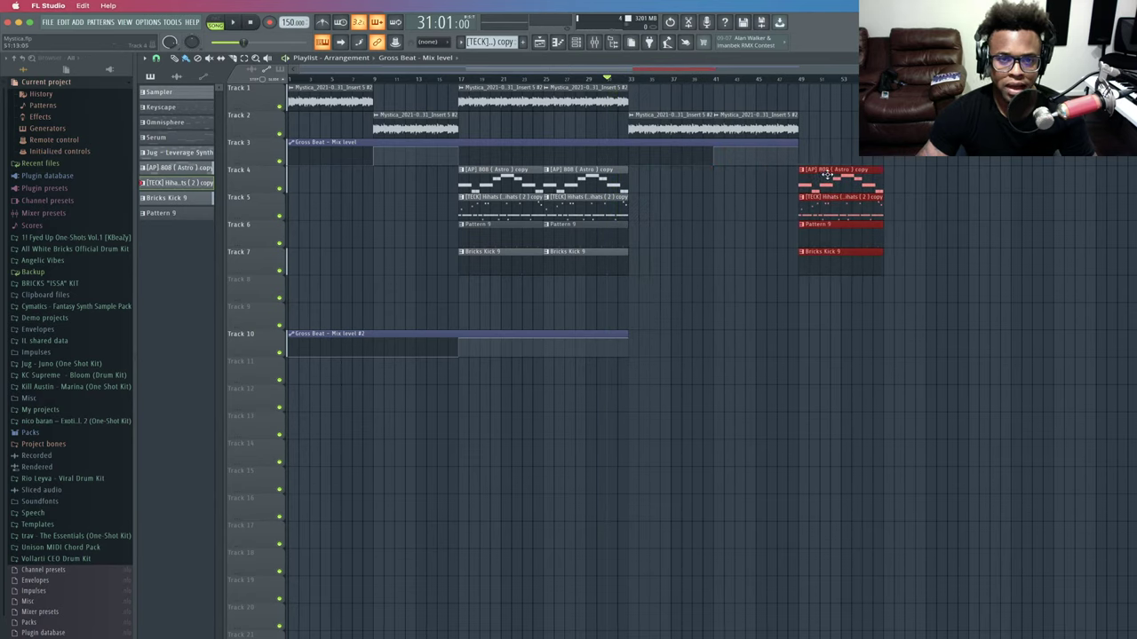
{"action": "left_click_drag", "start_coordinate": [696, 129], "coordinate": [822, 111]}
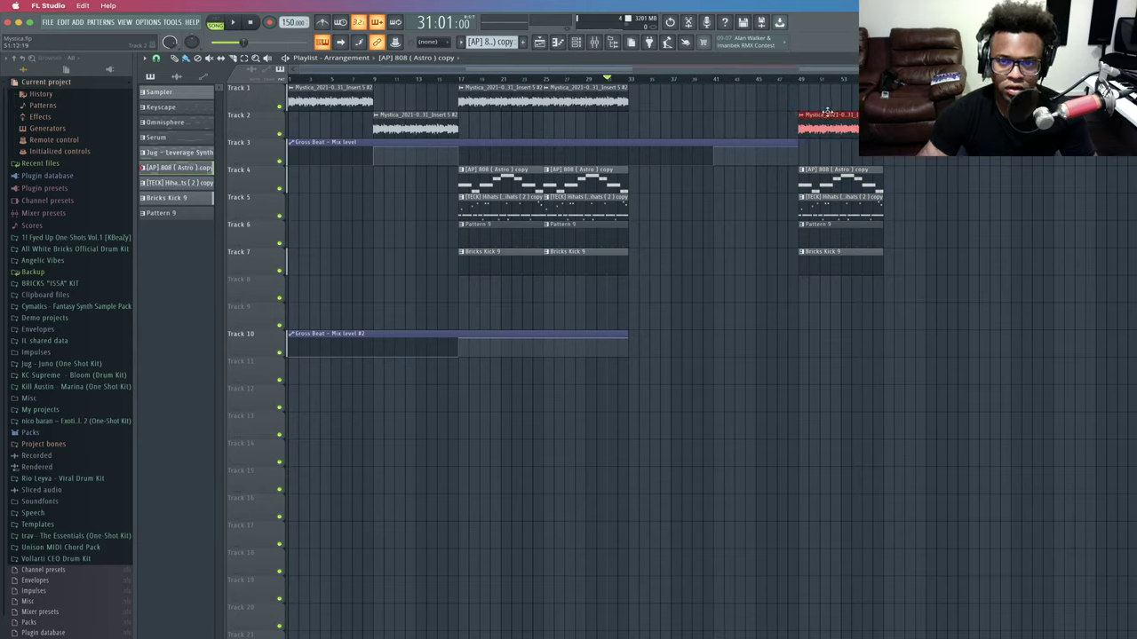
Try filling bars 33 to 49 with copies of the Track 1 melody and the 808, hi-hat, Pattern 9 and kick clips.
{"action": "left_click", "coordinate": [463, 81]}
{"action": "left_click_drag", "start_coordinate": [667, 268], "coordinate": [491, 181]}
{"action": "left_click_drag", "start_coordinate": [890, 299], "coordinate": [837, 175]}
{"action": "left_click_drag", "start_coordinate": [835, 178], "coordinate": [666, 176]}
{"action": "left_click", "coordinate": [659, 99]}
{"action": "left_click_drag", "start_coordinate": [658, 99], "coordinate": [760, 96]}
{"action": "right_click", "coordinate": [632, 96]}
{"action": "left_click", "coordinate": [597, 99]}
{"action": "left_click_drag", "start_coordinate": [739, 325], "coordinate": [751, 169]}
{"action": "key", "text": "ctrl+b"}
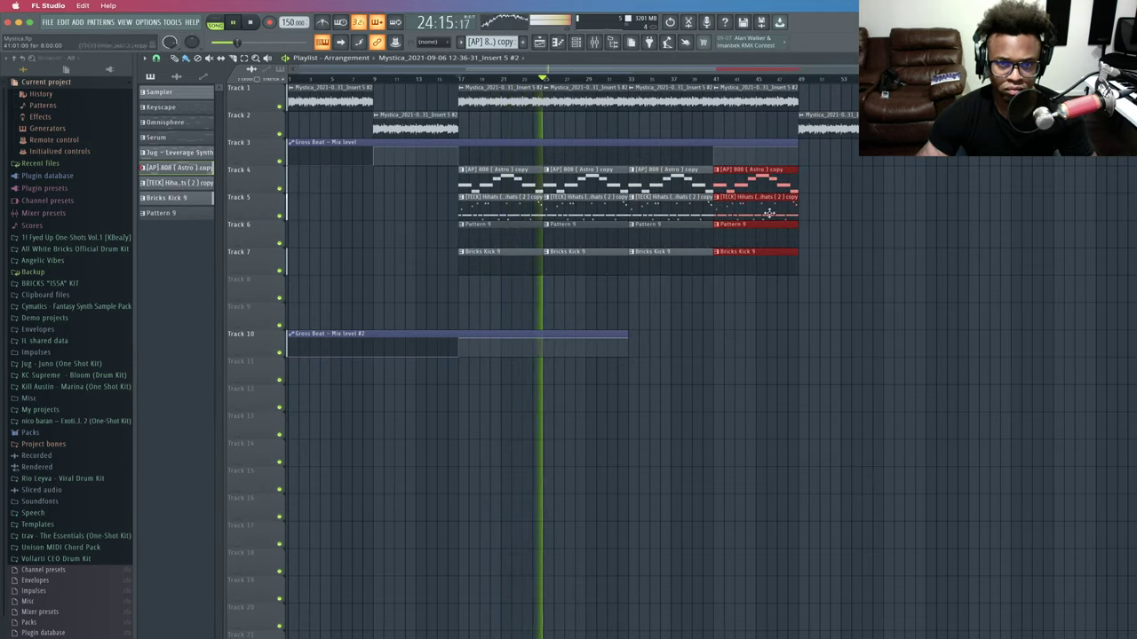
{"action": "left_click", "coordinate": [983, 282], "text": "super"}
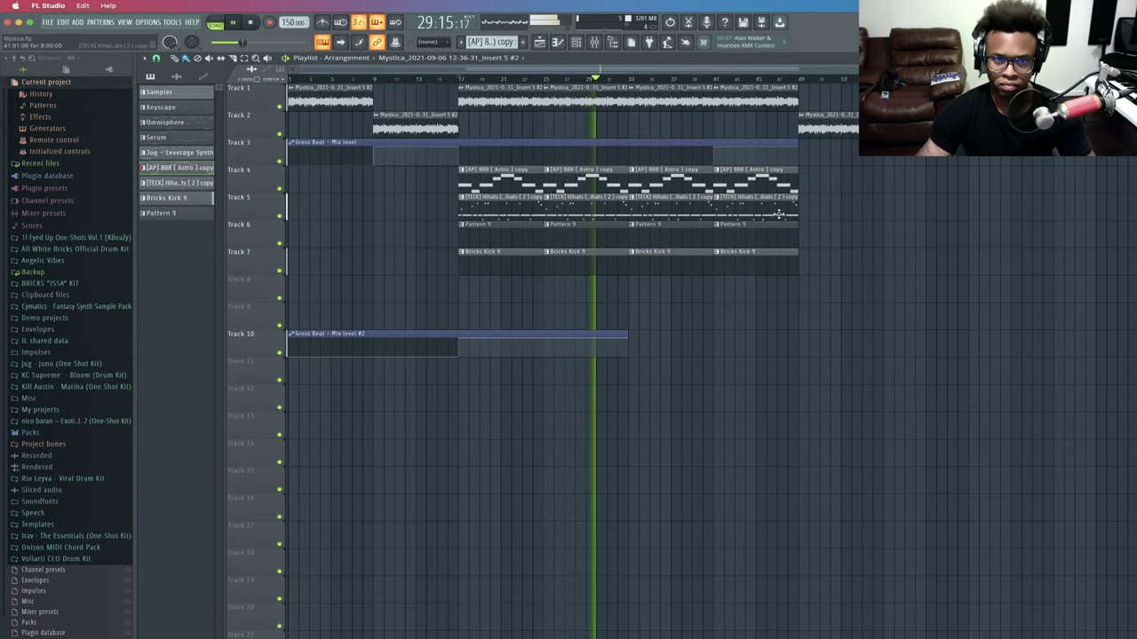
{"action": "scroll", "coordinate": [621, 167], "scroll_direction": "up", "scroll_amount": 2}
{"action": "key", "text": "space"}
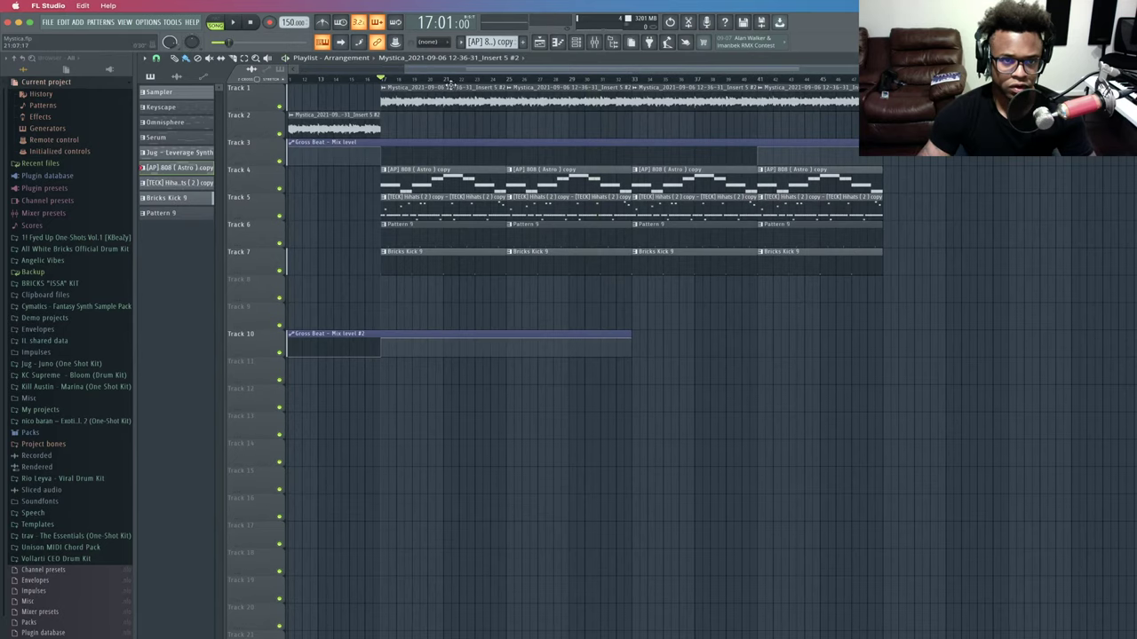
Undo the recent clip copies and the moves of the pattern and audio clips to bar 49.
{"action": "scroll", "coordinate": [572, 144], "scroll_direction": "down", "scroll_amount": 2}
{"action": "key", "text": "super+z"}
{"action": "key", "text": "super+z"}
{"action": "key", "text": "super+z"}
{"action": "key", "text": "super+z"}
{"action": "key", "text": "super+z"}
{"action": "key", "text": "super+z"}
{"action": "key", "text": "super+z"}
{"action": "key", "text": "super+z"}
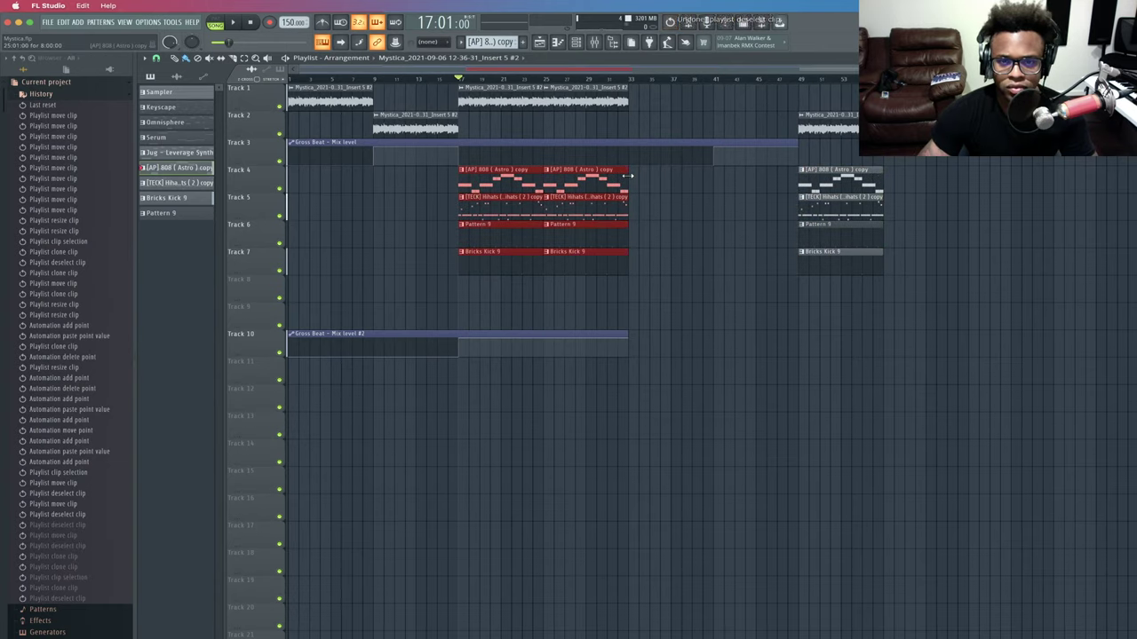
{"action": "key", "text": "super+z"}
{"action": "key", "text": "super+z"}
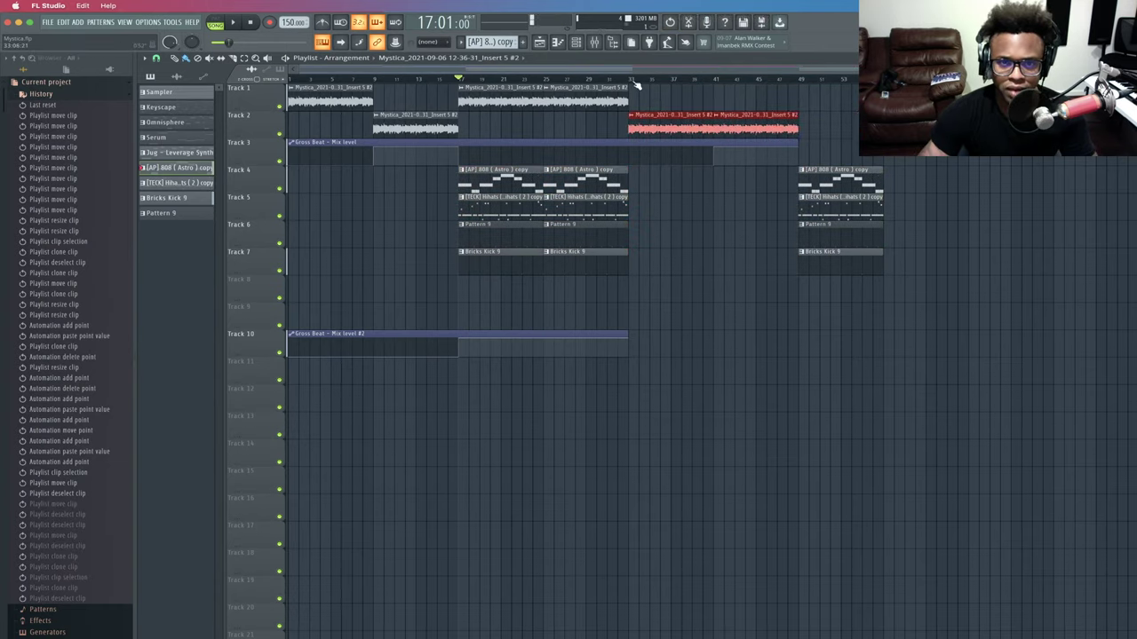
{"action": "key", "text": "super+z"}
{"action": "key", "text": "super+z"}
Play from bar 33 and duplicate the 808, hi-hat, Pattern 9 and kick clips from bar 33 to bar 41.
{"action": "key", "text": "space"}
{"action": "left_click", "coordinate": [775, 230], "text": "super"}
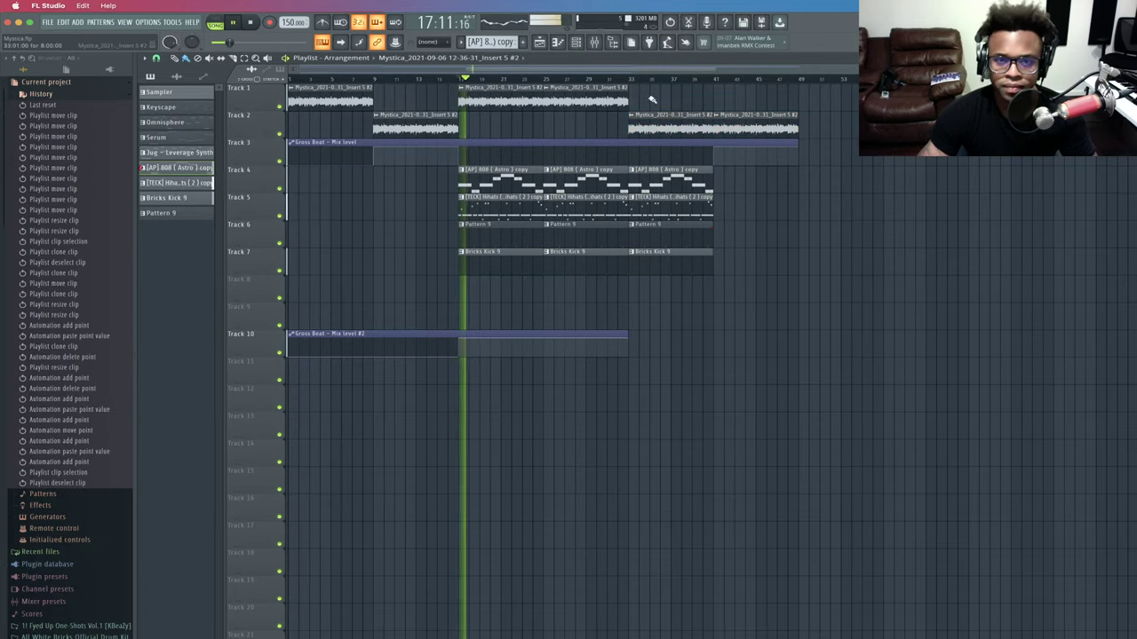
{"action": "left_click", "coordinate": [630, 79]}
{"action": "left_click_drag", "start_coordinate": [746, 273], "coordinate": [686, 167]}
{"action": "left_click_drag", "start_coordinate": [697, 177], "coordinate": [781, 177]}
{"action": "left_click", "coordinate": [800, 160]}
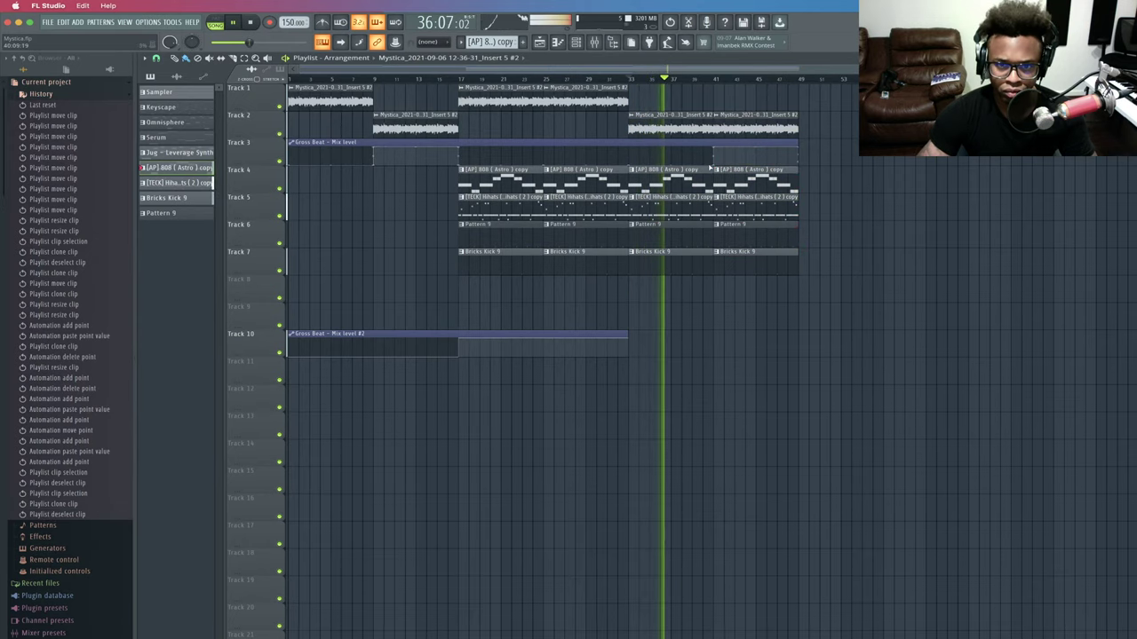
Copy the lower Gross Beat - Mix level point value at bar 41 and paste the 0% value onto a point at bar 49.
{"action": "right_click", "coordinate": [712, 167]}
{"action": "left_click", "coordinate": [741, 325]}
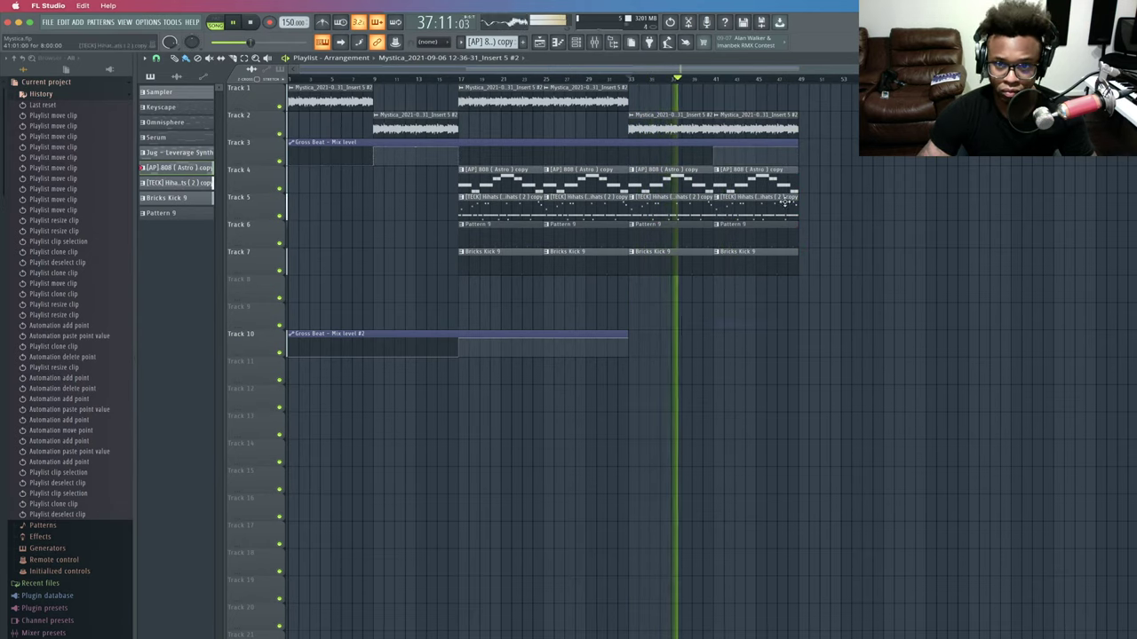
{"action": "right_click", "coordinate": [800, 163]}
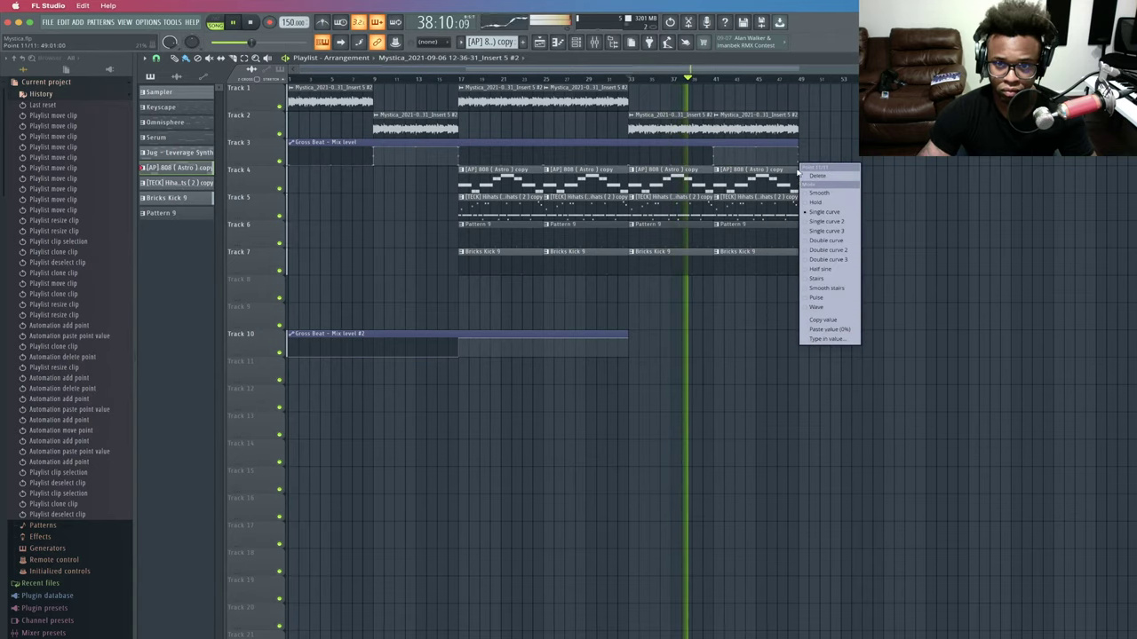
{"action": "left_click", "coordinate": [826, 328]}
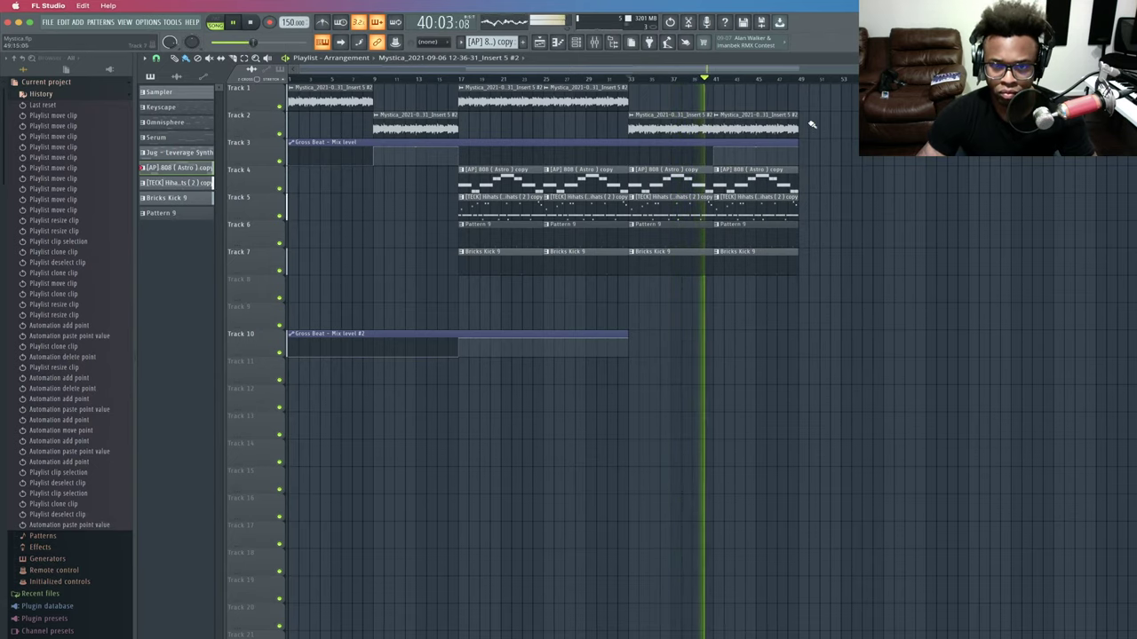
Duplicate the Track 1 melody clips and the 808, hi-hat, Pattern 9 and kick clips to bar 49.
{"action": "mouse_move", "coordinate": [699, 103]}
{"action": "left_mouse_down"}
{"action": "mouse_move", "coordinate": [512, 100]}
{"action": "mouse_move", "coordinate": [809, 98]}
{"action": "left_mouse_up"}
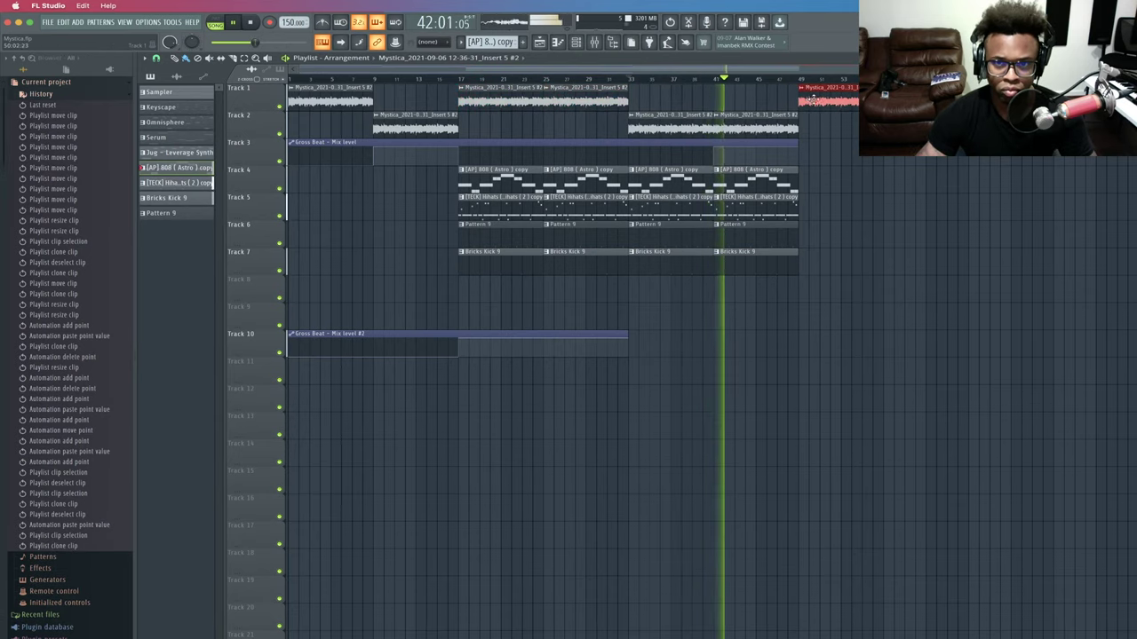
{"action": "left_click", "coordinate": [853, 194]}
{"action": "mouse_move", "coordinate": [811, 302]}
{"action": "left_mouse_down"}
{"action": "mouse_move", "coordinate": [773, 187]}
{"action": "mouse_move", "coordinate": [852, 172]}
{"action": "left_mouse_up"}
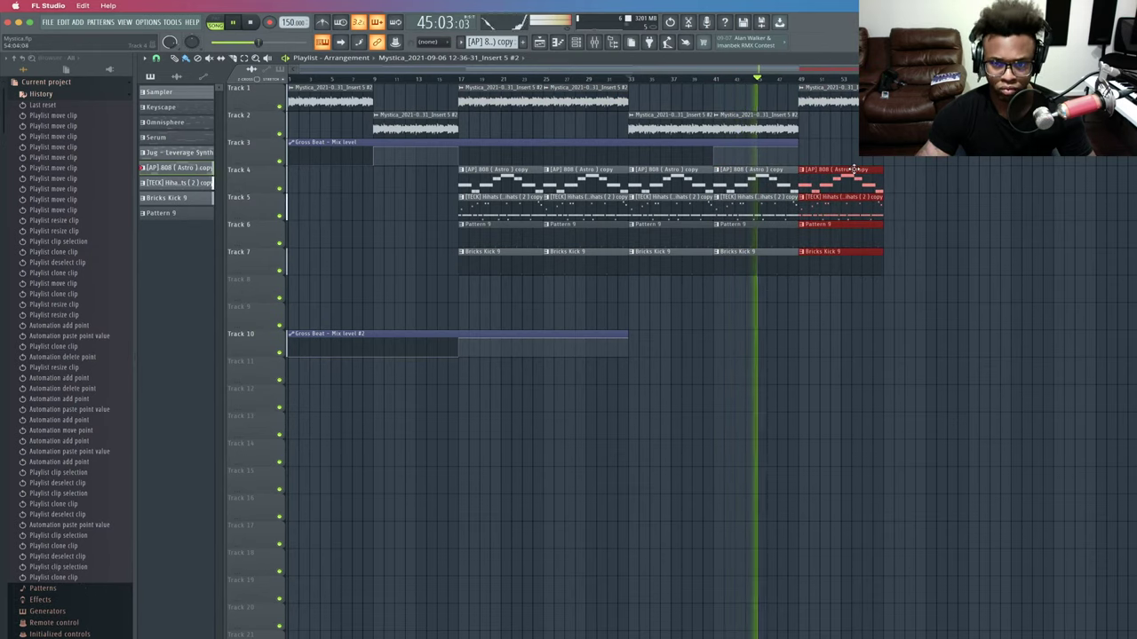
Extend the Gross Beat - Mix level automation to bar 57 and paste the copied value onto a point there.
{"action": "left_click", "coordinate": [848, 146]}
{"action": "left_click_drag", "start_coordinate": [798, 147], "coordinate": [879, 145]}
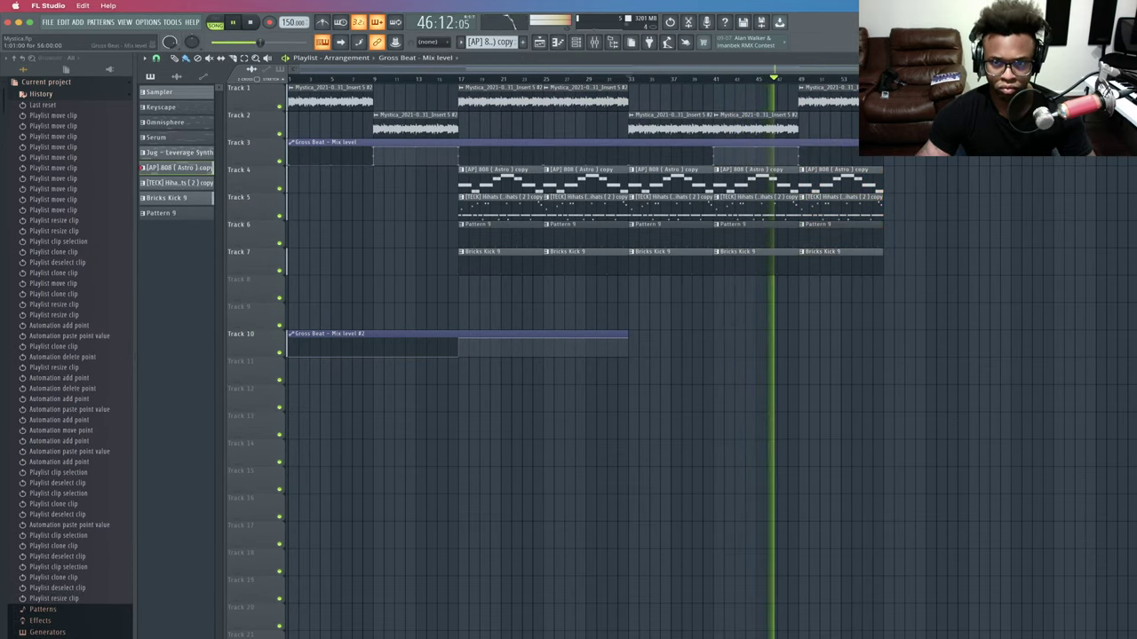
{"action": "right_click", "coordinate": [885, 166]}
{"action": "left_click", "coordinate": [905, 333]}
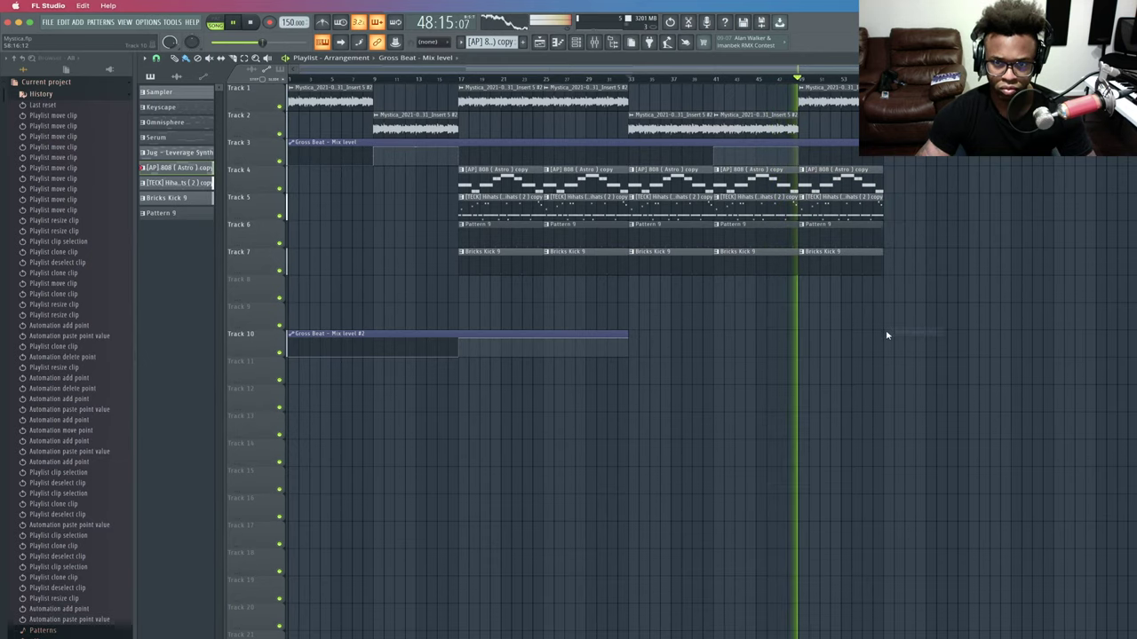
Select the later Track 1 melody clips, and duplicate the 808, hi-hat, Pattern 9 and kick clips to bar 57.
{"action": "left_click_drag", "start_coordinate": [905, 355], "coordinate": [819, 85]}
{"action": "key", "text": "super+d"}
{"action": "left_click_drag", "start_coordinate": [895, 302], "coordinate": [851, 109]}
{"action": "left_click", "coordinate": [824, 100], "text": "super"}
{"action": "key", "text": "super+d"}
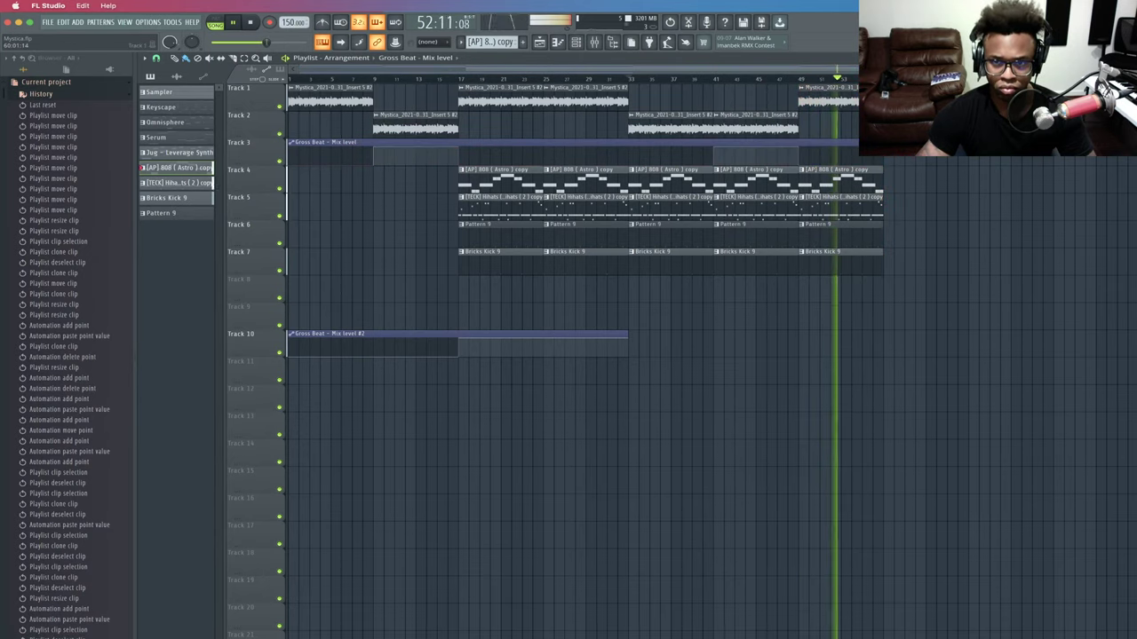
{"action": "left_click_drag", "start_coordinate": [888, 323], "coordinate": [910, 182]}
{"action": "key", "text": "super+b"}
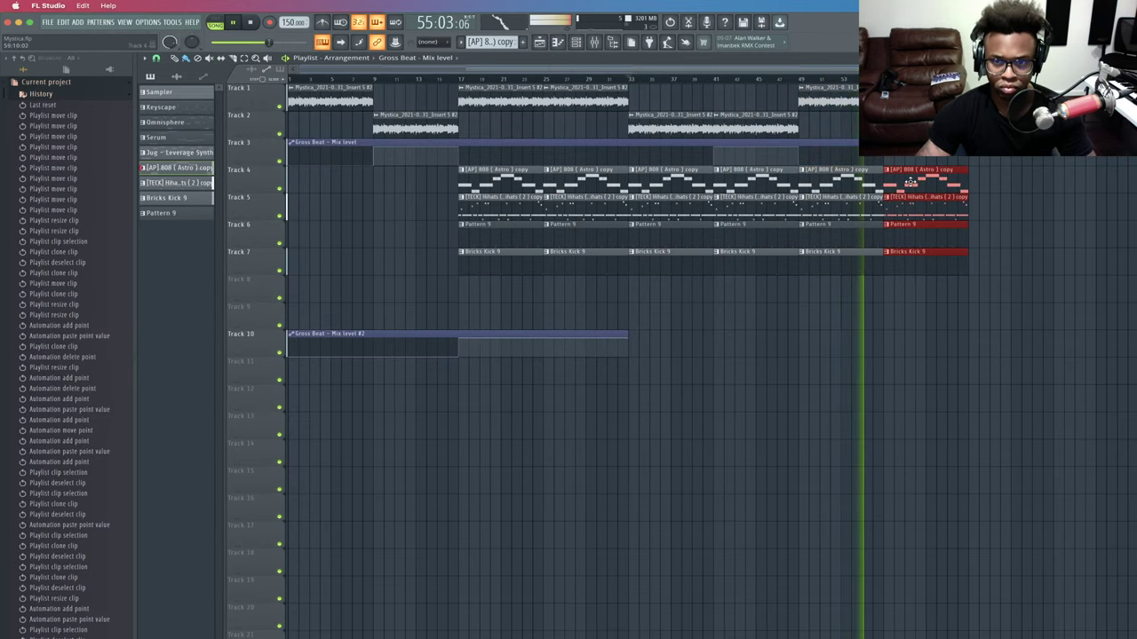
{"action": "key", "text": "super+d"}
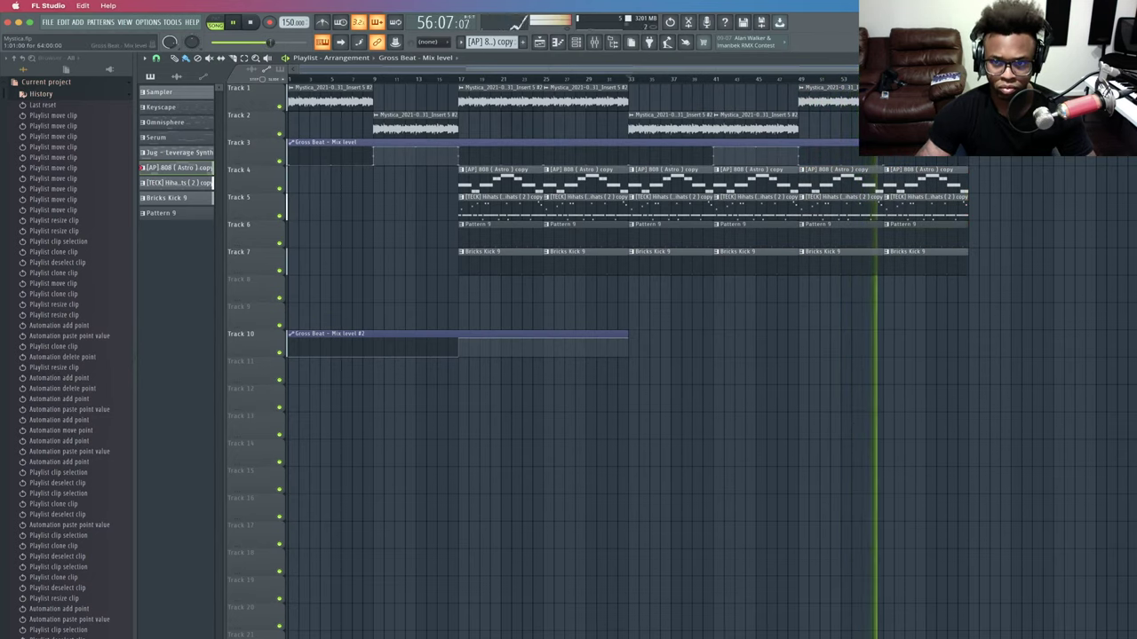
Extend the Gross Beat - Mix level automation to bar 65 and paste the copied 0% value onto a point there.
{"action": "left_click_drag", "start_coordinate": [1135, 209], "coordinate": [1136, 209]}
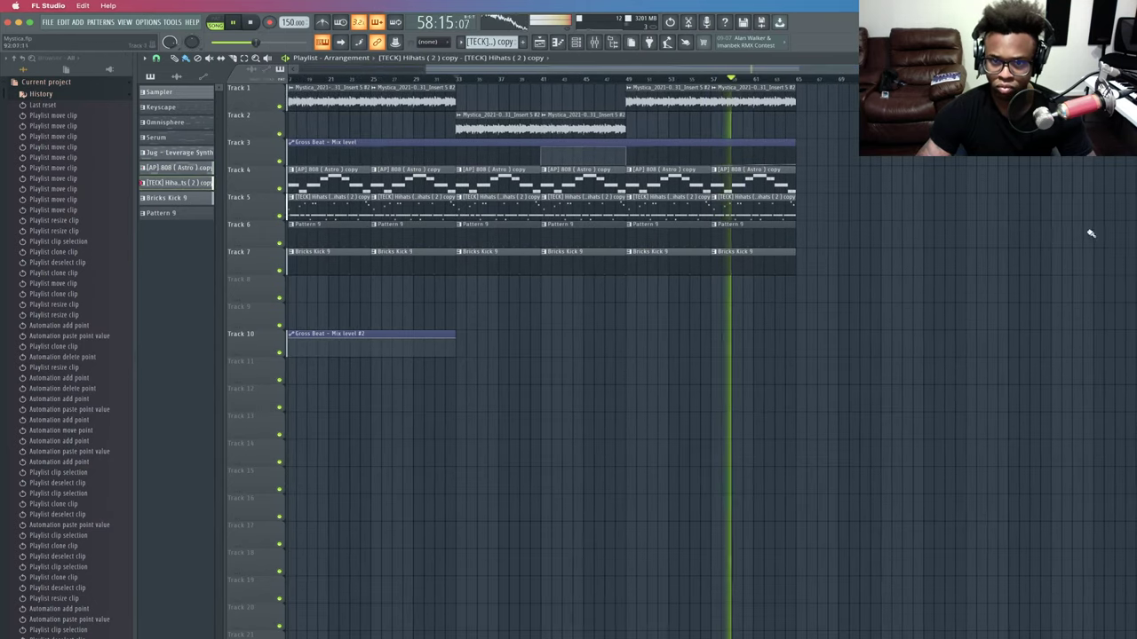
{"action": "scroll", "coordinate": [1091, 234], "scroll_direction": "down", "scroll_amount": 2}
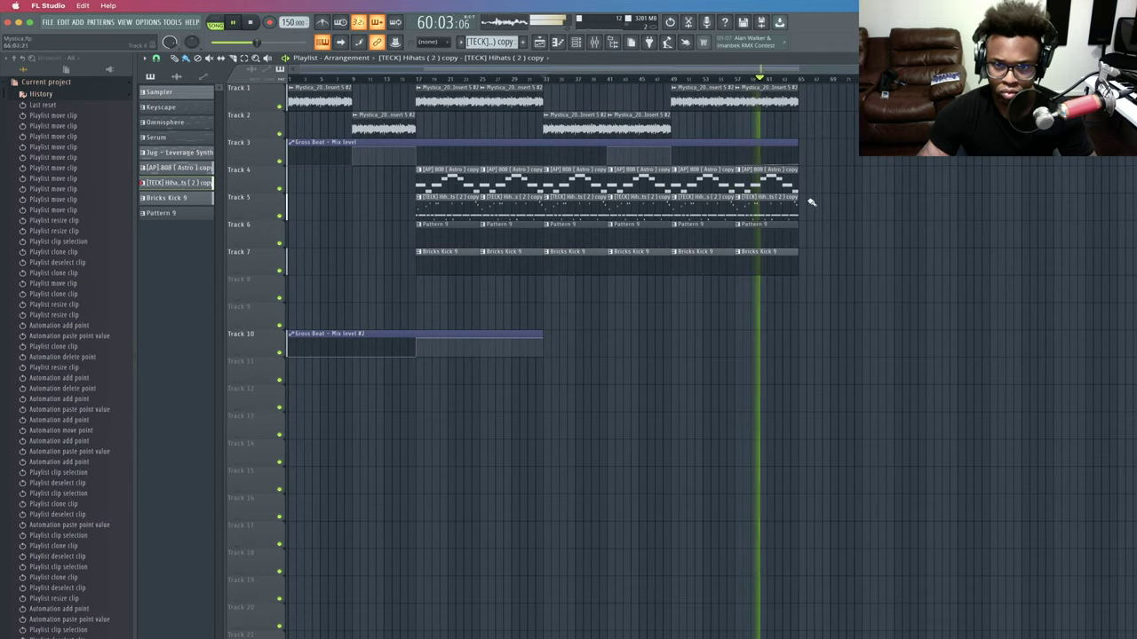
{"action": "right_click", "coordinate": [799, 166]}
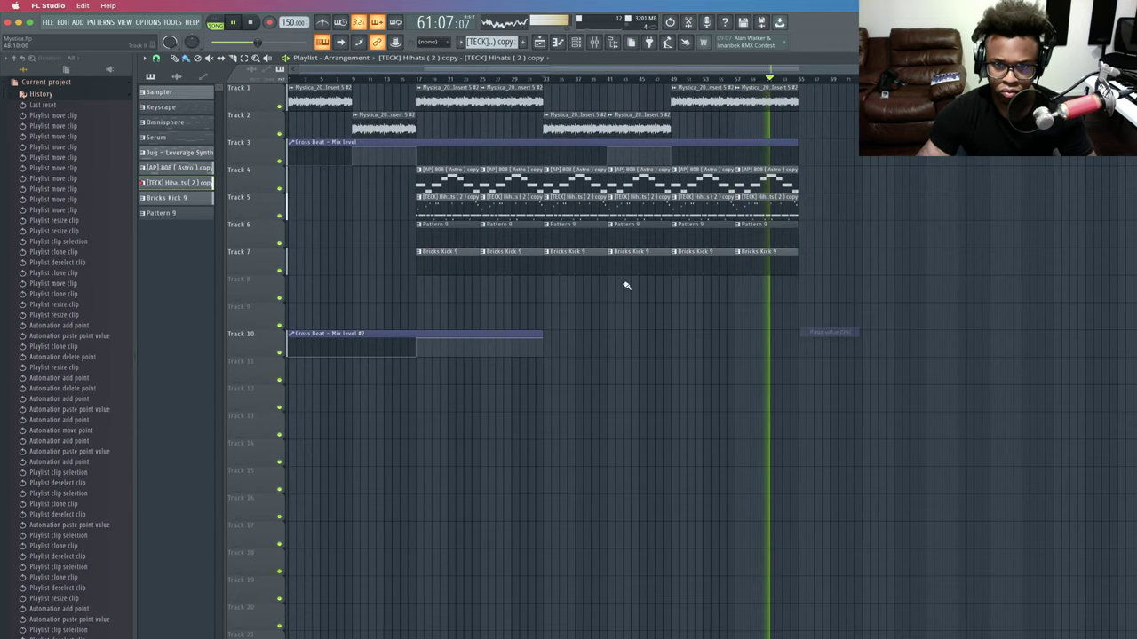
Stop playback and save the project as Mystica in the Projects folder in FL Studio song format.
{"action": "key", "text": "space"}
{"action": "left_click", "coordinate": [47, 22]}
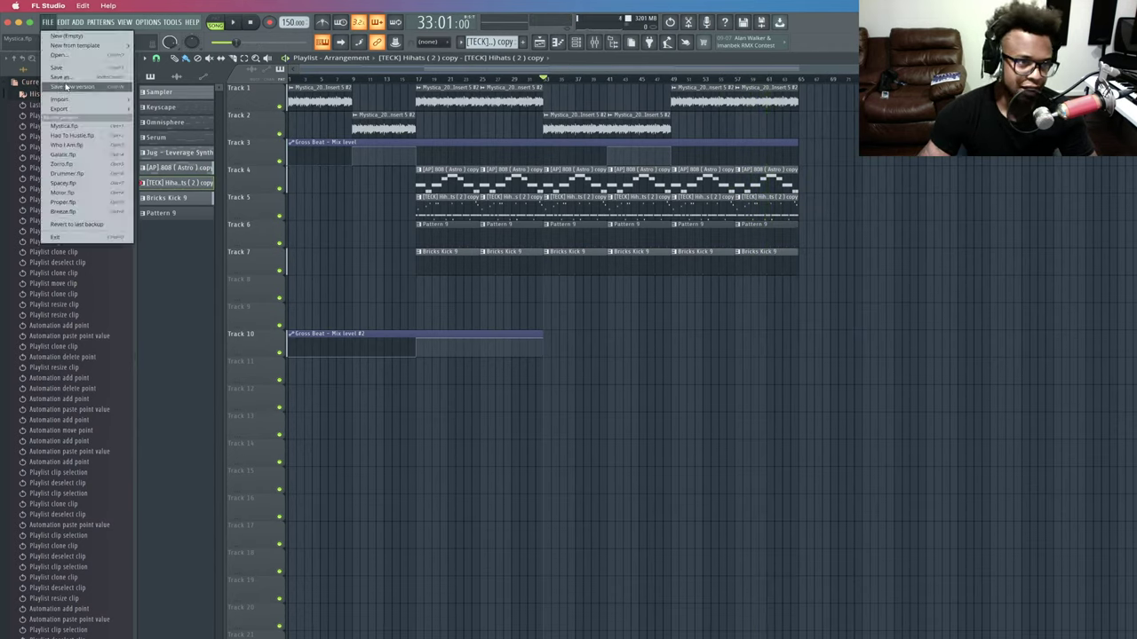
{"action": "key", "text": "ctrl+shift+s"}
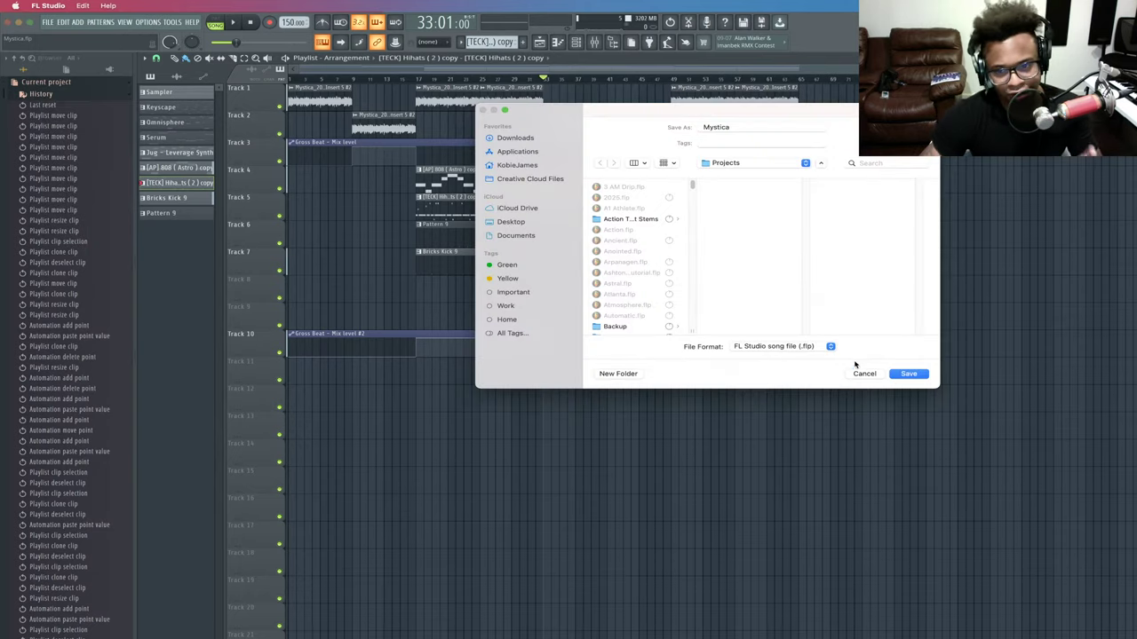
{"action": "left_click", "coordinate": [911, 374]}
{"action": "left_click", "coordinate": [741, 298]}
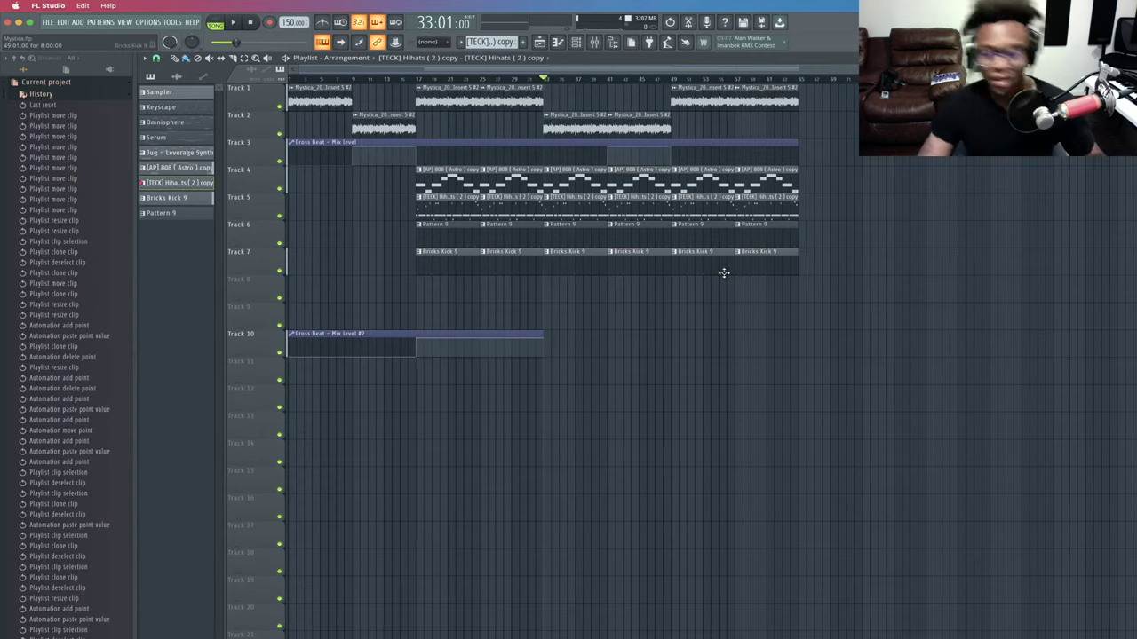
Play the arrangement from bar 49 to check the final section.
{"action": "key", "text": "space"}
{"action": "left_click", "coordinate": [674, 80]}
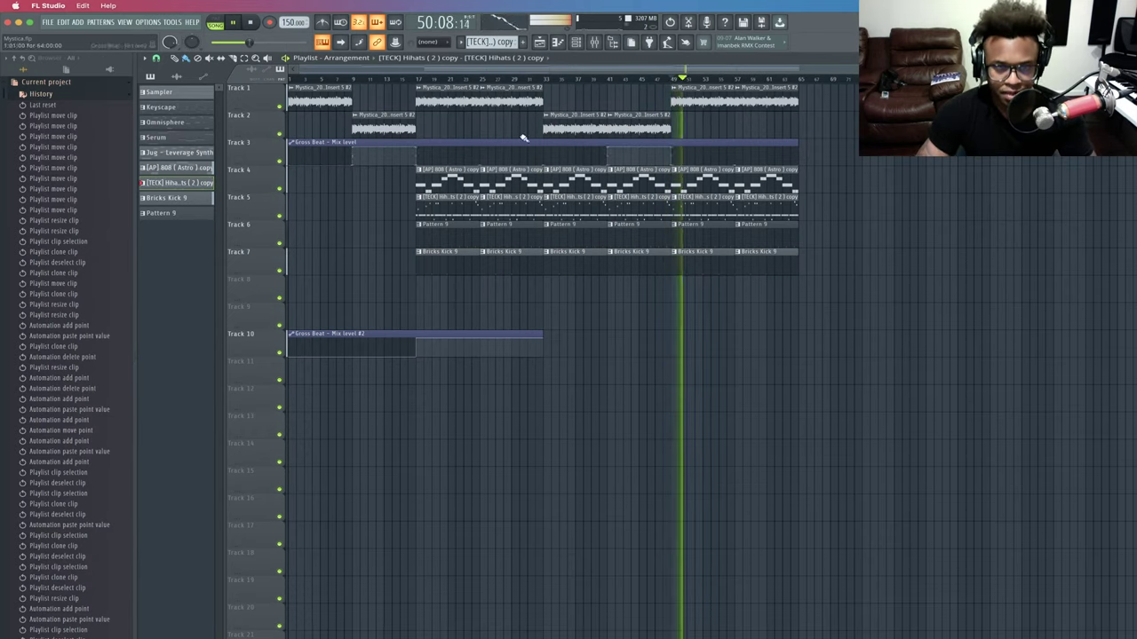
{"action": "key", "text": "space"}
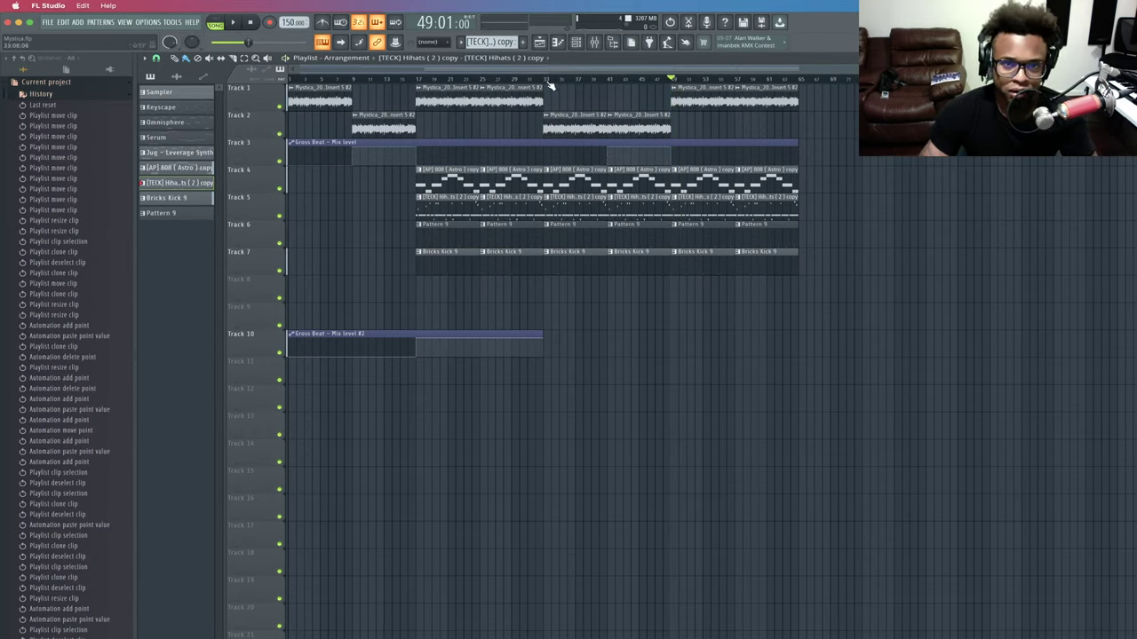
Play the section from bar 33 and place a copy of the Track 2 melody clip at bar 65.
{"action": "key", "text": "space"}
{"action": "double_click", "coordinate": [545, 120]}
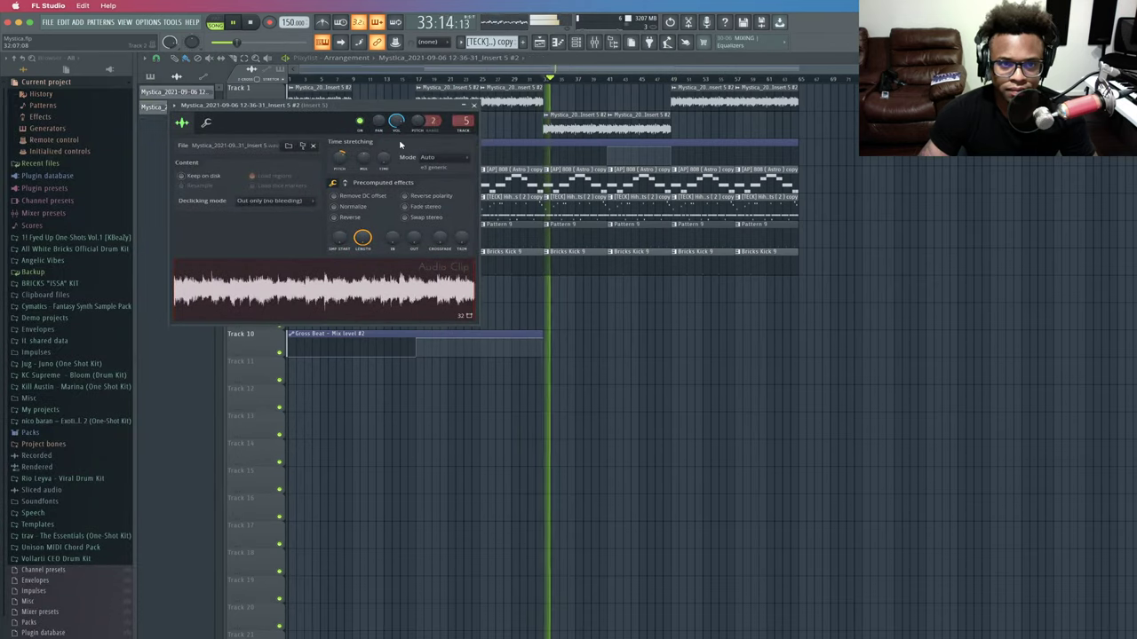
{"action": "key", "text": "Escape"}
{"action": "left_click_drag", "start_coordinate": [557, 119], "coordinate": [810, 117]}
{"action": "key", "text": "space"}
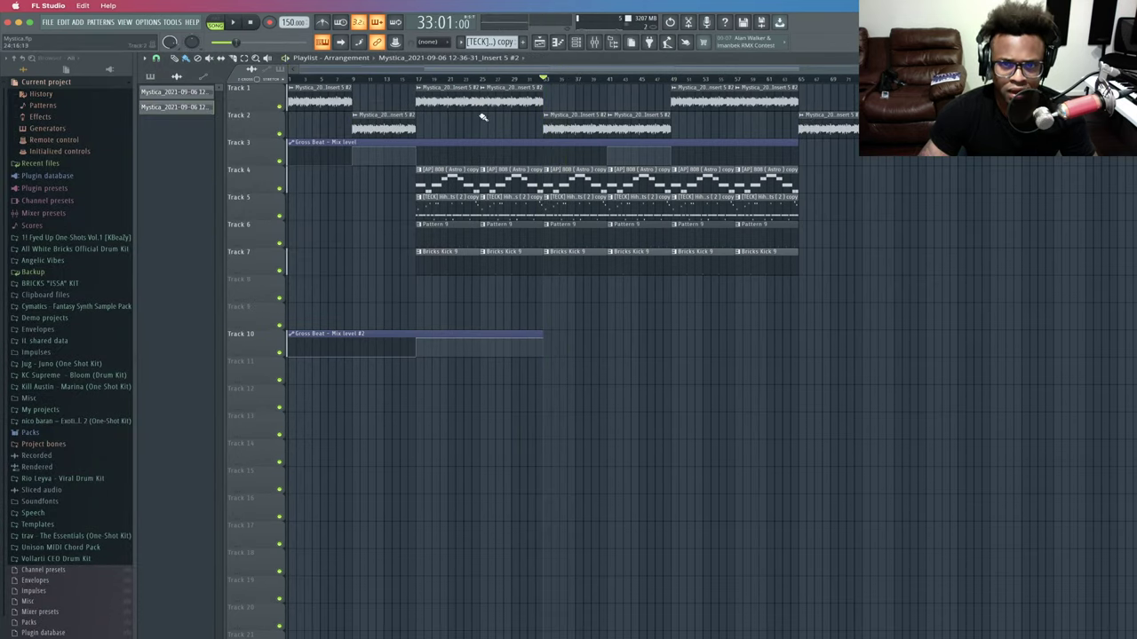
{"action": "right_click", "coordinate": [545, 119]}
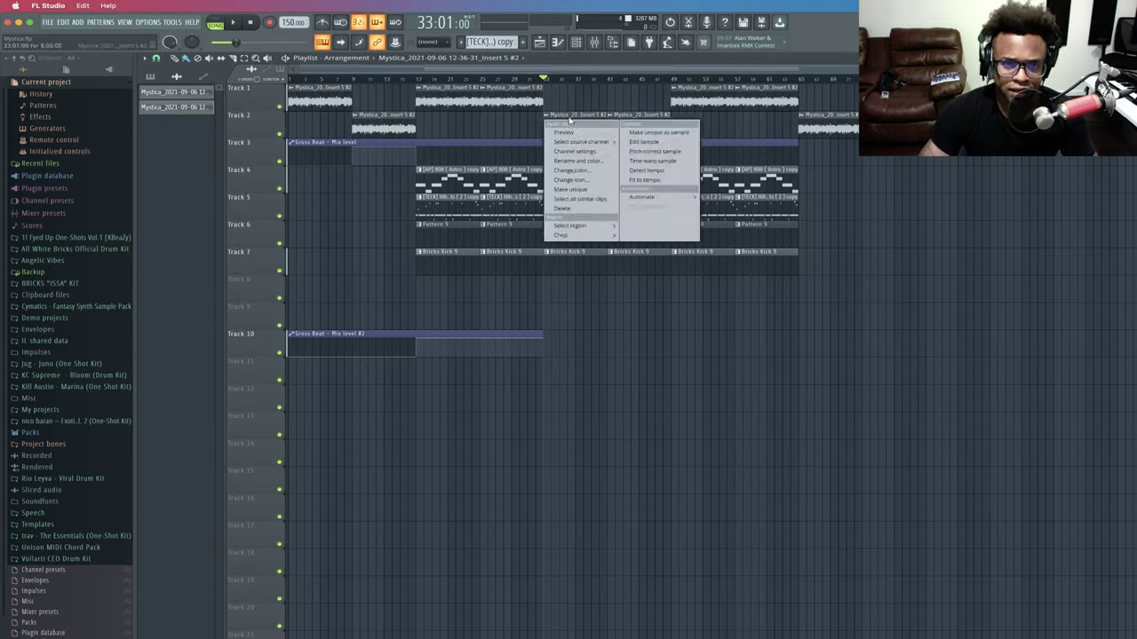
{"action": "left_click", "coordinate": [569, 119]}
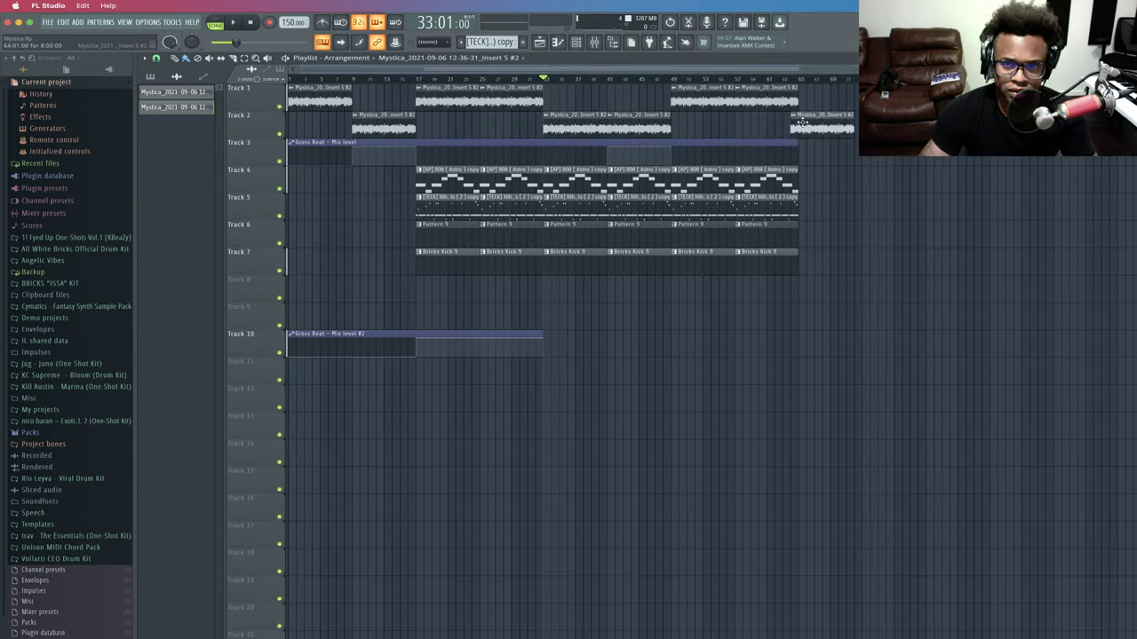
Try the Reverse effect on the Track 2 melody clip at bar 33, switch it off and close the channel settings.
{"action": "double_click", "coordinate": [575, 122]}
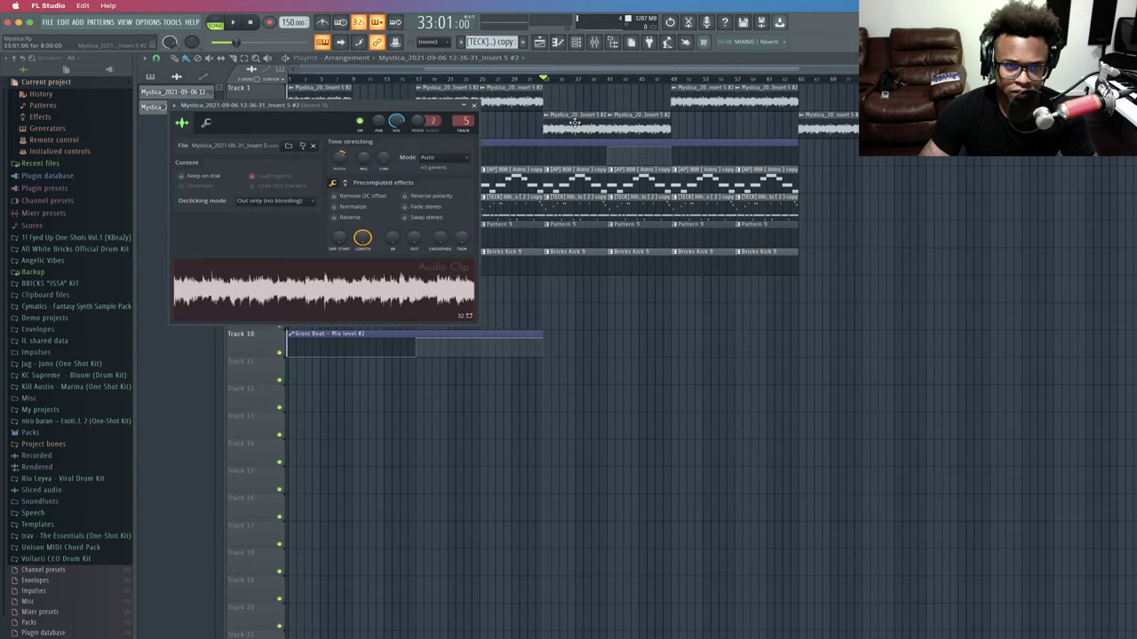
{"action": "left_click", "coordinate": [344, 217]}
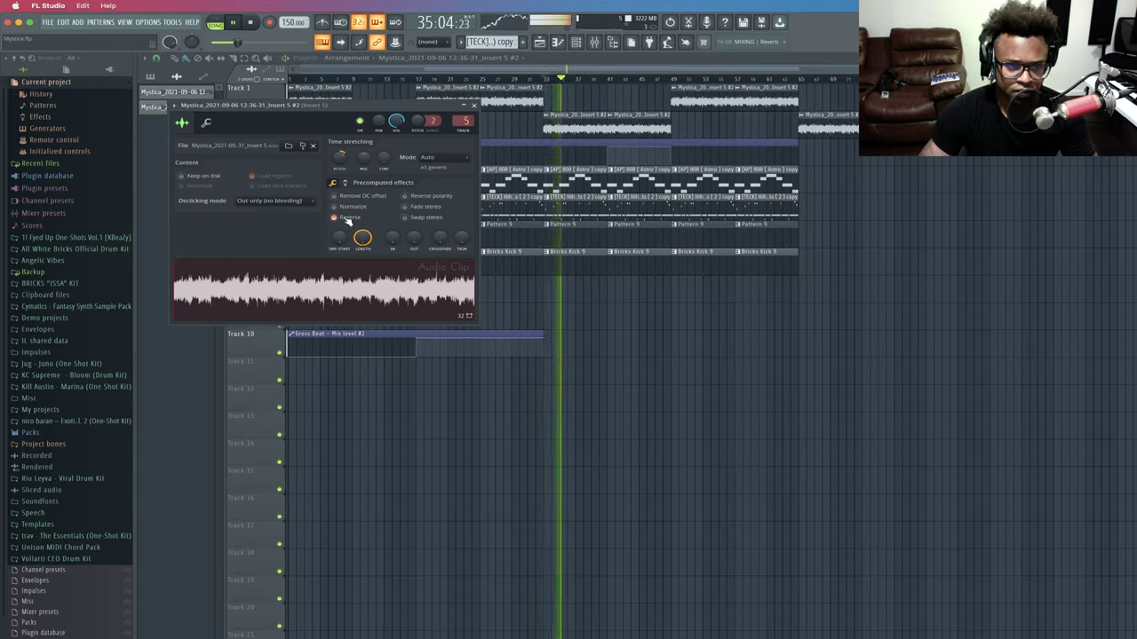
{"action": "left_click", "coordinate": [345, 218]}
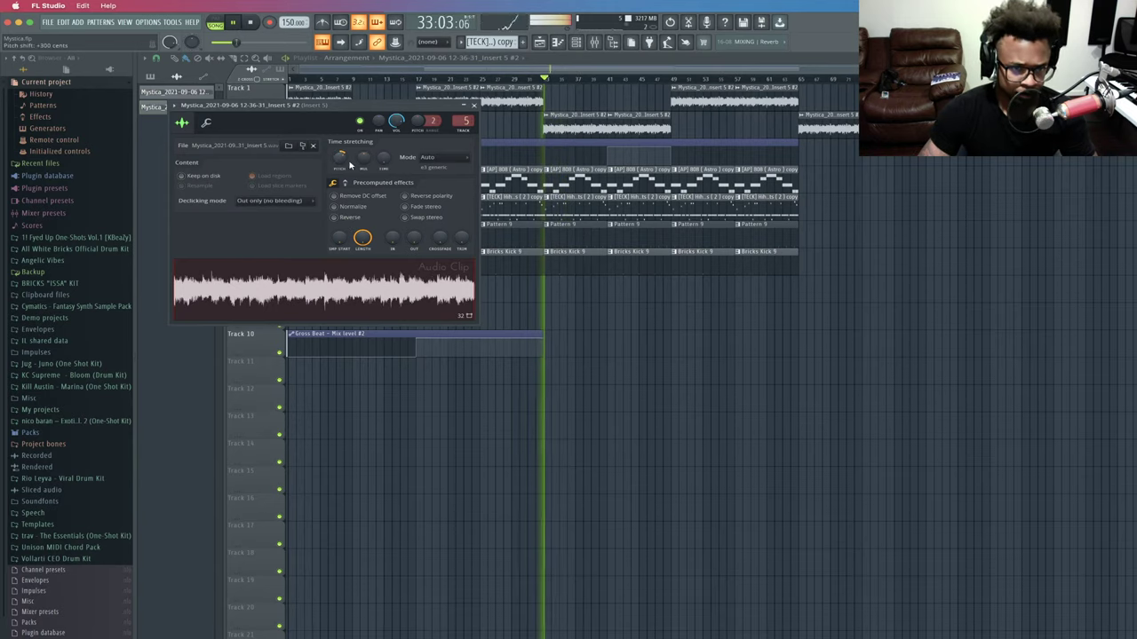
{"action": "key", "text": "space"}
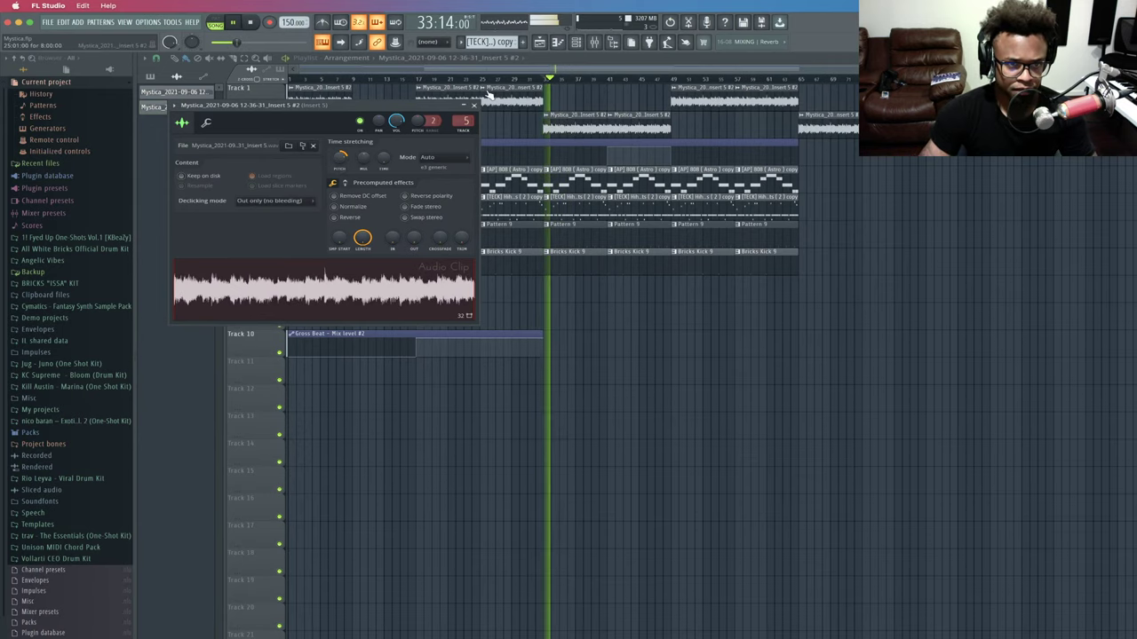
{"action": "left_click", "coordinate": [474, 104]}
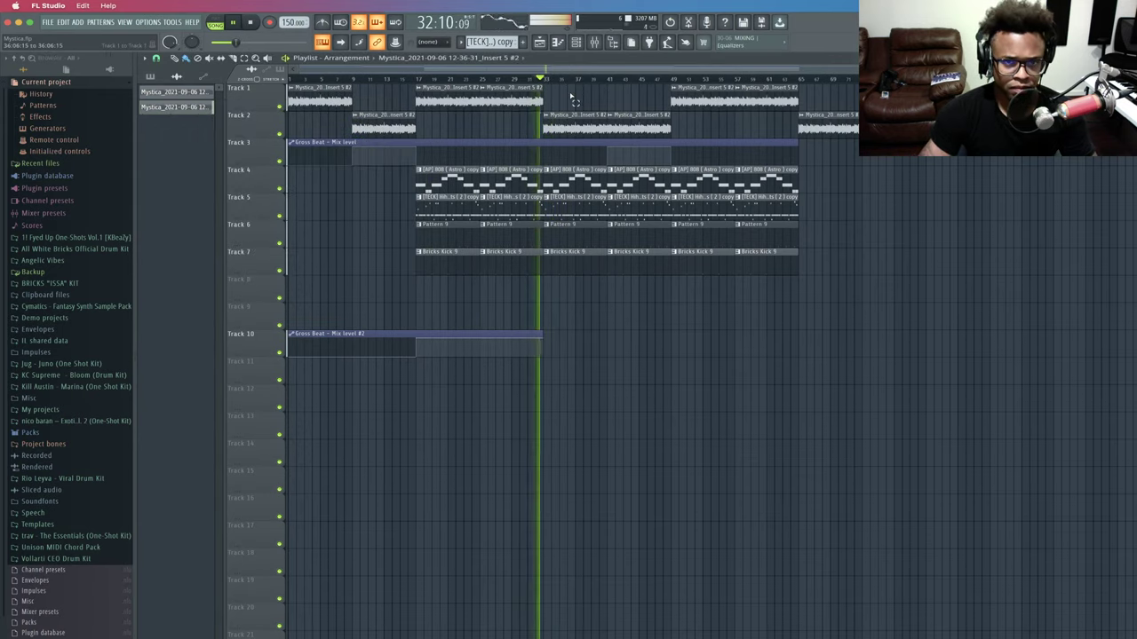
Listen to the transition into bar 33 and open the channel settings of the Track 2 melody clip there.
{"action": "left_click", "coordinate": [497, 79]}
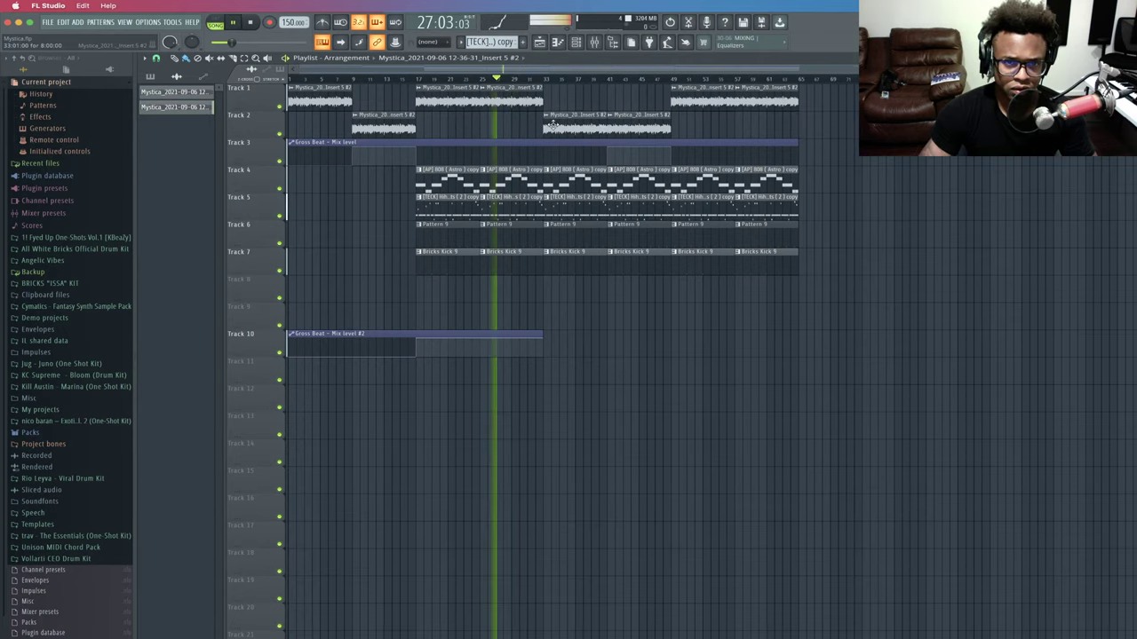
{"action": "double_click", "coordinate": [553, 122]}
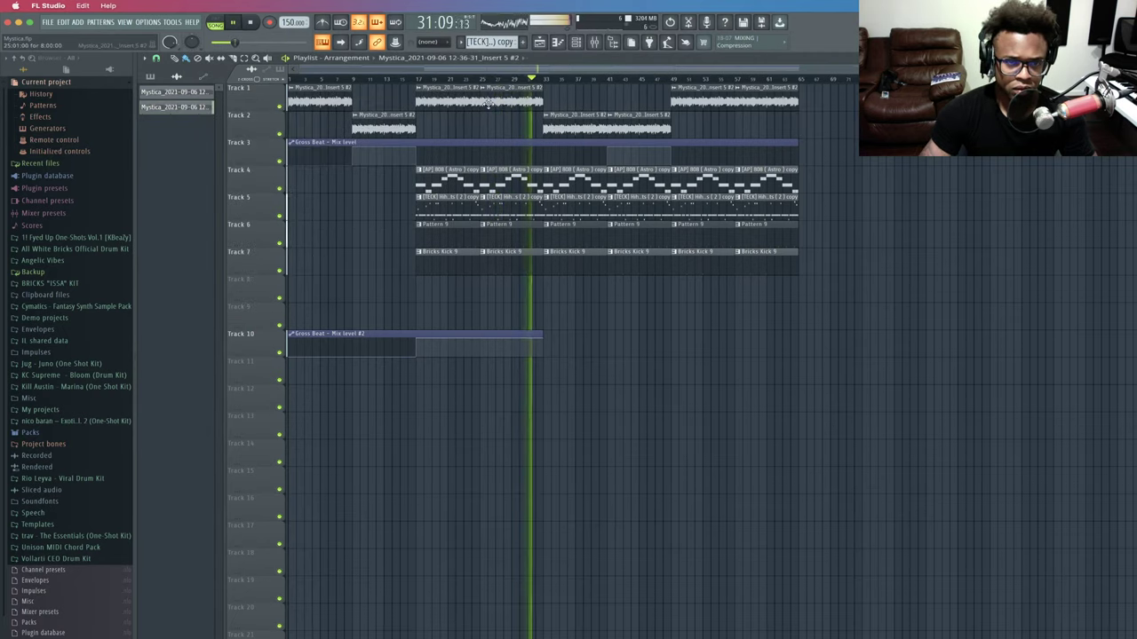
{"action": "key", "text": "F6"}
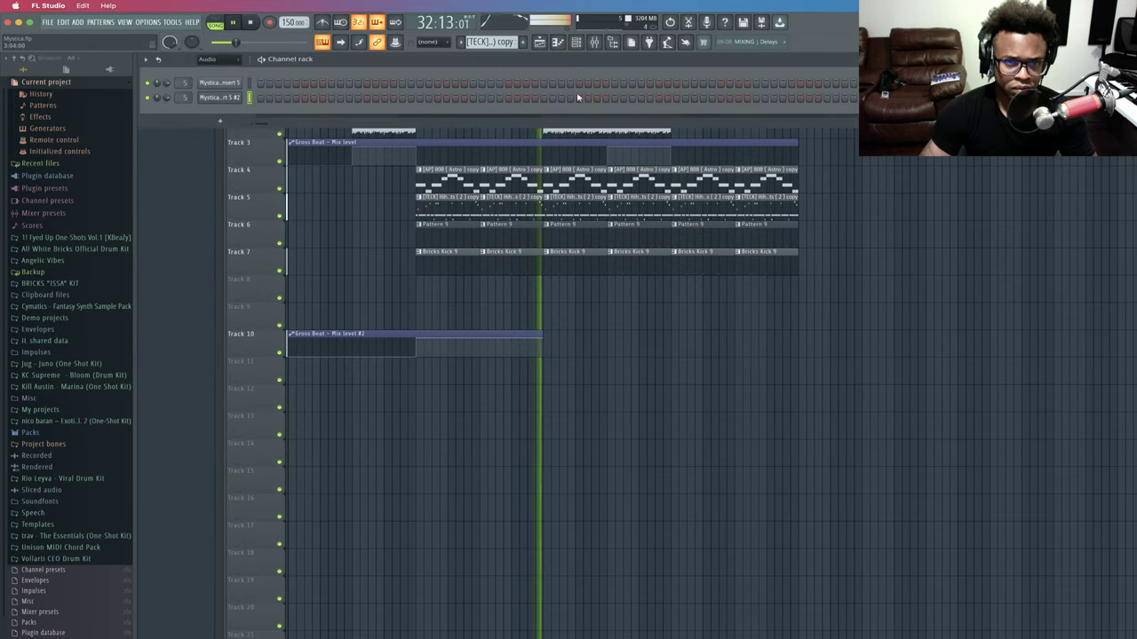
{"action": "key", "text": "F6"}
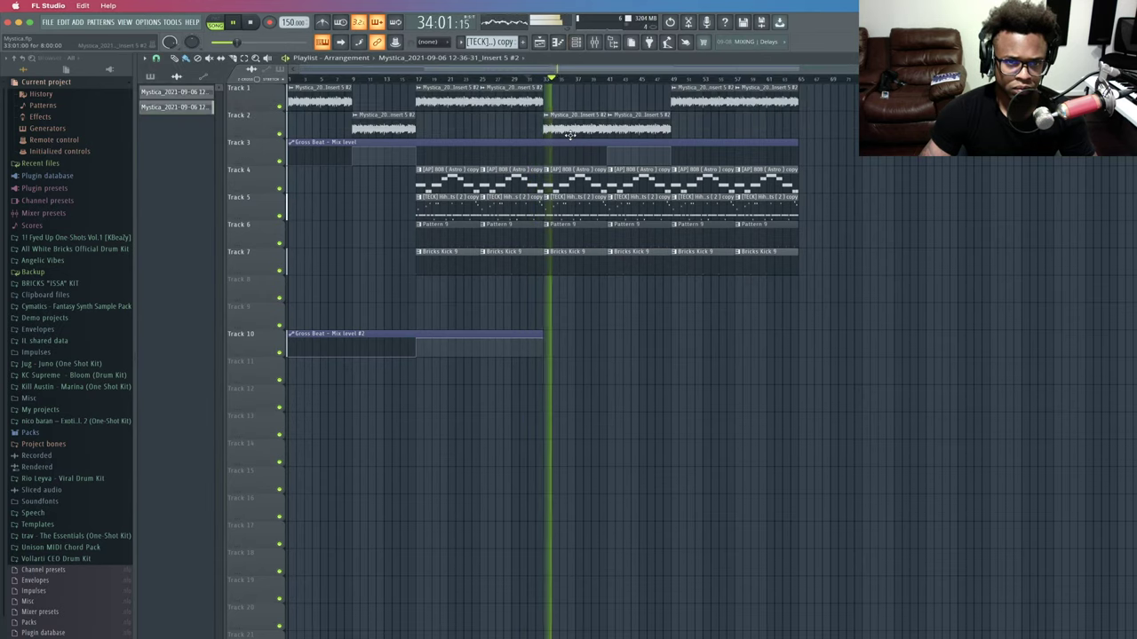
{"action": "double_click", "coordinate": [571, 133]}
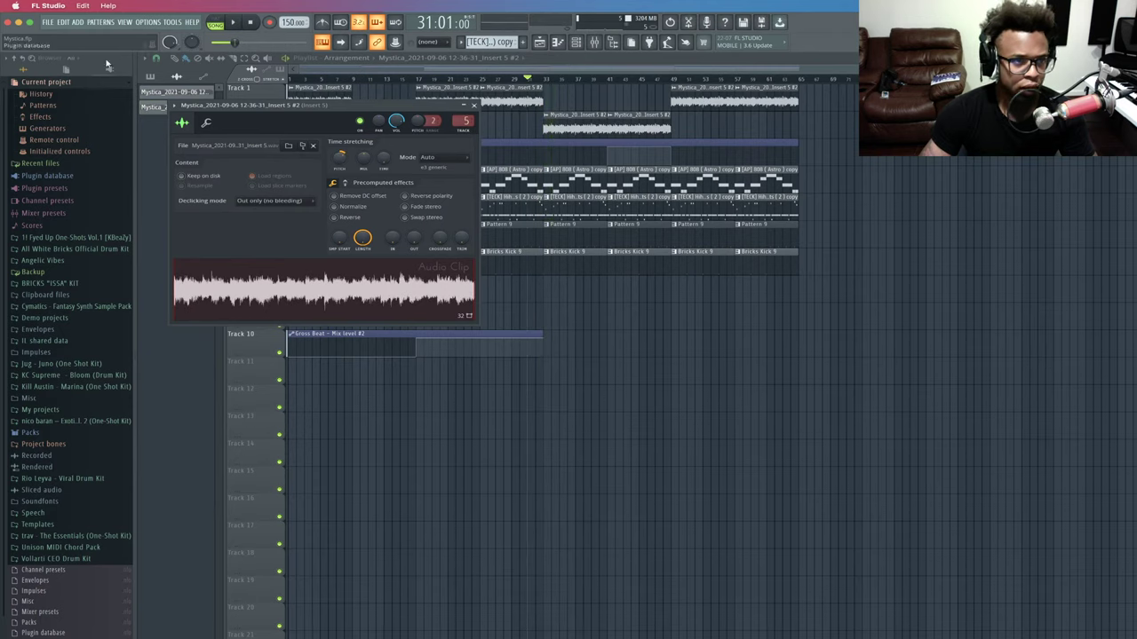
Redo the melody clip's +100 cents pitch shift through the edit history and copy the pitch value.
{"action": "left_click", "coordinate": [65, 23]}
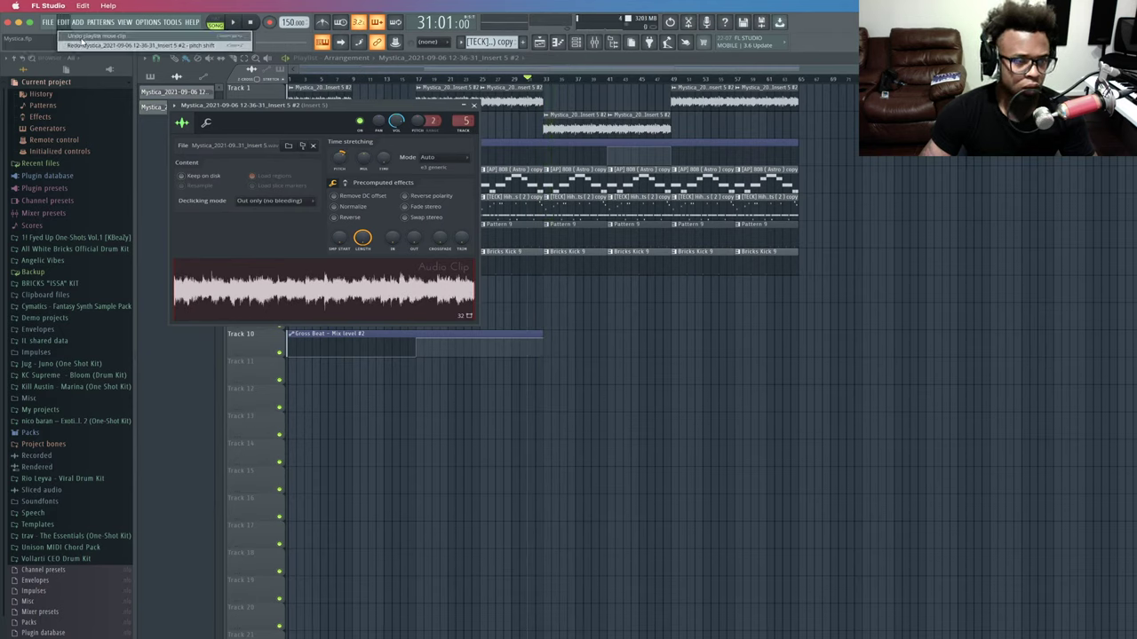
{"action": "left_click", "coordinate": [84, 37]}
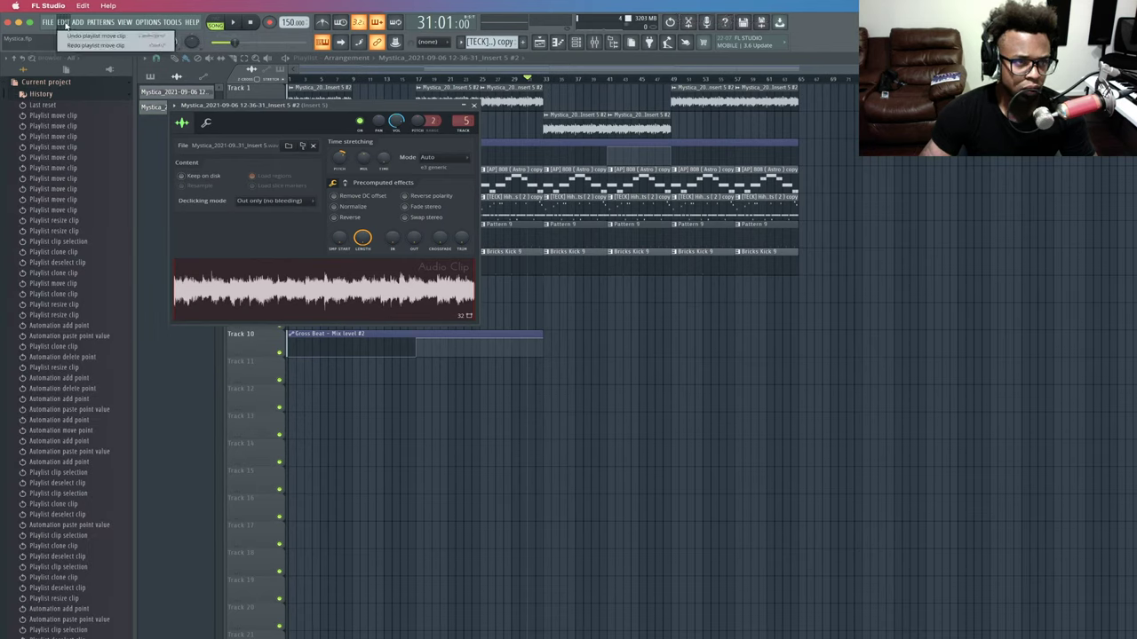
{"action": "left_click", "coordinate": [77, 45]}
{"action": "left_click", "coordinate": [65, 23]}
{"action": "left_click", "coordinate": [78, 45]}
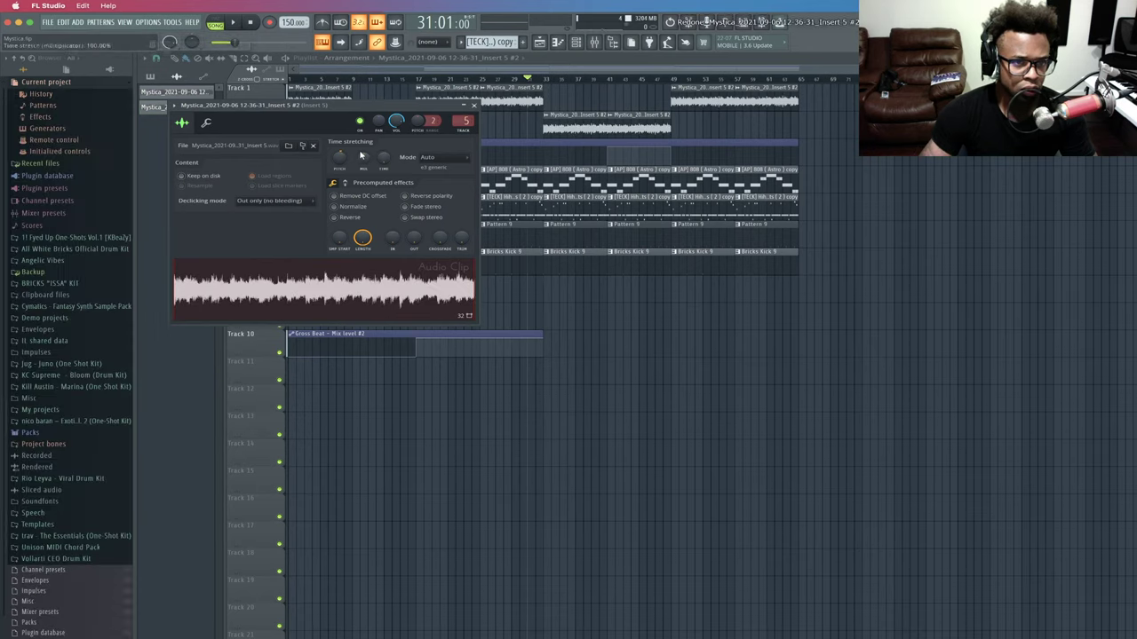
{"action": "right_click", "coordinate": [342, 162]}
{"action": "left_click", "coordinate": [345, 165]}
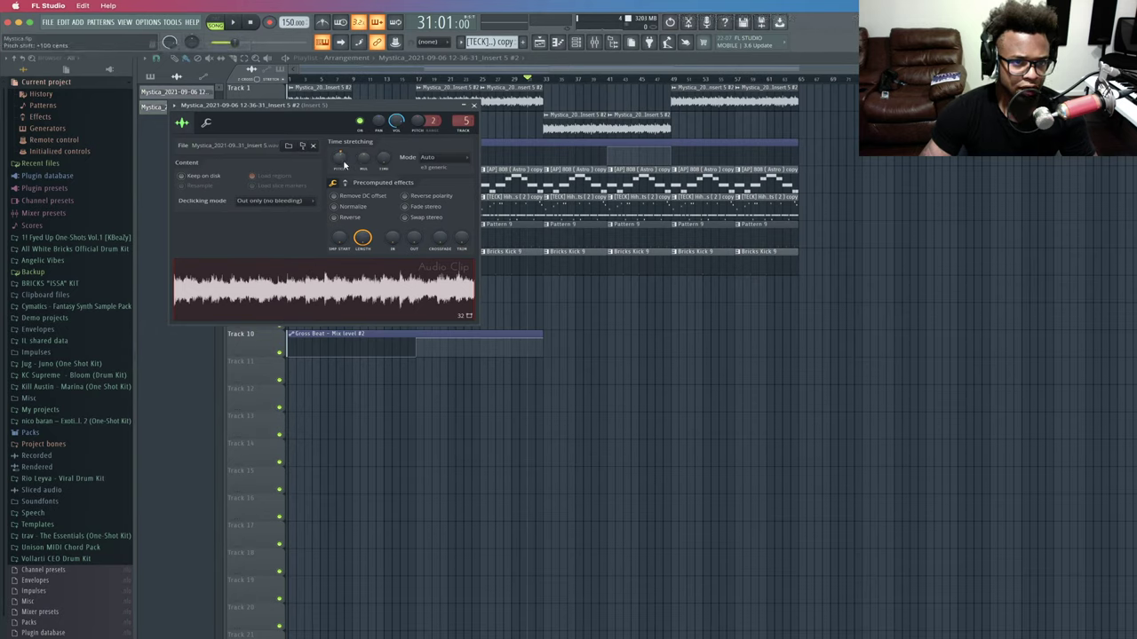
Close the melody clip's channel settings and undo the pitch shift.
{"action": "left_click", "coordinate": [69, 25]}
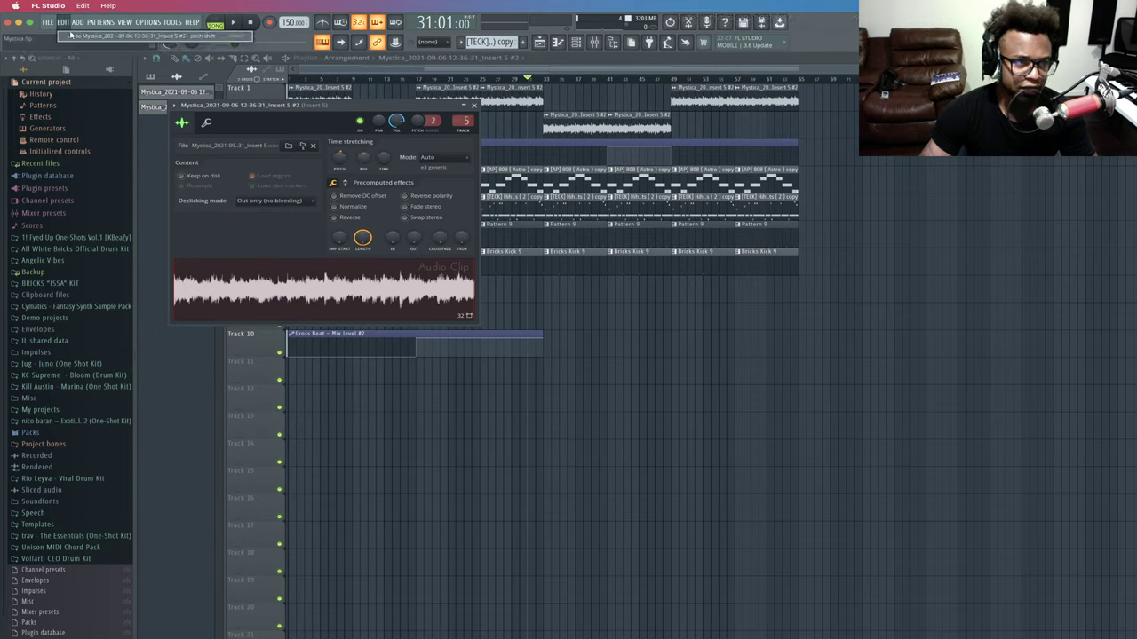
{"action": "left_click", "coordinate": [474, 107]}
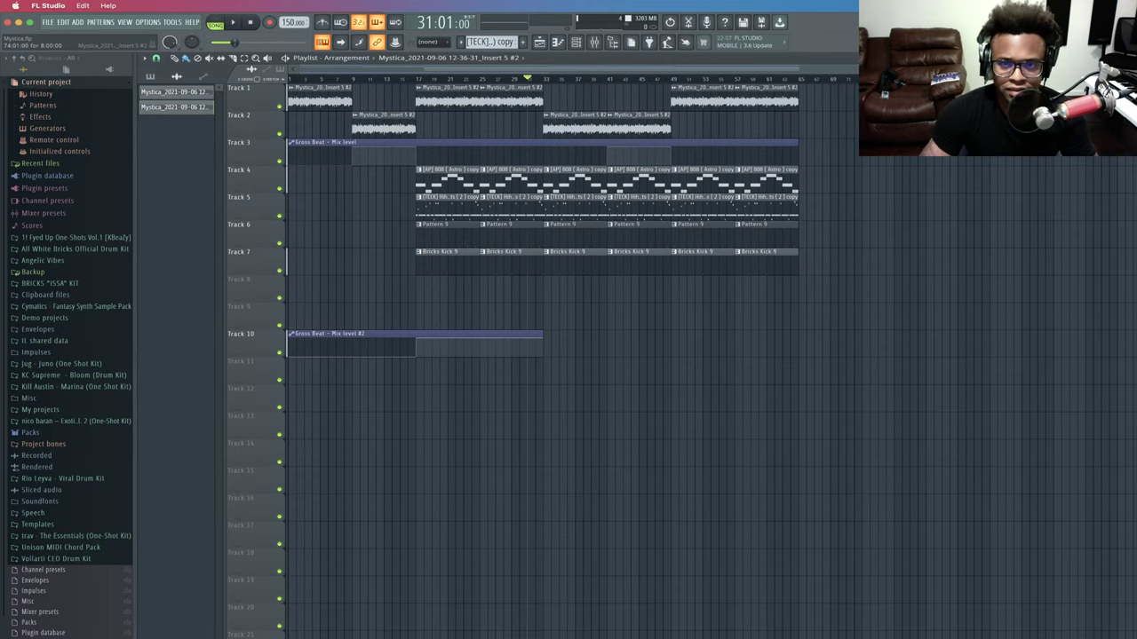
{"action": "key", "text": "super+z"}
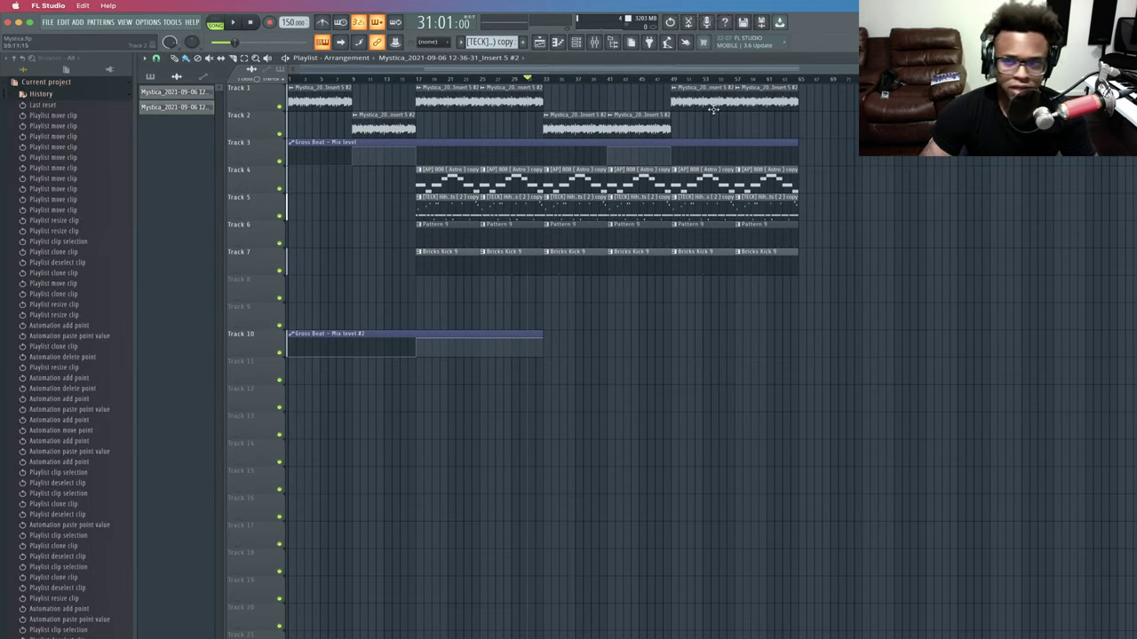
Make the Track 2 melody clip at bar 33 unique, and remove that clip from the playlist.
{"action": "right_click", "coordinate": [545, 119]}
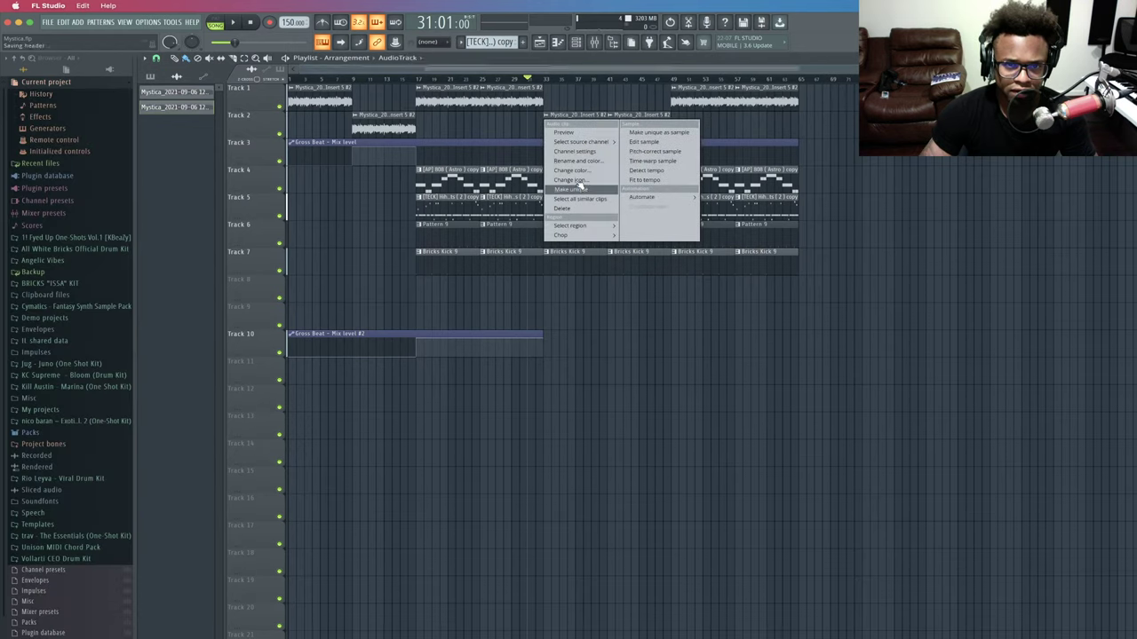
{"action": "left_click", "coordinate": [573, 189]}
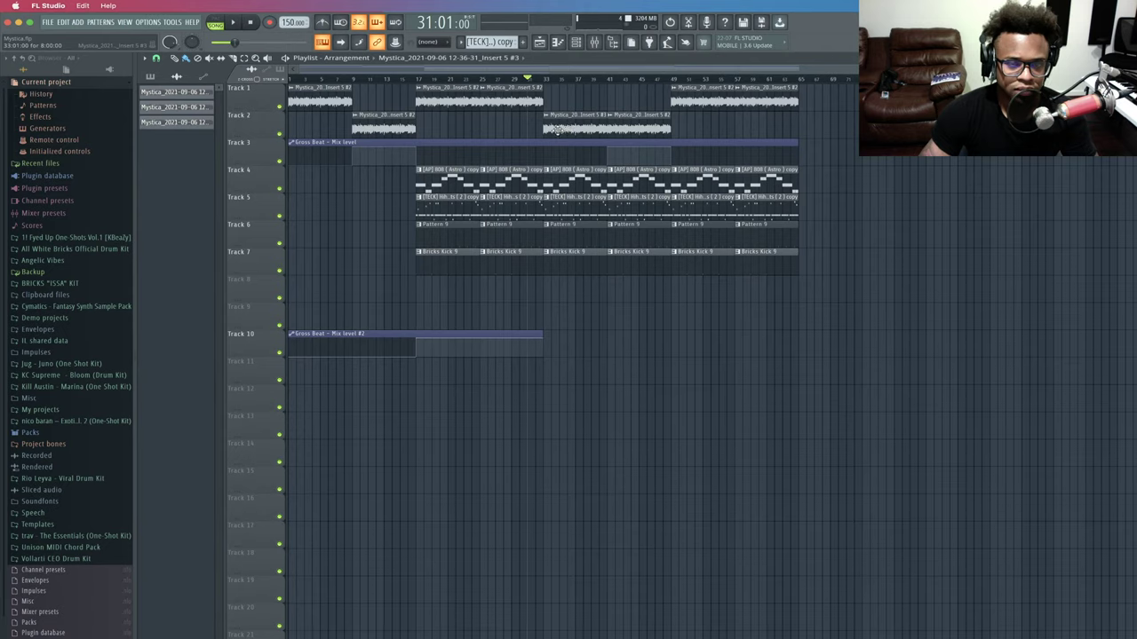
{"action": "key", "text": "ctrl+z"}
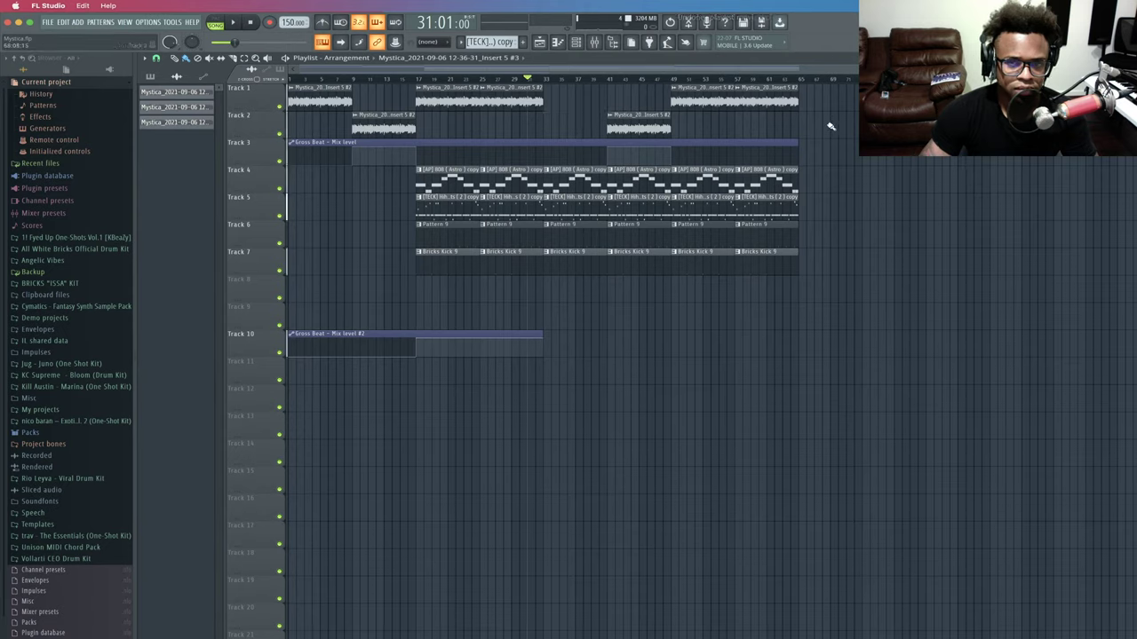
Place a melody clip on Track 2 at bar 49 and make it unique.
{"action": "key", "text": "space"}
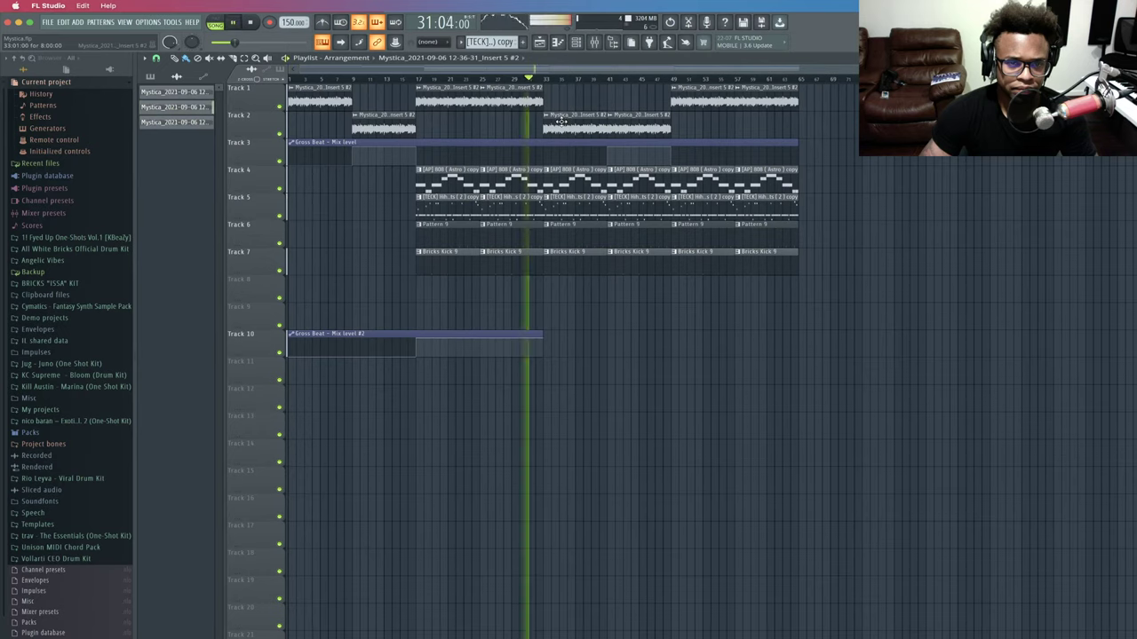
{"action": "left_click", "coordinate": [194, 123]}
{"action": "left_click", "coordinate": [450, 81]}
{"action": "left_click", "coordinate": [498, 92]}
{"action": "left_click", "coordinate": [684, 129]}
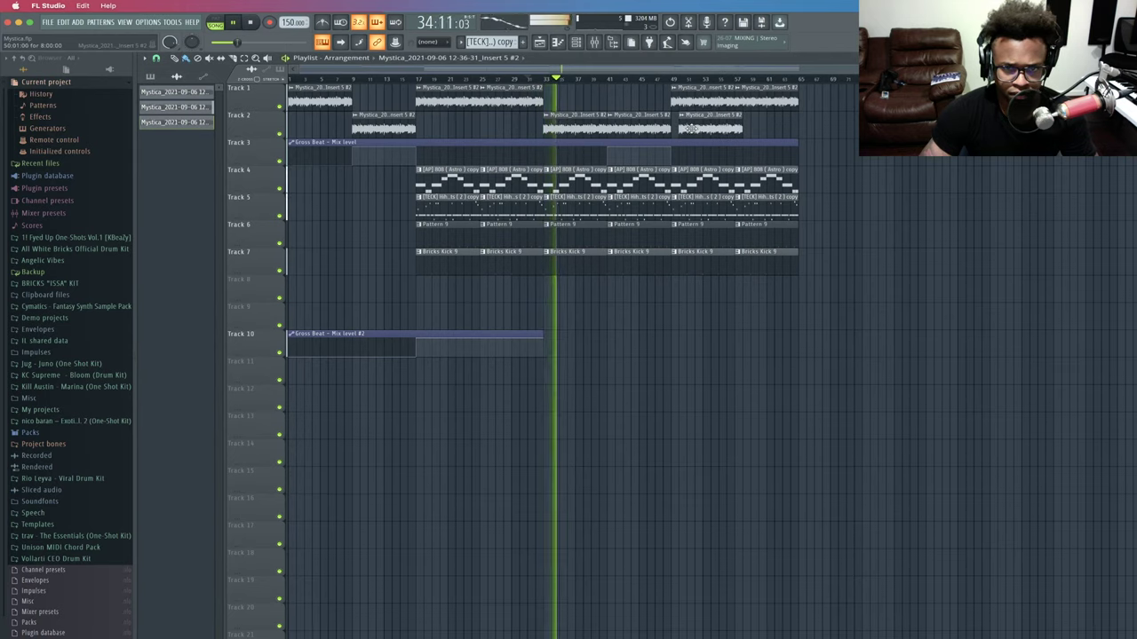
{"action": "left_click", "coordinate": [675, 114]}
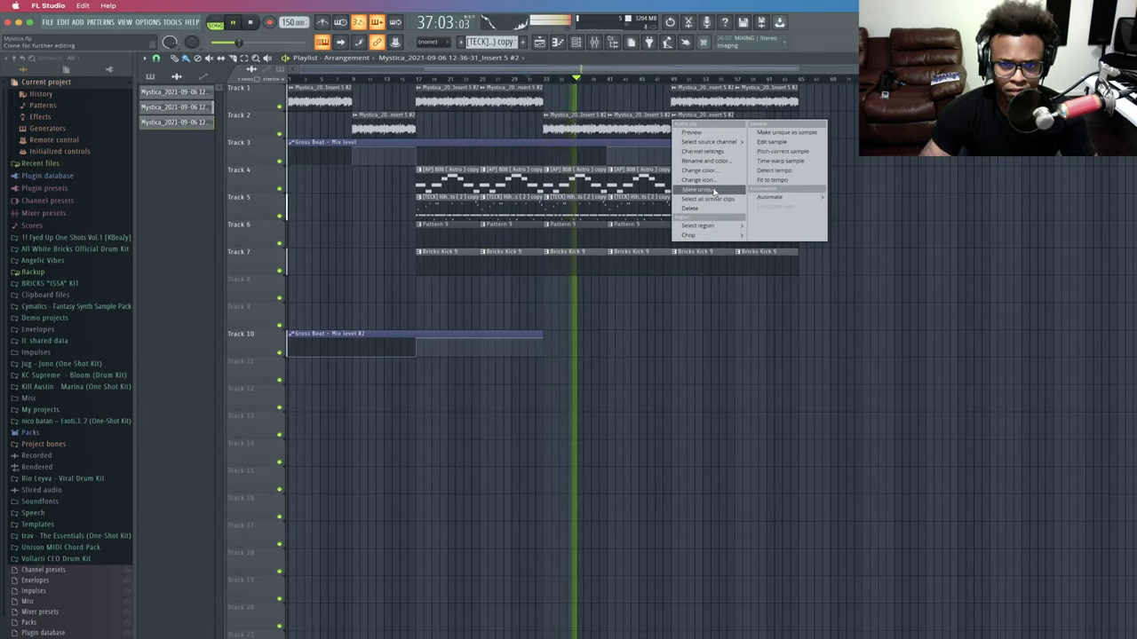
{"action": "left_click", "coordinate": [713, 191]}
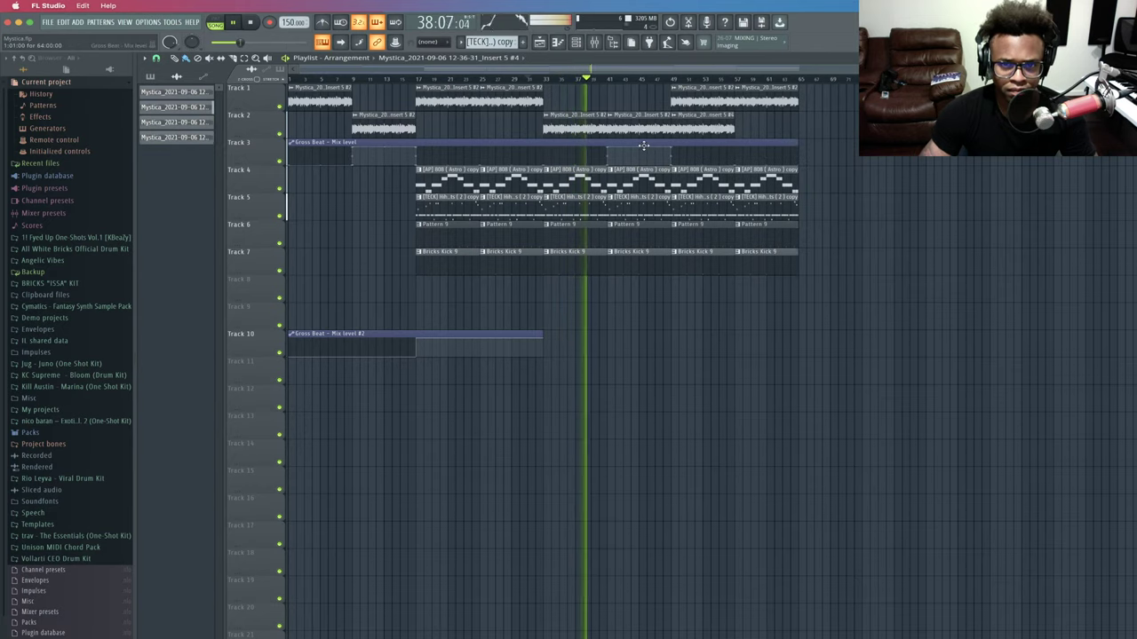
Put the unique melody clip at bar 33 on Track 2 and the original melody clip at bar 57.
{"action": "mouse_move", "coordinate": [579, 128]}
{"action": "left_mouse_down"}
{"action": "mouse_move", "coordinate": [776, 130]}
{"action": "mouse_move", "coordinate": [575, 129]}
{"action": "left_mouse_up"}
{"action": "key", "text": "space"}
{"action": "key", "text": "space"}
{"action": "left_click", "coordinate": [205, 138]}
{"action": "key", "text": "space"}
{"action": "key", "text": "space"}
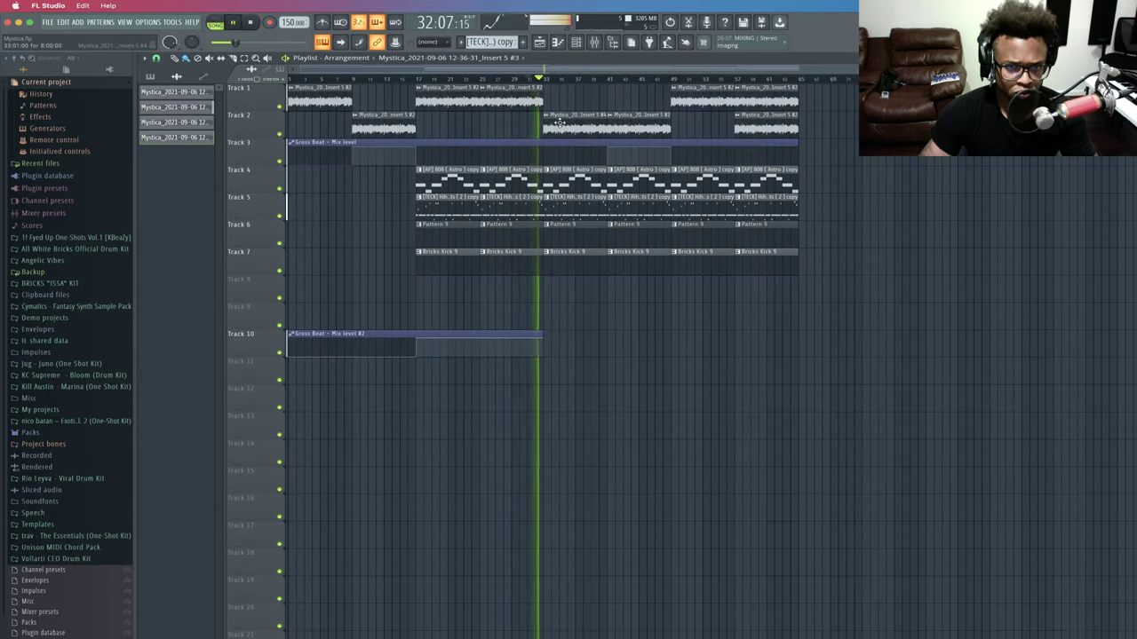
Paste the copied 54% pitch value into the Insert 5 #4 channel, and play the section back from bar 31.
{"action": "left_click", "coordinate": [576, 41]}
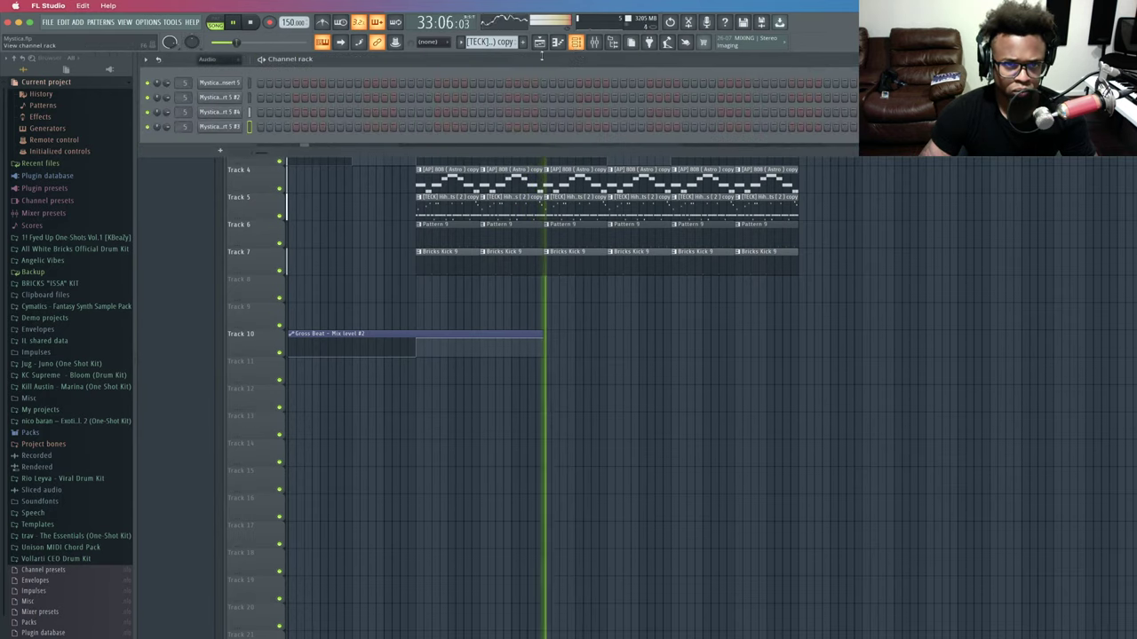
{"action": "left_click", "coordinate": [219, 111]}
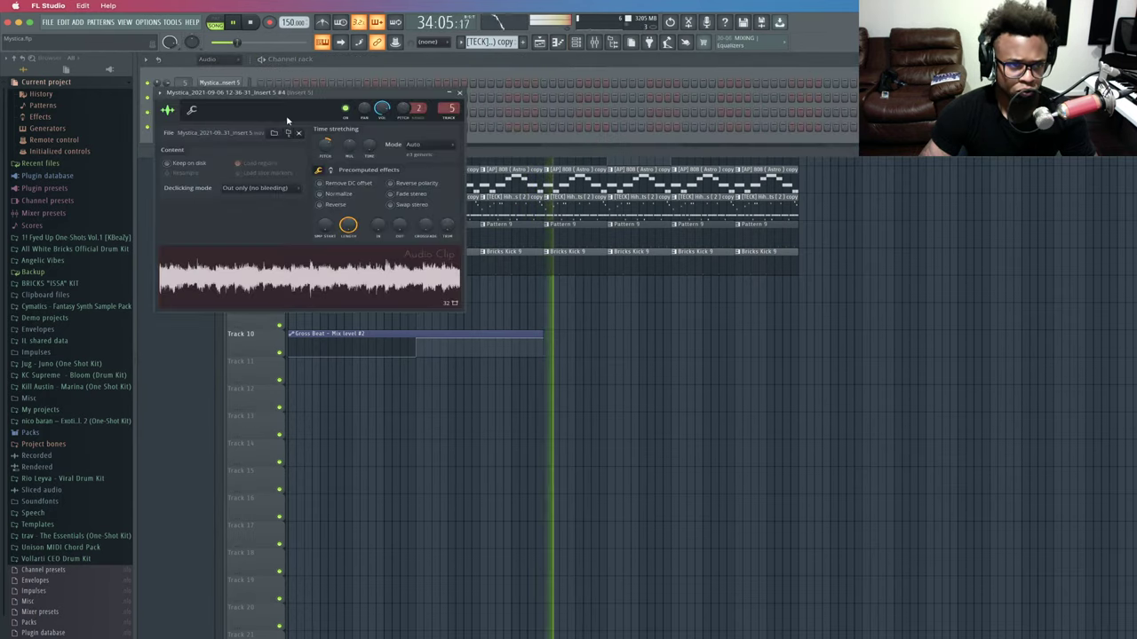
{"action": "right_click", "coordinate": [342, 153]}
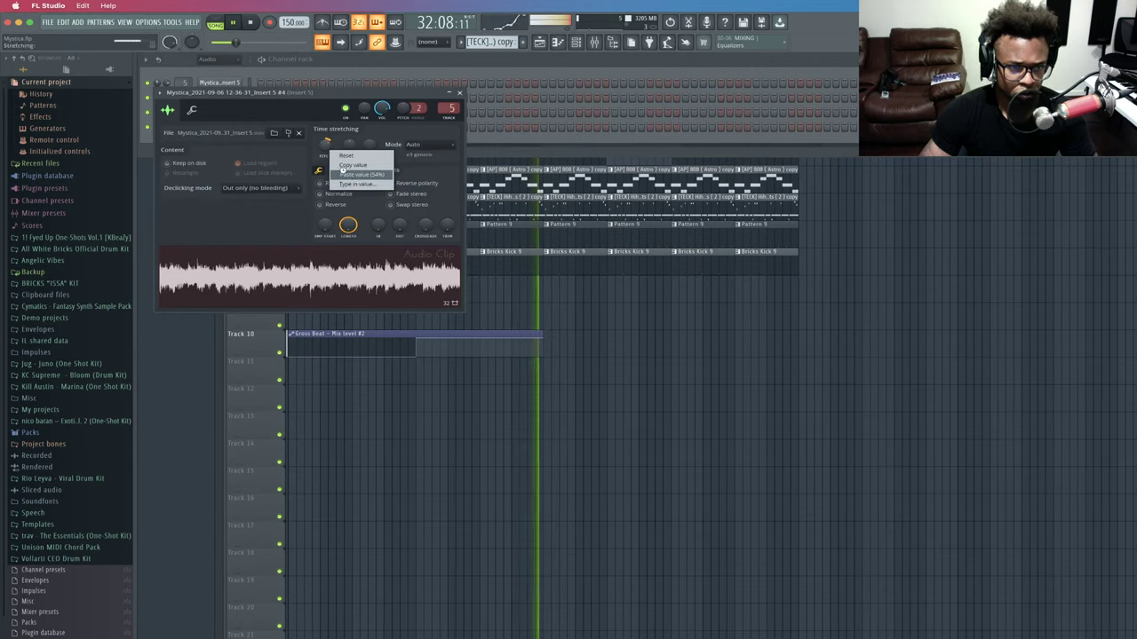
{"action": "left_click", "coordinate": [353, 175]}
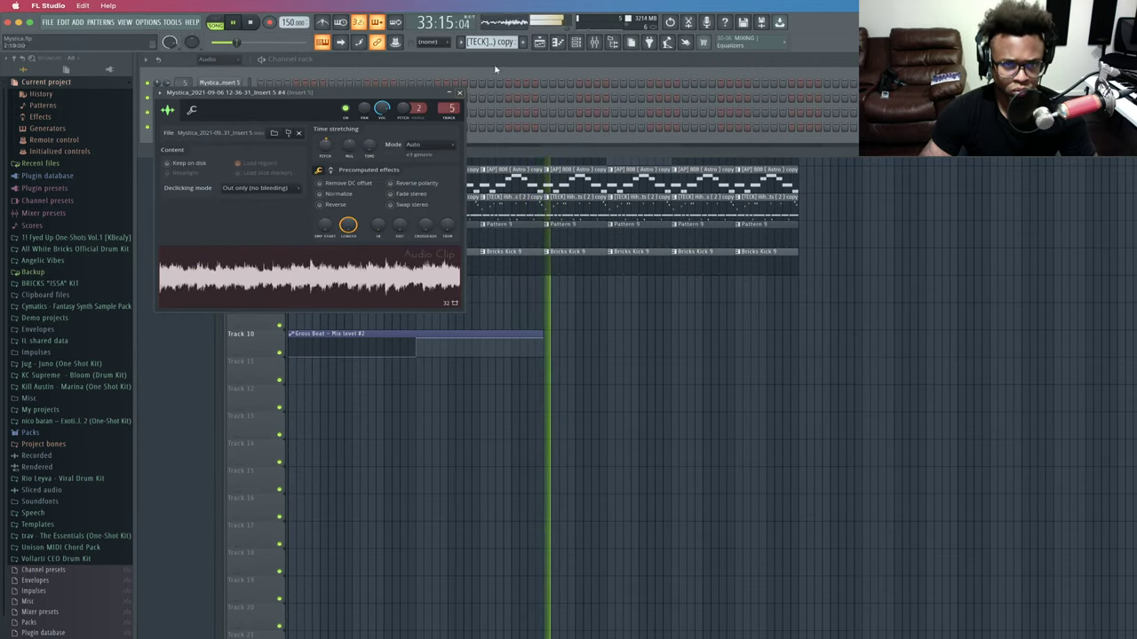
{"action": "left_click", "coordinate": [541, 43]}
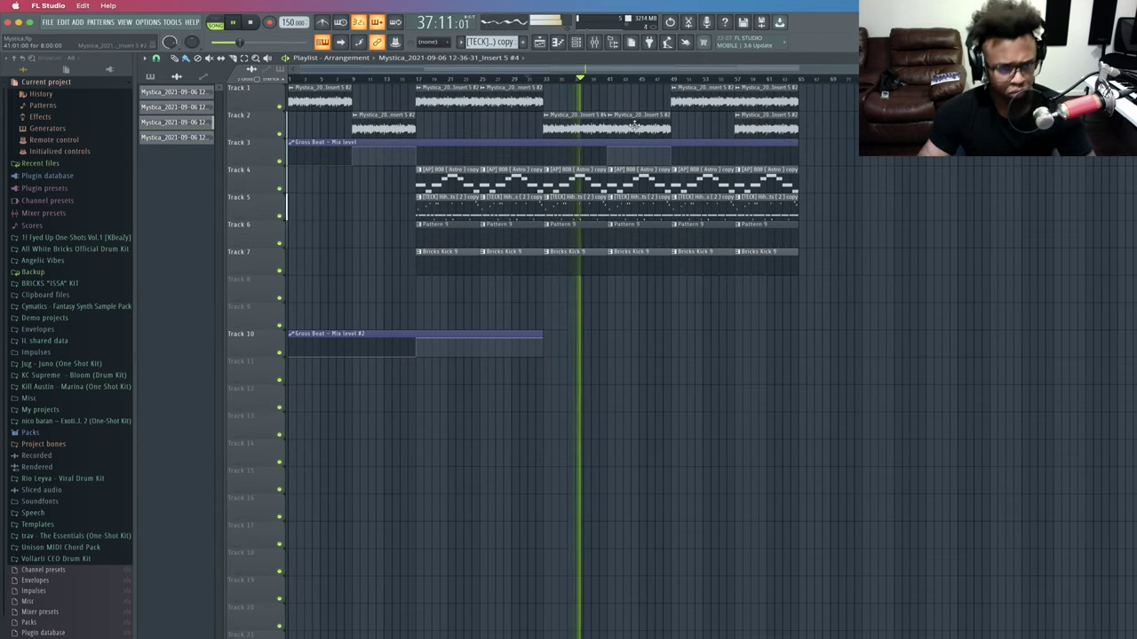
{"action": "key", "text": "space"}
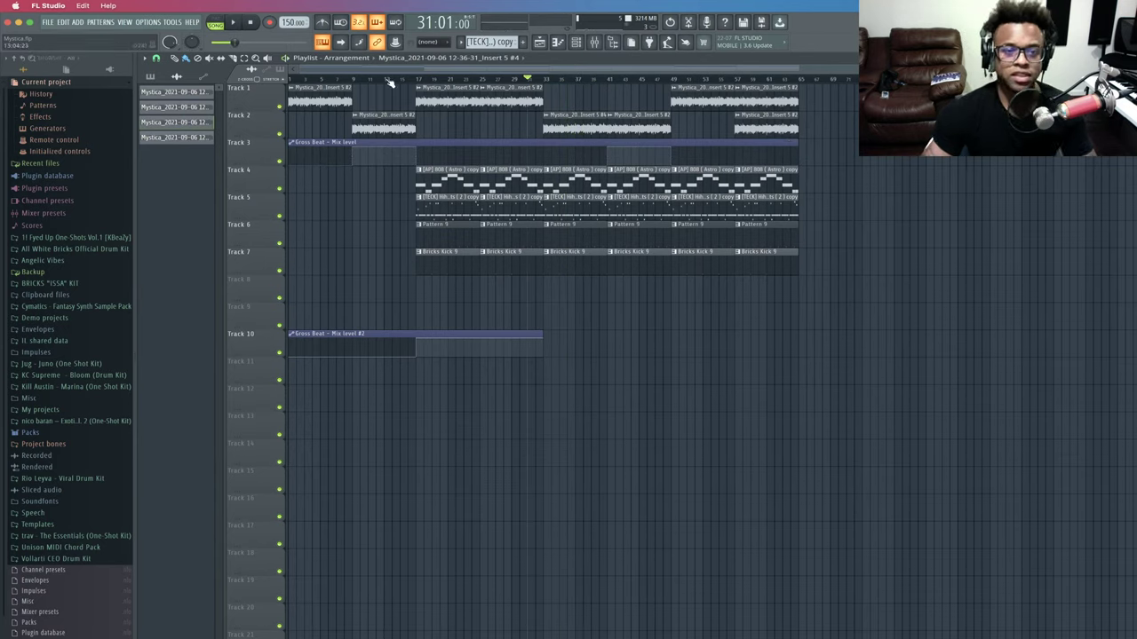
Paste the copied 54% pitch value into the Insert 5 #2 channel of the Track 2 melody clip at bar 9.
{"action": "key", "text": "space"}
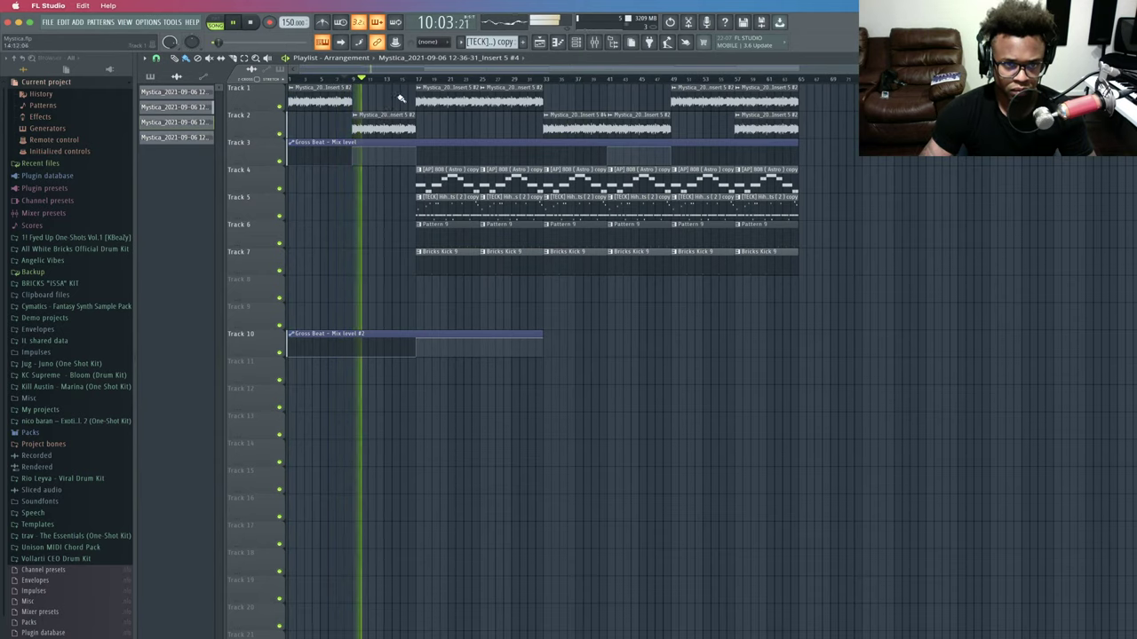
{"action": "double_click", "coordinate": [370, 113]}
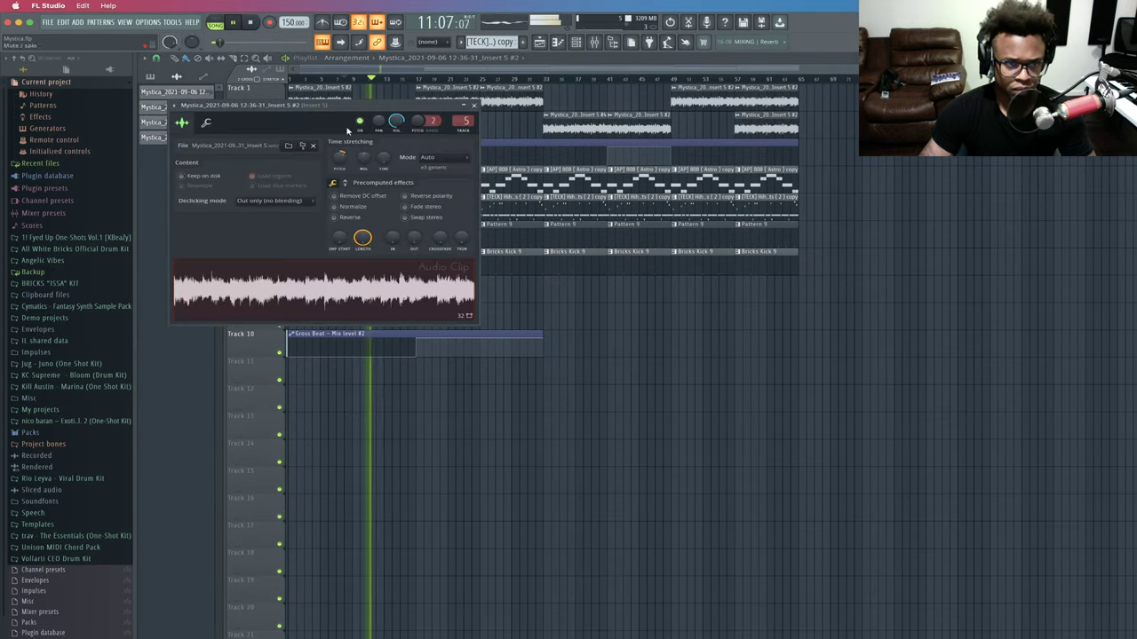
{"action": "right_click", "coordinate": [365, 163]}
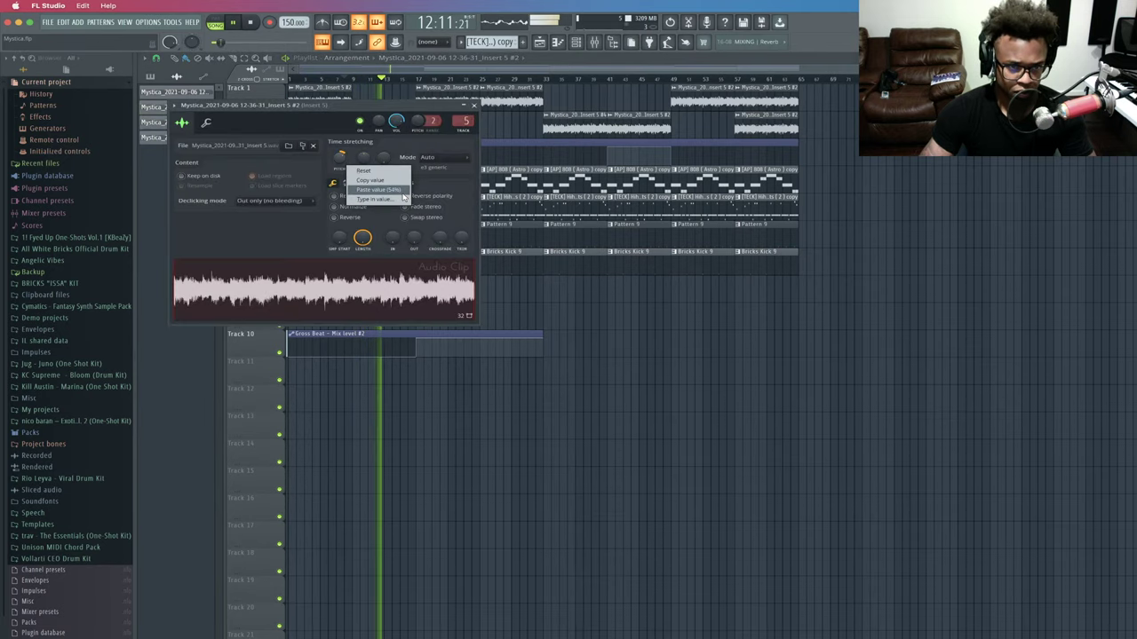
{"action": "left_click", "coordinate": [400, 191]}
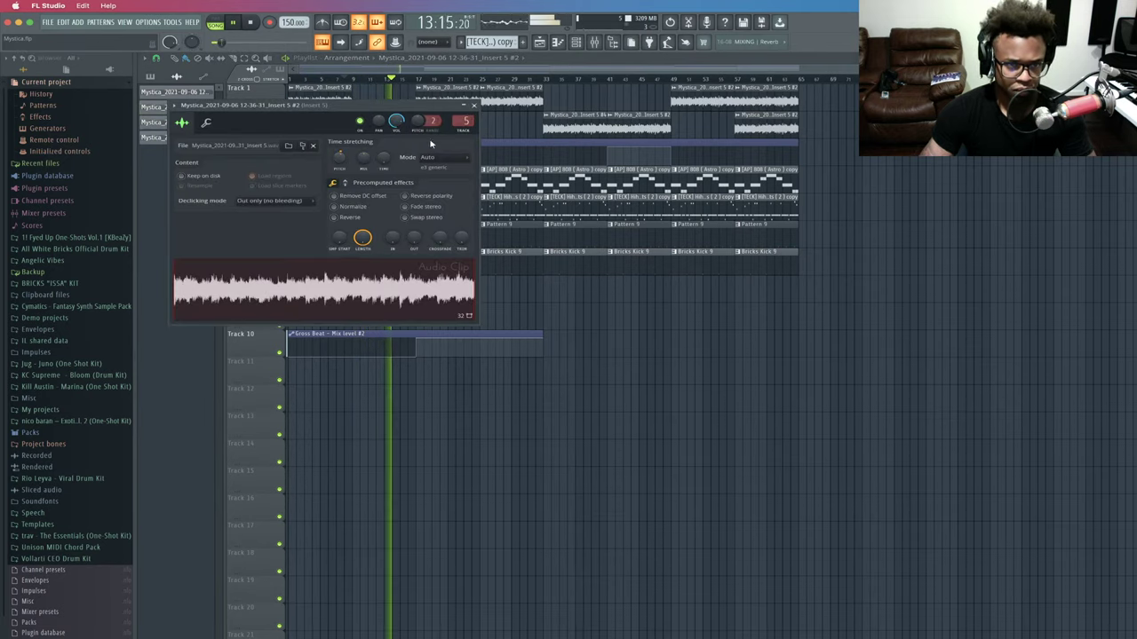
{"action": "left_click", "coordinate": [473, 105]}
Play the arrangement from bar 30 to hear the change into the Track 2 melody clips at bar 33.
{"action": "key", "text": "space"}
{"action": "left_click", "coordinate": [528, 81]}
{"action": "key", "text": "space"}
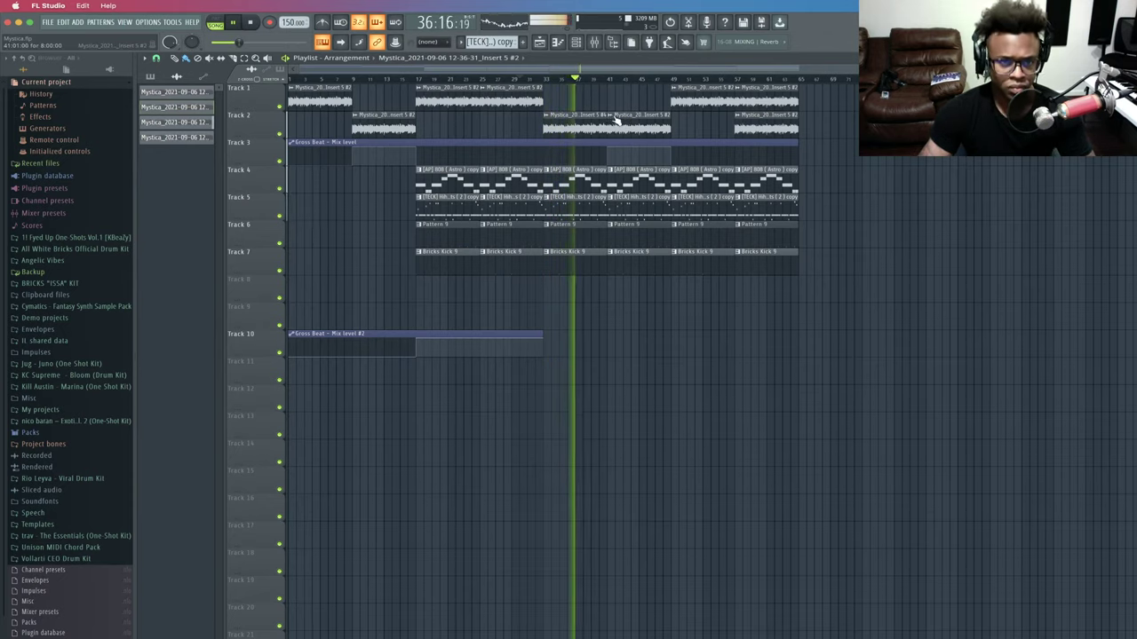
{"action": "key", "text": "space"}
Raise the time-stretching pitch of the Insert 5 #4 melody channel, and play the arrangement briefly from bar 30.
{"action": "double_click", "coordinate": [590, 124]}
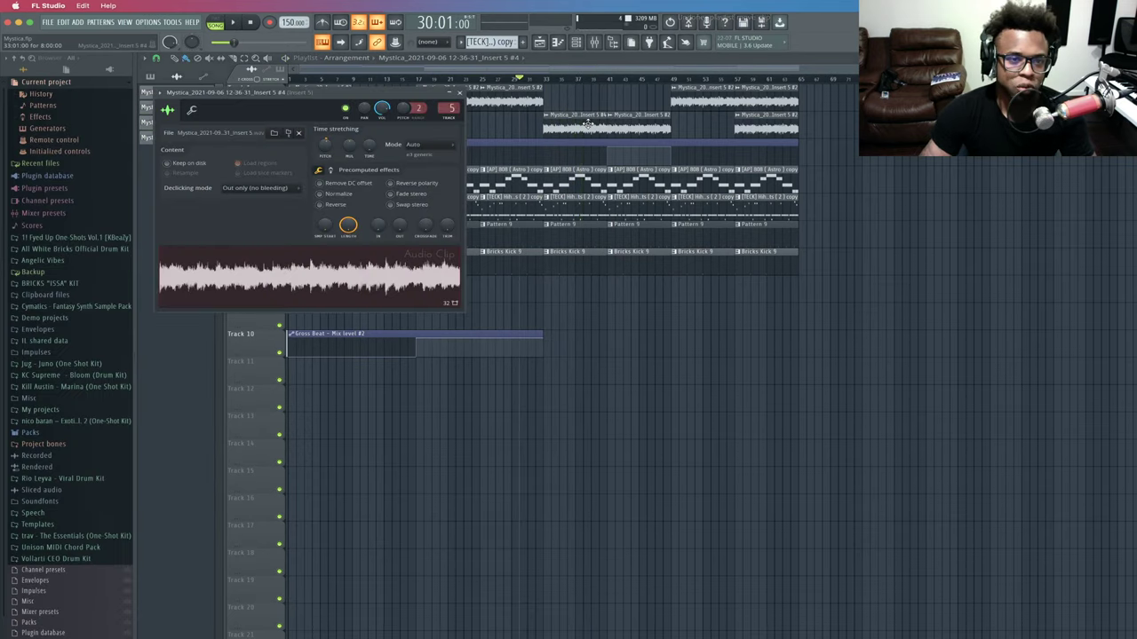
{"action": "left_click_drag", "start_coordinate": [322, 149], "coordinate": [362, 147]}
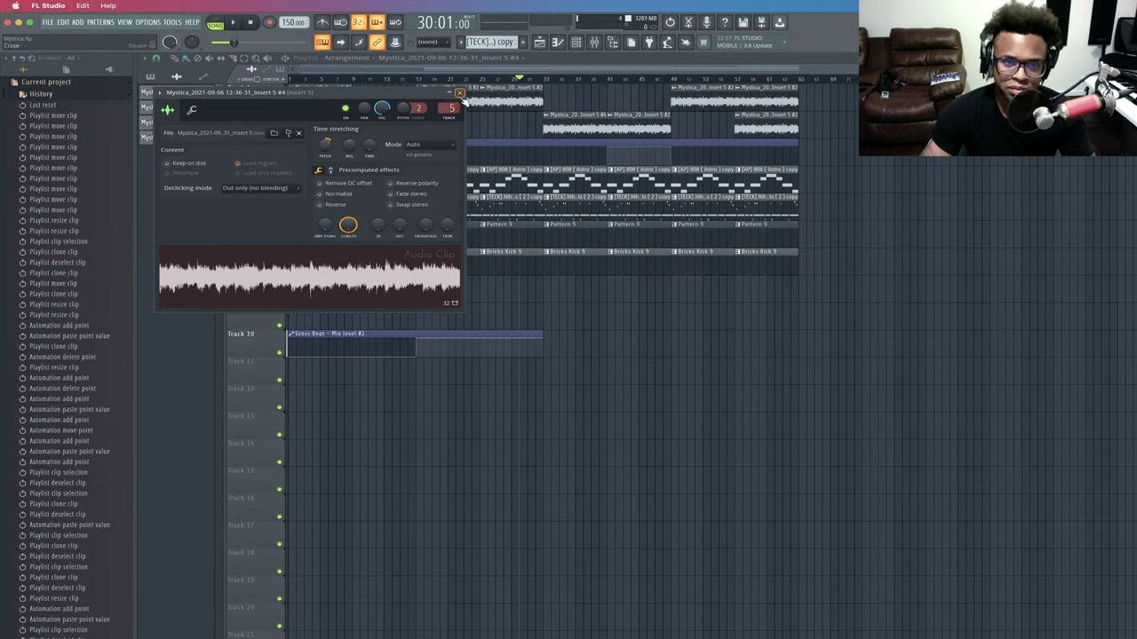
{"action": "left_click", "coordinate": [460, 92]}
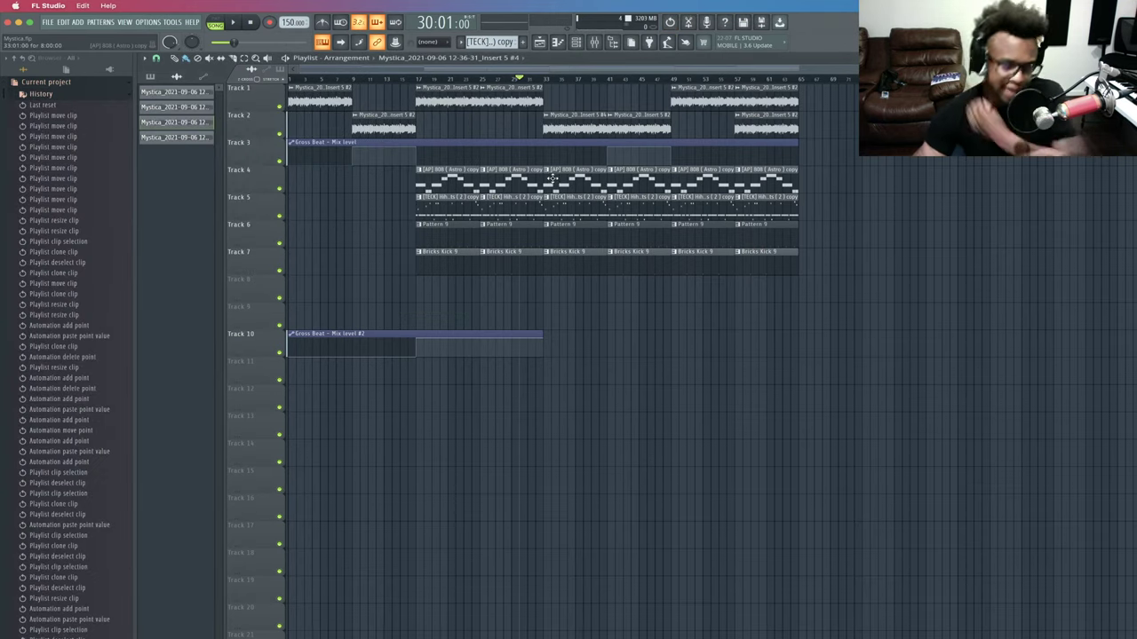
{"action": "key", "text": "space"}
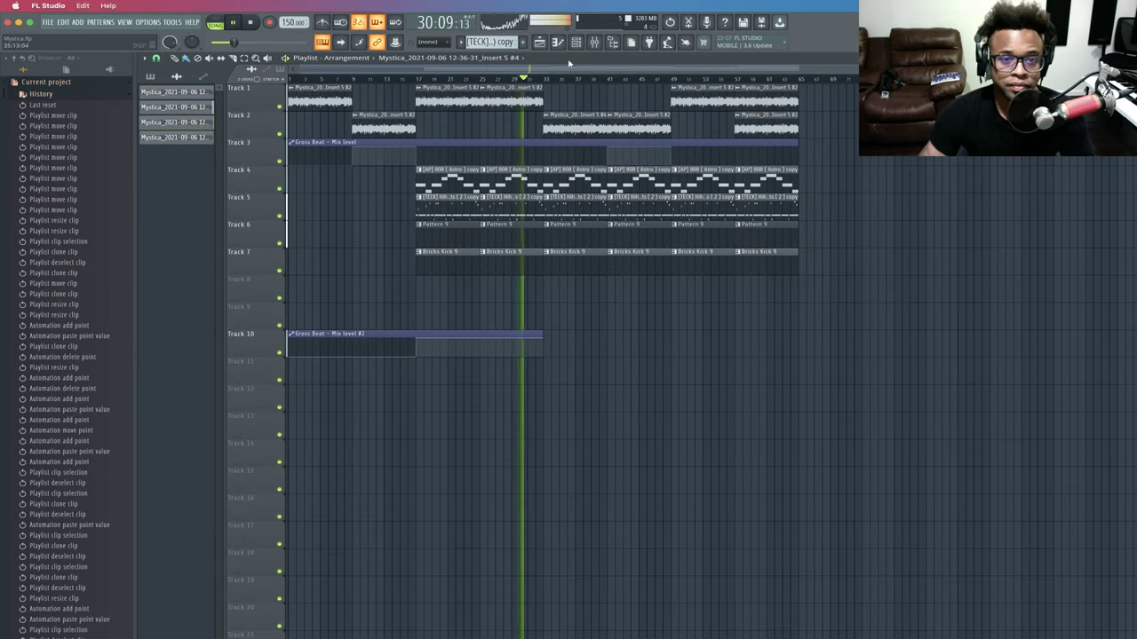
{"action": "key", "text": "space"}
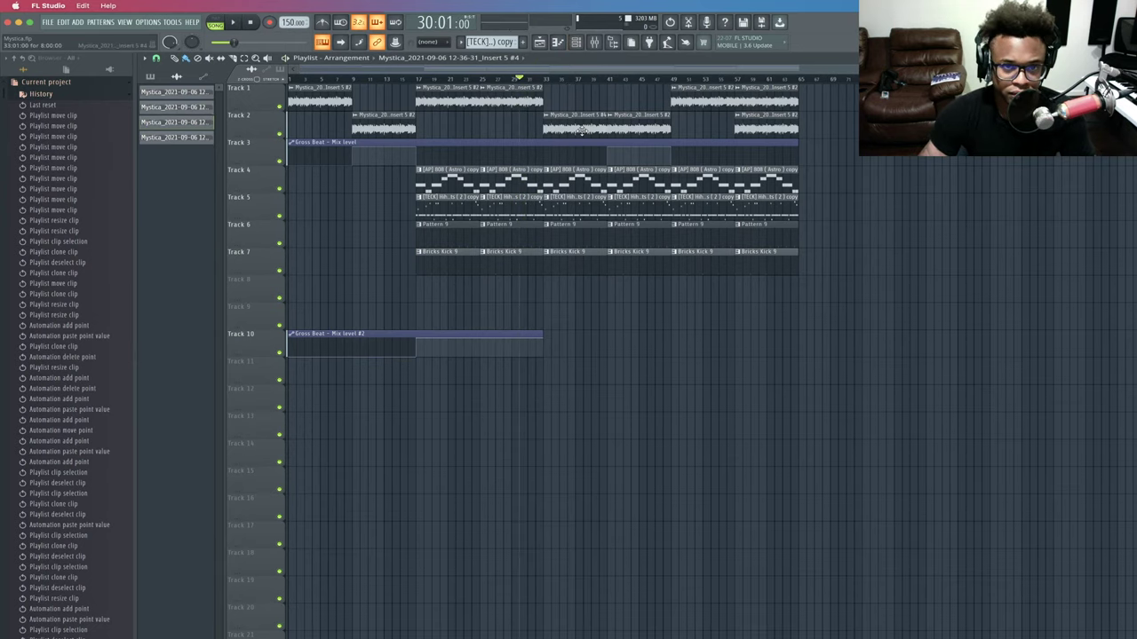
Open the Insert 5 #4 channel settings, the mixer and the channel rack while playing the arrangement from bar 33.
{"action": "double_click", "coordinate": [533, 102]}
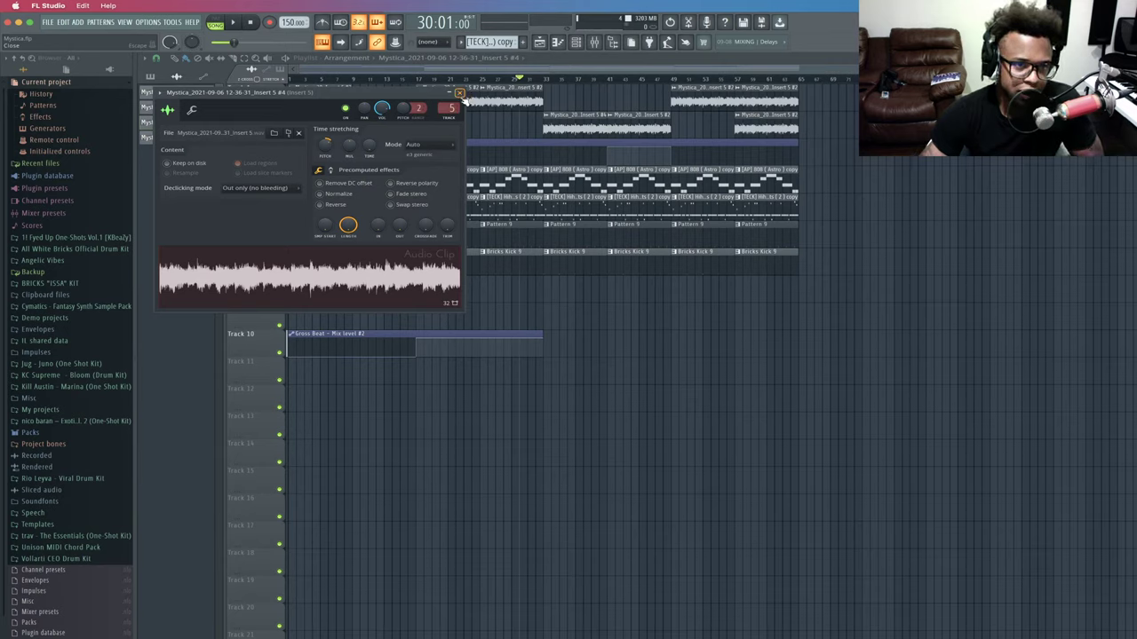
{"action": "left_click", "coordinate": [460, 92]}
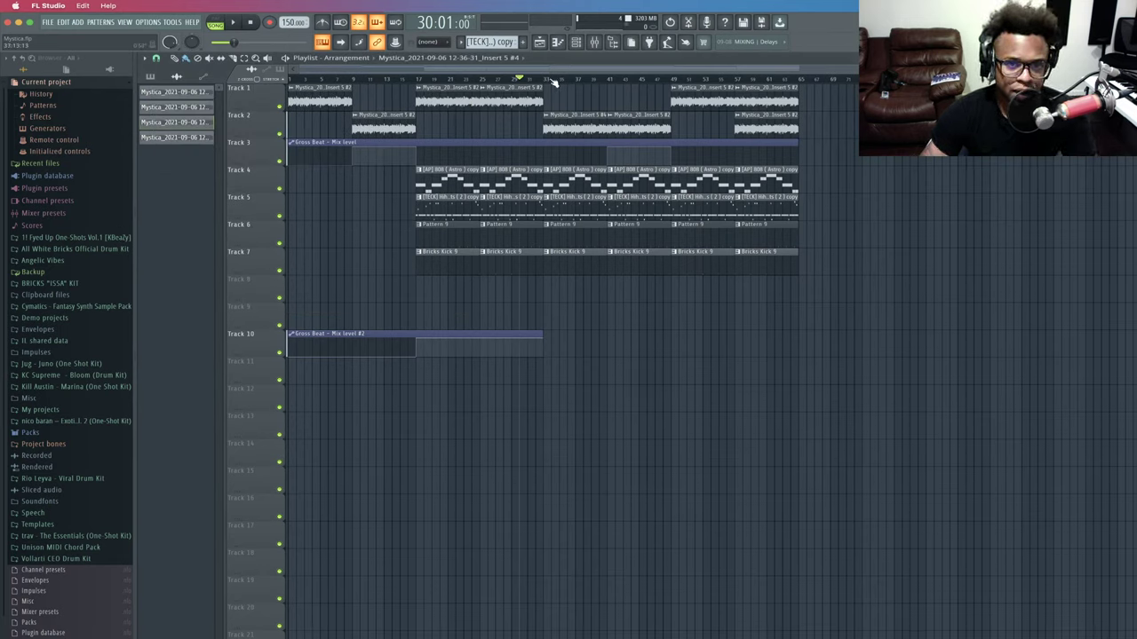
{"action": "double_click", "coordinate": [567, 119]}
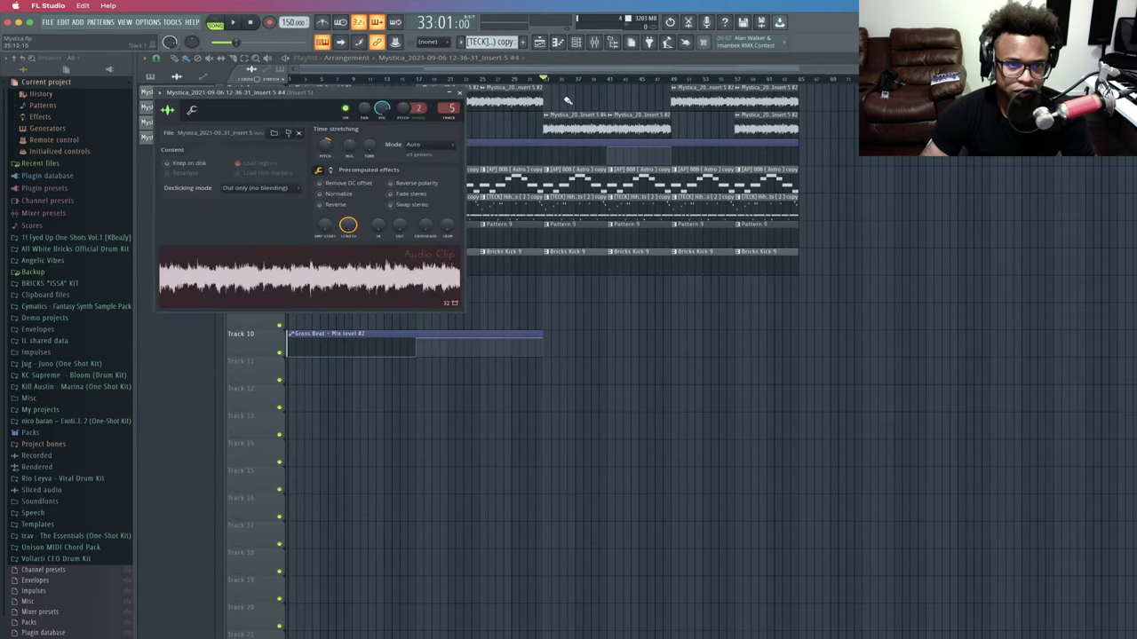
{"action": "left_click", "coordinate": [595, 44]}
{"action": "key", "text": "space"}
{"action": "left_click", "coordinate": [580, 46]}
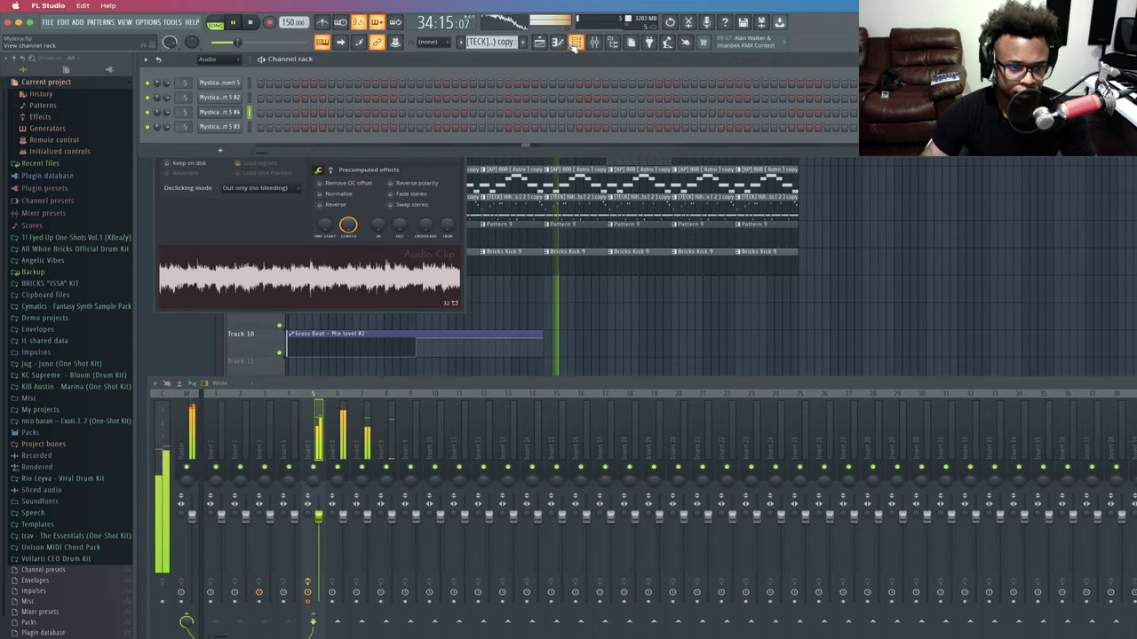
Check the unsorted channels' mixer routing, return the channel rack to the Audio group, and route the Insert 5 #3 channel to mixer track 10.
{"action": "left_click", "coordinate": [206, 59]}
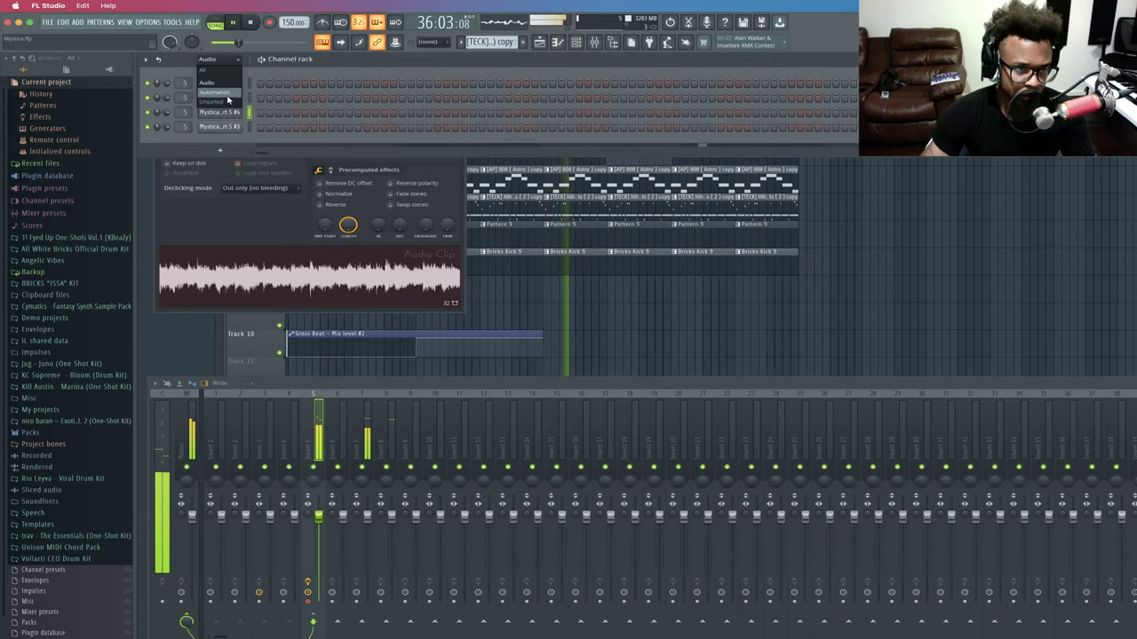
{"action": "left_click", "coordinate": [225, 100]}
{"action": "left_click_drag", "start_coordinate": [188, 200], "coordinate": [187, 169]}
{"action": "left_click", "coordinate": [213, 59]}
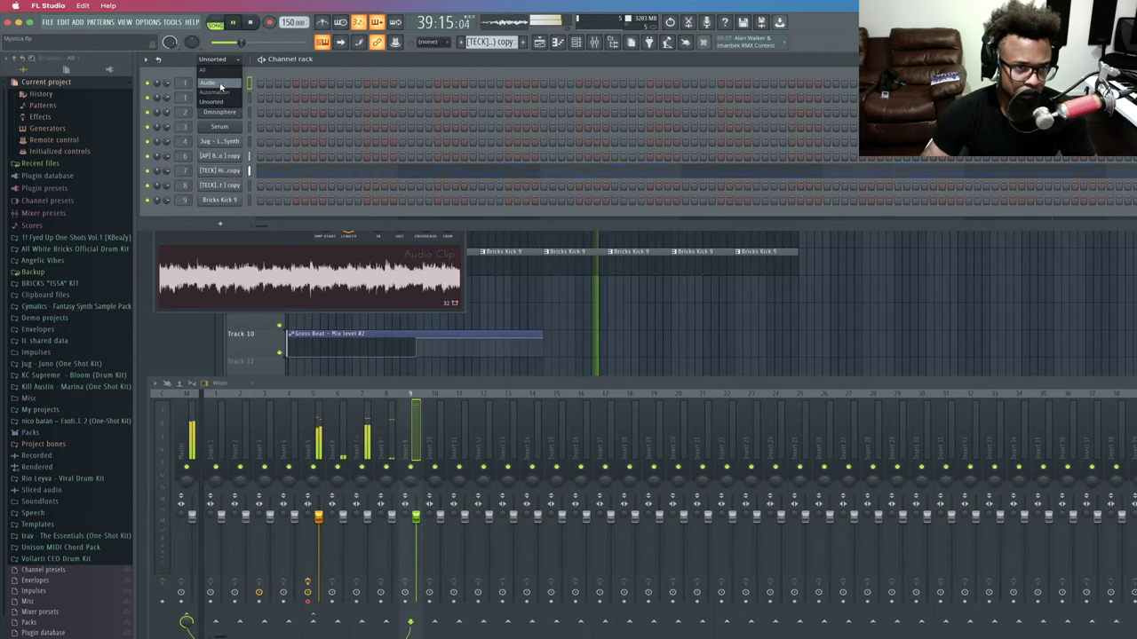
{"action": "left_click", "coordinate": [220, 84]}
{"action": "left_click_drag", "start_coordinate": [182, 127], "coordinate": [183, 130]}
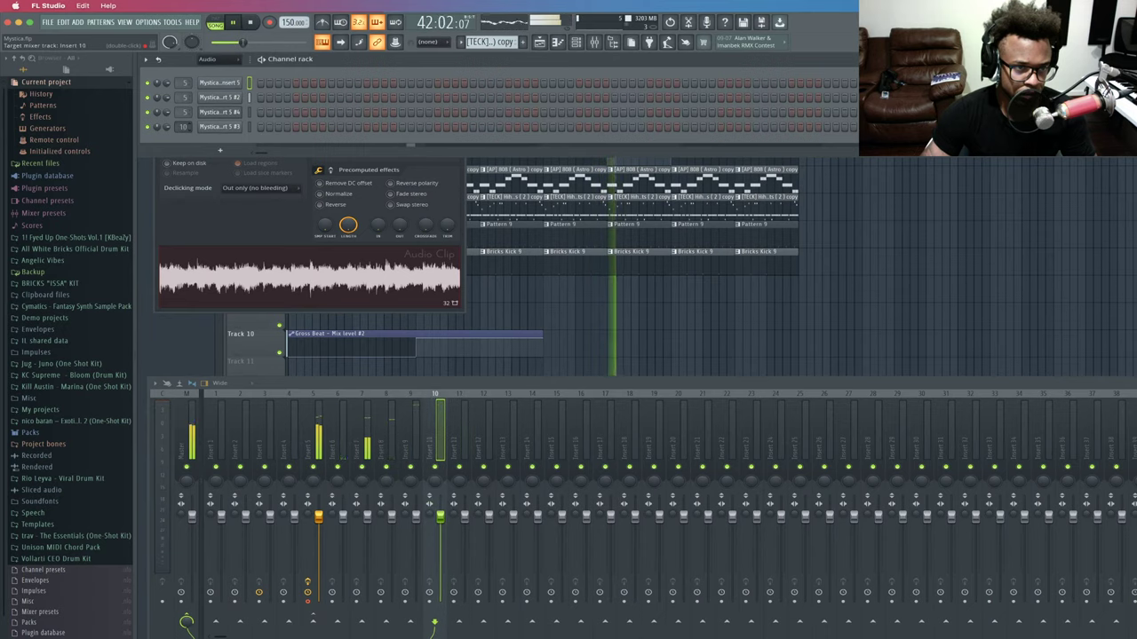
Route the Insert 5 #4 melody channel to mixer track 10 and close its channel settings.
{"action": "left_click", "coordinate": [281, 205]}
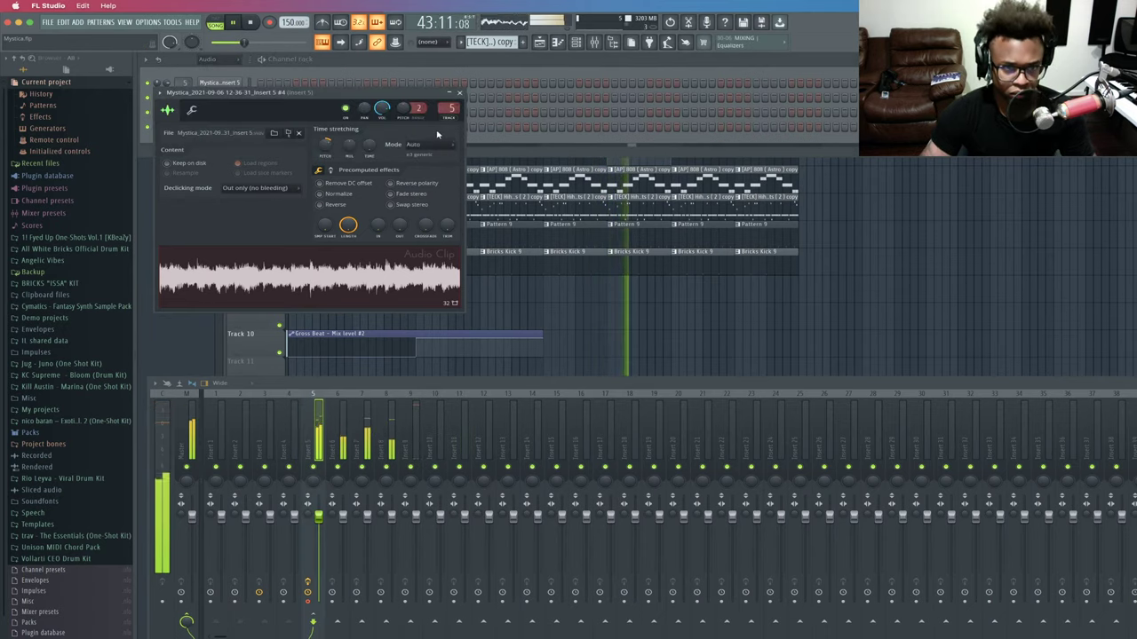
{"action": "left_click", "coordinate": [459, 93]}
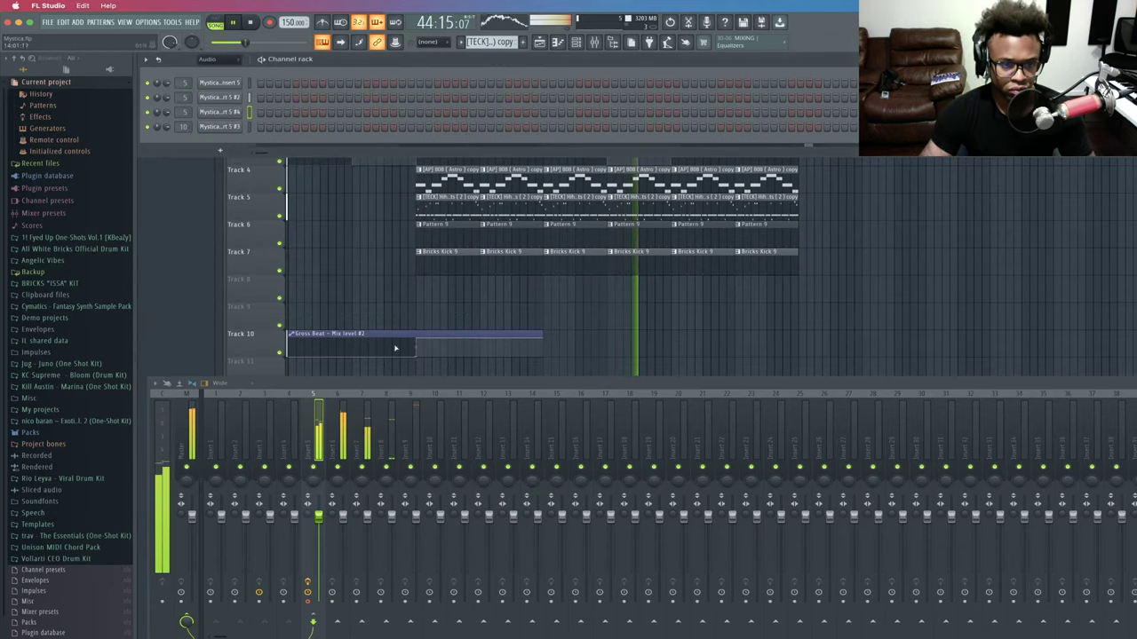
{"action": "left_click", "coordinate": [539, 42]}
{"action": "left_click", "coordinate": [478, 130]}
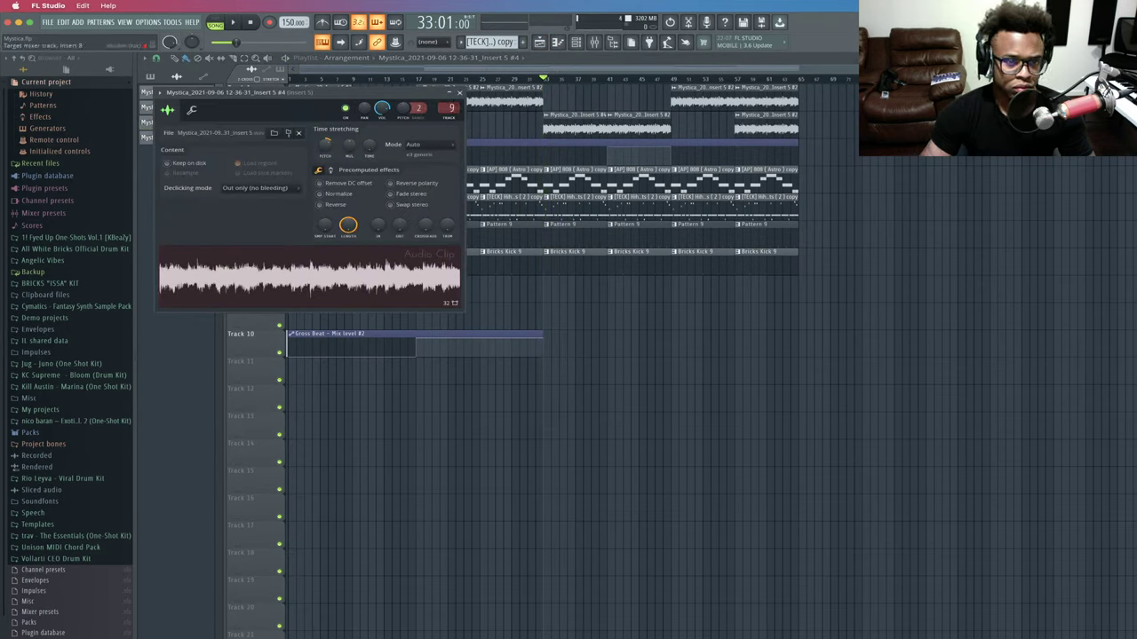
{"action": "left_click", "coordinate": [459, 93]}
Try the Insert 5 #4 channel on mixer track 5 again, comparing the sound from bar 33 with the mixer open.
{"action": "left_click", "coordinate": [575, 43]}
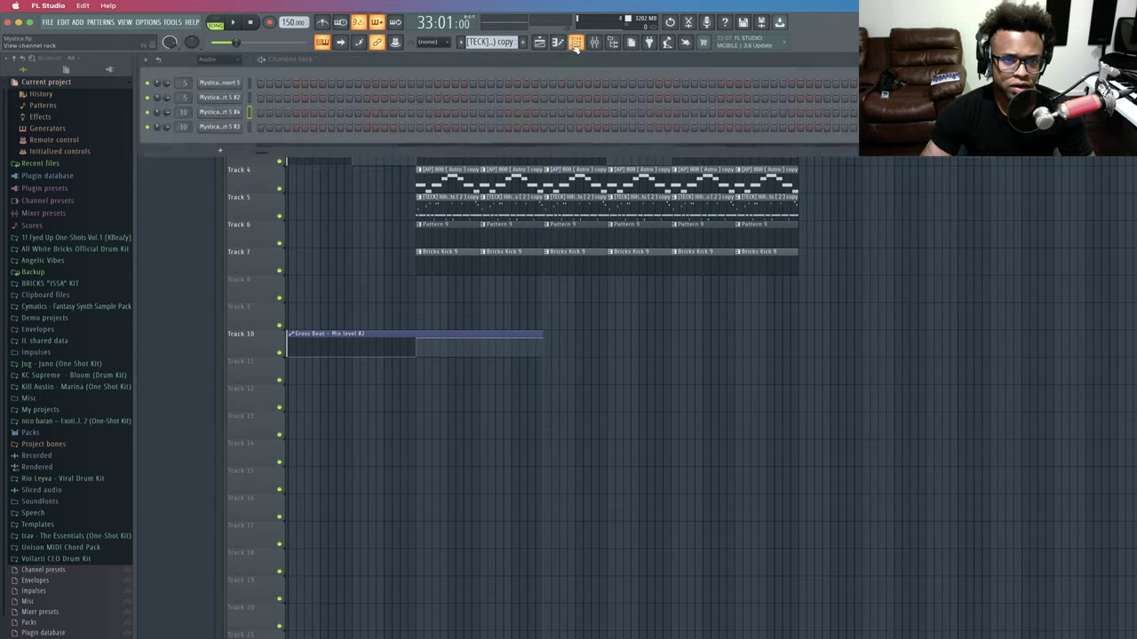
{"action": "key", "text": "space"}
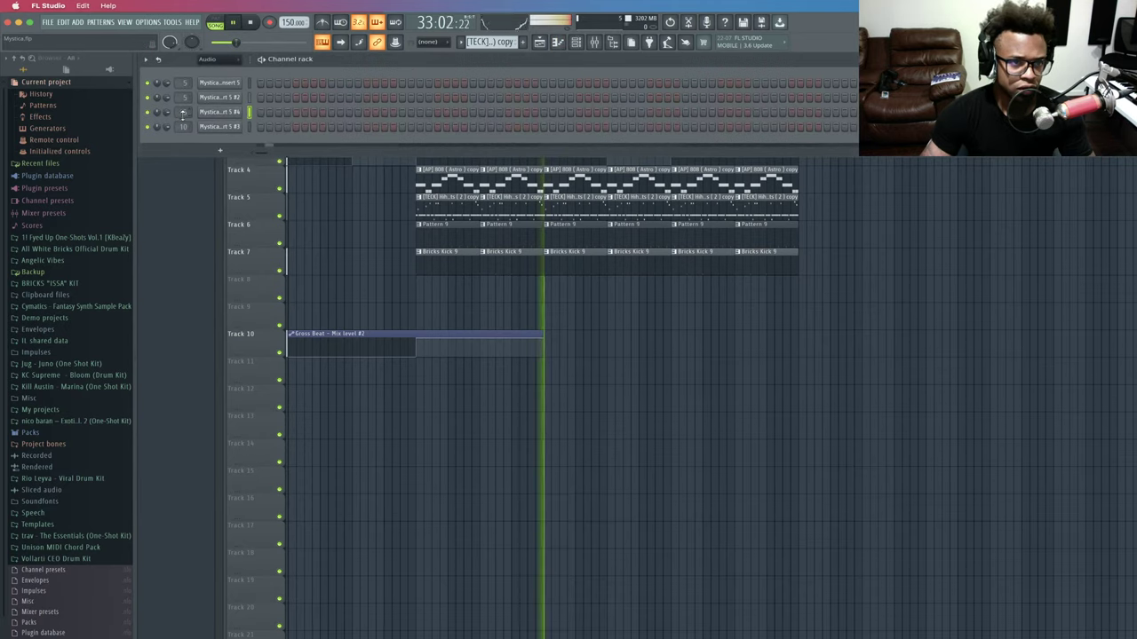
{"action": "left_click", "coordinate": [594, 43]}
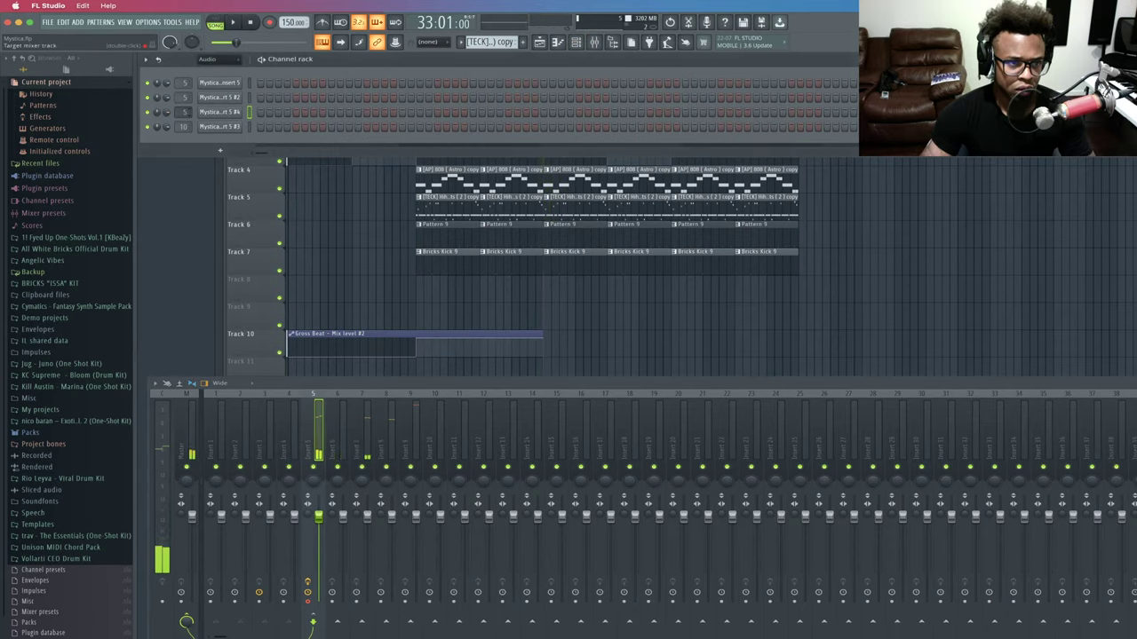
{"action": "scroll", "coordinate": [181, 113], "scroll_direction": "up", "scroll_amount": 3}
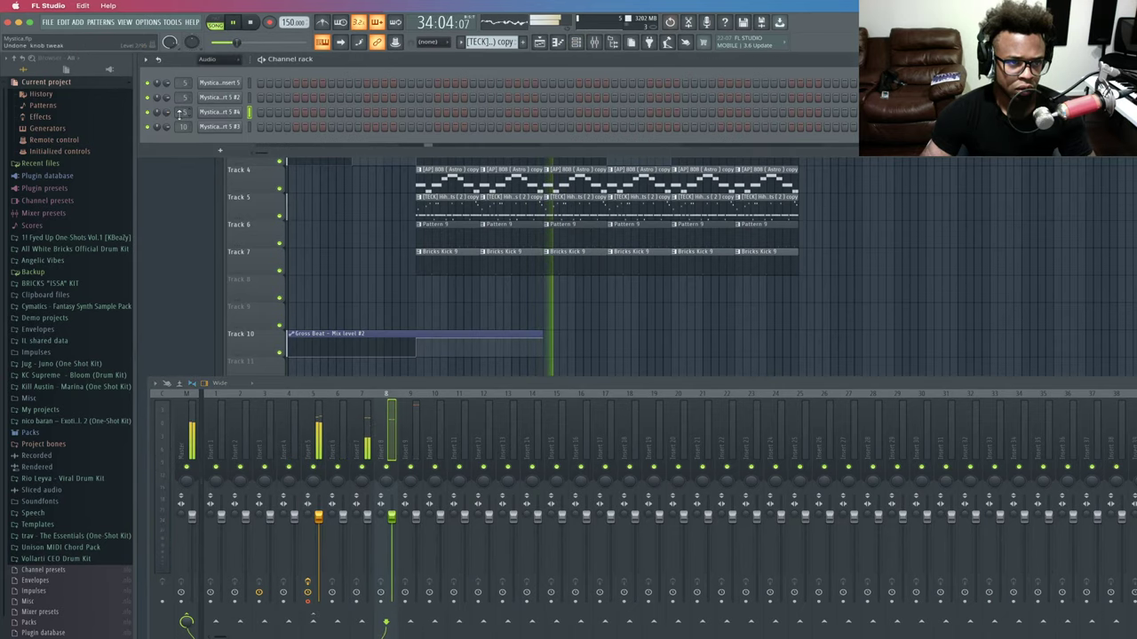
{"action": "left_click", "coordinate": [193, 169]}
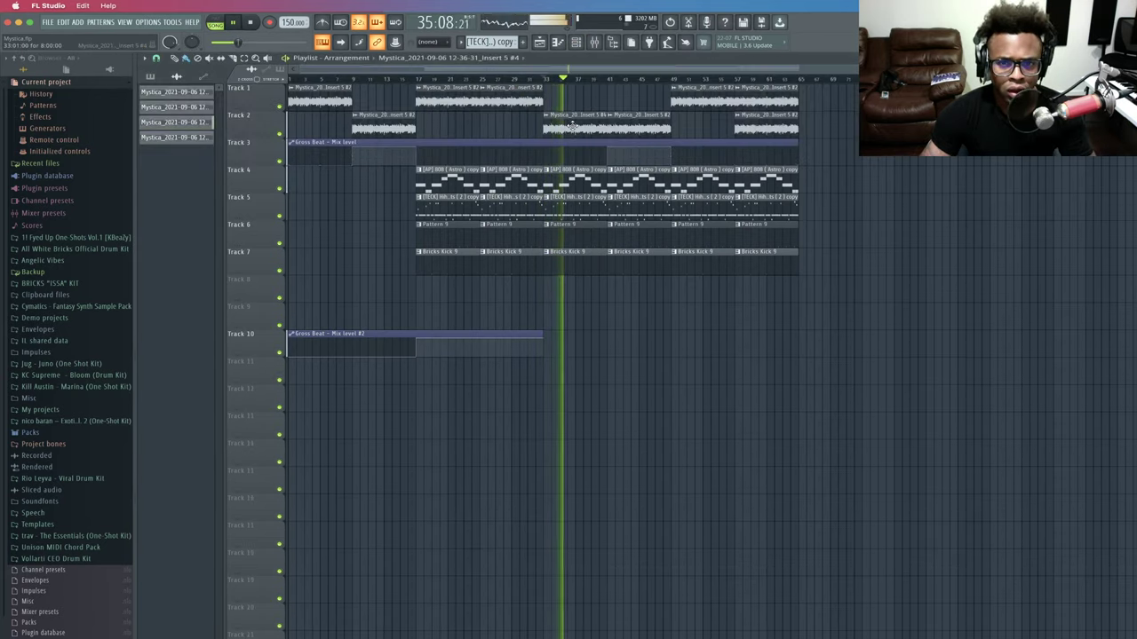
Set the Insert 5 #4 channel's mixer track to 10, and copy the Insert 5 mixer track state onto Insert 10.
{"action": "double_click", "coordinate": [573, 126]}
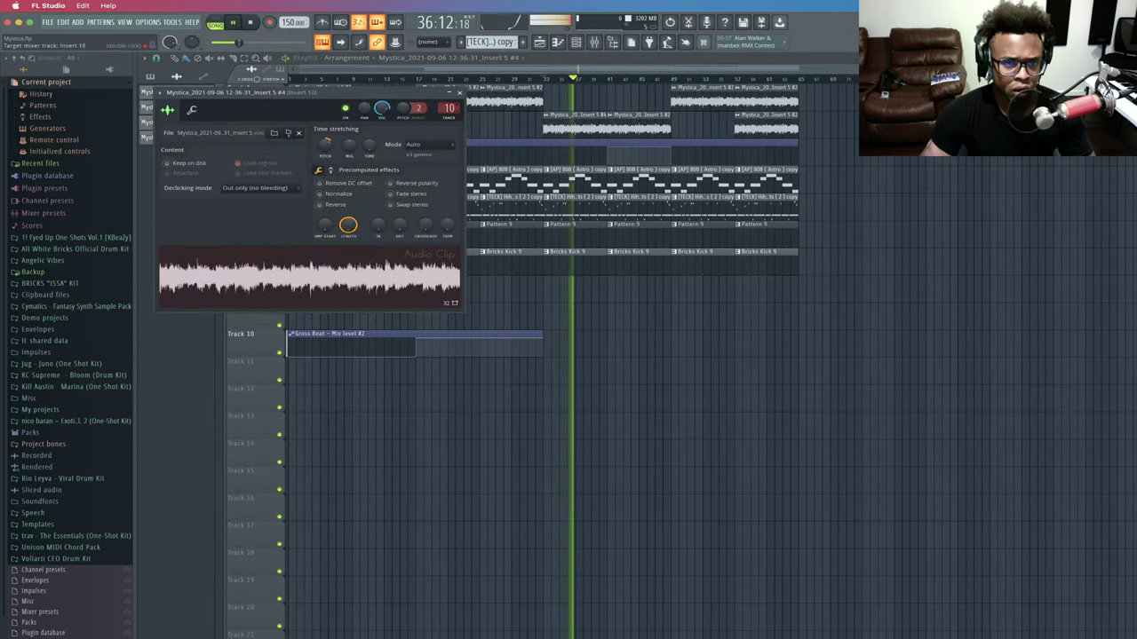
{"action": "left_click", "coordinate": [594, 42]}
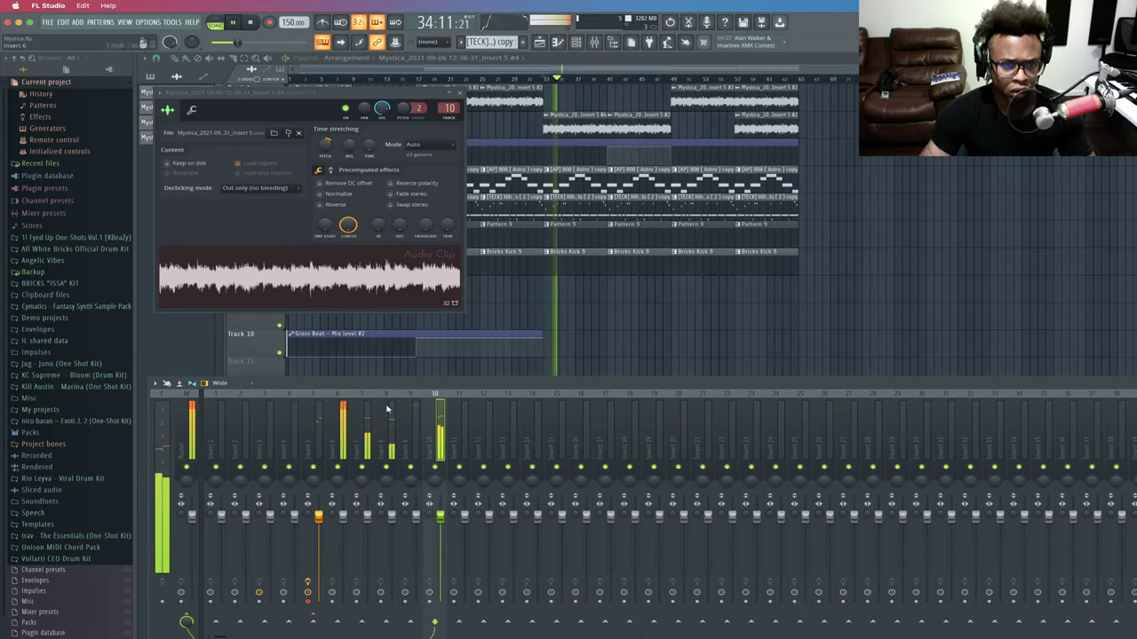
{"action": "left_click", "coordinate": [317, 433]}
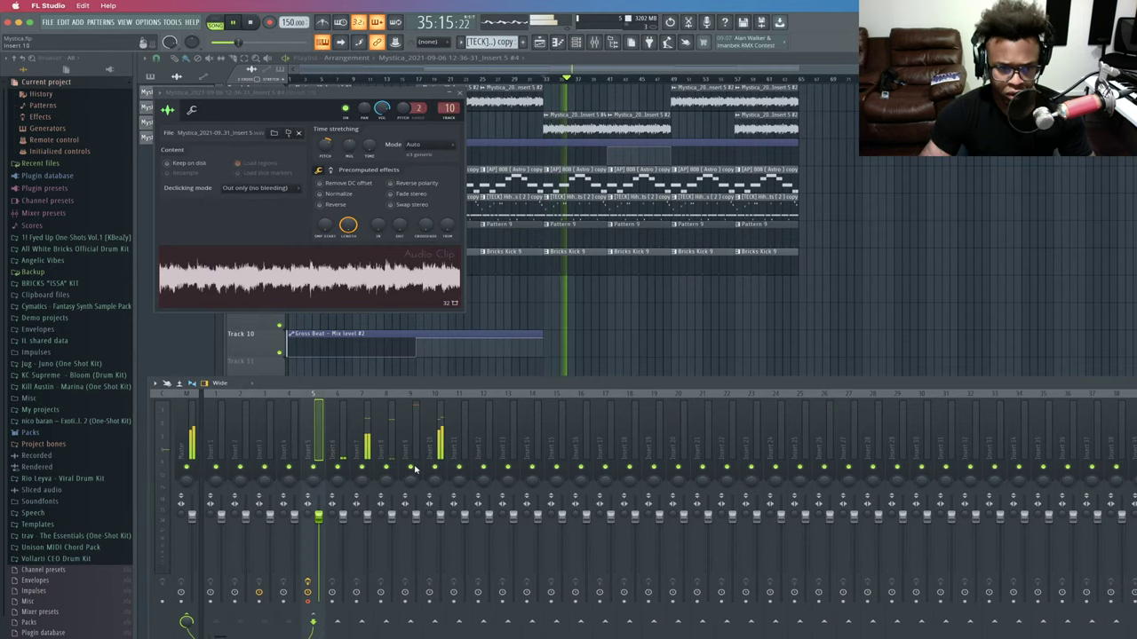
{"action": "right_click", "coordinate": [321, 442]}
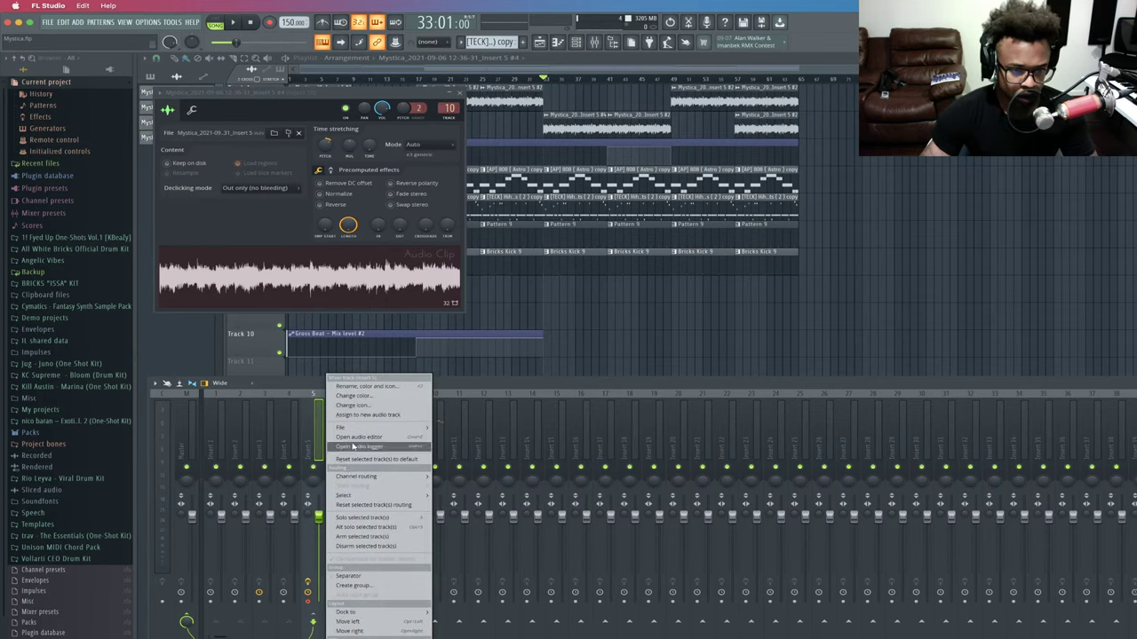
{"action": "mouse_move", "coordinate": [355, 428]}
{"action": "left_click_drag", "start_coordinate": [527, 440], "coordinate": [435, 442]}
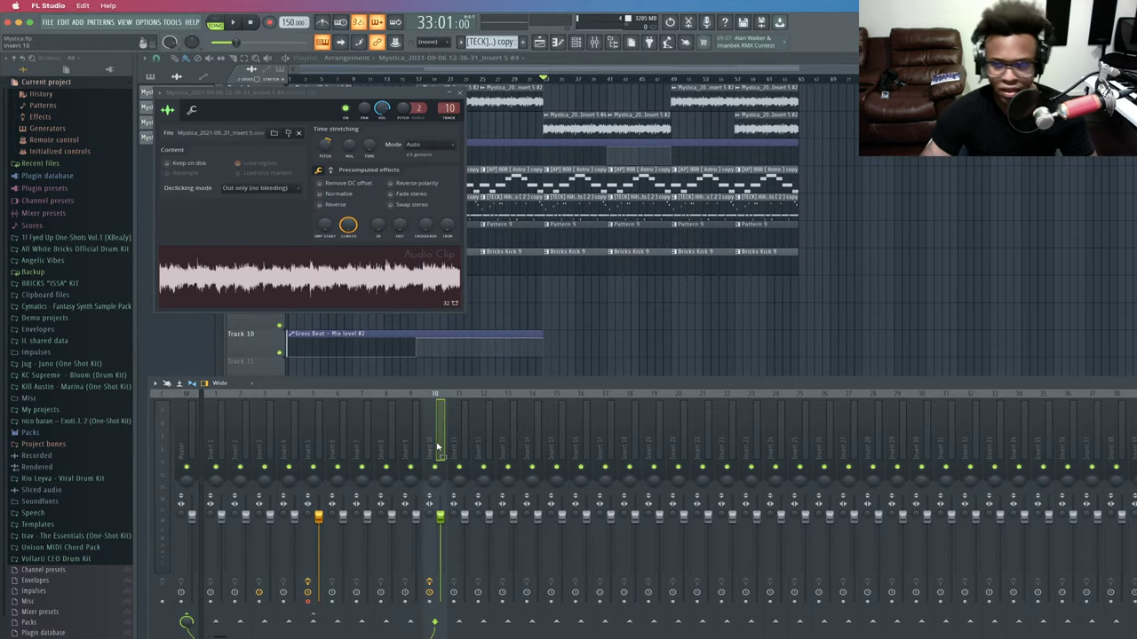
{"action": "key", "text": "space"}
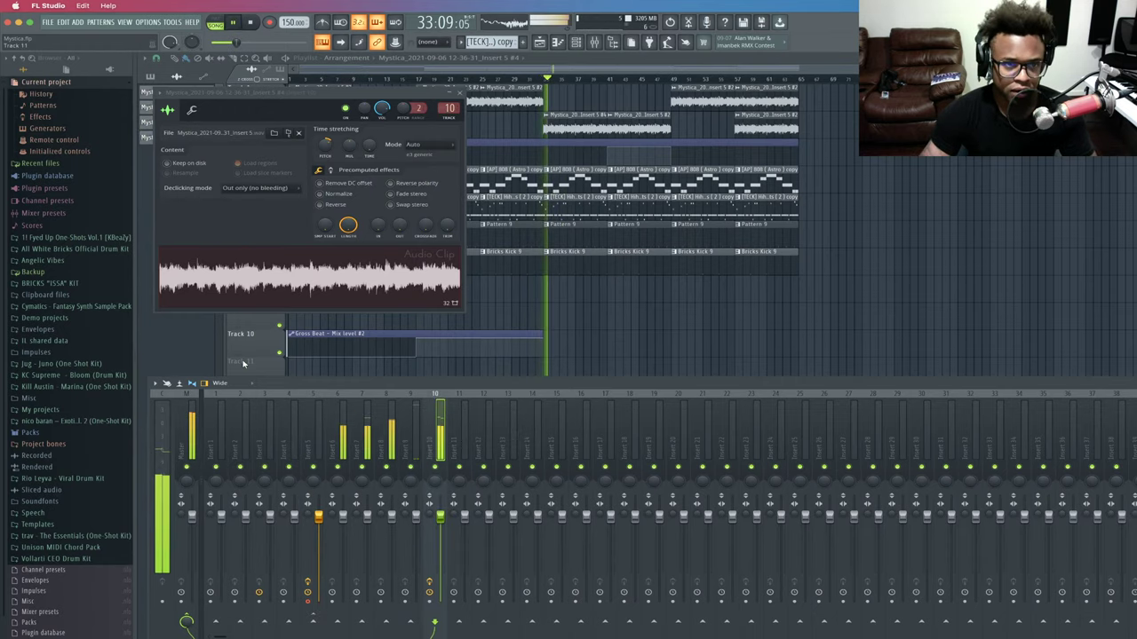
{"action": "key", "text": "F12"}
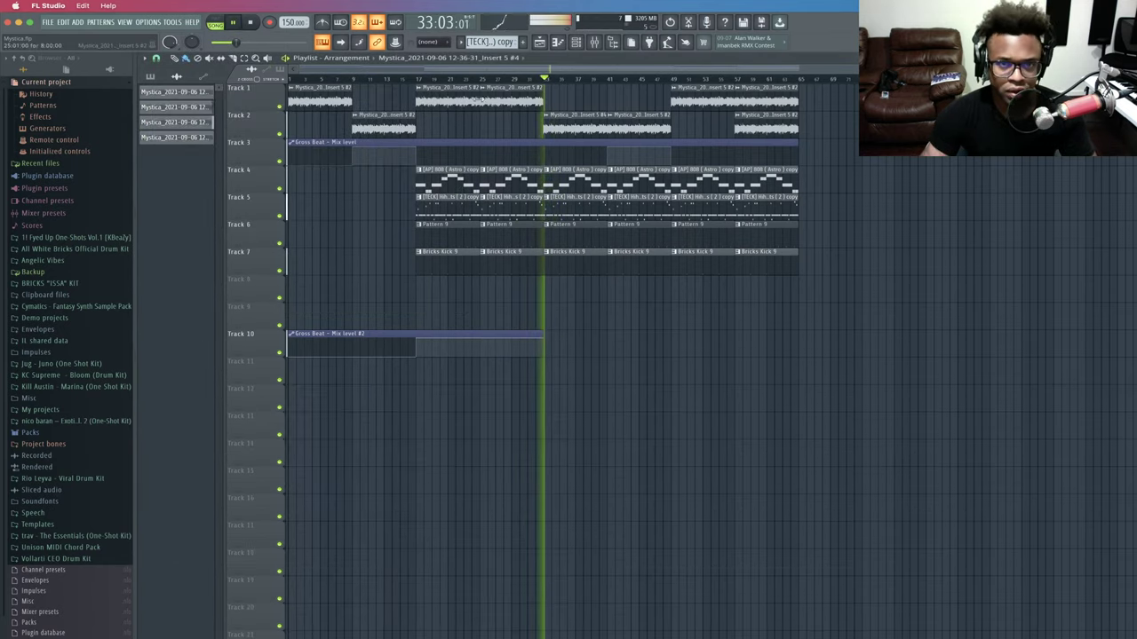
Save the project as Mystica.flp, replacing the existing file, and resume playback from bar 33.
{"action": "key", "text": "space"}
{"action": "left_click", "coordinate": [46, 22]}
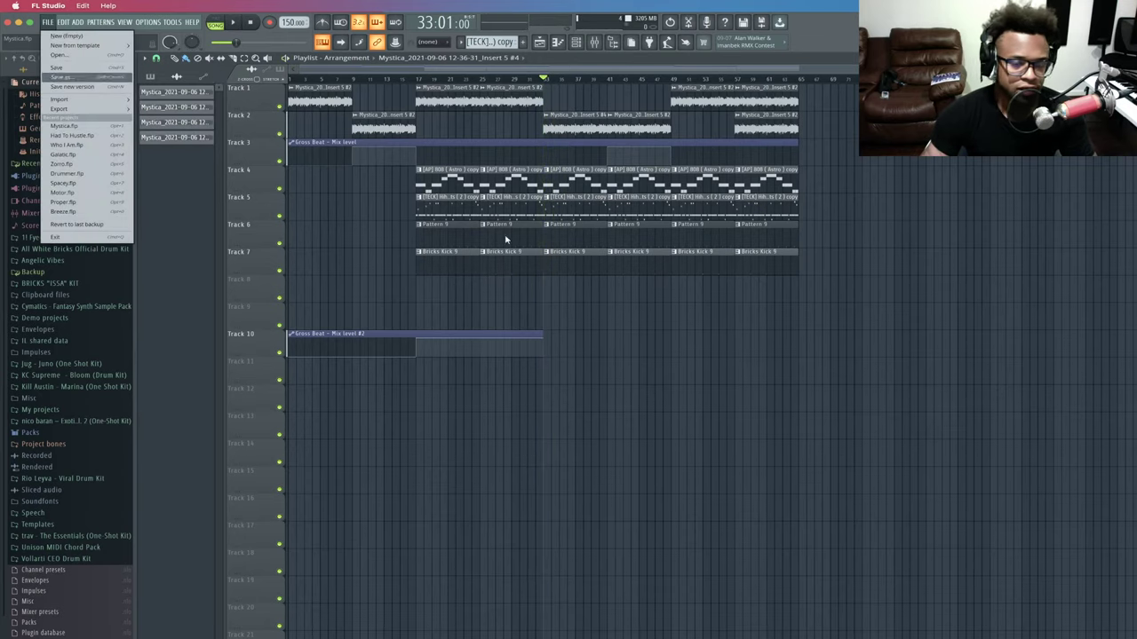
{"action": "key", "text": "Return"}
{"action": "left_click", "coordinate": [906, 374]}
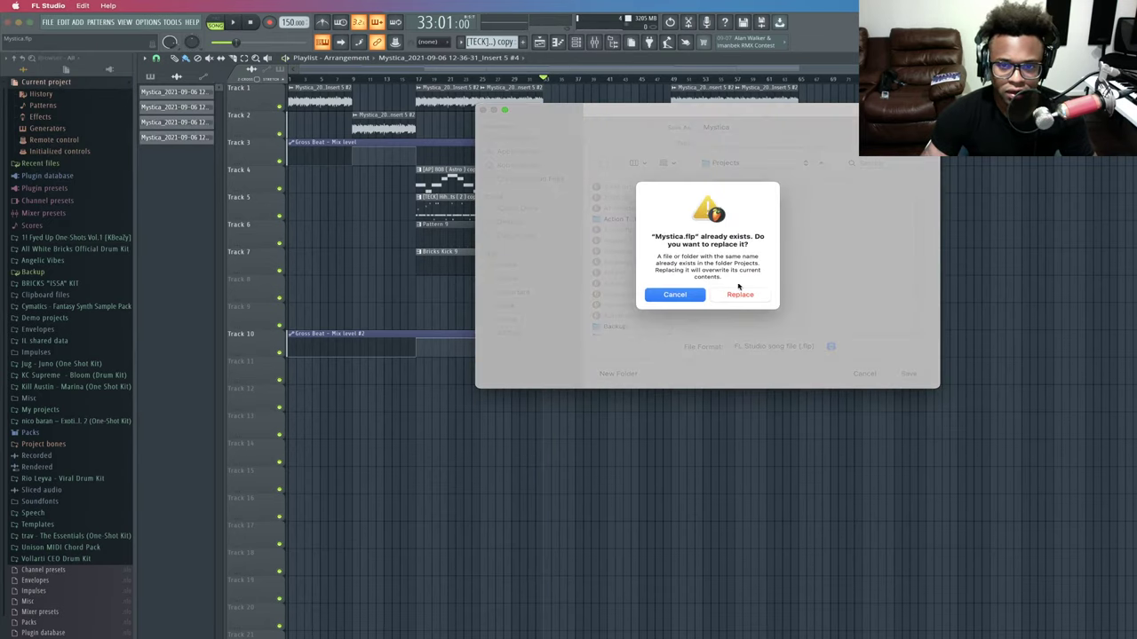
{"action": "left_click", "coordinate": [741, 299]}
{"action": "key", "text": "space"}
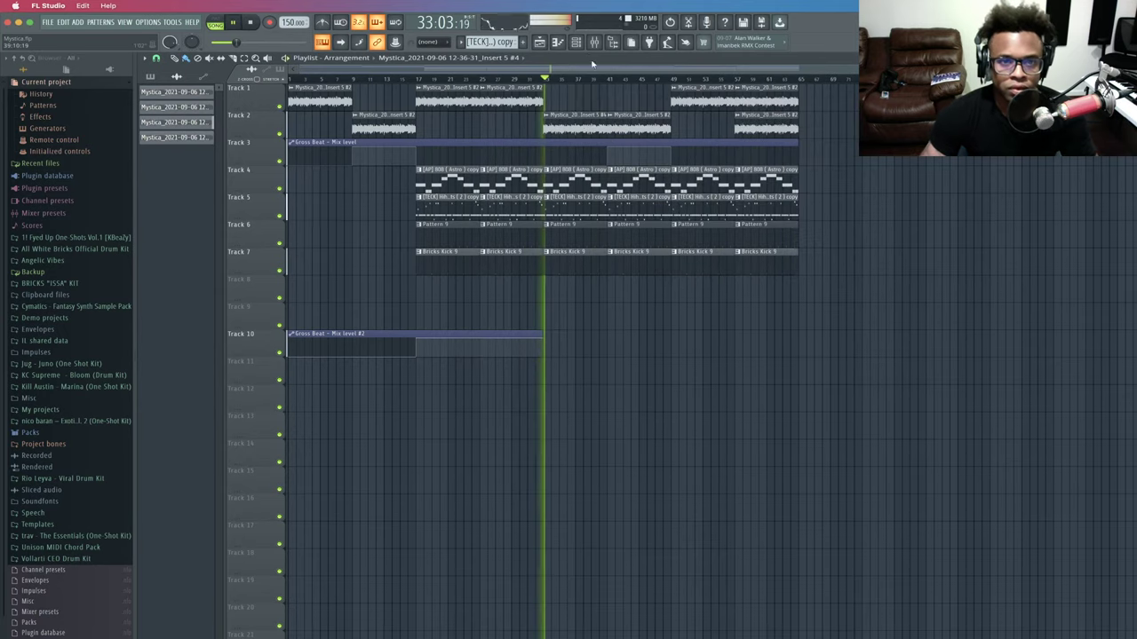
Add Gross Beat to an effect slot on the Insert 10 mixer track and stop playback.
{"action": "left_click", "coordinate": [593, 46]}
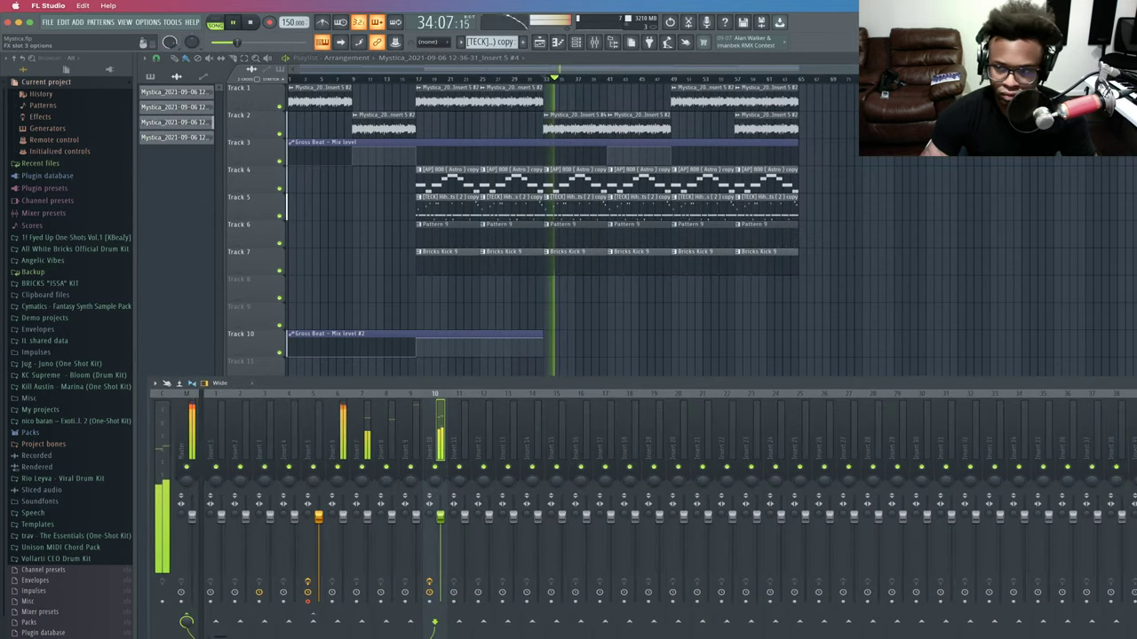
{"action": "left_click", "coordinate": [1004, 432]}
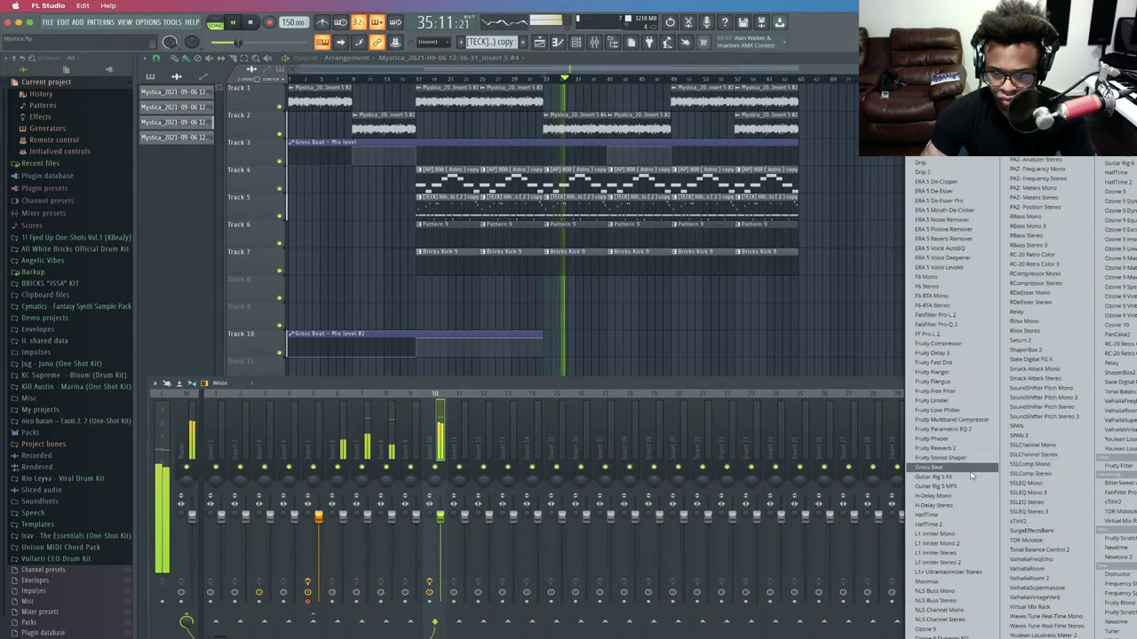
{"action": "left_click", "coordinate": [971, 470]}
{"action": "key", "text": "space"}
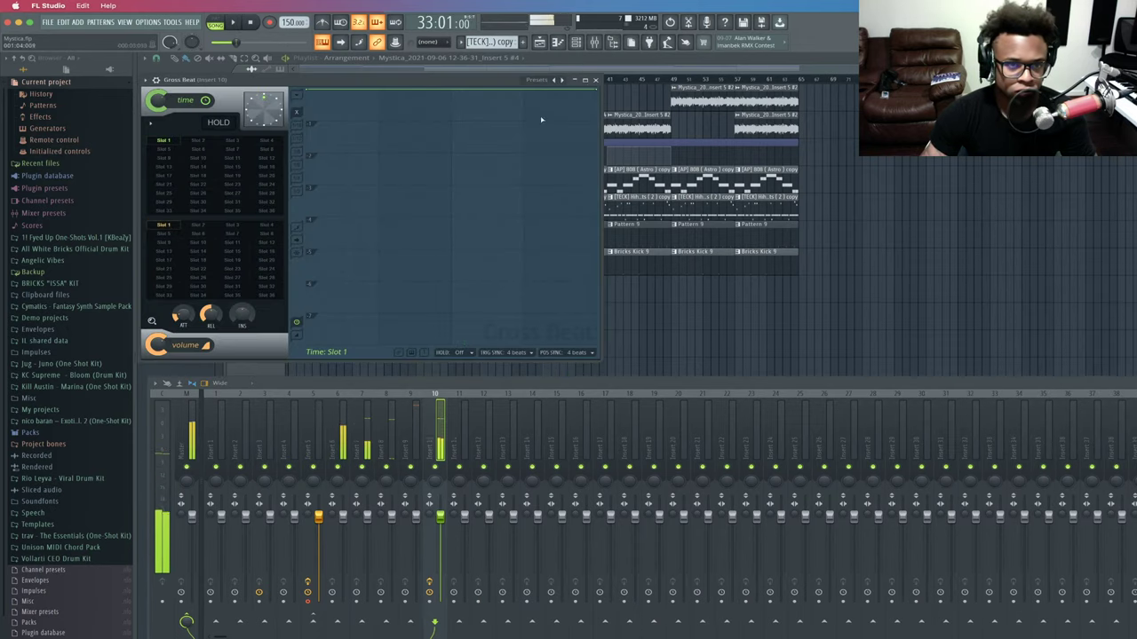
Load Gross Beat's Pitch shifter preset, choose the +12 time slot, and audition it from bar 33.
{"action": "left_click", "coordinate": [560, 80]}
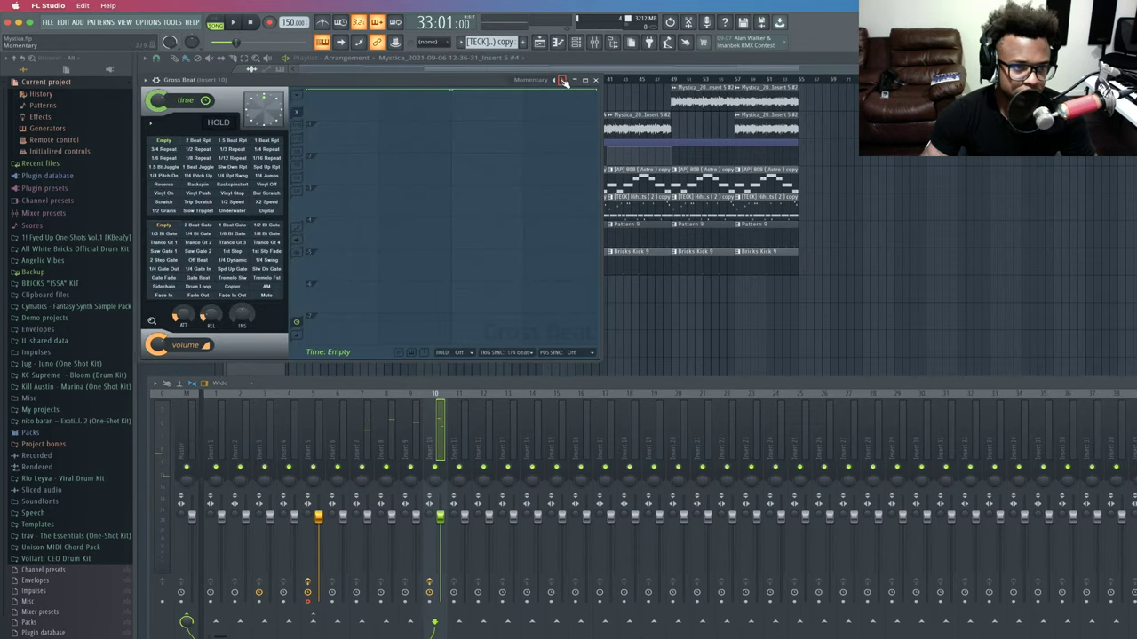
{"action": "left_click", "coordinate": [562, 80]}
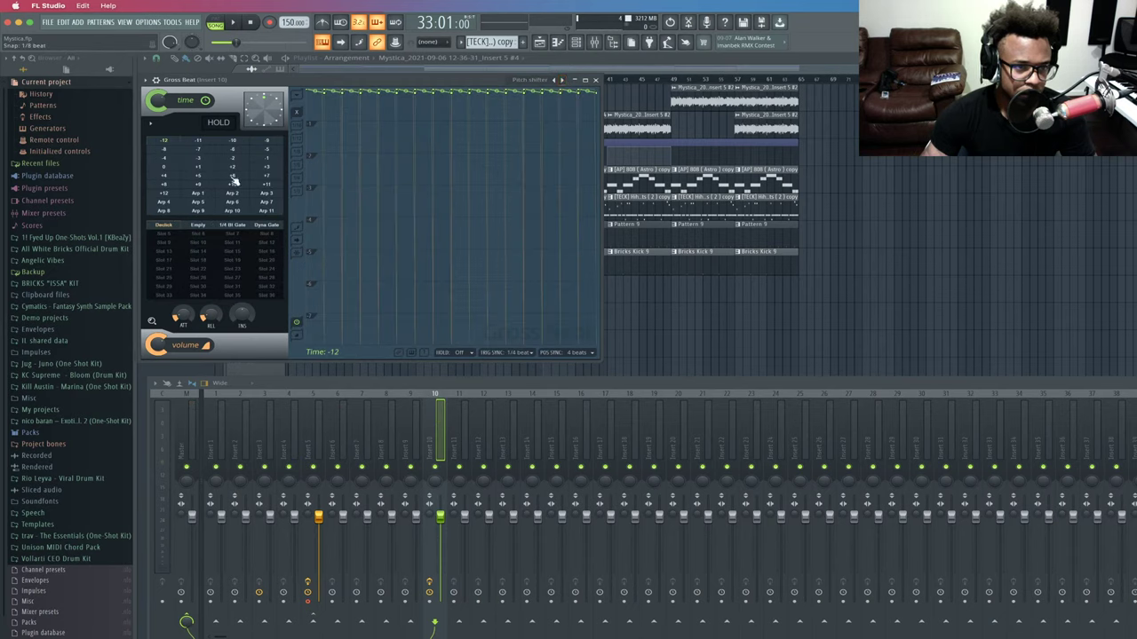
{"action": "left_click", "coordinate": [167, 194]}
{"action": "key", "text": "space"}
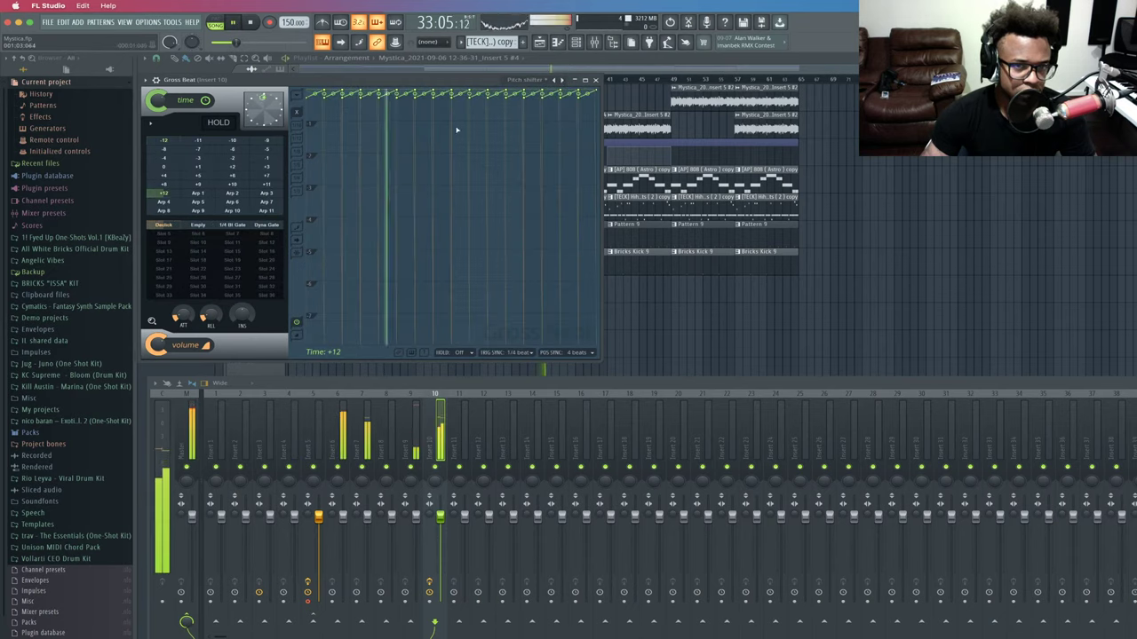
{"action": "key", "text": "space"}
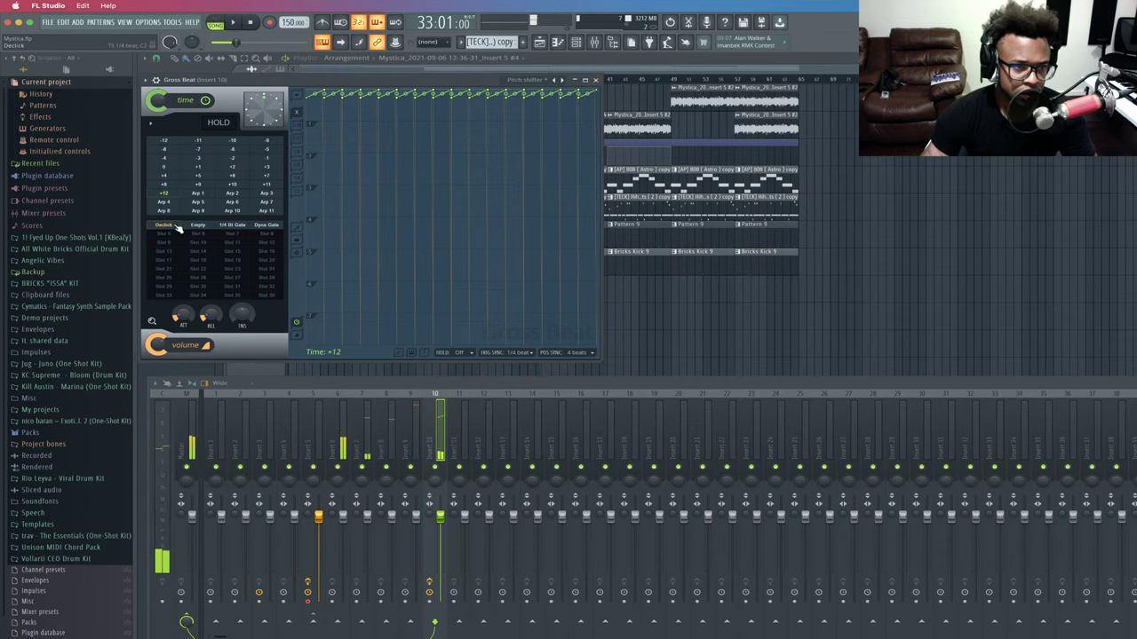
Compare the Declick and Empty volume slots of the Pitch shifter preset while playing from bar 33.
{"action": "left_click", "coordinate": [175, 227]}
{"action": "key", "text": "space"}
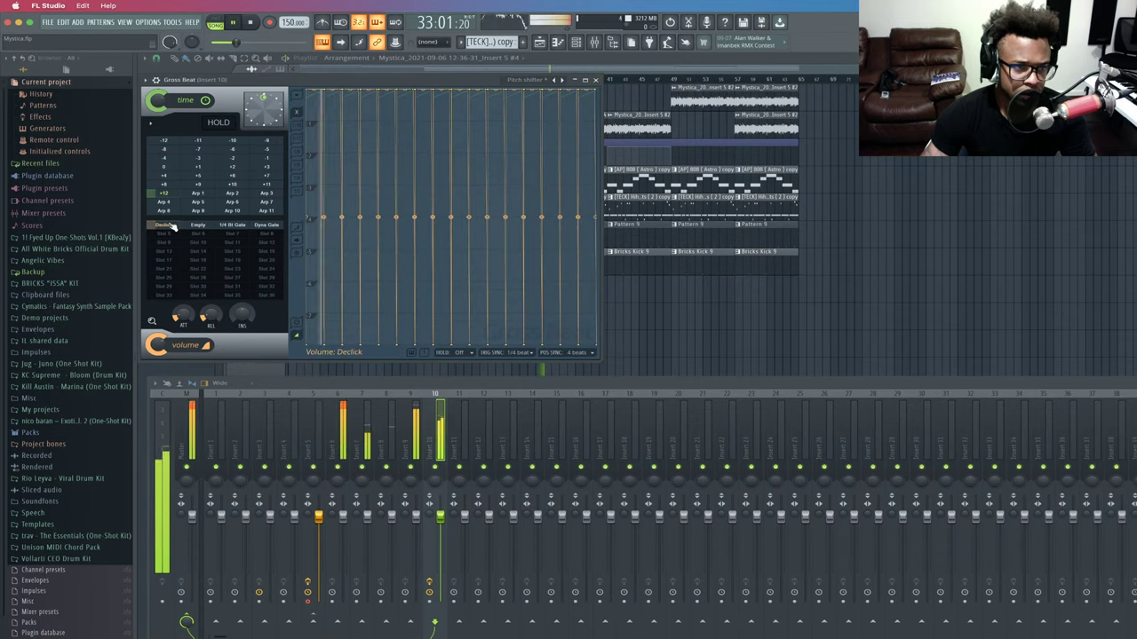
{"action": "left_click", "coordinate": [210, 226]}
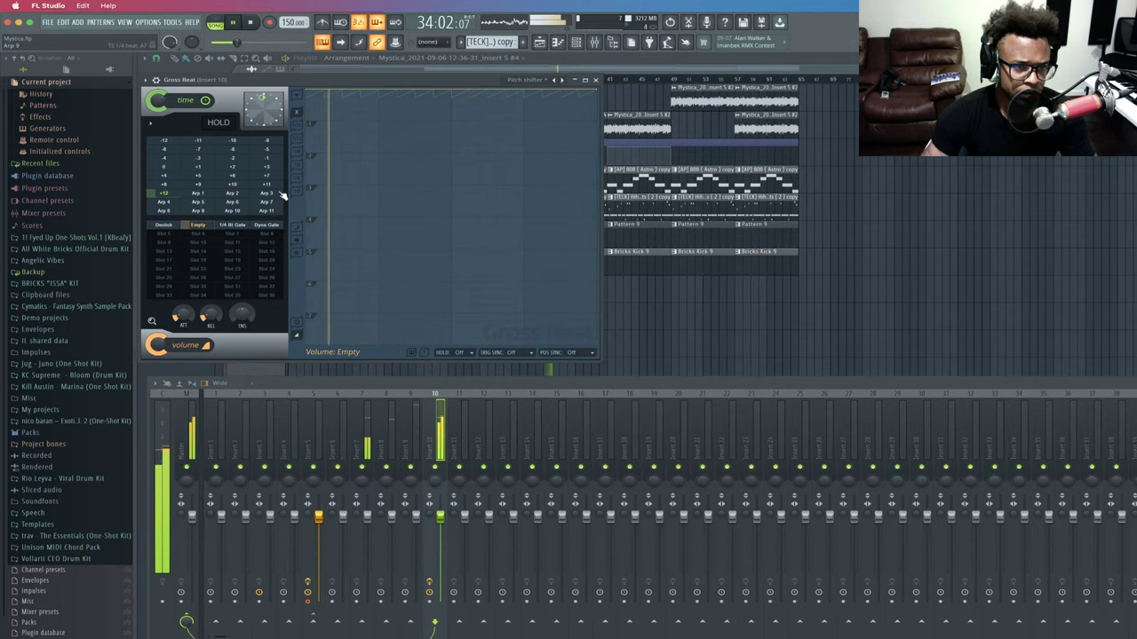
{"action": "key", "text": "space"}
Step through Gross Beat's Repeater and Stutter presets, and close the plugin.
{"action": "left_click", "coordinate": [565, 81]}
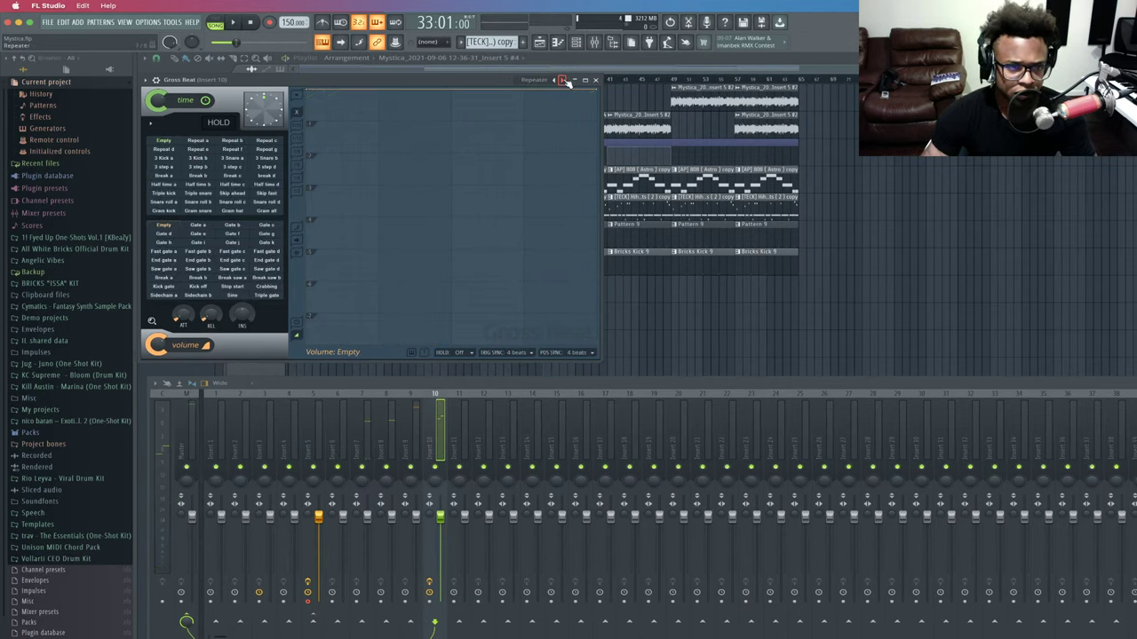
{"action": "left_click", "coordinate": [565, 80]}
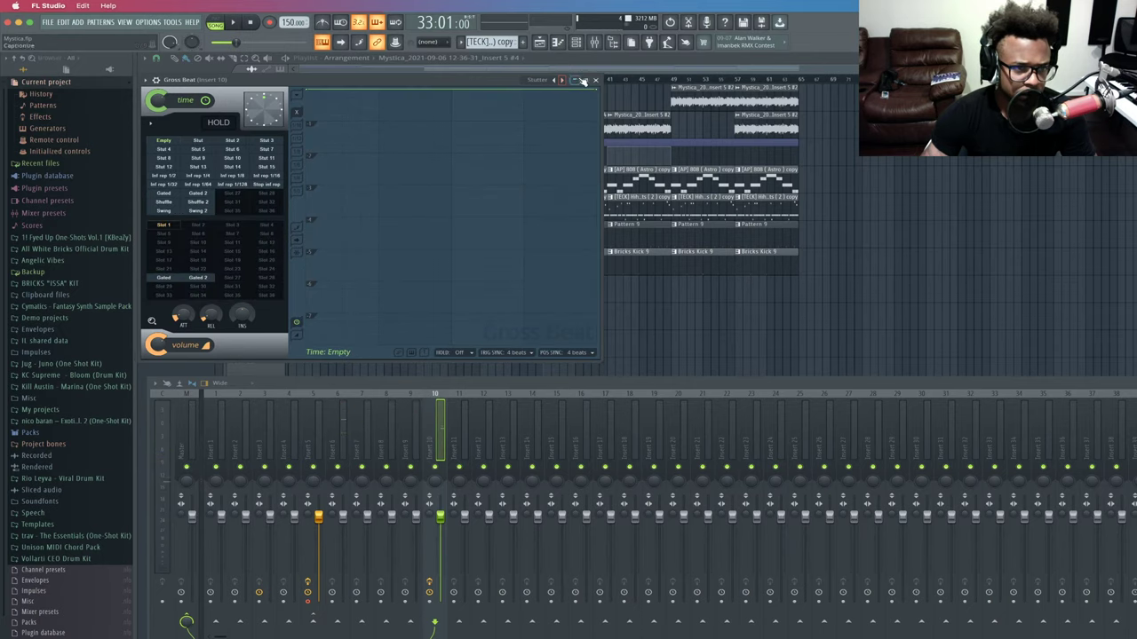
{"action": "left_click", "coordinate": [596, 80]}
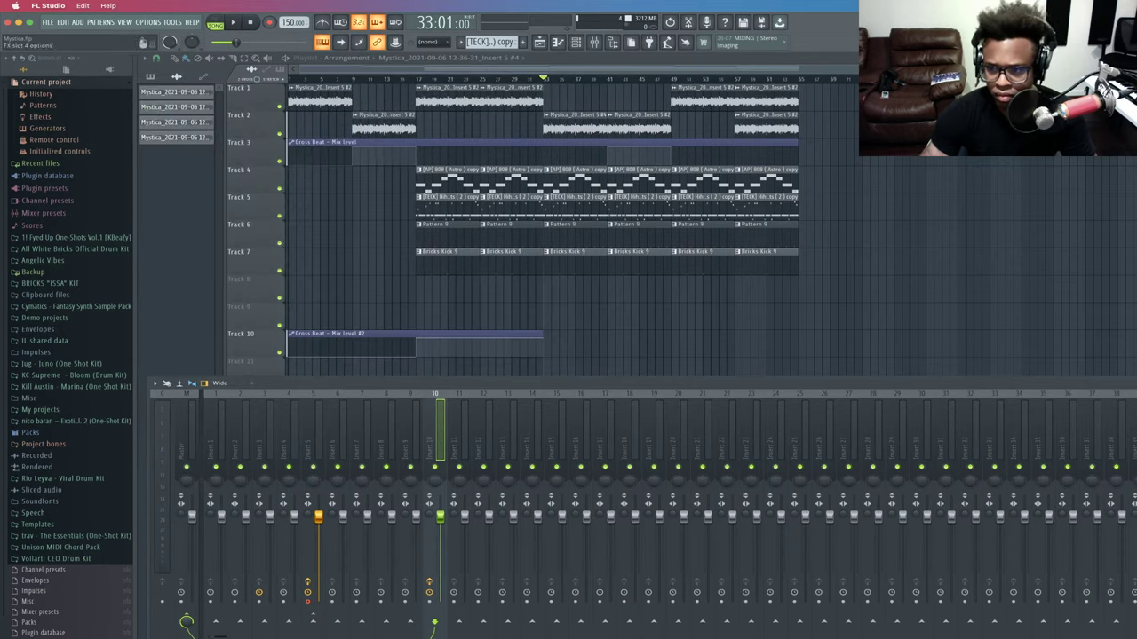
Replace Gross Beat on Insert 10 with HalfTime after playing from bar 33 and checking the plugin picker.
{"action": "key", "text": "space"}
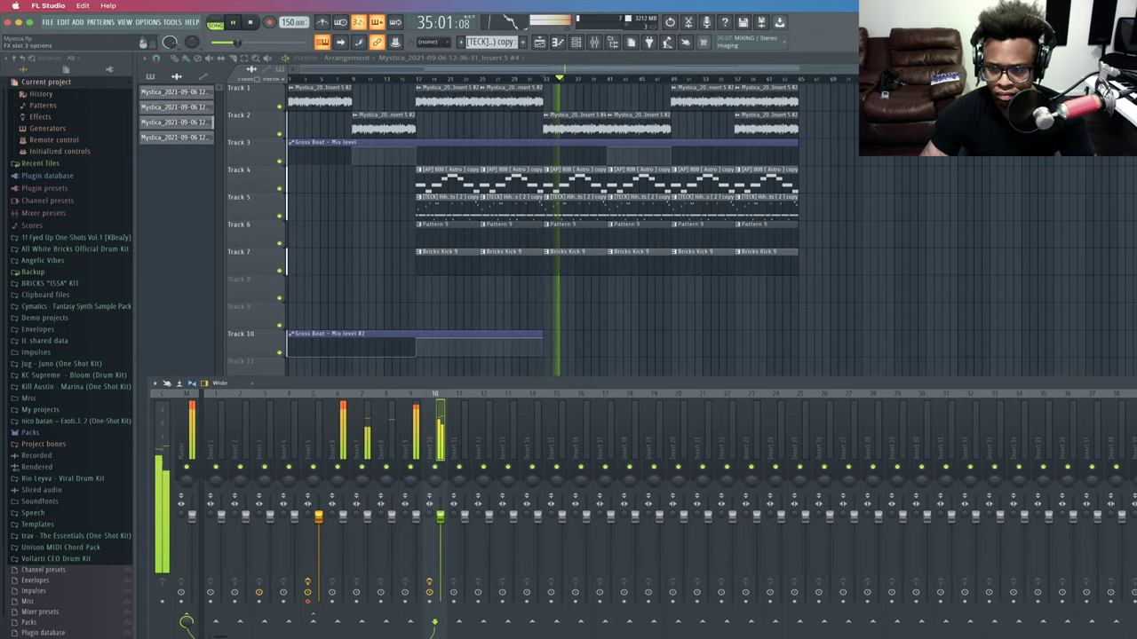
{"action": "key", "text": "F8"}
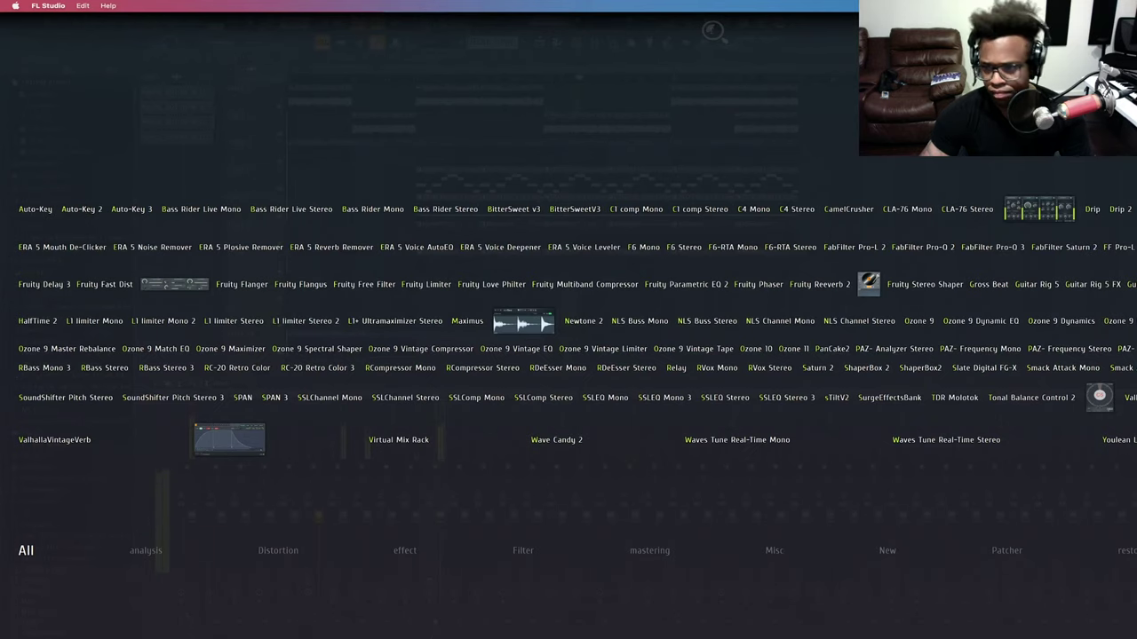
{"action": "key", "text": "F8"}
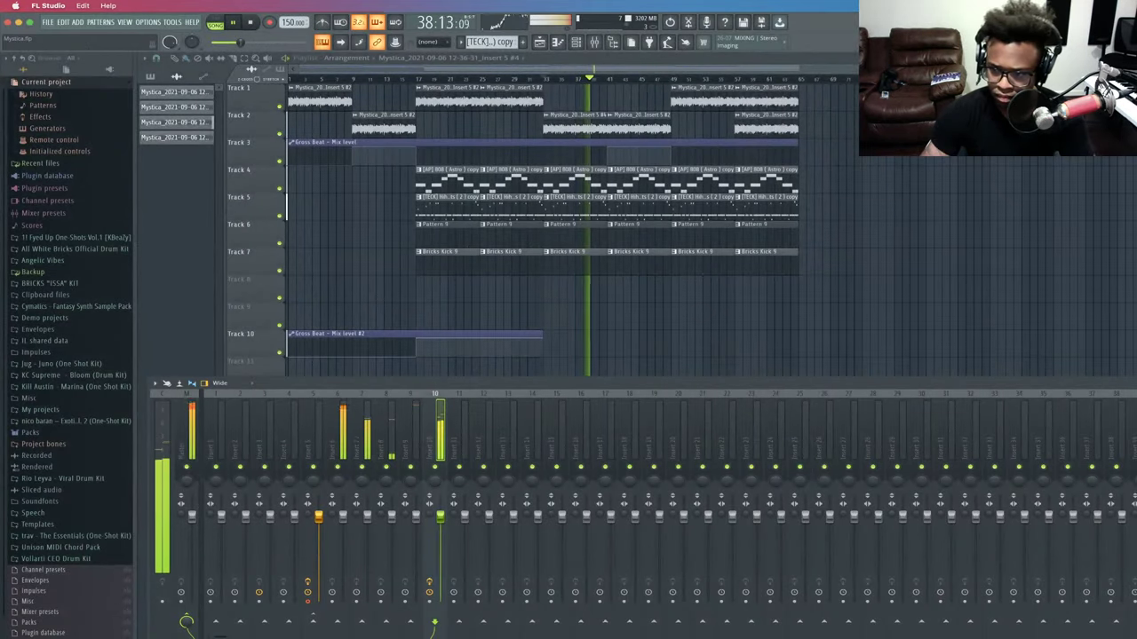
{"action": "left_click", "coordinate": [1134, 512]}
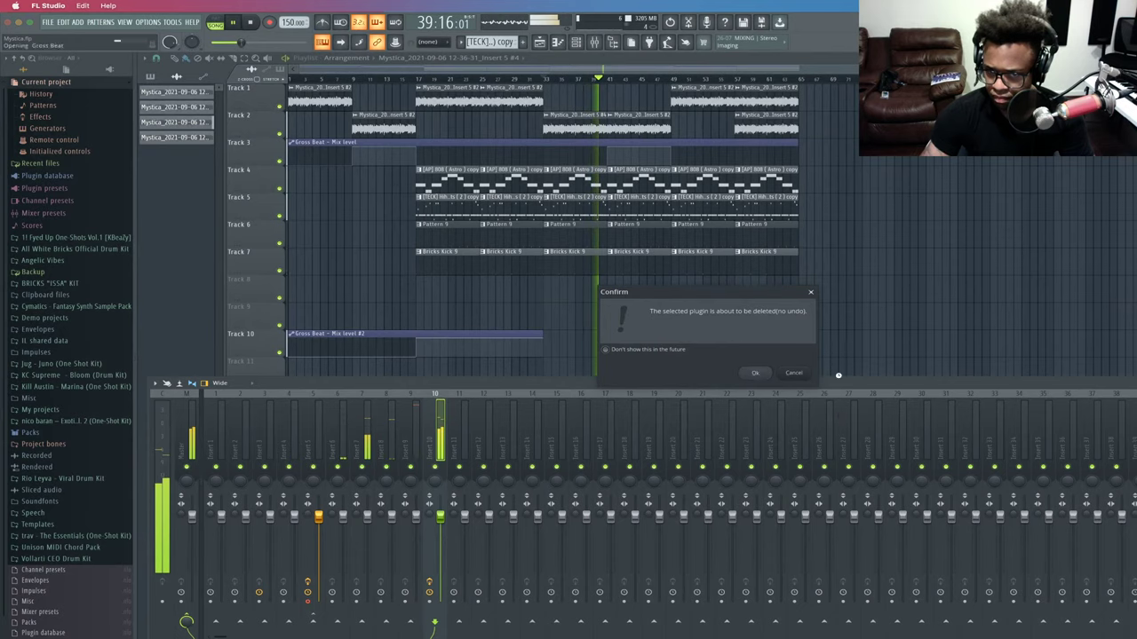
{"action": "key", "text": "space"}
{"action": "left_click", "coordinate": [1135, 410]}
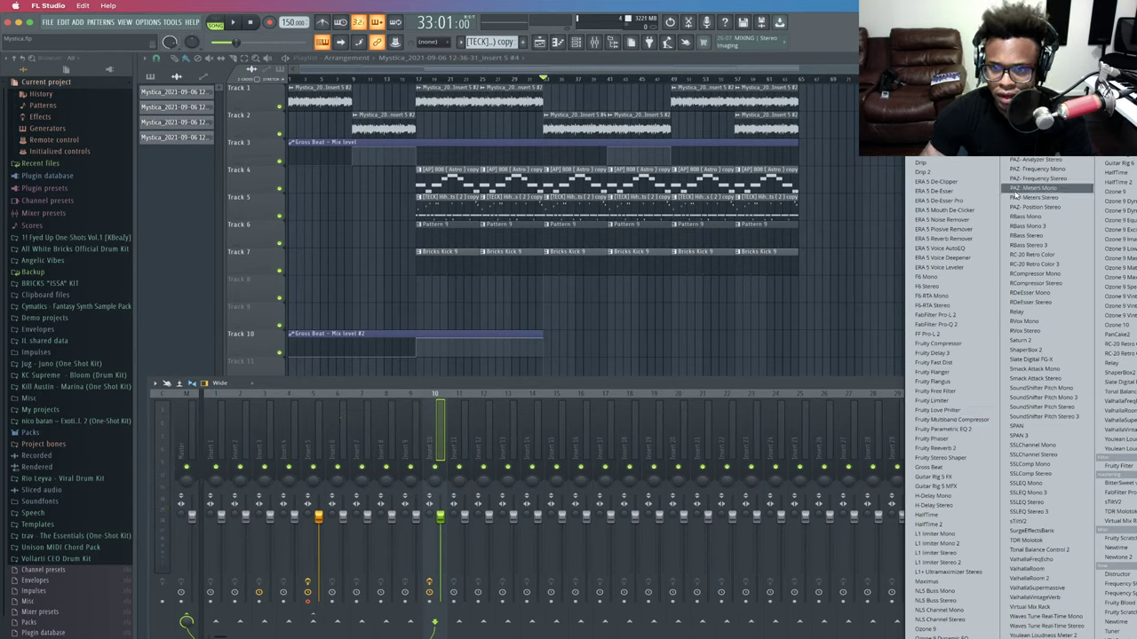
{"action": "left_click", "coordinate": [928, 515]}
Audition HalfTime from bar 33 with different loop lengths and speeds, ending on a 1/16 loop at 2x.
{"action": "key", "text": "space"}
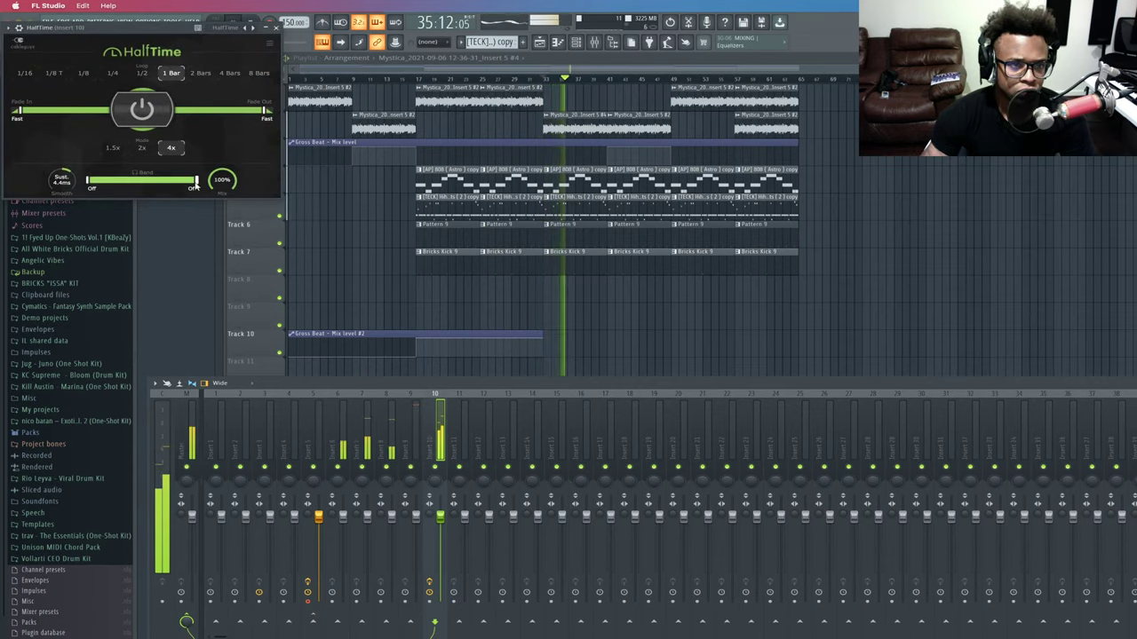
{"action": "left_click", "coordinate": [229, 73]}
{"action": "left_click", "coordinate": [258, 72]}
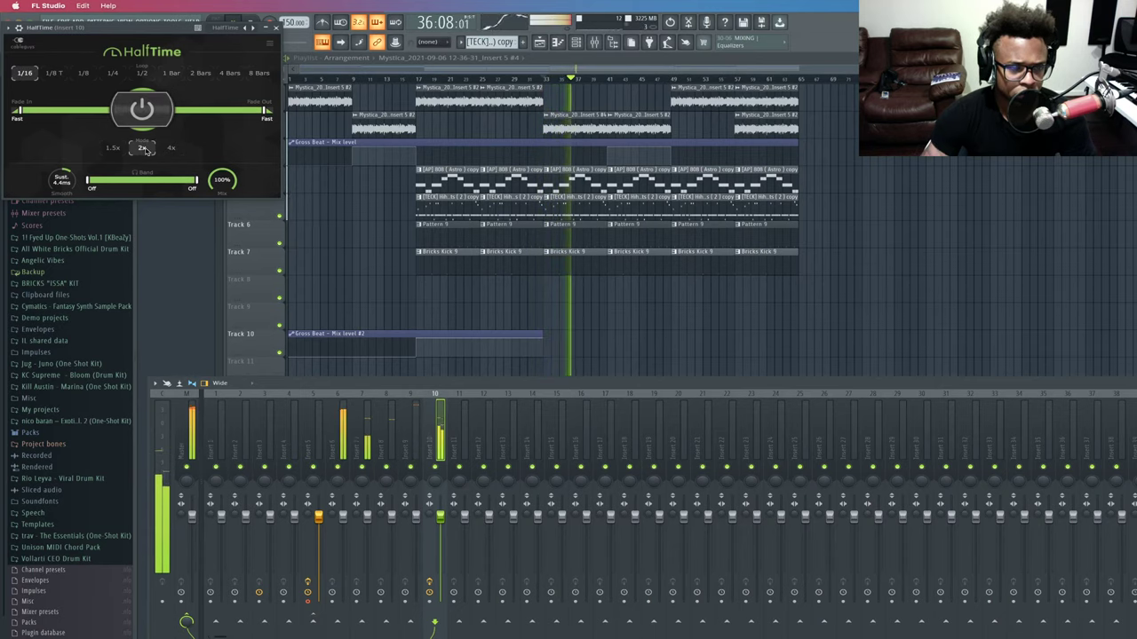
{"action": "left_click", "coordinate": [171, 150]}
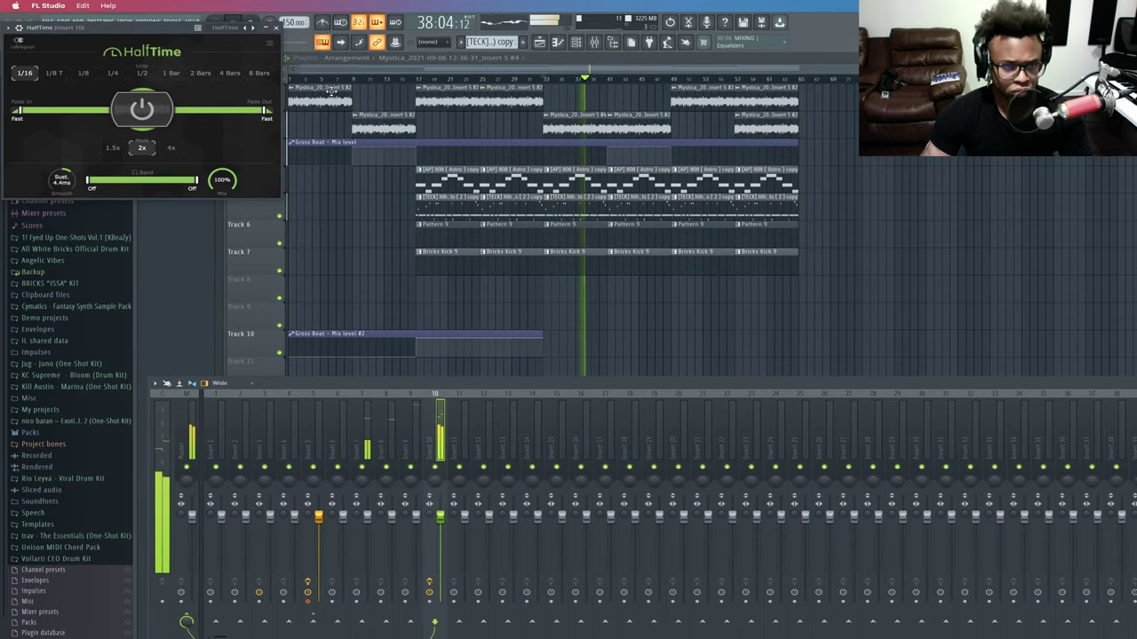
{"action": "left_click", "coordinate": [112, 148]}
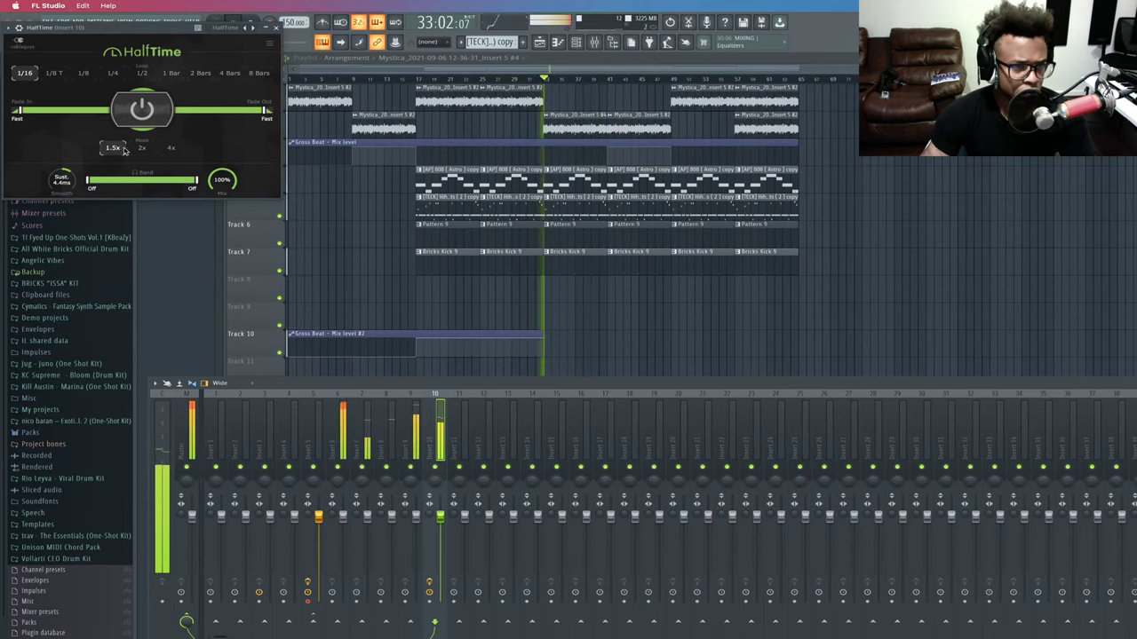
{"action": "key", "text": "space"}
{"action": "key", "text": "space"}
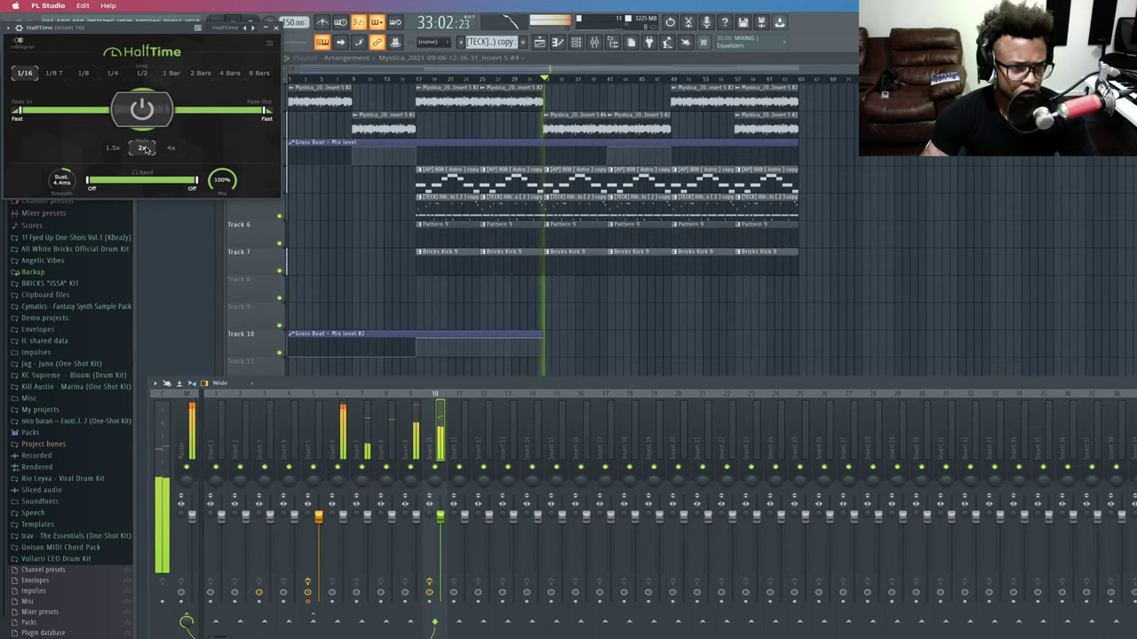
Close HalfTime and the mixer, and play the arrangement from about bar 26 and again from bar 32.
{"action": "left_click", "coordinate": [276, 27]}
{"action": "key", "text": "F9"}
{"action": "left_click", "coordinate": [487, 79]}
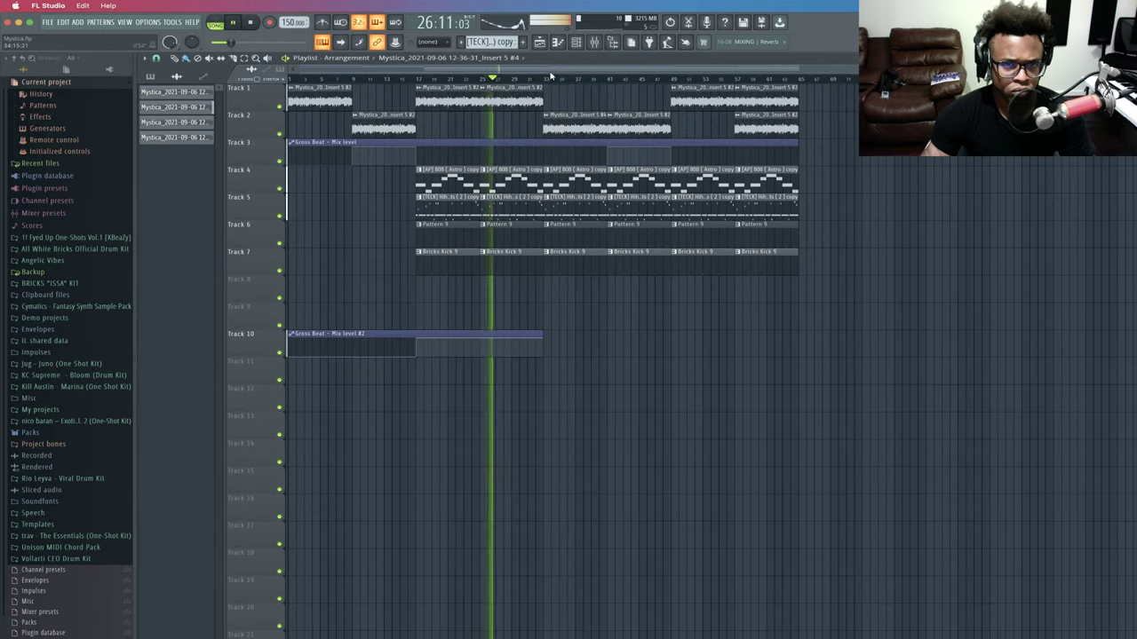
{"action": "left_click", "coordinate": [537, 79]}
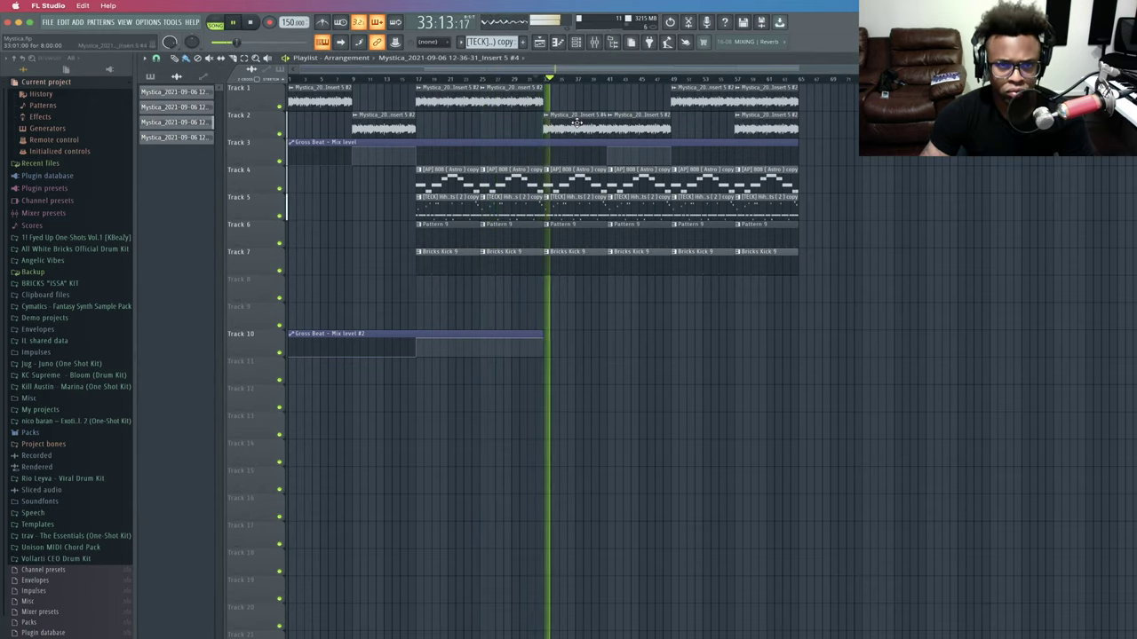
Try copying the bar 25 melody clip on Track 1 to bar 33, and undo the copy.
{"action": "left_click_drag", "start_coordinate": [510, 91], "coordinate": [557, 92]}
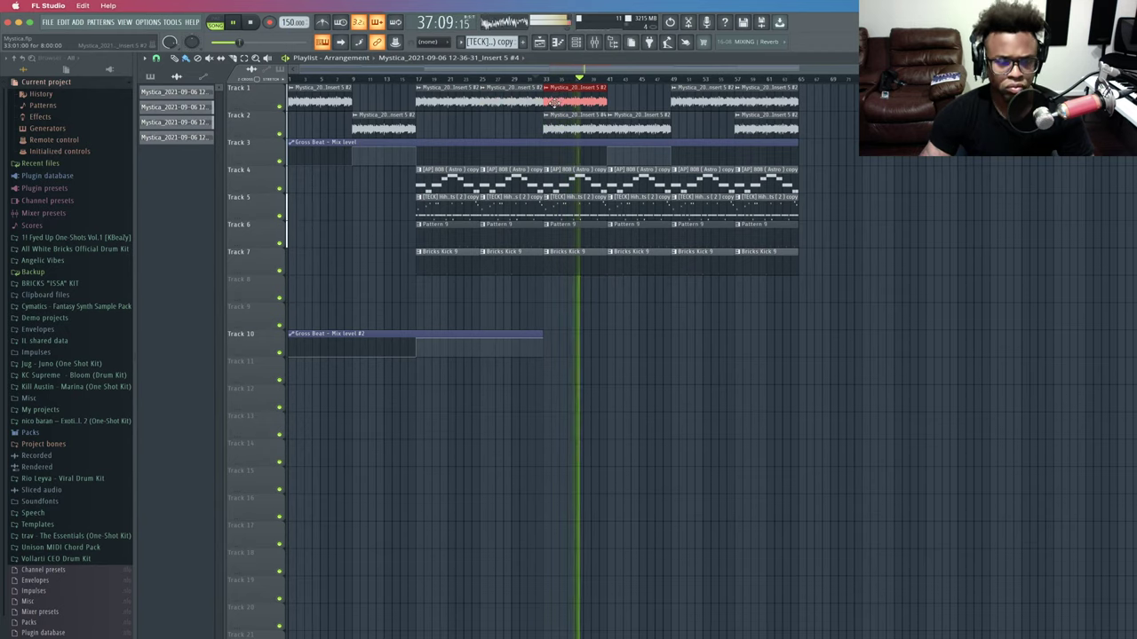
{"action": "key", "text": "super+z"}
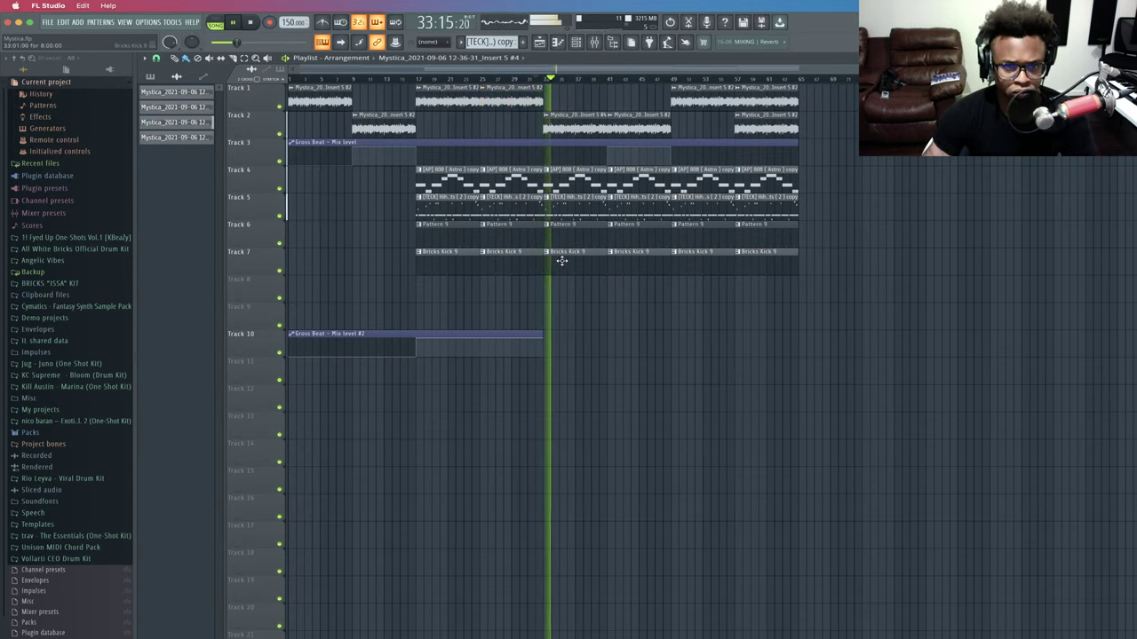
Try moving the 808, hi-hat, Pattern 9 and kick clips from bar 33 to about bar 70, undo the move, and stop playback.
{"action": "left_click_drag", "start_coordinate": [571, 190], "coordinate": [591, 295]}
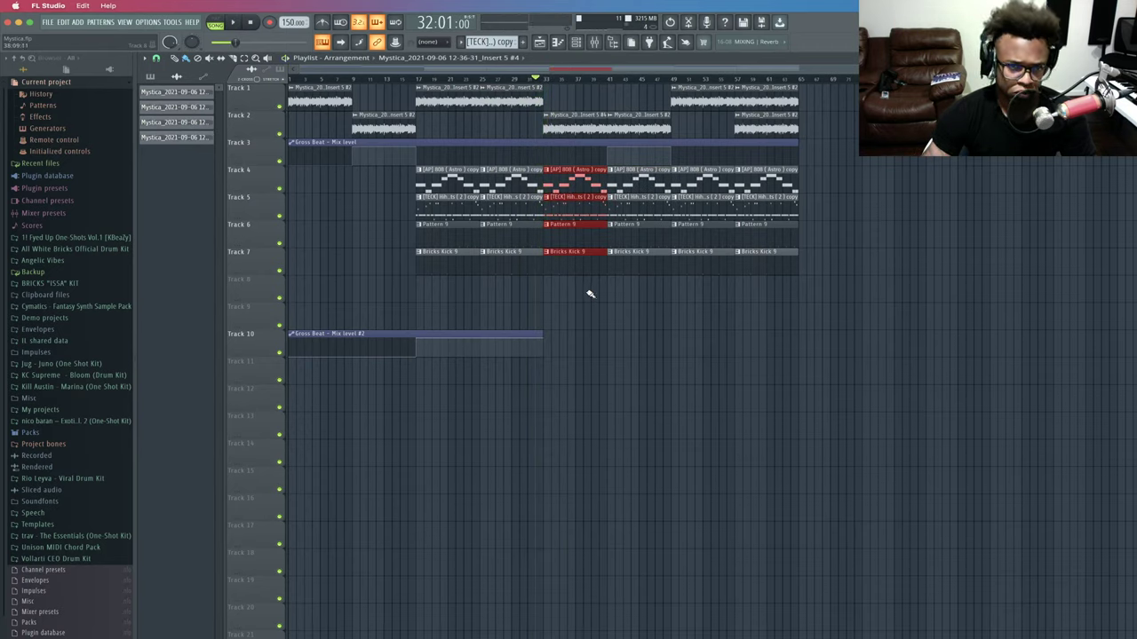
{"action": "key", "text": "space"}
{"action": "left_click_drag", "start_coordinate": [564, 184], "coordinate": [859, 196]}
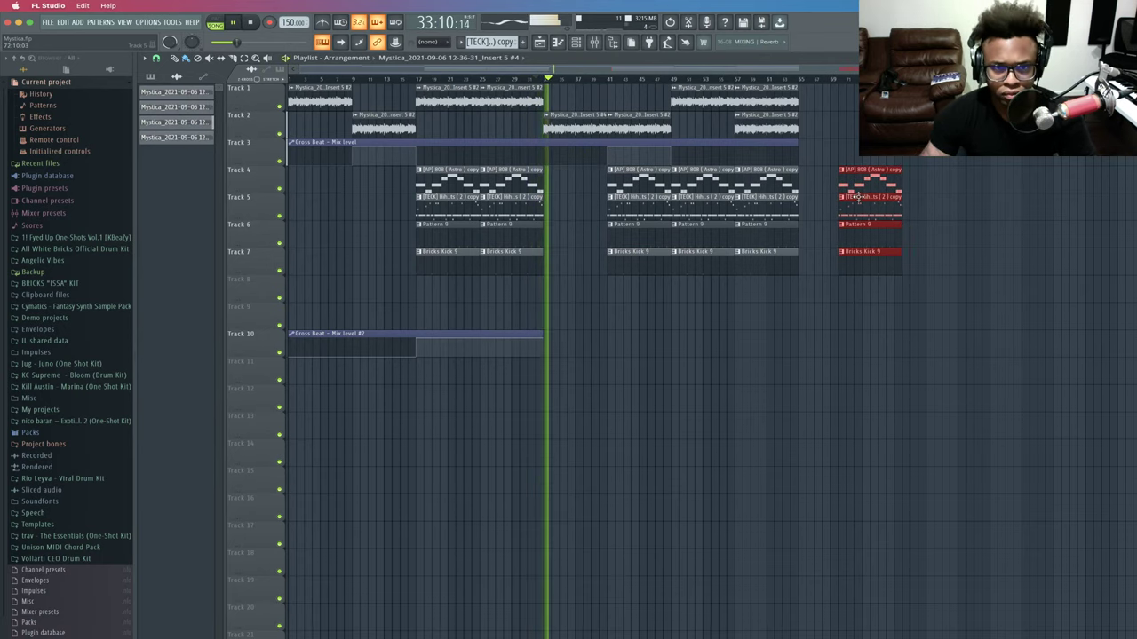
{"action": "key", "text": "ctrl+z"}
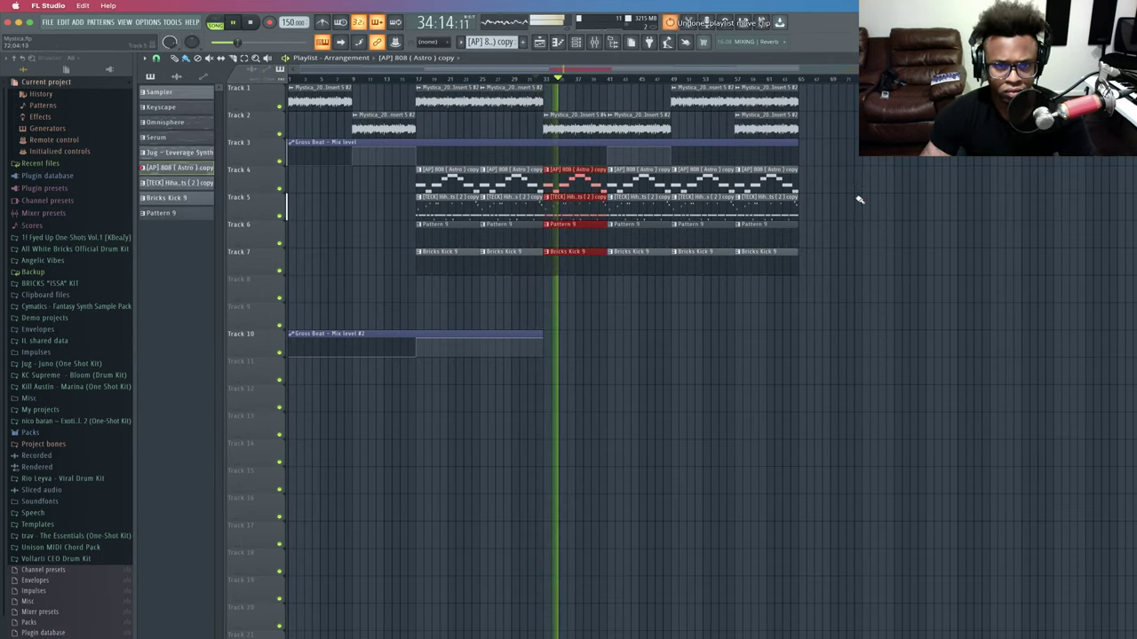
{"action": "left_click", "coordinate": [695, 375], "text": "super"}
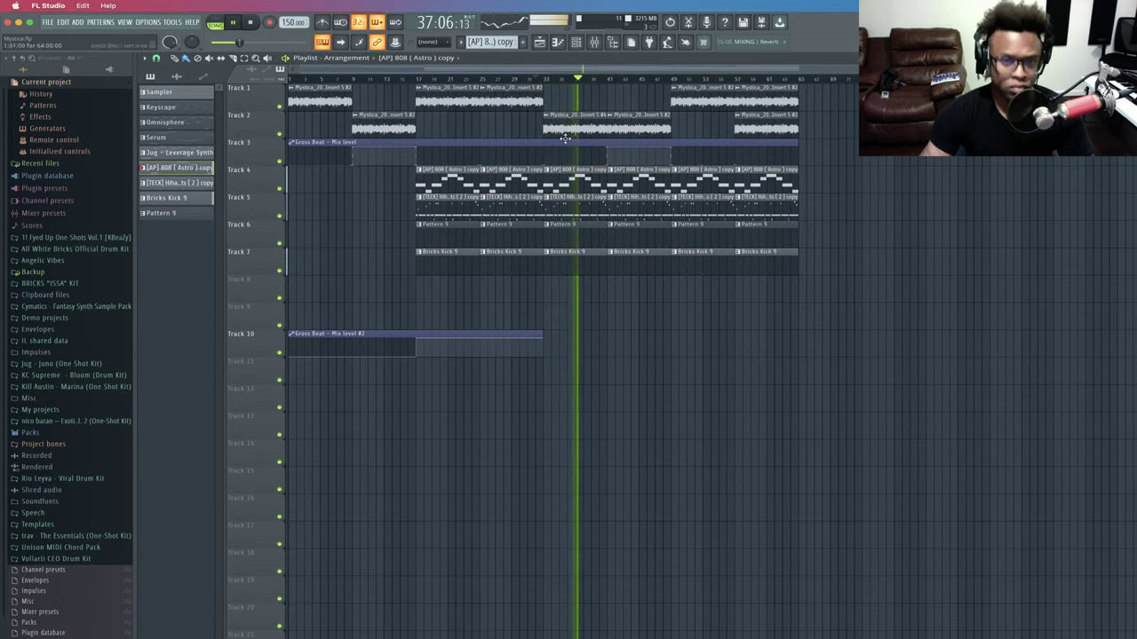
{"action": "key", "text": "space"}
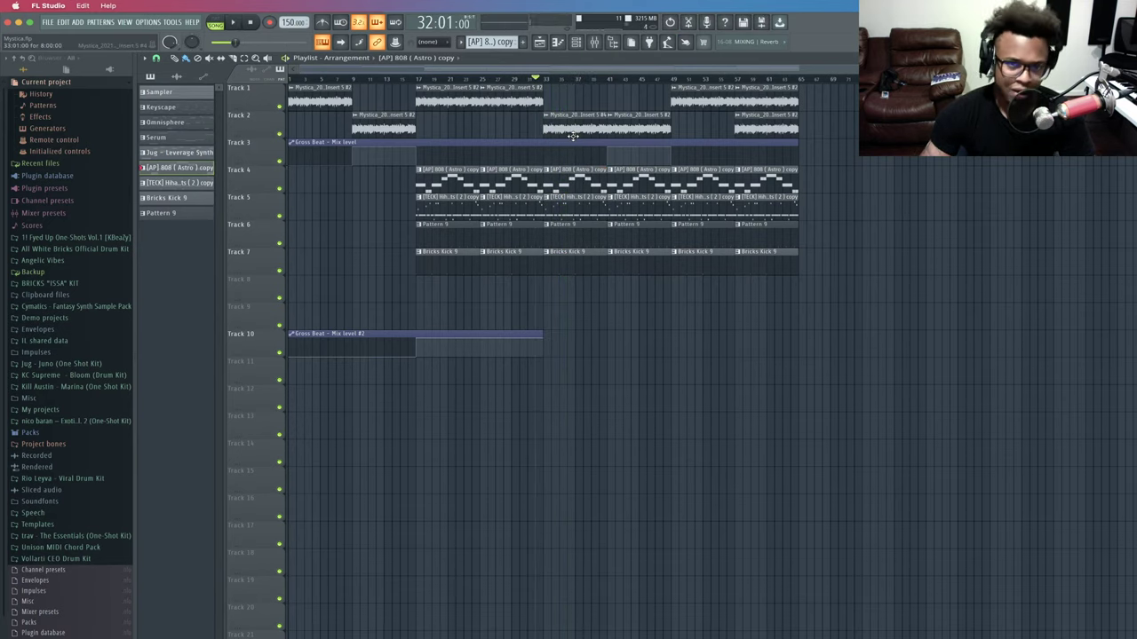
Delete the HalfTime plugin from the Insert 10 mixer track and confirm the deletion.
{"action": "left_click", "coordinate": [594, 45]}
{"action": "left_click", "coordinate": [1135, 444]}
{"action": "left_click", "coordinate": [1135, 426]}
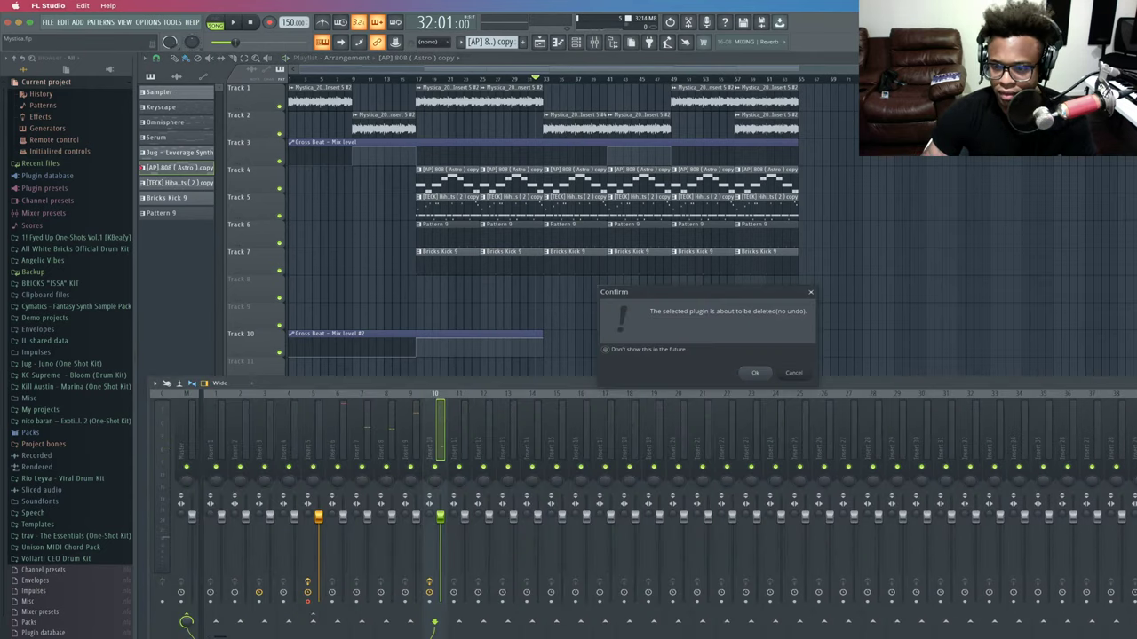
{"action": "left_click", "coordinate": [757, 373]}
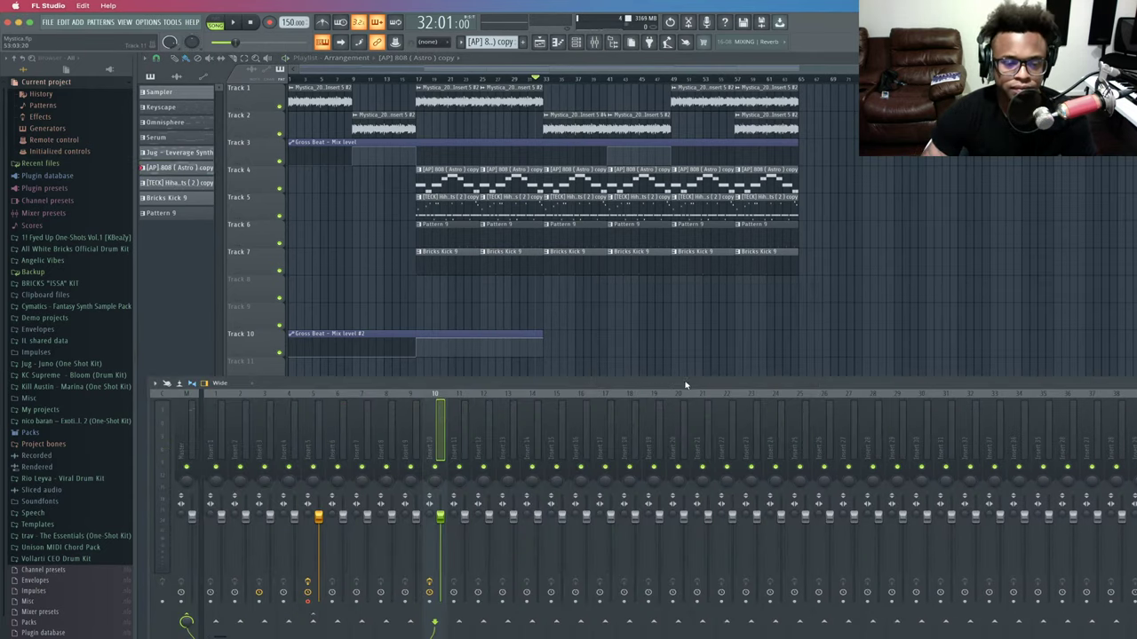
Play the arrangement from bar 32, open the channel rack, and stop playback.
{"action": "key", "text": "space"}
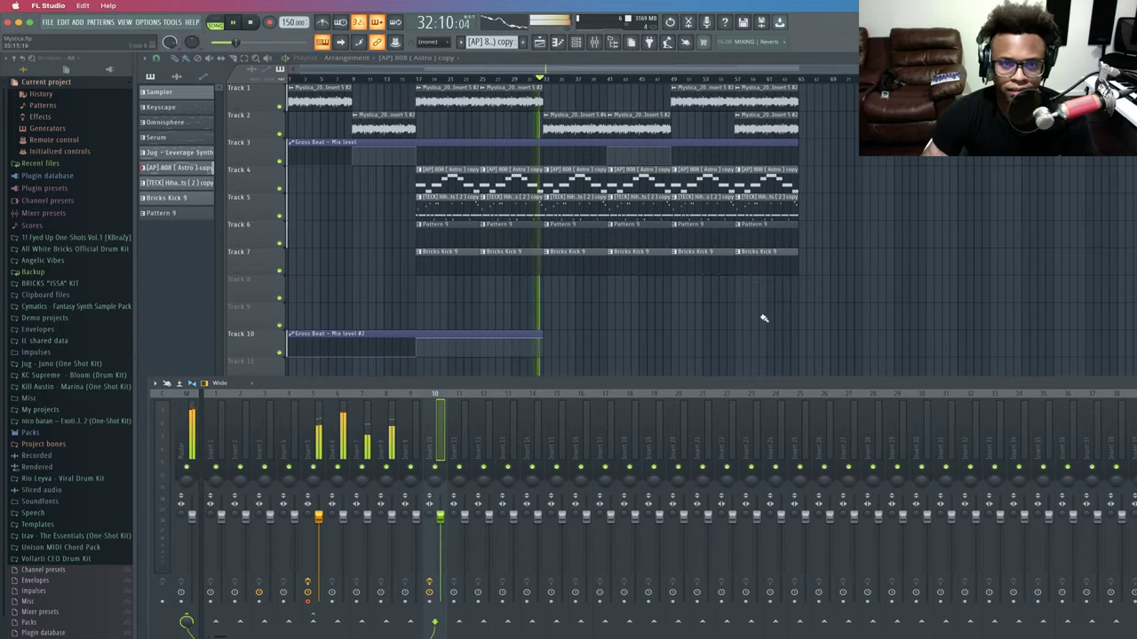
{"action": "left_click", "coordinate": [576, 43]}
{"action": "key", "text": "space"}
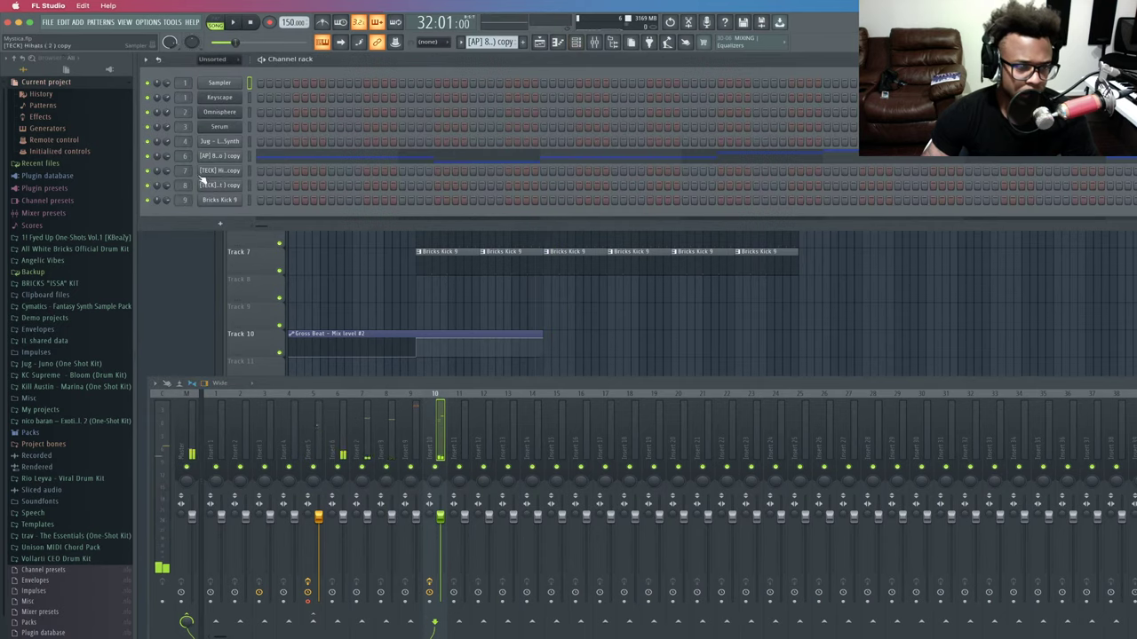
Filter the channel rack to audio clips and route the Insert 5 #4 melody clip to mixer track 5.
{"action": "left_click", "coordinate": [217, 60]}
{"action": "left_click", "coordinate": [215, 85]}
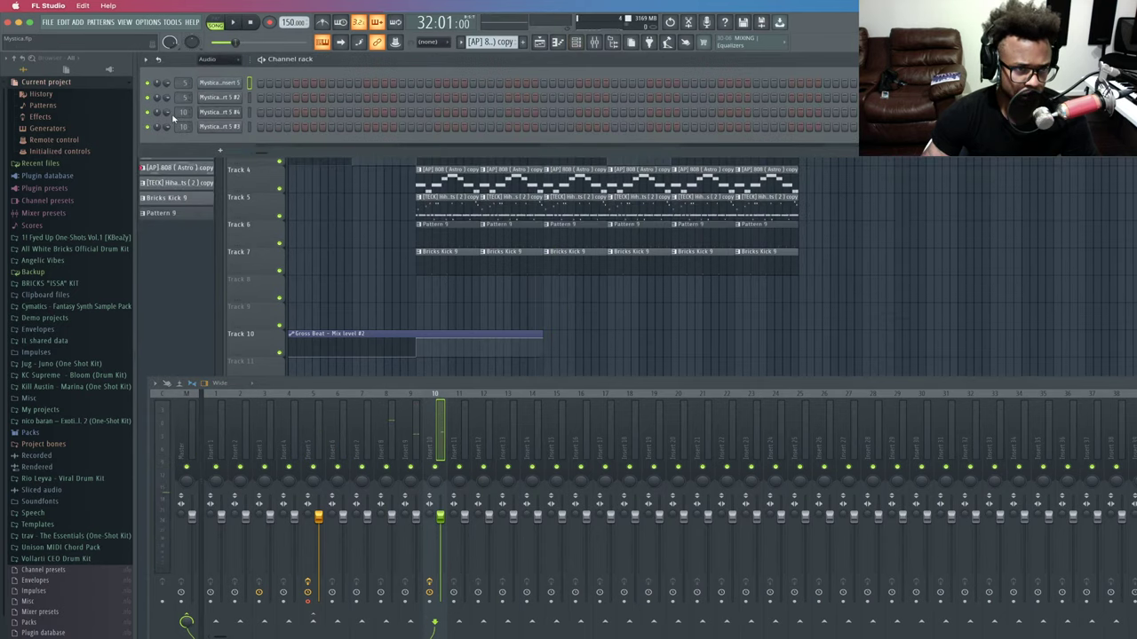
{"action": "left_click_drag", "start_coordinate": [184, 112], "coordinate": [184, 134]}
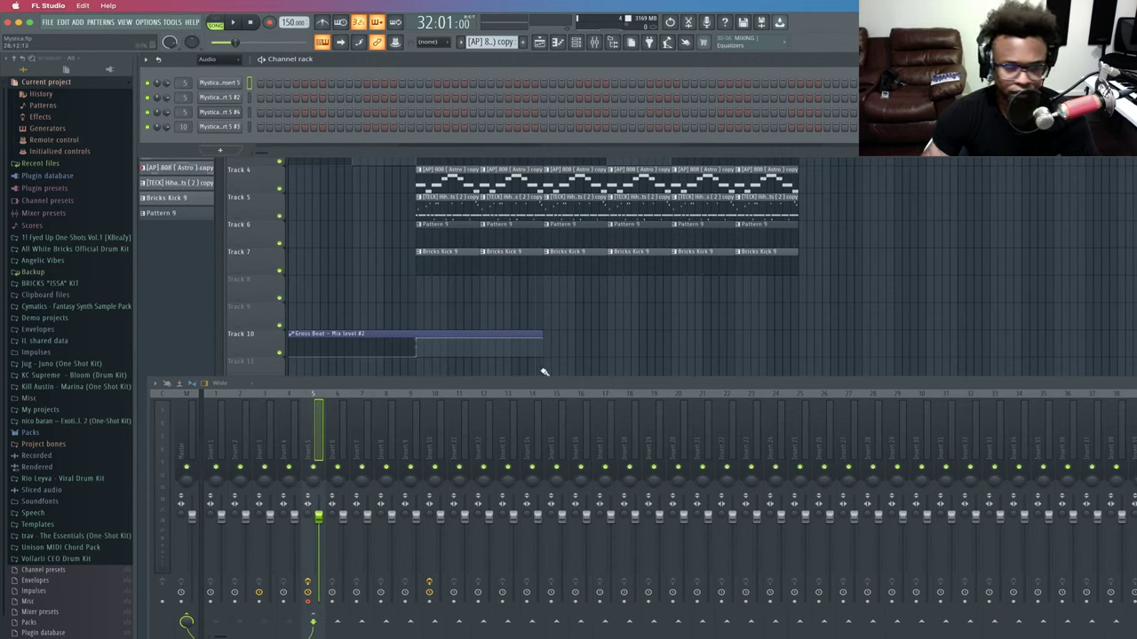
Delete the remaining effect plugin from the Insert 10 mixer track and confirm its removal.
{"action": "left_click", "coordinate": [425, 450]}
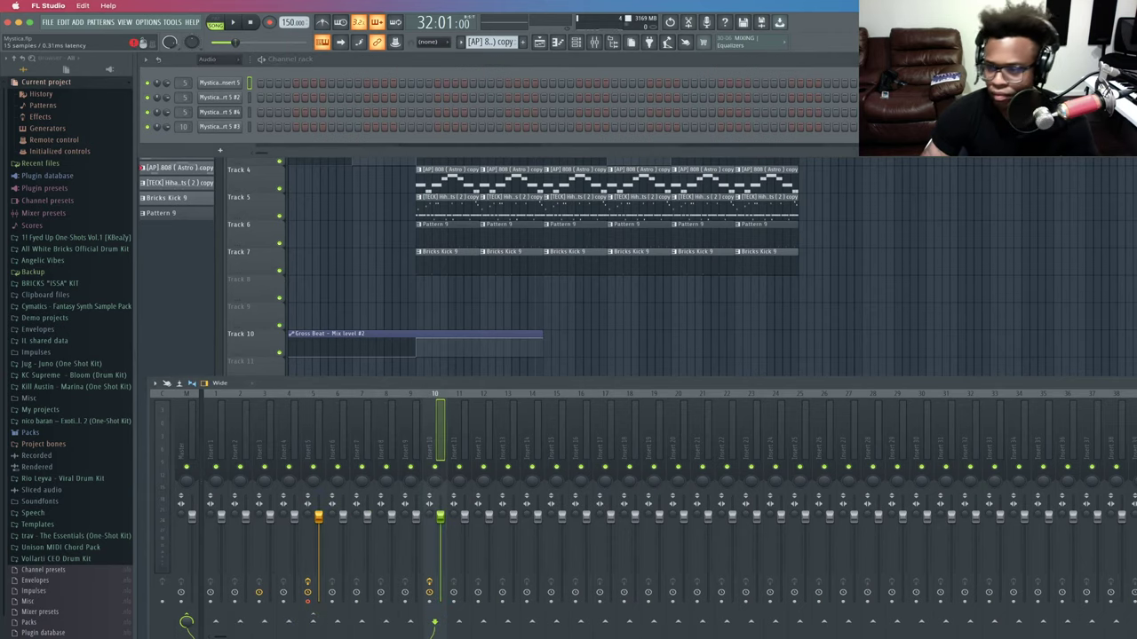
{"action": "left_click", "coordinate": [1131, 441]}
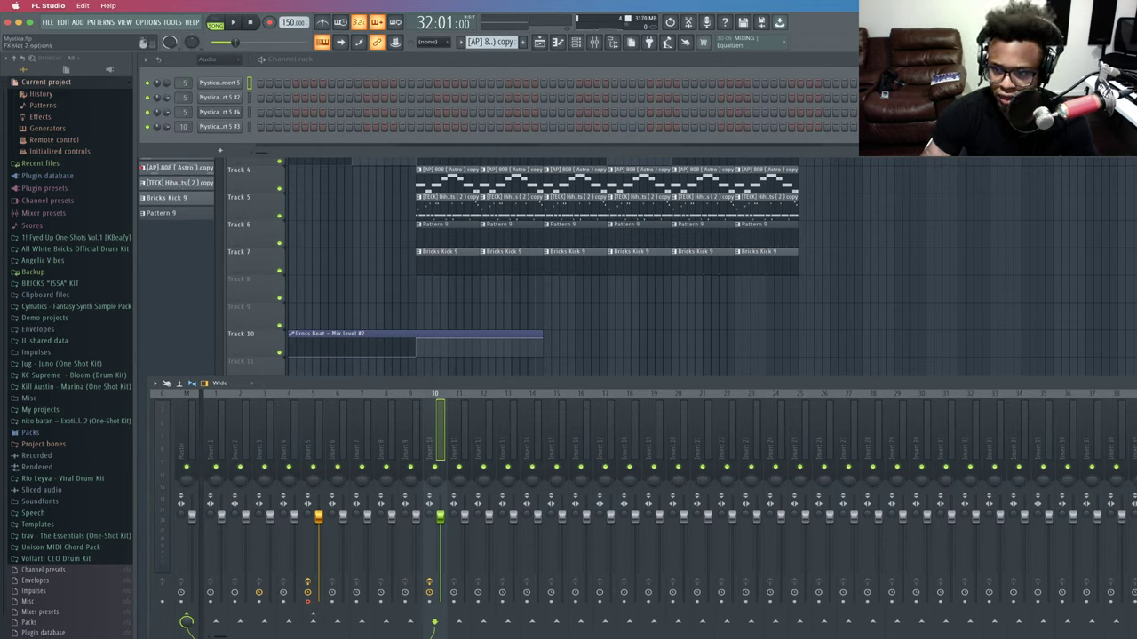
{"action": "left_click", "coordinate": [1132, 432]}
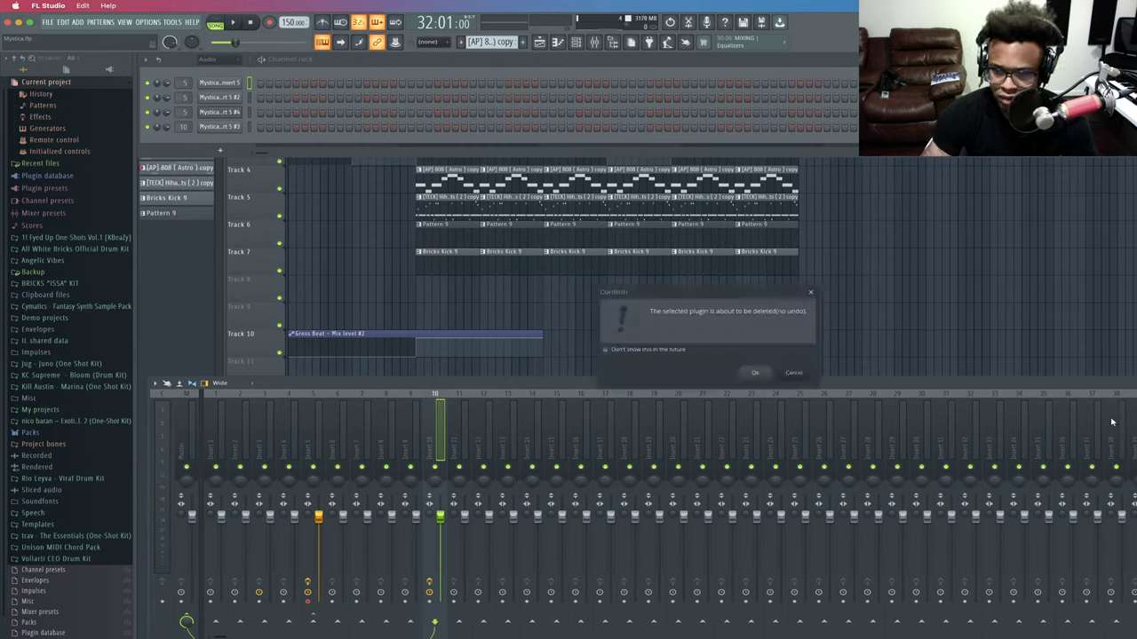
{"action": "left_click", "coordinate": [755, 370]}
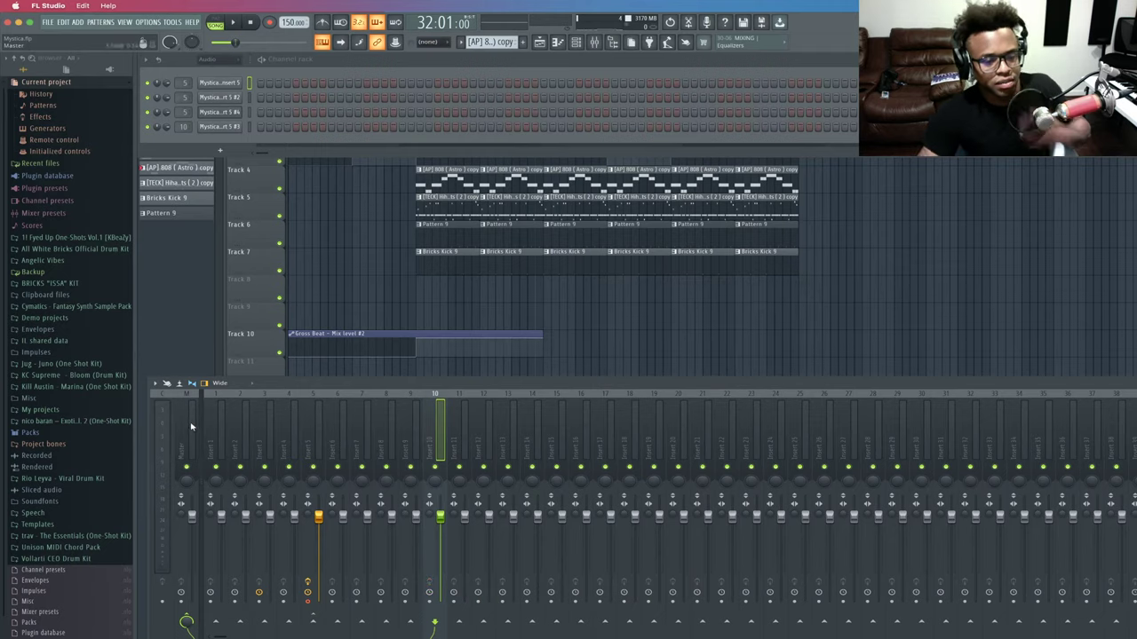
Check the Insert 5 #4 audio clip's settings in the channel rack, close them, and start playback from bar 32.
{"action": "left_click", "coordinate": [179, 337]}
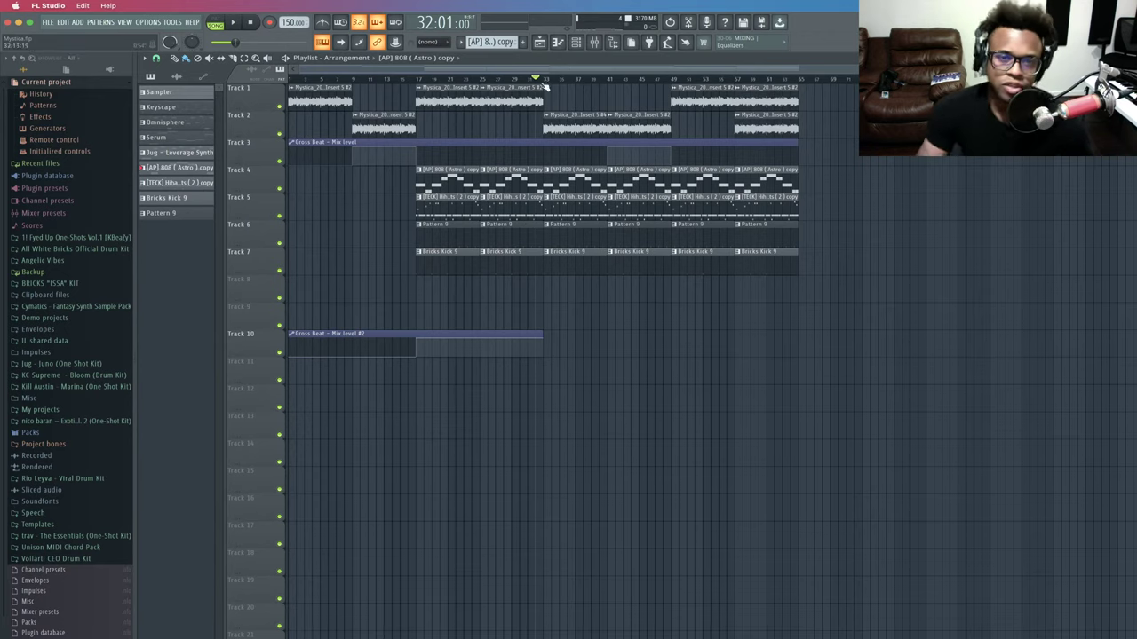
{"action": "left_click", "coordinate": [575, 41]}
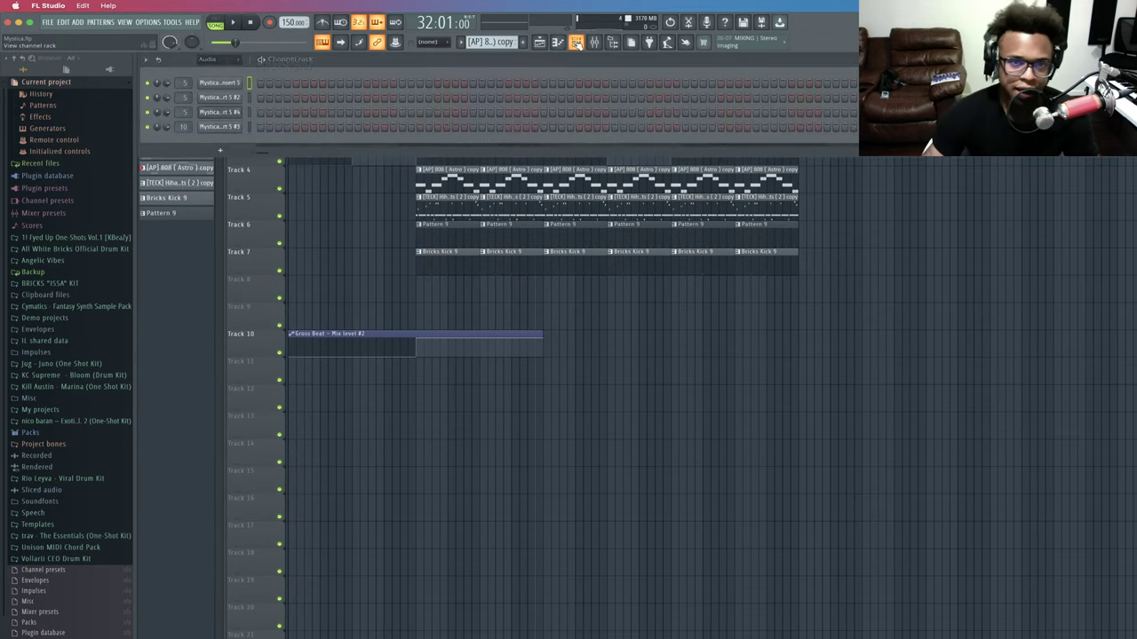
{"action": "left_click", "coordinate": [215, 113]}
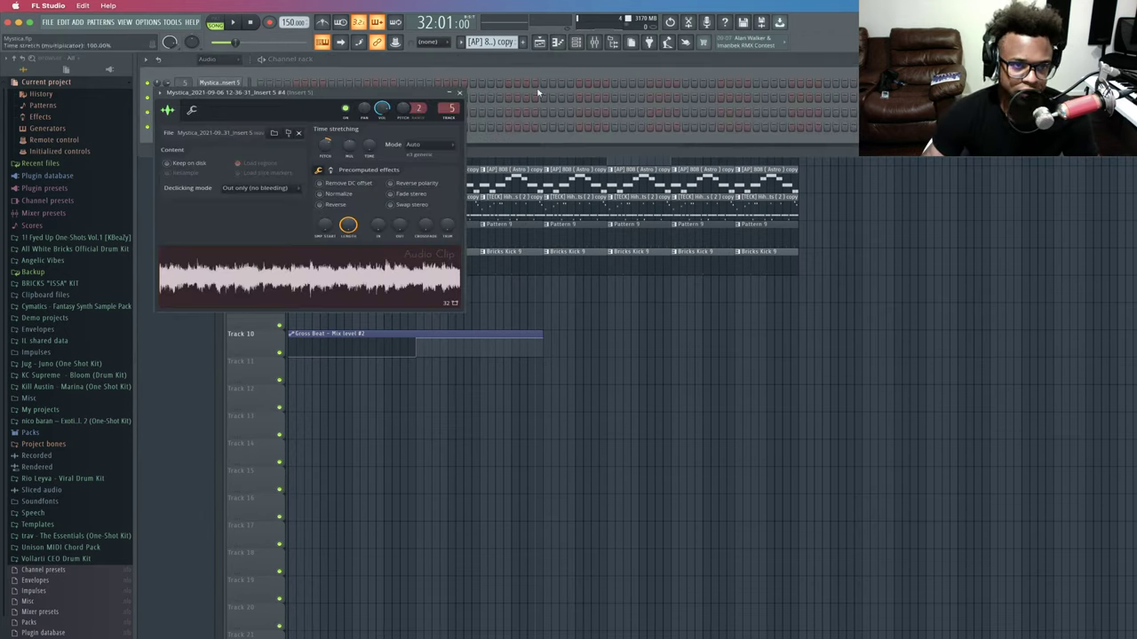
{"action": "left_click", "coordinate": [460, 94]}
{"action": "key", "text": "space"}
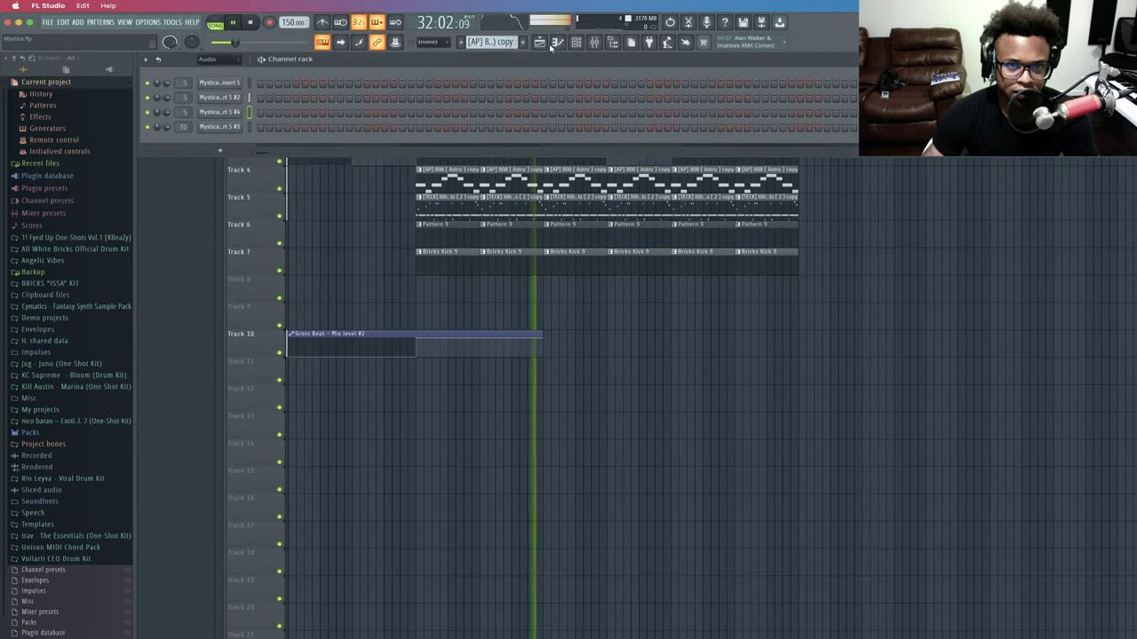
Route the Insert 5 #3 melody clip to mixer track 5 and return to the playlist.
{"action": "left_click", "coordinate": [541, 42]}
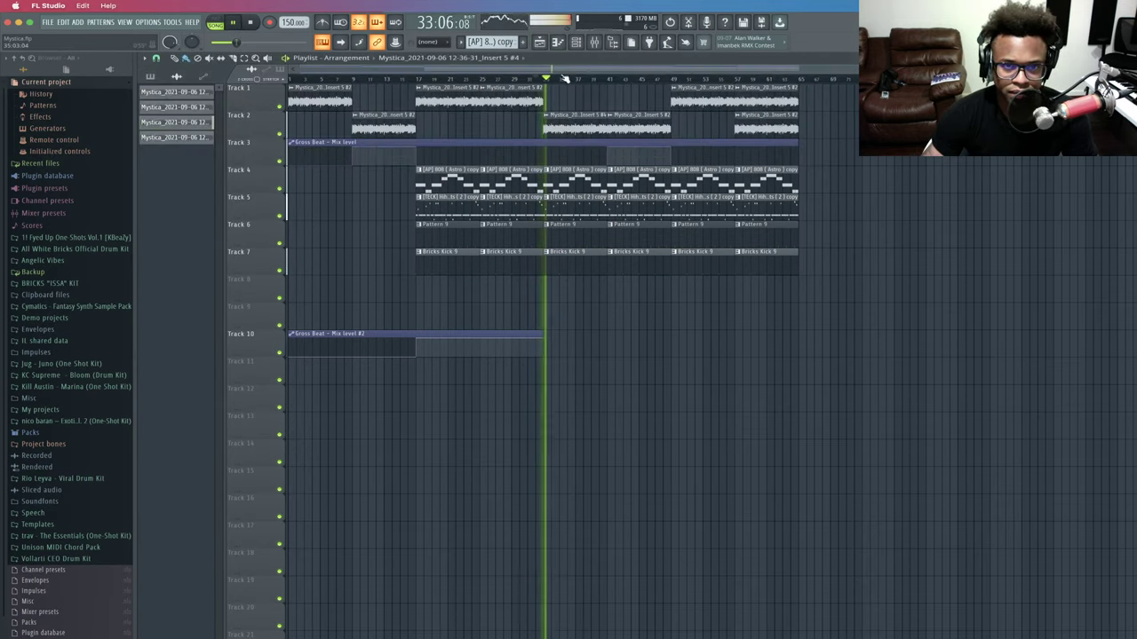
{"action": "left_click", "coordinate": [576, 43]}
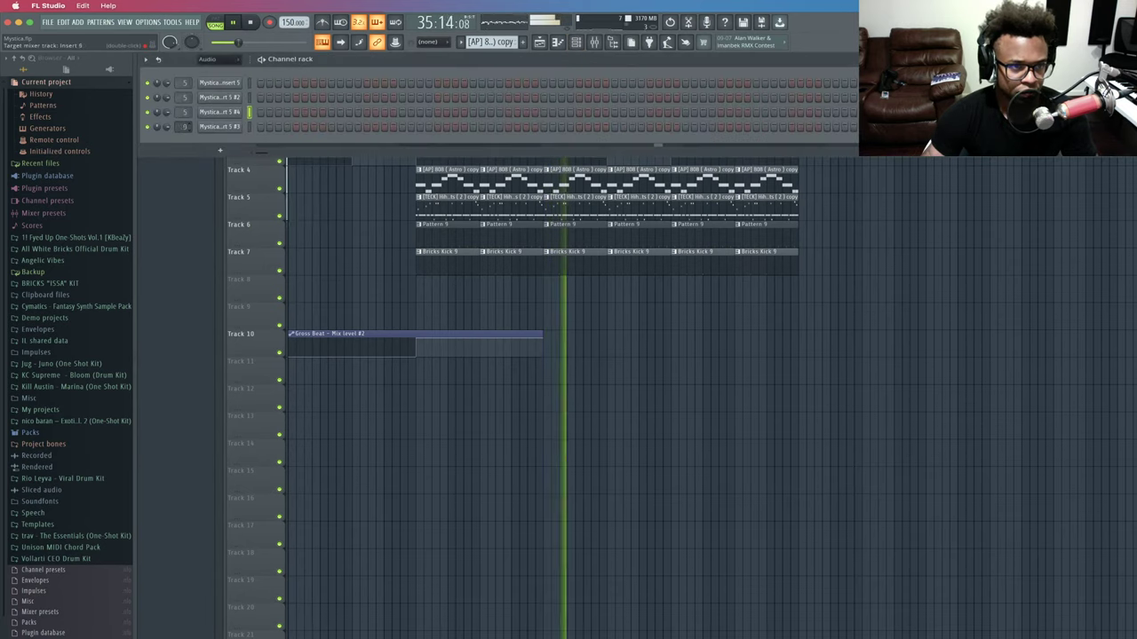
{"action": "left_click", "coordinate": [195, 185]}
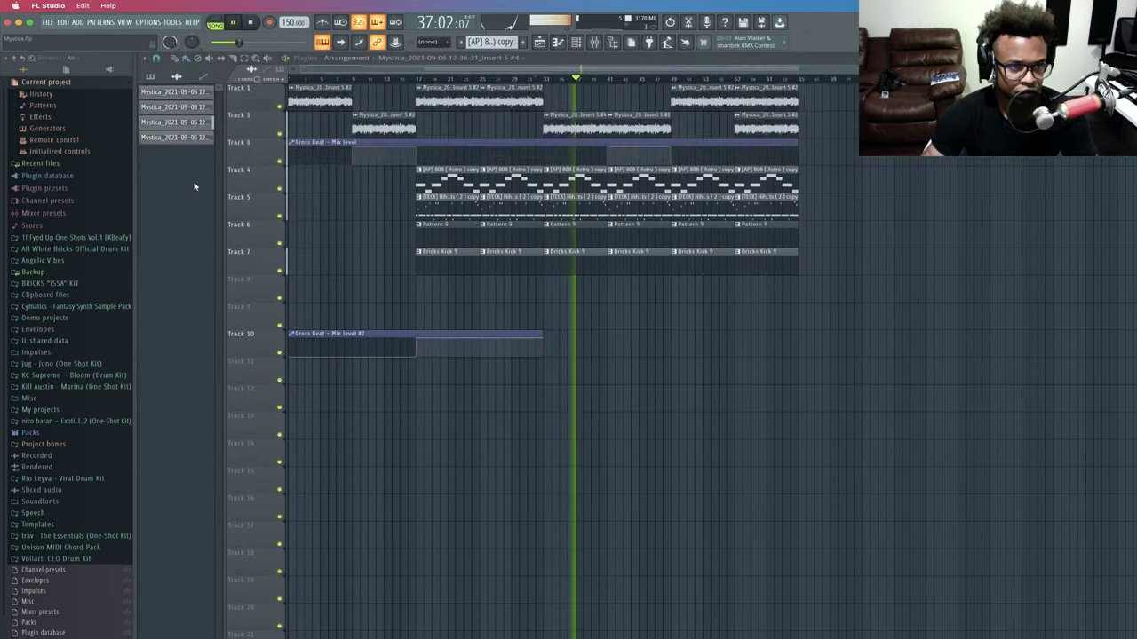
Try pasting the copied value onto the Insert 5 #4 clip's pitch and raising the pitch shift to +800 cents during playback.
{"action": "double_click", "coordinate": [586, 129]}
{"action": "key", "text": "space"}
{"action": "right_click", "coordinate": [327, 147]}
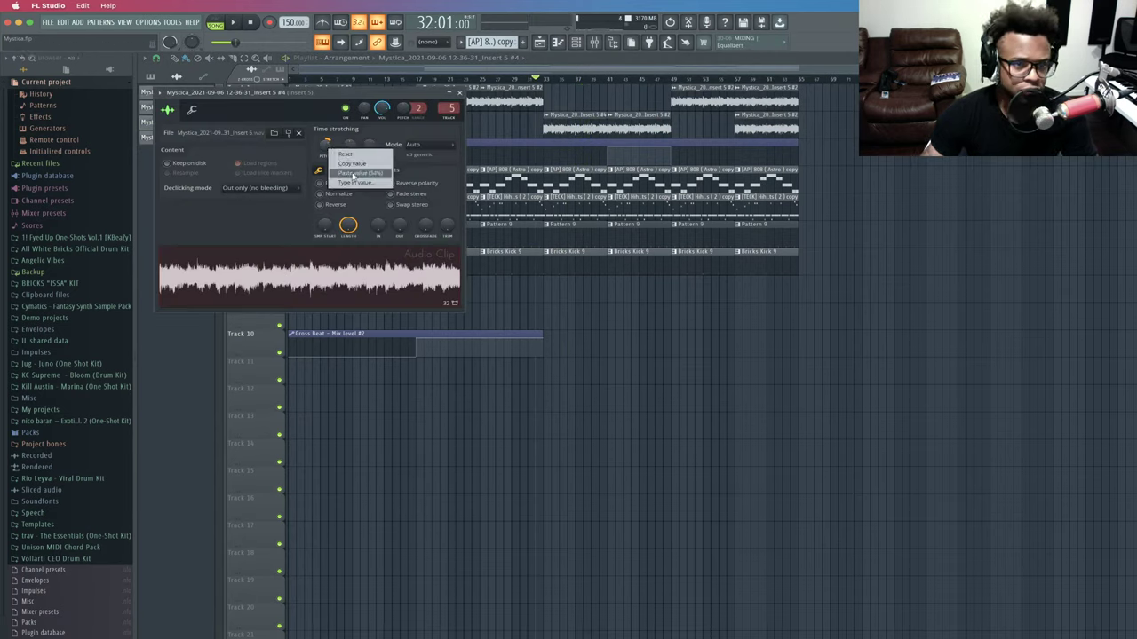
{"action": "left_click", "coordinate": [355, 172]}
{"action": "key", "text": "space"}
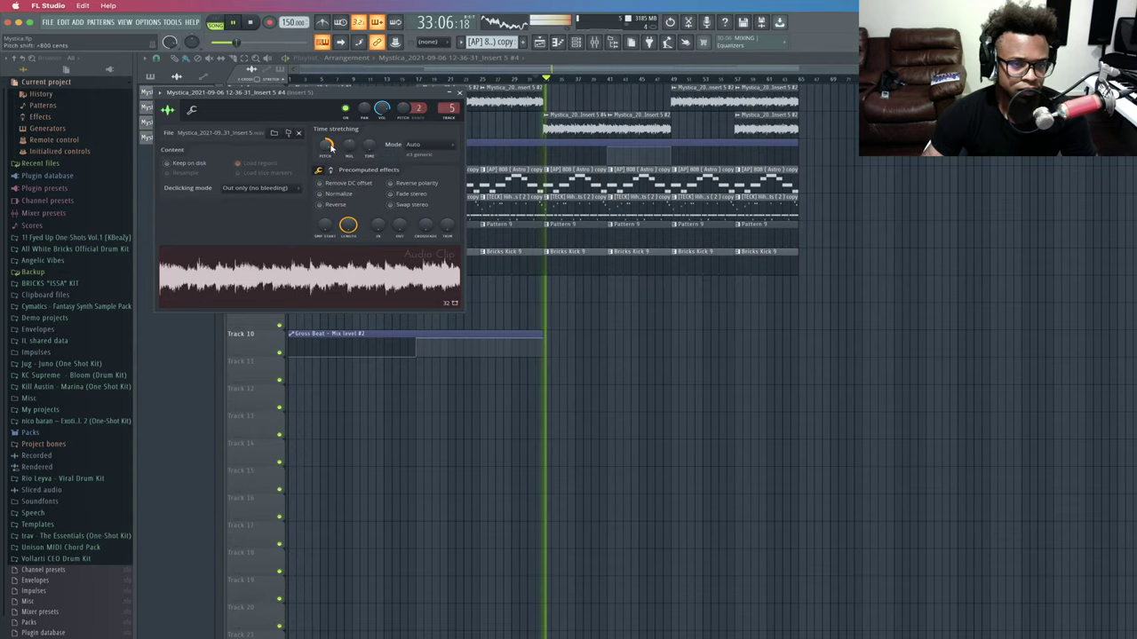
{"action": "scroll", "coordinate": [329, 148], "scroll_direction": "up", "scroll_amount": 2}
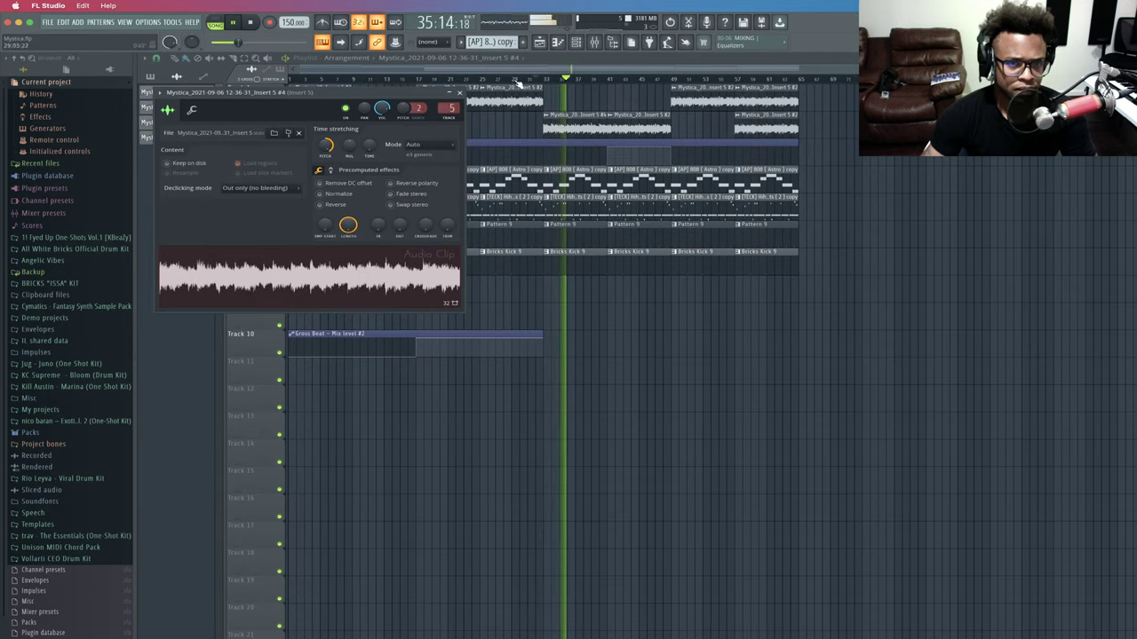
Try pitch shifts of +1100 and +1200 cents on the Insert 5 #4 clip while playing from bar 30, and close its settings.
{"action": "left_click", "coordinate": [521, 82]}
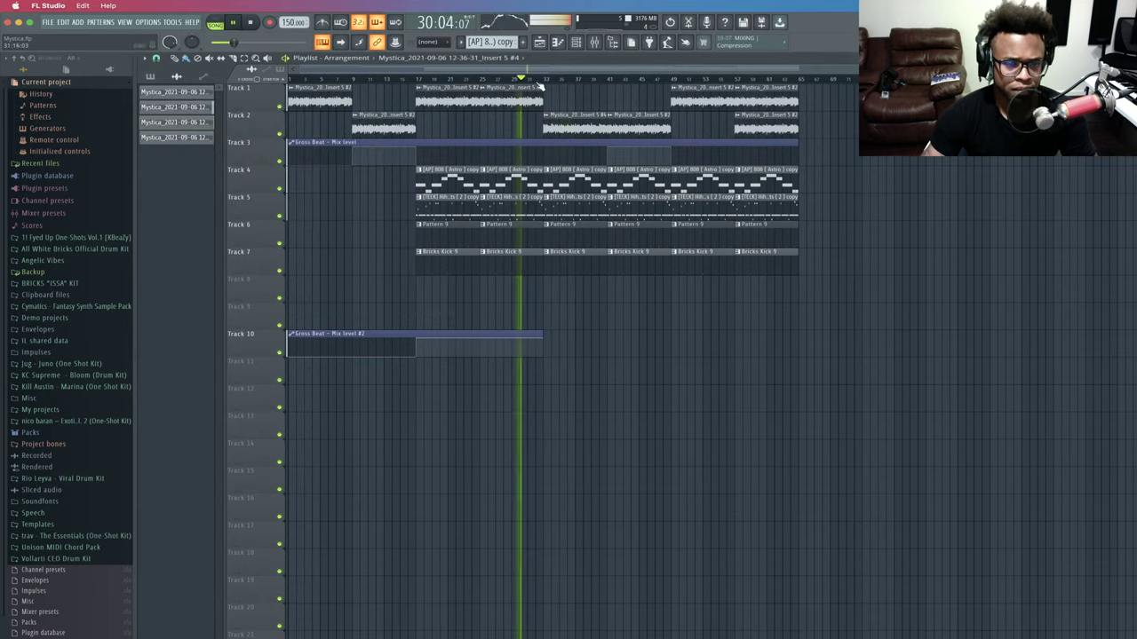
{"action": "left_click", "coordinate": [575, 42]}
{"action": "key", "text": "space"}
{"action": "left_click", "coordinate": [227, 115]}
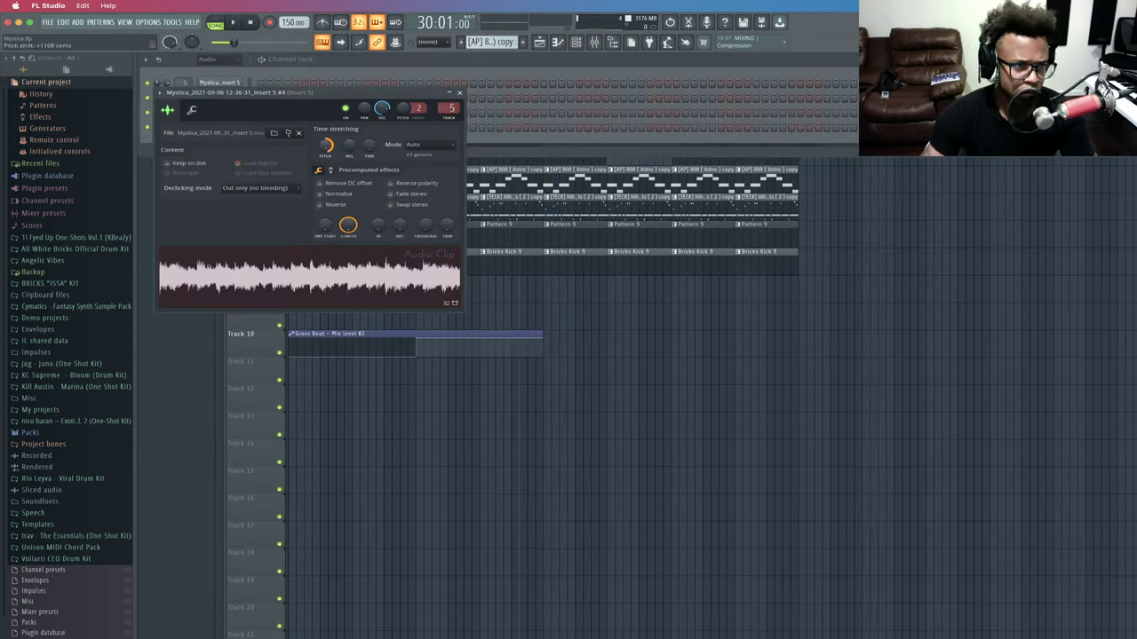
{"action": "key", "text": "space"}
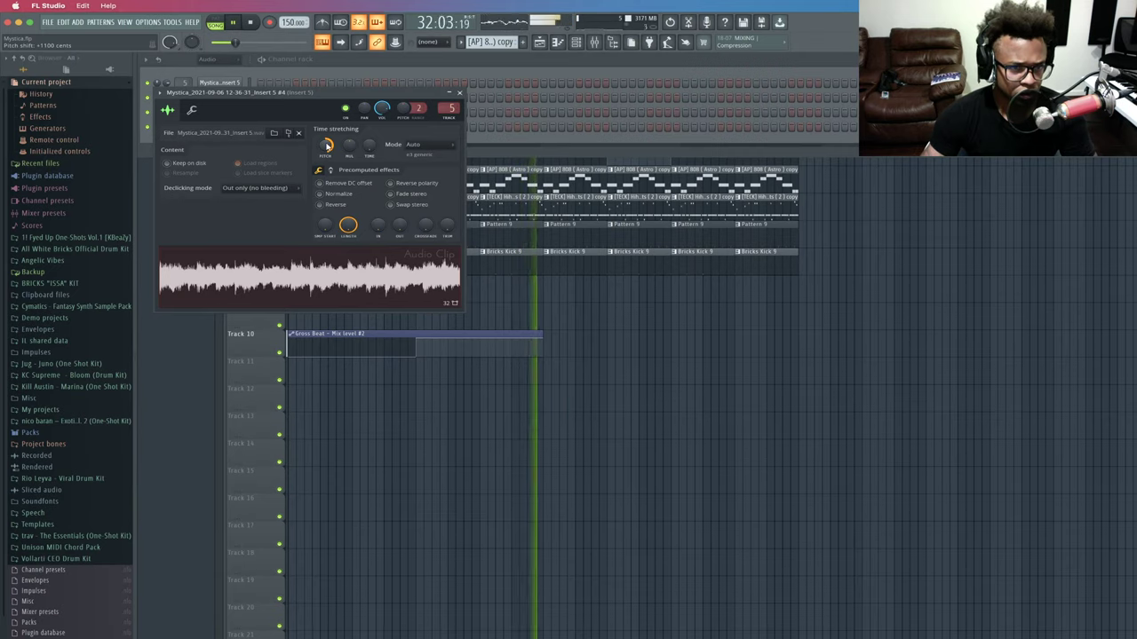
{"action": "scroll", "coordinate": [327, 145], "scroll_direction": "up", "scroll_amount": 1}
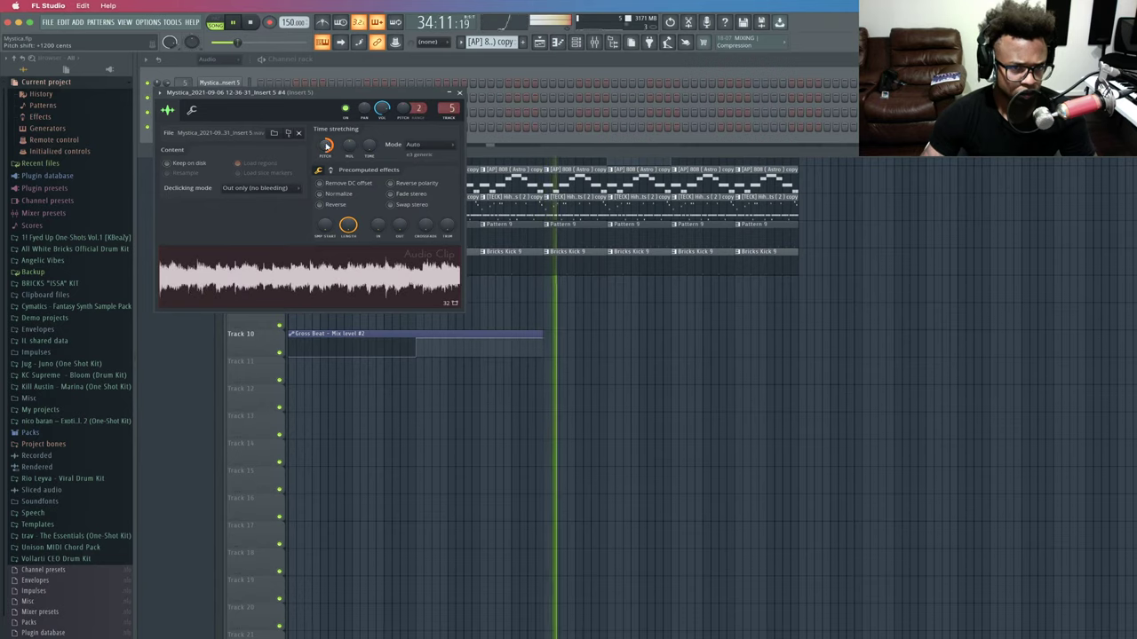
{"action": "left_click", "coordinate": [459, 91]}
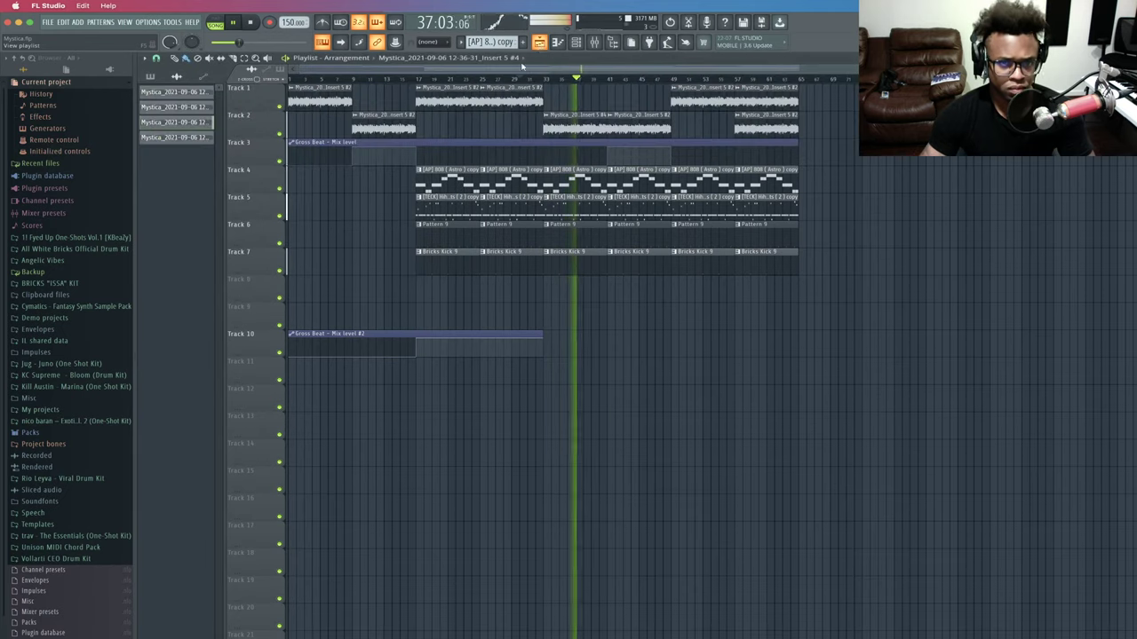
Audition the melody transition by replaying the arrangement from several points between about bars 26 and 33.
{"action": "left_click", "coordinate": [489, 79]}
{"action": "left_click", "coordinate": [519, 81]}
{"action": "left_click", "coordinate": [540, 79]}
{"action": "left_click", "coordinate": [532, 79]}
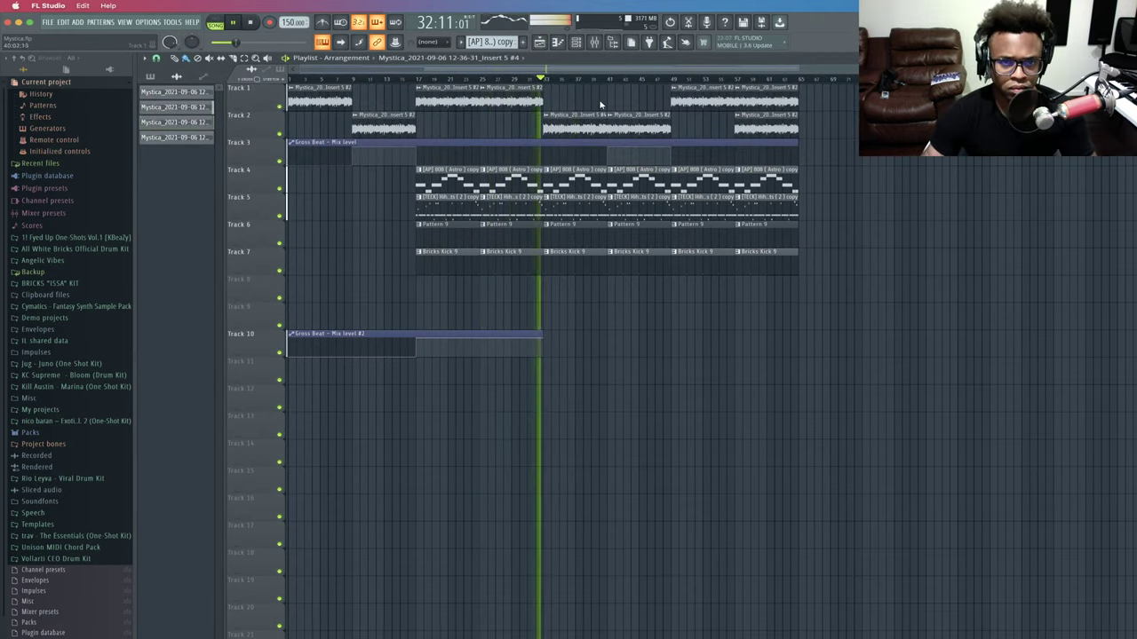
{"action": "left_click", "coordinate": [508, 80]}
{"action": "left_click", "coordinate": [576, 42]}
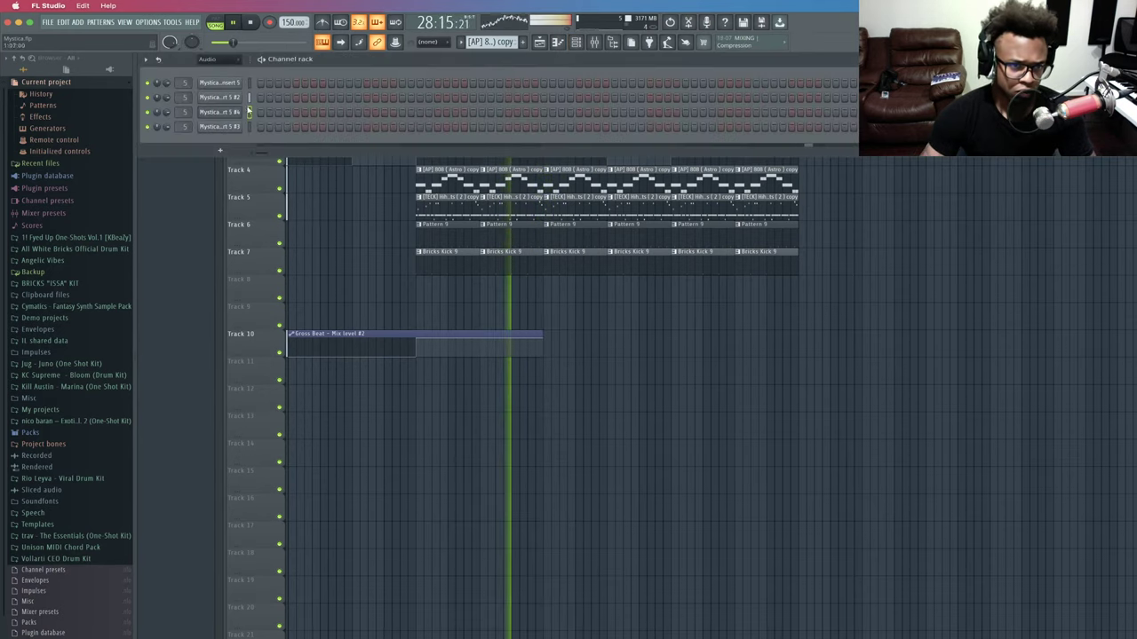
{"action": "left_click", "coordinate": [574, 46]}
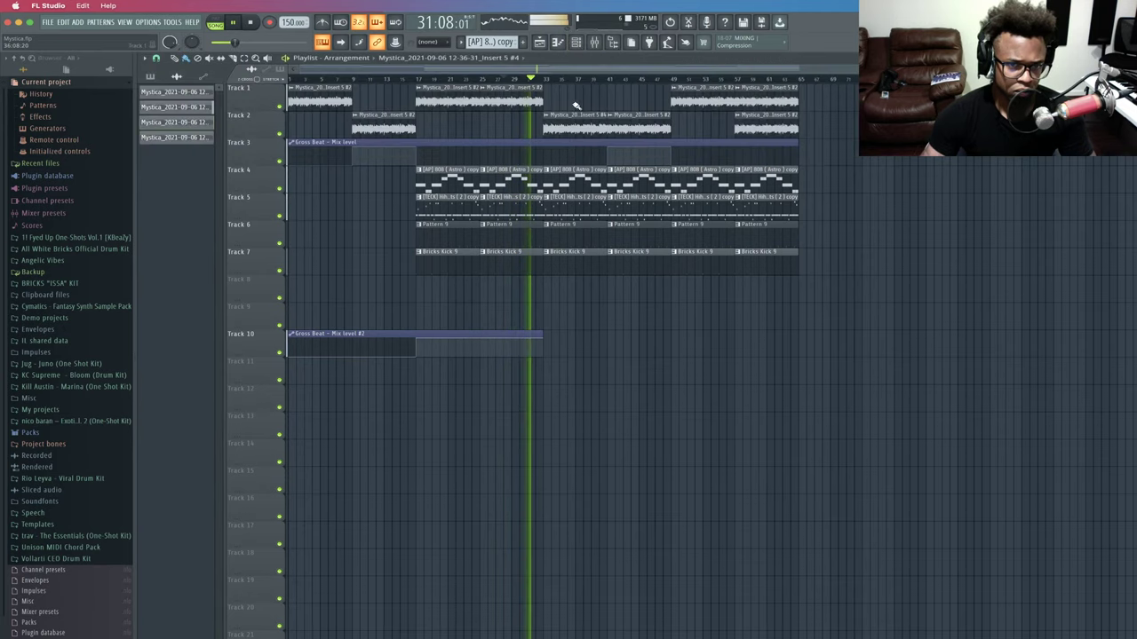
{"action": "double_click", "coordinate": [548, 87]}
{"action": "left_click", "coordinate": [543, 80]}
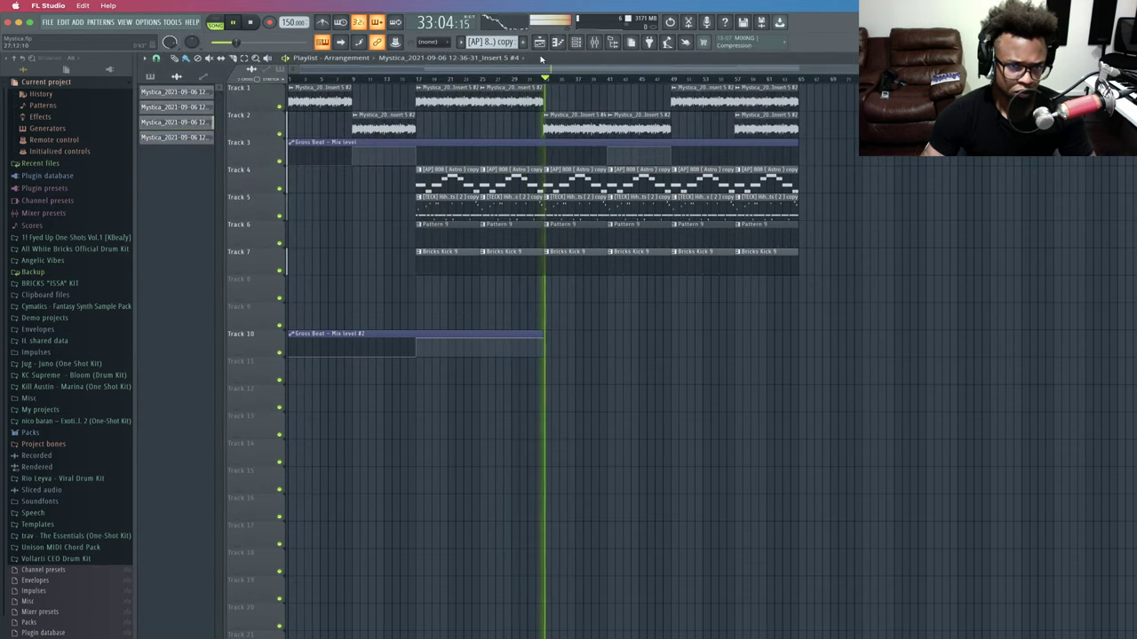
Bring the Insert 5 #4 clip's pitch shift down to 0 cents, nudge it slightly lower, and stop playback.
{"action": "left_click", "coordinate": [576, 42]}
{"action": "left_click", "coordinate": [226, 112]}
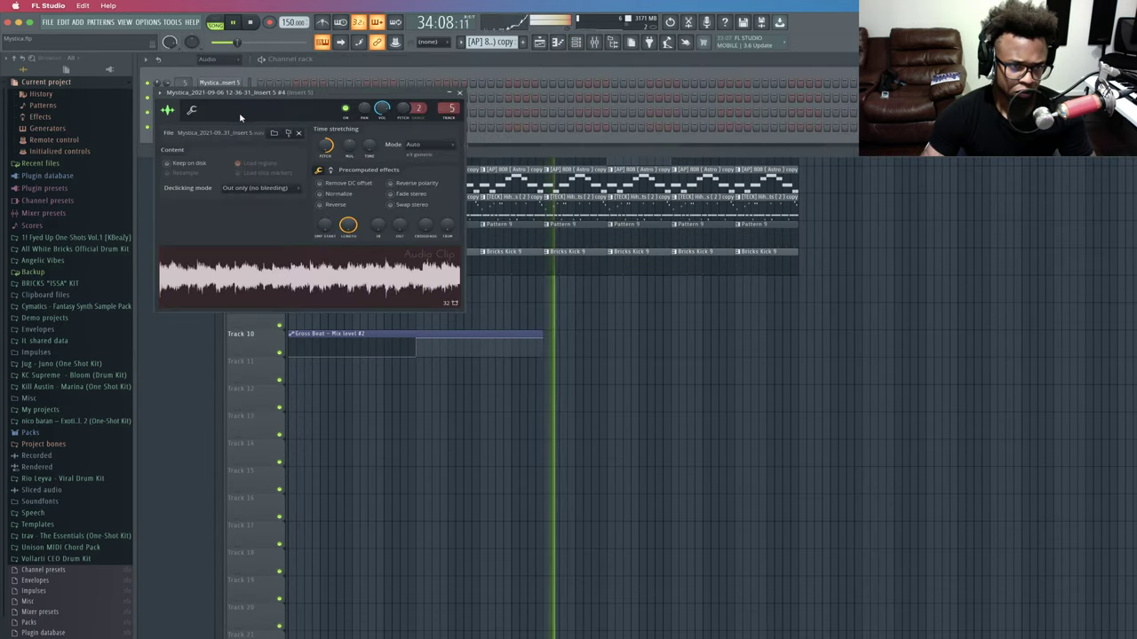
{"action": "left_click_drag", "start_coordinate": [326, 144], "coordinate": [325, 156]}
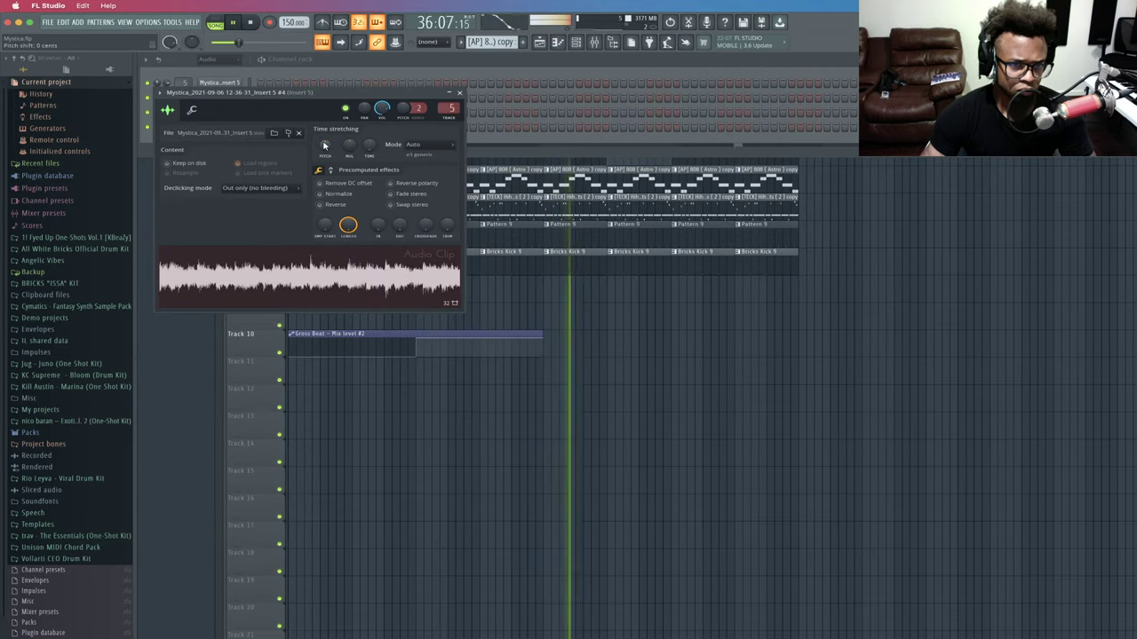
{"action": "left_click_drag", "start_coordinate": [324, 144], "coordinate": [325, 149]}
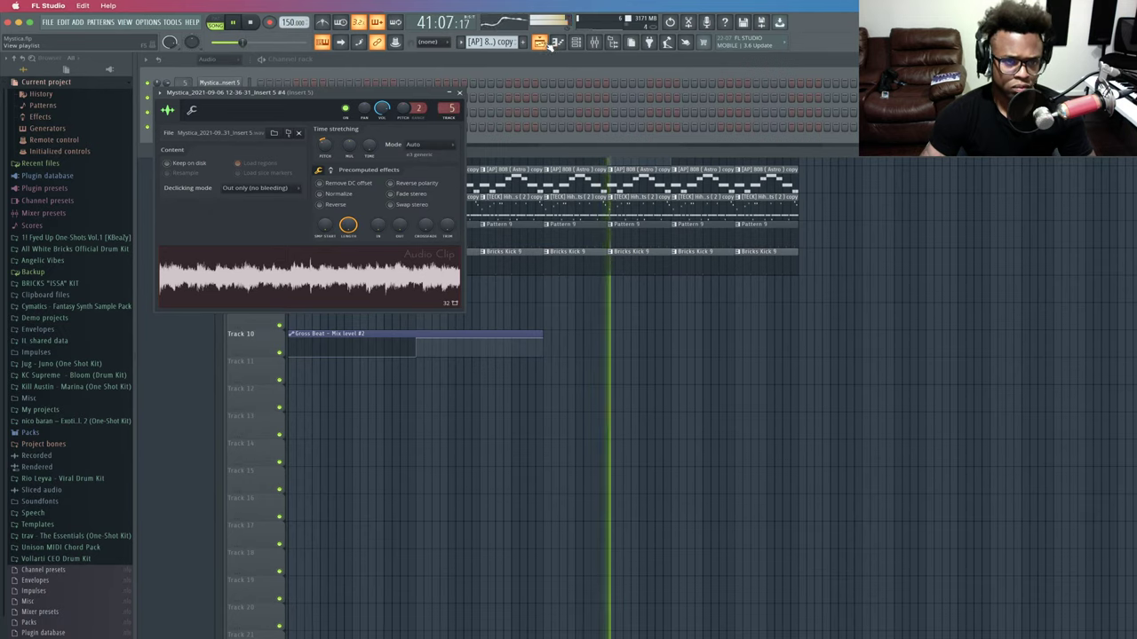
{"action": "key", "text": "space"}
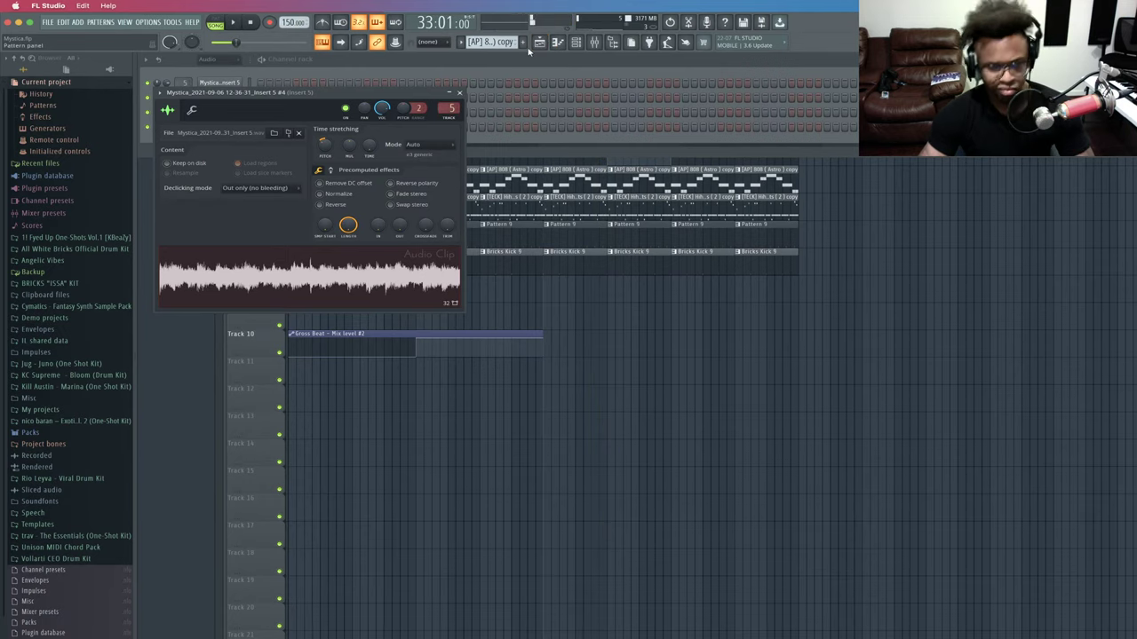
Close the clip settings, audition the repitched melody from bar 33 and from about bar 30, and stop playback.
{"action": "left_click", "coordinate": [460, 94]}
{"action": "key", "text": "space"}
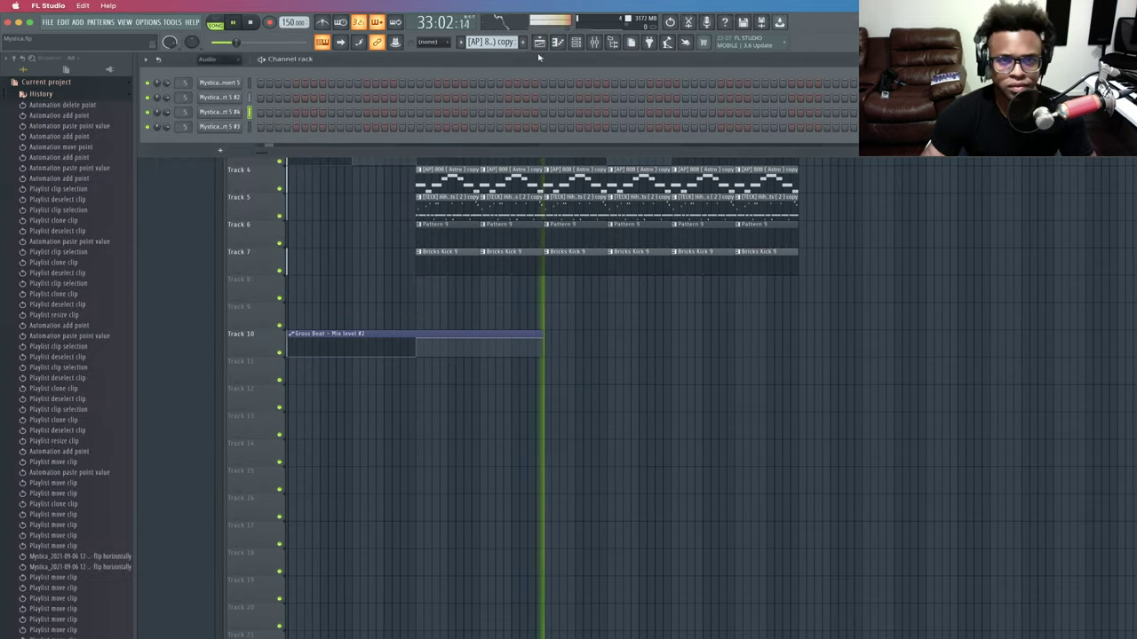
{"action": "key", "text": "F5"}
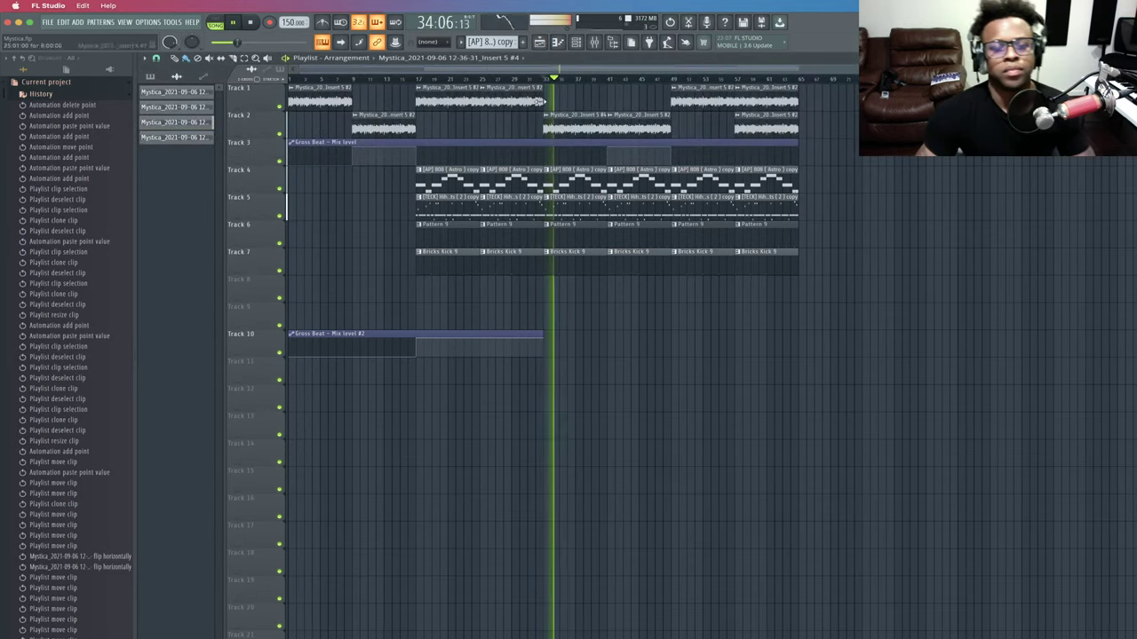
{"action": "left_click", "coordinate": [518, 80]}
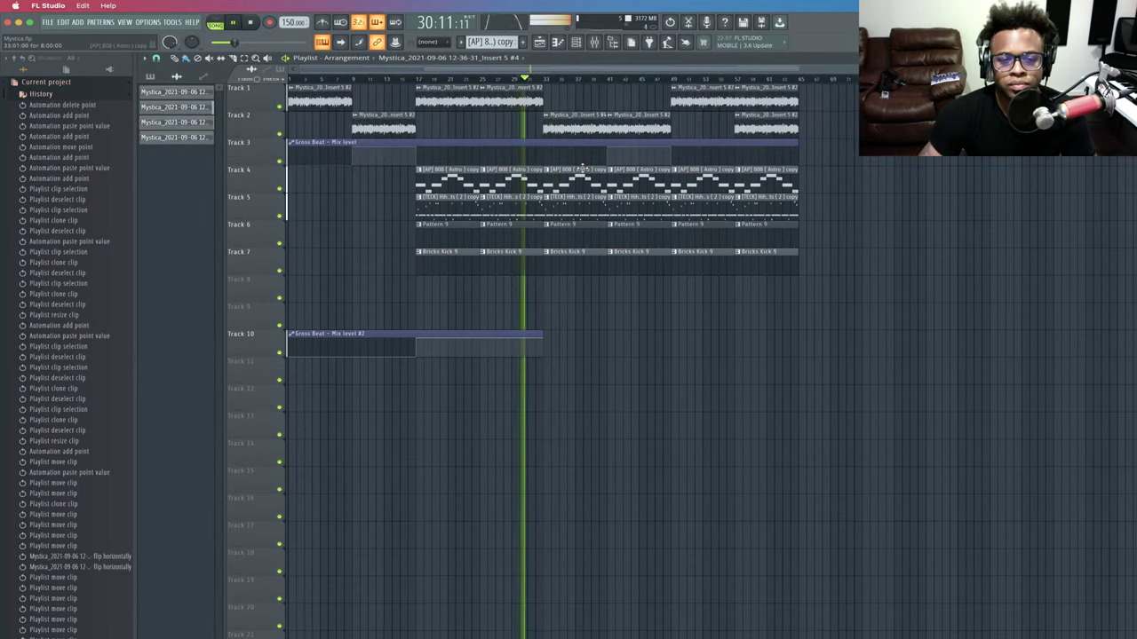
{"action": "key", "text": "space"}
Audition the arrangement from about bars 39, 33 and 30, and look through the effect choices for Insert 5.
{"action": "left_click", "coordinate": [597, 43]}
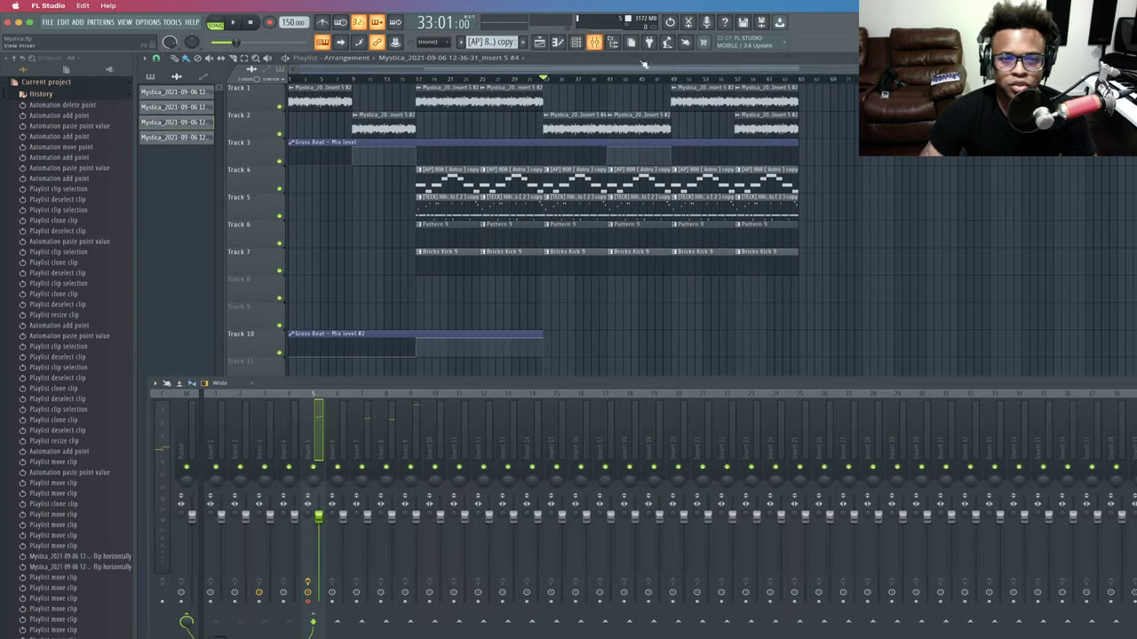
{"action": "left_click", "coordinate": [595, 82]}
{"action": "key", "text": "space"}
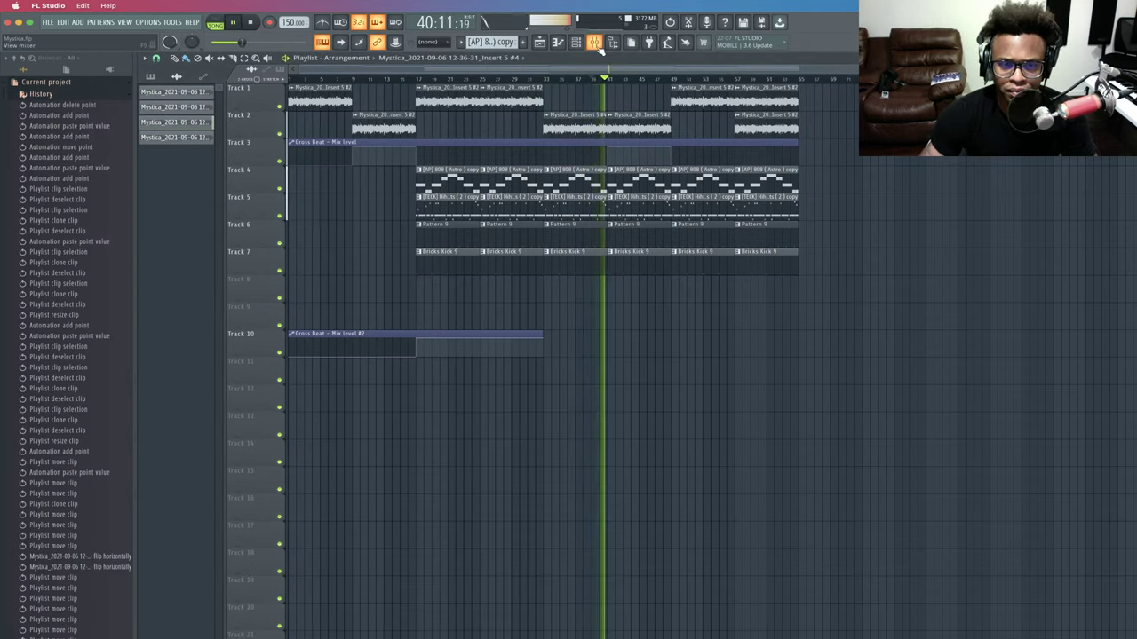
{"action": "left_click", "coordinate": [548, 79]}
{"action": "key", "text": "F9"}
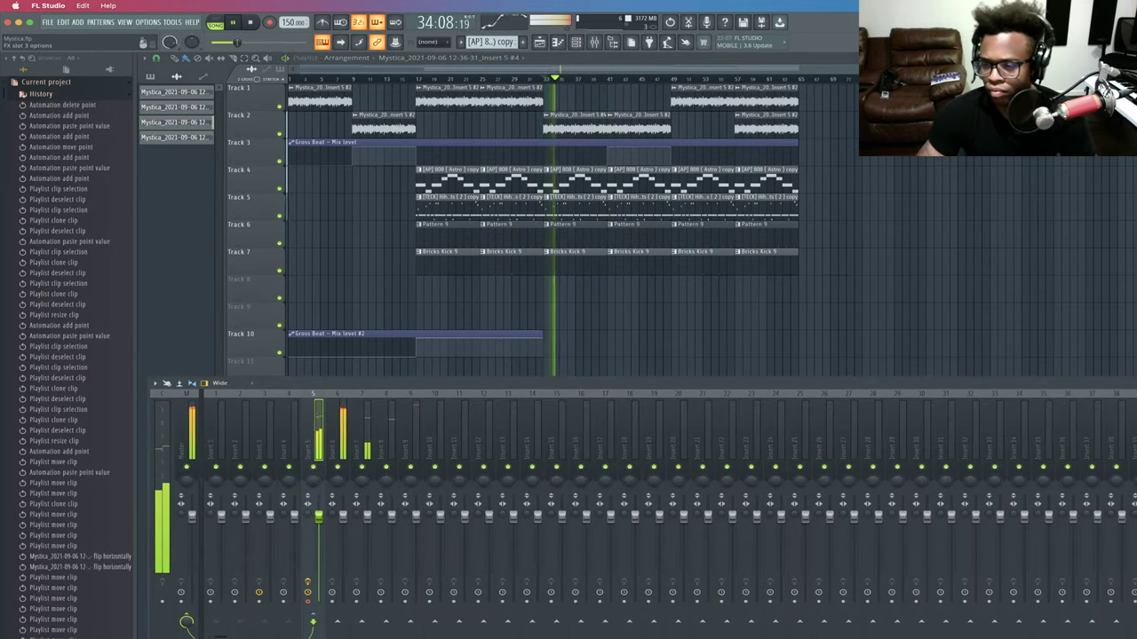
{"action": "left_click", "coordinate": [1136, 453]}
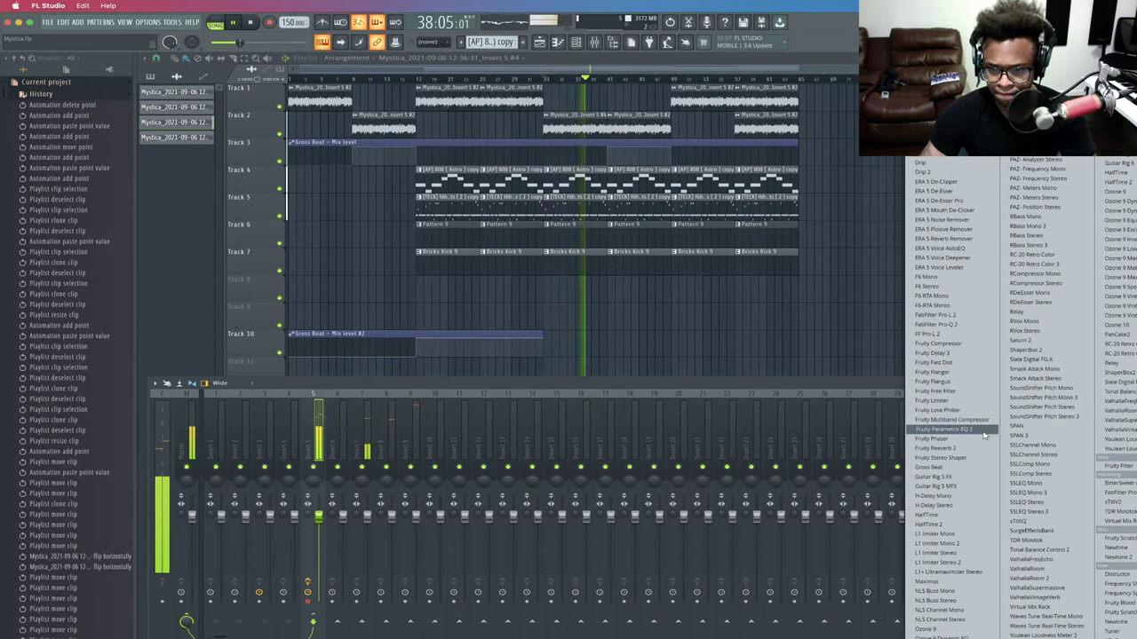
{"action": "left_click", "coordinate": [855, 377]}
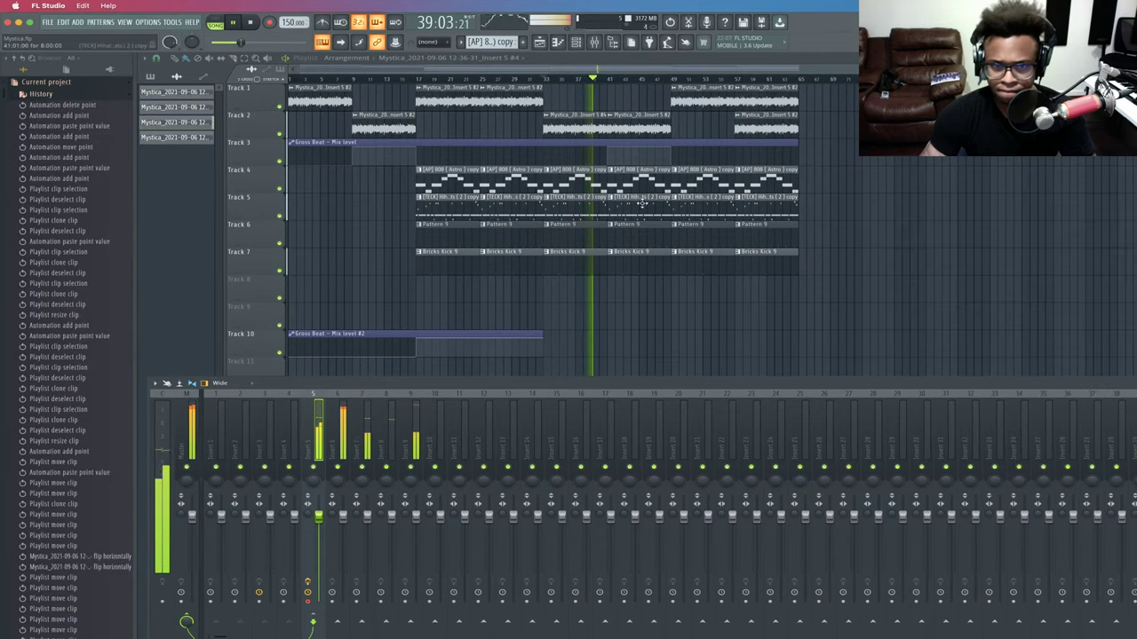
{"action": "left_click", "coordinate": [524, 80]}
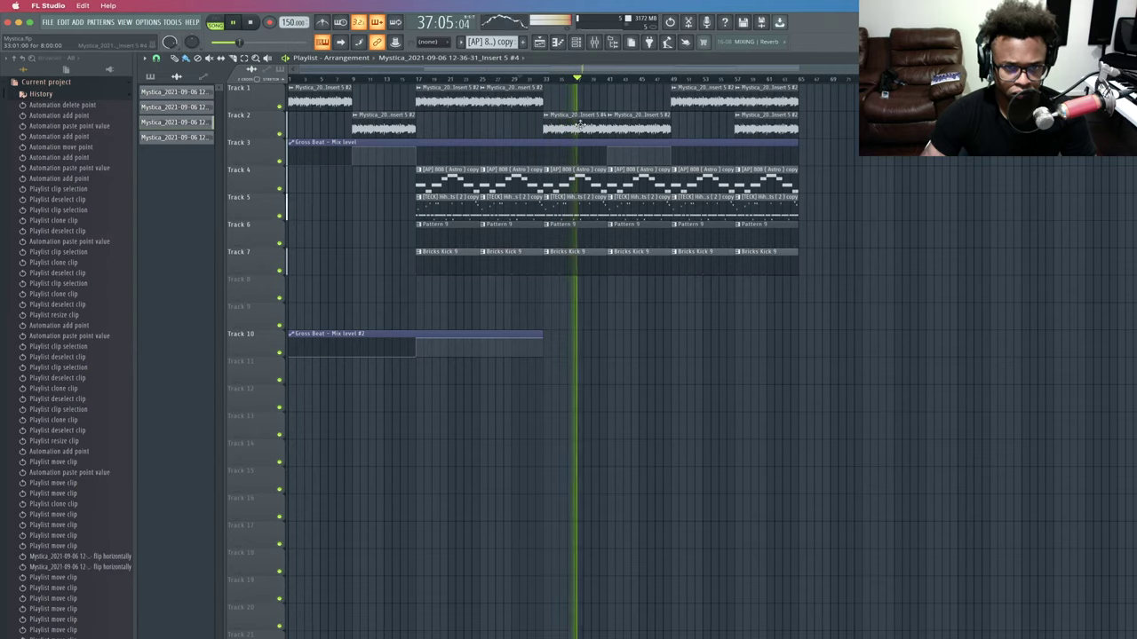
Try removing the Track 2 melody clip at bar 33 during playback, undo the deletion and the automation point move, and stop playback.
{"action": "right_click", "coordinate": [586, 125]}
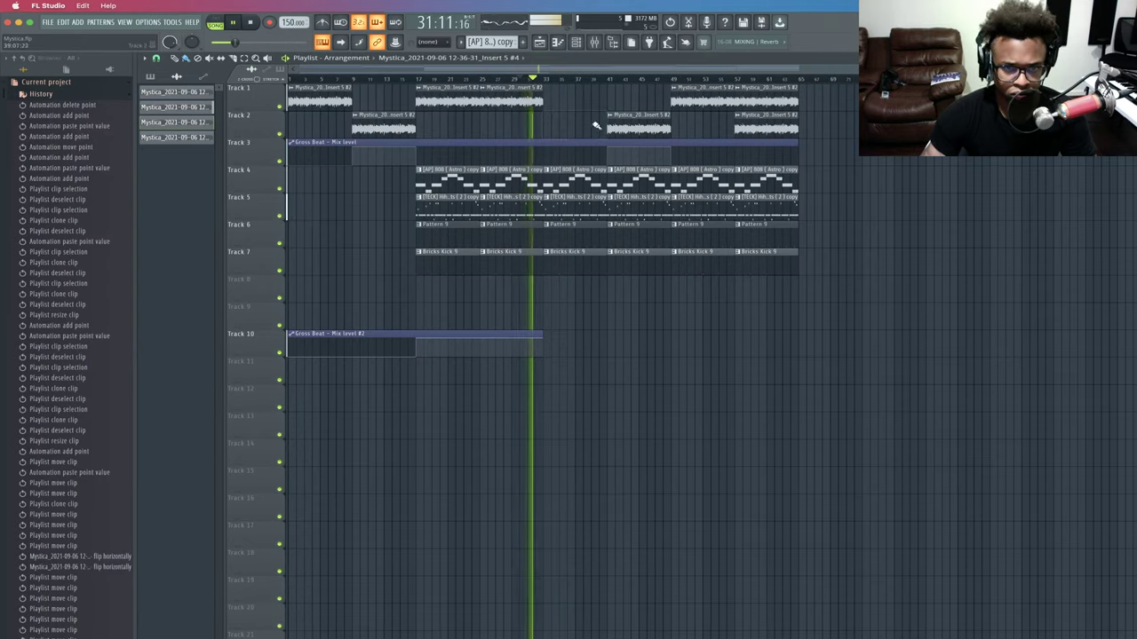
{"action": "key", "text": "ctrl+z"}
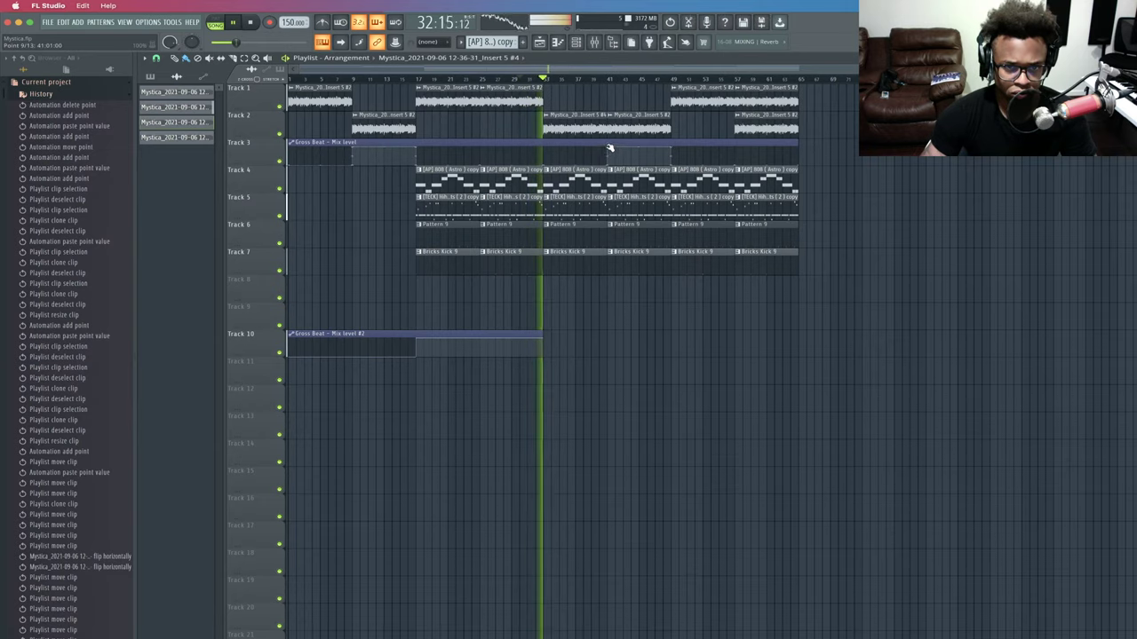
{"action": "left_click", "coordinate": [570, 143]}
{"action": "key", "text": "super+z"}
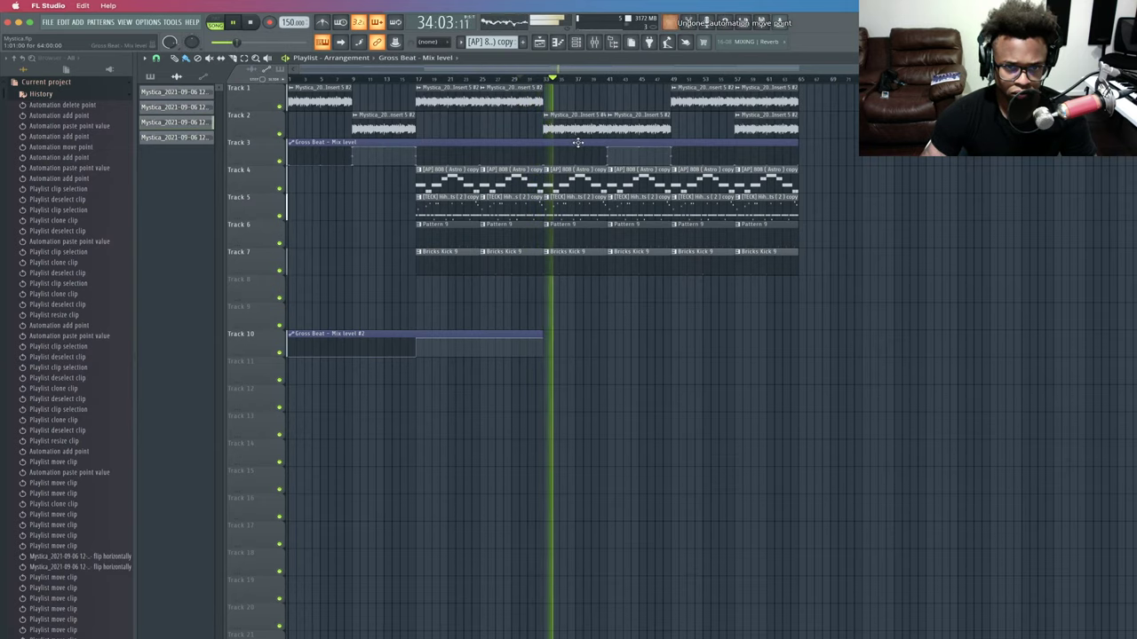
{"action": "key", "text": "space"}
{"action": "left_click", "coordinate": [64, 23]}
{"action": "left_click", "coordinate": [71, 45]}
{"action": "left_click", "coordinate": [66, 24]}
{"action": "left_click", "coordinate": [71, 45]}
{"action": "left_click", "coordinate": [66, 24]}
{"action": "left_click", "coordinate": [593, 301]}
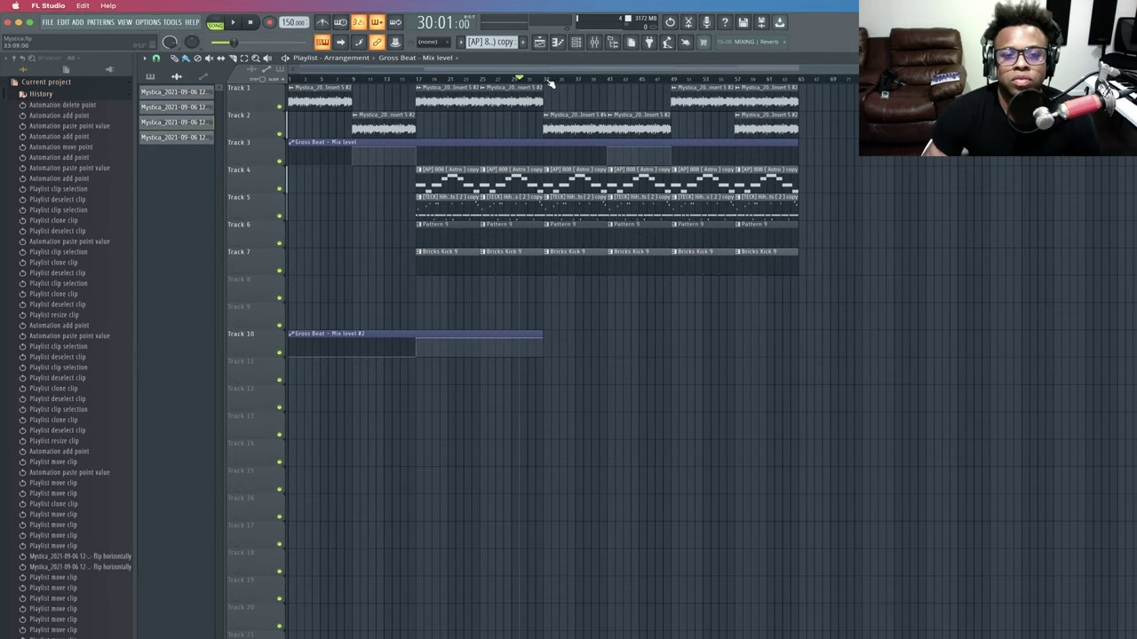
Audition the melody sections from about bars 30, 33 and 17, and leave the play position at bar 31.
{"action": "key", "text": "space"}
{"action": "left_click", "coordinate": [594, 42]}
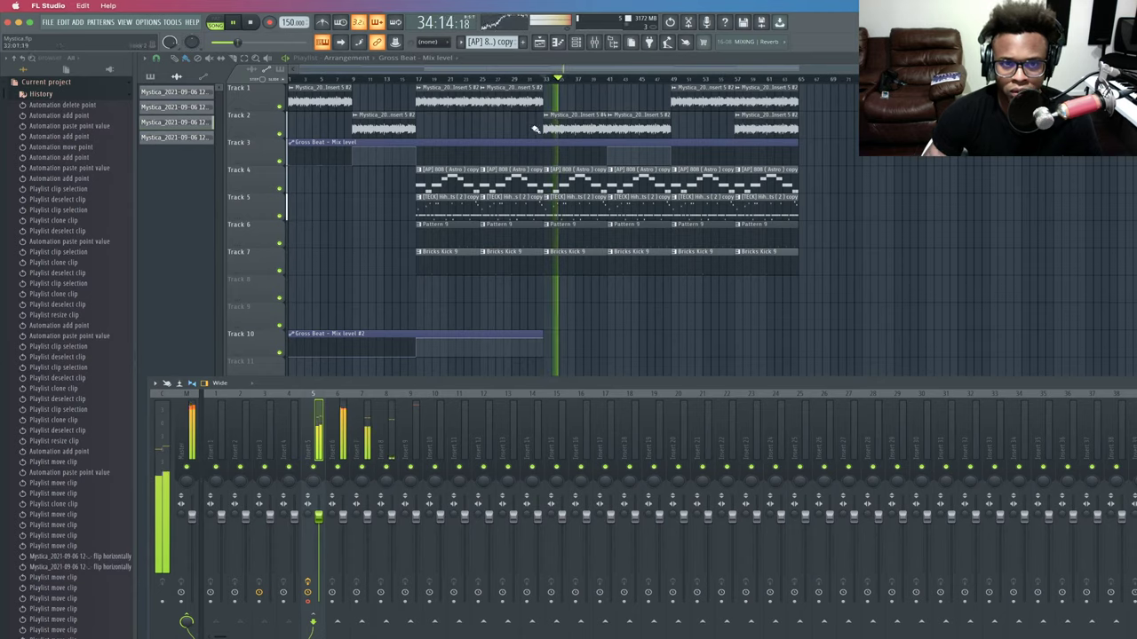
{"action": "key", "text": "space"}
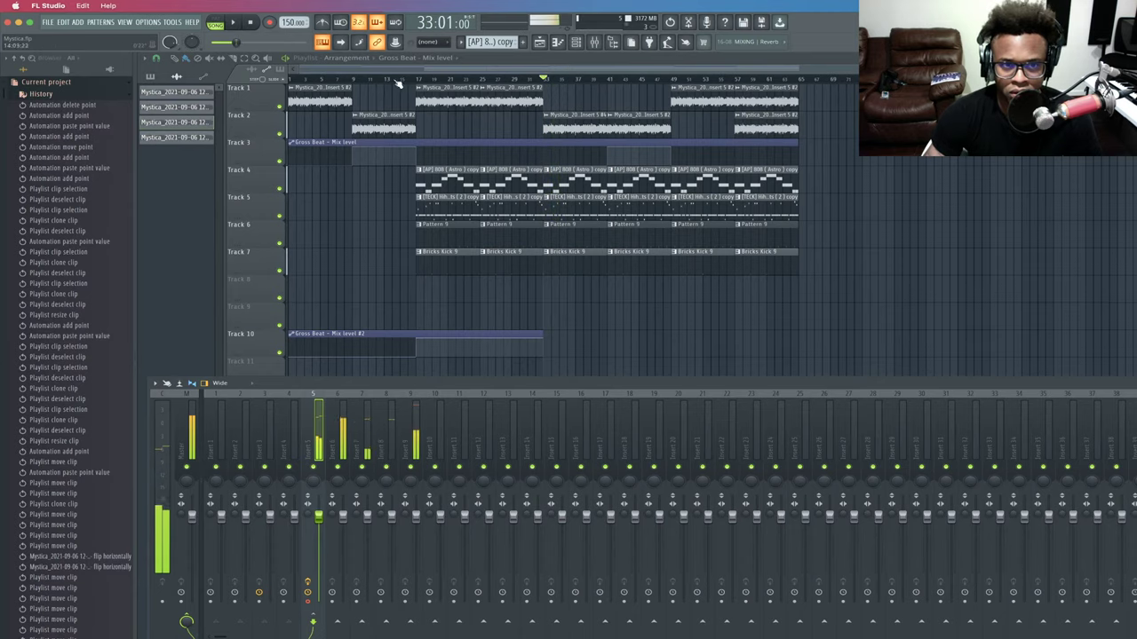
{"action": "left_click", "coordinate": [421, 80]}
{"action": "key", "text": "space"}
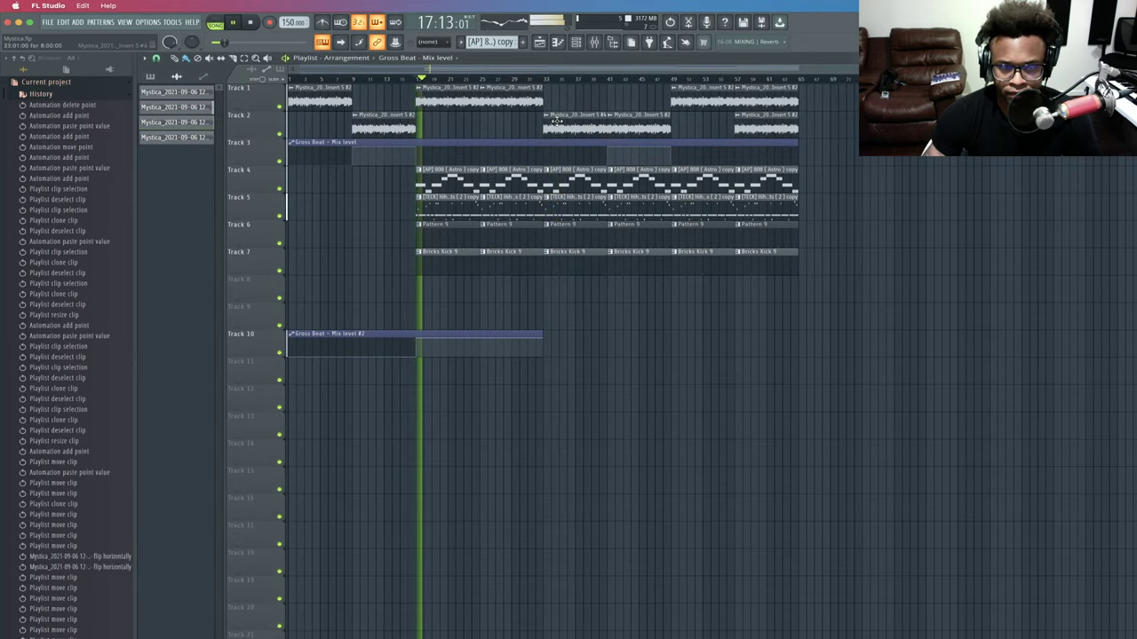
{"action": "left_click", "coordinate": [530, 80]}
{"action": "key", "text": "space"}
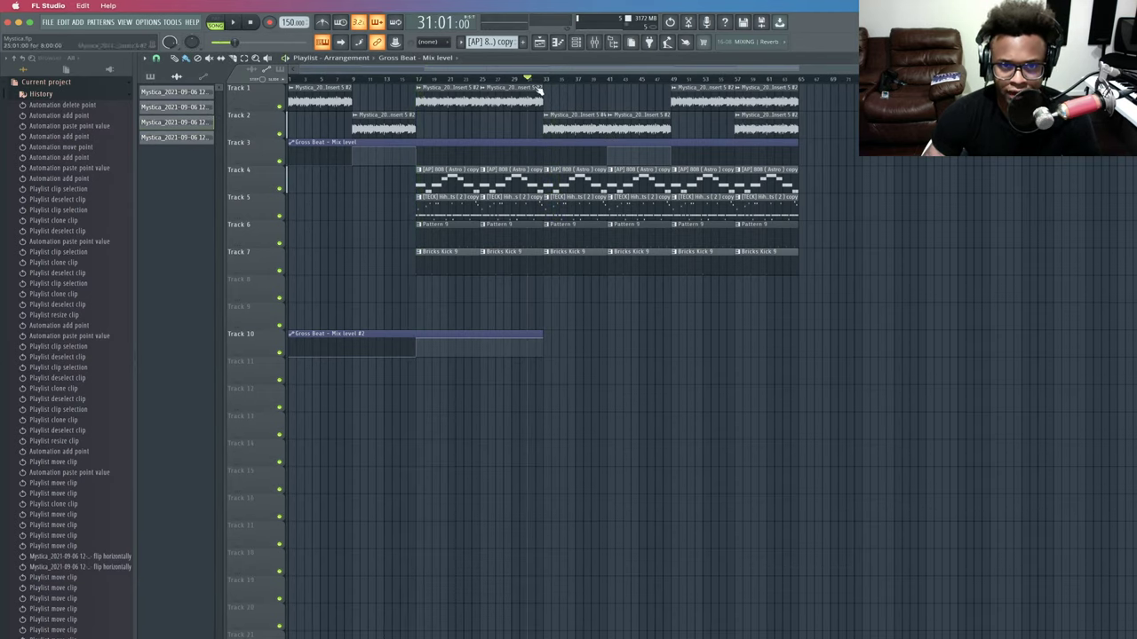
Check the channel settings of the Insert 5 #4 clip and play it from bar 33 with the mixer open.
{"action": "double_click", "coordinate": [569, 129]}
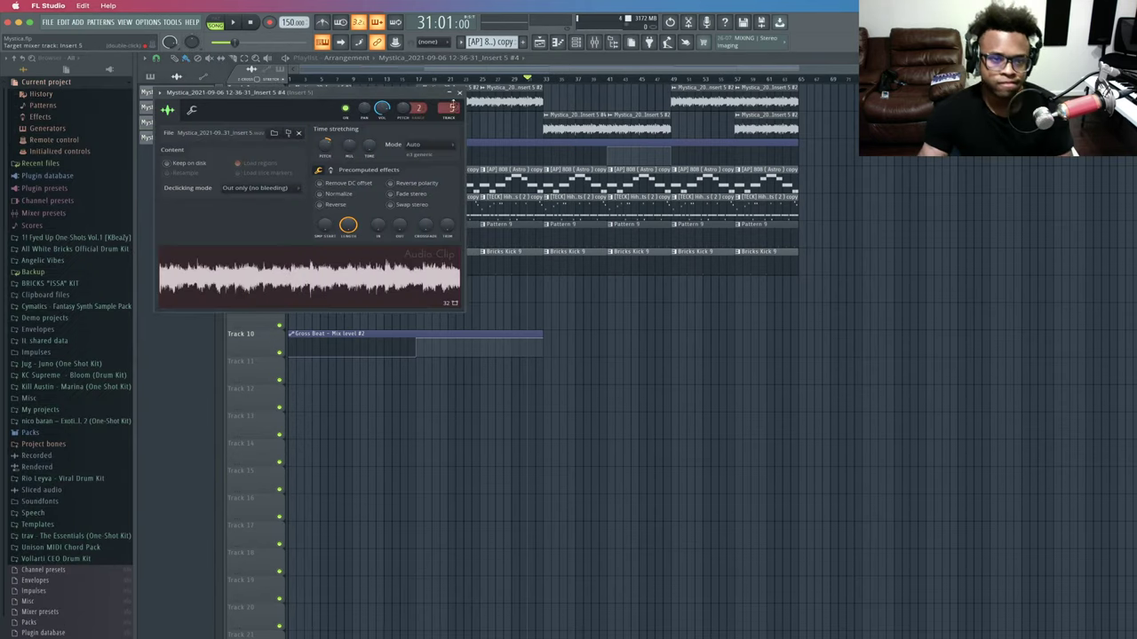
{"action": "left_click", "coordinate": [459, 93]}
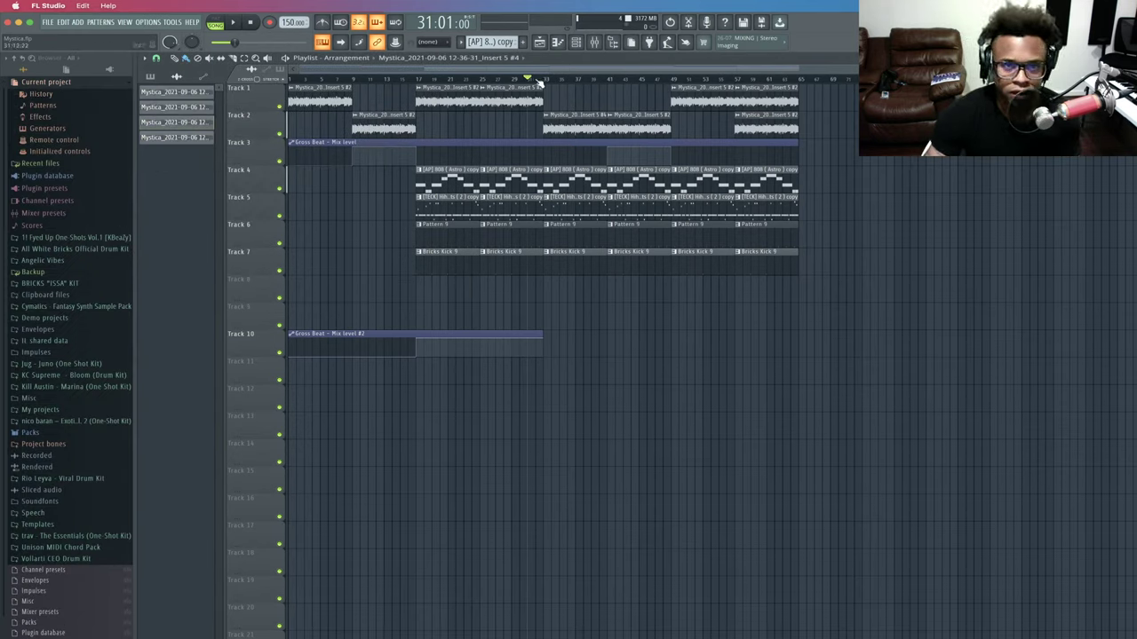
{"action": "left_click", "coordinate": [594, 41]}
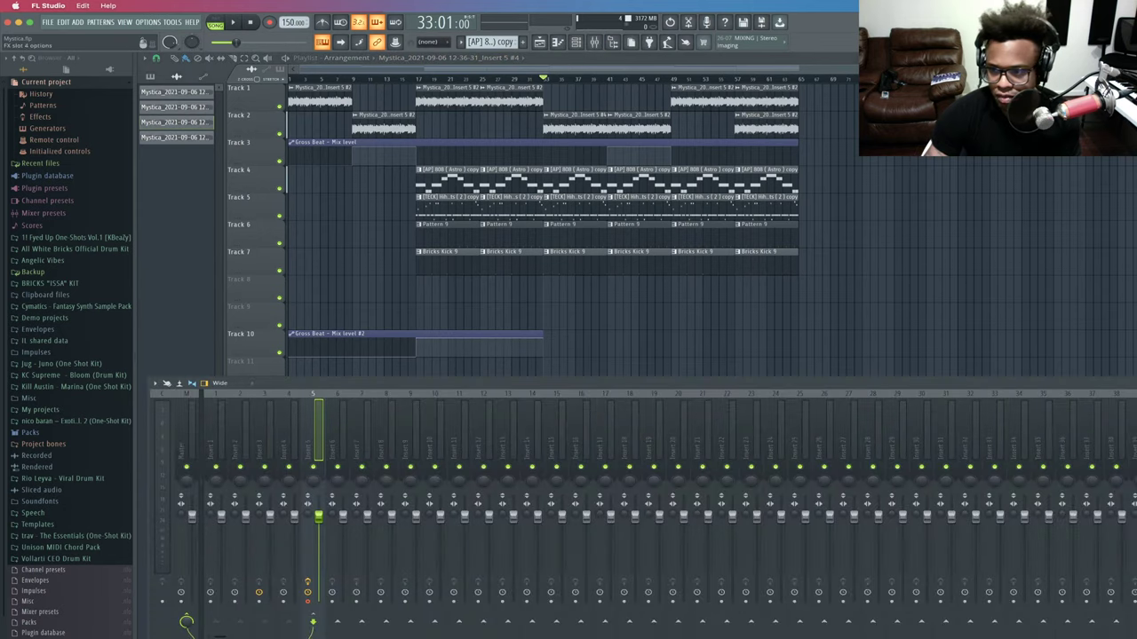
{"action": "key", "text": "space"}
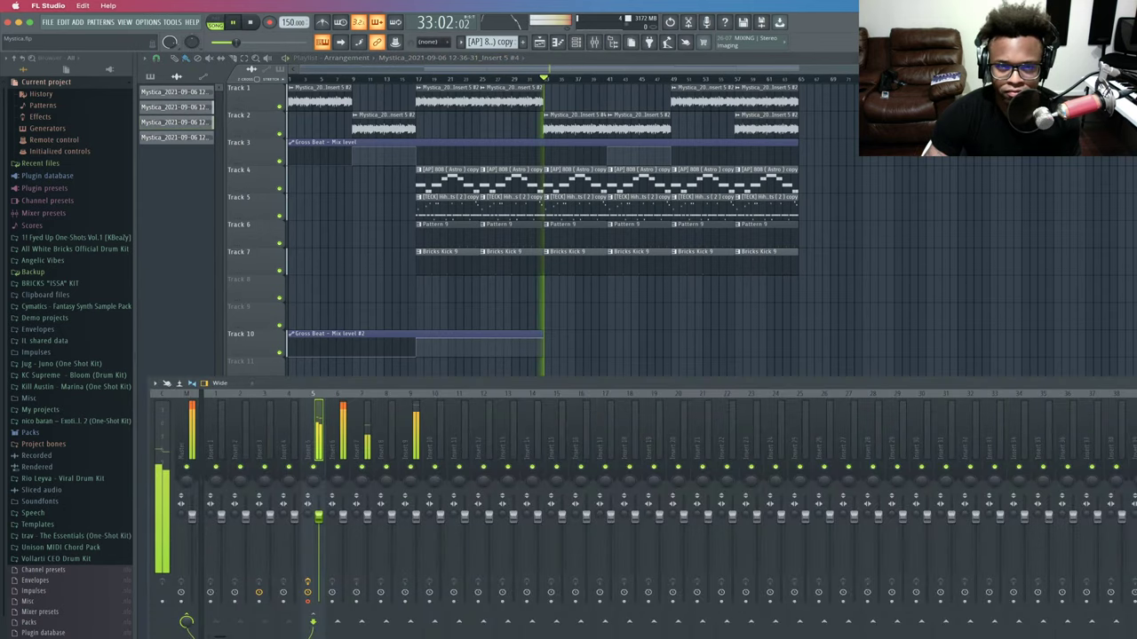
{"action": "key", "text": "space"}
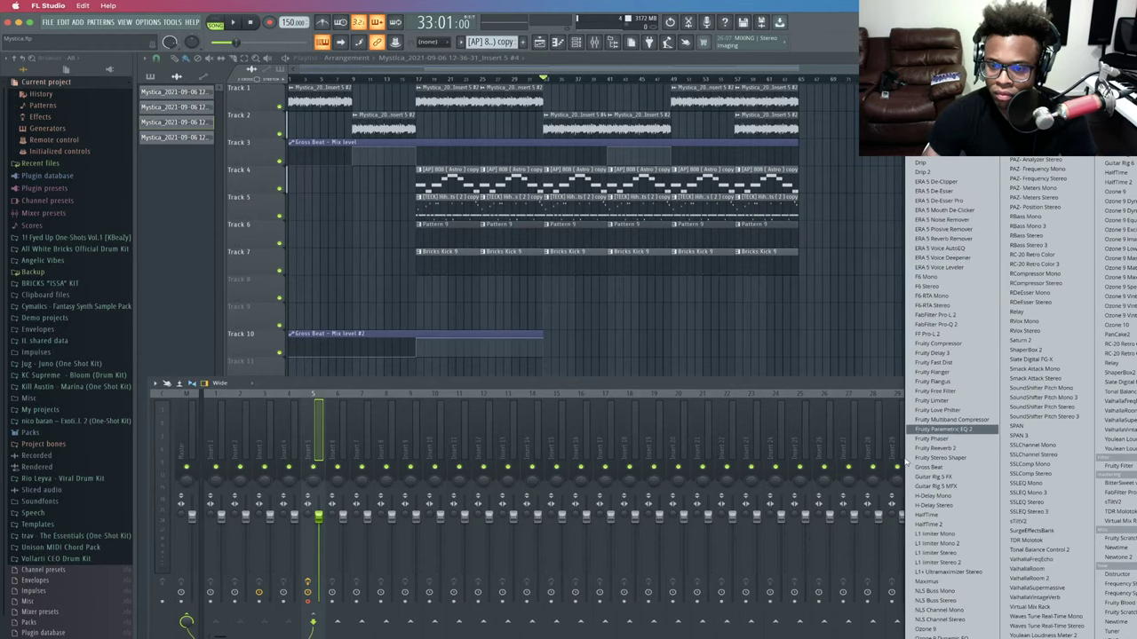
Add Gross Beat to Insert 5 and try its Flanging preset while playing from bar 33.
{"action": "left_click", "coordinate": [932, 467]}
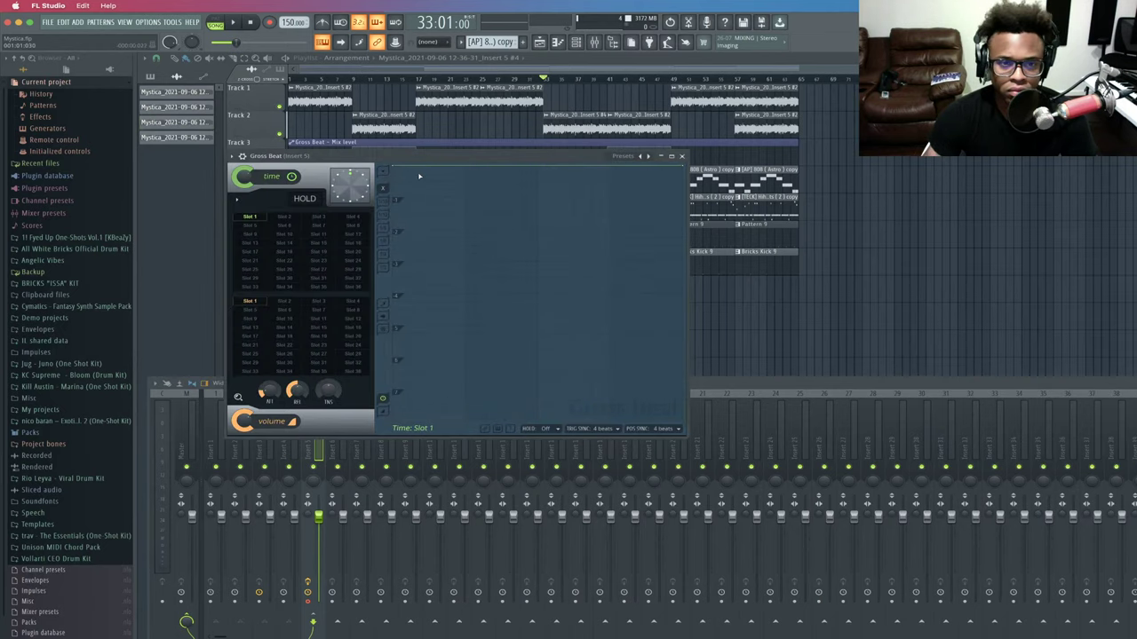
{"action": "left_click", "coordinate": [631, 156]}
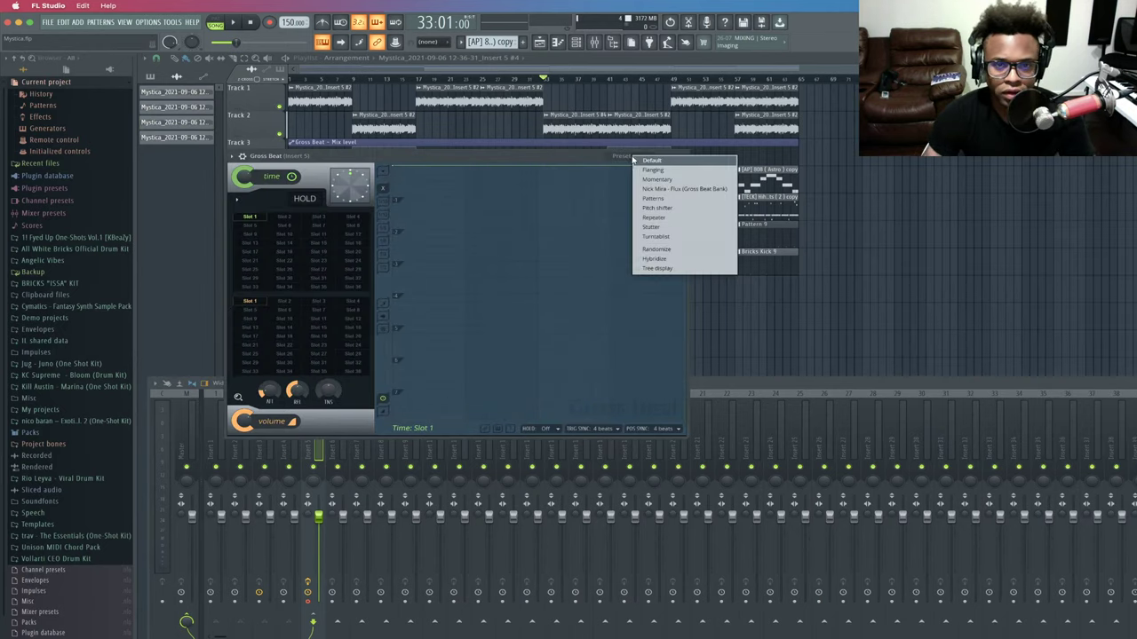
{"action": "left_click", "coordinate": [652, 228]}
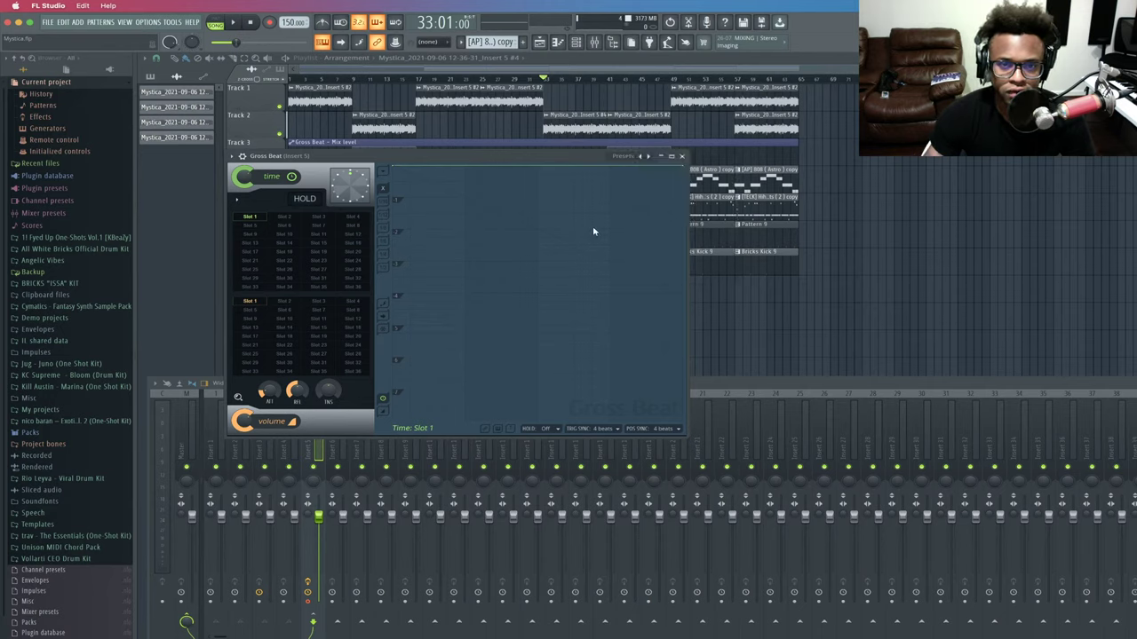
{"action": "left_click", "coordinate": [646, 156]}
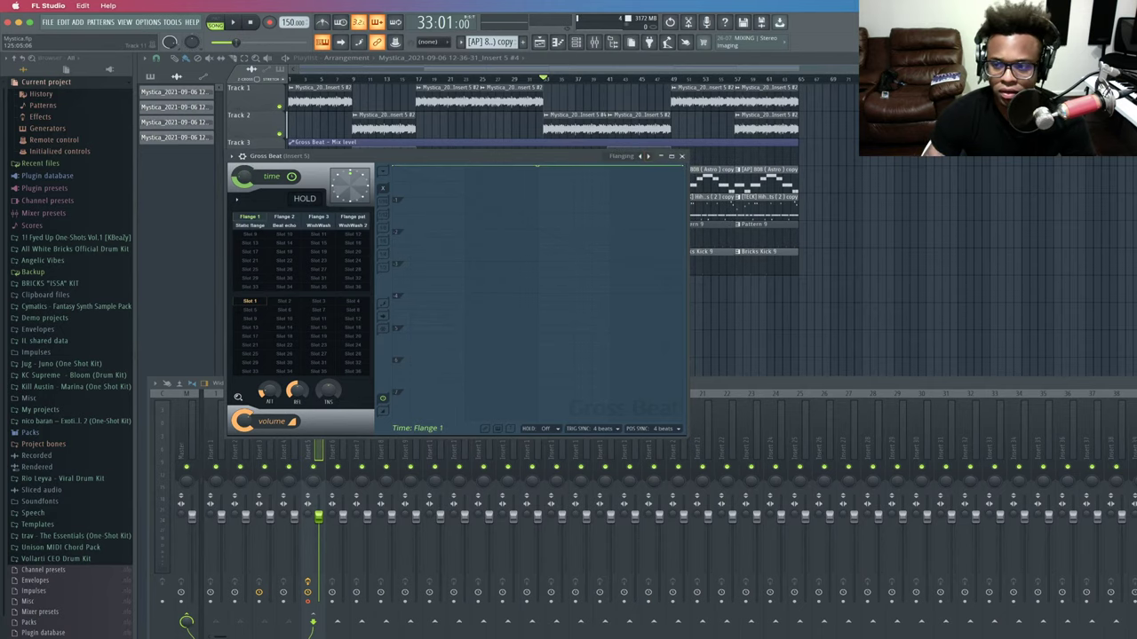
{"action": "left_click", "coordinate": [1134, 428]}
{"action": "key", "text": "space"}
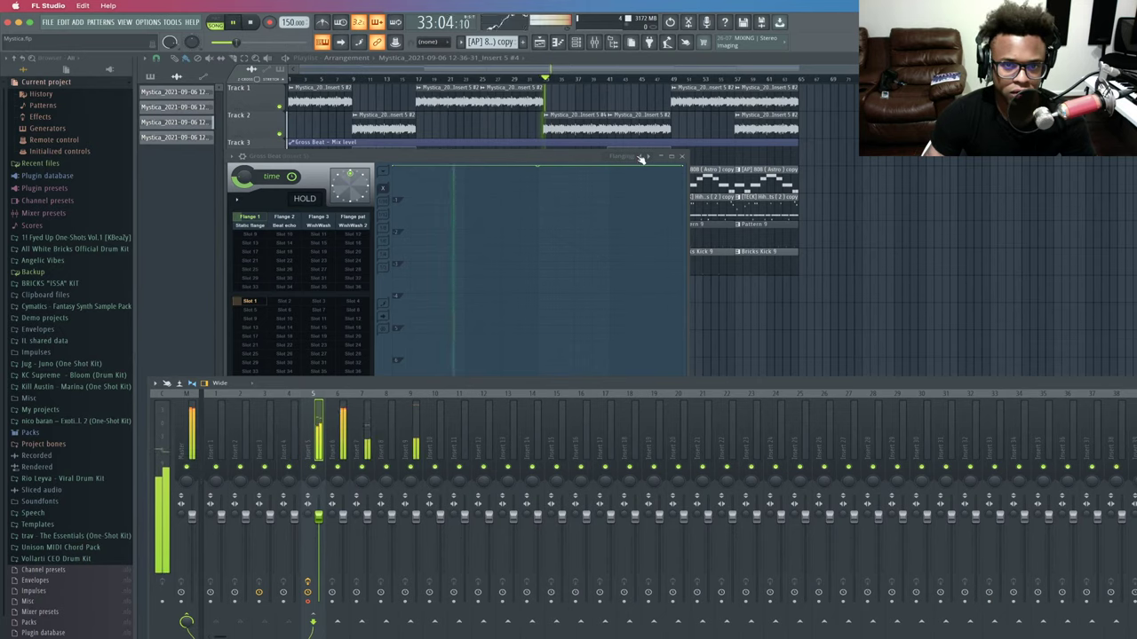
Try the Robocop, Snap and Filter time slots of Gross Beat's Nick Mira - Flux preset, and close the plugin.
{"action": "left_click", "coordinate": [649, 157]}
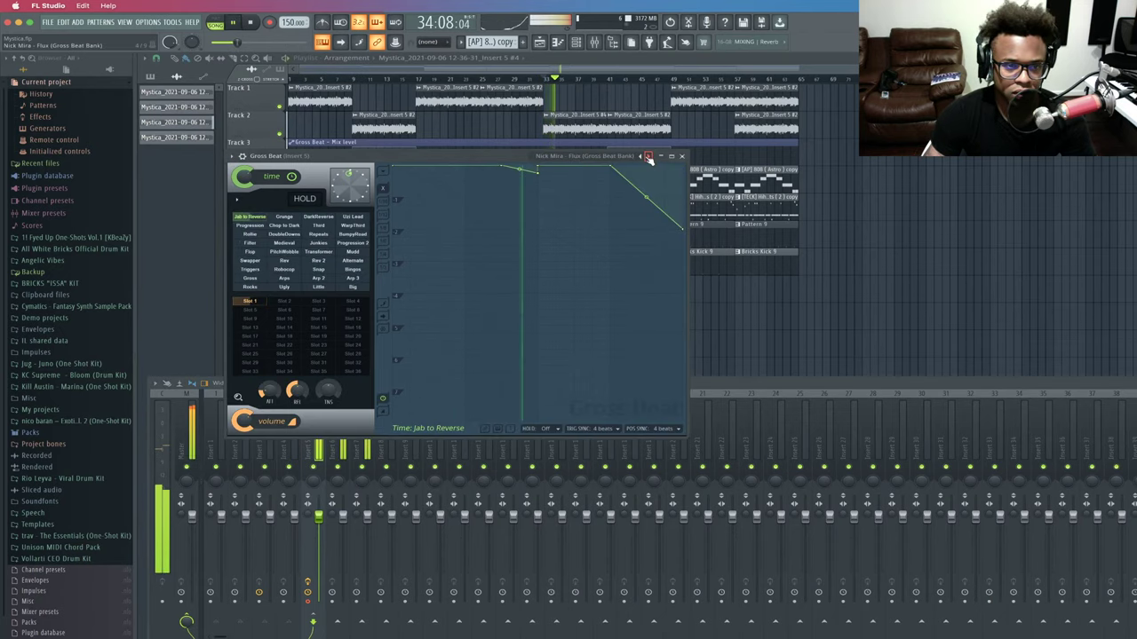
{"action": "left_click", "coordinate": [285, 269]}
{"action": "left_click", "coordinate": [318, 270]}
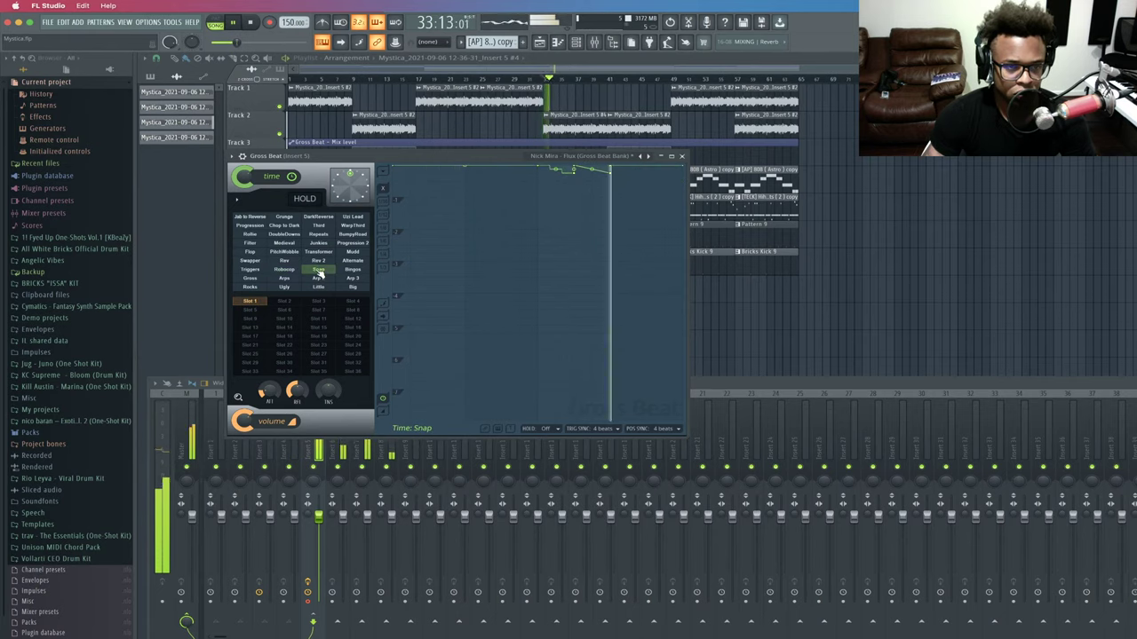
{"action": "left_click", "coordinate": [252, 244]}
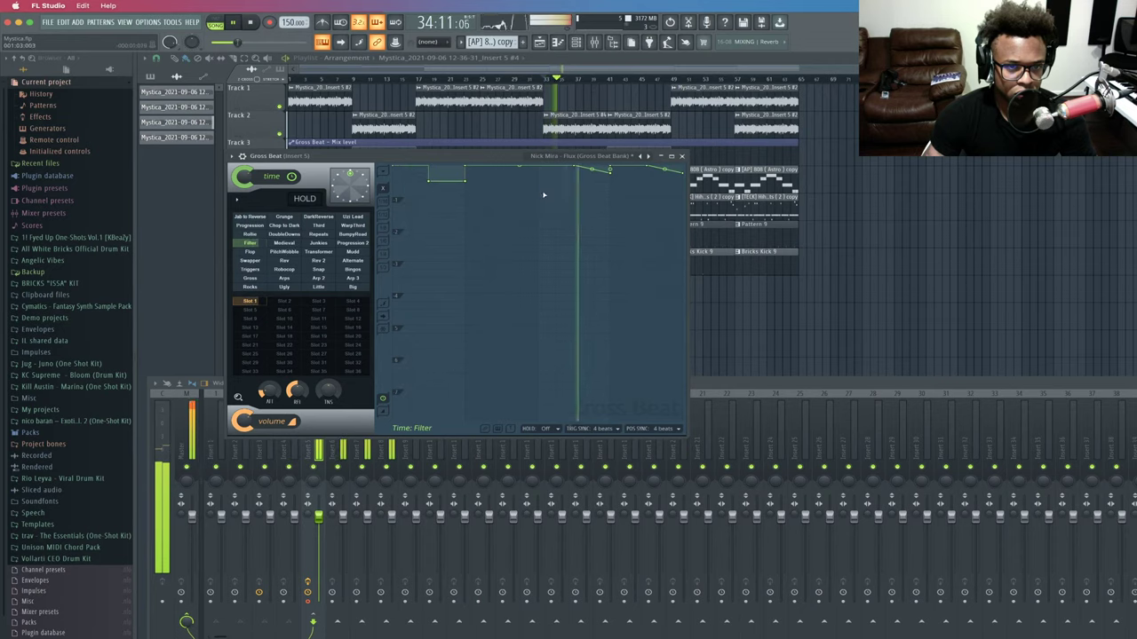
{"action": "left_click", "coordinate": [682, 158]}
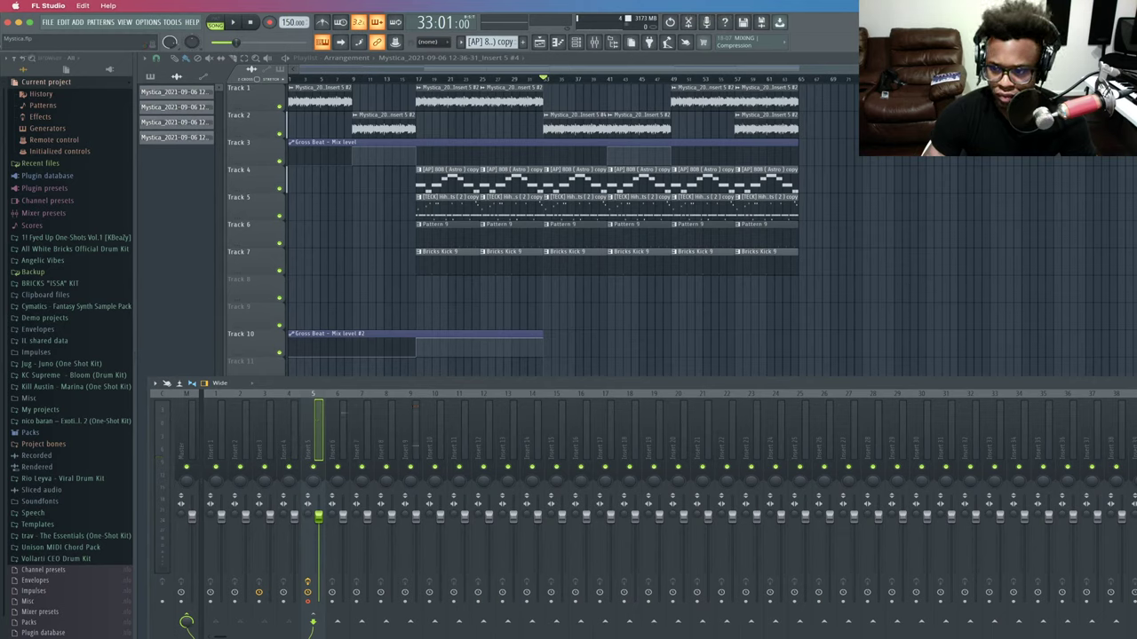
{"action": "key", "text": "Return"}
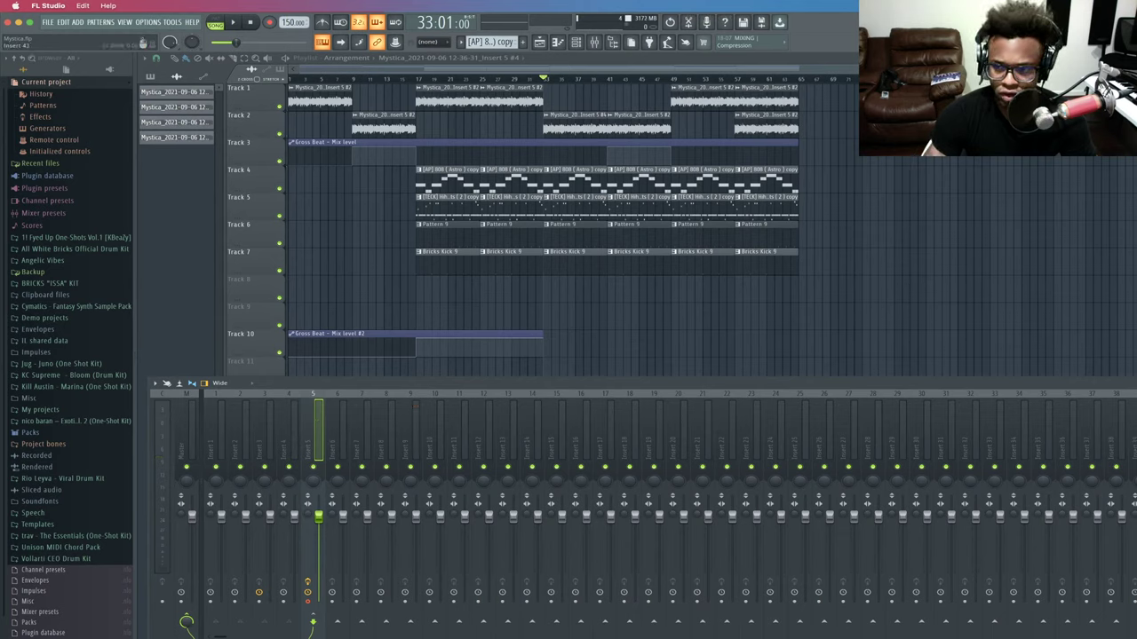
Try Fruity Free Filter on Insert 5 while playing from bar 33, and close its window.
{"action": "key", "text": "space"}
{"action": "left_click", "coordinate": [1135, 462]}
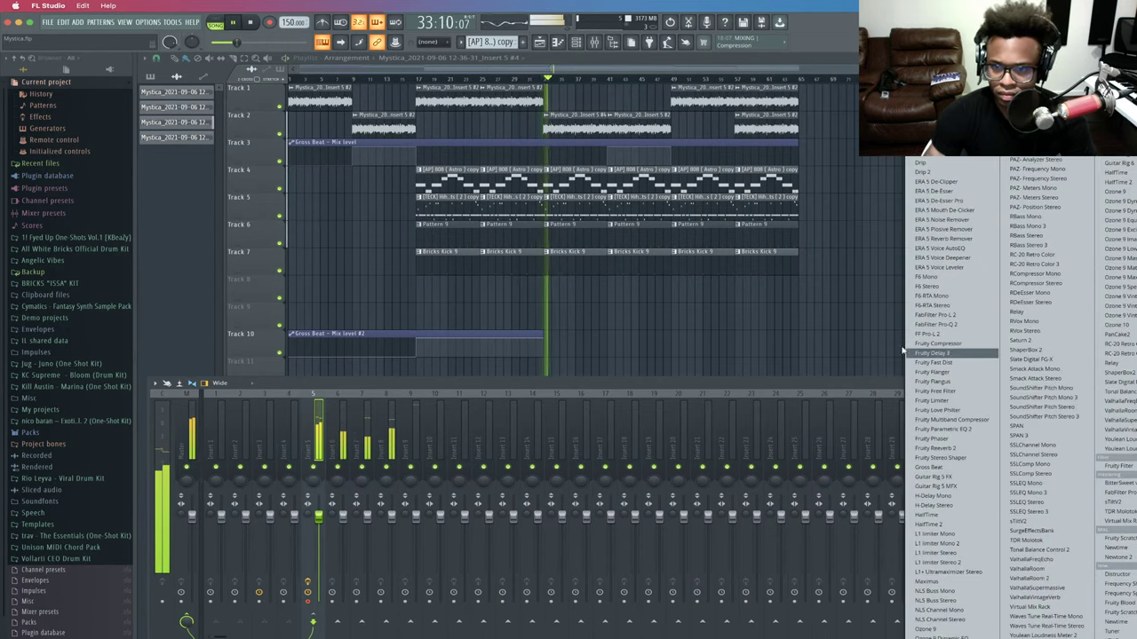
{"action": "left_click", "coordinate": [941, 392]}
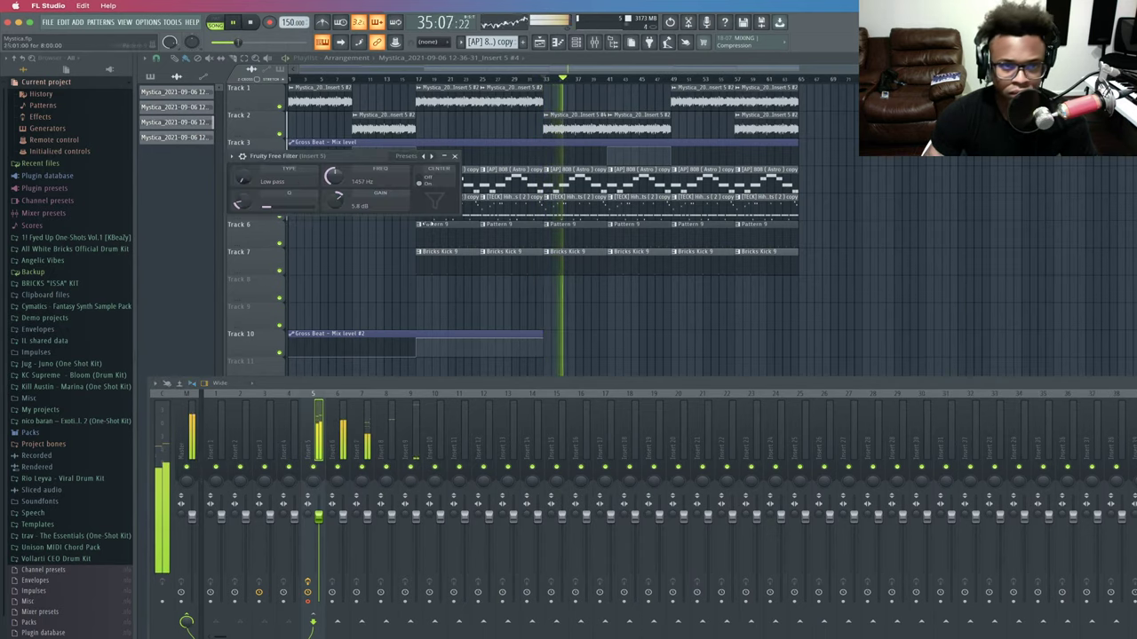
{"action": "left_click", "coordinate": [454, 157]}
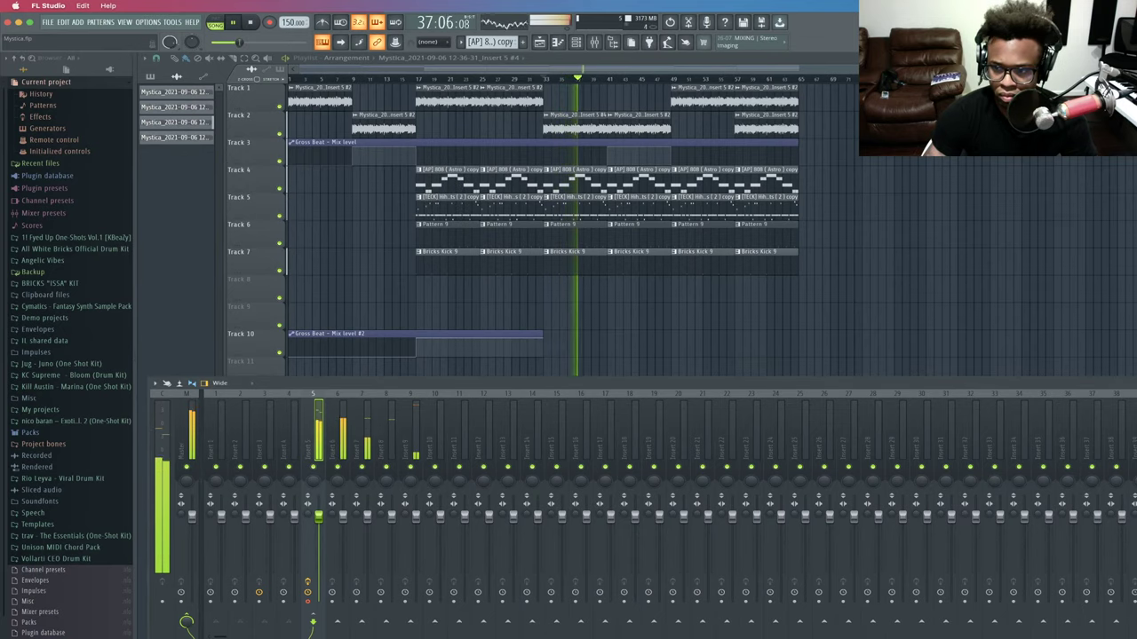
Load Fruity Love Philter on Insert 5 in place of Fruity Free Filter.
{"action": "left_click", "coordinate": [1135, 466]}
{"action": "left_click", "coordinate": [754, 374]}
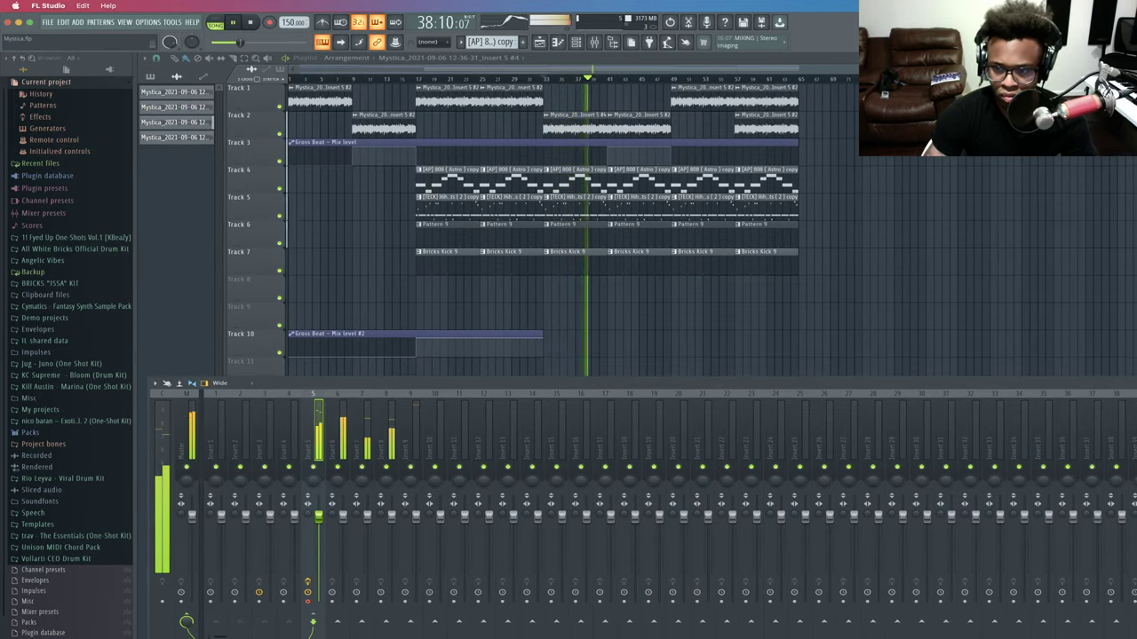
{"action": "left_click", "coordinate": [1135, 466]}
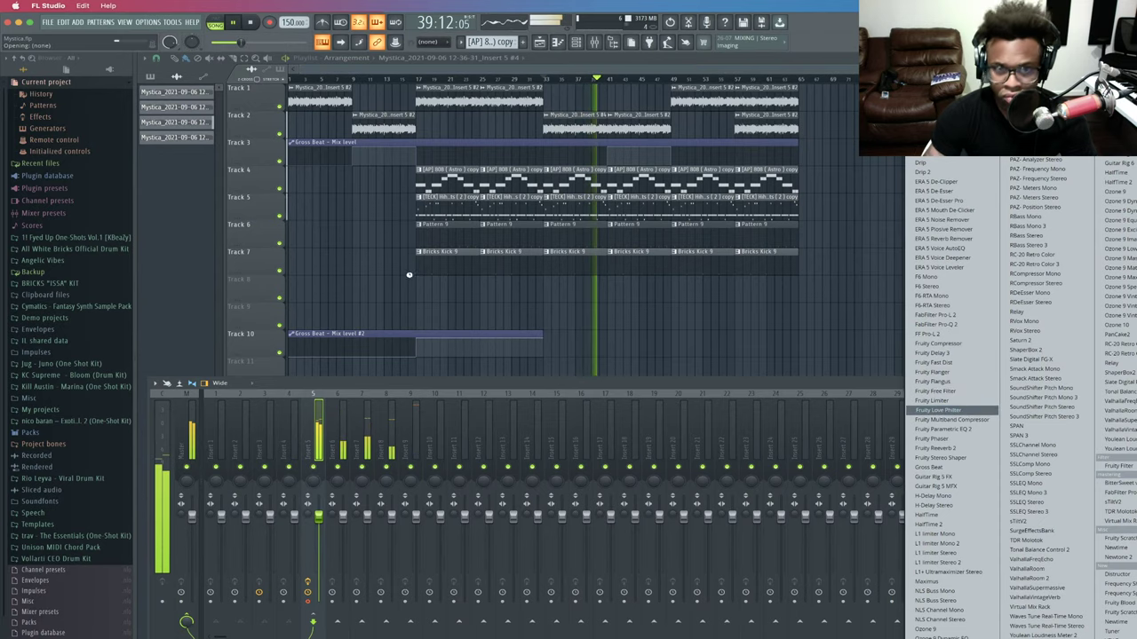
{"action": "left_click", "coordinate": [968, 410]}
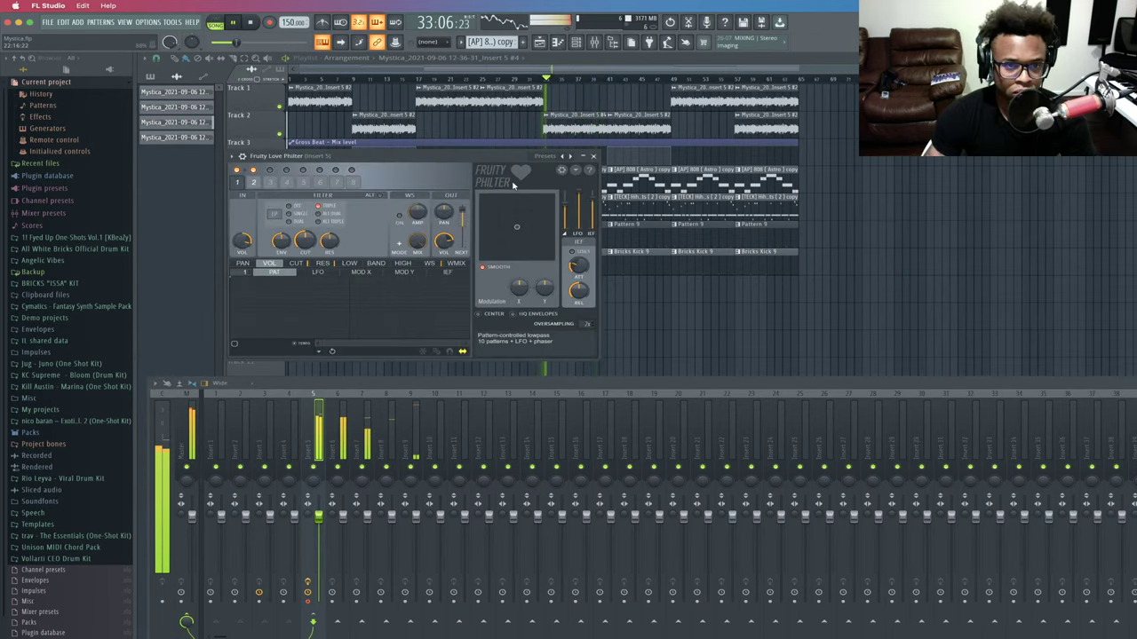
Try Fruity Love Philter's Simple triangle highpass LFO preset on the playing melody, and close the plugin window.
{"action": "left_click", "coordinate": [544, 158]}
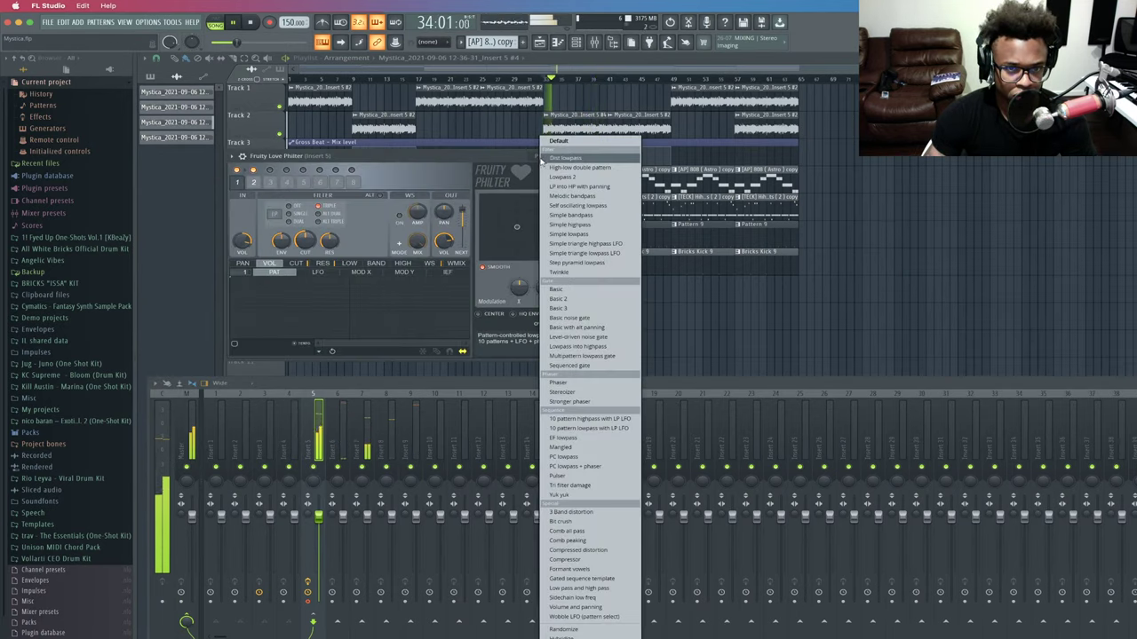
{"action": "left_click", "coordinate": [601, 244]}
{"action": "left_click", "coordinate": [594, 156]}
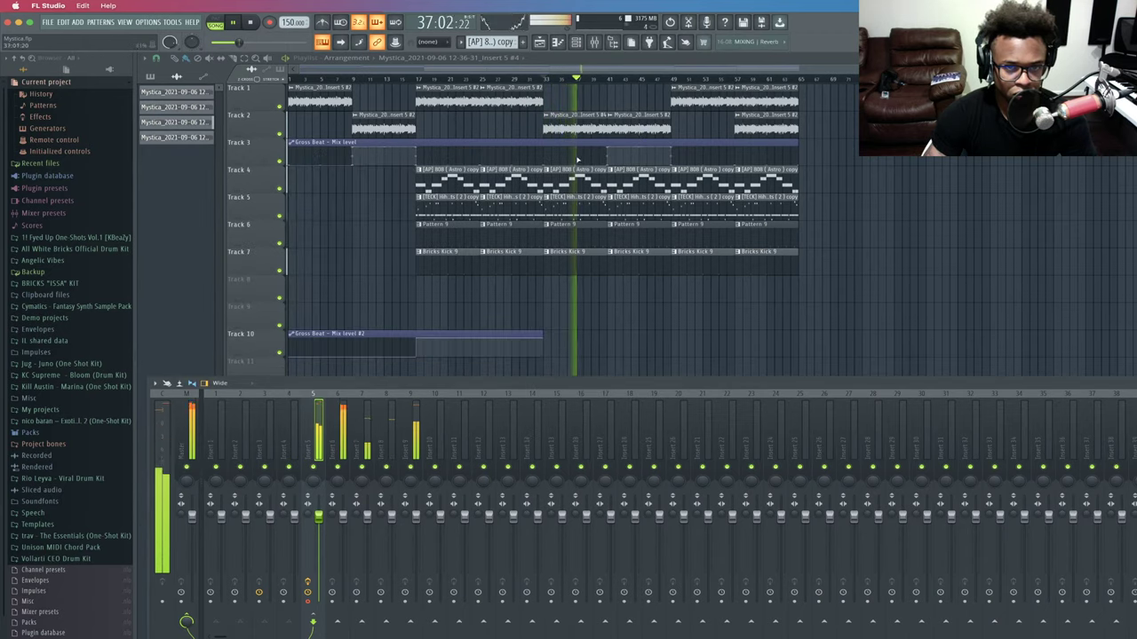
Stop playback, delete Fruity Love Philter from Insert 5 and close the mixer.
{"action": "key", "text": "space"}
{"action": "key", "text": "Delete"}
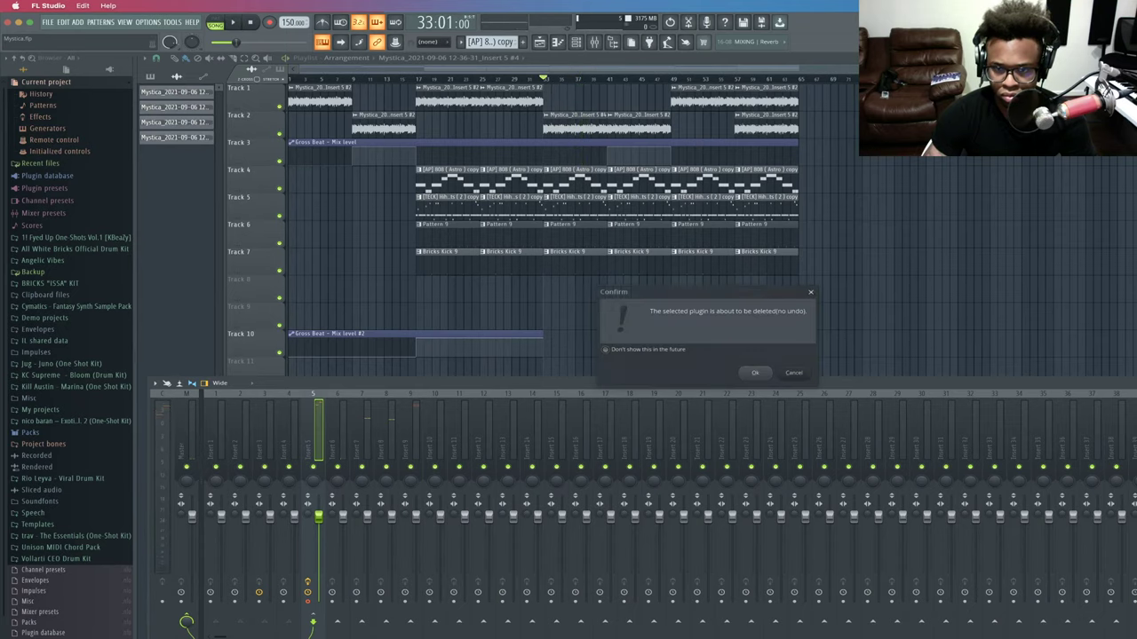
{"action": "left_click", "coordinate": [757, 373]}
{"action": "key", "text": "F9"}
Play the arrangement with the bar 33 Bricks Kick 9 clip moved out to bar 65, and return the clip to bar 33.
{"action": "key", "text": "space"}
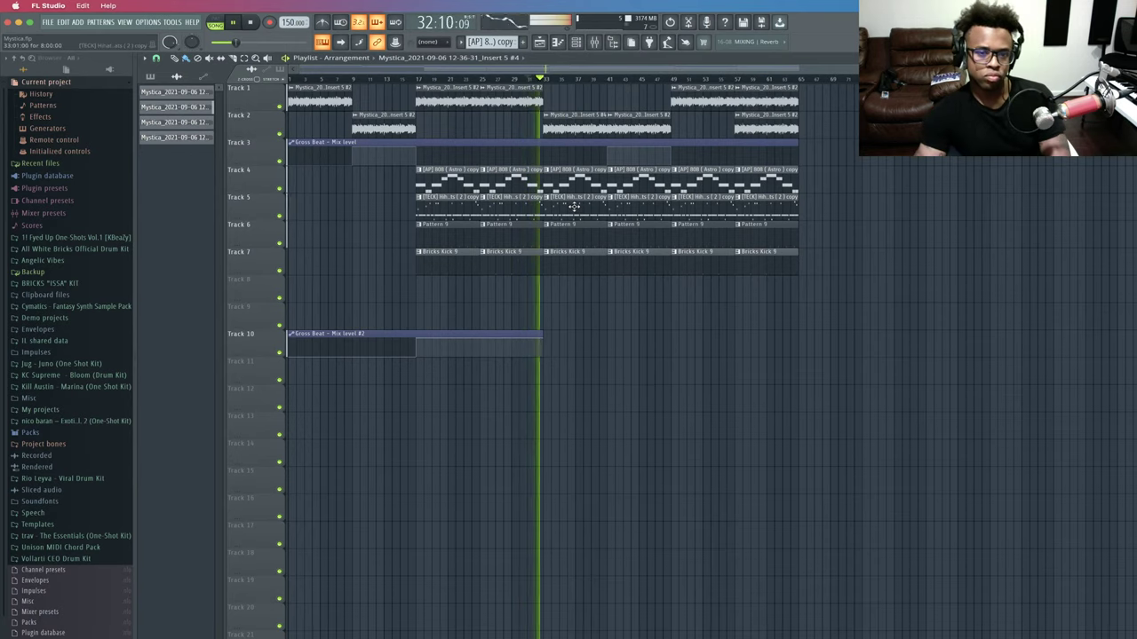
{"action": "mouse_move", "coordinate": [574, 206]}
{"action": "left_mouse_down"}
{"action": "mouse_move", "coordinate": [576, 293]}
{"action": "mouse_move", "coordinate": [574, 206]}
{"action": "left_mouse_up"}
{"action": "left_click_drag", "start_coordinate": [563, 254], "coordinate": [820, 274]}
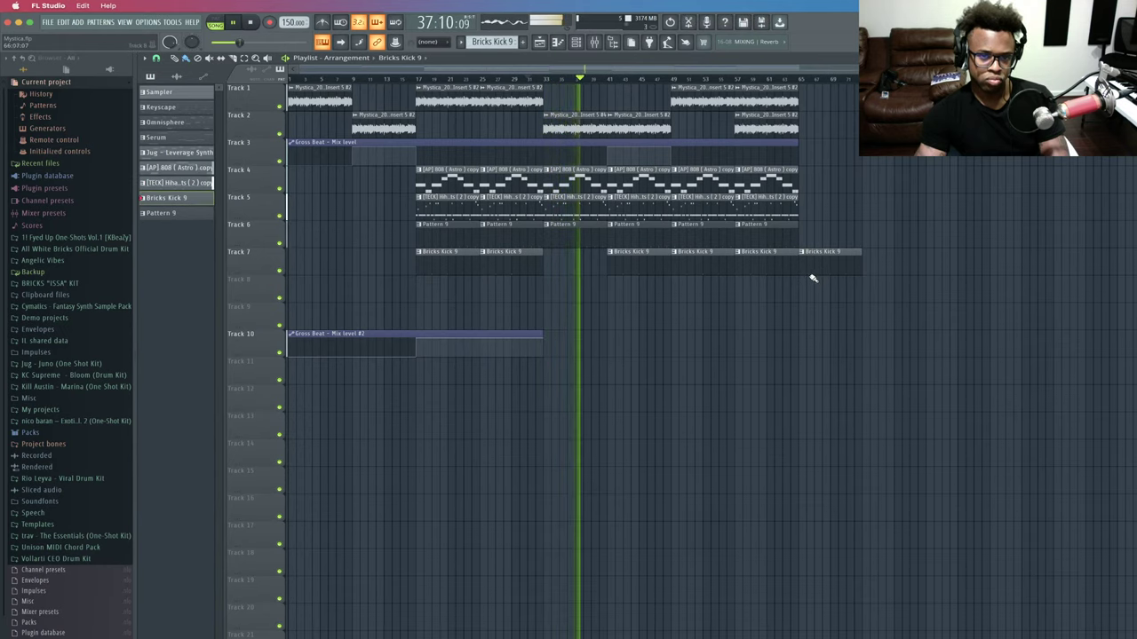
{"action": "left_click_drag", "start_coordinate": [812, 274], "coordinate": [555, 266]}
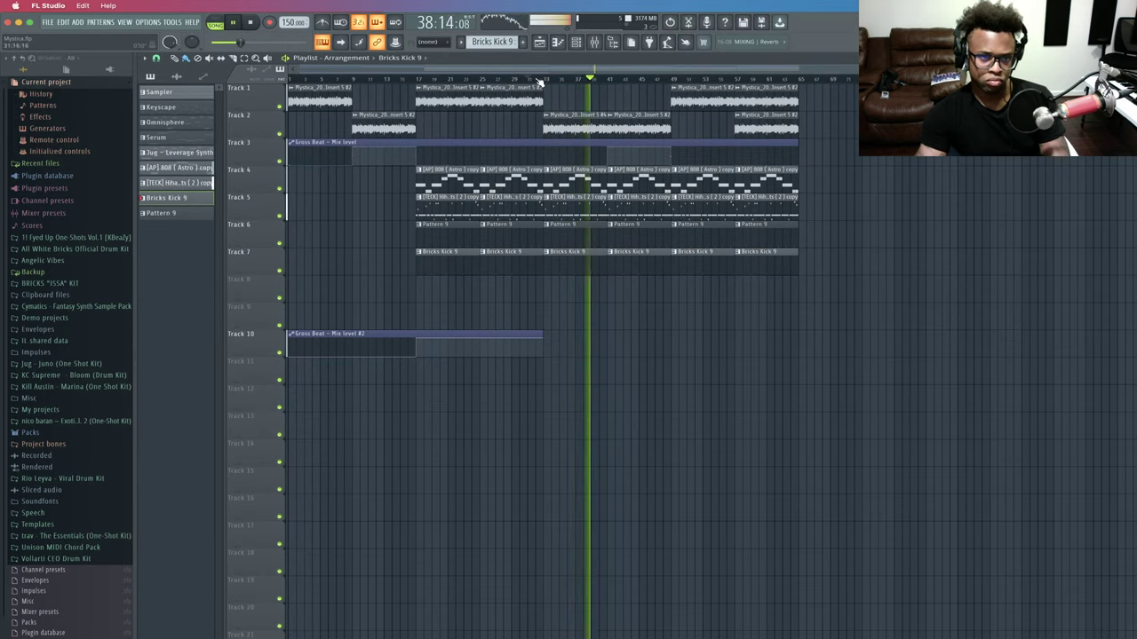
{"action": "key", "text": "space"}
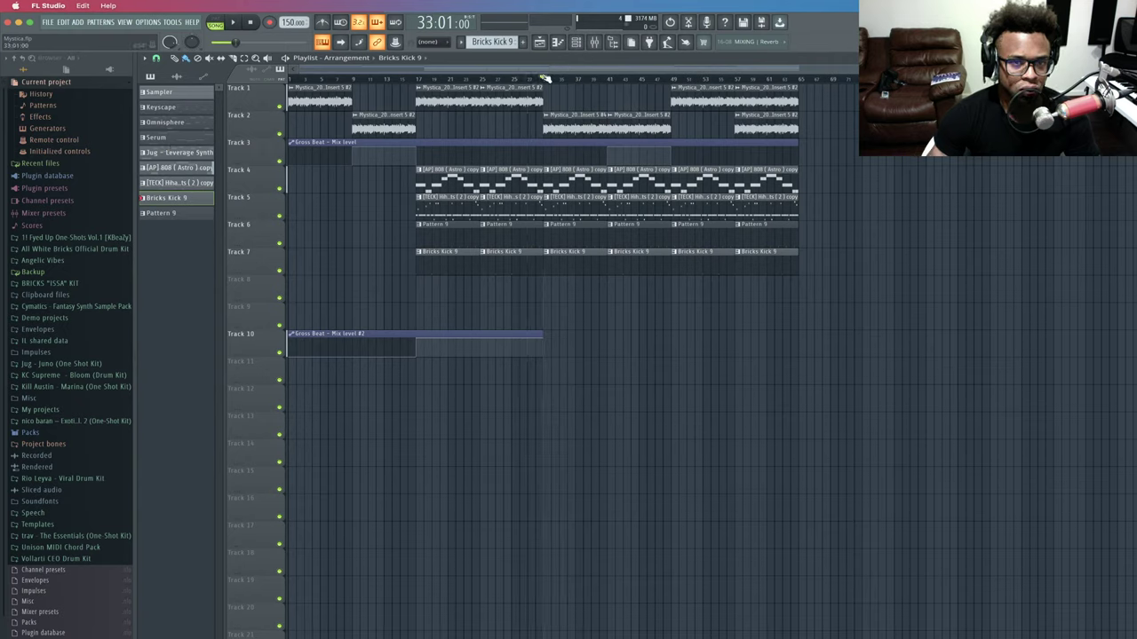
Move the bar 33 melody audio clip on Track 2 out to bar 65, and select the Keyscape pattern.
{"action": "right_click", "coordinate": [589, 127]}
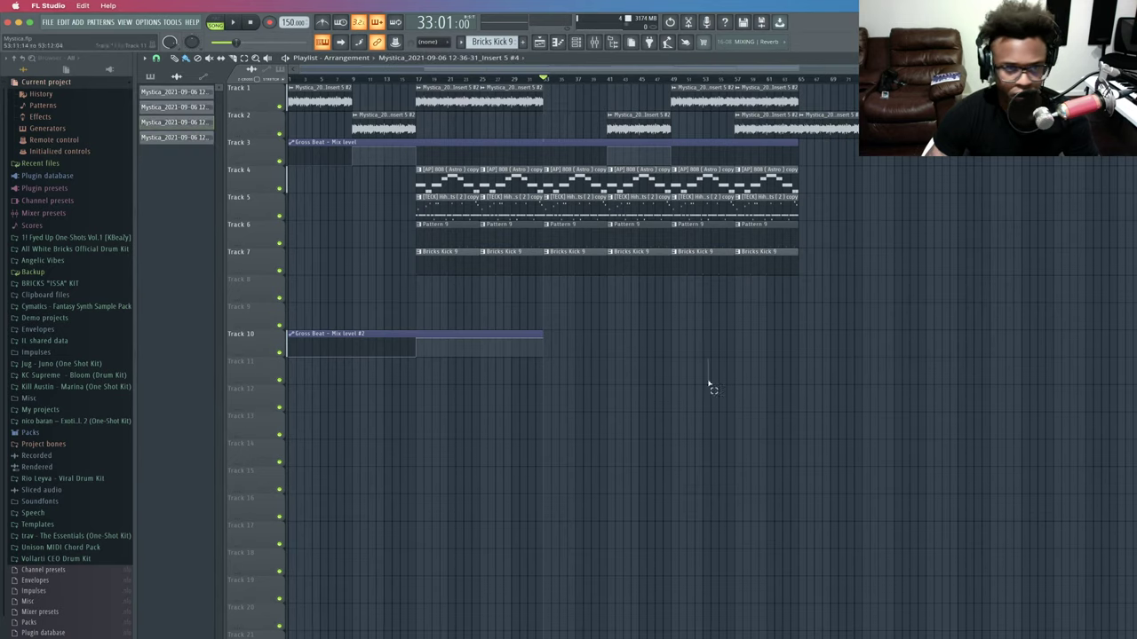
{"action": "left_click", "coordinate": [150, 77]}
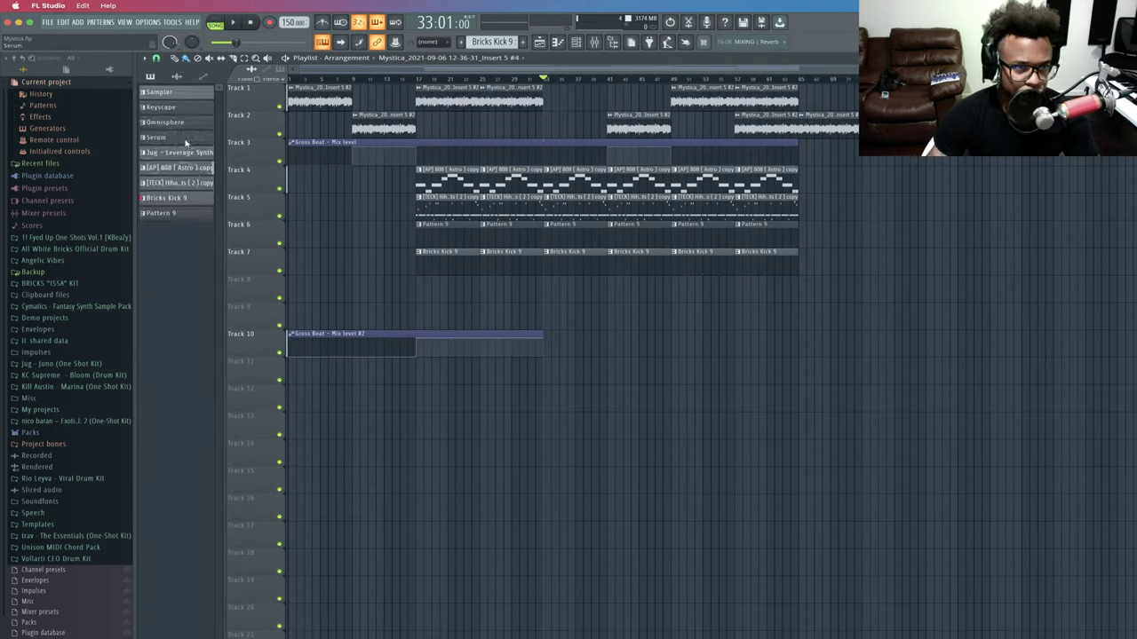
{"action": "left_click_drag", "start_coordinate": [169, 127], "coordinate": [142, 111]}
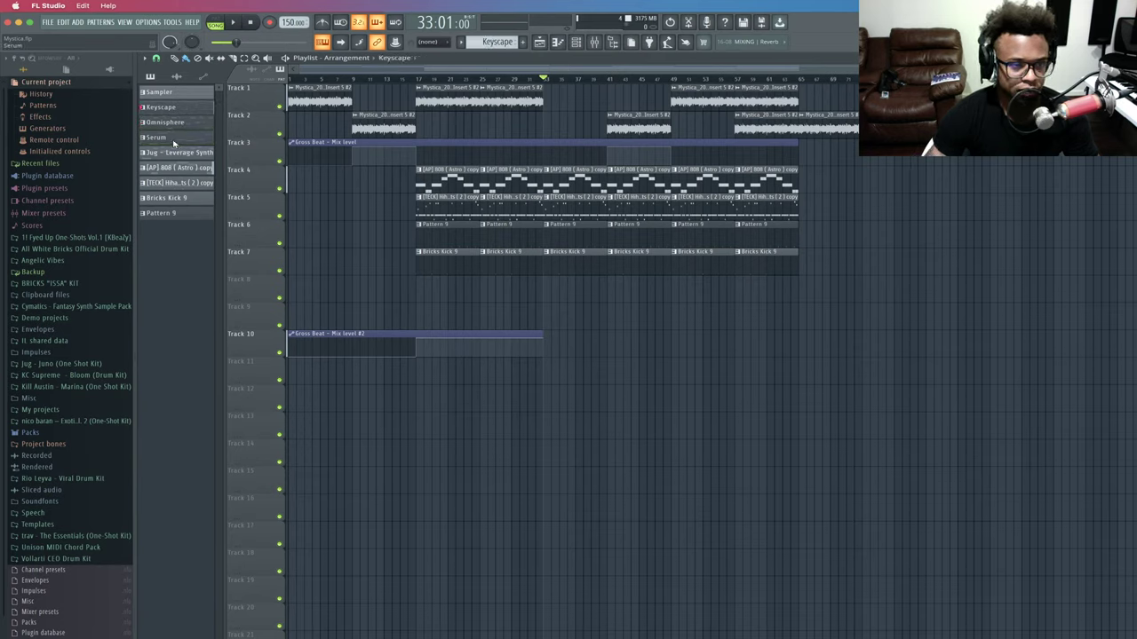
Place the Serum pattern in the playlist on Track 8 at bar 33 while auditioning the song.
{"action": "key", "text": "space"}
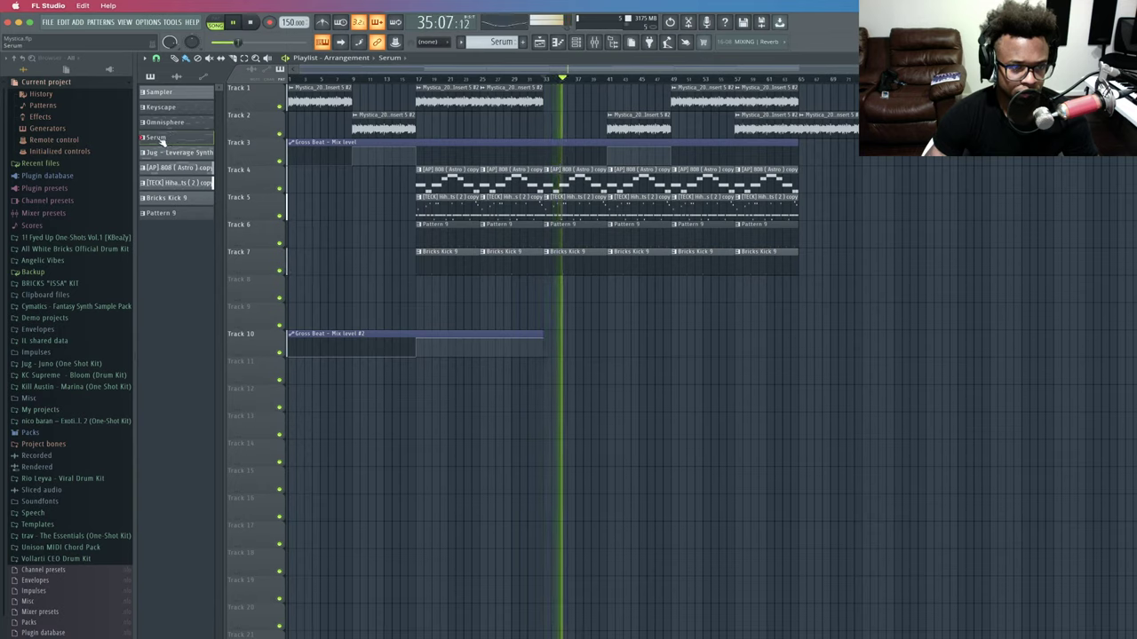
{"action": "left_click_drag", "start_coordinate": [160, 141], "coordinate": [549, 293]}
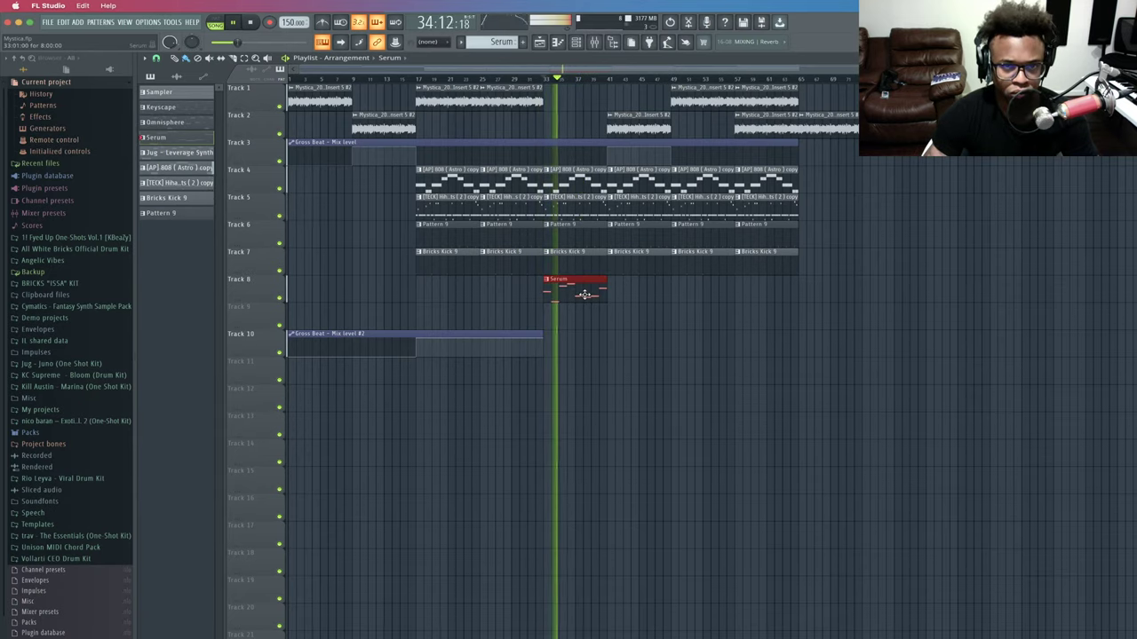
{"action": "key", "text": "space"}
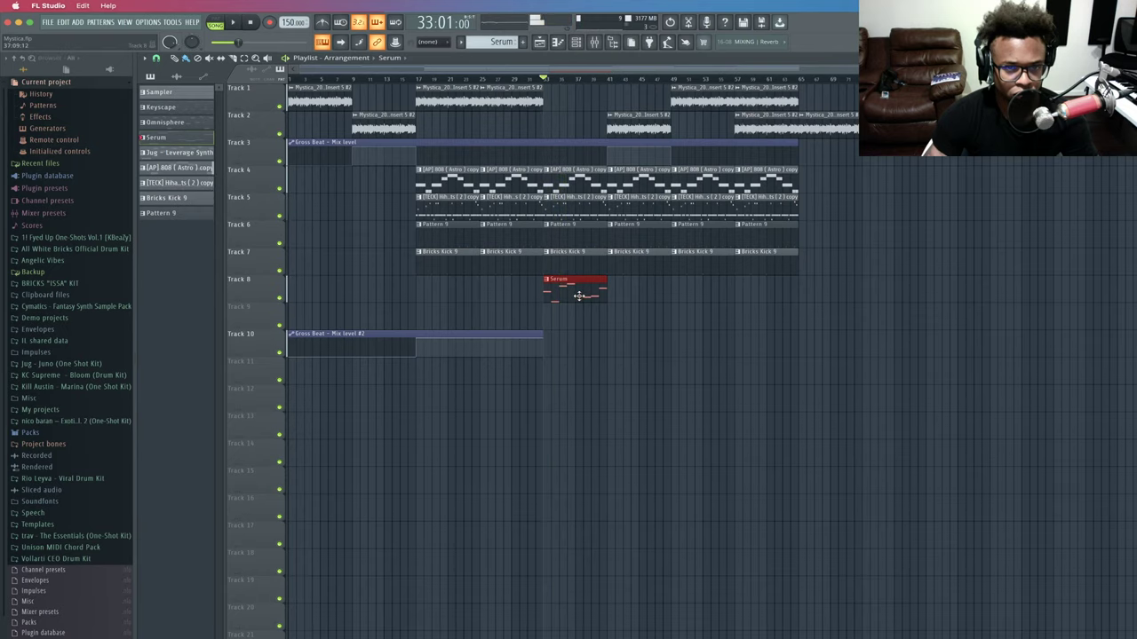
{"action": "double_click", "coordinate": [578, 295]}
{"action": "left_click", "coordinate": [552, 45]}
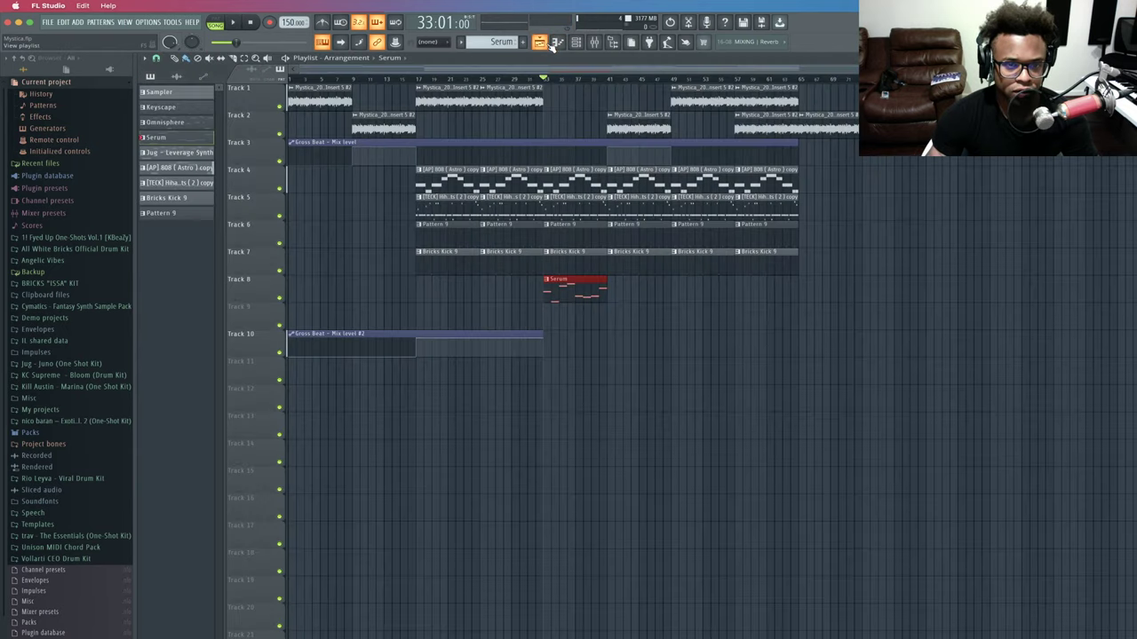
Play the song from bar 33 and check the Serum's signal on mixer Insert 3 and its channel routing.
{"action": "left_click", "coordinate": [594, 44]}
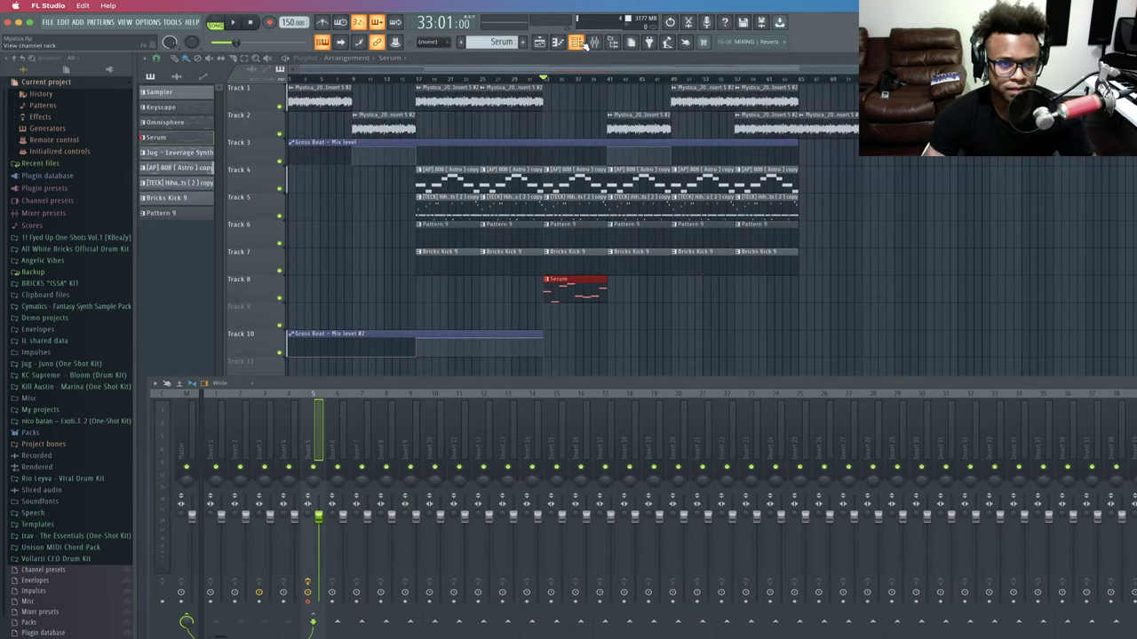
{"action": "left_click", "coordinate": [270, 444]}
{"action": "key", "text": "space"}
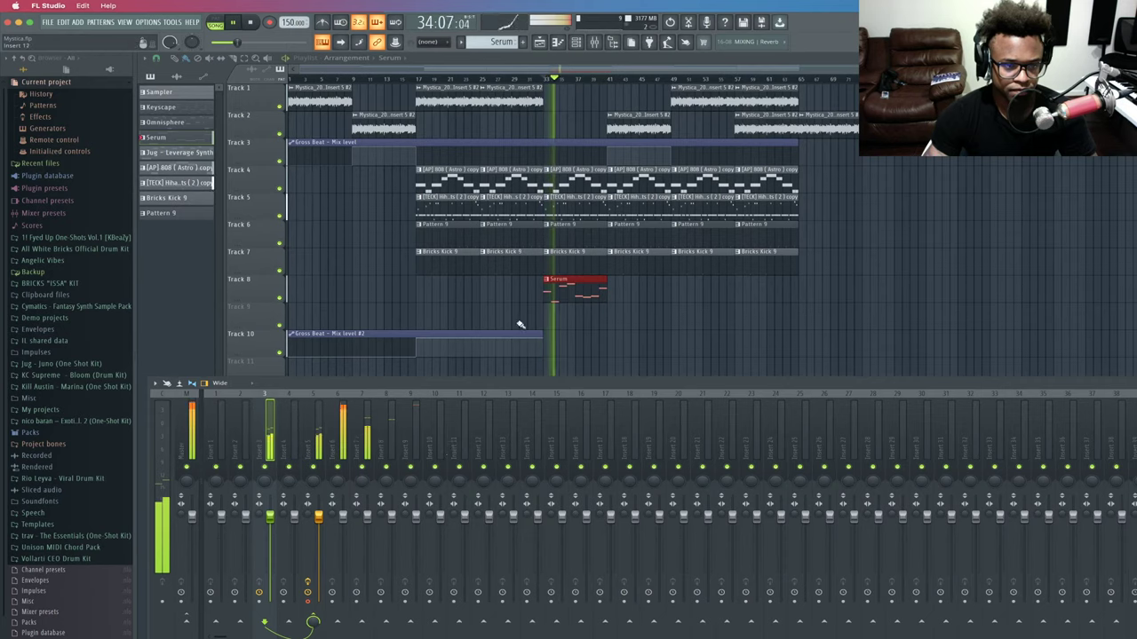
{"action": "left_click", "coordinate": [579, 42]}
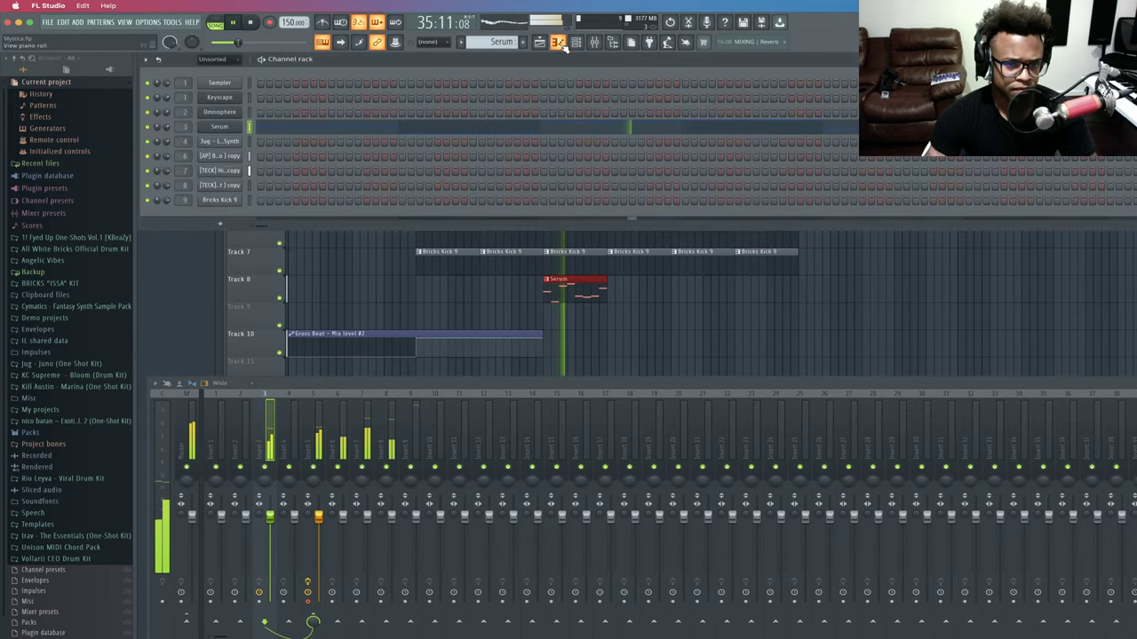
{"action": "key", "text": "space"}
Filter the channel rack to Audio to check the clips' mixer track, and return it to Unsorted.
{"action": "left_click", "coordinate": [213, 59]}
{"action": "left_click", "coordinate": [215, 82]}
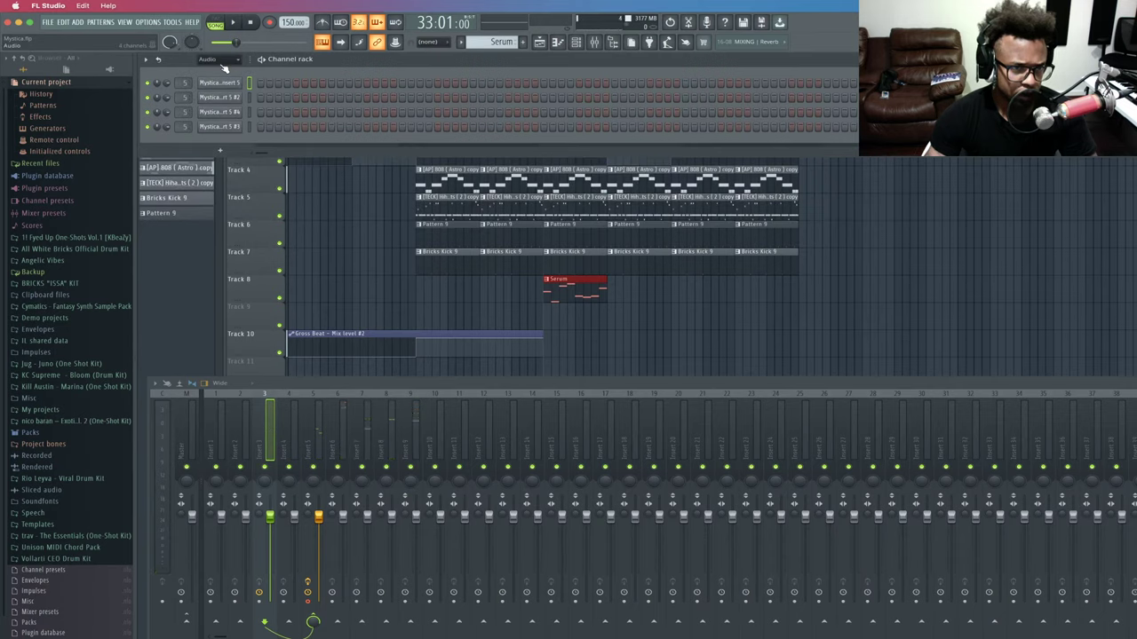
{"action": "left_click", "coordinate": [219, 83]}
{"action": "right_click", "coordinate": [313, 131]}
{"action": "left_click", "coordinate": [445, 80]}
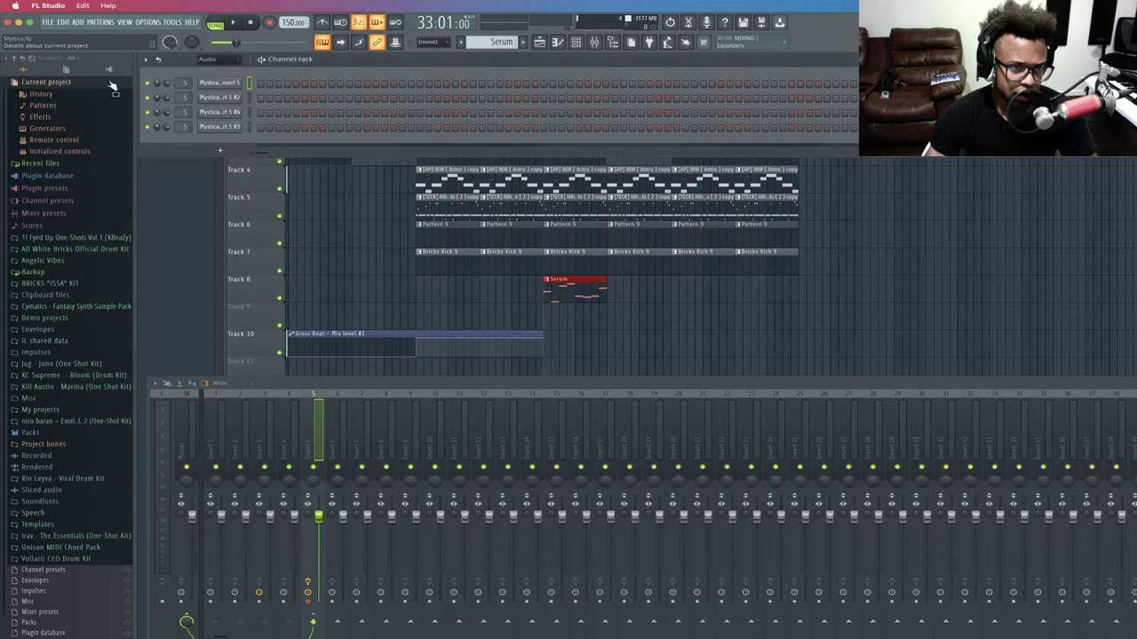
{"action": "left_click", "coordinate": [206, 59]}
{"action": "left_click", "coordinate": [211, 103]}
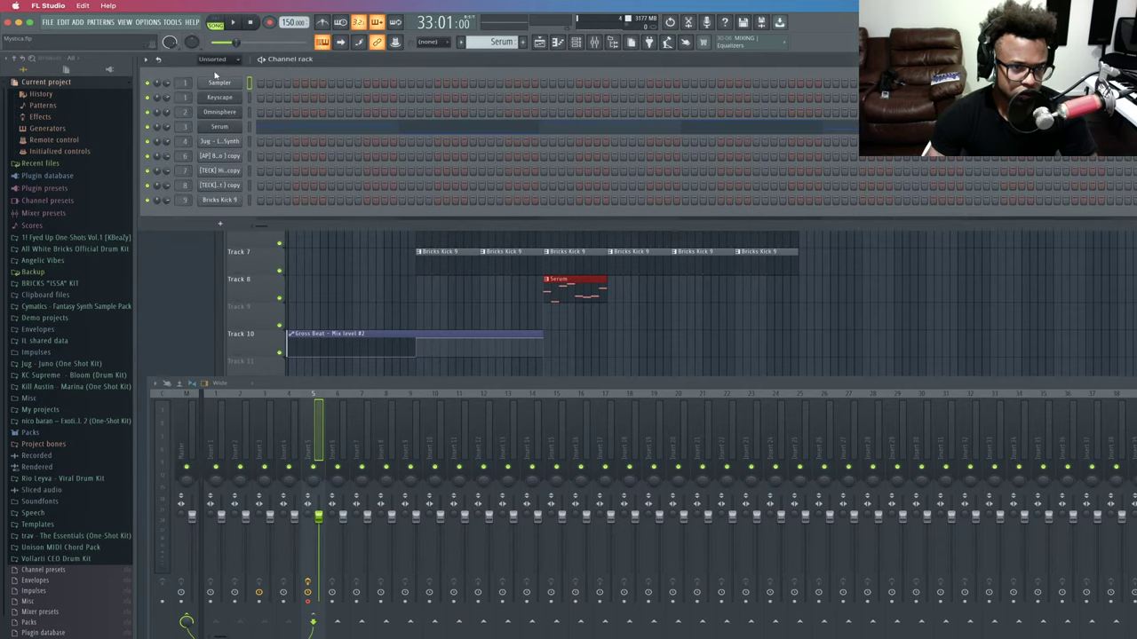
Check mixer Inserts 8 to 11 during playback for a free track.
{"action": "left_click", "coordinate": [434, 446]}
{"action": "left_click", "coordinate": [456, 449]}
{"action": "left_click", "coordinate": [414, 444]}
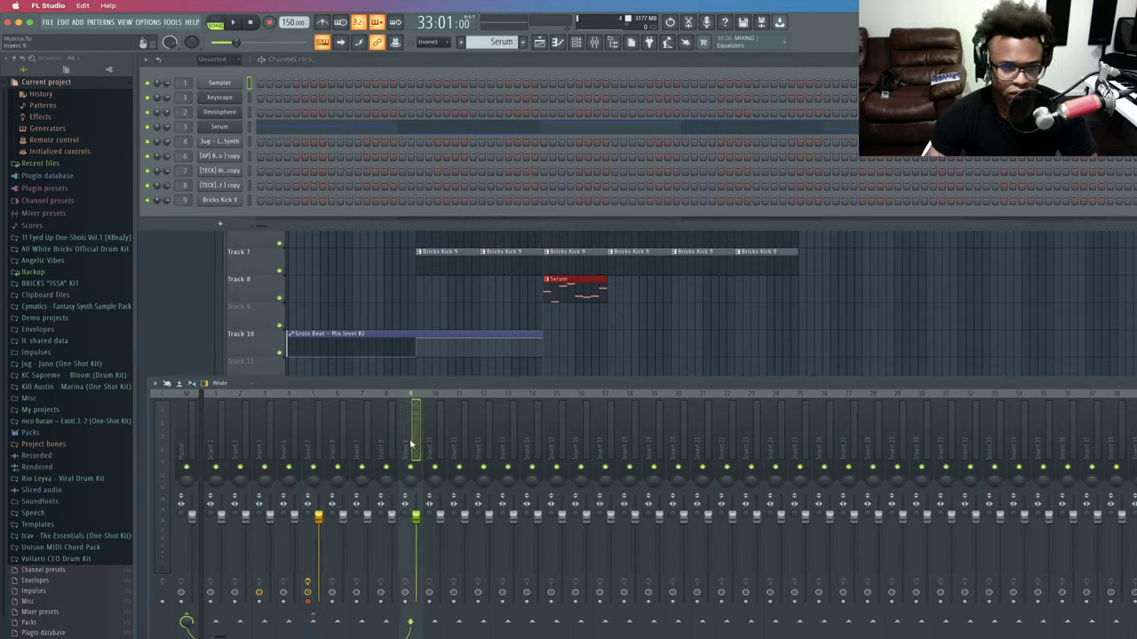
{"action": "left_click", "coordinate": [396, 446]}
{"action": "key", "text": "space"}
{"action": "left_click", "coordinate": [414, 446]}
{"action": "left_click", "coordinate": [436, 444]}
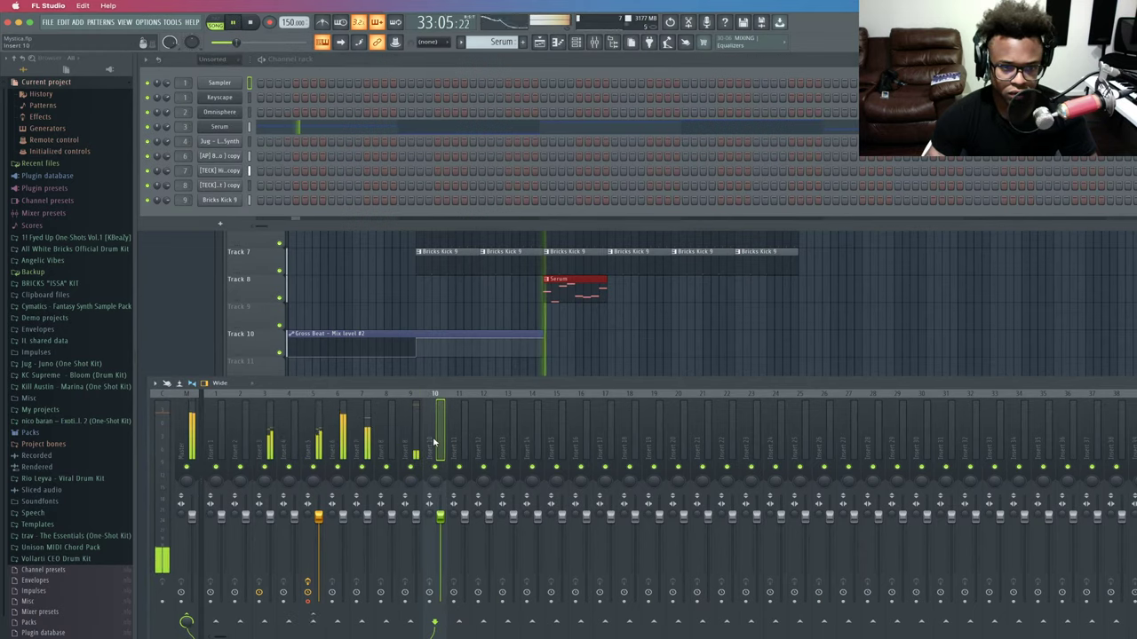
{"action": "key", "text": "space"}
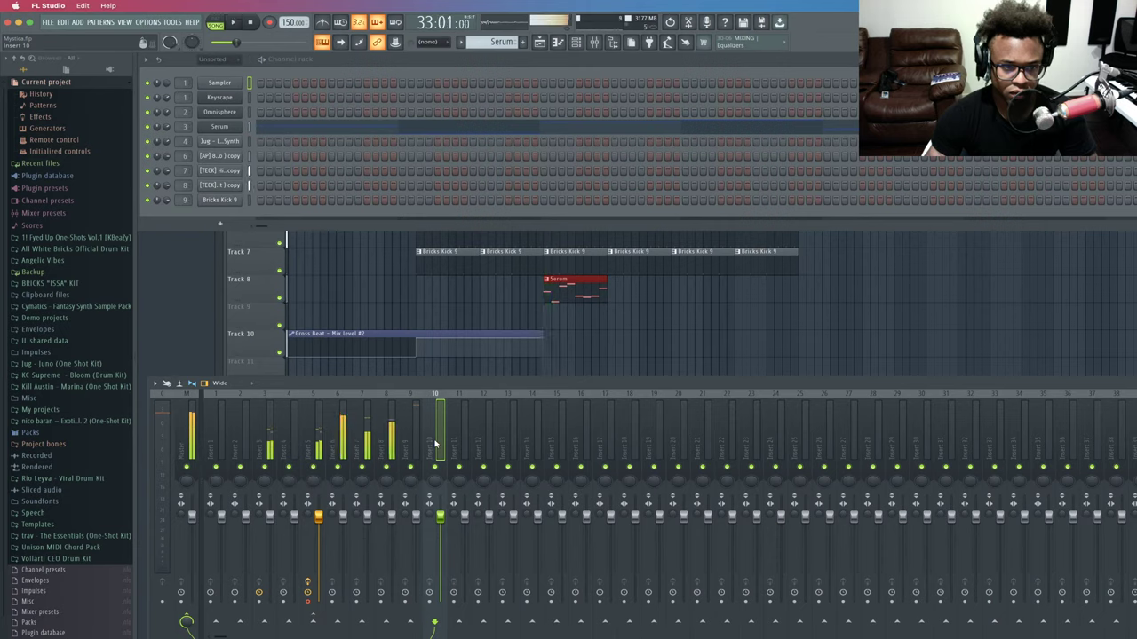
Route mixer Insert 3 to Insert 10 while the song plays.
{"action": "right_click", "coordinate": [434, 444]}
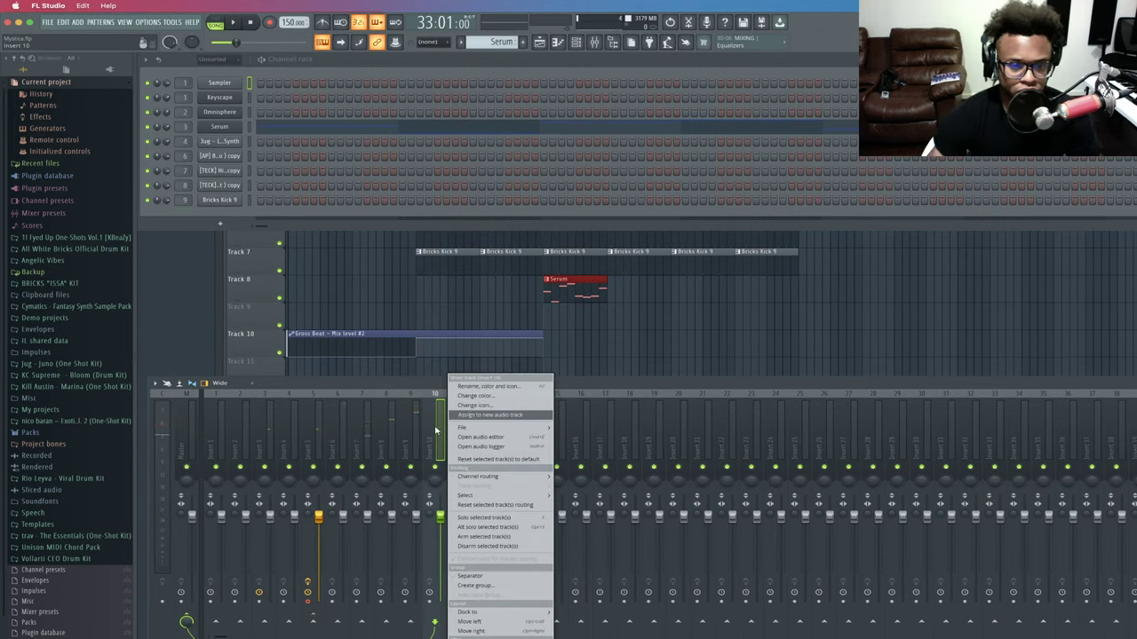
{"action": "key", "text": "Escape"}
{"action": "key", "text": "space"}
{"action": "left_click", "coordinate": [270, 441]}
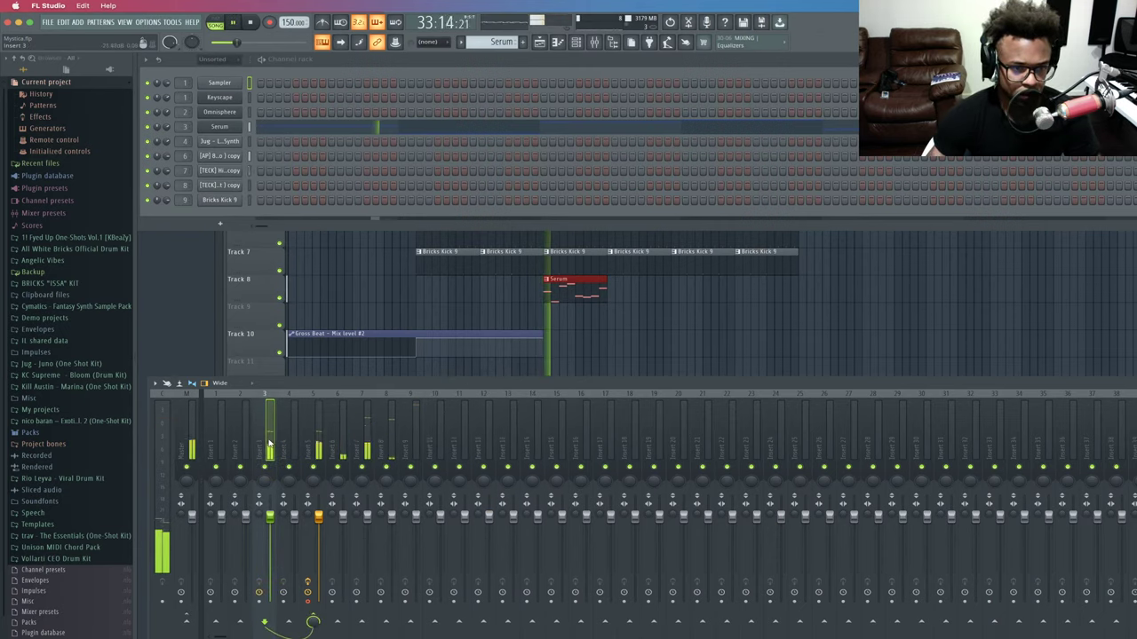
{"action": "left_click", "coordinate": [435, 622]}
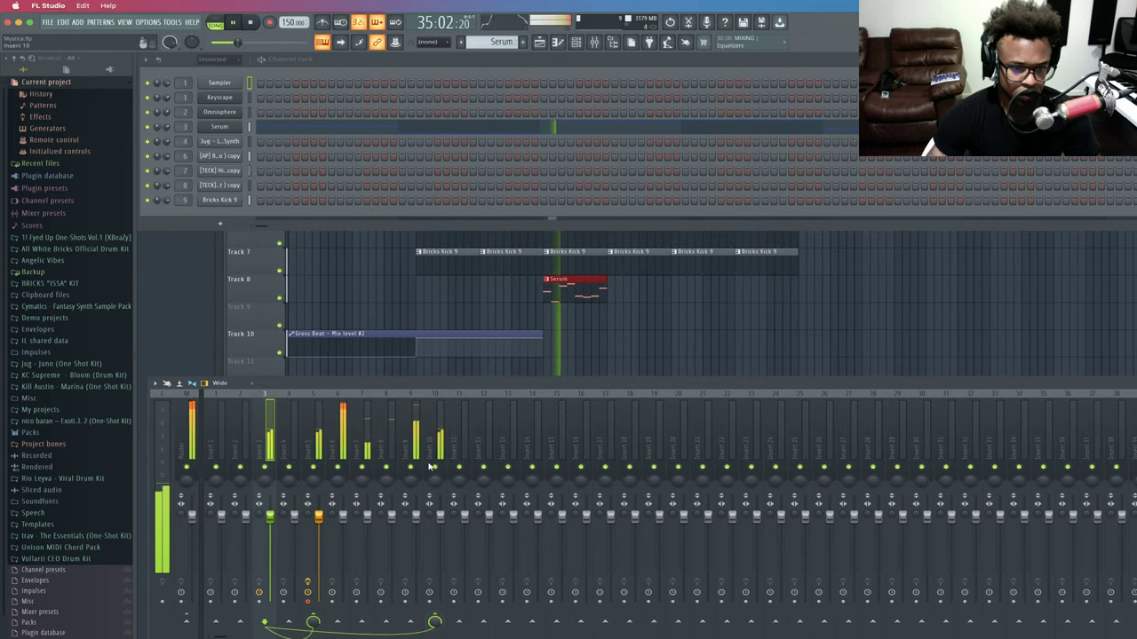
Solo mixer Insert 10 together with Insert 3 and audition the Serum part from bar 33.
{"action": "left_click", "coordinate": [431, 448]}
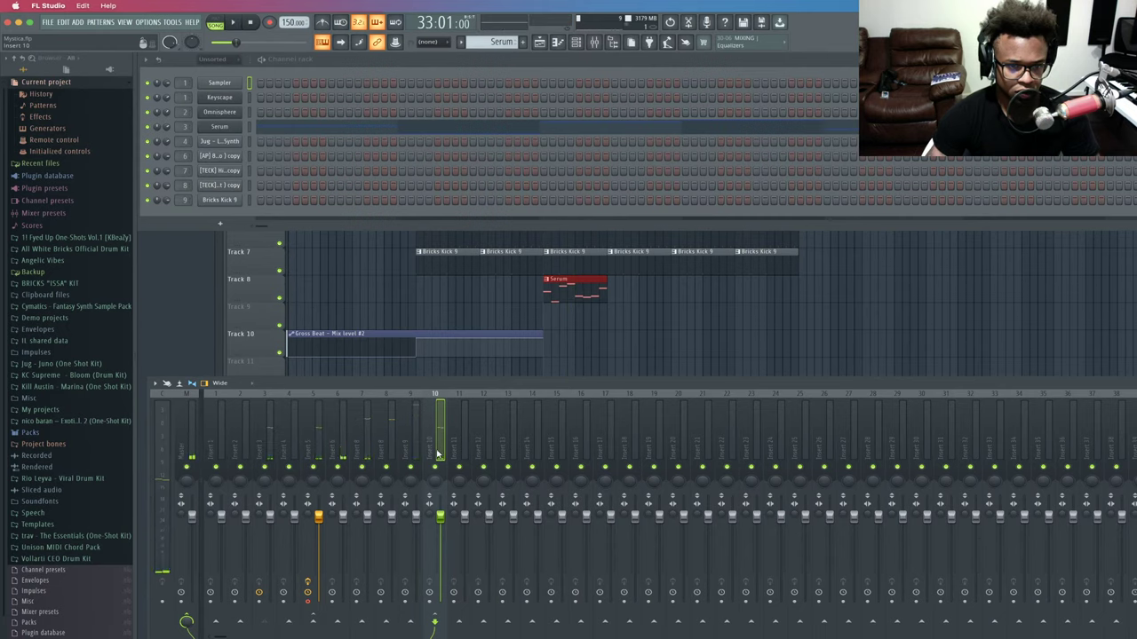
{"action": "key", "text": "space"}
{"action": "key", "text": "space"}
{"action": "key", "text": "space"}
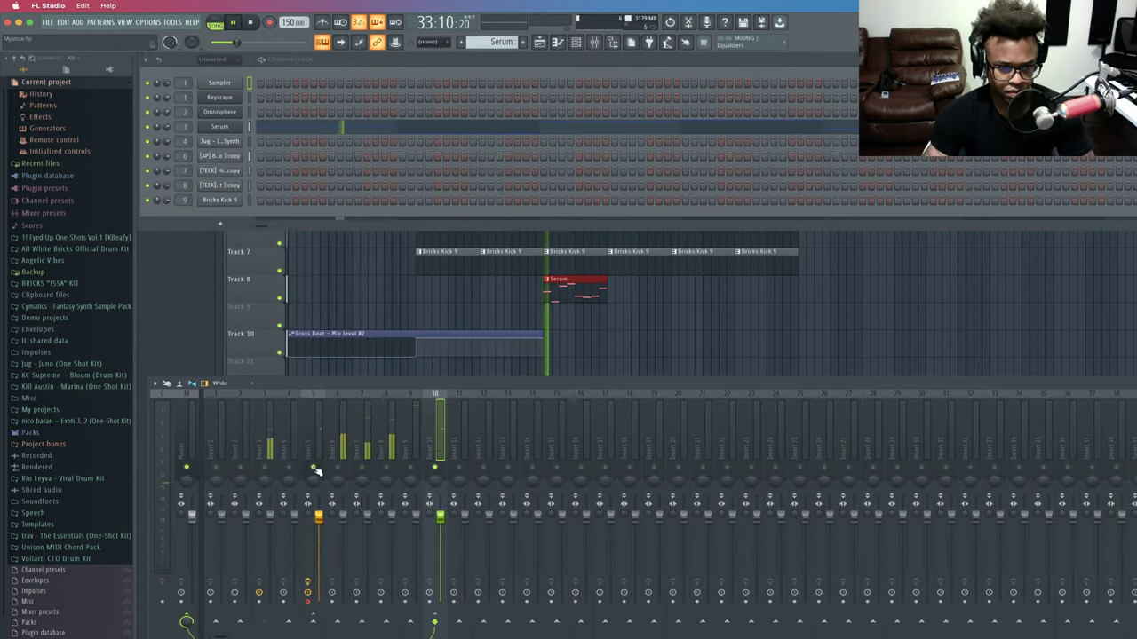
{"action": "key", "text": "space"}
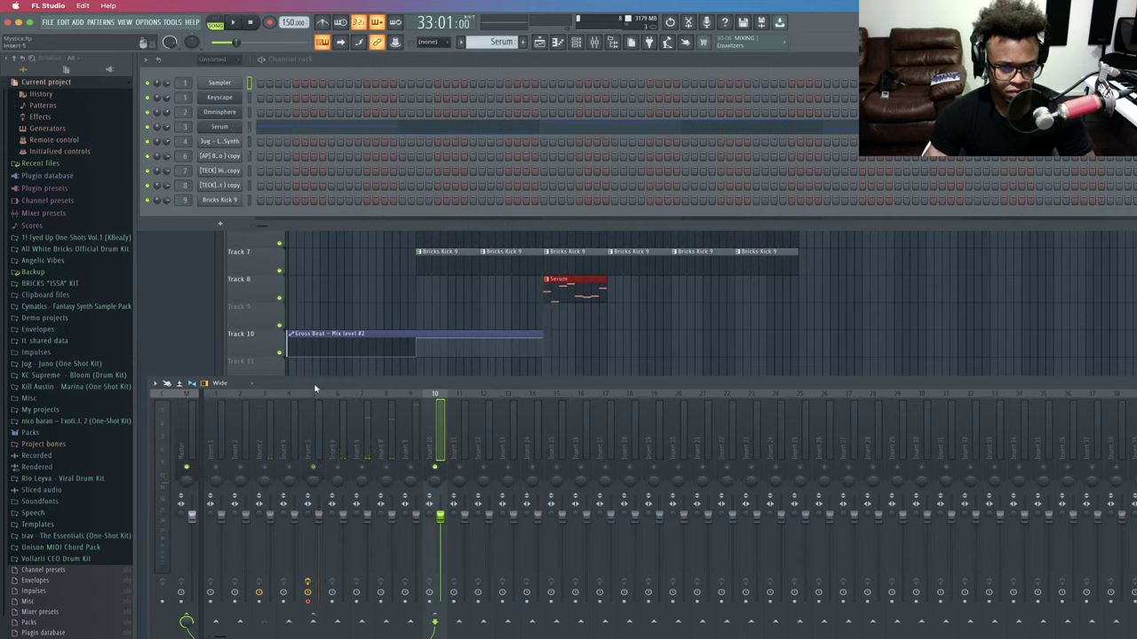
{"action": "key", "text": "alt+s"}
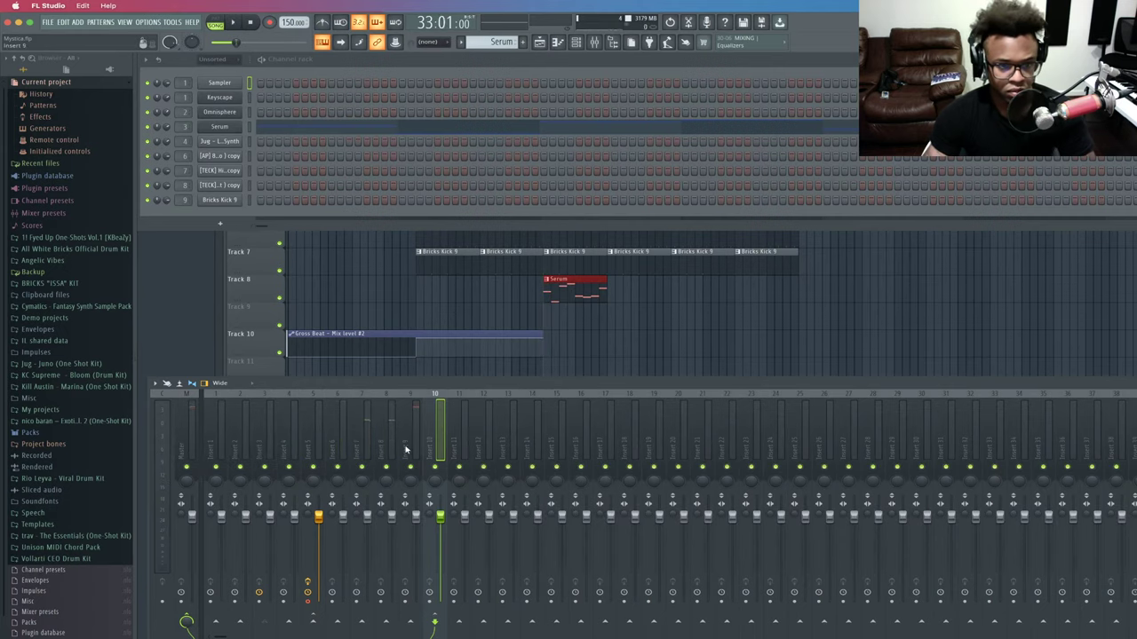
{"action": "key", "text": "alt+s"}
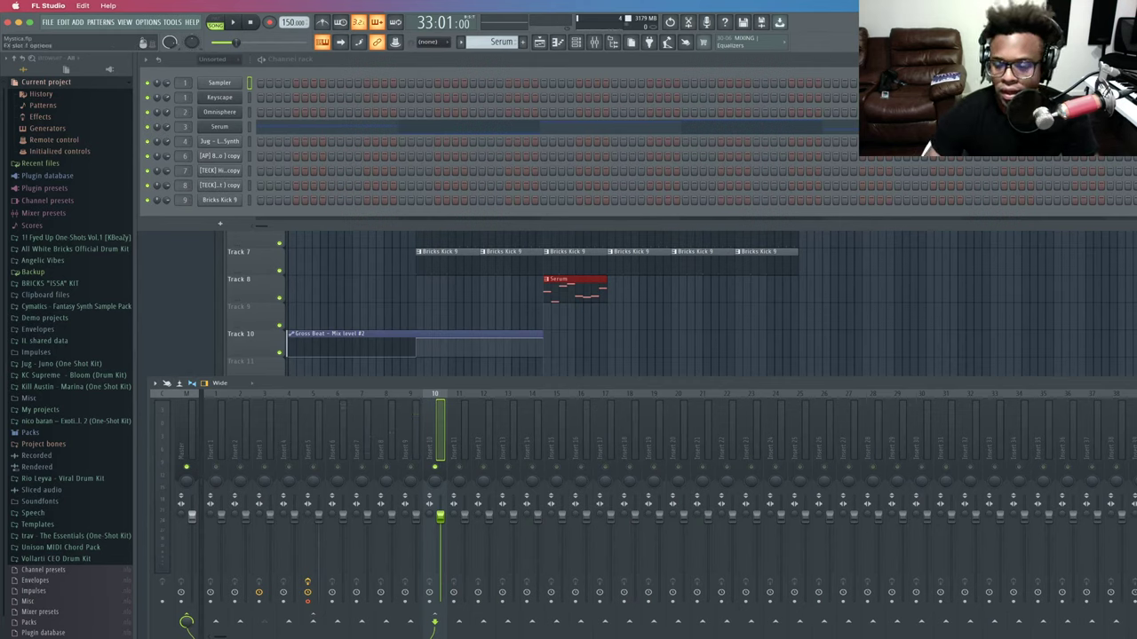
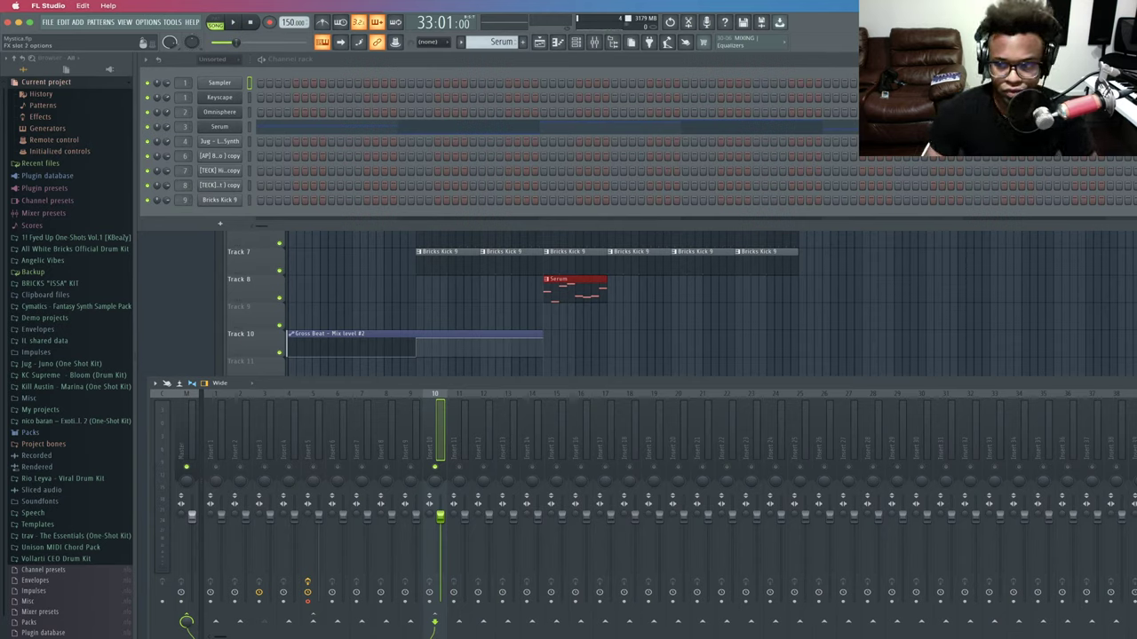
{"action": "key", "text": "space"}
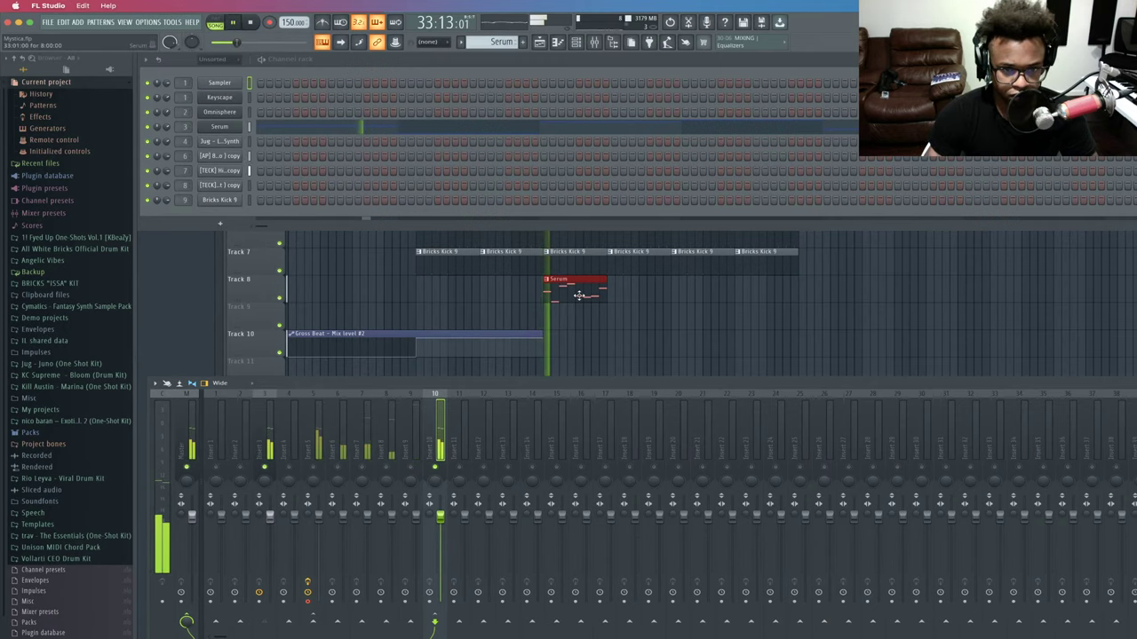
{"action": "key", "text": "space"}
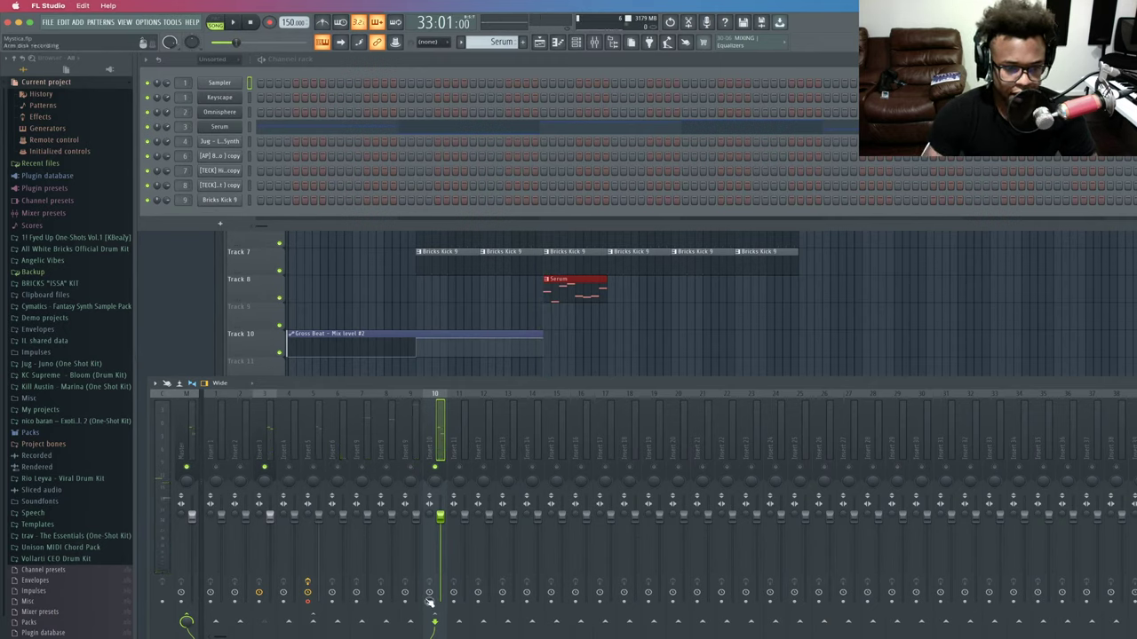
Disarm Insert 5, arm only Insert 10 for disk recording, and render it to audio with the mode set to Pattern.
{"action": "left_click", "coordinate": [307, 602]}
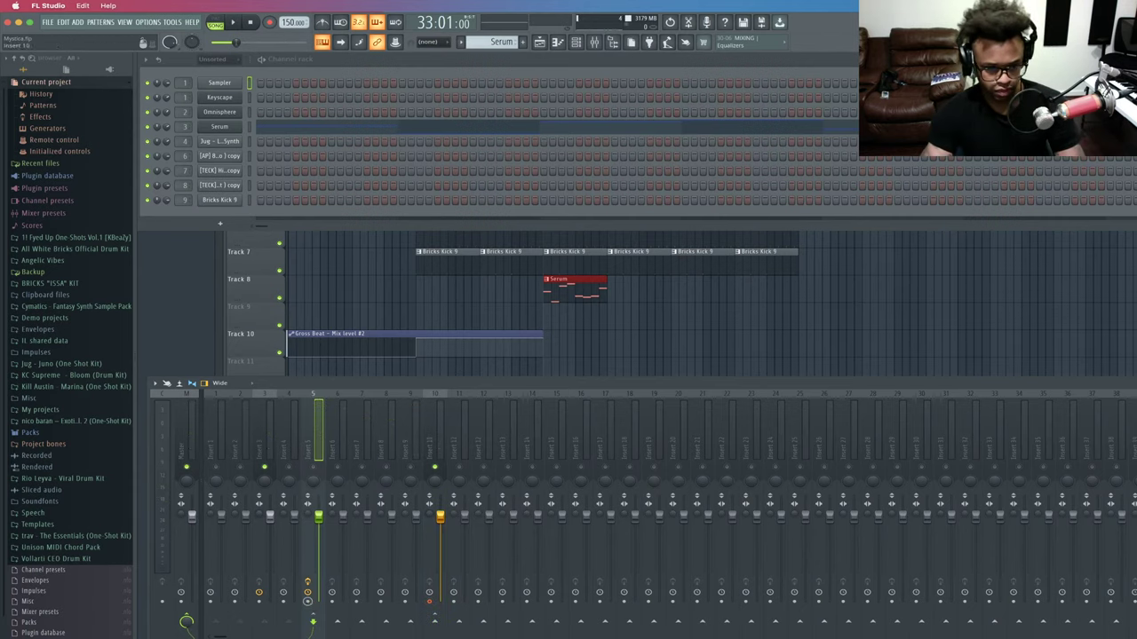
{"action": "left_click", "coordinate": [429, 438]}
{"action": "key", "text": "ctrl+r"}
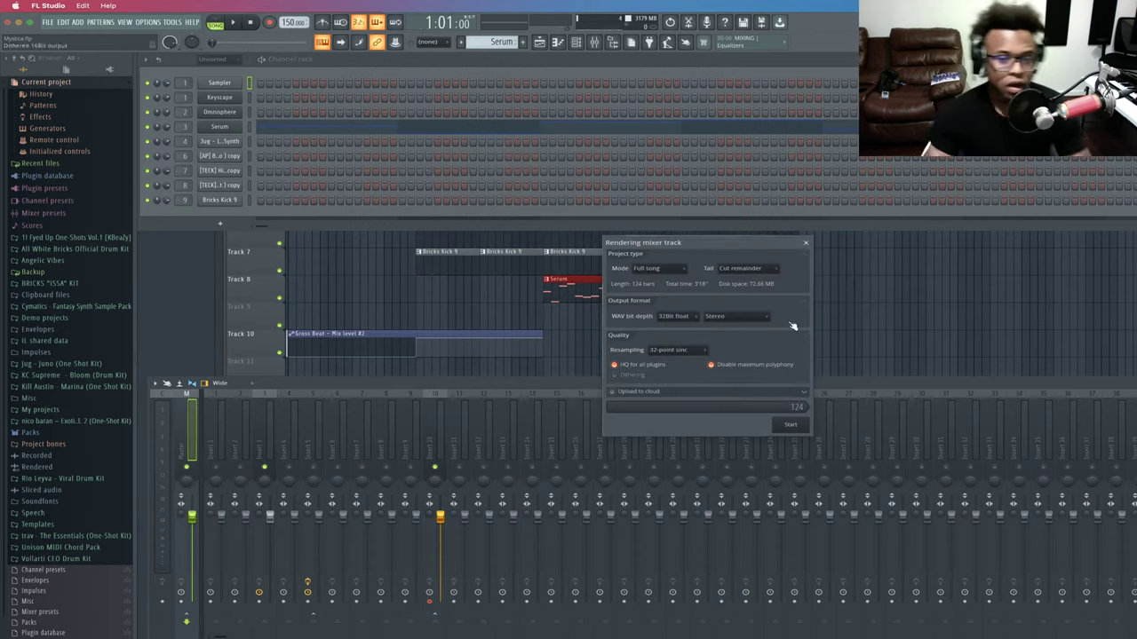
{"action": "left_click", "coordinate": [658, 269]}
{"action": "left_click", "coordinate": [659, 288]}
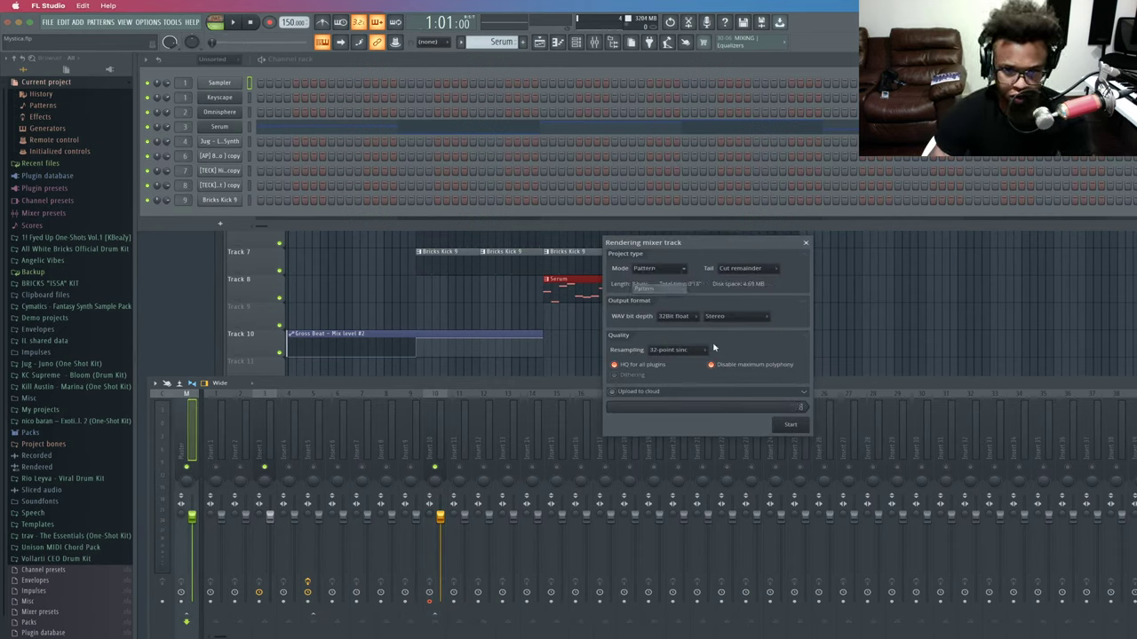
{"action": "left_click", "coordinate": [793, 426]}
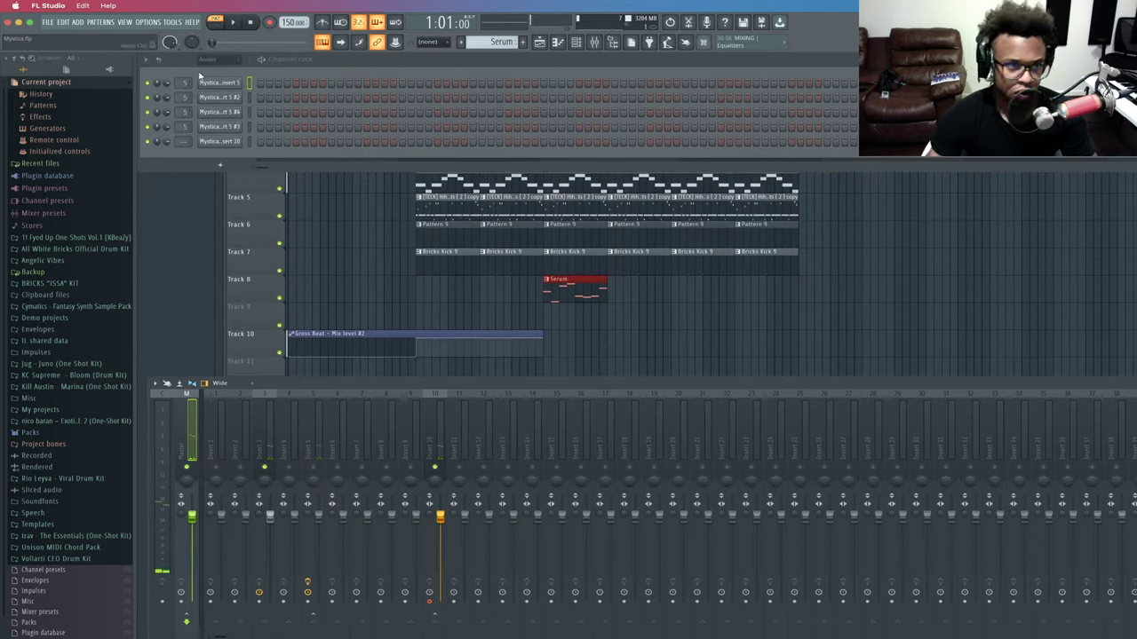
Replace the Serum pattern on Track 8 with the rendered Insert 10 audio clip at bar 33.
{"action": "scroll", "coordinate": [182, 142], "scroll_direction": "up", "scroll_amount": 10}
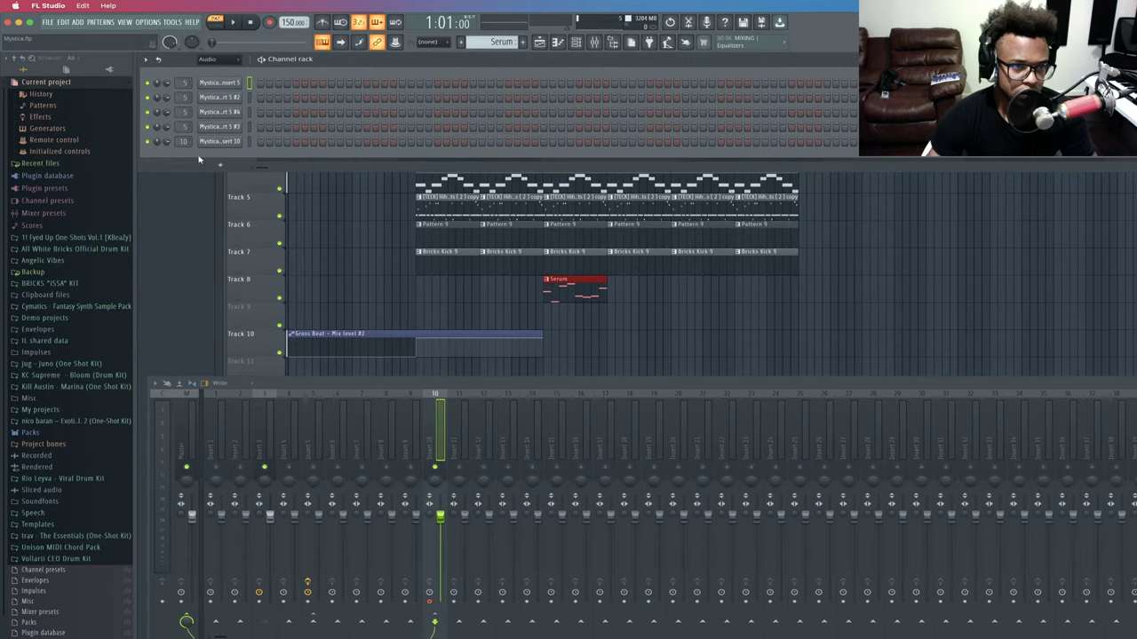
{"action": "left_click", "coordinate": [155, 236]}
{"action": "left_click", "coordinate": [152, 77]}
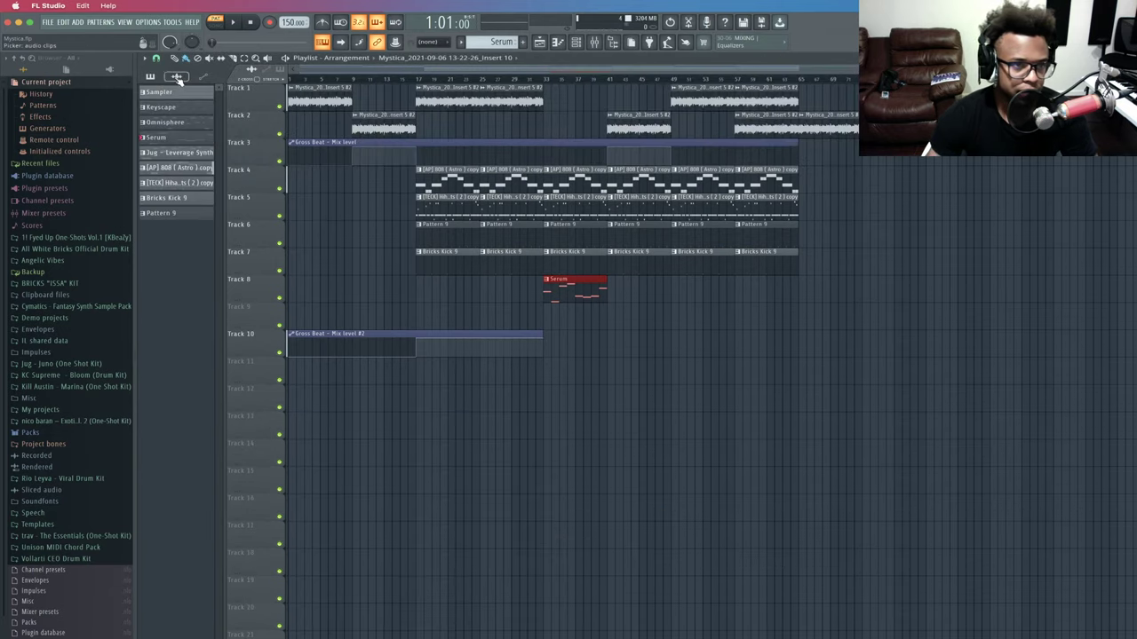
{"action": "left_click", "coordinate": [178, 78]}
{"action": "left_click_drag", "start_coordinate": [164, 158], "coordinate": [546, 283]}
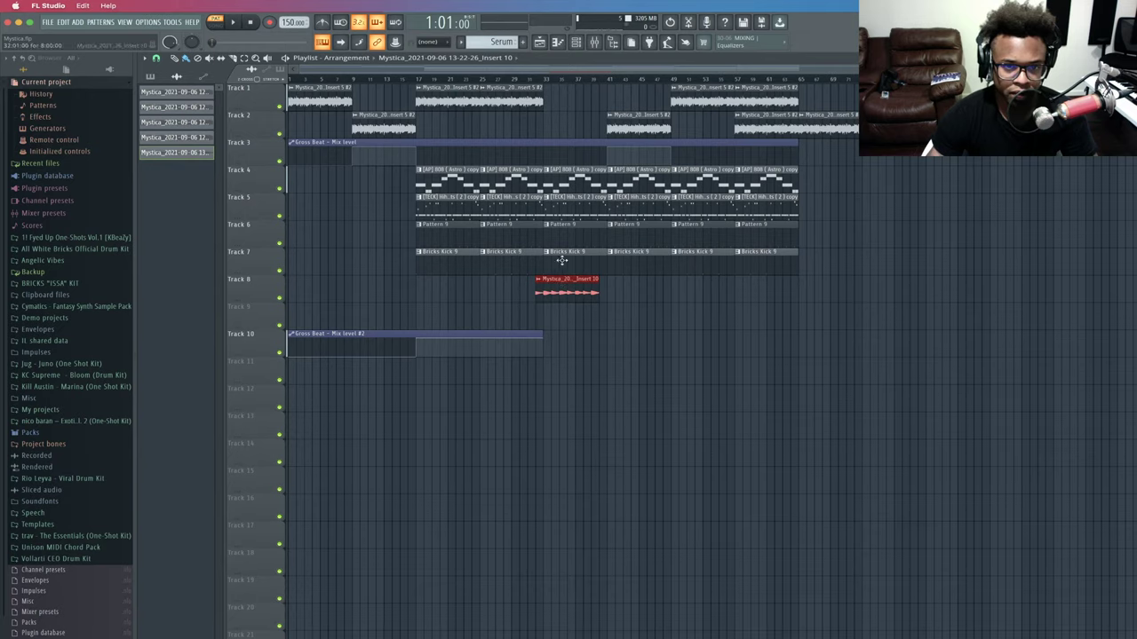
Play the song from bar 33 to hear the rendered clip and unsolo the mixer tracks.
{"action": "left_click", "coordinate": [545, 78]}
{"action": "key", "text": "space"}
{"action": "left_click", "coordinate": [576, 41]}
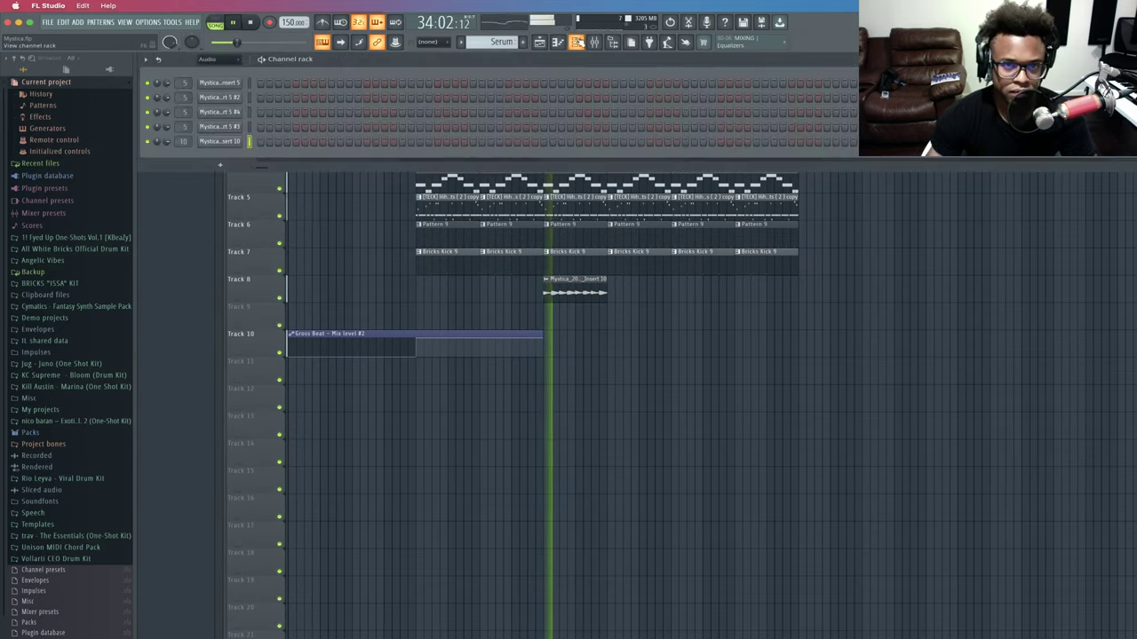
{"action": "left_click", "coordinate": [594, 41]}
{"action": "key", "text": "space"}
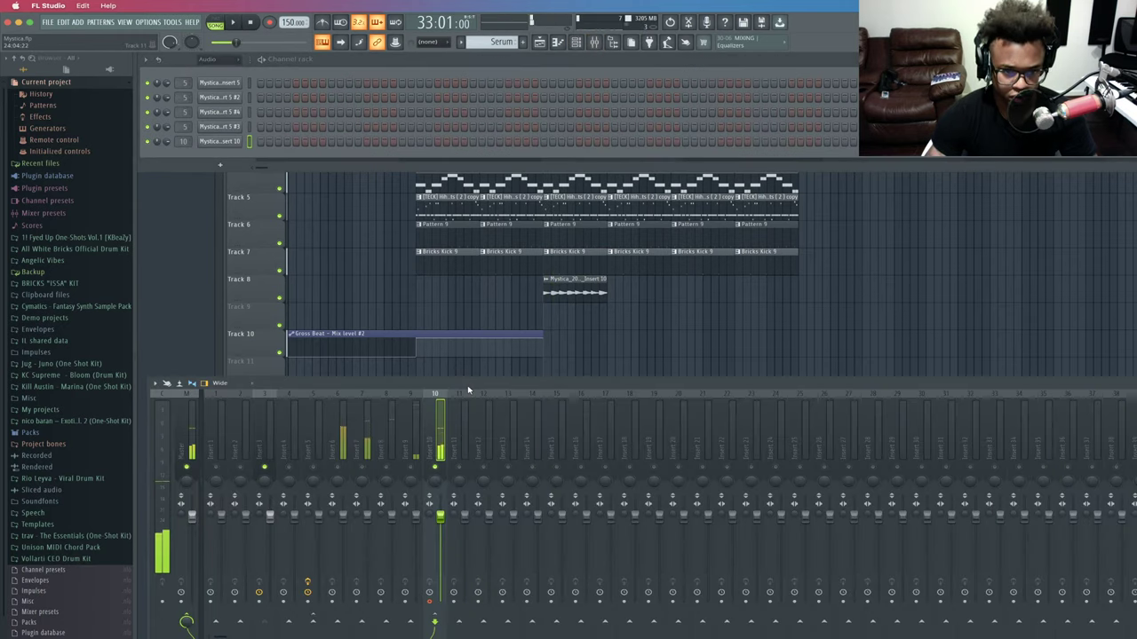
{"action": "key", "text": "space"}
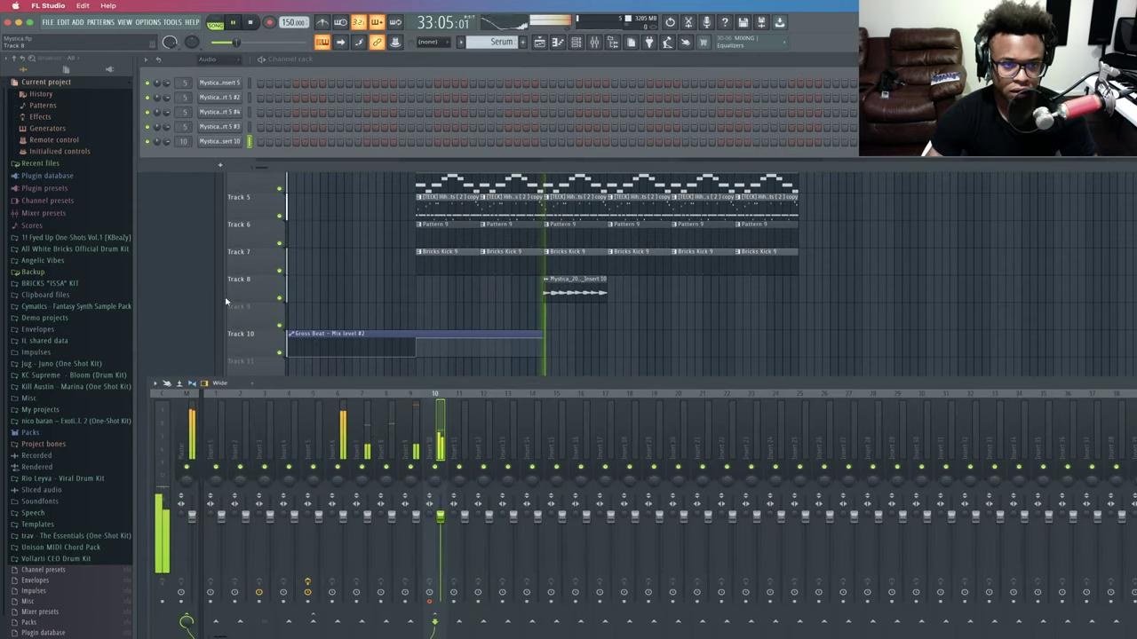
Pitch the Insert 10 audio clip up 300 cents with stretch mode Auto and replay the song from about bar 31.
{"action": "left_click", "coordinate": [238, 140]}
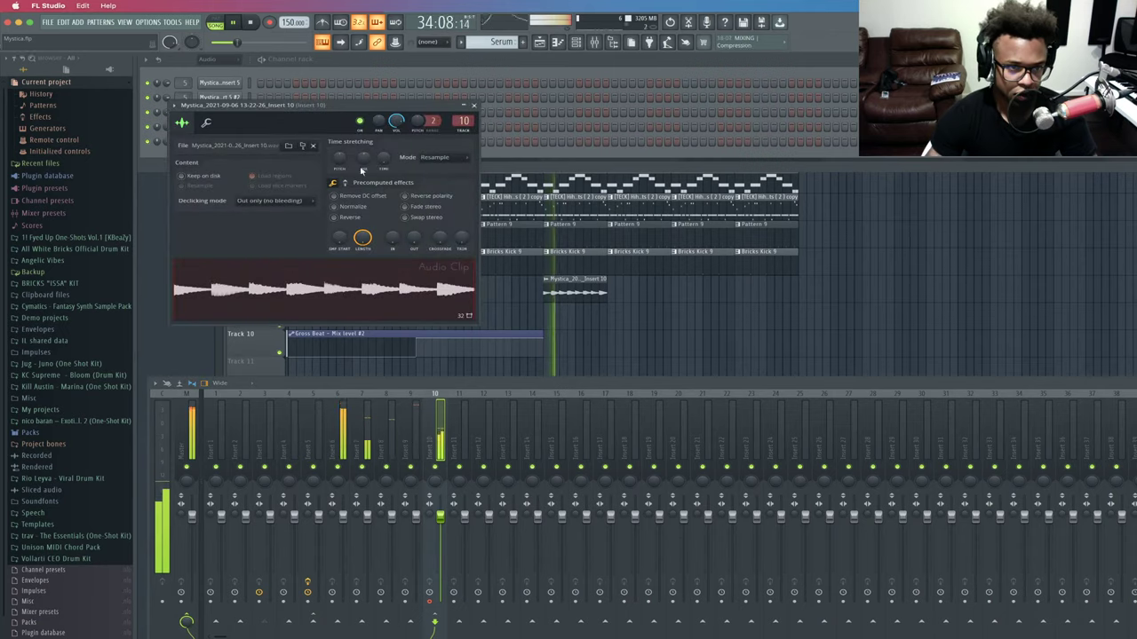
{"action": "right_click", "coordinate": [355, 161]}
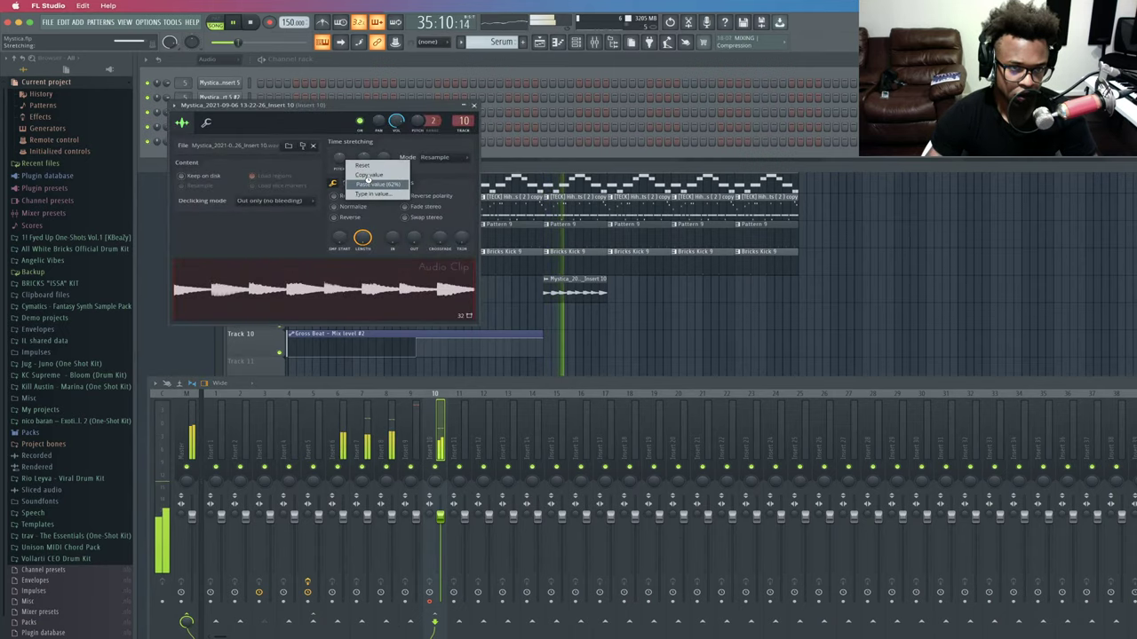
{"action": "left_click", "coordinate": [369, 182]}
{"action": "key", "text": "space"}
{"action": "key", "text": "space"}
{"action": "left_click", "coordinate": [723, 349]}
{"action": "left_click", "coordinate": [533, 79]}
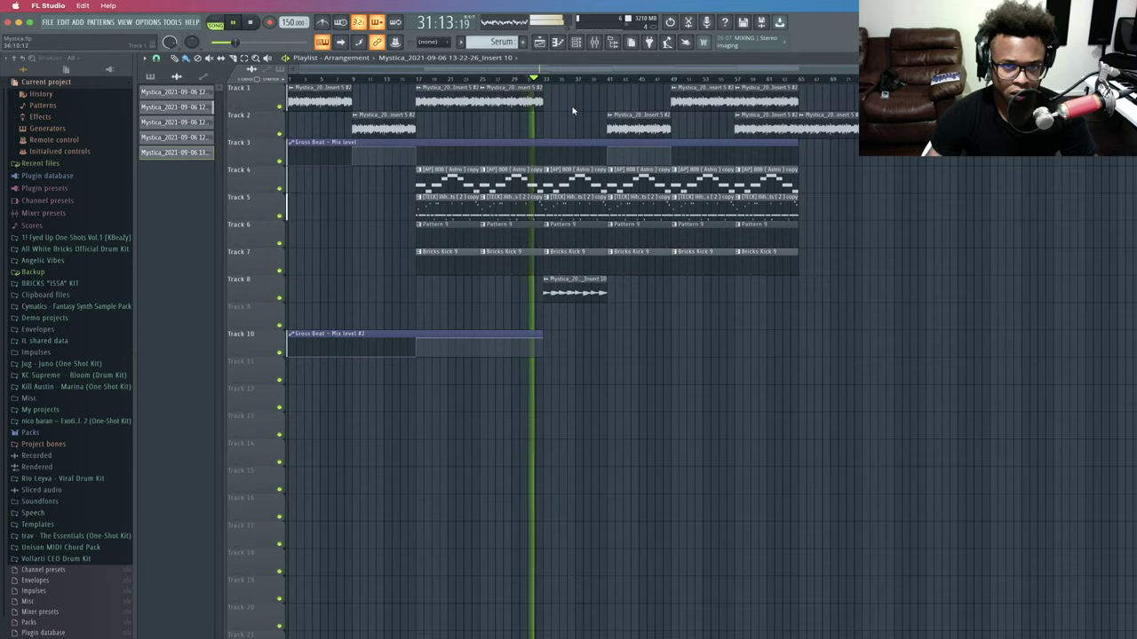
{"action": "key", "text": "space"}
{"action": "key", "text": "space"}
{"action": "left_click", "coordinate": [576, 43]}
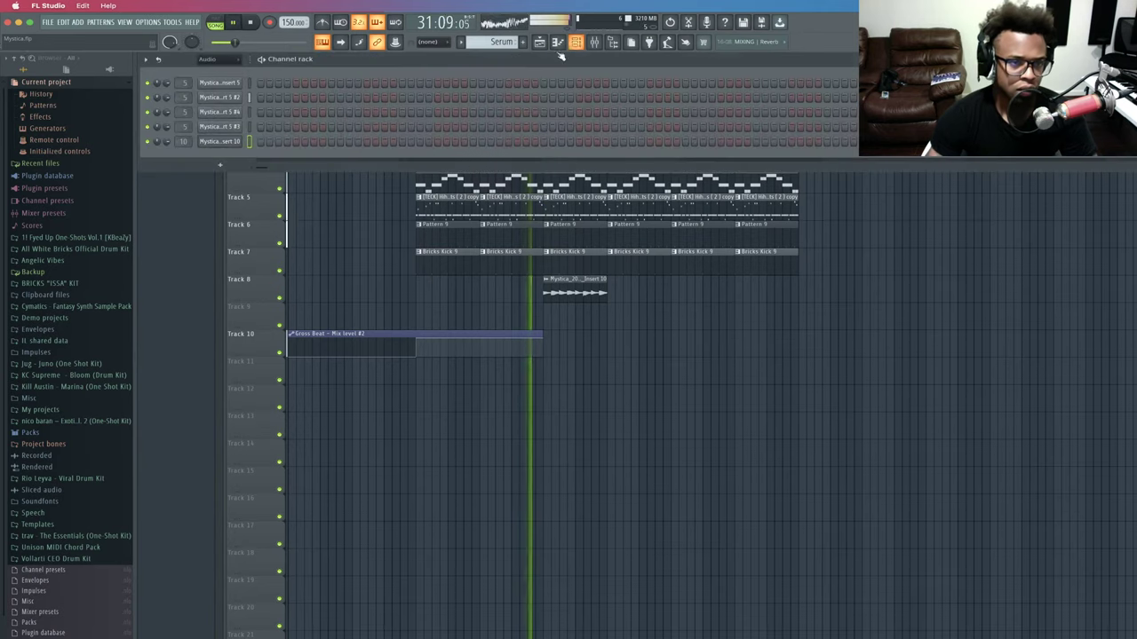
Try a pitch shift of +500 cents on the Insert 10 audio clip and play it from bar 31.
{"action": "left_click", "coordinate": [218, 141]}
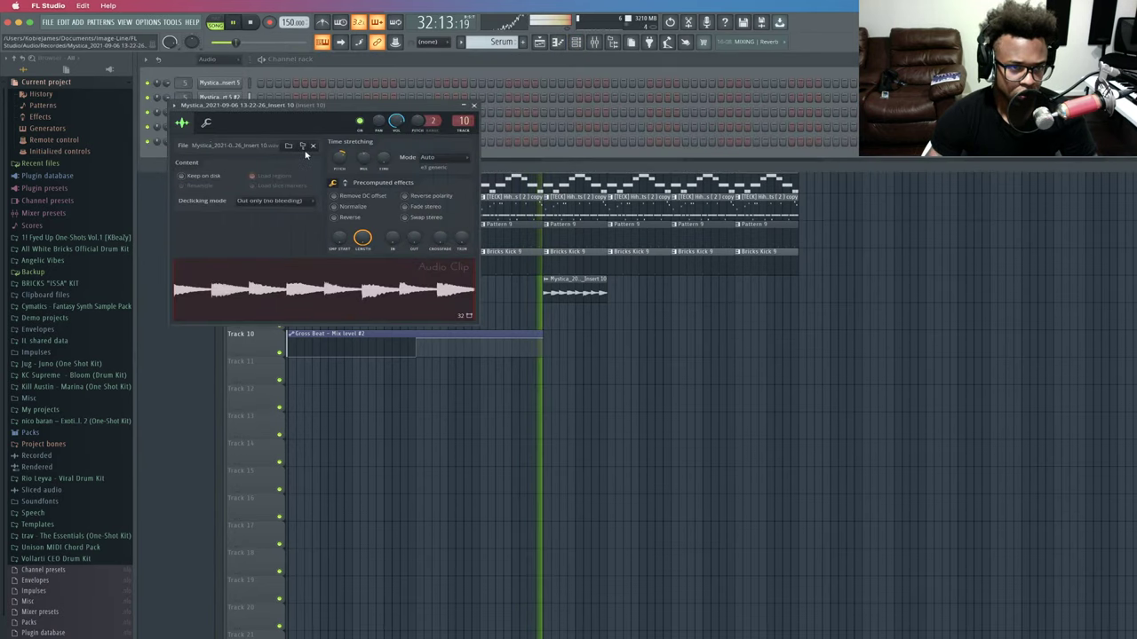
{"action": "key", "text": "space"}
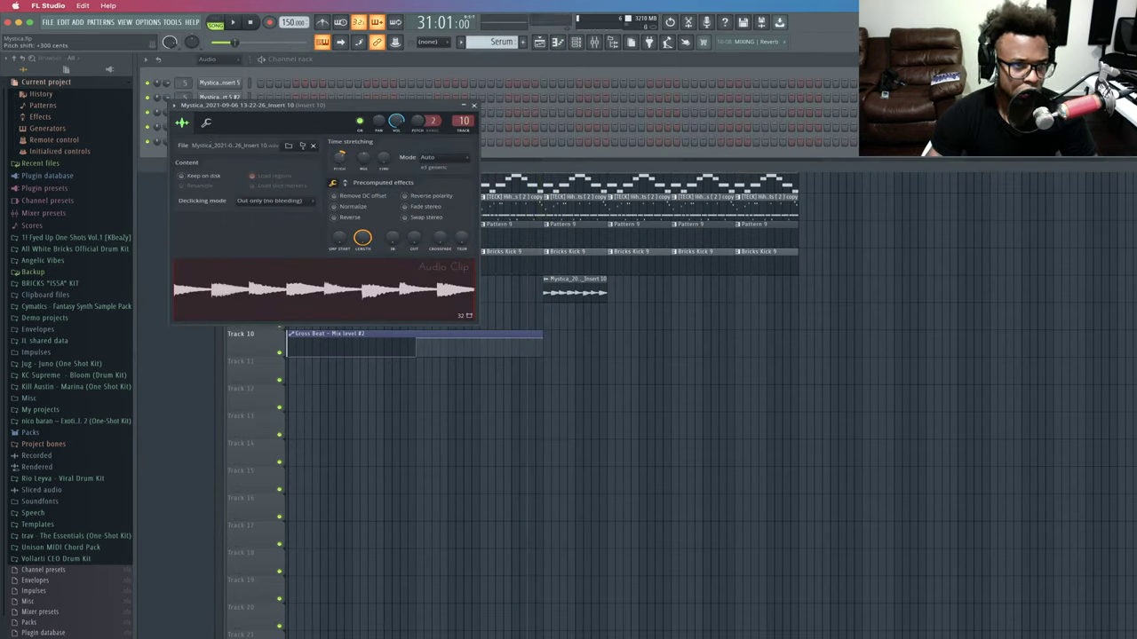
{"action": "left_click_drag", "start_coordinate": [339, 161], "coordinate": [340, 149]}
{"action": "key", "text": "space"}
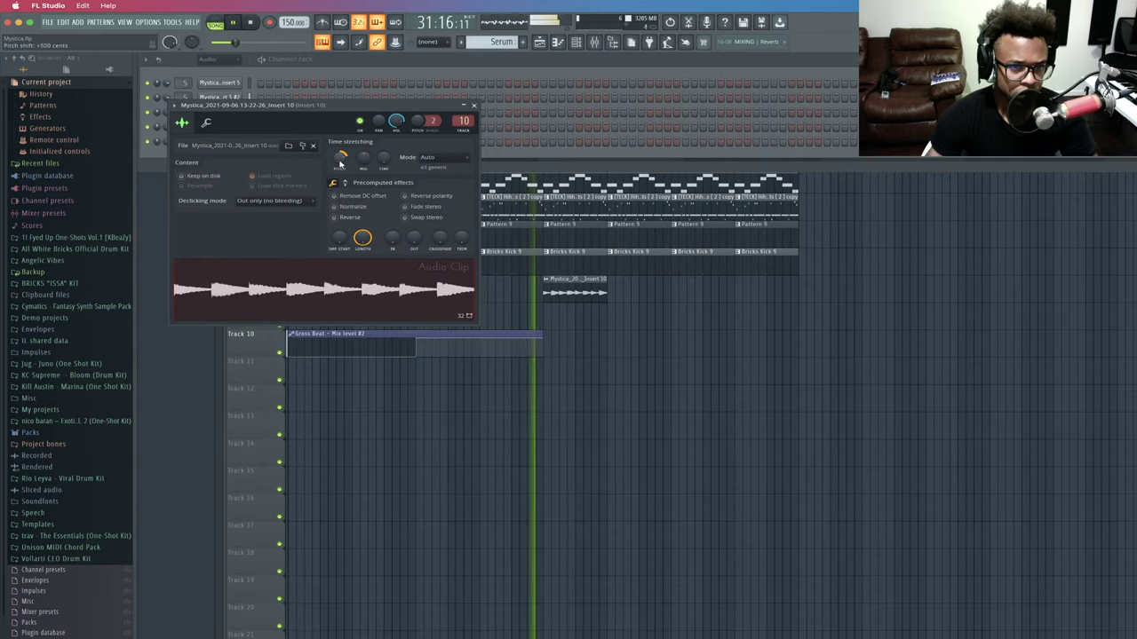
{"action": "key", "text": "space"}
Audition the pitched Insert 10 clip in the playlist, replaying from around bars 25, 33 and 31.
{"action": "left_click", "coordinate": [540, 42]}
{"action": "key", "text": "space"}
{"action": "left_click", "coordinate": [576, 43]}
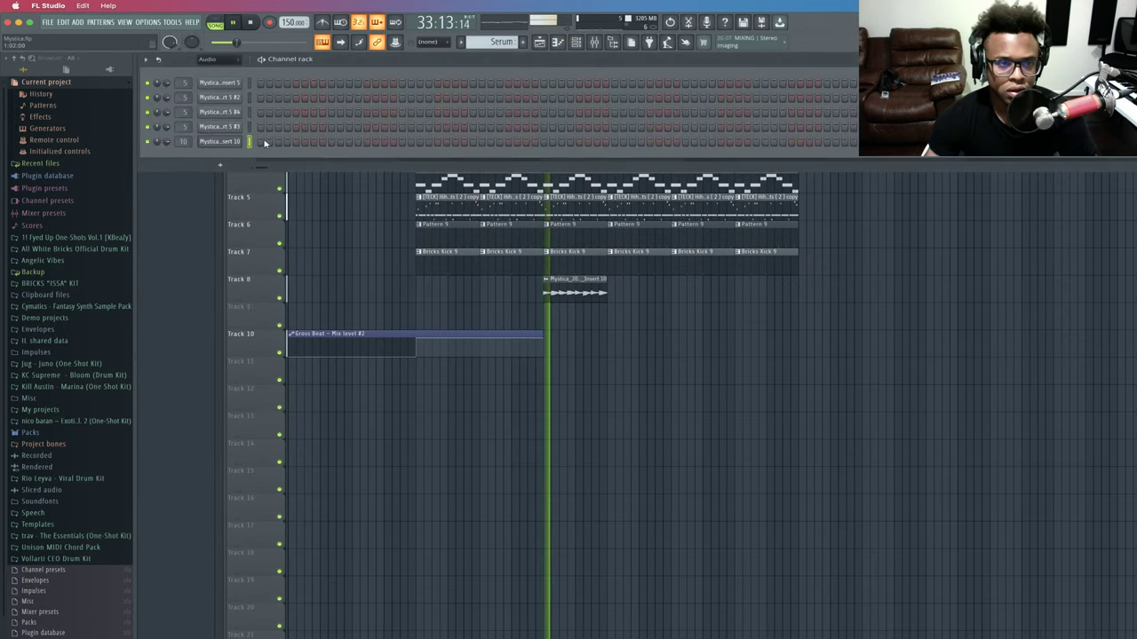
{"action": "key", "text": "F6"}
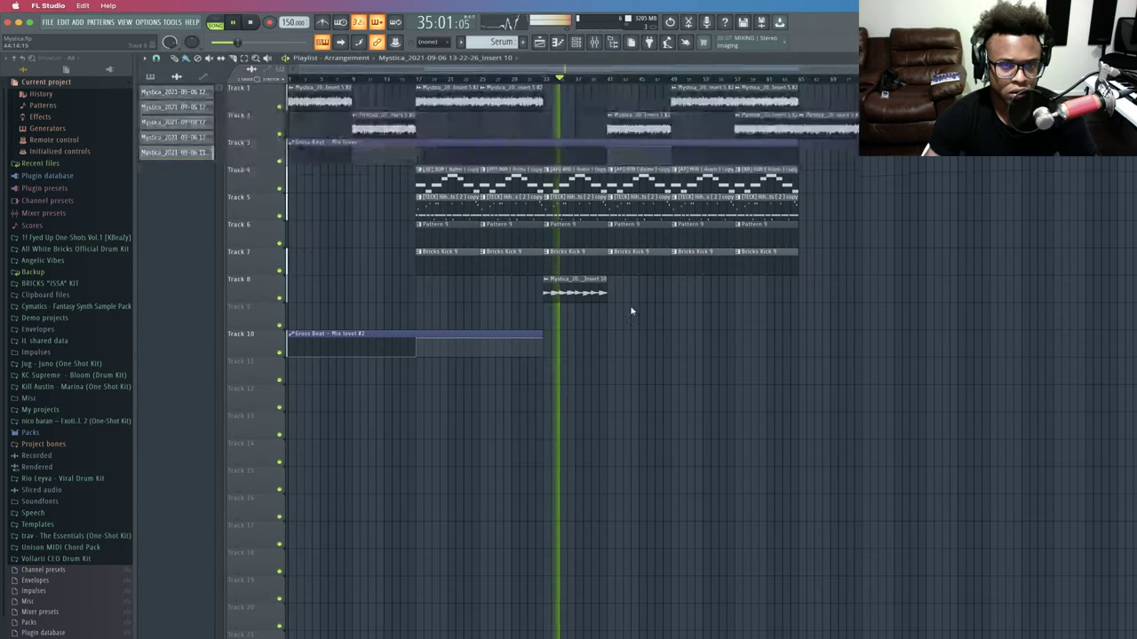
{"action": "key", "text": "space"}
{"action": "key", "text": "space"}
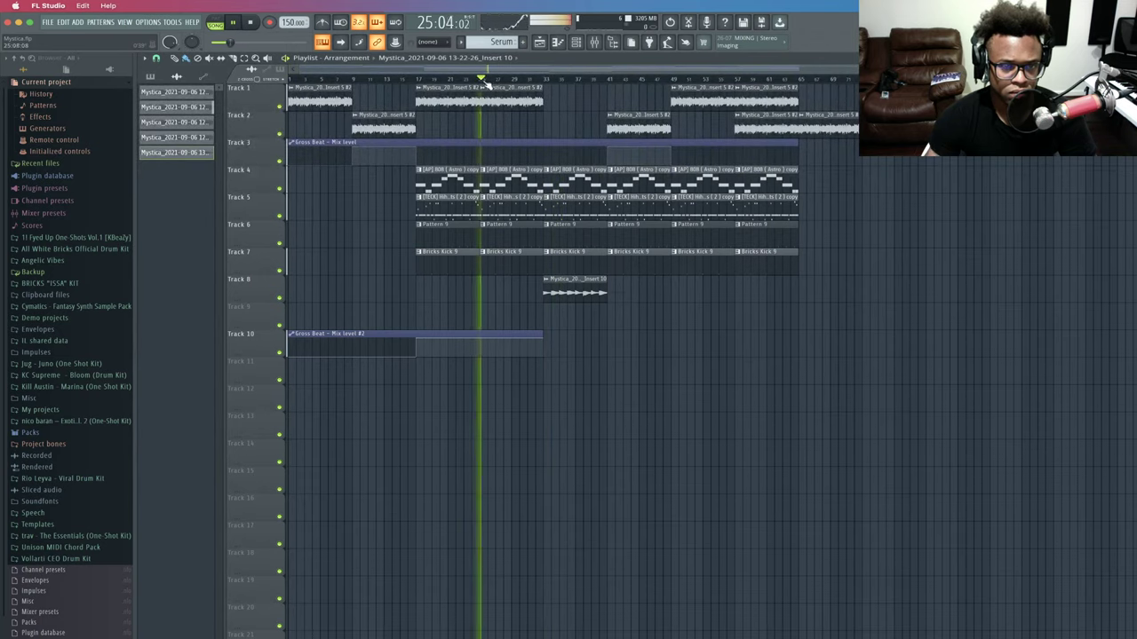
{"action": "left_click", "coordinate": [543, 79]}
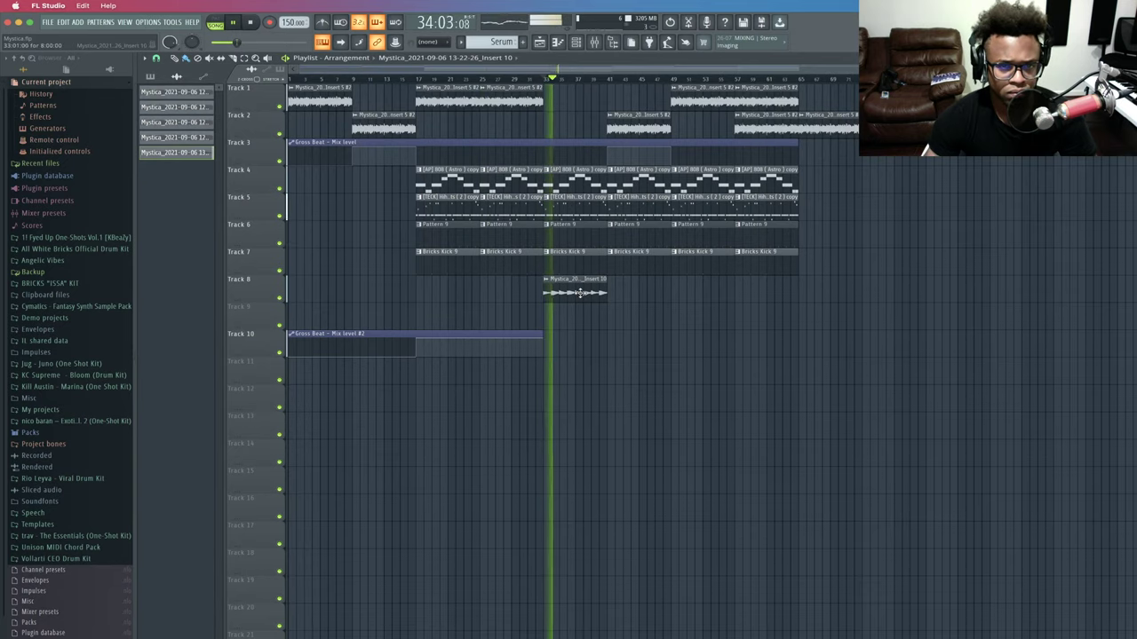
{"action": "left_click", "coordinate": [527, 79]}
Try the Reverse effect on the Insert 10 audio clip and turn it back off.
{"action": "left_click", "coordinate": [557, 42]}
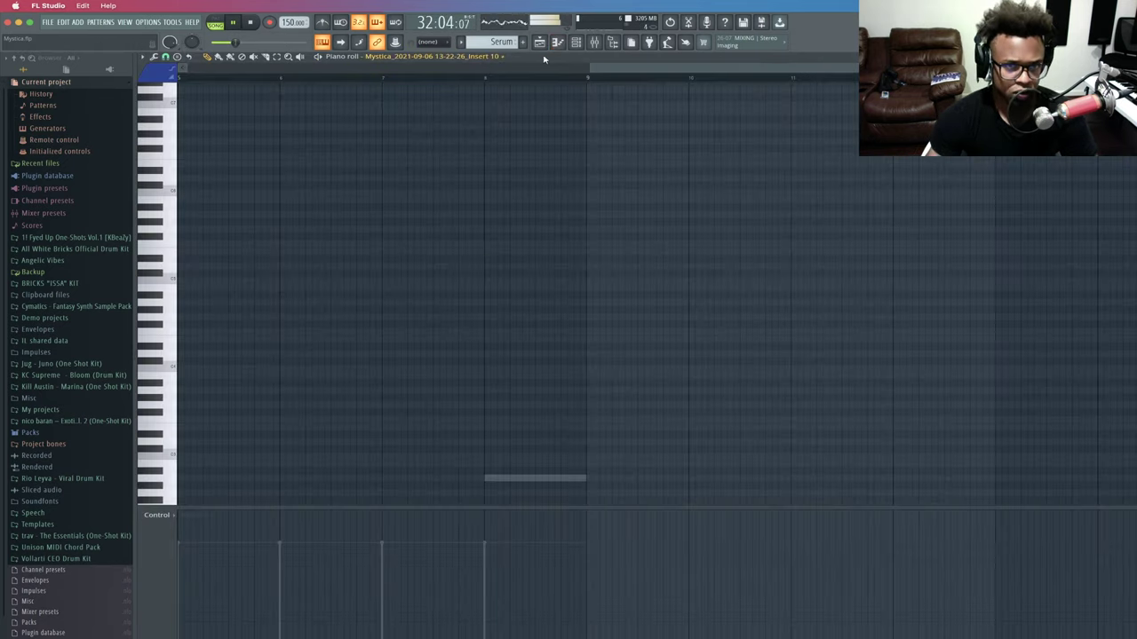
{"action": "left_click", "coordinate": [579, 46]}
{"action": "left_click", "coordinate": [222, 143]}
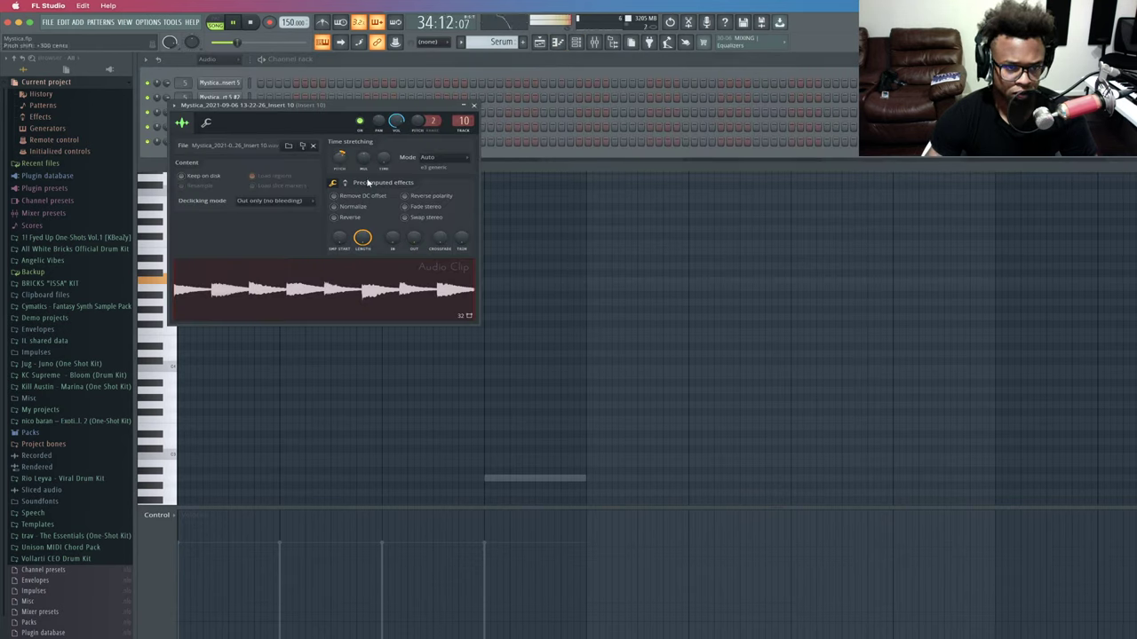
{"action": "left_click", "coordinate": [359, 217]}
{"action": "left_click", "coordinate": [361, 218]}
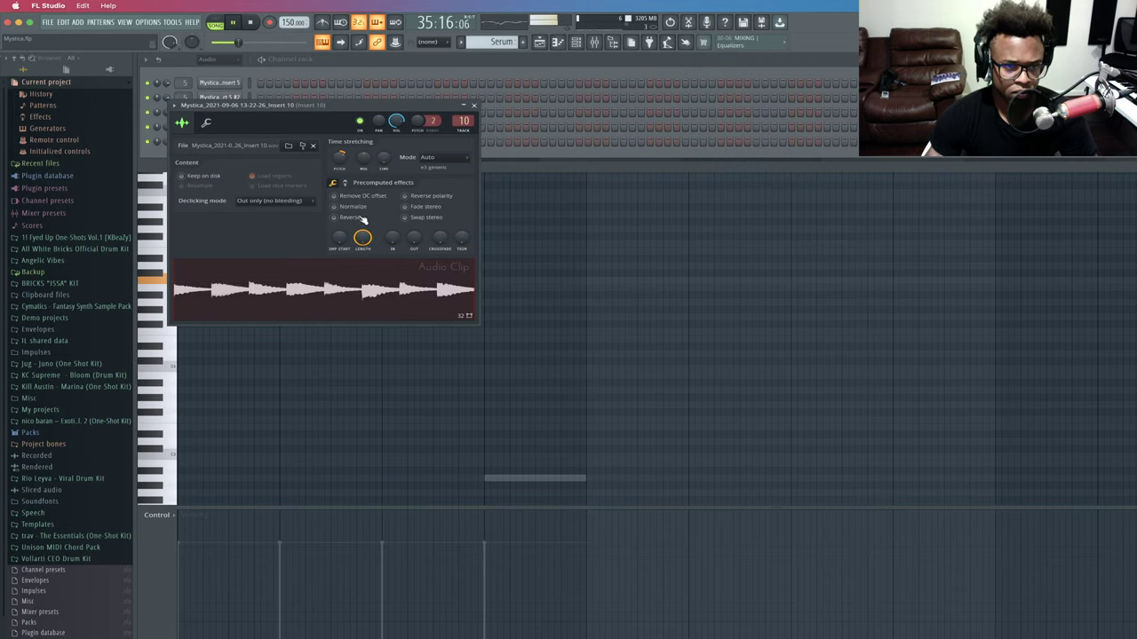
{"action": "left_click", "coordinate": [475, 107]}
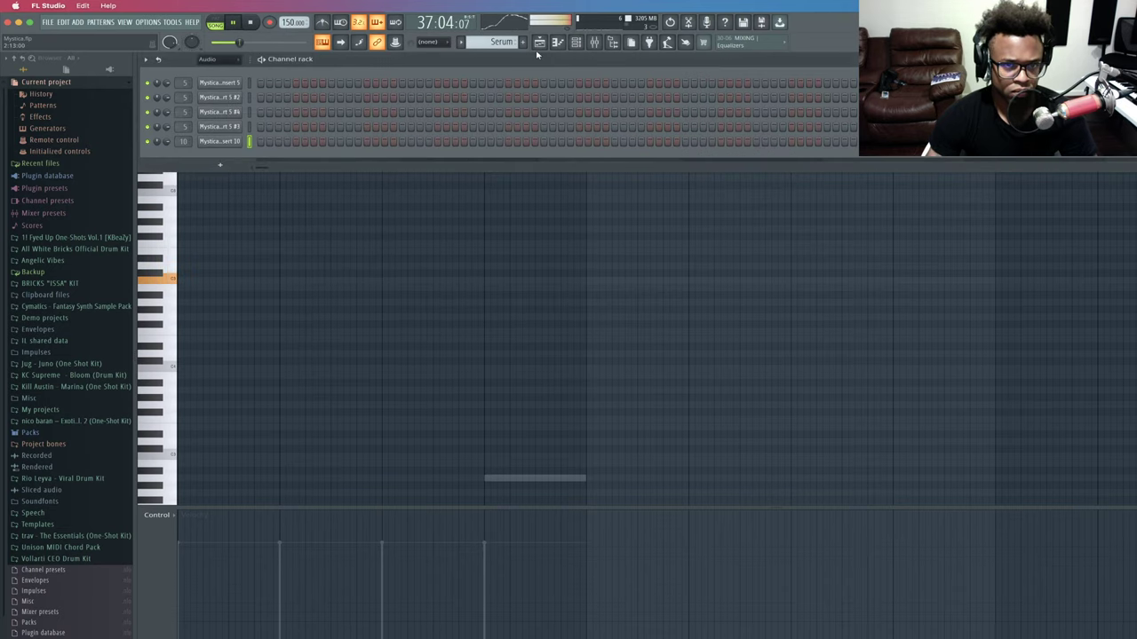
Play the arrangement from bar 33 and select mixer Insert 2 to check its routing.
{"action": "left_click", "coordinate": [540, 43]}
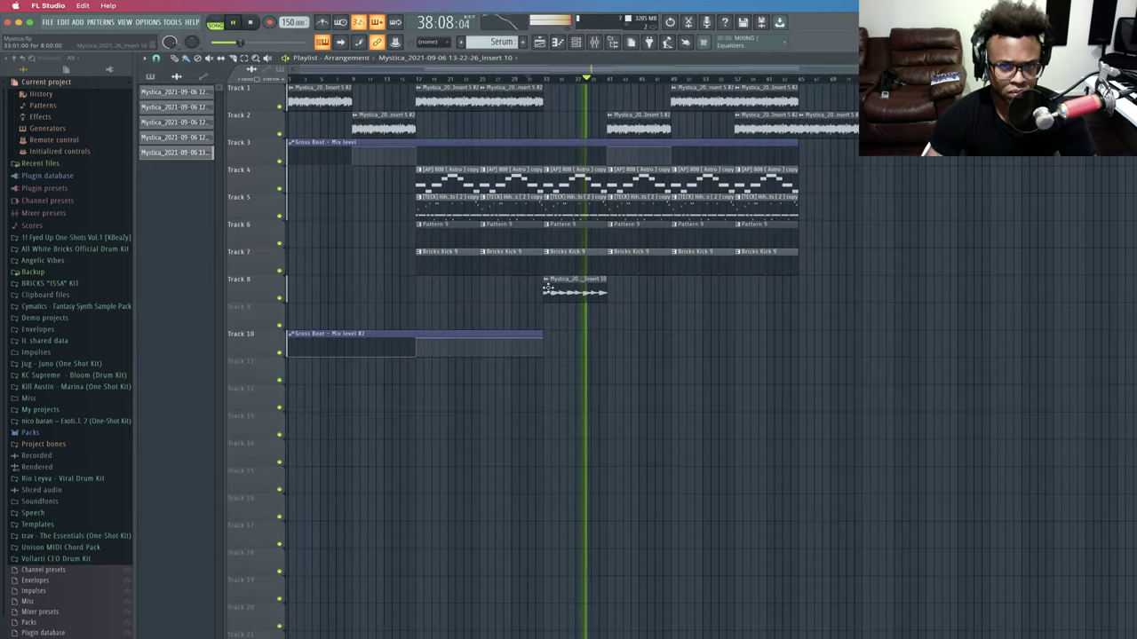
{"action": "left_click", "coordinate": [540, 83]}
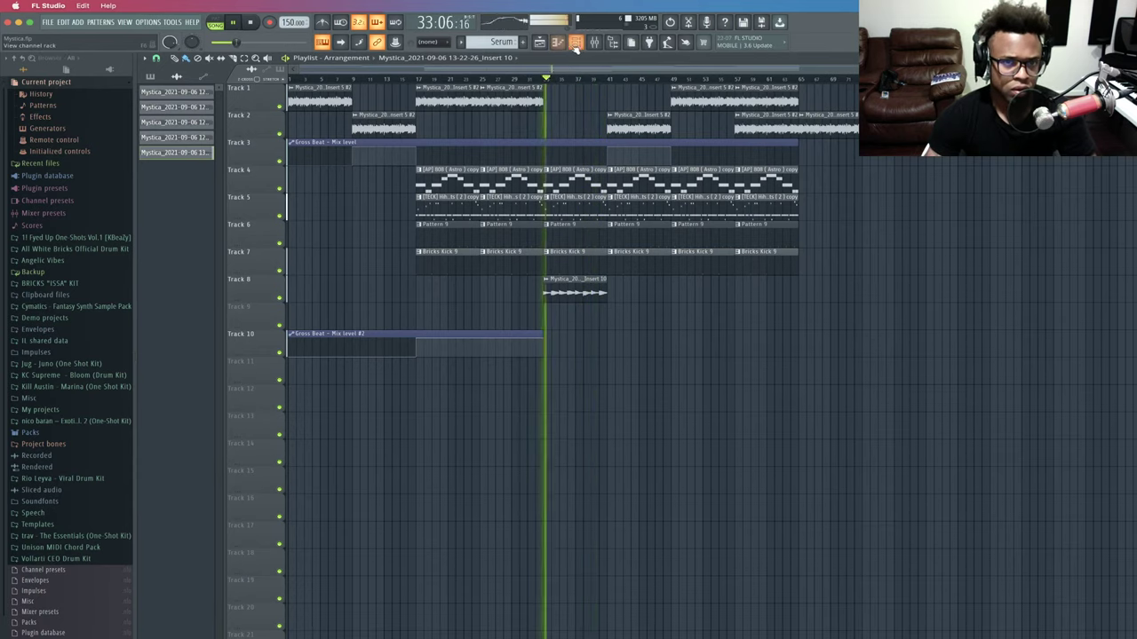
{"action": "key", "text": "space"}
{"action": "left_click", "coordinate": [577, 42]}
{"action": "left_click", "coordinate": [592, 43]}
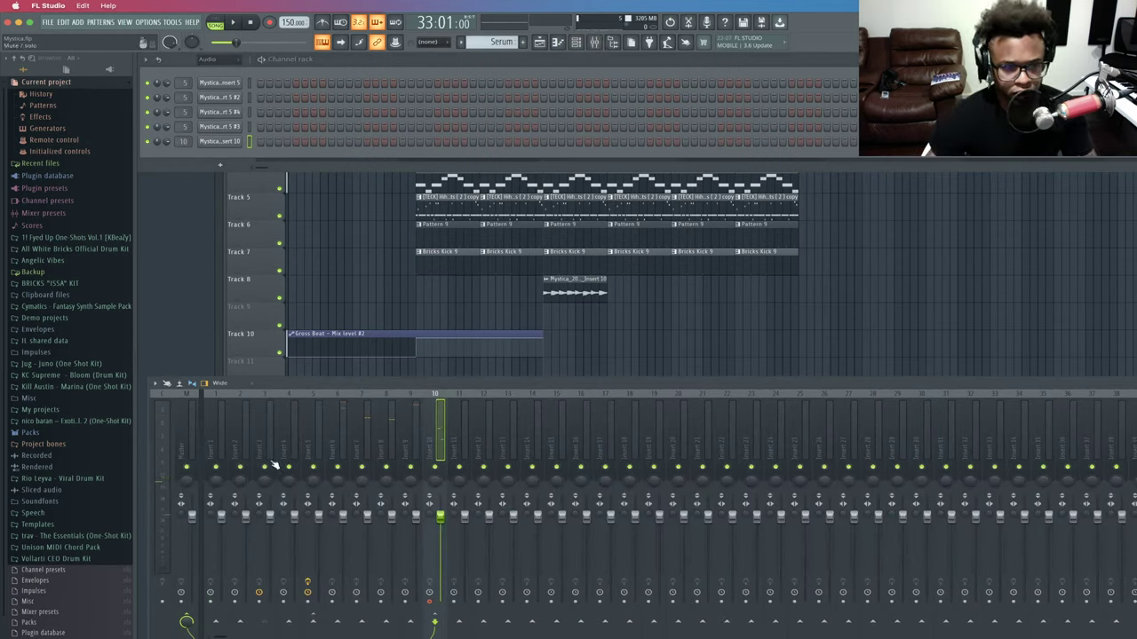
{"action": "left_click", "coordinate": [240, 442]}
{"action": "key", "text": "space"}
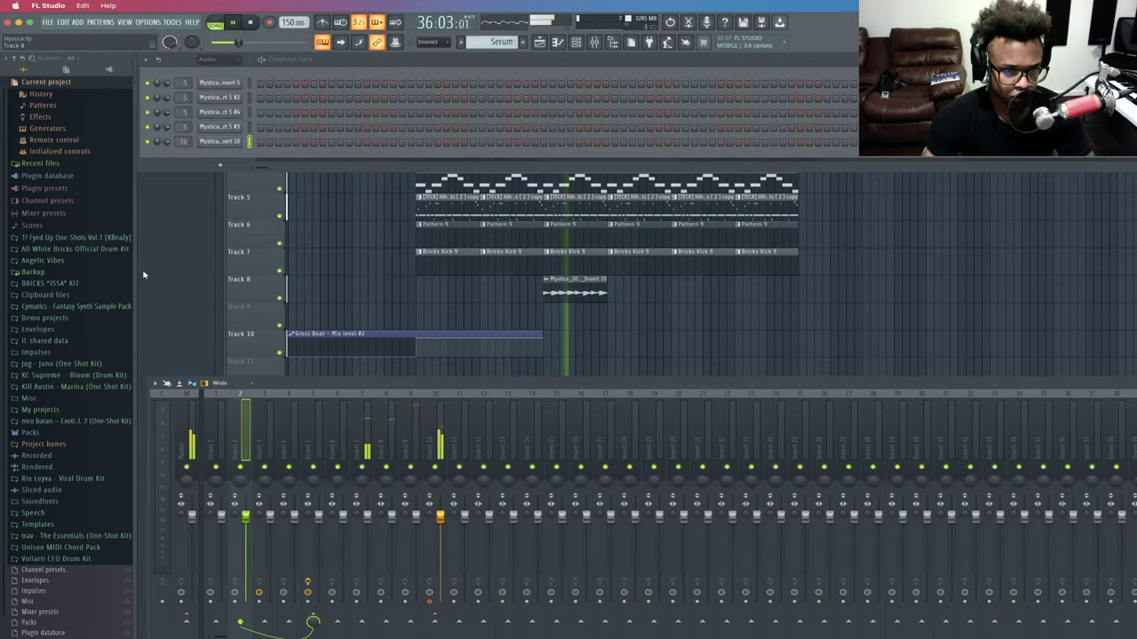
{"action": "key", "text": "F5"}
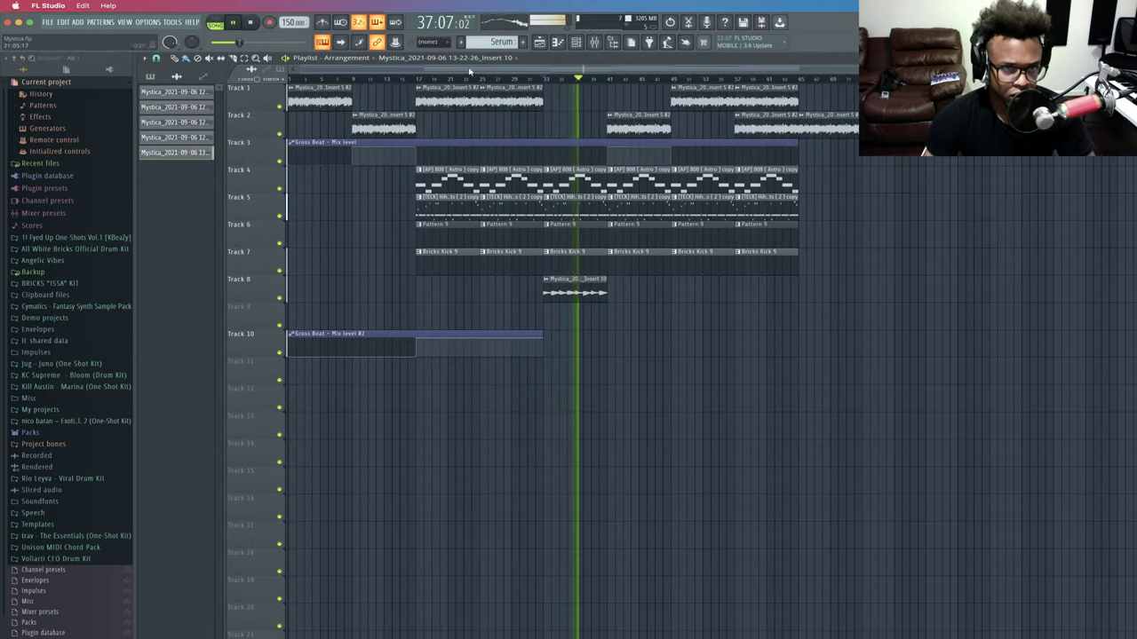
{"action": "key", "text": "space"}
Filter the channel rack to the Unsorted group and select the Omnisphere pattern in the playlist's pattern picker.
{"action": "key", "text": "F6"}
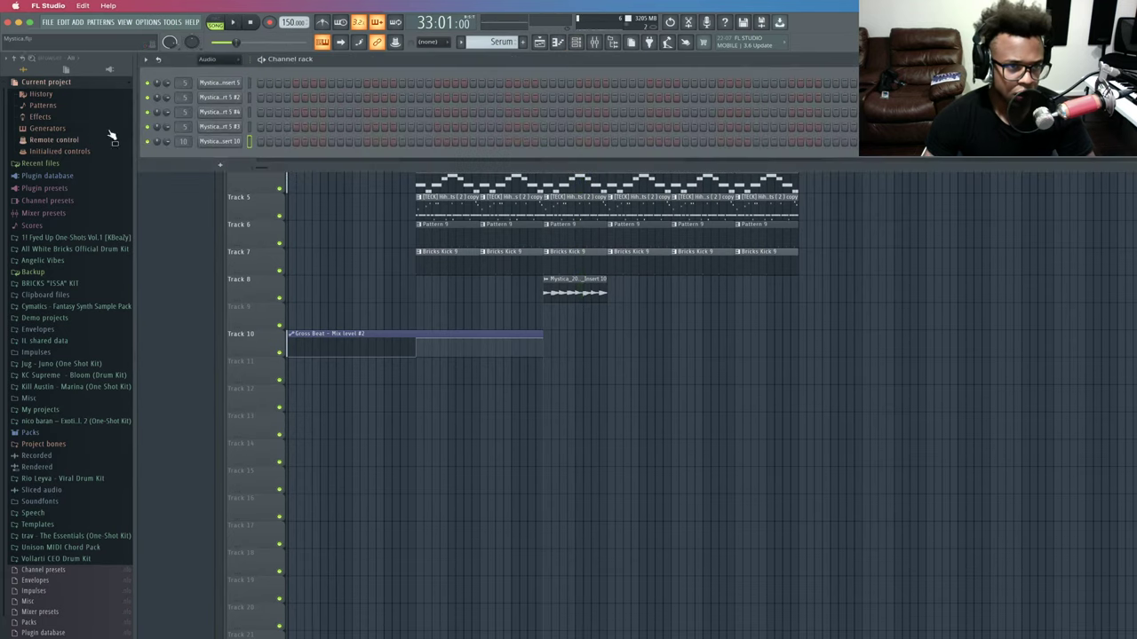
{"action": "left_click", "coordinate": [224, 61]}
{"action": "left_click", "coordinate": [233, 101]}
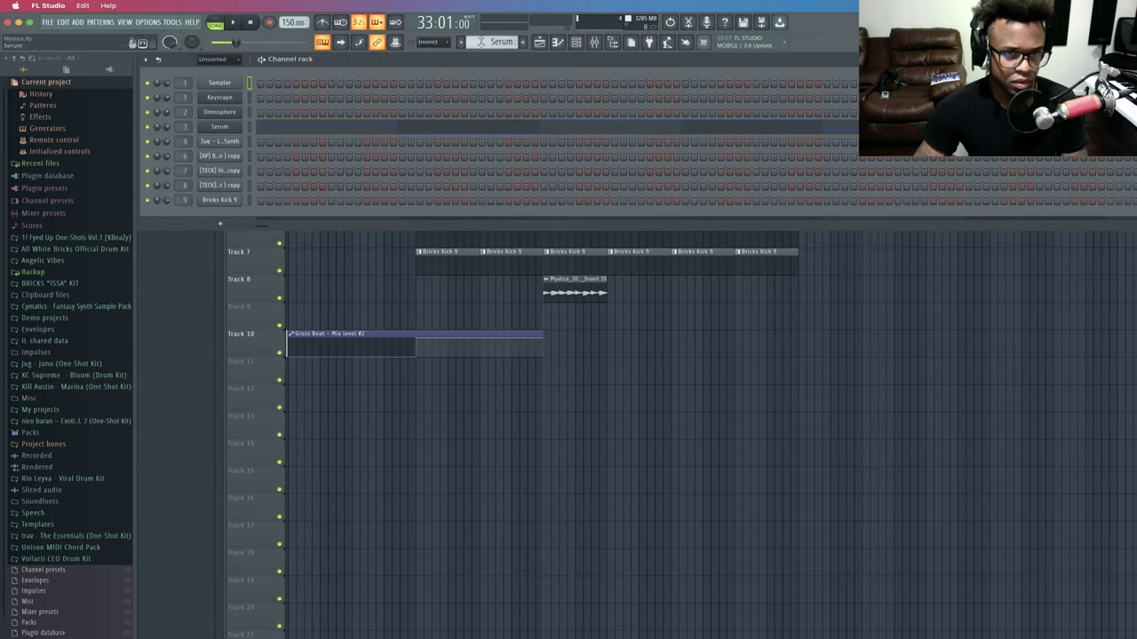
{"action": "left_click", "coordinate": [558, 42]}
{"action": "left_click", "coordinate": [156, 76]}
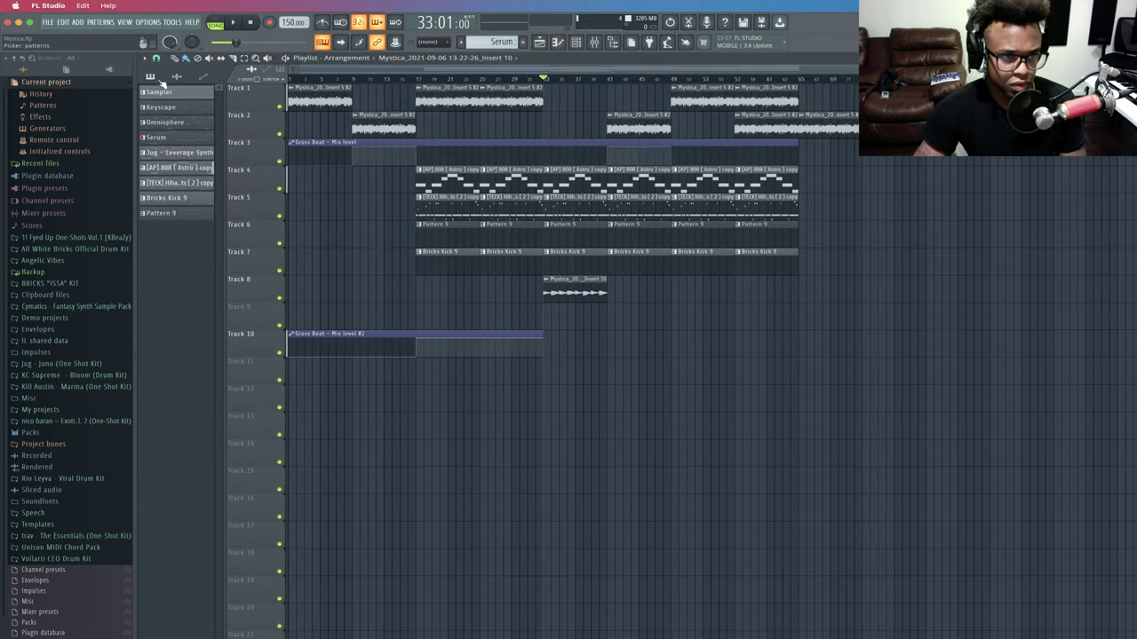
{"action": "left_click", "coordinate": [180, 124]}
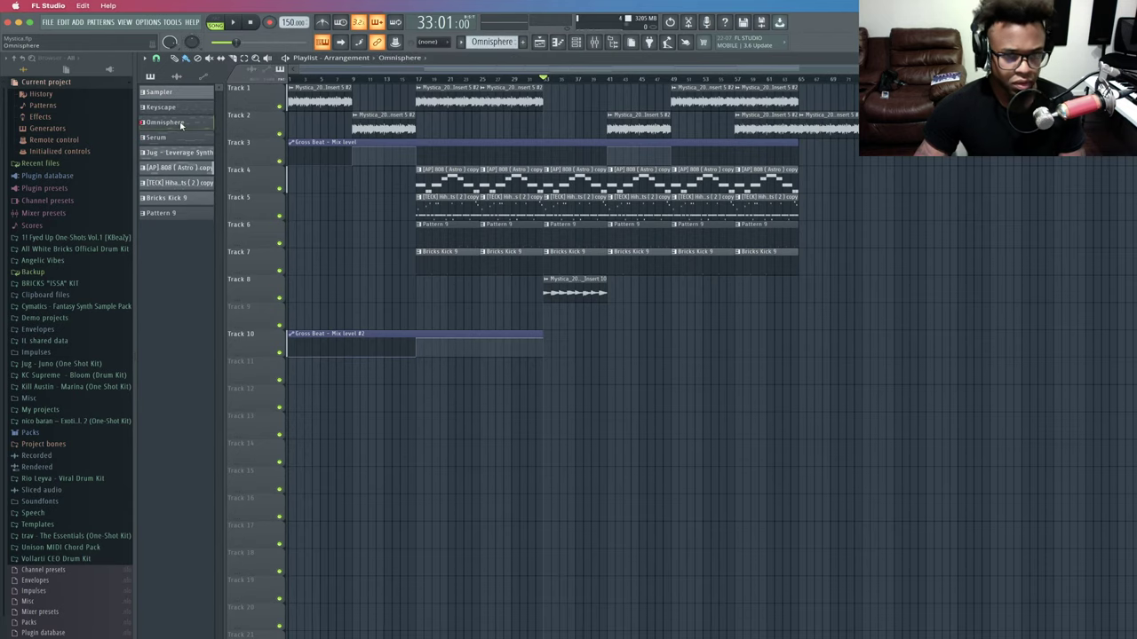
Route mixer Insert 2, which carries Omnisphere, to Insert 11 while the song plays from bar 33.
{"action": "left_click", "coordinate": [595, 43]}
{"action": "key", "text": "space"}
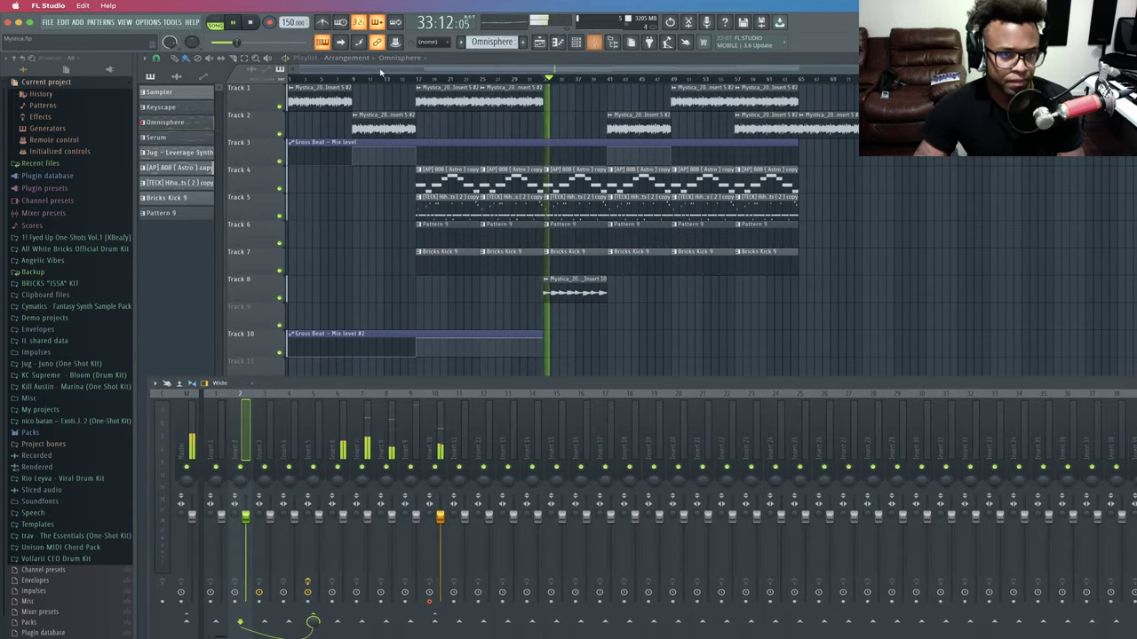
{"action": "left_click", "coordinate": [575, 42]}
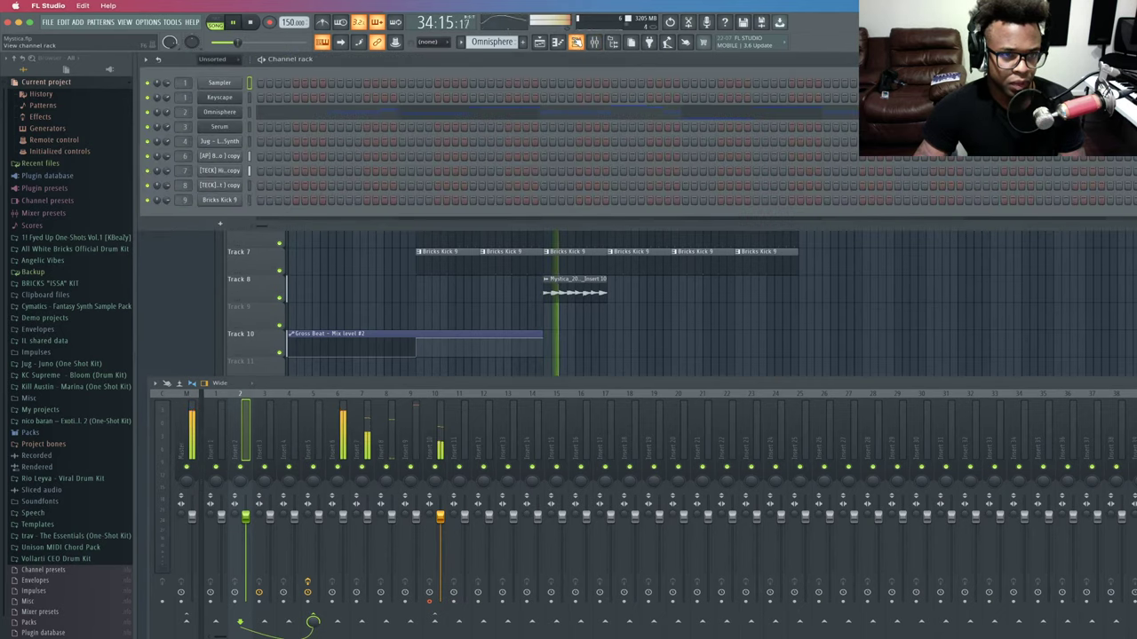
{"action": "left_click", "coordinate": [463, 533]}
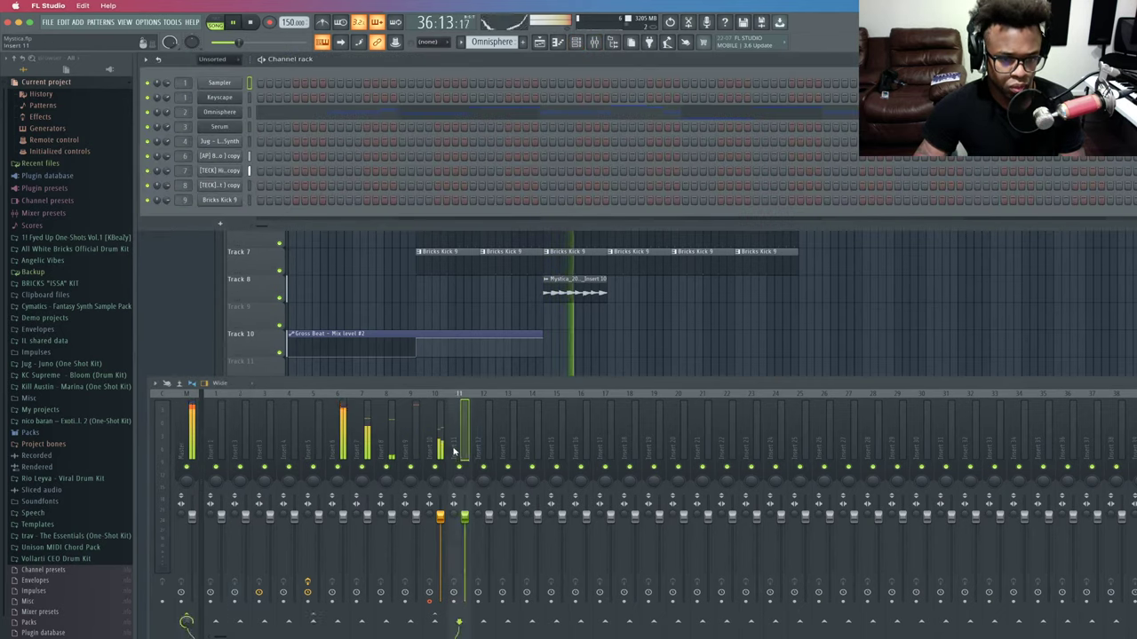
{"action": "left_click", "coordinate": [233, 456]}
{"action": "left_click", "coordinate": [457, 620]}
Disarm Insert 10, arm Insert 11 for disk recording, and stop playback.
{"action": "left_click", "coordinate": [430, 602]}
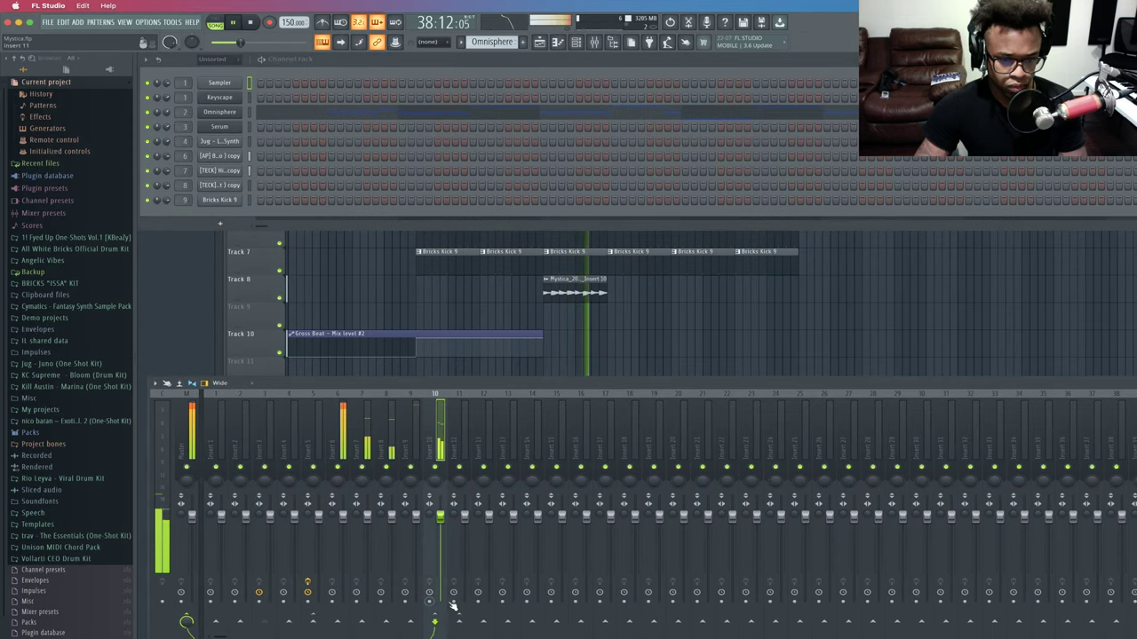
{"action": "left_click", "coordinate": [453, 603]}
{"action": "key", "text": "space"}
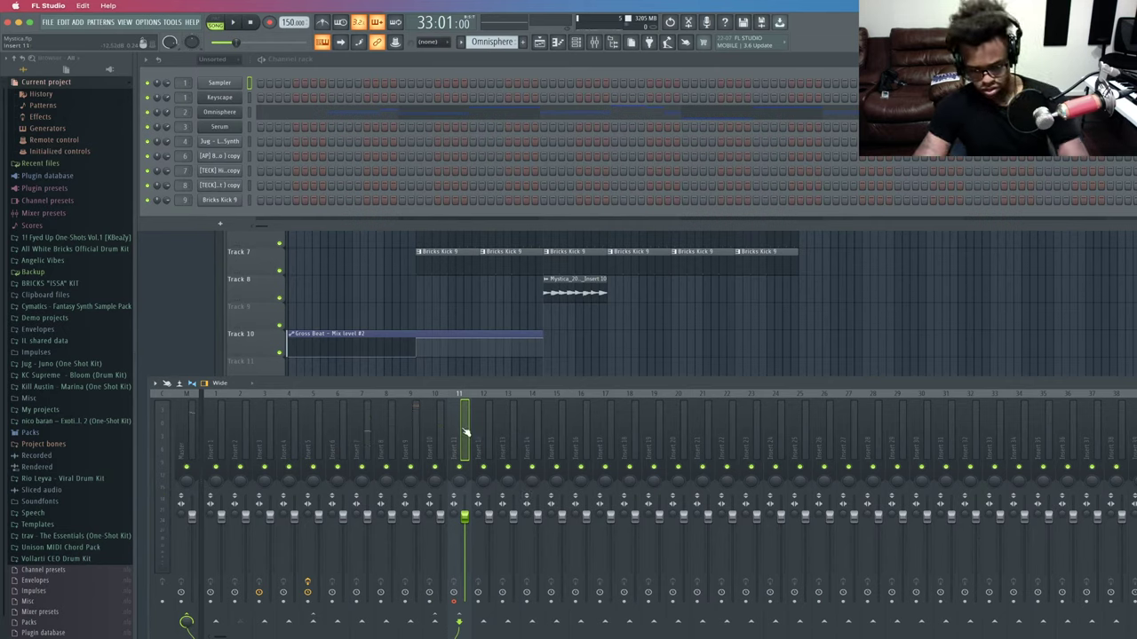
Render Insert 11 to audio in Full song mode and delete the resulting clip from Track 9.
{"action": "key", "text": "ctrl+r"}
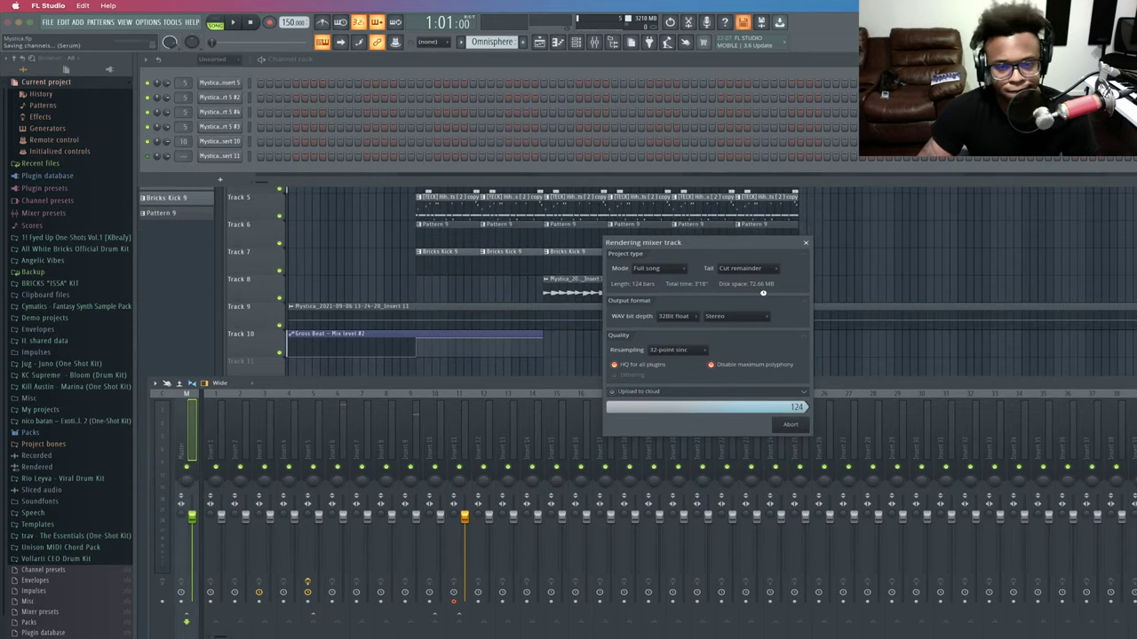
{"action": "right_click", "coordinate": [811, 321]}
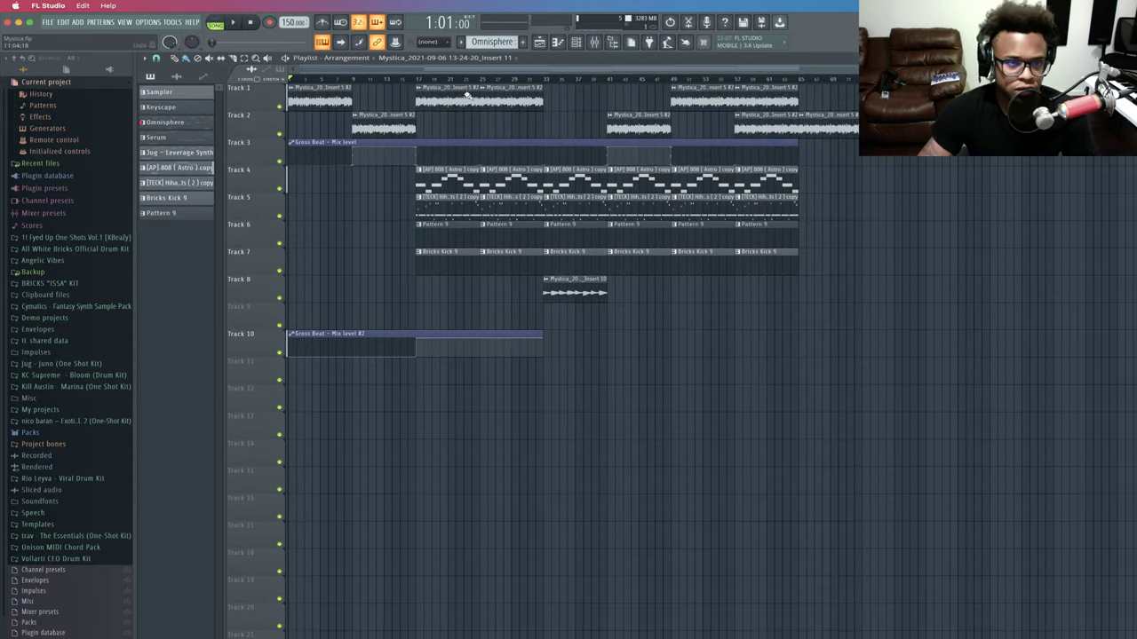
{"action": "left_click", "coordinate": [595, 43]}
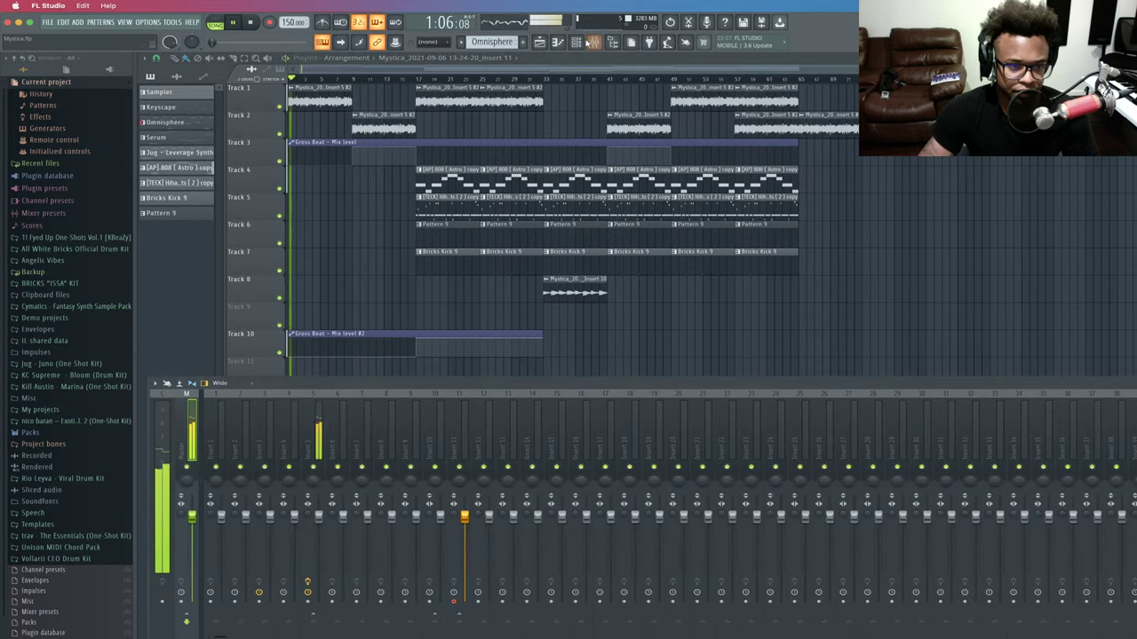
{"action": "key", "text": "space"}
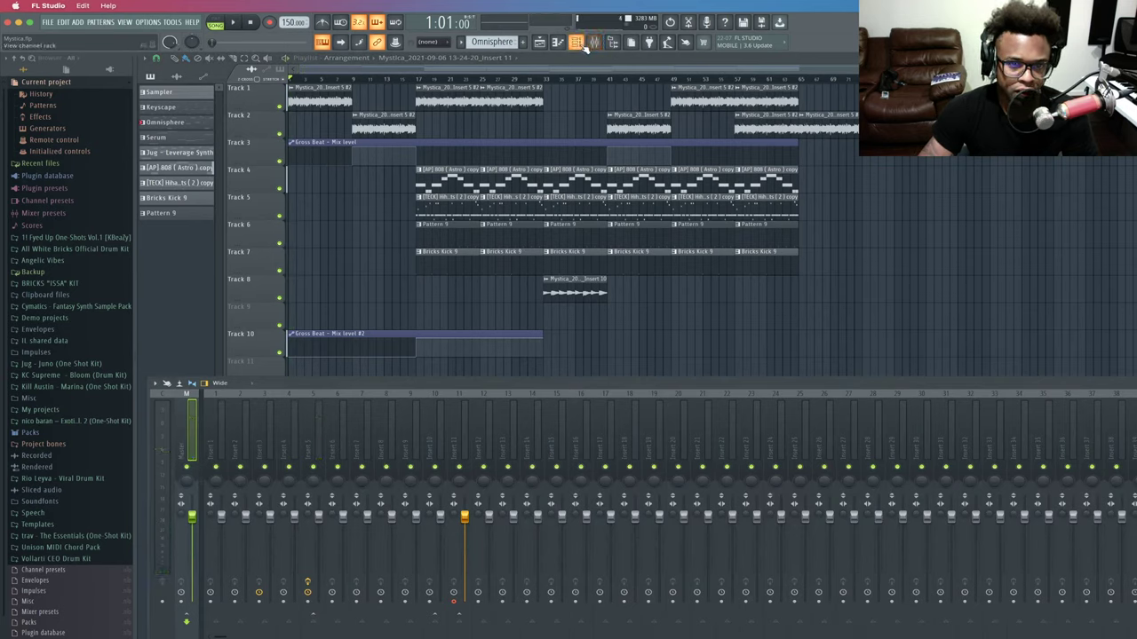
Place the Omnisphere pattern on Track 9 at bar 33, directly below the Insert 10 audio clip.
{"action": "left_click", "coordinate": [579, 44]}
{"action": "left_click", "coordinate": [579, 45]}
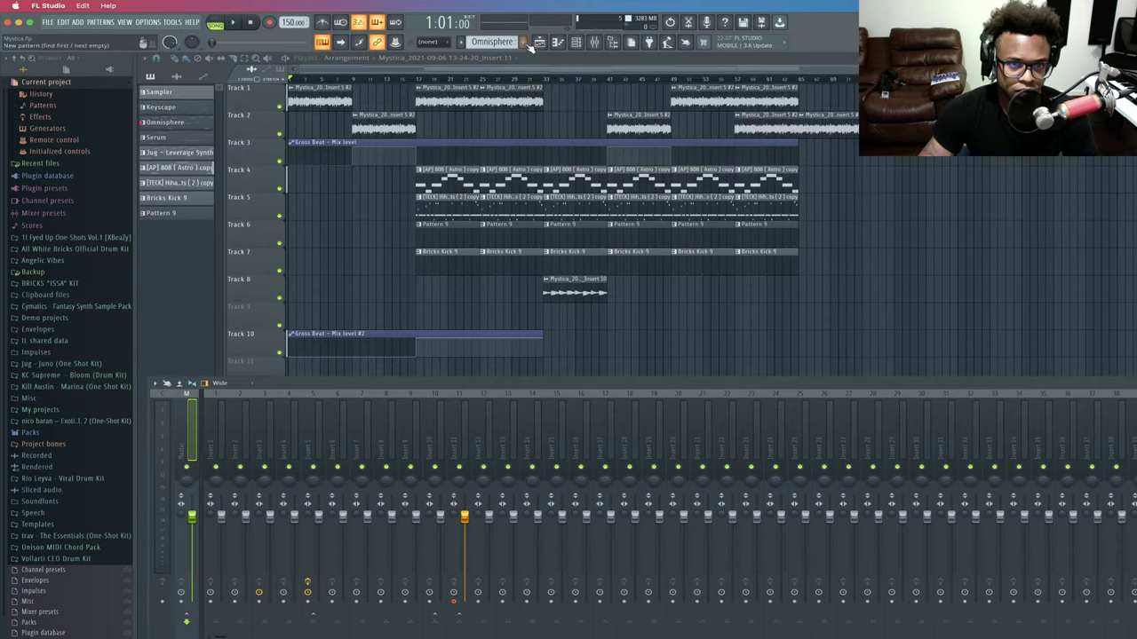
{"action": "left_click_drag", "start_coordinate": [174, 127], "coordinate": [547, 313]}
{"action": "left_click", "coordinate": [576, 43]}
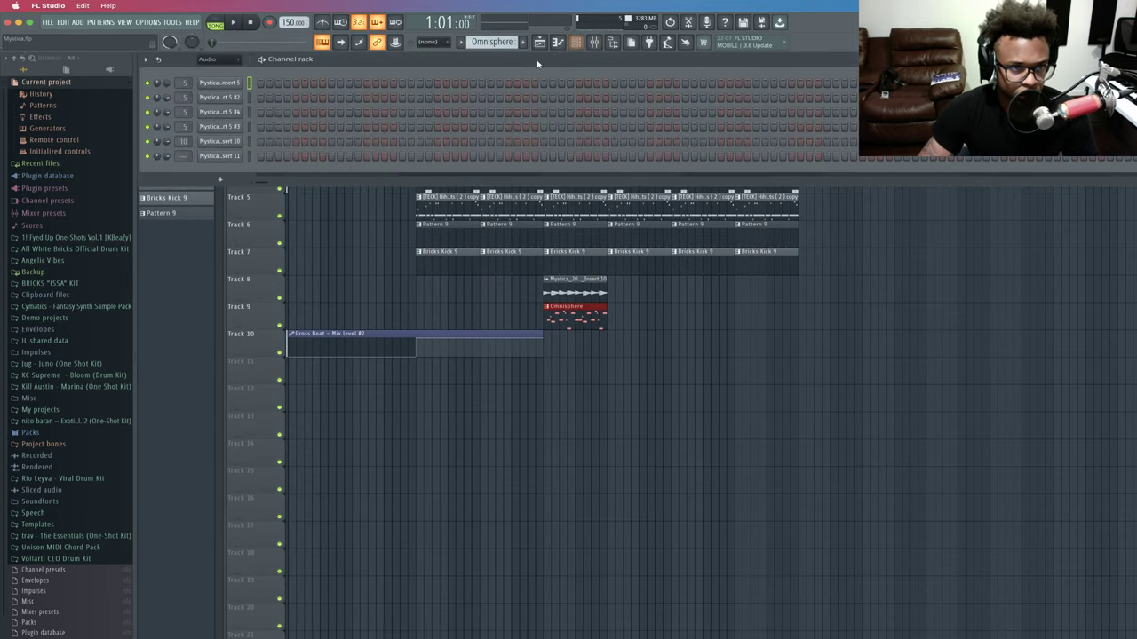
Play the song from bar 33 with the mixer open, select Insert 2 to check its routing, and stop playback.
{"action": "left_click", "coordinate": [208, 60]}
{"action": "key", "text": "space"}
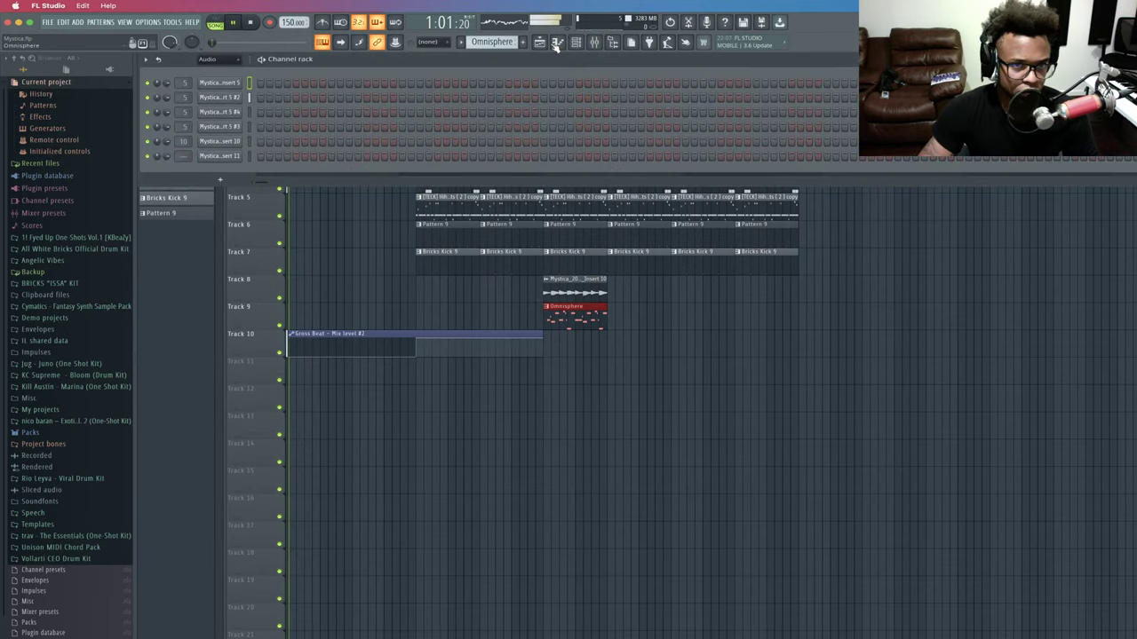
{"action": "left_click", "coordinate": [558, 43]}
{"action": "left_click", "coordinate": [544, 43]}
{"action": "left_click", "coordinate": [546, 78]}
{"action": "left_click", "coordinate": [594, 44]}
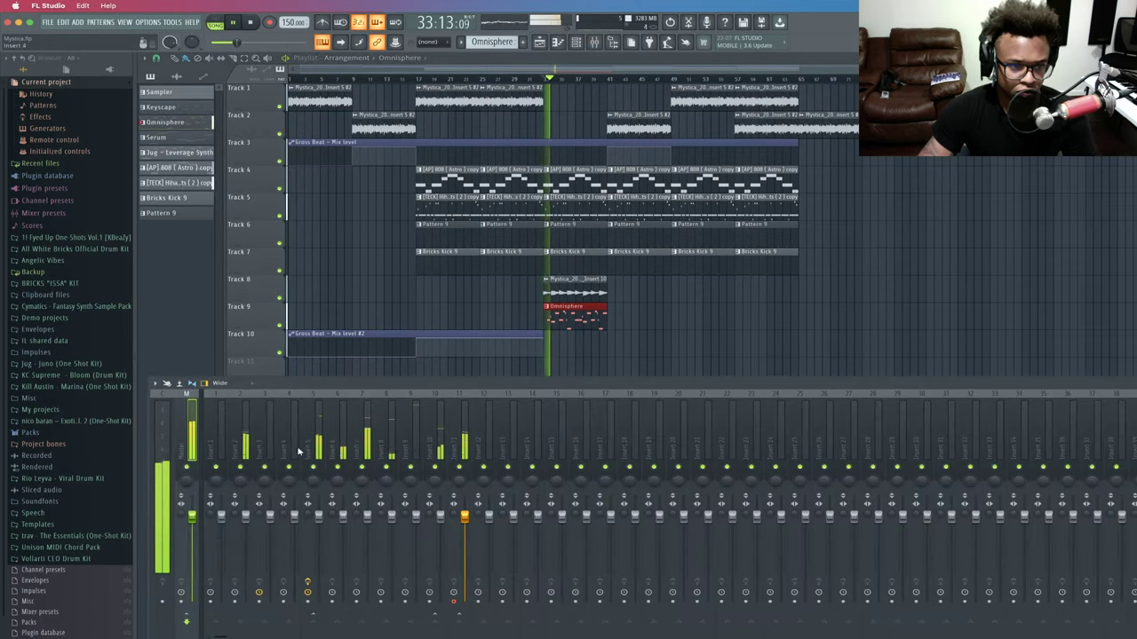
{"action": "left_click", "coordinate": [245, 444]}
{"action": "key", "text": "space"}
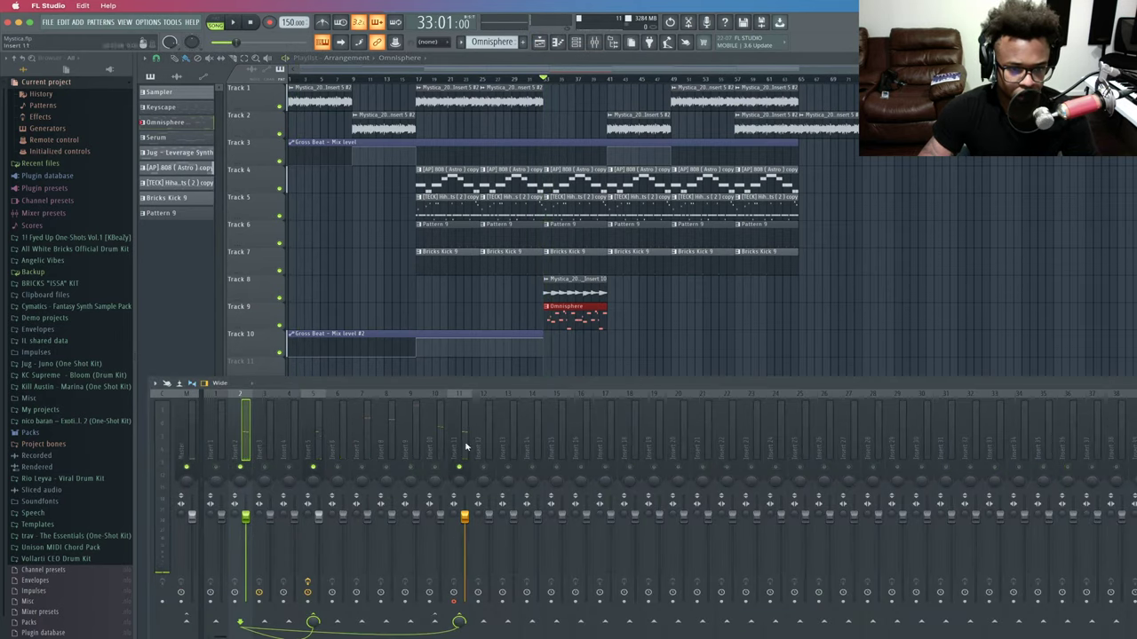
Select mixer Insert 11 and render it to a new audio clip.
{"action": "left_click", "coordinate": [483, 458]}
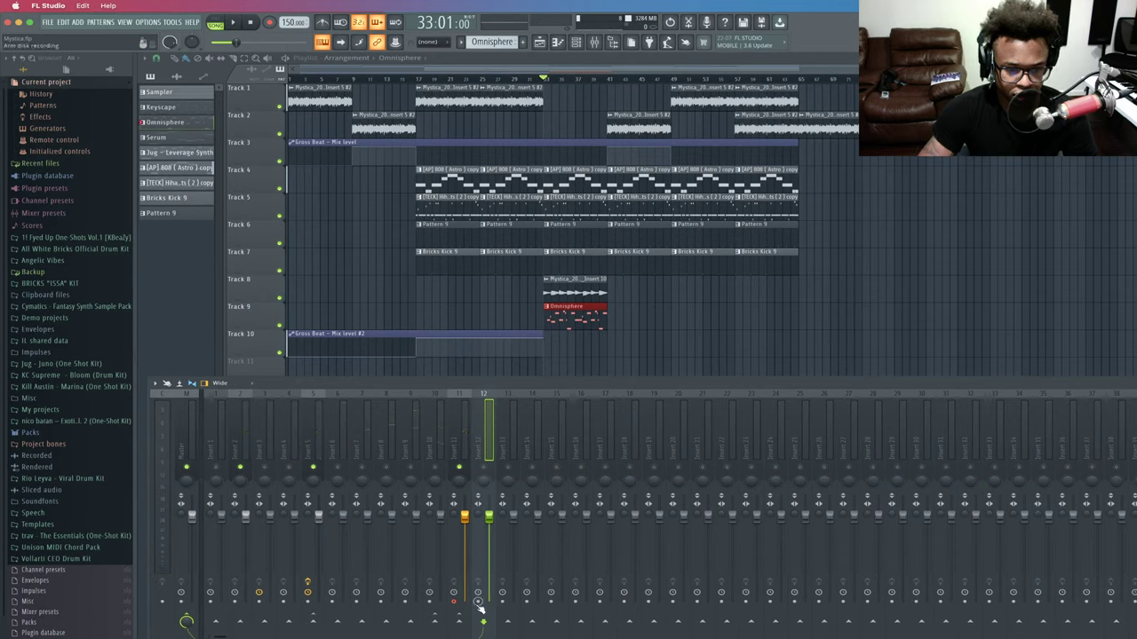
{"action": "left_click", "coordinate": [462, 438]}
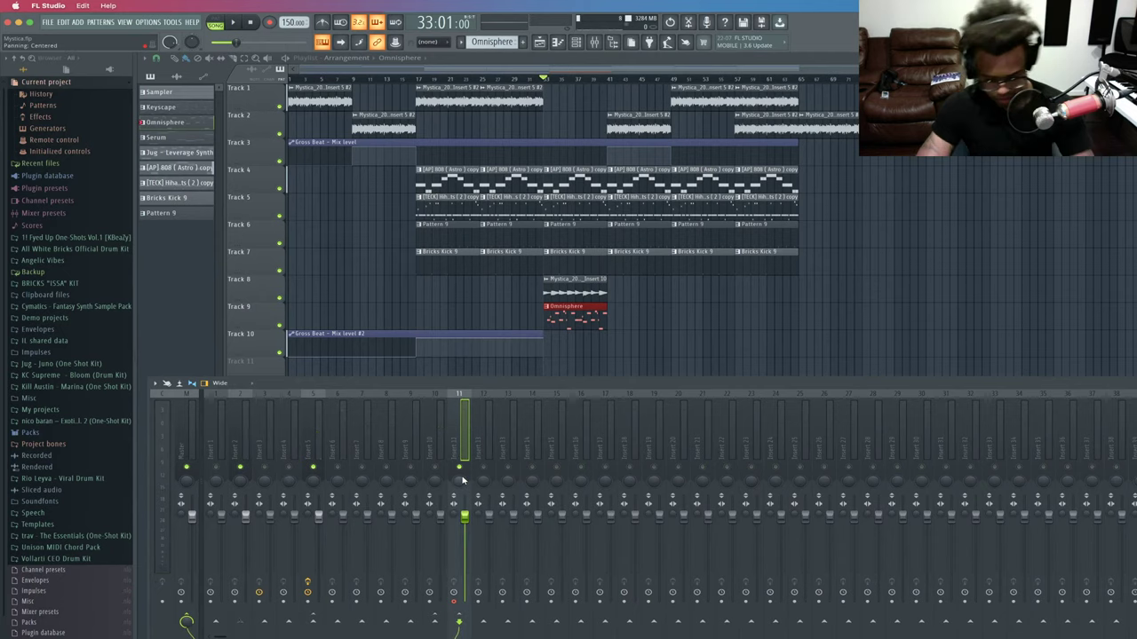
{"action": "key", "text": "ctrl+r"}
{"action": "left_click", "coordinate": [662, 268]}
{"action": "left_click", "coordinate": [655, 286]}
{"action": "left_click", "coordinate": [790, 424]}
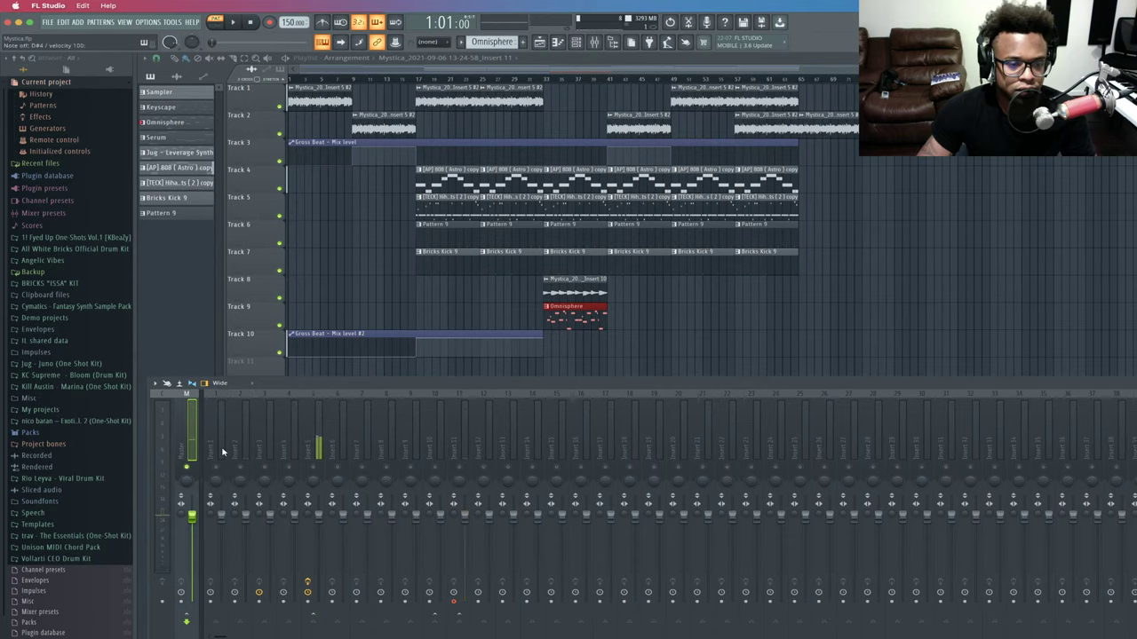
Replace the Omnisphere pattern on Track 9 at bar 33 with the newly rendered Insert 11 audio clip.
{"action": "key", "text": "space"}
{"action": "key", "text": "F9"}
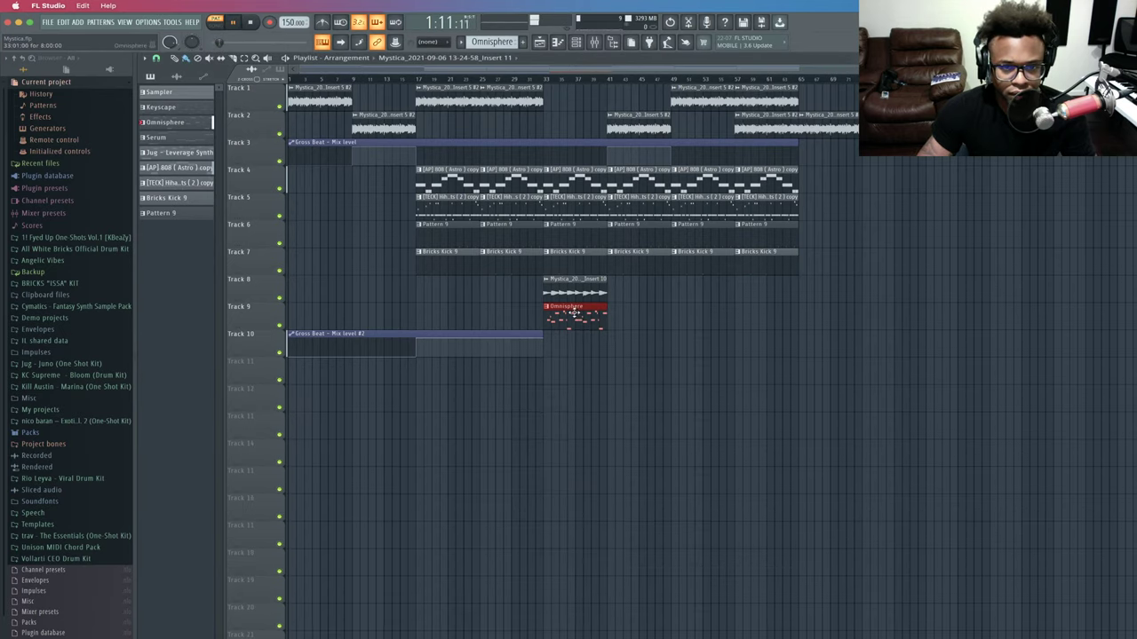
{"action": "left_click", "coordinate": [180, 76]}
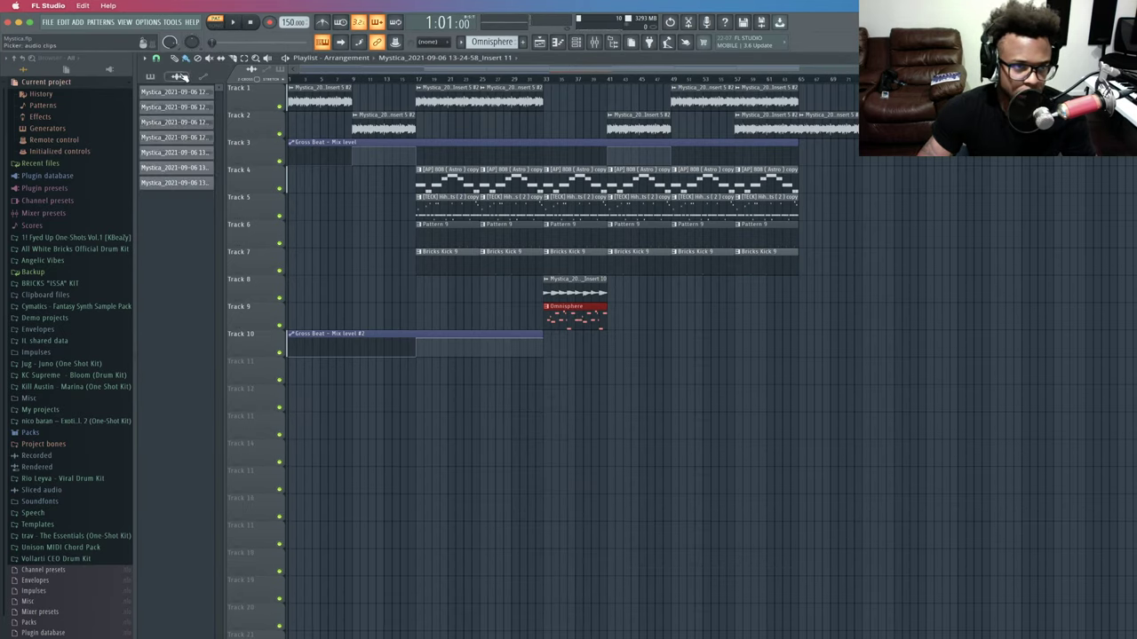
{"action": "left_click_drag", "start_coordinate": [182, 183], "coordinate": [564, 311]}
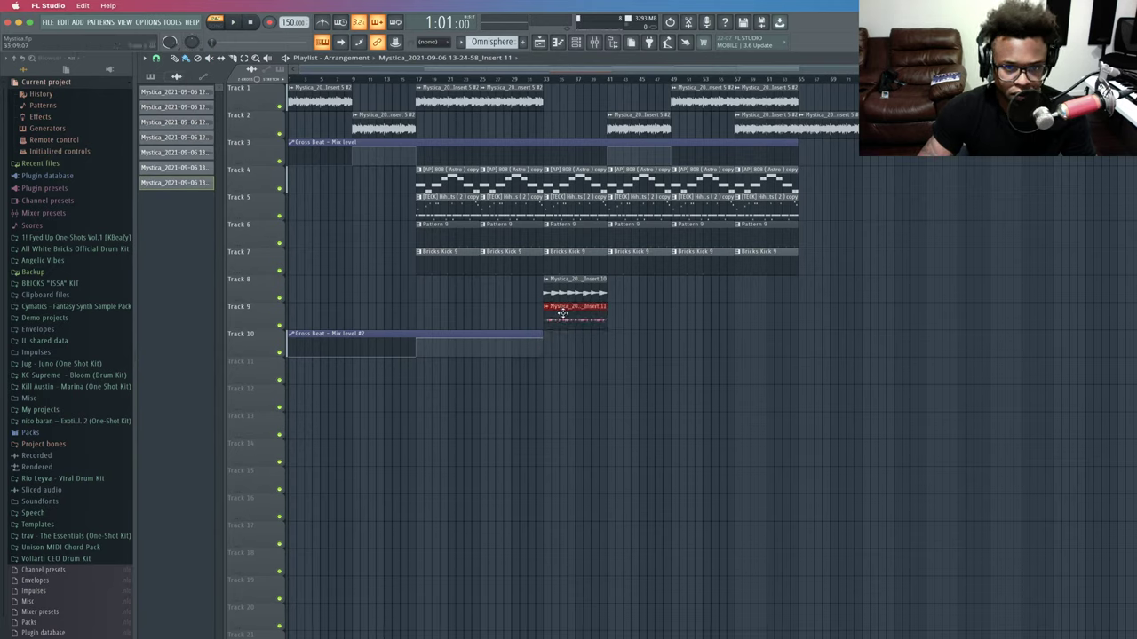
Paste the copied 62% value onto the time-stretching pitch of the Insert 11 clip on Track 9 and close its settings.
{"action": "double_click", "coordinate": [562, 312]}
{"action": "right_click", "coordinate": [373, 184]}
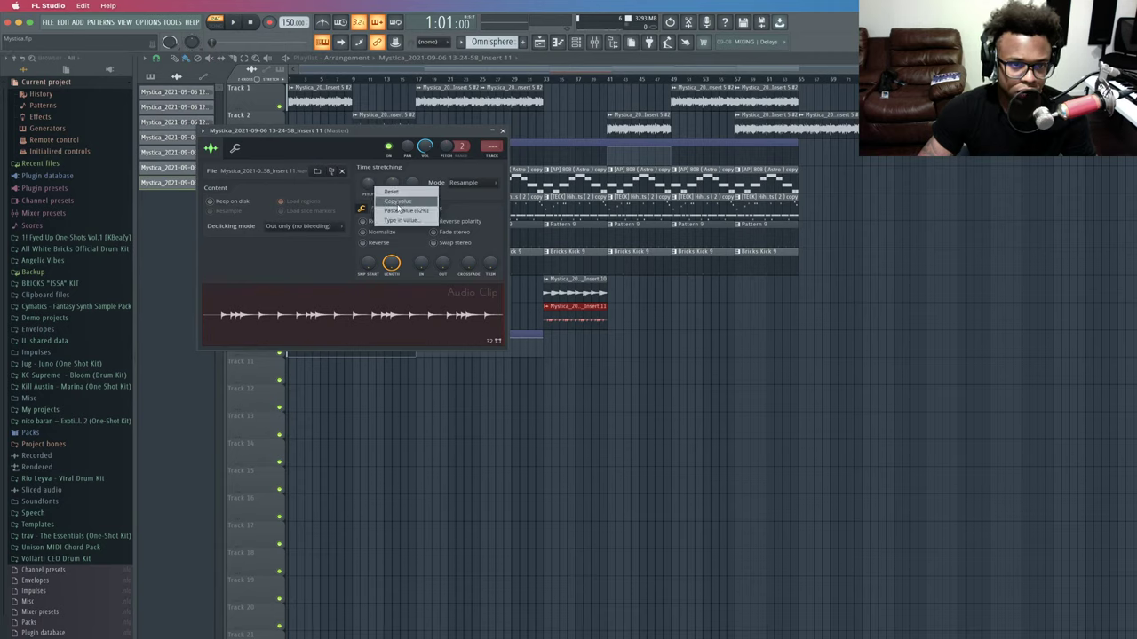
{"action": "left_click", "coordinate": [396, 210]}
{"action": "left_click", "coordinate": [502, 132]}
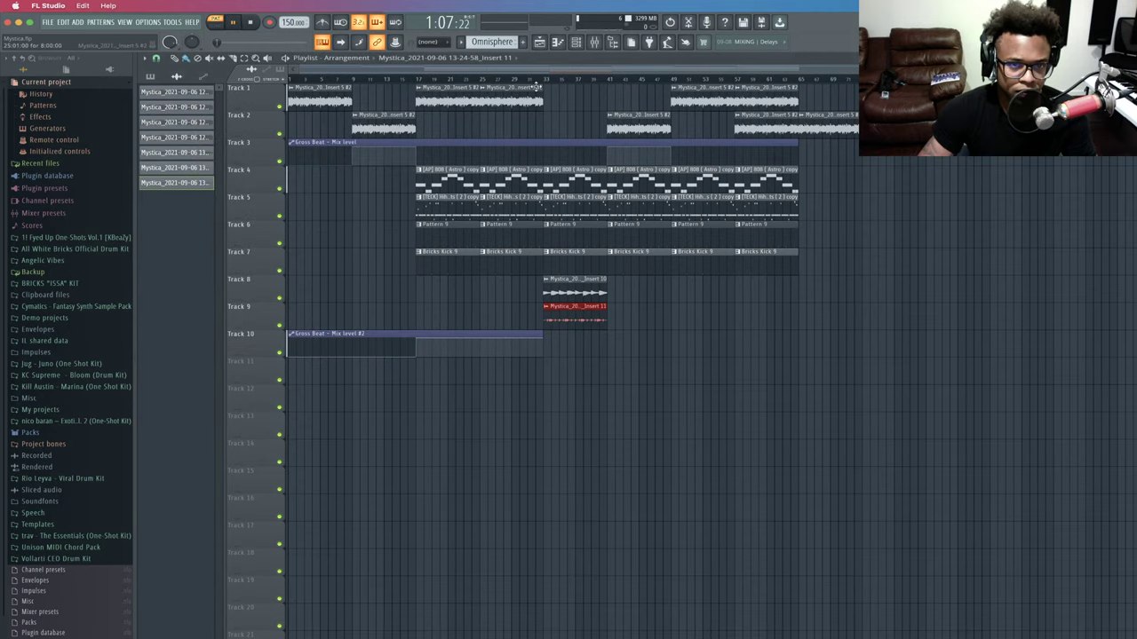
Play from bar 33, delete the Insert 10 clip from Track 8, and move the Insert 11 clip up into its place.
{"action": "left_click", "coordinate": [544, 78]}
{"action": "key", "text": "space"}
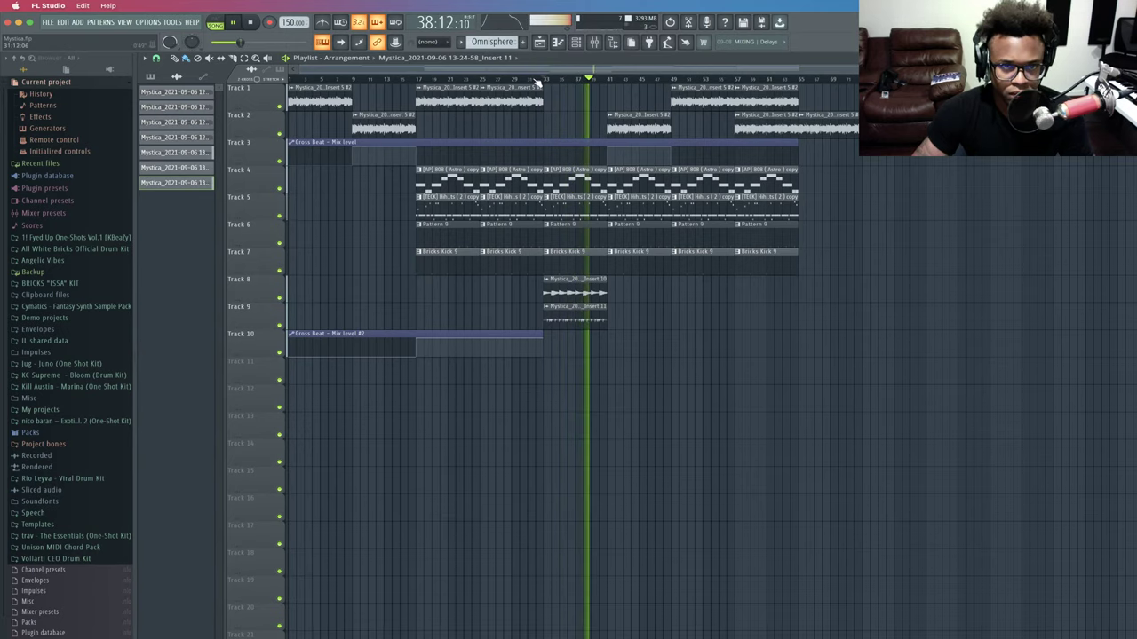
{"action": "right_click", "coordinate": [578, 288]}
{"action": "mouse_move", "coordinate": [579, 305]}
{"action": "left_mouse_down"}
{"action": "mouse_move", "coordinate": [577, 289]}
{"action": "mouse_move", "coordinate": [598, 296]}
{"action": "left_mouse_up"}
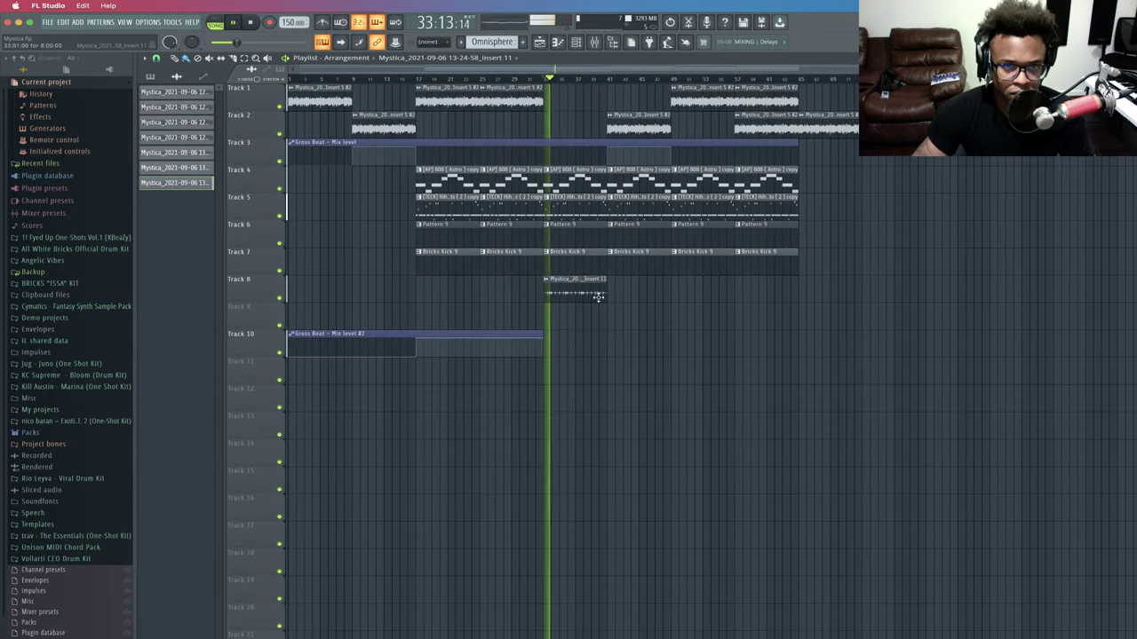
Place a second Insert 11 audio clip on Track 9 at bar 33, checking playback from just before that section.
{"action": "left_click", "coordinate": [577, 43]}
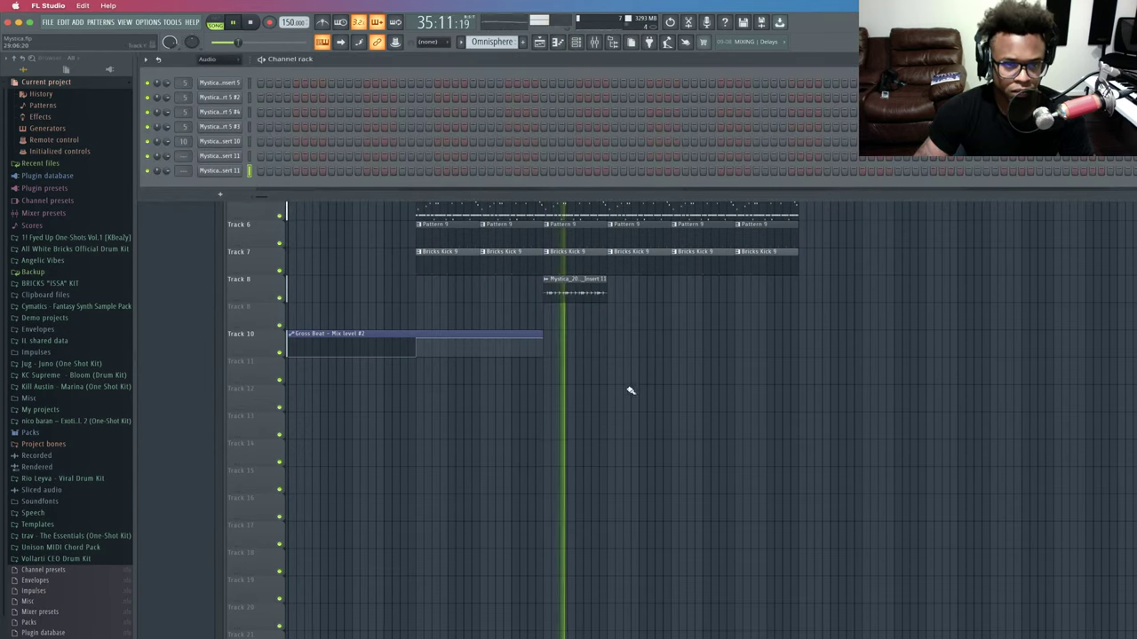
{"action": "key", "text": "F6"}
{"action": "left_click", "coordinate": [521, 79]}
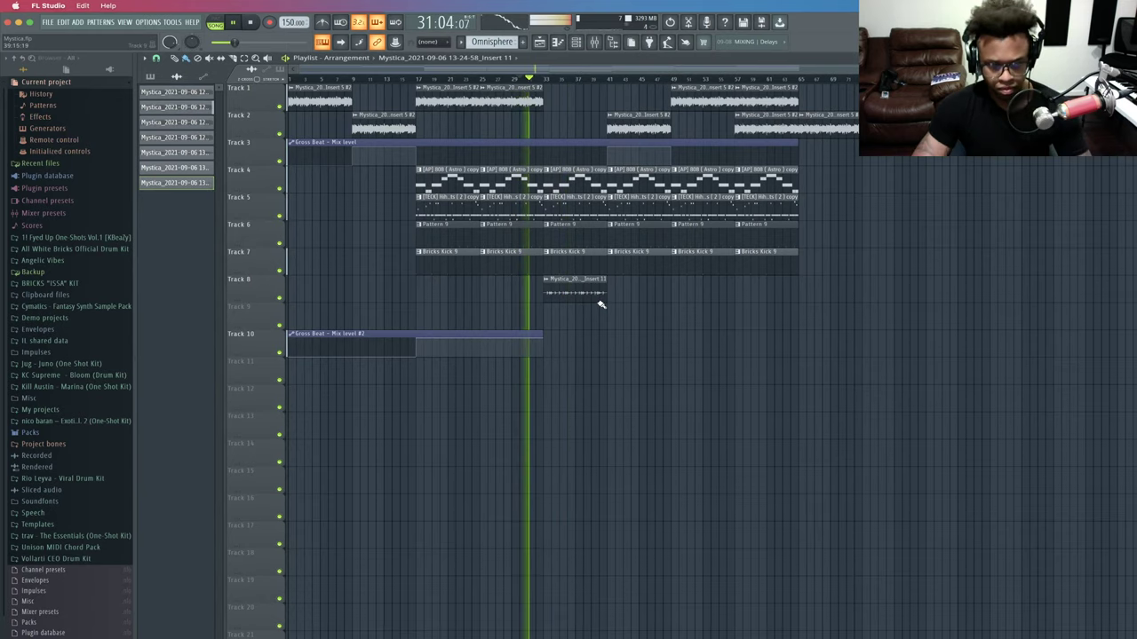
{"action": "key", "text": "space"}
{"action": "key", "text": "space"}
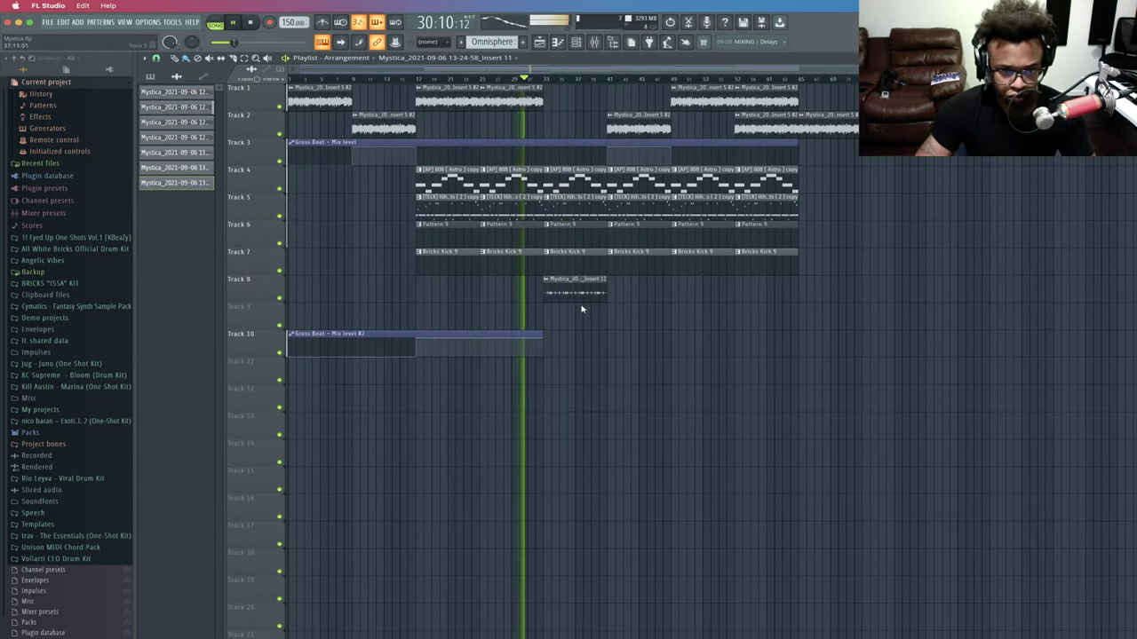
{"action": "mouse_move", "coordinate": [589, 339]}
{"action": "left_mouse_down"}
{"action": "mouse_move", "coordinate": [631, 299]}
{"action": "mouse_move", "coordinate": [578, 337]}
{"action": "left_mouse_up"}
Assign the two Insert 11 audio channels to mixer tracks 11 and 12 in the channel rack.
{"action": "key", "text": "F6"}
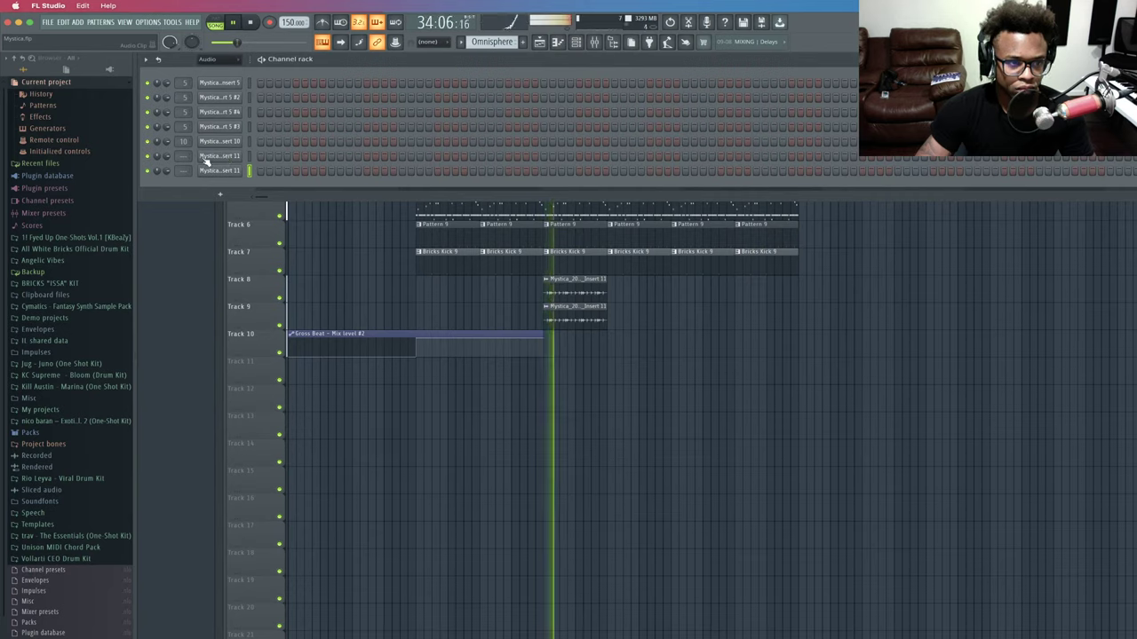
{"action": "scroll", "coordinate": [183, 156], "scroll_direction": "up", "scroll_amount": 2}
{"action": "scroll", "coordinate": [185, 156], "scroll_direction": "up", "scroll_amount": 4}
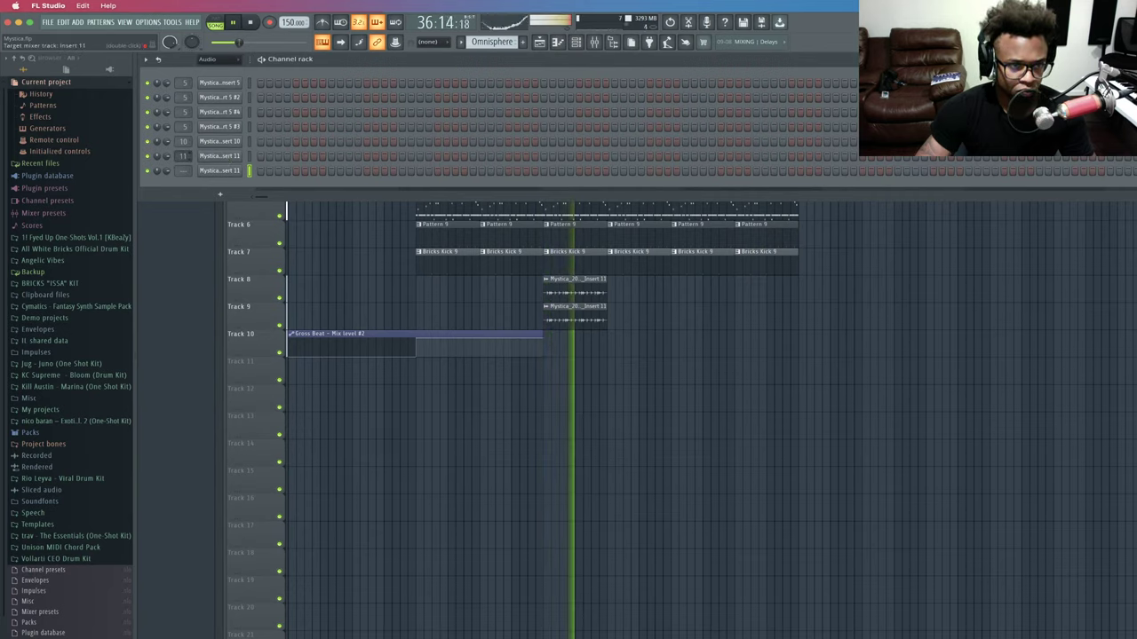
{"action": "scroll", "coordinate": [185, 171], "scroll_direction": "up", "scroll_amount": 8}
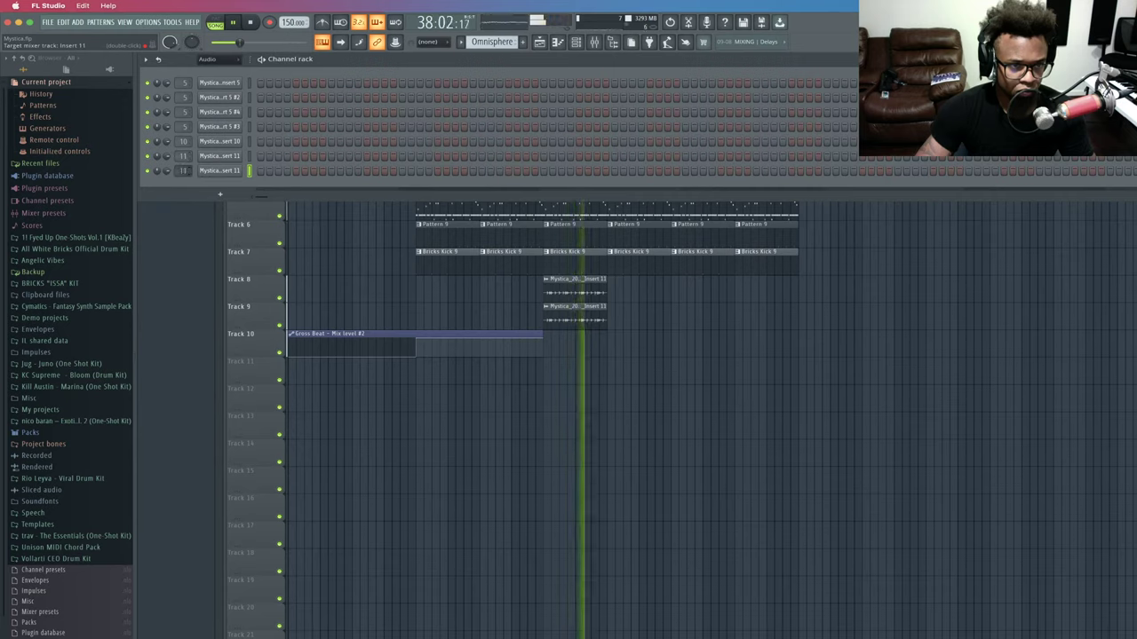
{"action": "scroll", "coordinate": [186, 170], "scroll_direction": "up", "scroll_amount": 4}
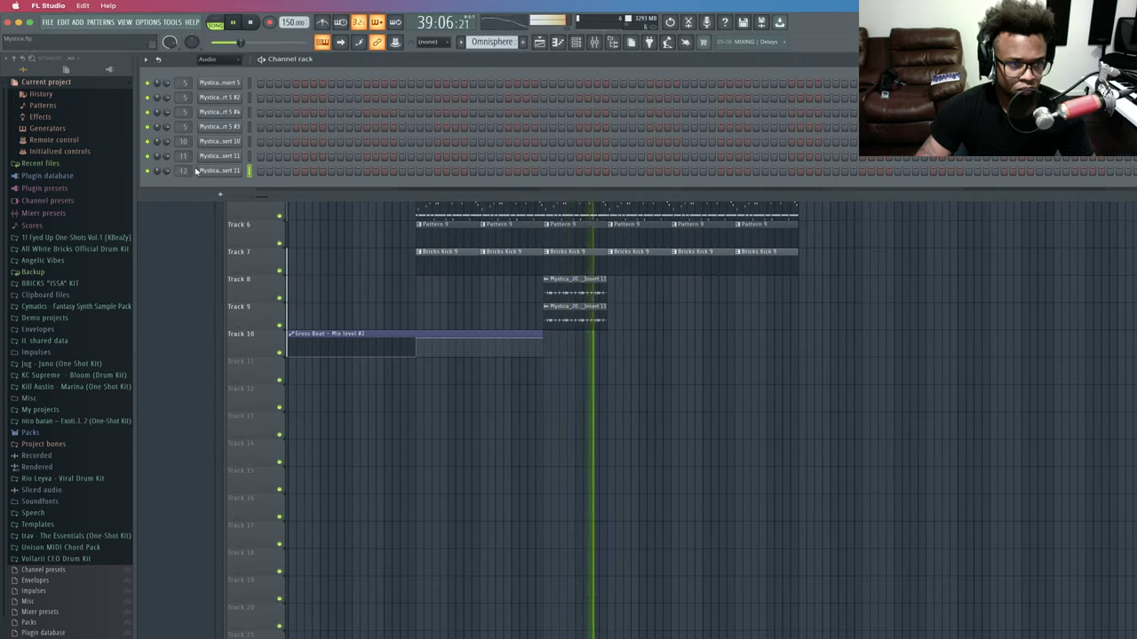
Arm mixer Insert 5 for disk recording, disarm Insert 11, and return to the playlist while the song plays.
{"action": "left_click", "coordinate": [595, 42]}
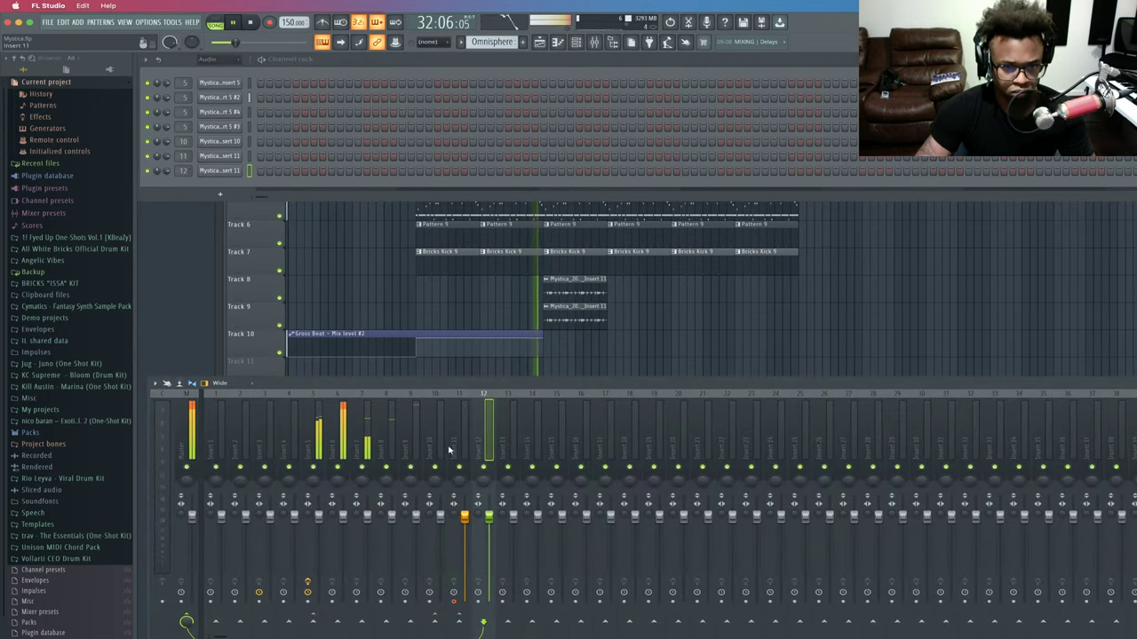
{"action": "left_click", "coordinate": [316, 435]}
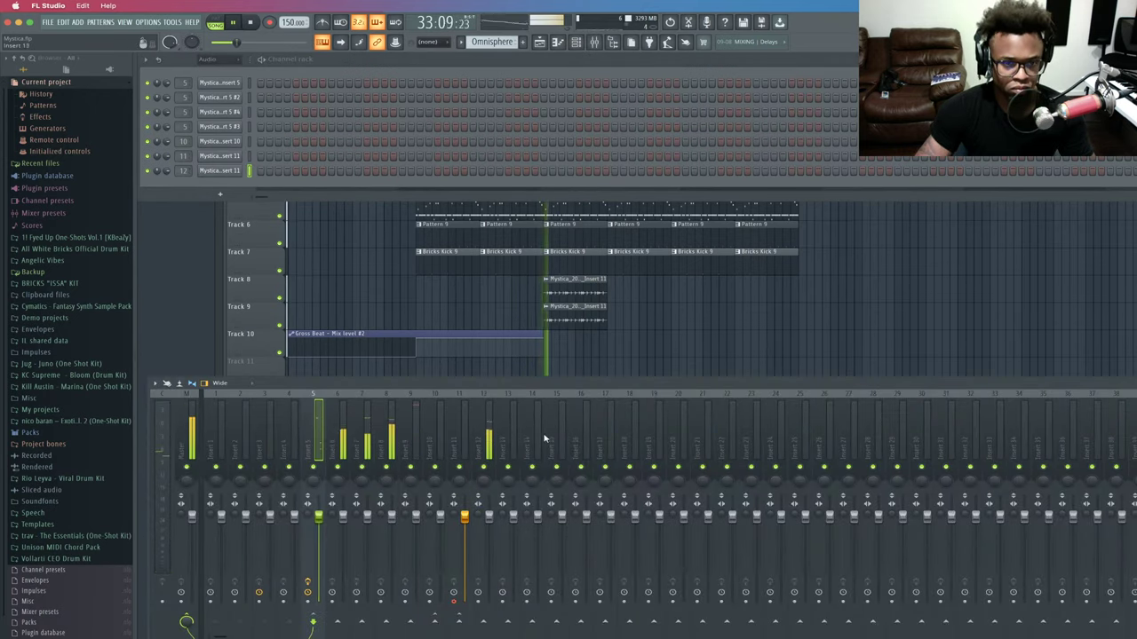
{"action": "left_click", "coordinate": [488, 439]}
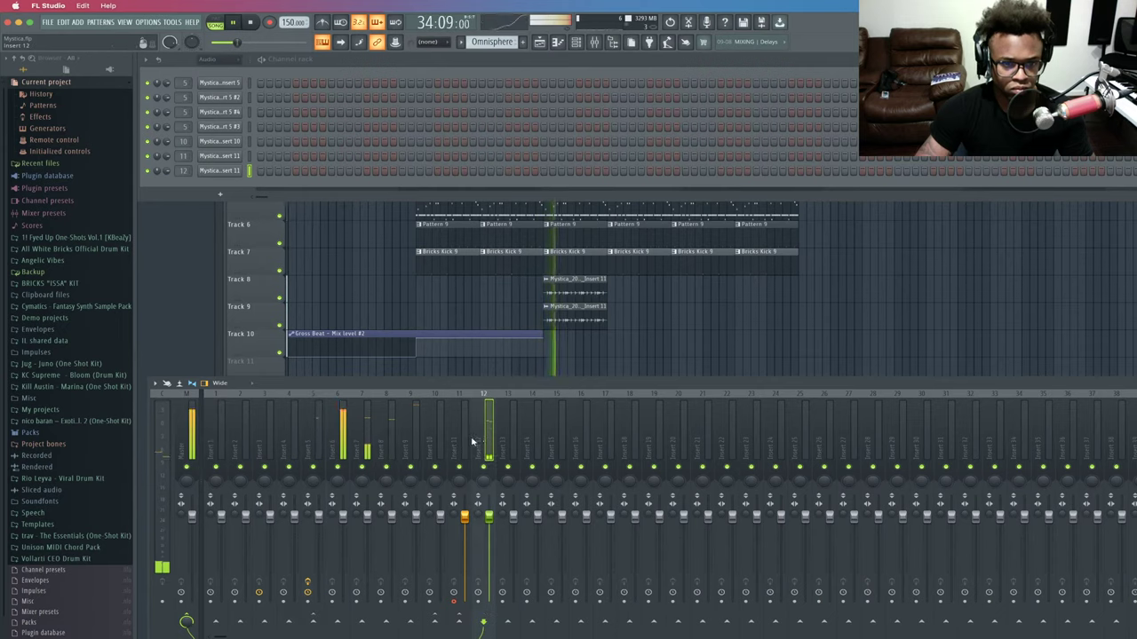
{"action": "left_click", "coordinate": [319, 453]}
{"action": "left_click", "coordinate": [308, 602]}
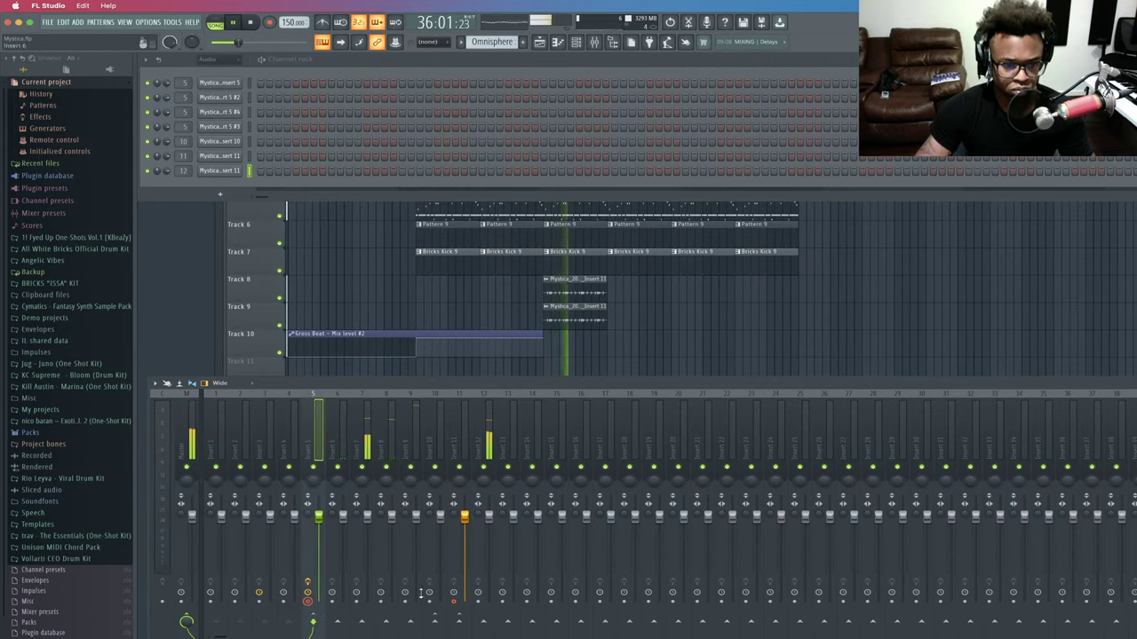
{"action": "left_click", "coordinate": [455, 601]}
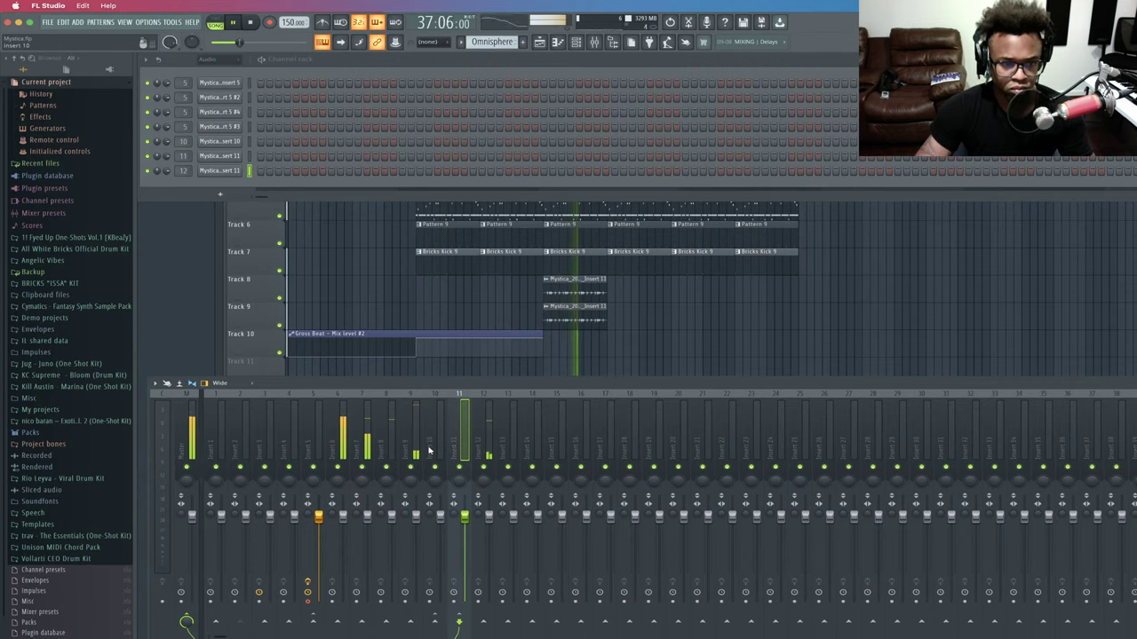
{"action": "left_click", "coordinate": [183, 278]}
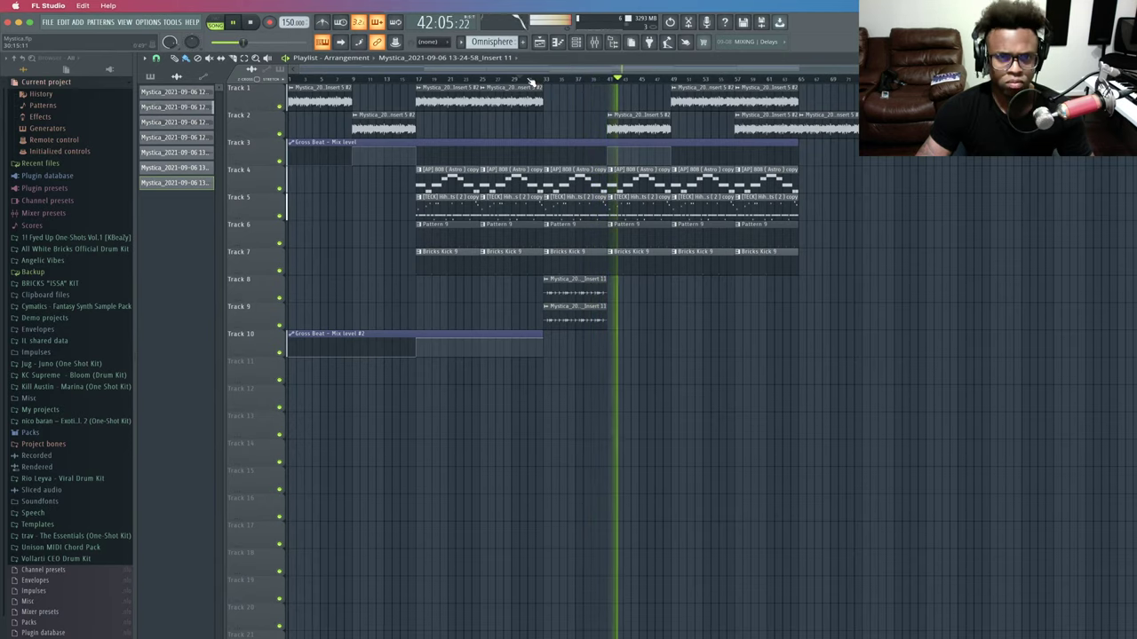
Duplicate the Insert 11 clip onto Track 10 and move the Gross Beat - Mix level #2 automation clip to Track 11.
{"action": "left_click", "coordinate": [530, 80]}
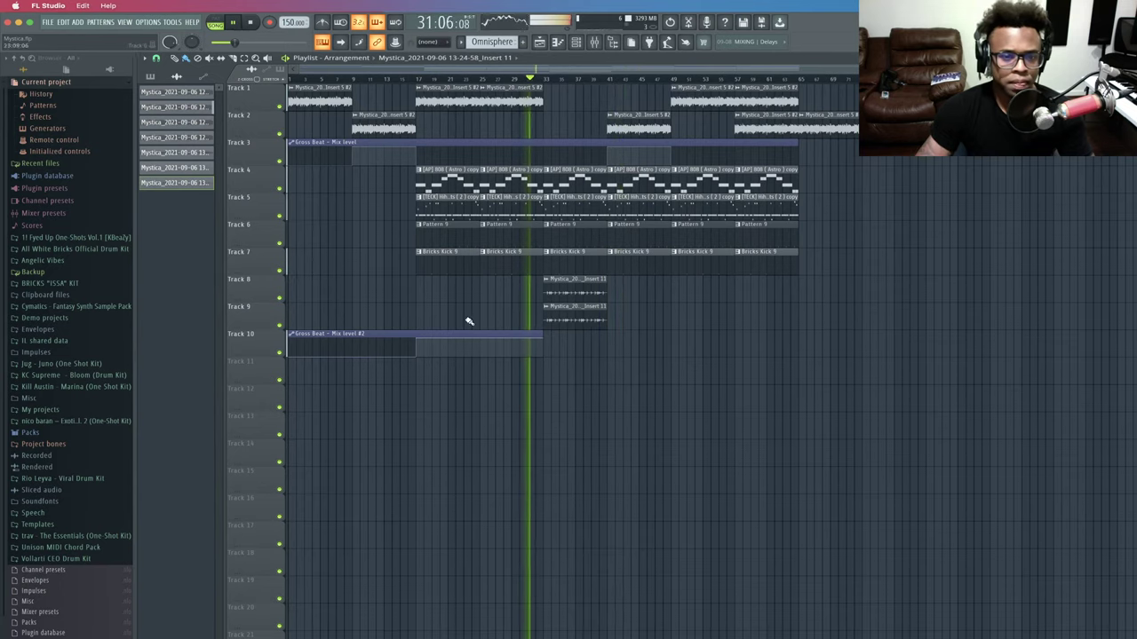
{"action": "left_click_drag", "start_coordinate": [583, 322], "coordinate": [582, 364]}
{"action": "left_click_drag", "start_coordinate": [509, 334], "coordinate": [507, 378]}
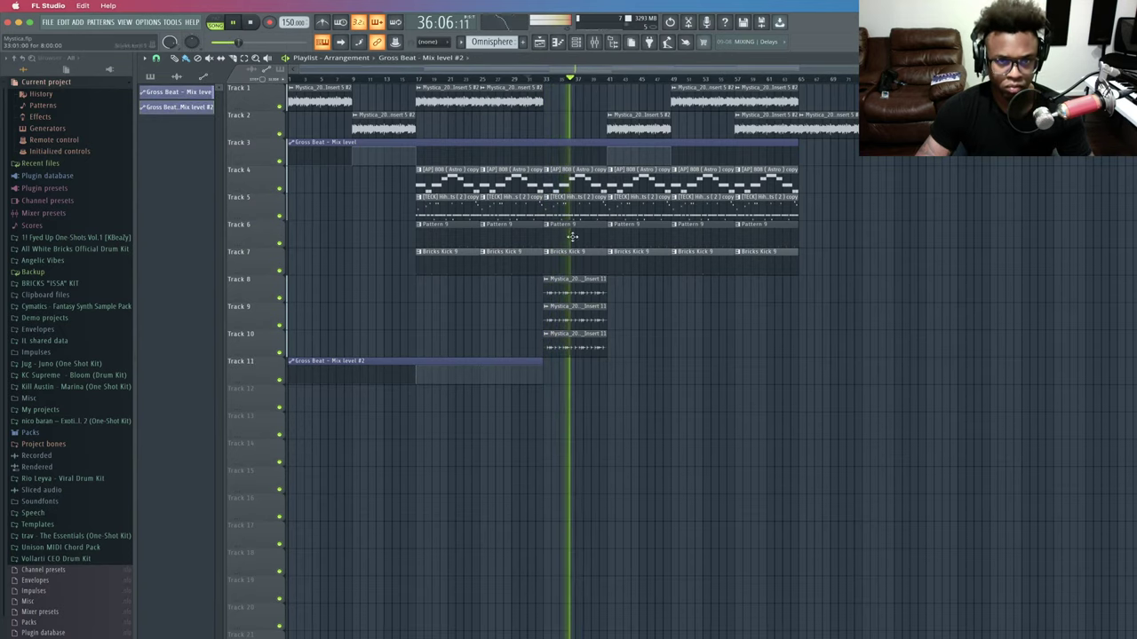
Stop playback, filter the channel rack to the audio channels to review their mixer routing, and play from bar 31.
{"action": "key", "text": "space"}
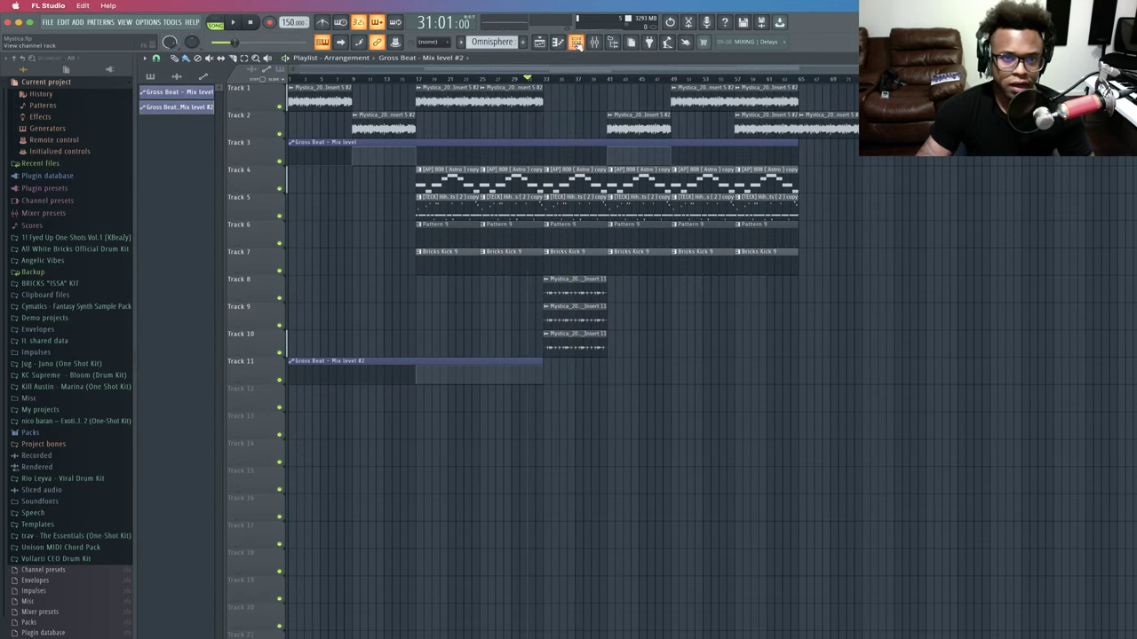
{"action": "left_click", "coordinate": [576, 42]}
{"action": "left_click", "coordinate": [222, 60]}
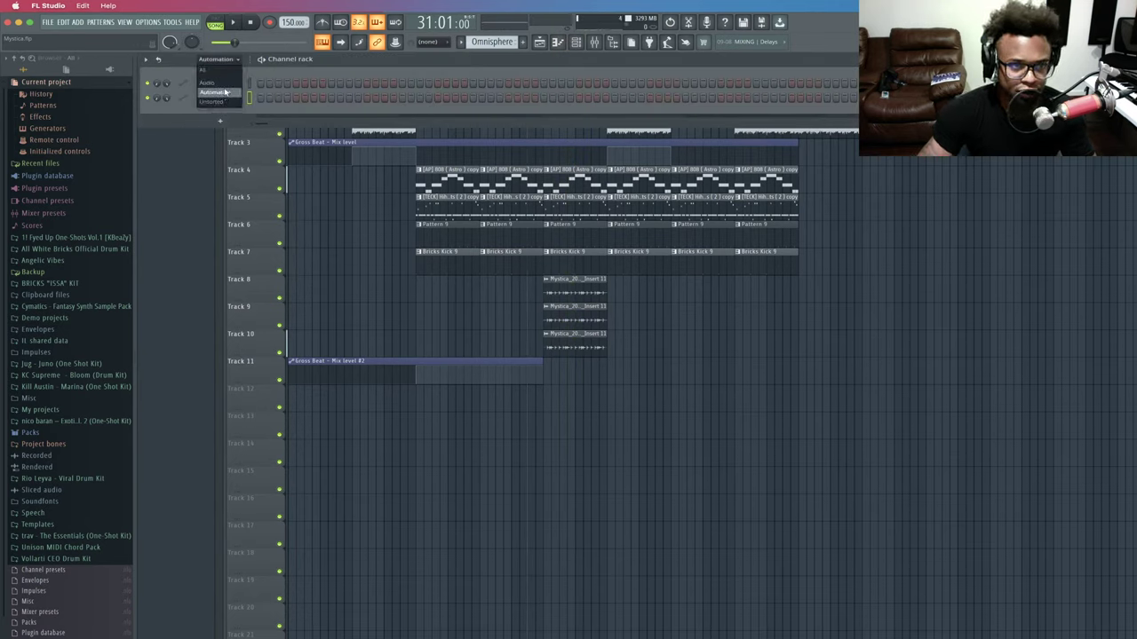
{"action": "left_click", "coordinate": [225, 92]}
{"action": "left_click", "coordinate": [222, 59]}
{"action": "left_click", "coordinate": [220, 81]}
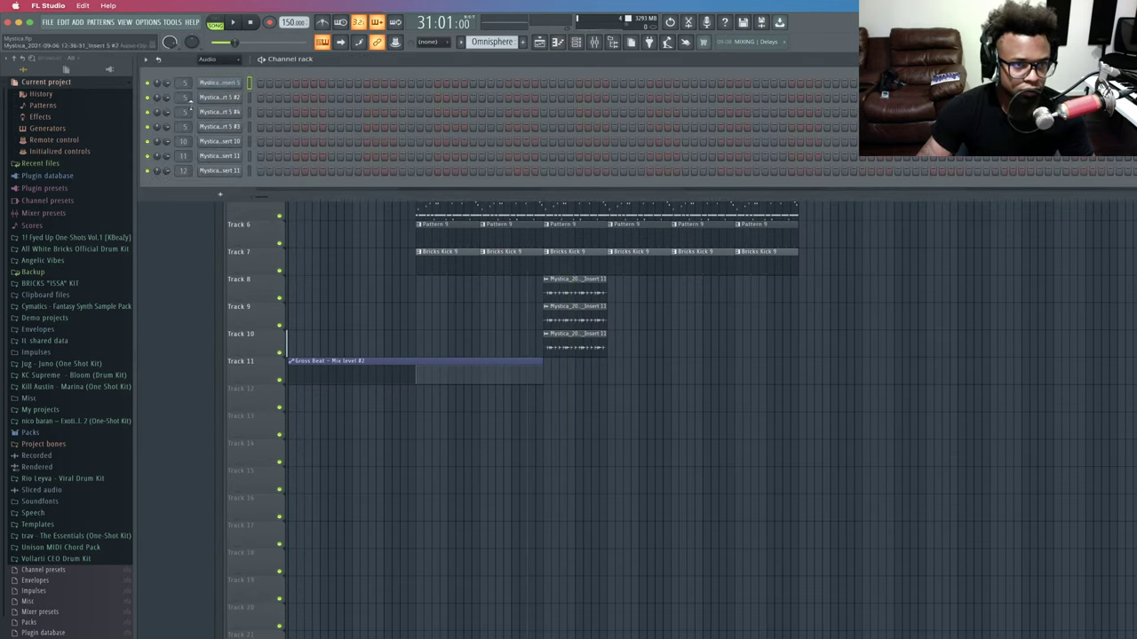
{"action": "key", "text": "space"}
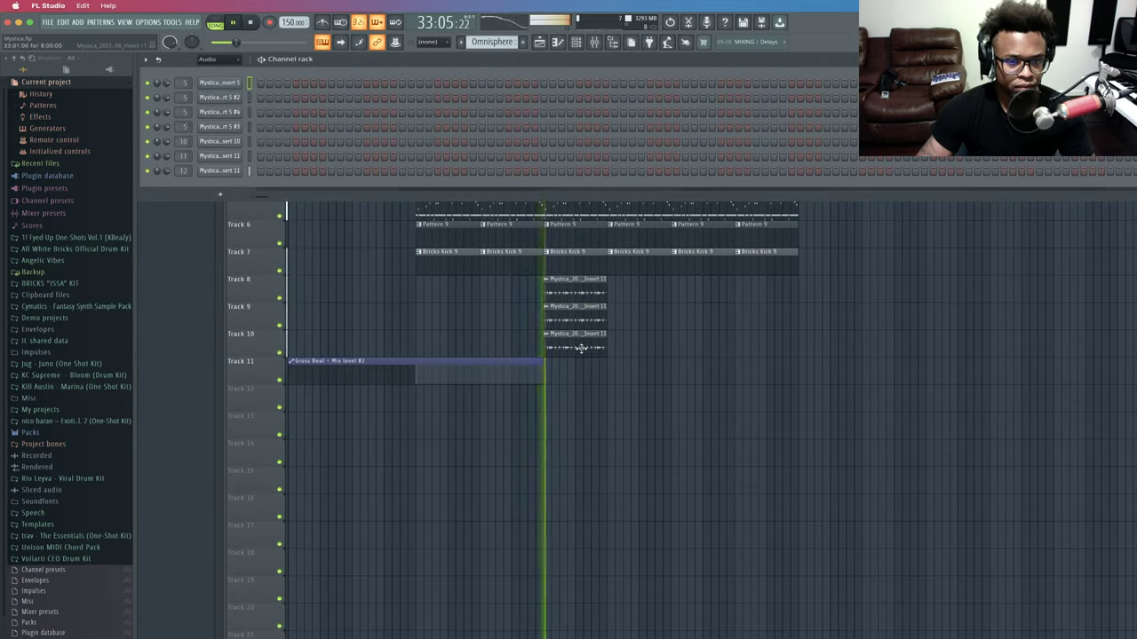
Undo the last clip duplication and automation move, and place the Gross Beat - Mix level #2 clip on Track 11 again.
{"action": "key", "text": "super+z"}
{"action": "key", "text": "super+z"}
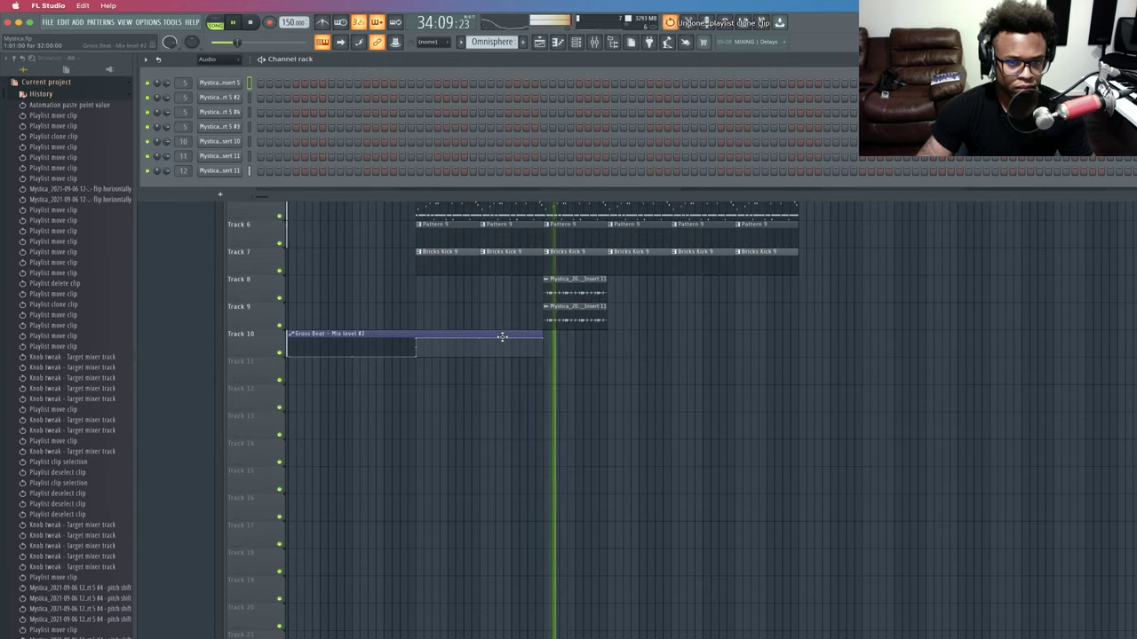
{"action": "left_click_drag", "start_coordinate": [503, 333], "coordinate": [503, 361]}
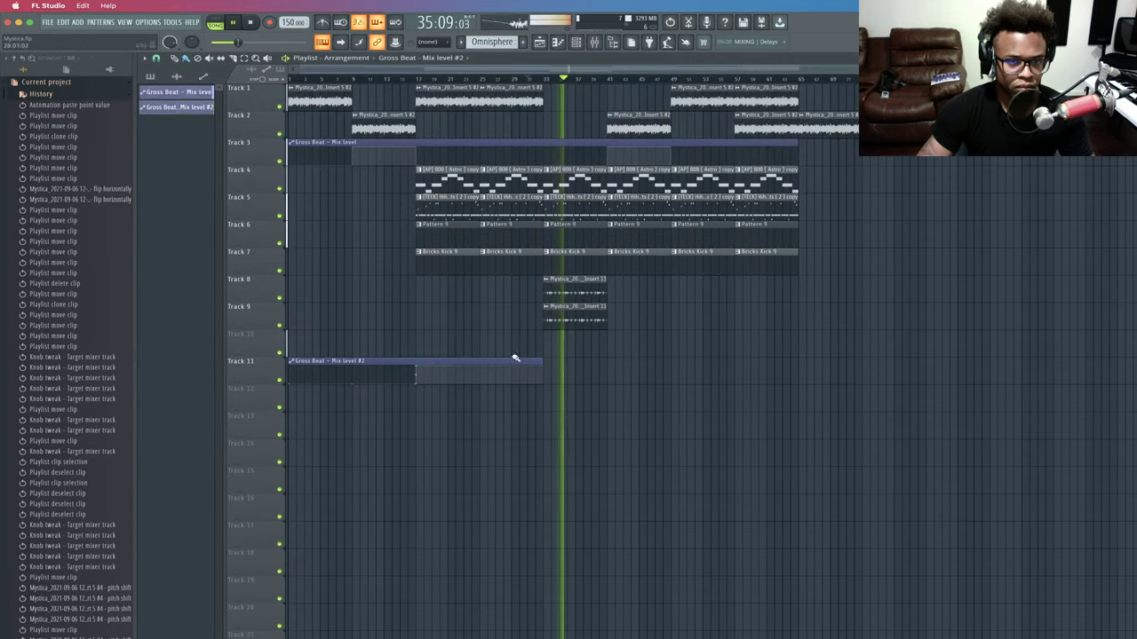
{"action": "left_click", "coordinate": [575, 42]}
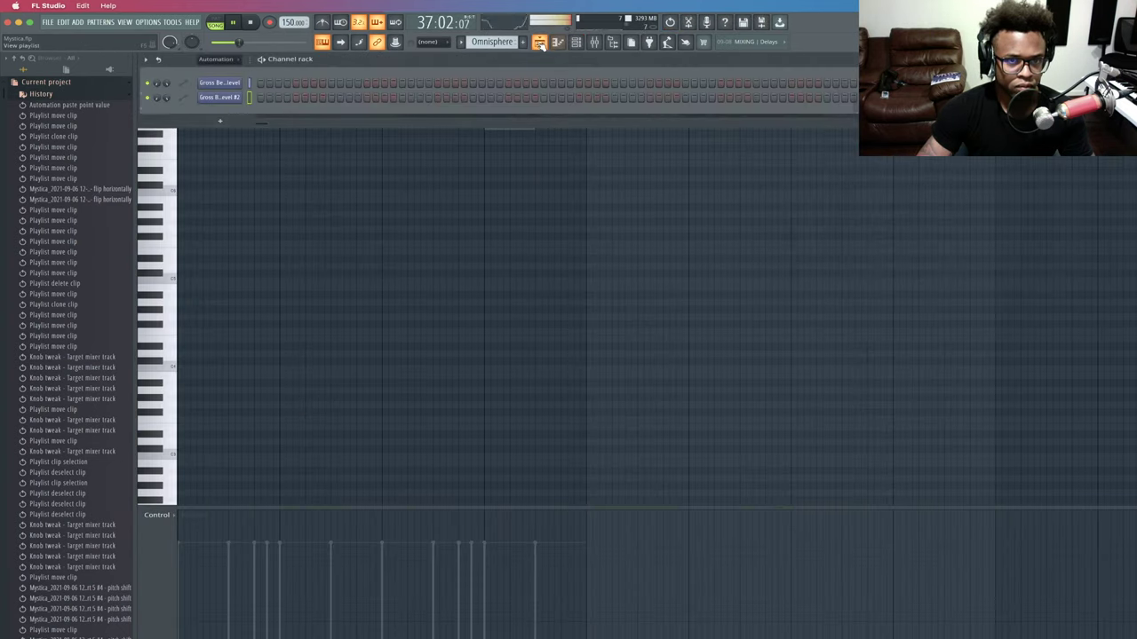
Clone the 13-24-58 Insert 11 audio clip and place the copy on Track 10 at bar 33.
{"action": "left_click", "coordinate": [539, 43]}
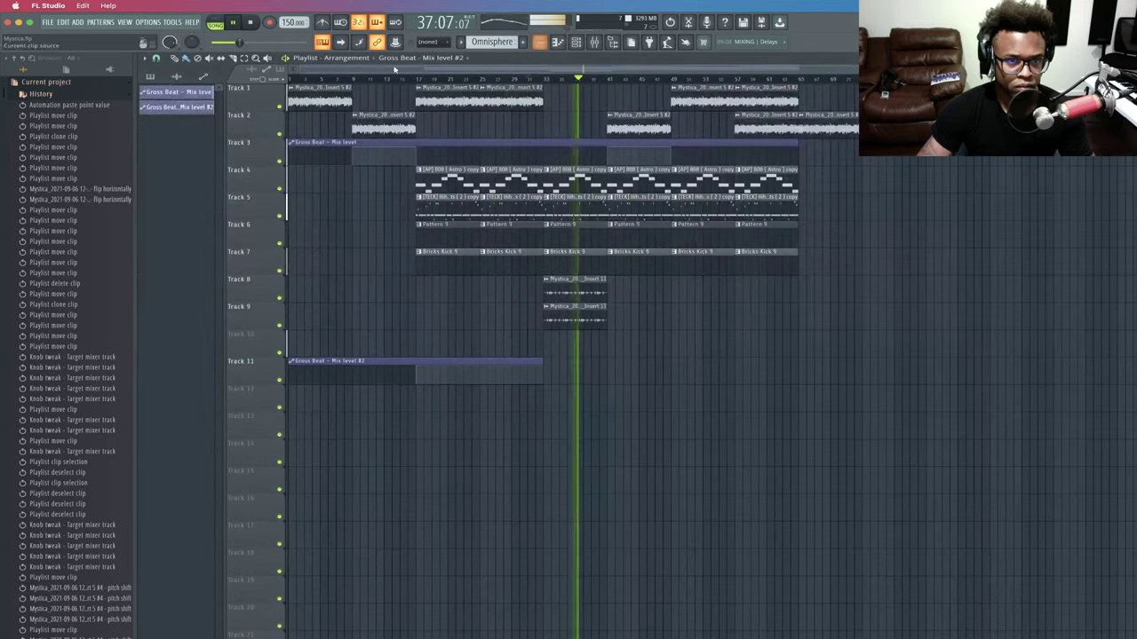
{"action": "left_click", "coordinate": [175, 77]}
{"action": "right_click", "coordinate": [196, 185]}
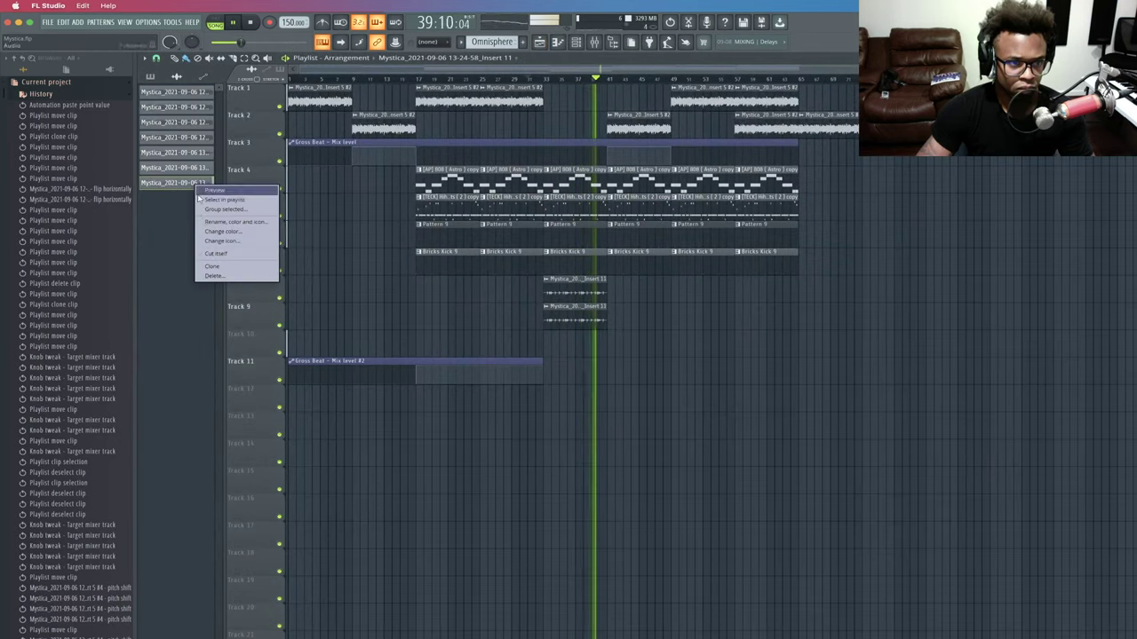
{"action": "left_click", "coordinate": [218, 265]}
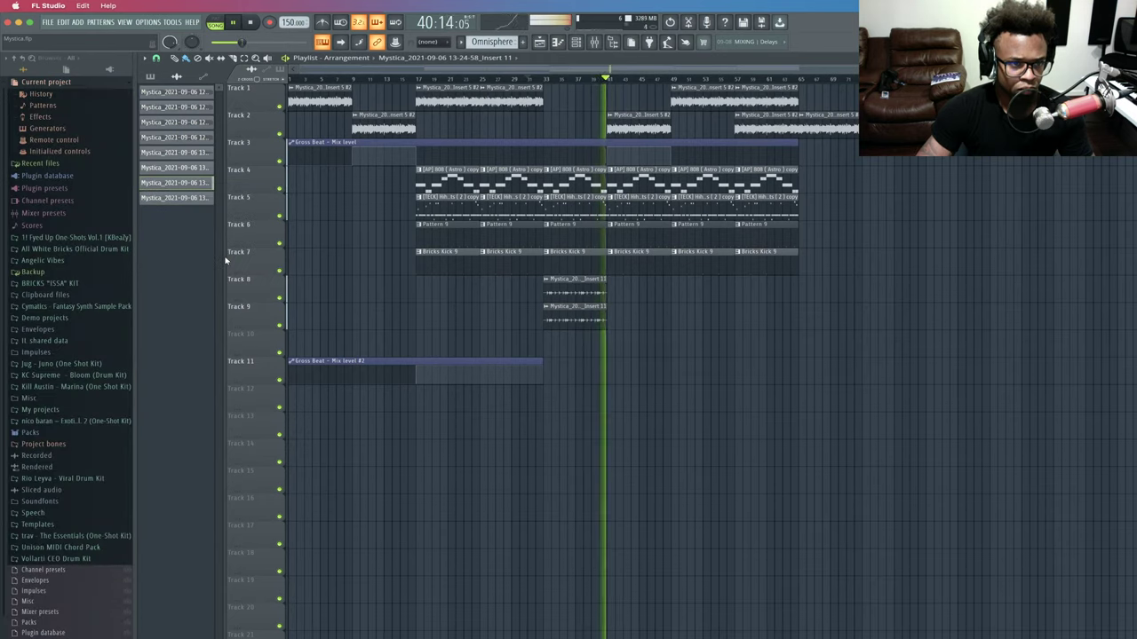
{"action": "left_click_drag", "start_coordinate": [198, 204], "coordinate": [555, 343]}
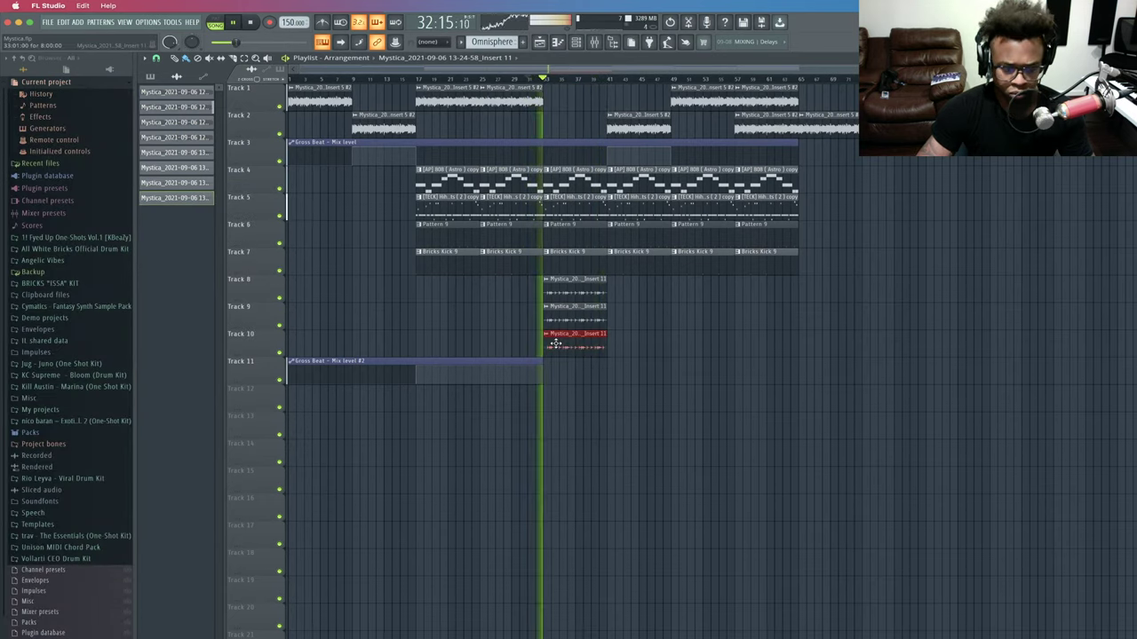
Route the cloned Insert 11 clip on Track 10 to mixer Insert 13.
{"action": "double_click", "coordinate": [555, 344]}
{"action": "left_click_drag", "start_coordinate": [510, 158], "coordinate": [510, 155]}
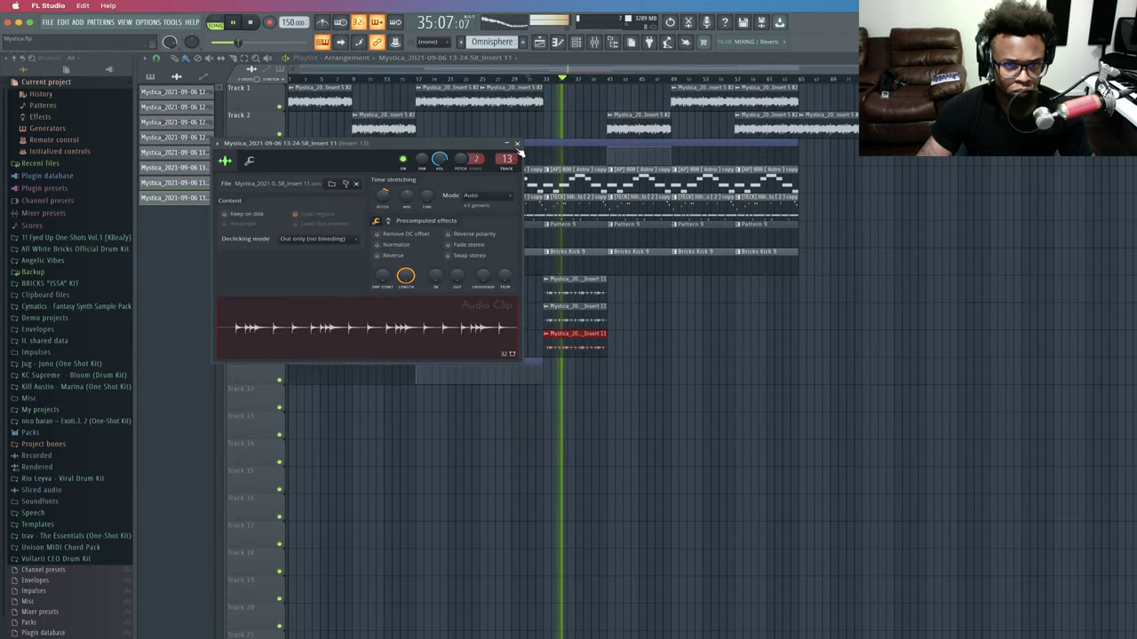
{"action": "left_click", "coordinate": [517, 143]}
Check the levels of mixer Inserts 12 and 13 while the section from bar 33 plays.
{"action": "left_click", "coordinate": [593, 42]}
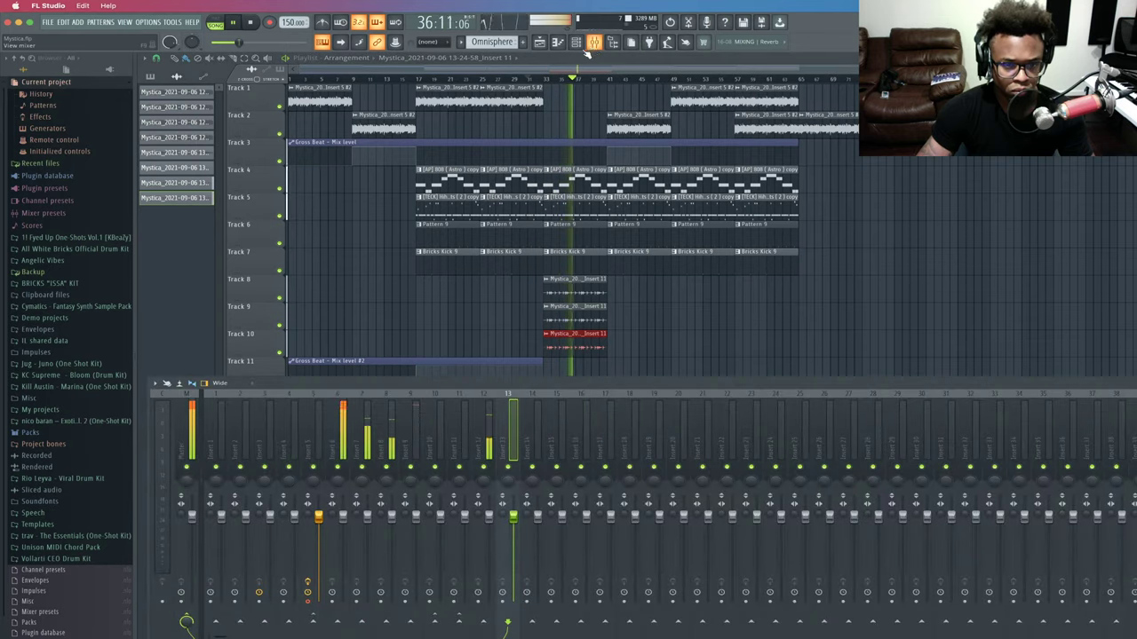
{"action": "key", "text": "F9"}
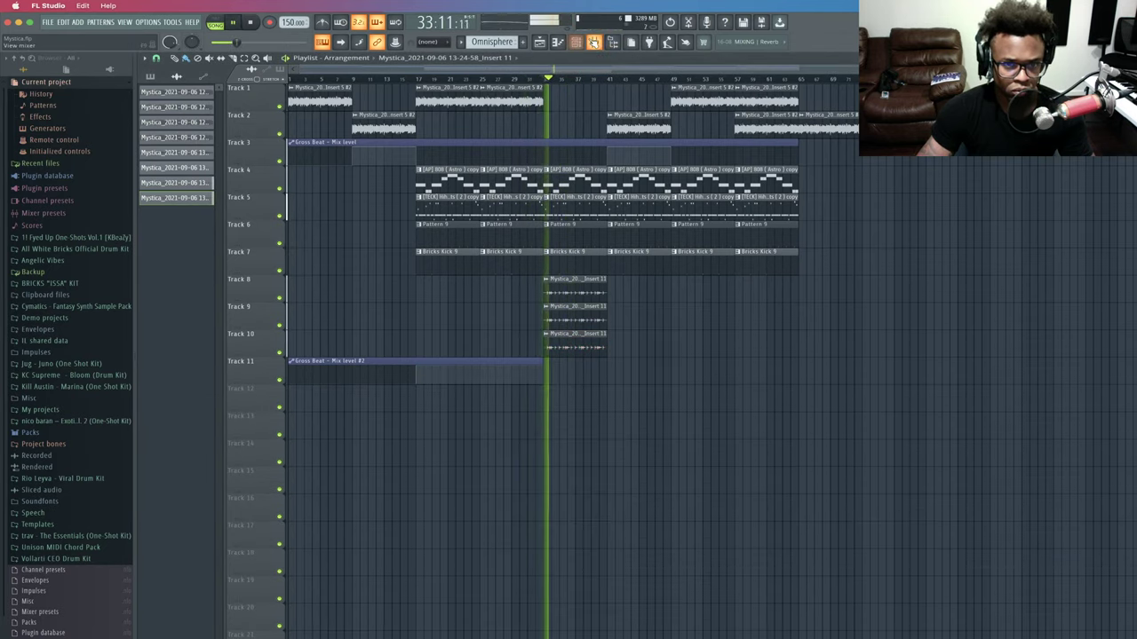
{"action": "key", "text": "F9"}
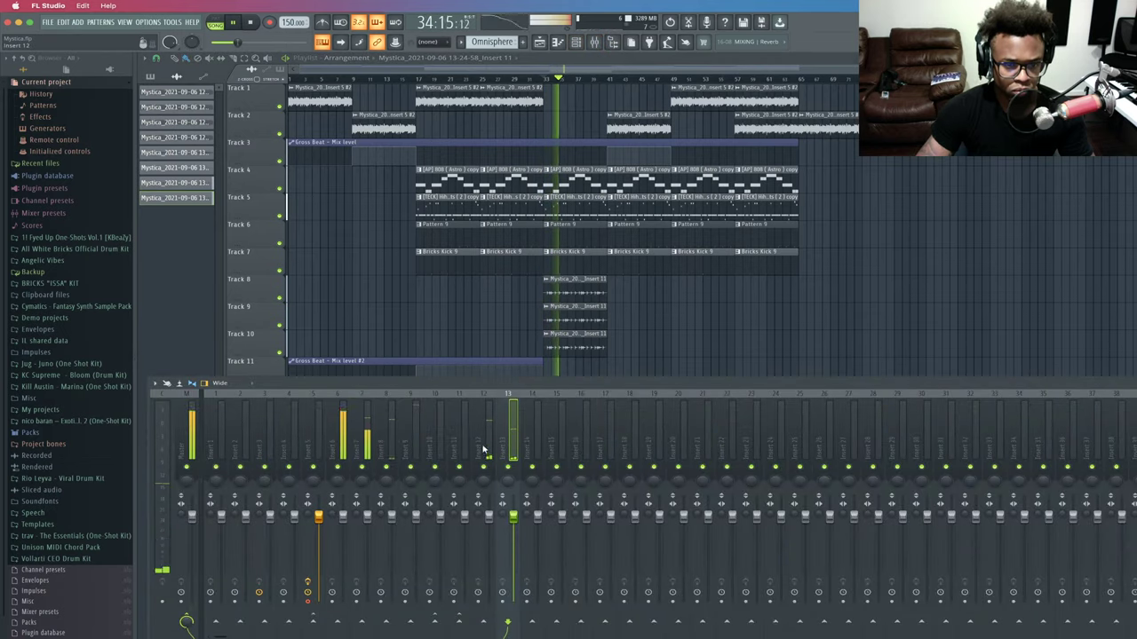
{"action": "left_click", "coordinate": [484, 447]}
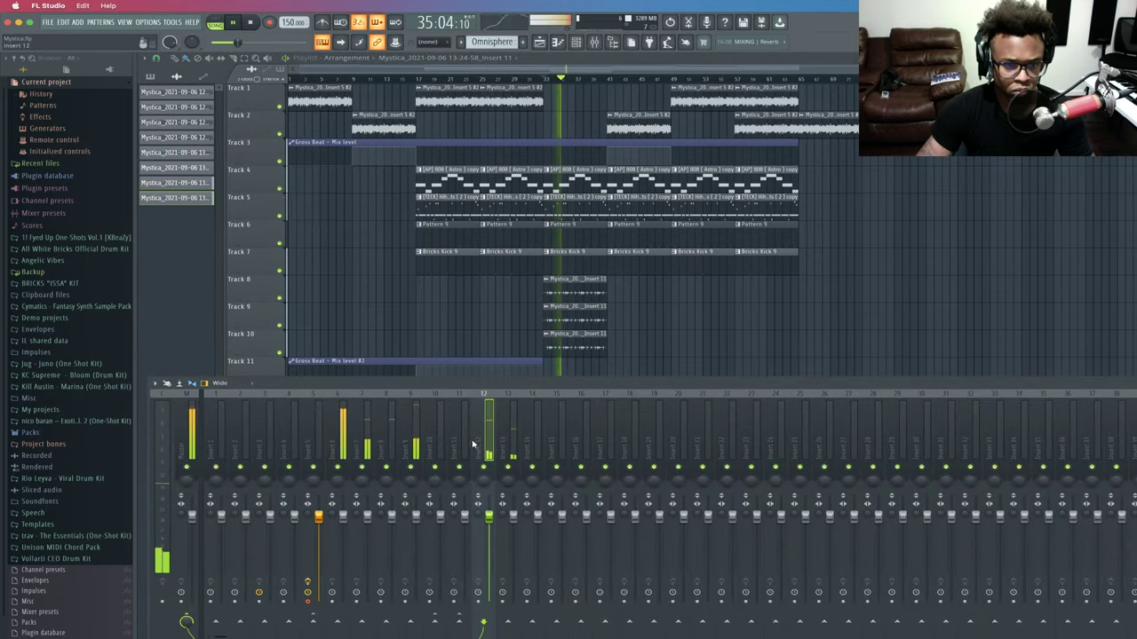
{"action": "key", "text": "F9"}
Route the 13-24-58 Insert 11 clip on Track 9 to mixer Insert 11 and check its level in the mixer.
{"action": "double_click", "coordinate": [579, 302]}
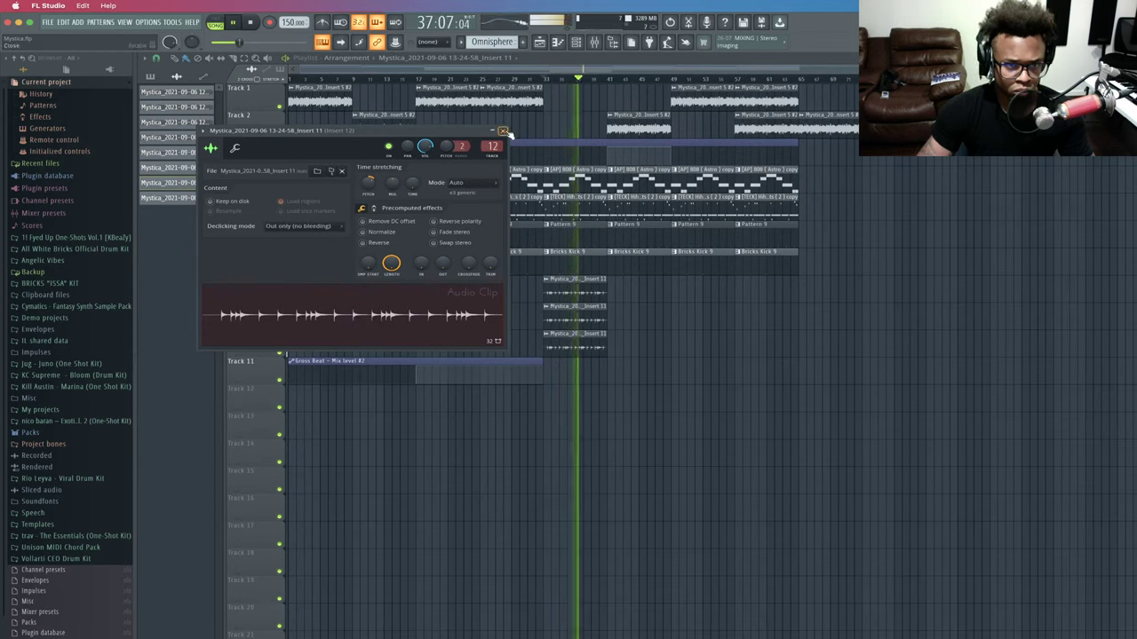
{"action": "key", "text": "space"}
{"action": "key", "text": "space"}
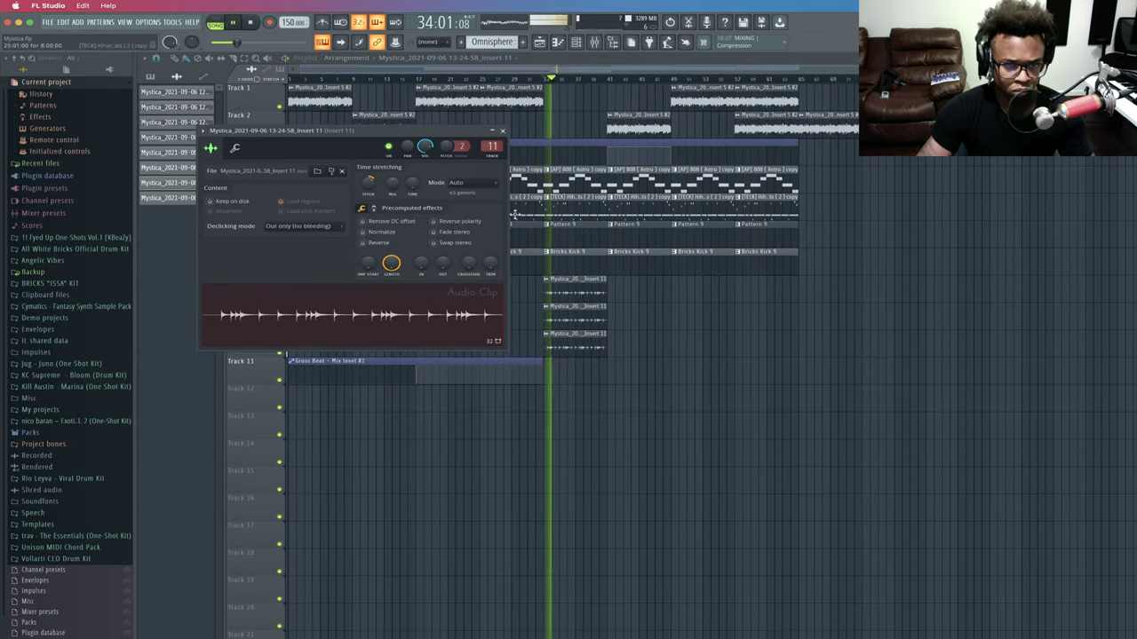
{"action": "left_click", "coordinate": [503, 131]}
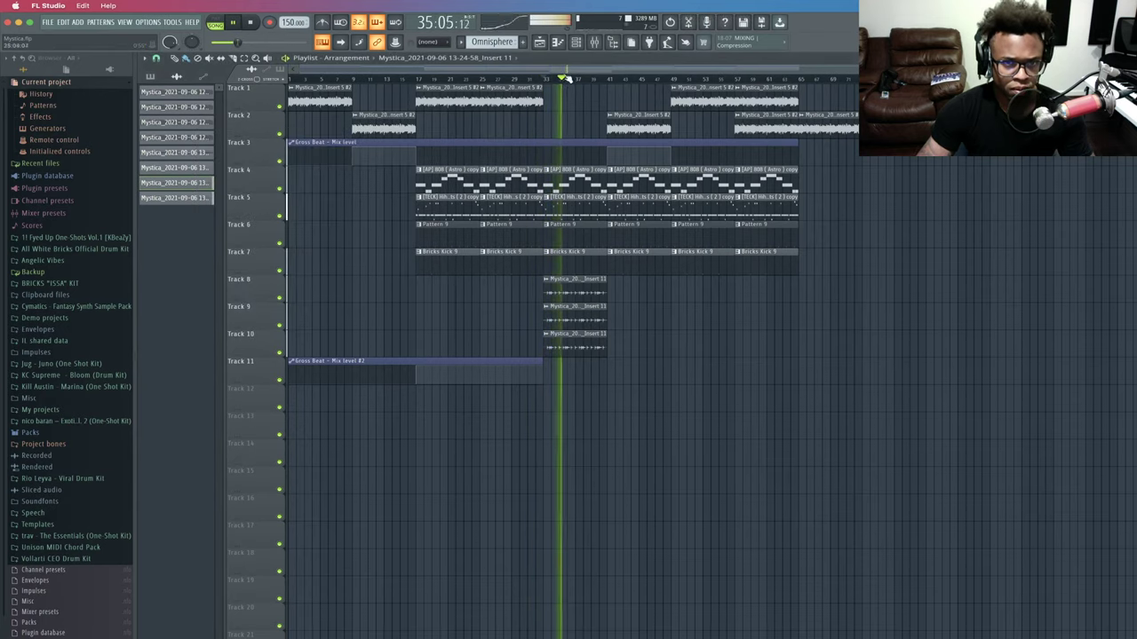
{"action": "left_click", "coordinate": [595, 42]}
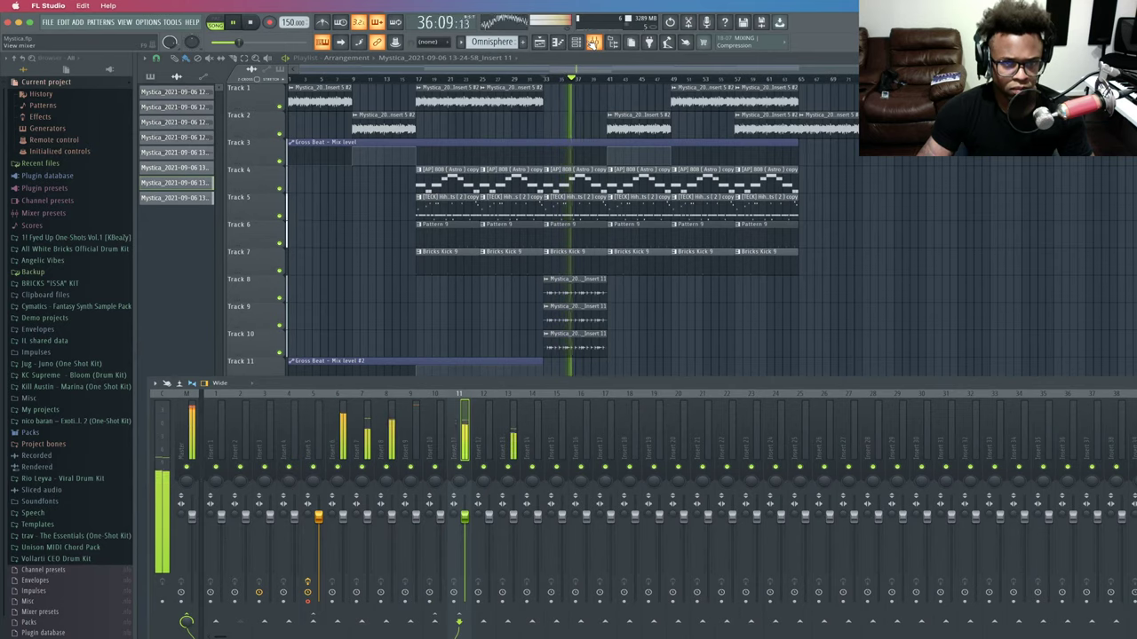
Route the 13-24-58 clip back to Insert 12 and try the 13-24-20 clip on Insert 12 before returning it to 11.
{"action": "left_click", "coordinate": [585, 47]}
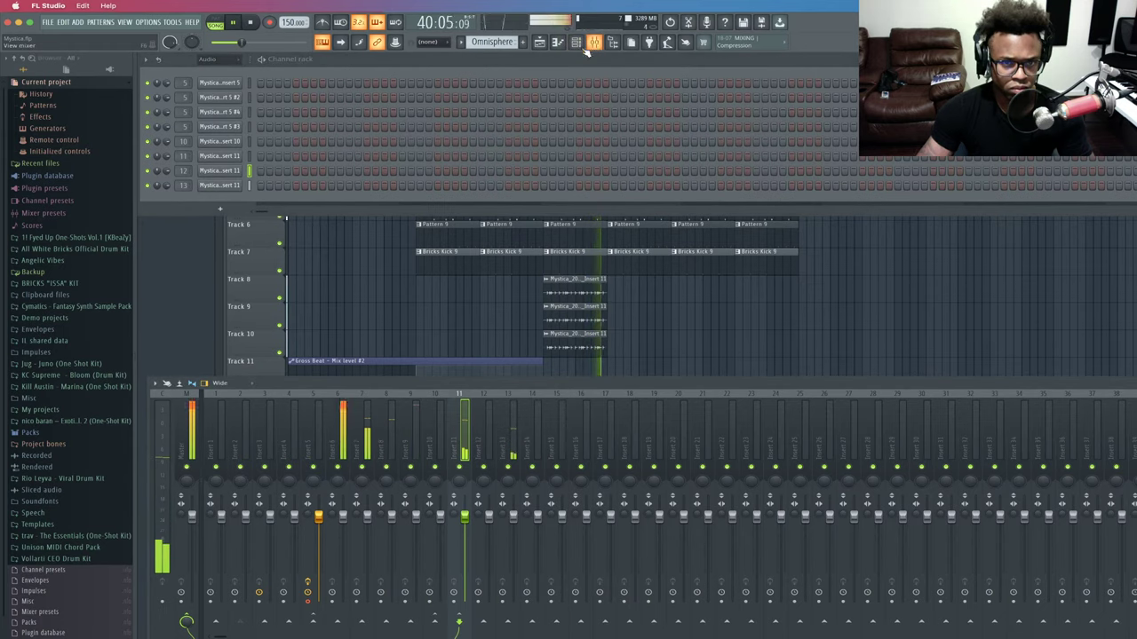
{"action": "left_click", "coordinate": [231, 170]}
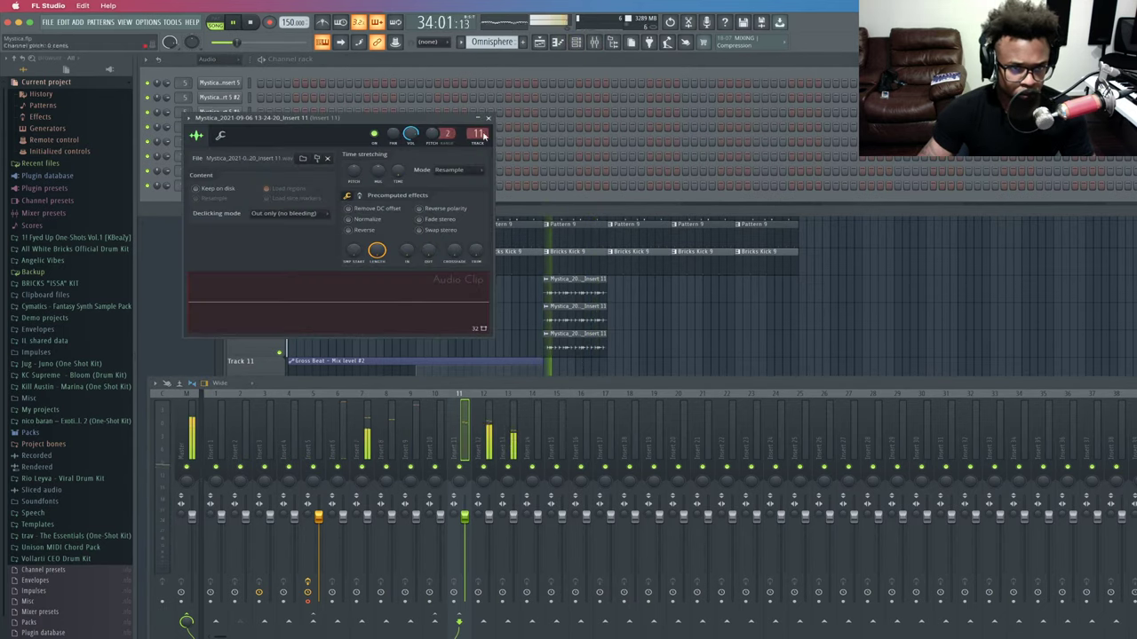
{"action": "scroll", "coordinate": [478, 134], "scroll_direction": "up", "scroll_amount": 1}
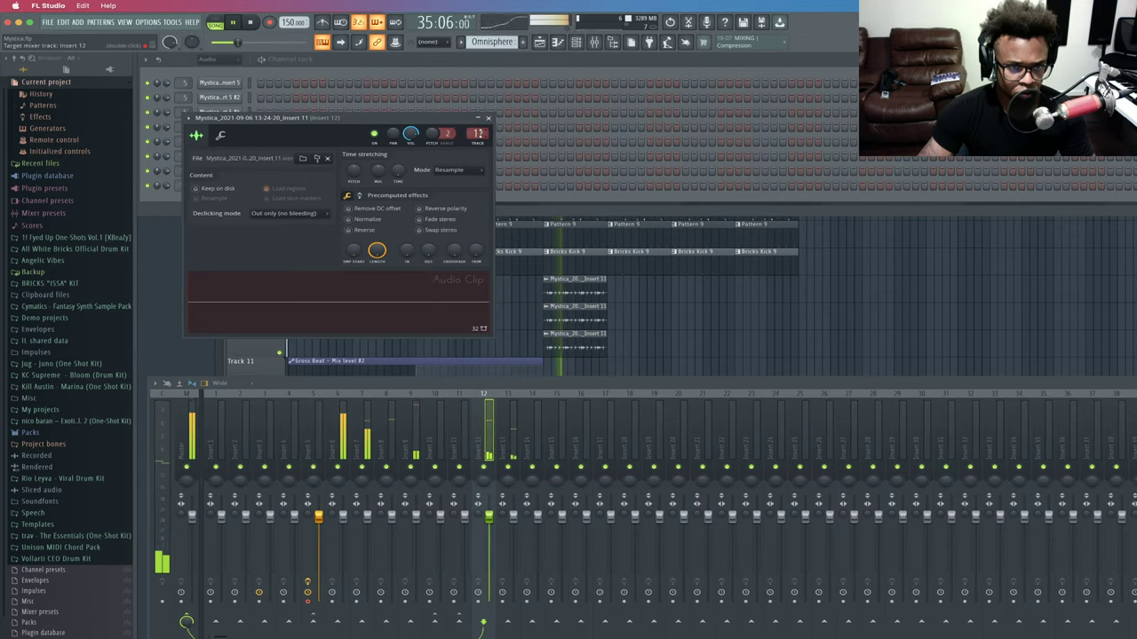
{"action": "scroll", "coordinate": [477, 134], "scroll_direction": "down", "scroll_amount": 1}
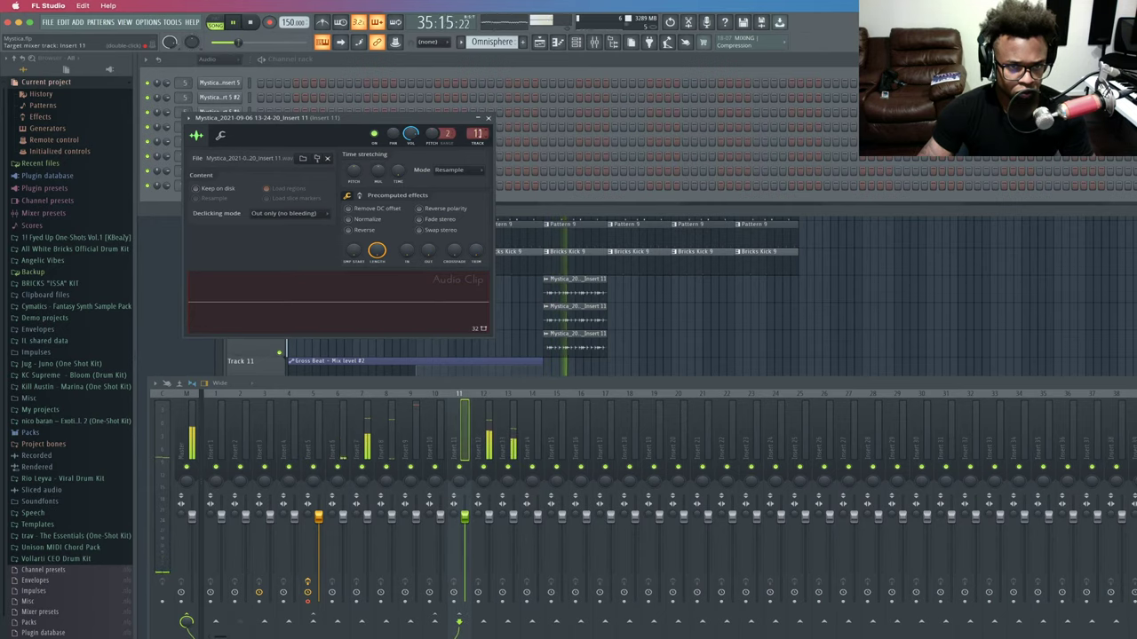
{"action": "left_click", "coordinate": [488, 119]}
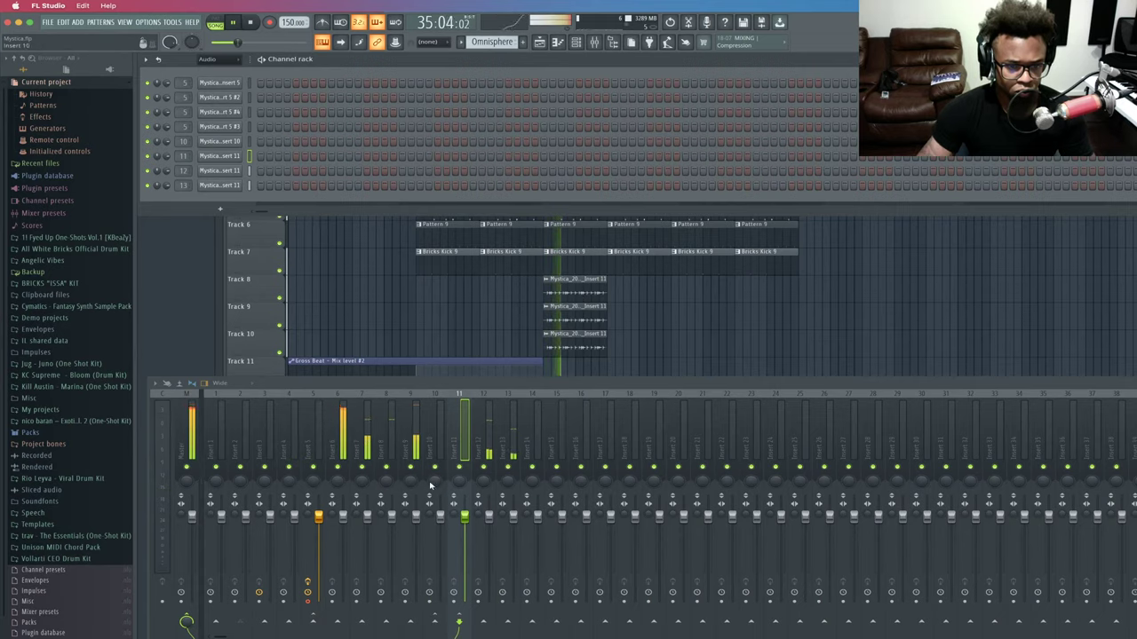
Review the Track 8 clip's mixer routing, play from bar 33, and clone the audio channel routed to Insert 13.
{"action": "double_click", "coordinate": [561, 284]}
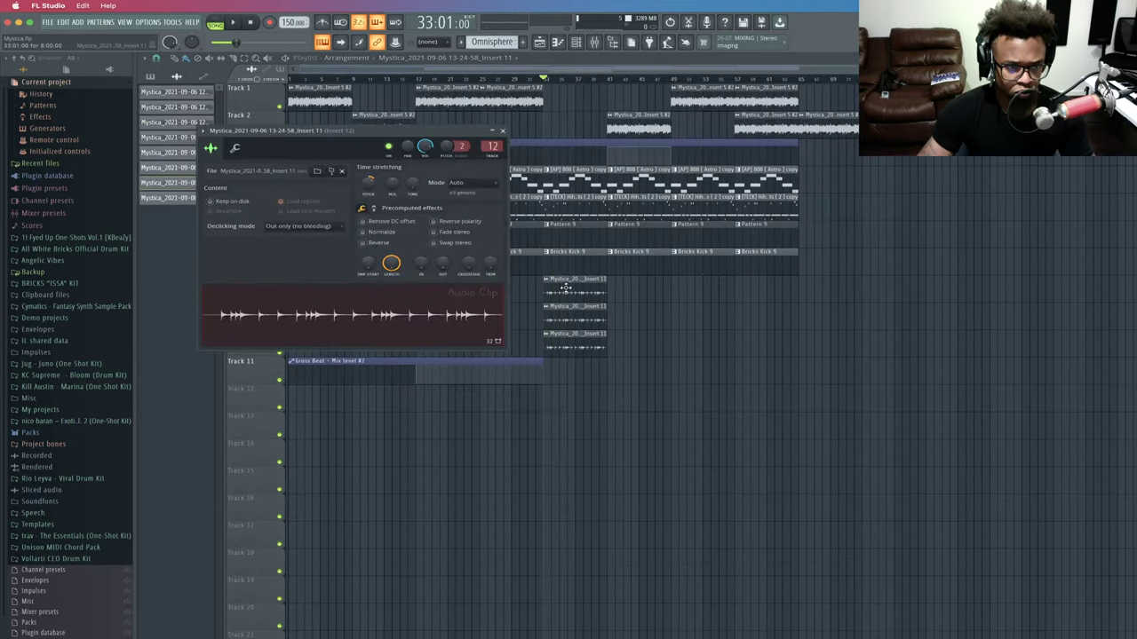
{"action": "left_click", "coordinate": [575, 44]}
{"action": "key", "text": "space"}
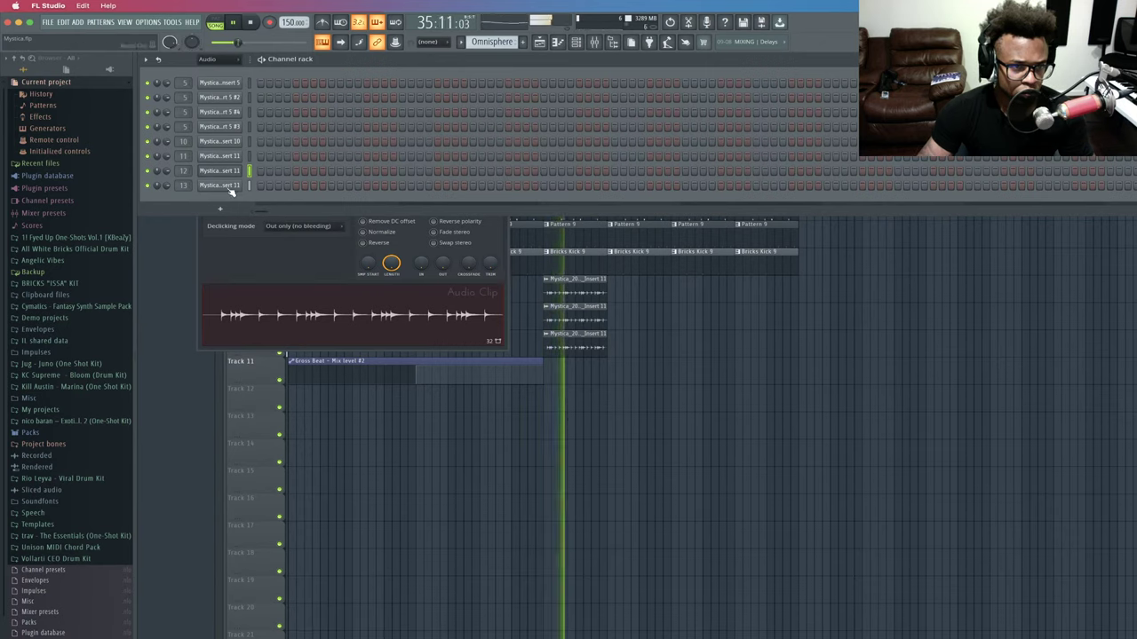
{"action": "right_click", "coordinate": [231, 190]}
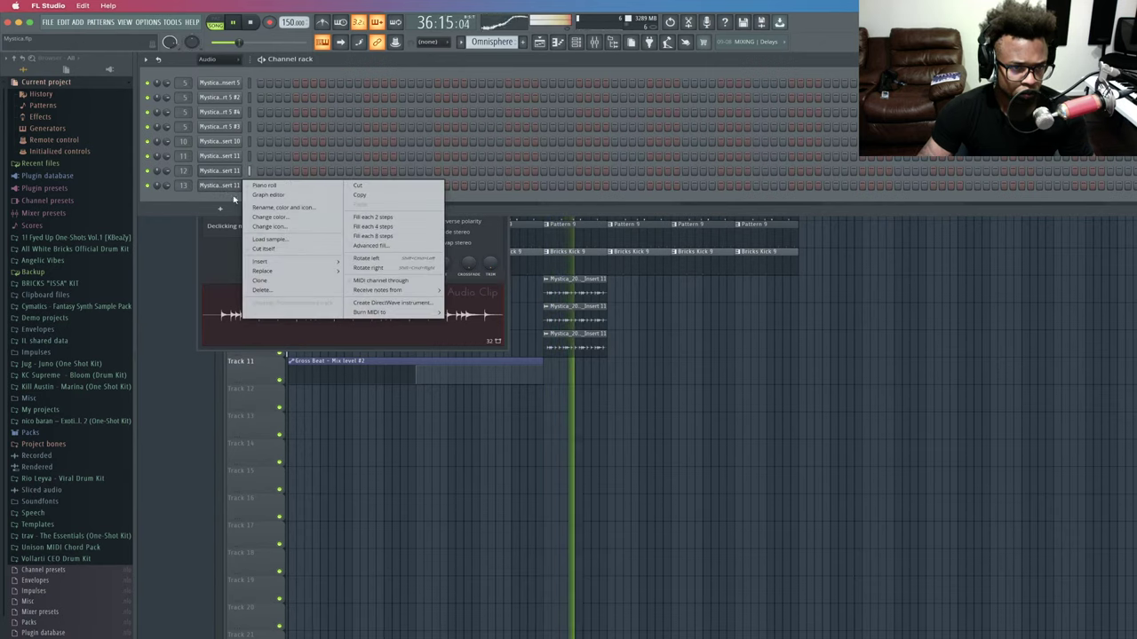
{"action": "left_click", "coordinate": [262, 281]}
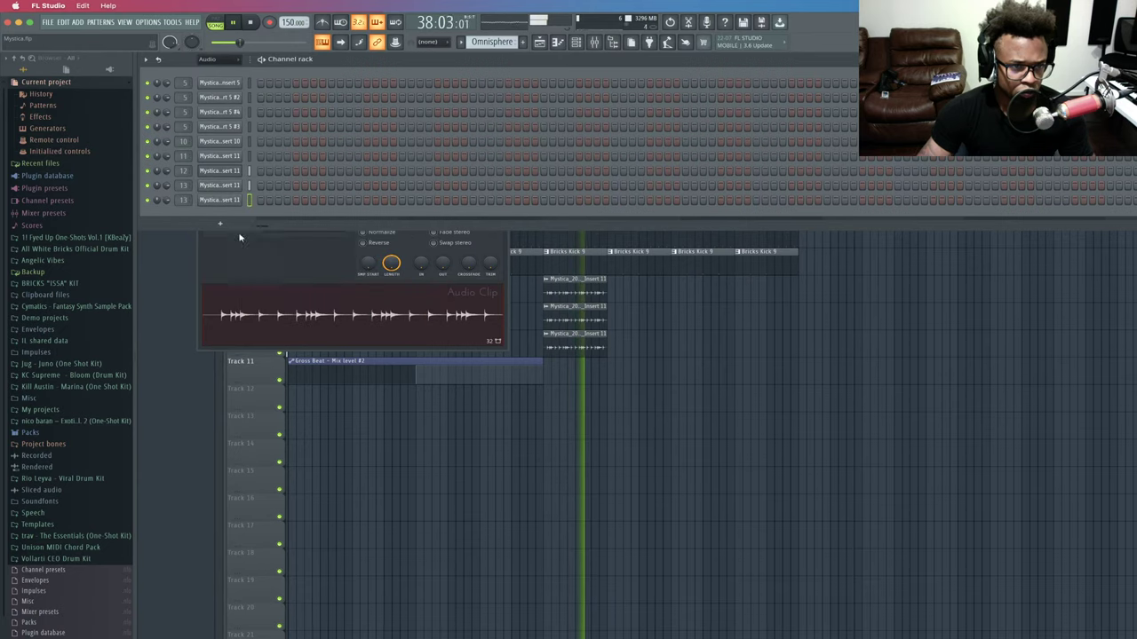
Route the Track 10 clip to mixer Insert 14 and check its level in the mixer.
{"action": "double_click", "coordinate": [576, 349]}
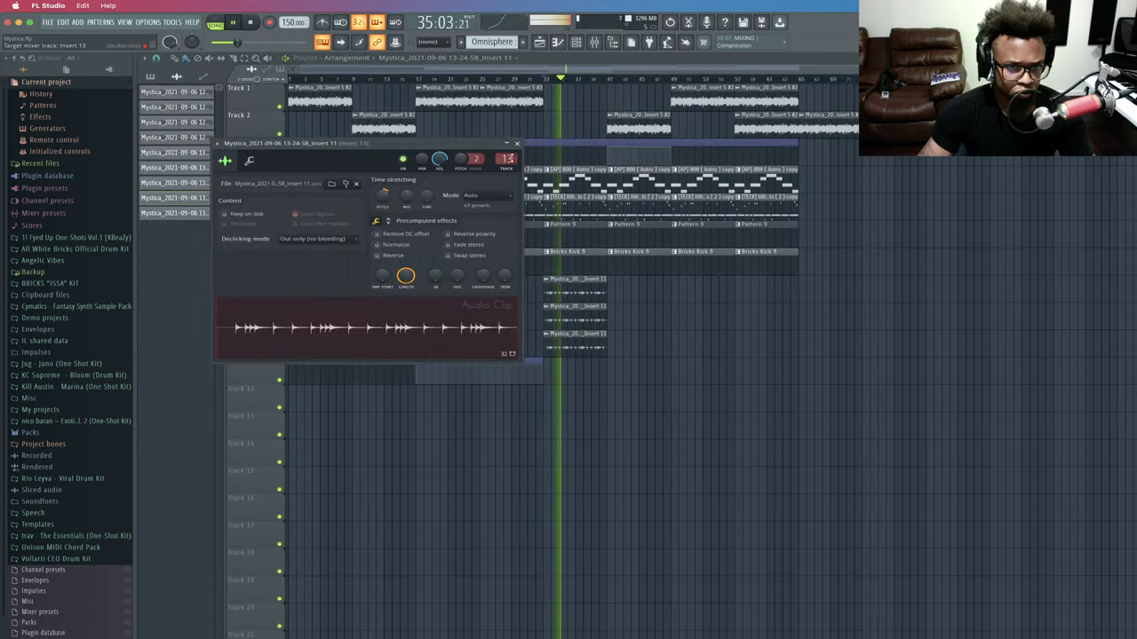
{"action": "left_click", "coordinate": [518, 143]}
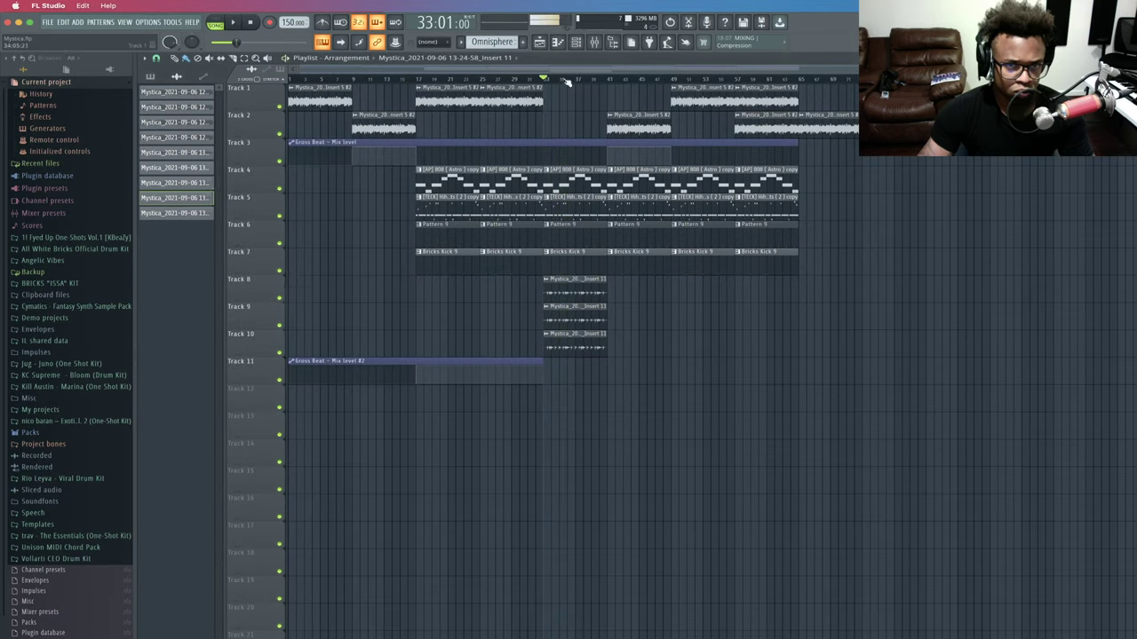
{"action": "left_click", "coordinate": [595, 42]}
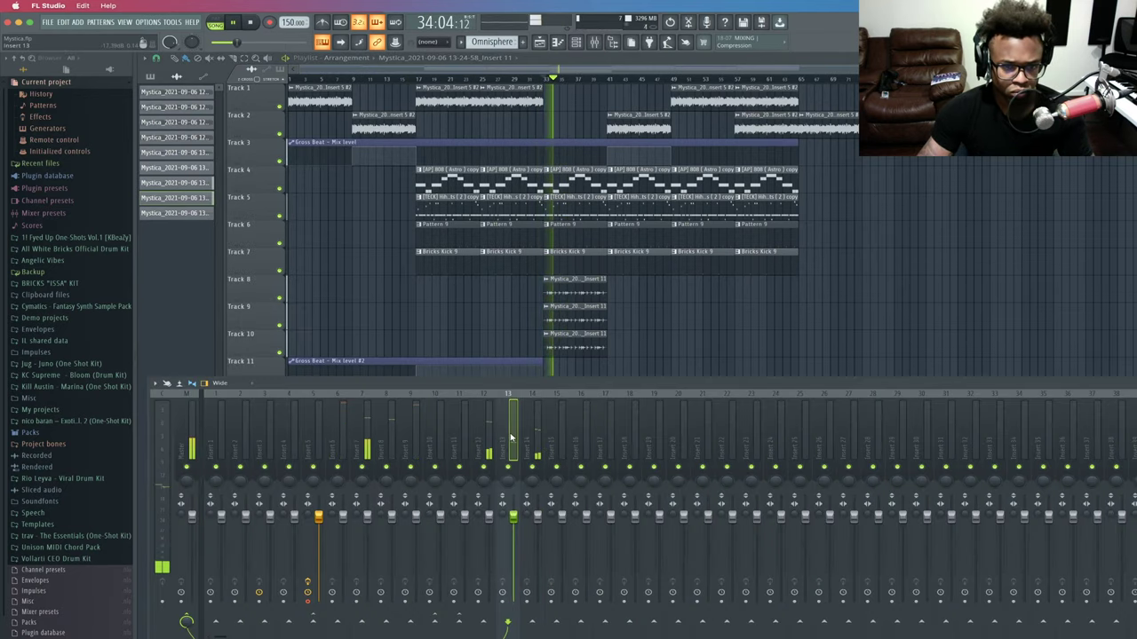
Delete the Insert 11 clip from Track 10 and stop playback.
{"action": "right_click", "coordinate": [575, 348]}
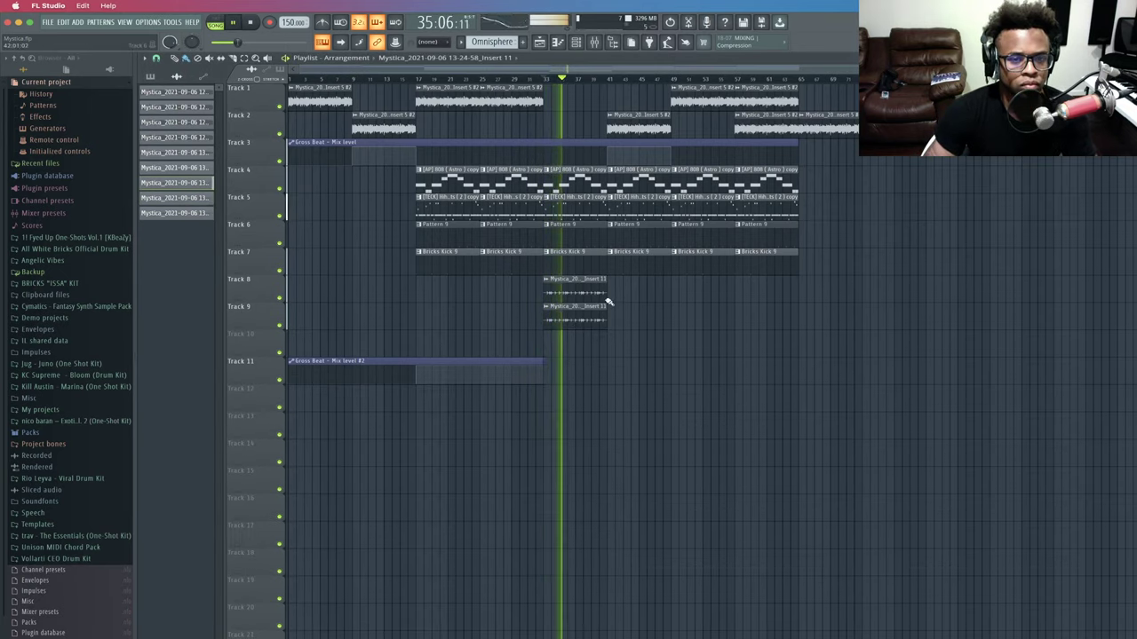
{"action": "left_click_drag", "start_coordinate": [567, 305], "coordinate": [567, 278]}
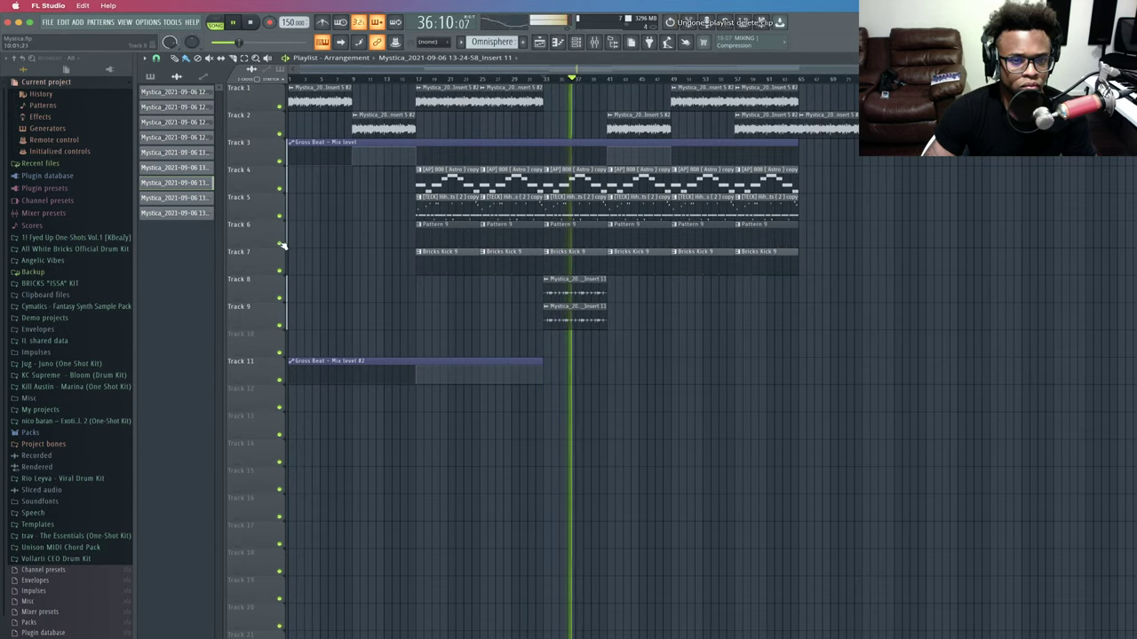
{"action": "key", "text": "space"}
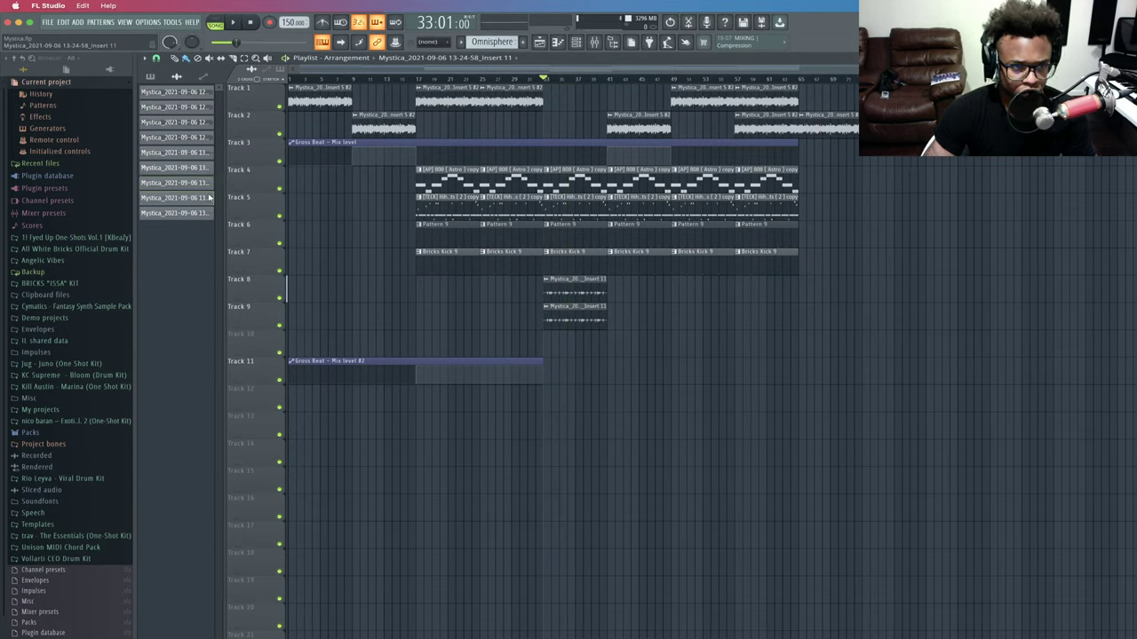
Compare the mixer routing of the cloned Insert 11 clips with the active mixer inserts while playing from bar 33.
{"action": "left_click", "coordinate": [210, 197]}
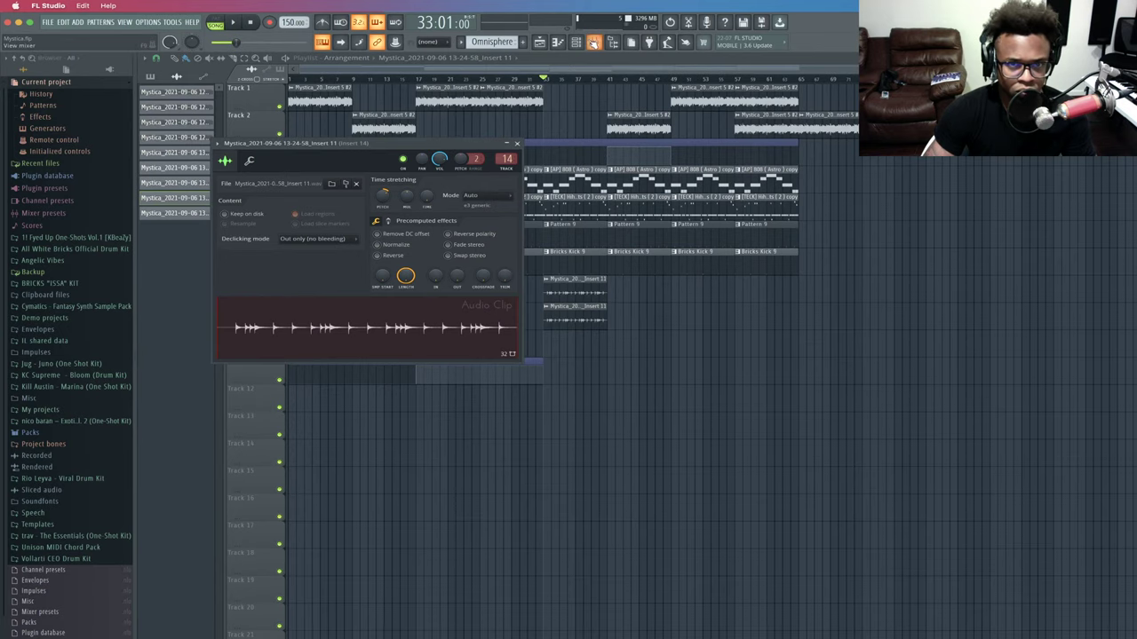
{"action": "left_click", "coordinate": [593, 41]}
{"action": "key", "text": "space"}
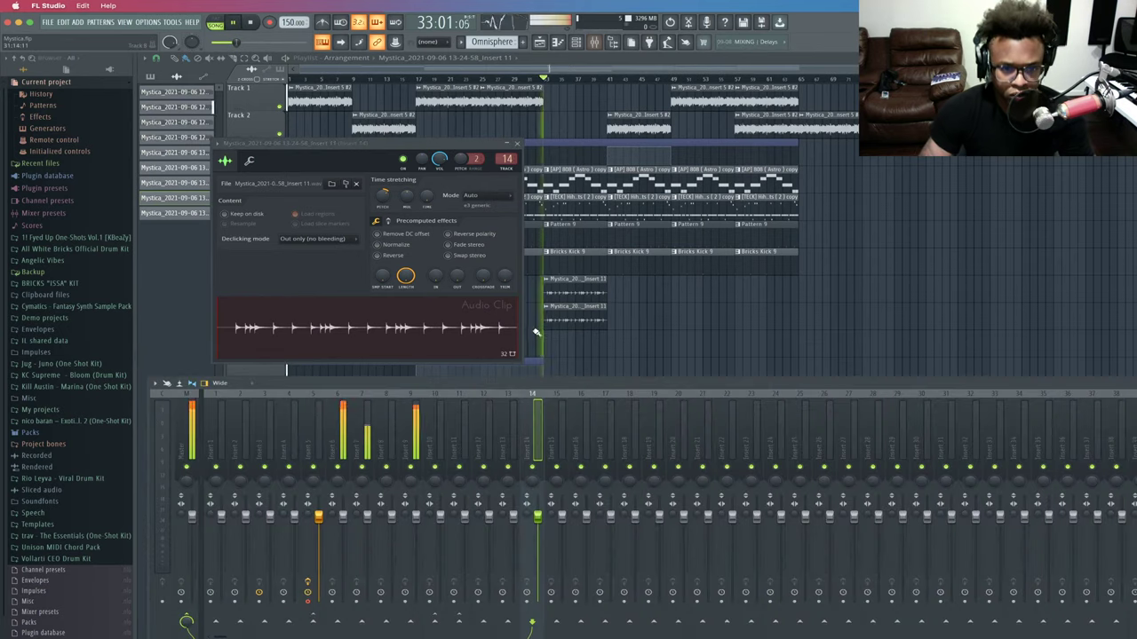
{"action": "left_click", "coordinate": [498, 448]}
{"action": "left_click", "coordinate": [490, 451]}
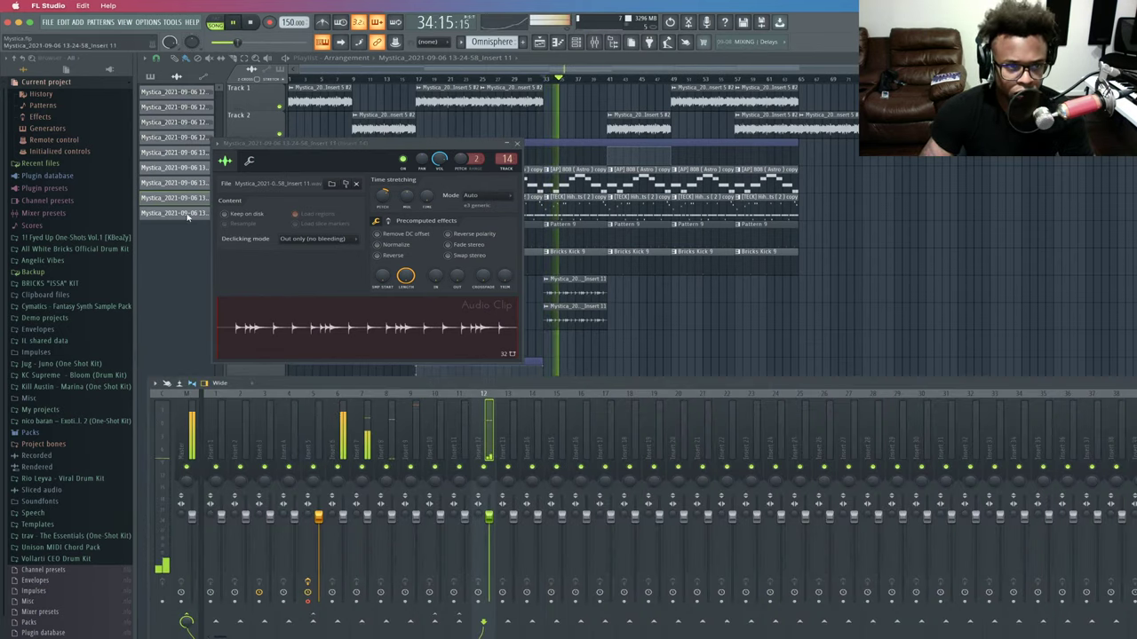
{"action": "left_click", "coordinate": [184, 186]}
{"action": "left_click", "coordinate": [184, 184]}
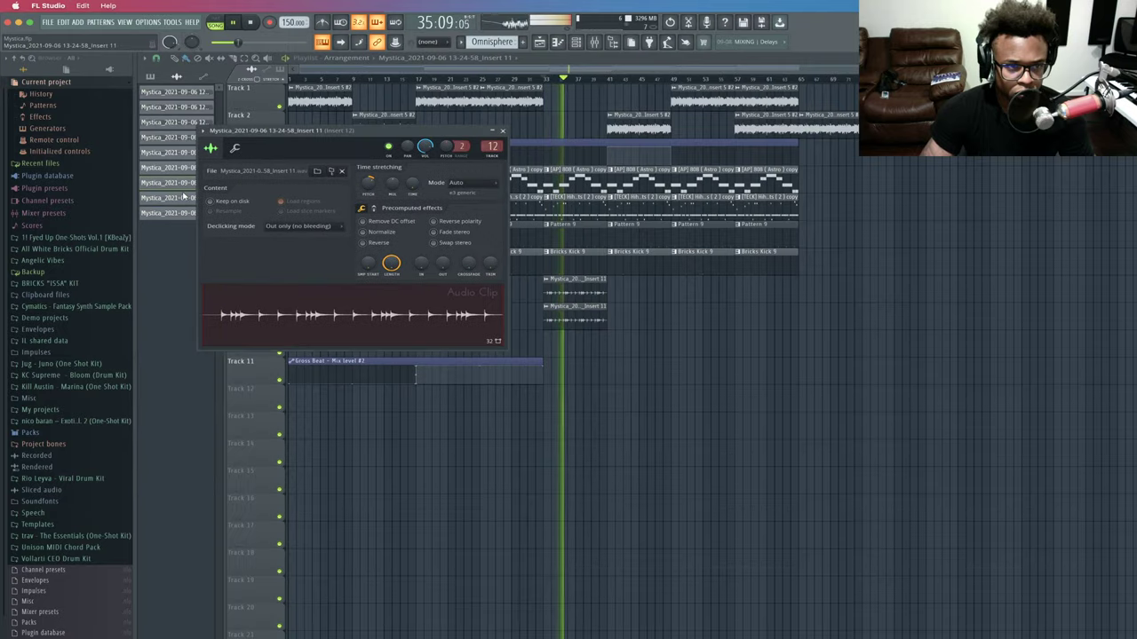
{"action": "left_click", "coordinate": [503, 132]}
Route the audio channel assigned to Insert 14 to mixer Insert 12 in the channel rack.
{"action": "key", "text": "F9"}
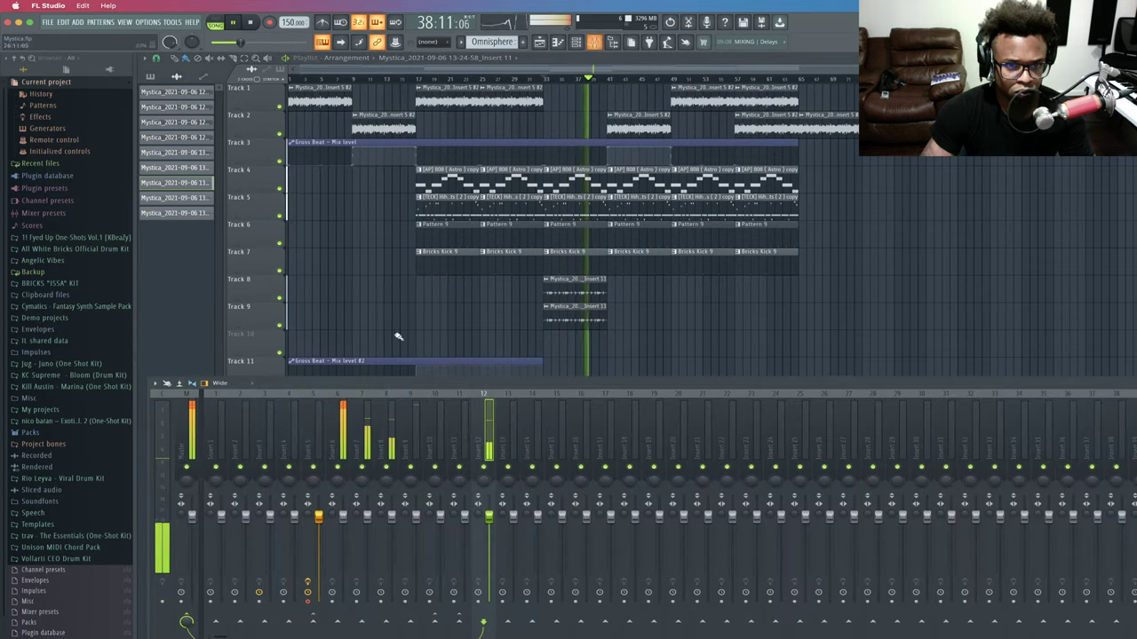
{"action": "key", "text": "F6"}
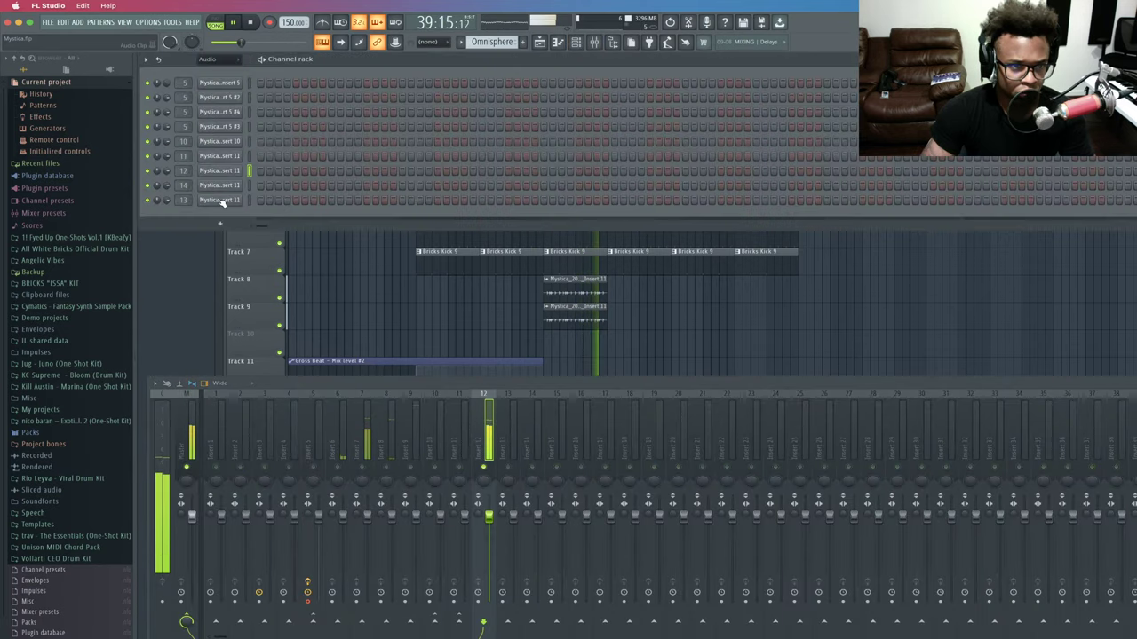
{"action": "scroll", "coordinate": [194, 187], "scroll_direction": "down", "scroll_amount": 2}
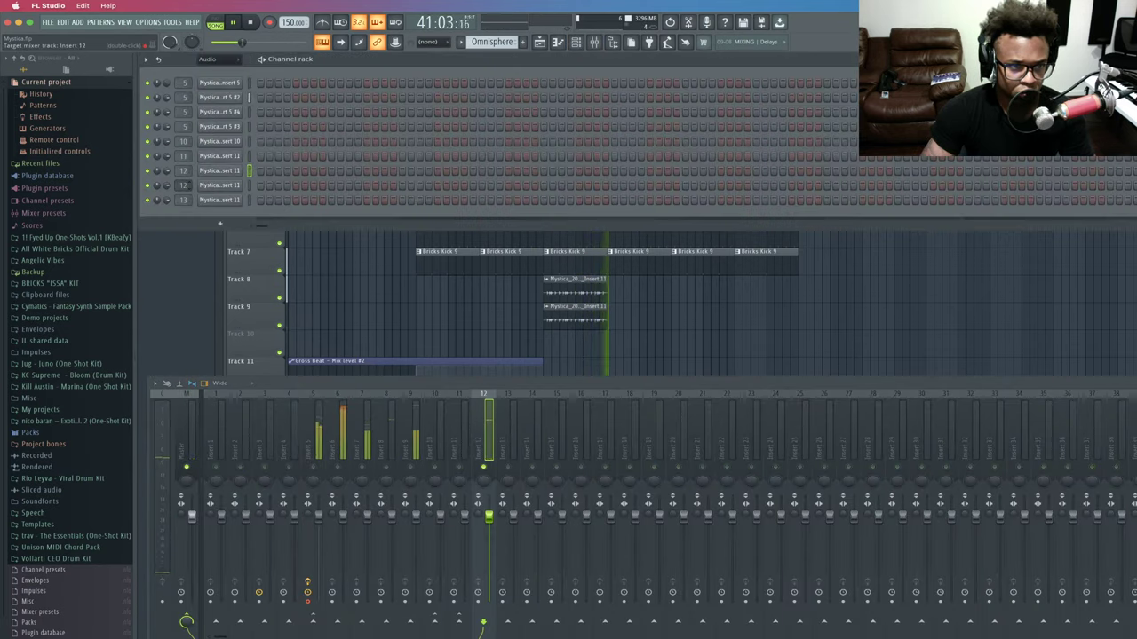
Route the Track 9 clip's channel to mixer Insert 11, check its level in the mixer, and close the clip settings.
{"action": "scroll", "coordinate": [183, 186], "scroll_direction": "up", "scroll_amount": 1}
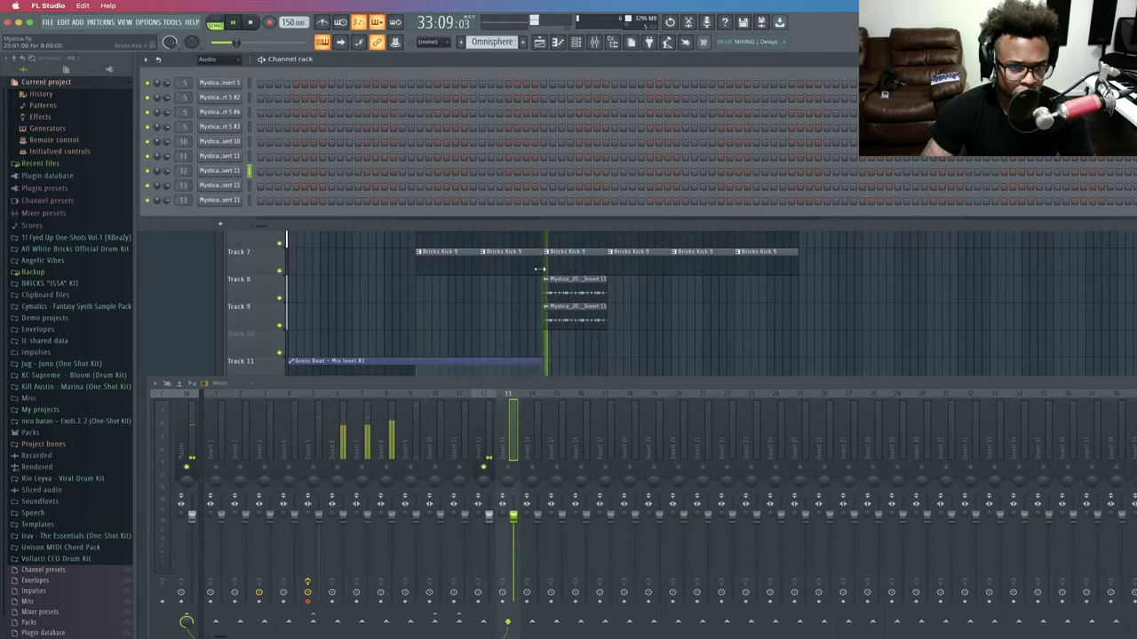
{"action": "double_click", "coordinate": [572, 324]}
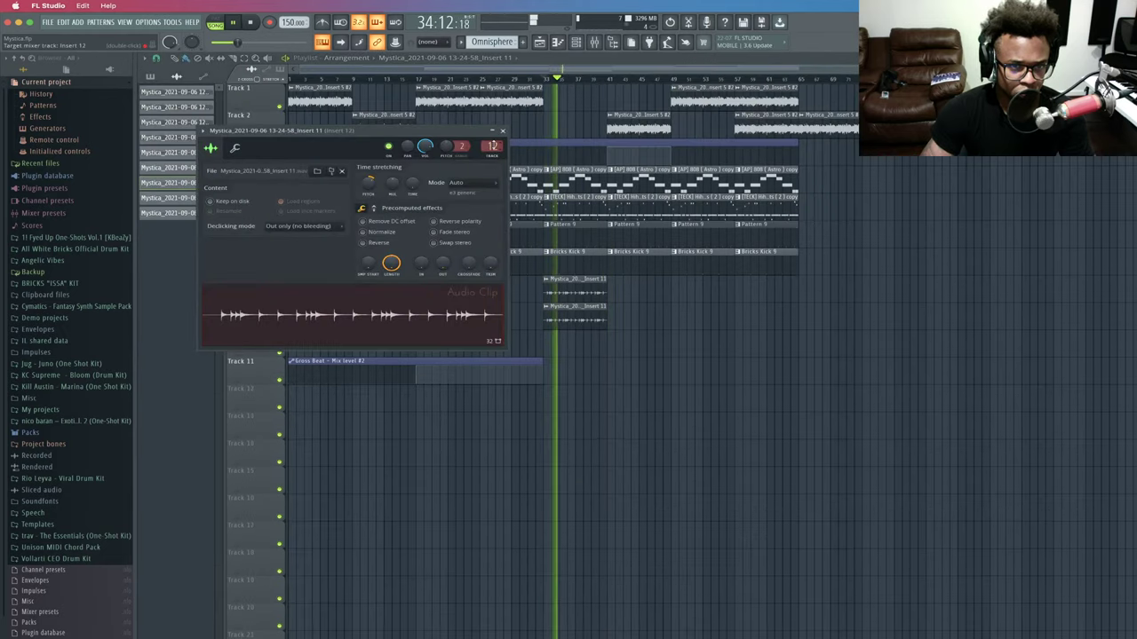
{"action": "scroll", "coordinate": [492, 145], "scroll_direction": "down", "scroll_amount": 1}
{"action": "left_click", "coordinate": [594, 42]}
{"action": "left_click", "coordinate": [594, 42]}
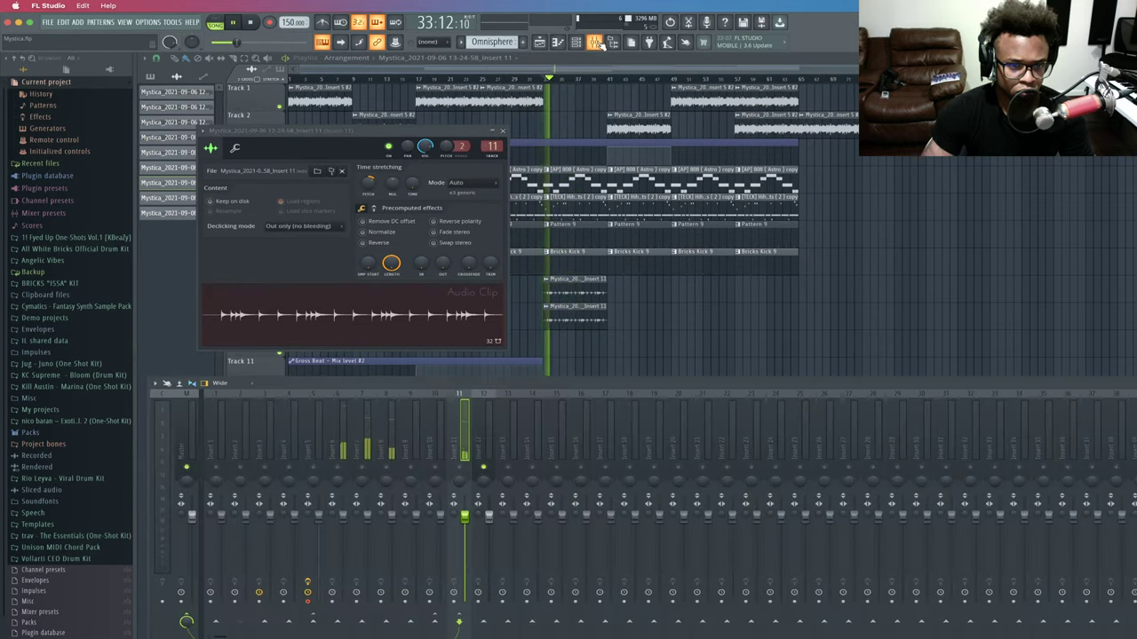
{"action": "left_click", "coordinate": [597, 43]}
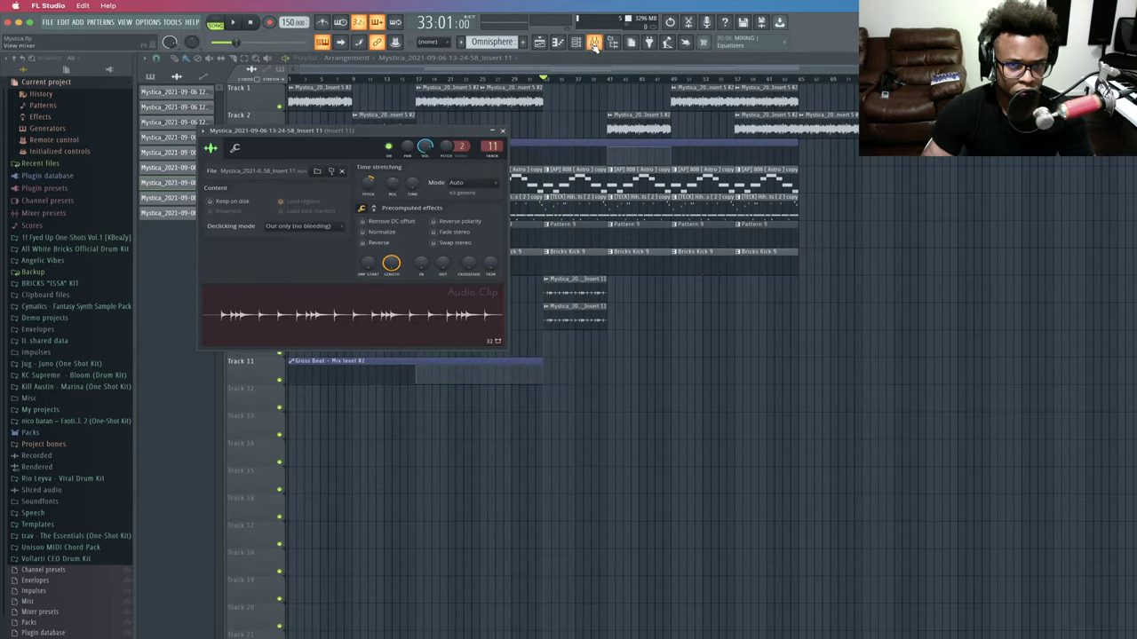
{"action": "left_click", "coordinate": [595, 43]}
{"action": "left_click", "coordinate": [480, 441]}
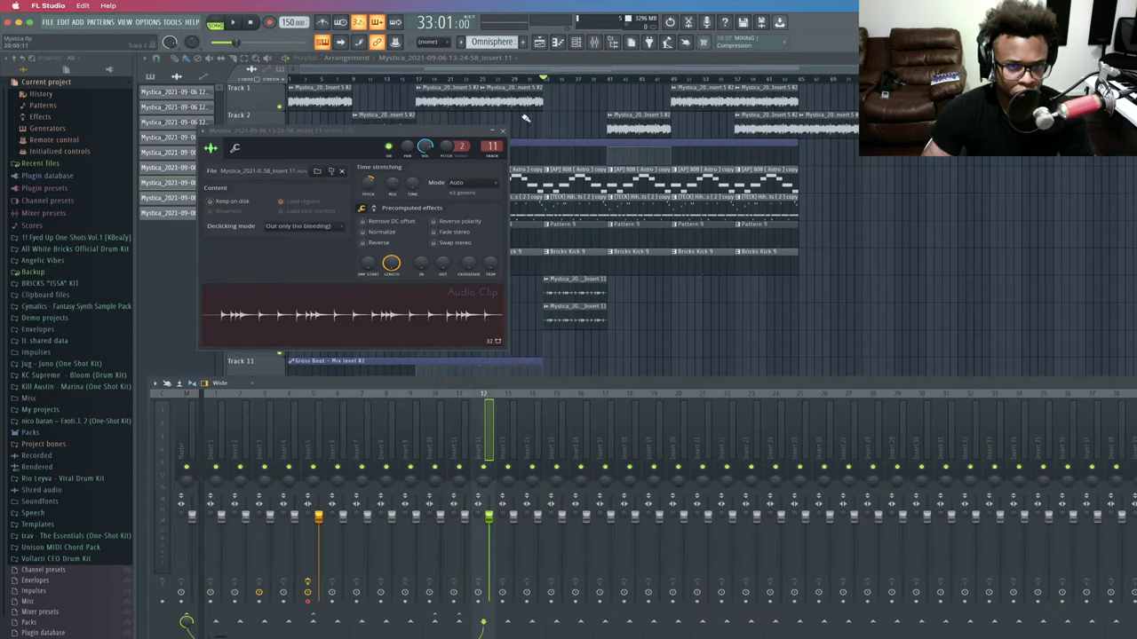
{"action": "left_click", "coordinate": [502, 130]}
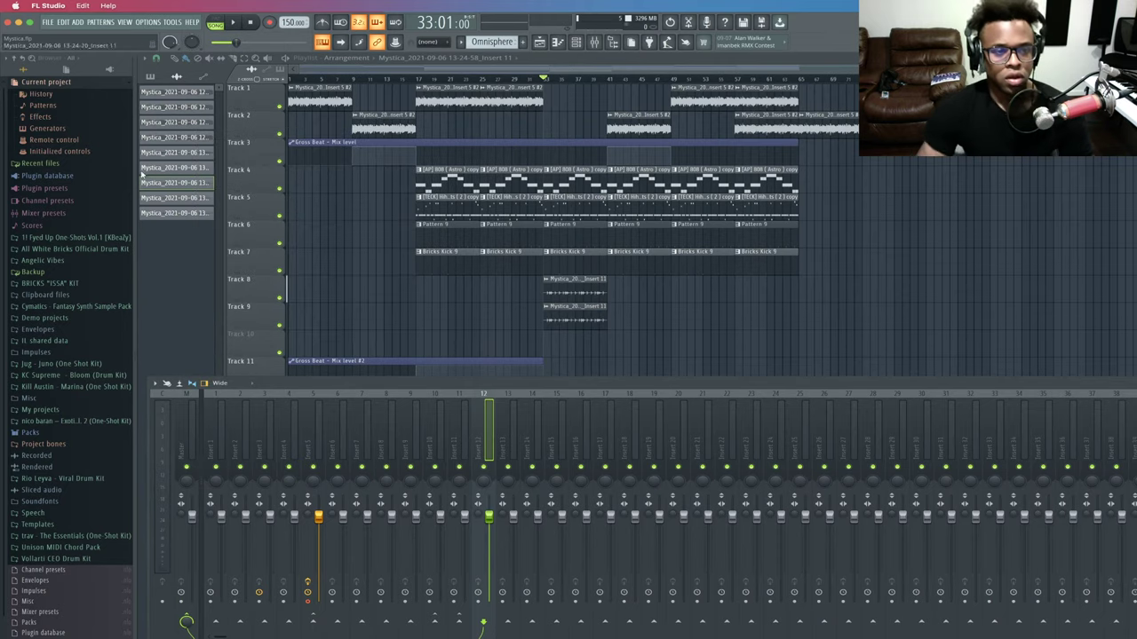
Replace the Track 9 clip at bar 33 with the cloned clip routed to Insert 12 and play it with the mixer shown.
{"action": "key", "text": "F9"}
{"action": "left_click", "coordinate": [164, 201]}
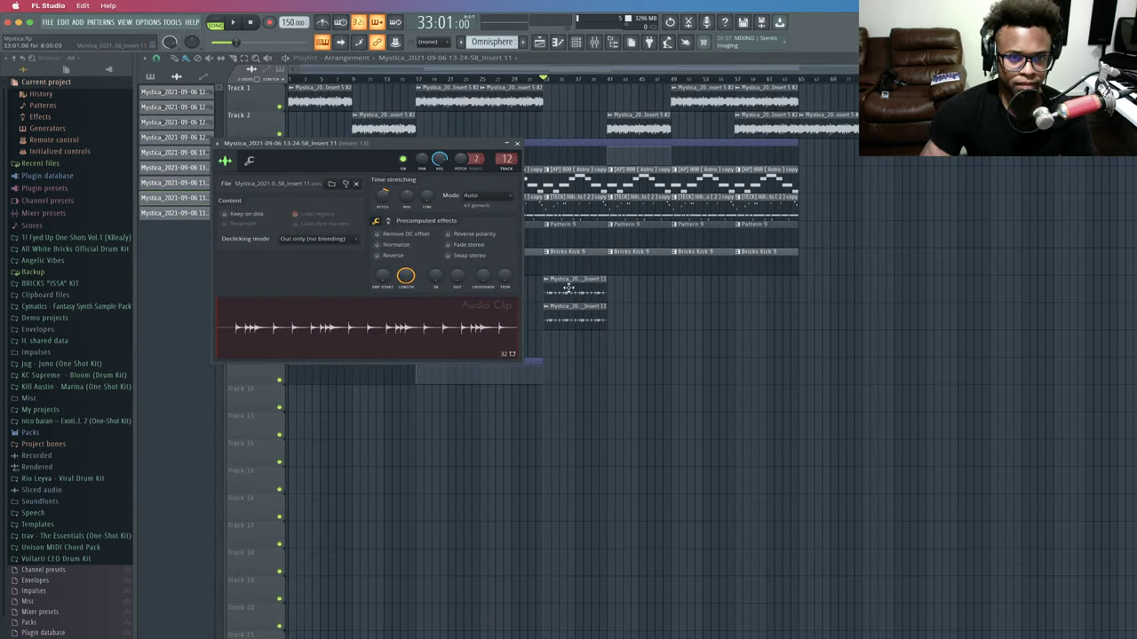
{"action": "right_click", "coordinate": [584, 326]}
{"action": "left_click_drag", "start_coordinate": [174, 203], "coordinate": [568, 323]}
{"action": "key", "text": "space"}
{"action": "left_click", "coordinate": [595, 41]}
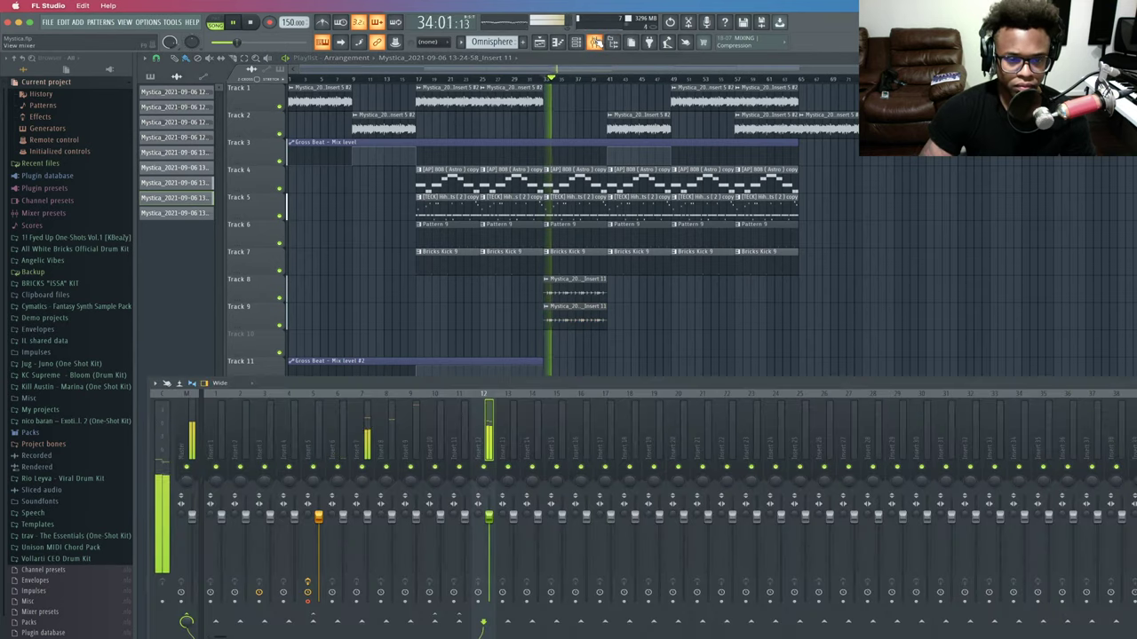
Route the first of the two audio channels assigned to Insert 12 to Insert 11 in the channel rack during playback.
{"action": "left_click", "coordinate": [579, 43]}
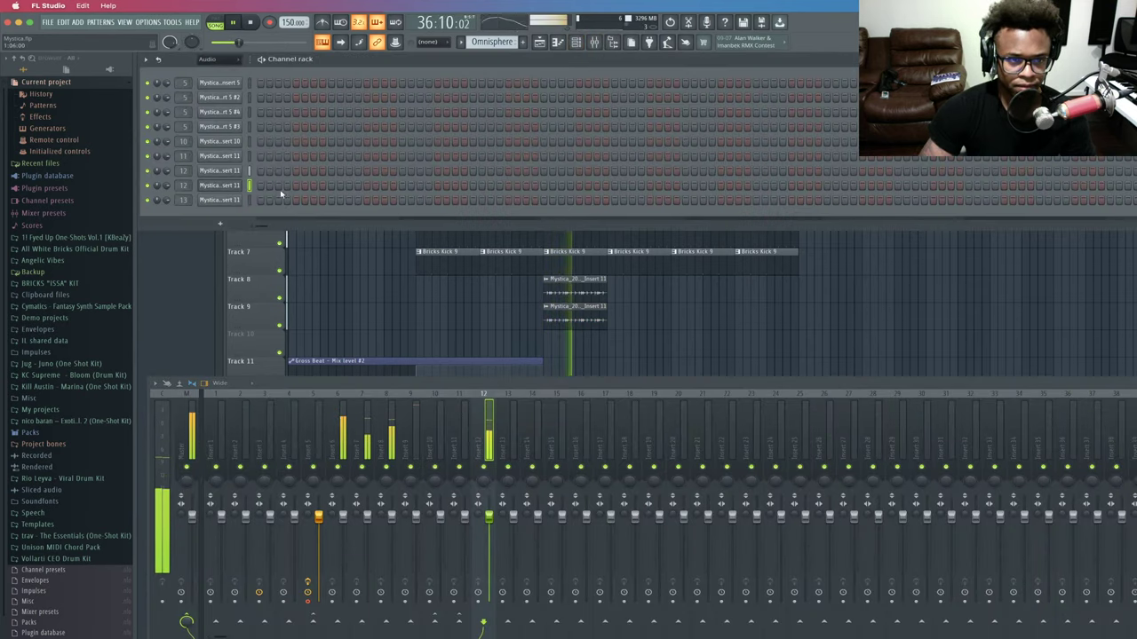
{"action": "scroll", "coordinate": [183, 170], "scroll_direction": "down", "scroll_amount": 1}
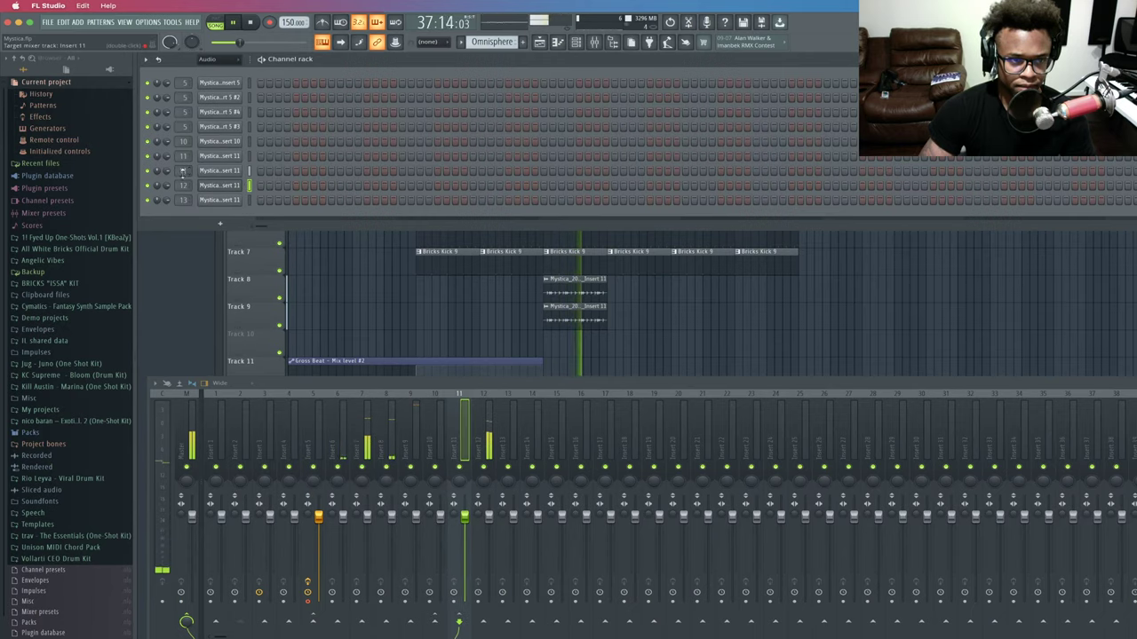
{"action": "key", "text": "space"}
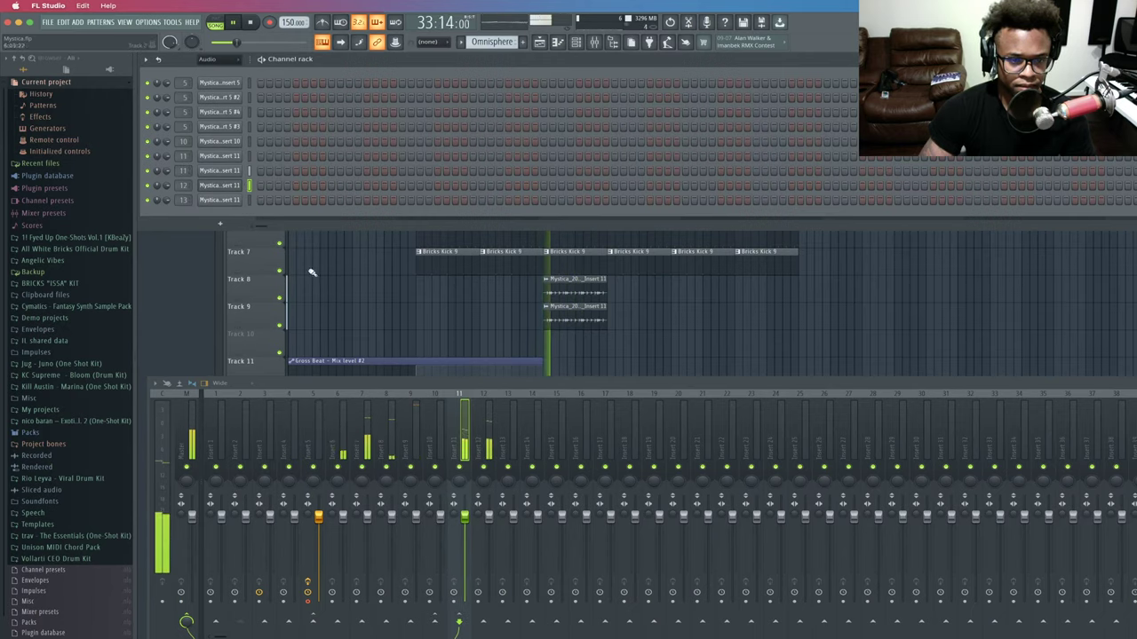
{"action": "left_click", "coordinate": [188, 275]}
{"action": "key", "text": "space"}
Place the cloned clip routed to Insert 13 on Track 10 at bar 33 and check its mixer level during playback.
{"action": "left_click_drag", "start_coordinate": [175, 213], "coordinate": [568, 335]}
{"action": "double_click", "coordinate": [568, 336]}
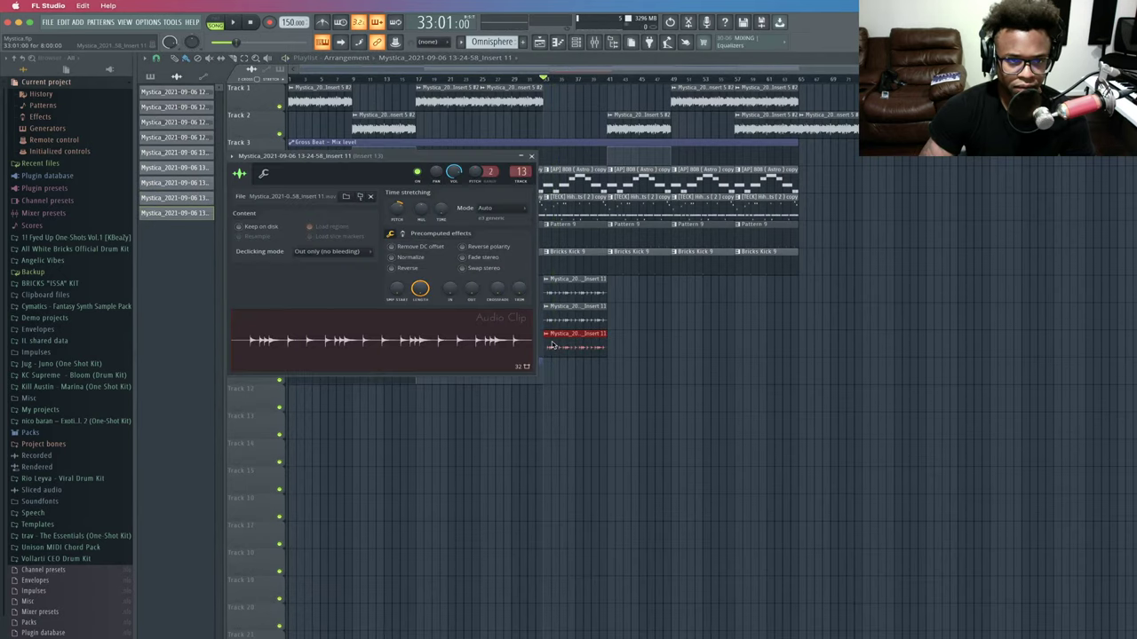
{"action": "key", "text": "space"}
{"action": "left_click", "coordinate": [531, 156]}
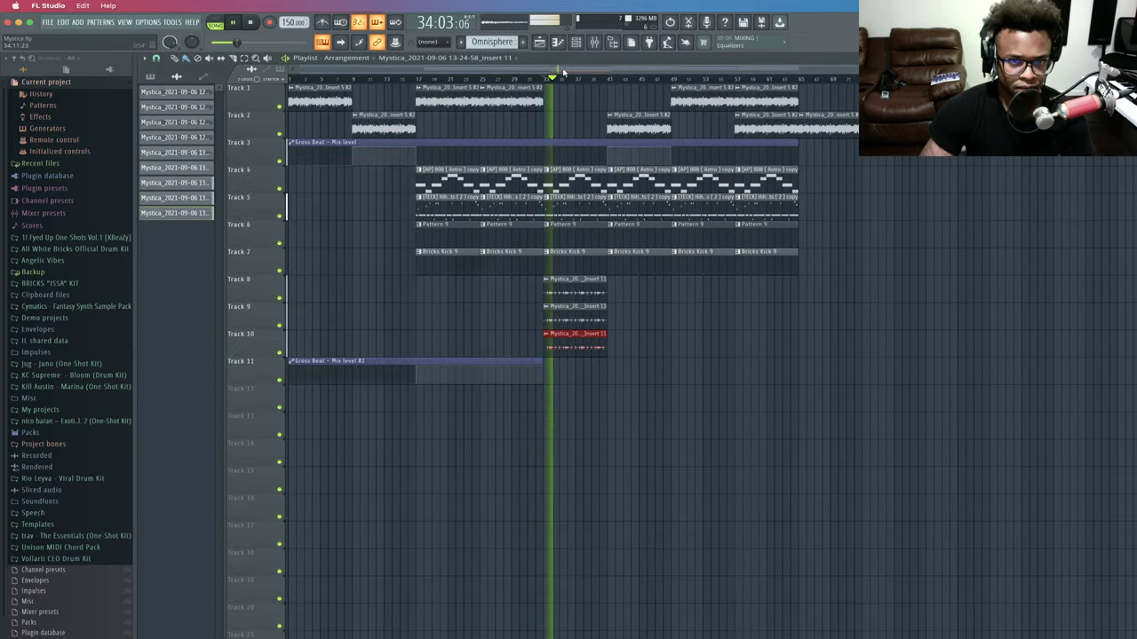
{"action": "left_click", "coordinate": [599, 43]}
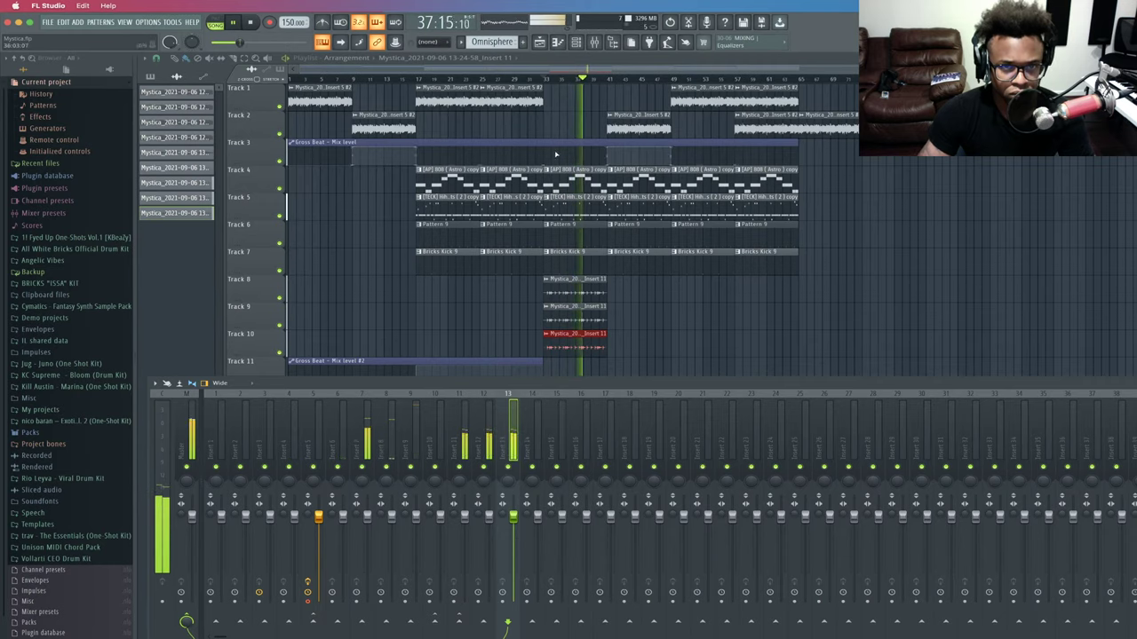
Play the arrangement from about bar 30 and recheck the Track 10 clip's settings and the mixer.
{"action": "left_click", "coordinate": [522, 78]}
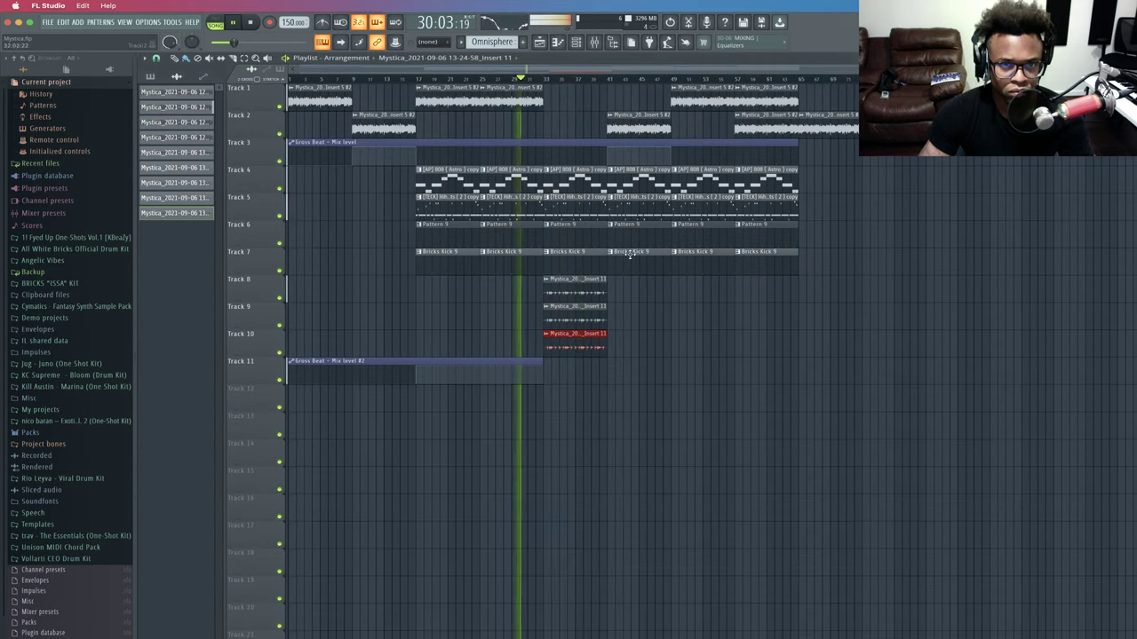
{"action": "double_click", "coordinate": [590, 343]}
{"action": "left_click", "coordinate": [528, 157]}
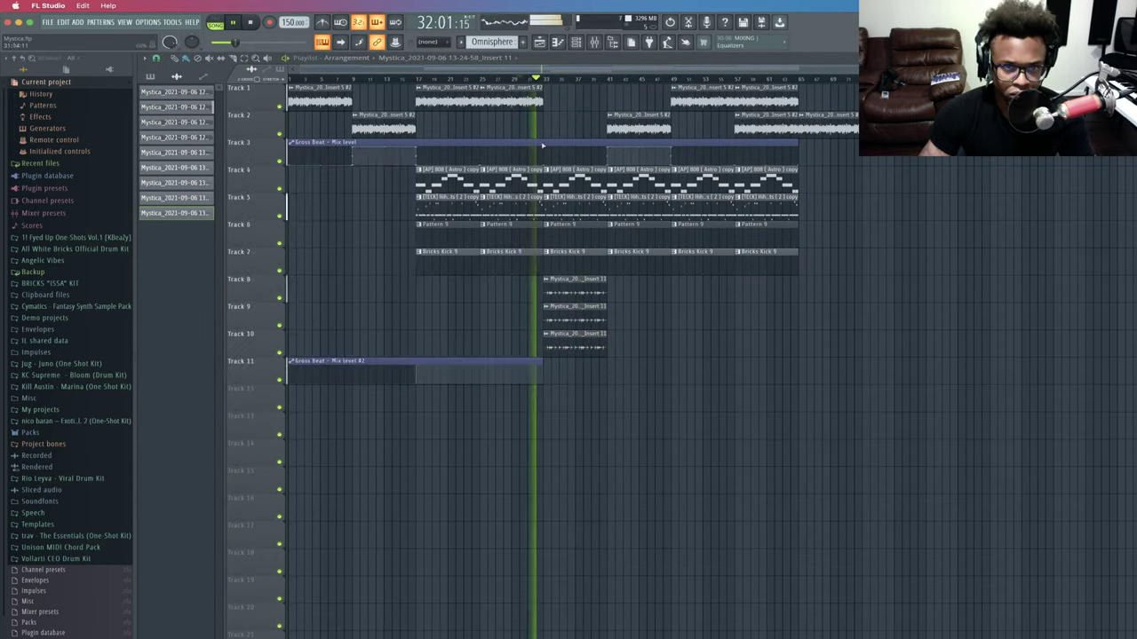
{"action": "key", "text": "F9"}
{"action": "key", "text": "space"}
{"action": "key", "text": "space"}
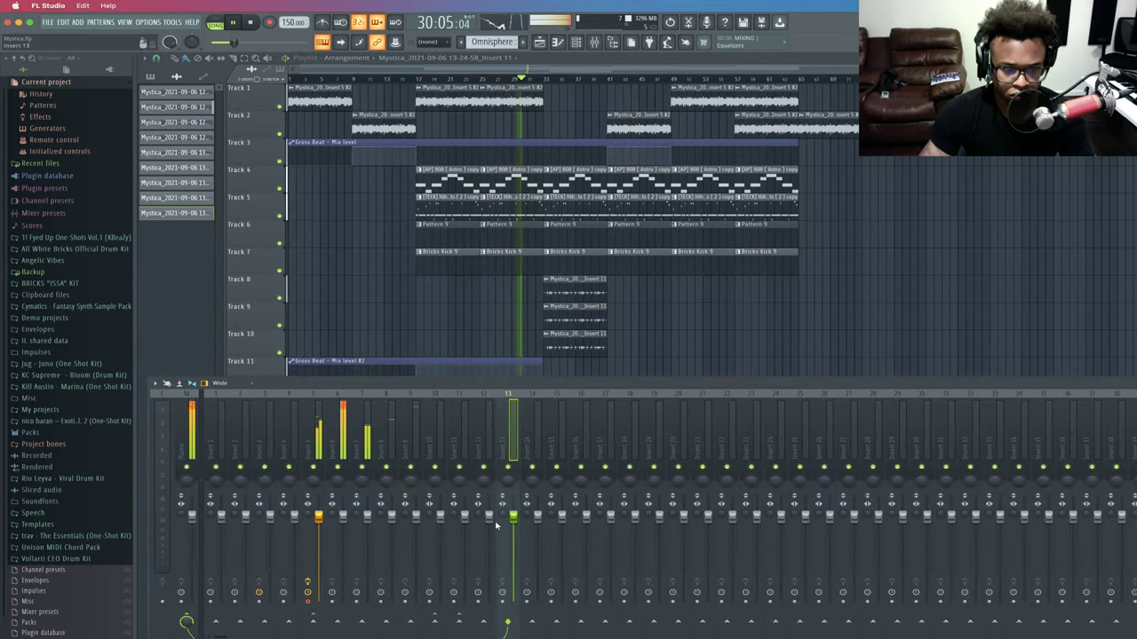
Add ValhallaVintageVerb to Insert 11 with the mix at 29.7% and the decay at 0.69 s.
{"action": "left_click", "coordinate": [464, 455]}
{"action": "left_click", "coordinate": [1135, 418]}
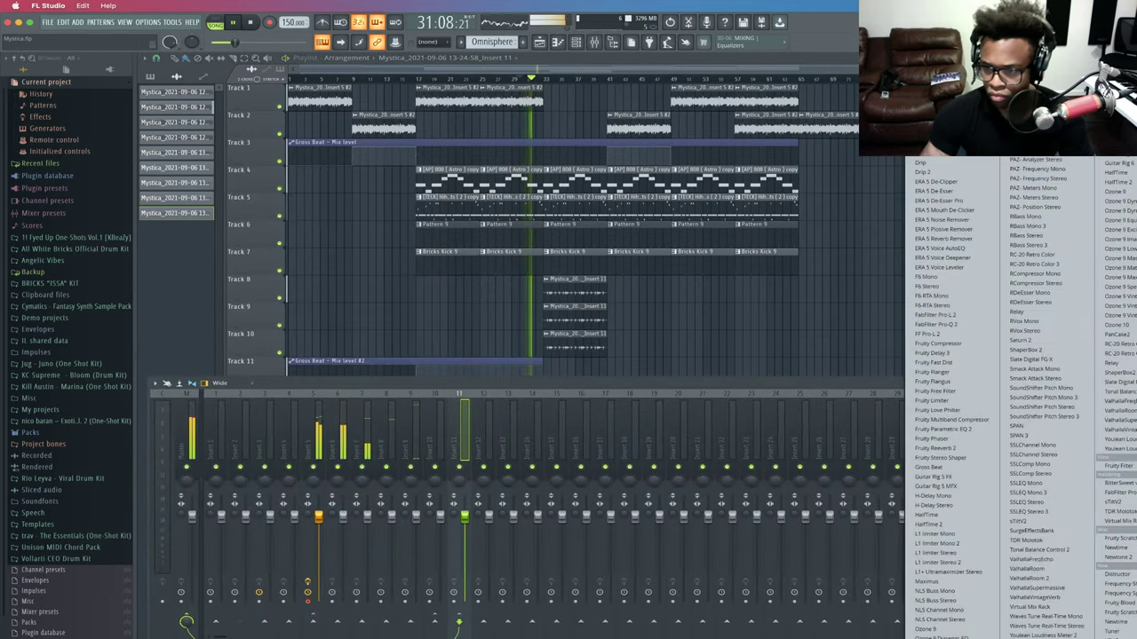
{"action": "left_click", "coordinate": [1123, 430]}
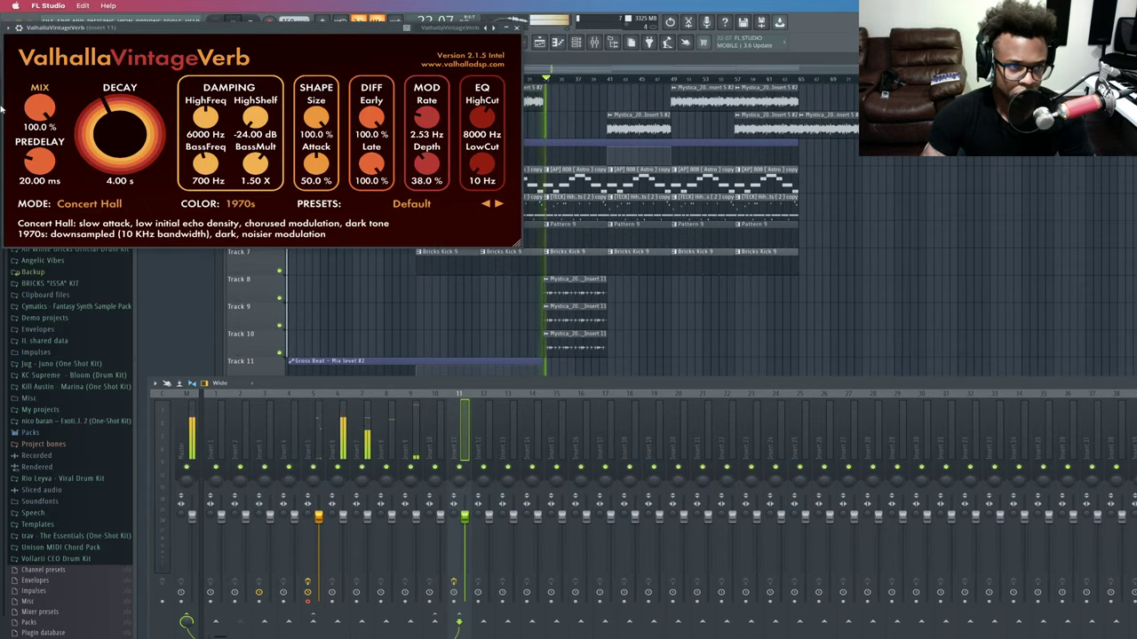
{"action": "left_click_drag", "start_coordinate": [39, 108], "coordinate": [59, 162]}
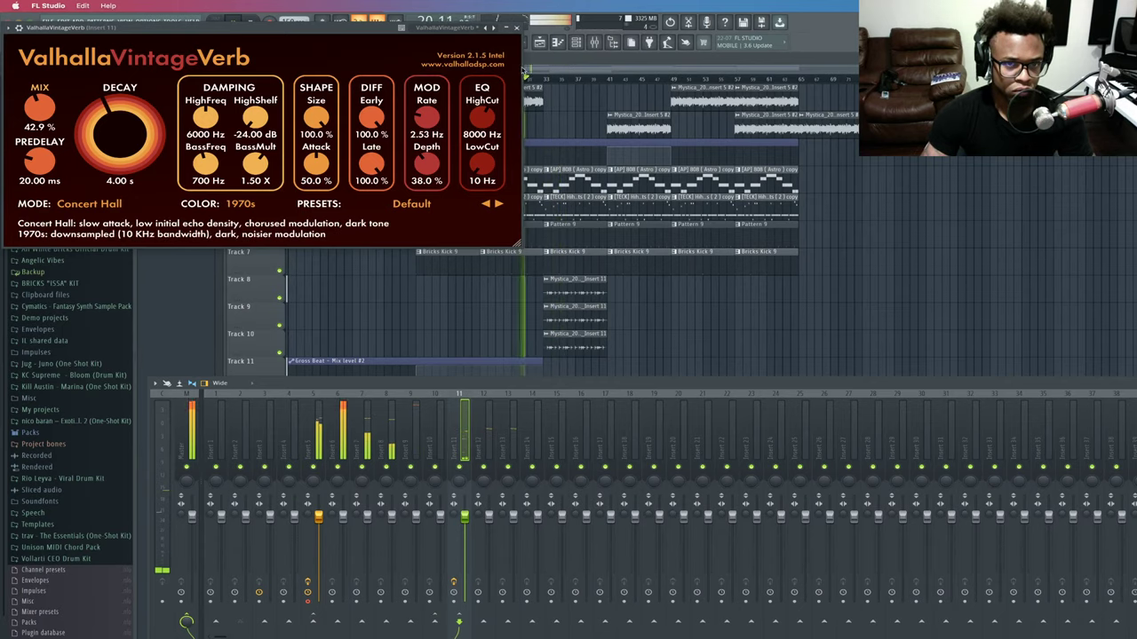
{"action": "left_click", "coordinate": [547, 82]}
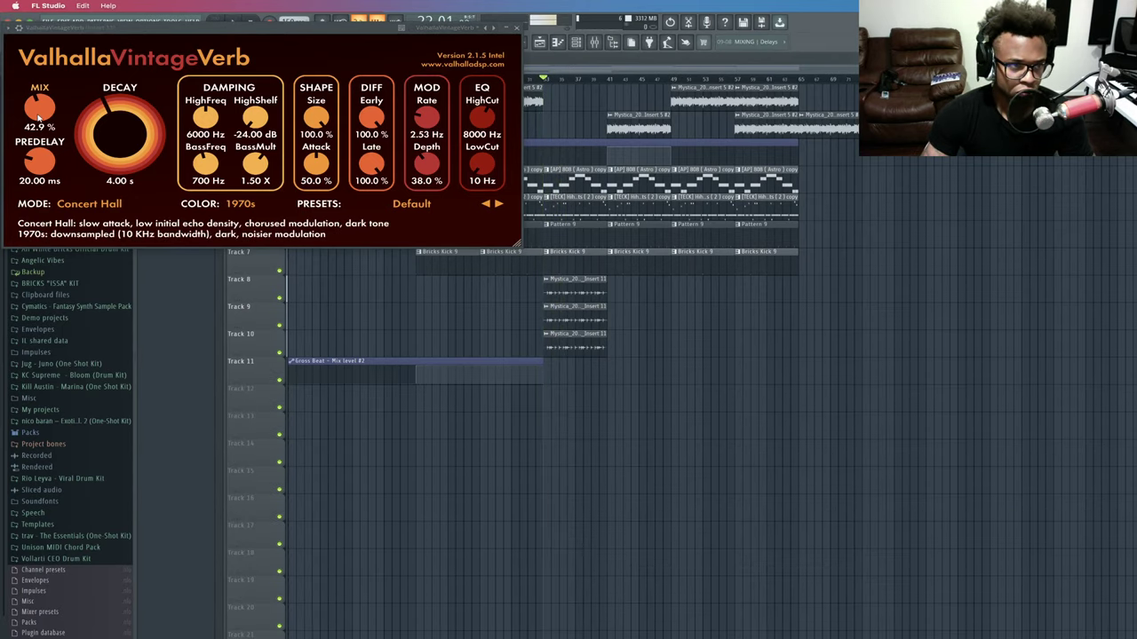
{"action": "left_click_drag", "start_coordinate": [41, 115], "coordinate": [49, 130]}
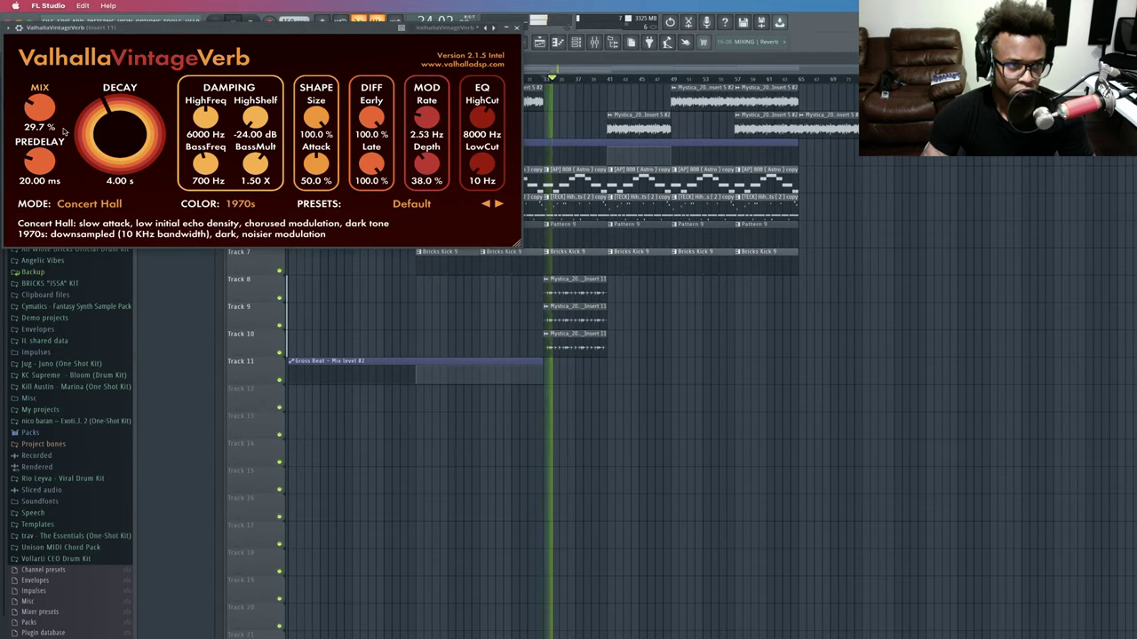
{"action": "left_click_drag", "start_coordinate": [121, 132], "coordinate": [123, 174]}
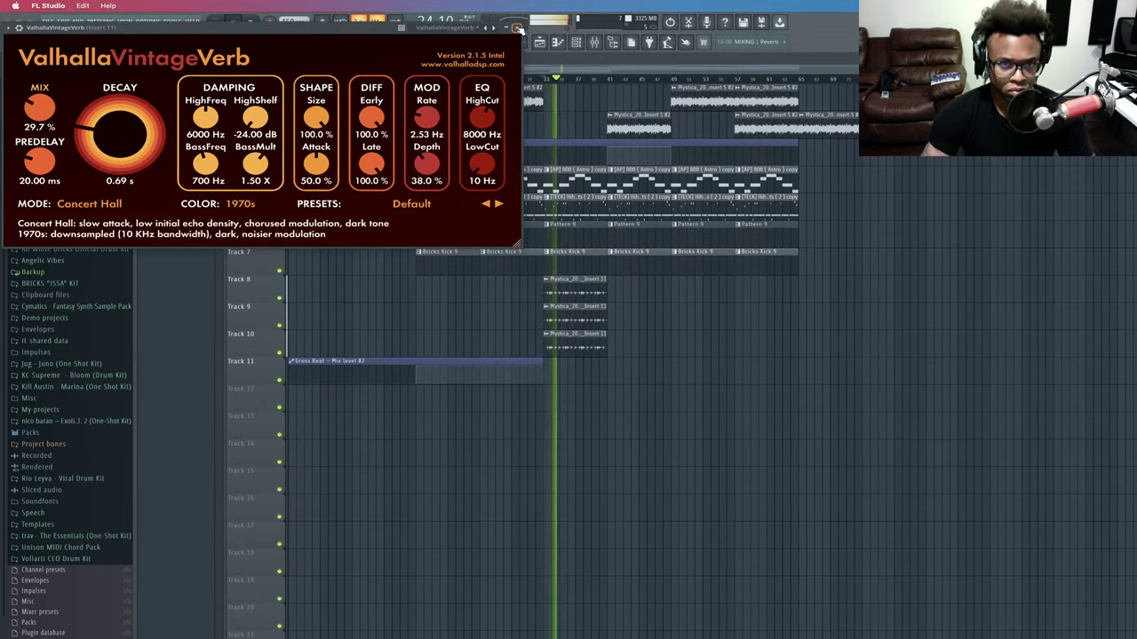
{"action": "left_click", "coordinate": [506, 28]}
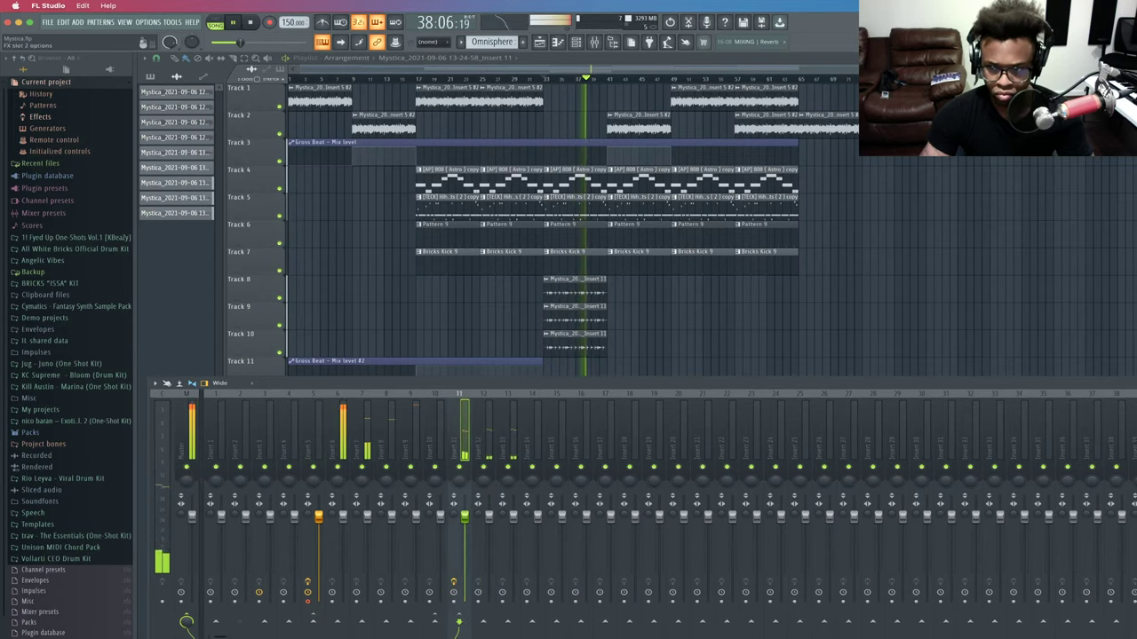
Add Gross Beat to Insert 11, select the Medieval time slot of the Flux bank, and audition the insert soloed.
{"action": "left_click", "coordinate": [1136, 418]}
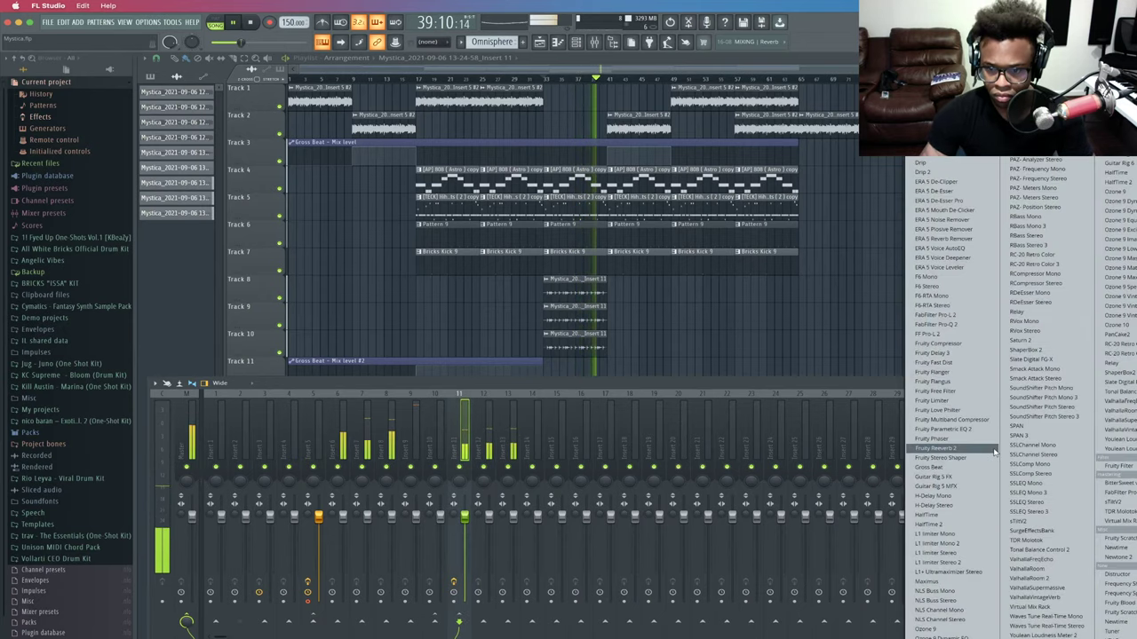
{"action": "left_click", "coordinate": [973, 467]}
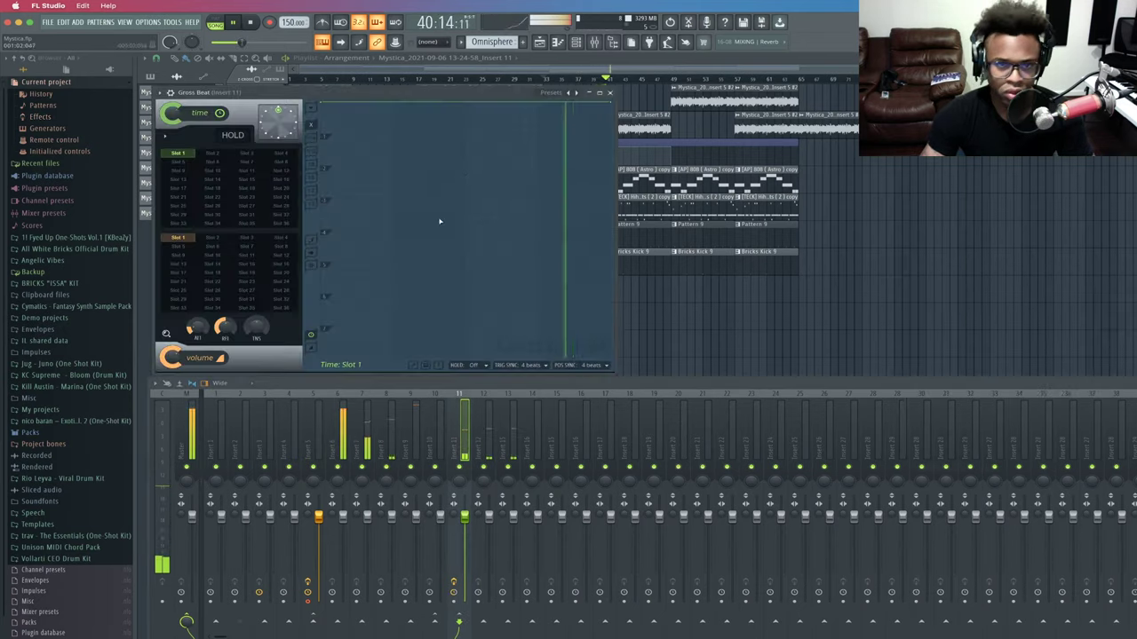
{"action": "left_click", "coordinate": [545, 79]}
{"action": "left_click", "coordinate": [577, 94]}
{"action": "left_click", "coordinate": [576, 94]}
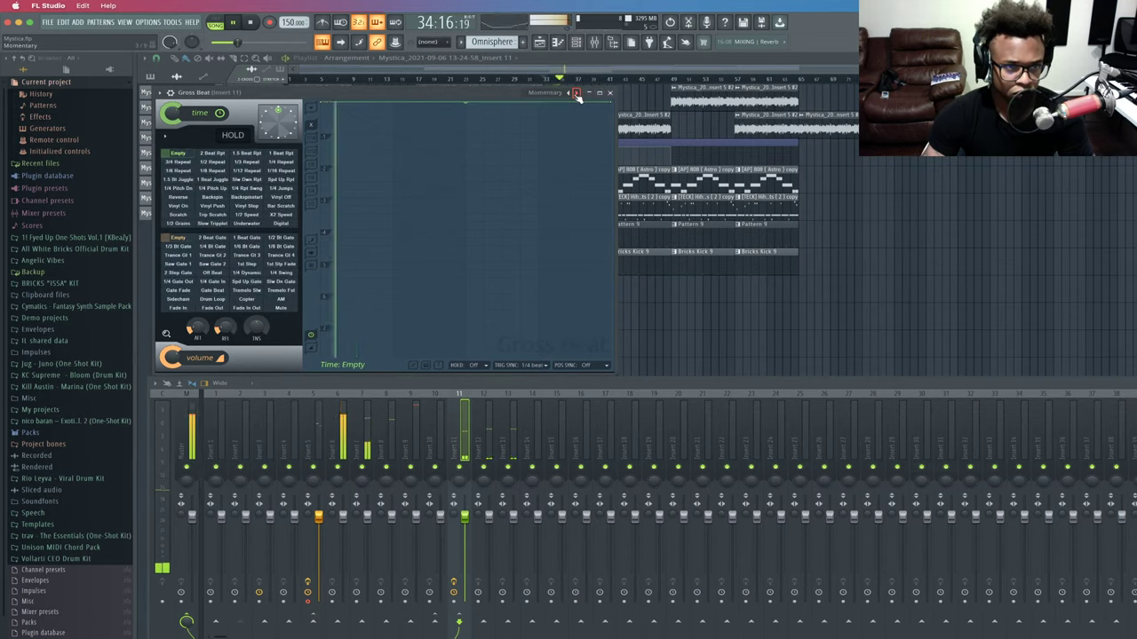
{"action": "left_click", "coordinate": [576, 93]}
{"action": "left_click", "coordinate": [214, 180]}
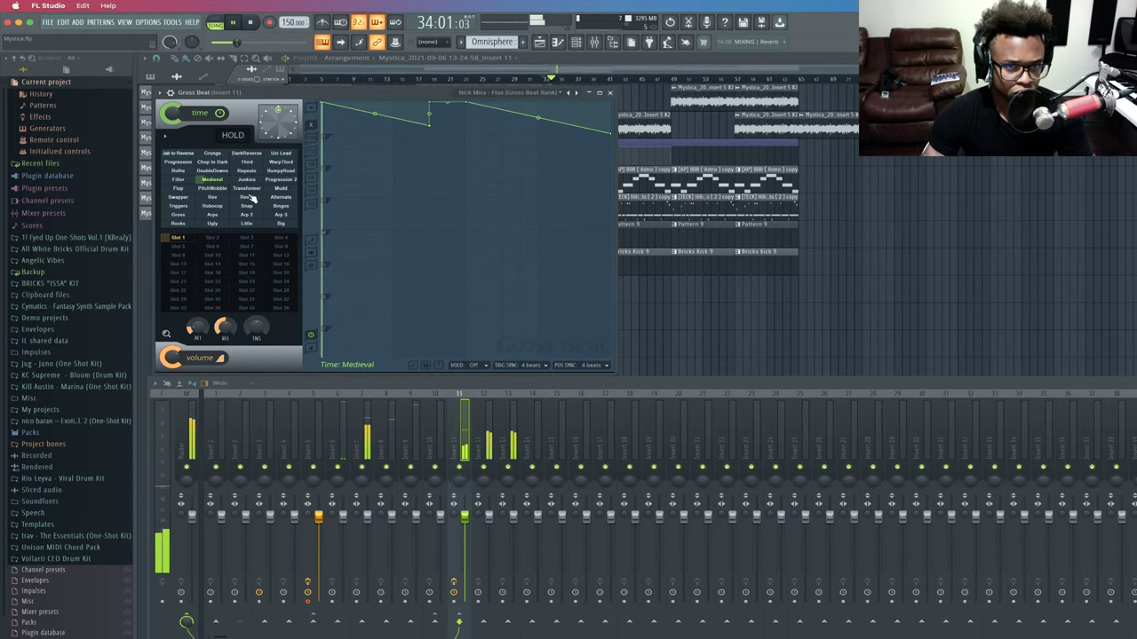
{"action": "right_click", "coordinate": [460, 467]}
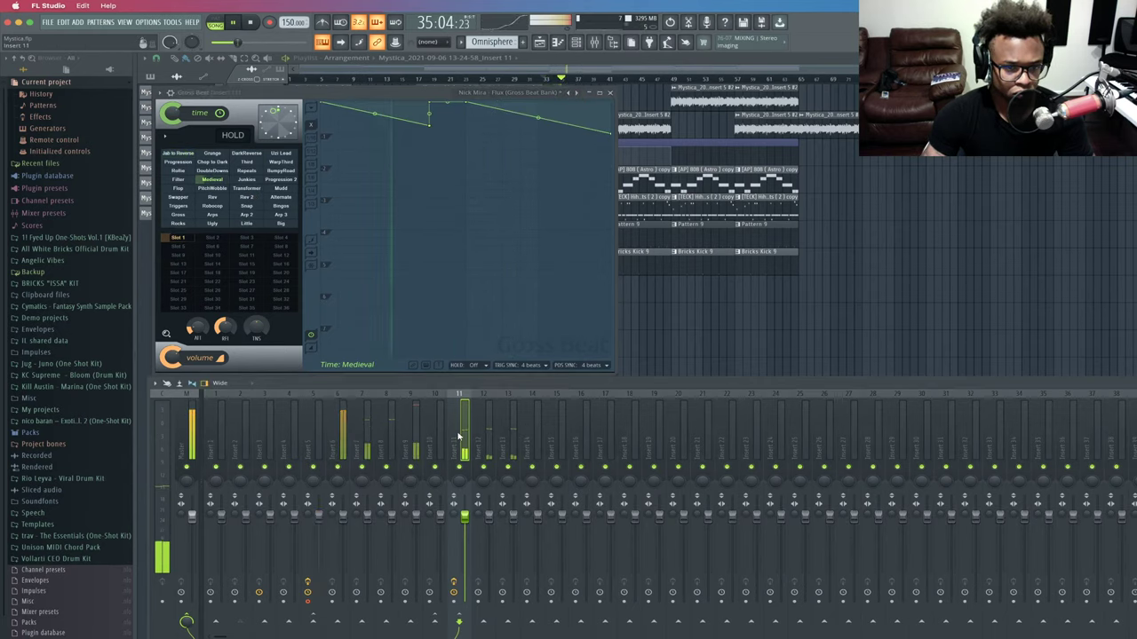
{"action": "right_click", "coordinate": [459, 467]}
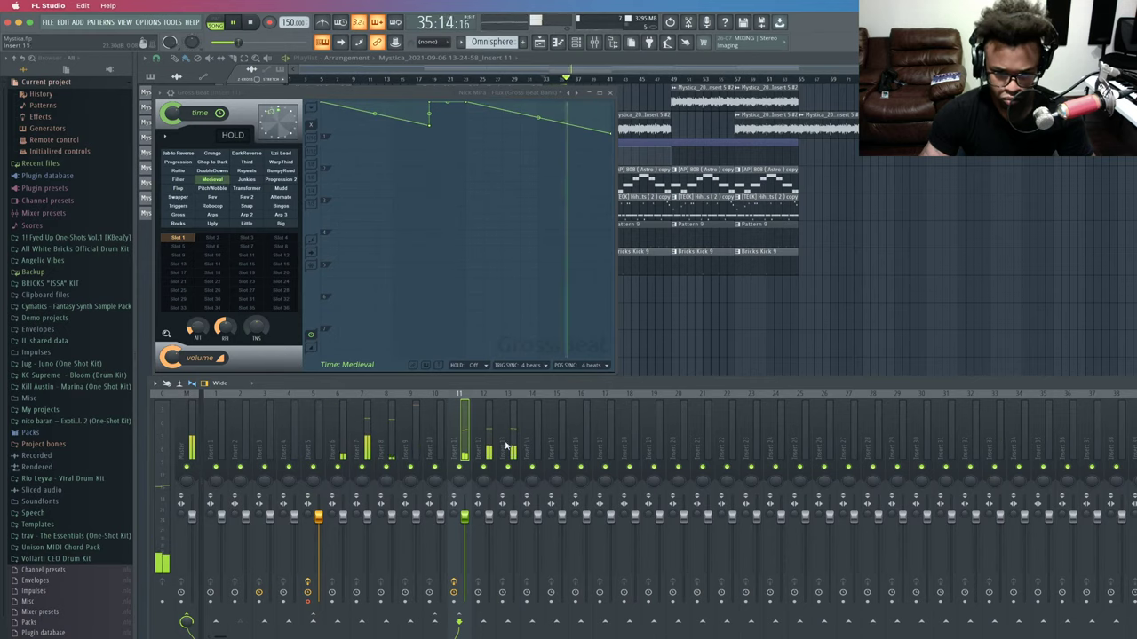
Copy Insert 11's mixer track state, with its reverb and Gross Beat effects, to Insert 12.
{"action": "key", "text": "space"}
{"action": "right_click", "coordinate": [468, 444]}
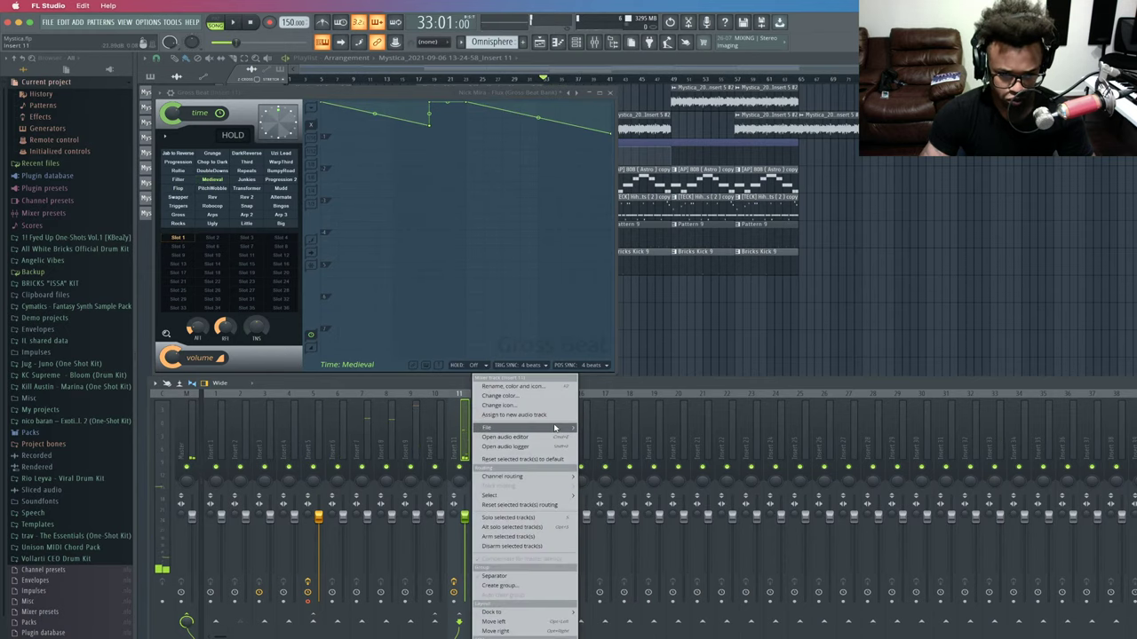
{"action": "mouse_move", "coordinate": [555, 429]}
{"action": "left_click", "coordinate": [622, 436]}
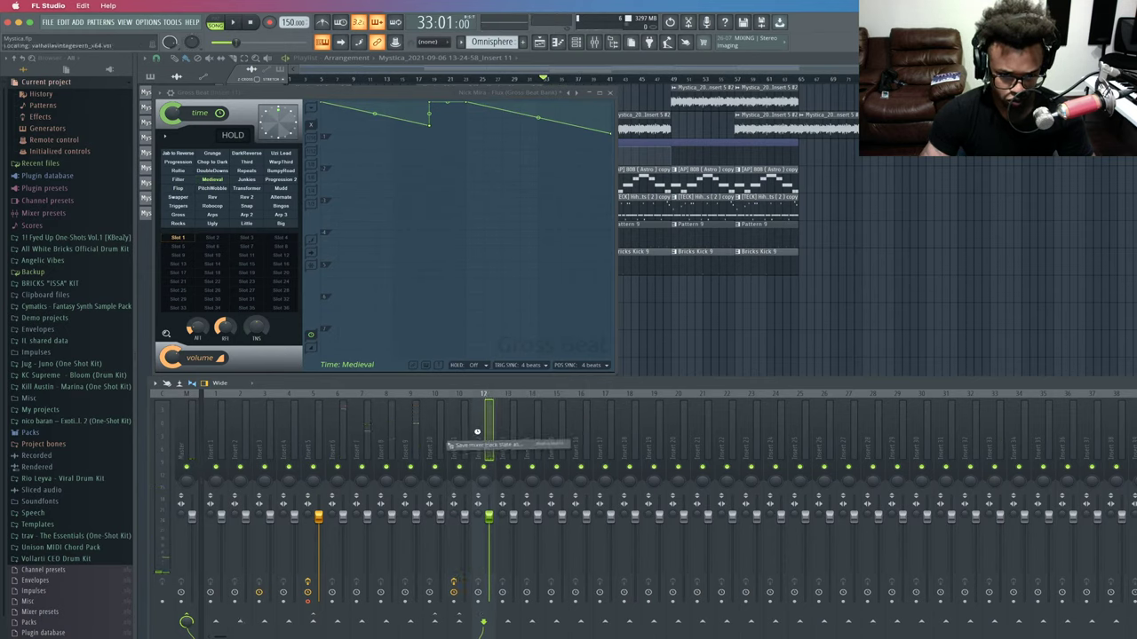
Compare Inserts 11 and 12 during playback and delete a plugin from Insert 12's effect slots.
{"action": "left_click", "coordinate": [464, 444]}
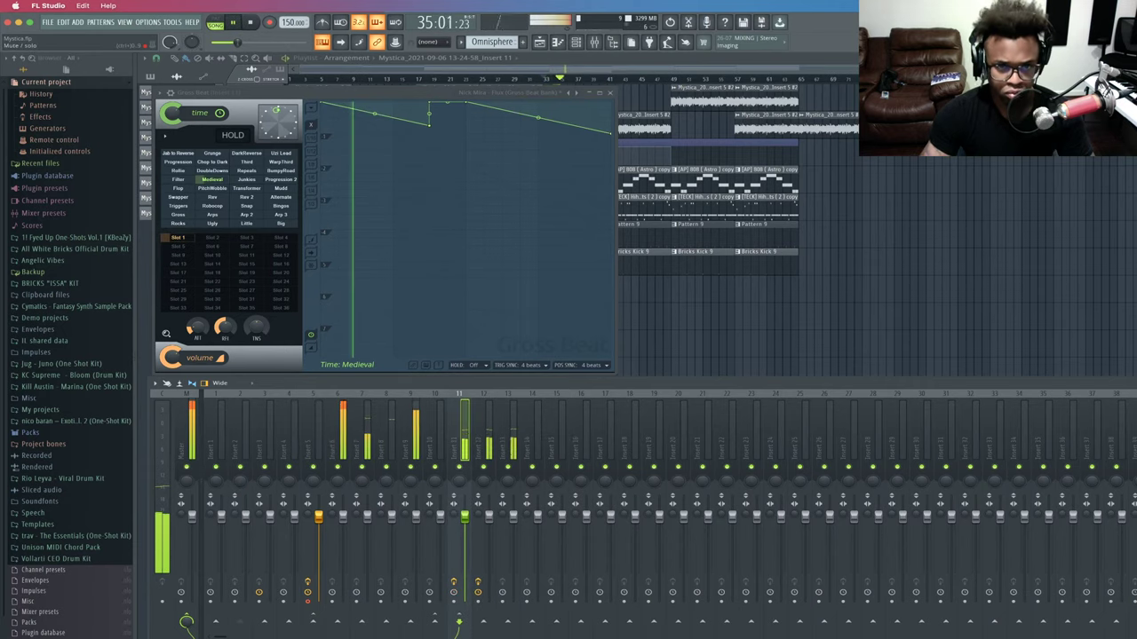
{"action": "left_click", "coordinate": [489, 446]}
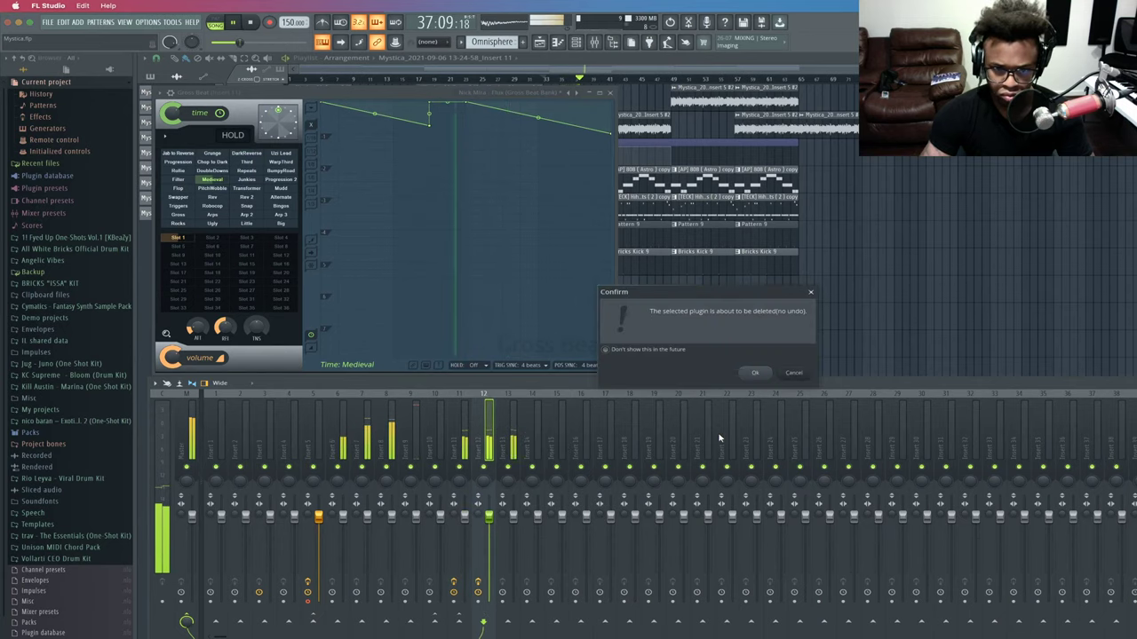
{"action": "left_click", "coordinate": [755, 373]}
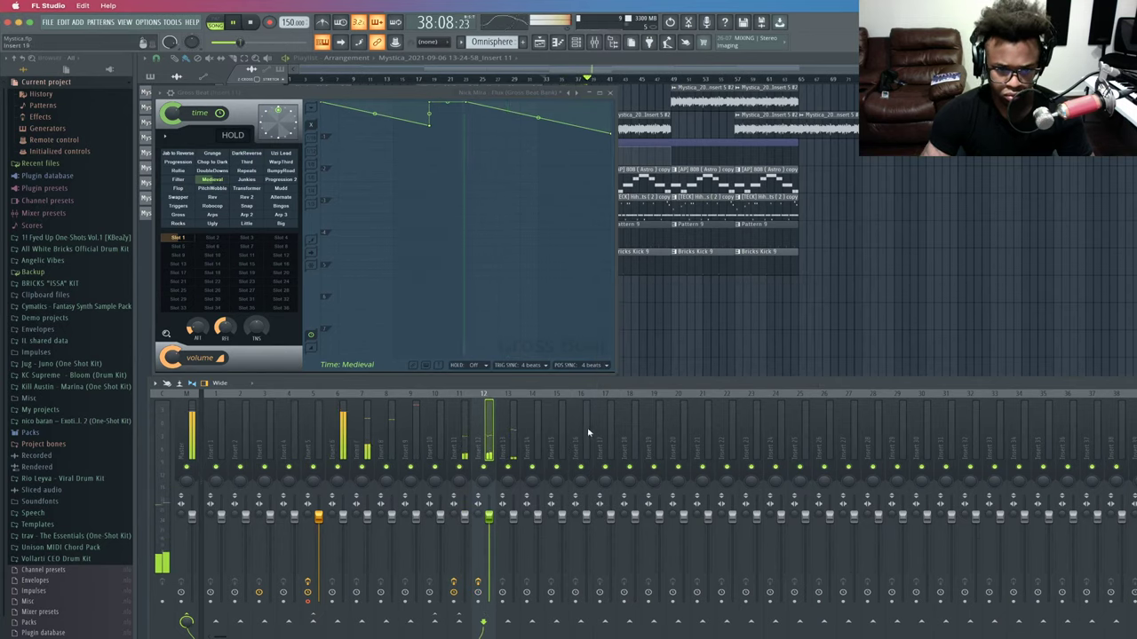
Compare Inserts 11 and 12 during playback and add Gross Beat to an effect slot of Insert 12.
{"action": "left_click", "coordinate": [467, 438]}
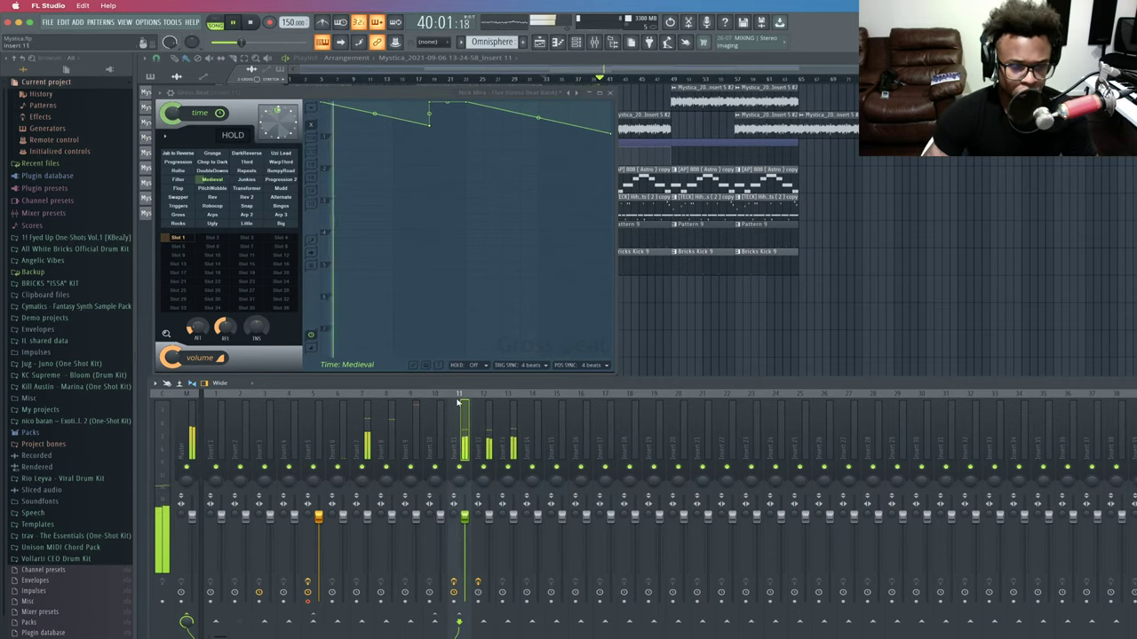
{"action": "left_click", "coordinate": [488, 441]}
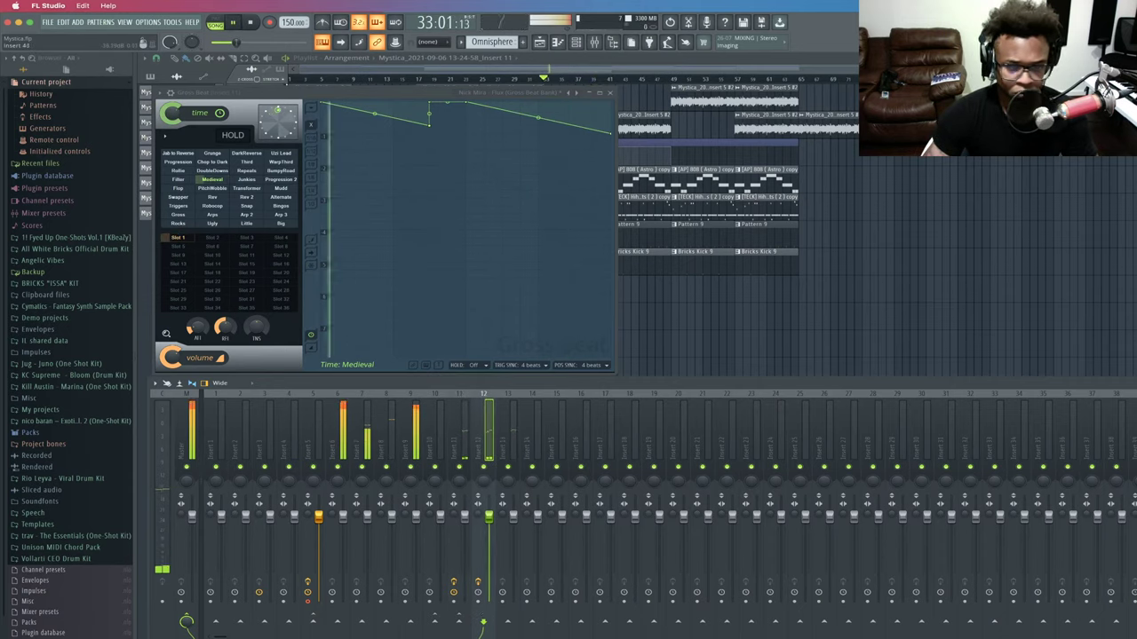
{"action": "left_click", "coordinate": [1077, 432]}
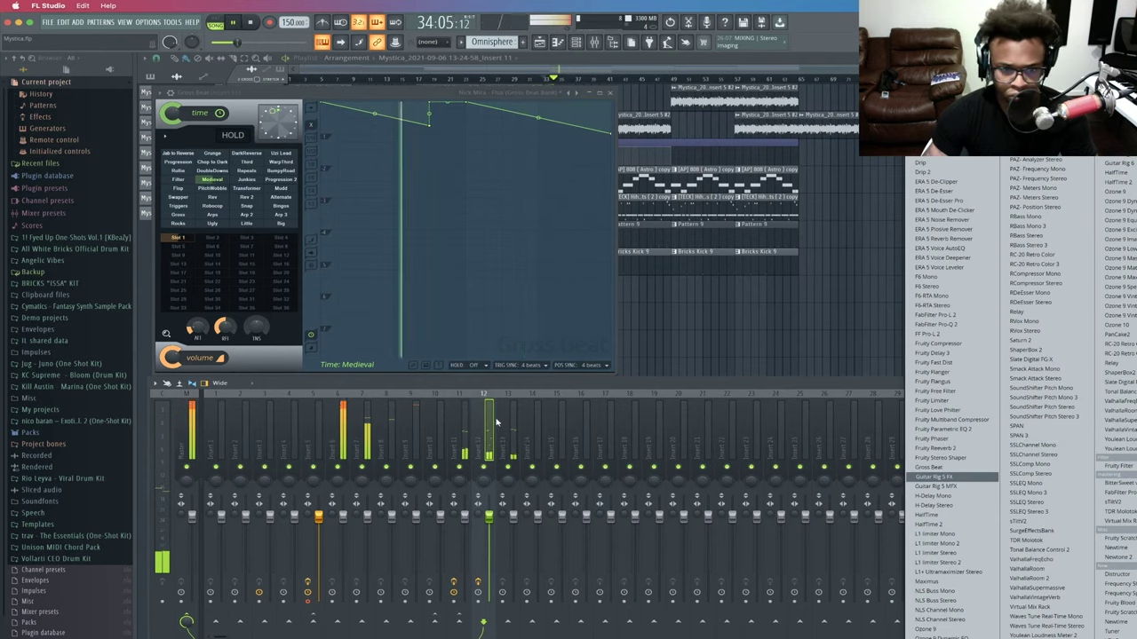
{"action": "left_click", "coordinate": [944, 468]}
Load the Flux (Gross Beat Bank) preset in Insert 12's Gross Beat.
{"action": "key", "text": "space"}
{"action": "left_click", "coordinate": [555, 93]}
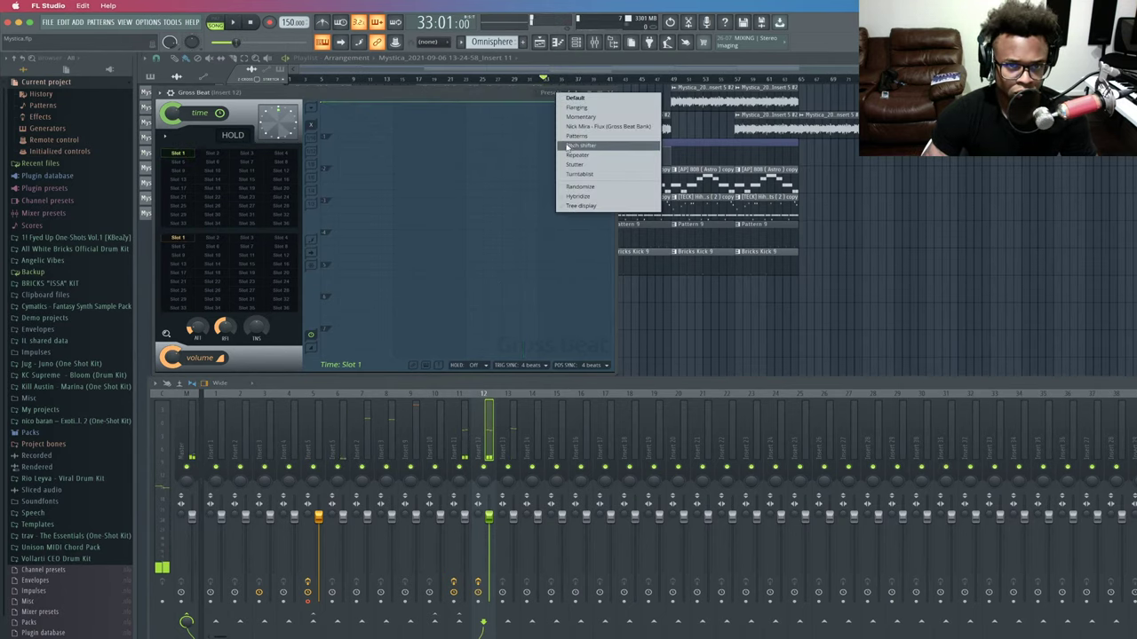
{"action": "left_click", "coordinate": [527, 99]}
{"action": "key", "text": "space"}
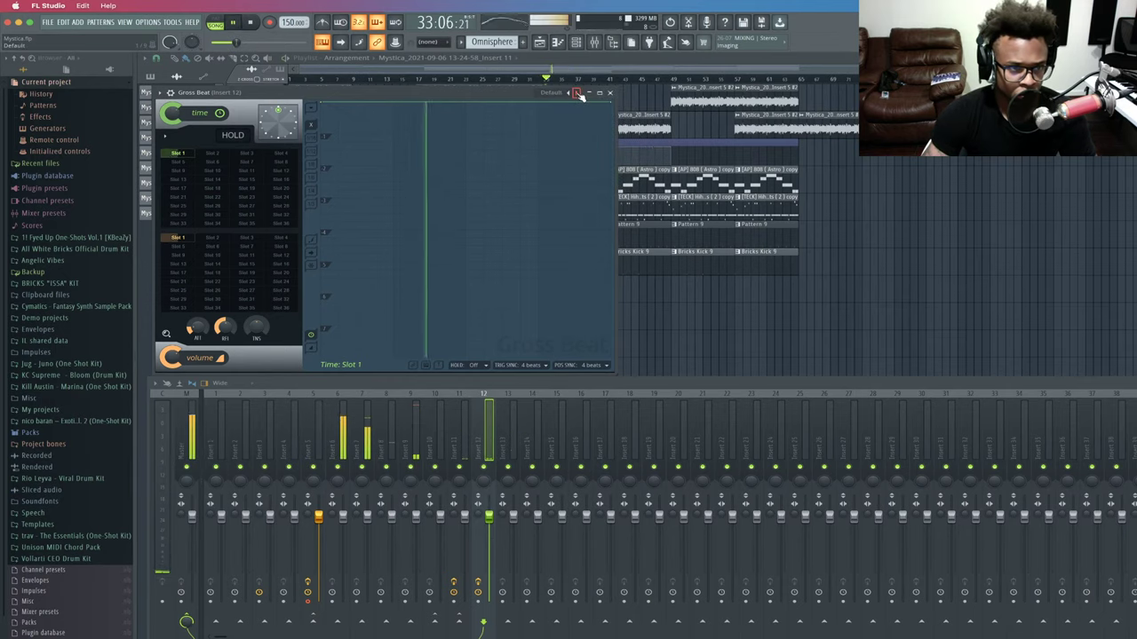
{"action": "left_click", "coordinate": [576, 94]}
{"action": "left_click", "coordinate": [577, 94]}
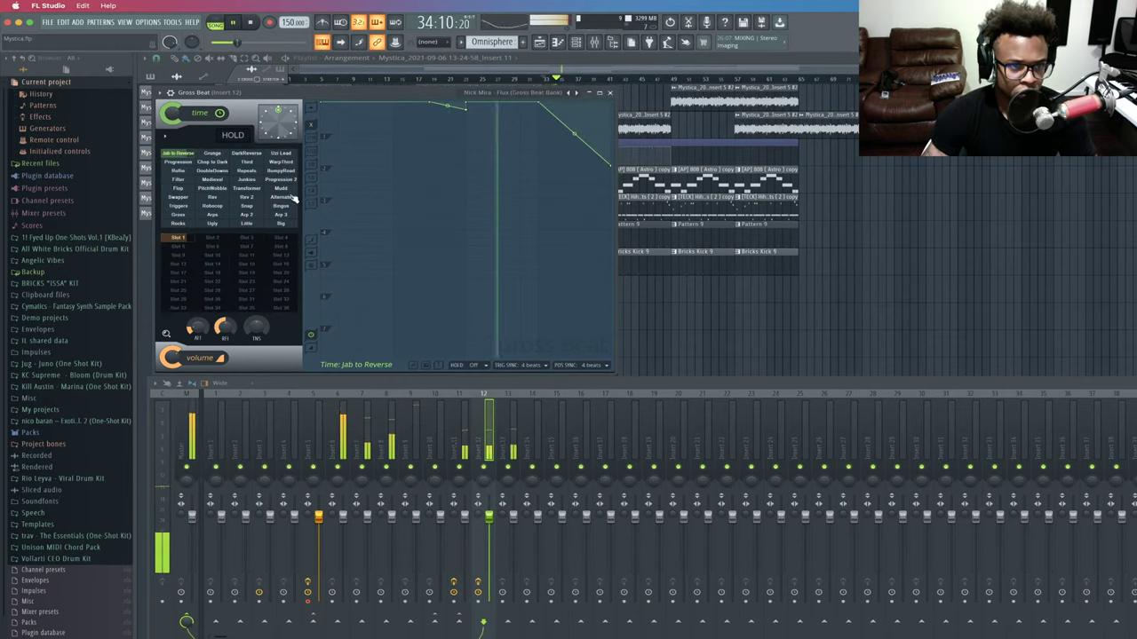
Audition the Arp 2 time slot on Insert 12's Gross Beat, check Insert 13 soloed, and switch Insert 12 to the Bingos slot.
{"action": "key", "text": "space"}
{"action": "key", "text": "space"}
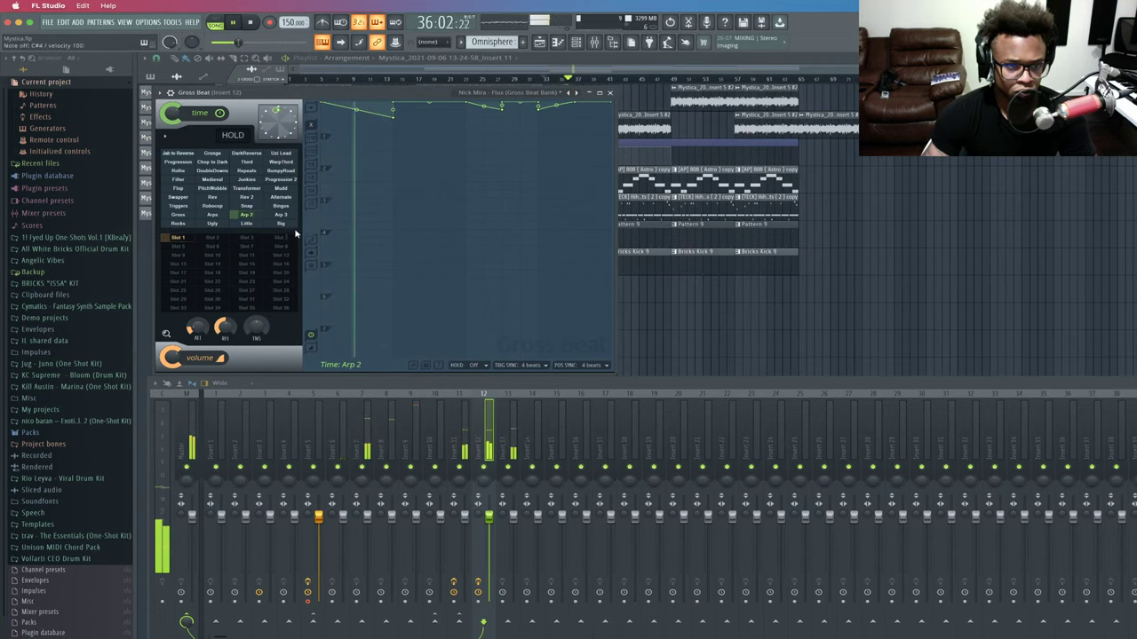
{"action": "left_click", "coordinate": [509, 441]}
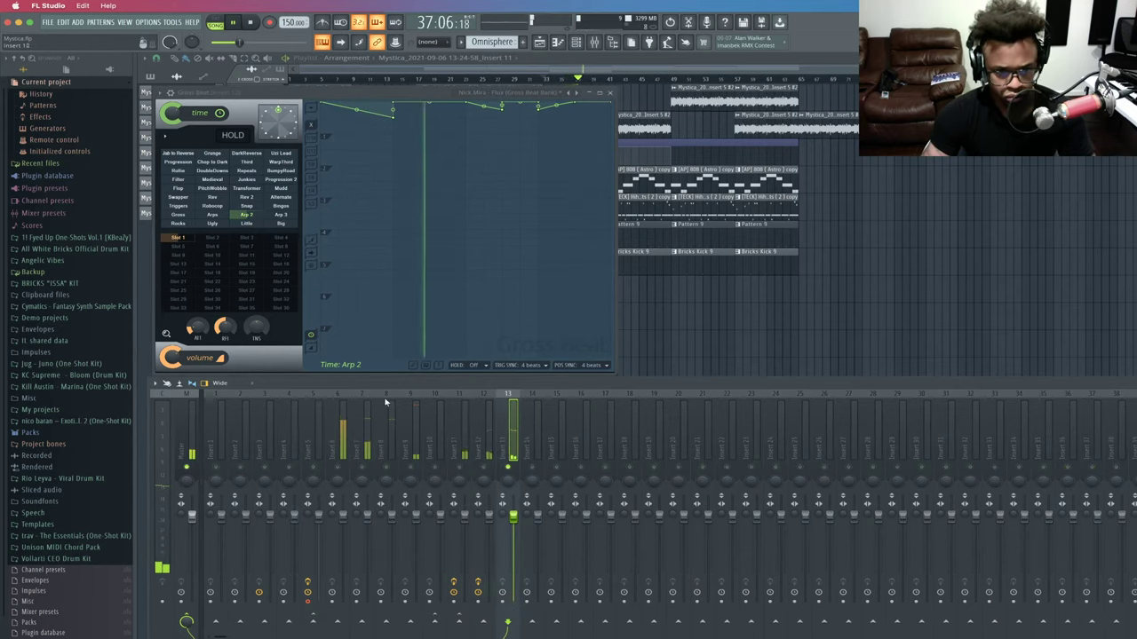
{"action": "left_click", "coordinate": [281, 206]}
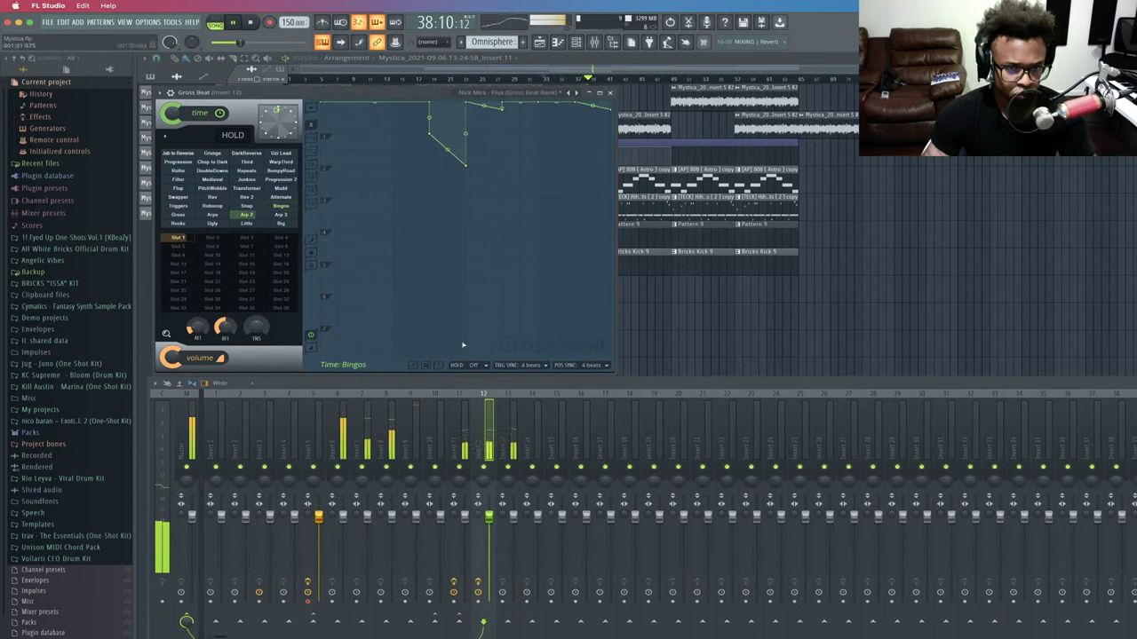
Review Insert 11's Gross Beat, close it, and audition the layered section while checking the playlist and mixer.
{"action": "key", "text": "space"}
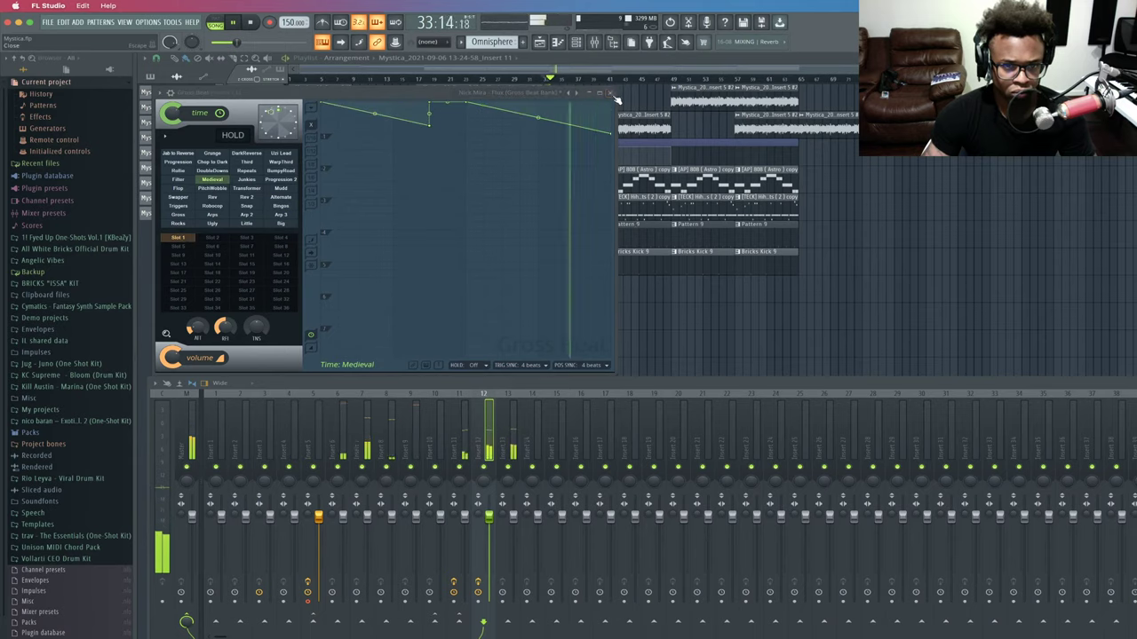
{"action": "left_click", "coordinate": [620, 113]}
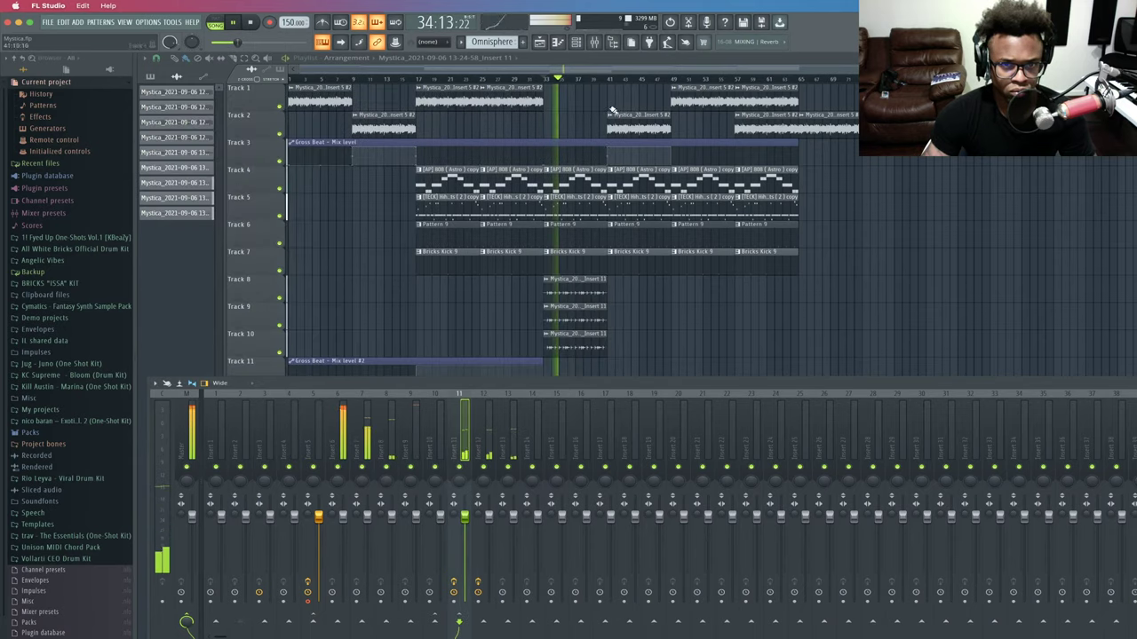
{"action": "double_click", "coordinate": [587, 316]}
{"action": "left_click", "coordinate": [522, 146]}
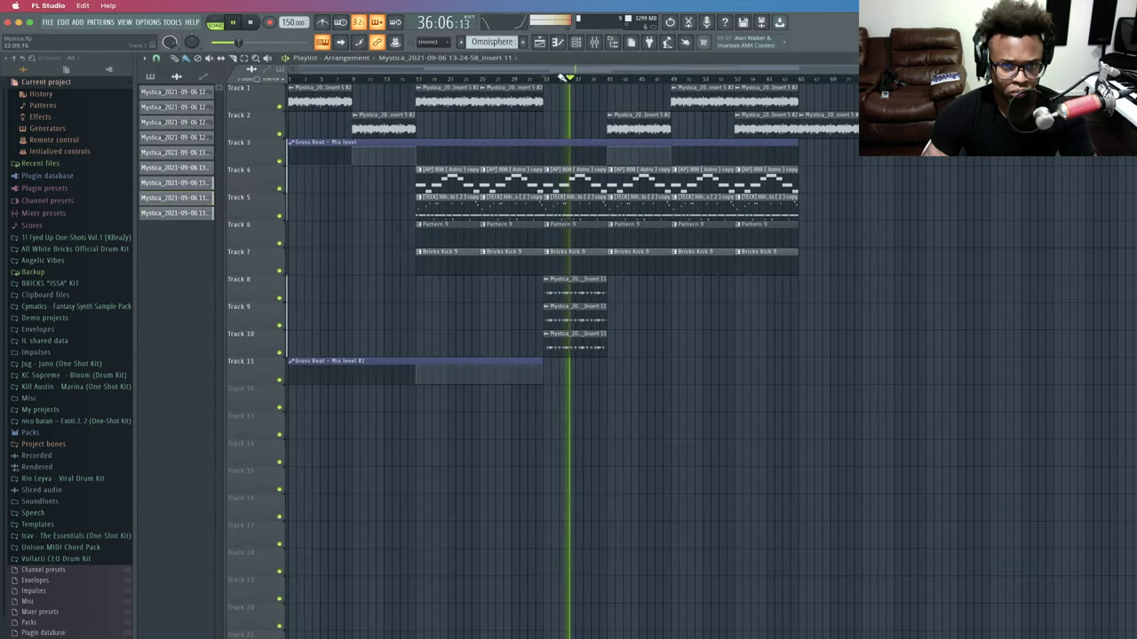
{"action": "left_click", "coordinate": [596, 43]}
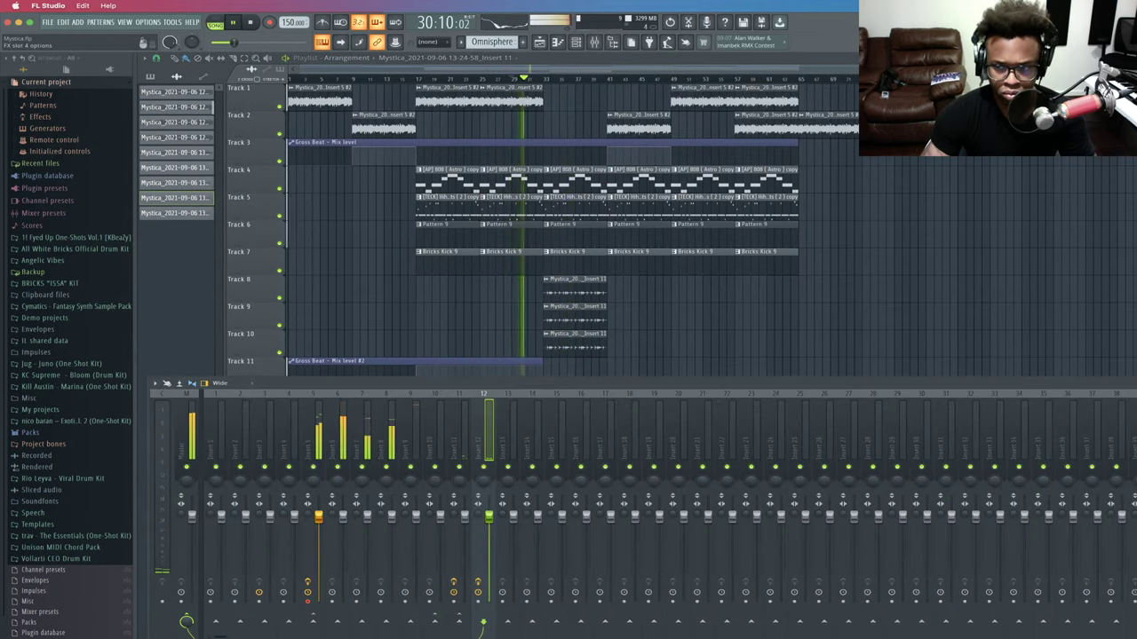
{"action": "key", "text": "space"}
{"action": "left_click", "coordinate": [584, 322]}
{"action": "key", "text": "space"}
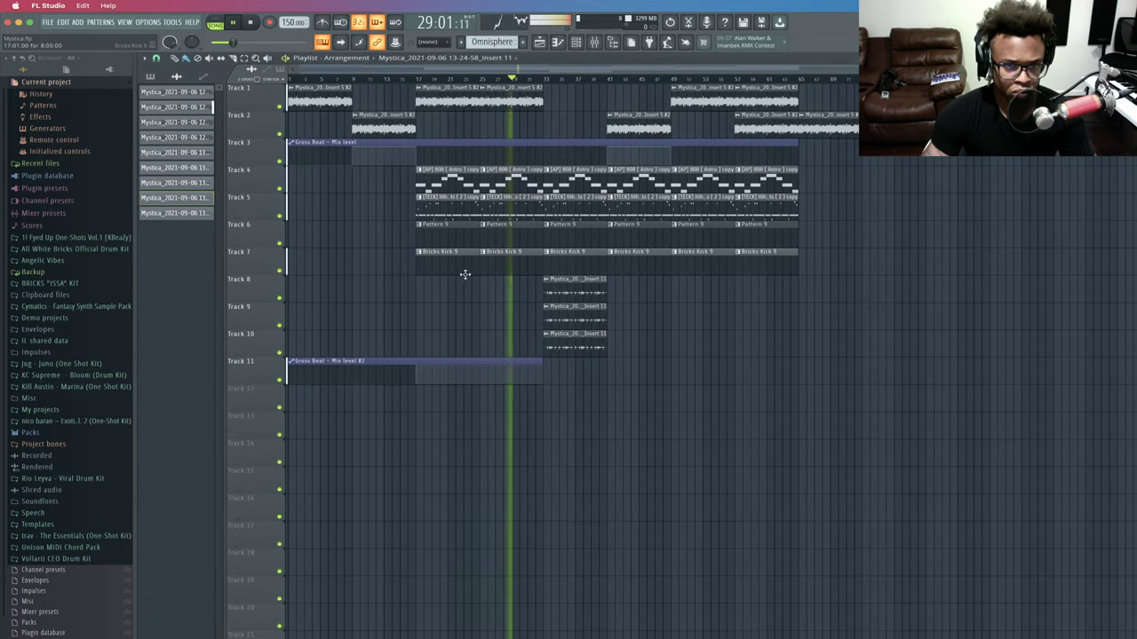
Place the Insert 5 #3 audio clip at bar 33 on Track 11.
{"action": "left_click", "coordinate": [150, 76]}
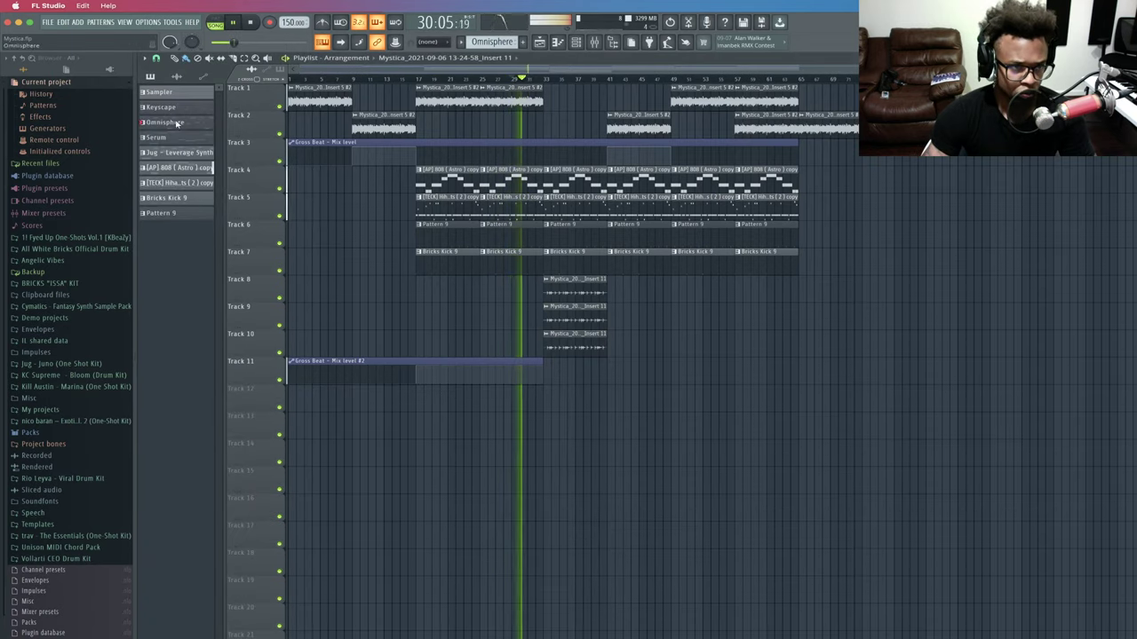
{"action": "left_click", "coordinate": [176, 78]}
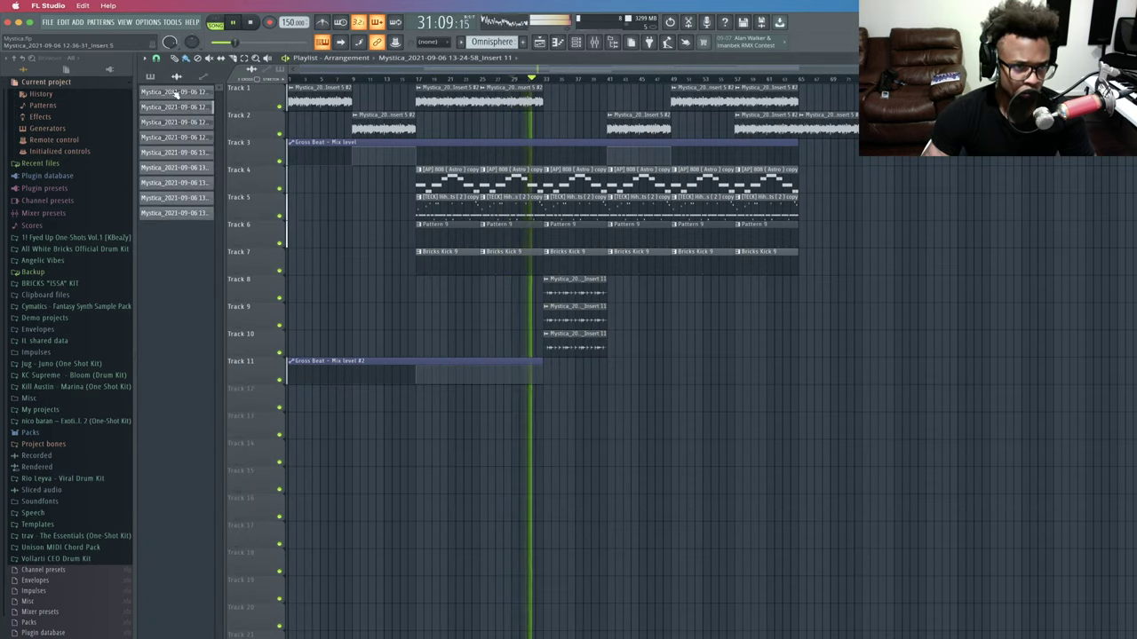
{"action": "left_click_drag", "start_coordinate": [178, 139], "coordinate": [548, 400]}
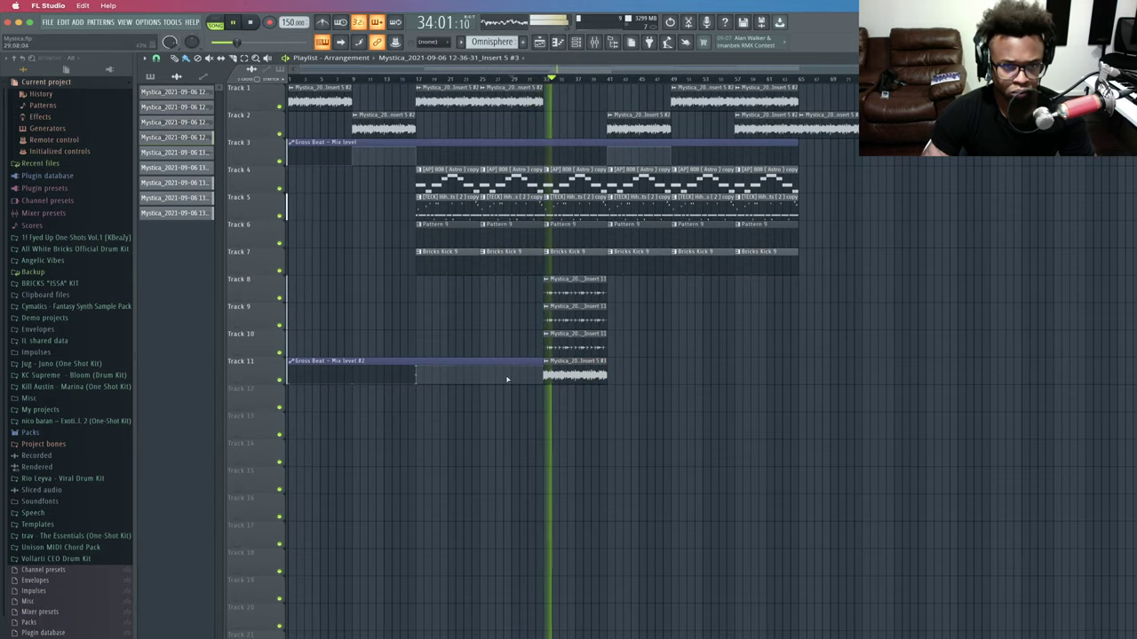
Move the Gross Beat - Mix level #2 automation clip to Track 12 and remove the Insert 5 #3 clip from Track 11.
{"action": "left_click_drag", "start_coordinate": [495, 367], "coordinate": [496, 395]}
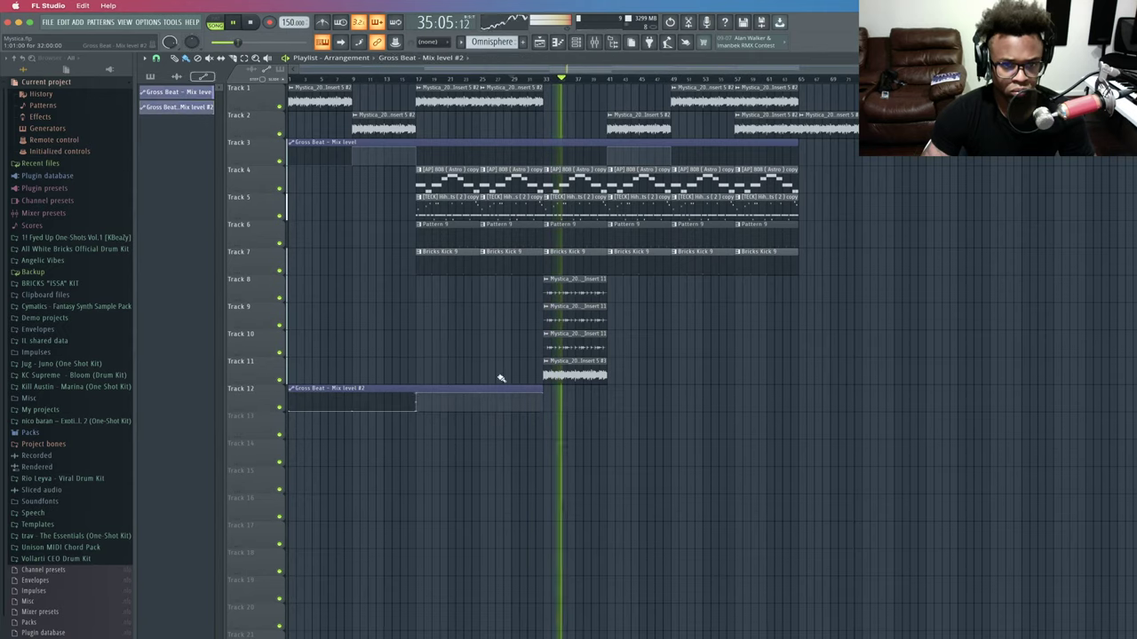
{"action": "left_click", "coordinate": [576, 370]}
{"action": "key", "text": "space"}
{"action": "key", "text": "space"}
{"action": "key", "text": "space"}
Place the Insert 10 audio clip at bar 33 on Track 11 and play the arrangement from there.
{"action": "left_click", "coordinate": [176, 77]}
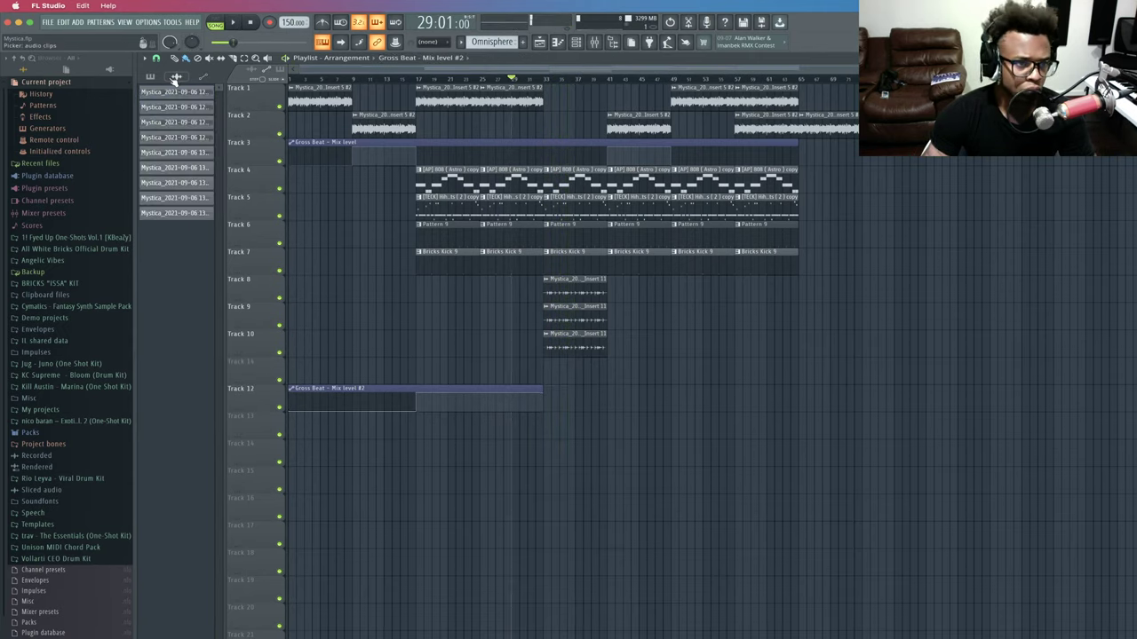
{"action": "left_click_drag", "start_coordinate": [181, 153], "coordinate": [543, 379]}
{"action": "key", "text": "space"}
{"action": "left_click", "coordinate": [545, 79]}
{"action": "left_click", "coordinate": [673, 293], "text": "super"}
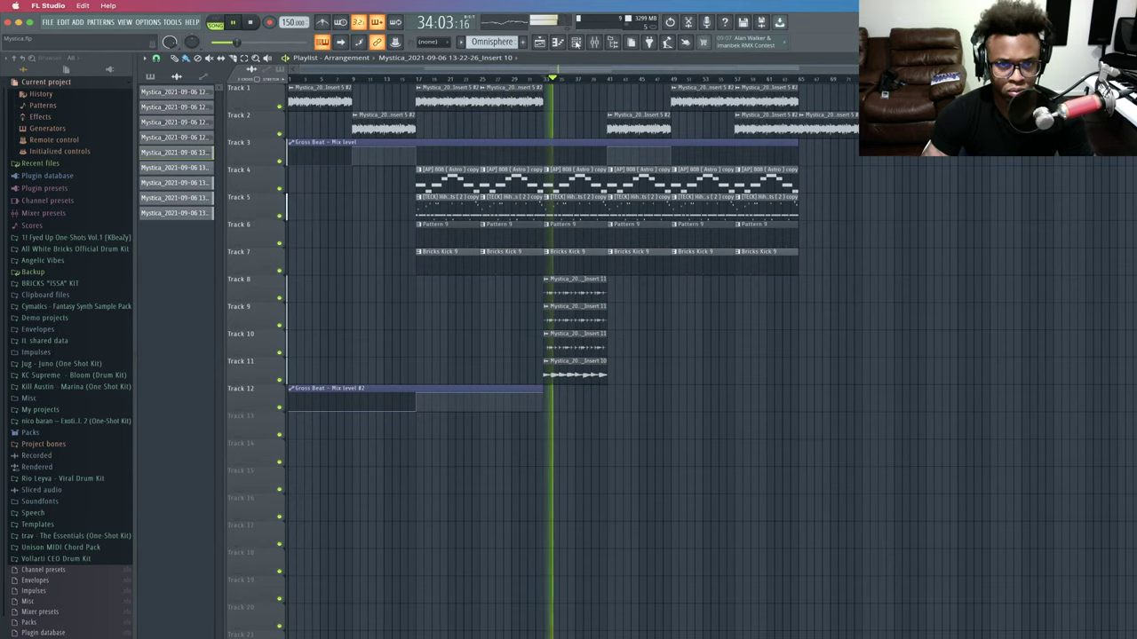
Check the audio clips' mixer routing in the channel rack and replay the layered section from bar 31.
{"action": "left_click", "coordinate": [579, 45]}
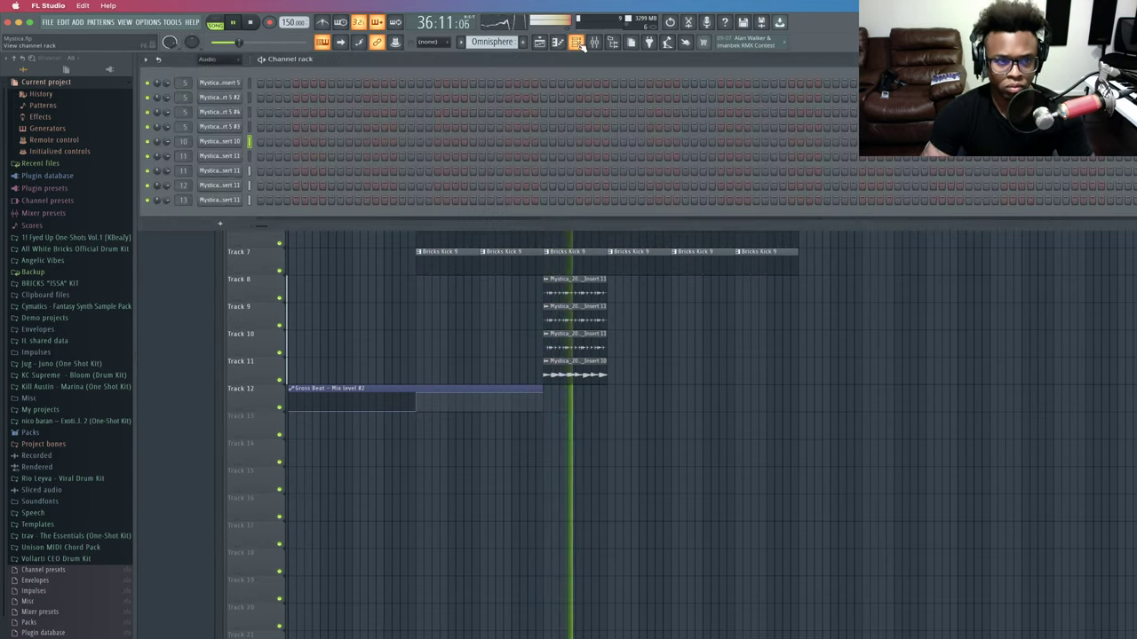
{"action": "left_click", "coordinate": [579, 44]}
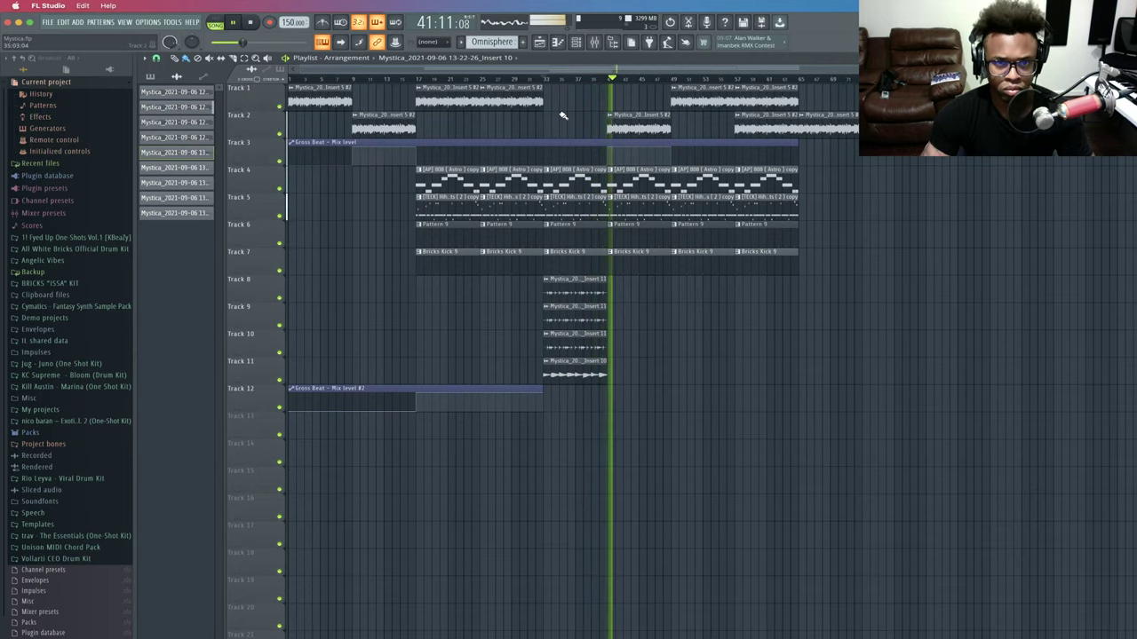
{"action": "left_click", "coordinate": [529, 79]}
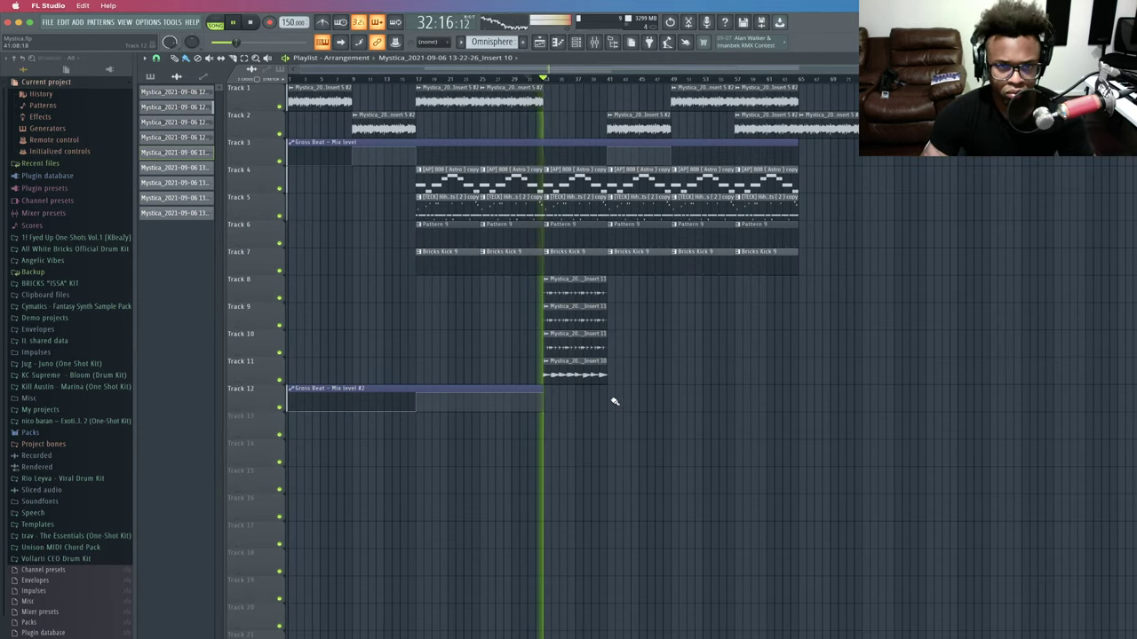
Stop playback and move the four layered clips on Tracks 8 to 11 from bar 33 to bar 41.
{"action": "key", "text": "space"}
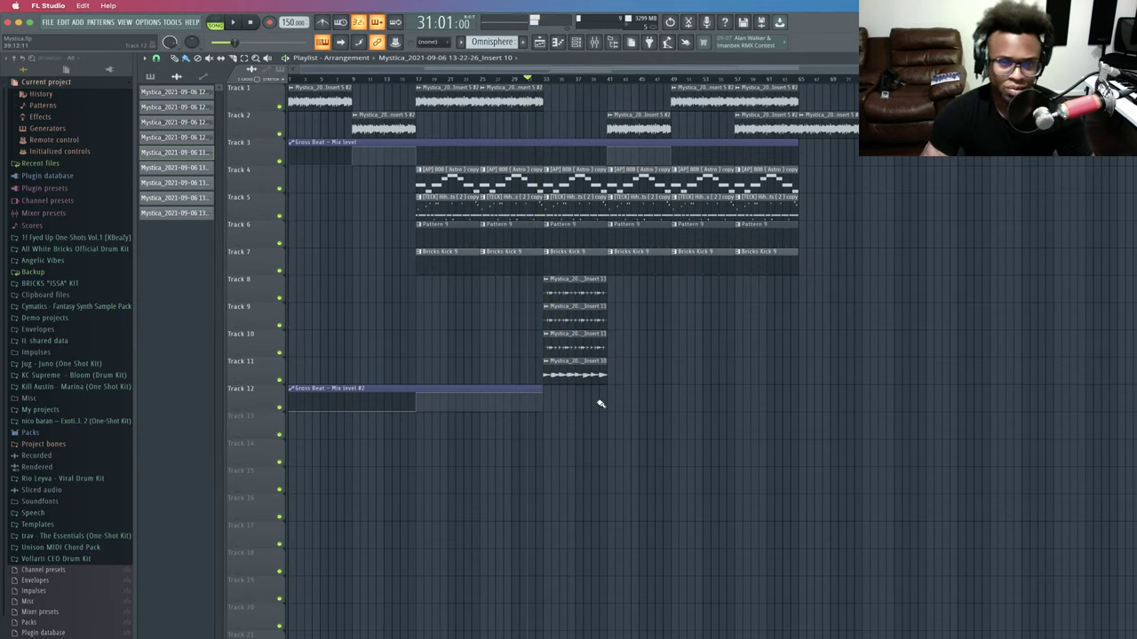
{"action": "left_click_drag", "start_coordinate": [607, 409], "coordinate": [619, 297]}
{"action": "left_click", "coordinate": [681, 290]}
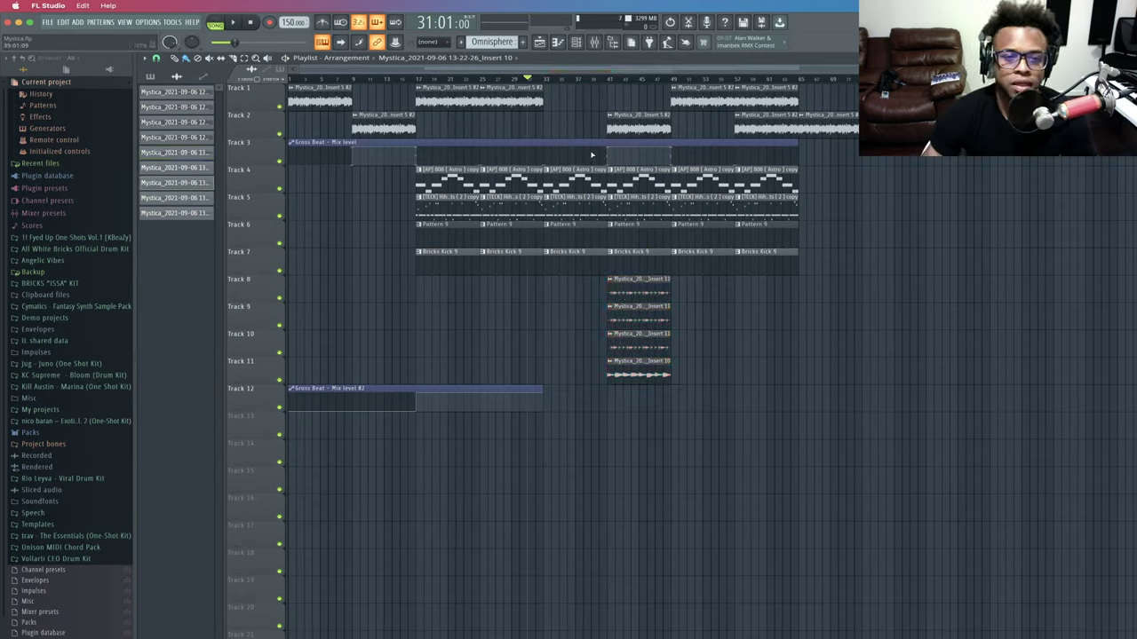
In Track 3's Gross Beat mix automation, delete the upper bar 41 point and set the bar 33 point to 100%, copied from bar 17.
{"action": "left_click", "coordinate": [617, 161]}
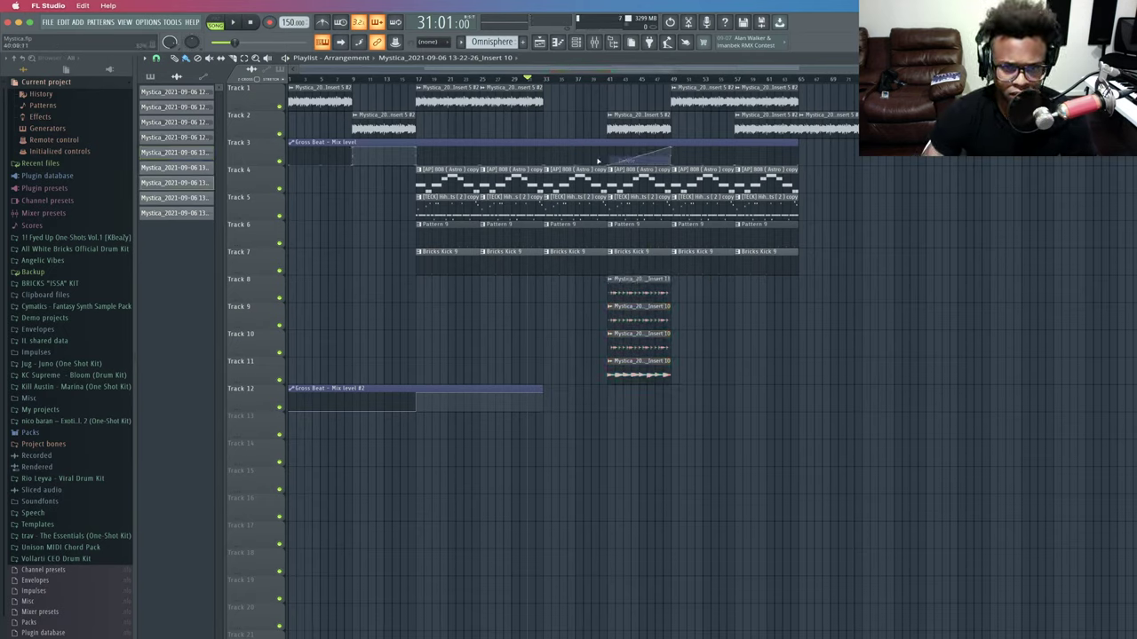
{"action": "right_click", "coordinate": [546, 153]}
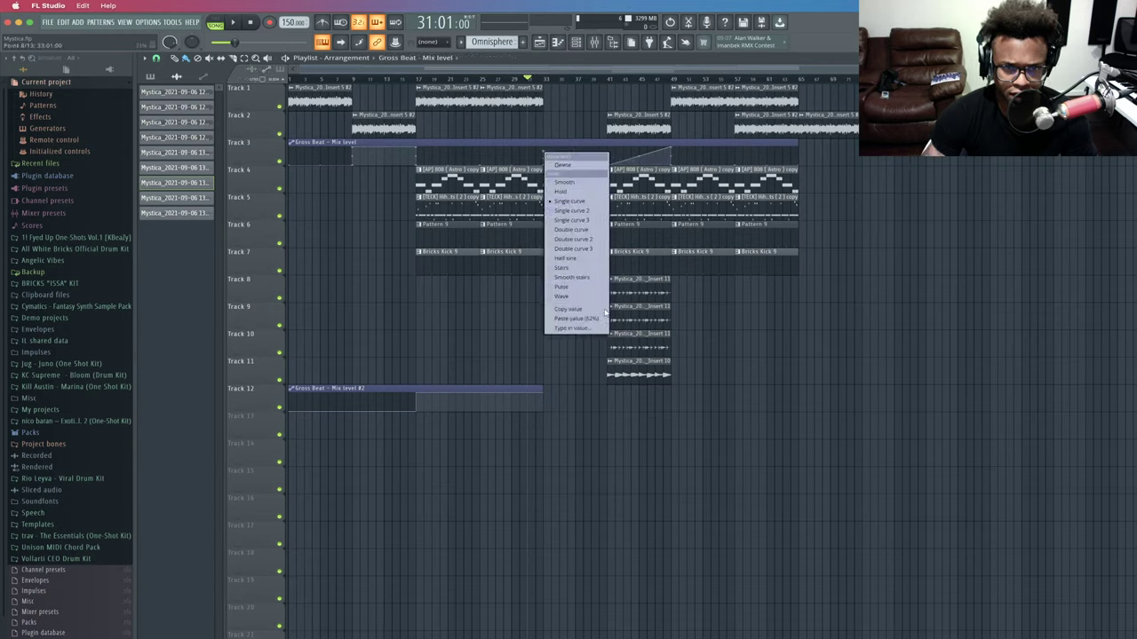
{"action": "left_click", "coordinate": [601, 320]}
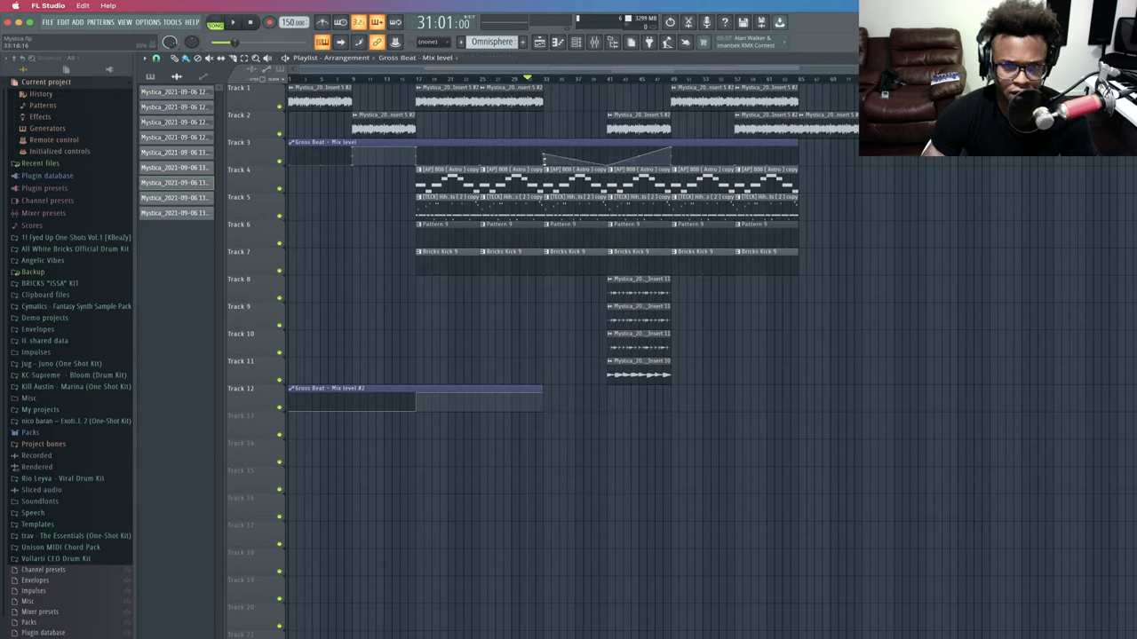
{"action": "right_click", "coordinate": [415, 150]}
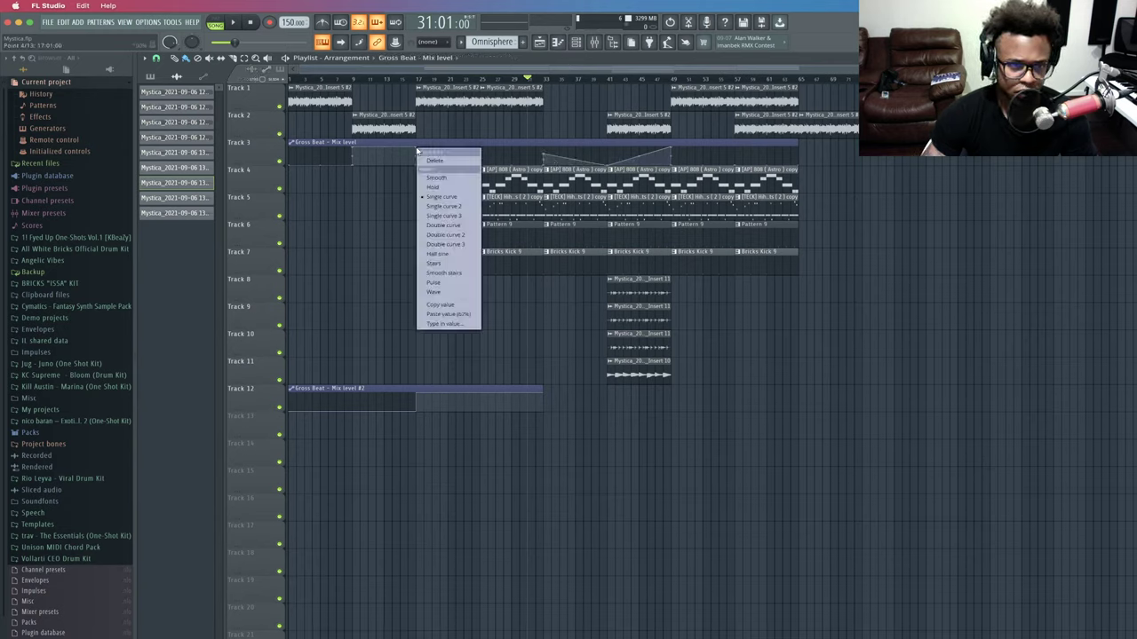
{"action": "left_click", "coordinate": [442, 306]}
{"action": "right_click", "coordinate": [545, 157]}
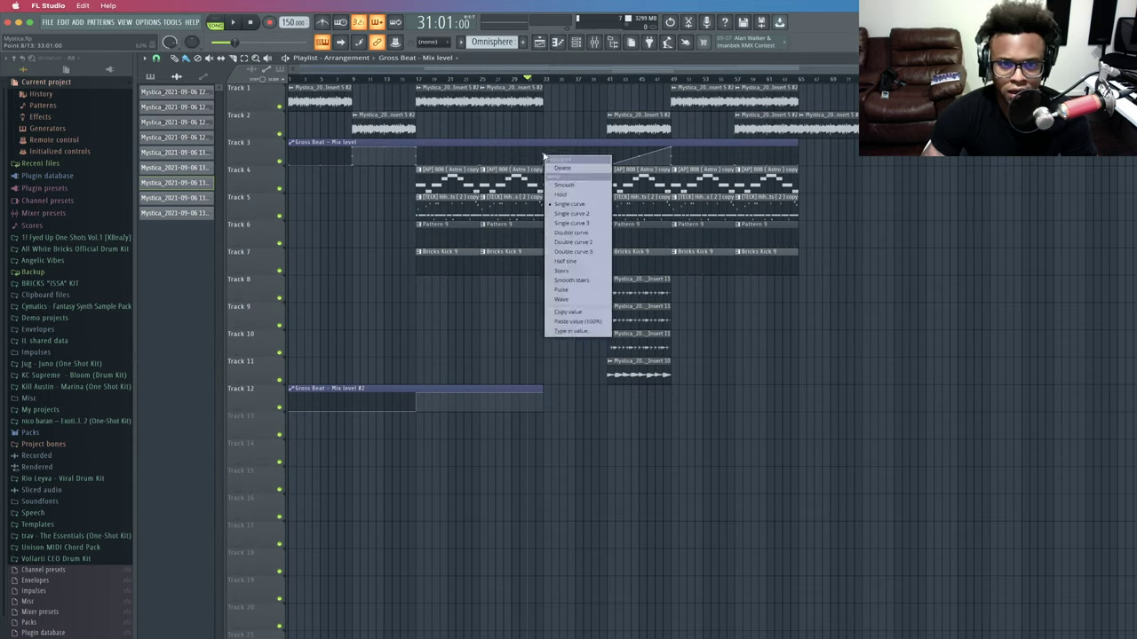
{"action": "left_click", "coordinate": [590, 321]}
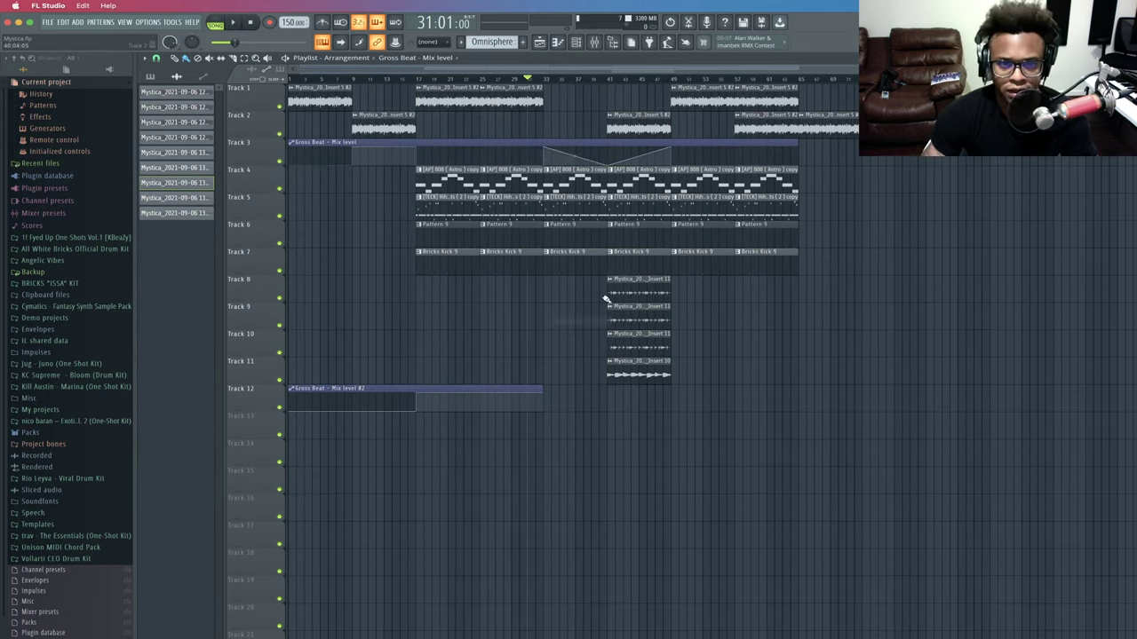
Paste the 100% value onto the remaining bar 41 point of Track 3's automation and delete that point.
{"action": "right_click", "coordinate": [609, 165]}
{"action": "left_click", "coordinate": [641, 333]}
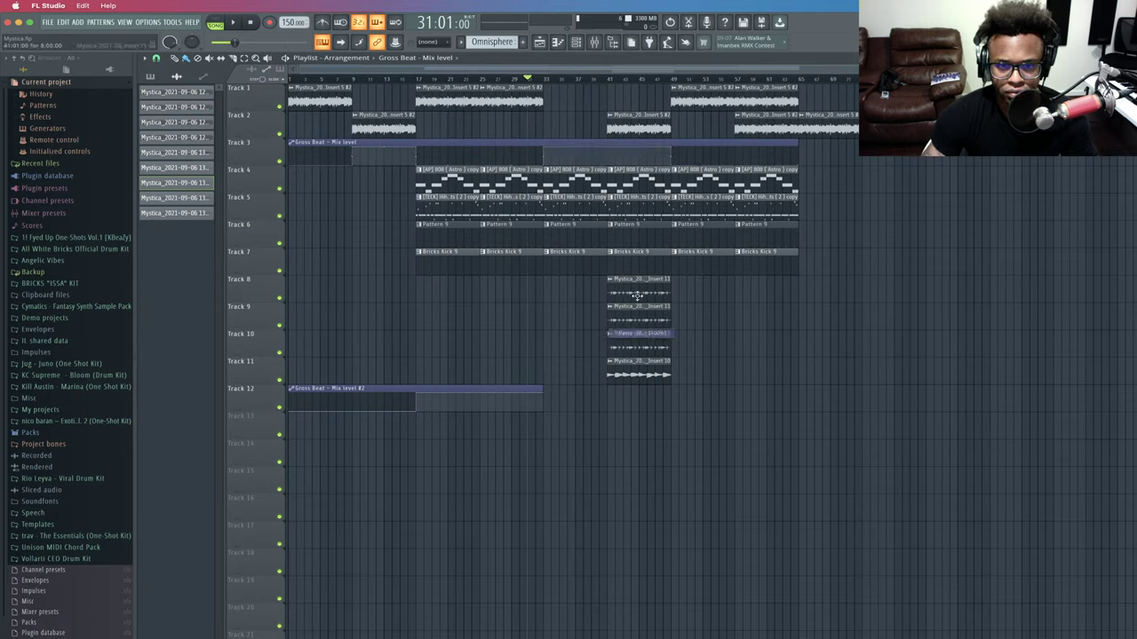
{"action": "right_click", "coordinate": [610, 149]}
{"action": "left_click", "coordinate": [619, 161]}
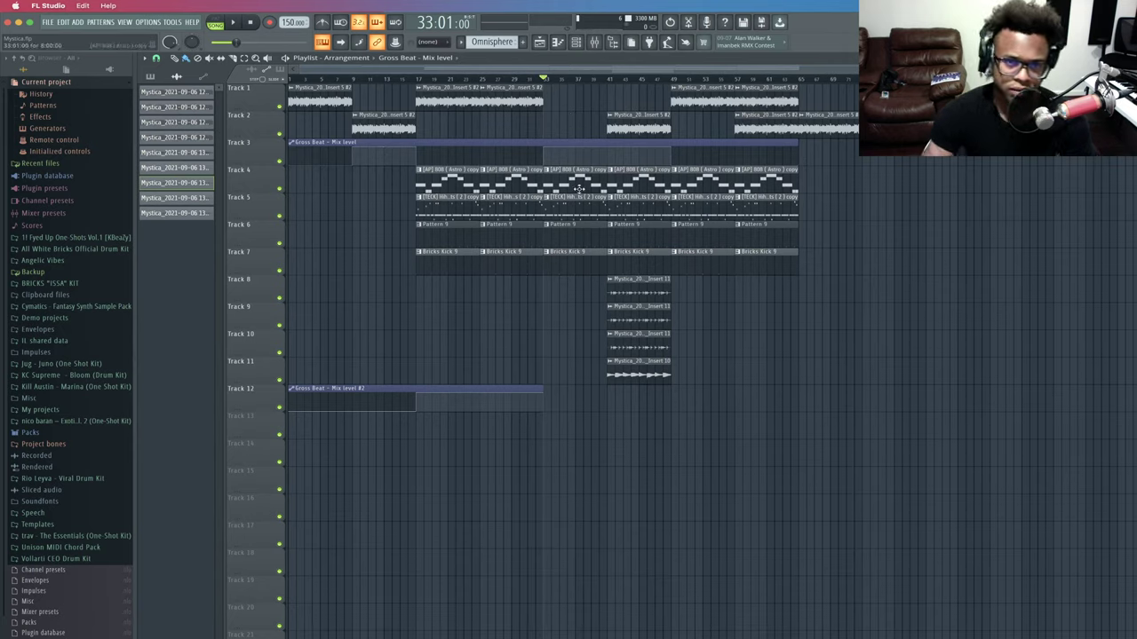
During playback, fill Track 2 from bar 33 to bar 41 with another copy of the Insert 5 audio clip.
{"action": "key", "text": "space"}
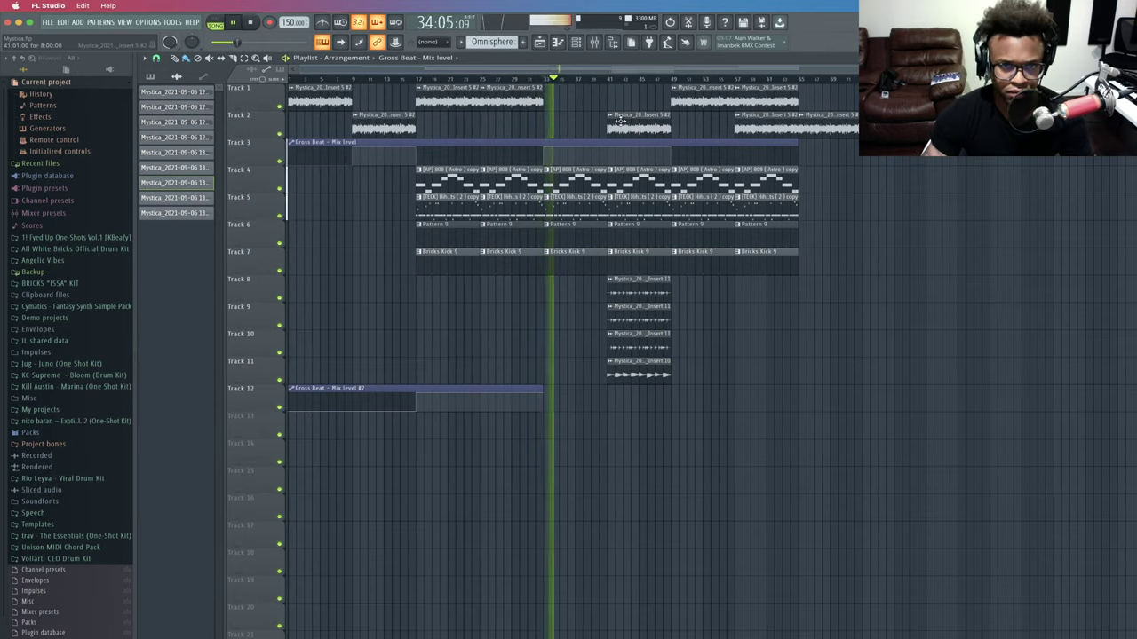
{"action": "left_click_drag", "start_coordinate": [606, 124], "coordinate": [568, 118]}
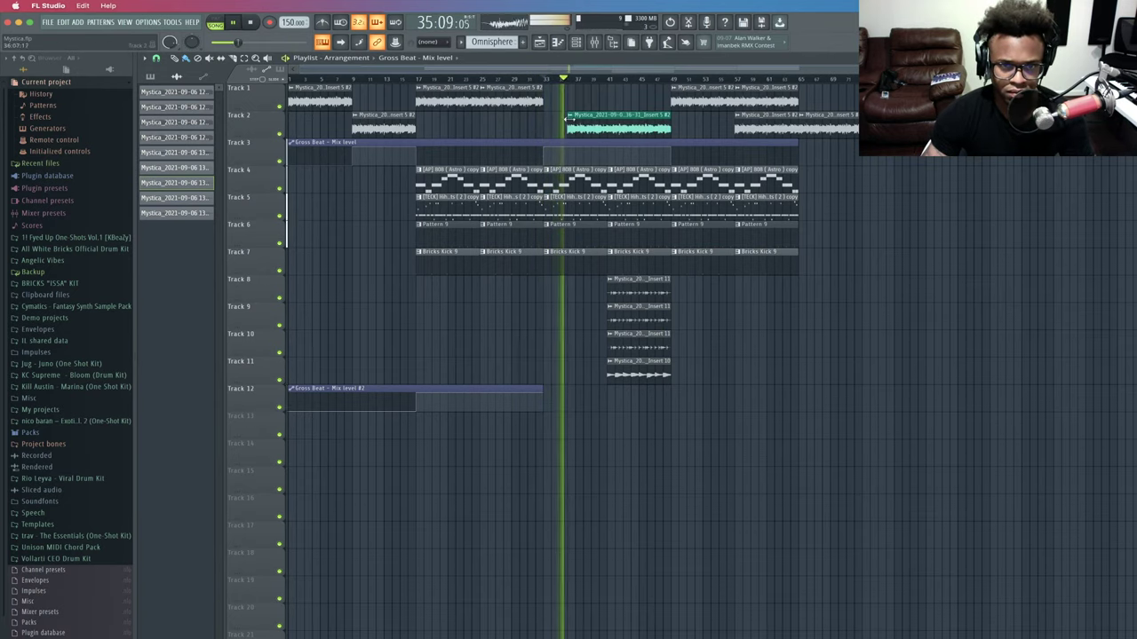
{"action": "key", "text": "ctrl+z"}
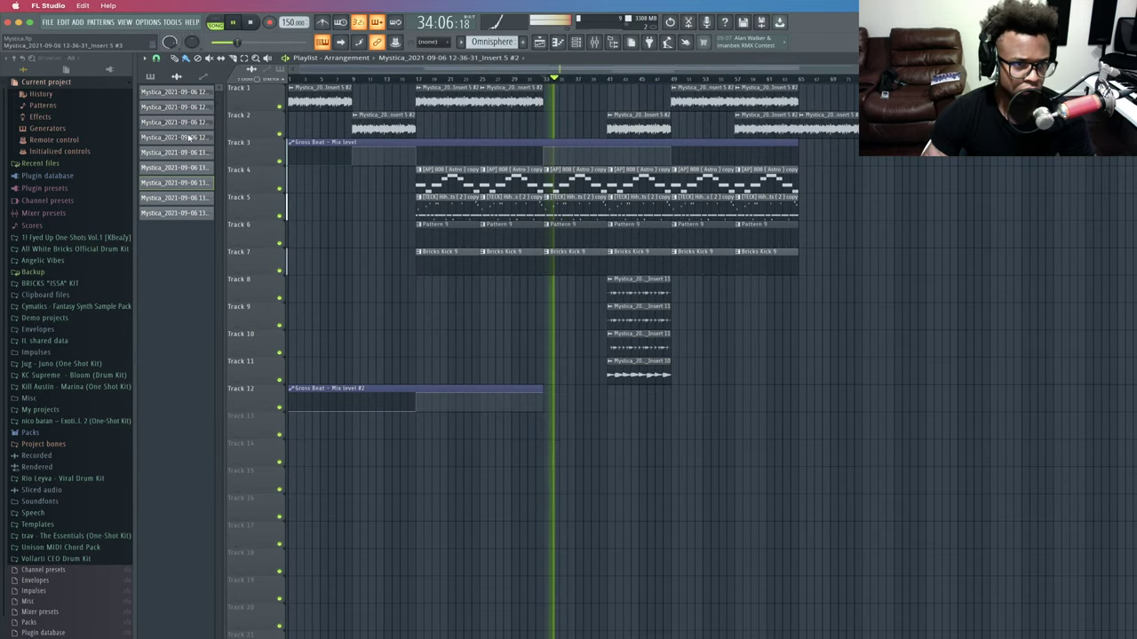
{"action": "left_click_drag", "start_coordinate": [489, 122], "coordinate": [544, 120]}
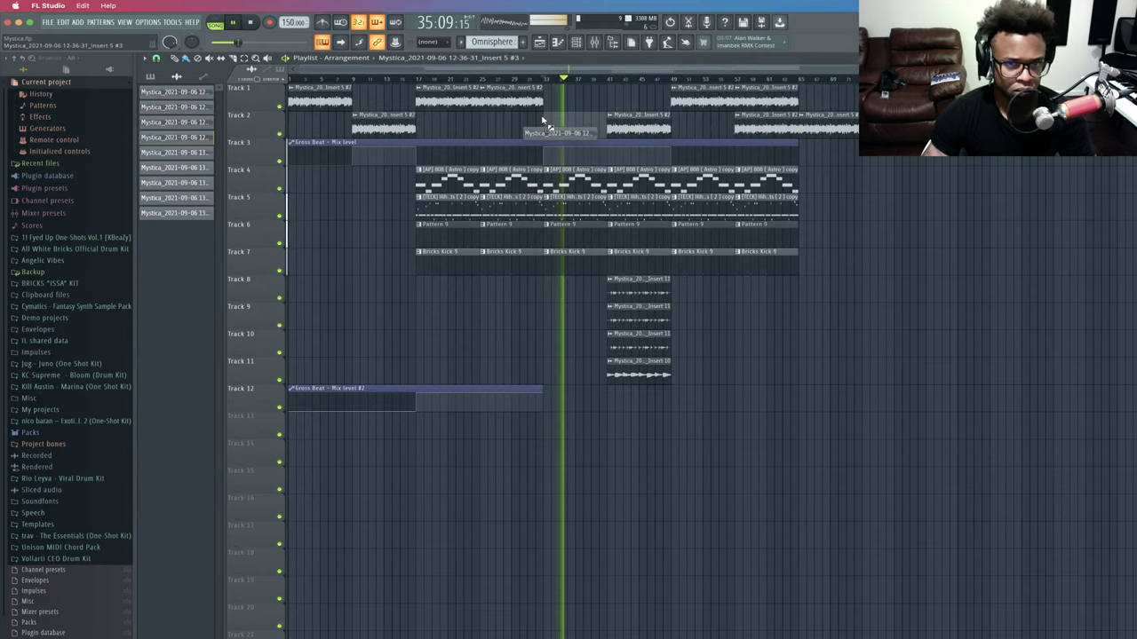
{"action": "left_click_drag", "start_coordinate": [190, 135], "coordinate": [543, 124]}
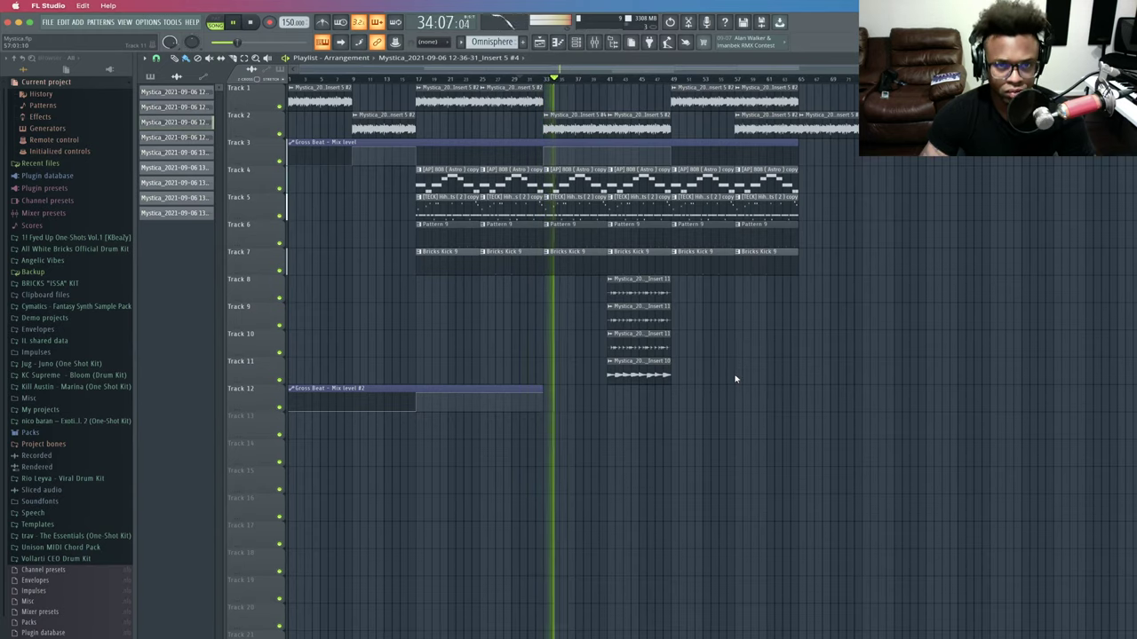
Delete the four layered audio clips on Tracks 8 to 11 at bar 41 and replay the arrangement from bar 30.
{"action": "left_click_drag", "start_coordinate": [679, 383], "coordinate": [607, 277]}
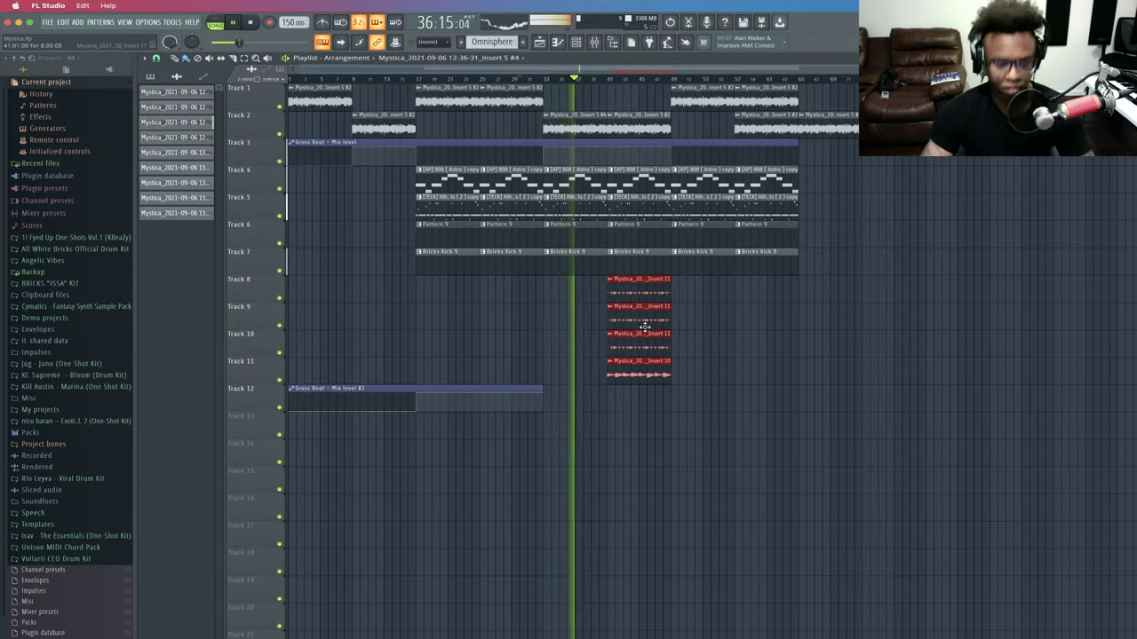
{"action": "key", "text": "Delete"}
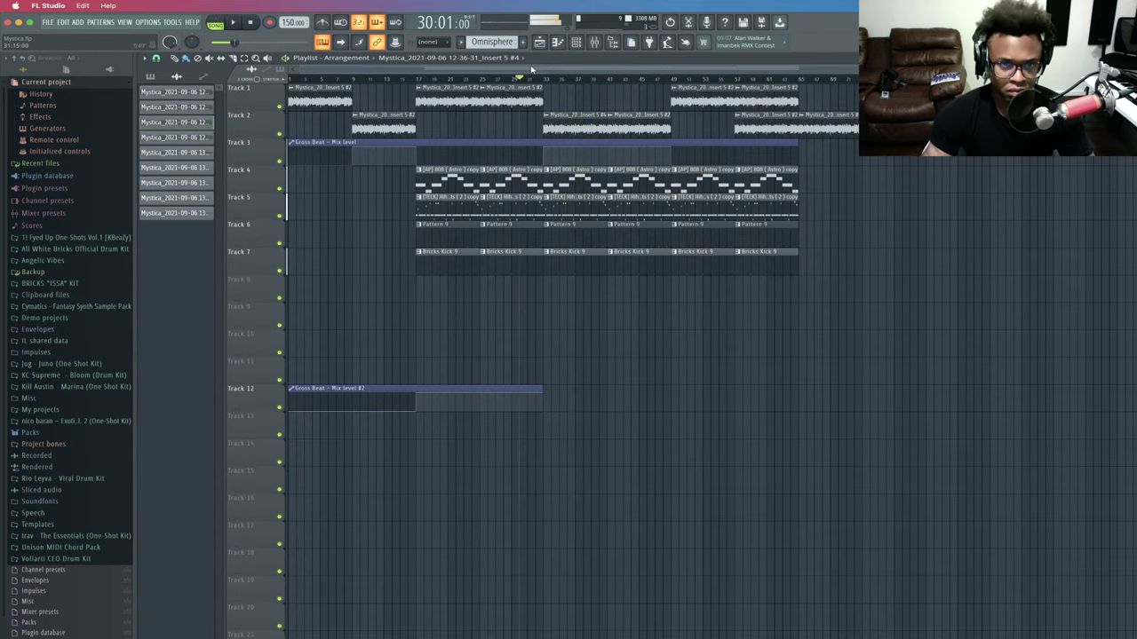
{"action": "key", "text": "space"}
{"action": "key", "text": "space"}
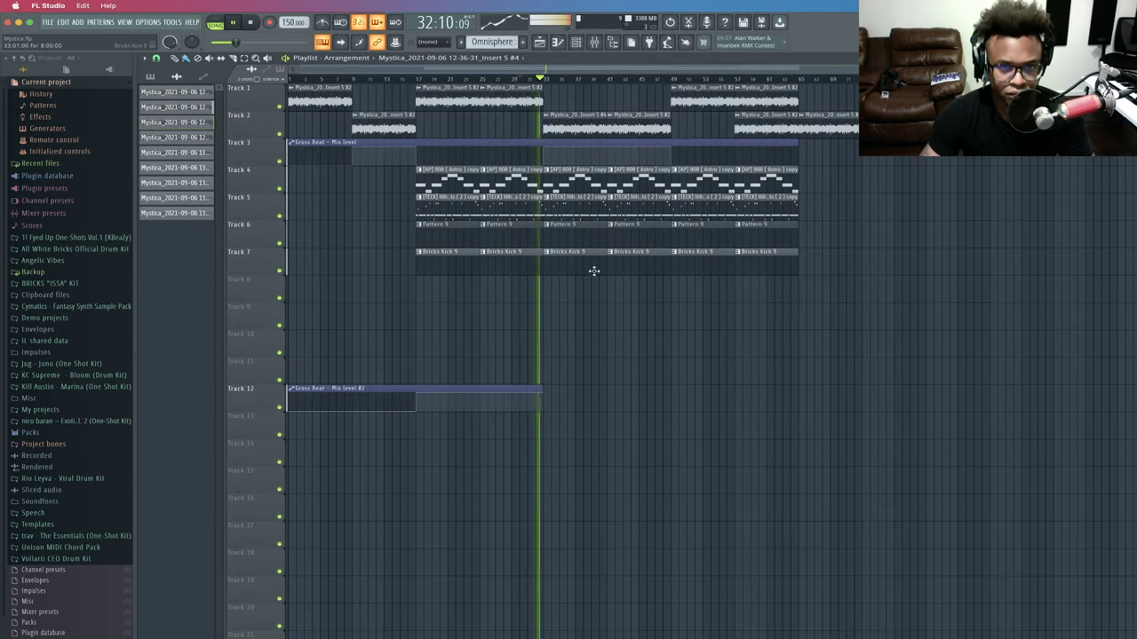
Place a spare copy of the Track 5 hi-hat clip at bar 73 and make the bar 33 hi-hat clip a unique pattern.
{"action": "left_click", "coordinate": [590, 210]}
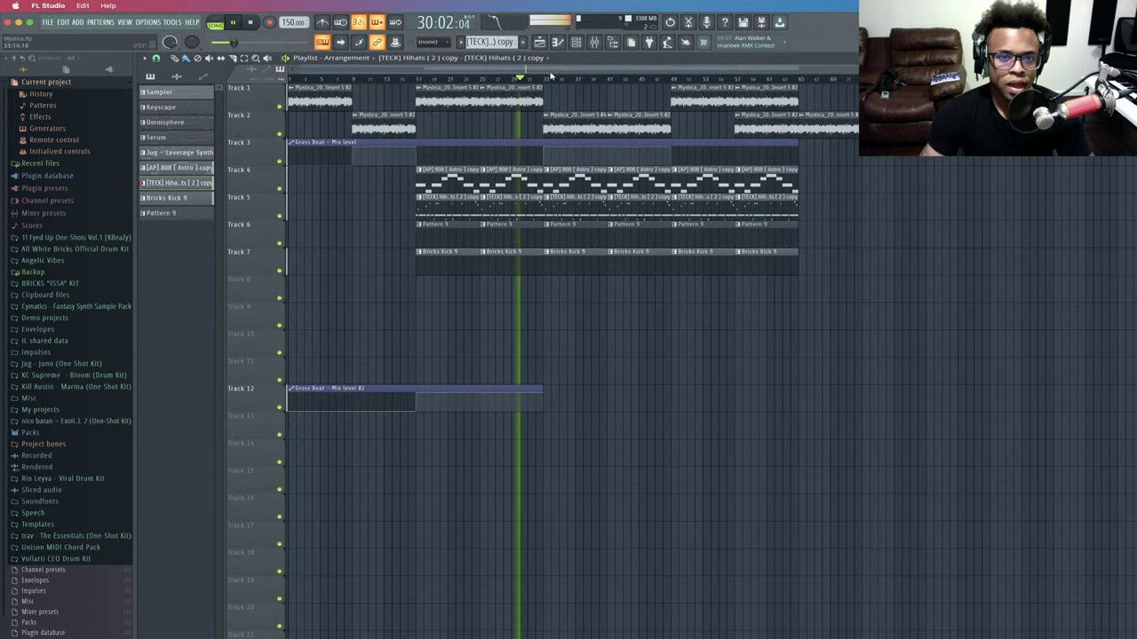
{"action": "double_click", "coordinate": [576, 202]}
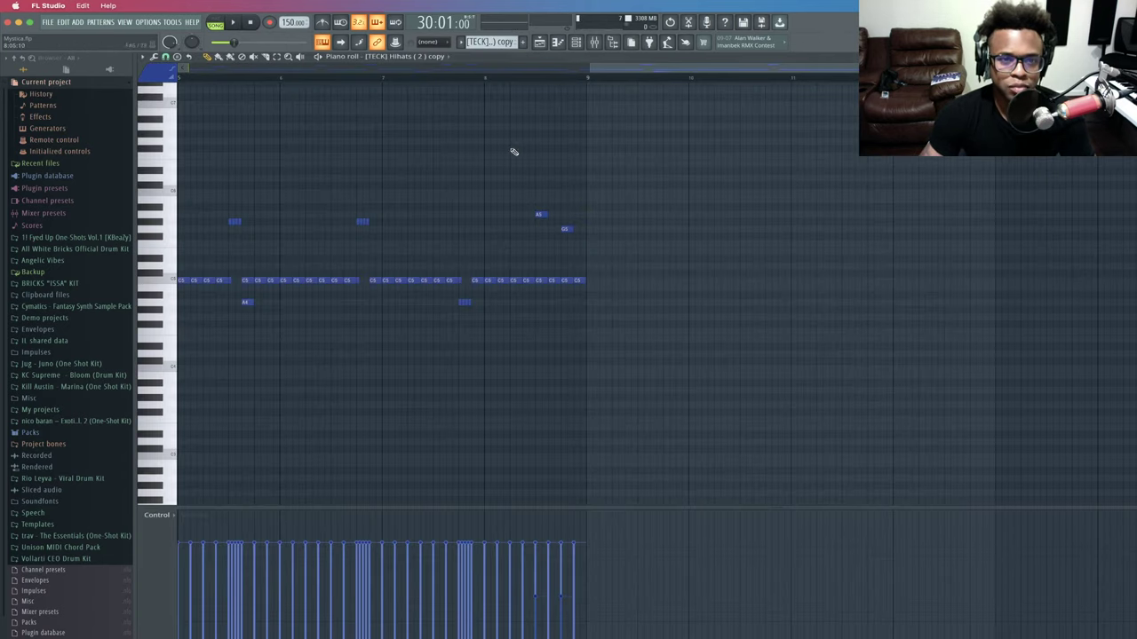
{"action": "key", "text": "space"}
{"action": "key", "text": "F5"}
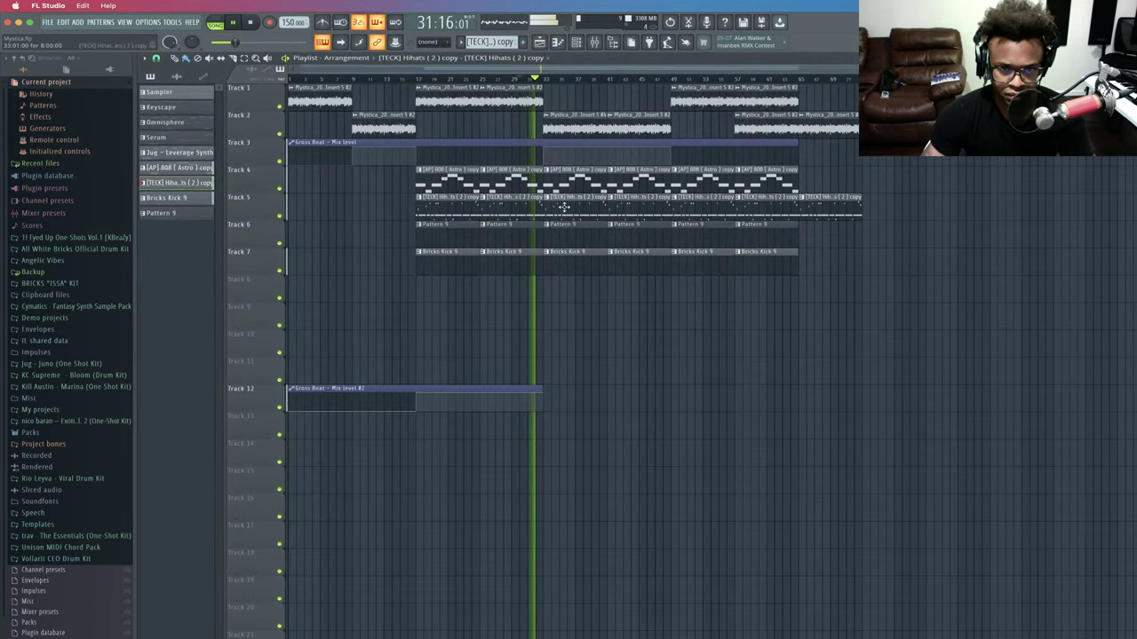
{"action": "left_click_drag", "start_coordinate": [887, 208], "coordinate": [585, 213]}
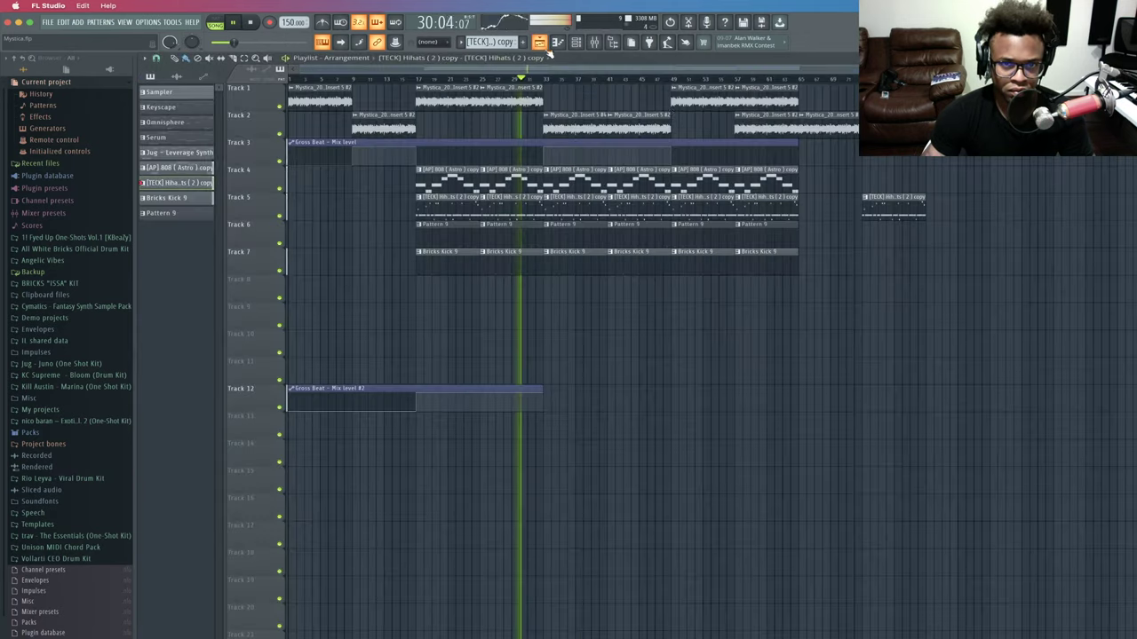
{"action": "right_click", "coordinate": [546, 201]}
{"action": "left_click", "coordinate": [586, 265]}
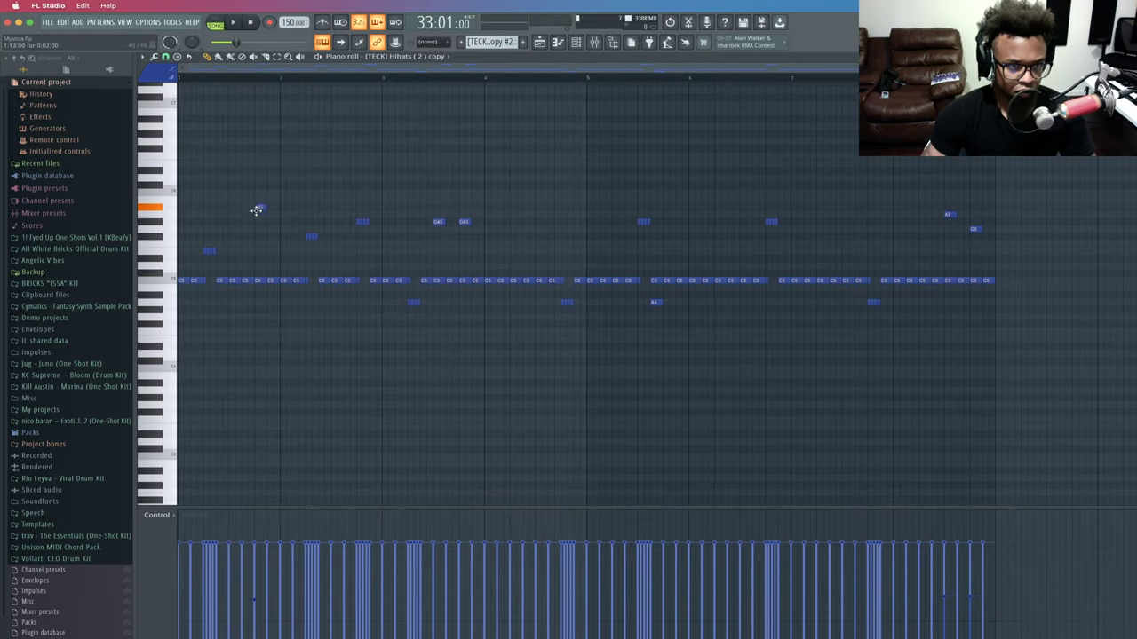
Try chopping the A#5 note on beat 4 of the hi-hat pattern's first bar into a roll, and delete it.
{"action": "left_click", "coordinate": [257, 208]}
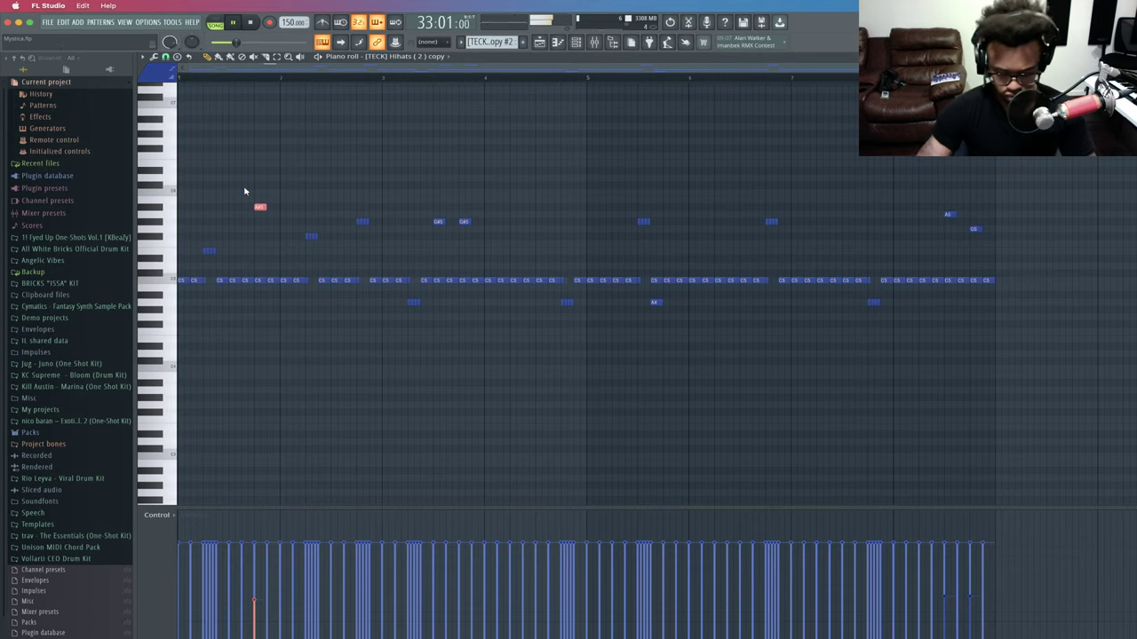
{"action": "key", "text": "alt+y"}
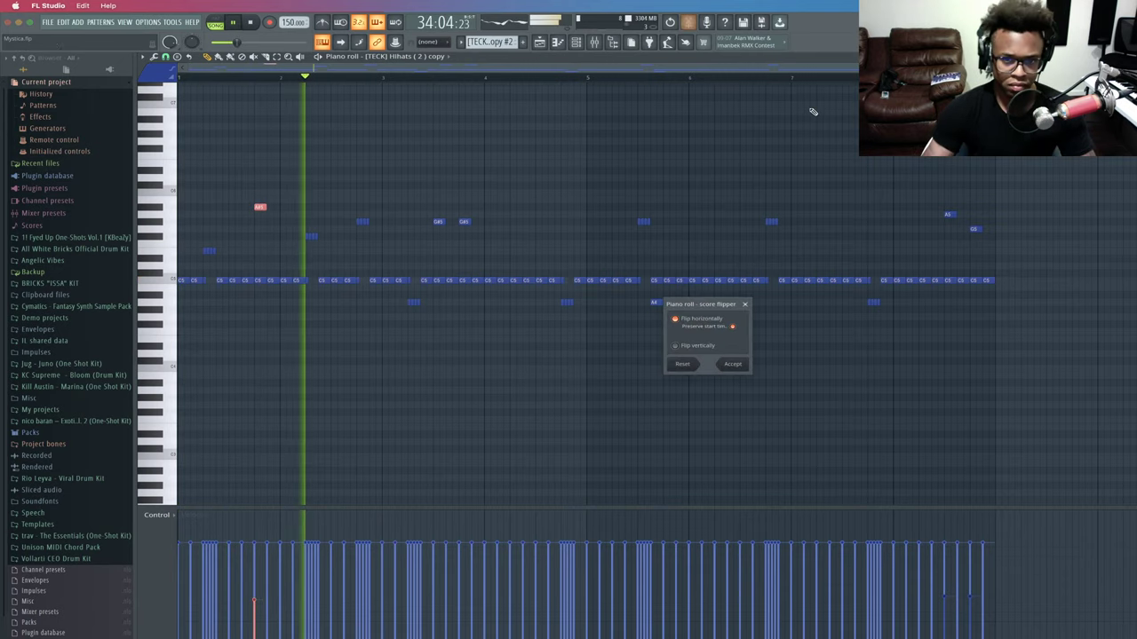
{"action": "left_click", "coordinate": [746, 304]}
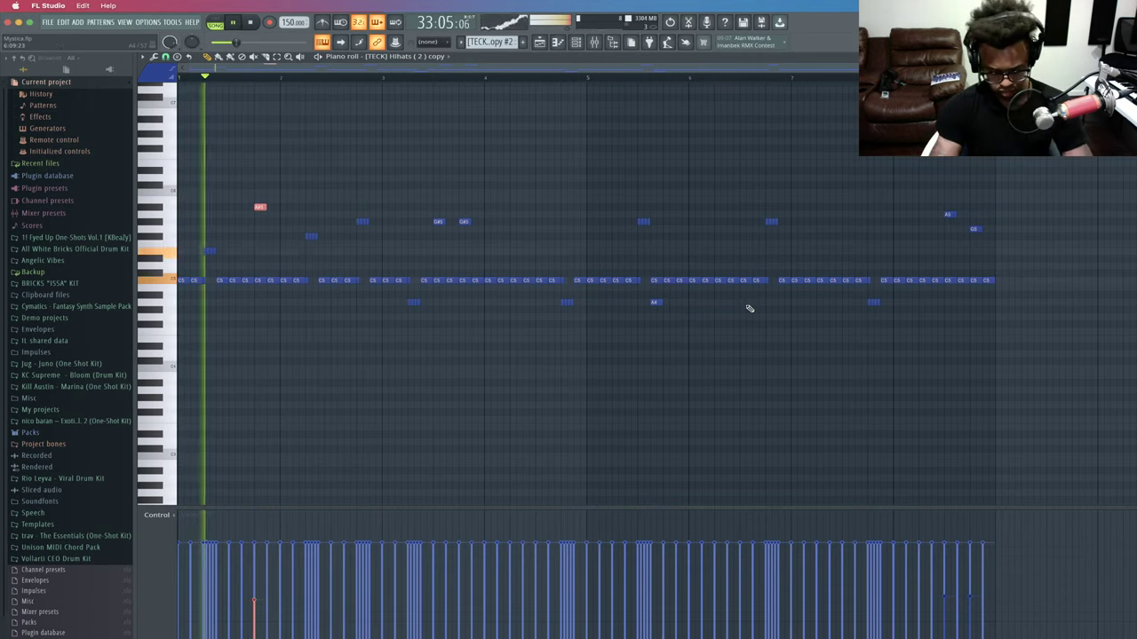
{"action": "key", "text": "alt+u"}
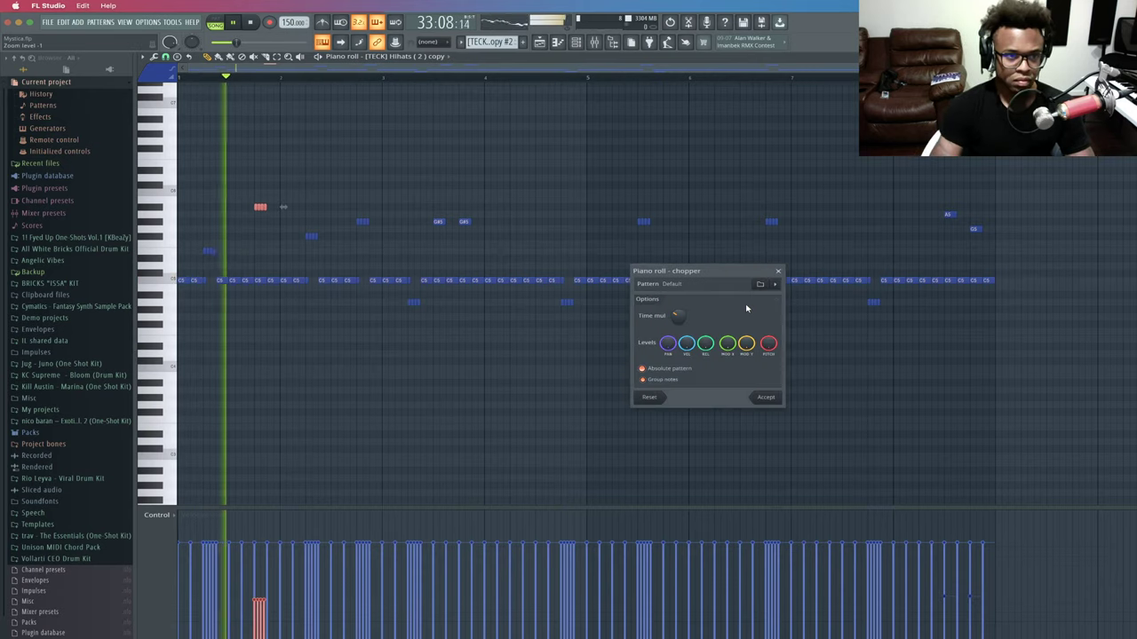
{"action": "left_click", "coordinate": [766, 397]}
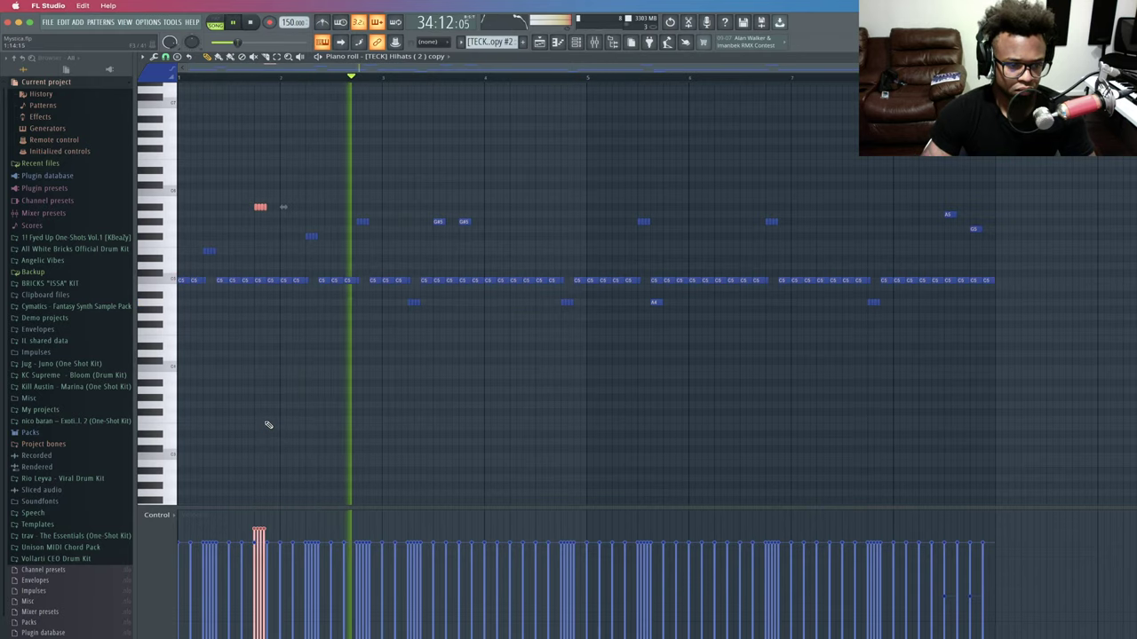
{"action": "key", "text": "Delete"}
{"action": "key", "text": "space"}
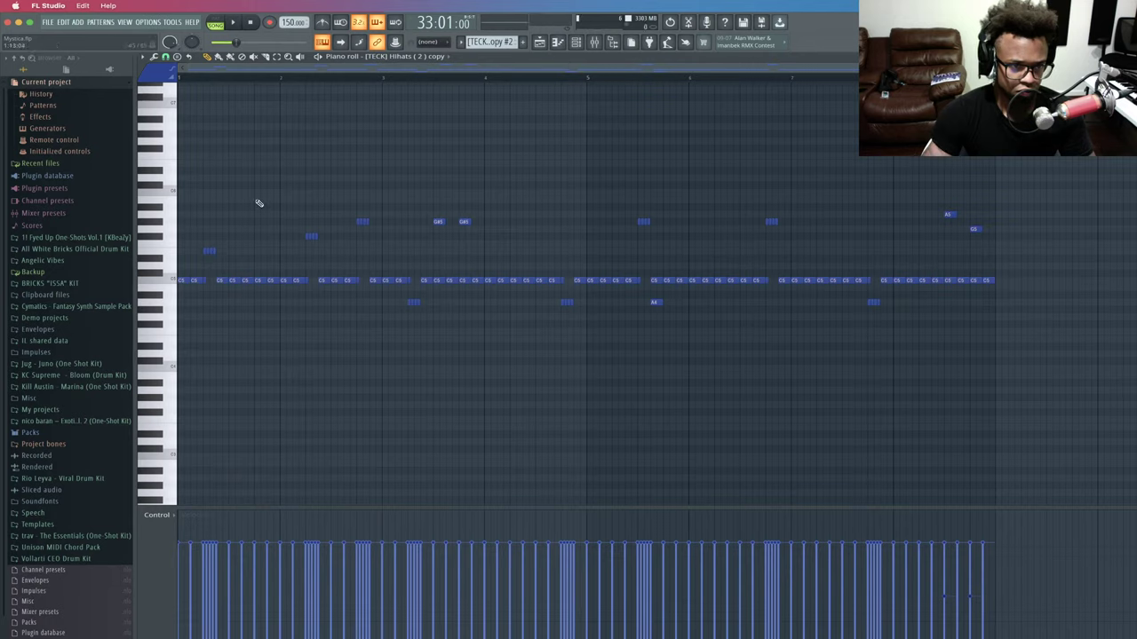
Draw a B5 note on beat 4 of the hi-hat pattern's first bar, chop it into a roll and lower it to A5.
{"action": "key", "text": "space"}
{"action": "left_click", "coordinate": [261, 200]}
{"action": "key", "text": "space"}
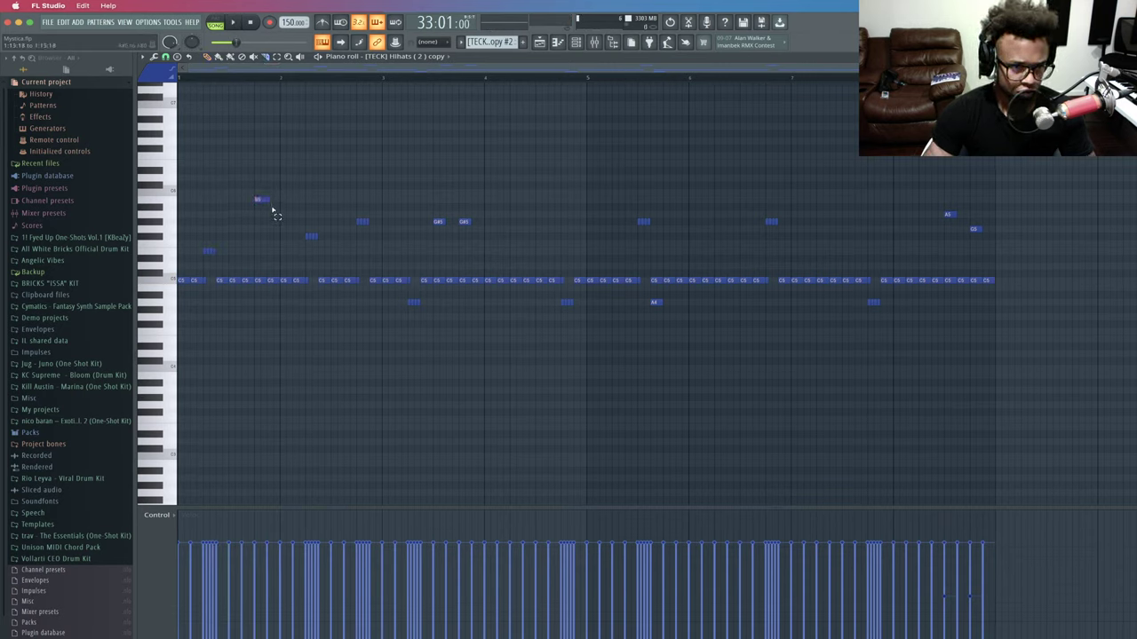
{"action": "key", "text": "space"}
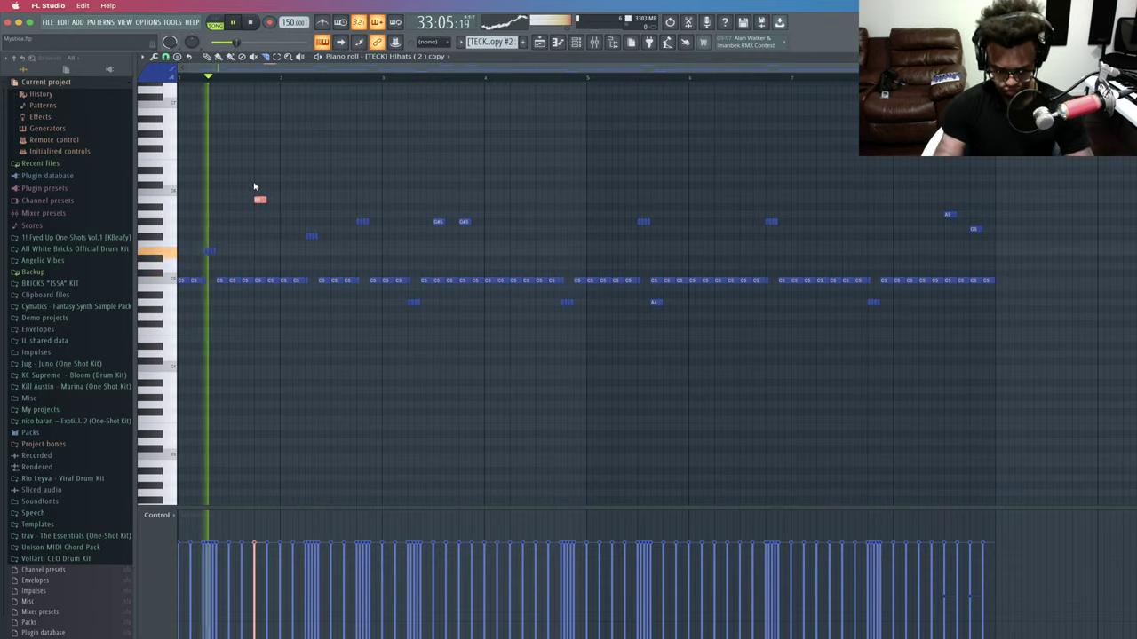
{"action": "key", "text": "ctrl+u"}
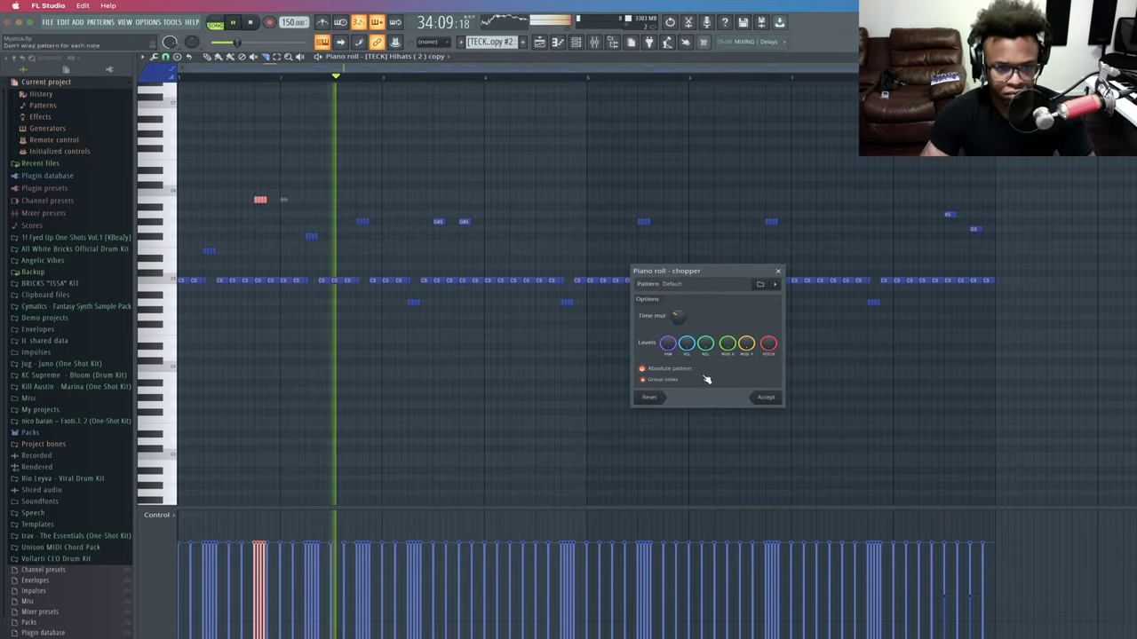
{"action": "left_click", "coordinate": [764, 398]}
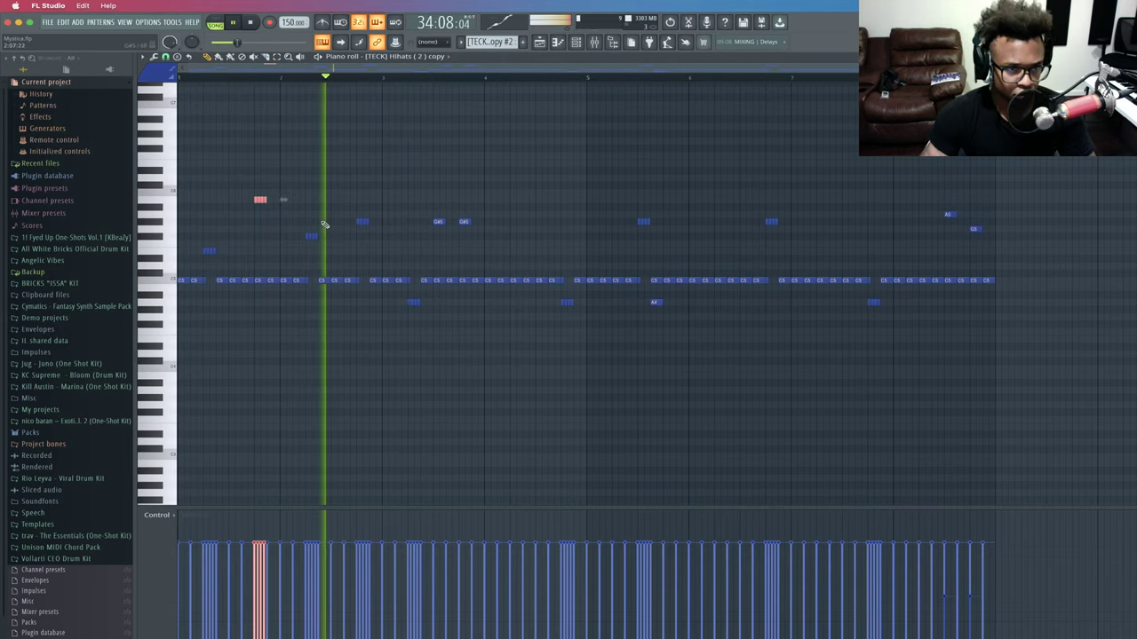
{"action": "left_click_drag", "start_coordinate": [255, 200], "coordinate": [256, 214]}
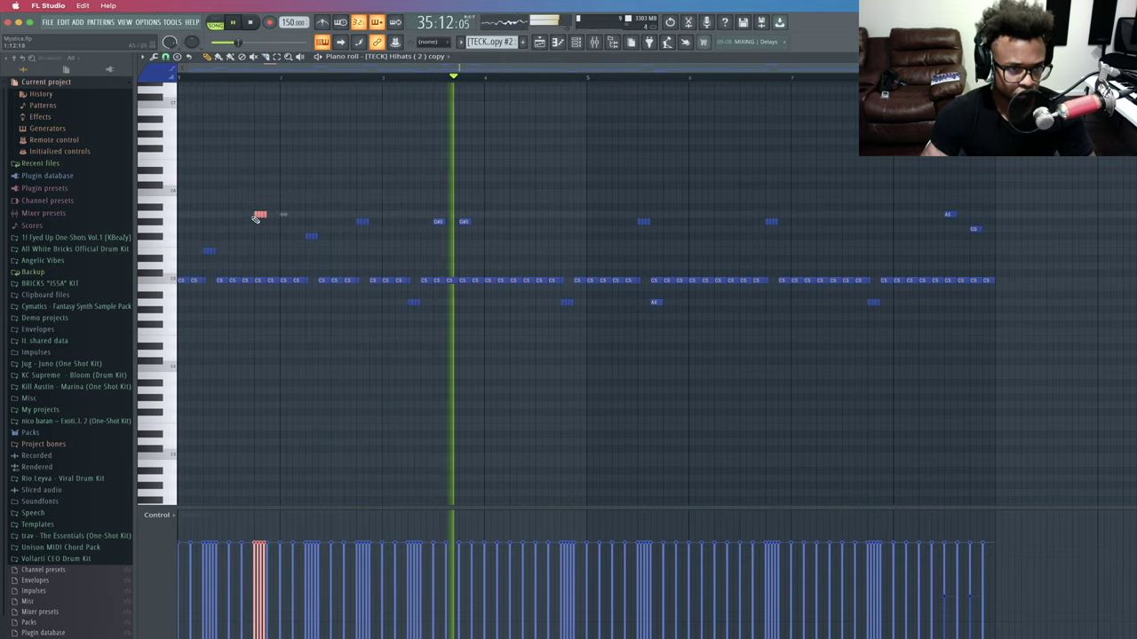
{"action": "left_click", "coordinate": [293, 207]}
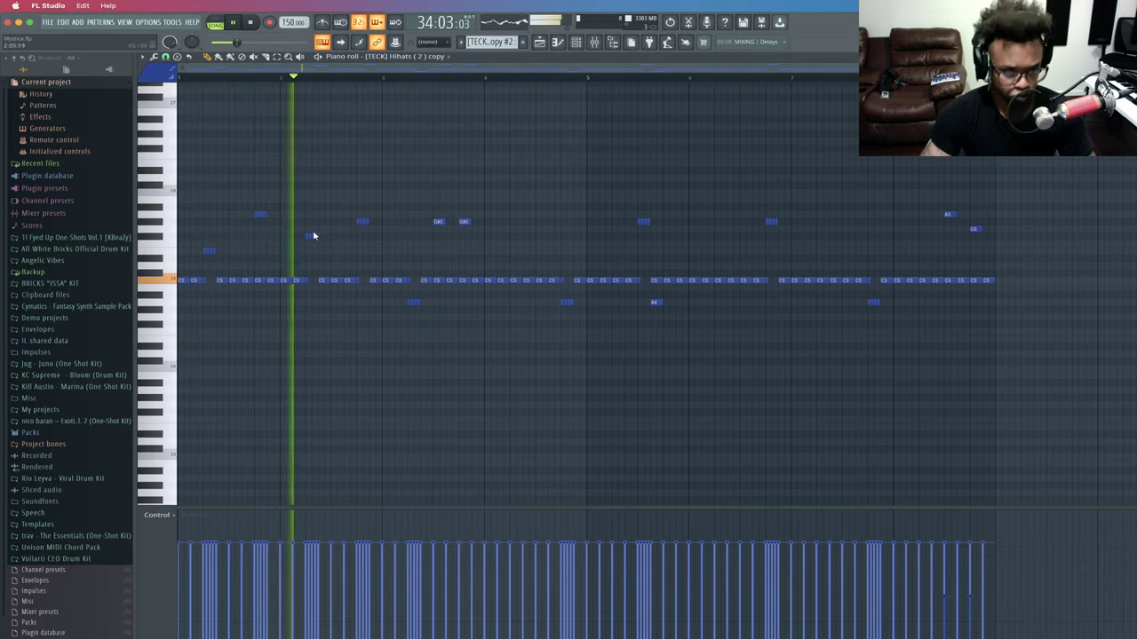
Replace the bar 1 roll with a short G#5 note and add short A5 notes on beats 3 and 4 of bar 4.
{"action": "right_click", "coordinate": [261, 216]}
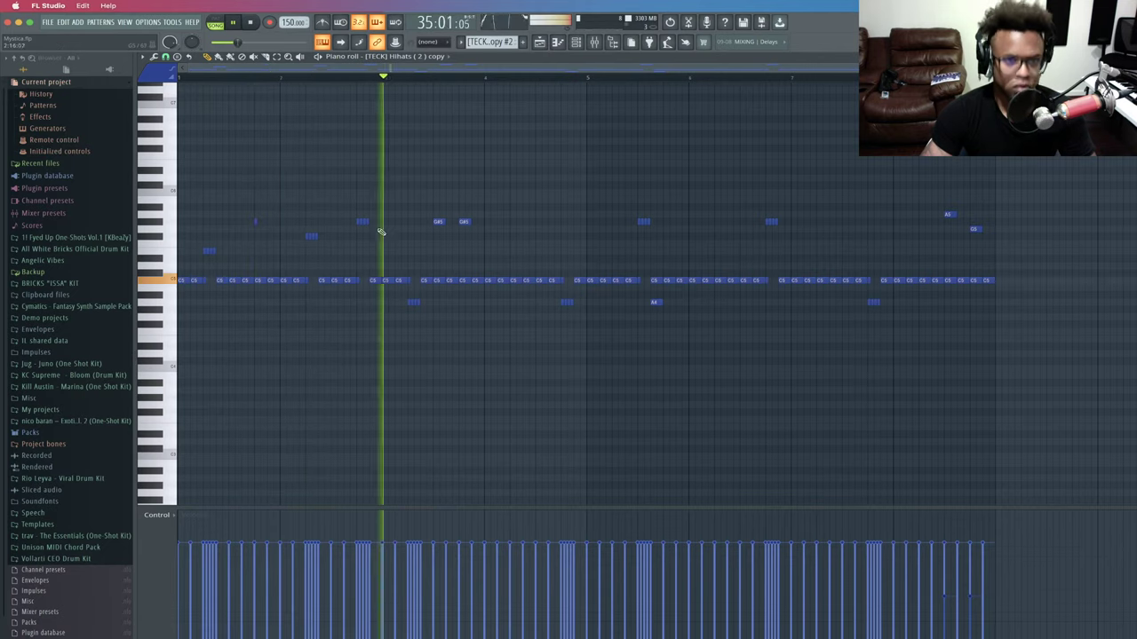
{"action": "left_click", "coordinate": [538, 215]}
{"action": "left_click", "coordinate": [555, 215]}
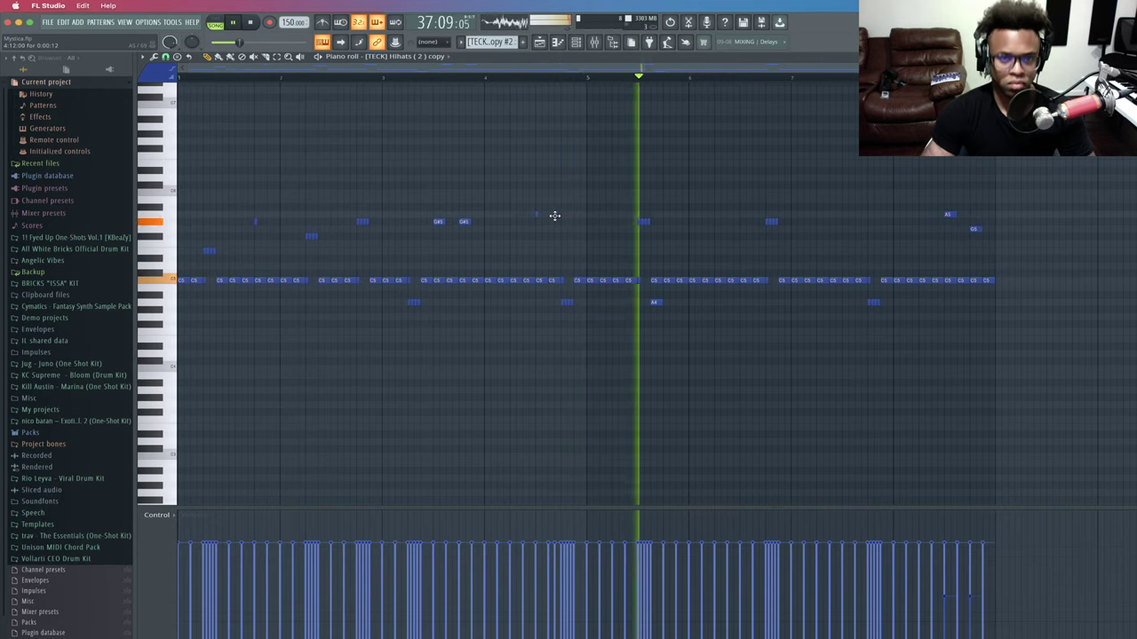
{"action": "left_click", "coordinate": [539, 42]}
{"action": "left_click", "coordinate": [531, 80]}
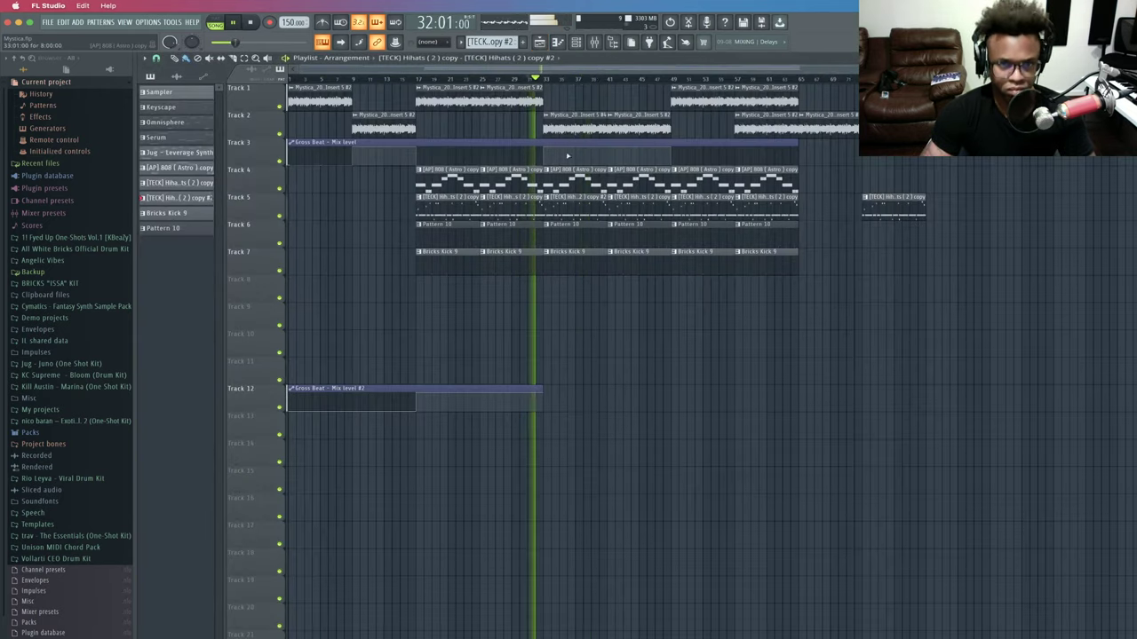
Resize the G#5 note in bar 1 and the two A5 notes in bar 4 to about two steps each.
{"action": "left_click", "coordinate": [559, 43]}
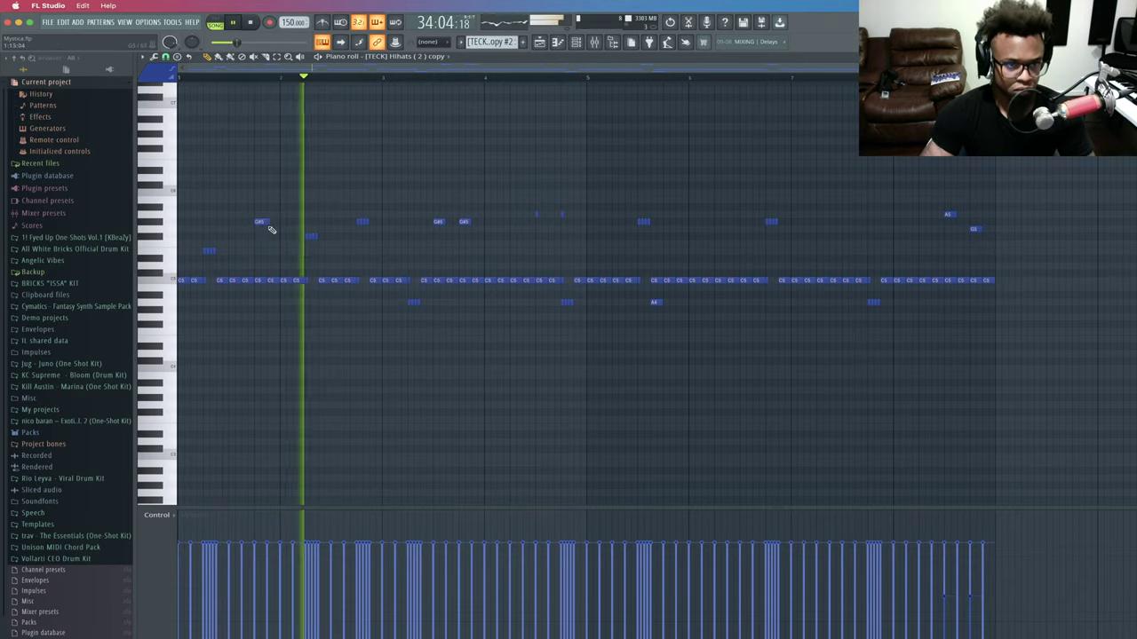
{"action": "left_click", "coordinate": [537, 215]}
{"action": "left_click_drag", "start_coordinate": [536, 215], "coordinate": [544, 214]}
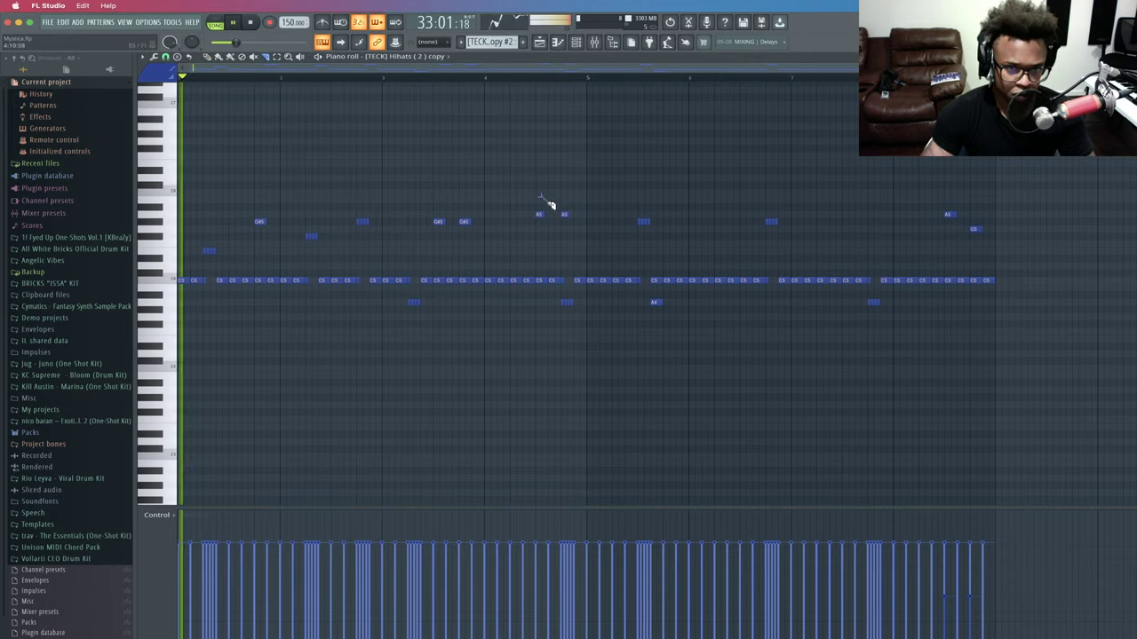
{"action": "left_click_drag", "start_coordinate": [589, 203], "coordinate": [511, 221]}
{"action": "left_click_drag", "start_coordinate": [586, 214], "coordinate": [593, 214]}
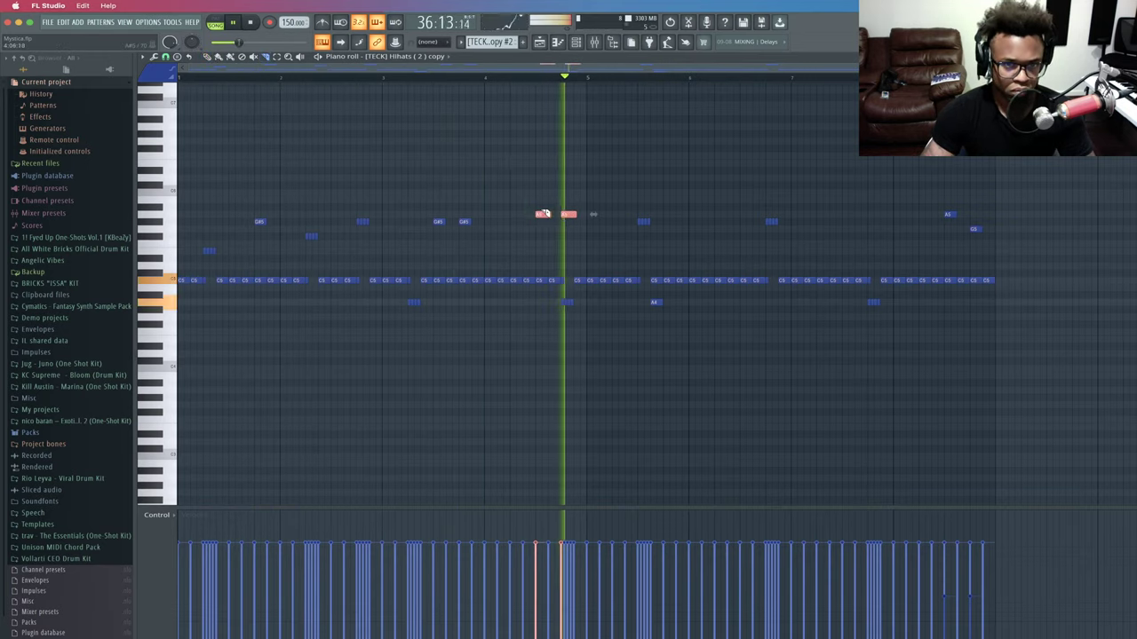
{"action": "left_click_drag", "start_coordinate": [548, 209], "coordinate": [575, 219]}
{"action": "key", "text": "Delete"}
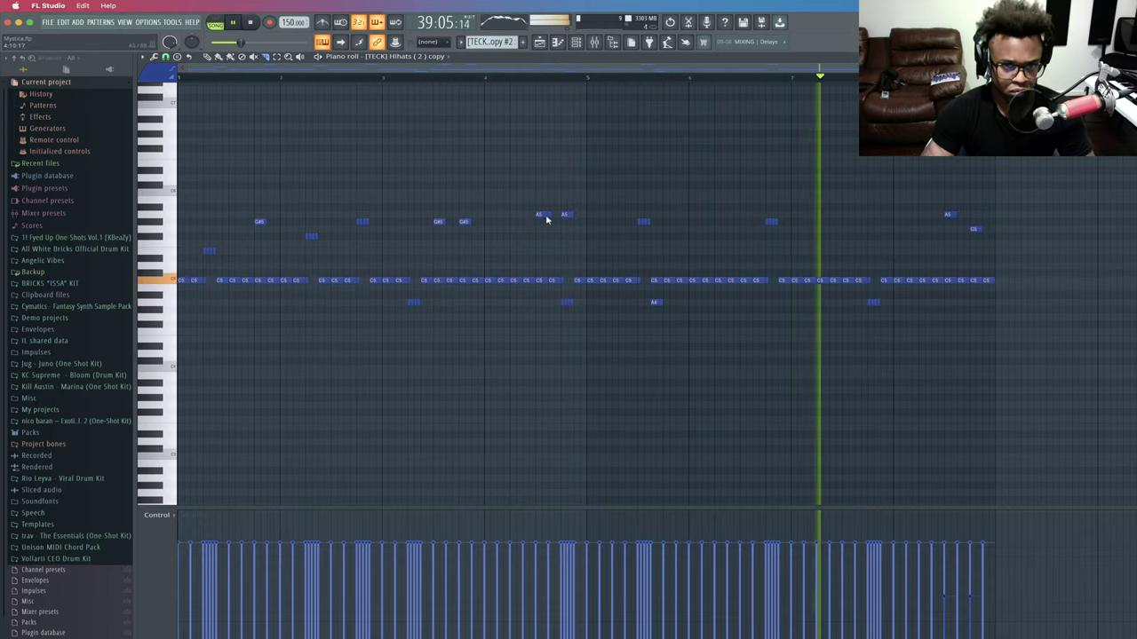
{"action": "left_click", "coordinate": [548, 214]}
{"action": "key", "text": "Delete"}
Replay the arrangement with the edited hi-hats and audition the last bar of the hi-hat pattern in the piano roll.
{"action": "left_click", "coordinate": [539, 42]}
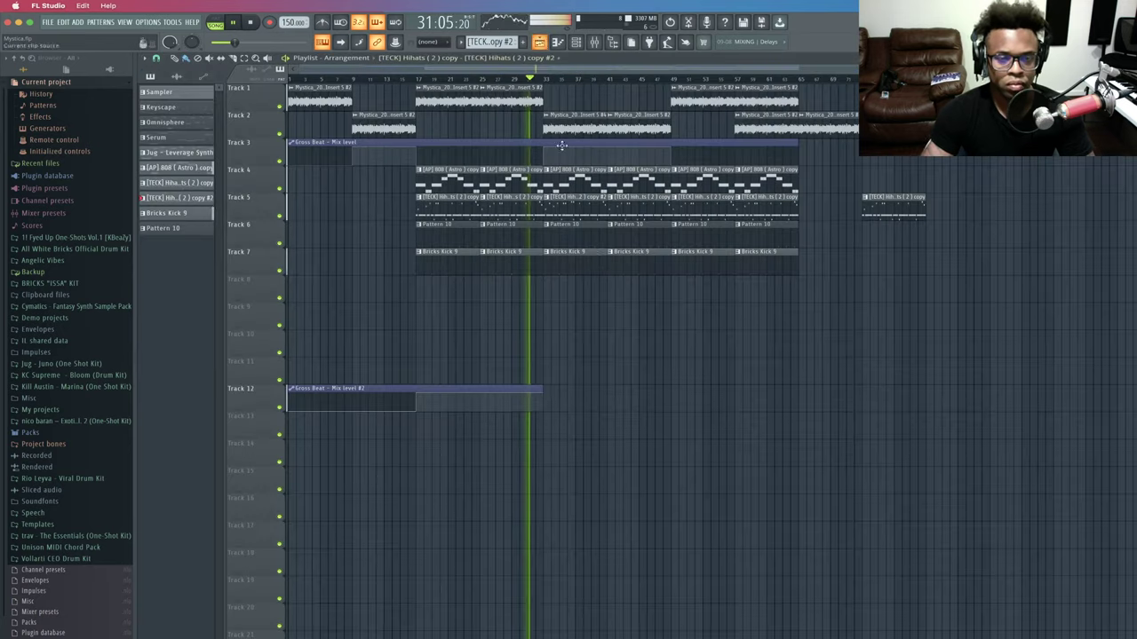
{"action": "left_click", "coordinate": [578, 42]}
{"action": "left_click", "coordinate": [557, 44]}
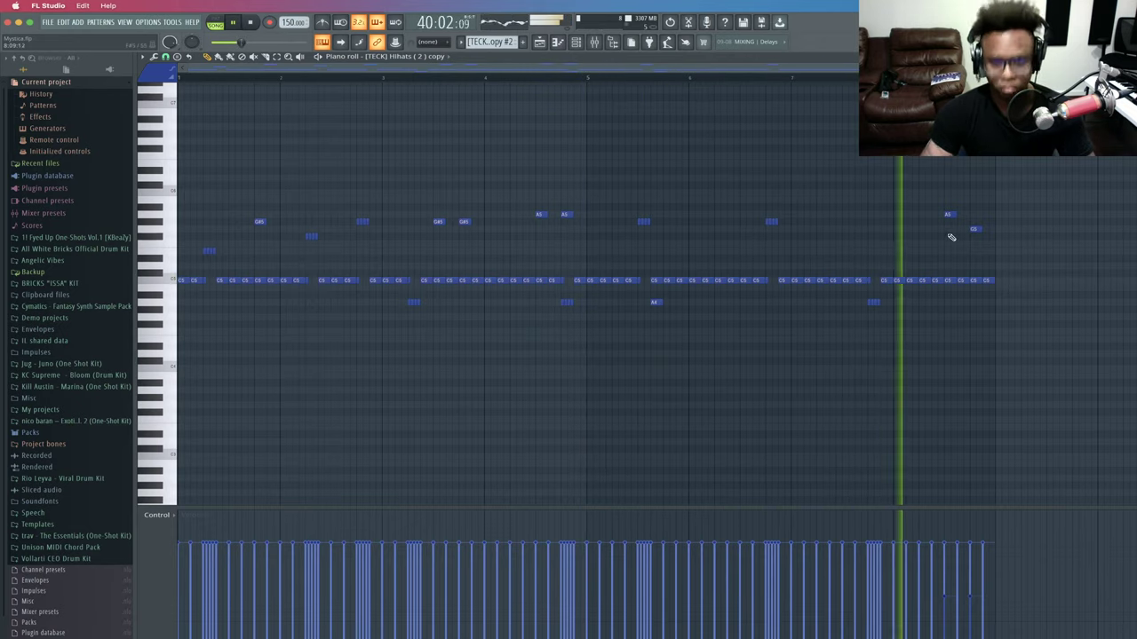
{"action": "key", "text": "space"}
{"action": "key", "text": "space"}
{"action": "key", "text": "space"}
{"action": "key", "text": "space"}
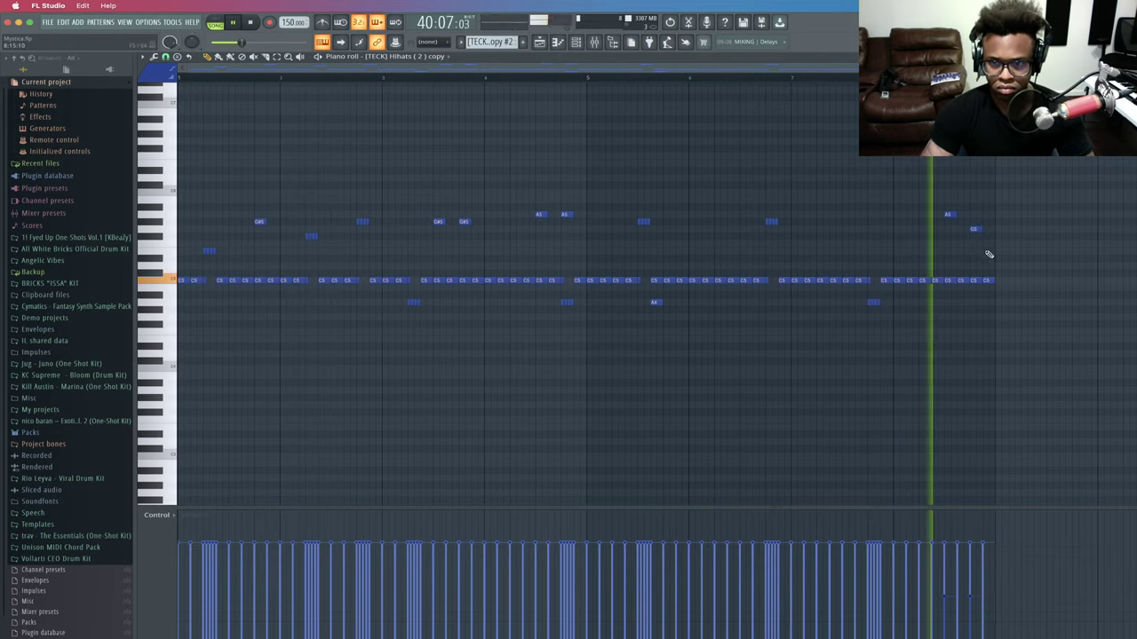
Add a short C#6 note at the end of the hi-hat pattern's bar 8 and try chopping it into a roll.
{"action": "left_click", "coordinate": [985, 185]}
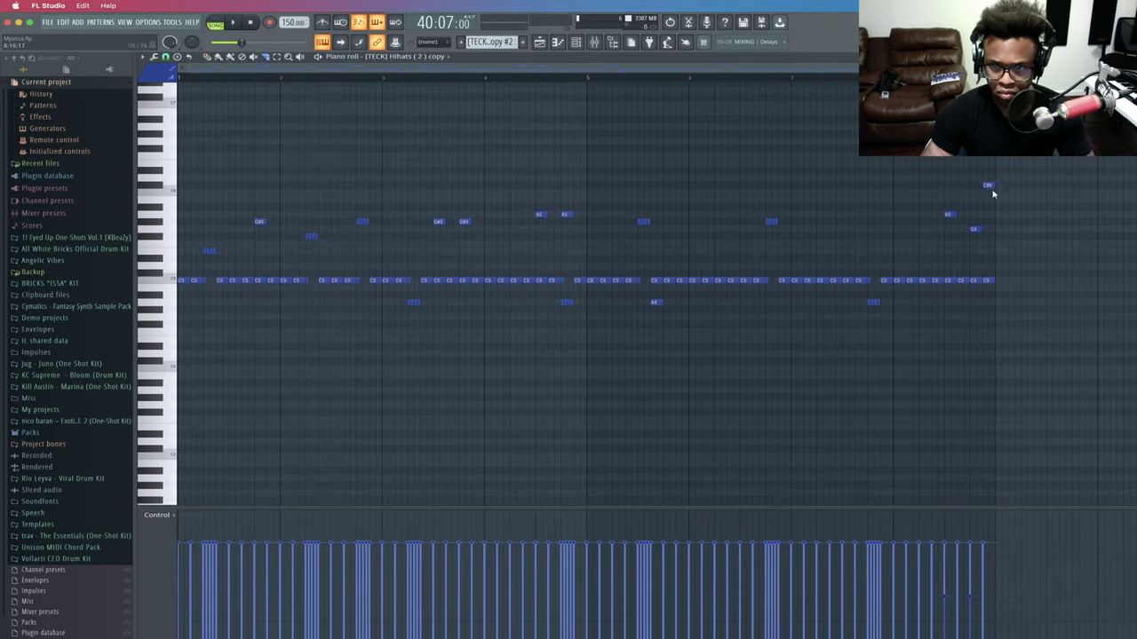
{"action": "key", "text": "space"}
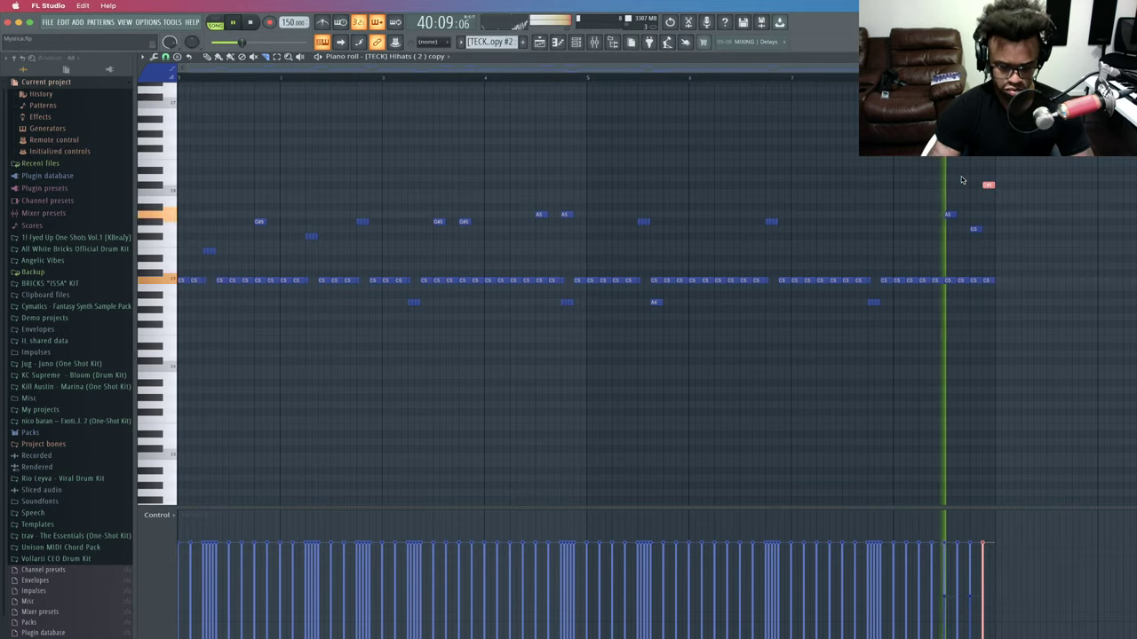
{"action": "key", "text": "alt+y"}
{"action": "left_click", "coordinate": [744, 304]}
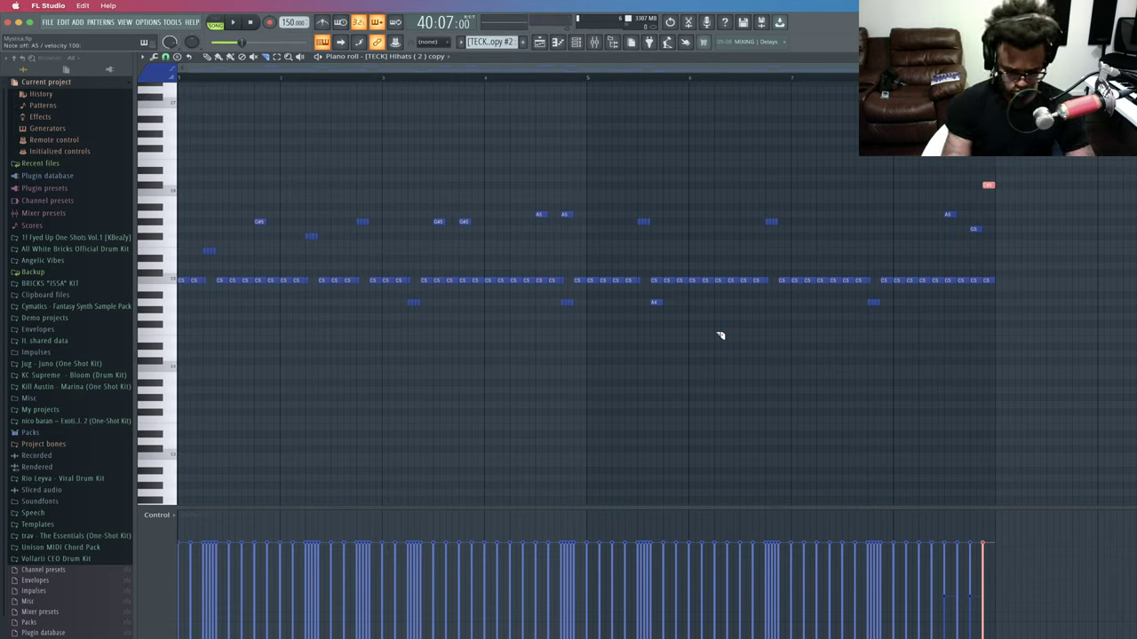
{"action": "key", "text": "alt+u"}
{"action": "key", "text": "space"}
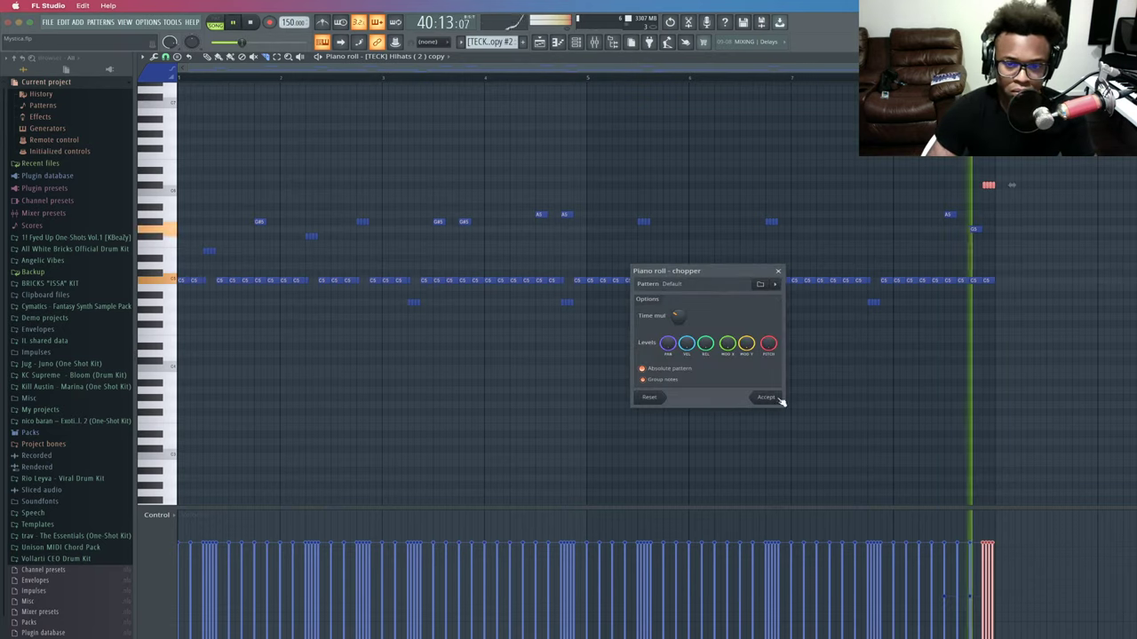
{"action": "left_click", "coordinate": [778, 270]}
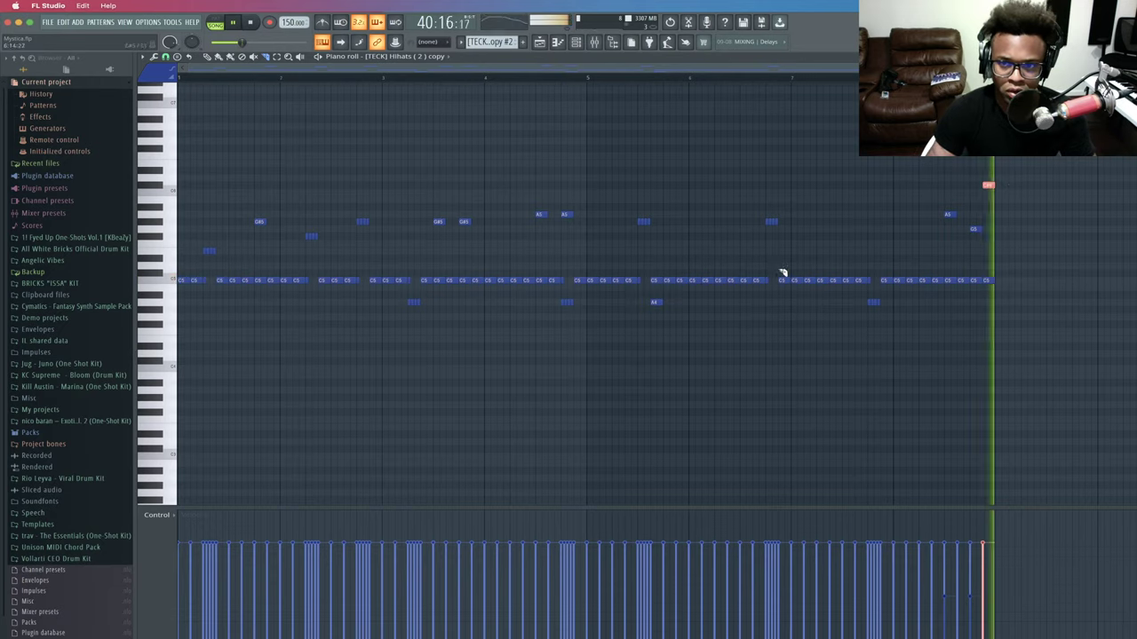
Replay the second half of the hi-hat pattern and delete the C#6 note at the end of bar 8.
{"action": "left_click", "coordinate": [639, 80]}
{"action": "key", "text": "space"}
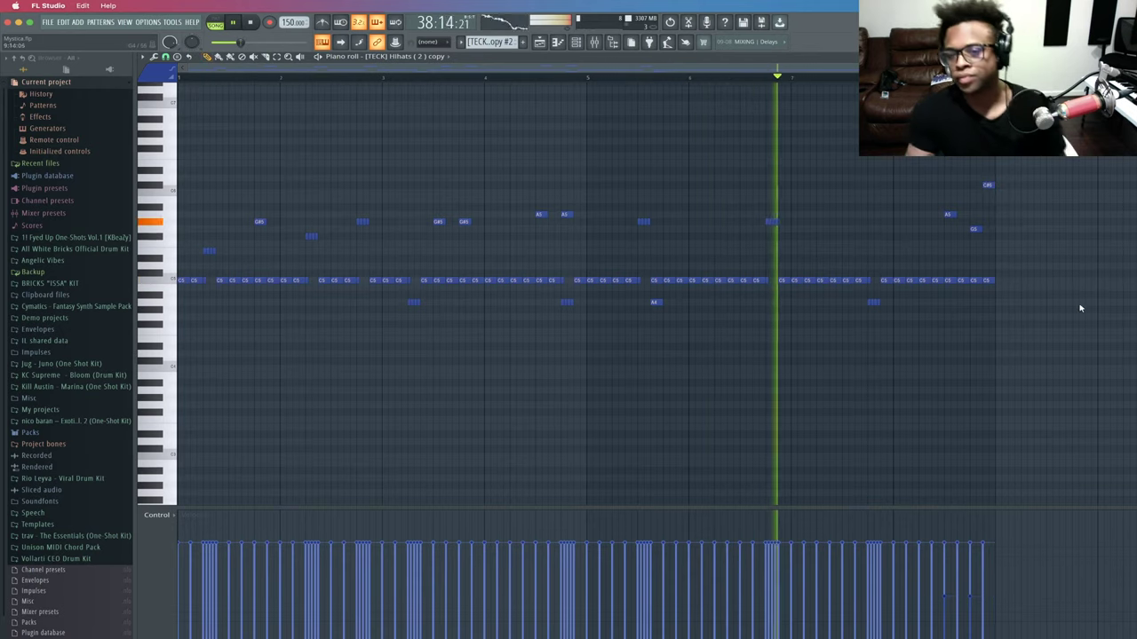
{"action": "right_click", "coordinate": [988, 185]}
{"action": "key", "text": "space"}
{"action": "key", "text": "space"}
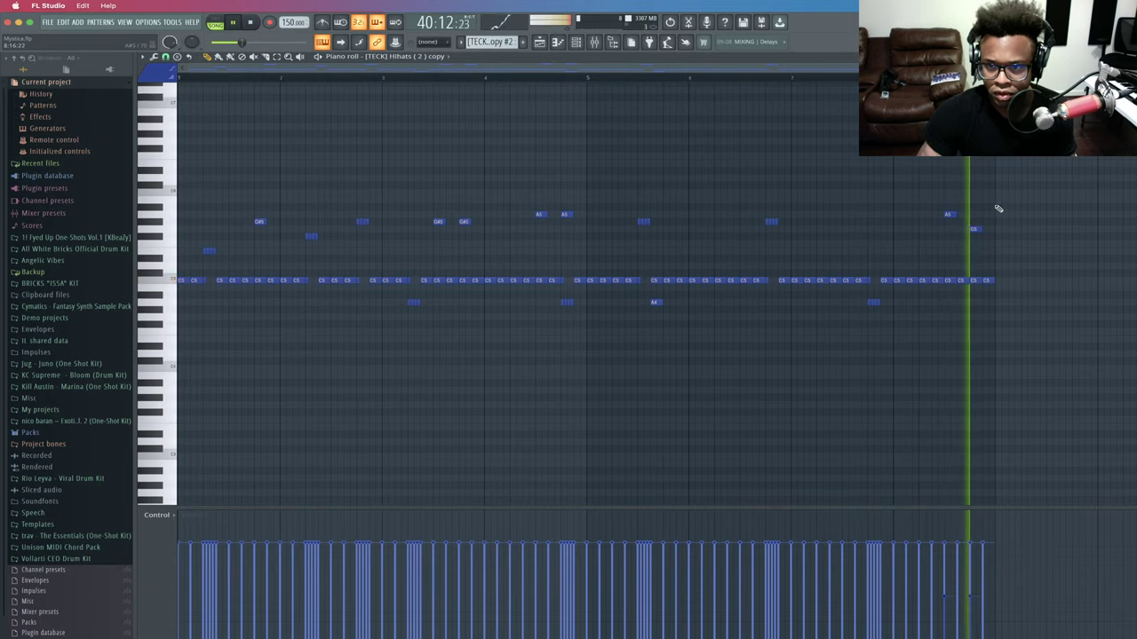
Draw a note on beat 4 of the hi-hat pattern's bar 8, set it to C#6 and audition it.
{"action": "left_click", "coordinate": [977, 192]}
{"action": "key", "text": "space"}
{"action": "key", "text": "space"}
{"action": "key", "text": "space"}
{"action": "left_click_drag", "start_coordinate": [977, 199], "coordinate": [969, 189]}
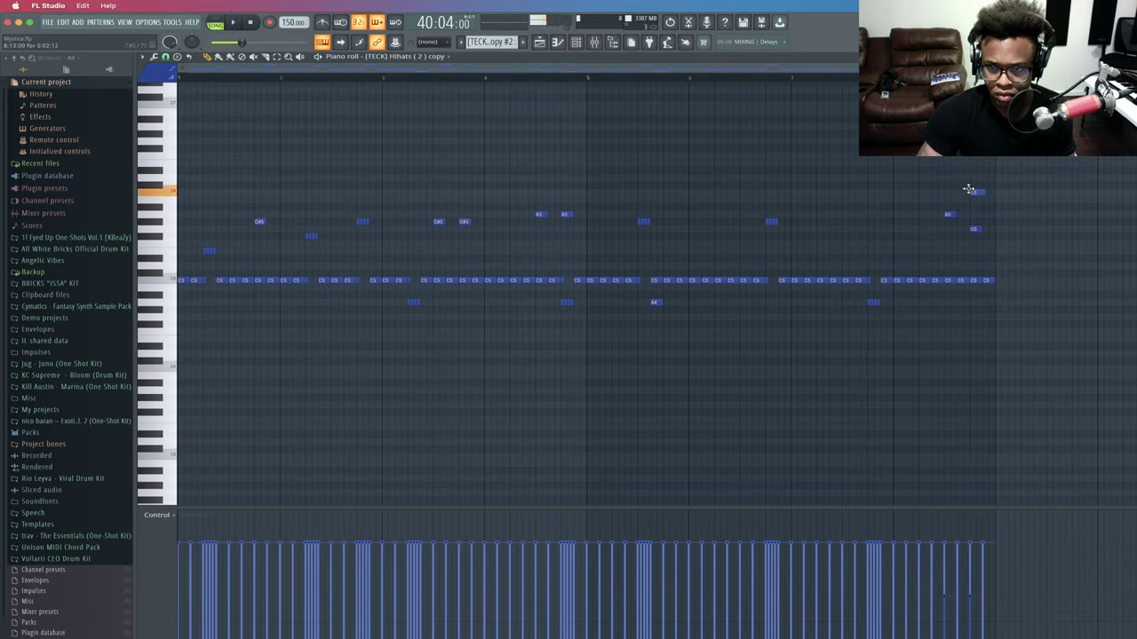
{"action": "key", "text": "space"}
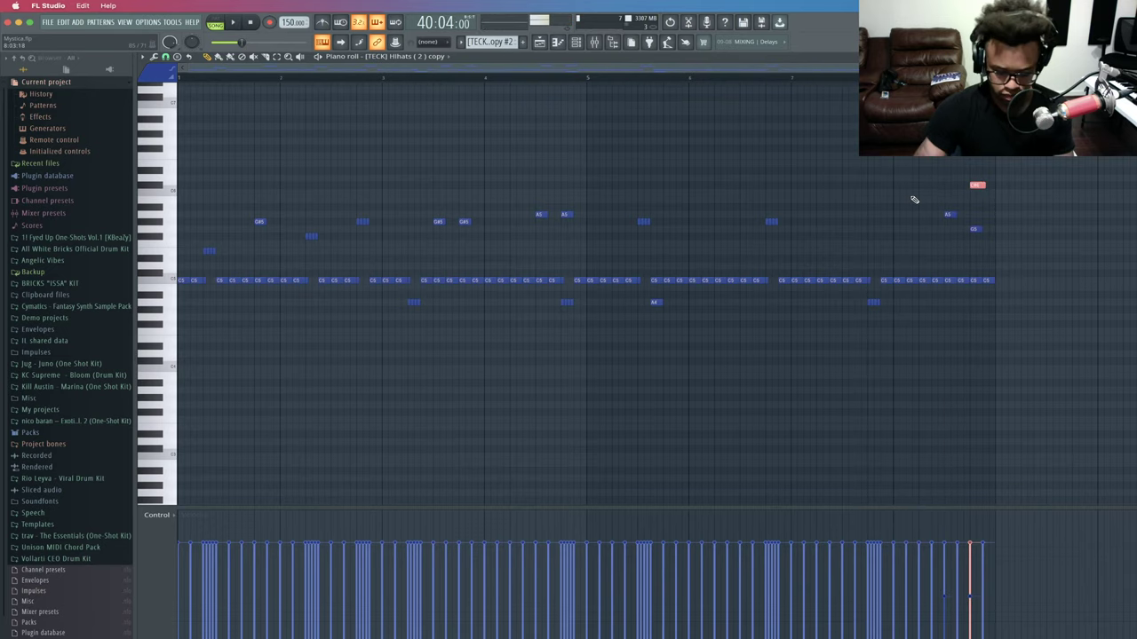
Try chopping the C#6 note into a roll and shifting the roll to the end of bar 8, and undo it.
{"action": "key", "text": "alt+u"}
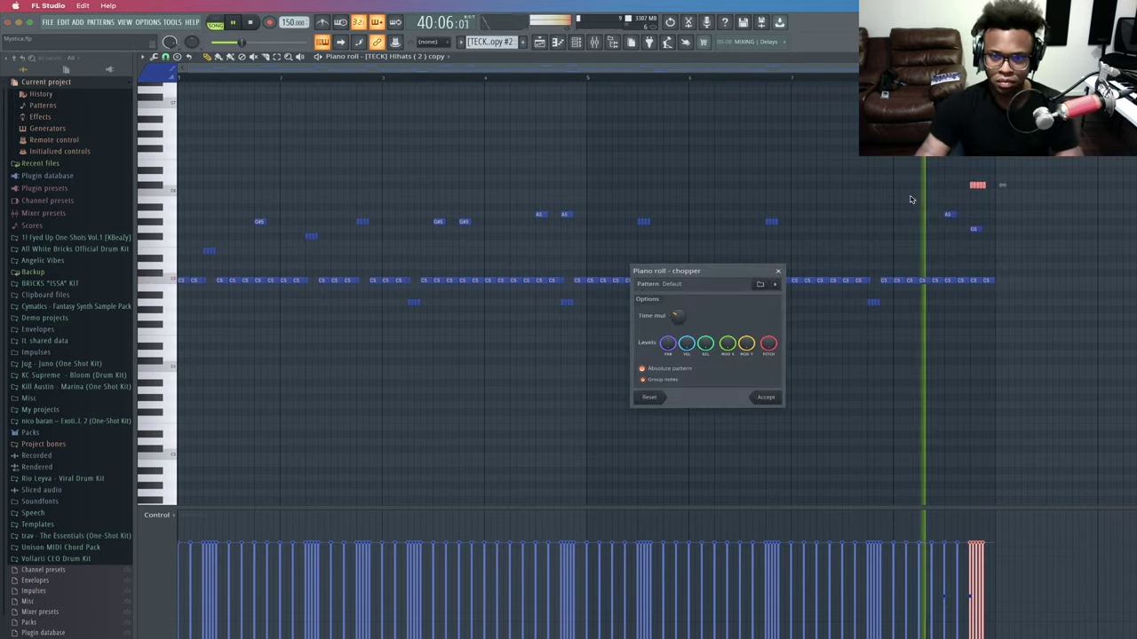
{"action": "left_click", "coordinate": [765, 397]}
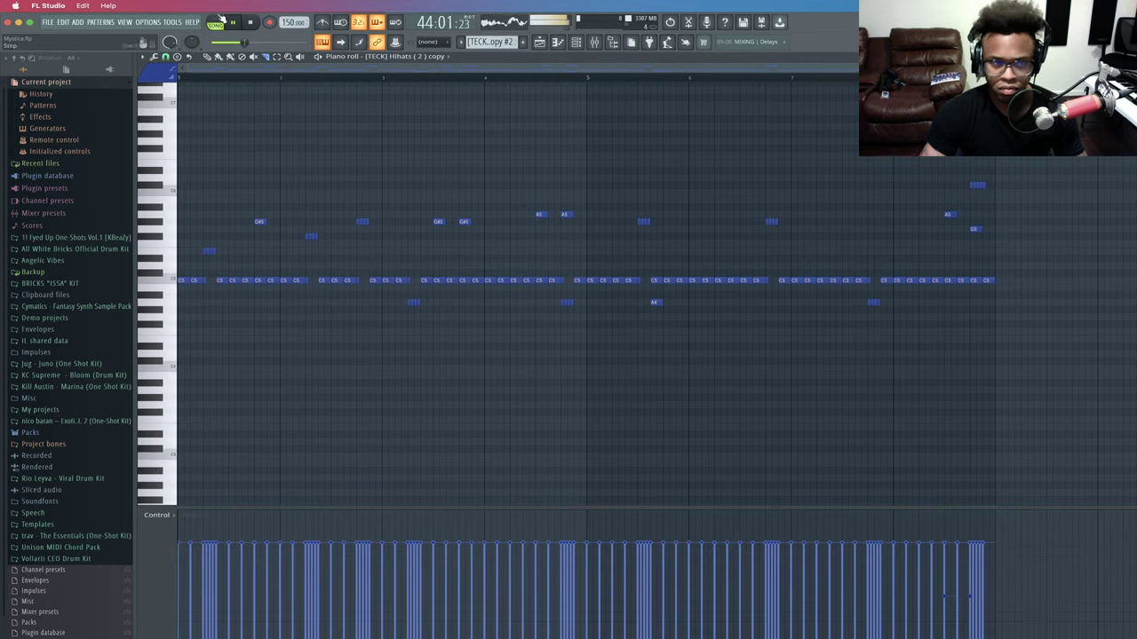
{"action": "left_click_drag", "start_coordinate": [973, 186], "coordinate": [982, 185]}
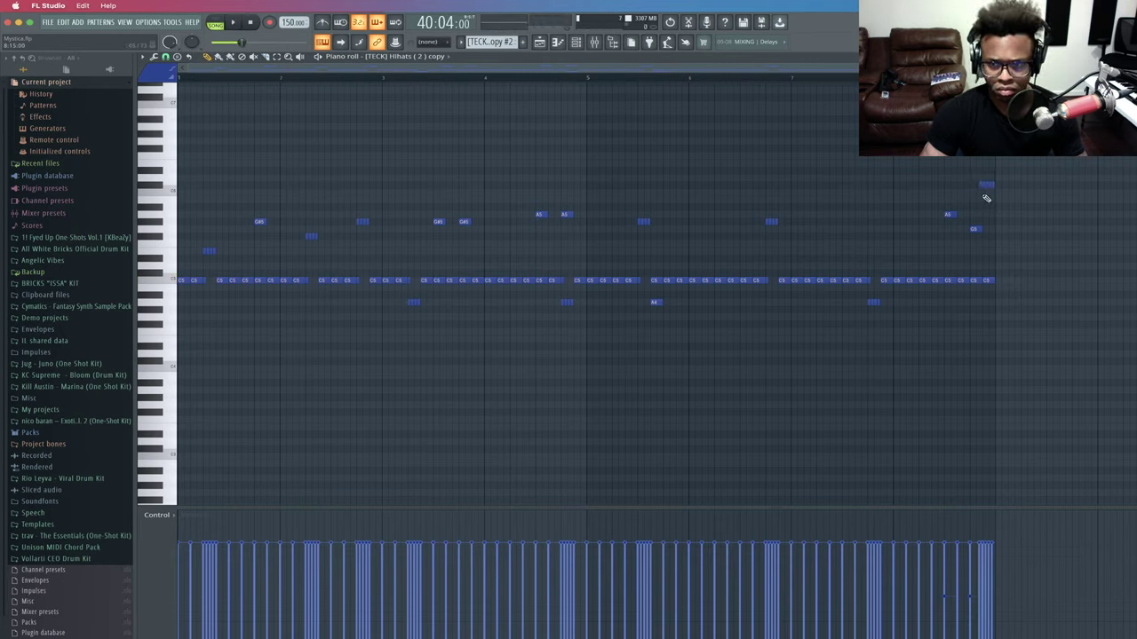
{"action": "key", "text": "super+z"}
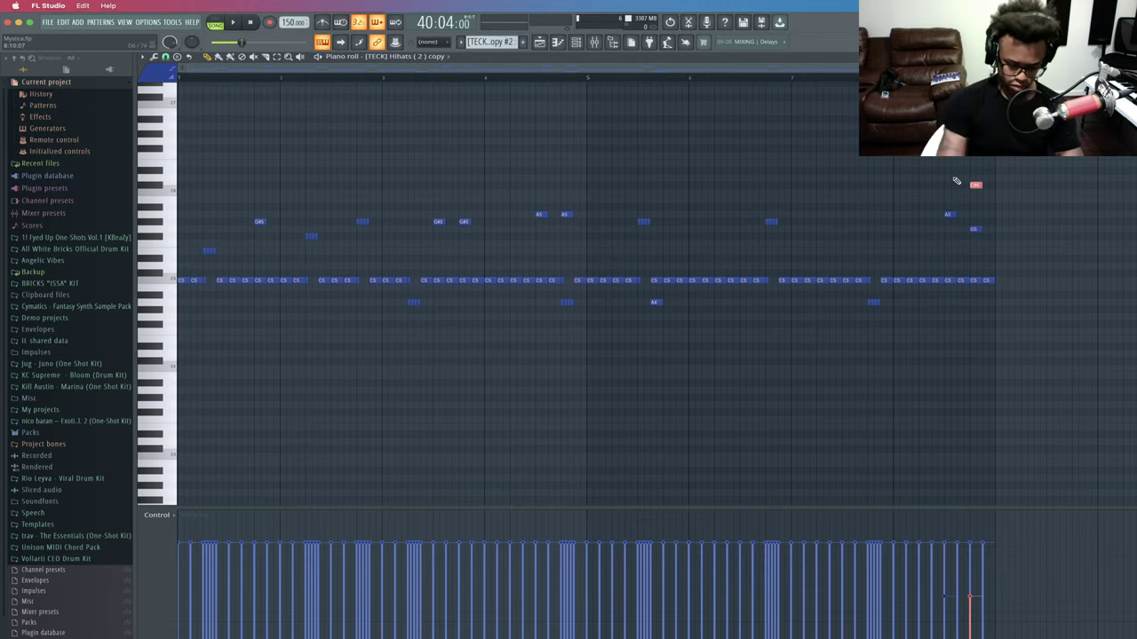
Chop the short C#6 note on beat 4 of bar 8 into a roll and replay the arrangement in the playlist.
{"action": "key", "text": "alt+u"}
{"action": "key", "text": "Return"}
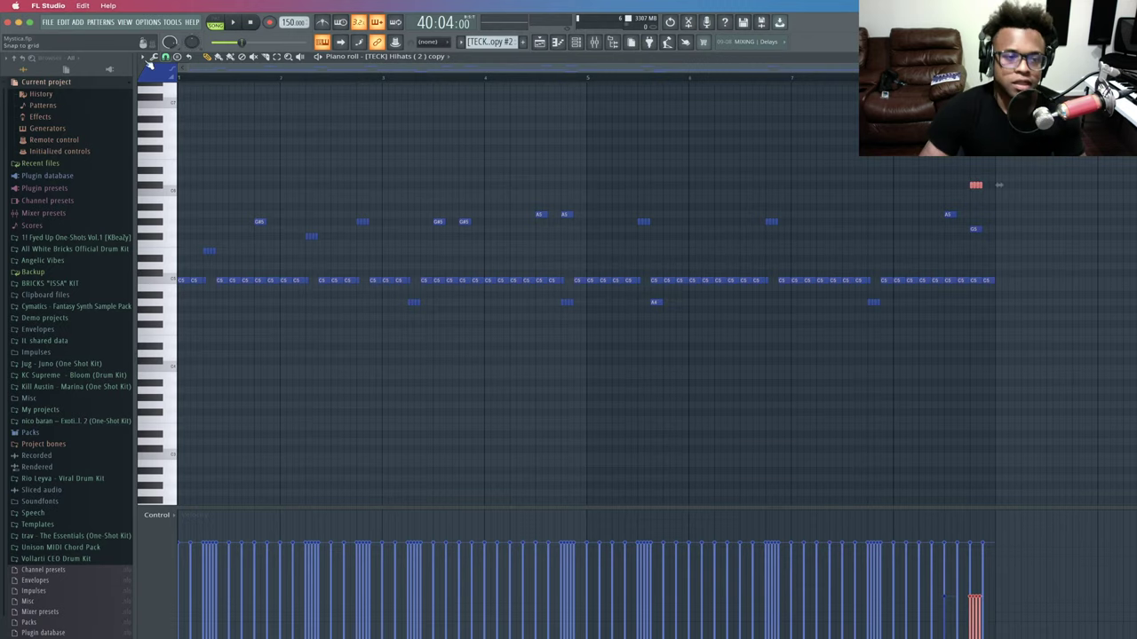
{"action": "key", "text": "space"}
{"action": "left_click", "coordinate": [539, 42]}
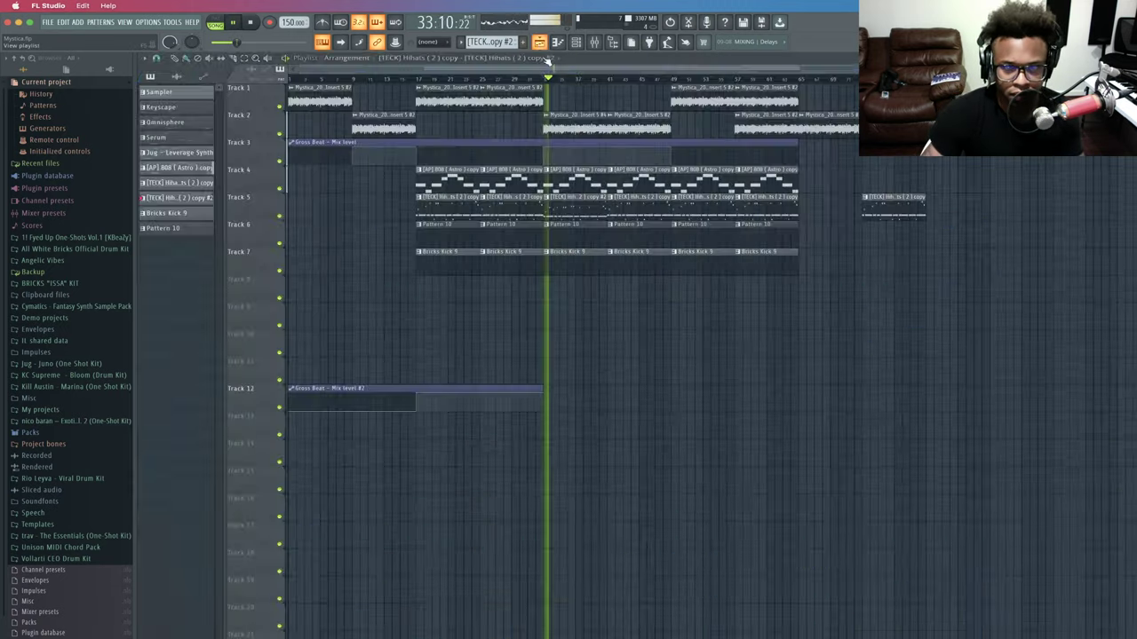
{"action": "key", "text": "space"}
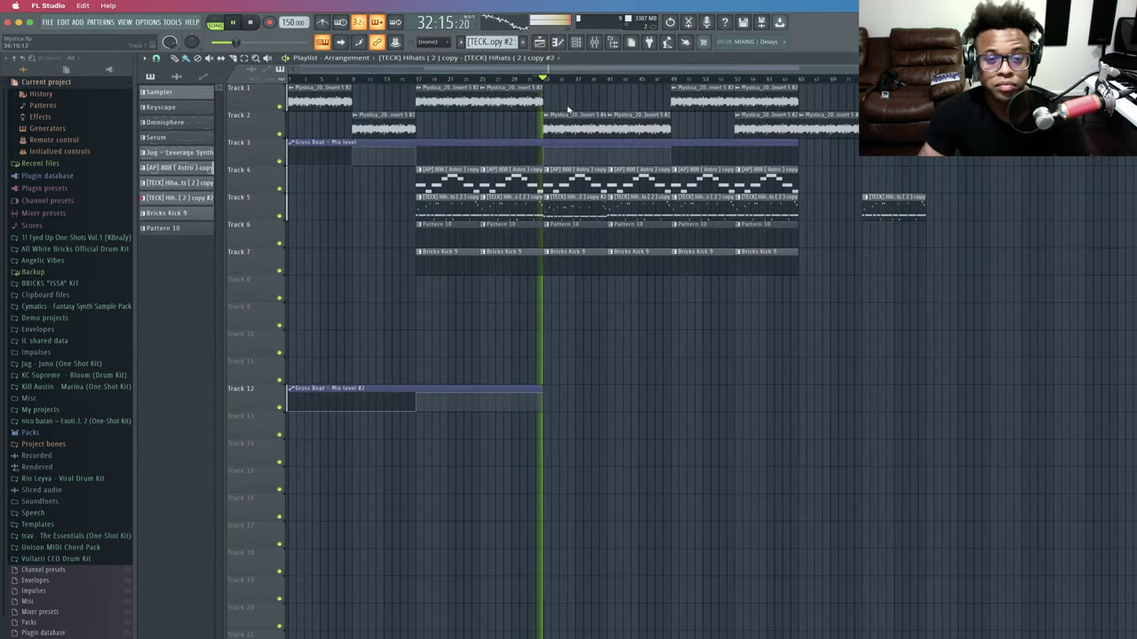
Replace the bar 41 hi-hat clip with a duplicate of the bar 33 clip, and park the two spare Track 5 clips at bar 89.
{"action": "left_click_drag", "start_coordinate": [627, 212], "coordinate": [947, 228]}
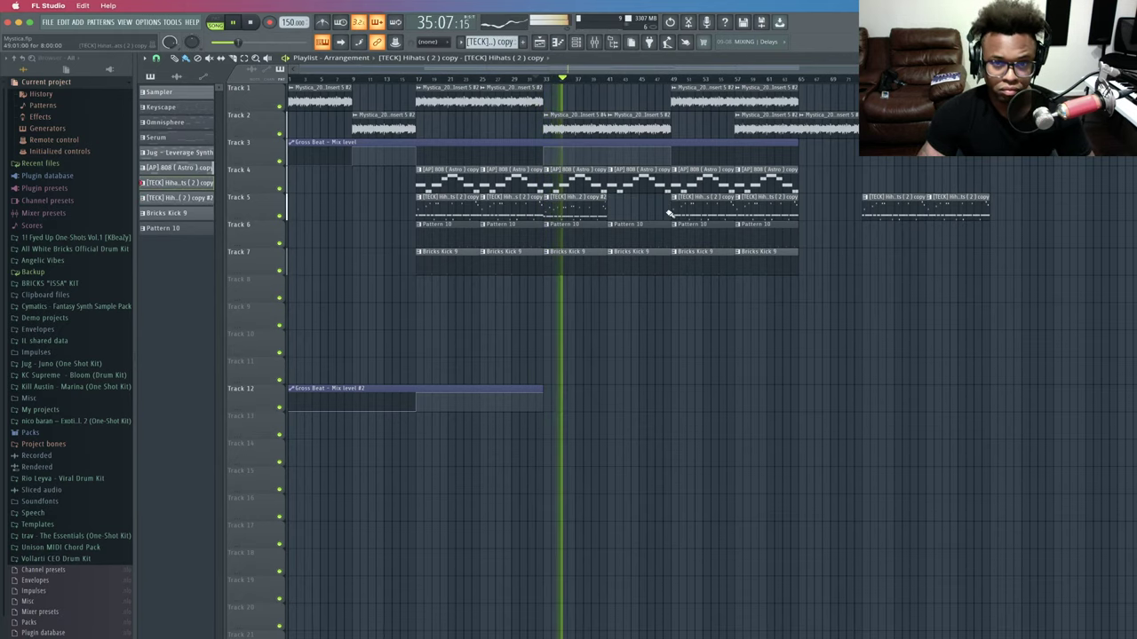
{"action": "left_click_drag", "start_coordinate": [584, 211], "coordinate": [636, 206]}
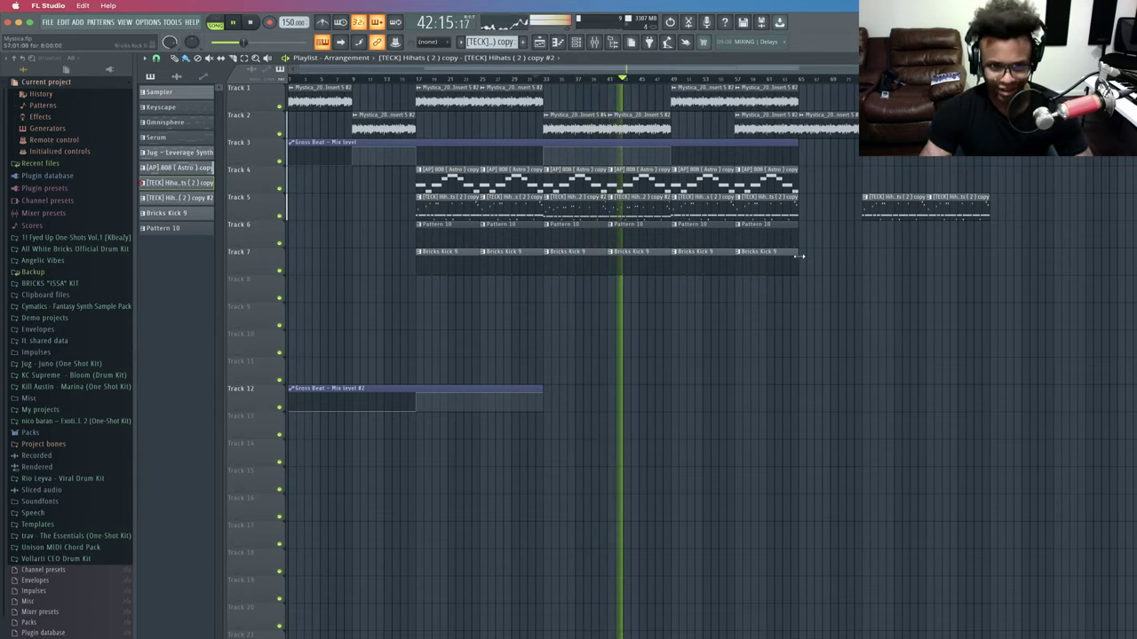
{"action": "left_click_drag", "start_coordinate": [805, 195], "coordinate": [1028, 215]}
{"action": "left_click_drag", "start_coordinate": [957, 254], "coordinate": [711, 206]}
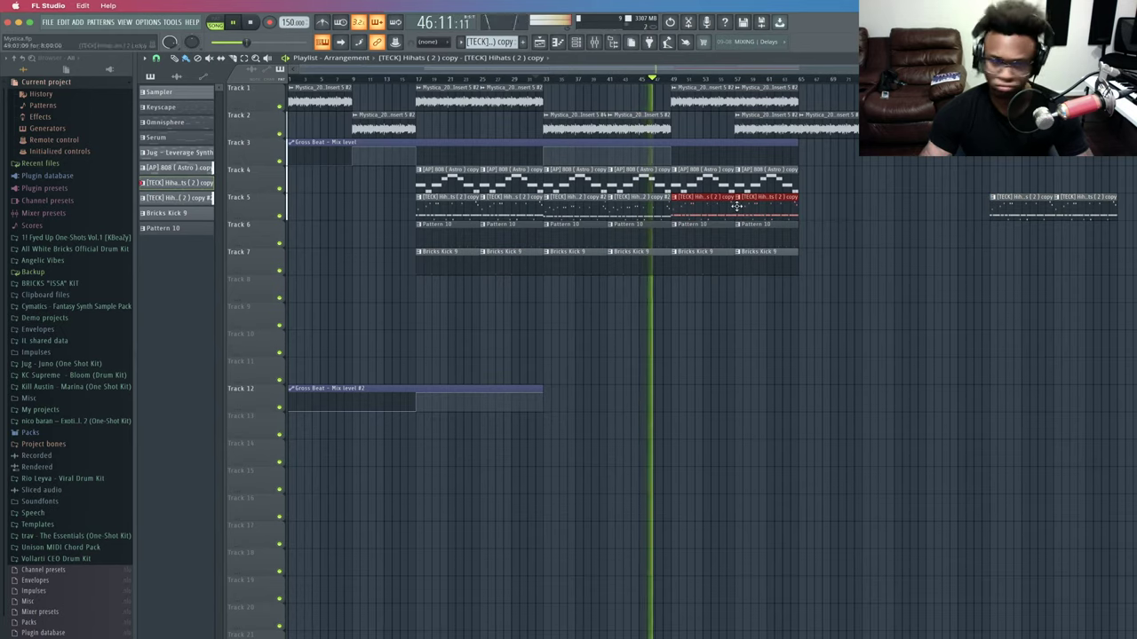
{"action": "left_click", "coordinate": [832, 202]}
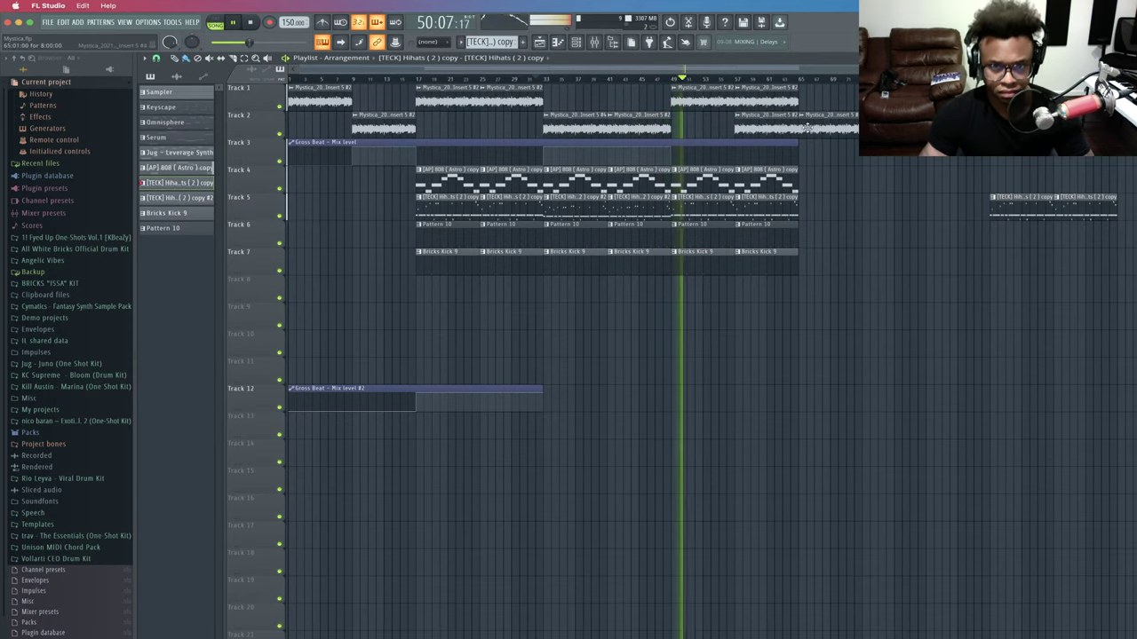
Move the Track 2 melody from bar 57 to start at bar 65 and duplicate the bar 33 to 49 hi-hat clips to bar 65.
{"action": "left_click_drag", "start_coordinate": [882, 129], "coordinate": [872, 99]}
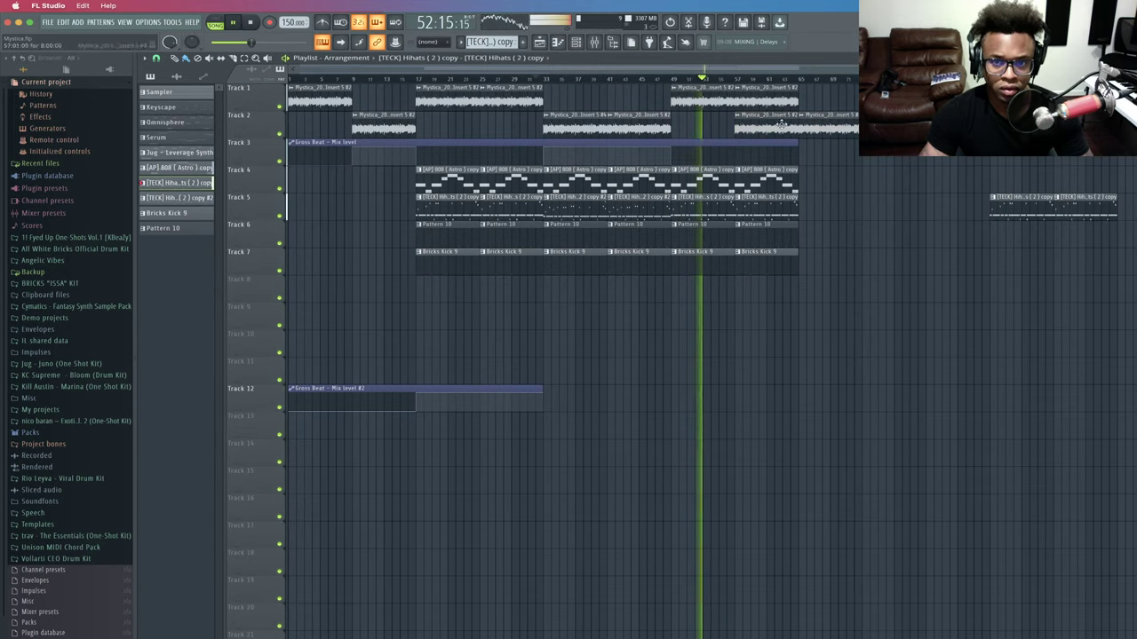
{"action": "left_click_drag", "start_coordinate": [724, 126], "coordinate": [835, 118]}
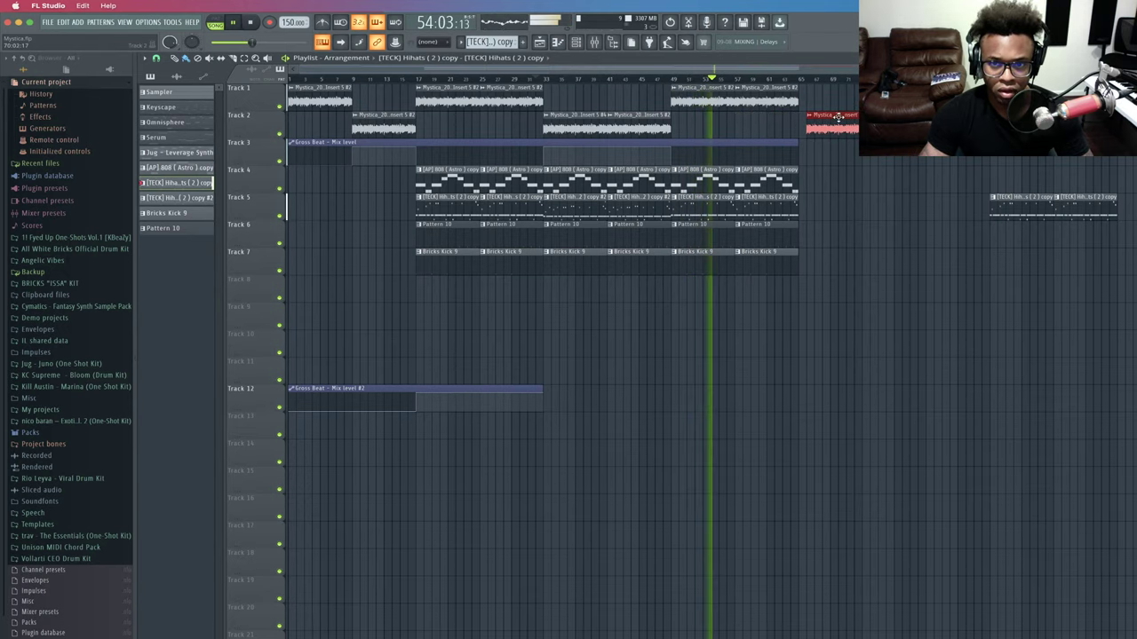
{"action": "left_click", "coordinate": [849, 181], "text": "super"}
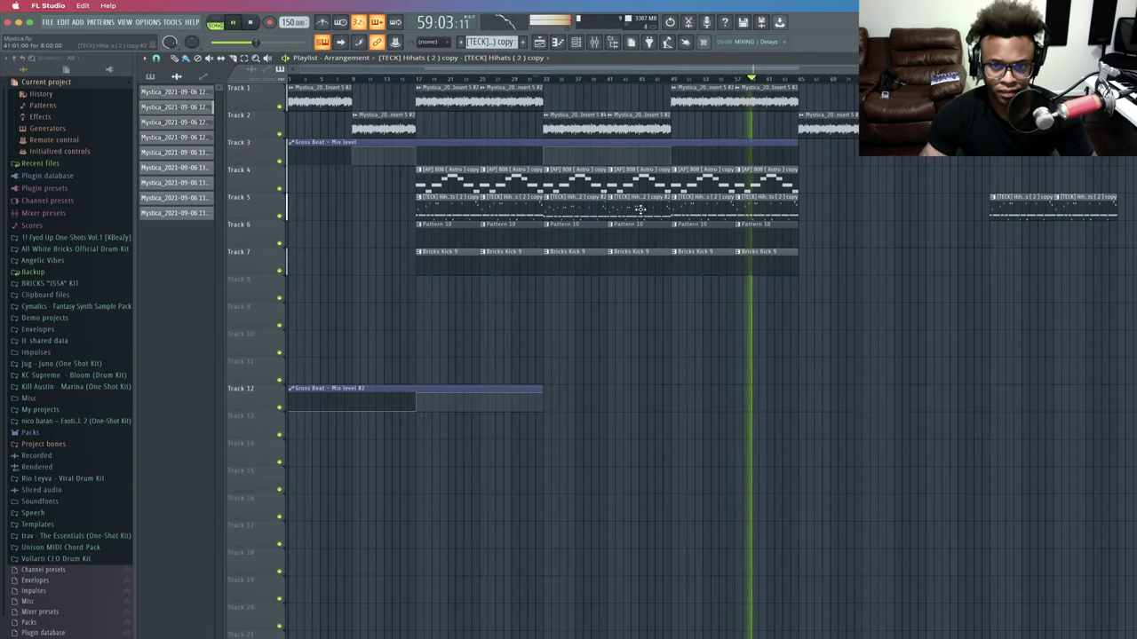
{"action": "left_click_drag", "start_coordinate": [621, 207], "coordinate": [883, 206]}
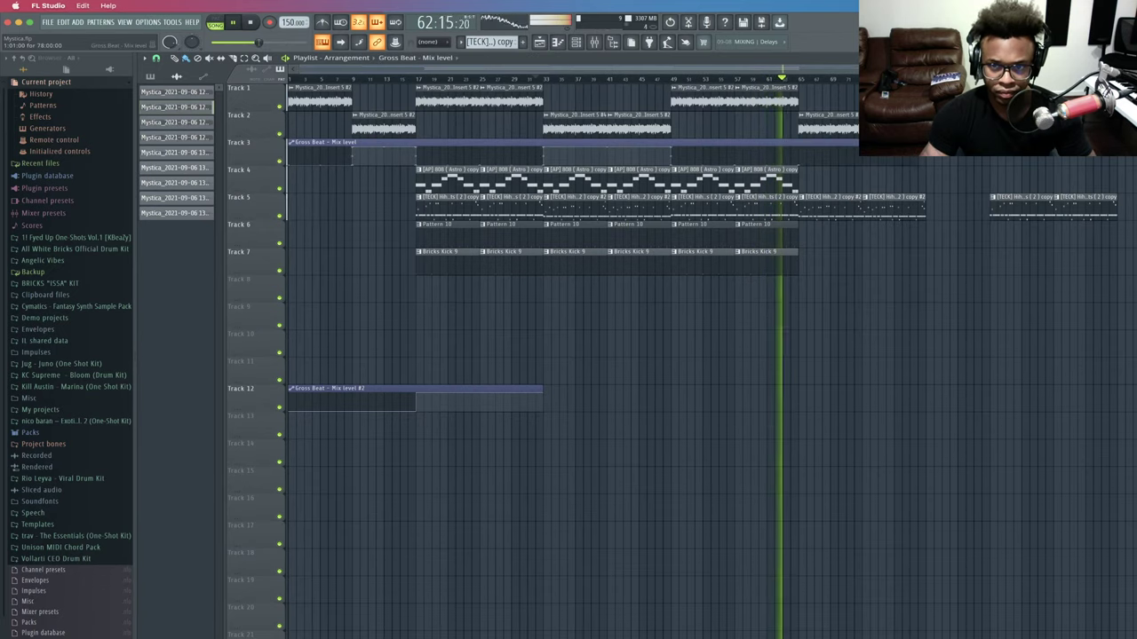
{"action": "key", "text": "space"}
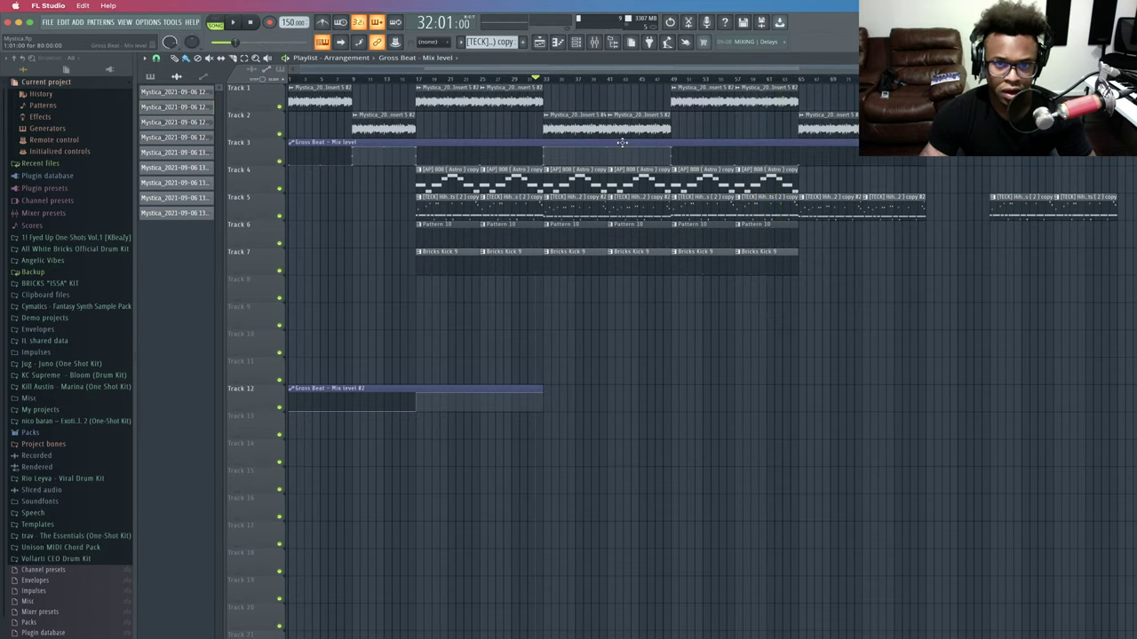
Copy the 100% value of the Gross Beat Mix level point at bar 49 and paste it onto the points at bars 65 and 81.
{"action": "right_click", "coordinate": [675, 151]}
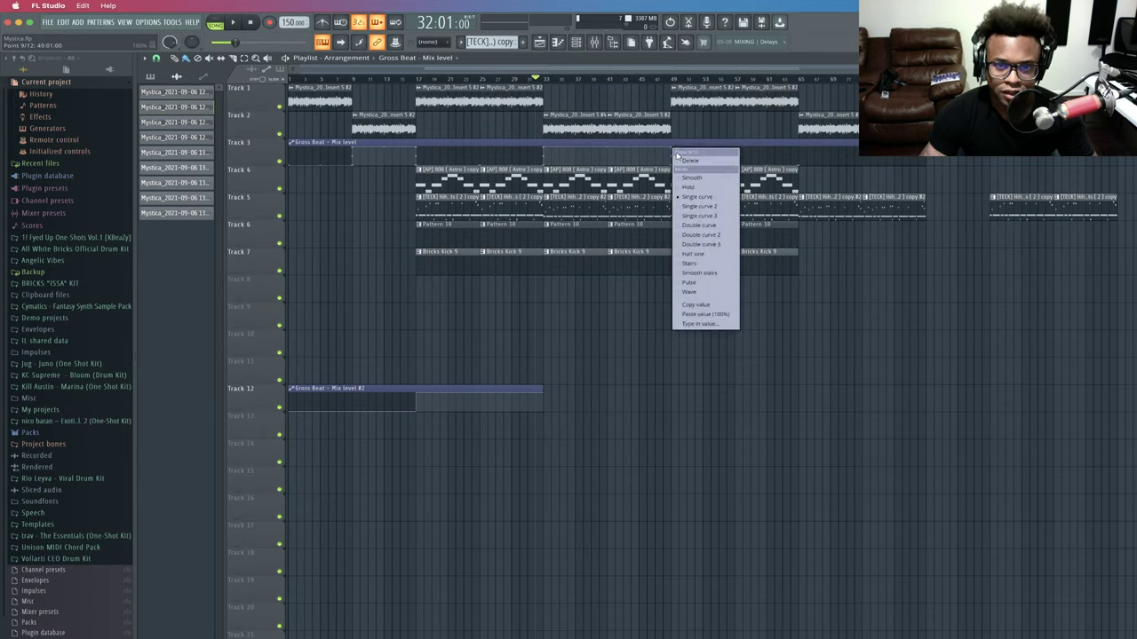
{"action": "left_click", "coordinate": [700, 306]}
{"action": "right_click", "coordinate": [799, 153]}
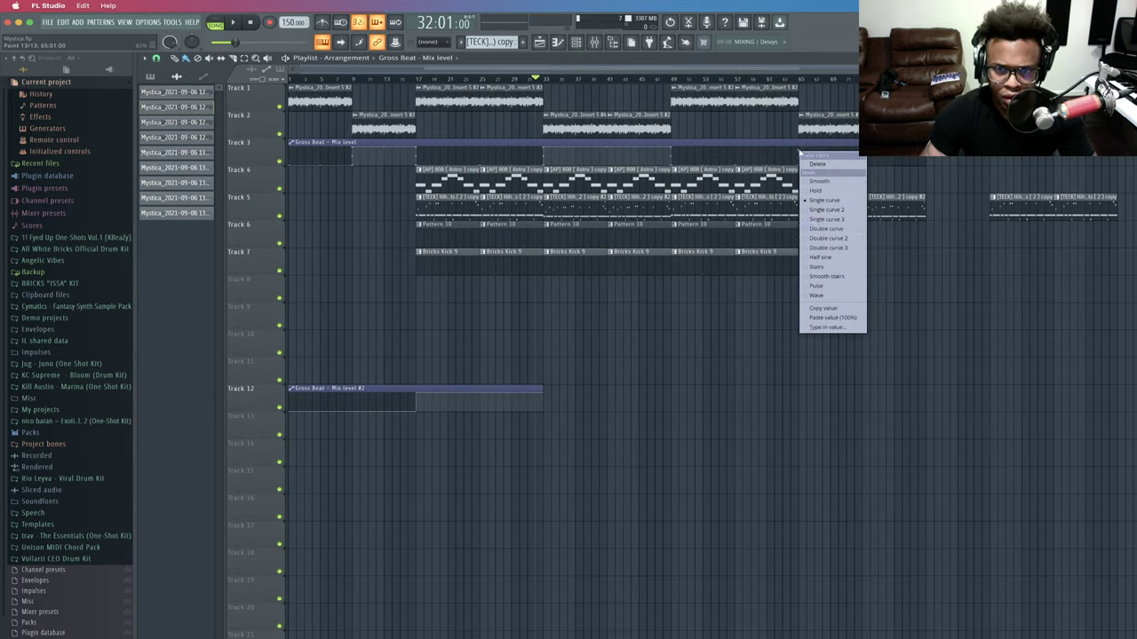
{"action": "left_click", "coordinate": [848, 318]}
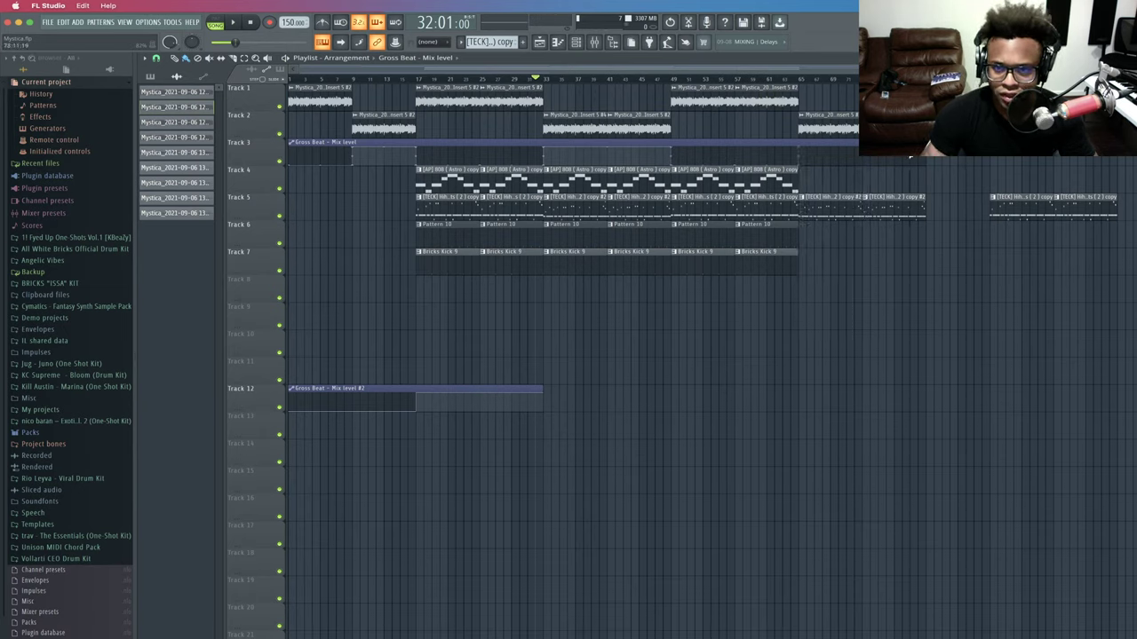
{"action": "key", "text": "space"}
{"action": "key", "text": "space"}
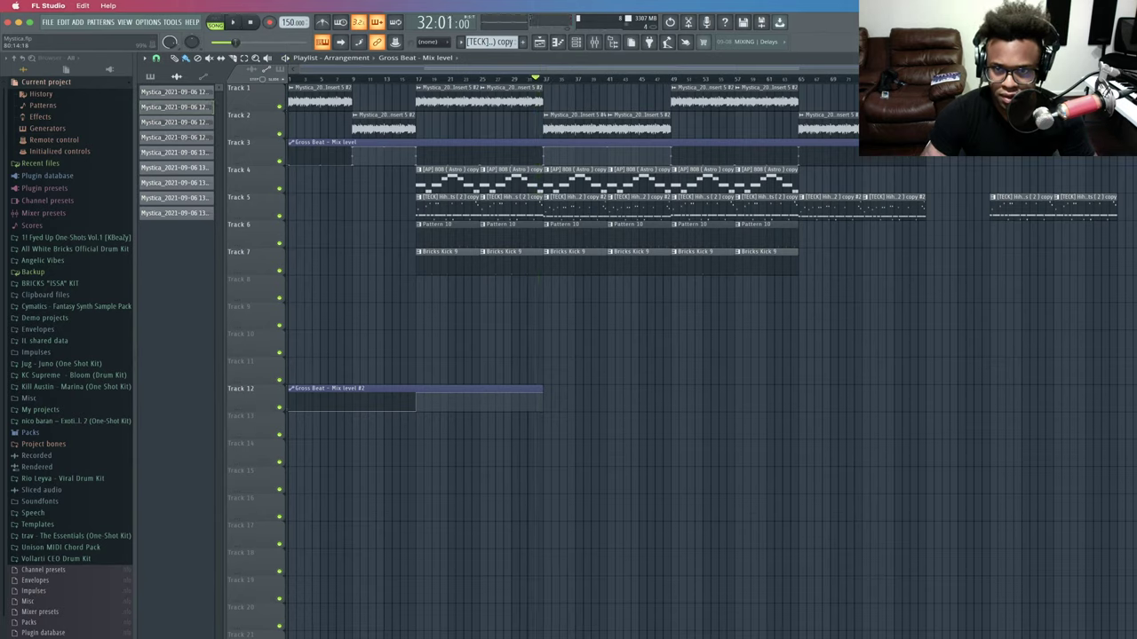
{"action": "key", "text": "space"}
{"action": "right_click", "coordinate": [925, 148]}
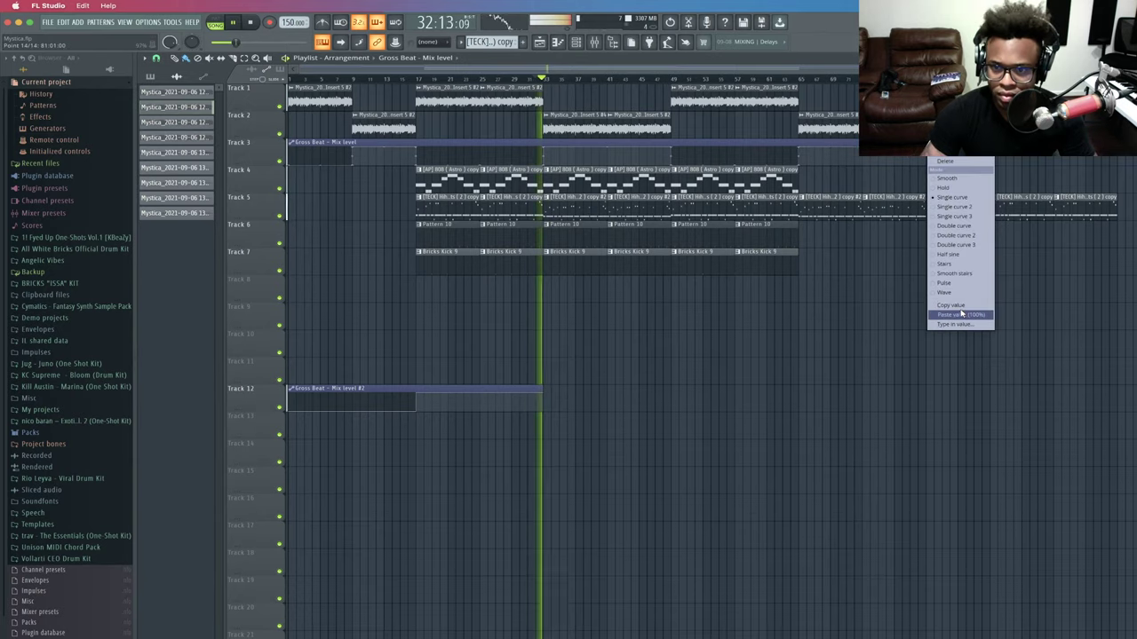
{"action": "left_click", "coordinate": [961, 315]}
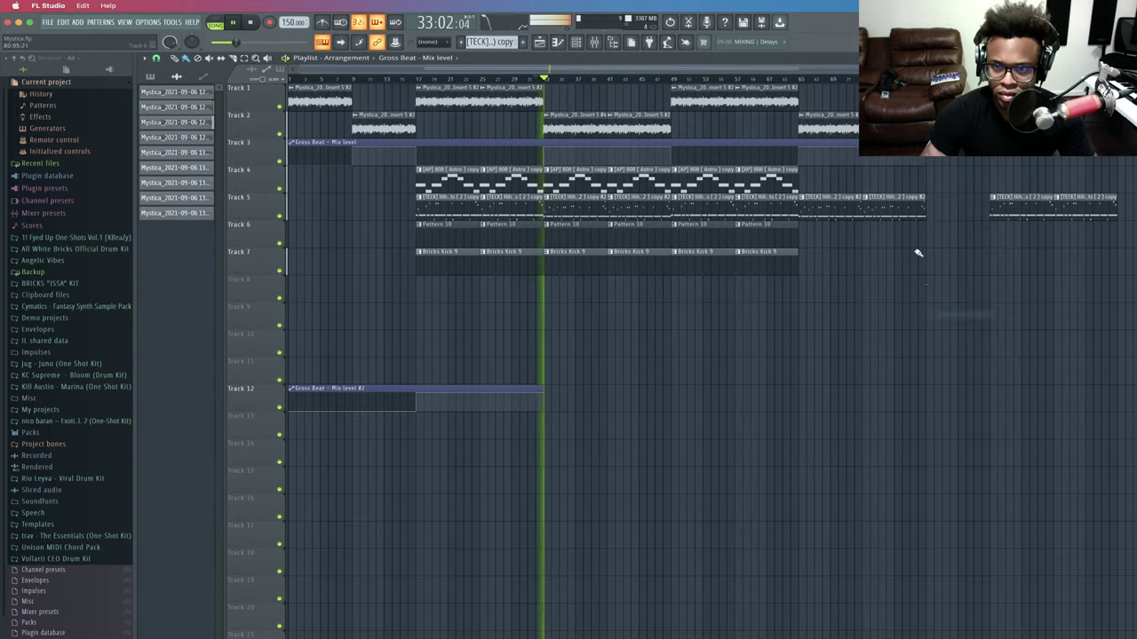
Copy the 0% value of the Gross Beat Mix level point at bar 49 and paste it onto the point at bar 81.
{"action": "right_click", "coordinate": [927, 165]}
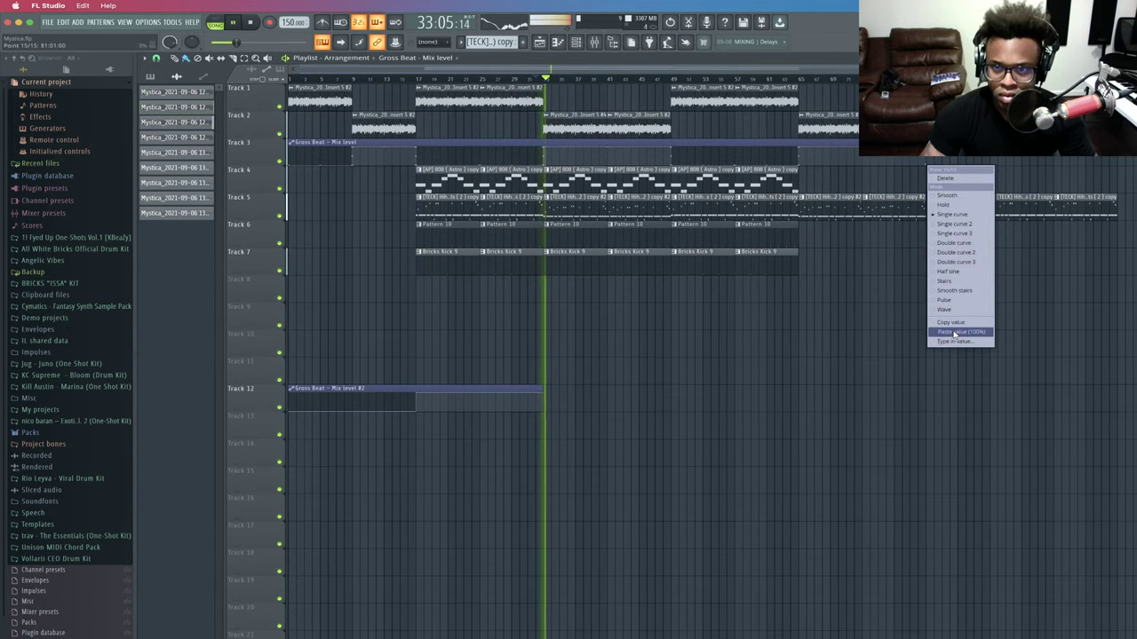
{"action": "left_click", "coordinate": [843, 184]}
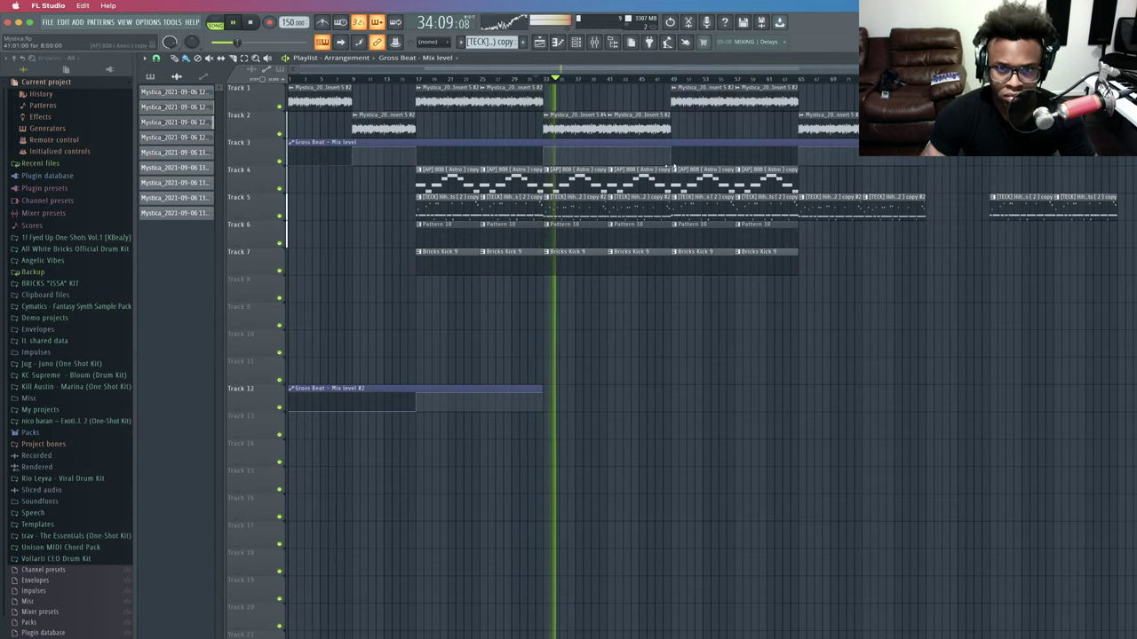
{"action": "right_click", "coordinate": [673, 166]}
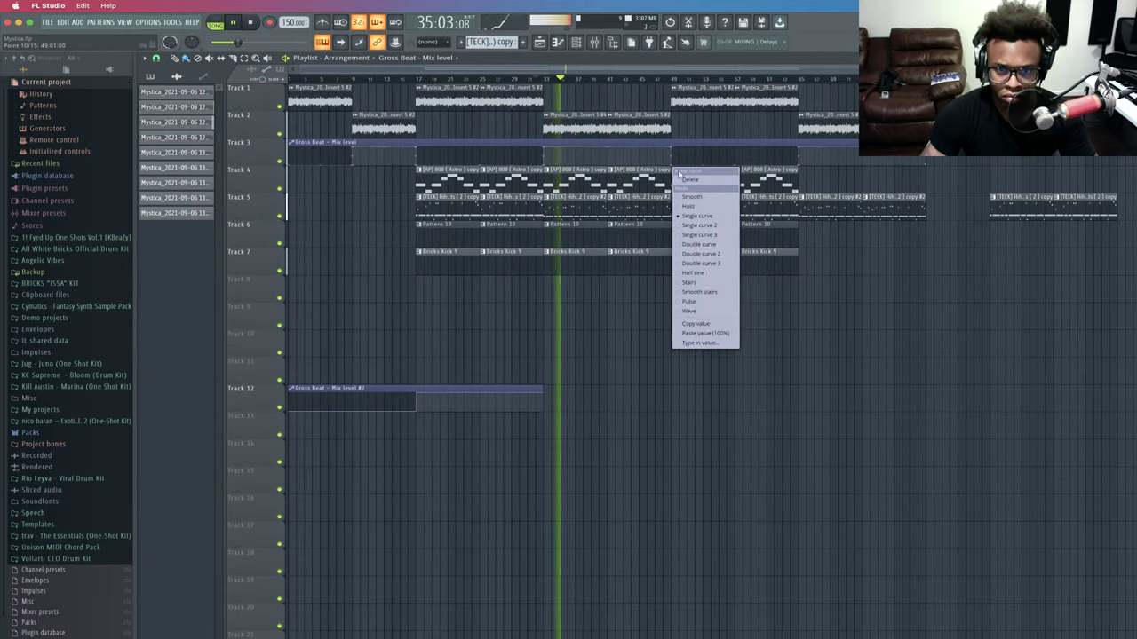
{"action": "left_click", "coordinate": [712, 325]}
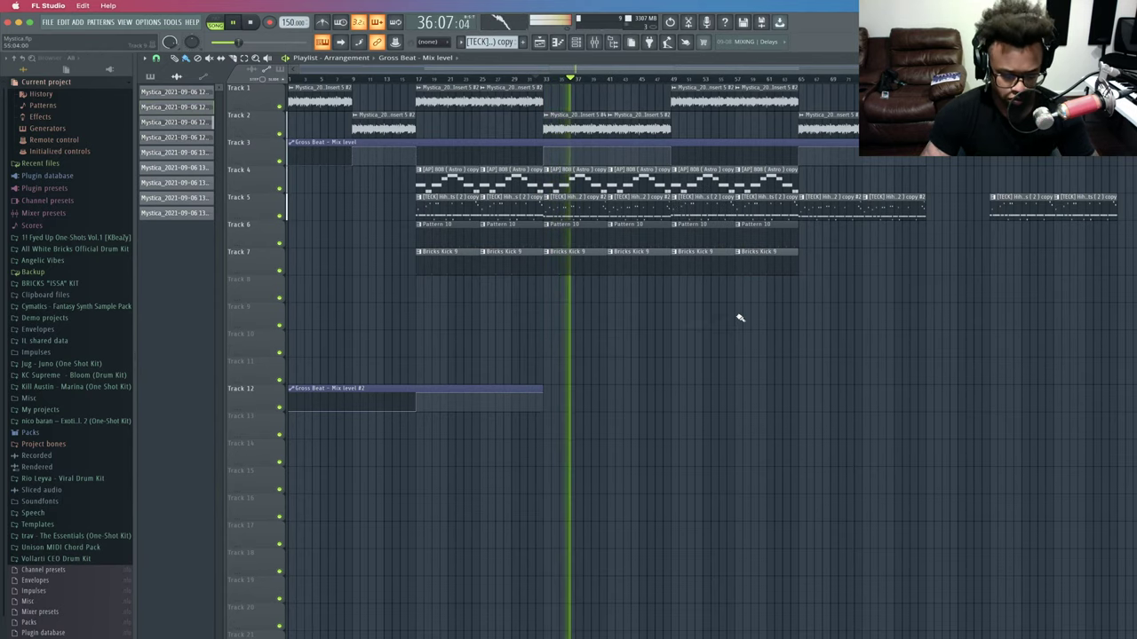
{"action": "right_click", "coordinate": [928, 163]}
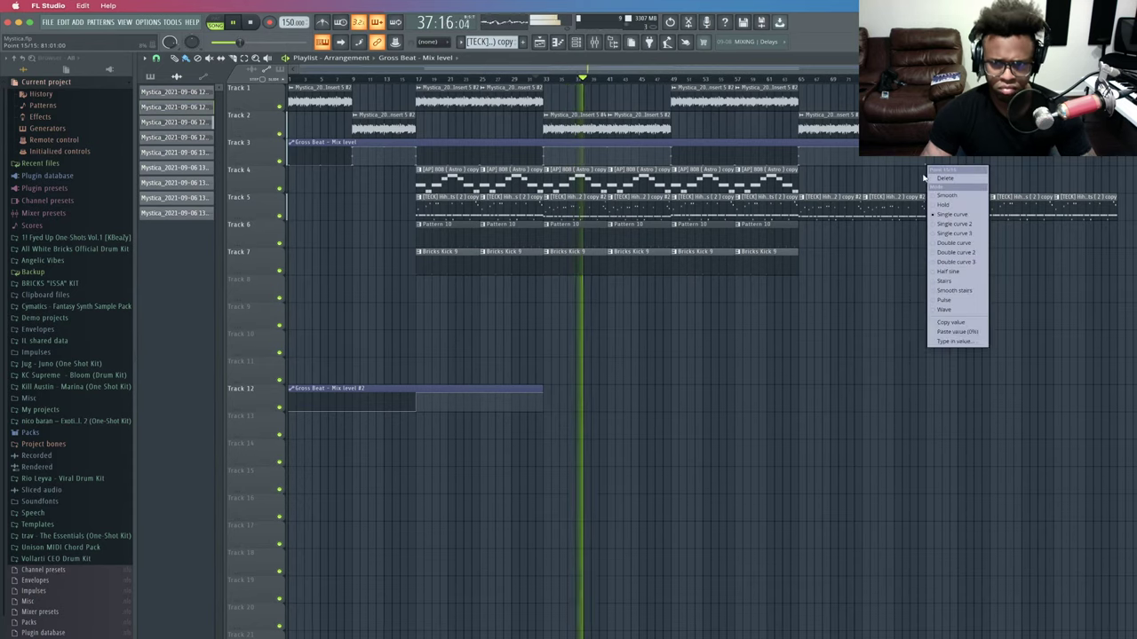
{"action": "left_click", "coordinate": [957, 333]}
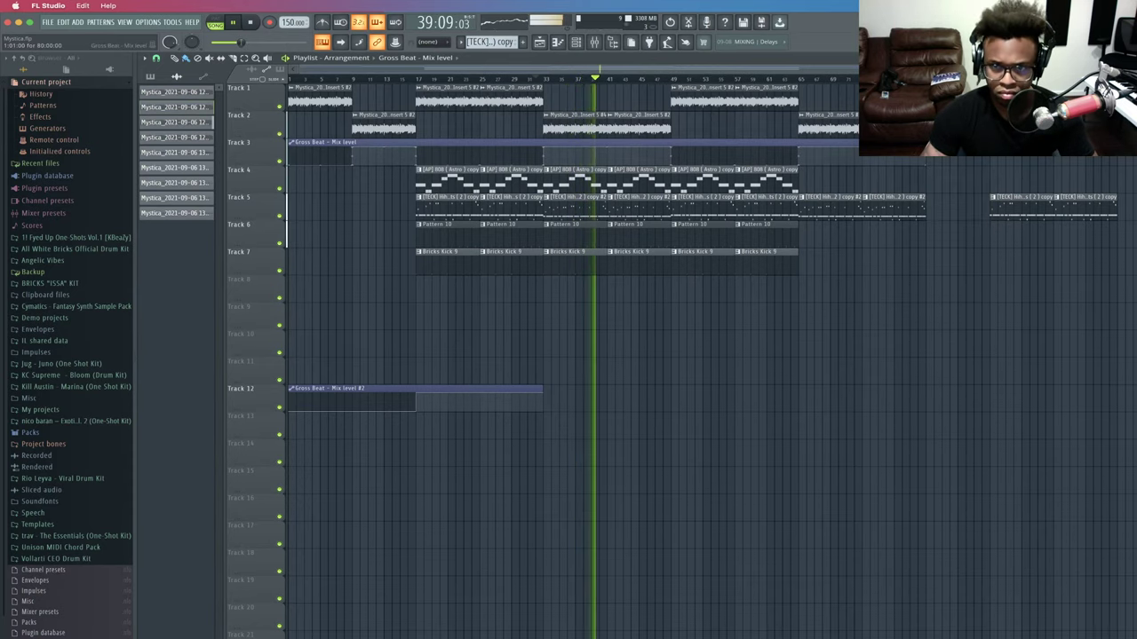
Add a Gross Beat Mix level point at bar 97 on Track 3 and copy its value.
{"action": "right_click", "coordinate": [1055, 166]}
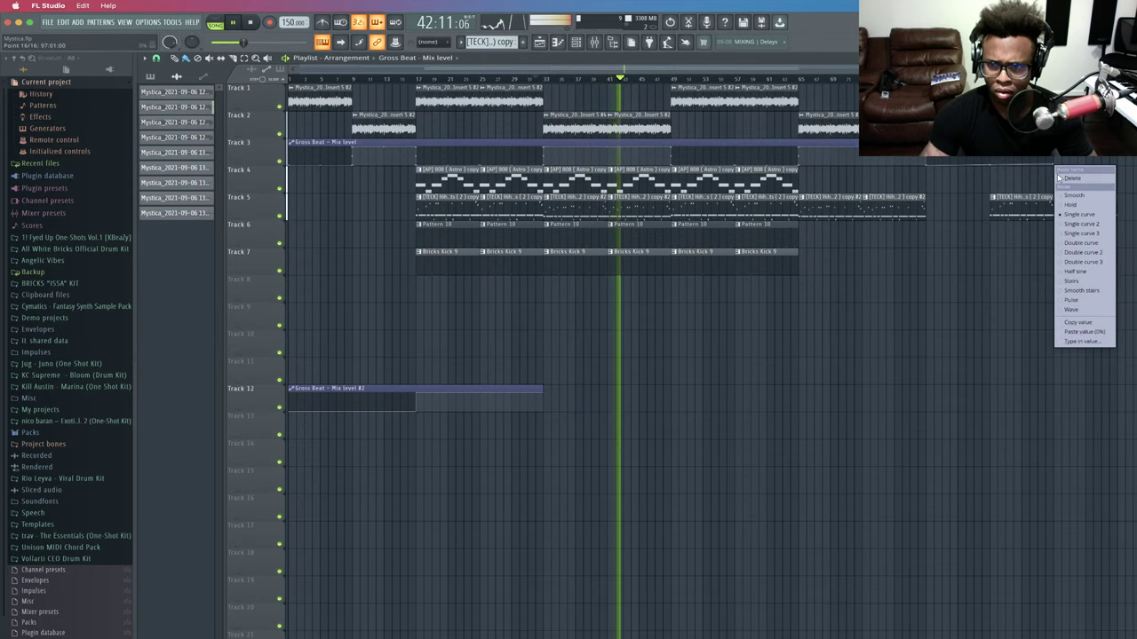
{"action": "left_click", "coordinate": [1090, 323]}
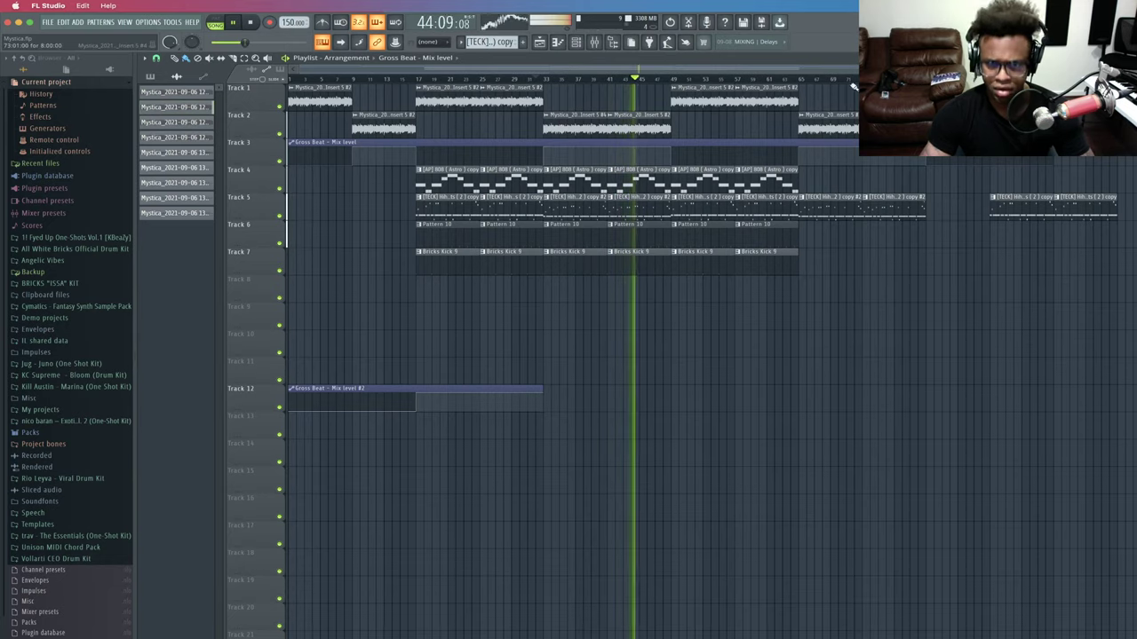
{"action": "left_click", "coordinate": [781, 96]}
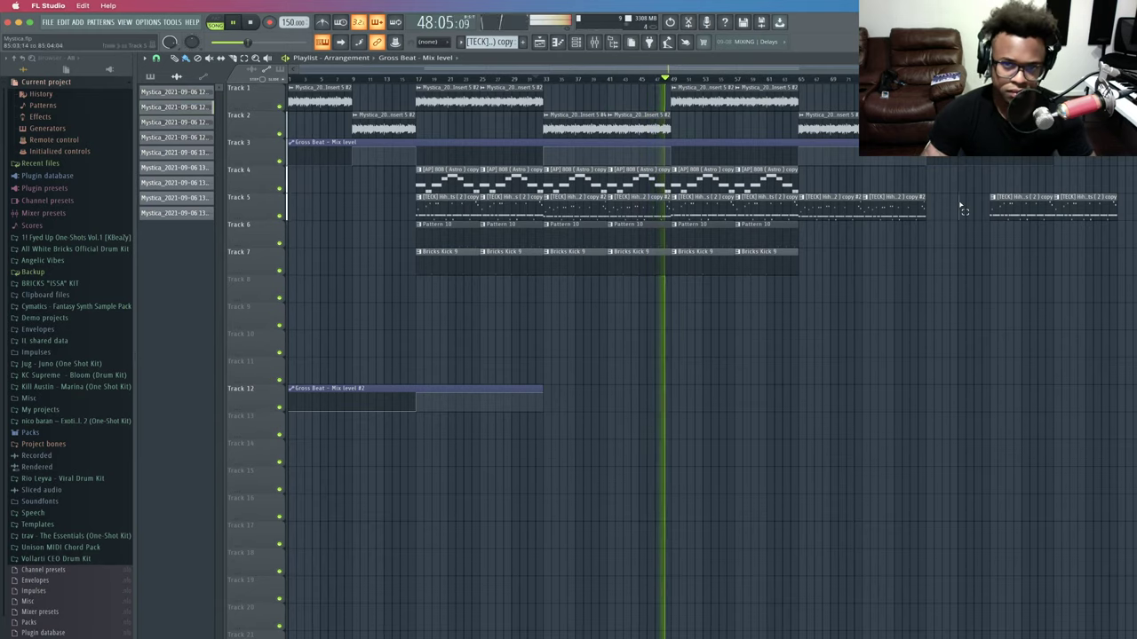
Duplicate the 808, Pattern 10 and Bricks Kick 9 clips twice to fill bars 65 to 81.
{"action": "left_click_drag", "start_coordinate": [814, 270], "coordinate": [761, 233]}
{"action": "left_click_drag", "start_coordinate": [760, 227], "coordinate": [834, 170]}
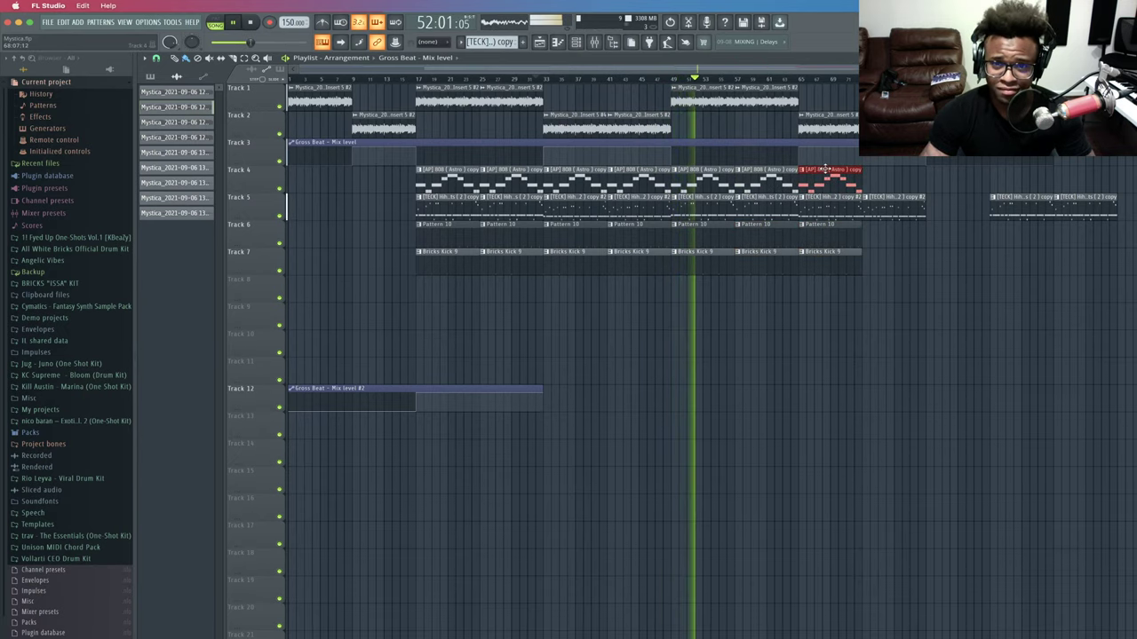
{"action": "left_click_drag", "start_coordinate": [870, 385], "coordinate": [885, 232]}
{"action": "left_click_drag", "start_coordinate": [834, 174], "coordinate": [900, 175]}
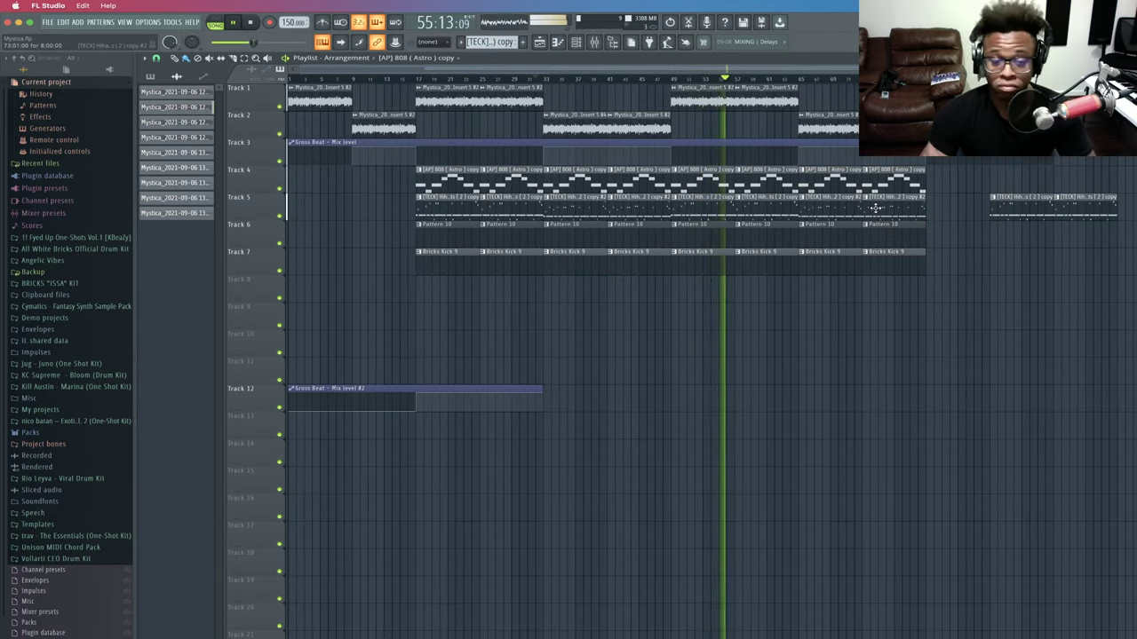
Move the two spare hi-hat clips from bar 89 to bar 81 and duplicate the 808, Pattern 10 and Bricks Kick 9 clips up to bar 97.
{"action": "left_click_drag", "start_coordinate": [1103, 247], "coordinate": [946, 178]}
{"action": "key", "text": "super+b"}
{"action": "key", "text": "super+b"}
{"action": "left_click_drag", "start_coordinate": [951, 270], "coordinate": [893, 233]}
{"action": "key", "text": "super+b"}
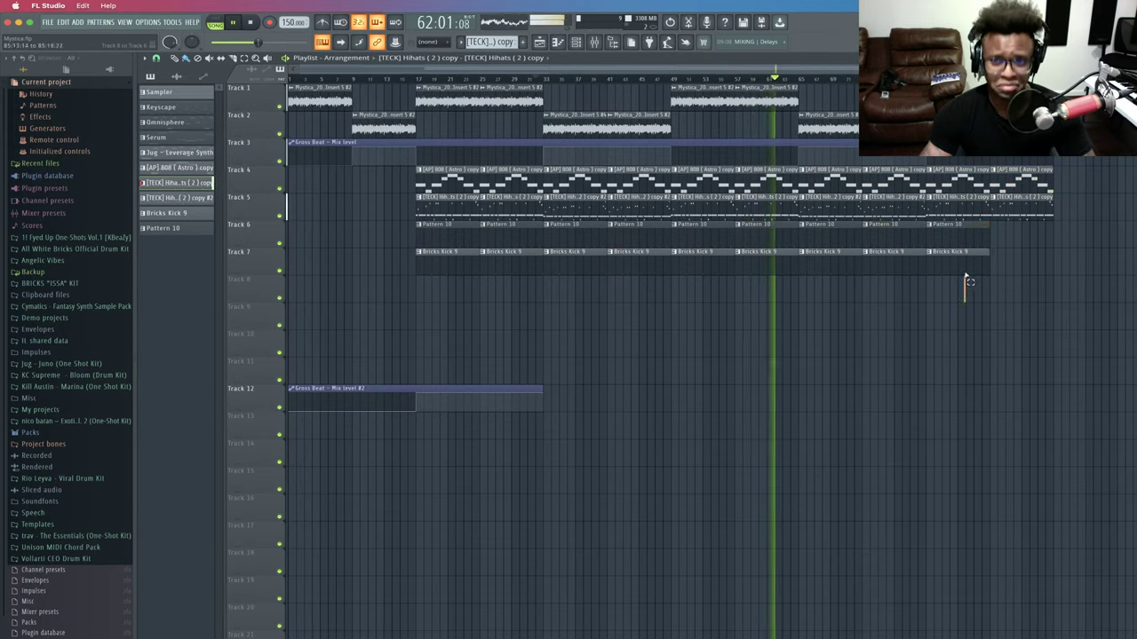
{"action": "key", "text": "super+b"}
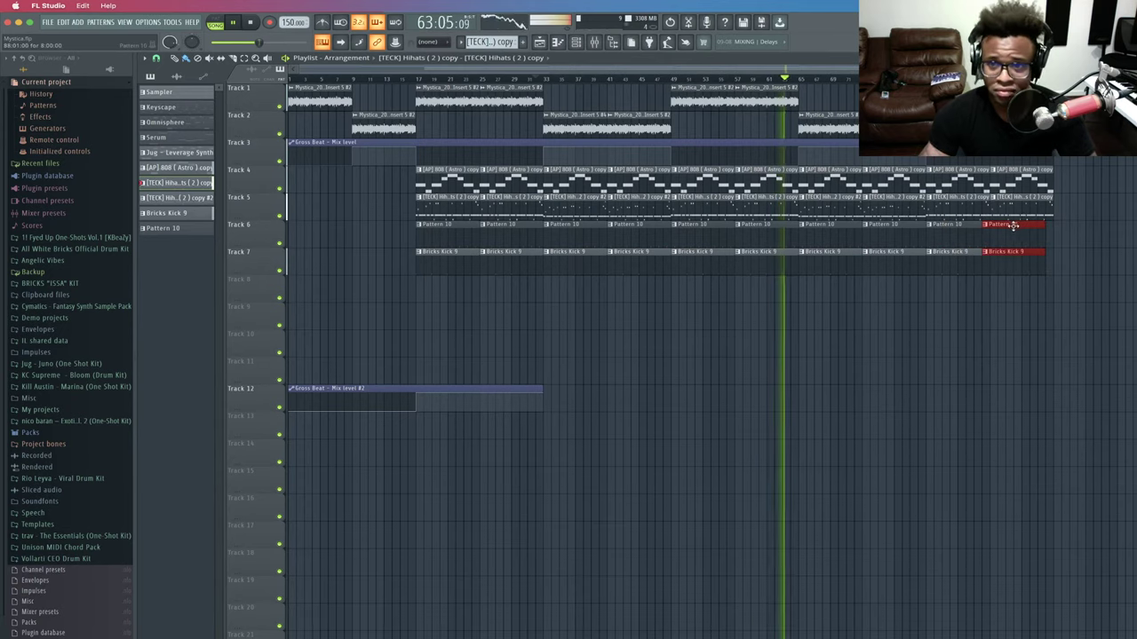
{"action": "left_click", "coordinate": [1021, 226]}
{"action": "left_click", "coordinate": [1115, 224], "text": "super"}
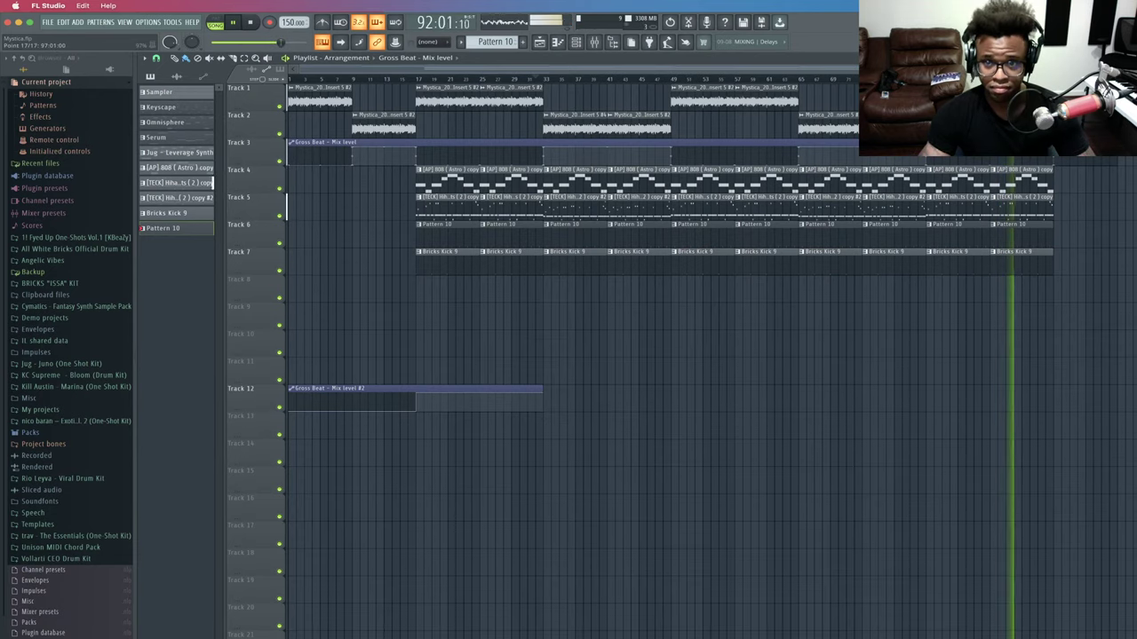
Try copying the 100% value of the Gross Beat Mix level point at bar 81 onto the point at bar 97.
{"action": "right_click", "coordinate": [929, 159]}
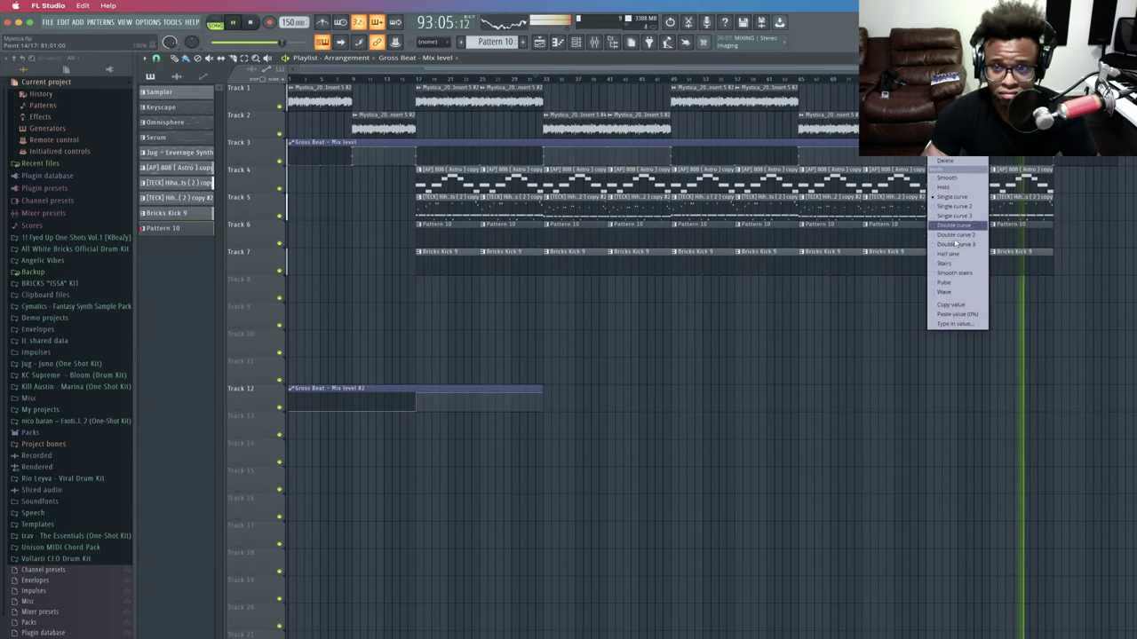
{"action": "left_click", "coordinate": [956, 306]}
{"action": "right_click", "coordinate": [1054, 151]}
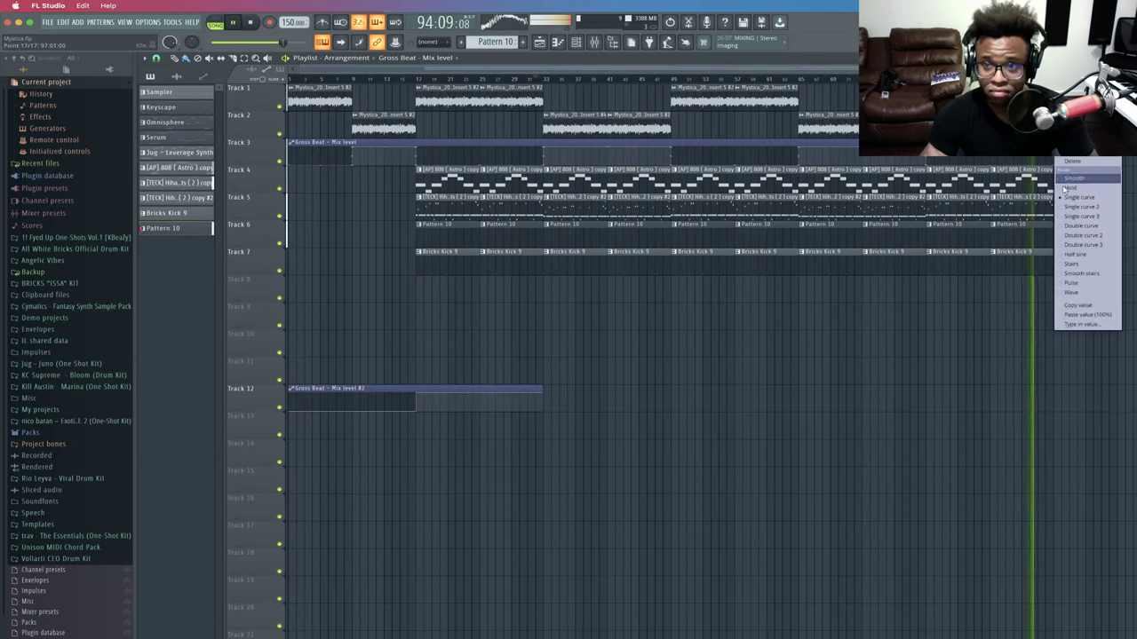
{"action": "left_click", "coordinate": [1085, 316]}
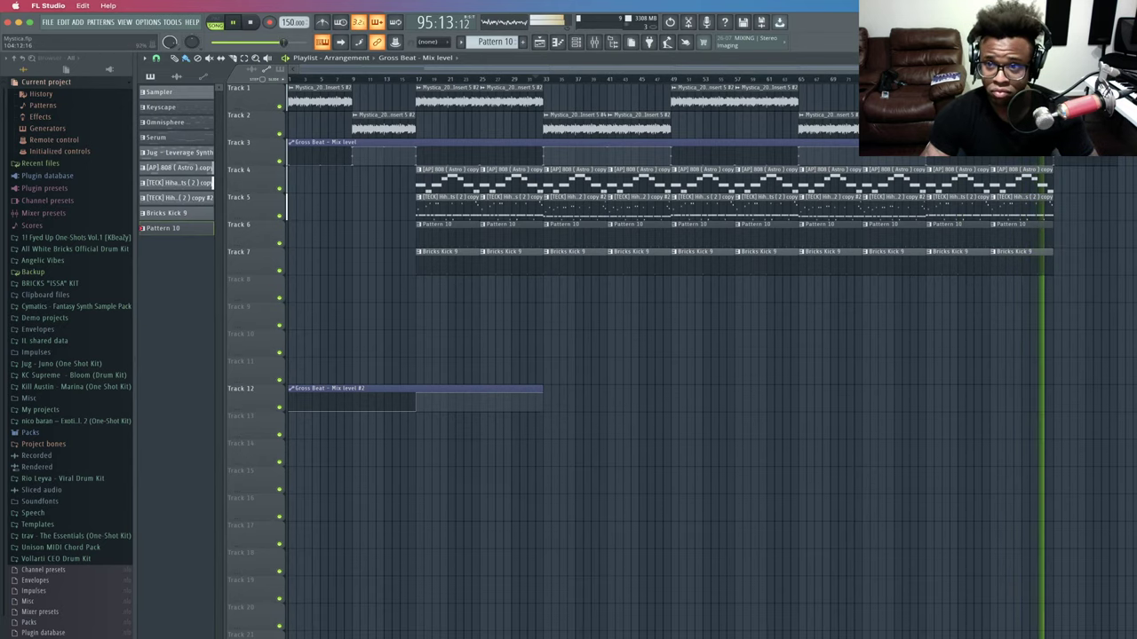
Try pasting the copied value onto a Gross Beat Mix level point at bar 105, and undo the melody clip move and added points.
{"action": "right_click", "coordinate": [1118, 158]}
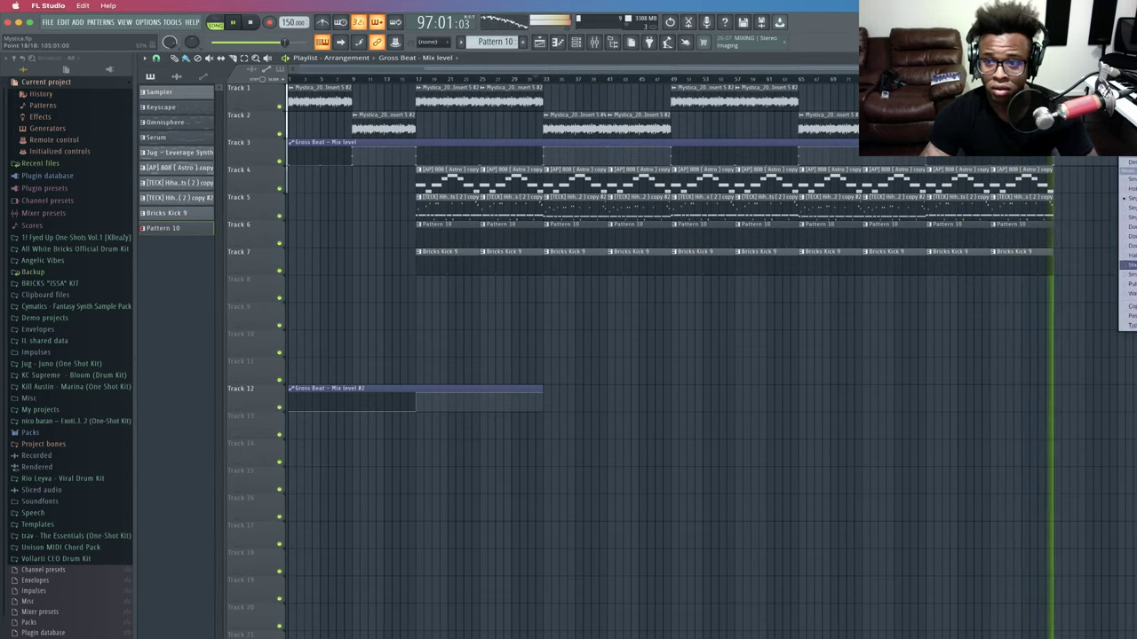
{"action": "left_click", "coordinate": [1126, 315]}
{"action": "left_click", "coordinate": [1085, 129]}
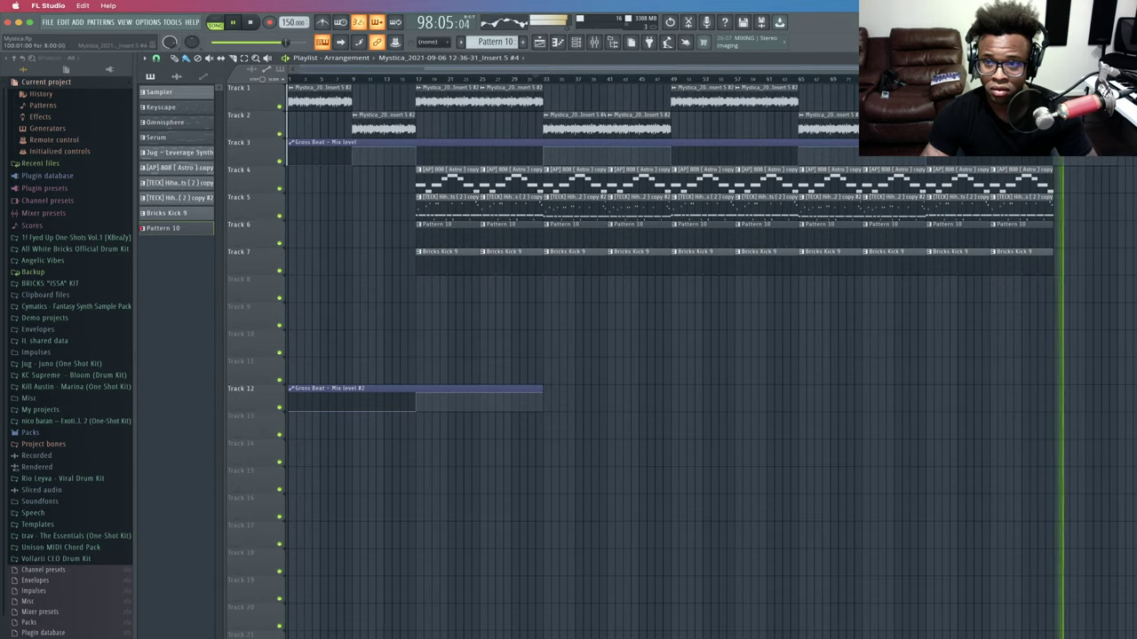
{"action": "key", "text": "super+z"}
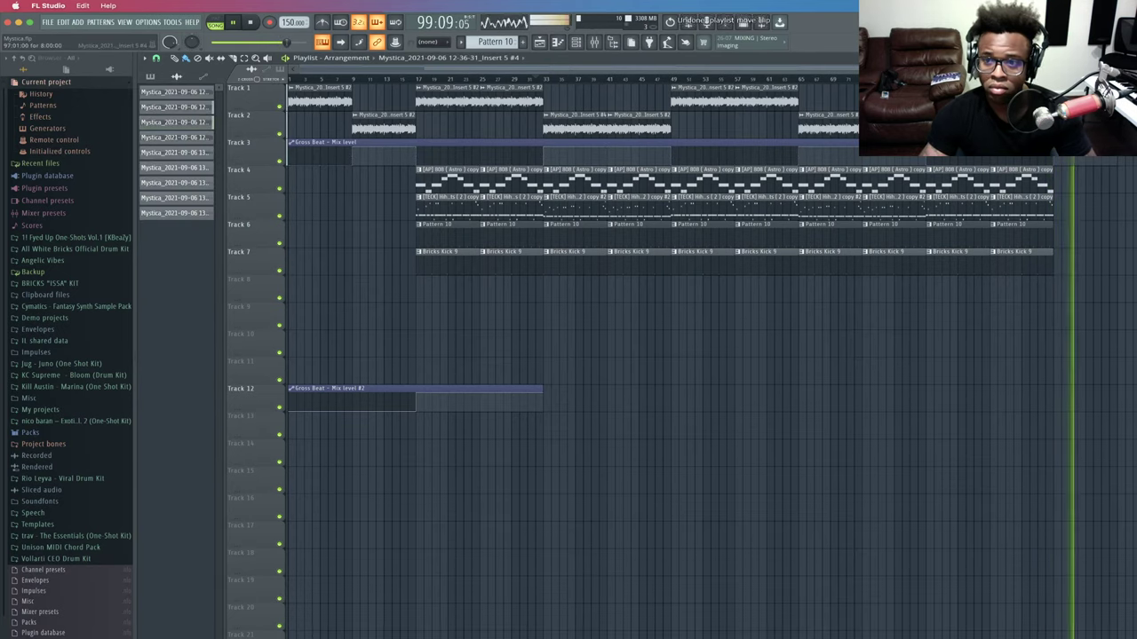
{"action": "key", "text": "alt+super+z"}
{"action": "key", "text": "alt+super+z"}
{"action": "key", "text": "alt+super+z"}
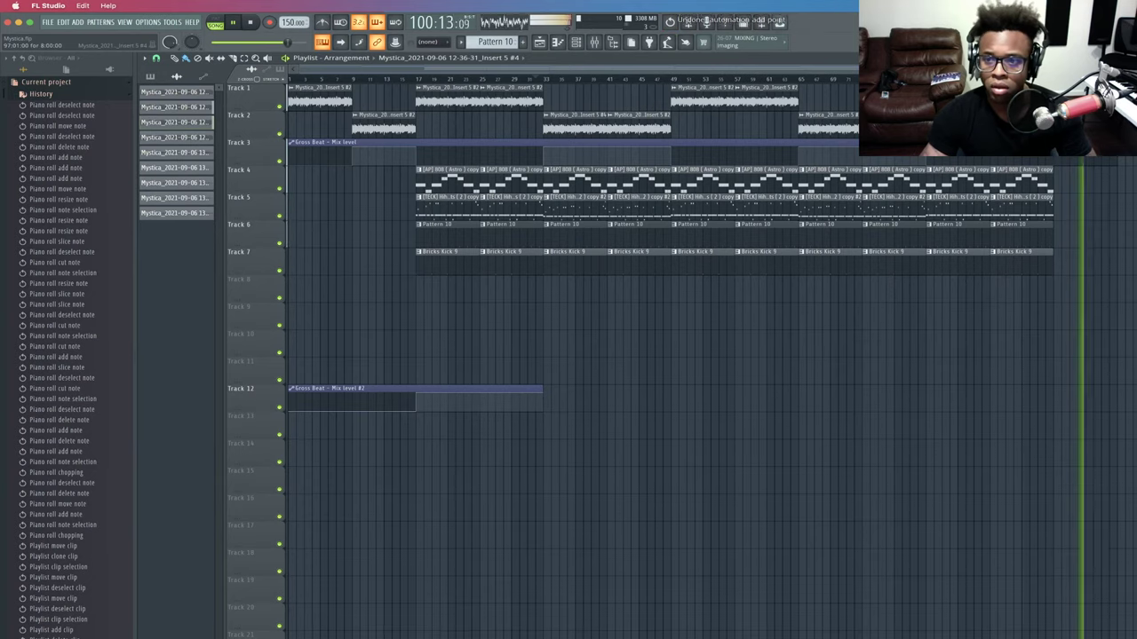
Copy the value of the Gross Beat Mix level point at bar 97 and replay the arrangement from about bar 95.
{"action": "left_click", "coordinate": [1101, 143]}
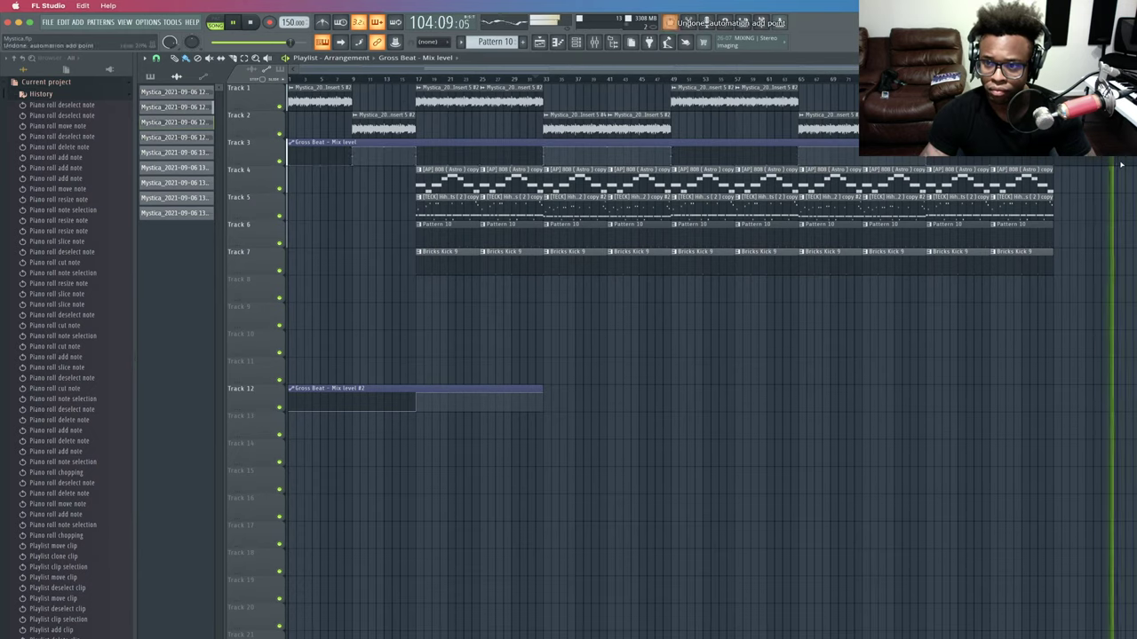
{"action": "right_click", "coordinate": [1051, 166]}
{"action": "left_click", "coordinate": [1085, 325]}
{"action": "left_click", "coordinate": [1037, 79]}
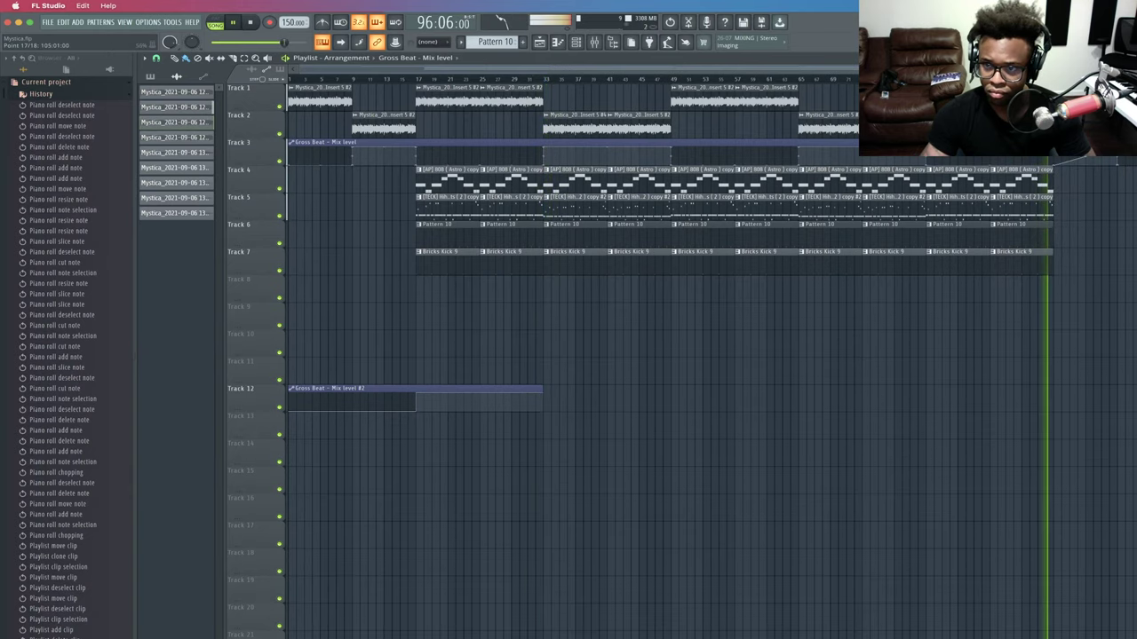
Undo the last hi-hat clip move and the Gross Beat Mix level ramp between bars 97 and 105.
{"action": "left_click", "coordinate": [1009, 209]}
{"action": "scroll", "coordinate": [1009, 217], "scroll_direction": "down", "scroll_amount": 1}
{"action": "scroll", "coordinate": [1009, 218], "scroll_direction": "down", "scroll_amount": 1}
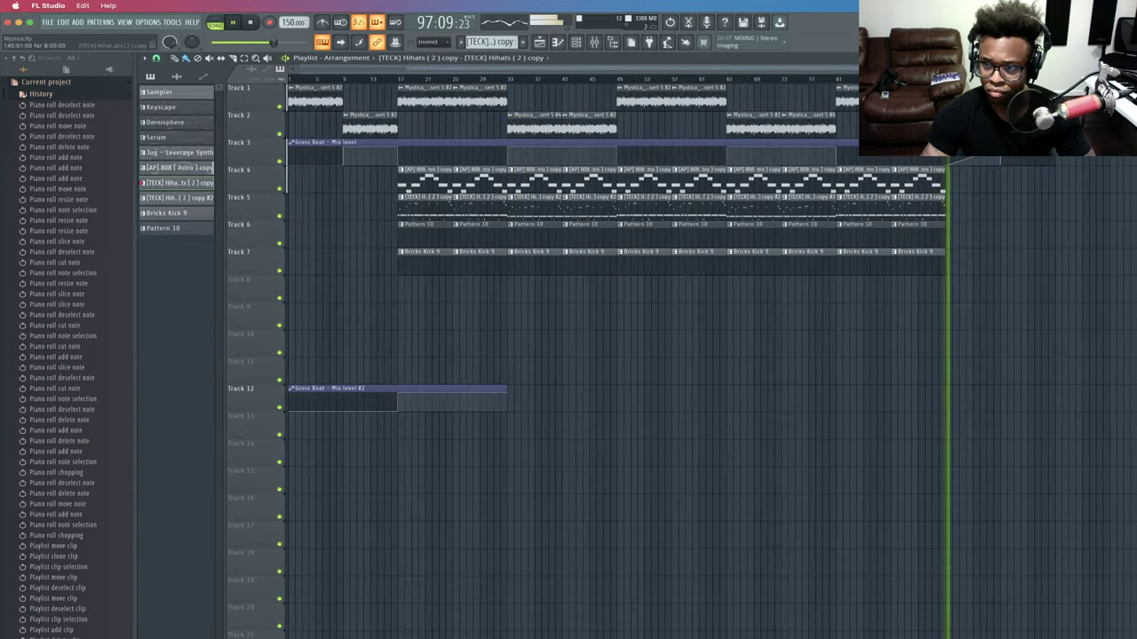
{"action": "scroll", "coordinate": [1010, 217], "scroll_direction": "down", "scroll_amount": 2}
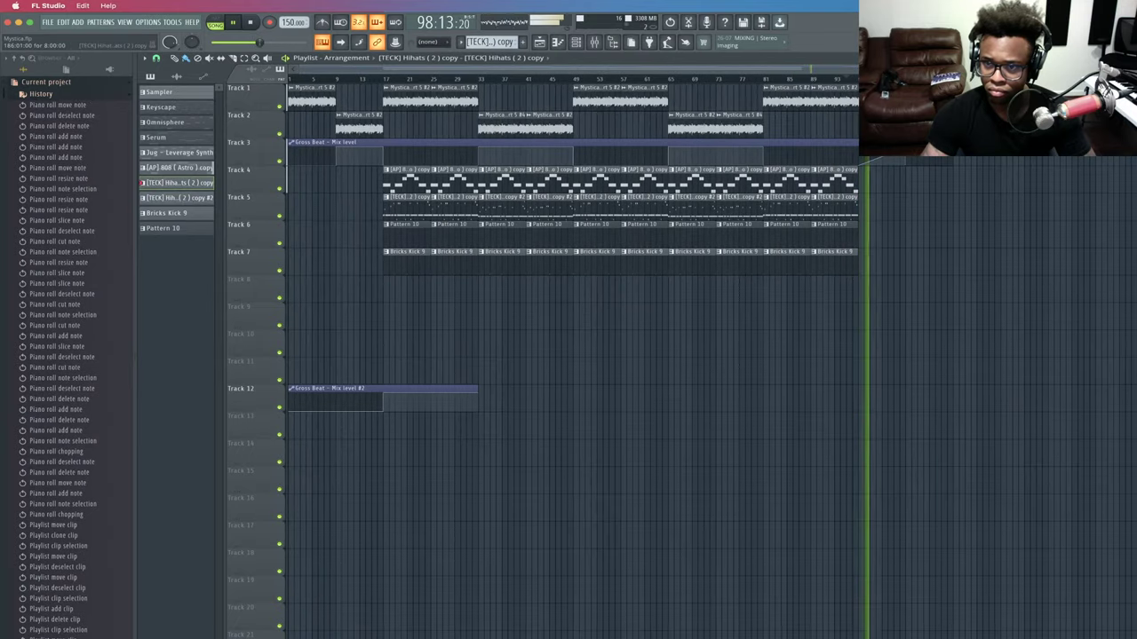
{"action": "scroll", "coordinate": [1010, 218], "scroll_direction": "down", "scroll_amount": 1}
{"action": "scroll", "coordinate": [1010, 217], "scroll_direction": "down", "scroll_amount": 1}
{"action": "scroll", "coordinate": [837, 186], "scroll_direction": "down", "scroll_amount": 1}
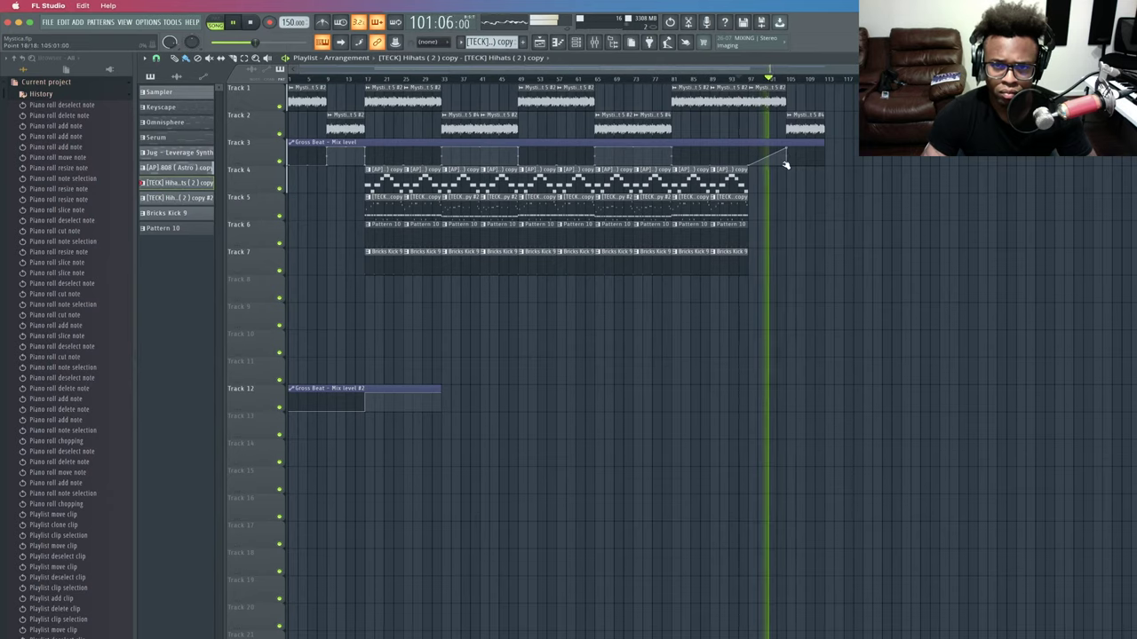
{"action": "key", "text": "ctrl+alt+z"}
{"action": "key", "text": "ctrl+alt+z"}
{"action": "key", "text": "ctrl+alt+z"}
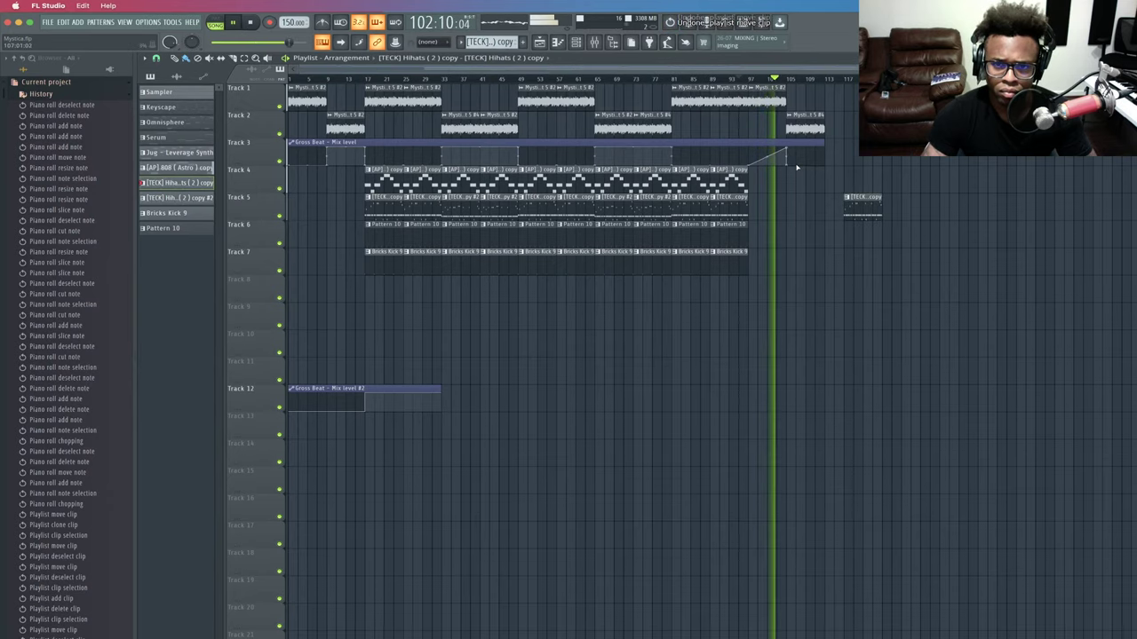
{"action": "key", "text": "ctrl+alt+z"}
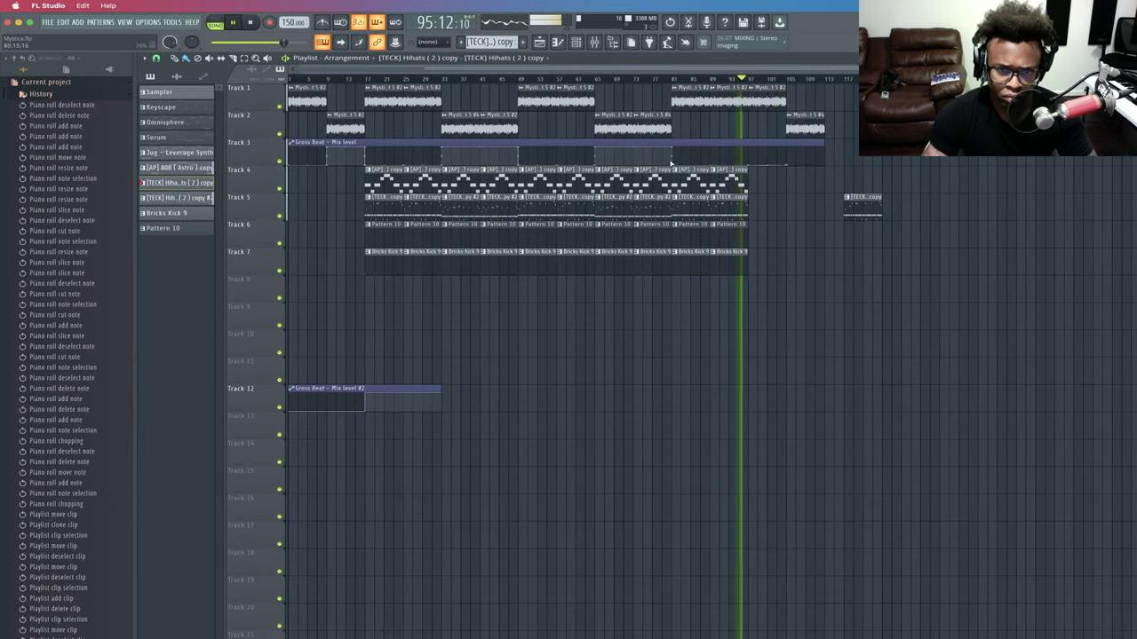
Copy the 0% value of the Gross Beat Mix level point at bar 81 and paste it onto the point at bar 105.
{"action": "right_click", "coordinate": [672, 164]}
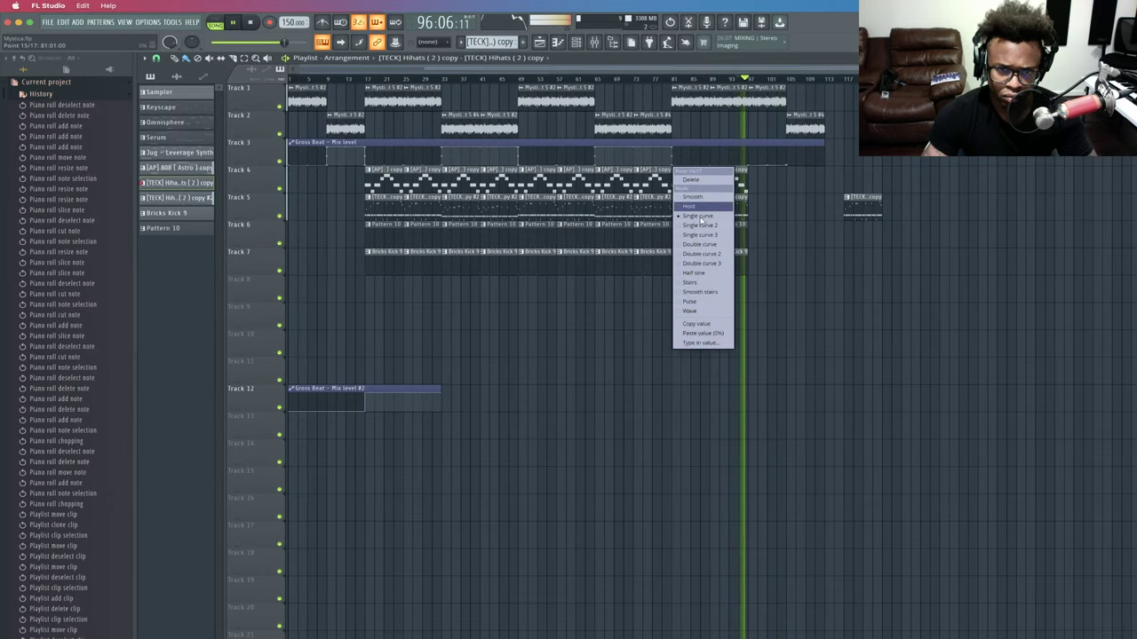
{"action": "left_click", "coordinate": [708, 325]}
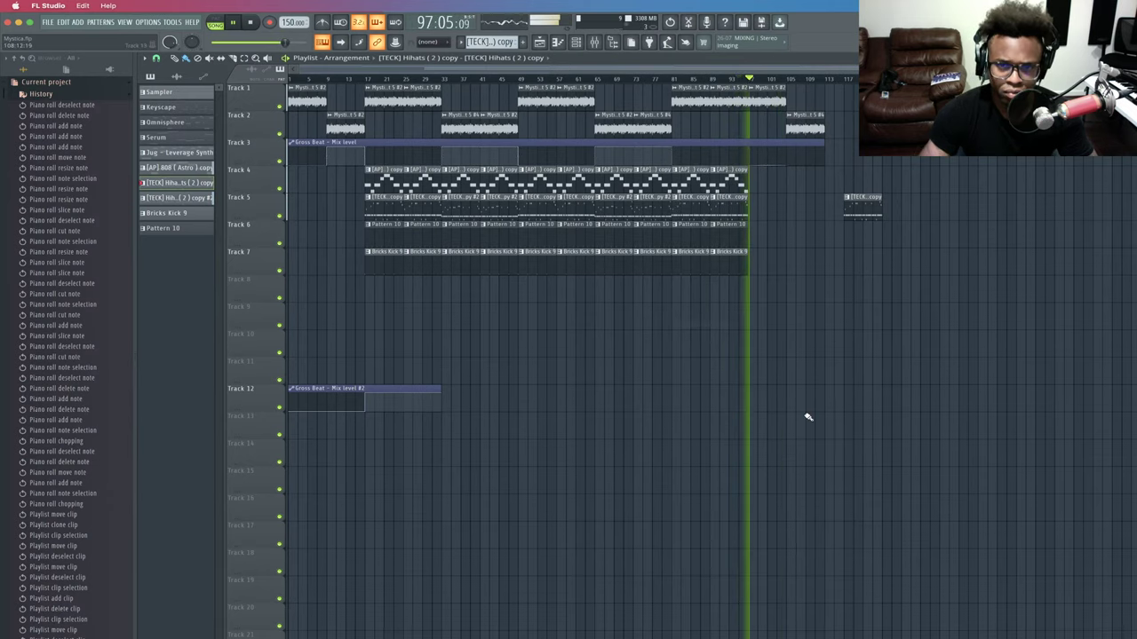
{"action": "right_click", "coordinate": [787, 165]}
{"action": "left_click", "coordinate": [817, 333]}
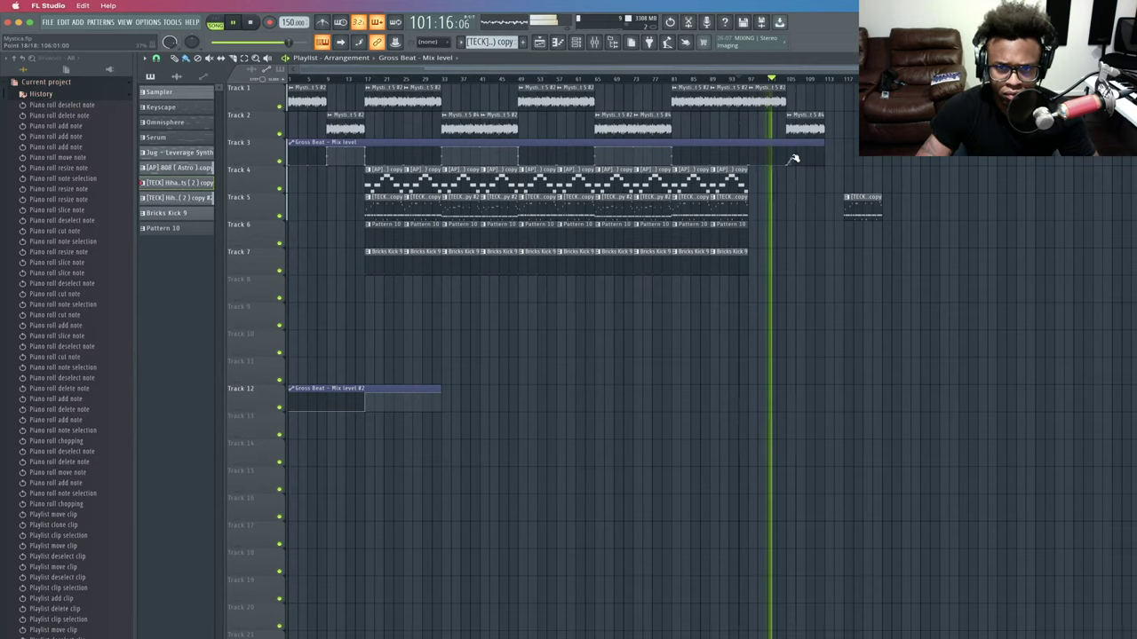
Paste the copied 100% value onto the Gross Beat Mix level points at bars 105 and 113, and delete the stray hi-hat clip near bar 117.
{"action": "right_click", "coordinate": [675, 149]}
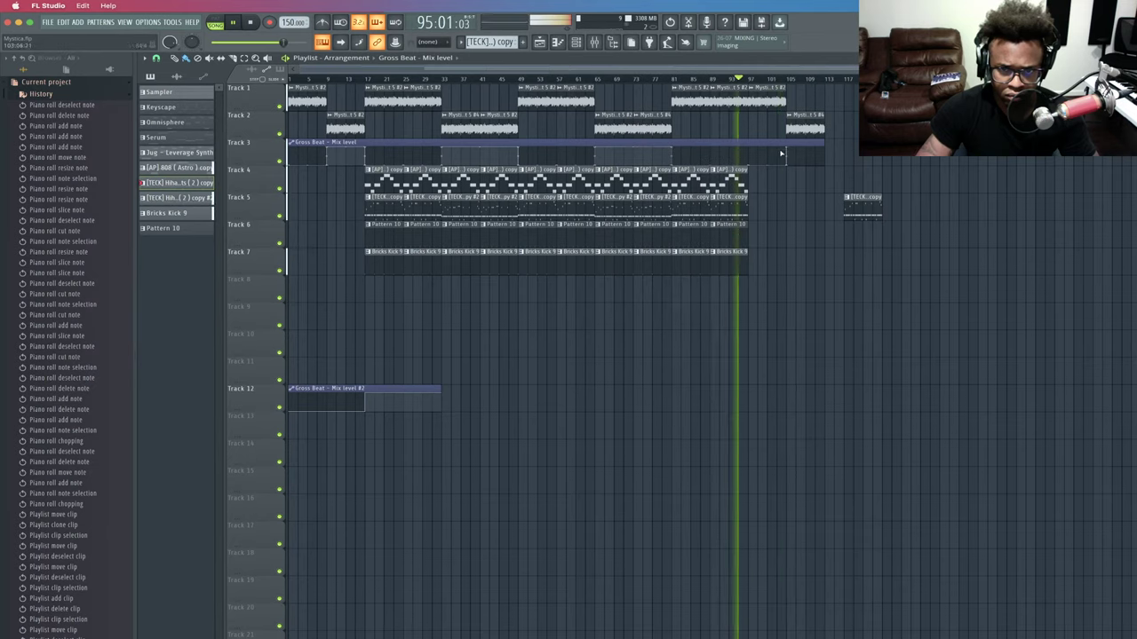
{"action": "right_click", "coordinate": [789, 149]}
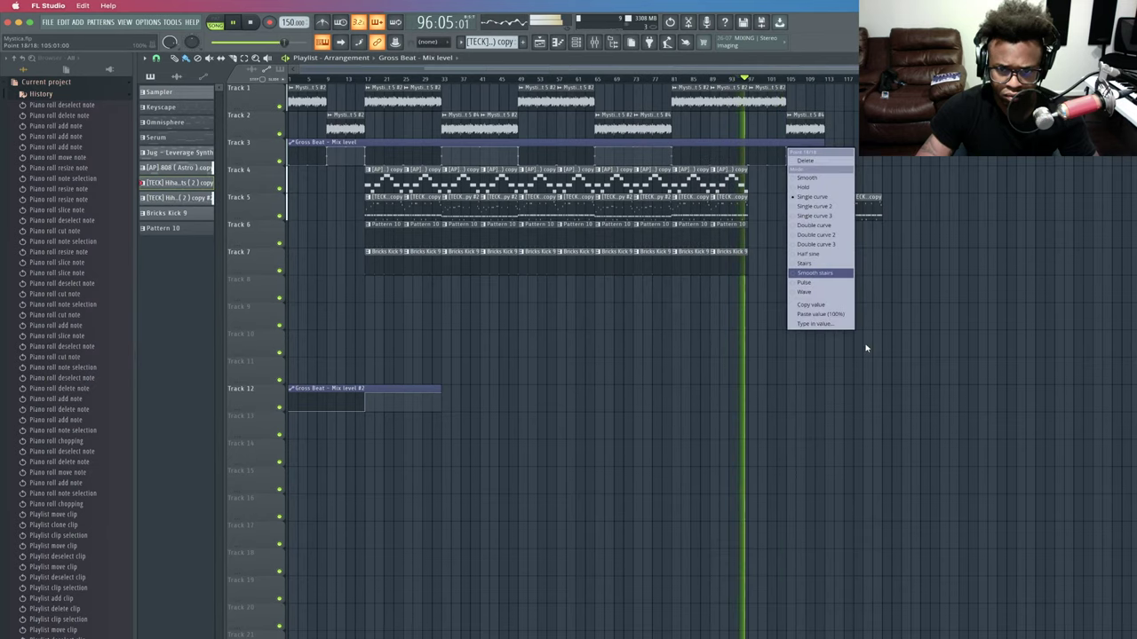
{"action": "left_click", "coordinate": [843, 316]}
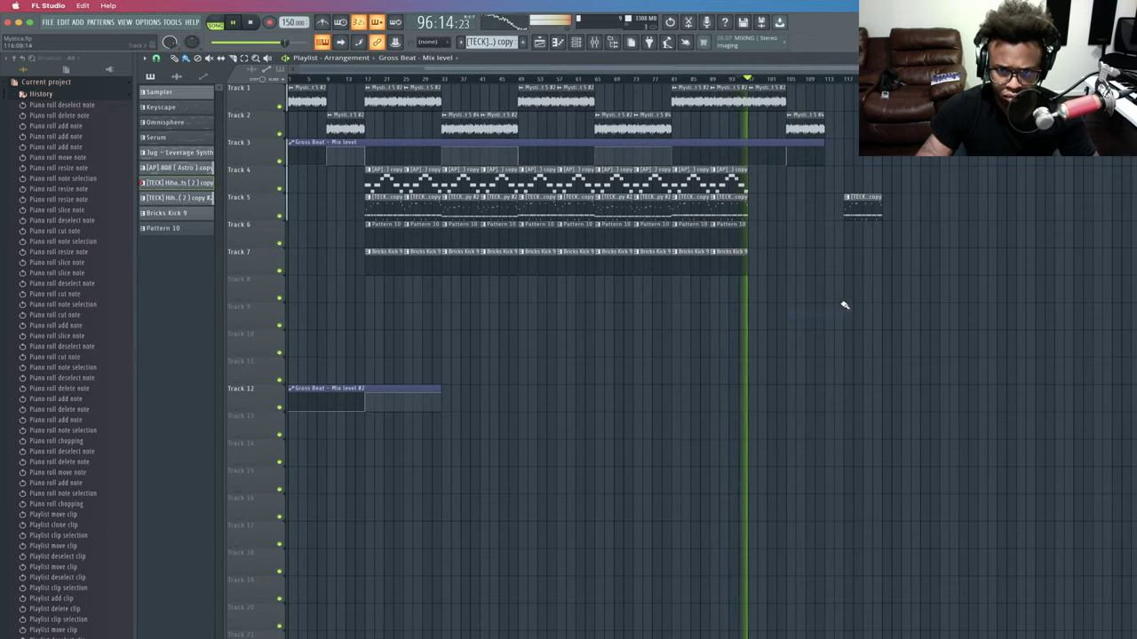
{"action": "right_click", "coordinate": [826, 149]}
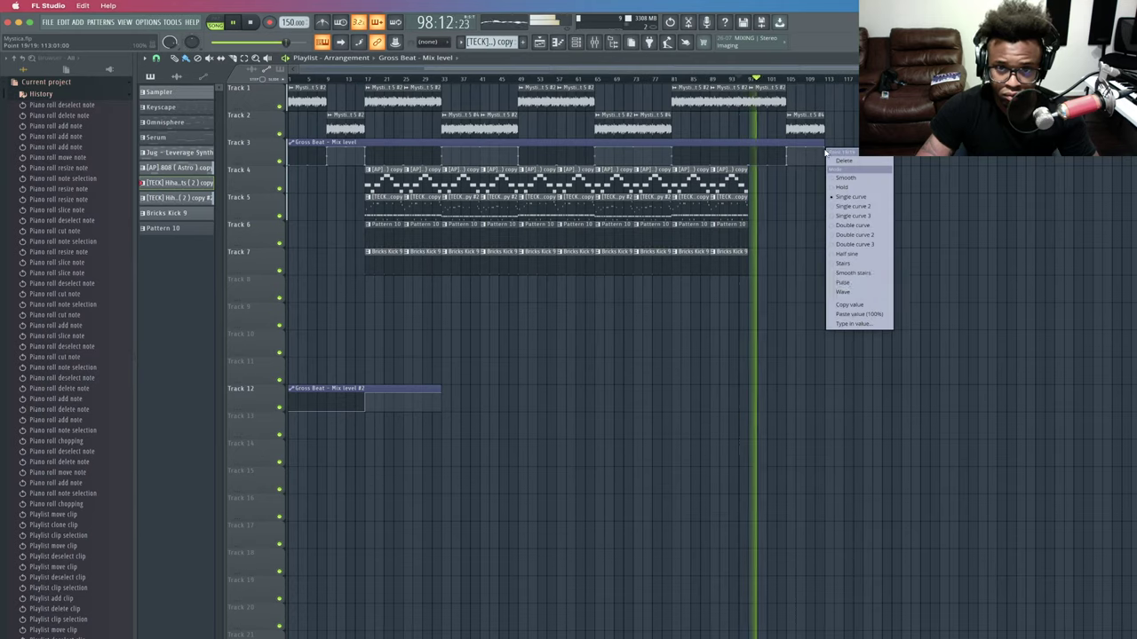
{"action": "left_click", "coordinate": [876, 314]}
{"action": "right_click", "coordinate": [860, 206]}
Review the full arrangement while it plays through to the ending near bar 113, and stop playback.
{"action": "scroll", "coordinate": [780, 250], "scroll_direction": "up", "scroll_amount": 2}
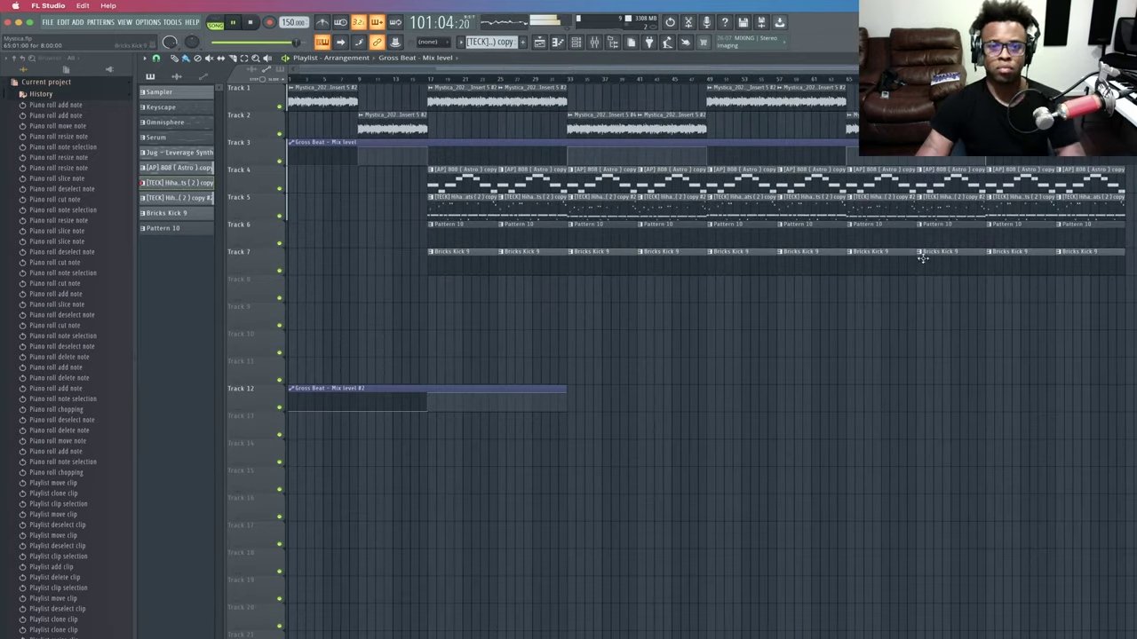
{"action": "scroll", "coordinate": [1092, 206], "scroll_direction": "down", "scroll_amount": 2}
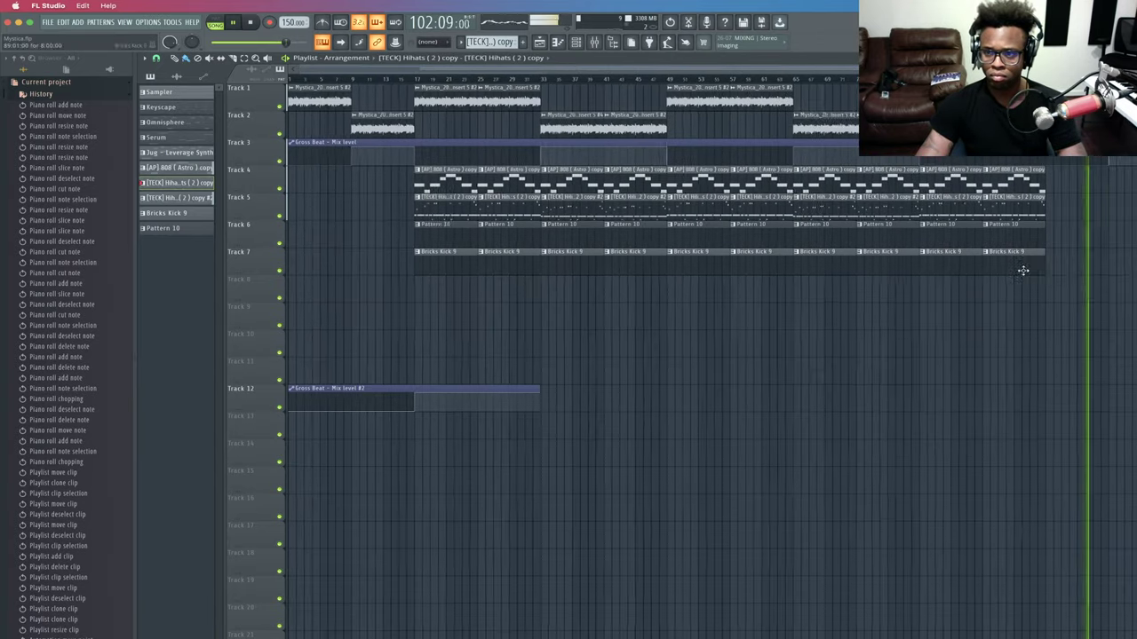
{"action": "scroll", "coordinate": [769, 254], "scroll_direction": "down", "scroll_amount": 2}
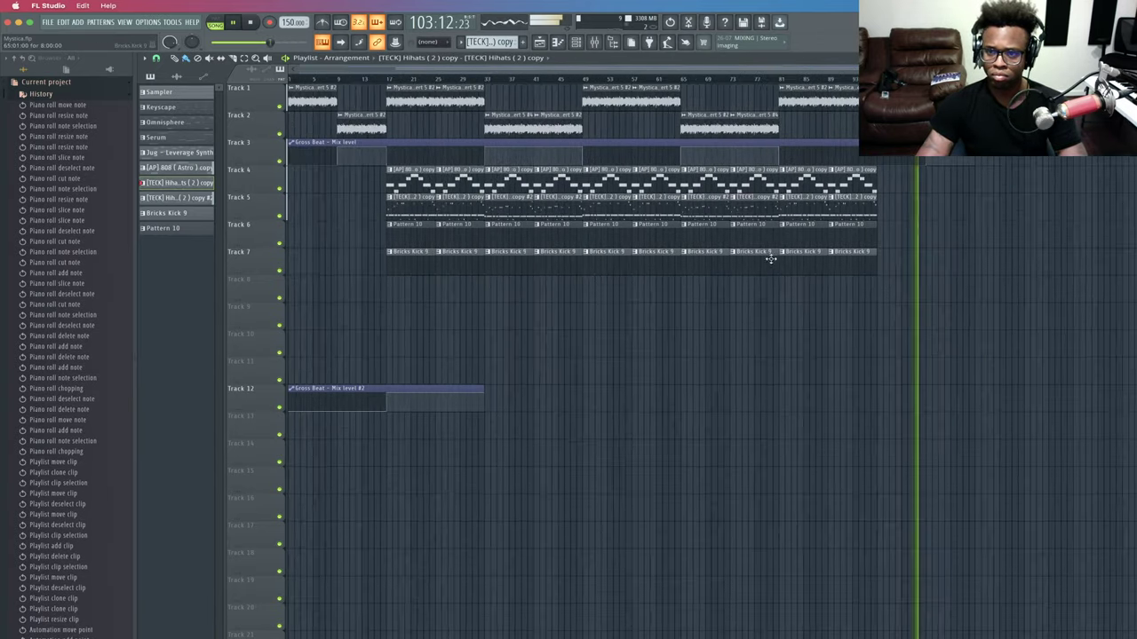
{"action": "scroll", "coordinate": [957, 315], "scroll_direction": "right", "scroll_amount": 2}
{"action": "scroll", "coordinate": [956, 315], "scroll_direction": "down", "scroll_amount": 1}
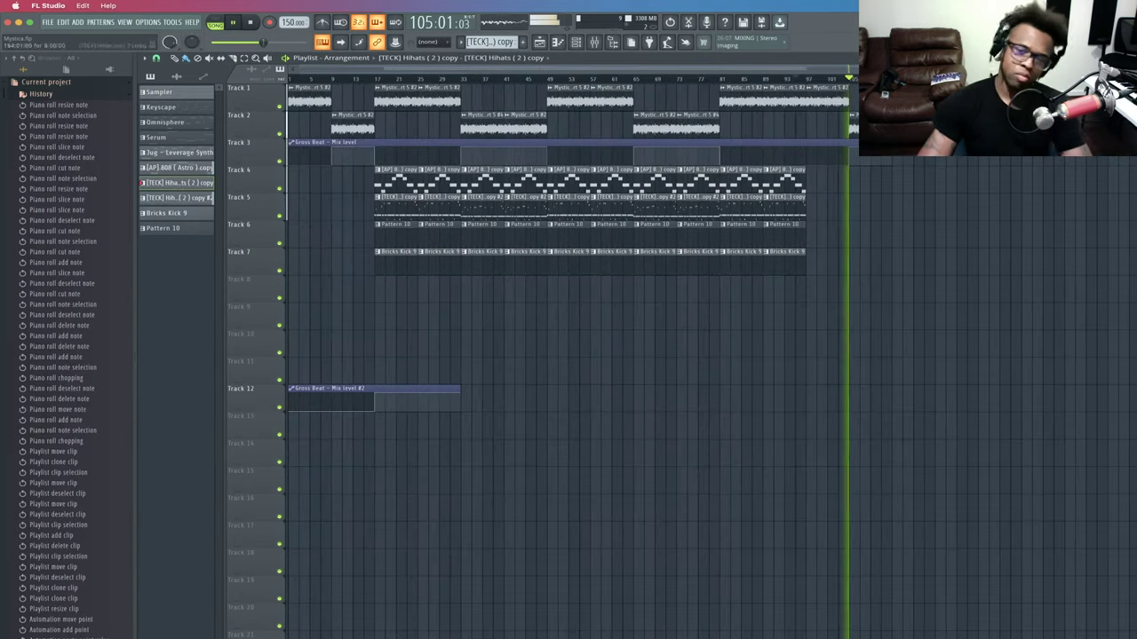
{"action": "scroll", "coordinate": [1132, 315], "scroll_direction": "right", "scroll_amount": 1}
{"action": "scroll", "coordinate": [960, 280], "scroll_direction": "down", "scroll_amount": 1}
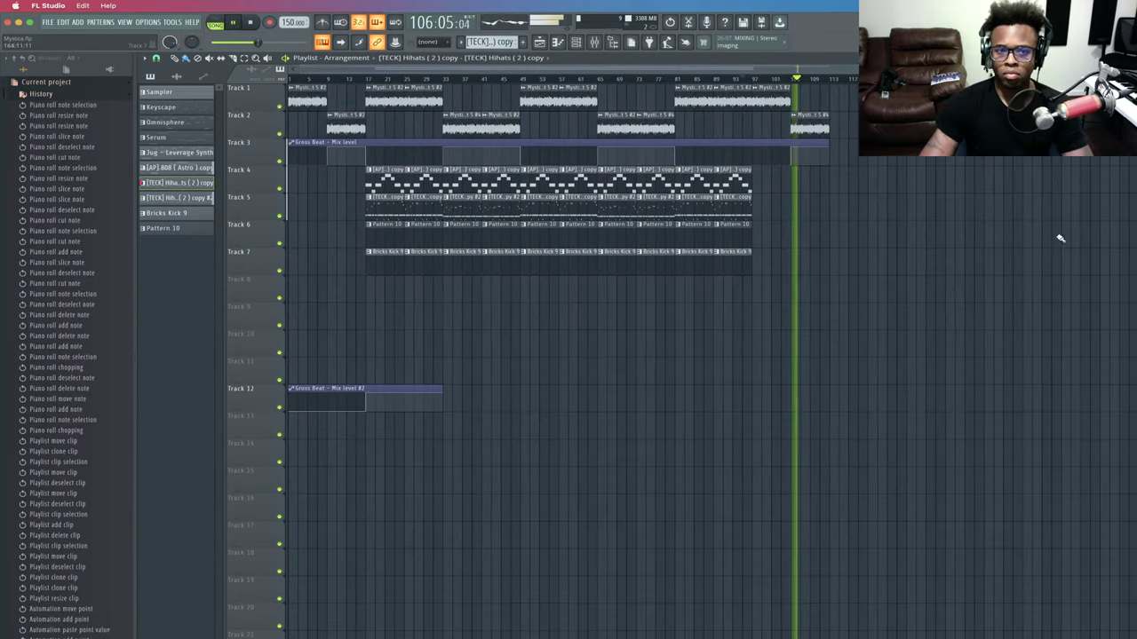
{"action": "scroll", "coordinate": [716, 296], "scroll_direction": "down", "scroll_amount": 2}
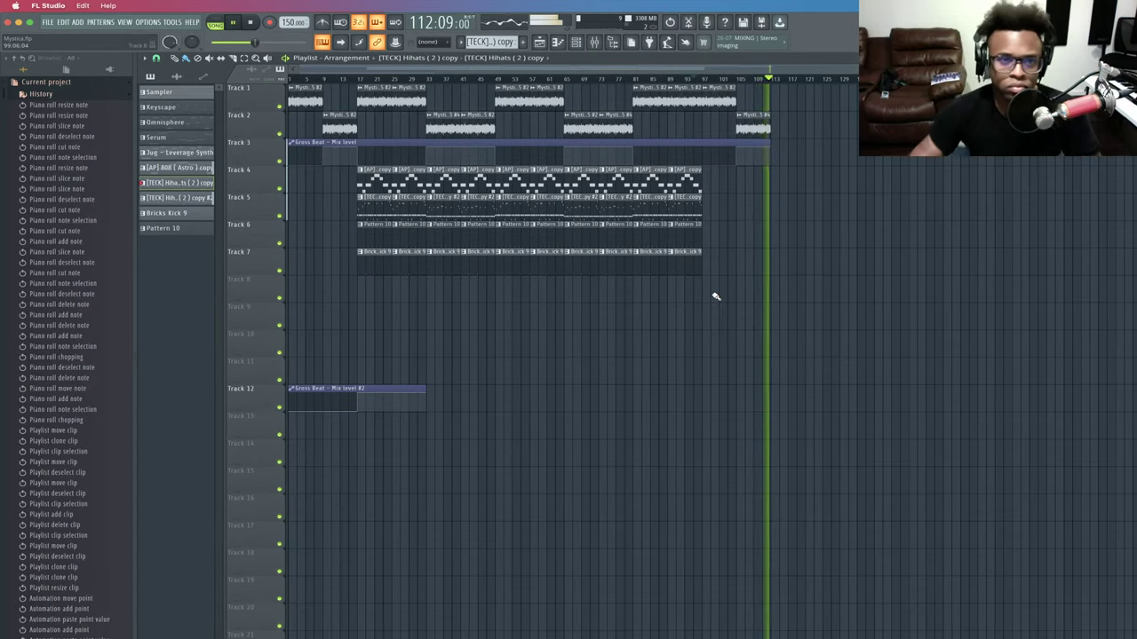
{"action": "key", "text": "space"}
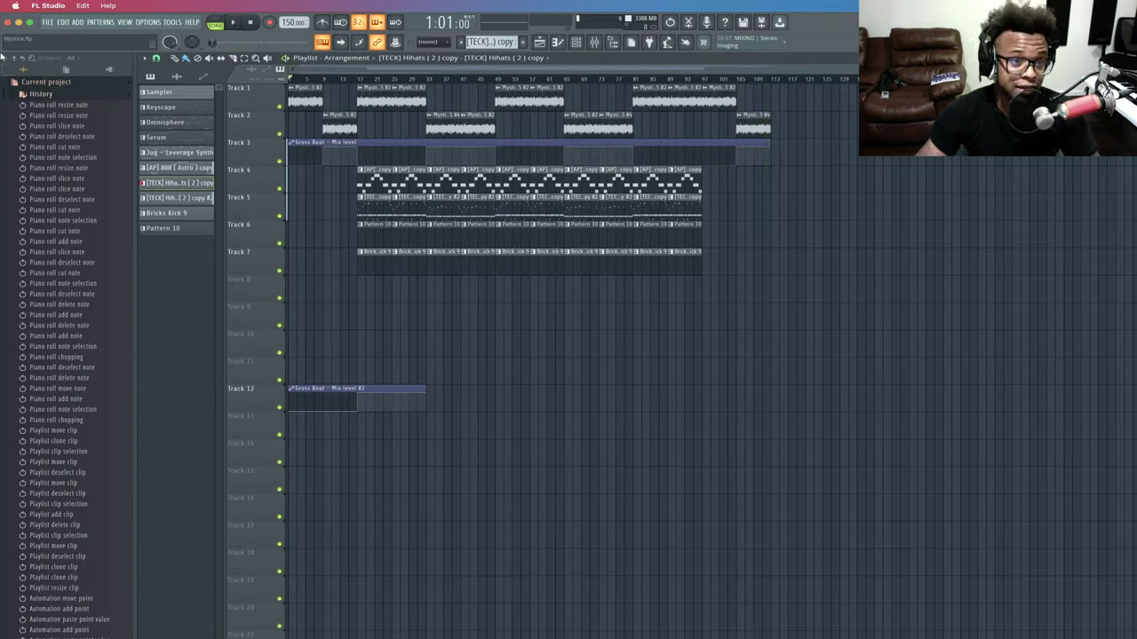
Save the project as Mystica.flp in the Projects folder, replacing the existing file, and briefly play the arrangement from bar 1.
{"action": "left_click", "coordinate": [50, 24]}
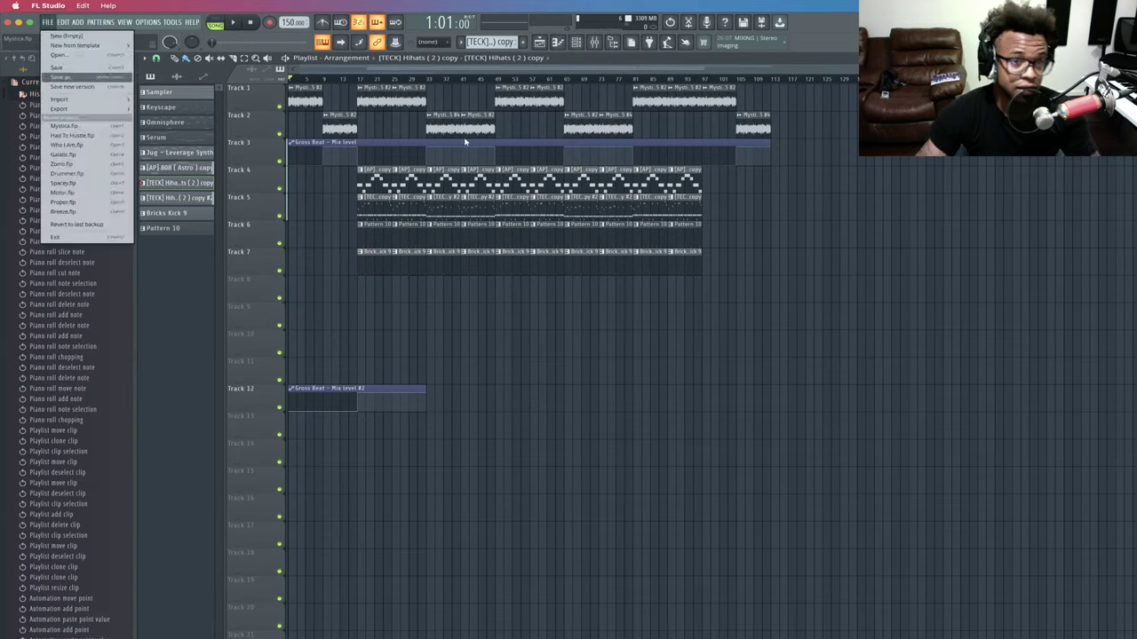
{"action": "left_click", "coordinate": [915, 378]}
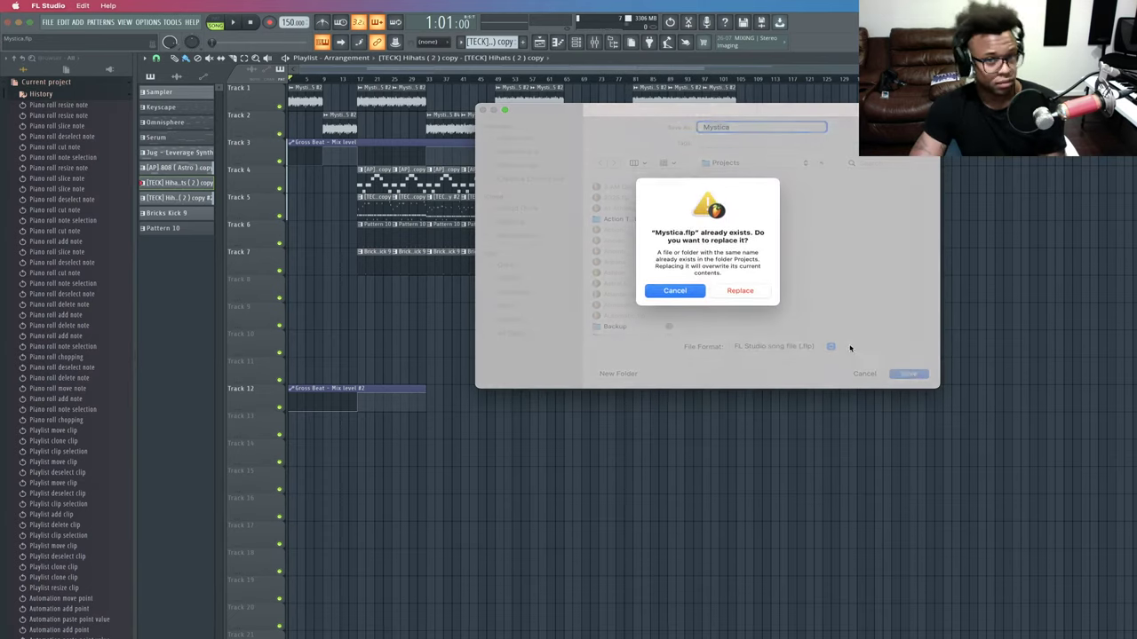
{"action": "left_click", "coordinate": [738, 291]}
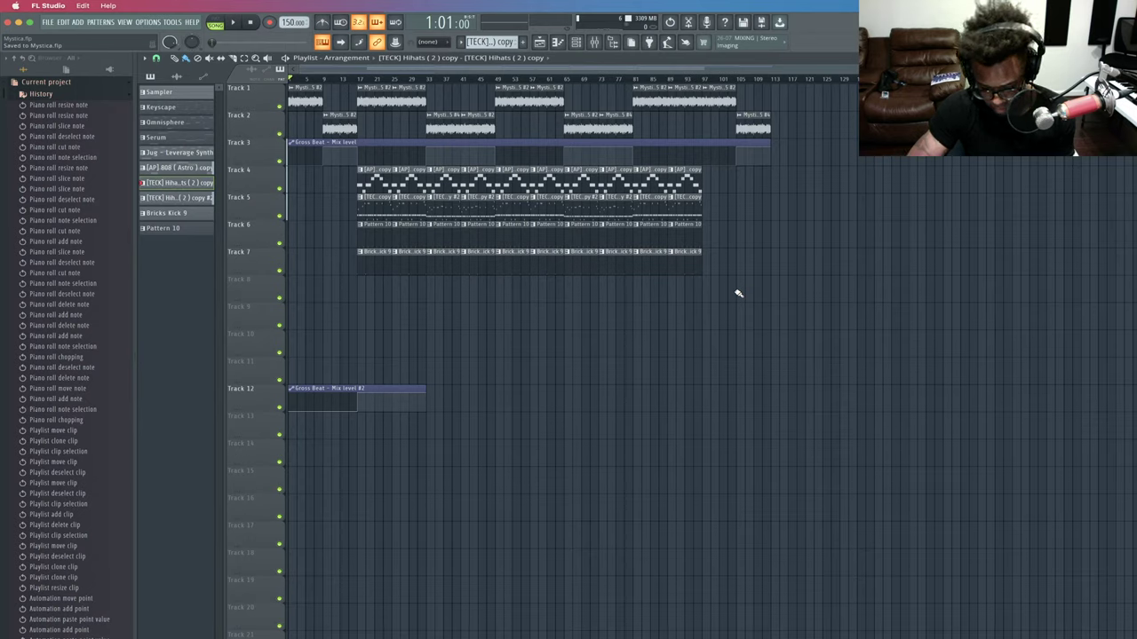
{"action": "key", "text": "space"}
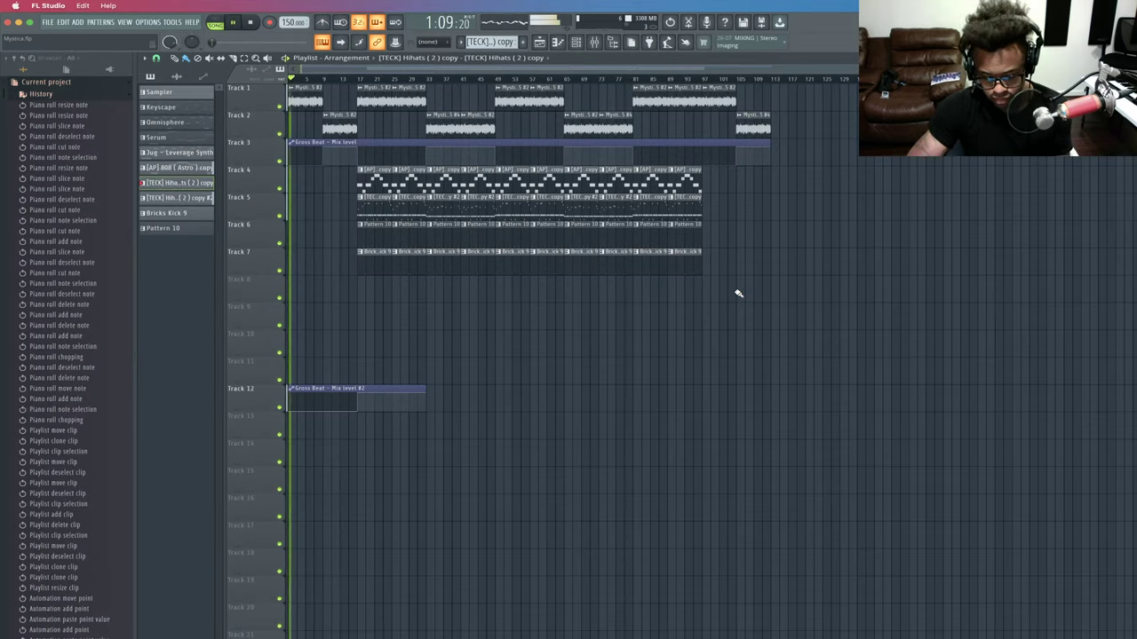
{"action": "key", "text": "space"}
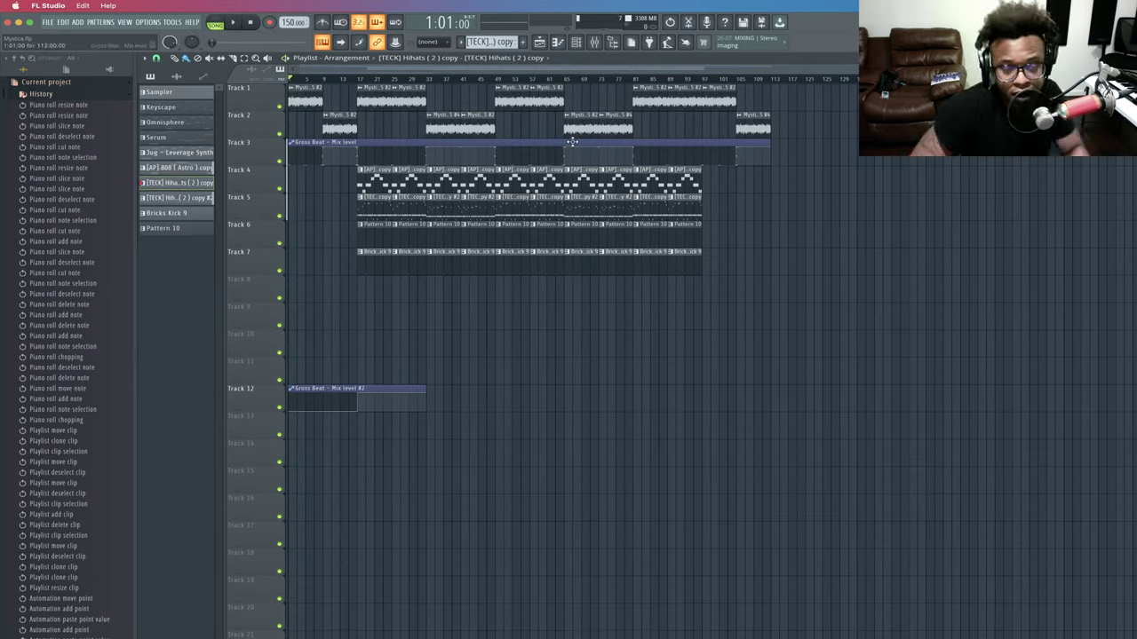